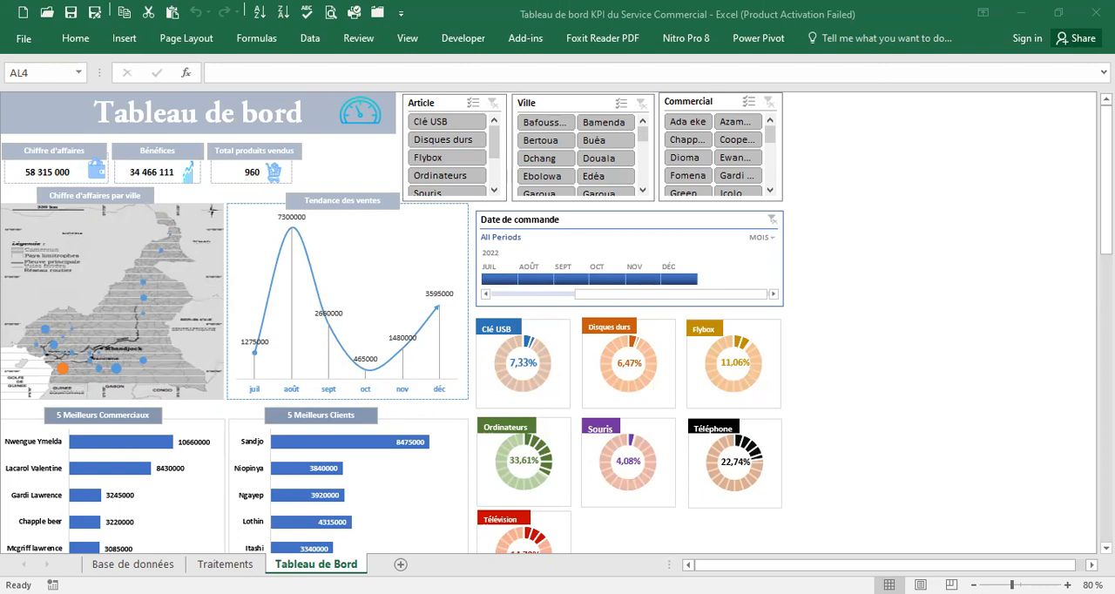
# Look over the dashboard's KPI cards, slicers, order-date timeline and charts down to the Télévision chart
pyautogui.moveTo(1106, 228)
pyautogui.mouseDown()
pyautogui.moveTo(1107, 339)
pyautogui.moveTo(1107, 228)
pyautogui.mouseUp()
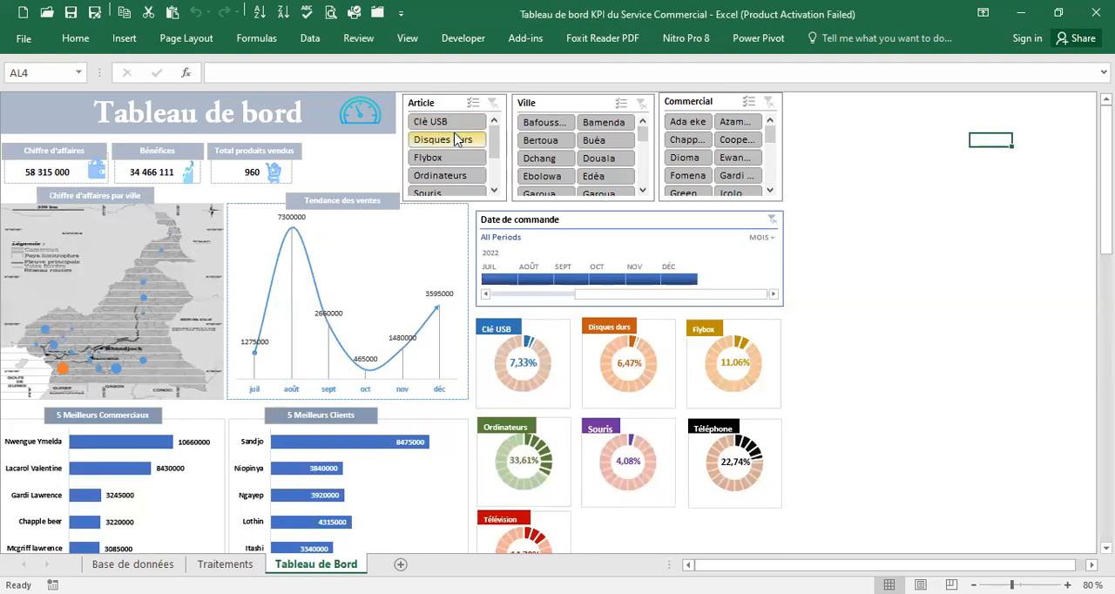
pyautogui.scroll(-3, 498, 142)
pyautogui.scroll(3, 498, 142)
pyautogui.moveTo(642, 130)
pyautogui.mouseDown()
pyautogui.moveTo(642, 184)
pyautogui.moveTo(642, 120)
pyautogui.mouseUp()
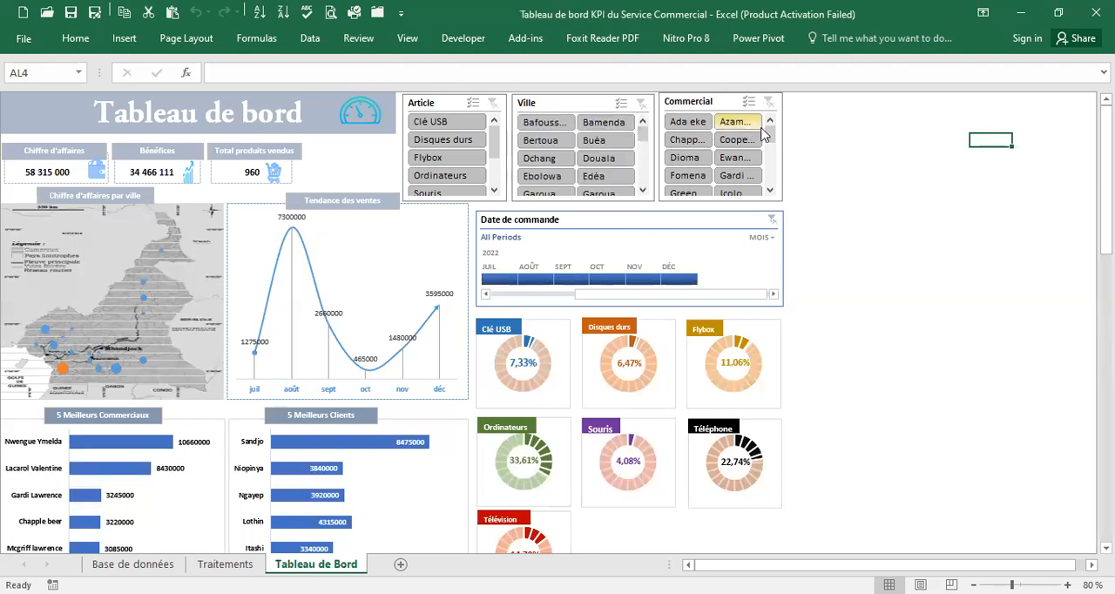
pyautogui.moveTo(771, 132)
pyautogui.mouseDown()
pyautogui.moveTo(772, 187)
pyautogui.moveTo(770, 122)
pyautogui.mouseUp()
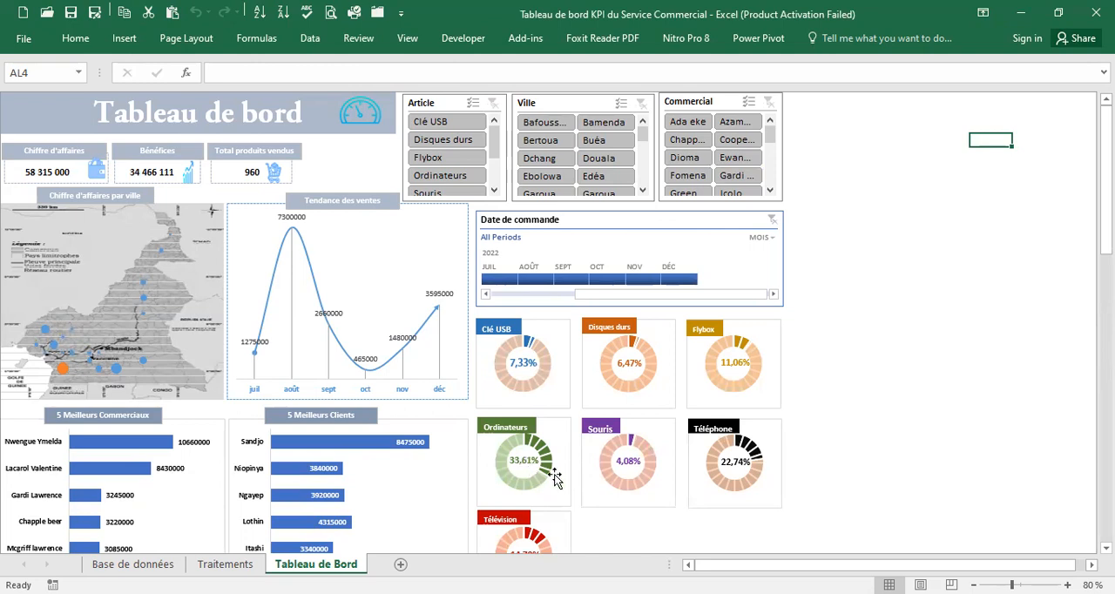
pyautogui.scroll(-1, 545, 453)
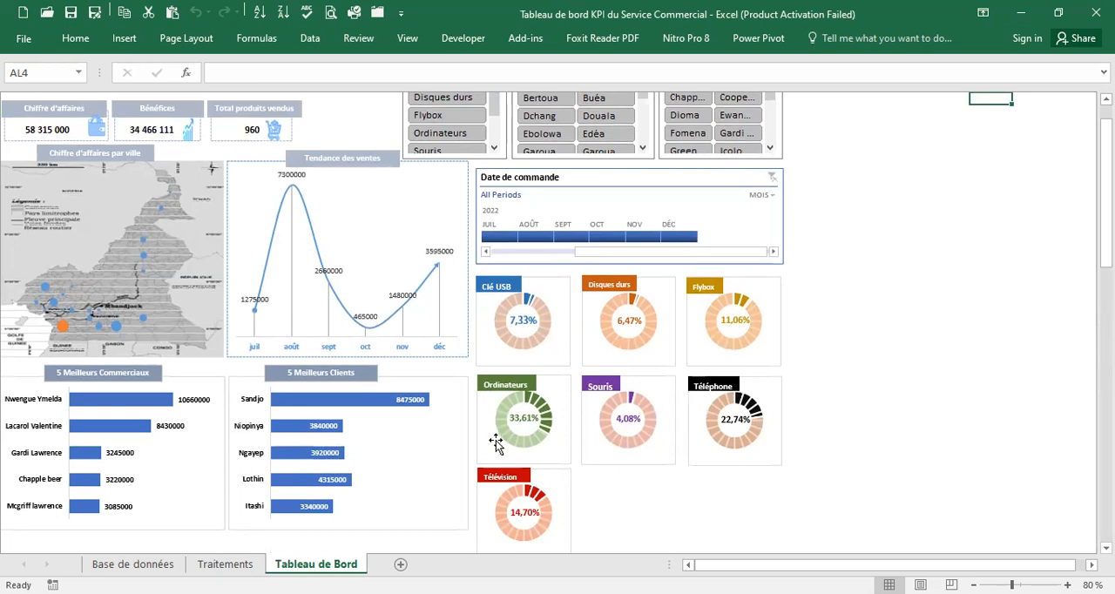
pyautogui.scroll(1, 641, 292)
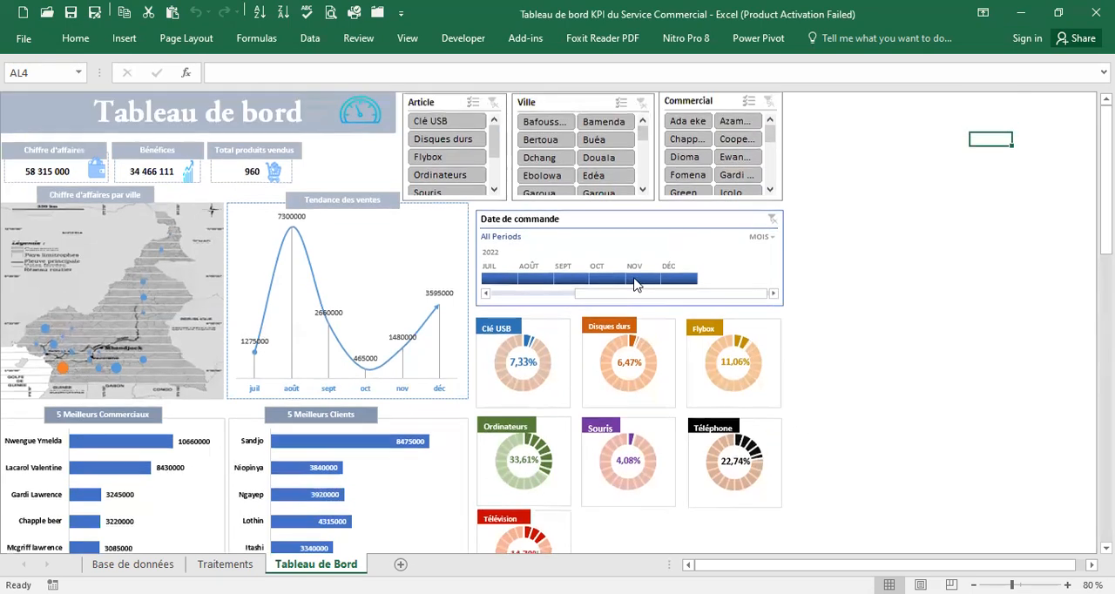
# Filter the dashboard by one article at a time: Clé USB, Disques durs, Ordinateurs and Souris
pyautogui.click(446, 122)
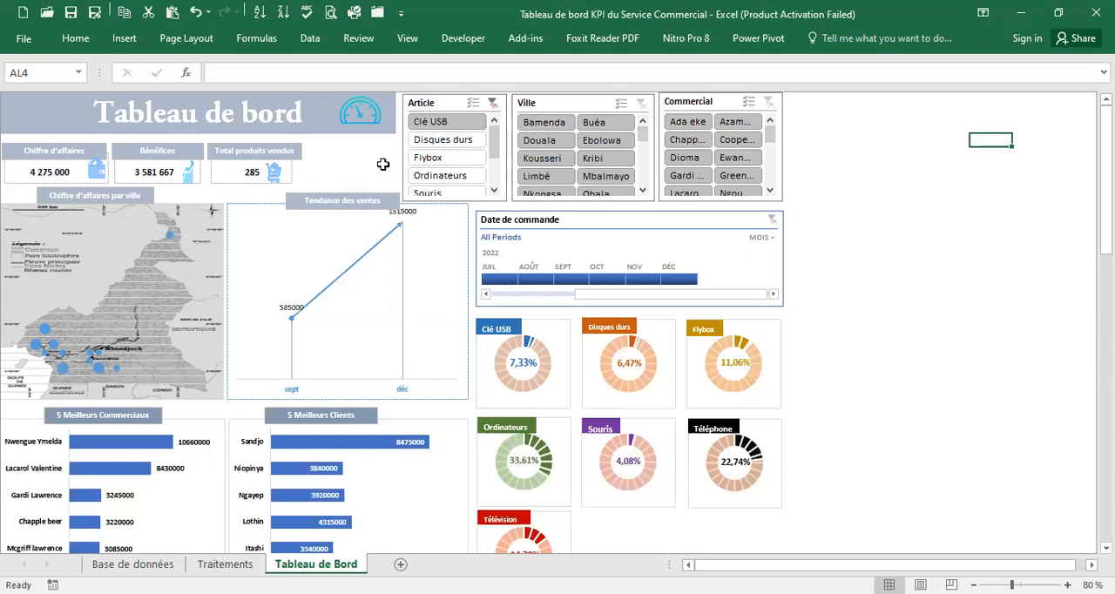
pyautogui.click(467, 142)
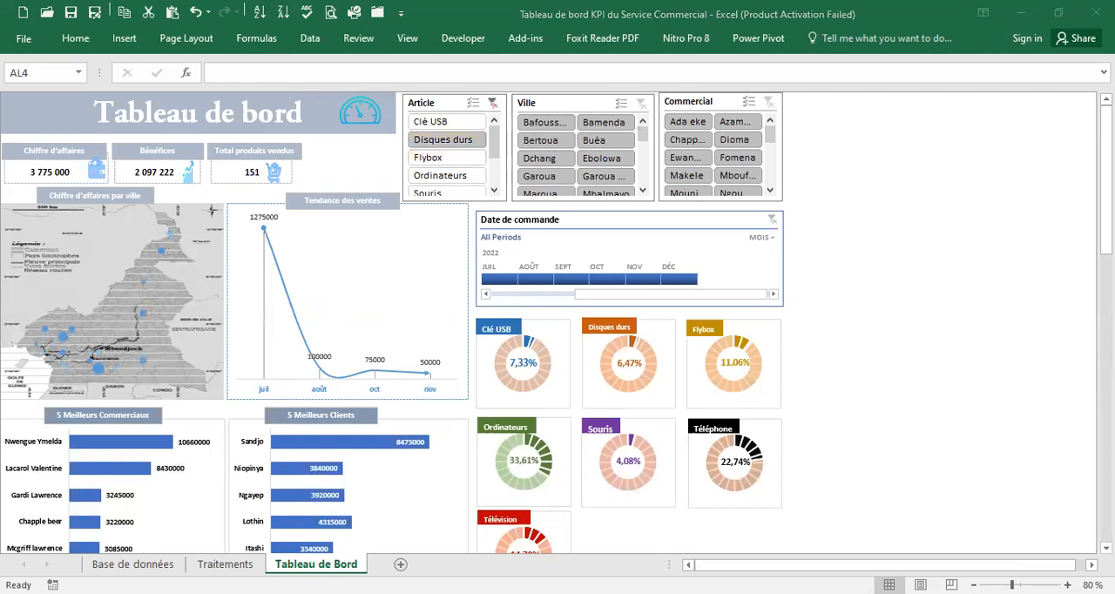
pyautogui.click(451, 175)
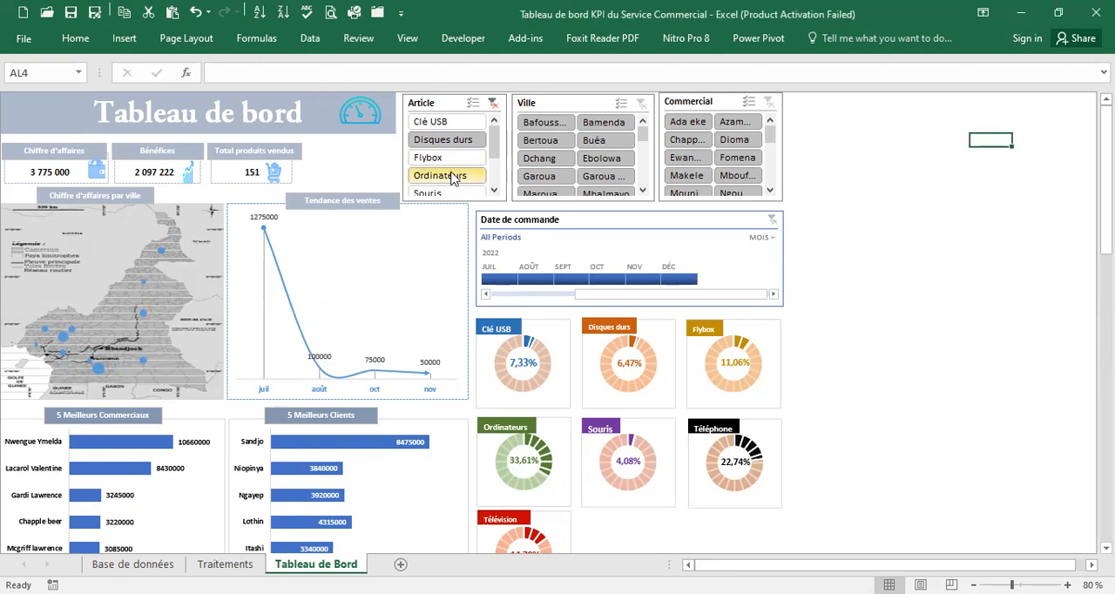
pyautogui.click(452, 189)
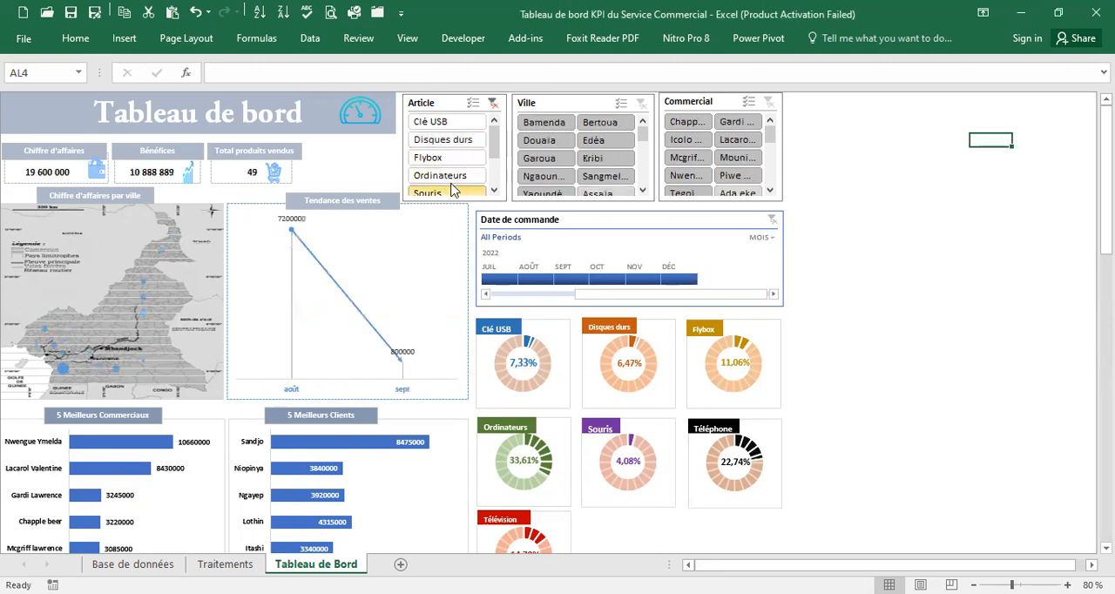
# Filter the dashboard to the articles Clé USB through Flybox, the cities Bafoussam through Douala, and the first six salespeople listed
pyautogui.moveTo(448, 124); pyautogui.dragTo(450, 159)
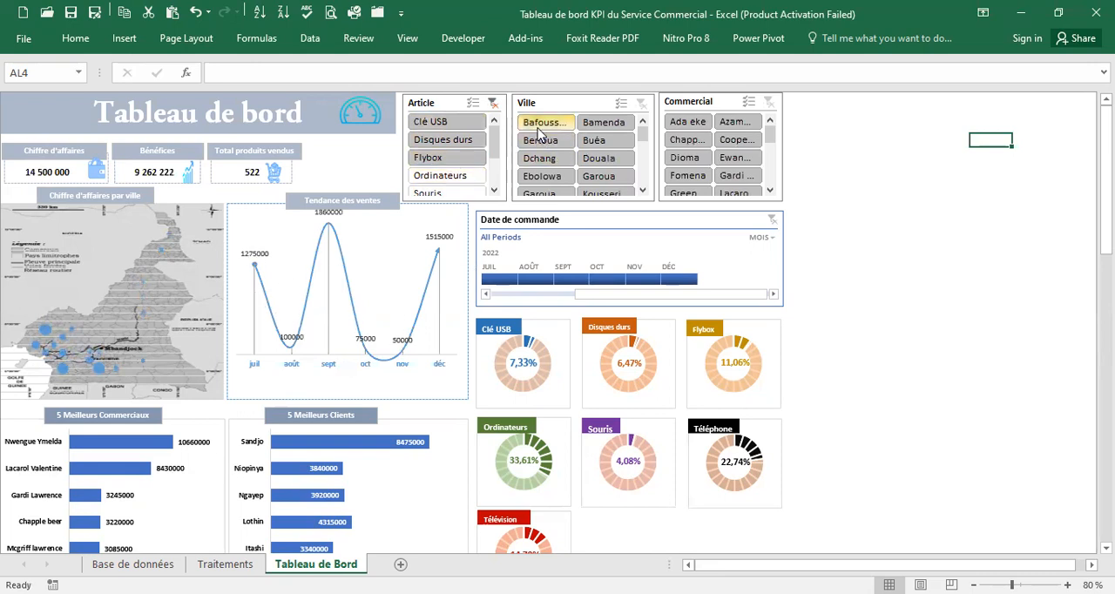
pyautogui.moveTo(545, 126); pyautogui.dragTo(599, 170)
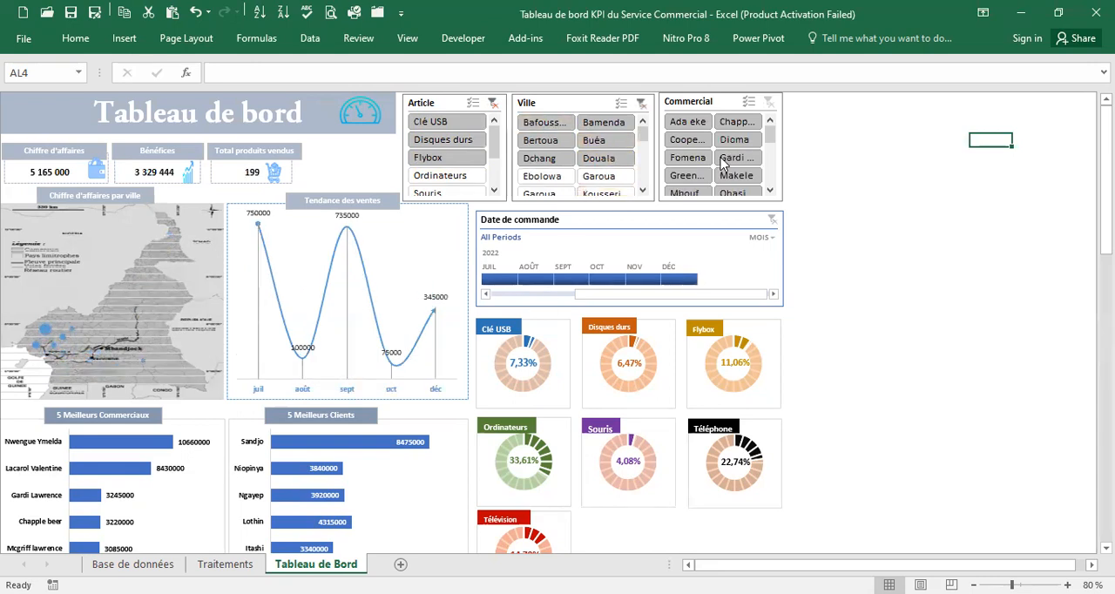
pyautogui.moveTo(697, 127); pyautogui.dragTo(740, 161)
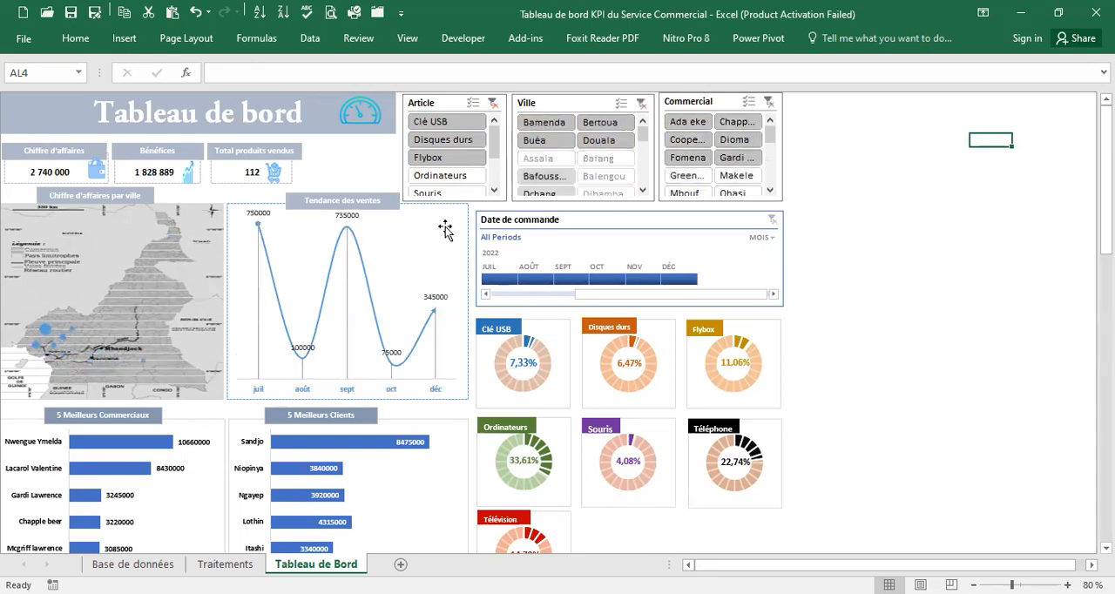
# Clear the Commercial, Ville and Article slicer filters
pyautogui.click(769, 103)
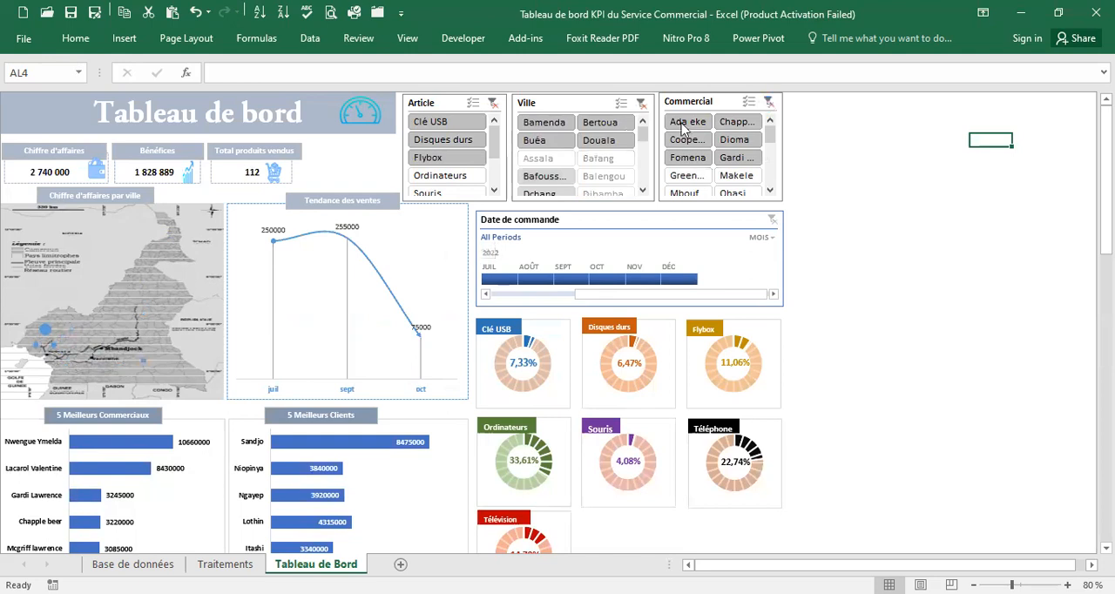
pyautogui.click(640, 103)
pyautogui.click(494, 103)
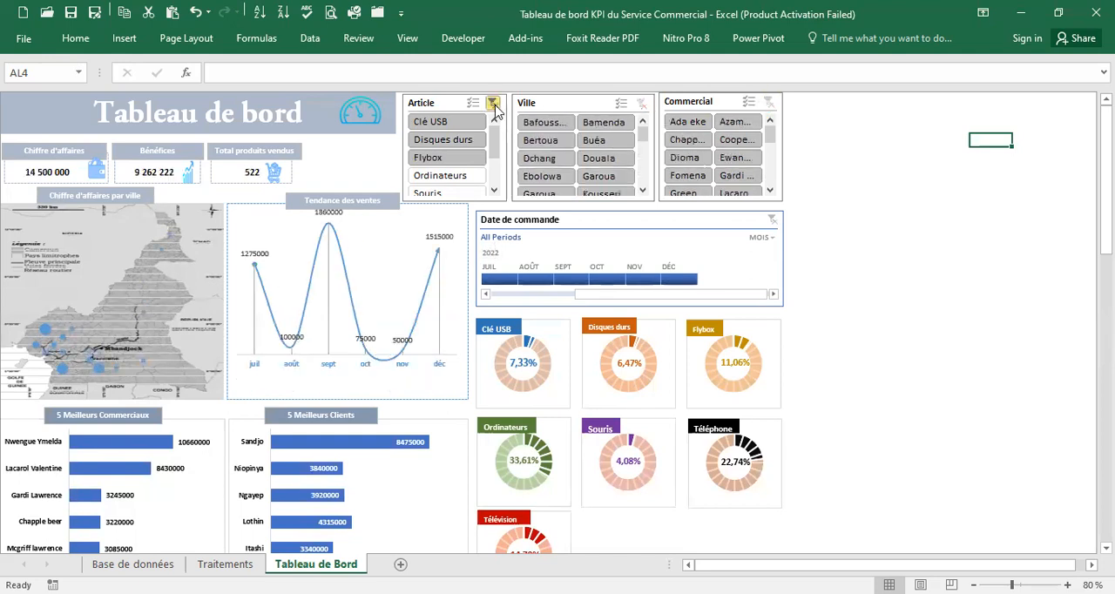
# Filter the dashboard by each of the first six salespeople in turn, and clear the Commercial filter
pyautogui.click(687, 122)
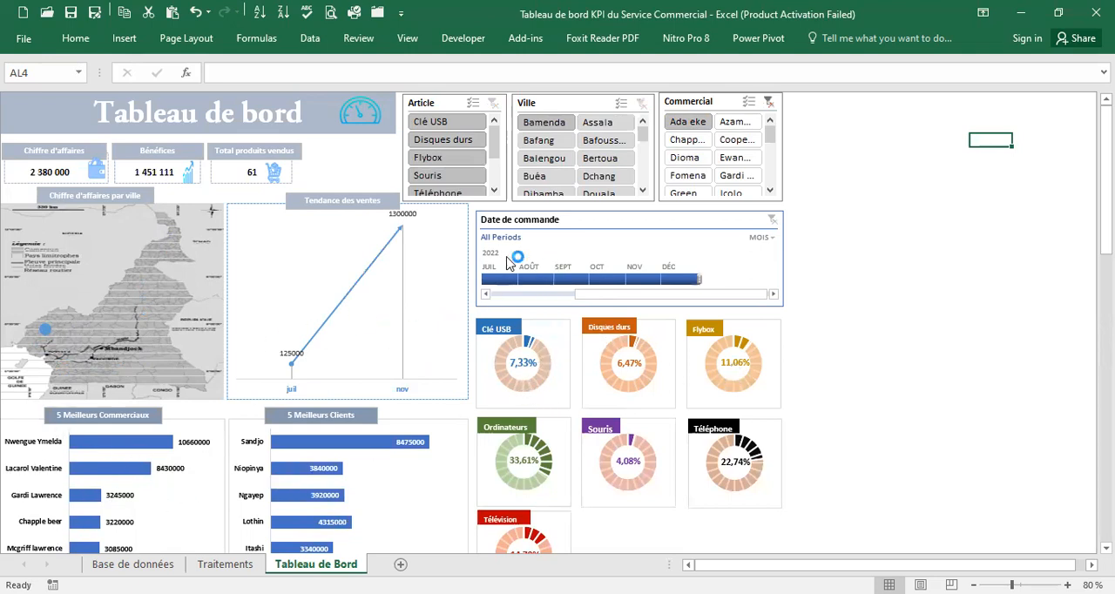
pyautogui.click(734, 122)
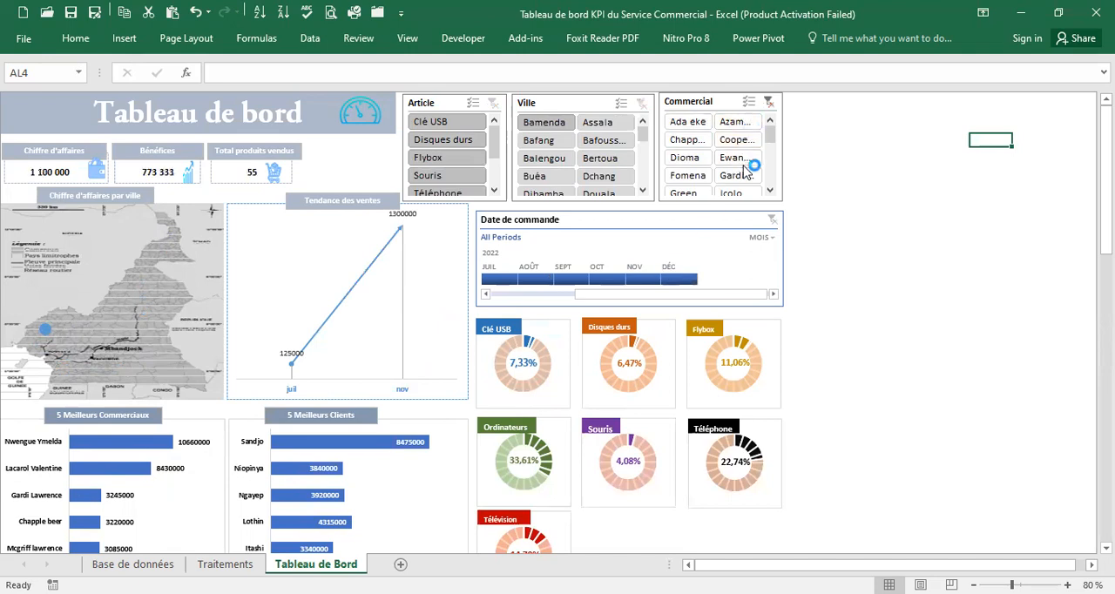
pyautogui.click(687, 140)
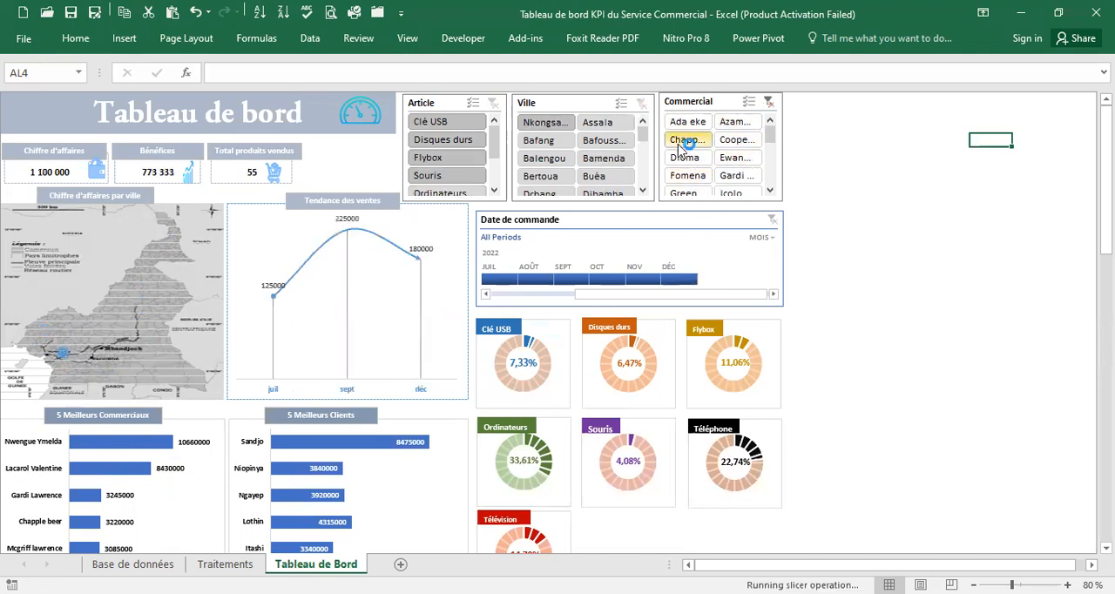
pyautogui.click(736, 141)
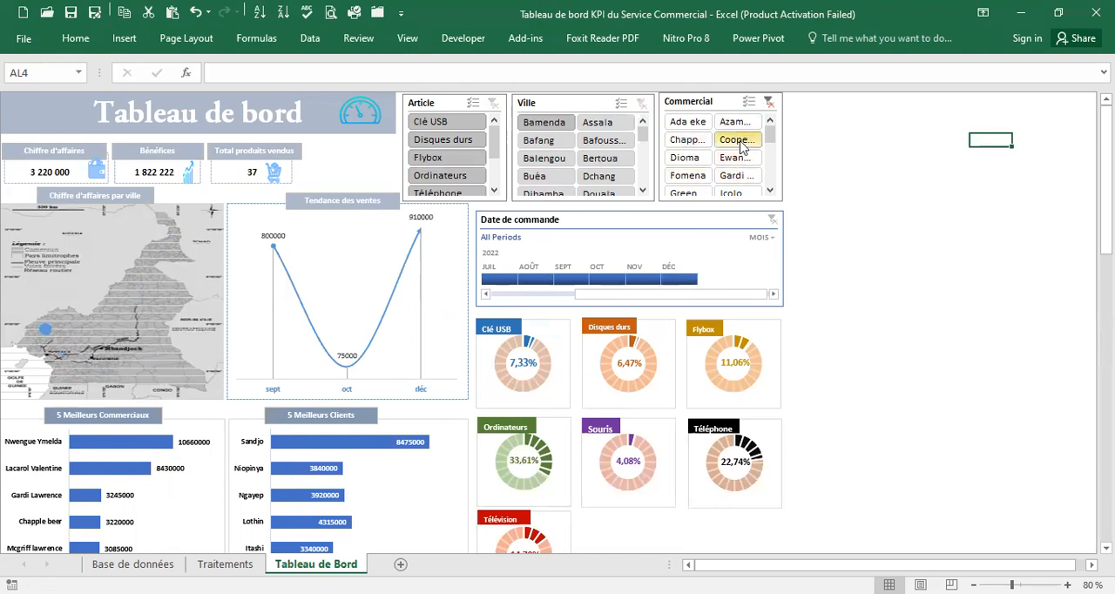
pyautogui.click(704, 160)
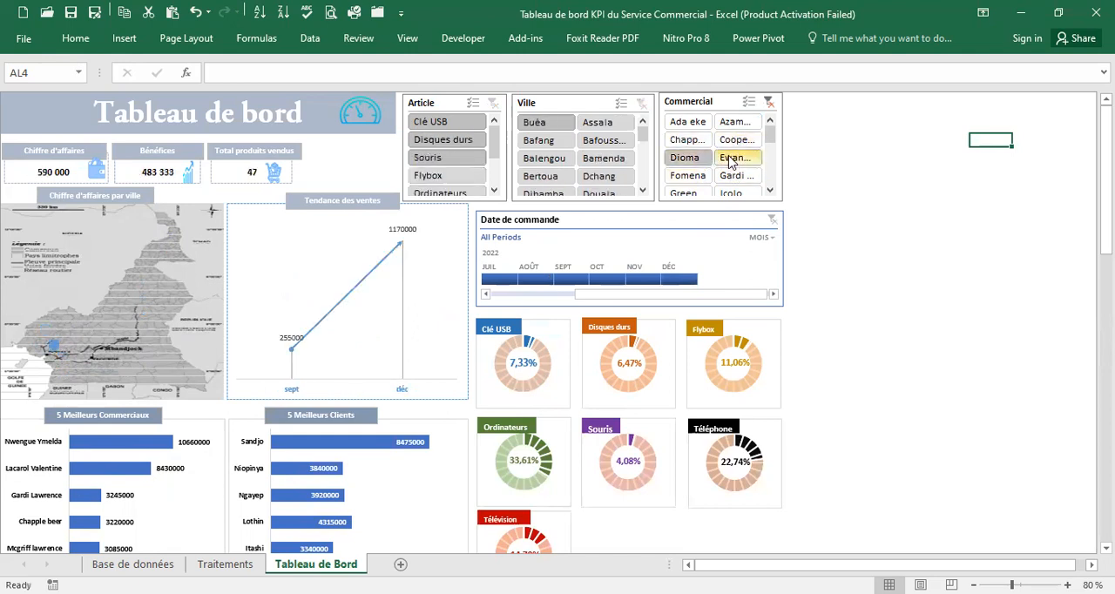
pyautogui.click(732, 158)
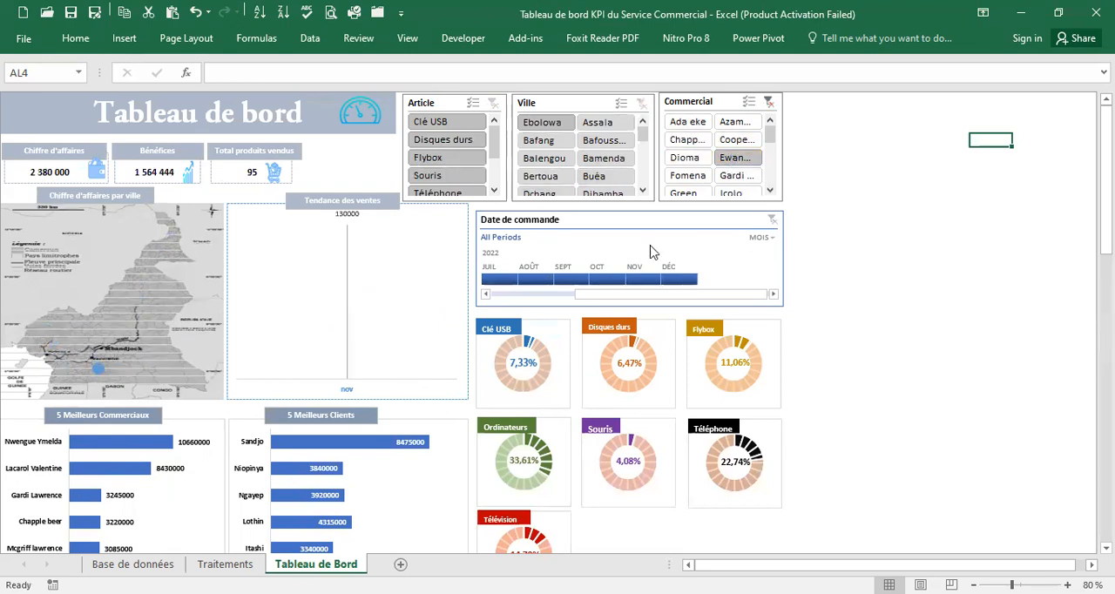
pyautogui.click(769, 102)
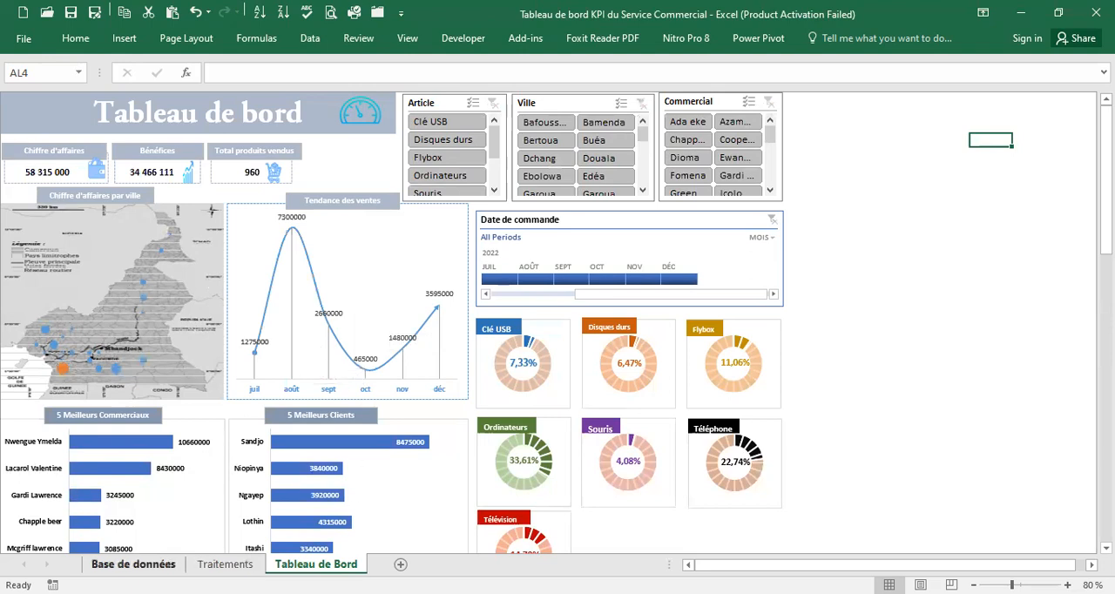
# Review the Base de données and Traitements sheets, and return to the Tableau de Bord sheet to look over it
pyautogui.click(133, 564)
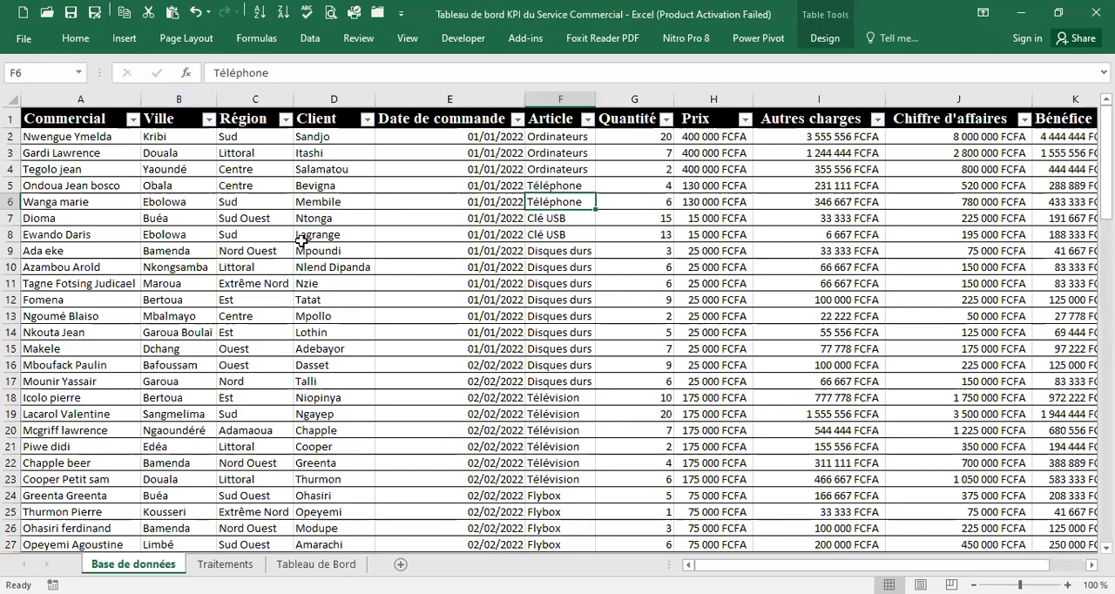
pyautogui.scroll(-20, 399, 234)
pyautogui.scroll(7, 401, 227)
pyautogui.scroll(14, 401, 228)
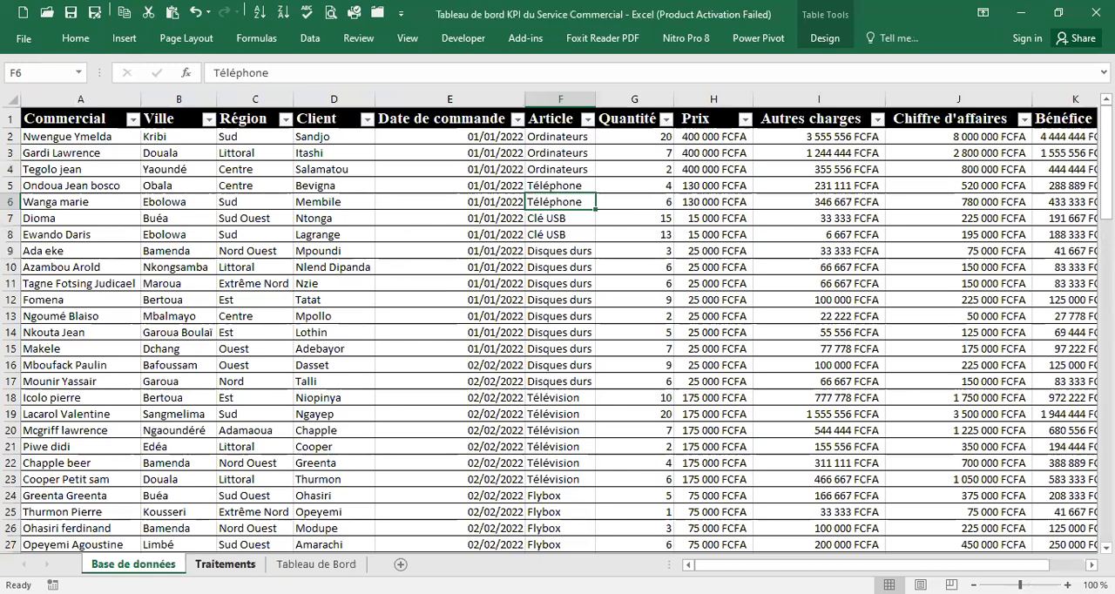
pyautogui.click(224, 564)
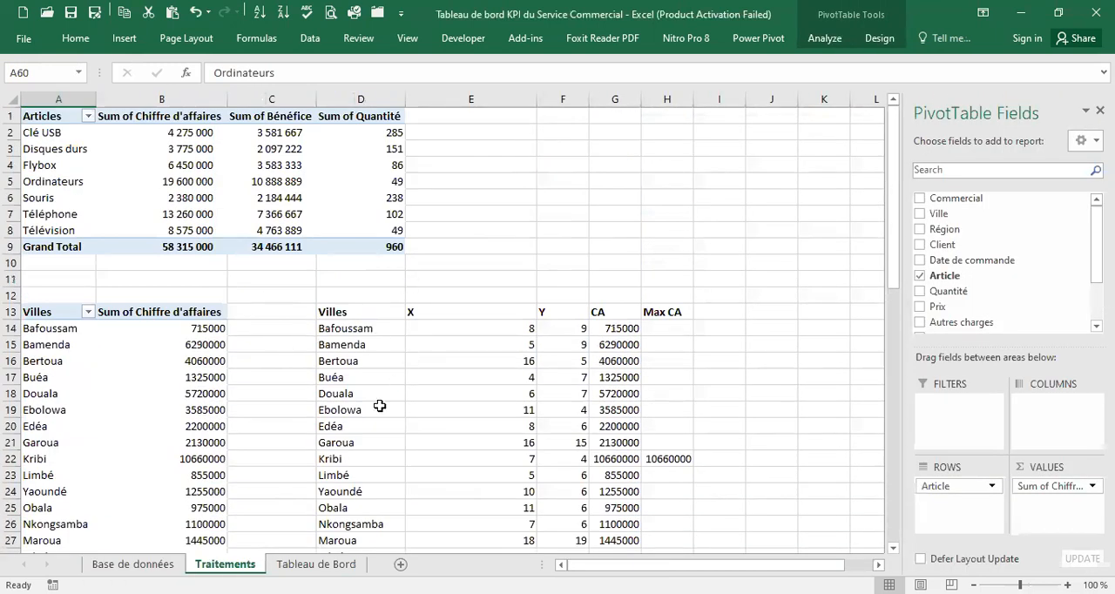
pyautogui.click(315, 564)
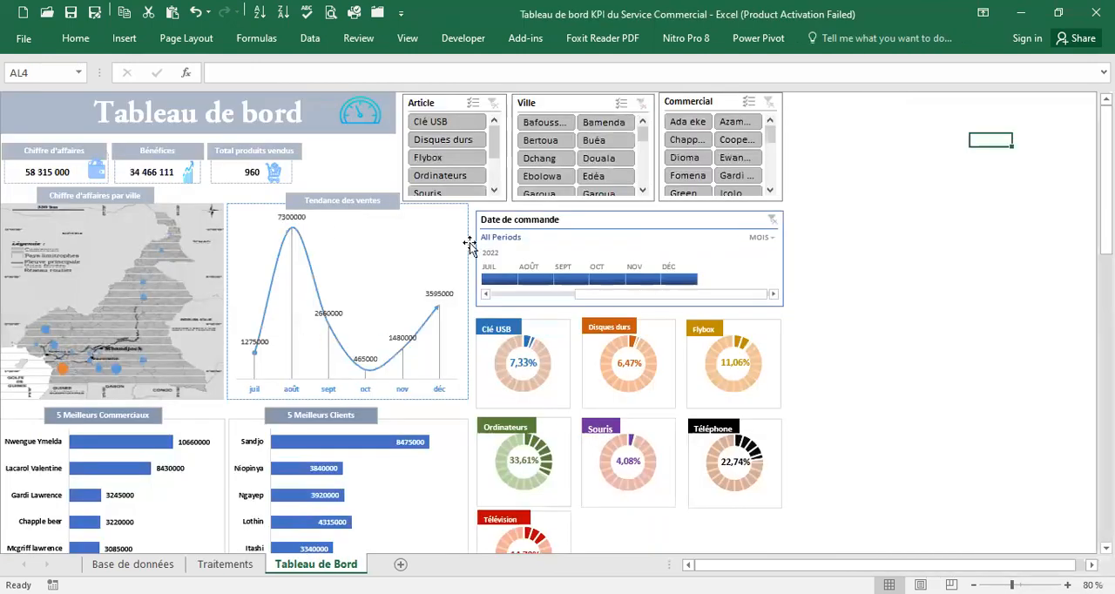
pyautogui.scroll(-5, 171, 321)
pyautogui.scroll(5, 169, 319)
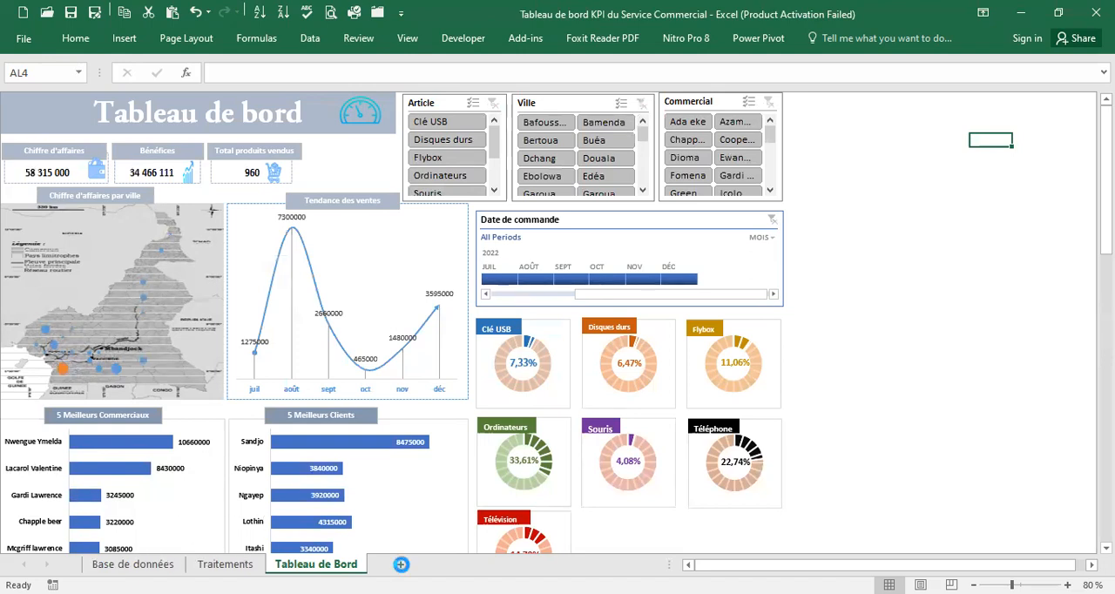
# Add a new worksheet after Tableau de Bord and name it BD
pyautogui.click(400, 565)
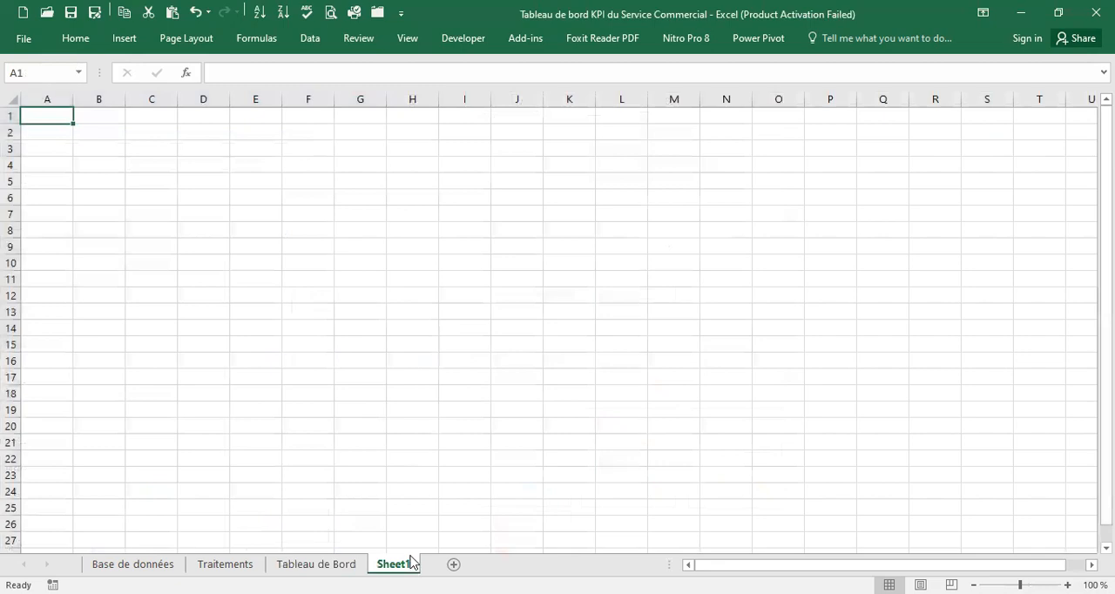
pyautogui.doubleClick(413, 562)
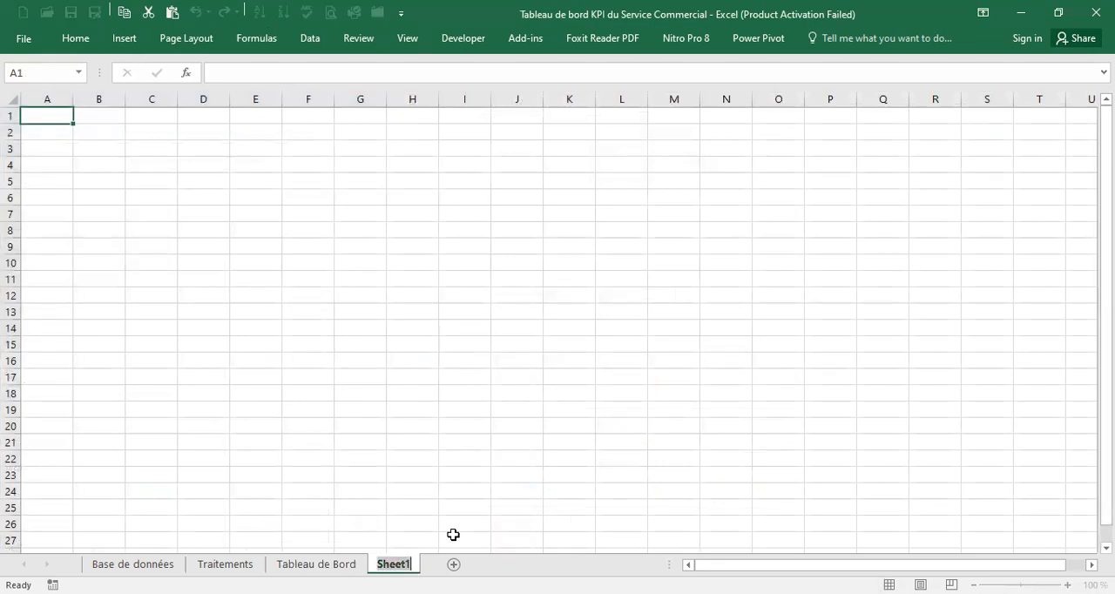
pyautogui.write('BD')
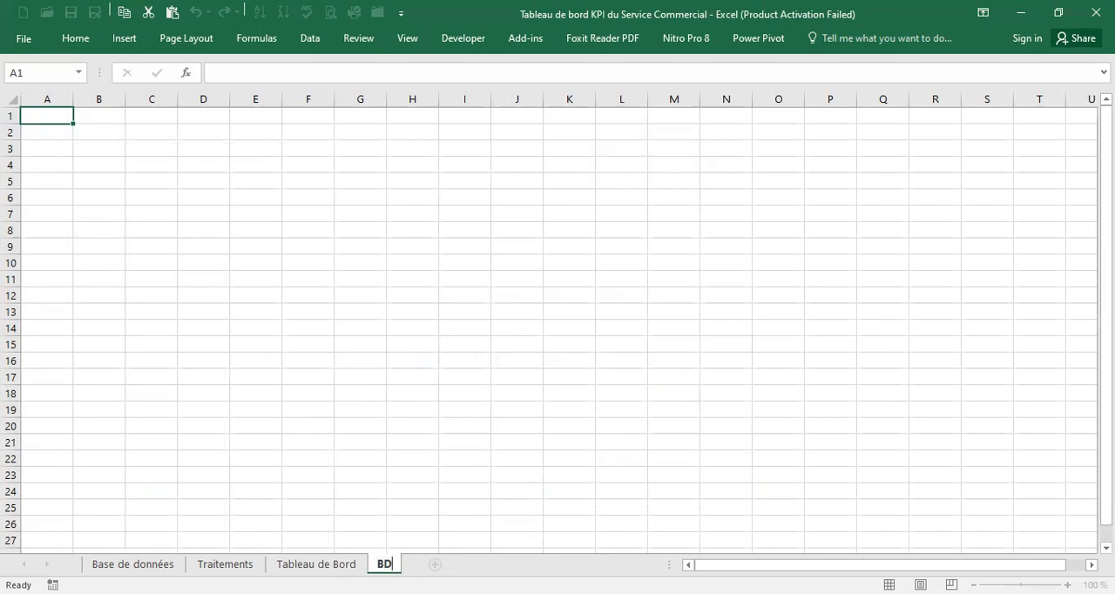
pyautogui.click(413, 490)
# Add another worksheet after BD and name it Traitements2
pyautogui.click(435, 565)
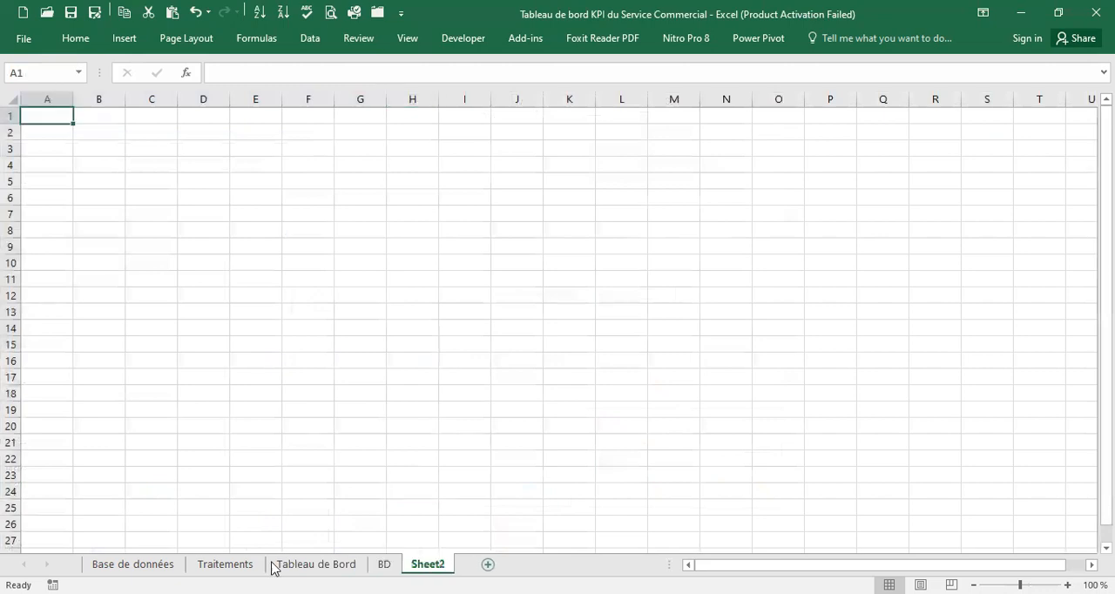
pyautogui.doubleClick(442, 563)
pyautogui.write('Traite')
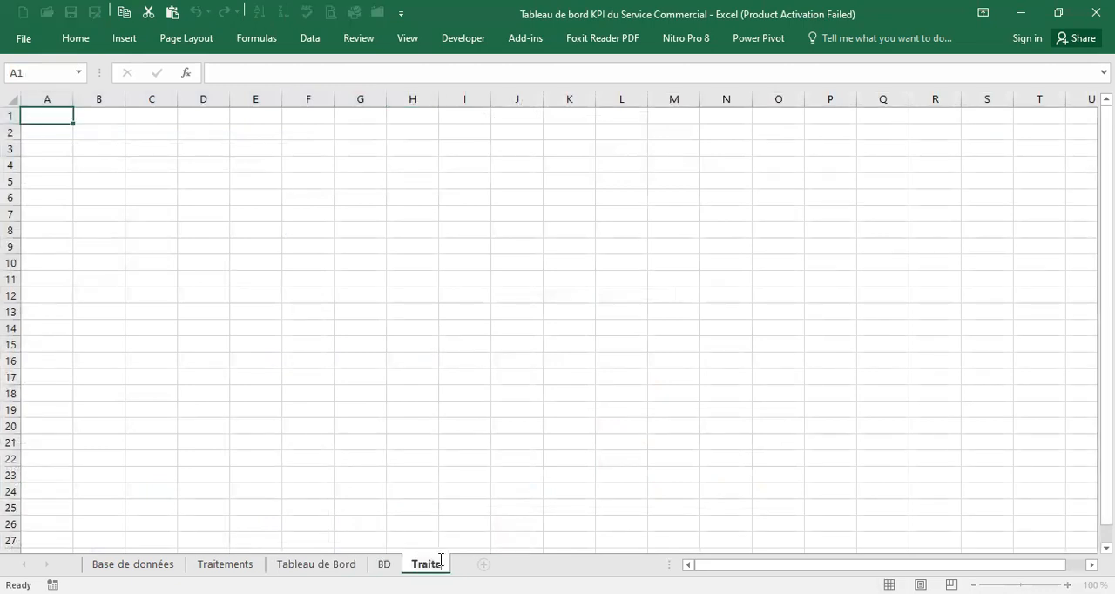
pyautogui.write('ments')
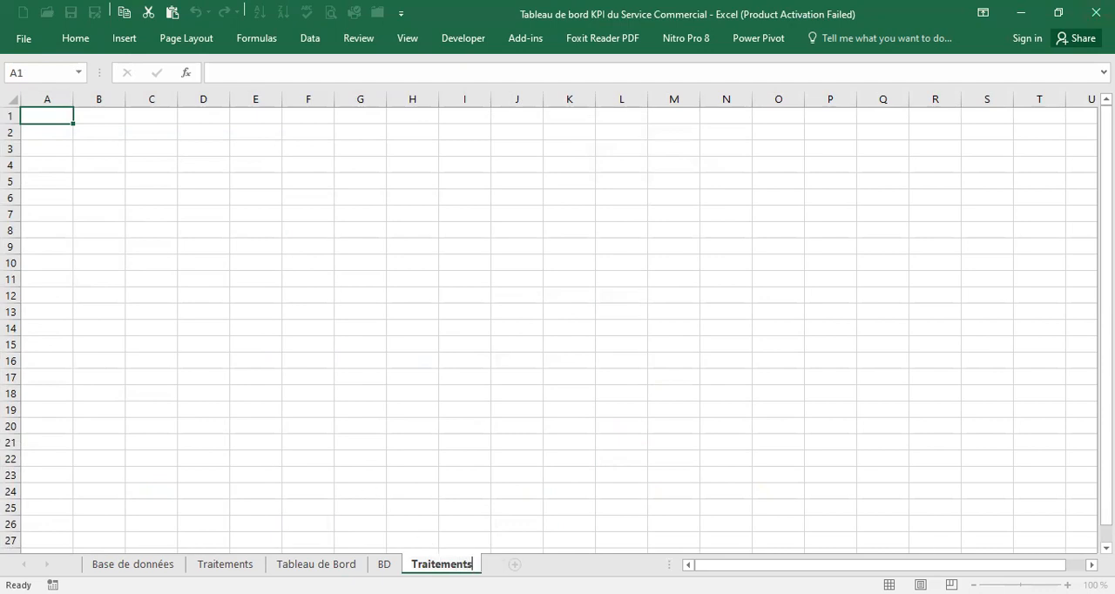
pyautogui.write('2')
pyautogui.click(569, 457)
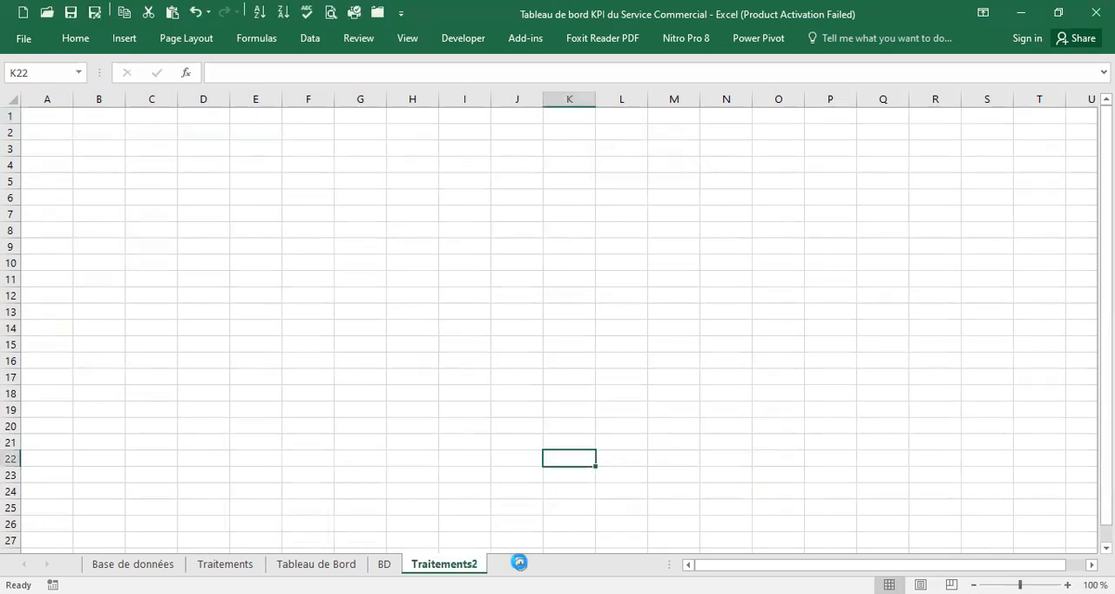
# Add a new worksheet after Traitements2 and name it TBD
pyautogui.click(520, 564)
pyautogui.doubleClick(518, 564)
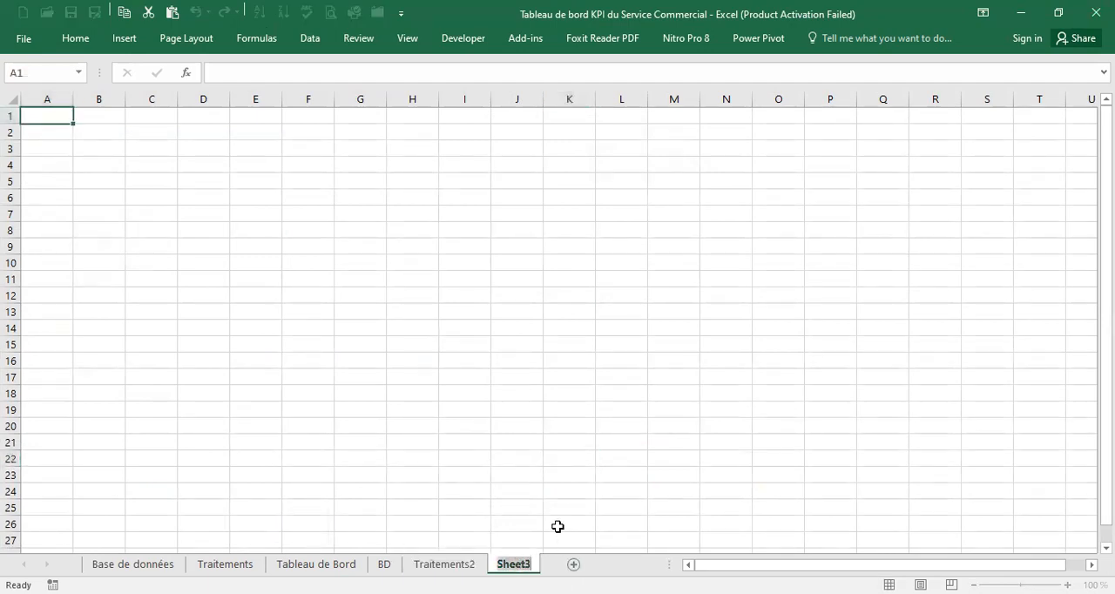
pyautogui.write('TBD')
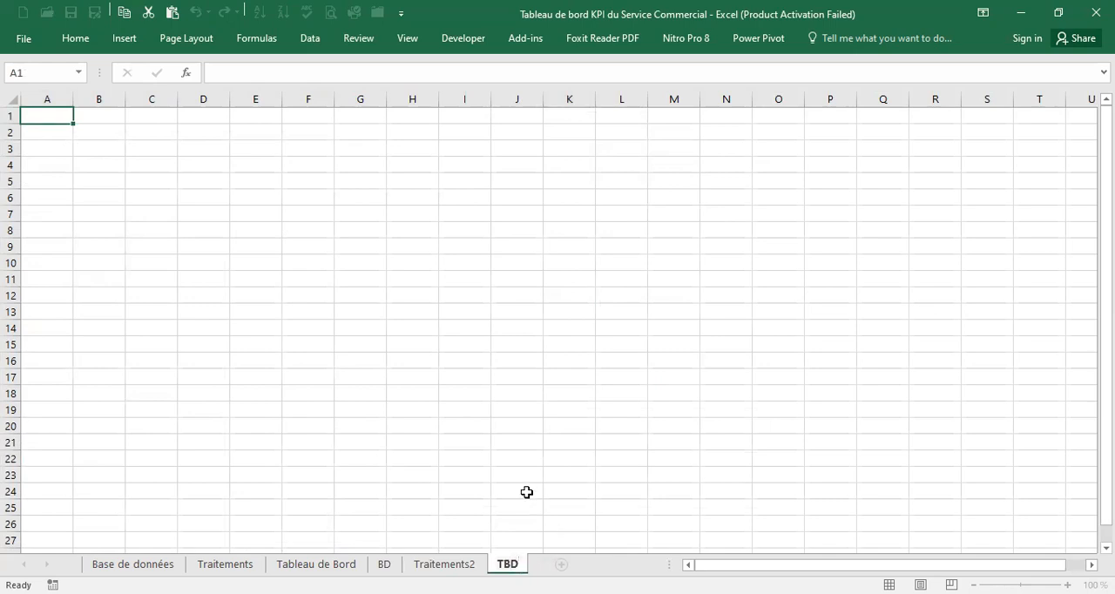
pyautogui.click(527, 492)
# Copy the entire sales table, including its header row, from the Base de données sheet
pyautogui.click(382, 565)
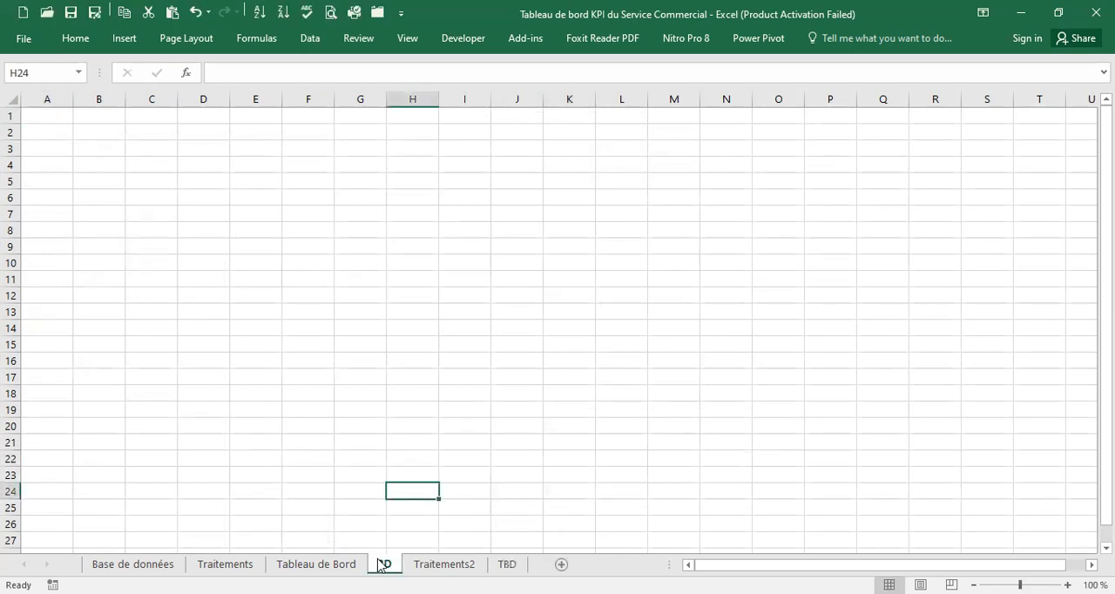
pyautogui.click(124, 563)
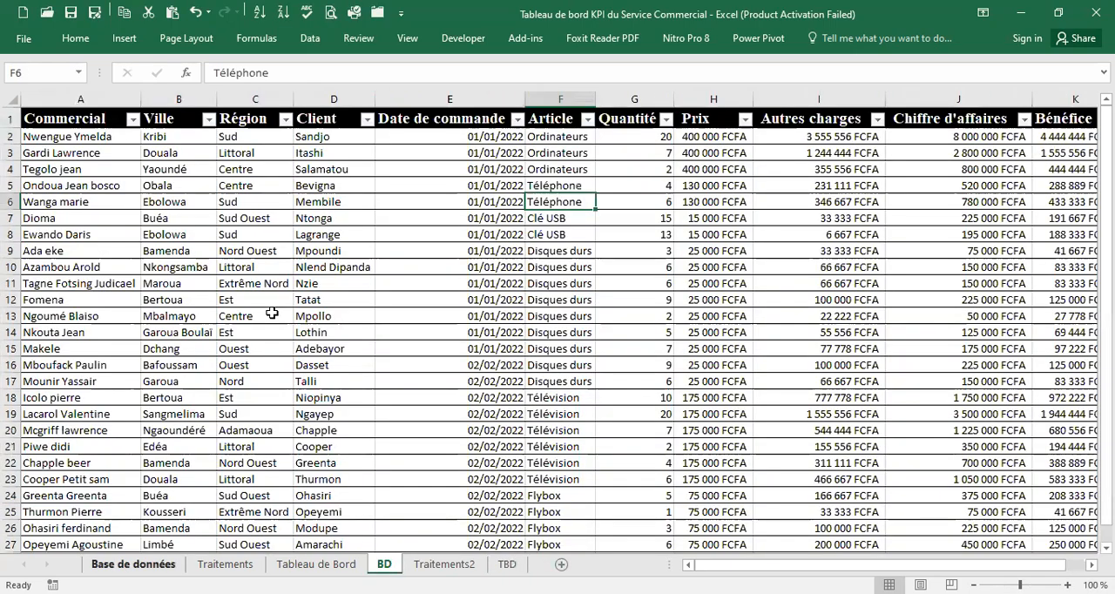
pyautogui.click(180, 140)
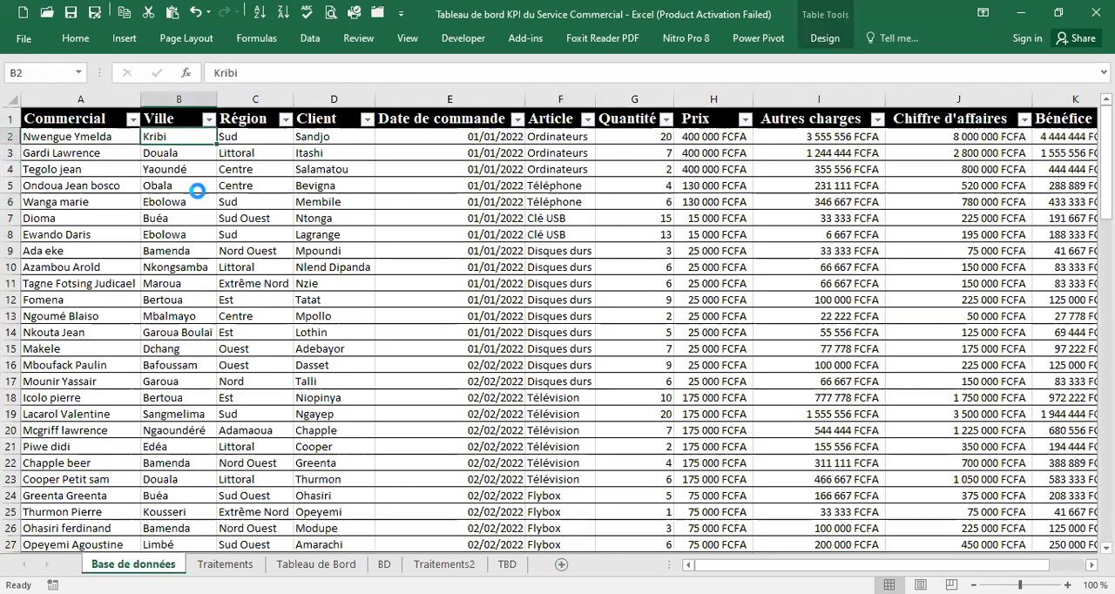
pyautogui.hotkey('ctrl', 'a')
pyautogui.scroll(-20, 505, 302)
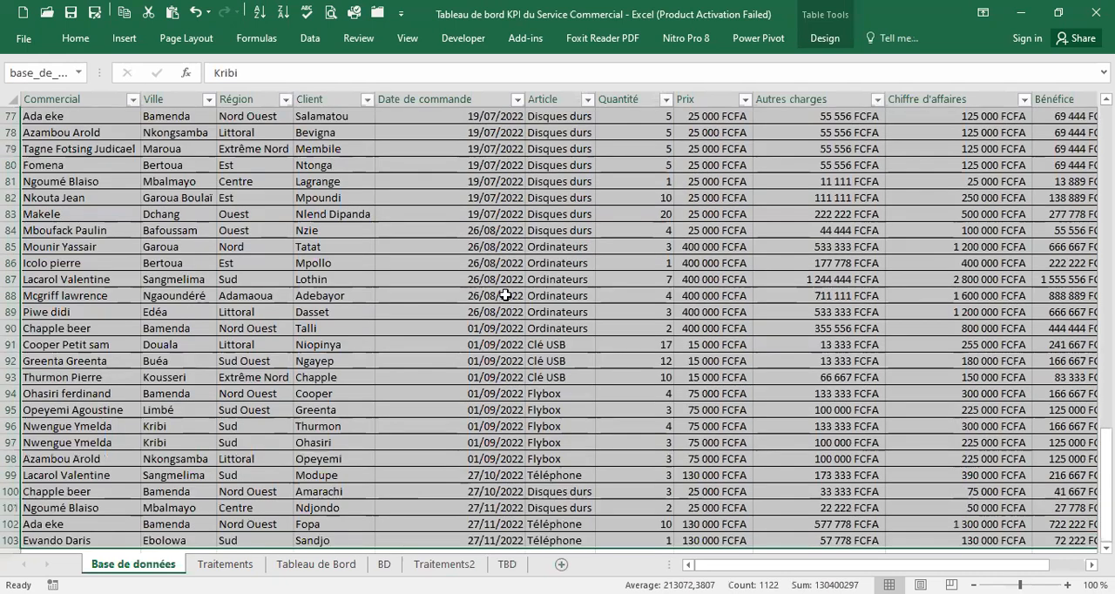
pyautogui.scroll(20, 511, 288)
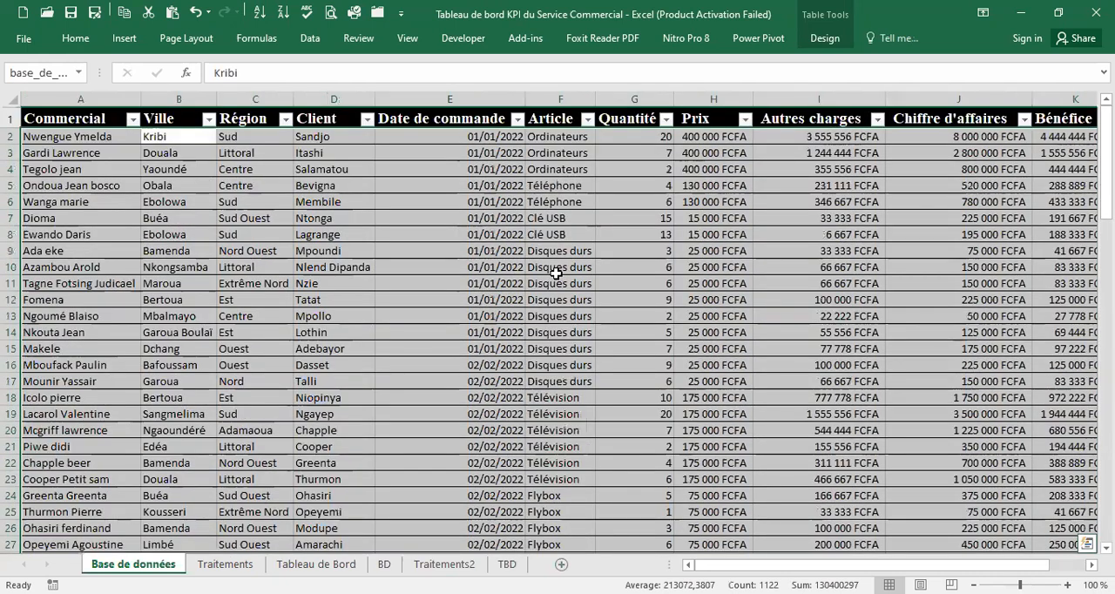
pyautogui.hotkey('ctrl', 'a')
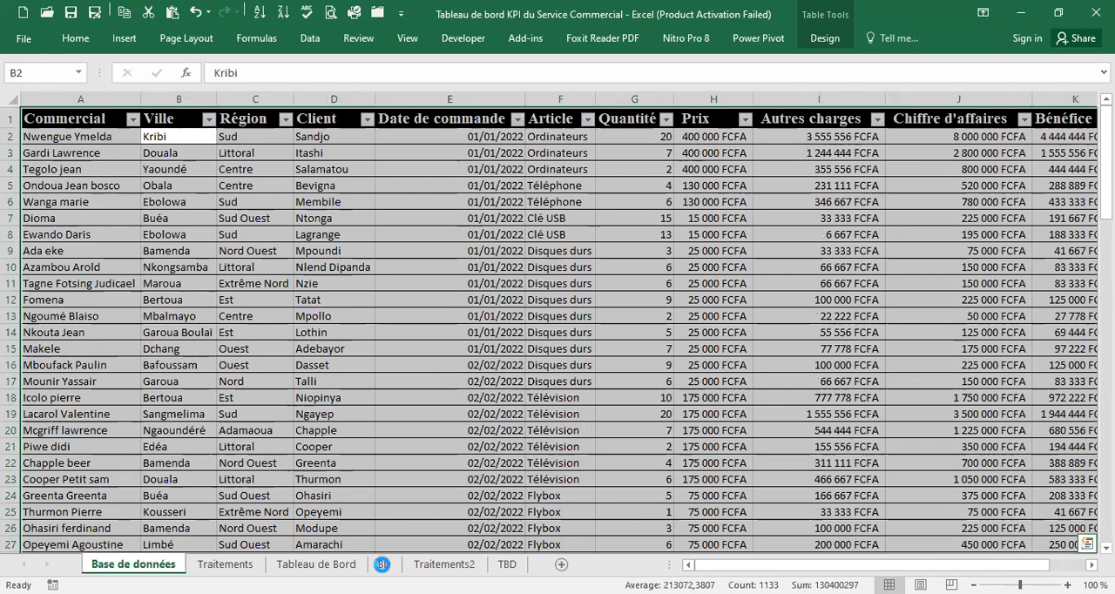
pyautogui.hotkey('ctrl', 'c')
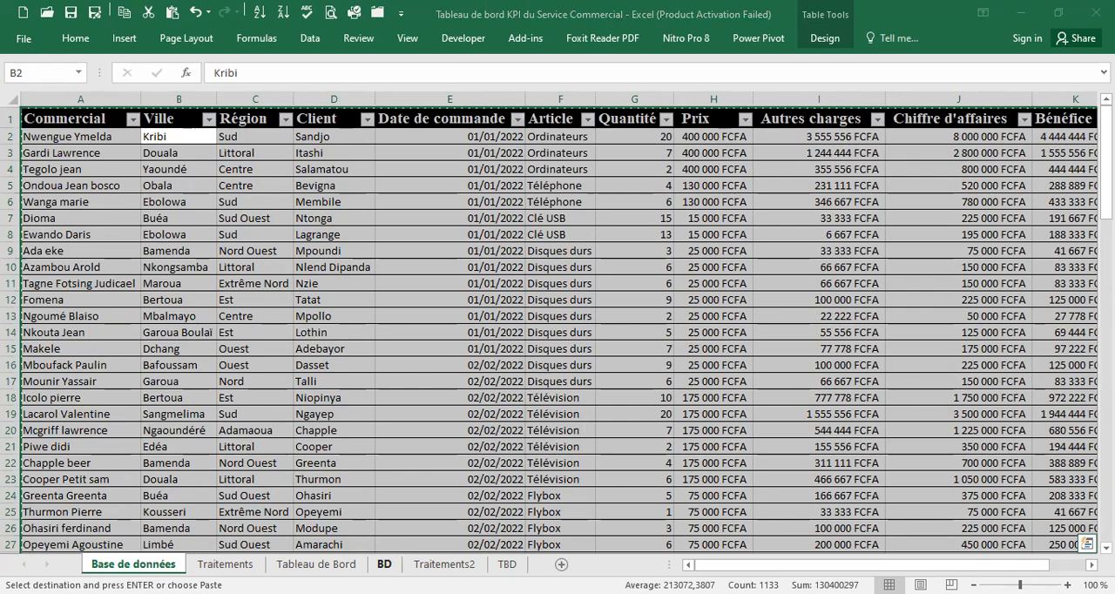
# Paste the copied table as values only into the BD sheet, starting at cell A1
pyautogui.click(384, 564)
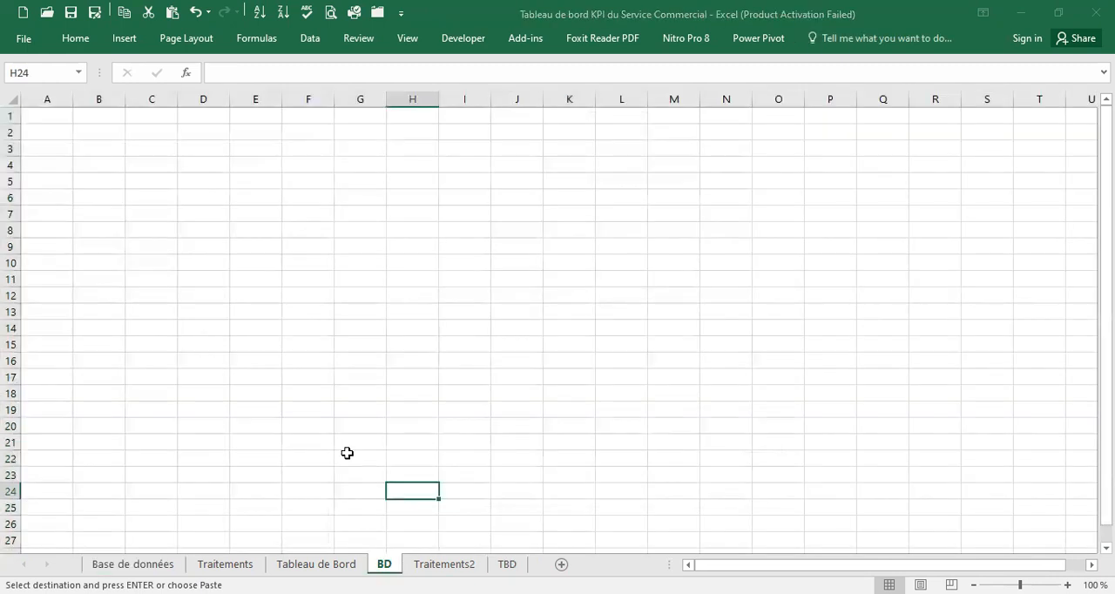
pyautogui.click(47, 114)
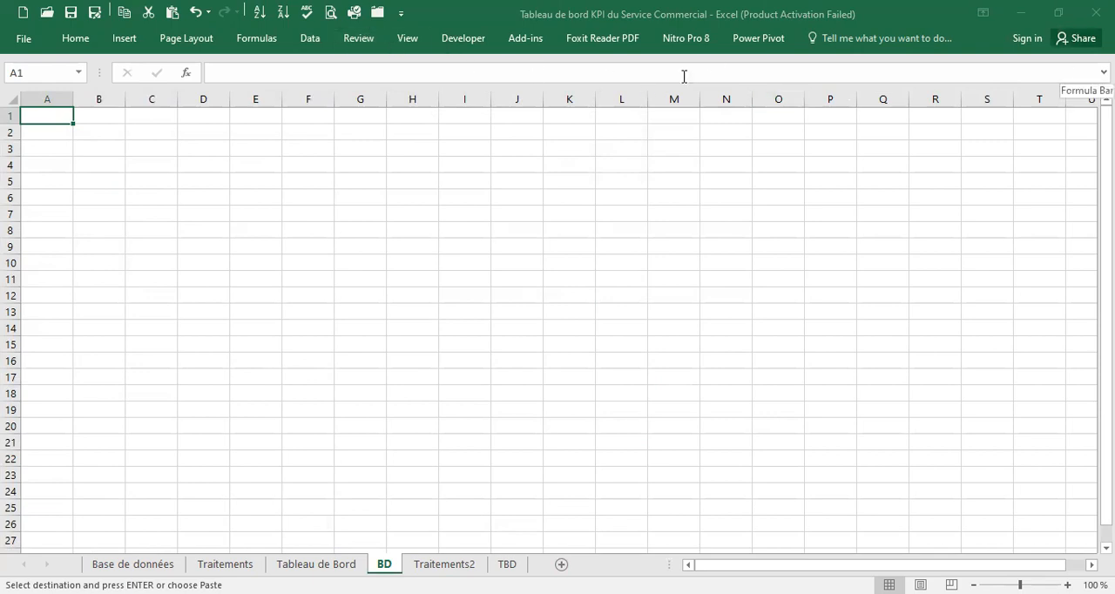
pyautogui.click(91, 39)
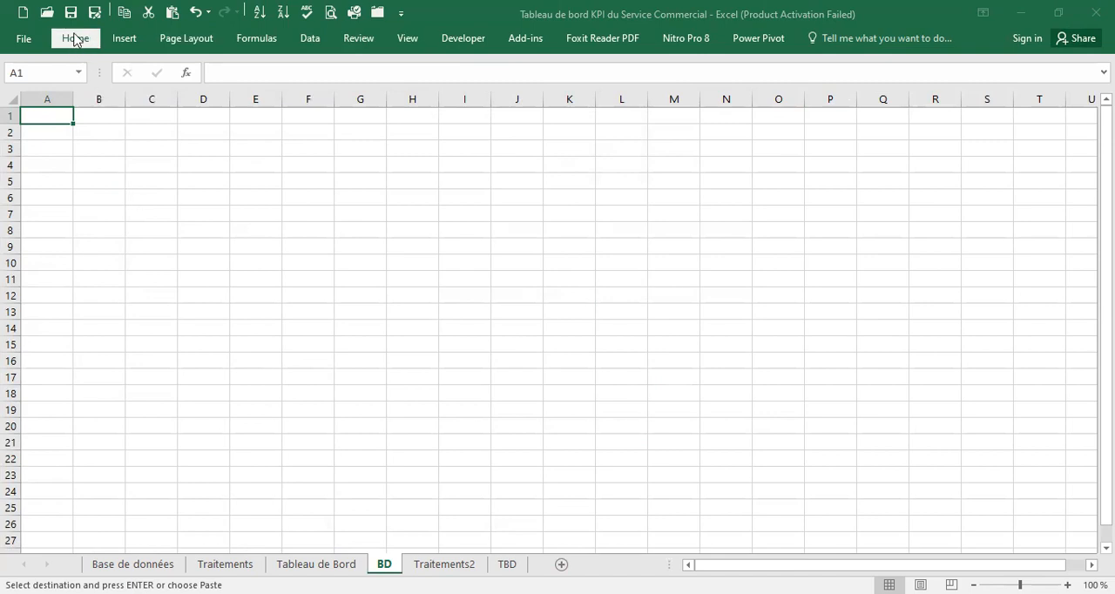
pyautogui.click(76, 39)
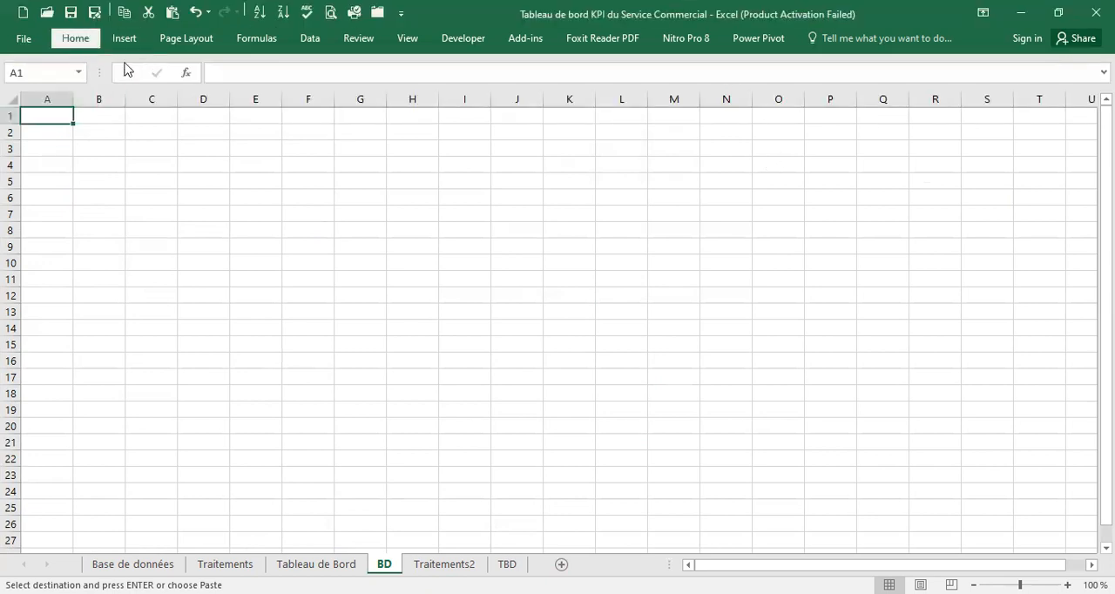
pyautogui.click(1102, 116)
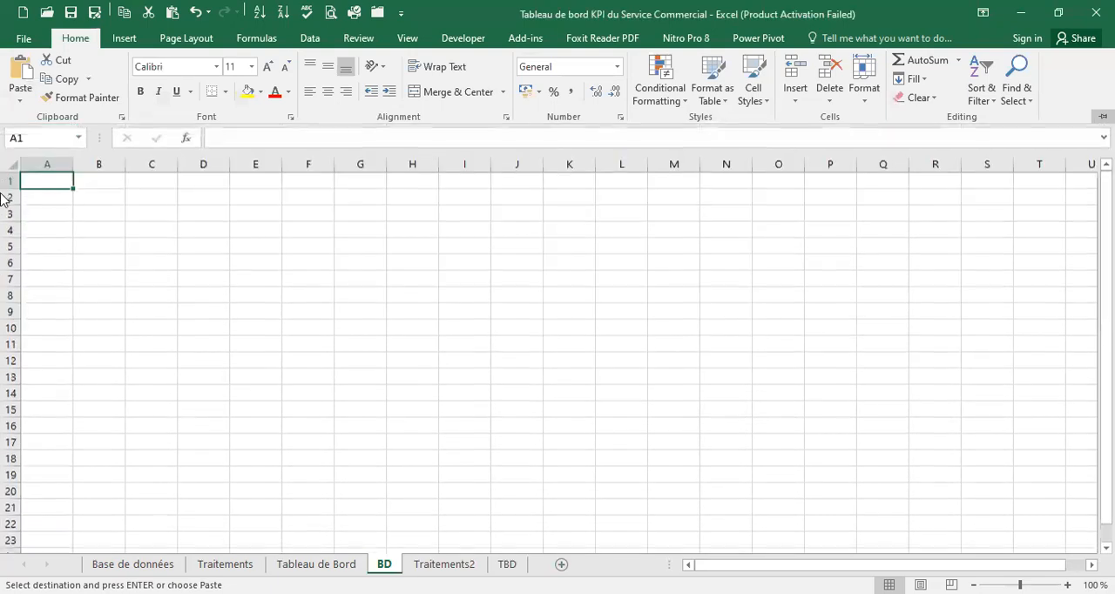
pyautogui.click(51, 215)
pyautogui.click(45, 187)
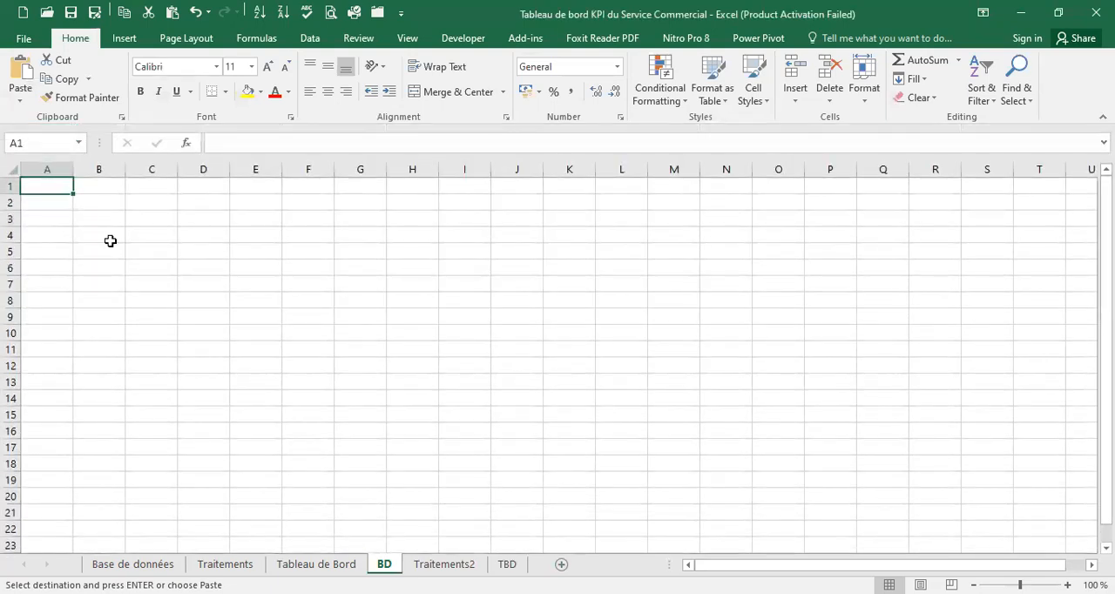
pyautogui.click(19, 102)
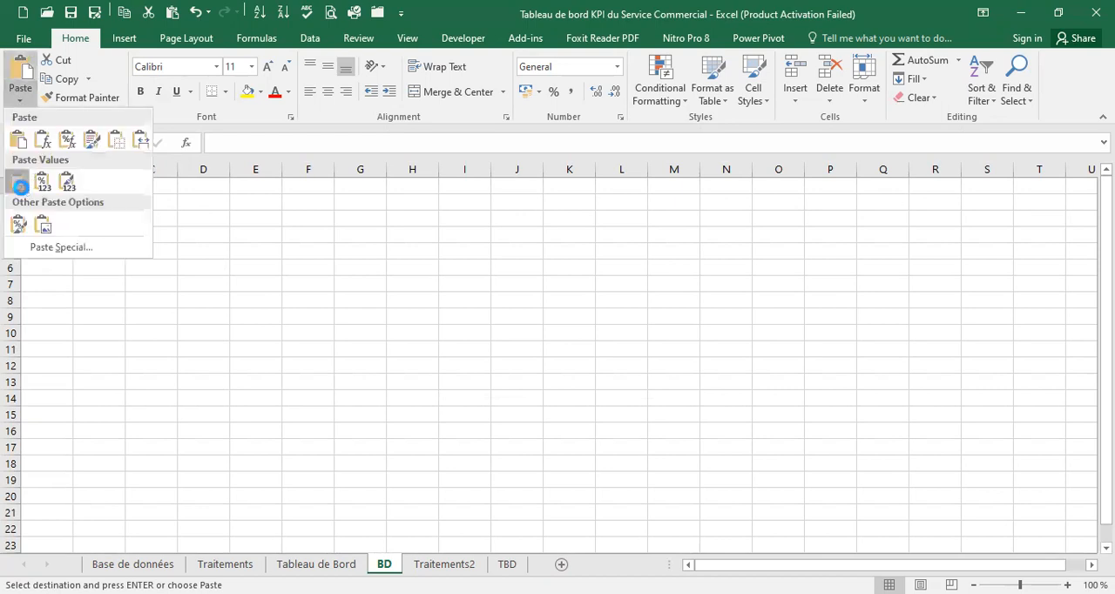
pyautogui.click(19, 183)
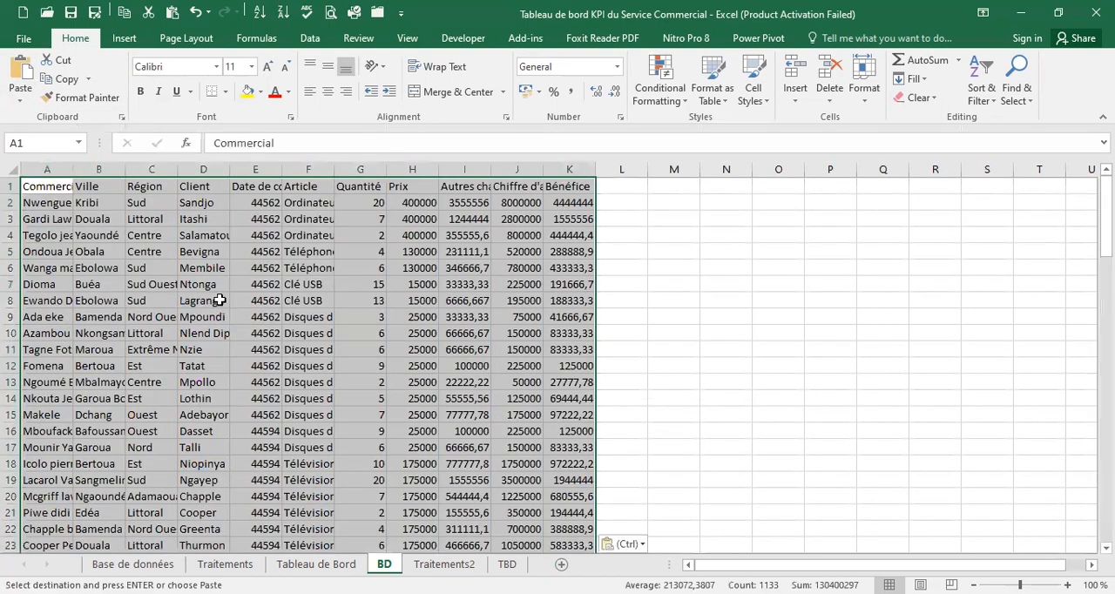
# Autofit the widths of columns A to K on the BD sheet to their contents
pyautogui.doubleClick(72, 172)
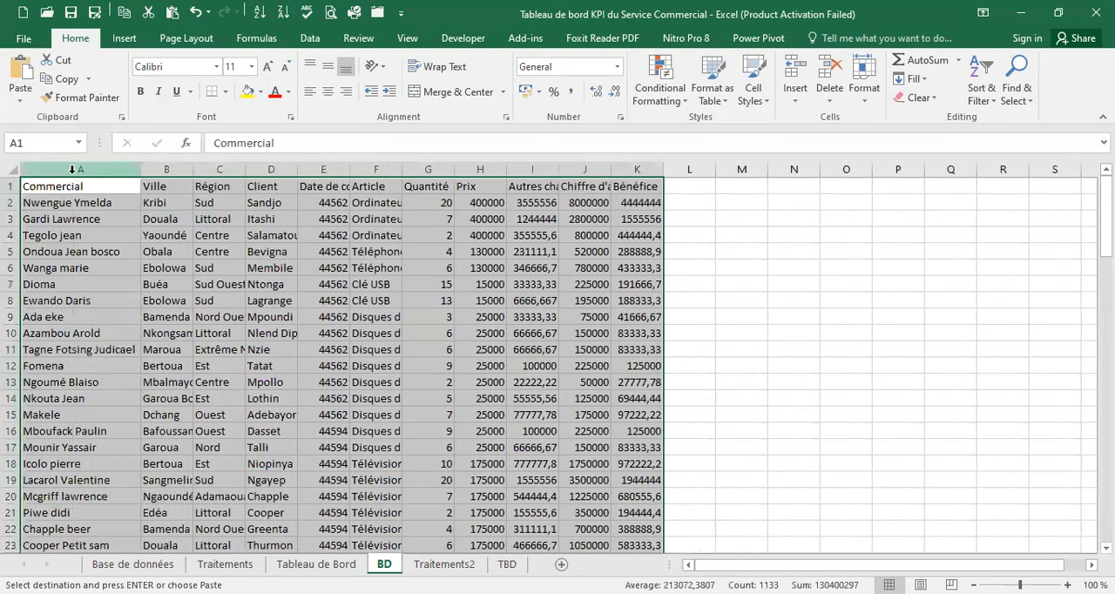
pyautogui.doubleClick(192, 167)
pyautogui.doubleClick(268, 169)
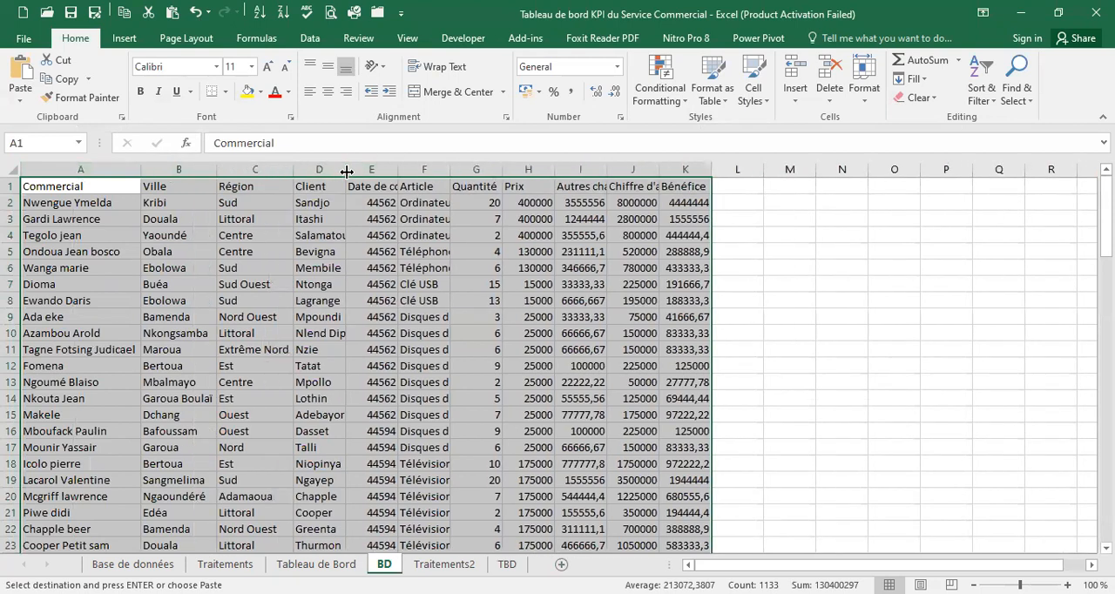
pyautogui.doubleClick(347, 171)
pyautogui.doubleClick(428, 168)
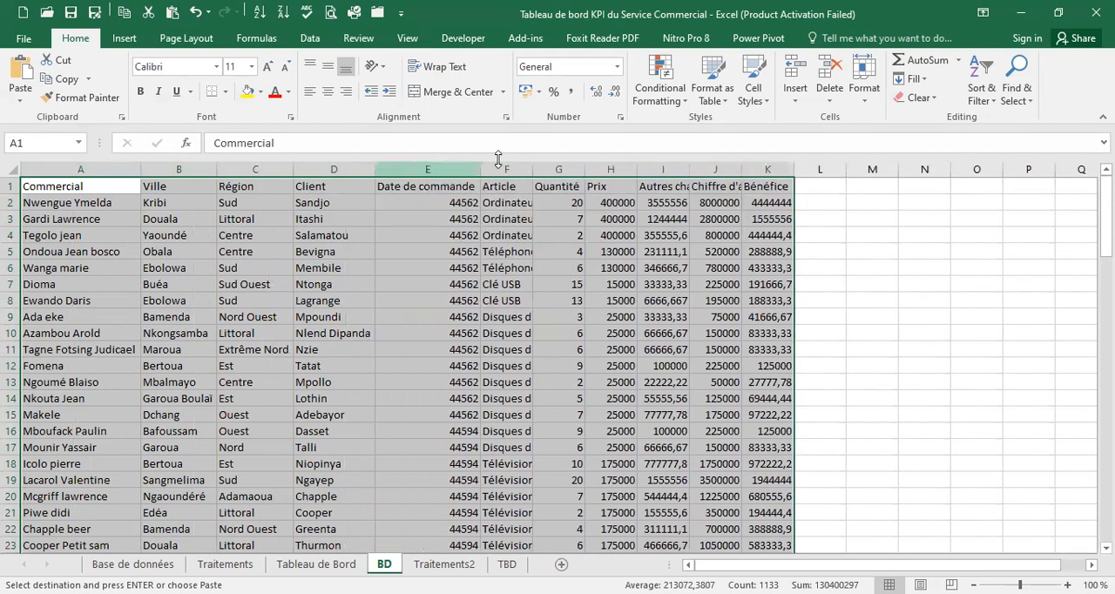
pyautogui.doubleClick(533, 166)
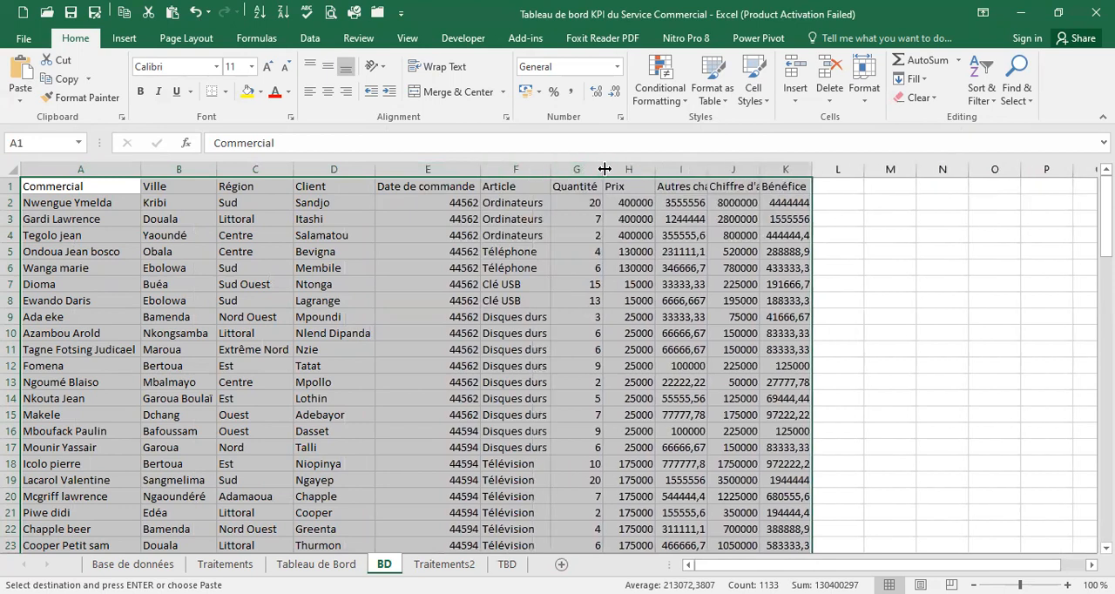
pyautogui.doubleClick(604, 168)
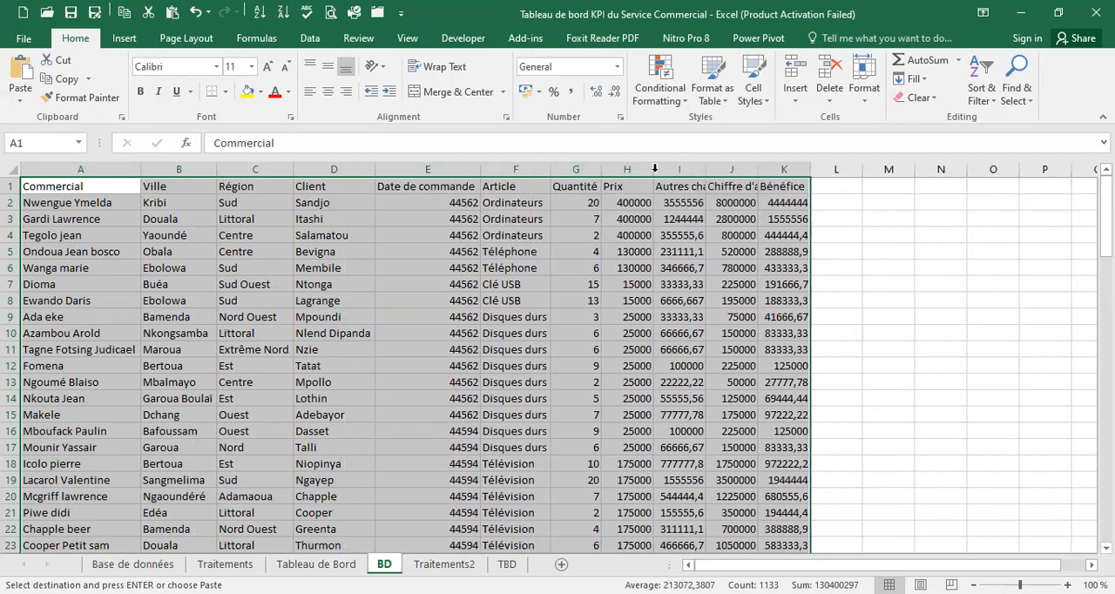
pyautogui.doubleClick(654, 168)
pyautogui.doubleClick(693, 170)
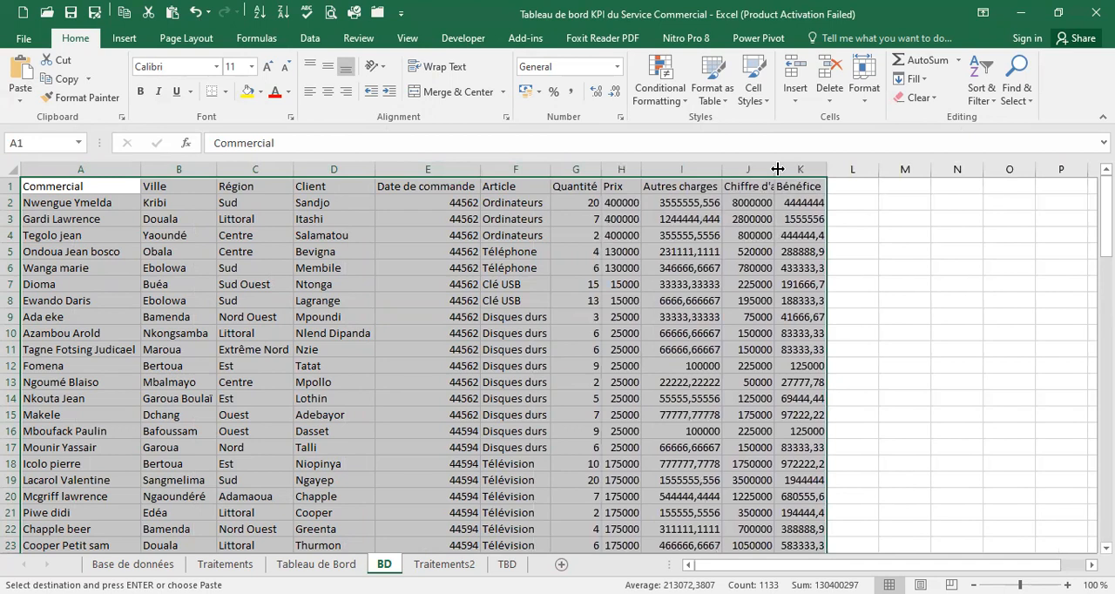
pyautogui.doubleClick(774, 169)
pyautogui.doubleClick(865, 169)
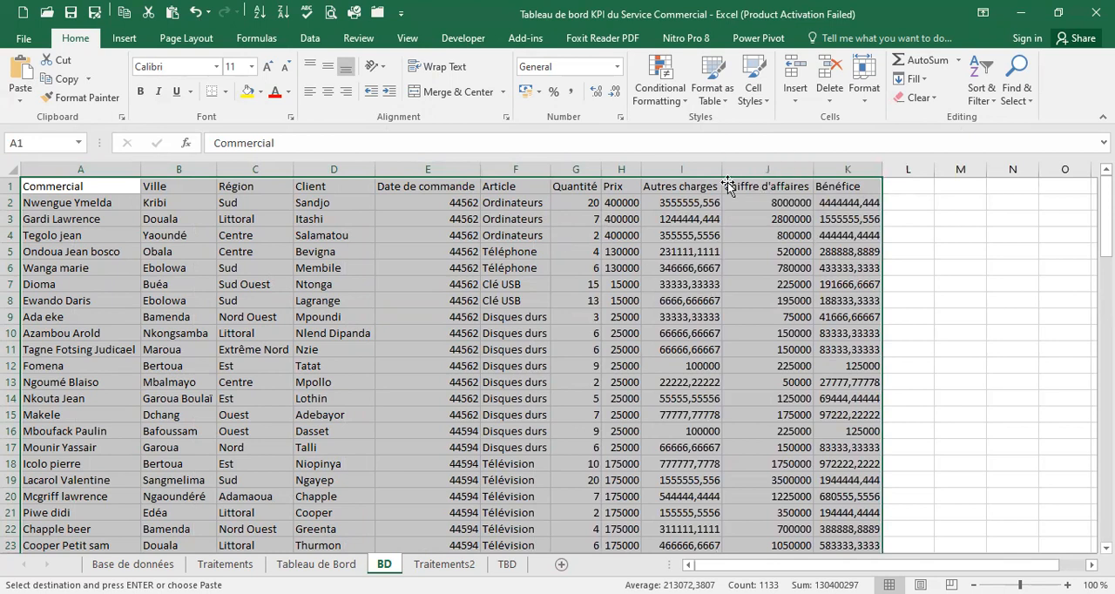
# Replace the pasted Chiffre d'affaires value in cell J2 with the formula =G2*I2
pyautogui.click(675, 203)
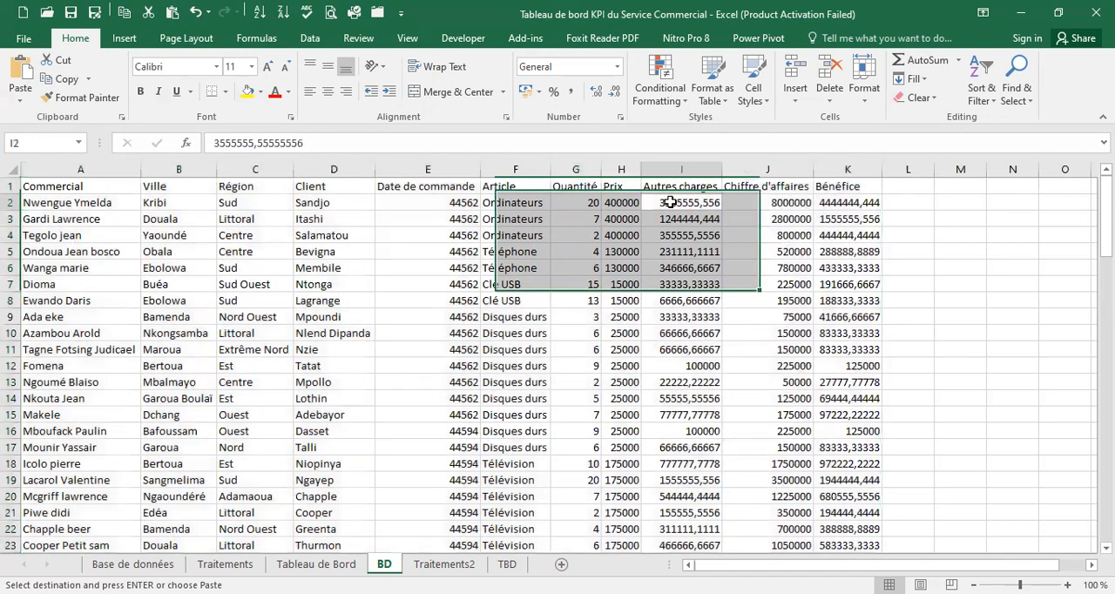
pyautogui.press('Left')
pyautogui.press('Left')
pyautogui.click(638, 202)
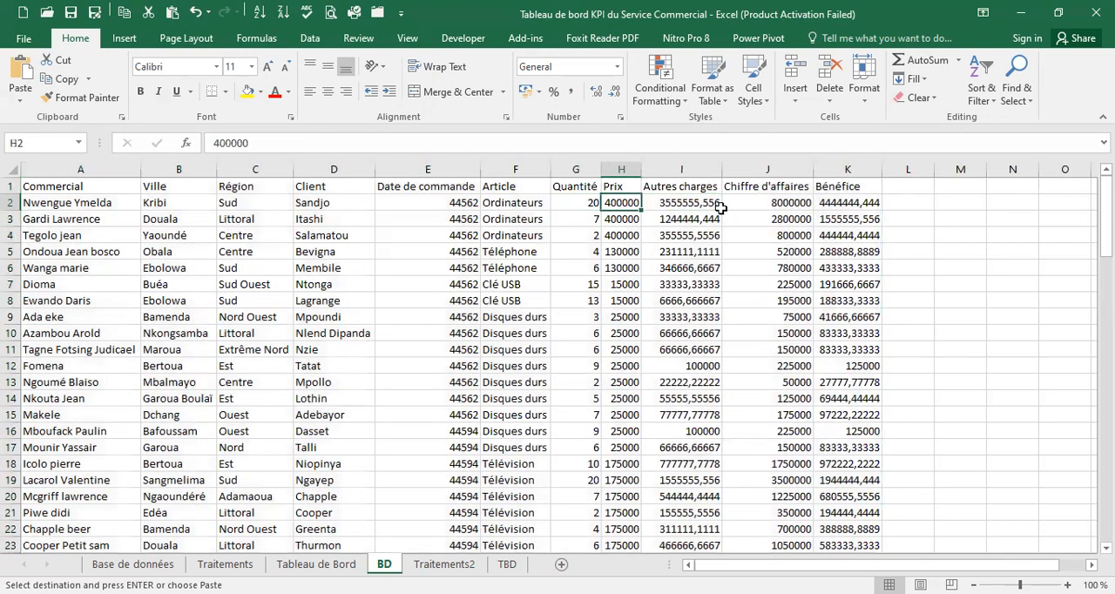
pyautogui.click(768, 204)
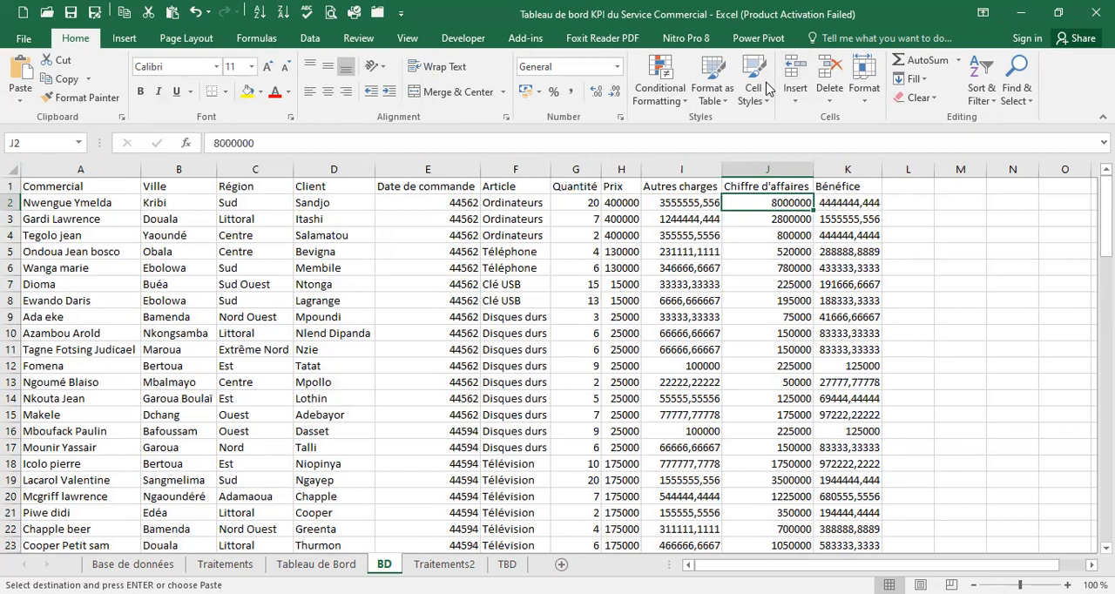
pyautogui.press('Delete')
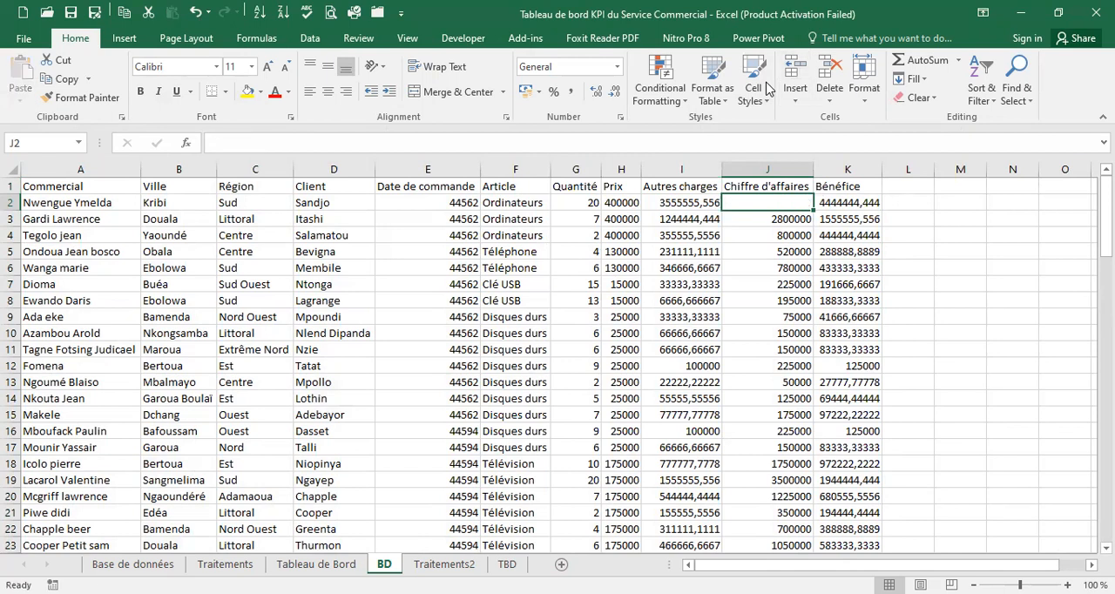
pyautogui.write('=')
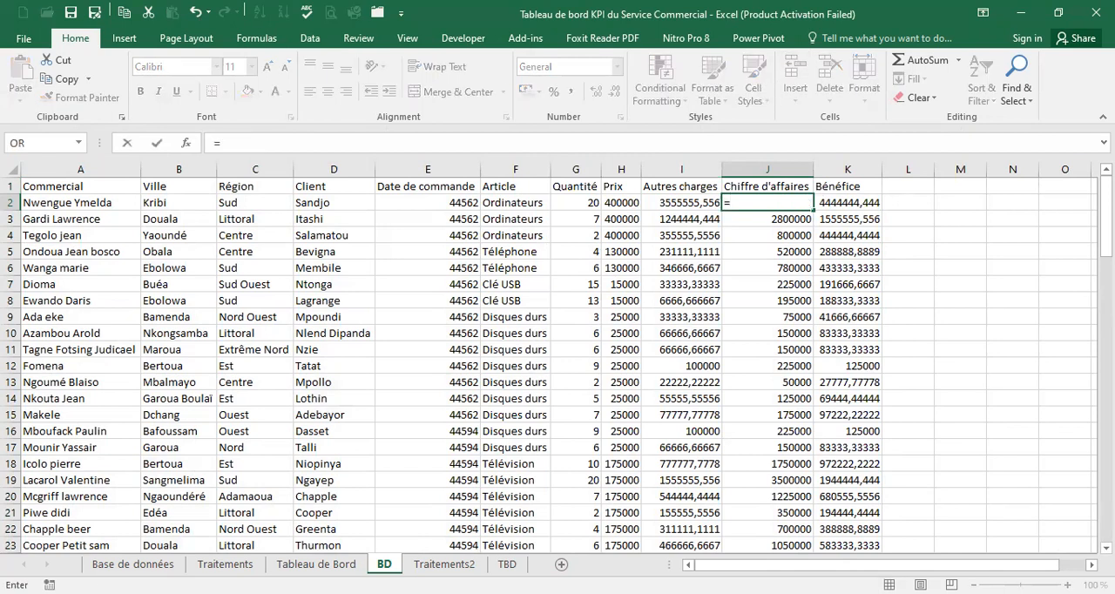
pyautogui.click(586, 204)
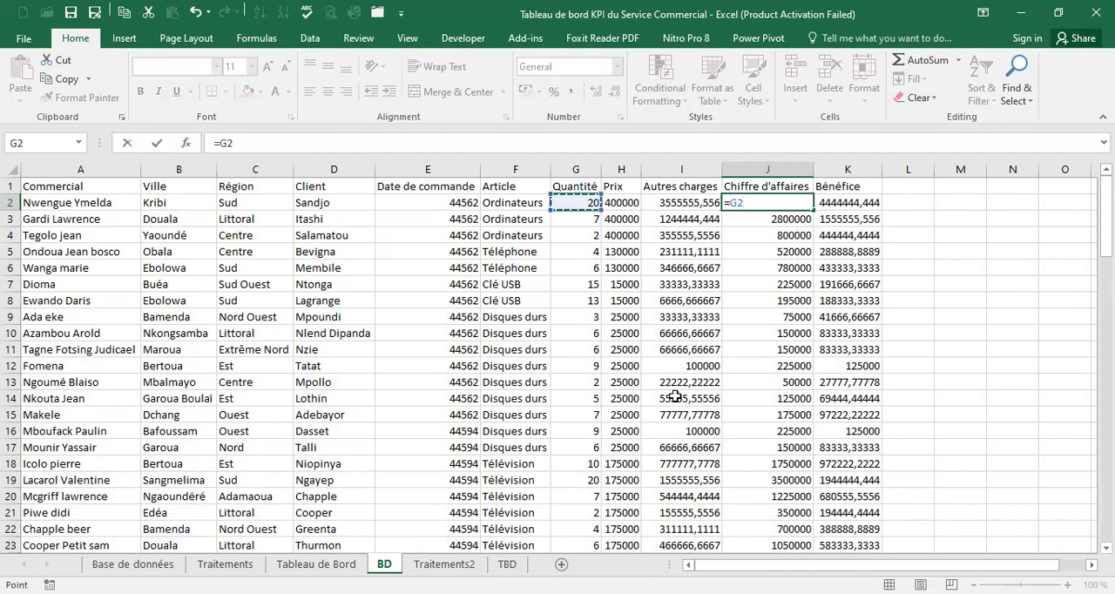
pyautogui.write('*')
pyautogui.click(676, 204)
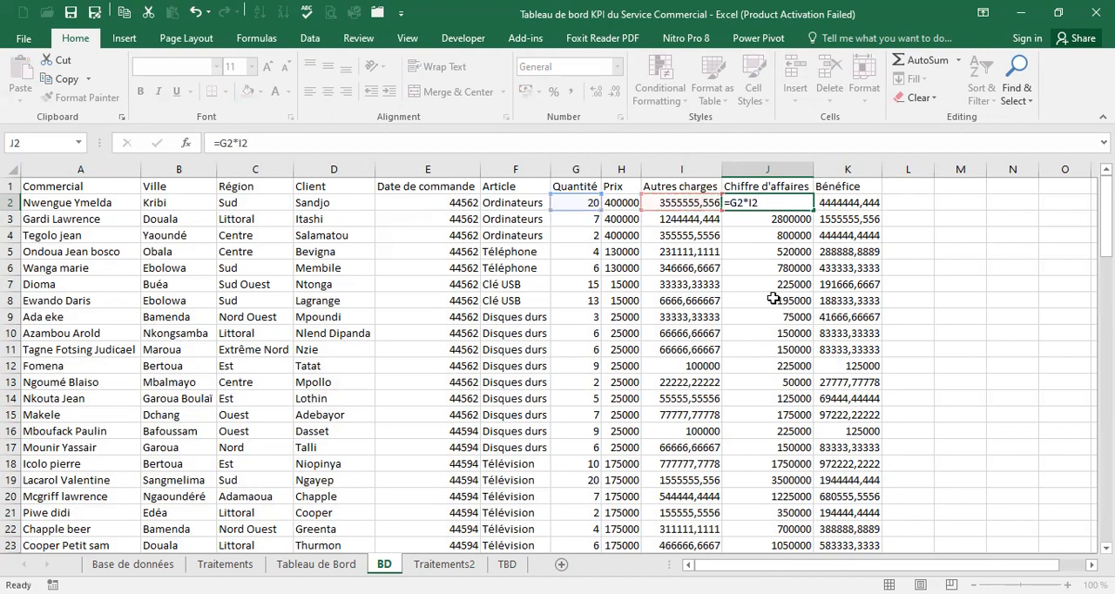
pyautogui.press('Return')
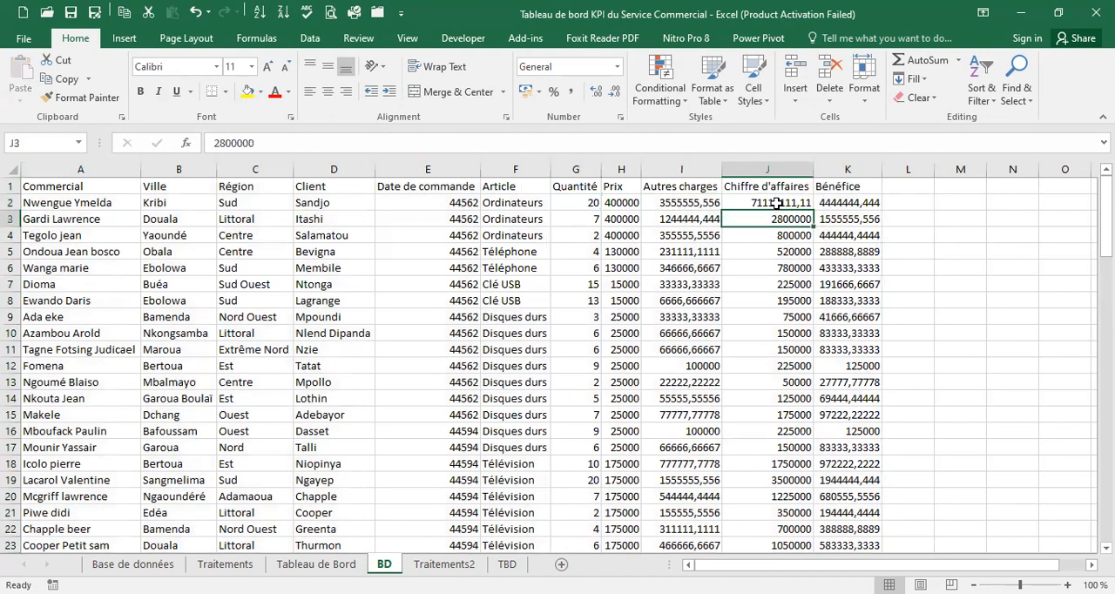
# Correct the Chiffre d'affaires formula in cell J2 to =G2*H2
pyautogui.click(739, 202)
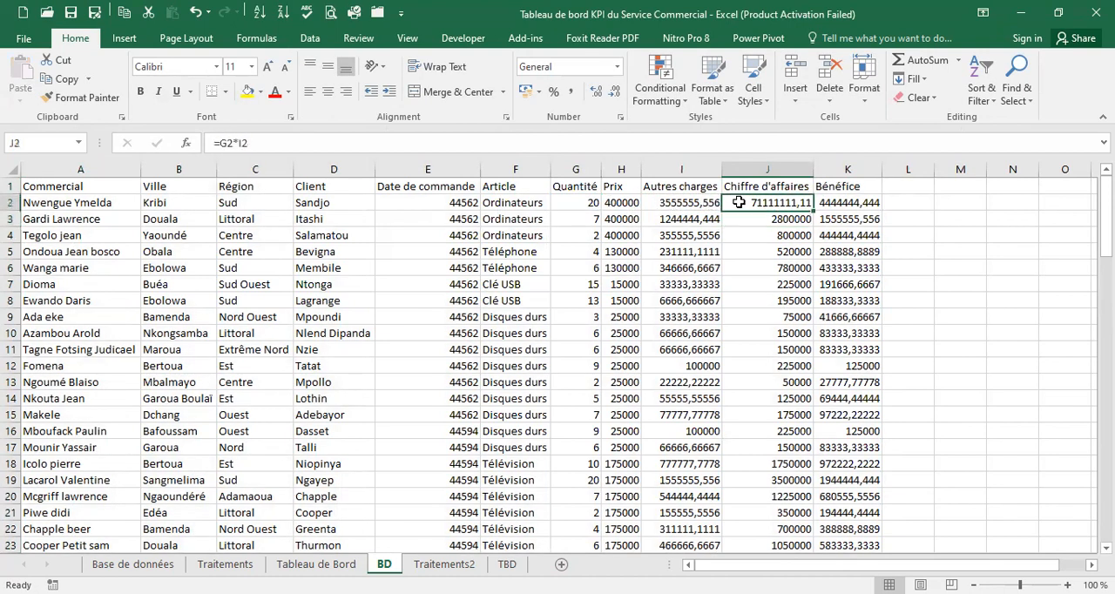
pyautogui.click(307, 142)
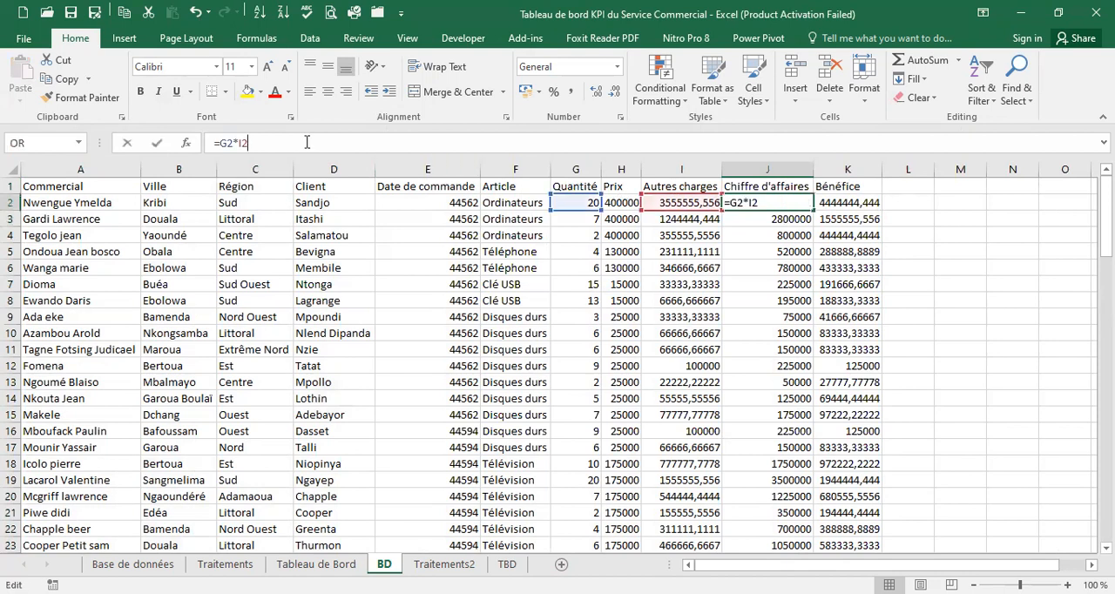
pyautogui.moveTo(646, 199)
pyautogui.mouseDown()
pyautogui.moveTo(646, 185)
pyautogui.moveTo(627, 205)
pyautogui.mouseUp()
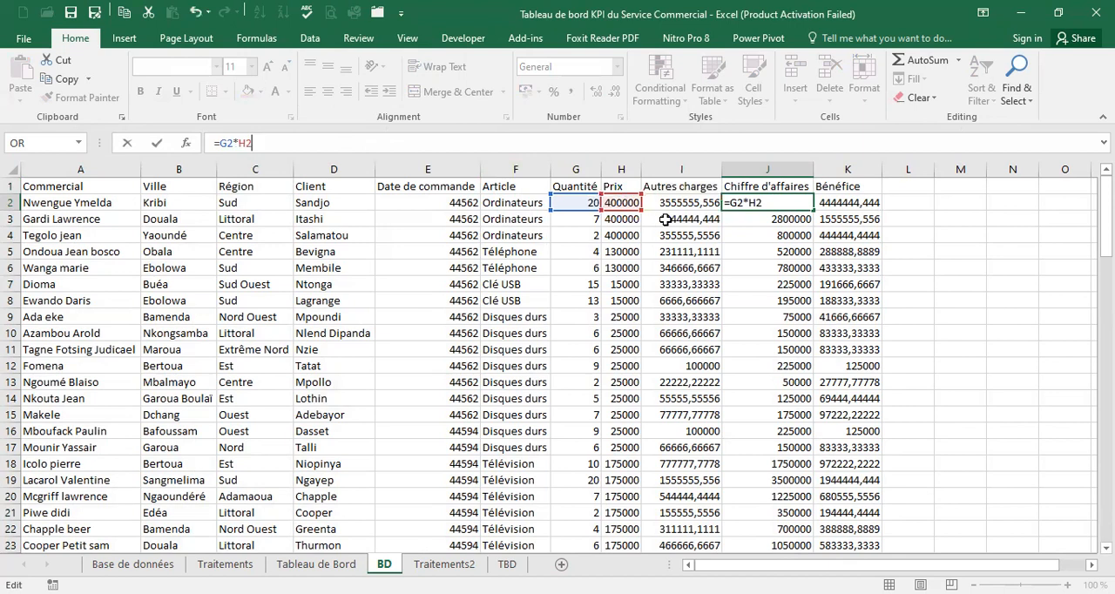
pyautogui.click(665, 220)
# Fill the J2 formula down the whole Chiffre d'affaires column
pyautogui.click(806, 207)
pyautogui.doubleClick(809, 209)
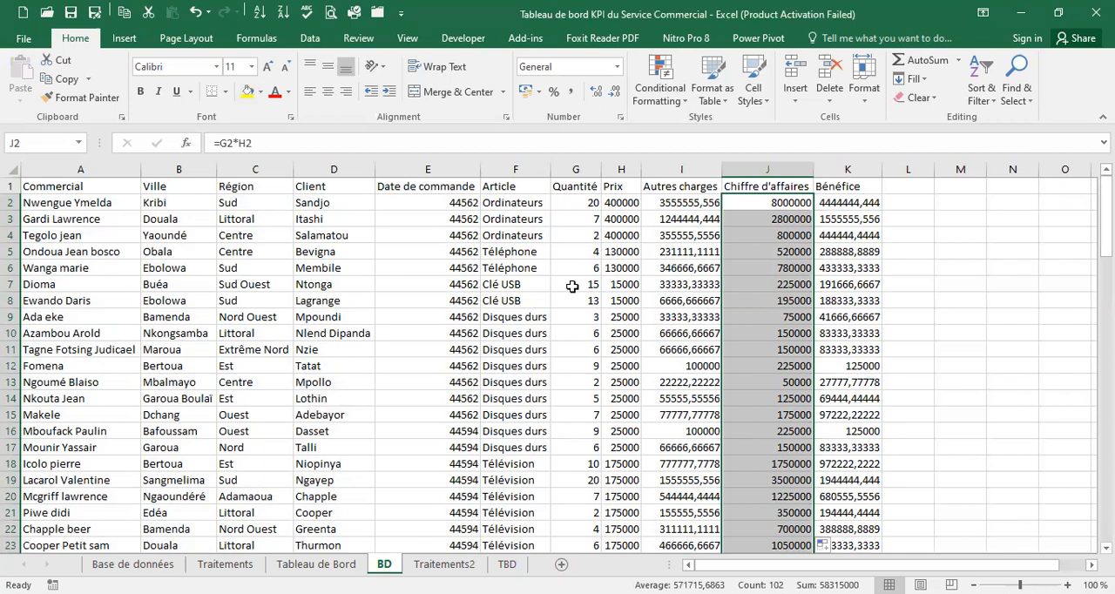
pyautogui.click(775, 281)
pyautogui.click(787, 202)
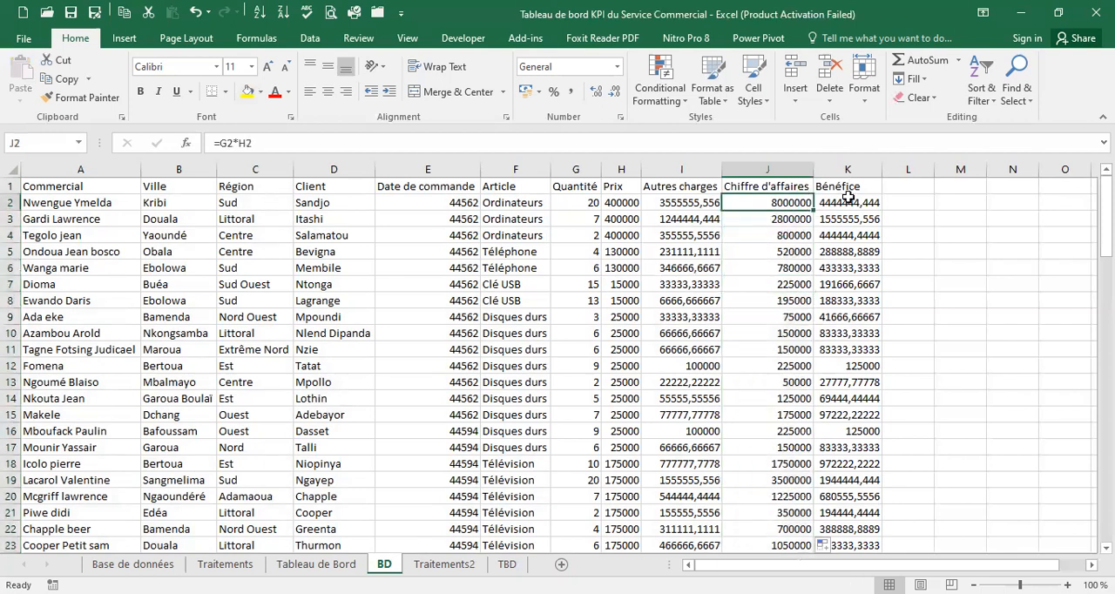
# Replace the pasted Bénéfice value in cell K2 with the formula =J2-I2
pyautogui.click(850, 202)
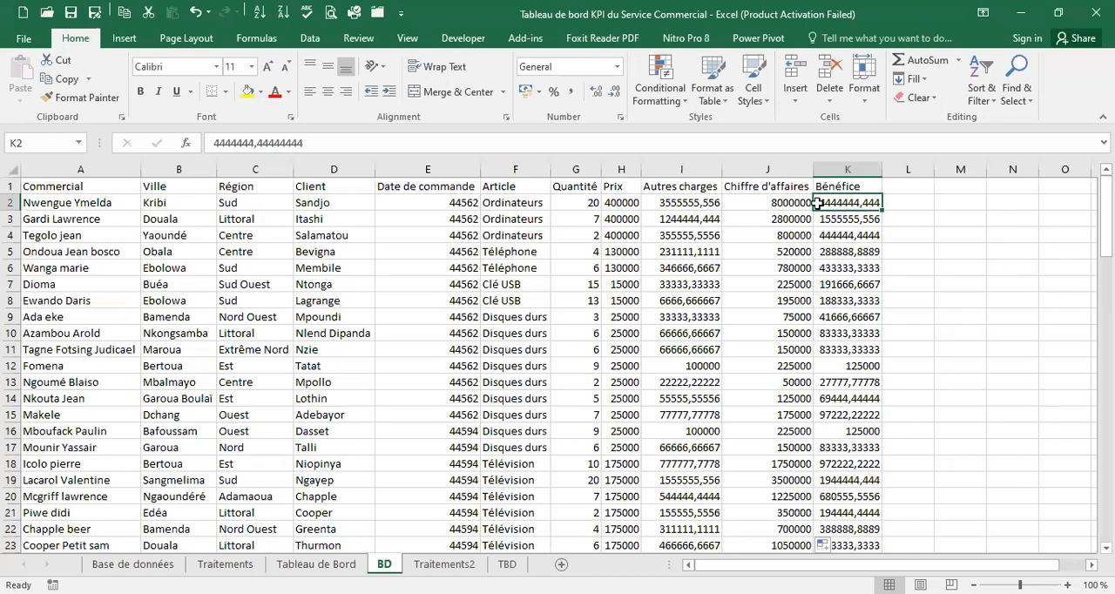
pyautogui.doubleClick(250, 142)
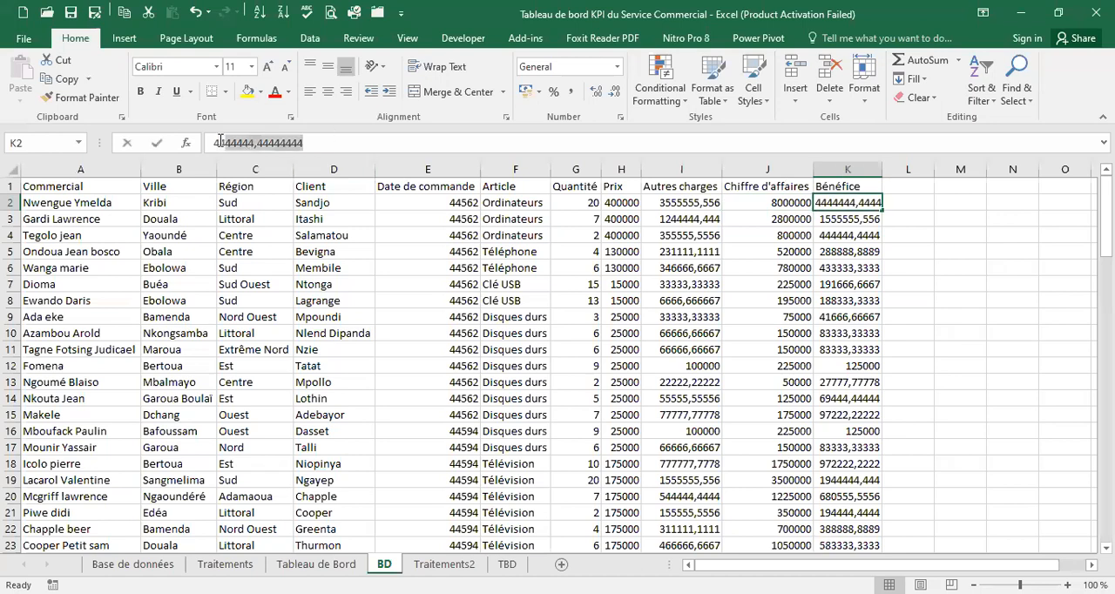
pyautogui.write('=')
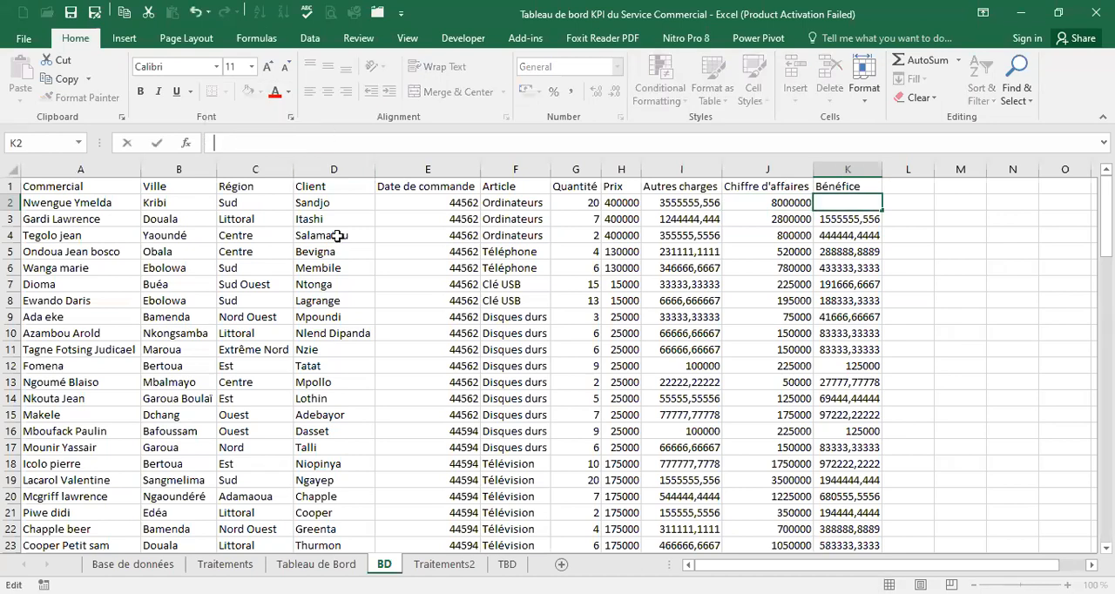
pyautogui.click(796, 202)
pyautogui.write('-')
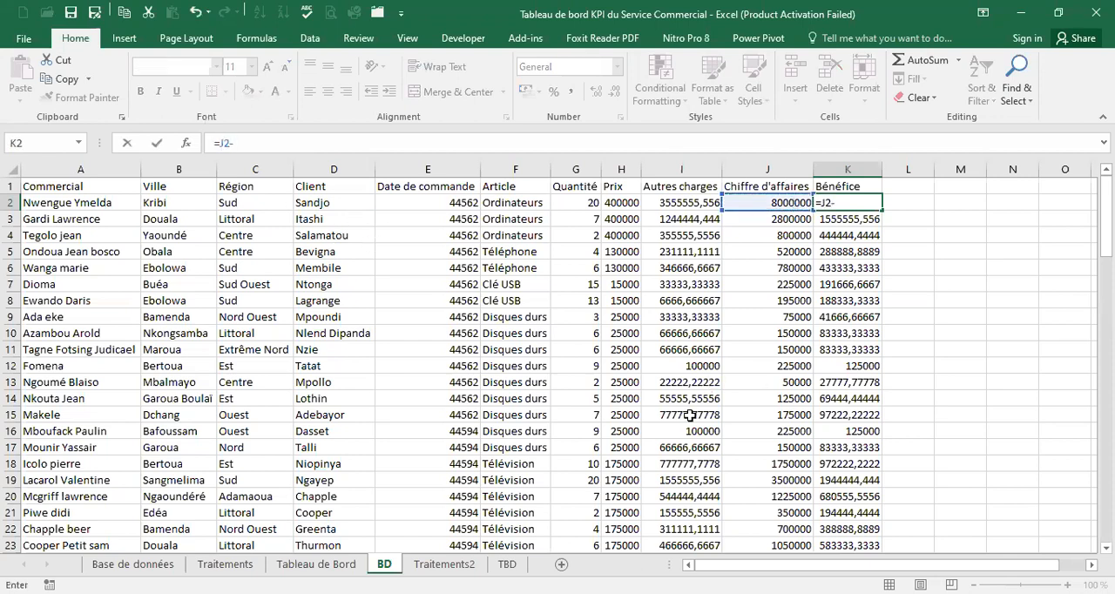
pyautogui.click(694, 203)
pyautogui.press('Return')
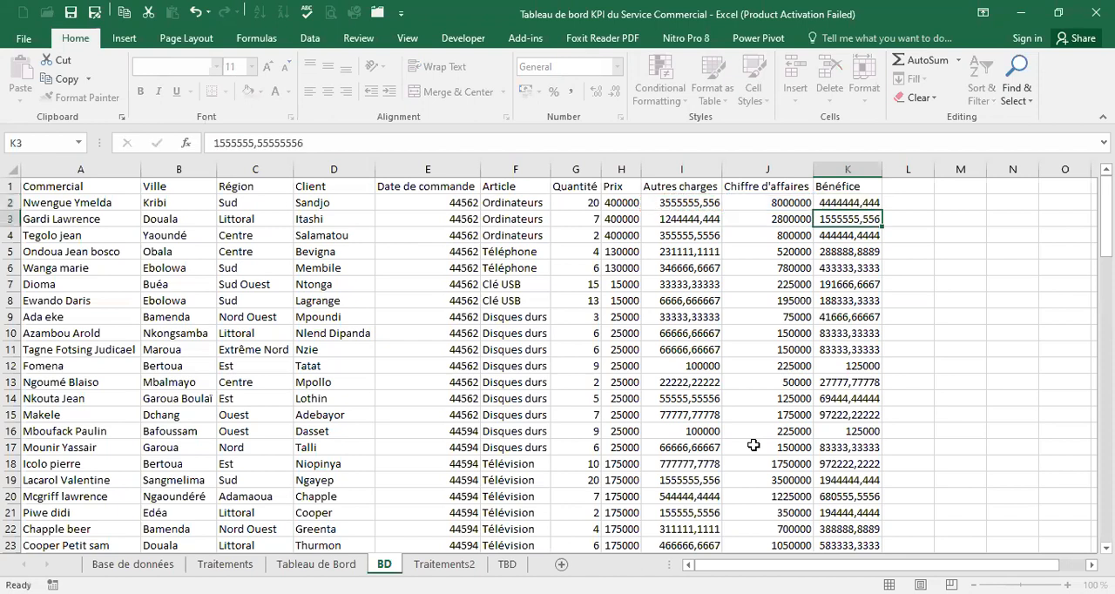
# Fill the K2 formula down the whole Bénéfice column and check the filled rows
pyautogui.click(879, 208)
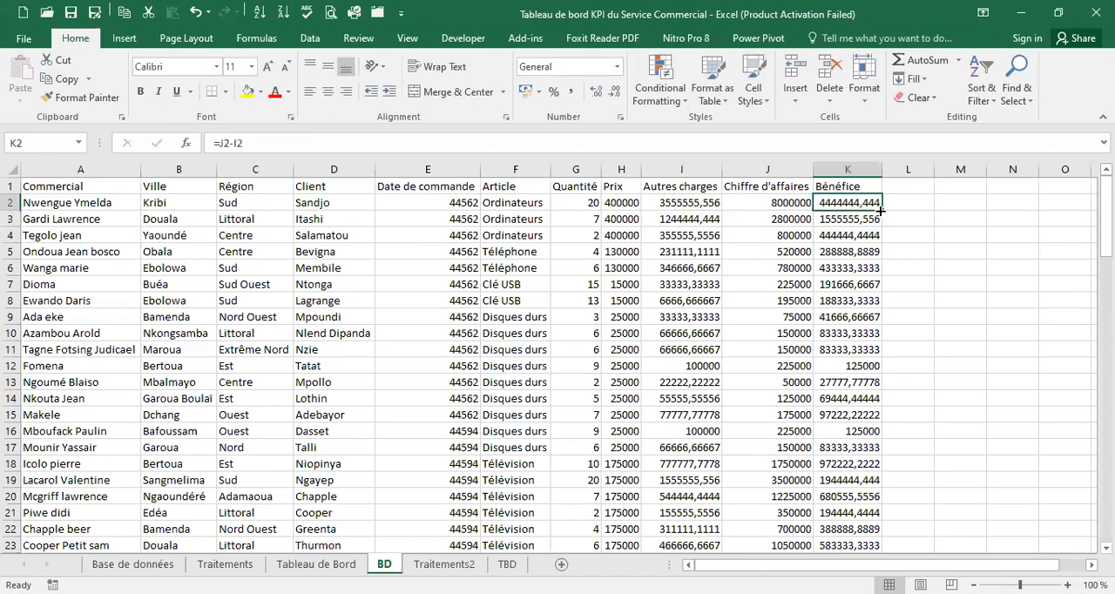
pyautogui.doubleClick(880, 209)
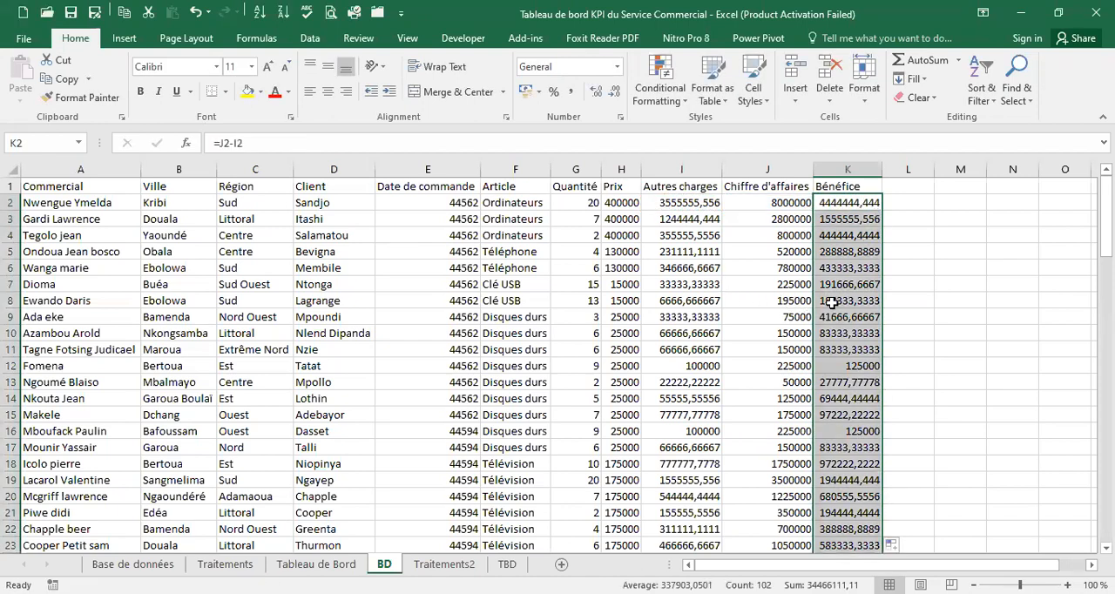
pyautogui.scroll(-16, 837, 301)
pyautogui.scroll(-14, 837, 300)
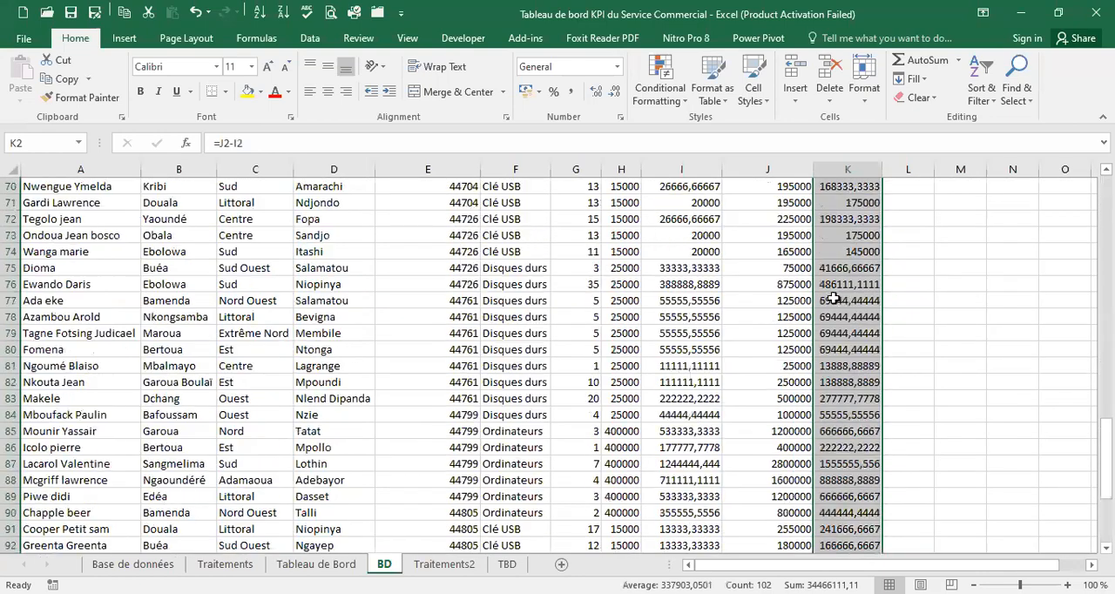
pyautogui.scroll(13, 832, 292)
pyautogui.scroll(17, 832, 292)
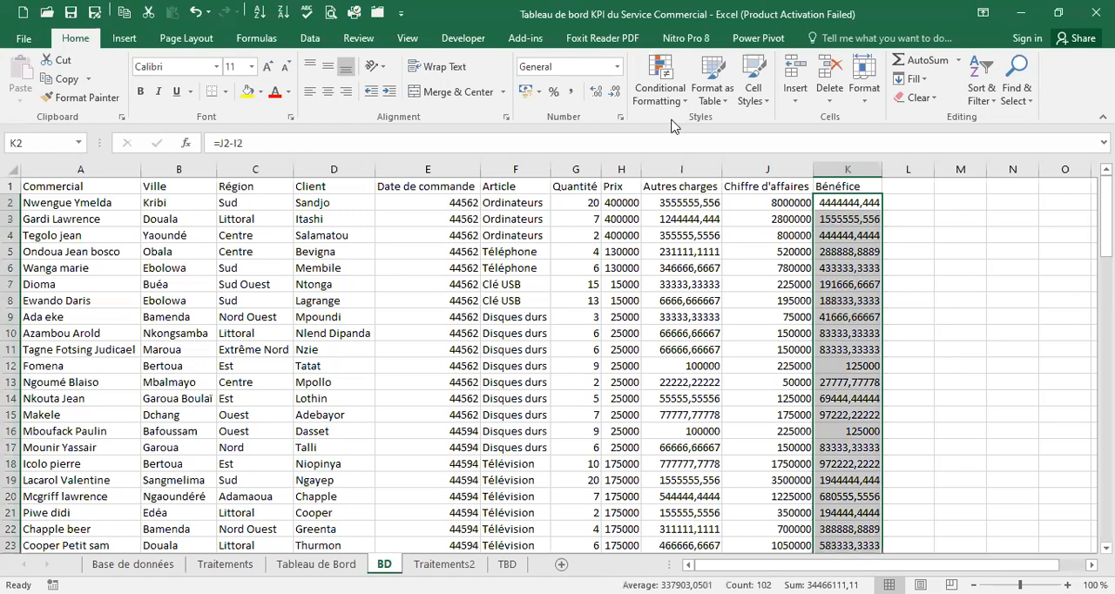
# Format the Bénéfice values with thousands separators and no decimal places
pyautogui.click(614, 90)
pyautogui.click(614, 91)
pyautogui.click(616, 93)
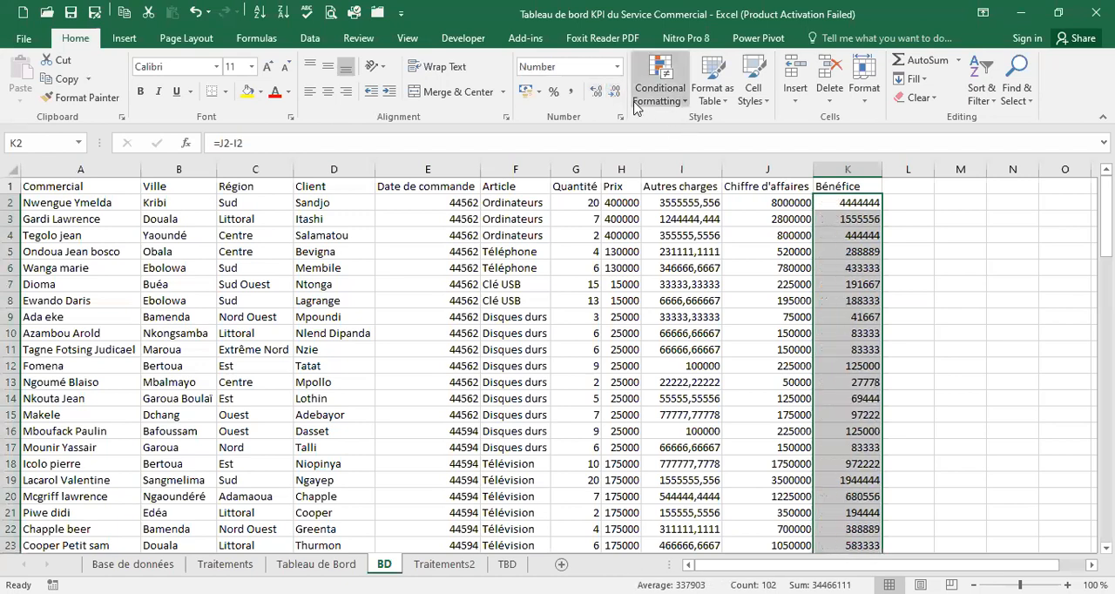
pyautogui.click(574, 93)
pyautogui.click(615, 92)
pyautogui.click(616, 93)
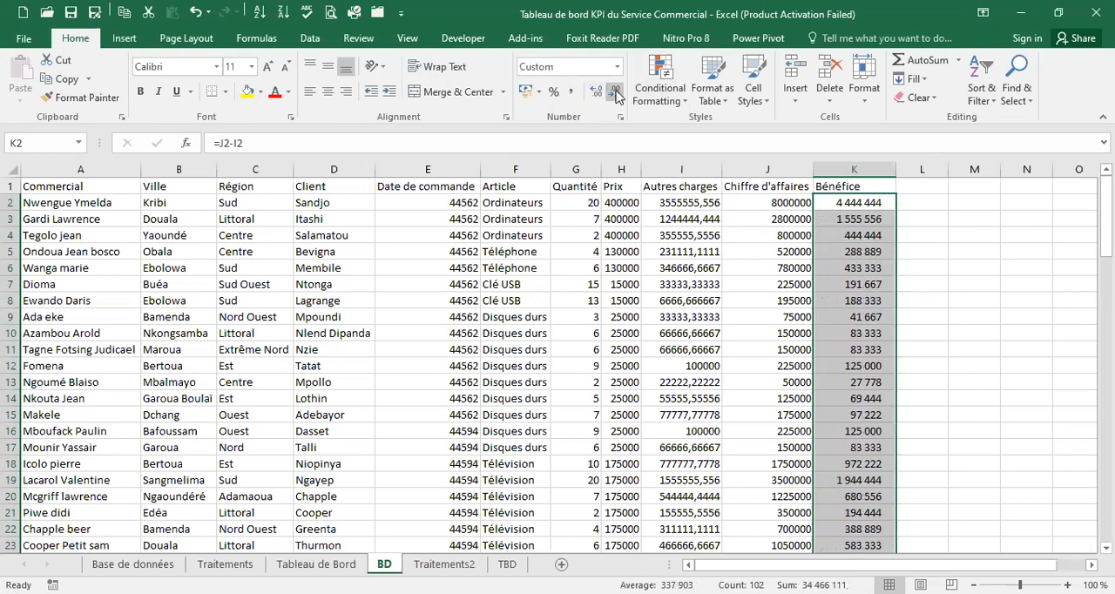
# Format the range A1:K103 as a table with headers, using the first black style of the Medium group
pyautogui.click(786, 197)
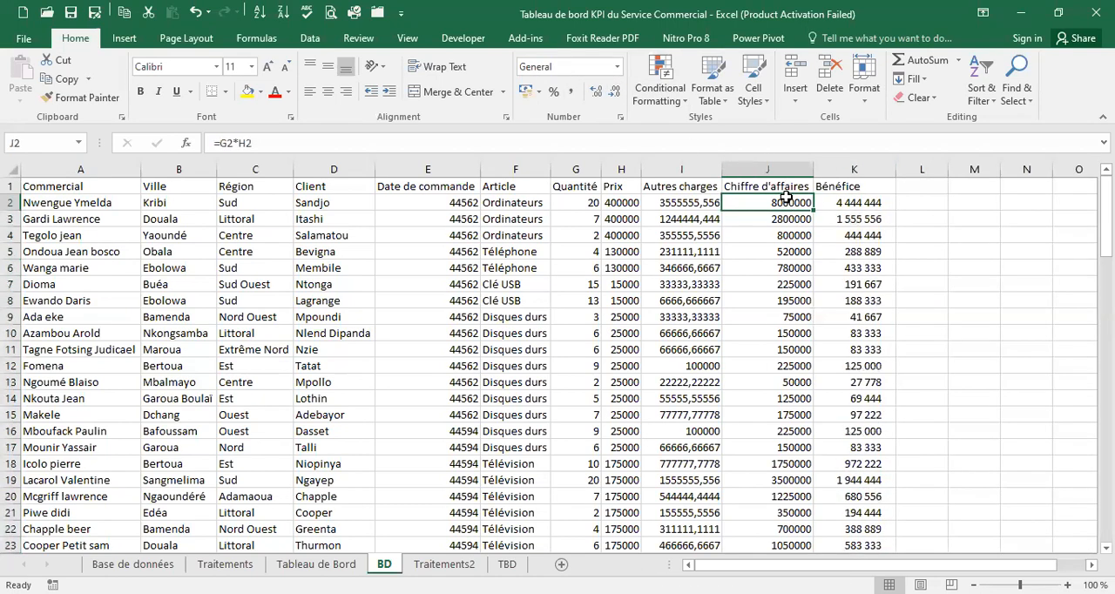
pyautogui.click(783, 217)
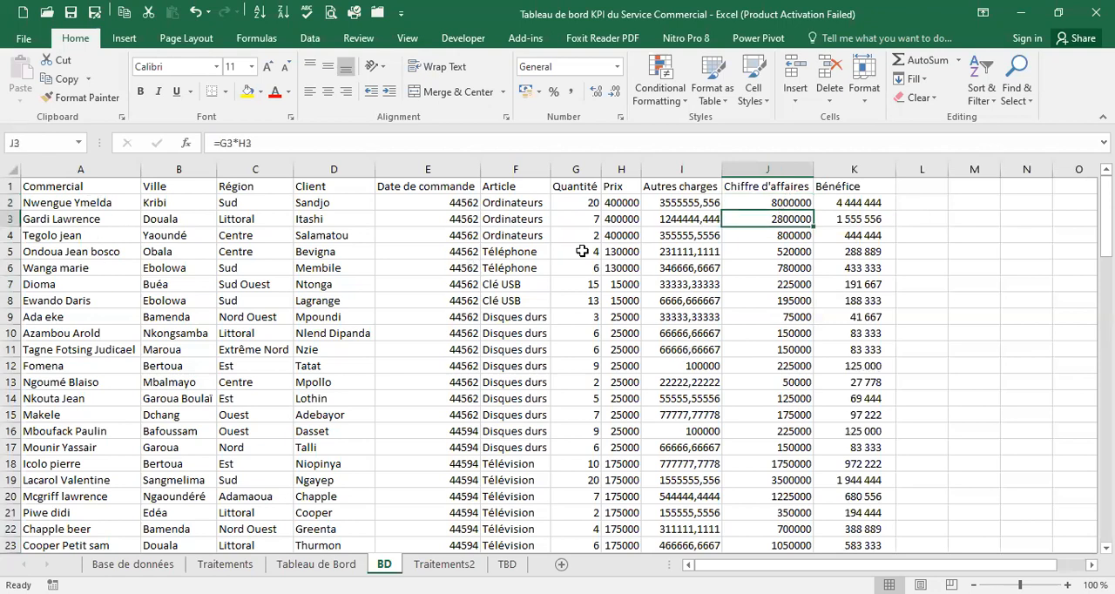
pyautogui.scroll(-20, 175, 264)
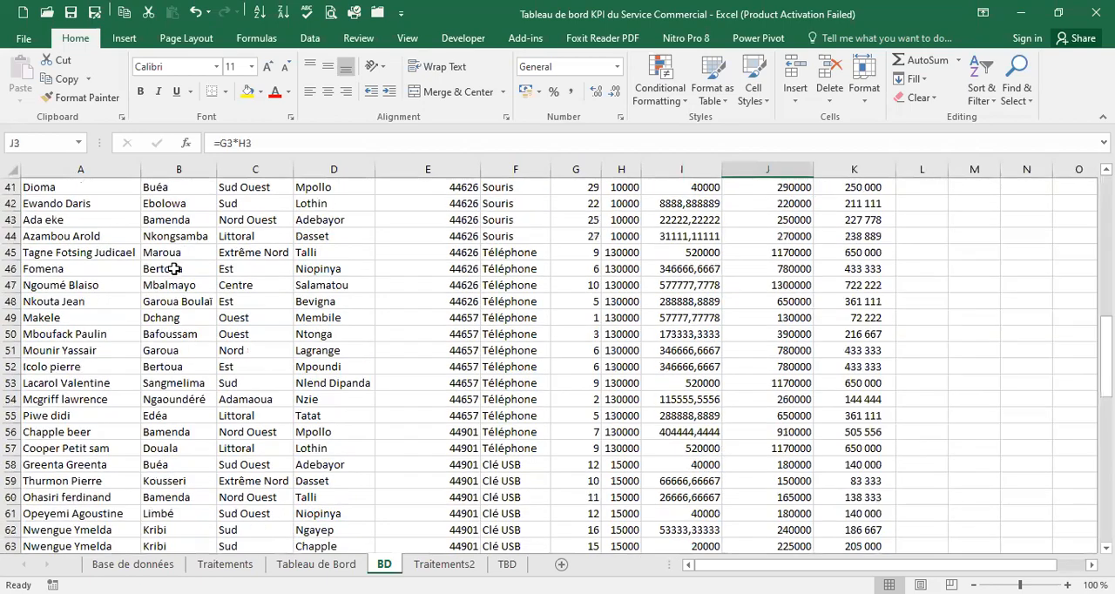
pyautogui.scroll(20, 174, 252)
pyautogui.scroll(17, 174, 228)
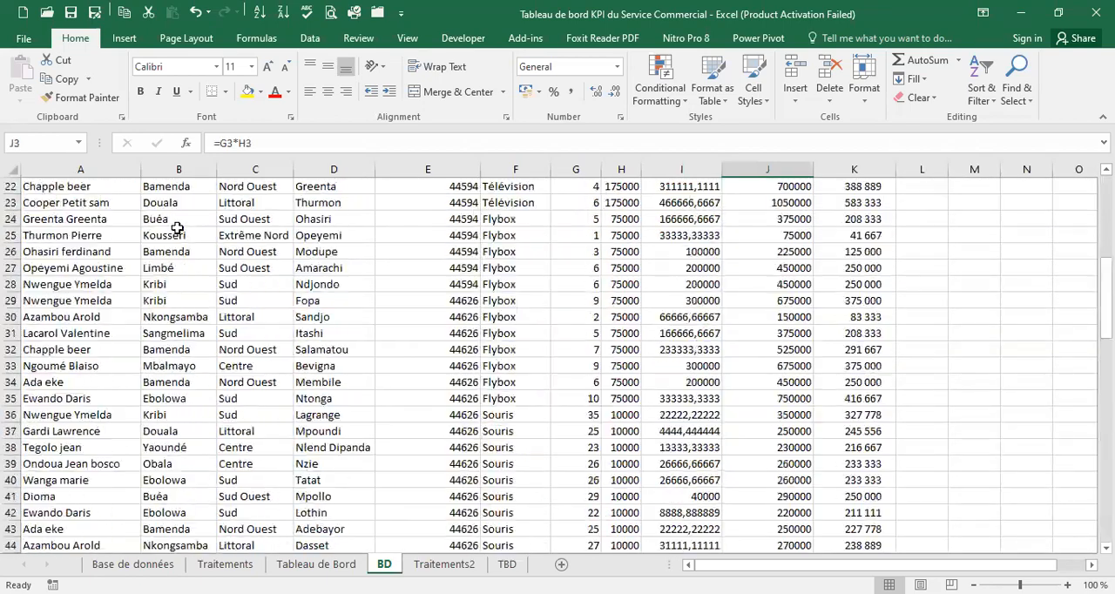
pyautogui.click(164, 225)
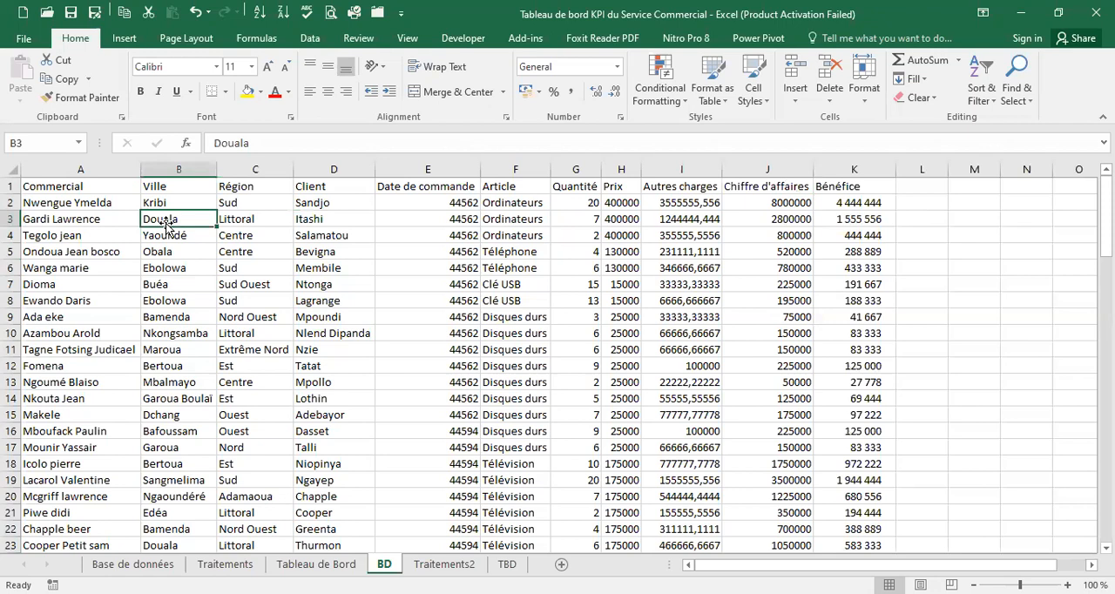
pyautogui.click(729, 101)
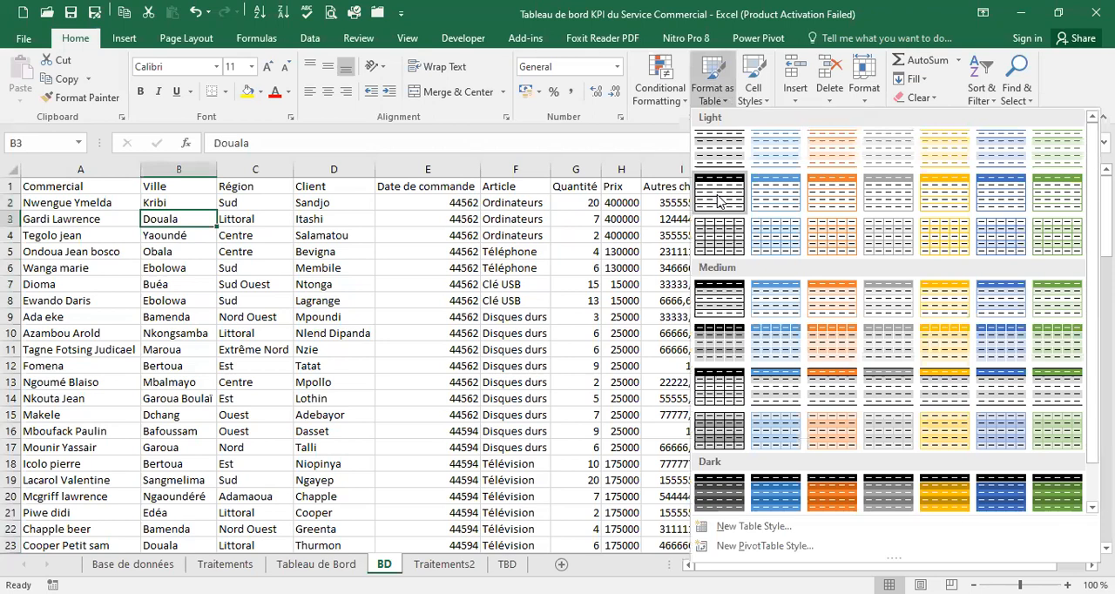
pyautogui.click(714, 285)
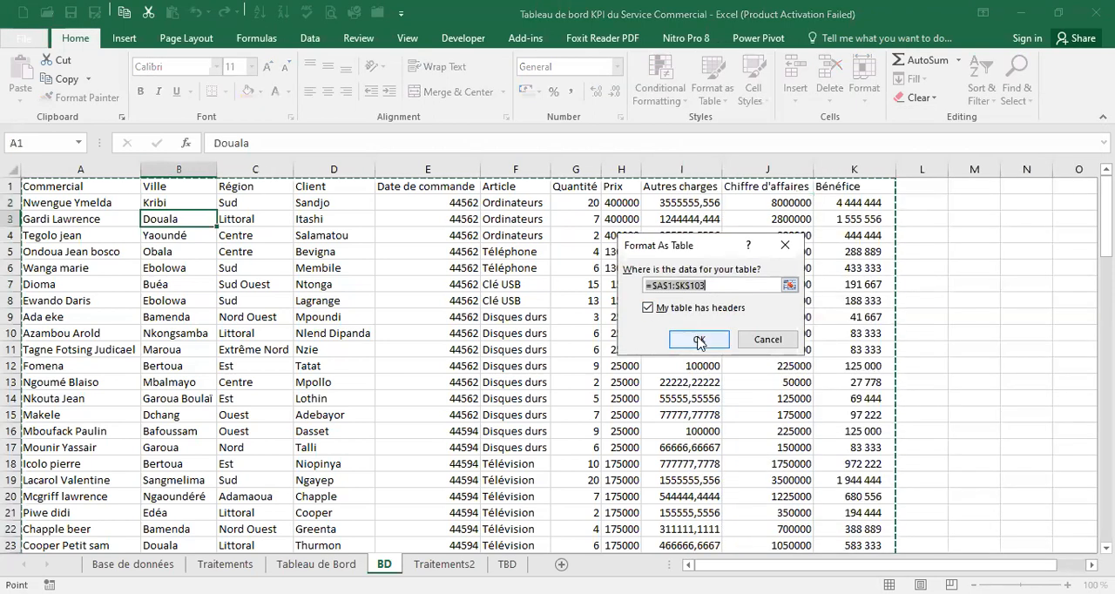
pyautogui.click(698, 340)
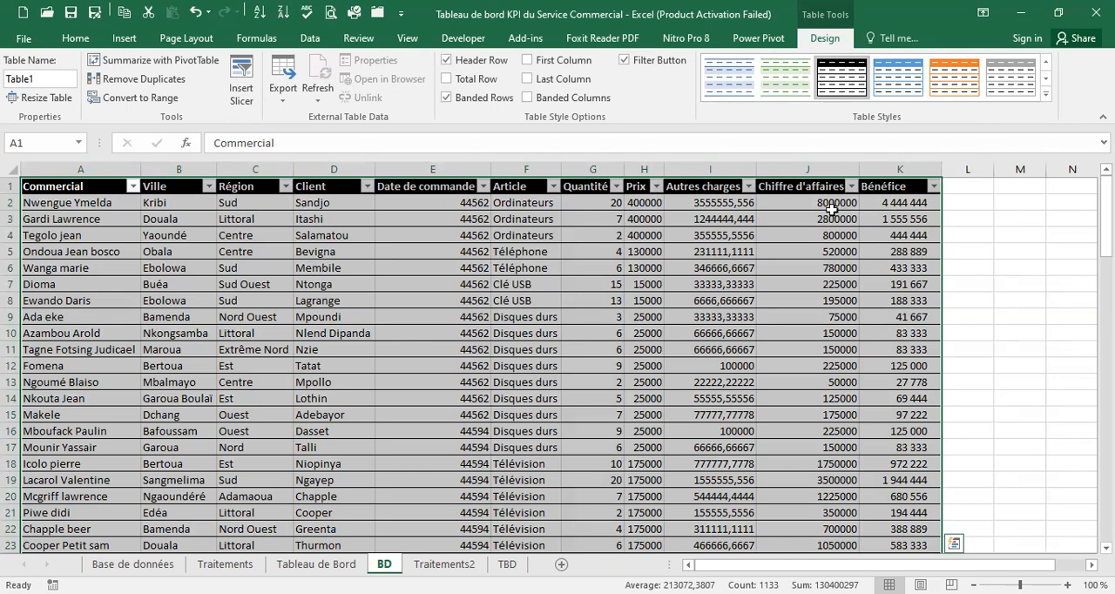
# Format the table's Chiffre d'affaires values with thousands separators and no decimal places
pyautogui.moveTo(832, 212); pyautogui.dragTo(831, 203)
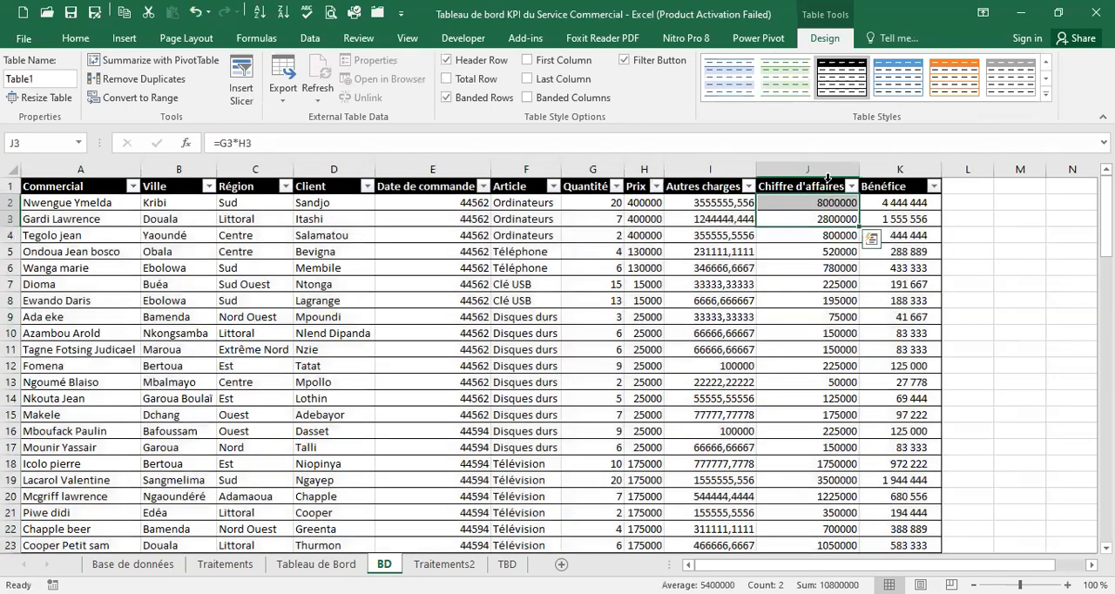
pyautogui.click(826, 177)
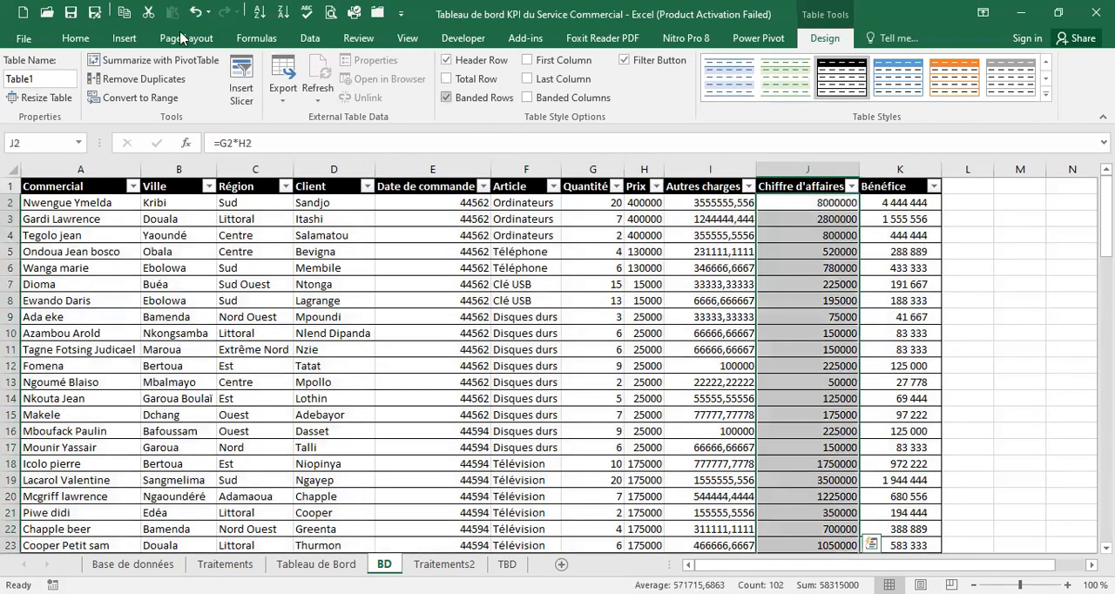
pyautogui.click(87, 40)
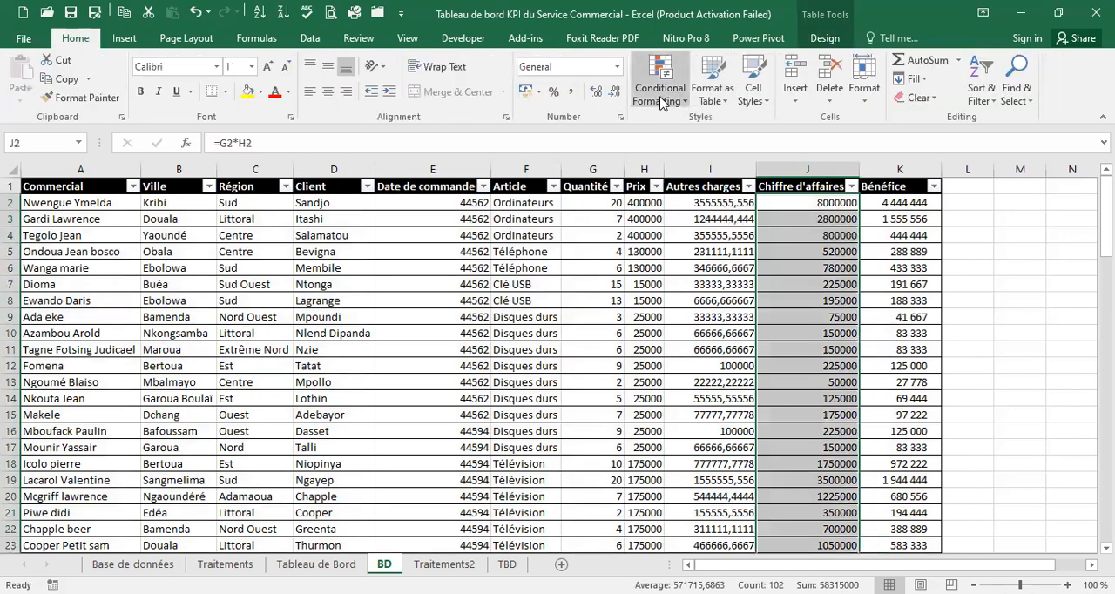
pyautogui.click(572, 93)
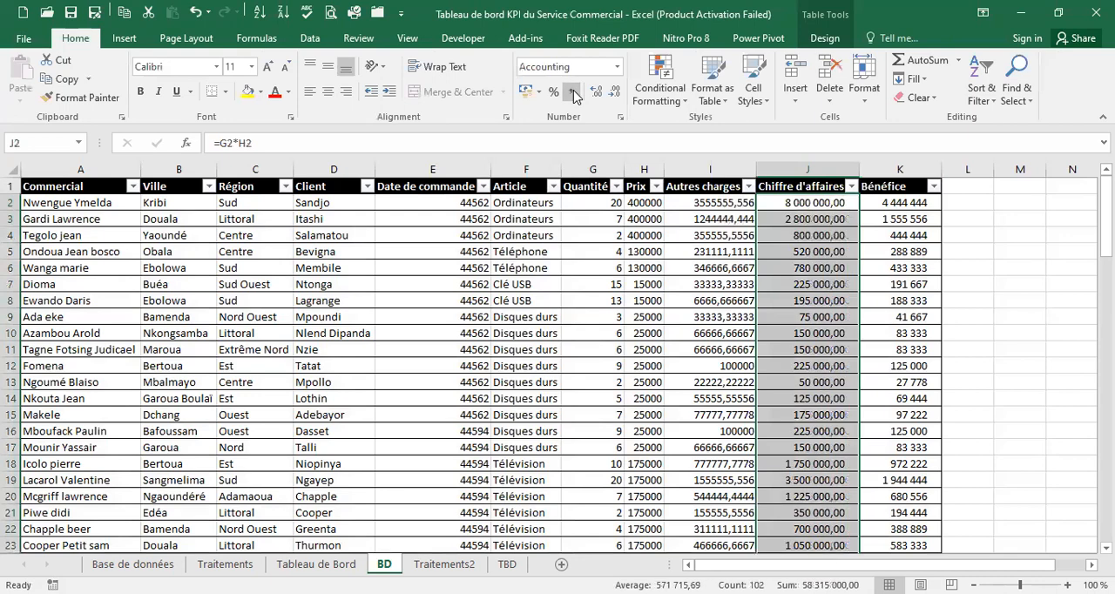
pyautogui.click(614, 92)
pyautogui.click(614, 92)
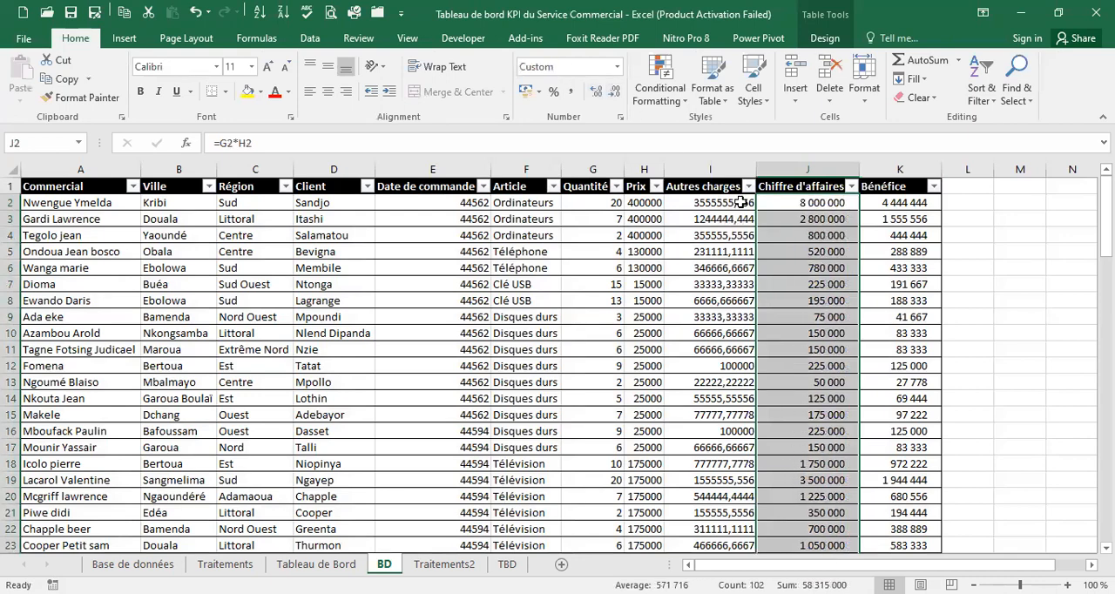
# Format the table's Autres charges values with thousands separators and no decimal places
pyautogui.click(719, 177)
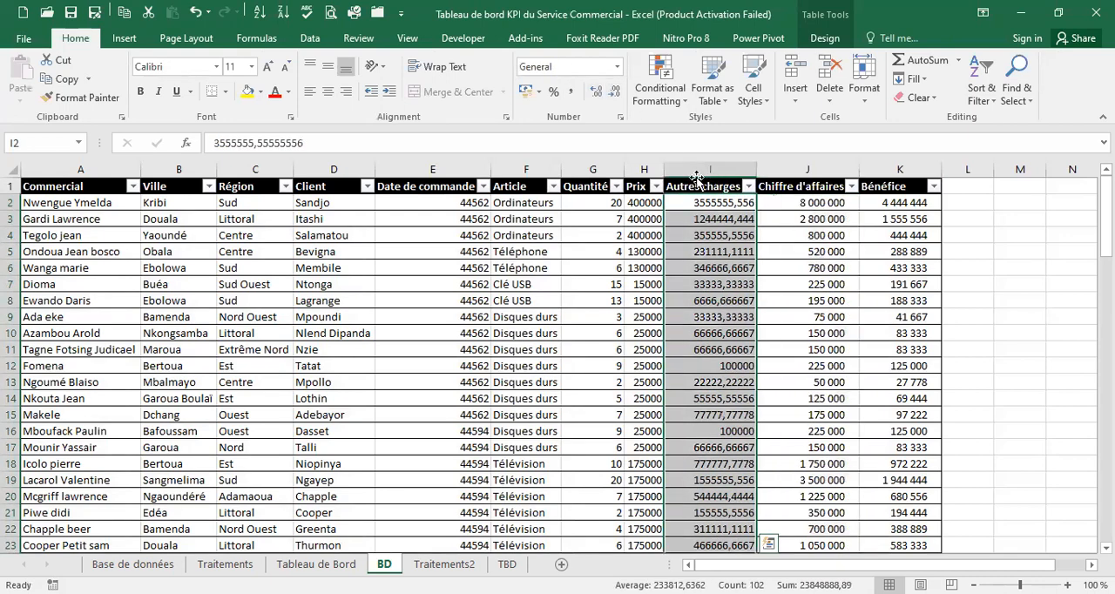
pyautogui.click(572, 92)
pyautogui.click(614, 92)
pyautogui.click(614, 93)
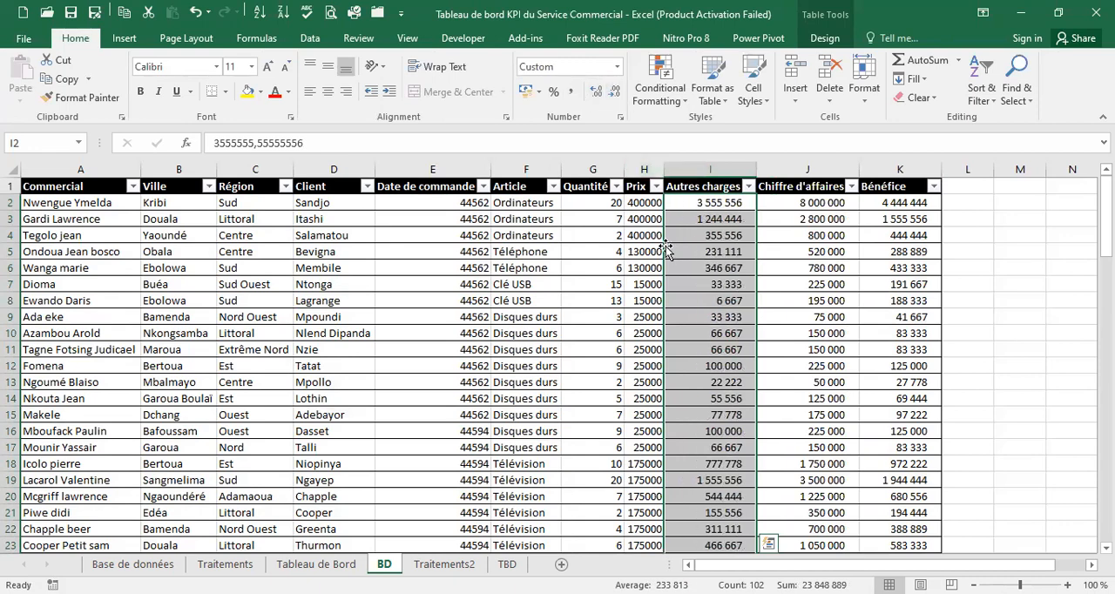
# Format the table's Date de commande values as Short Date
pyautogui.scroll(-20, 665, 250)
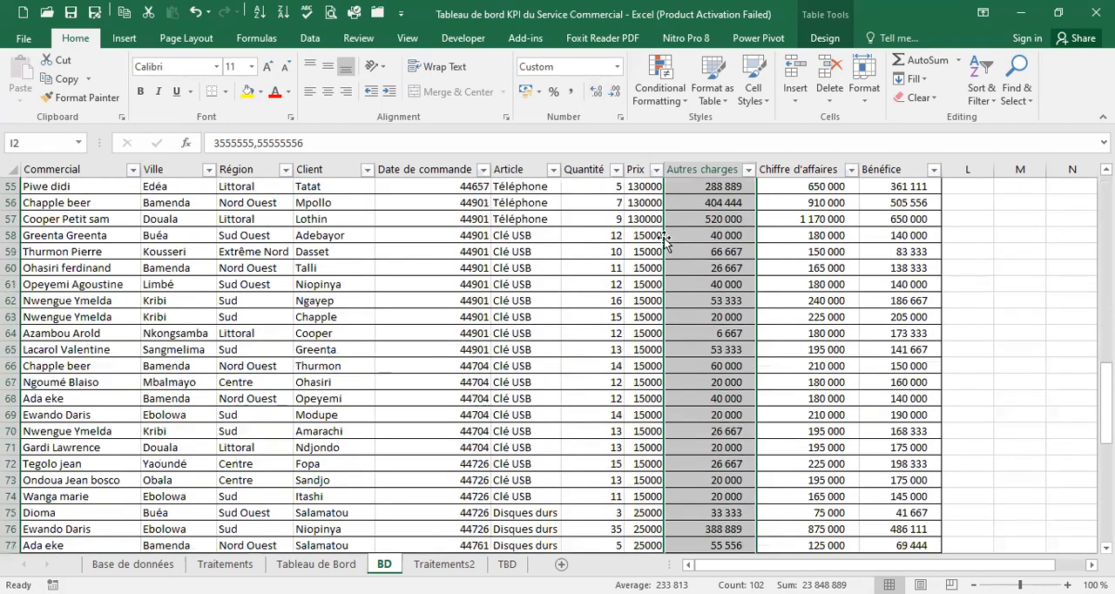
pyautogui.scroll(-7, 665, 241)
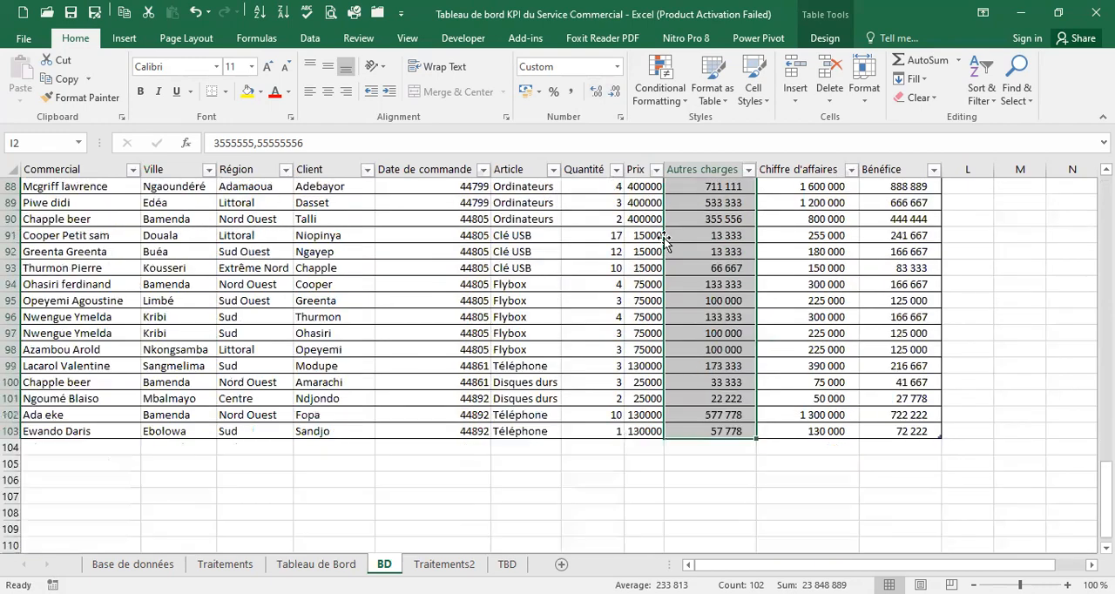
pyautogui.scroll(20, 665, 241)
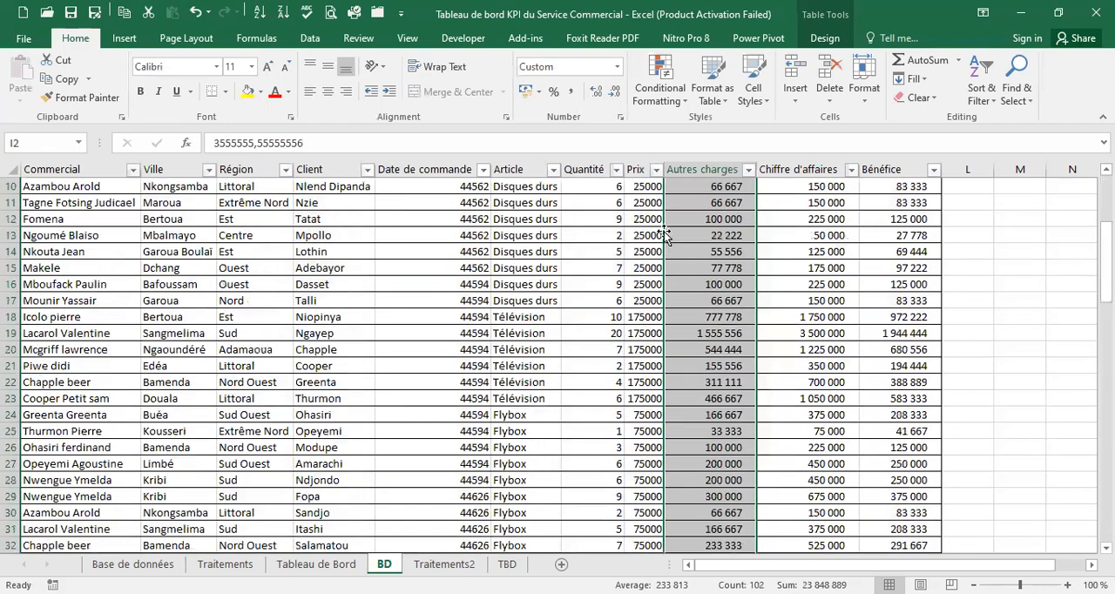
pyautogui.click(462, 180)
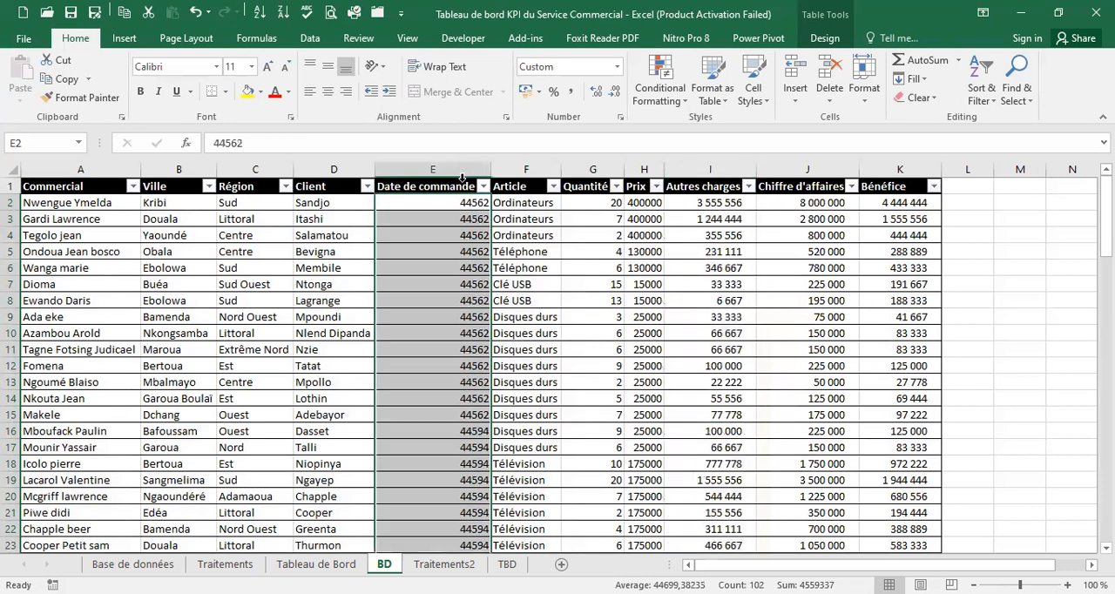
pyautogui.click(617, 67)
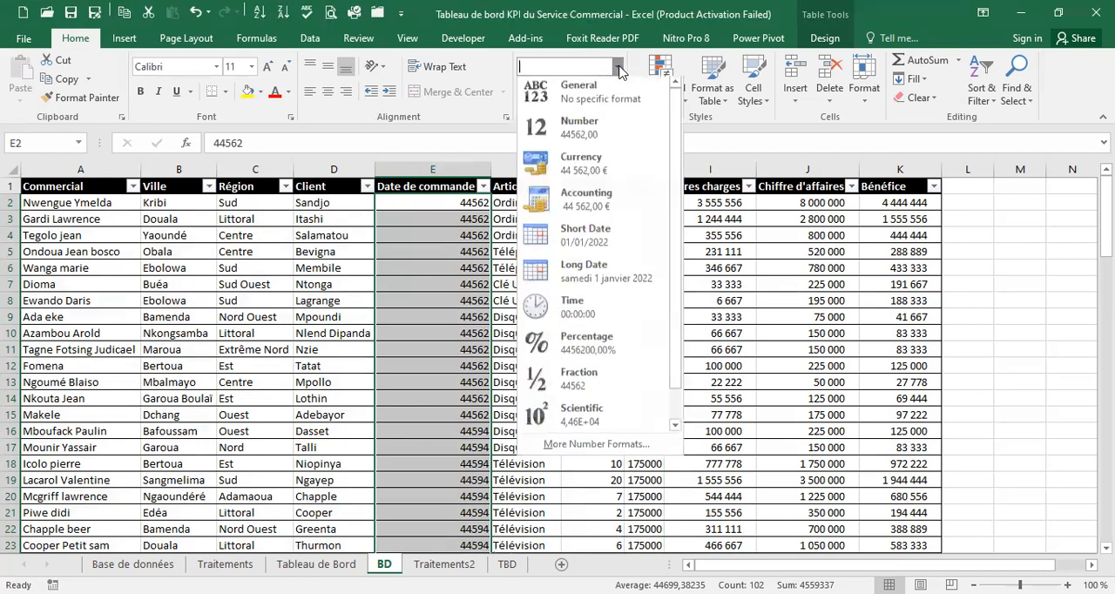
pyautogui.click(601, 244)
pyautogui.scroll(-20, 467, 254)
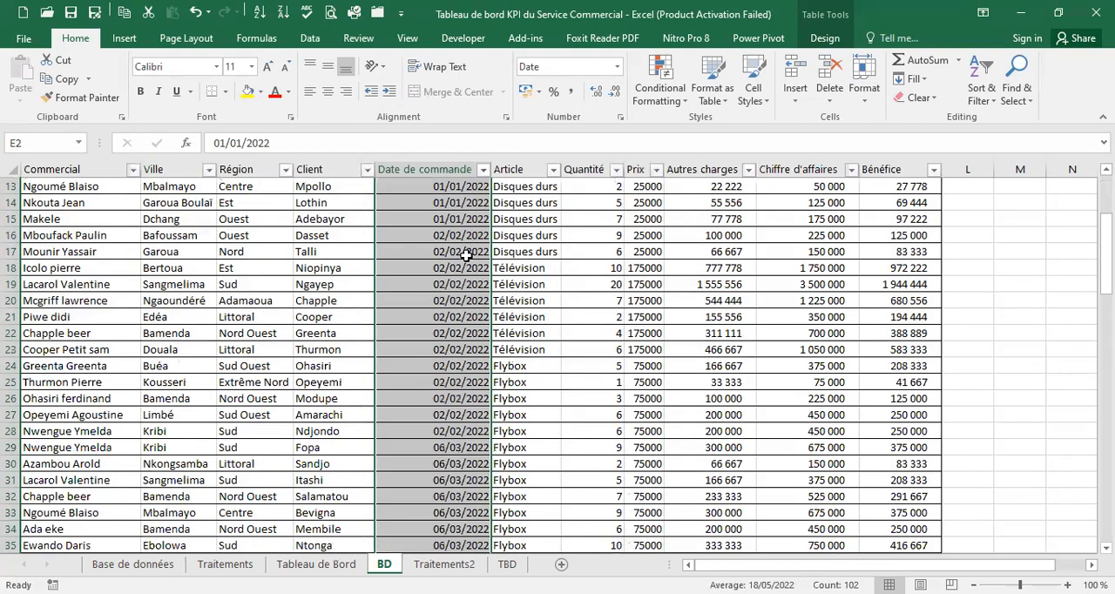
pyautogui.scroll(20, 471, 253)
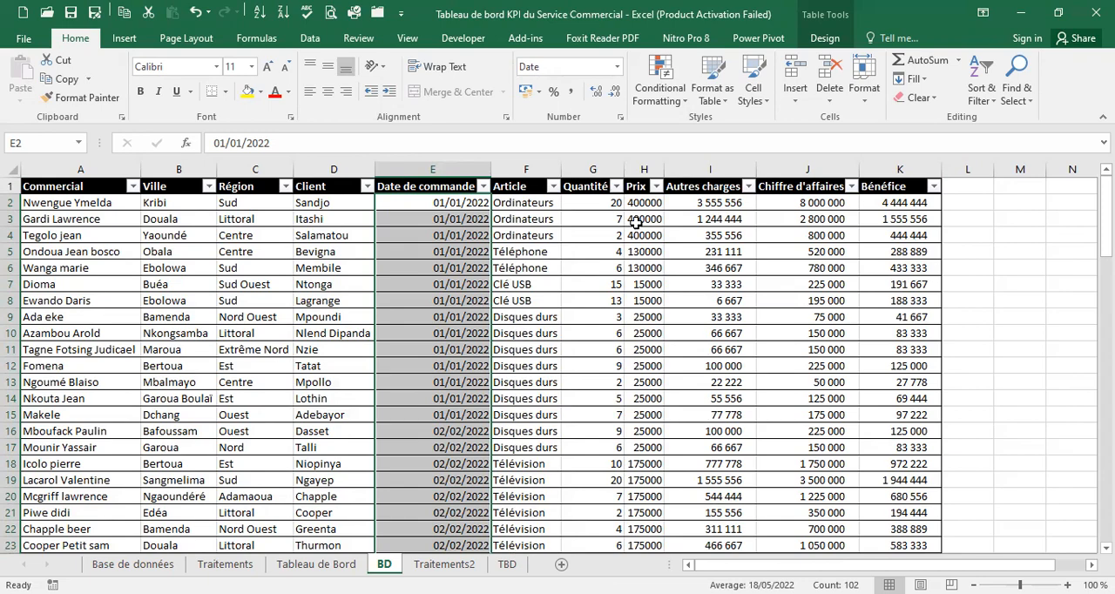
# Format the table's Prix values as Currency in euros with no decimal places
pyautogui.scroll(-10, 635, 222)
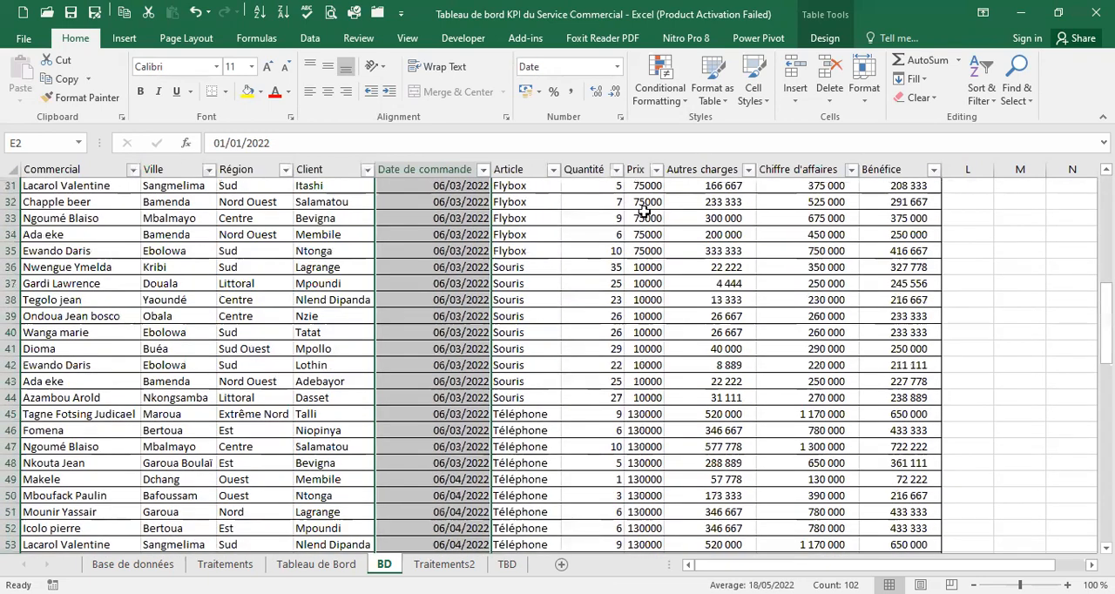
pyautogui.scroll(10, 644, 211)
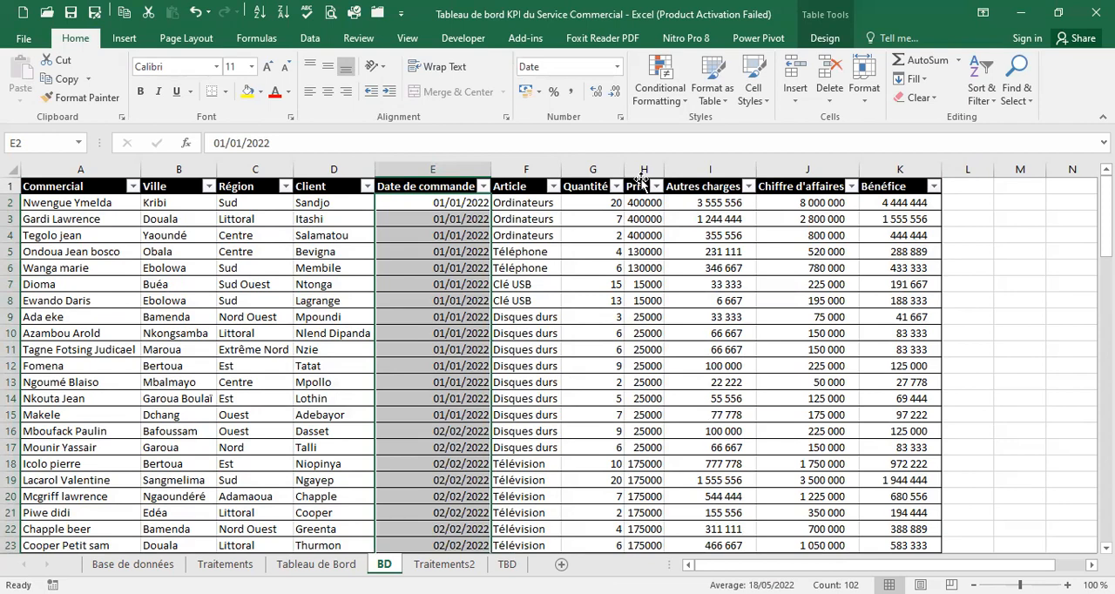
pyautogui.click(642, 174)
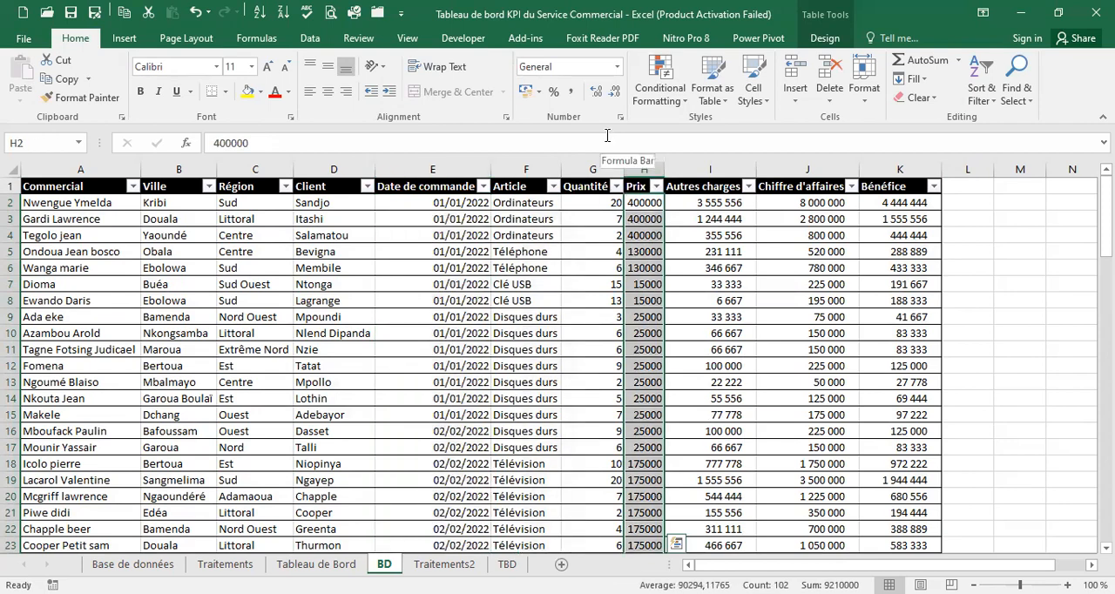
pyautogui.click(617, 67)
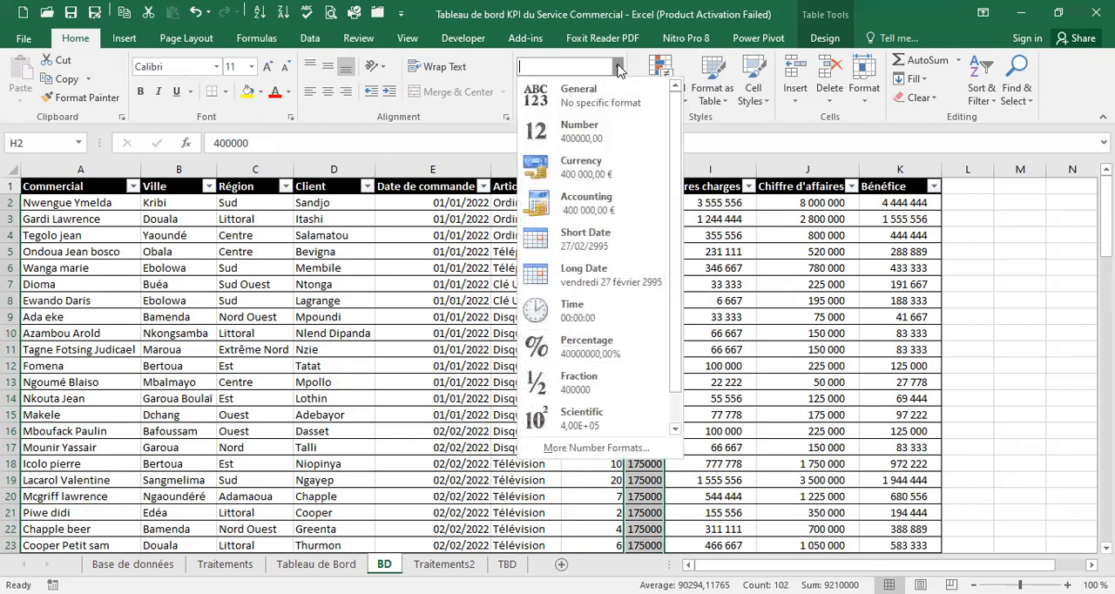
pyautogui.click(581, 166)
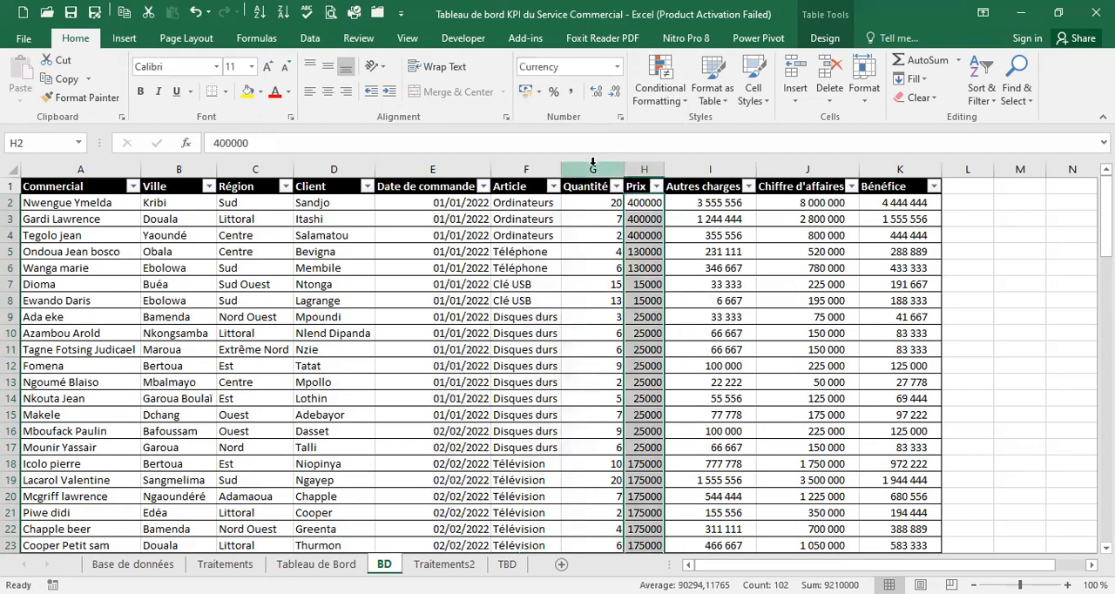
pyautogui.click(614, 94)
pyautogui.click(615, 94)
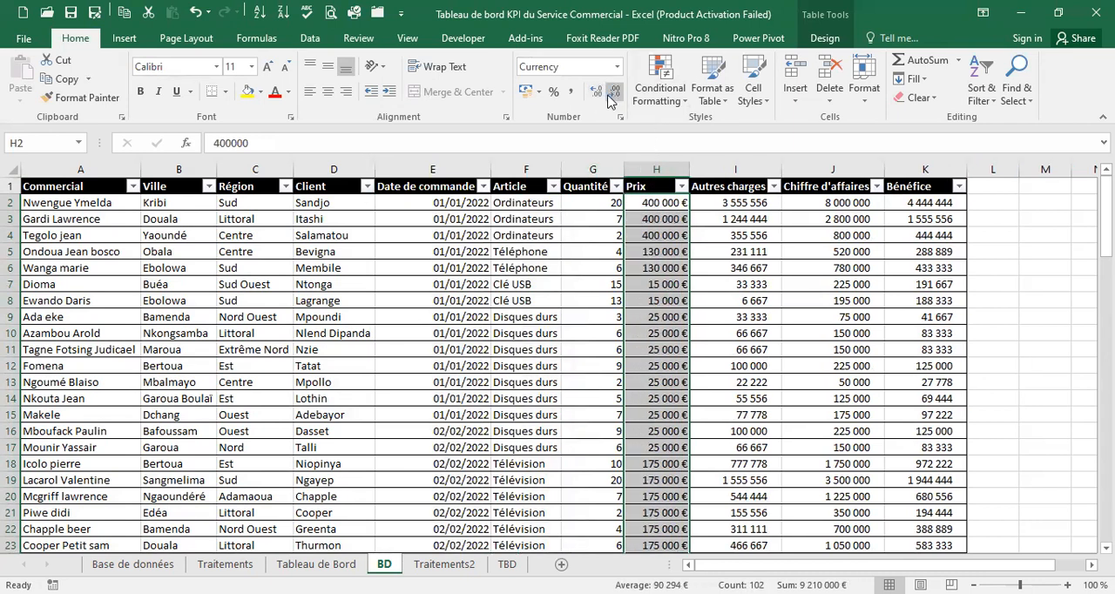
# Try to define the custom number format "# ##0,0 FCFA" for the Prix values
pyautogui.click(617, 67)
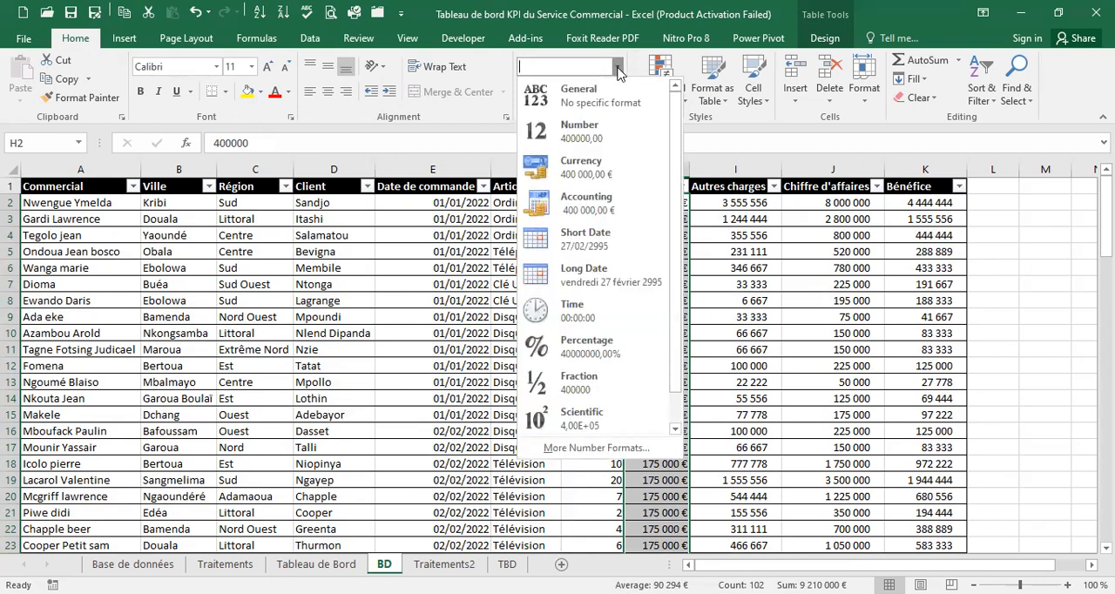
pyautogui.scroll(-1, 672, 162)
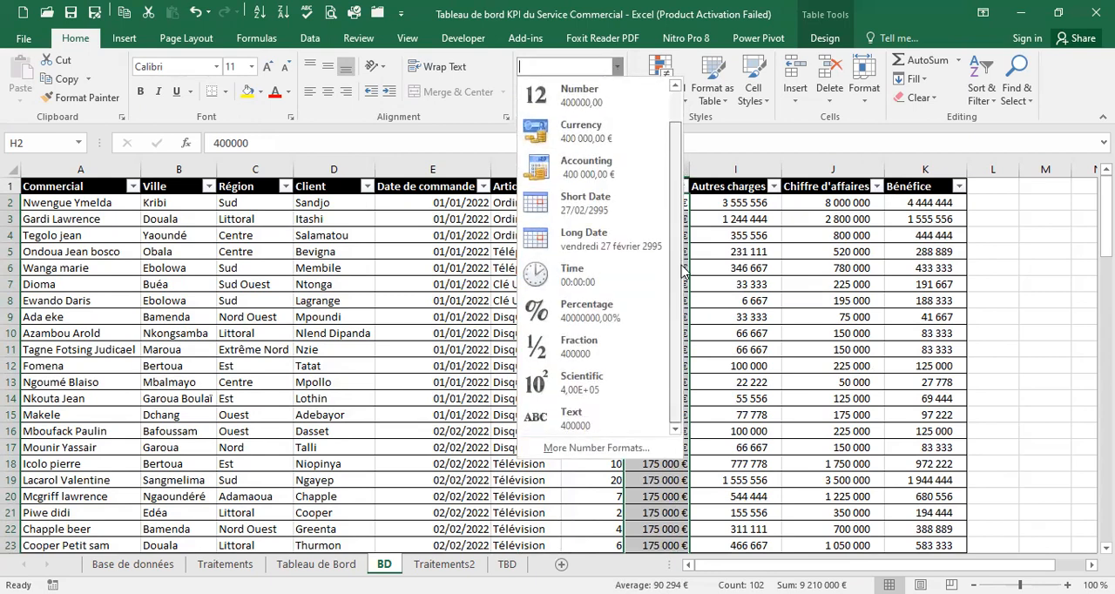
pyautogui.click(573, 450)
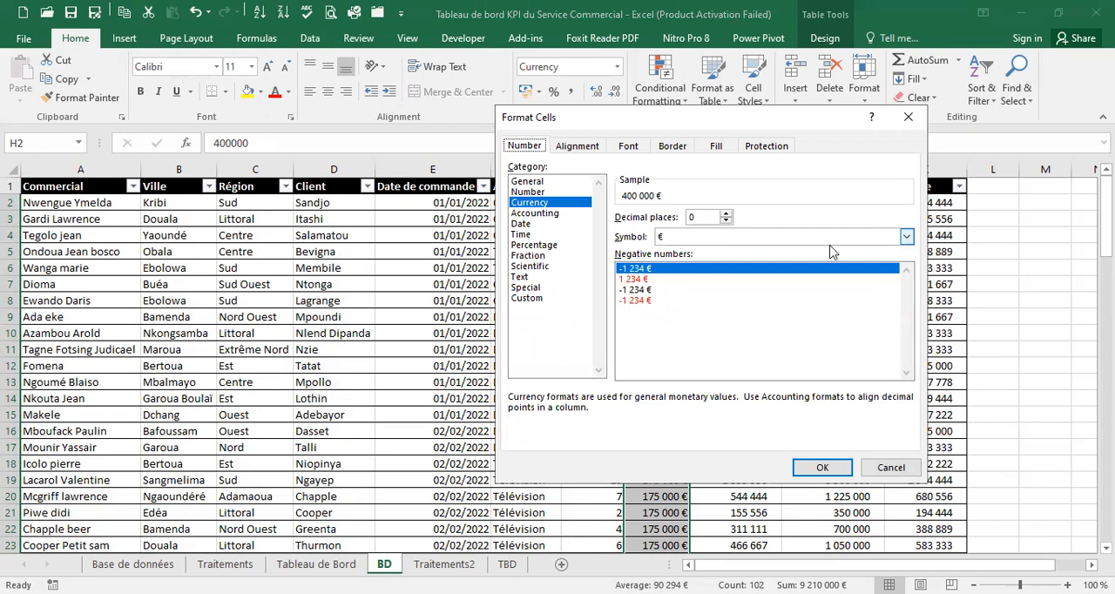
pyautogui.click(547, 298)
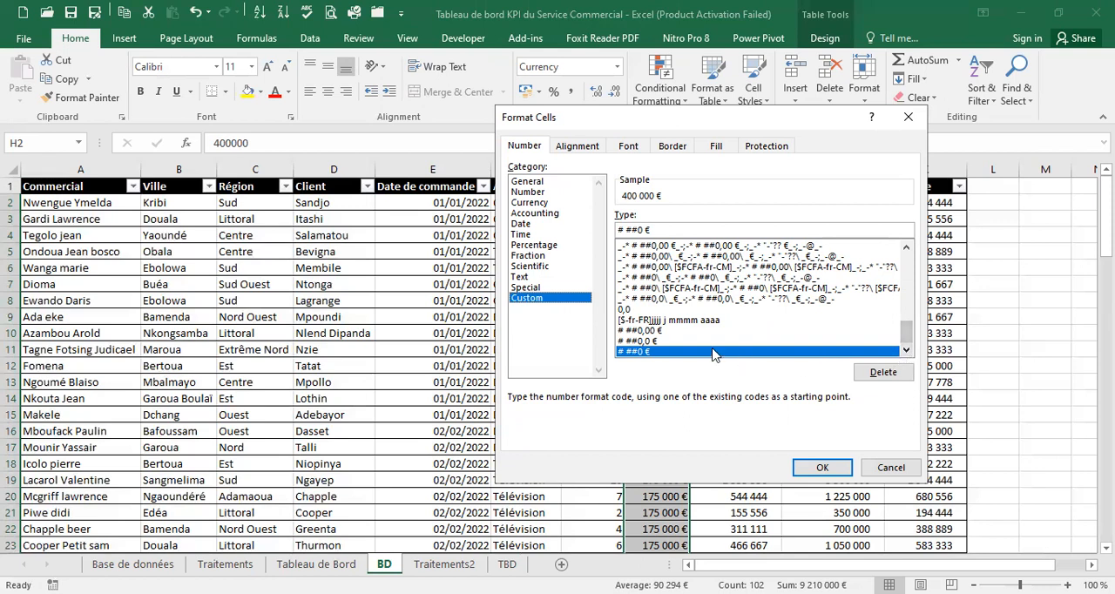
pyautogui.click(652, 340)
pyautogui.click(659, 230)
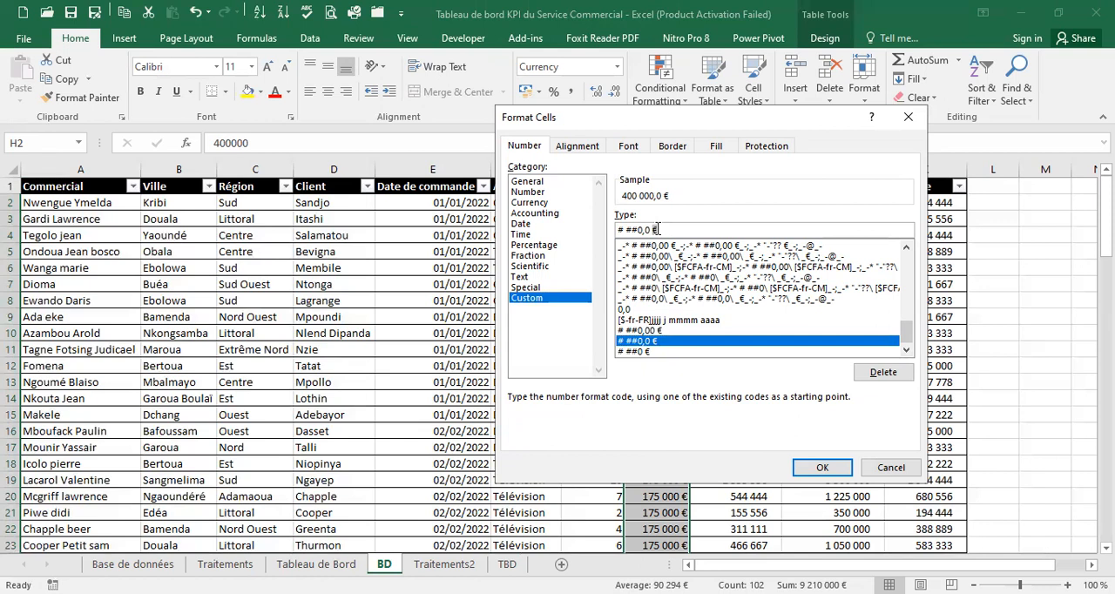
pyautogui.press('BackSpace')
pyautogui.write('F')
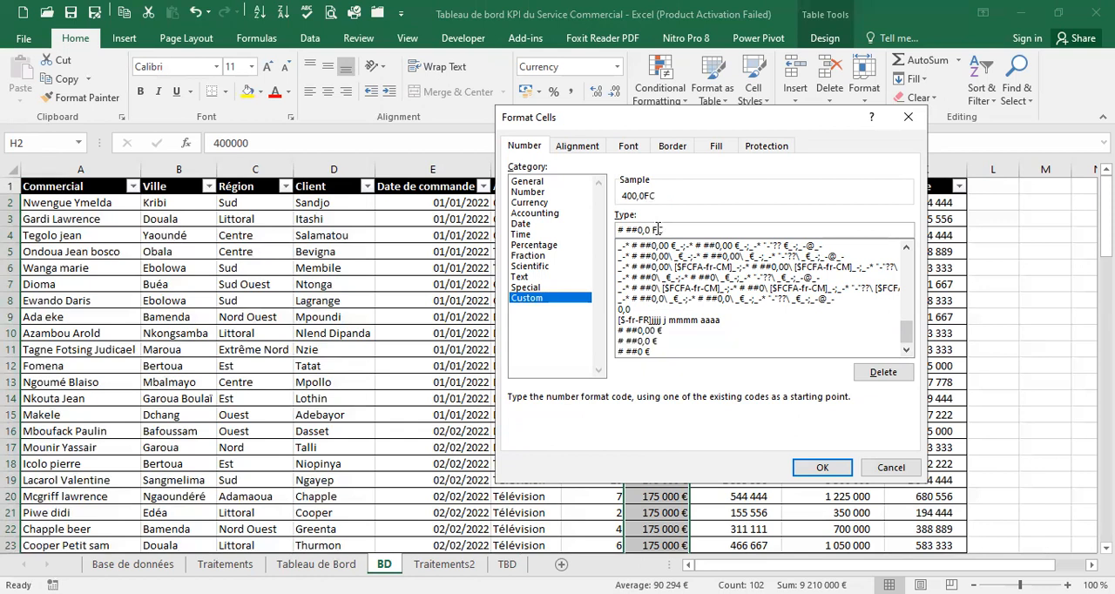
pyautogui.write('CFA')
# Try the two-decimal custom number format "# ##0,00 FCFA" for the Prix values instead
pyautogui.click(652, 331)
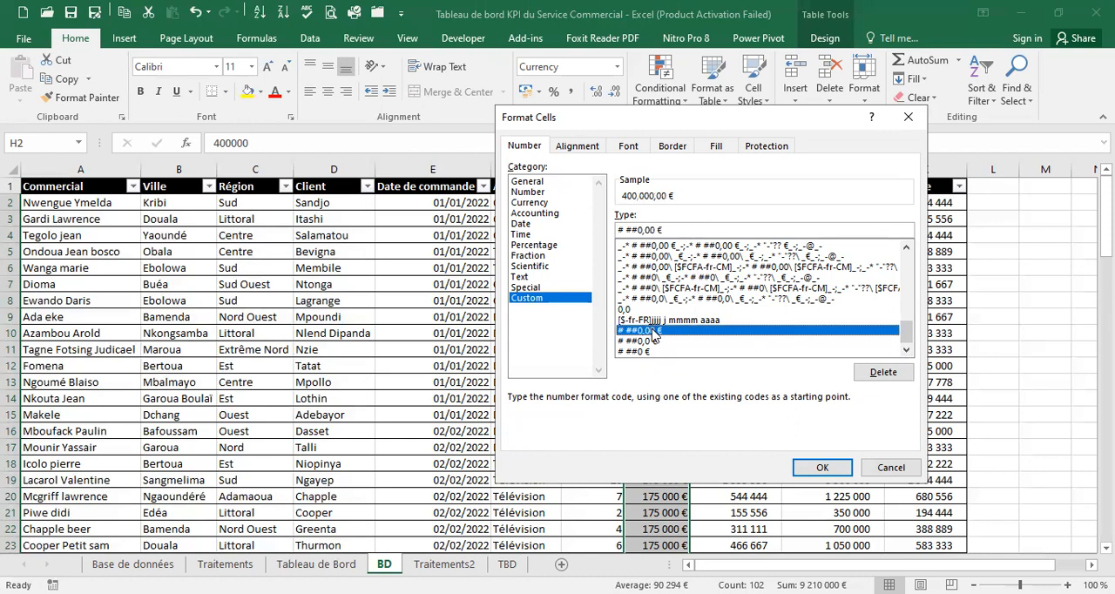
pyautogui.click(669, 230)
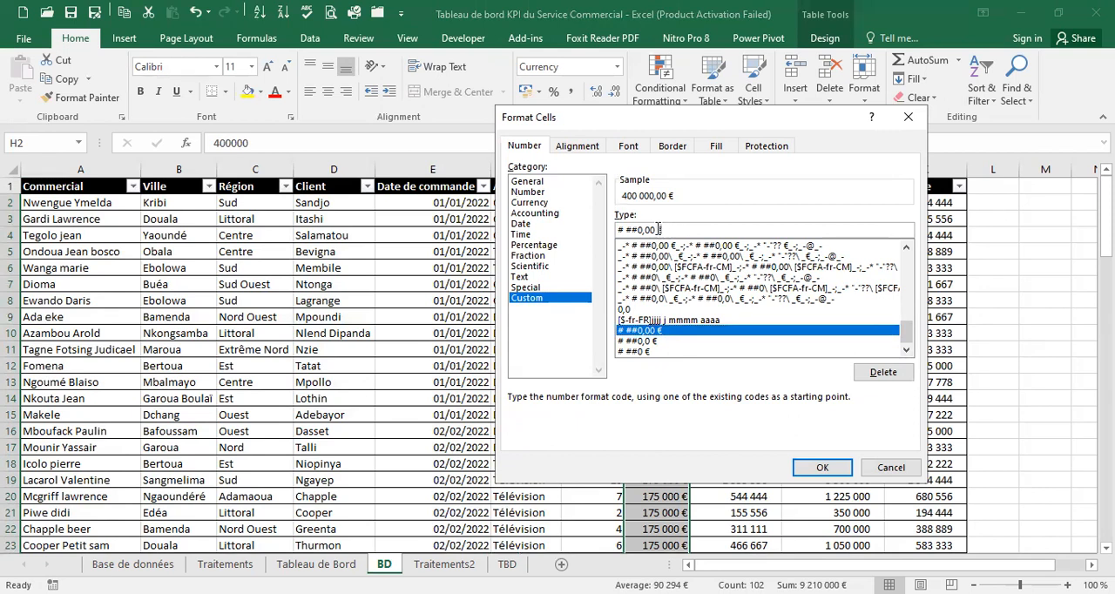
pyautogui.press('BackSpace')
pyautogui.press('BackSpace')
pyautogui.write('FCFA')
pyautogui.click(657, 230)
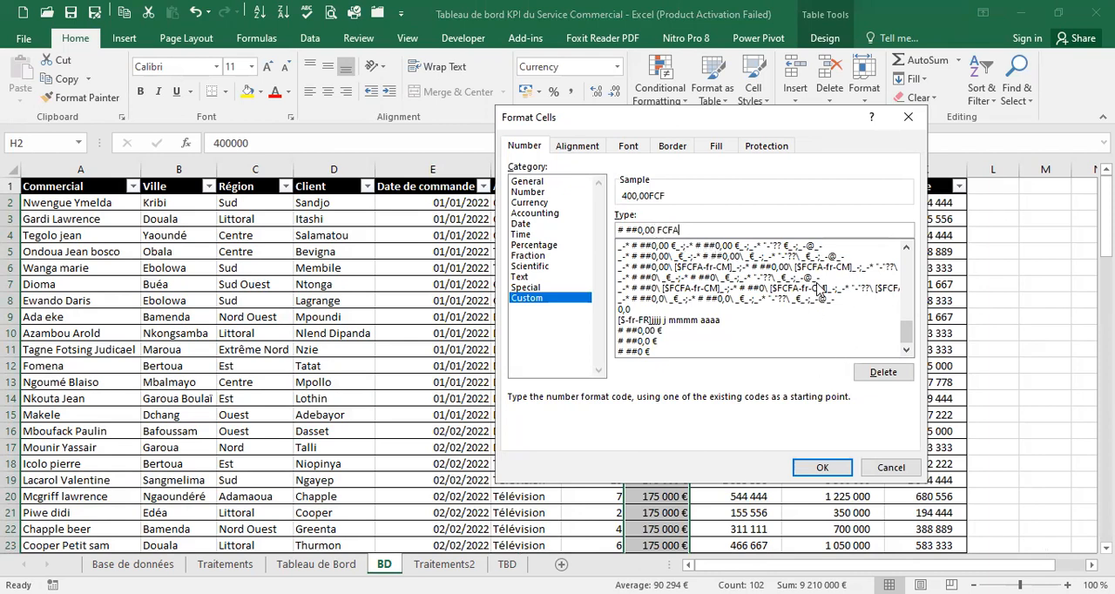
# Try to apply the Currency format with the symbol FCFA French (Cameroon) to the Prix values
pyautogui.click(542, 202)
pyautogui.click(907, 237)
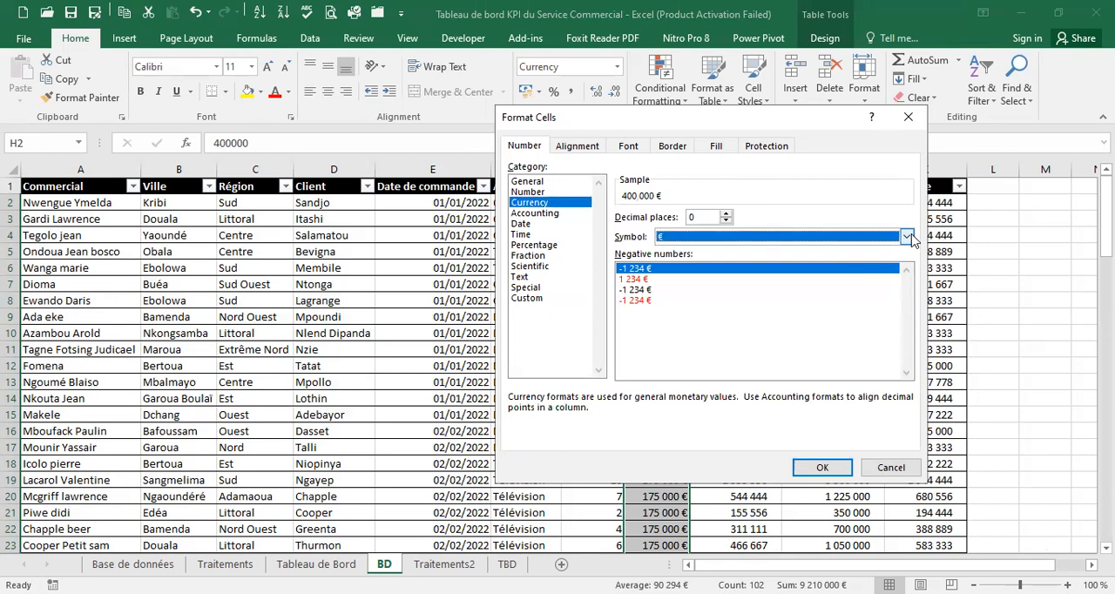
pyautogui.click(907, 304)
pyautogui.moveTo(907, 304); pyautogui.dragTo(907, 305)
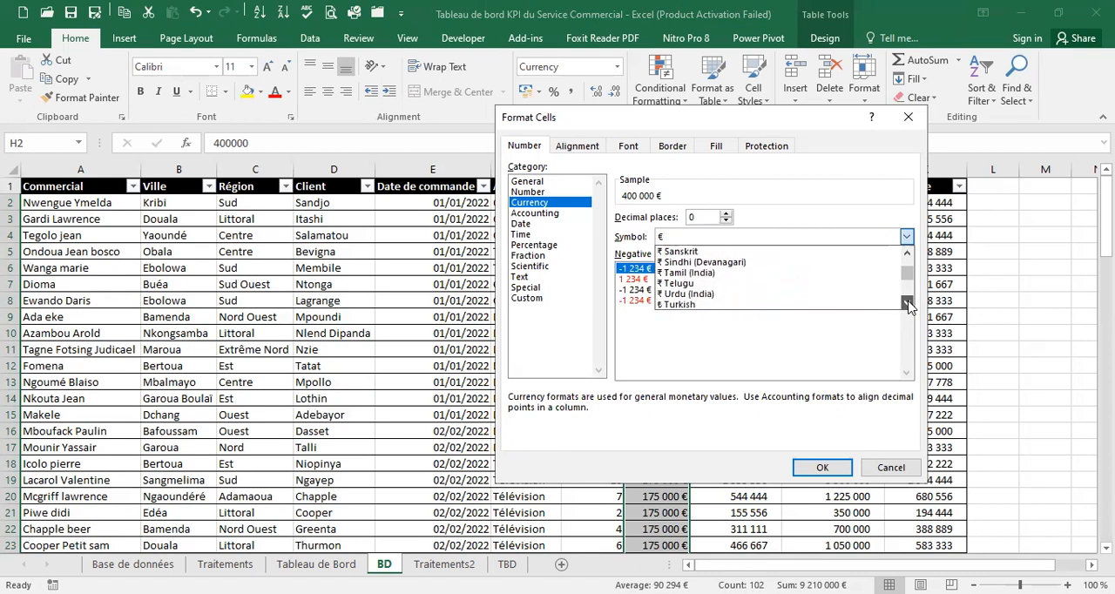
pyautogui.moveTo(909, 305); pyautogui.dragTo(909, 305)
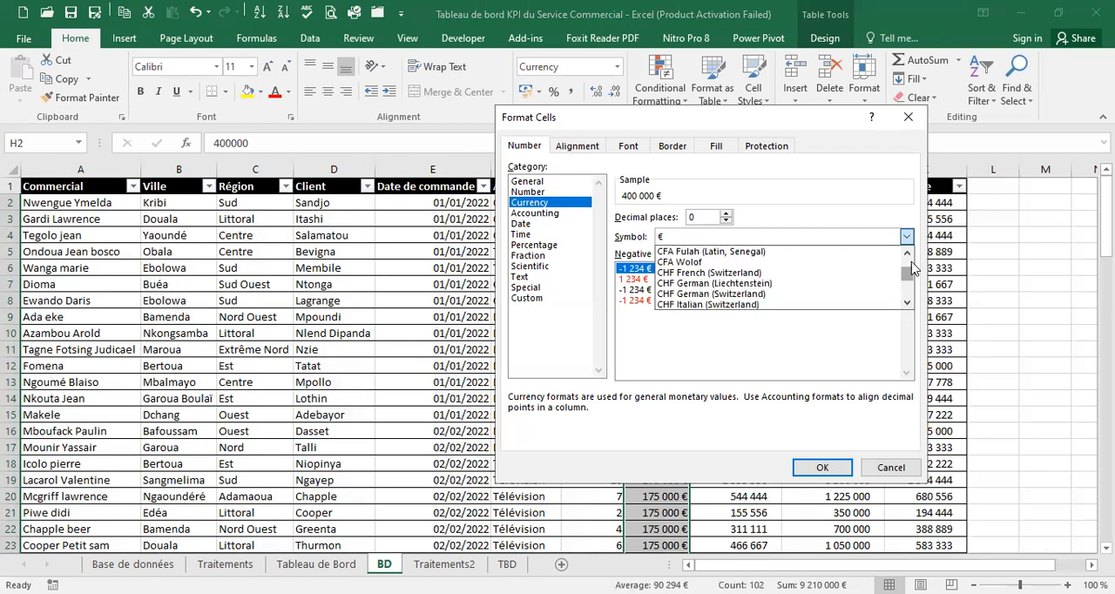
pyautogui.moveTo(909, 253); pyautogui.dragTo(909, 252)
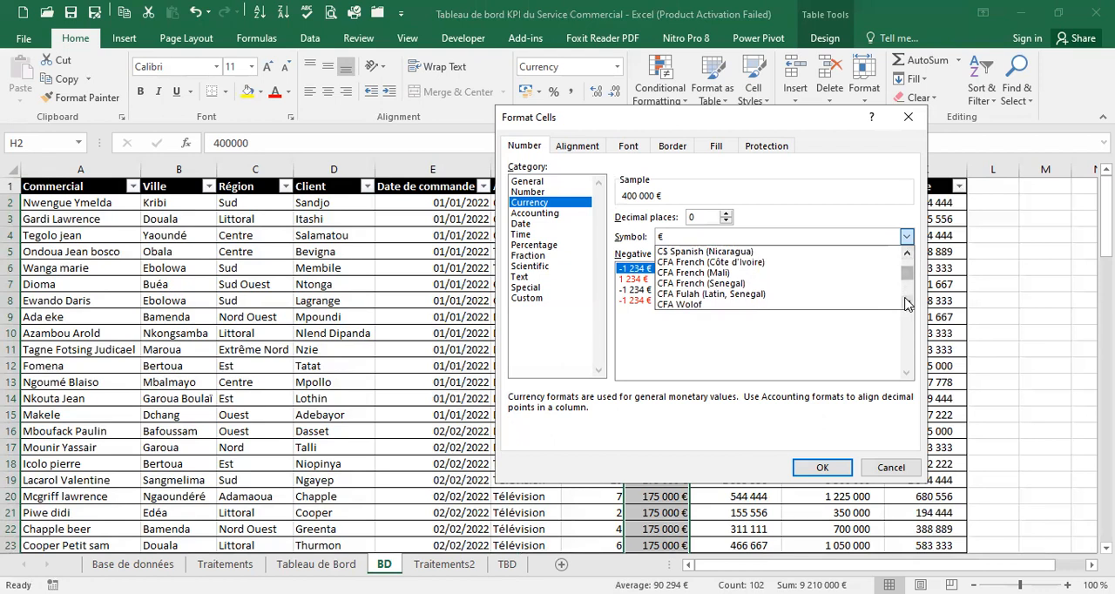
pyautogui.moveTo(909, 305); pyautogui.dragTo(909, 305)
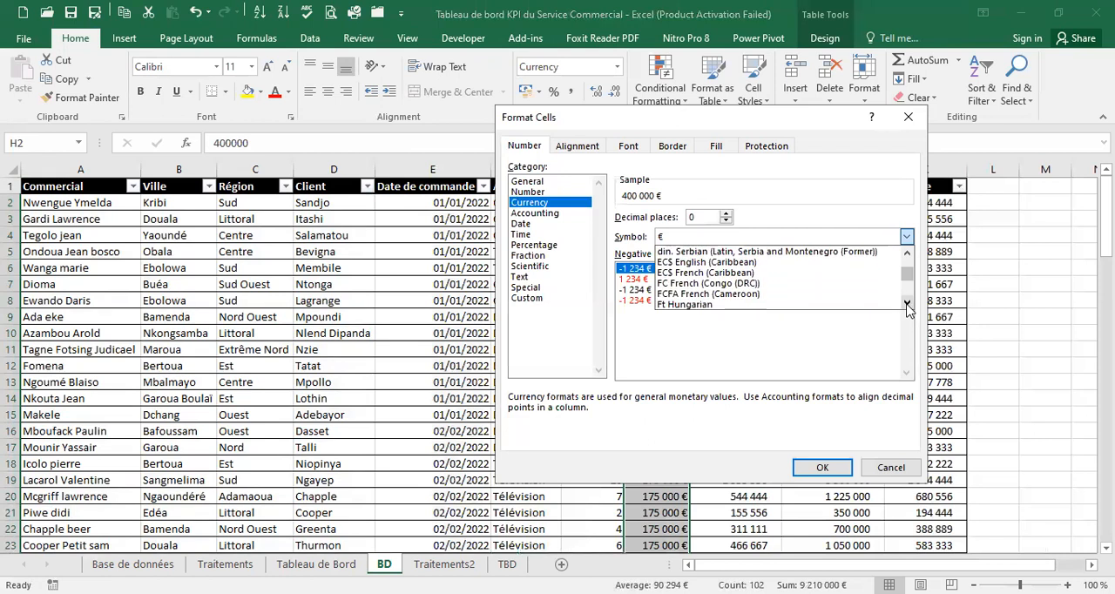
pyautogui.click(744, 296)
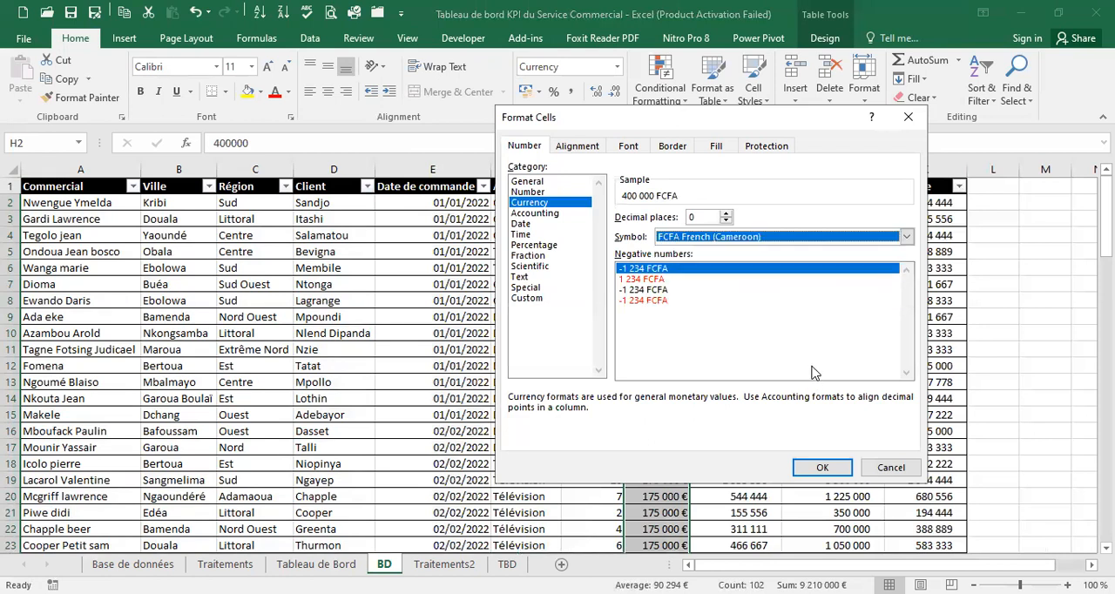
pyautogui.click(842, 471)
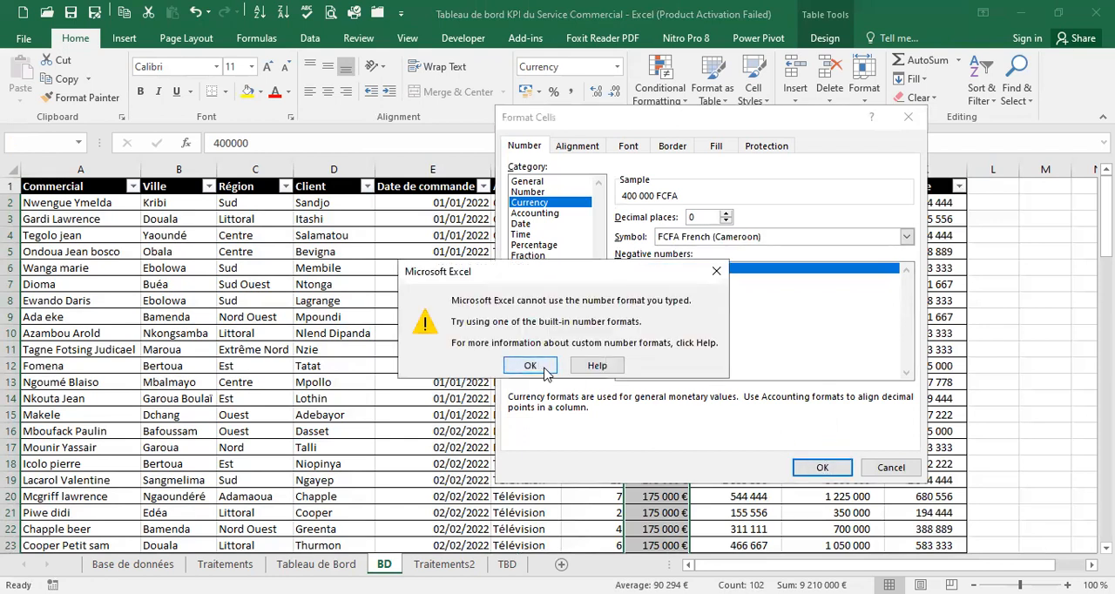
pyautogui.click(545, 369)
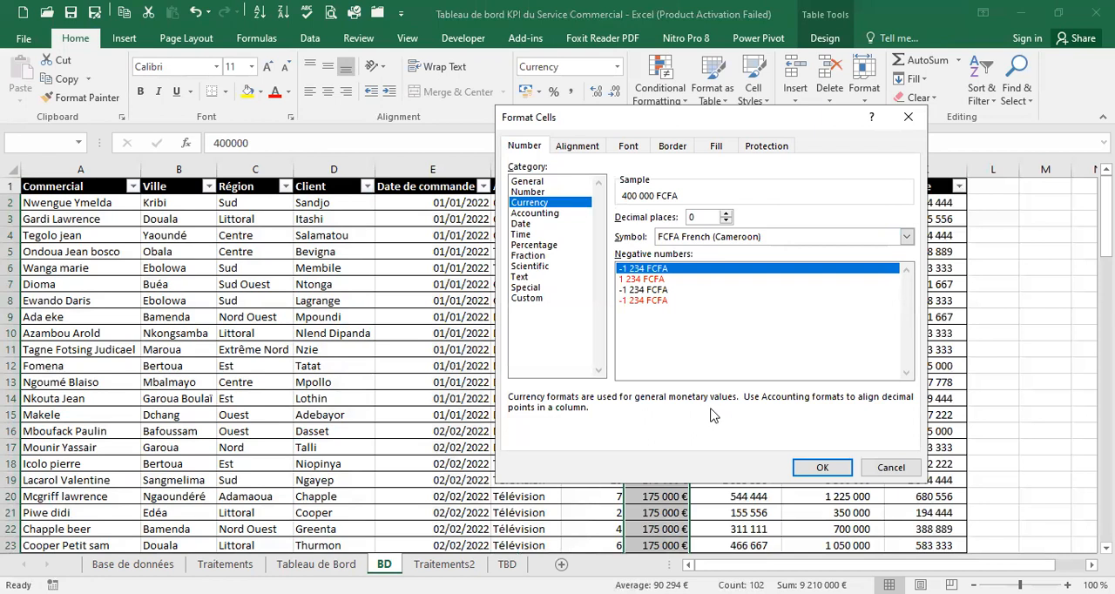
pyautogui.click(806, 469)
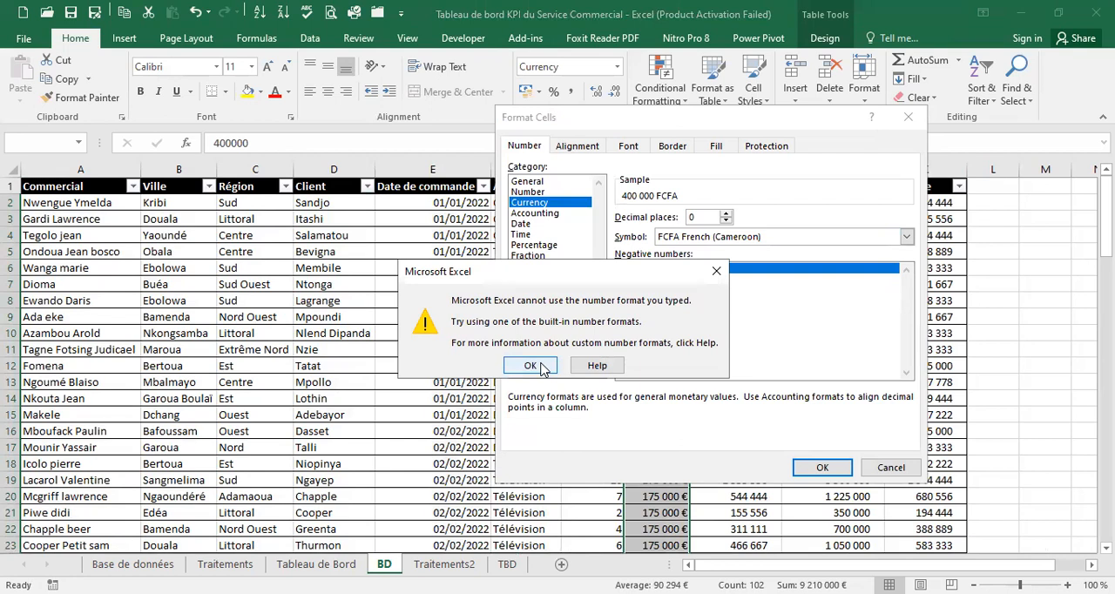
pyautogui.click(530, 366)
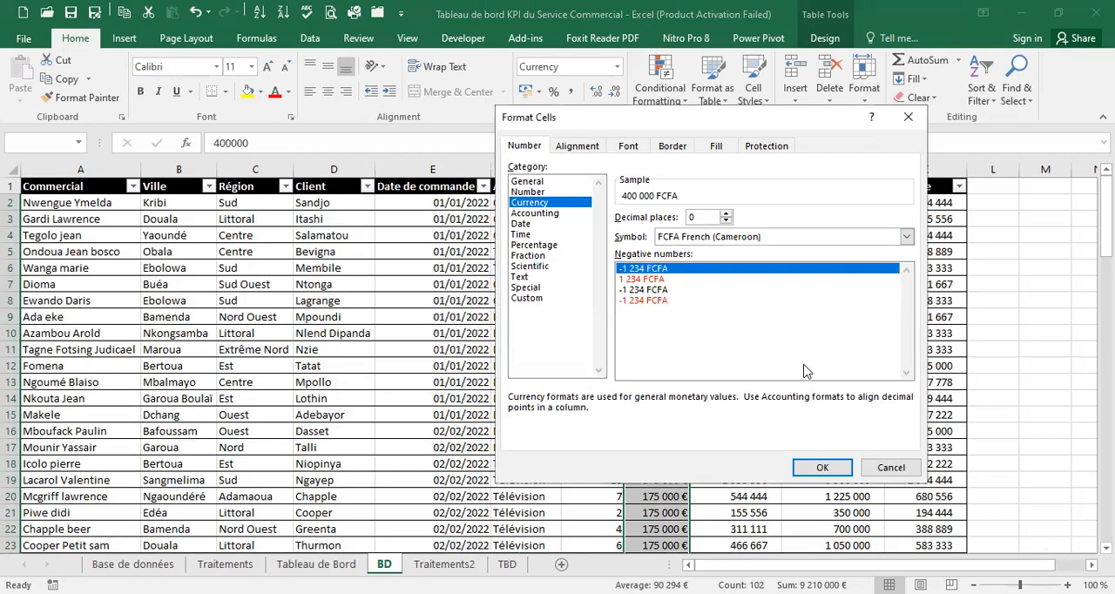
pyautogui.click(903, 471)
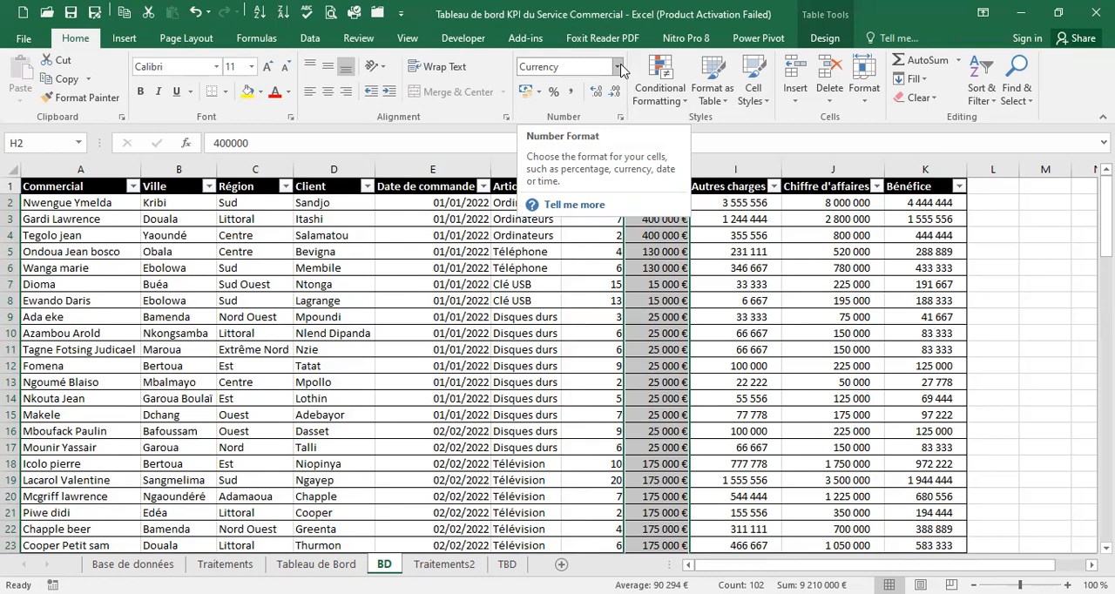
# Format the Prix values as Currency with the symbol FCFA French (Cameroon) and no decimal places
pyautogui.click(618, 67)
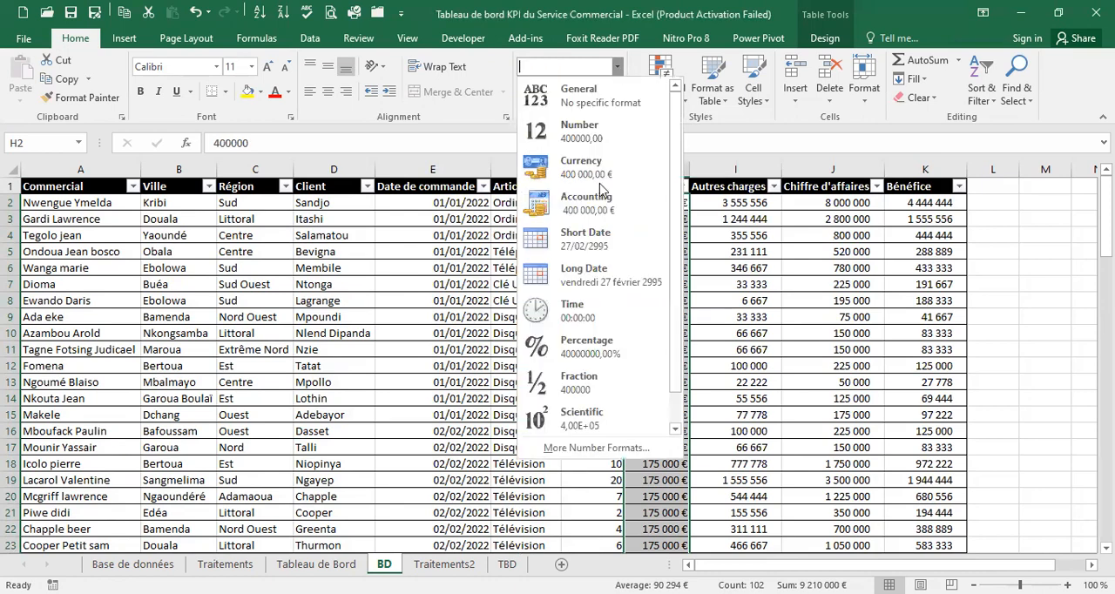
pyautogui.click(571, 449)
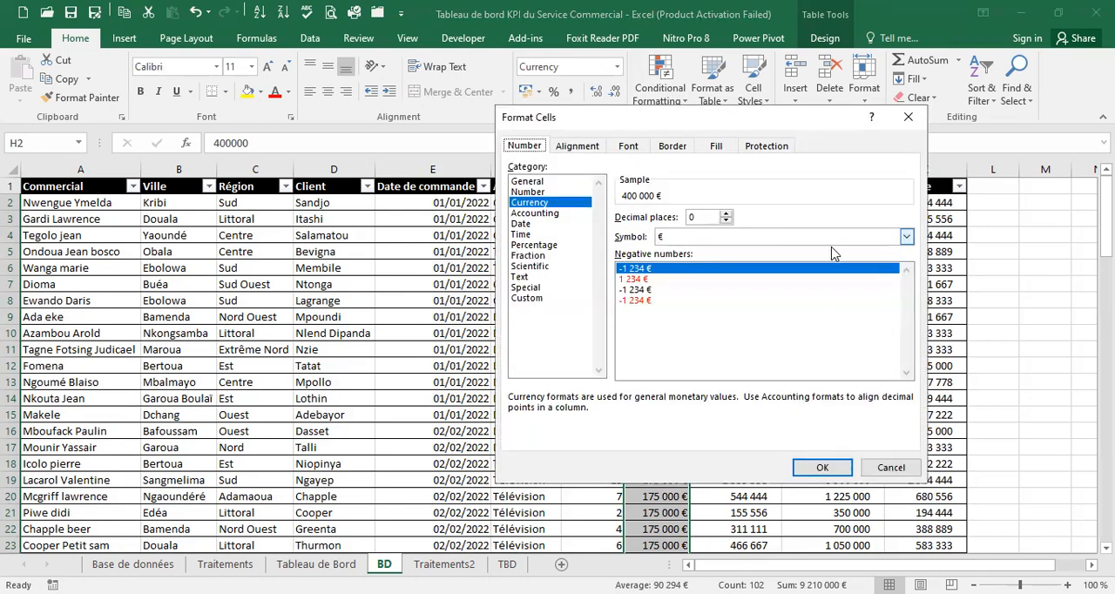
pyautogui.click(906, 237)
pyautogui.click(906, 302)
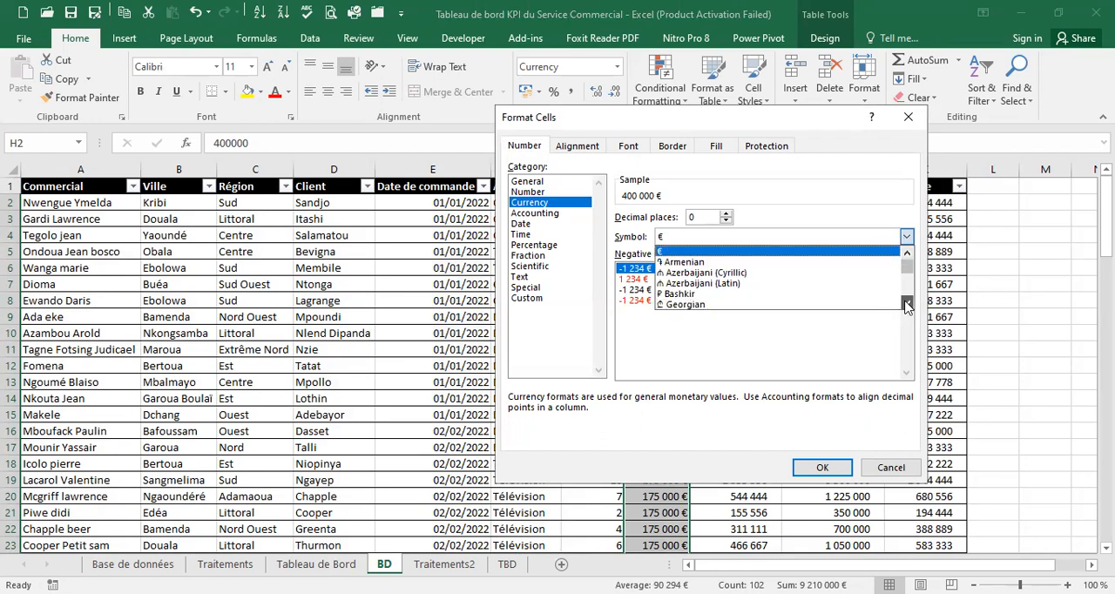
pyautogui.moveTo(906, 302); pyautogui.dragTo(909, 307)
pyautogui.click(909, 304)
pyautogui.click(909, 304)
pyautogui.click(909, 304)
pyautogui.click(909, 304)
pyautogui.click(908, 304)
pyautogui.click(907, 303)
pyautogui.click(907, 304)
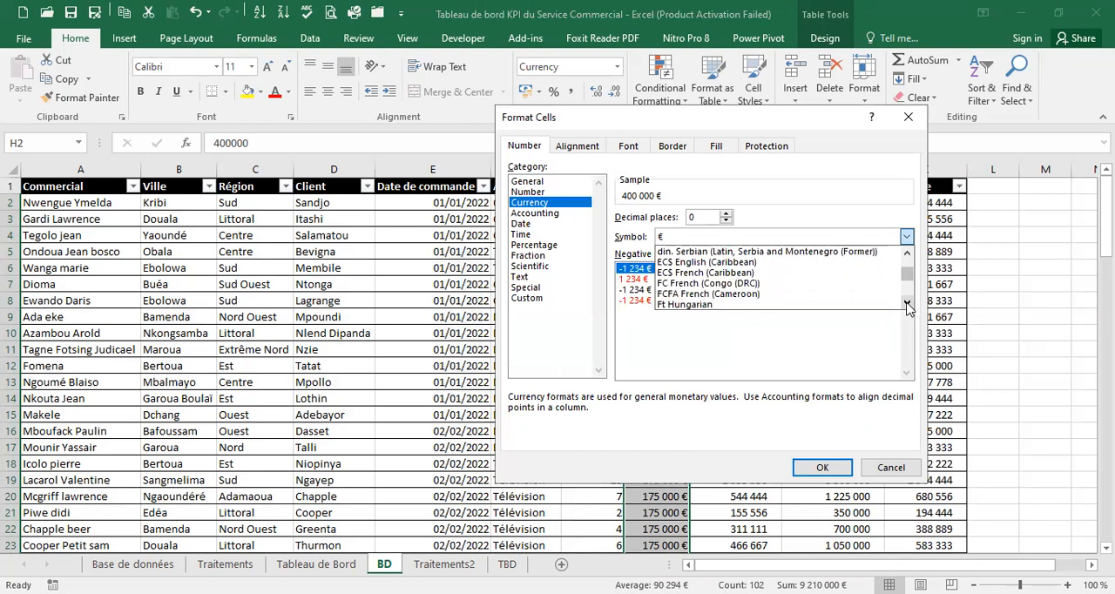
pyautogui.click(724, 295)
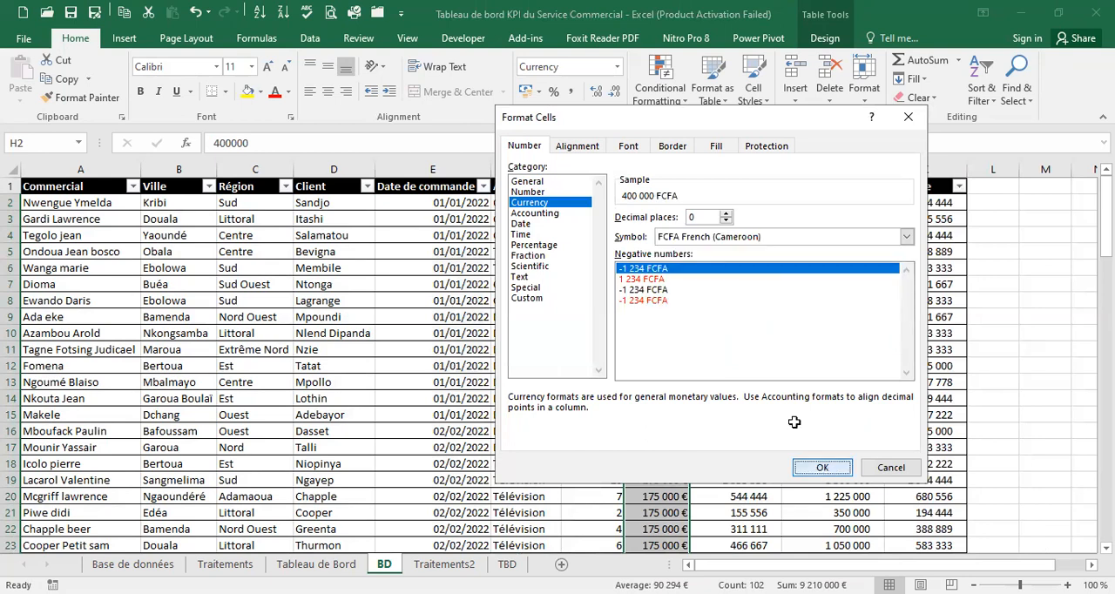
pyautogui.click(822, 467)
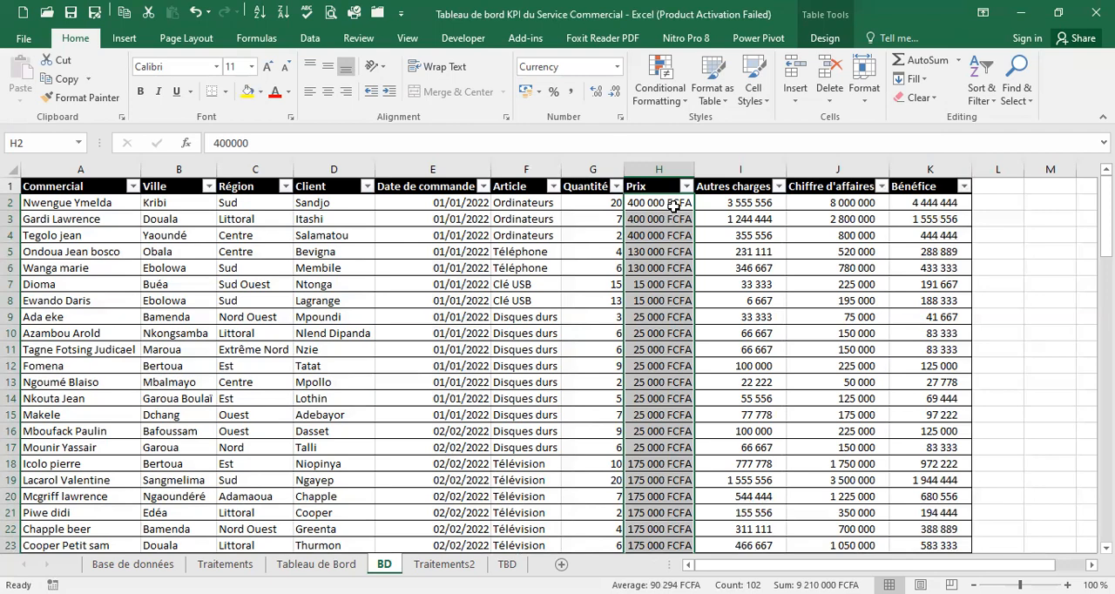
# Copy the FCFA currency format from Prix to the Autres charges, Chiffre d'affaires and Bénéfice values
pyautogui.click(81, 96)
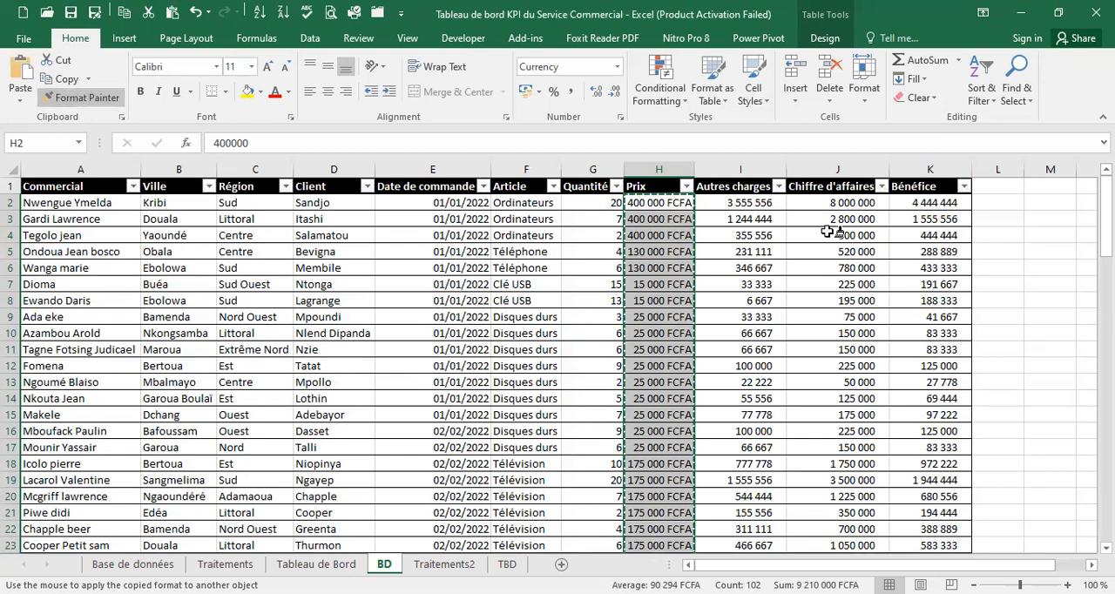
pyautogui.moveTo(760, 206)
pyautogui.mouseDown()
pyautogui.moveTo(809, 209)
pyautogui.moveTo(828, 270)
pyautogui.moveTo(816, 460)
pyautogui.moveTo(937, 551)
pyautogui.moveTo(901, 554)
pyautogui.moveTo(910, 529)
pyautogui.mouseUp()
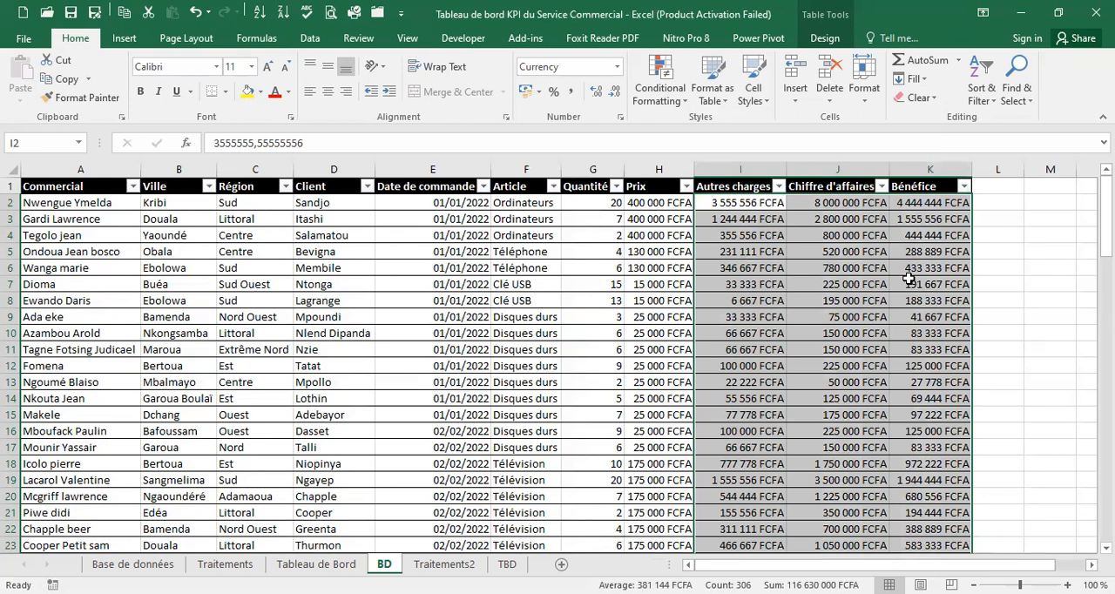
# Examine the Prix, Autres charges, Chiffre d'affaires and Bénéfice cells and their formats down the BD table
pyautogui.click(649, 204)
pyautogui.click(755, 200)
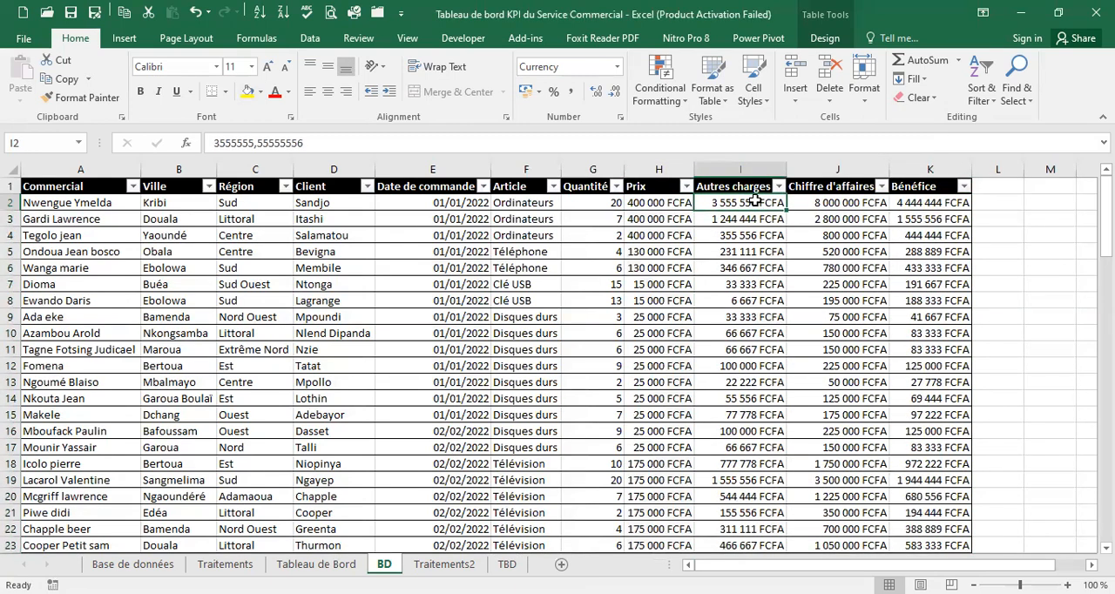
pyautogui.click(854, 203)
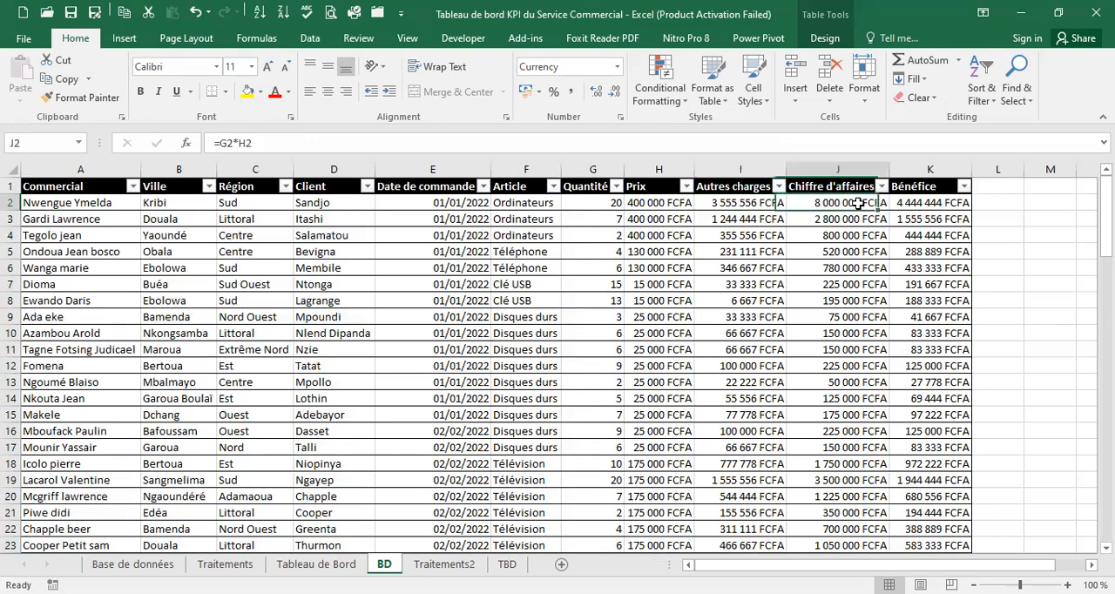
pyautogui.click(950, 204)
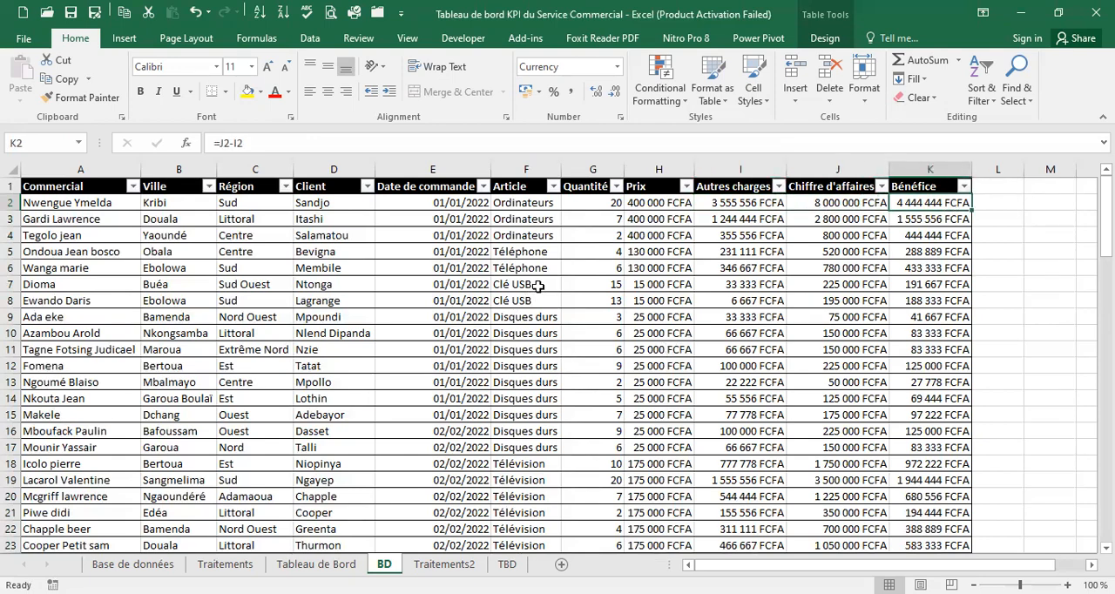
pyautogui.scroll(-20, 539, 286)
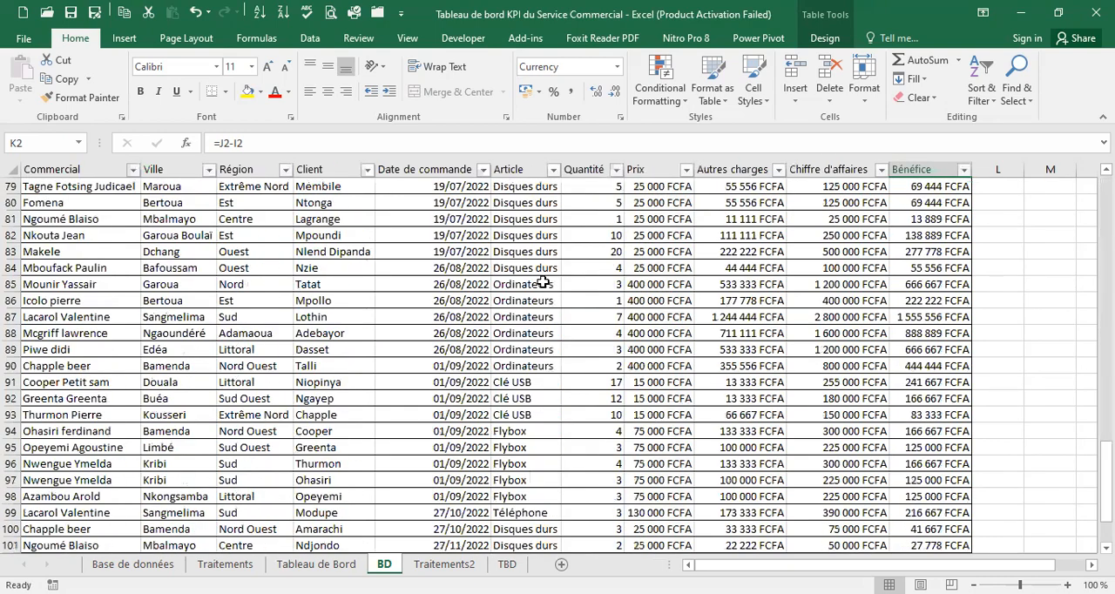
pyautogui.scroll(-4, 542, 283)
pyautogui.scroll(12, 539, 280)
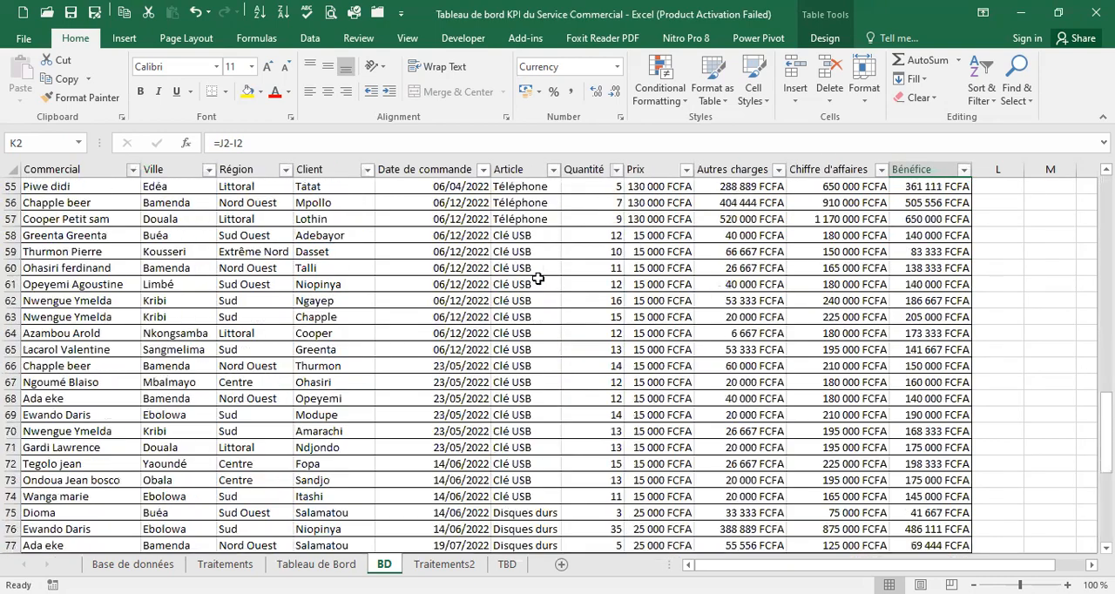
pyautogui.scroll(16, 538, 279)
# Show the row and column headings on the existing Tableau de Bord sheet
pyautogui.click(445, 565)
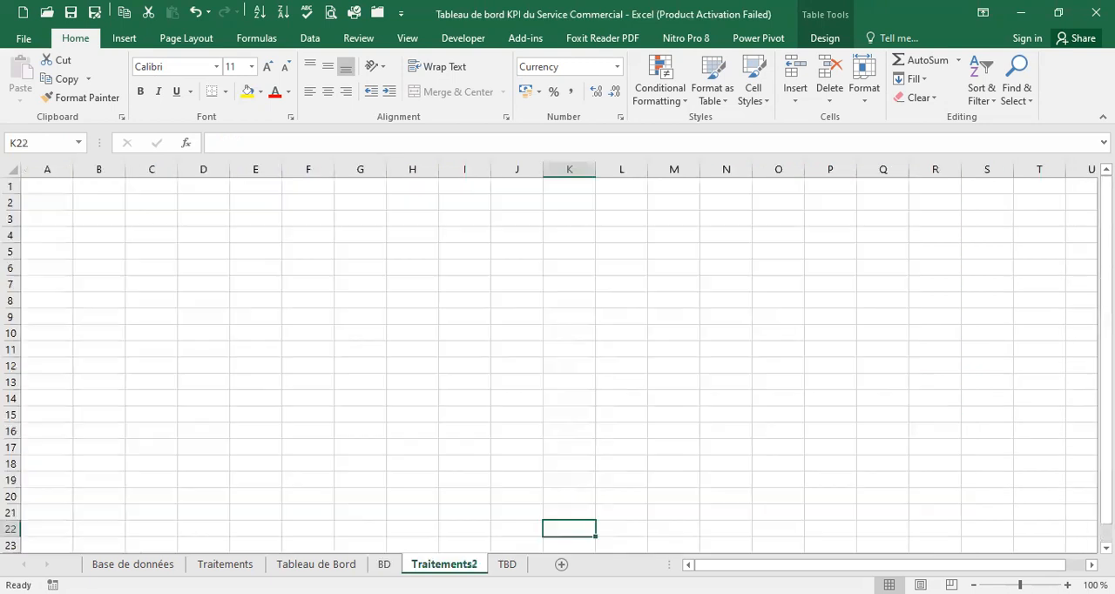
pyautogui.click(505, 565)
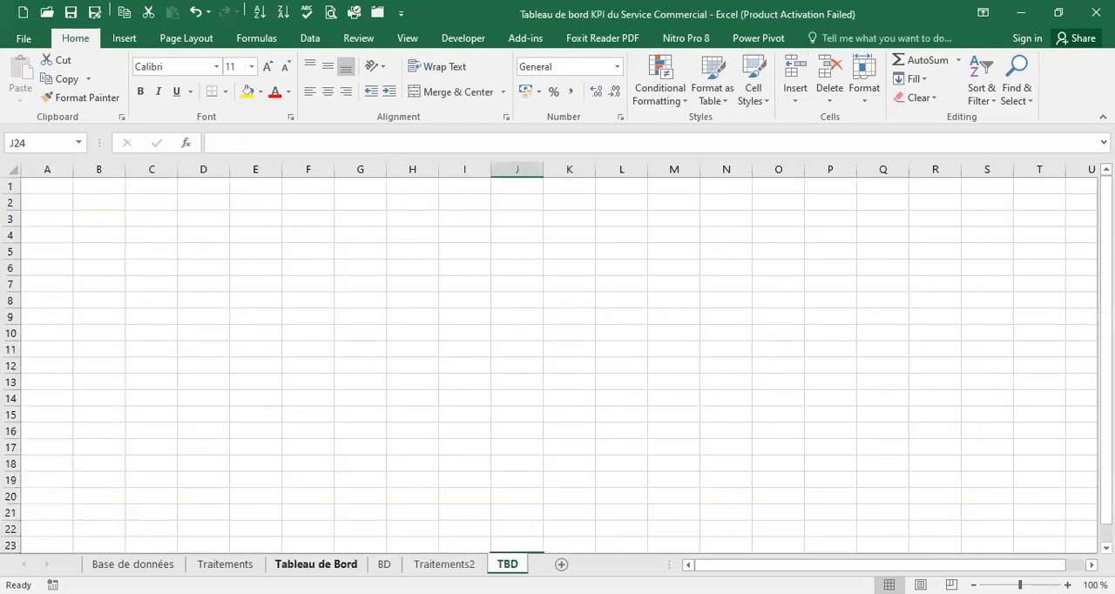
pyautogui.click(316, 564)
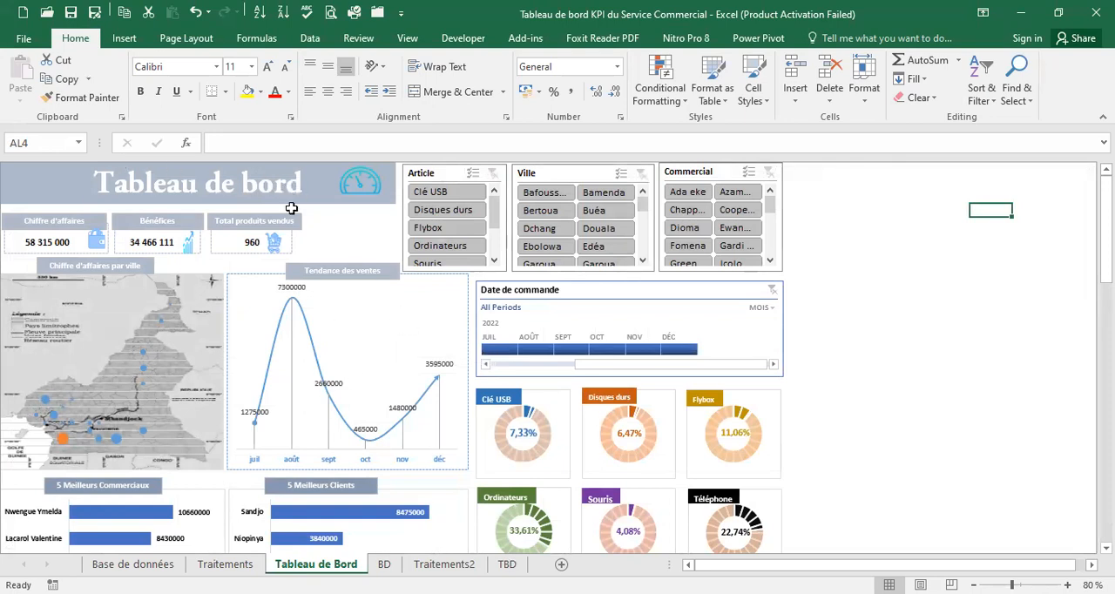
pyautogui.click(43, 176)
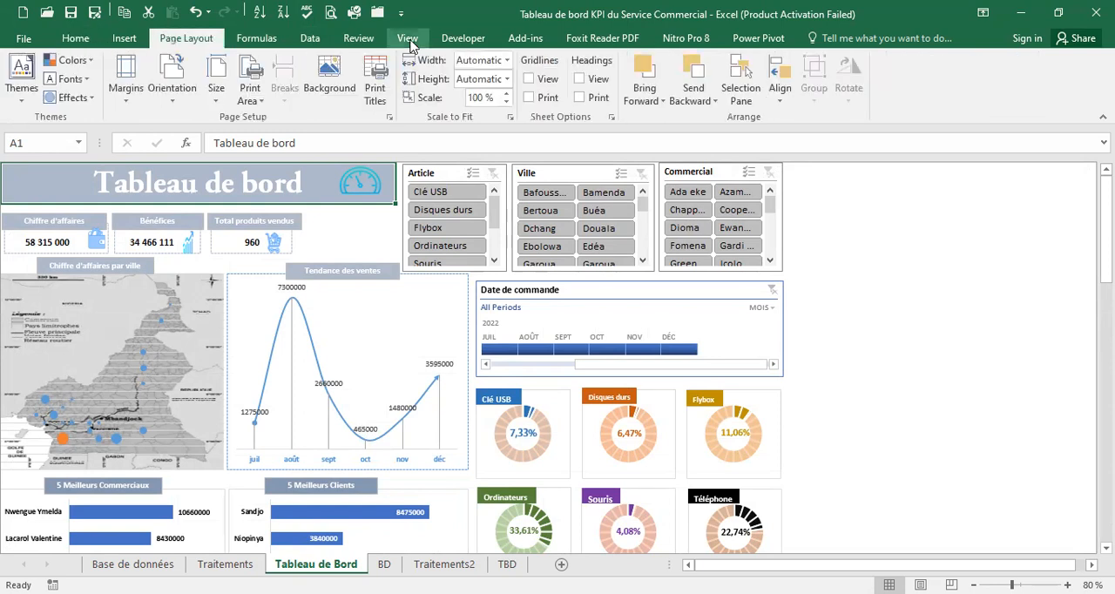
pyautogui.click(580, 78)
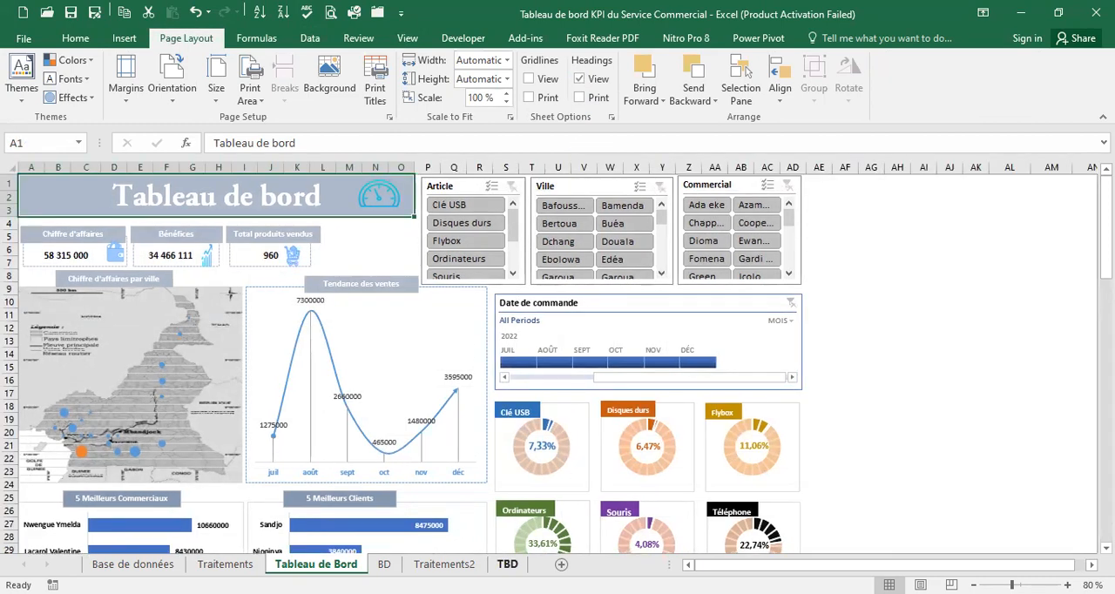
# Set the width of all columns on the TBD sheet to 4
pyautogui.click(508, 564)
pyautogui.click(130, 181)
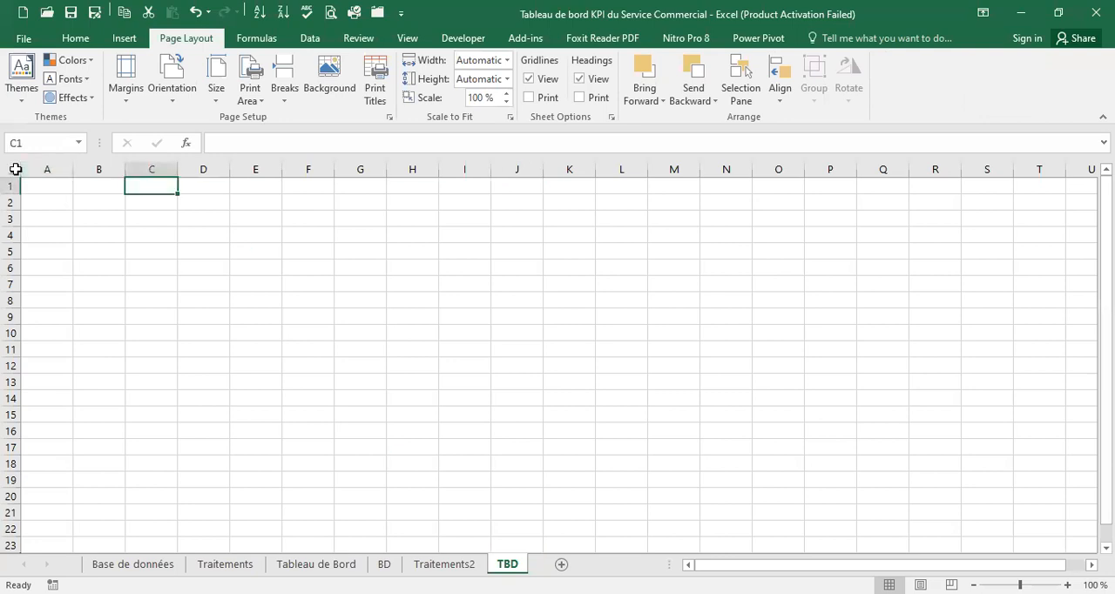
pyautogui.click(16, 169)
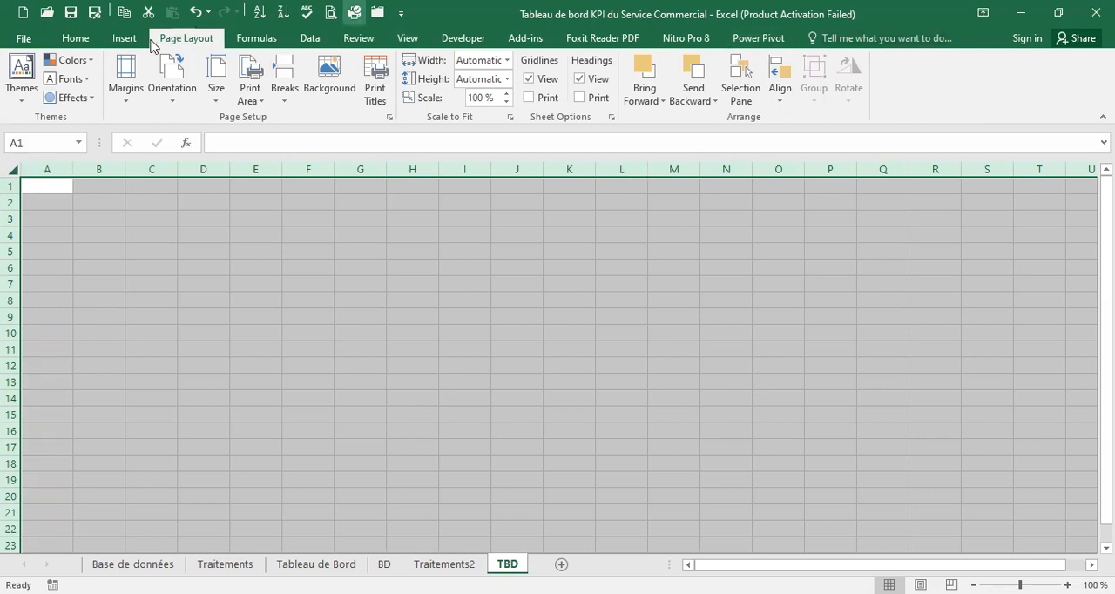
pyautogui.click(92, 44)
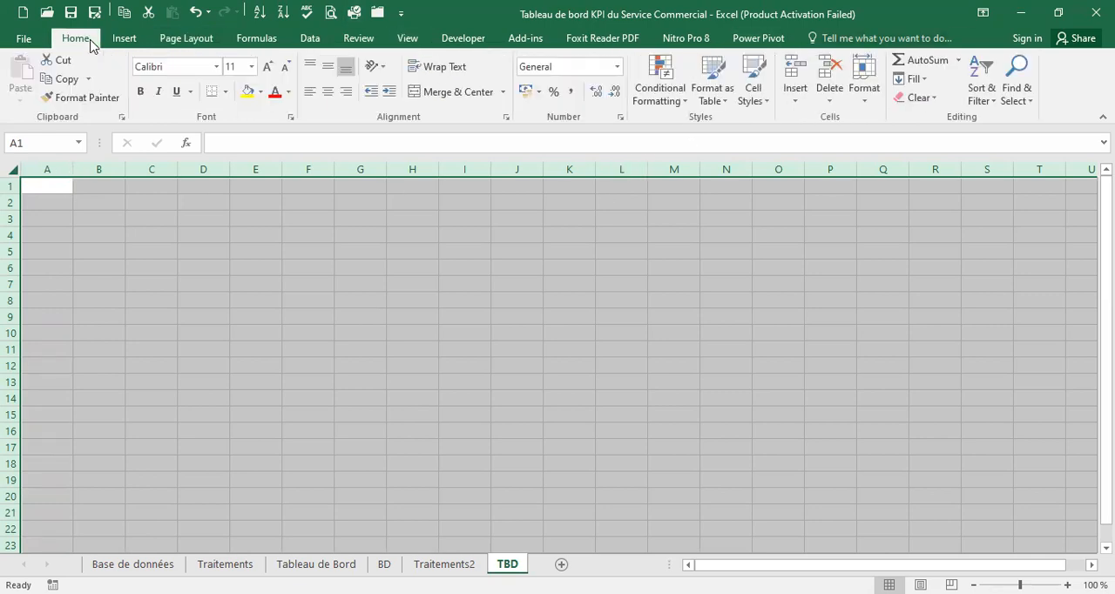
pyautogui.click(866, 104)
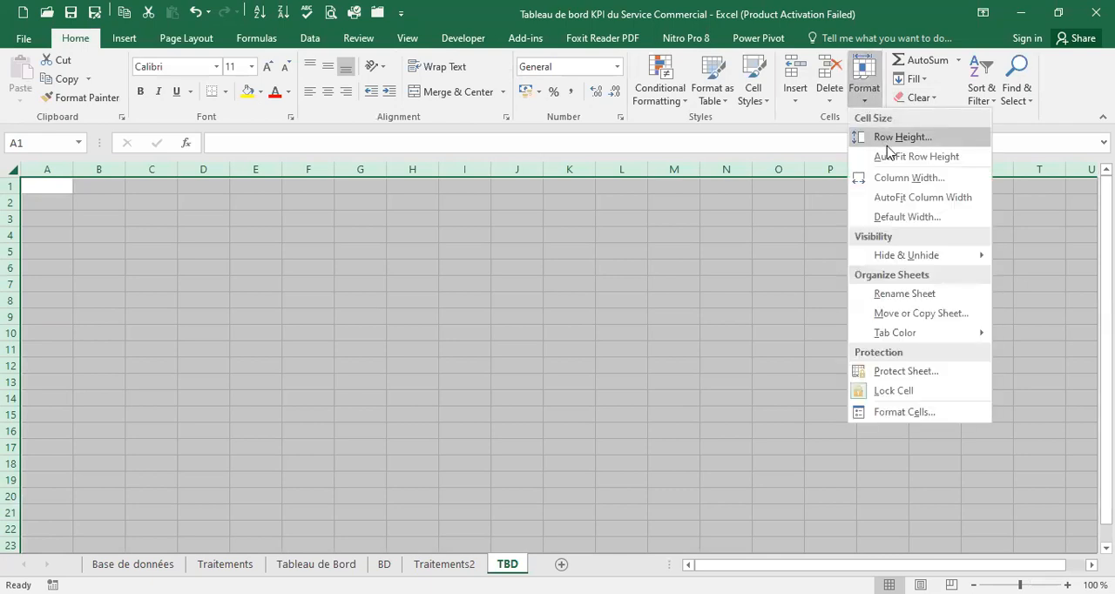
pyautogui.click(928, 179)
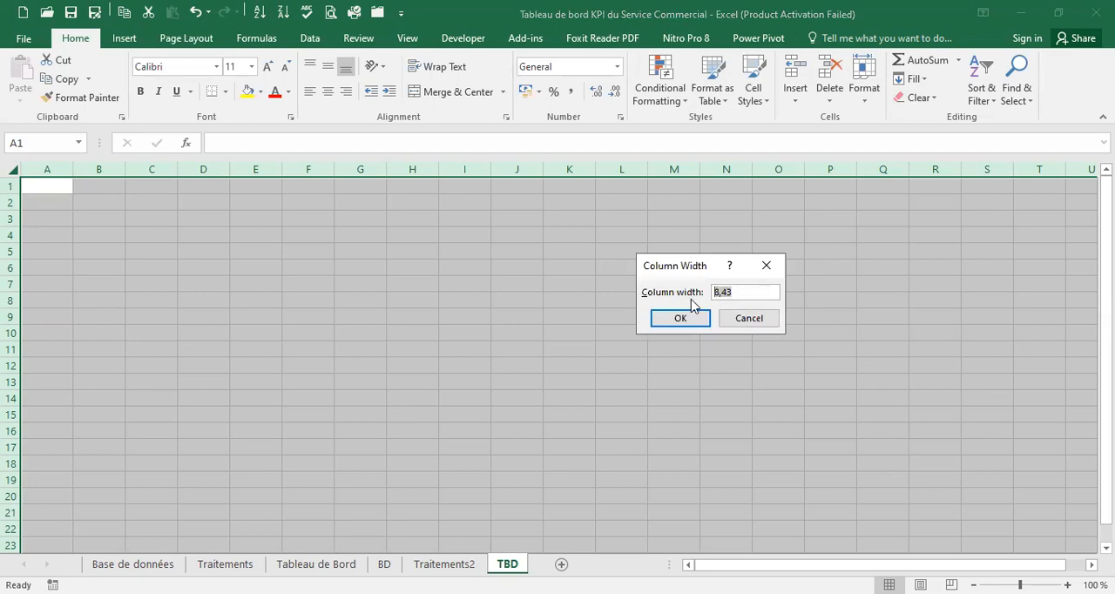
pyautogui.write('4')
pyautogui.click(680, 321)
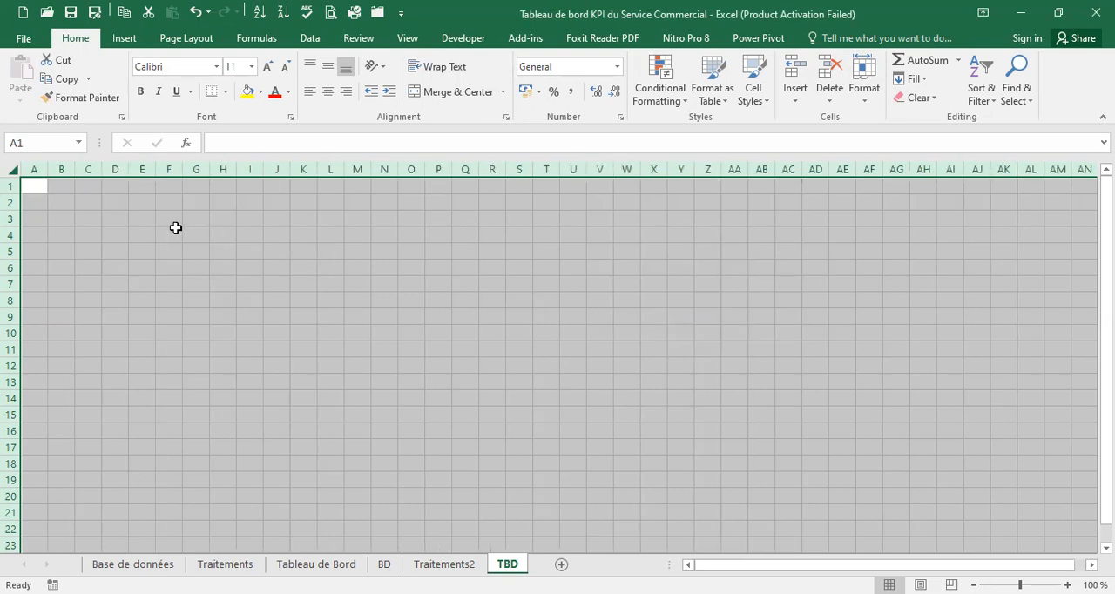
# Hide the gridlines on the TBD sheet
pyautogui.click(206, 41)
pyautogui.click(529, 78)
pyautogui.click(198, 272)
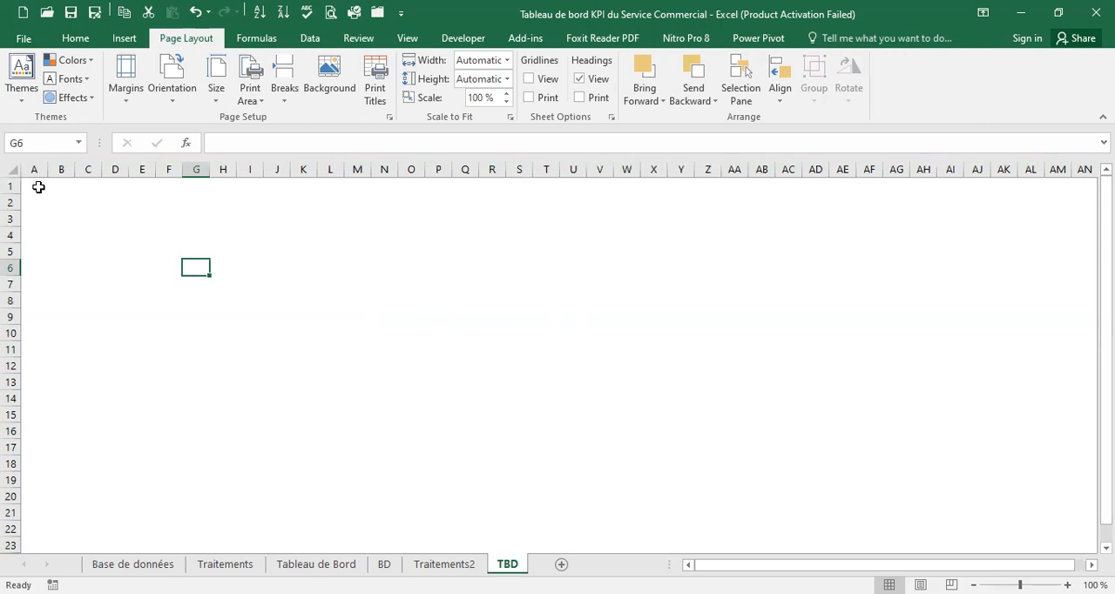
# Merge and center cells A1:S3 on the TBD sheet and enter the title TABLEAU DE BORD
pyautogui.moveTo(38, 185); pyautogui.dragTo(512, 221)
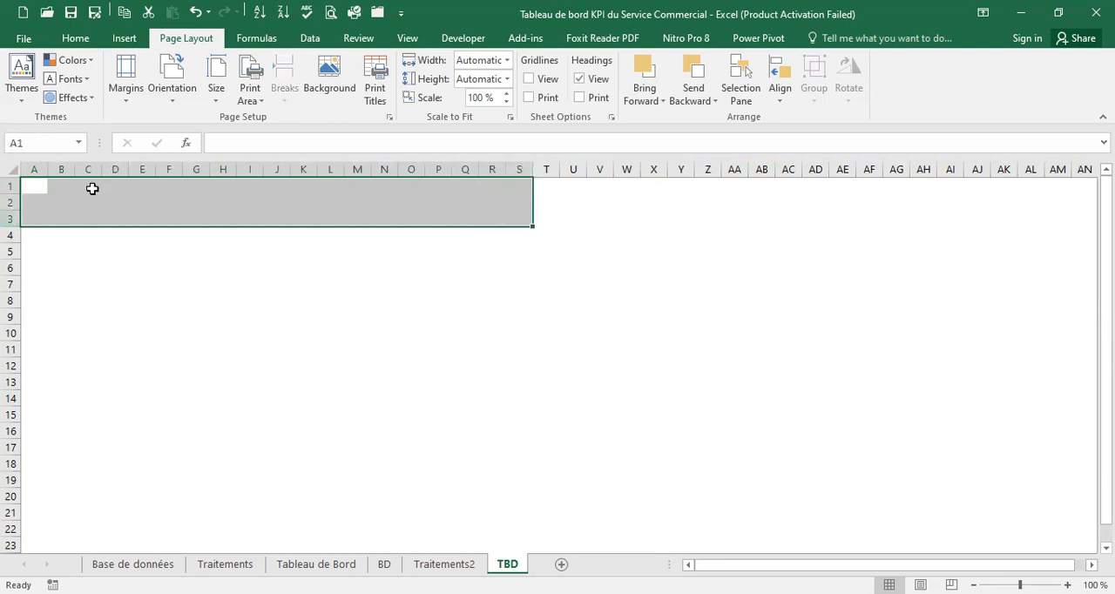
pyautogui.click(76, 38)
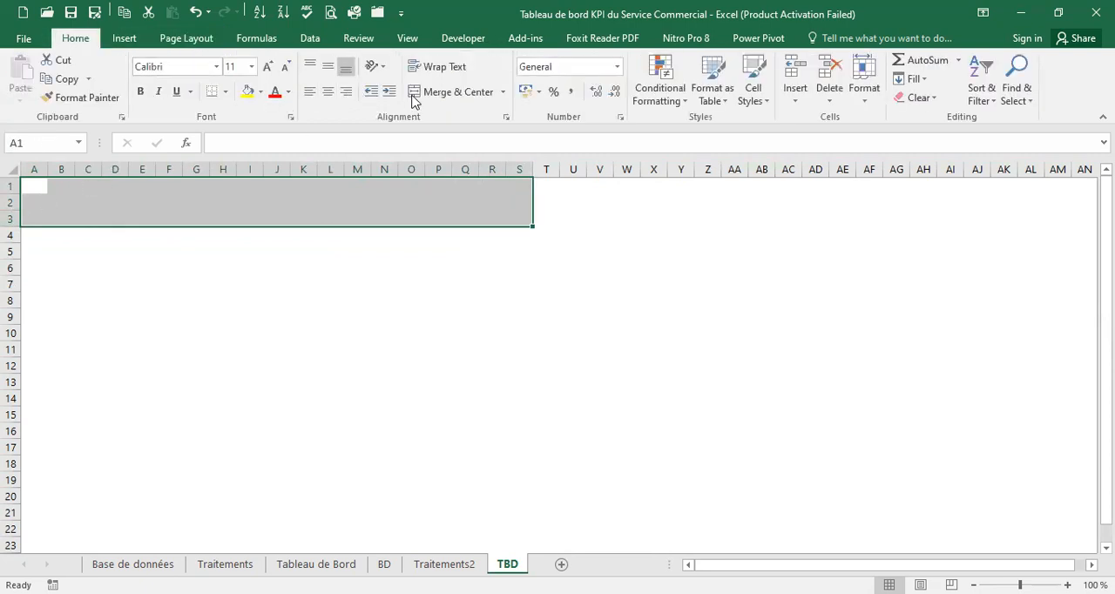
pyautogui.click(448, 93)
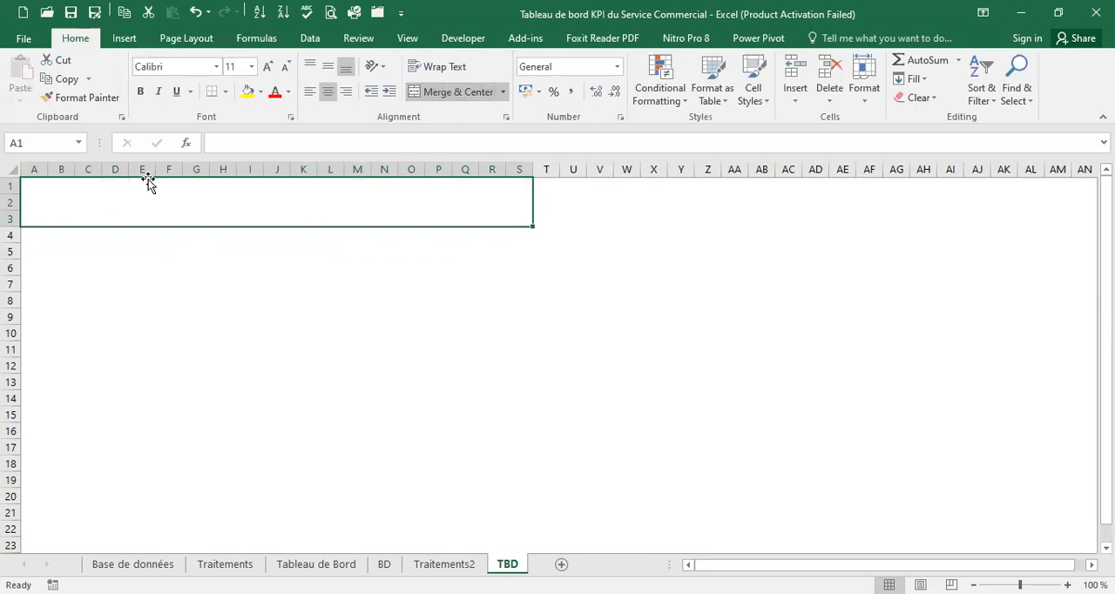
pyautogui.write('TA')
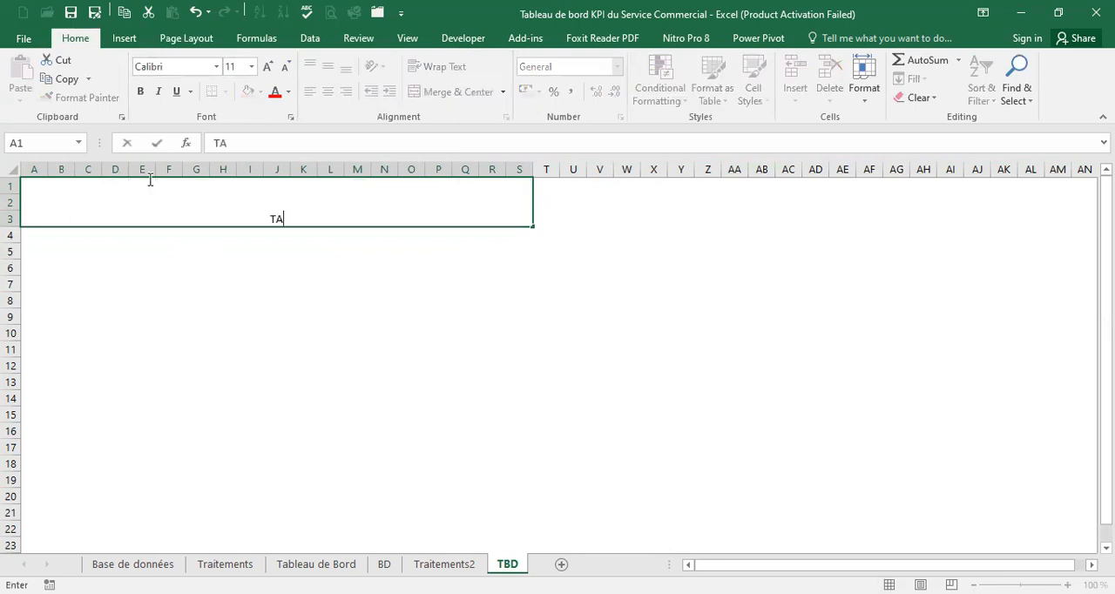
pyautogui.write('BLEAU DE BORD')
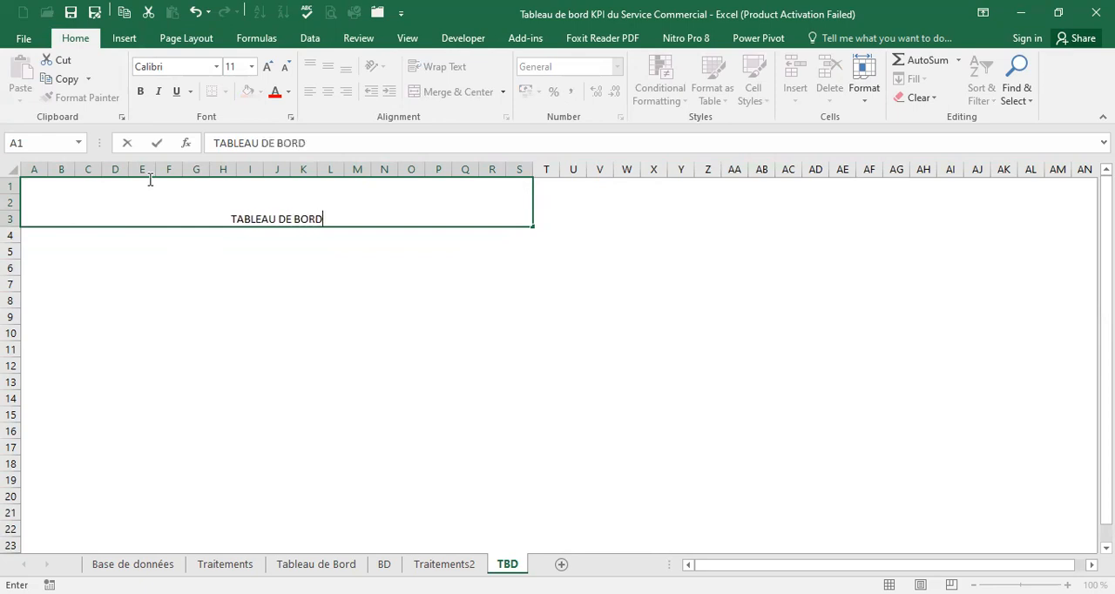
# Increase the font size of the TABLEAU DE BORD title to 16
pyautogui.click(379, 197)
pyautogui.moveTo(344, 212); pyautogui.dragTo(169, 192)
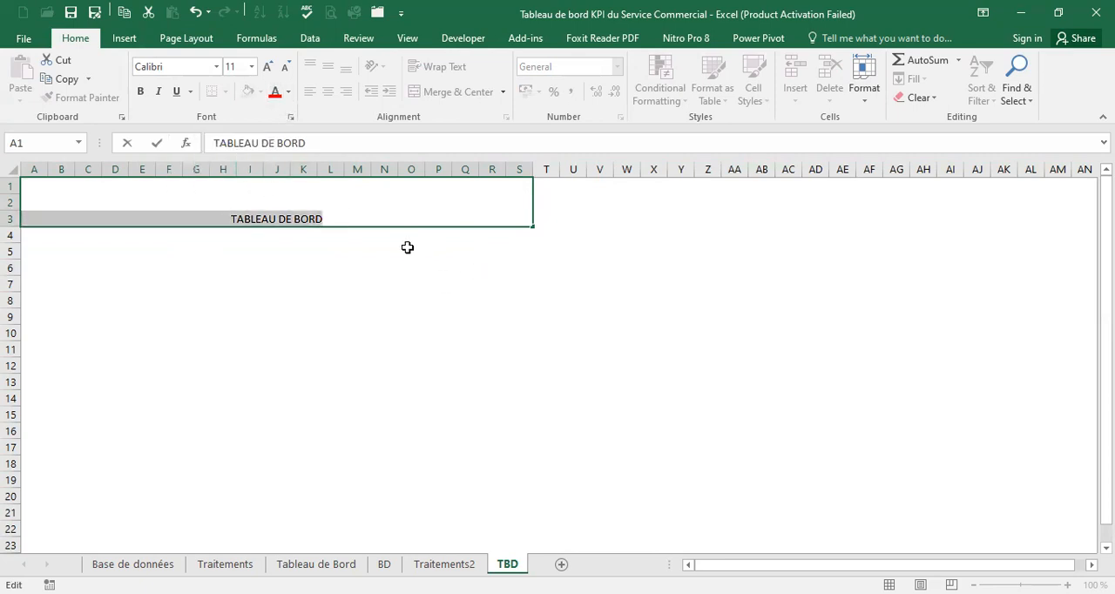
pyautogui.click(268, 68)
pyautogui.click(267, 68)
pyautogui.click(267, 68)
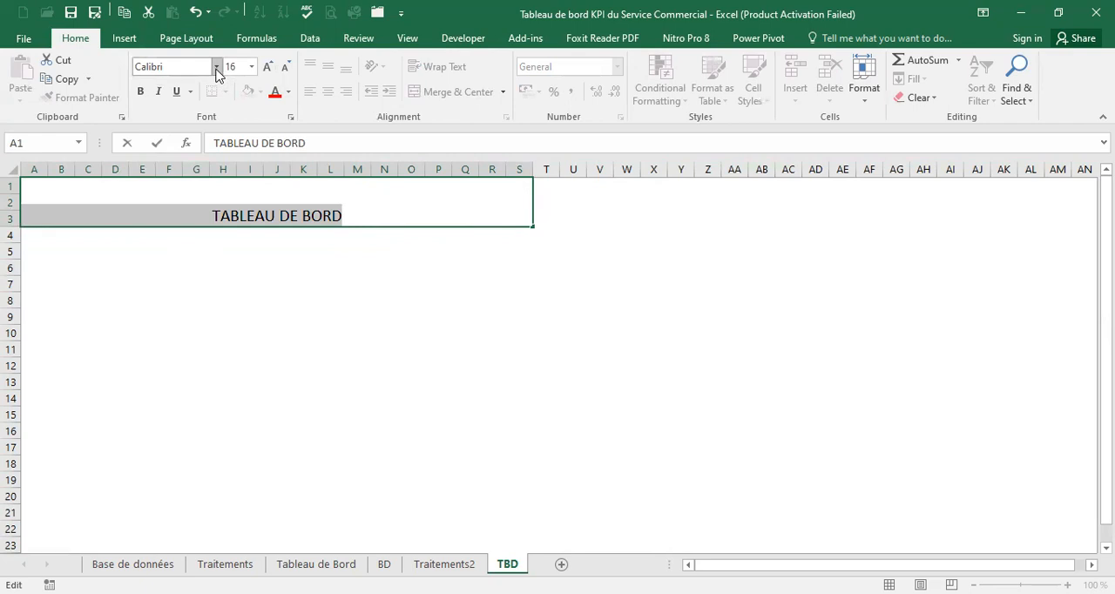
pyautogui.click(246, 266)
pyautogui.click(242, 213)
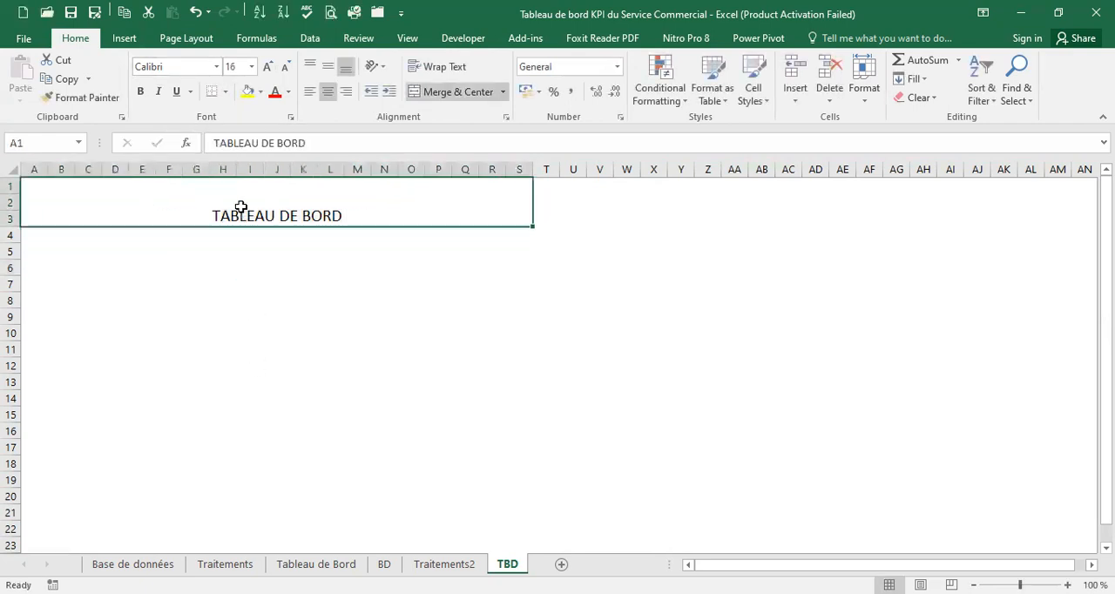
# Fill the title banner on the TBD sheet with light blue-gray, matching the banner on the Tableau de Bord sheet
pyautogui.click(261, 91)
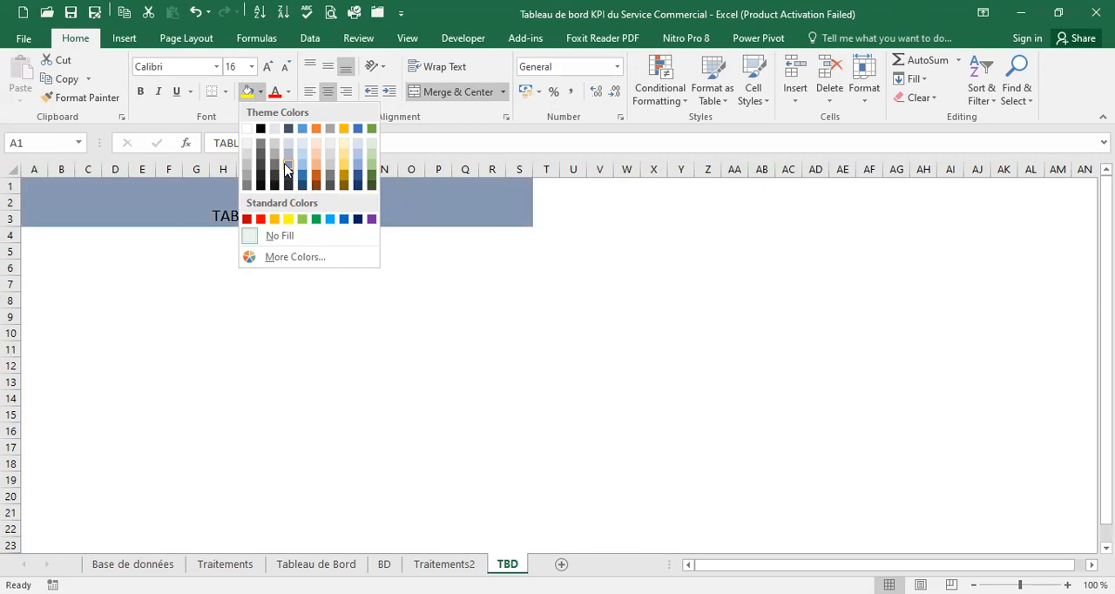
pyautogui.click(316, 565)
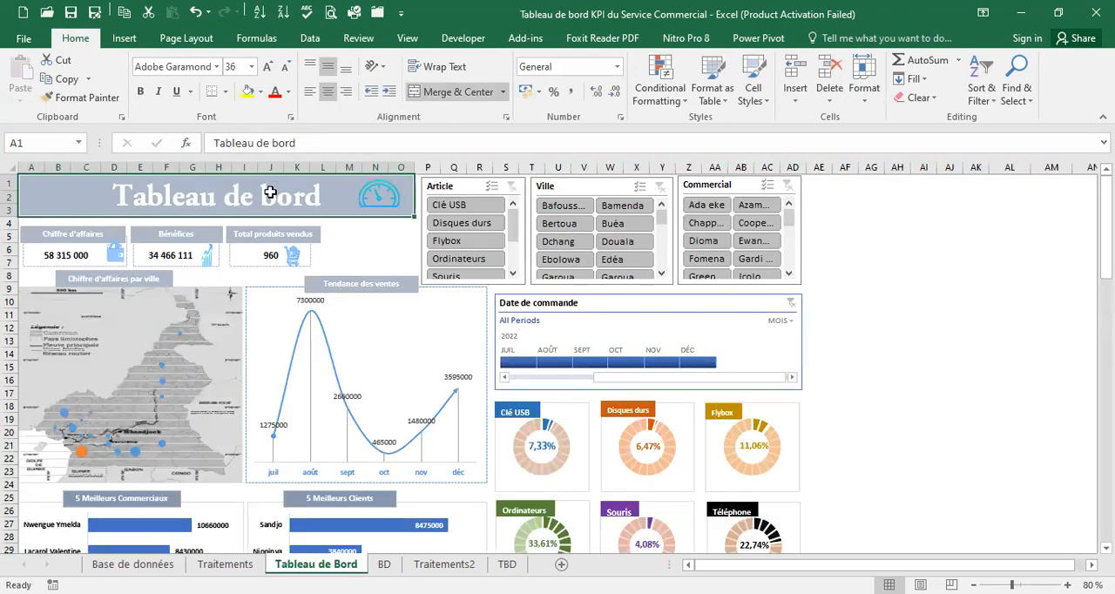
pyautogui.click(261, 92)
pyautogui.click(260, 92)
pyautogui.click(507, 564)
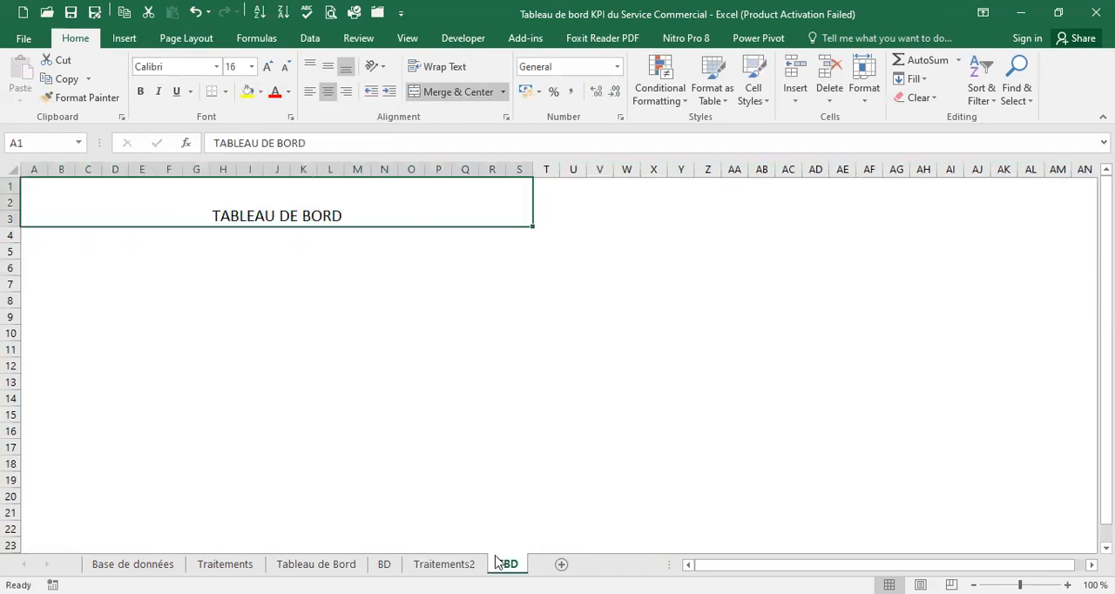
pyautogui.click(259, 95)
pyautogui.click(290, 155)
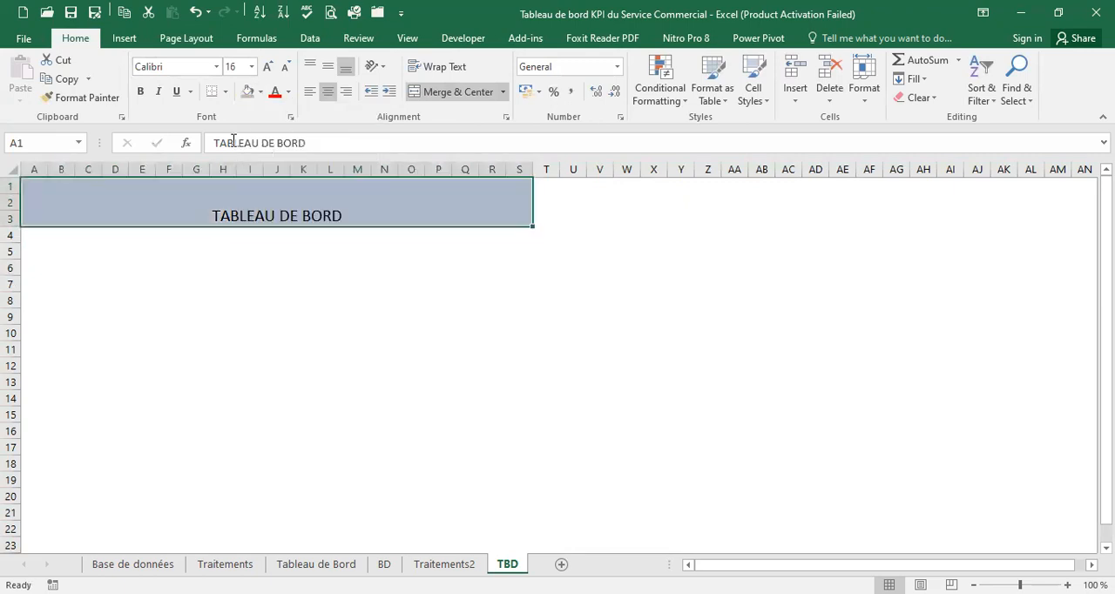
# Align the banner title vertically to the middle and horizontally to the left, and set its font to Adobe Fan Heiti Std B
pyautogui.click(329, 70)
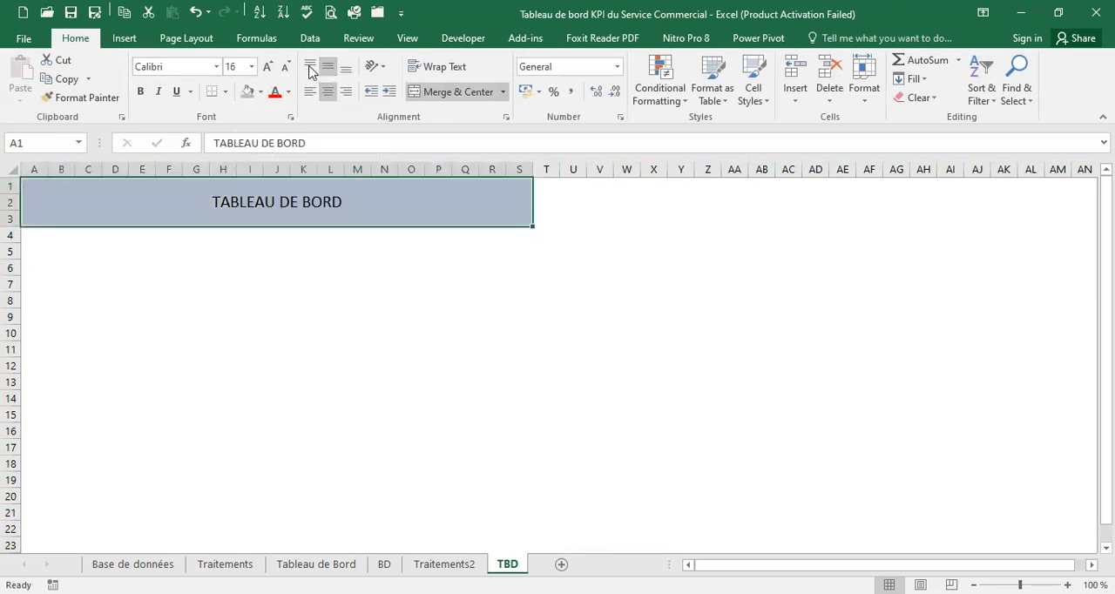
pyautogui.click(311, 92)
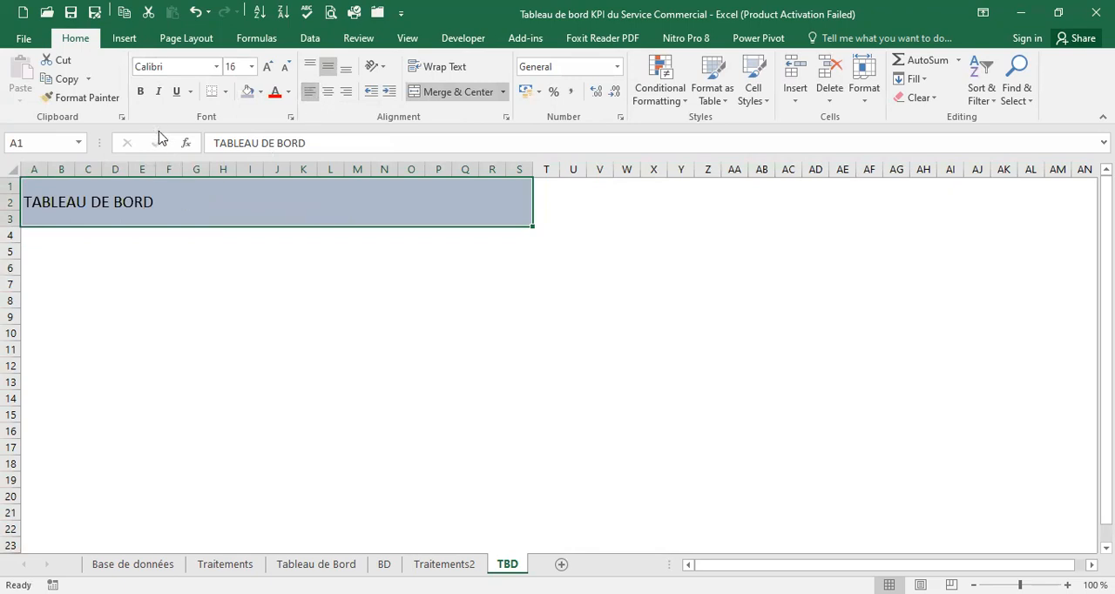
pyautogui.click(217, 67)
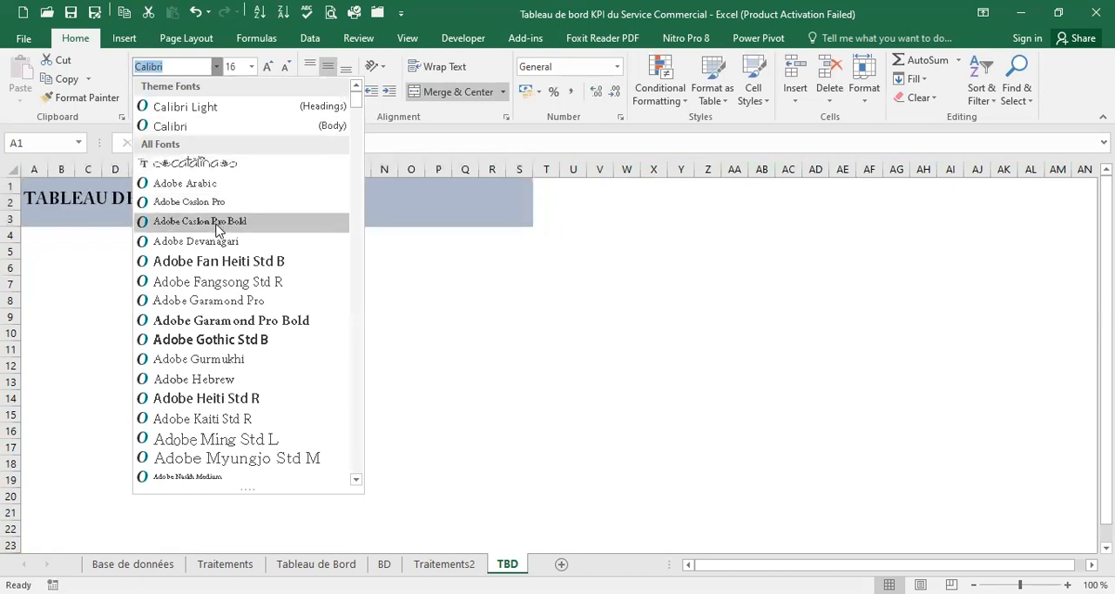
pyautogui.click(218, 262)
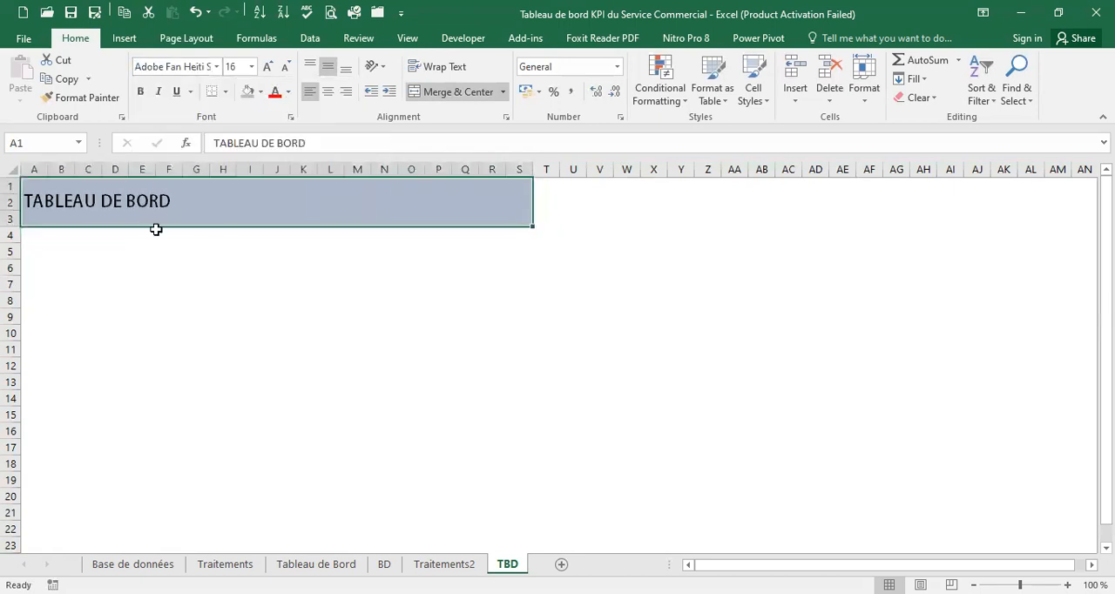
# Rewrite the banner title in mixed case as Tableau de bord
pyautogui.doubleClick(38, 202)
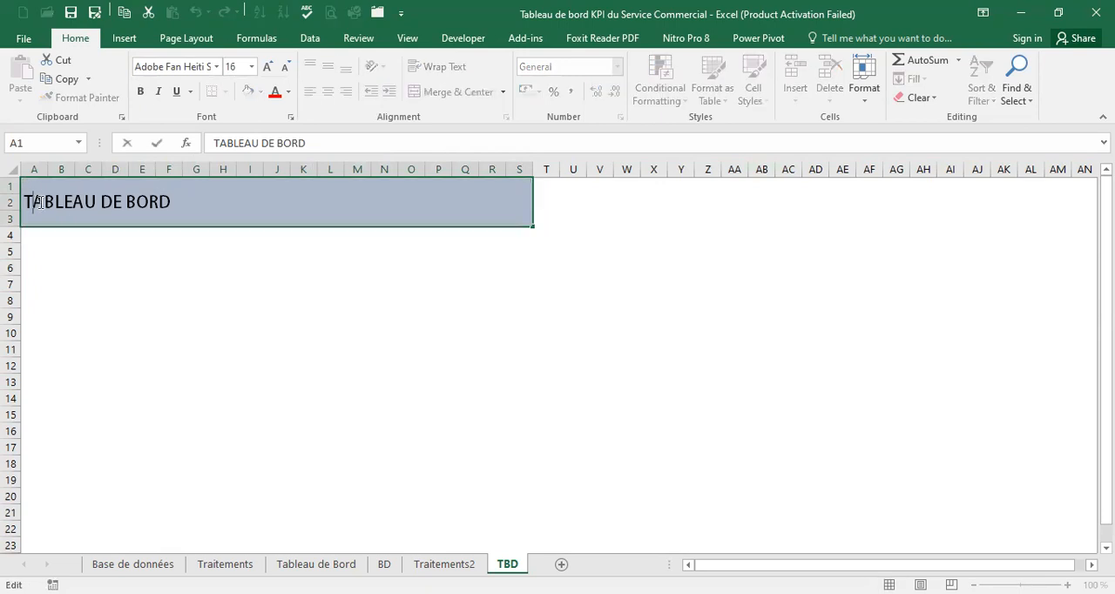
pyautogui.write('A')
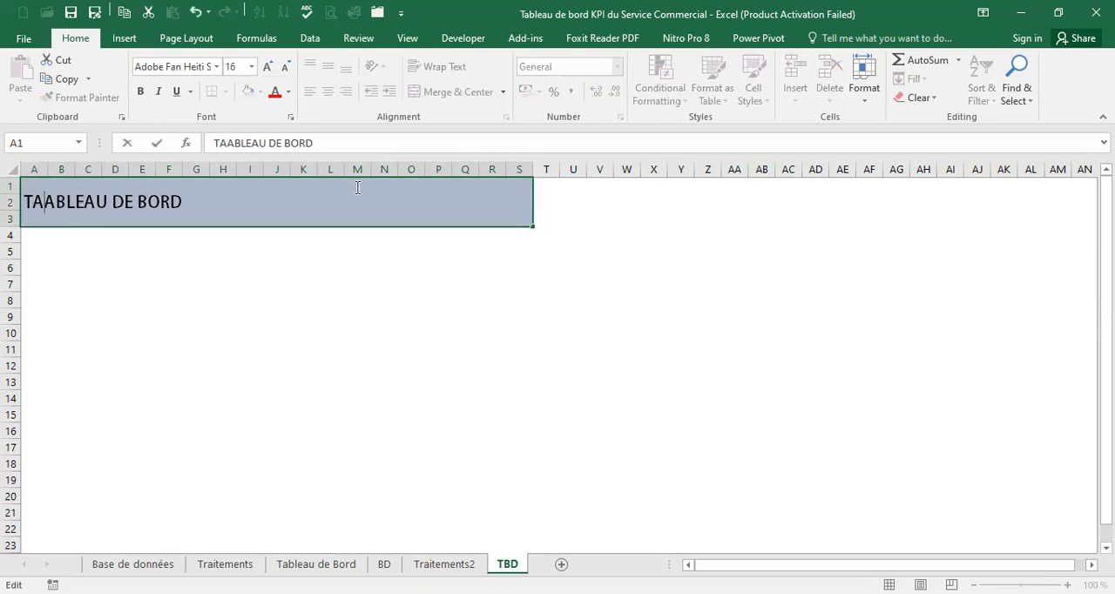
pyautogui.press('BackSpace')
pyautogui.write('ableau de ')
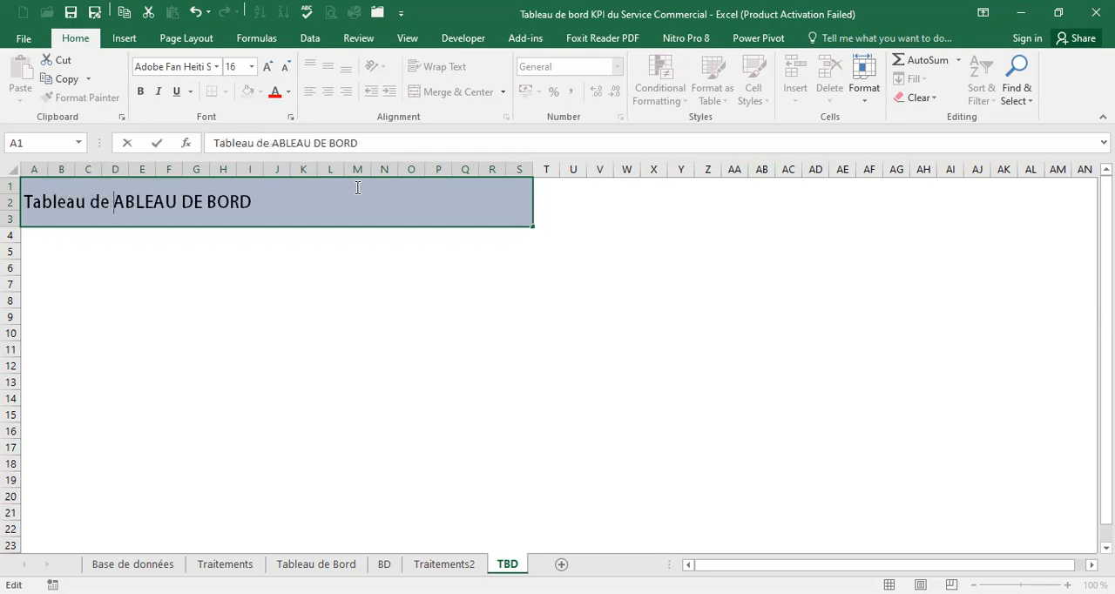
pyautogui.write('bord')
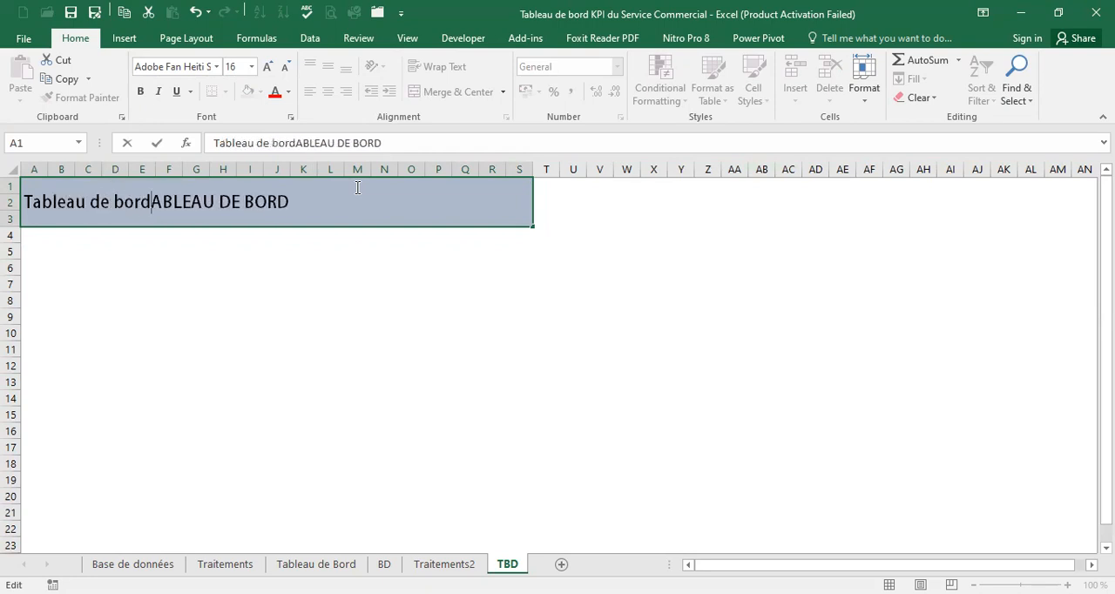
pyautogui.press('Delete')
pyautogui.press('Delete')
pyautogui.press('Delete')
pyautogui.press('Delete')
pyautogui.press('Delete')
pyautogui.press('Delete')
pyautogui.press('Delete')
pyautogui.press('Delete')
pyautogui.press('Delete')
pyautogui.press('Delete')
pyautogui.press('Delete')
pyautogui.press('Delete')
pyautogui.press('Delete')
pyautogui.press('Delete')
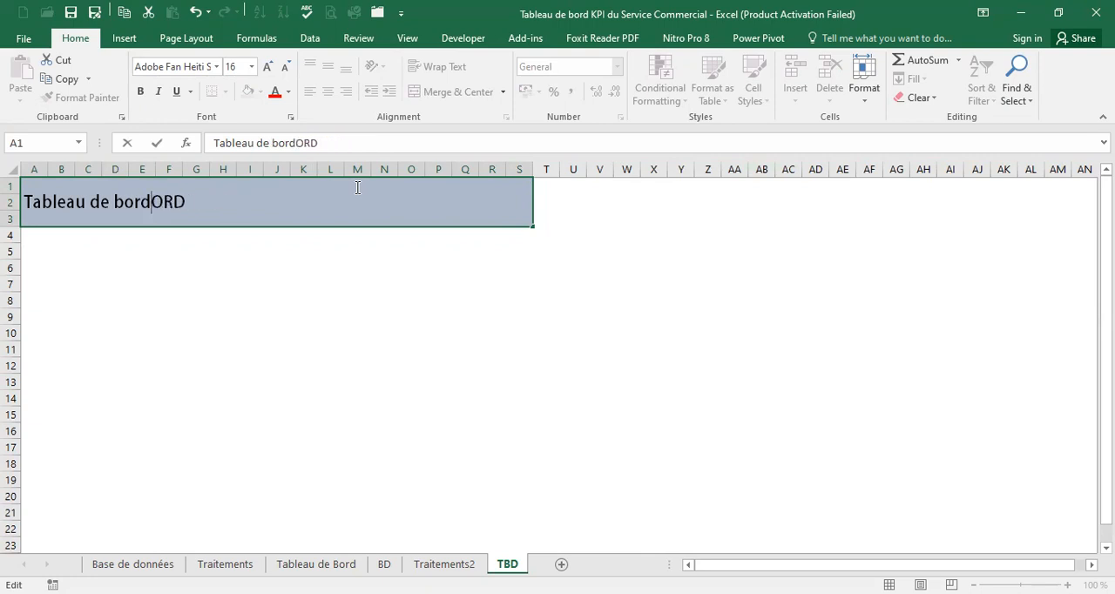
pyautogui.click(213, 237)
pyautogui.click(213, 211)
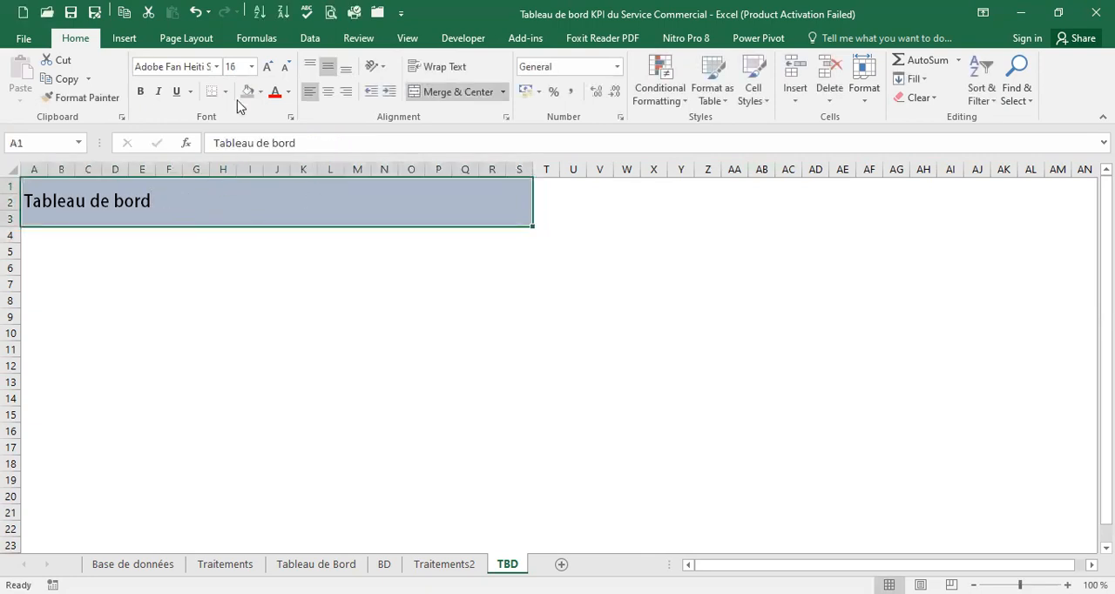
# Increase the font size of the Tableau de bord title to 36
pyautogui.click(268, 67)
pyautogui.click(267, 67)
pyautogui.click(268, 67)
pyautogui.click(267, 67)
pyautogui.click(267, 67)
pyautogui.click(268, 67)
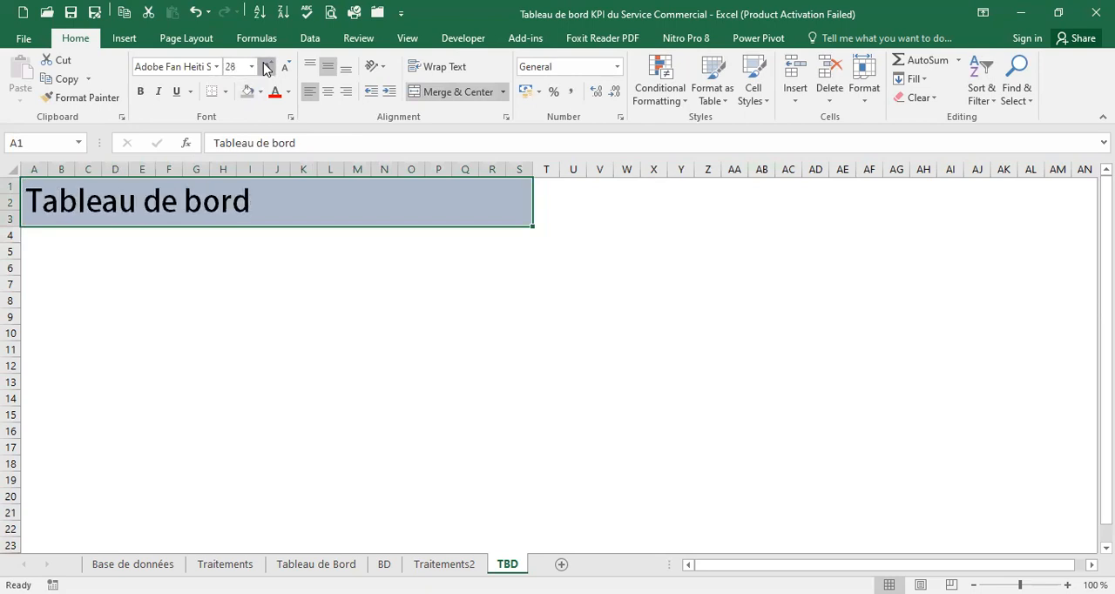
pyautogui.click(267, 67)
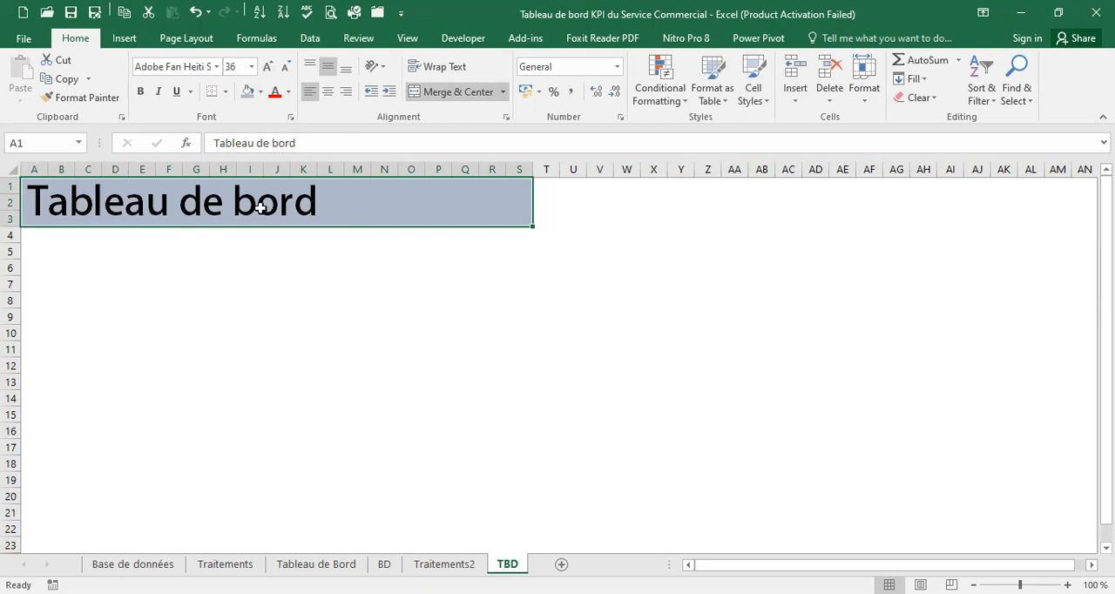
# Increase the indent of the banner title by six levels
pyautogui.click(388, 92)
pyautogui.click(388, 92)
pyautogui.click(389, 92)
pyautogui.click(389, 93)
pyautogui.click(389, 92)
pyautogui.click(388, 93)
pyautogui.click(389, 93)
pyautogui.click(294, 268)
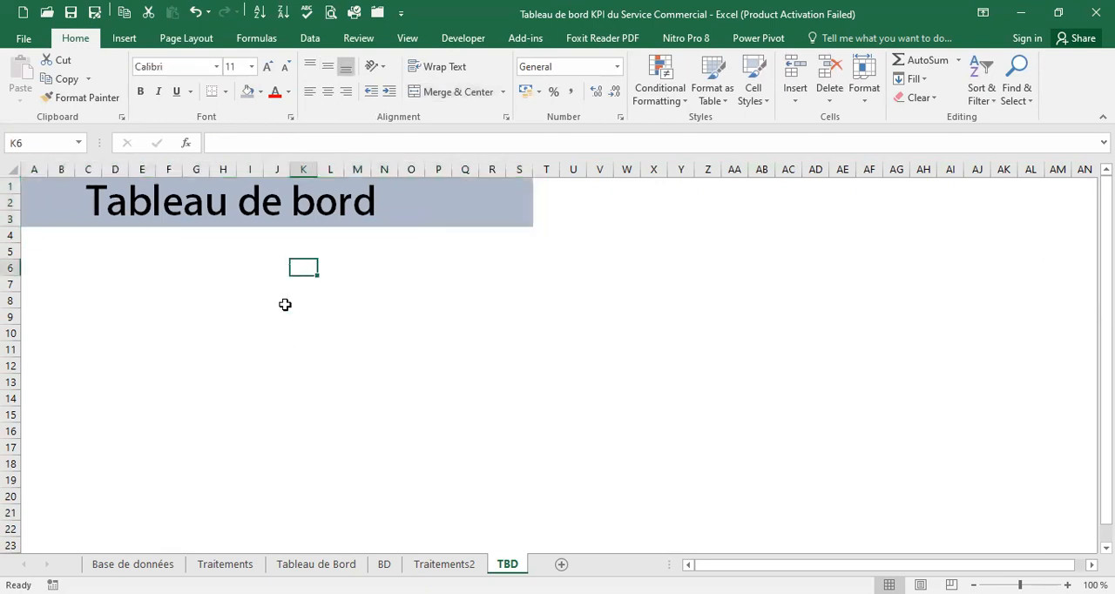
# Copy the gauge icon from the Tableau de Bord sheet's banner and place it over columns Q and R of the TBD banner
pyautogui.click(298, 565)
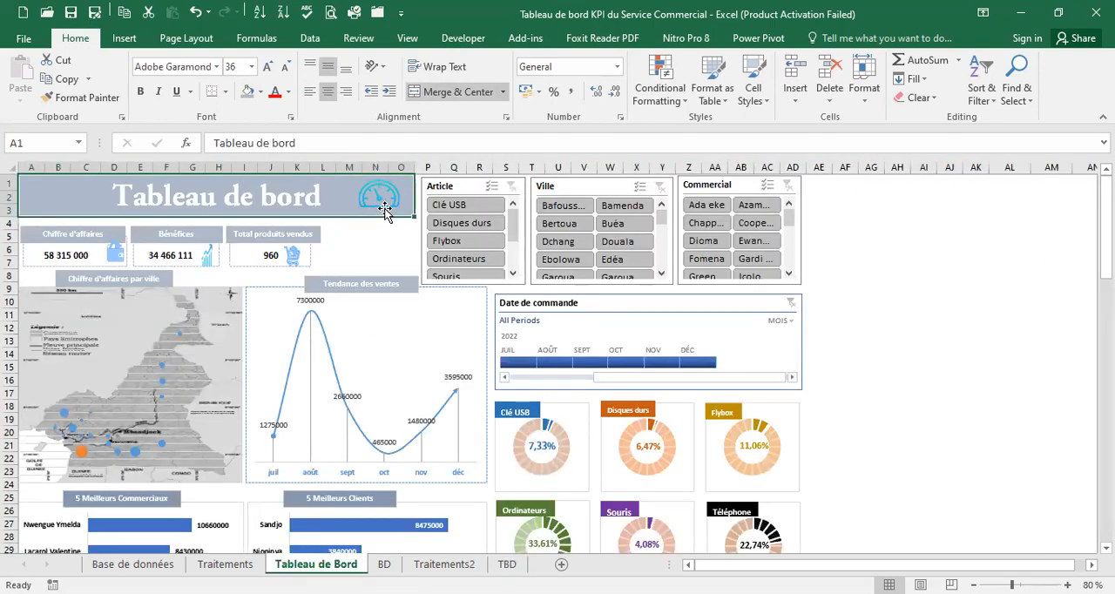
pyautogui.click(375, 195)
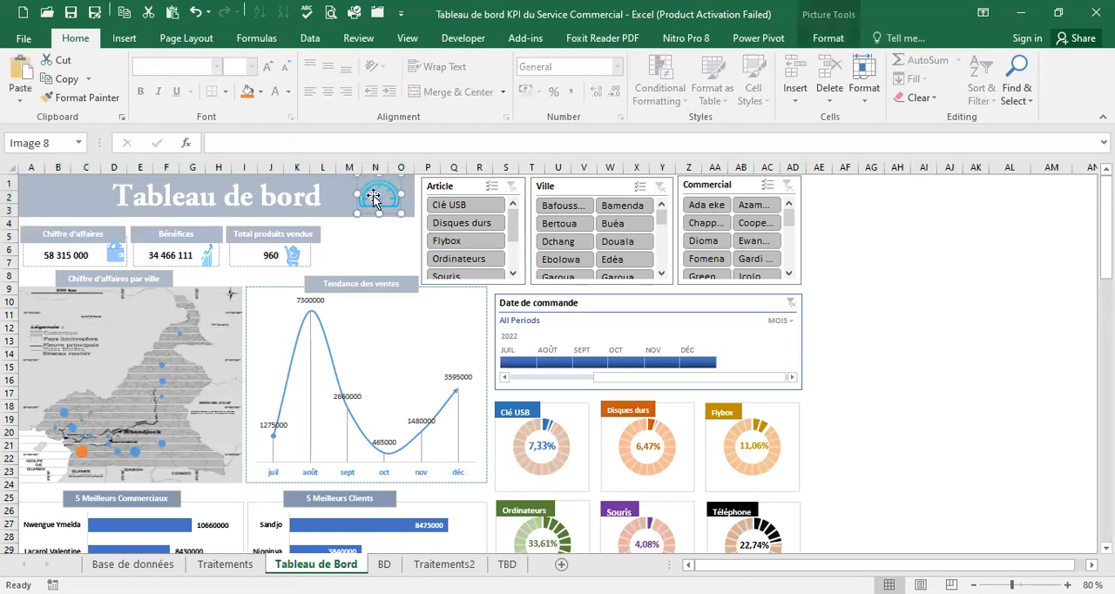
pyautogui.click(507, 565)
pyautogui.click(418, 207)
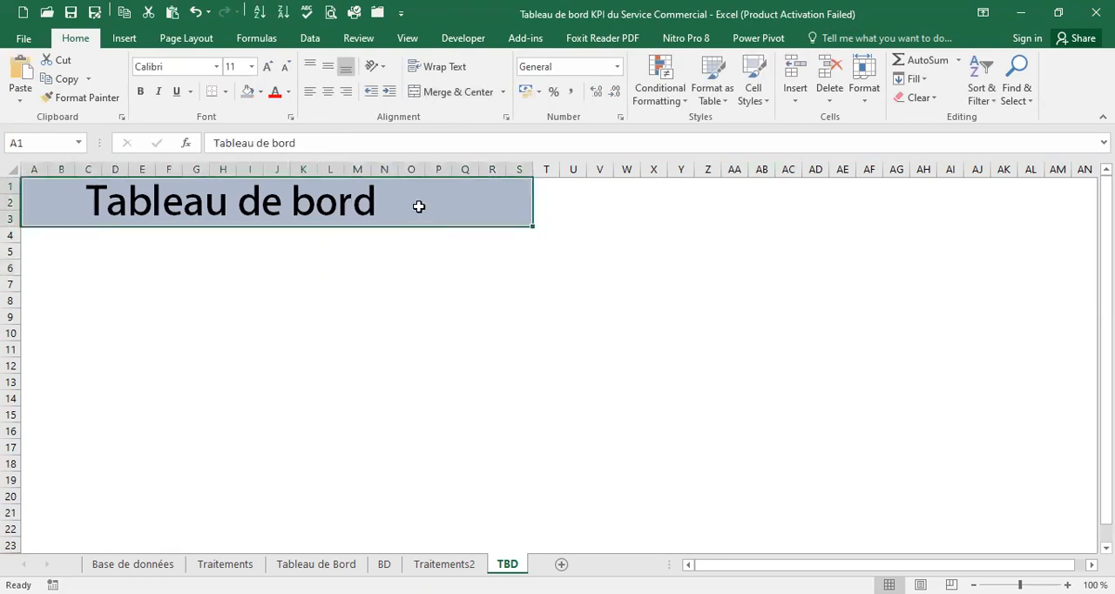
pyautogui.hotkey('ctrl', 'v')
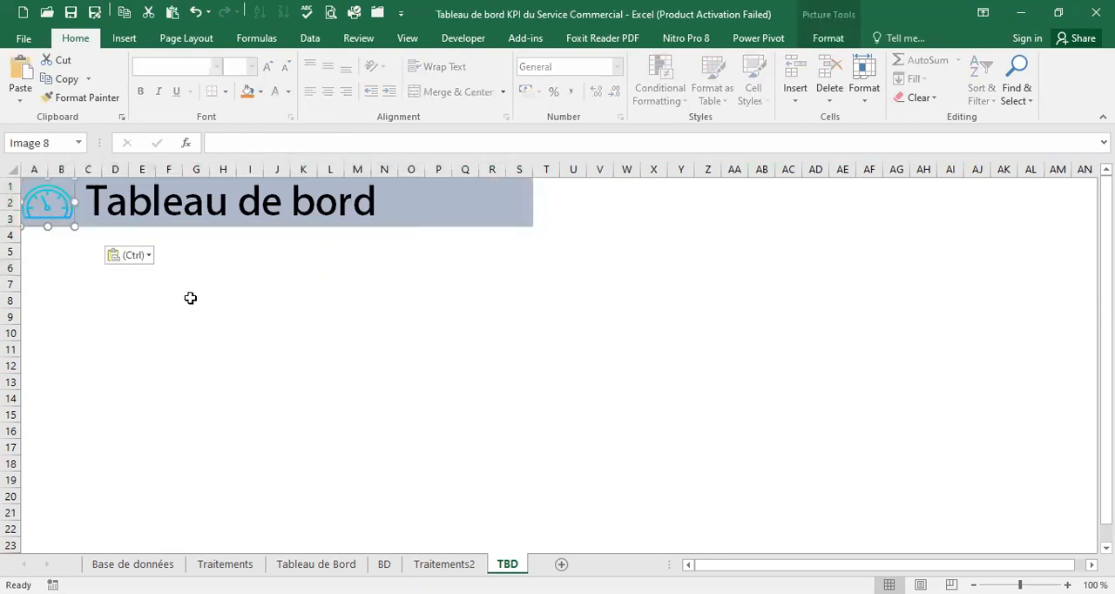
pyautogui.moveTo(52, 197); pyautogui.dragTo(481, 203)
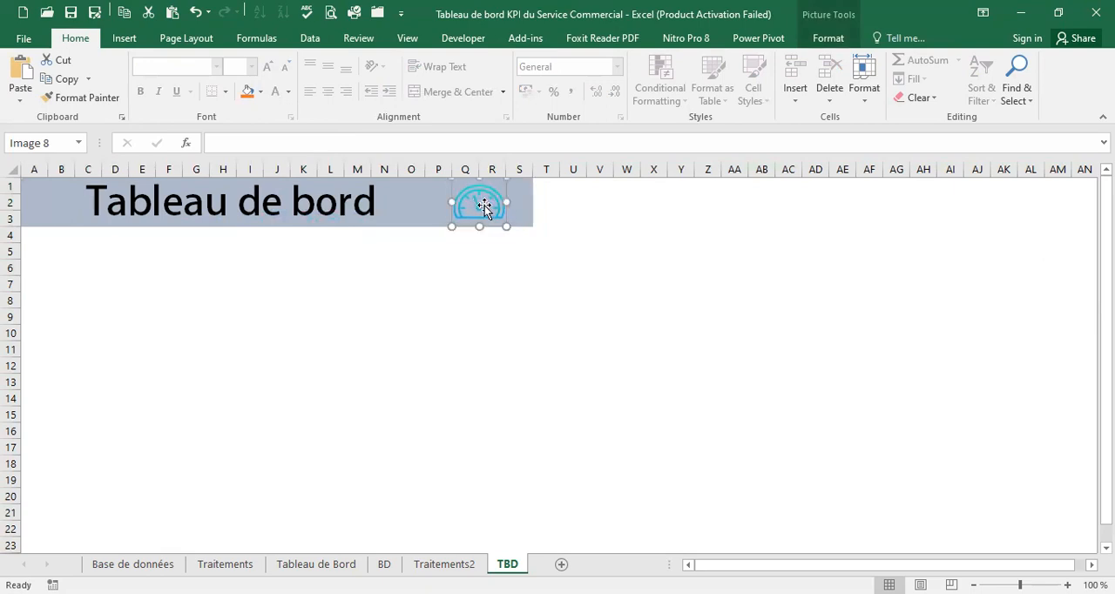
pyautogui.click(272, 269)
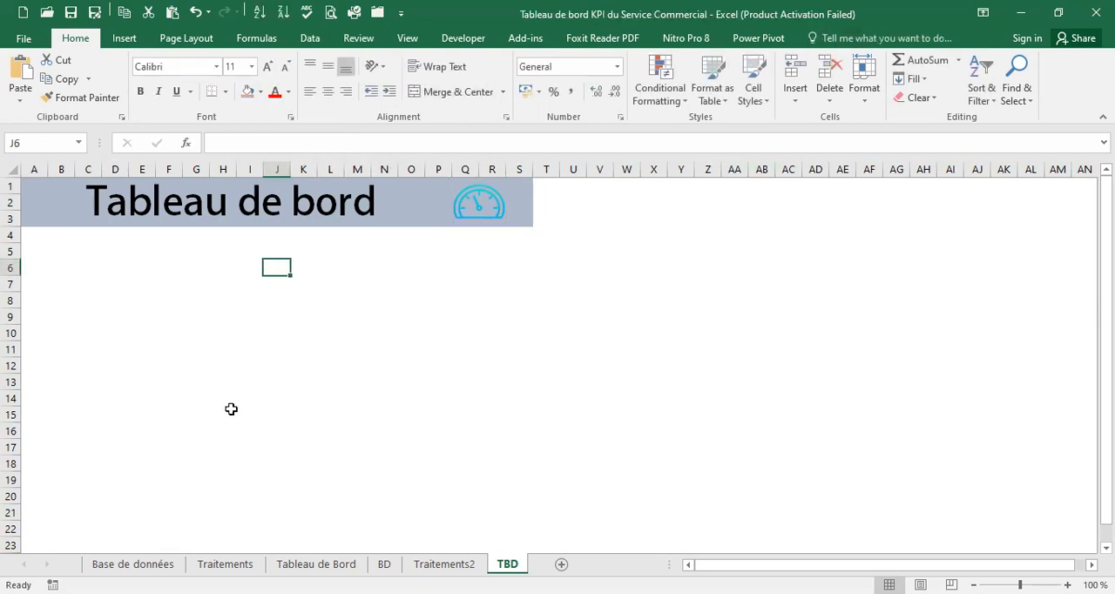
pyautogui.click(128, 200)
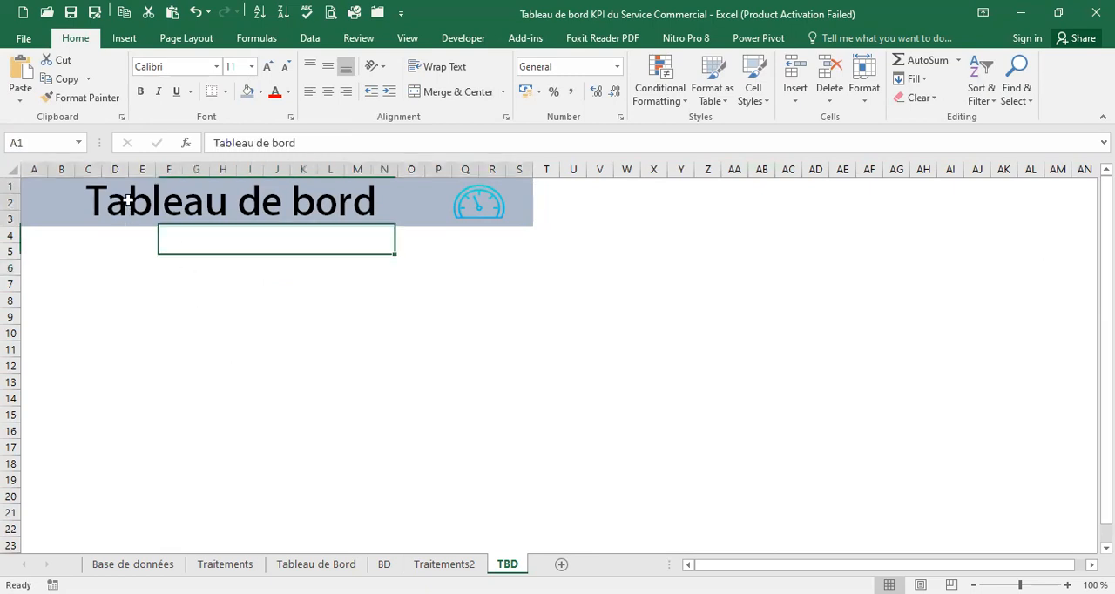
pyautogui.click(144, 280)
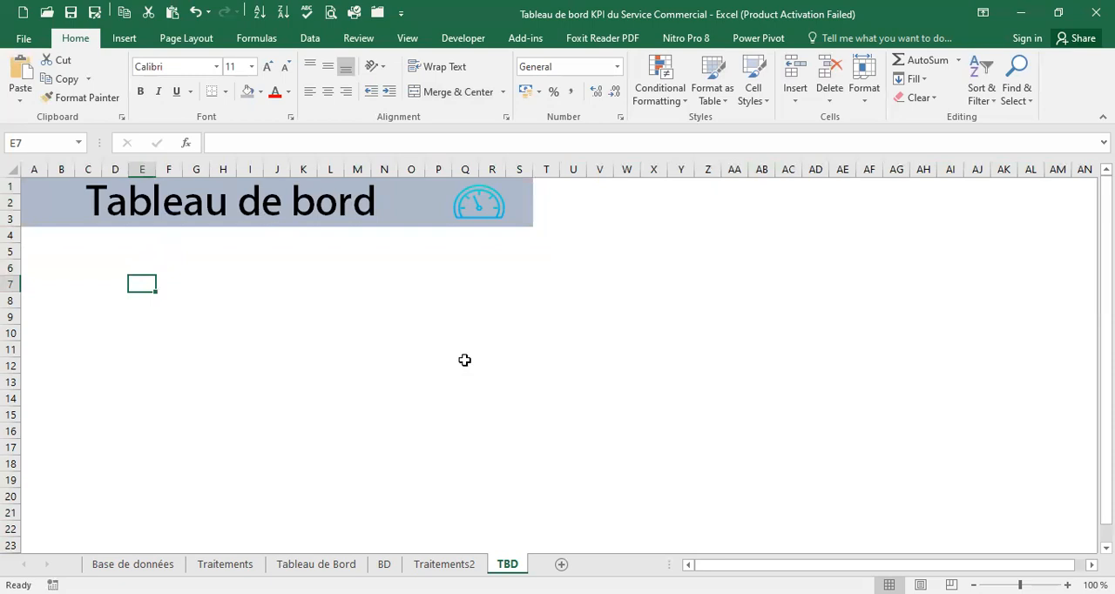
pyautogui.click(316, 564)
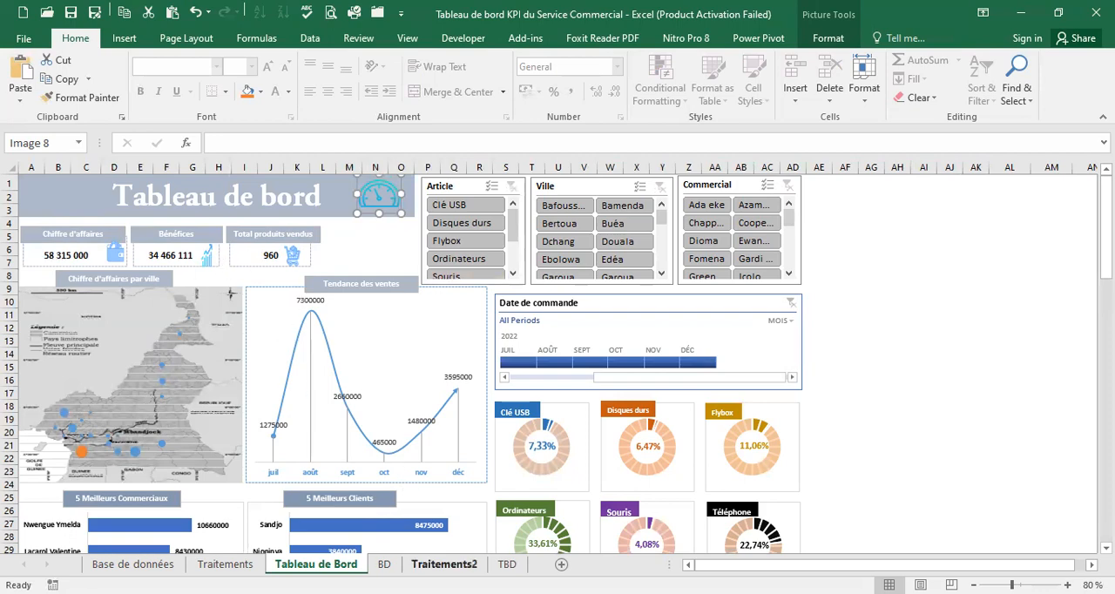
pyautogui.click(384, 564)
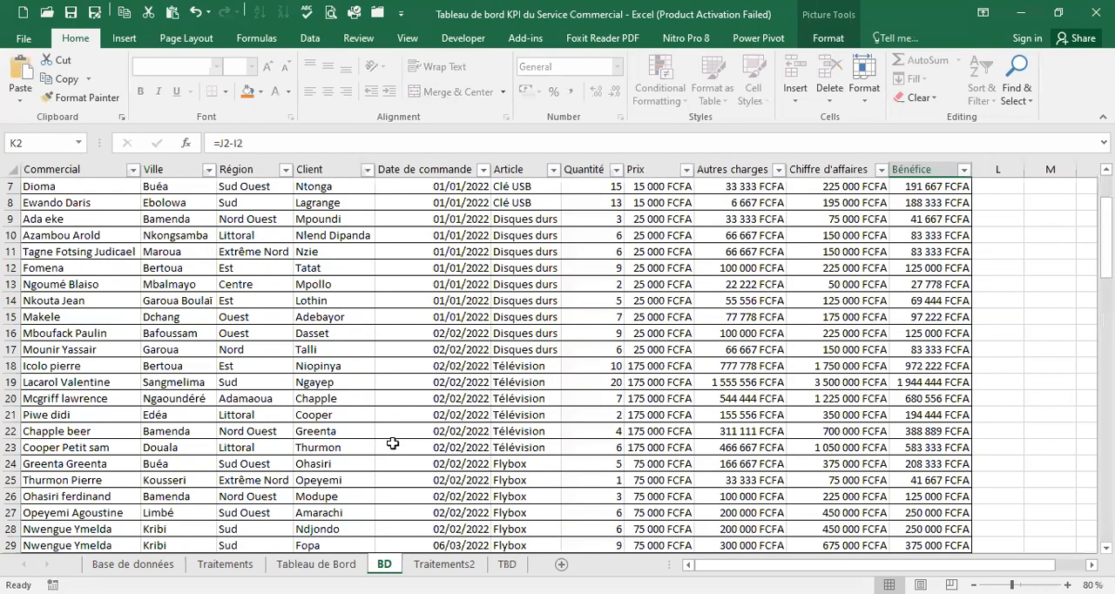
pyautogui.click(444, 565)
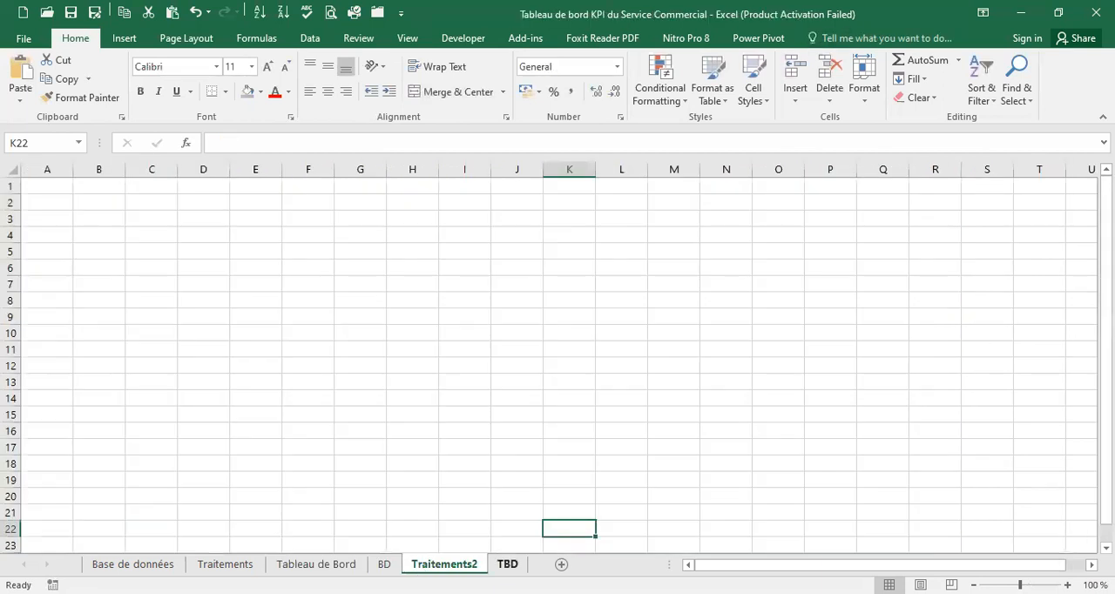
pyautogui.click(508, 565)
# Draw a rectangle about 5.5 cm wide and 2.1 cm high below the TBD banner, over cells A5 to G9
pyautogui.click(54, 264)
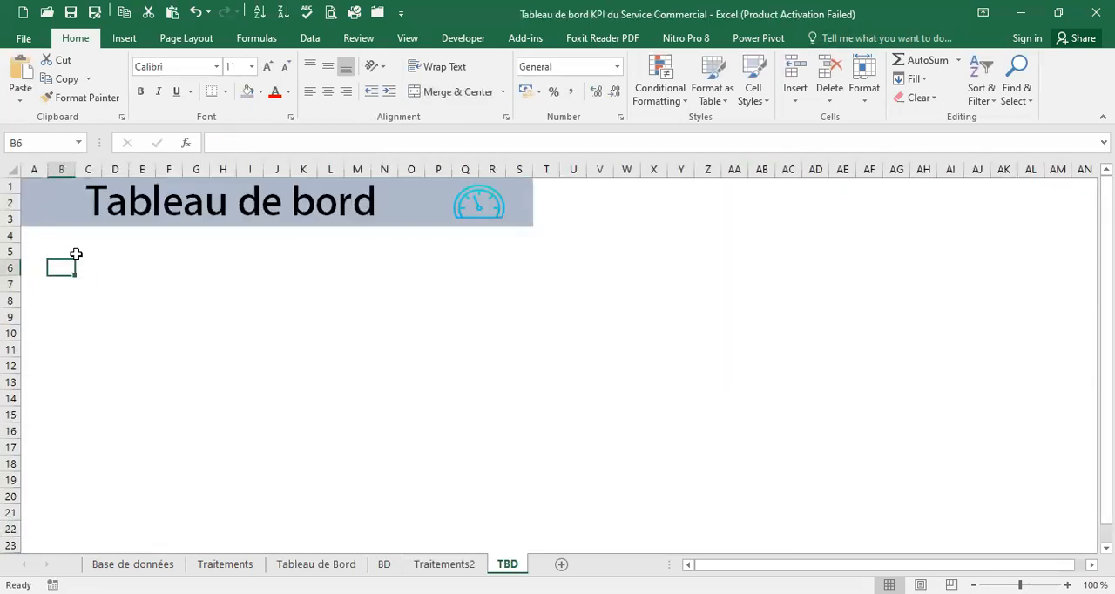
pyautogui.click(124, 39)
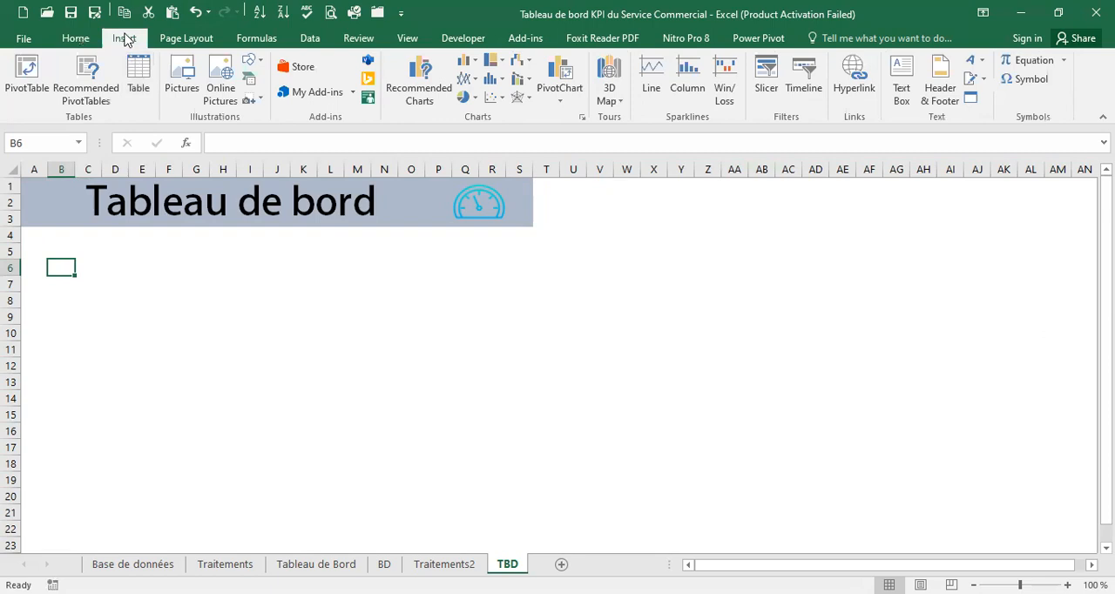
pyautogui.click(252, 60)
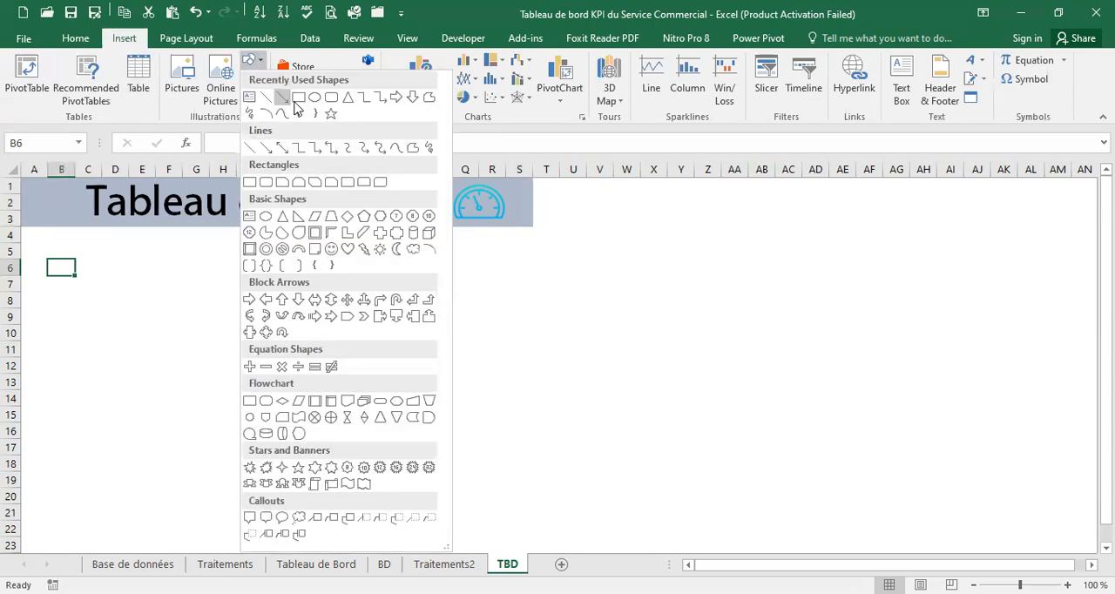
pyautogui.click(298, 97)
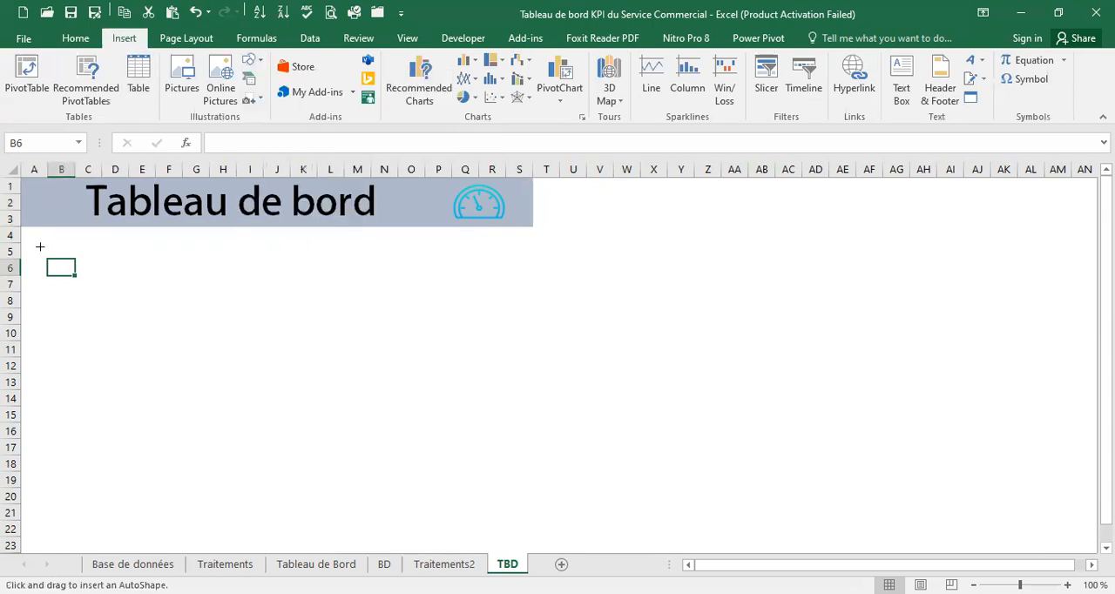
pyautogui.moveTo(38, 250)
pyautogui.mouseDown()
pyautogui.moveTo(50, 324)
pyautogui.moveTo(206, 316)
pyautogui.mouseUp()
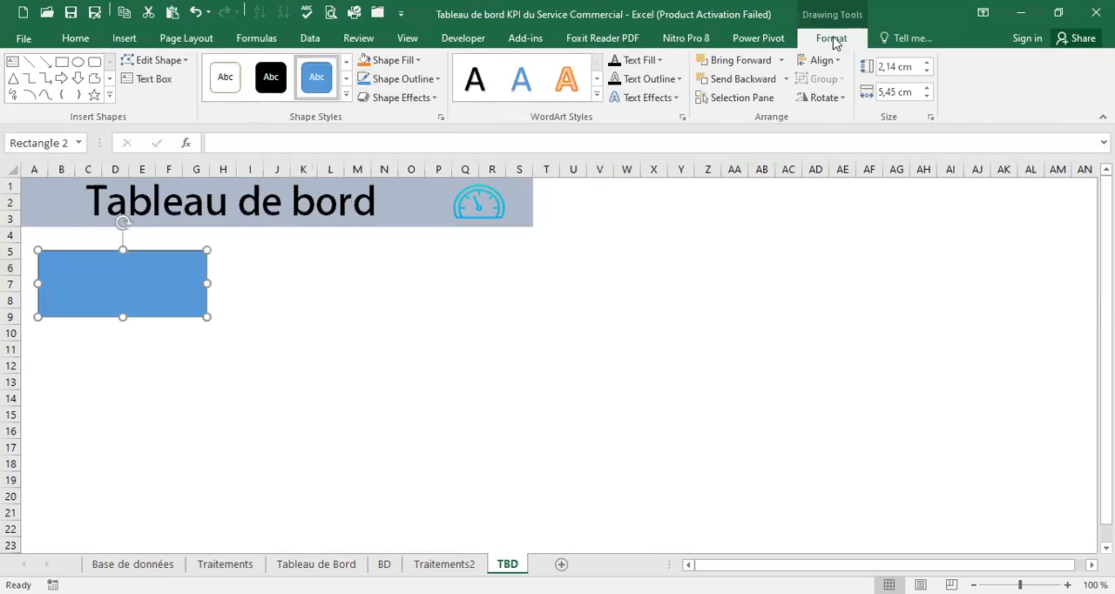
# Remove the rectangle's fill and move it slightly up and right, over cells B4 to H8
pyautogui.click(423, 63)
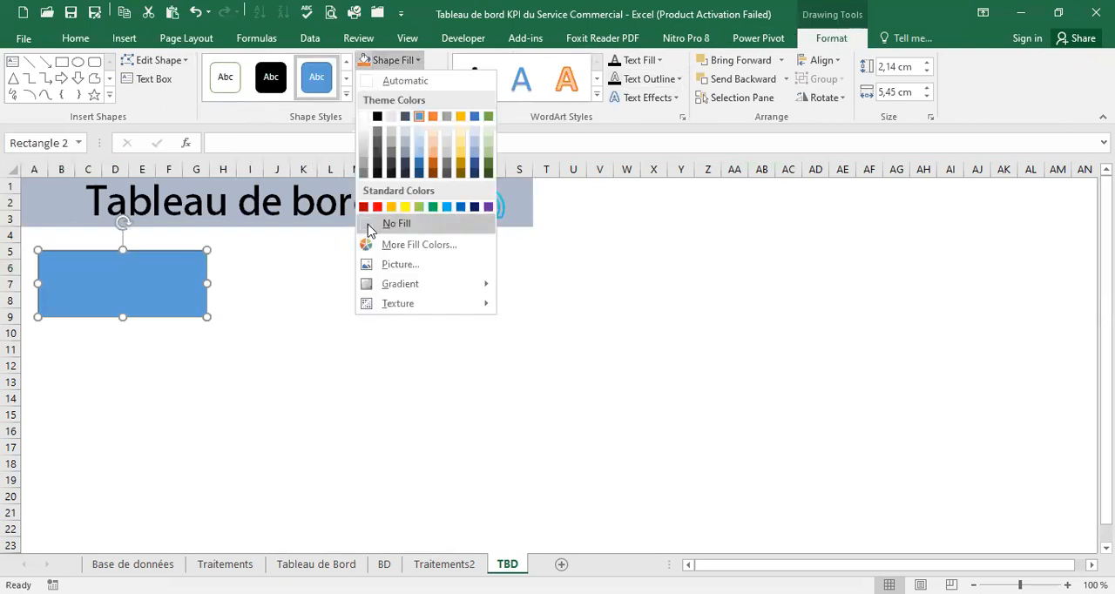
pyautogui.click(383, 225)
pyautogui.moveTo(159, 256); pyautogui.dragTo(171, 244)
pyautogui.click(122, 267)
pyautogui.click(82, 254)
pyautogui.click(78, 284)
pyautogui.click(117, 272)
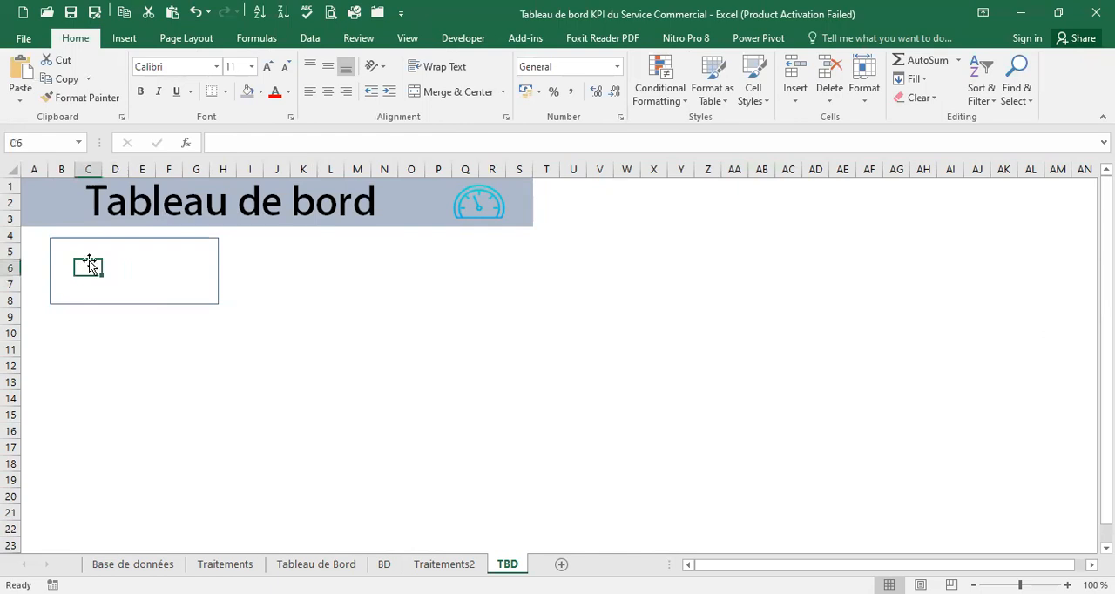
# Move the empty rectangle to cells A5 to G9 and add a text box below it reading "Chiffre d'affaires"
pyautogui.click(126, 239)
pyautogui.moveTo(126, 239); pyautogui.dragTo(122, 253)
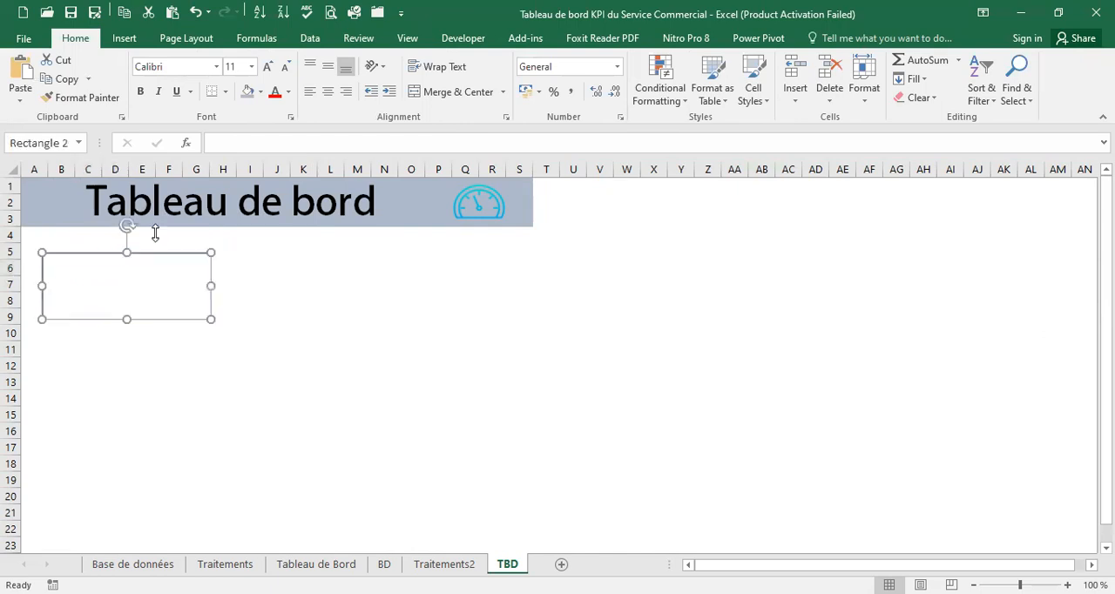
pyautogui.click(123, 41)
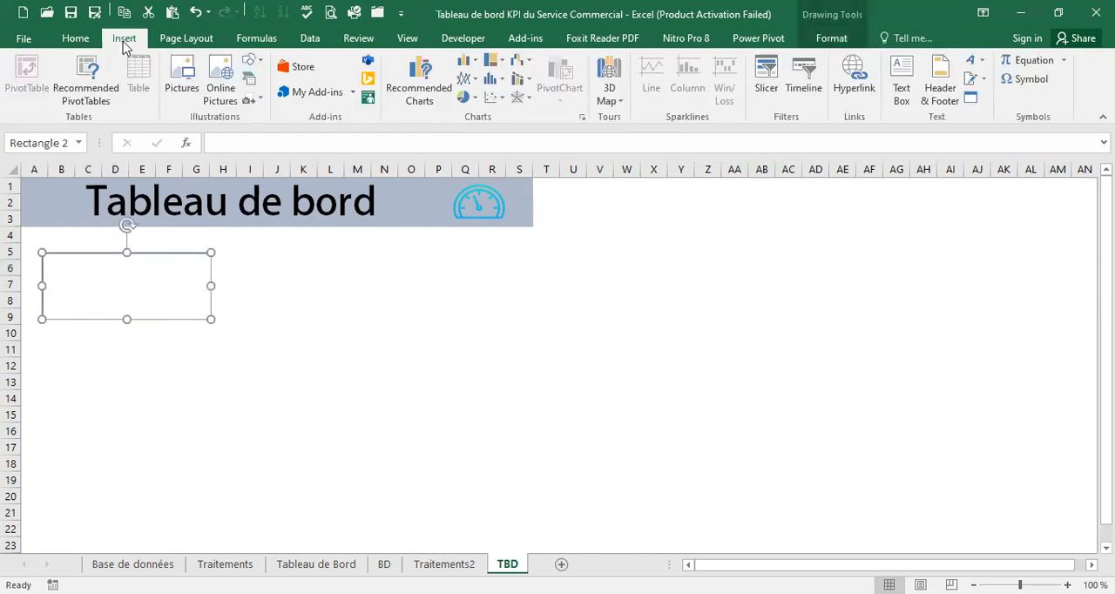
pyautogui.click(903, 80)
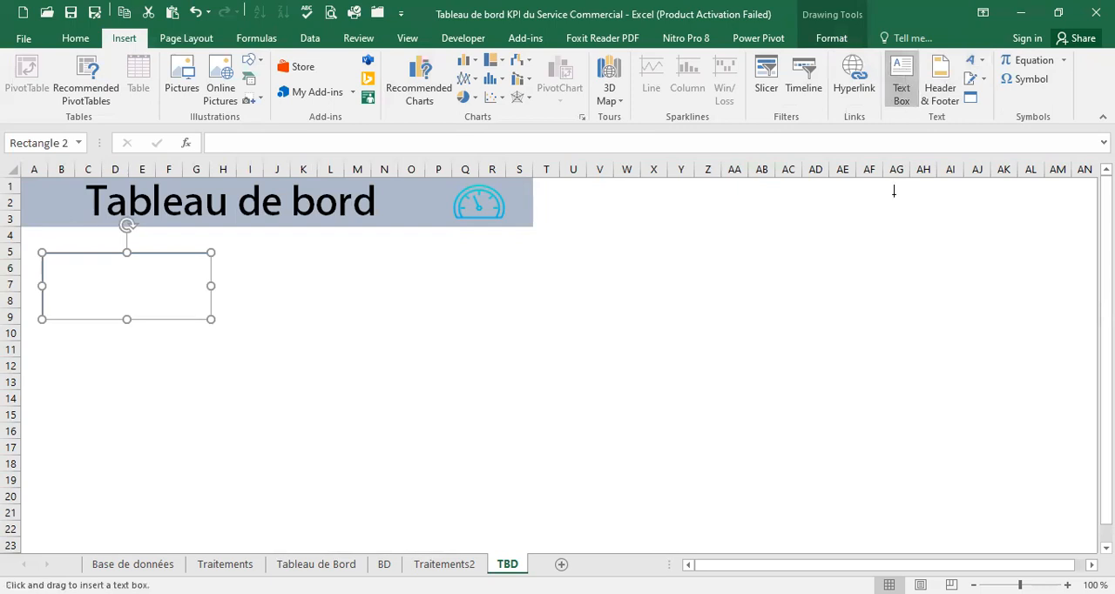
pyautogui.moveTo(175, 342); pyautogui.dragTo(362, 379)
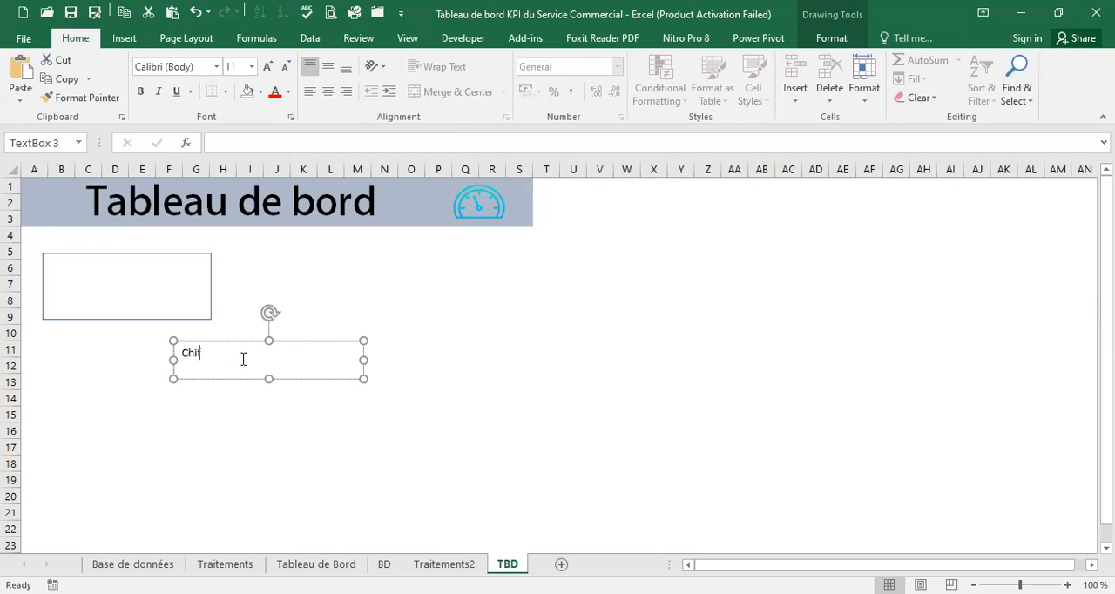
pyautogui.write("Chiffre d'affaires")
# Using the Tableau de Bord sheet's card as reference, shrink the text box to about 3.15 by 0.87 cm and place it over the rectangle's upper-left edge
pyautogui.click(315, 563)
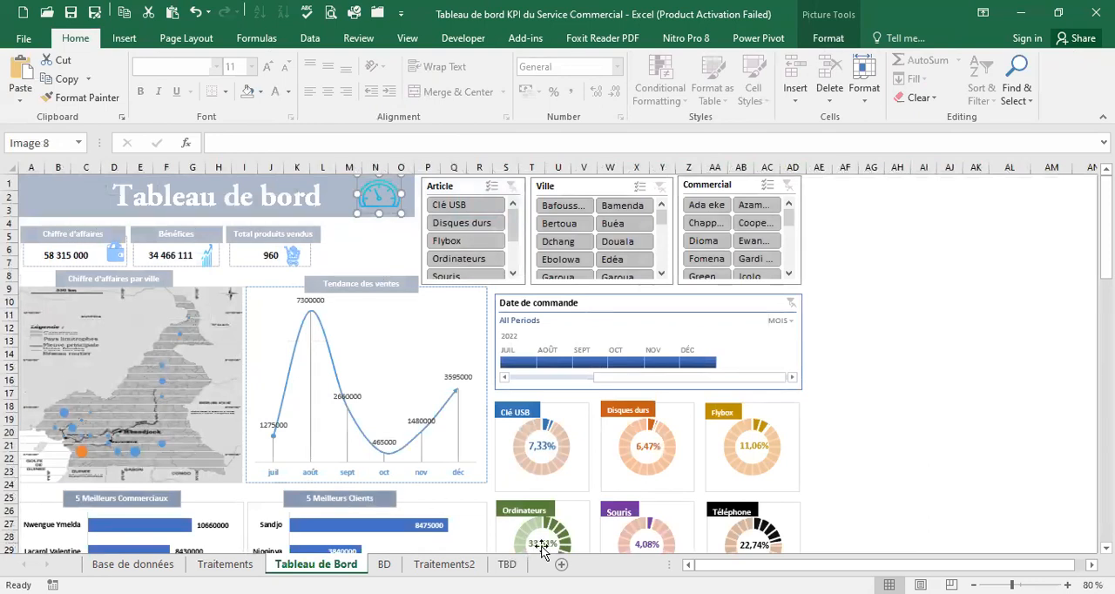
pyautogui.click(507, 565)
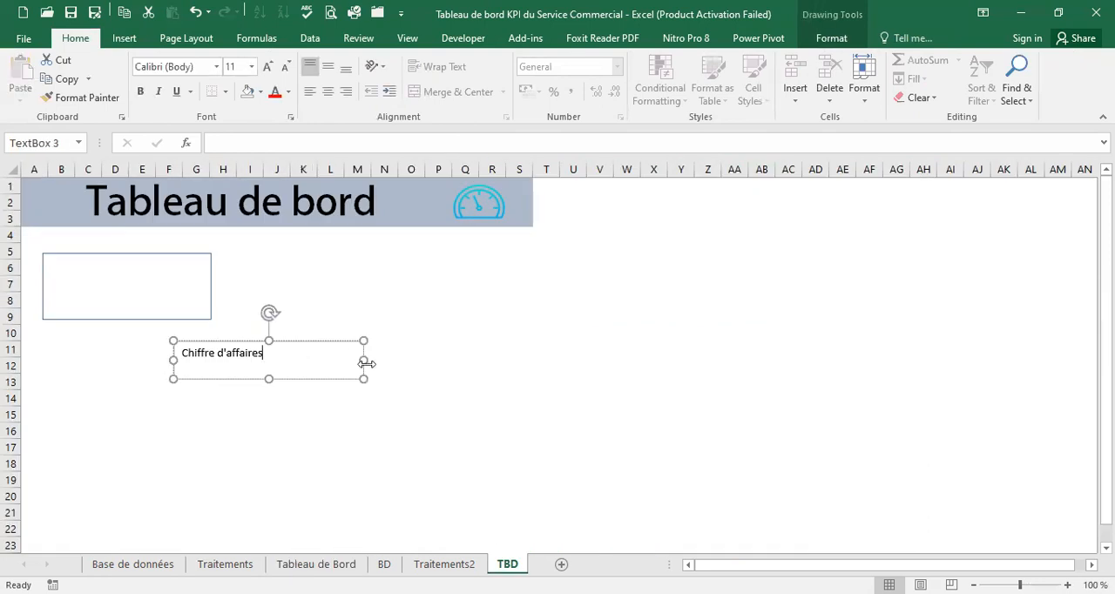
pyautogui.moveTo(364, 360); pyautogui.dragTo(268, 352)
pyautogui.moveTo(224, 379); pyautogui.dragTo(90, 234)
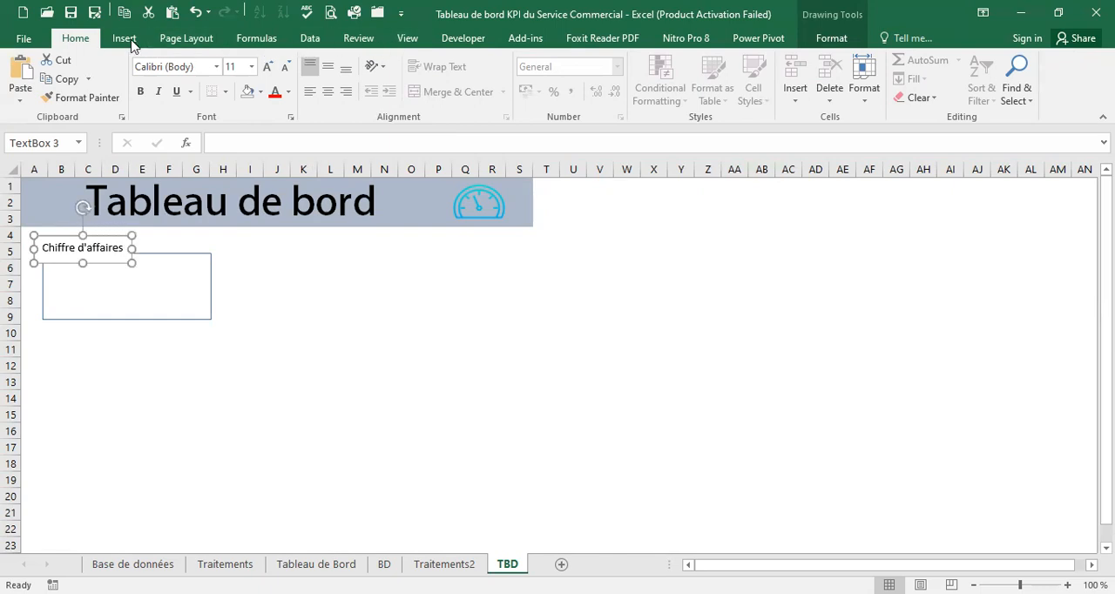
# Remove the fill of the Chiffre d'affaires text box
pyautogui.click(839, 40)
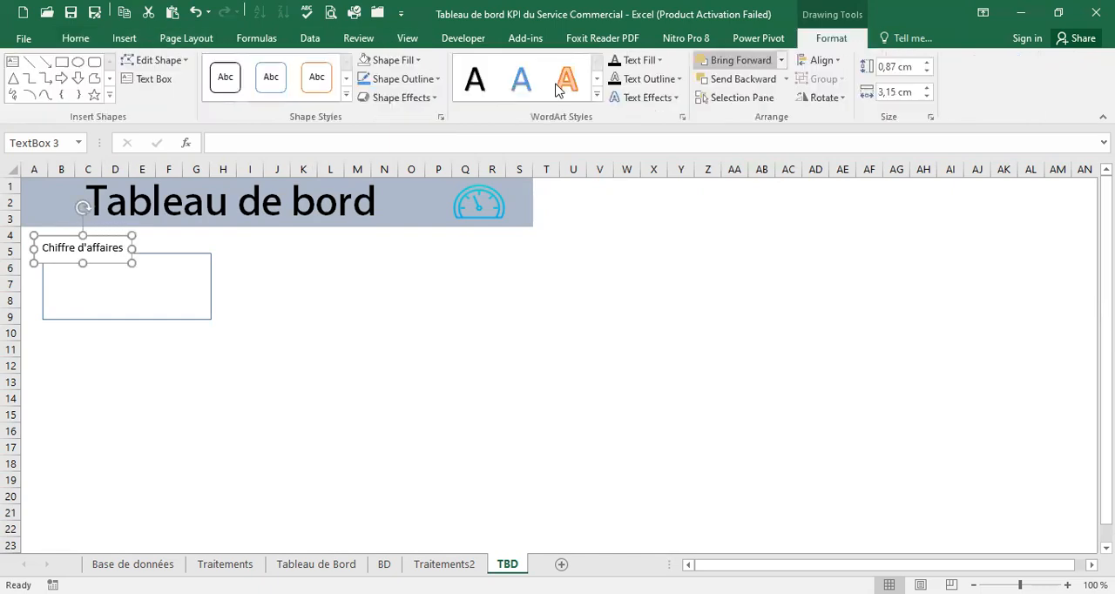
pyautogui.click(416, 61)
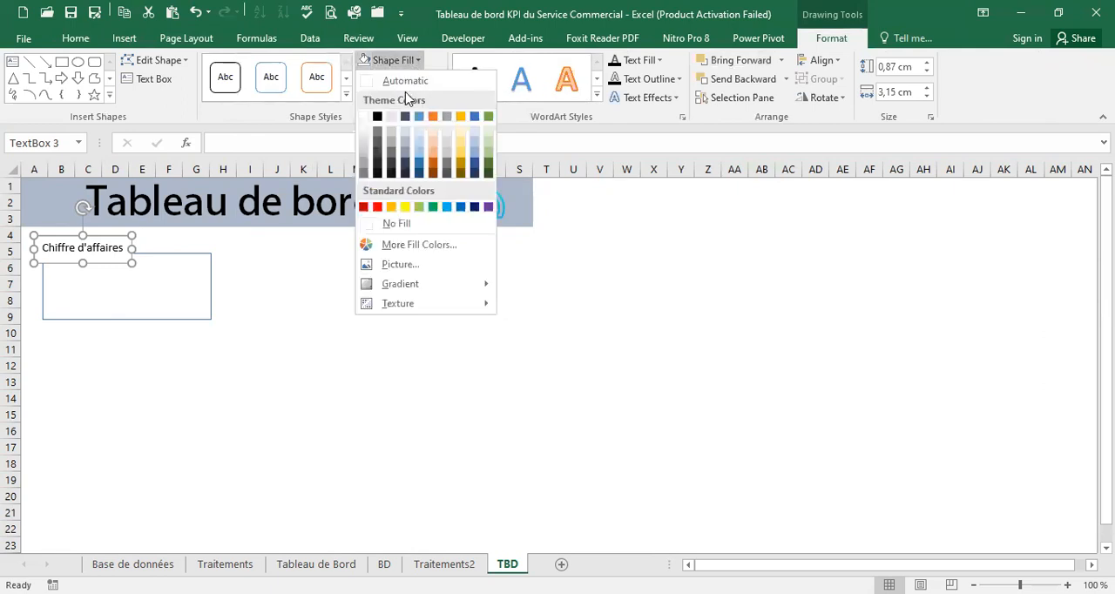
pyautogui.click(368, 229)
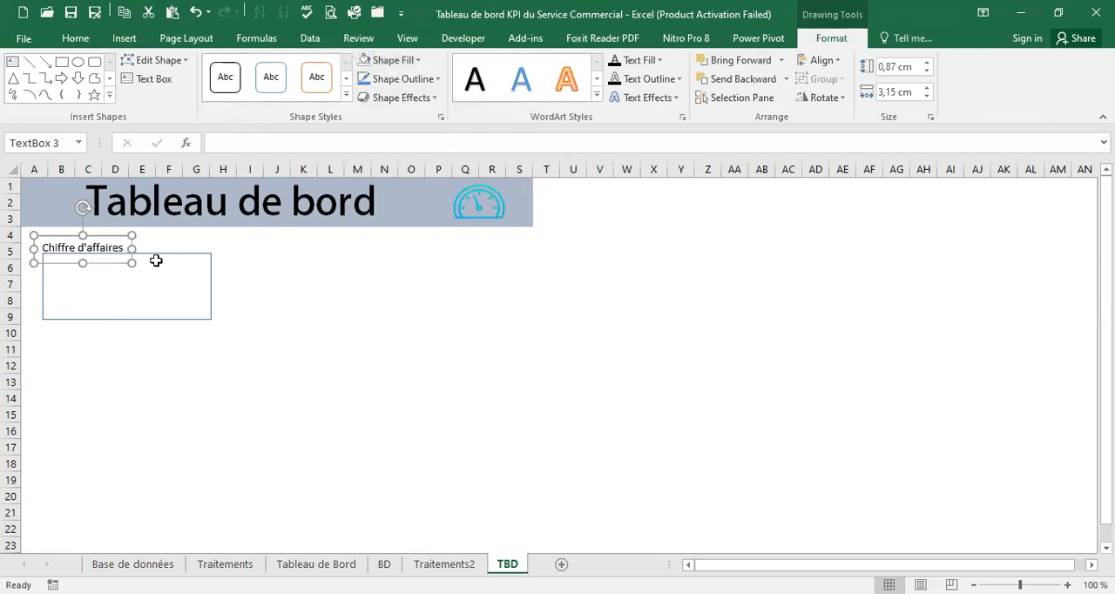
# Narrow the rectangle under the Chiffre d'affaires label so that it ends in column F
pyautogui.click(210, 283)
pyautogui.moveTo(210, 284); pyautogui.dragTo(161, 285)
# Make the Chiffre d'affaires label bold and widen its text box to column F so the text fits on one line
pyautogui.click(123, 239)
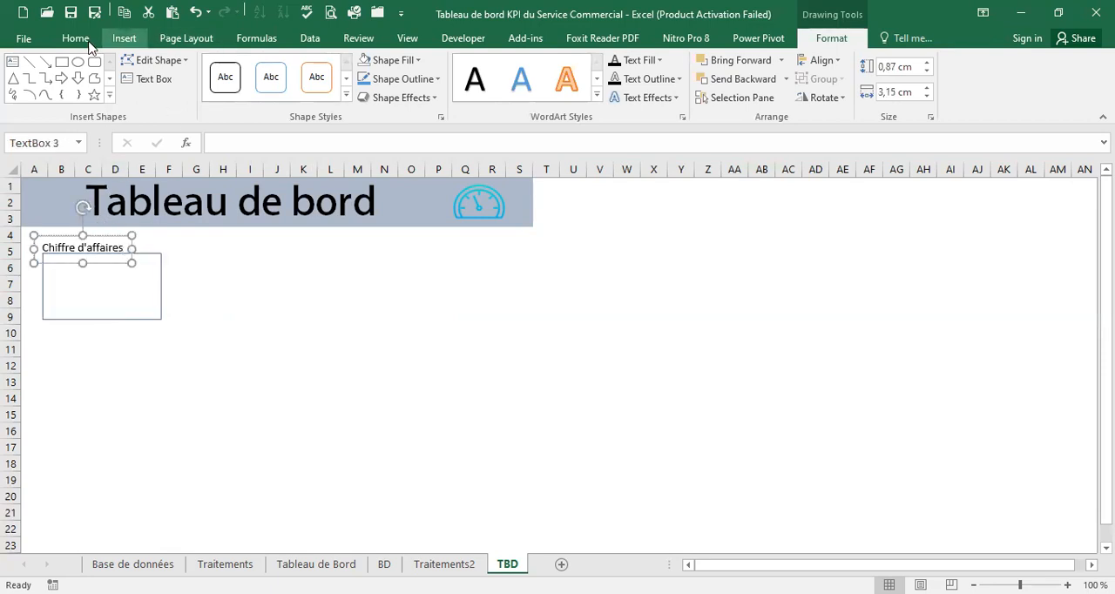
pyautogui.click(76, 39)
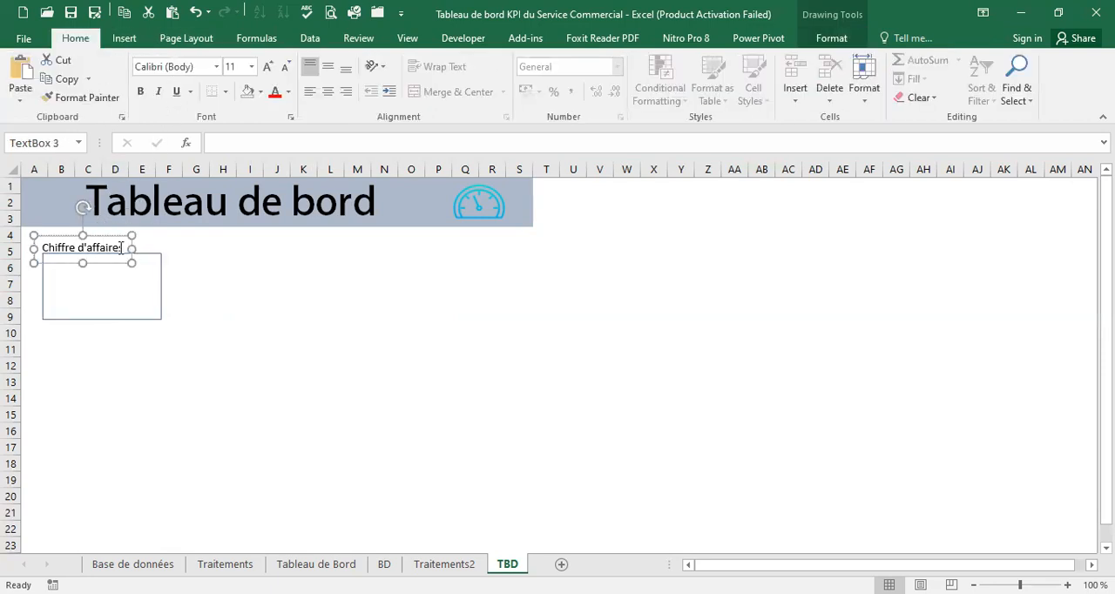
pyautogui.moveTo(121, 248); pyautogui.dragTo(42, 248)
pyautogui.click(141, 92)
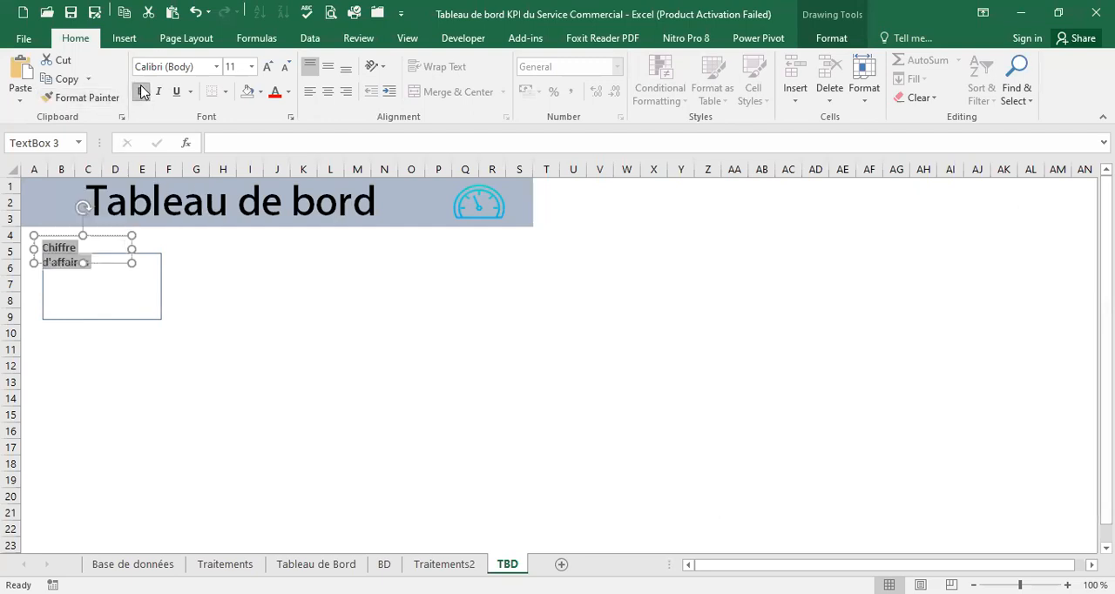
pyautogui.moveTo(131, 248); pyautogui.dragTo(172, 248)
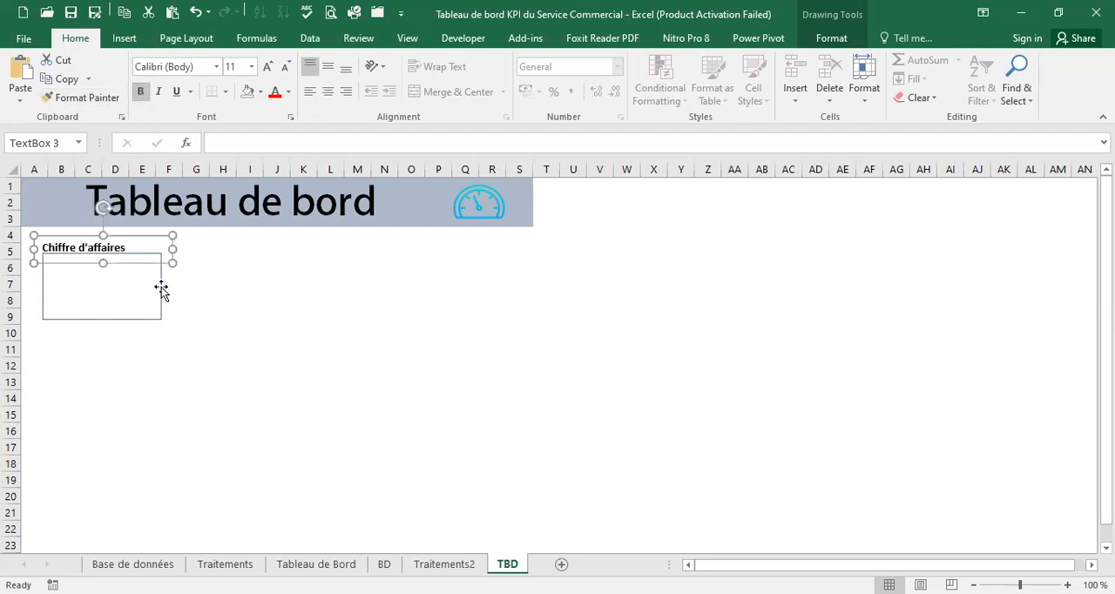
# Shorten the card rectangle so that its lower edge lies in row 8
pyautogui.click(160, 286)
pyautogui.moveTo(99, 319); pyautogui.dragTo(101, 305)
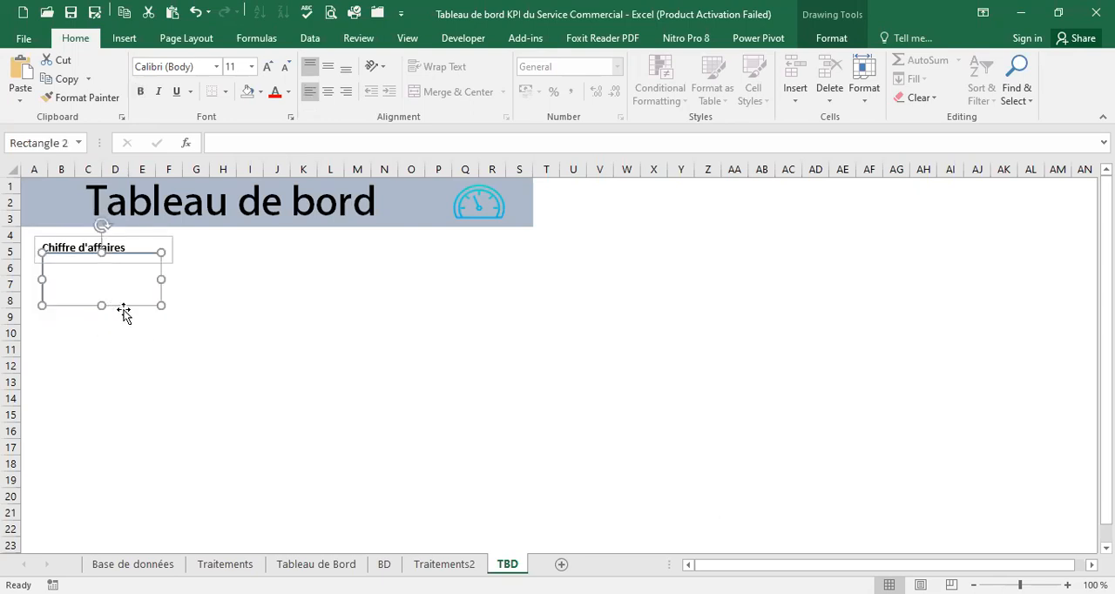
pyautogui.click(195, 269)
# Check the card style on the Tableau de Bord sheet and fill TBD's Chiffre d'affaires text box with Blue-Gray, Text 2, Lighter 60%
pyautogui.click(170, 238)
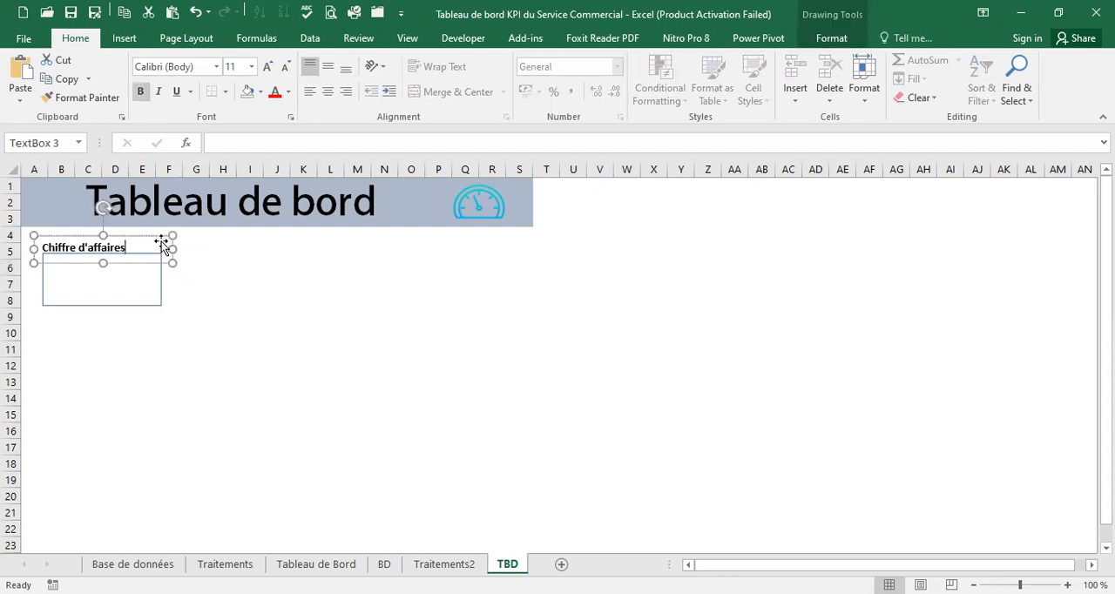
pyautogui.click(154, 235)
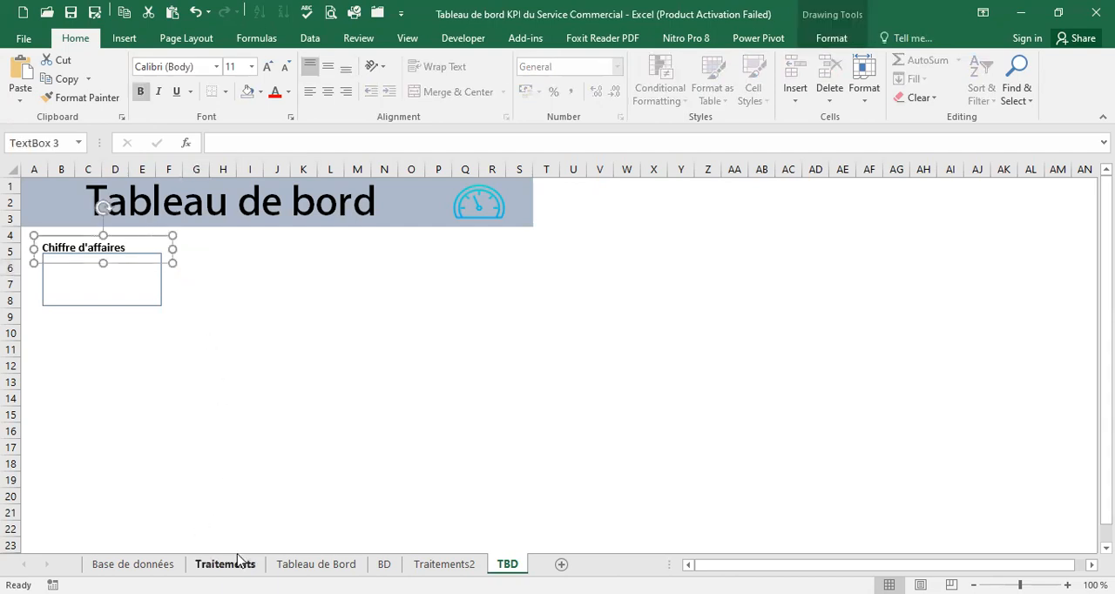
pyautogui.click(316, 564)
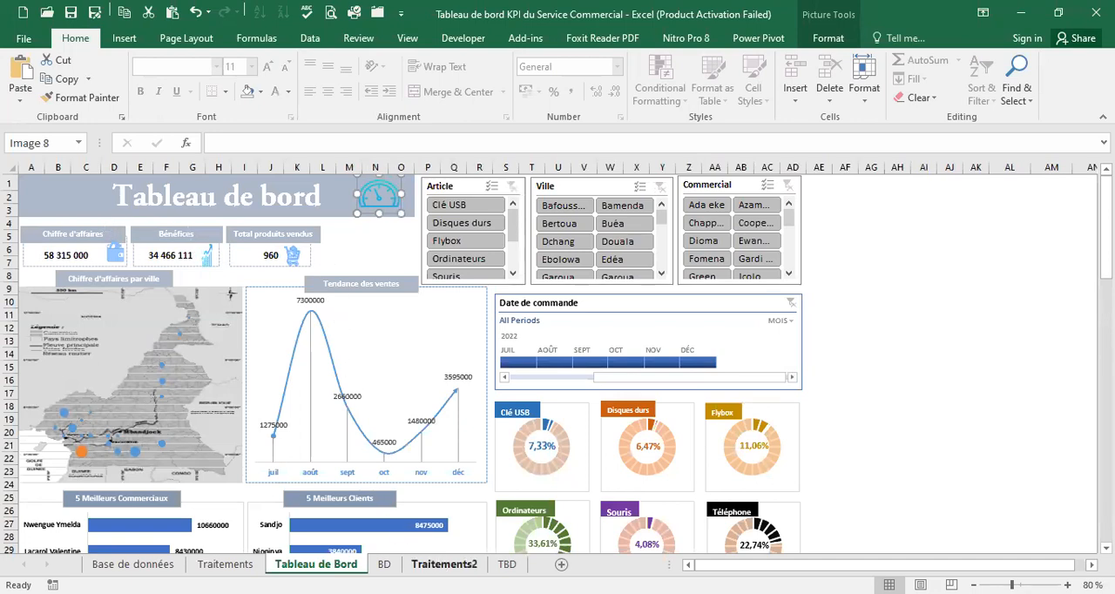
pyautogui.click(506, 564)
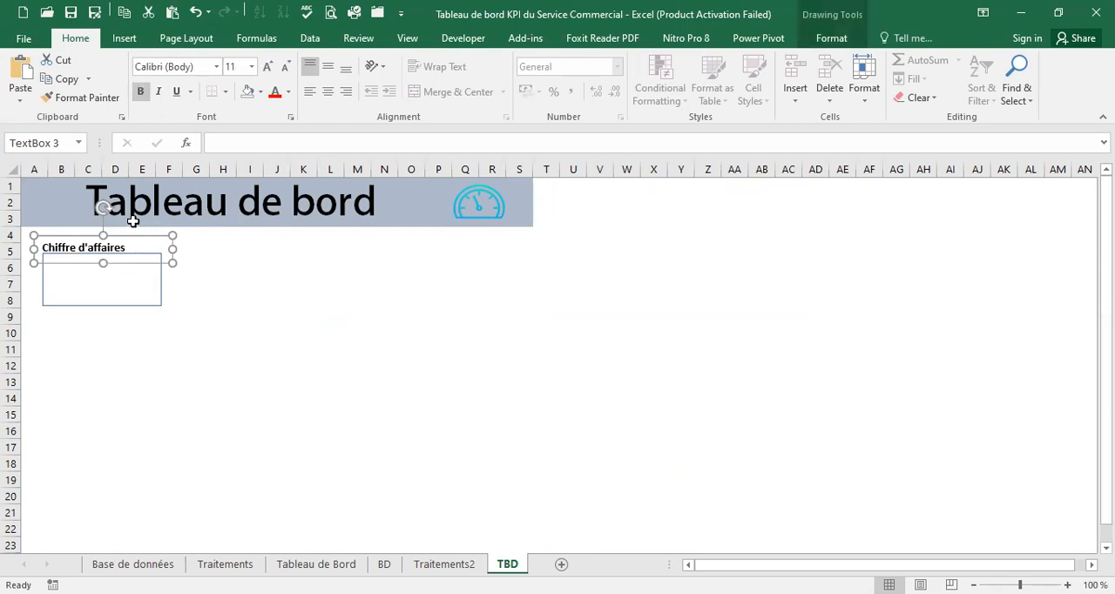
pyautogui.click(53, 201)
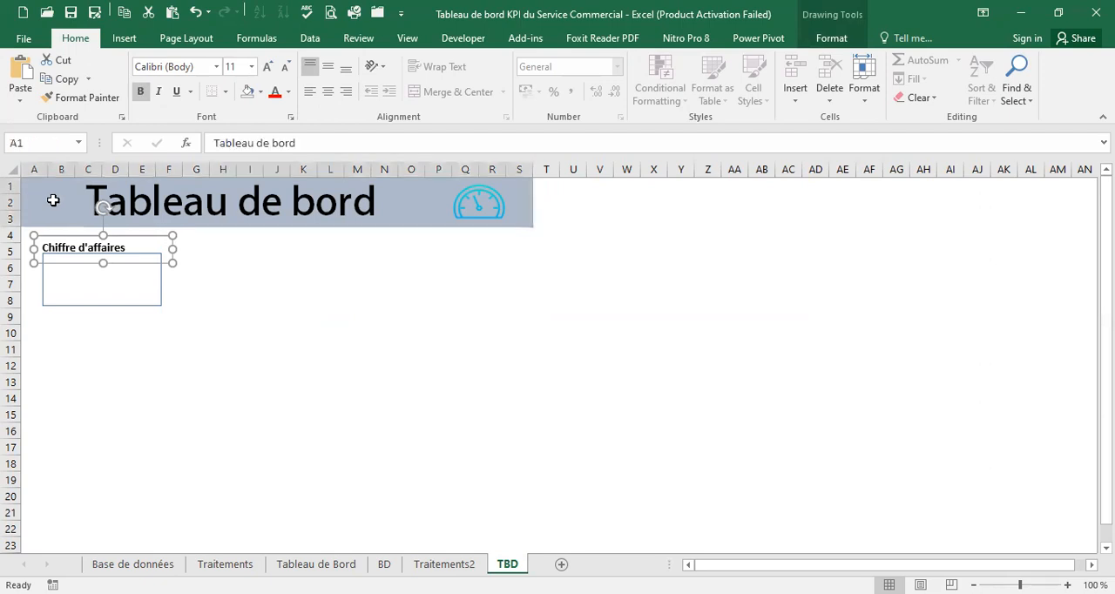
pyautogui.click(167, 238)
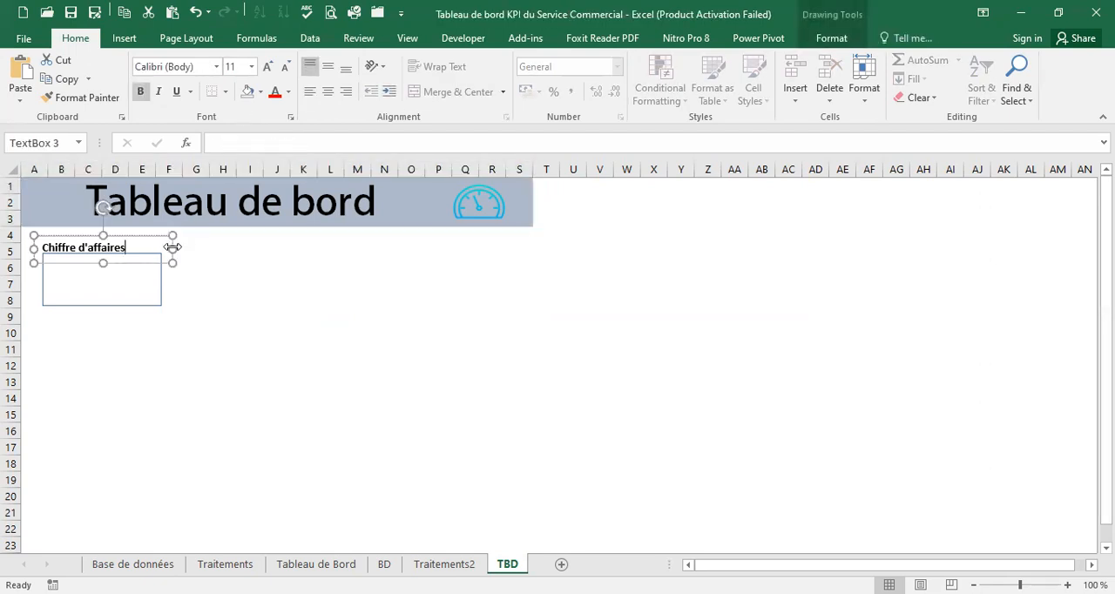
pyautogui.click(260, 91)
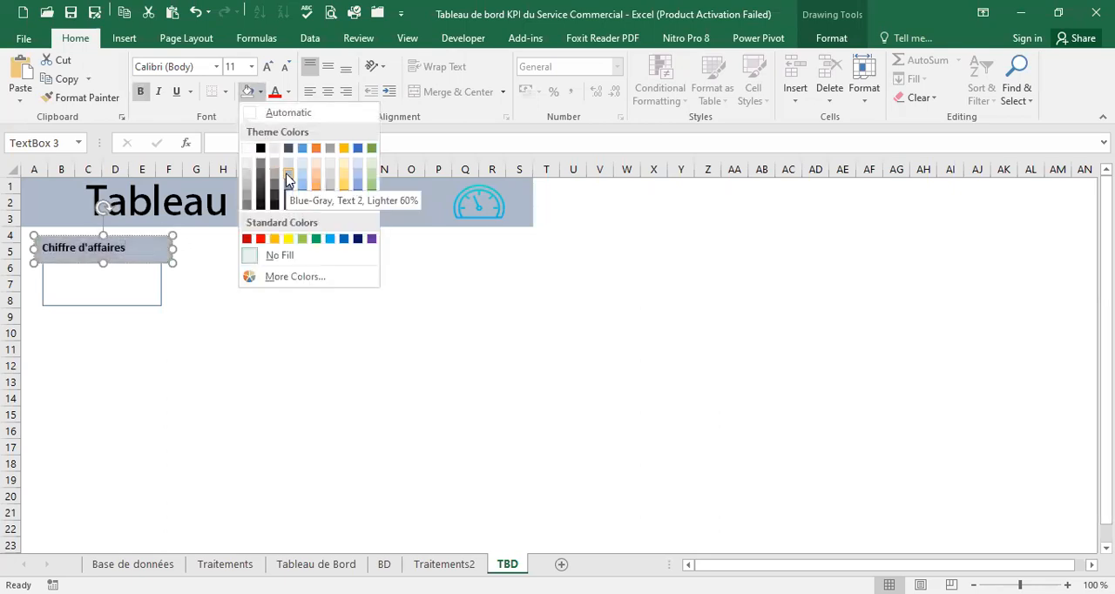
pyautogui.click(285, 174)
# Set the font color of the Chiffre d'affaires label to white
pyautogui.moveTo(139, 248); pyautogui.dragTo(39, 248)
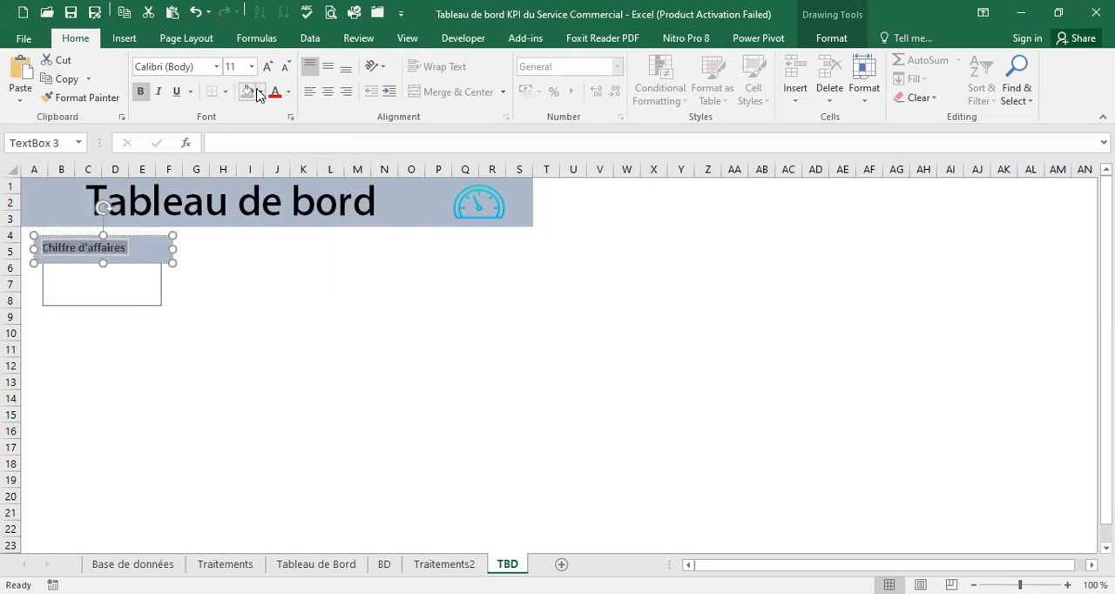
pyautogui.click(289, 92)
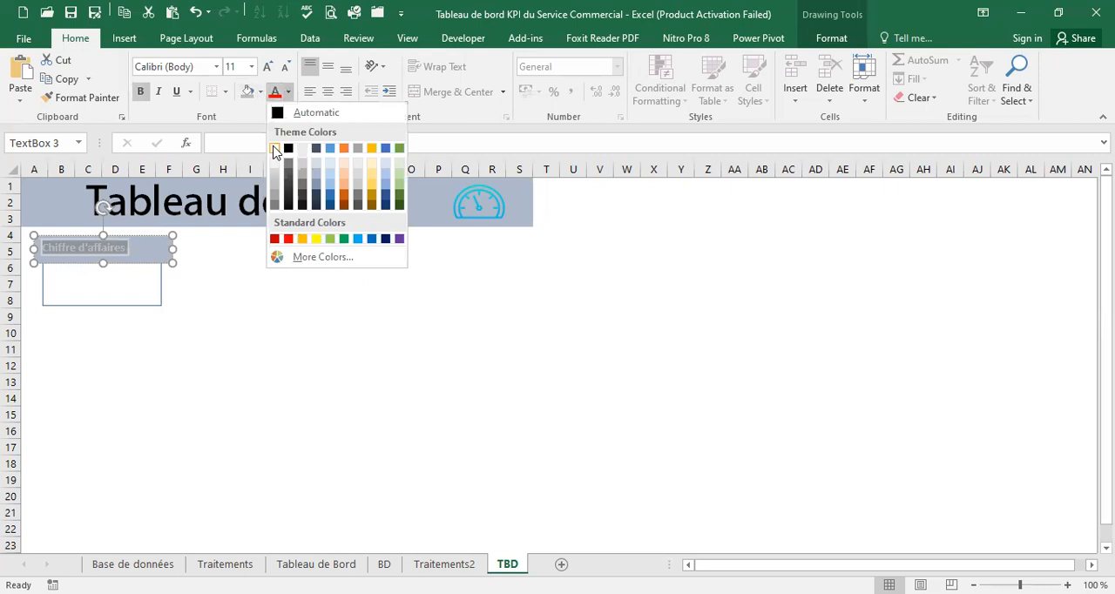
pyautogui.click(218, 254)
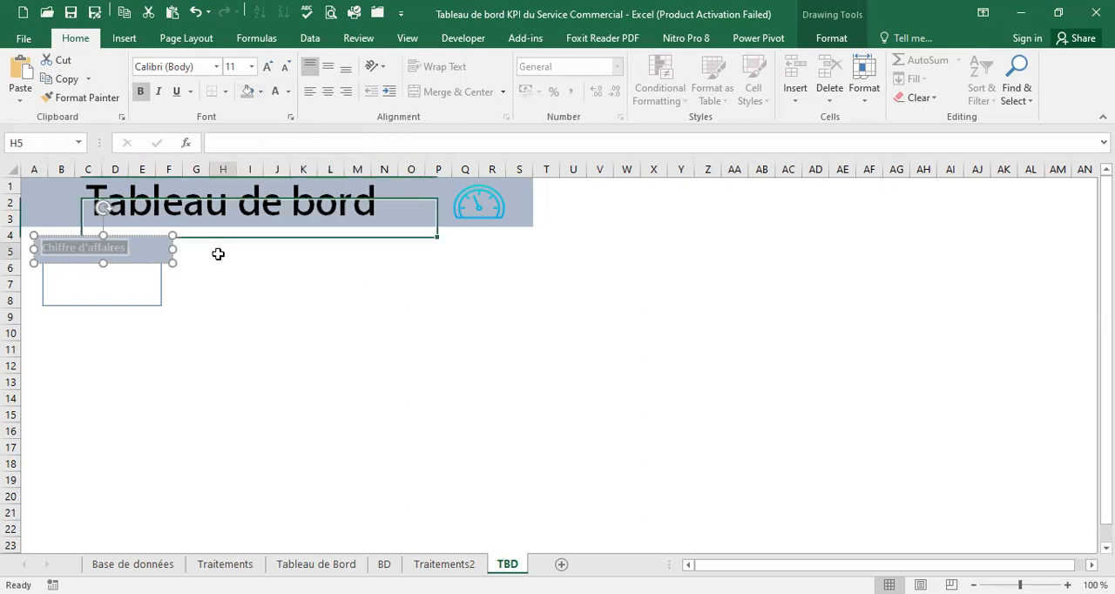
pyautogui.click(147, 251)
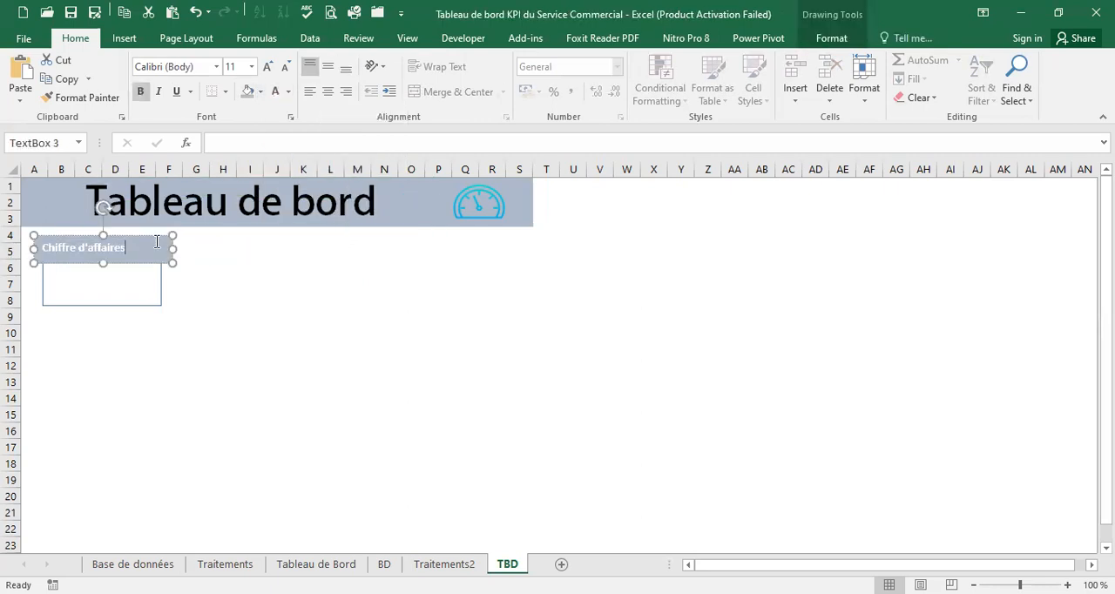
pyautogui.click(159, 288)
pyautogui.click(273, 268)
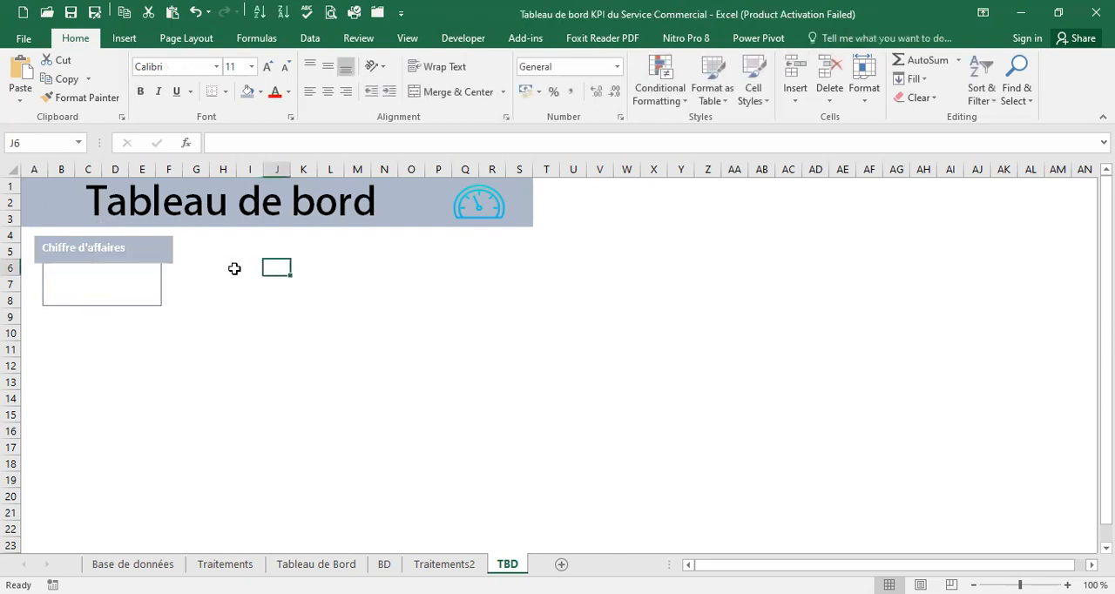
pyautogui.click(168, 247)
pyautogui.click(122, 284)
pyautogui.click(60, 282)
pyautogui.click(58, 271)
pyautogui.click(55, 286)
pyautogui.click(116, 284)
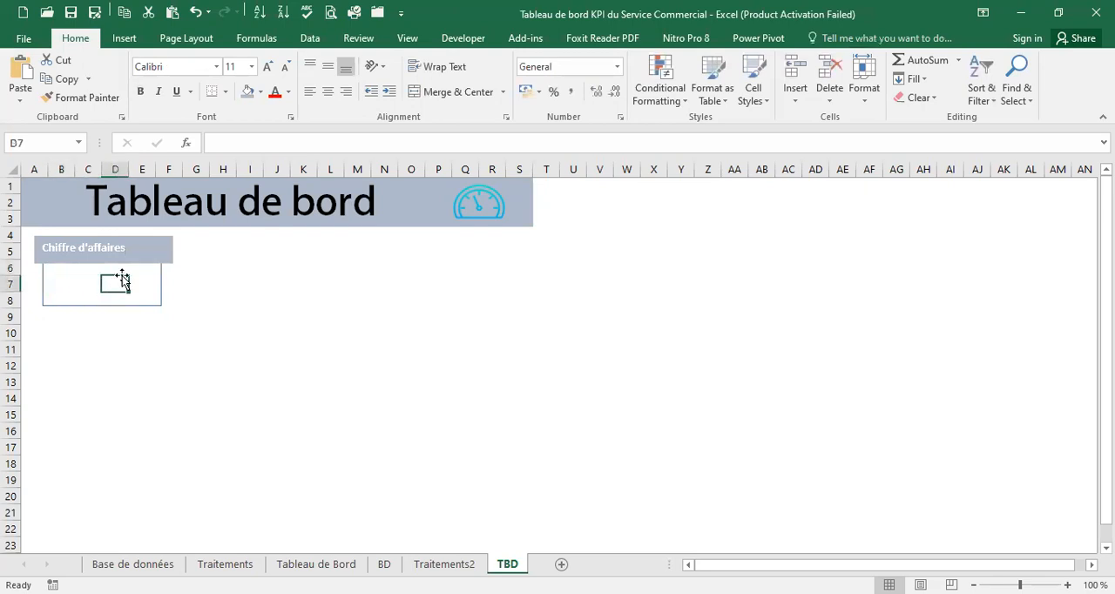
# Narrow the Chiffre d'affaires text box slightly so it overhangs the rectangle equally on both sides
pyautogui.click(172, 247)
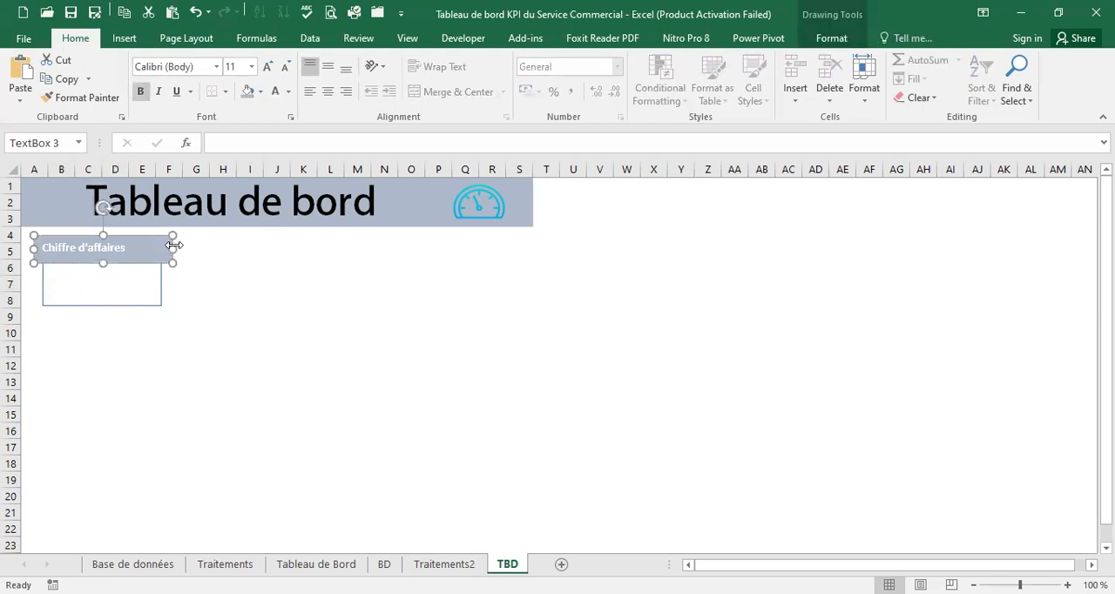
pyautogui.moveTo(171, 248); pyautogui.dragTo(168, 249)
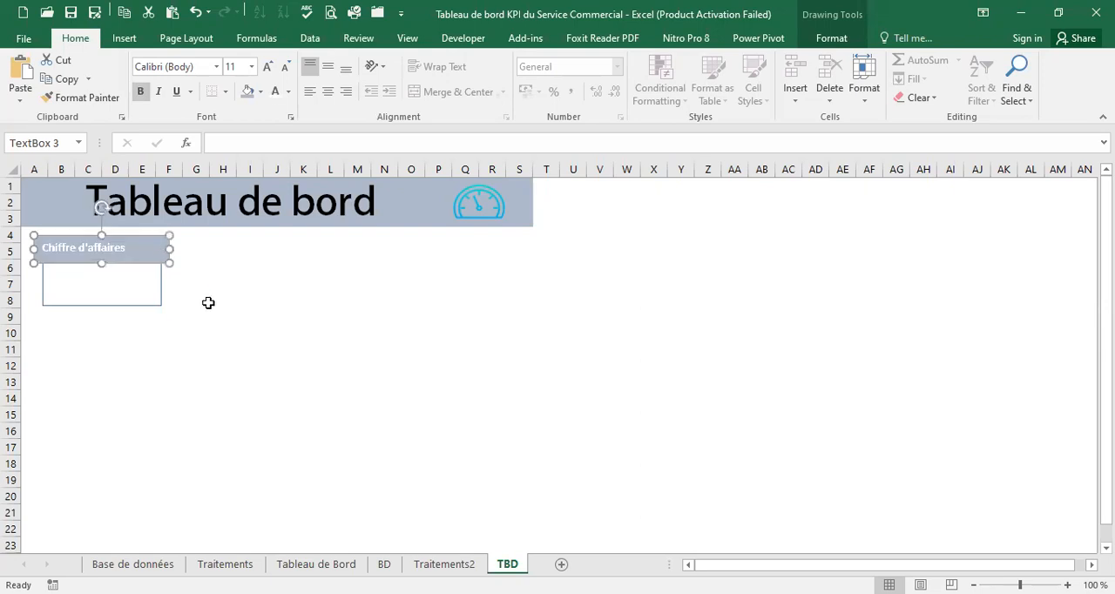
pyautogui.click(205, 301)
pyautogui.click(146, 244)
pyautogui.keyDown('shift'); pyautogui.click(159, 277); pyautogui.keyUp('shift')
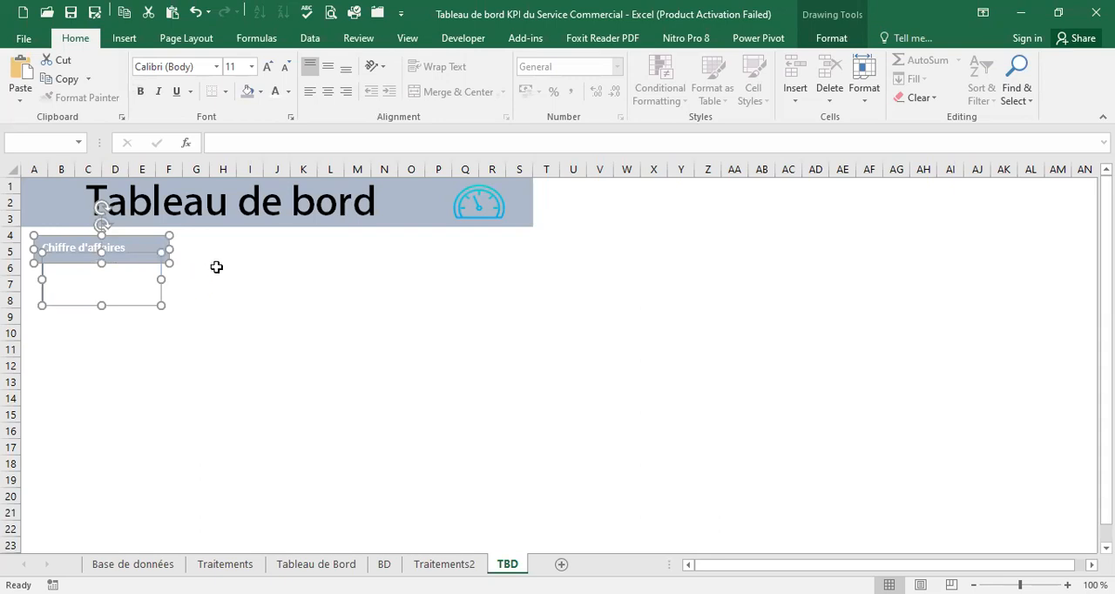
pyautogui.click(216, 266)
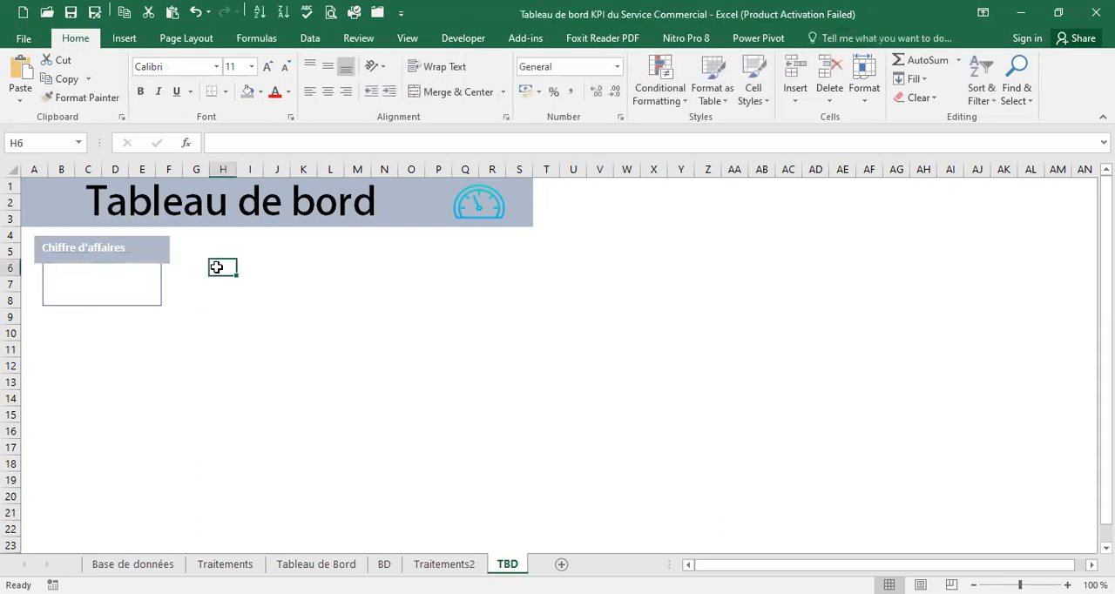
pyautogui.click(203, 285)
pyautogui.click(160, 242)
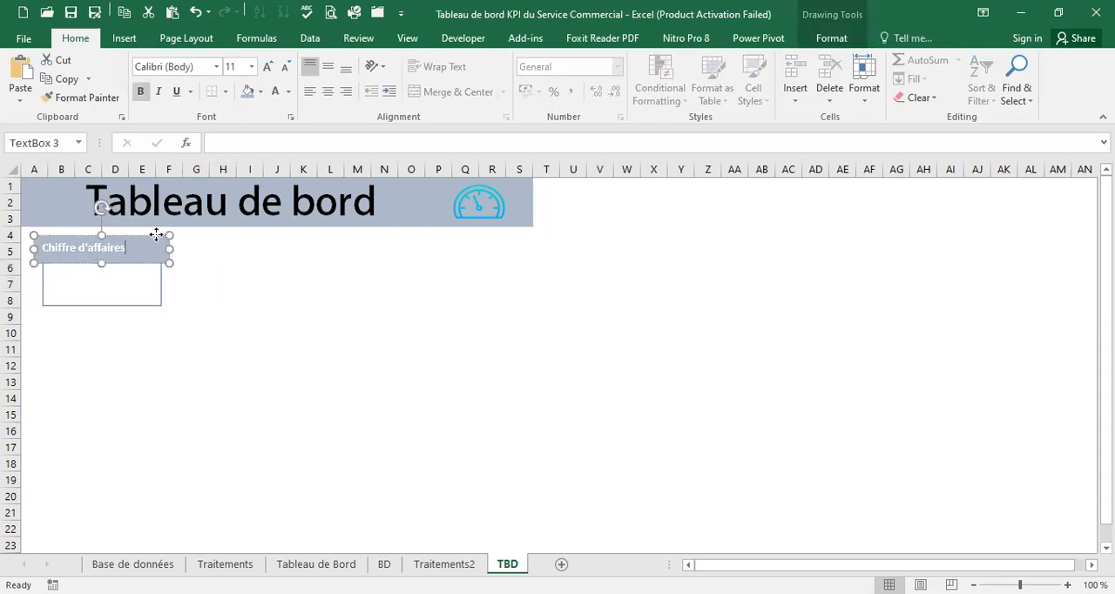
pyautogui.keyDown('shift'); pyautogui.click(159, 282); pyautogui.keyUp('shift')
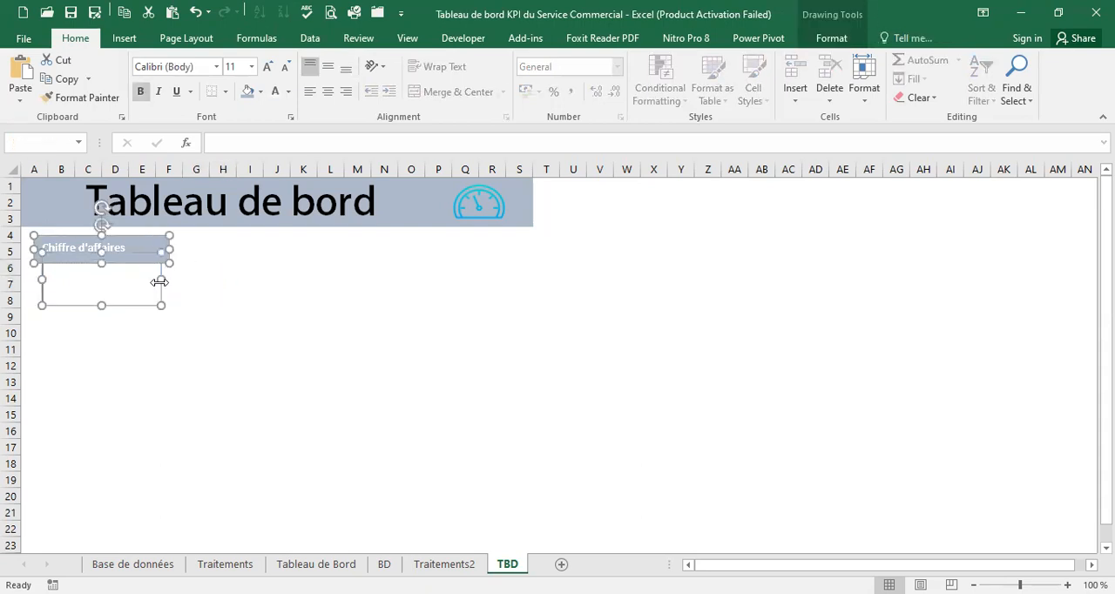
pyautogui.click(230, 252)
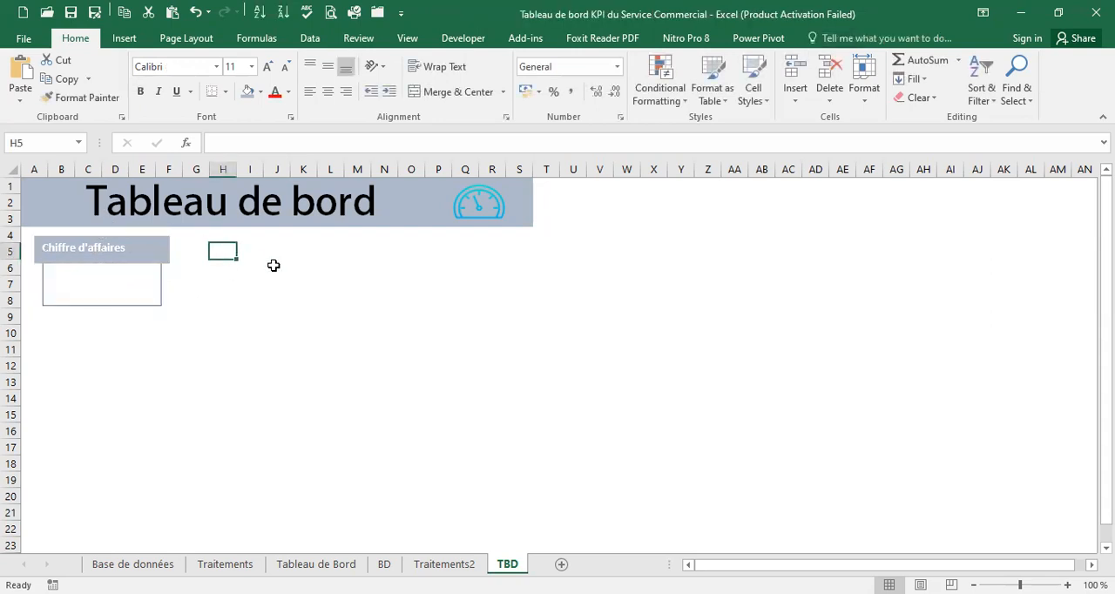
# Paste two copies of the Chiffre d'affaires card and line them up beside the original in rows 4 to 8
pyautogui.click(226, 279)
pyautogui.hotkey('ctrl', 'v')
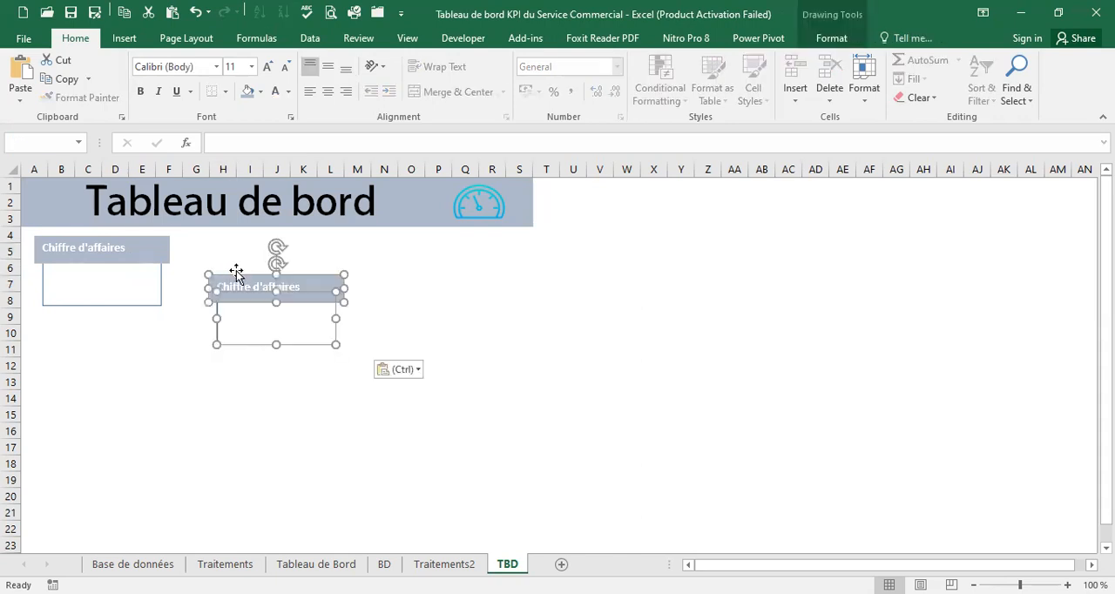
pyautogui.moveTo(253, 271); pyautogui.dragTo(229, 233)
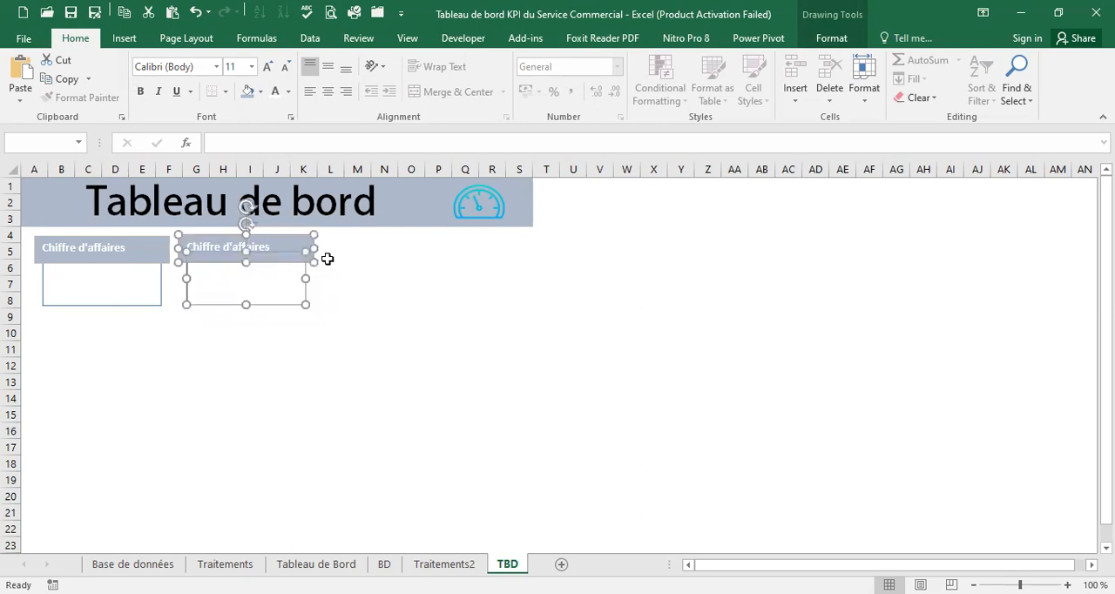
pyautogui.click(354, 253)
pyautogui.hotkey('ctrl', 'v')
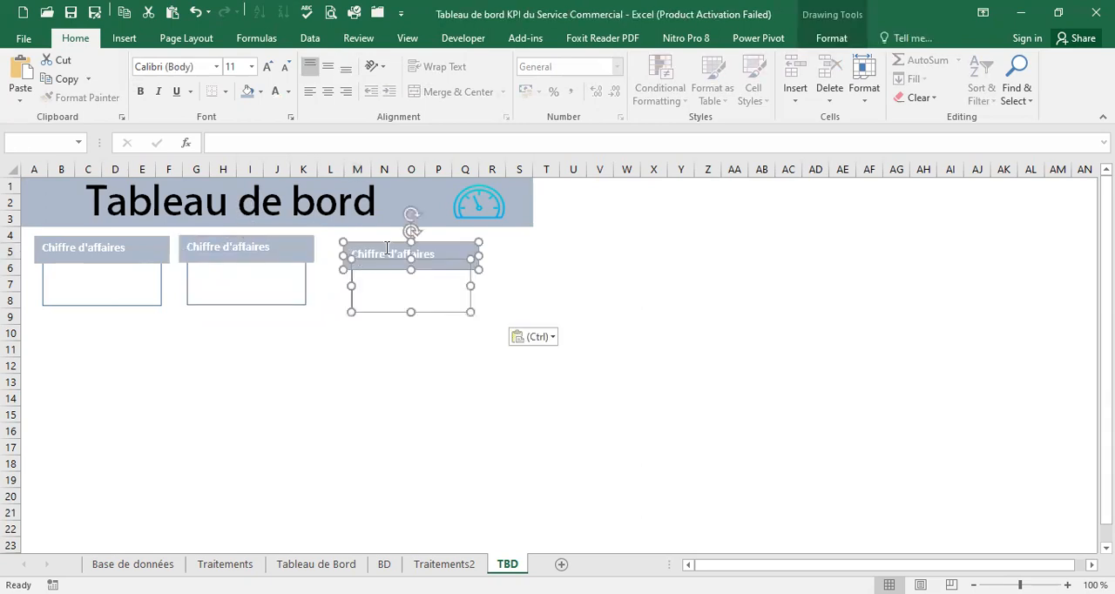
pyautogui.moveTo(384, 240); pyautogui.dragTo(363, 236)
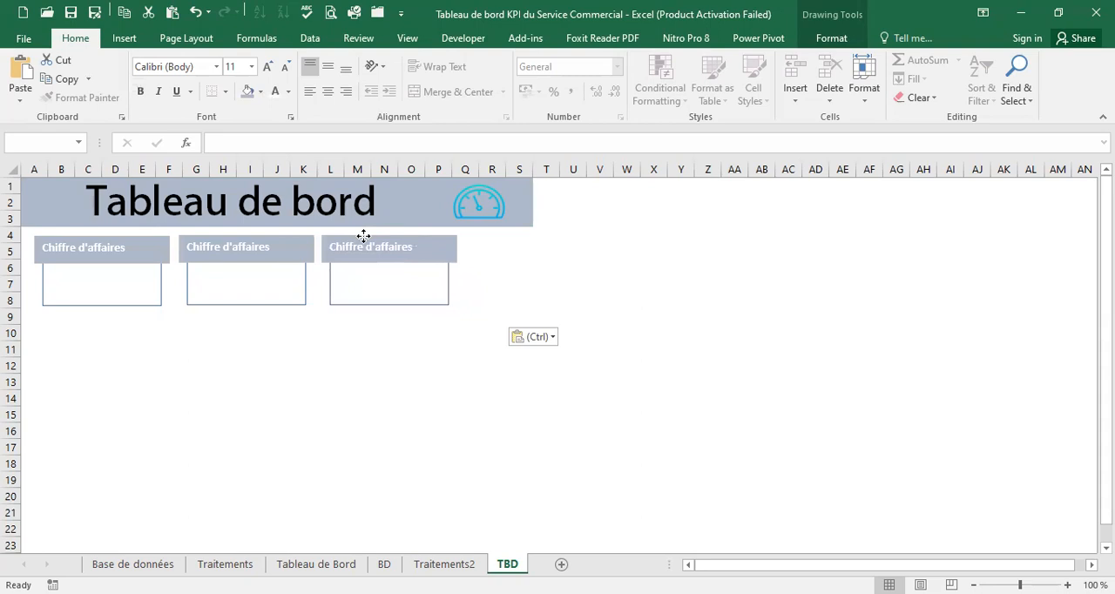
pyautogui.click(356, 272)
# Replace the label of the middle card with Bénéfices
pyautogui.click(248, 249)
pyautogui.moveTo(271, 249); pyautogui.dragTo(198, 261)
pyautogui.write('Béné')
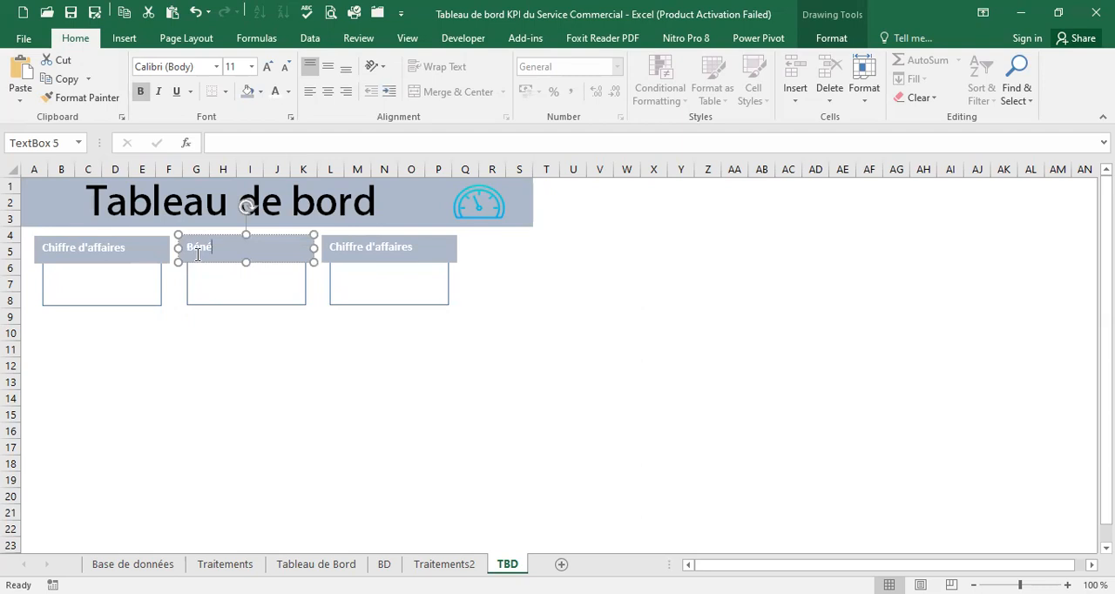
# Check the third card's title on the Tableau de Bord sheet and relabel TBD's third card as Total produits vendus
pyautogui.click(366, 250)
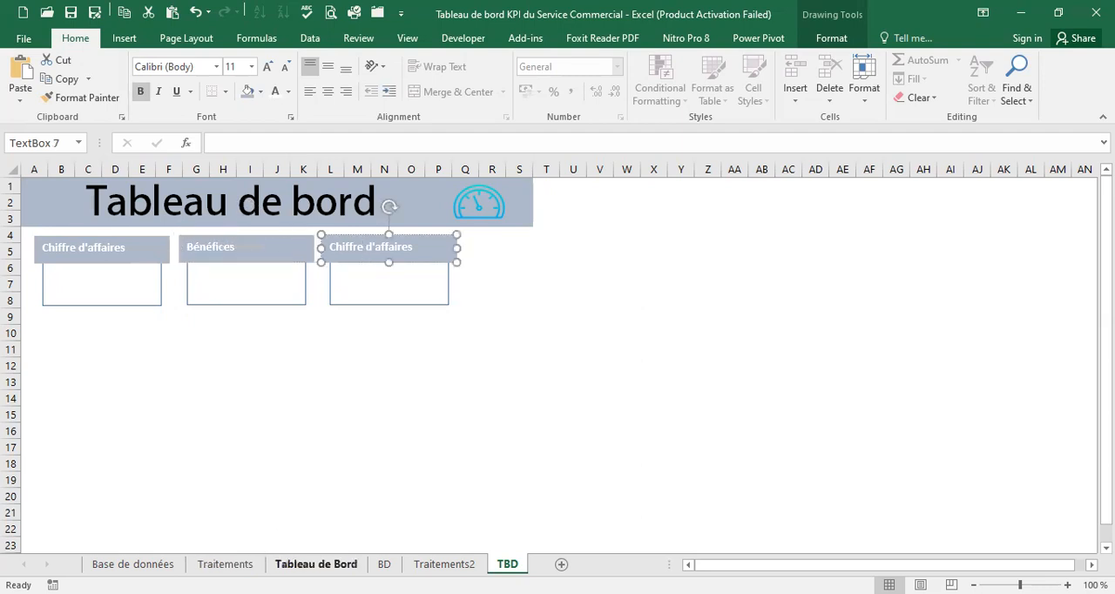
pyautogui.click(318, 564)
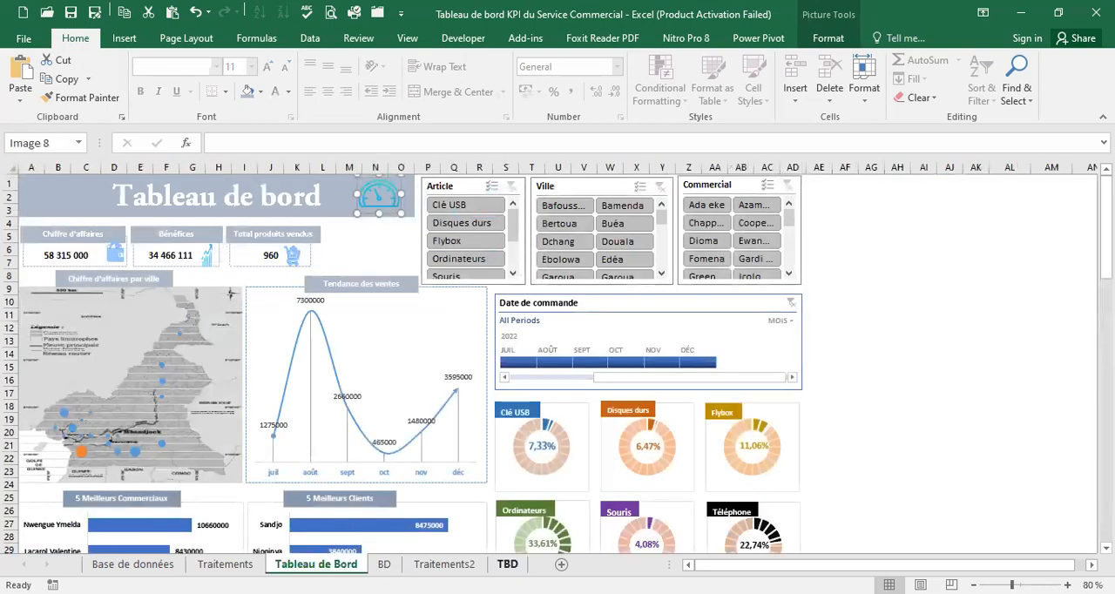
pyautogui.click(507, 564)
pyautogui.moveTo(422, 246); pyautogui.dragTo(329, 248)
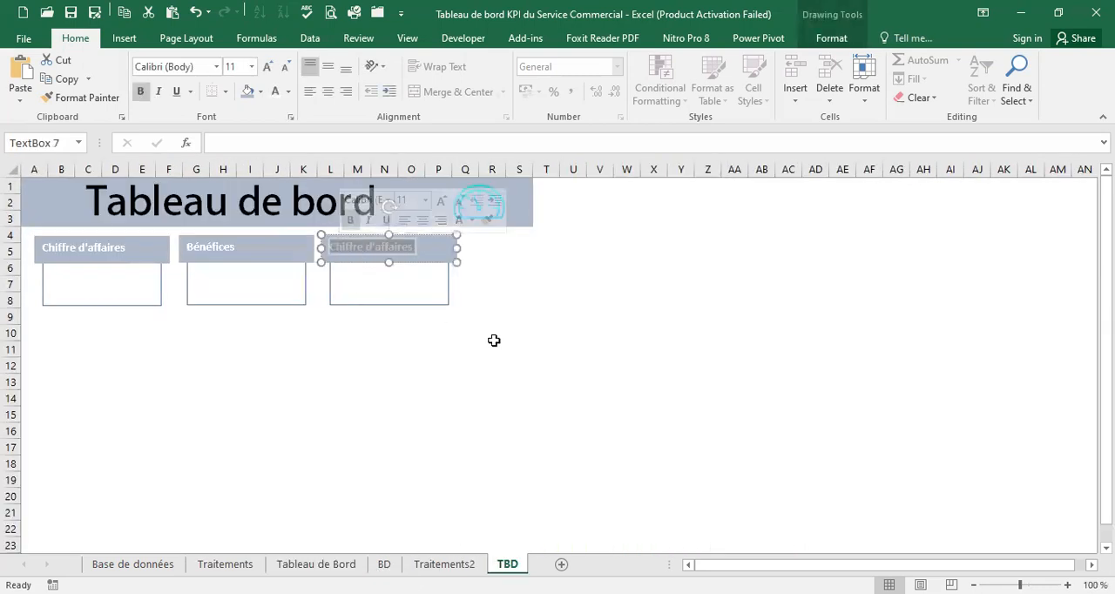
pyautogui.press('Delete')
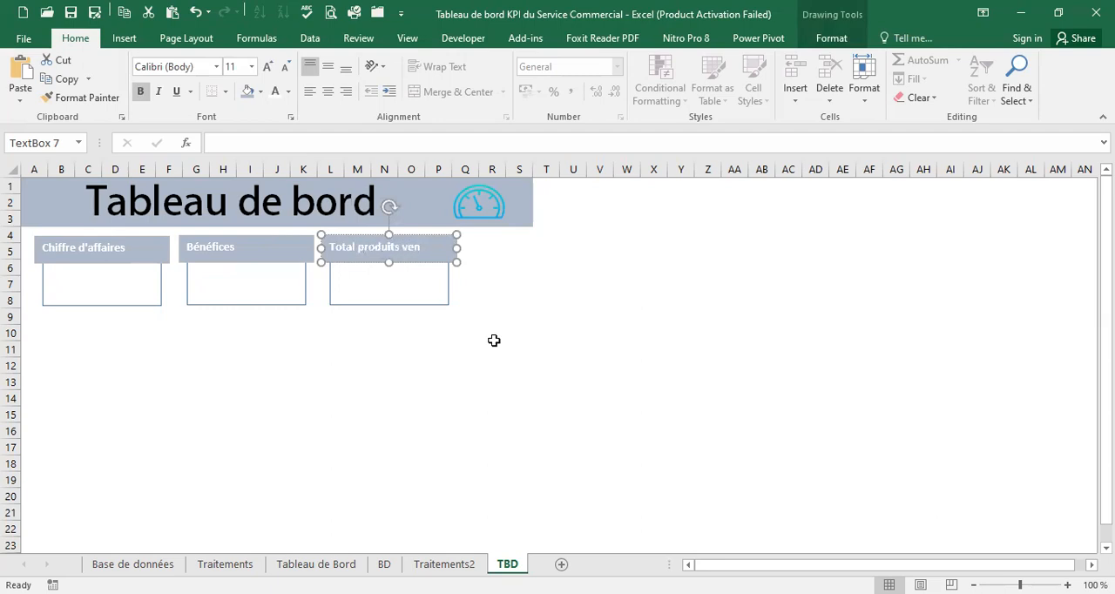
pyautogui.click(495, 296)
# Copy the three KPI card icons from the Tableau de Bord sheet and place them below the cards on TBD
pyautogui.click(282, 245)
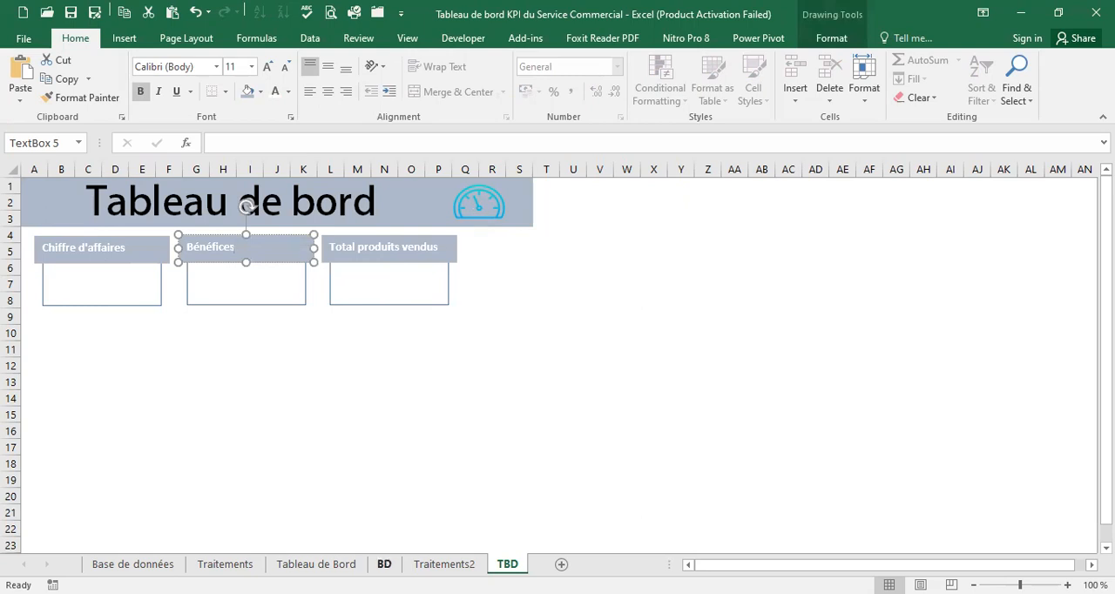
pyautogui.click(316, 565)
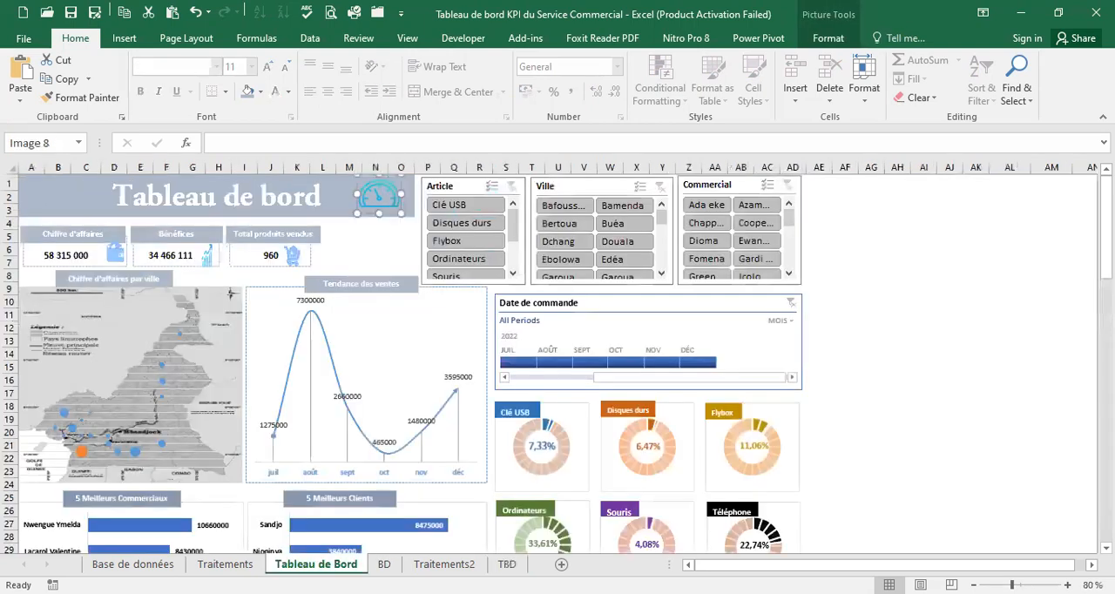
pyautogui.click(120, 252)
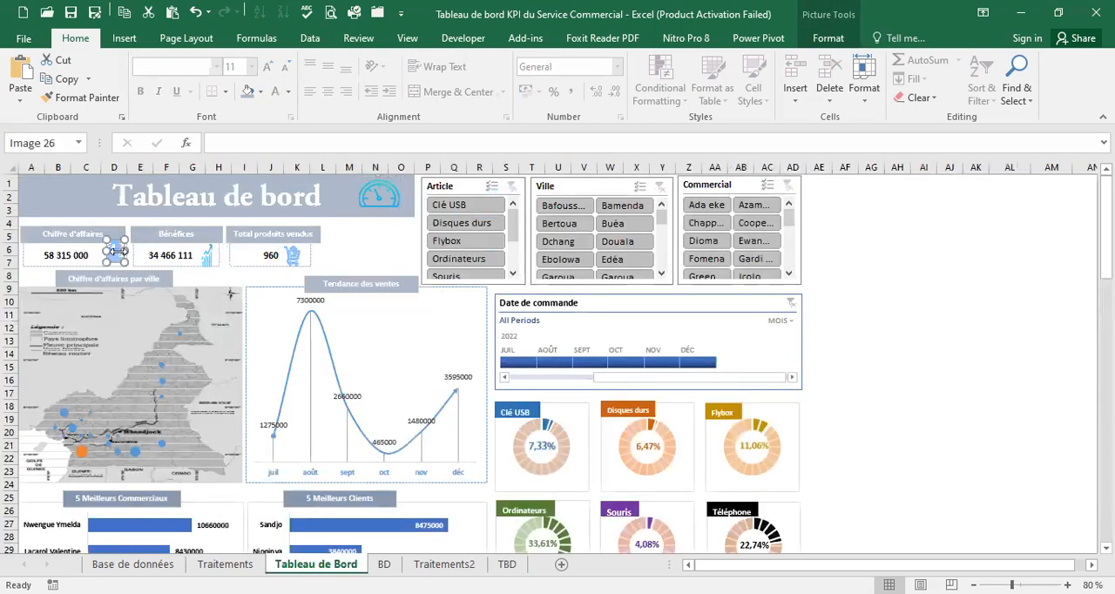
pyautogui.keyDown('ctrl'); pyautogui.click(209, 256); pyautogui.keyUp('ctrl')
pyautogui.keyDown('ctrl'); pyautogui.click(295, 256); pyautogui.keyUp('ctrl')
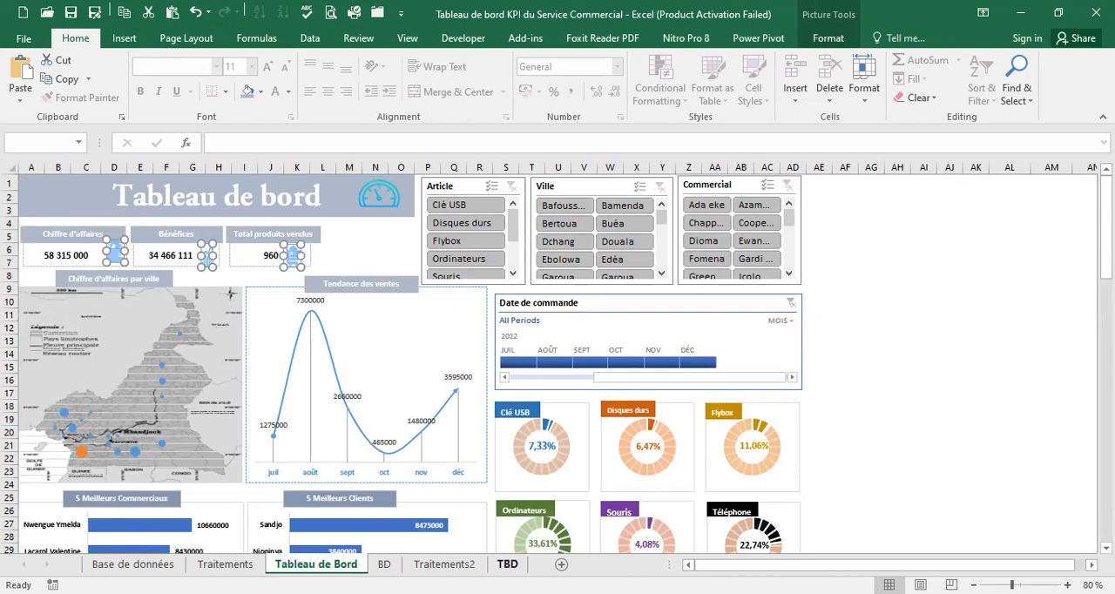
pyautogui.click(507, 565)
pyautogui.click(192, 331)
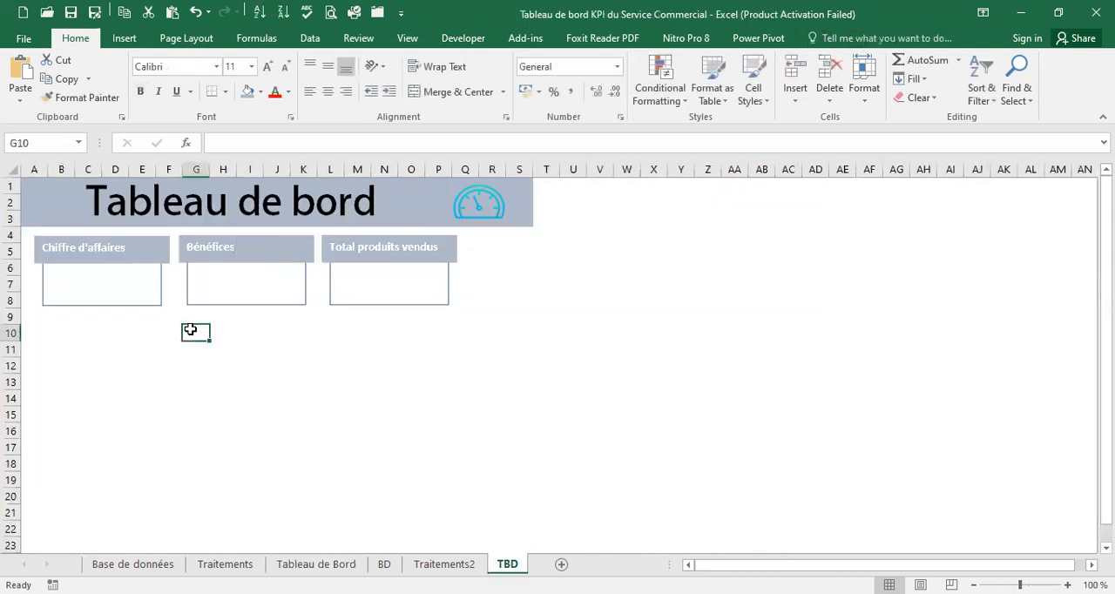
pyautogui.click(271, 348)
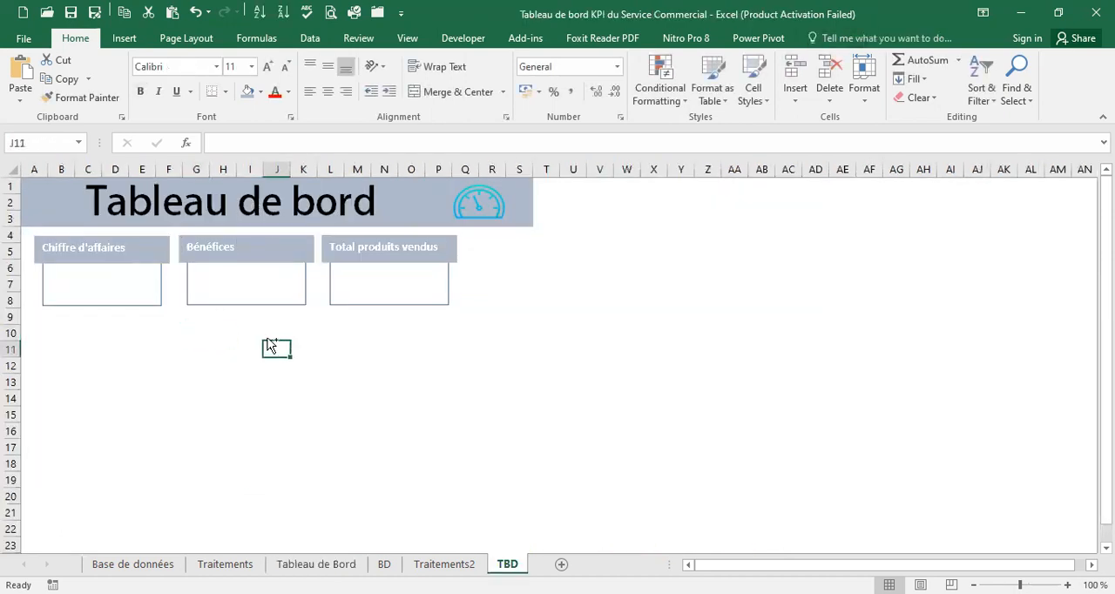
pyautogui.hotkey('ctrl', 'v')
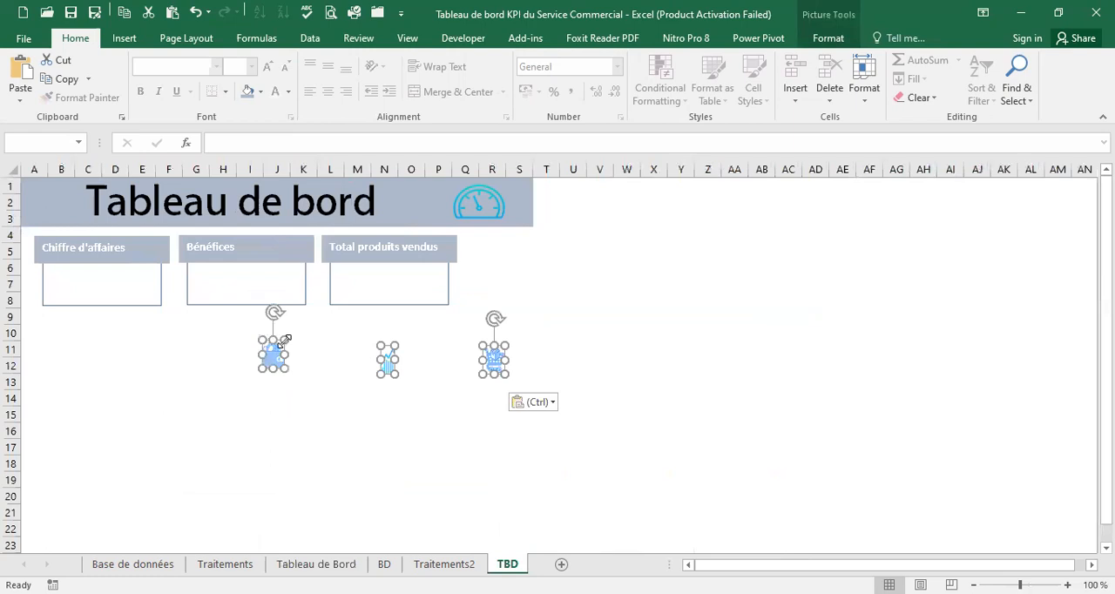
pyautogui.moveTo(281, 350); pyautogui.dragTo(186, 339)
pyautogui.click(215, 339)
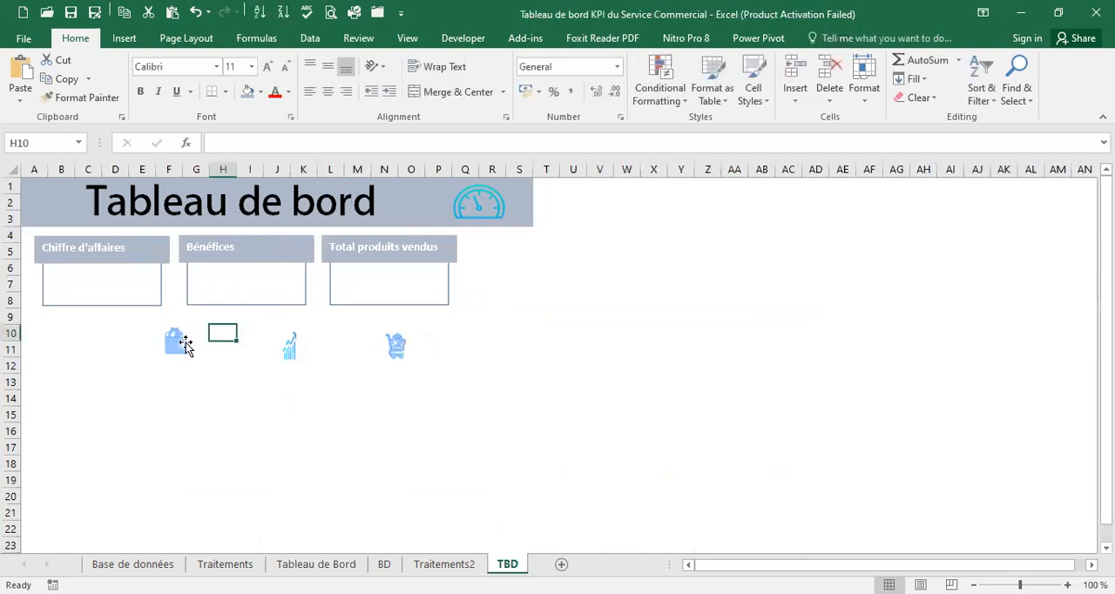
# Move the wallet, growth chart and shopping cart icons into the Chiffre d'affaires, Bénéfices and Total produits vendus cards respectively
pyautogui.click(184, 341)
pyautogui.moveTo(186, 339); pyautogui.dragTo(154, 281)
pyautogui.click(290, 344)
pyautogui.moveTo(290, 344); pyautogui.dragTo(304, 272)
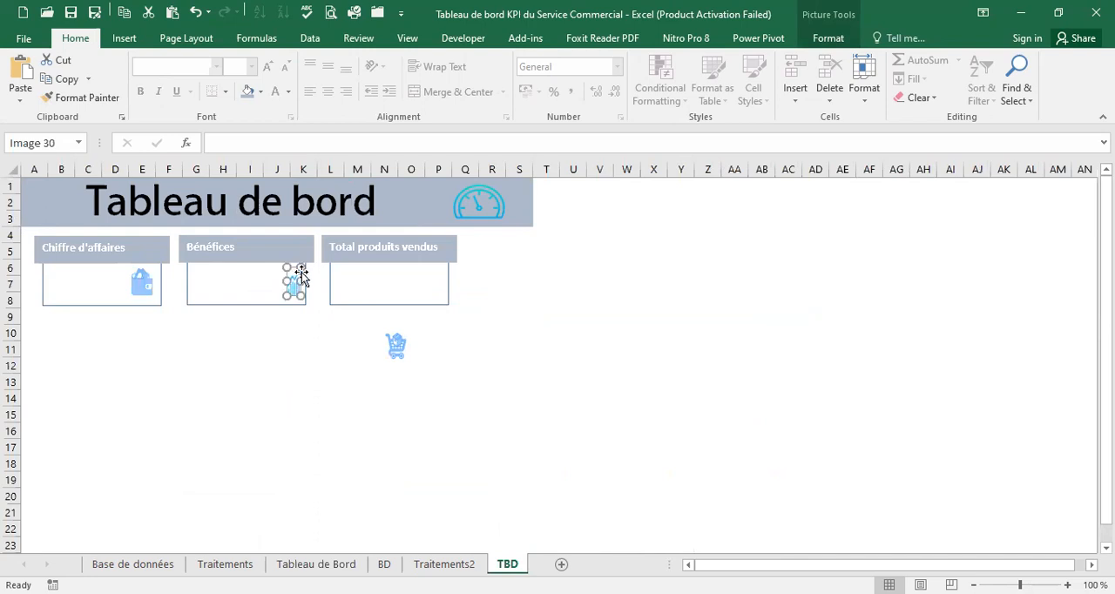
pyautogui.click(396, 345)
pyautogui.moveTo(407, 344); pyautogui.dragTo(444, 274)
pyautogui.click(137, 341)
# Give the Chiffre d'affaires card rectangle a ¾ pt outline with the square dot dash style
pyautogui.click(87, 286)
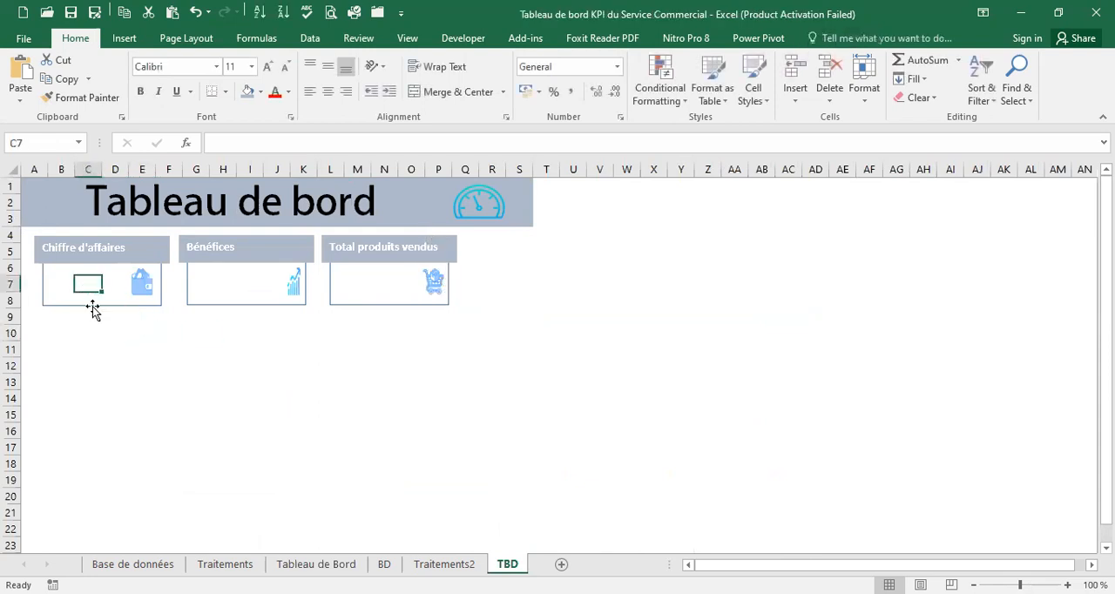
pyautogui.click(97, 310)
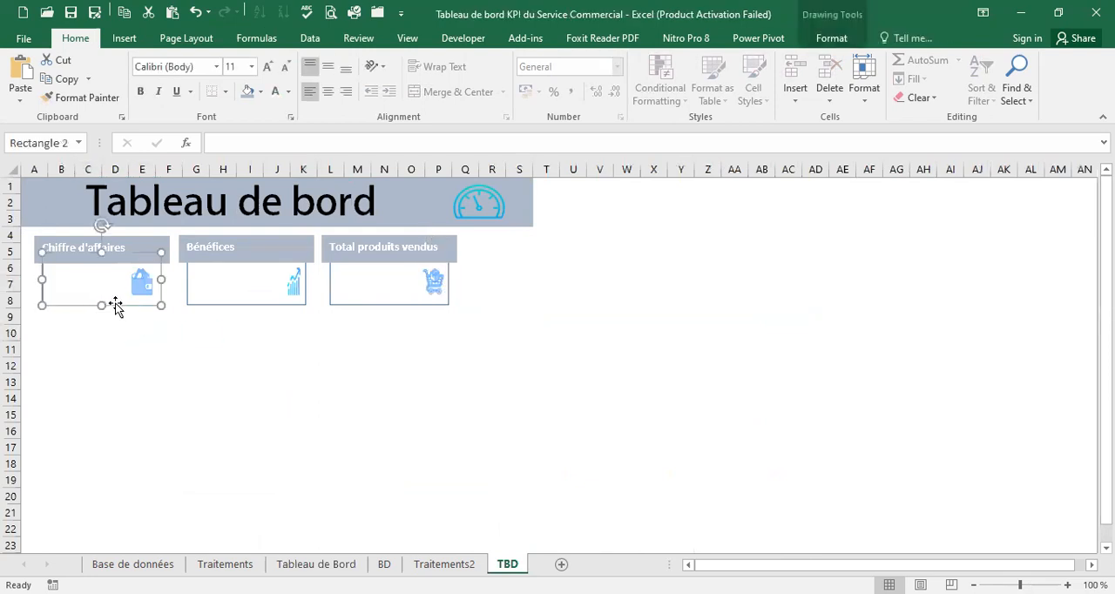
pyautogui.click(832, 38)
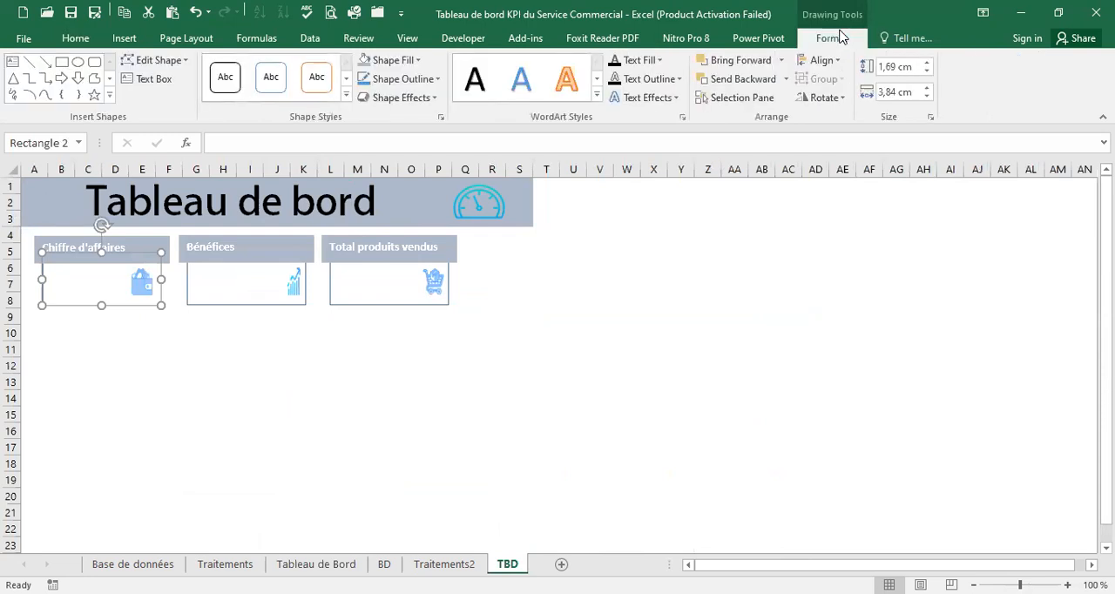
pyautogui.click(421, 60)
pyautogui.click(421, 59)
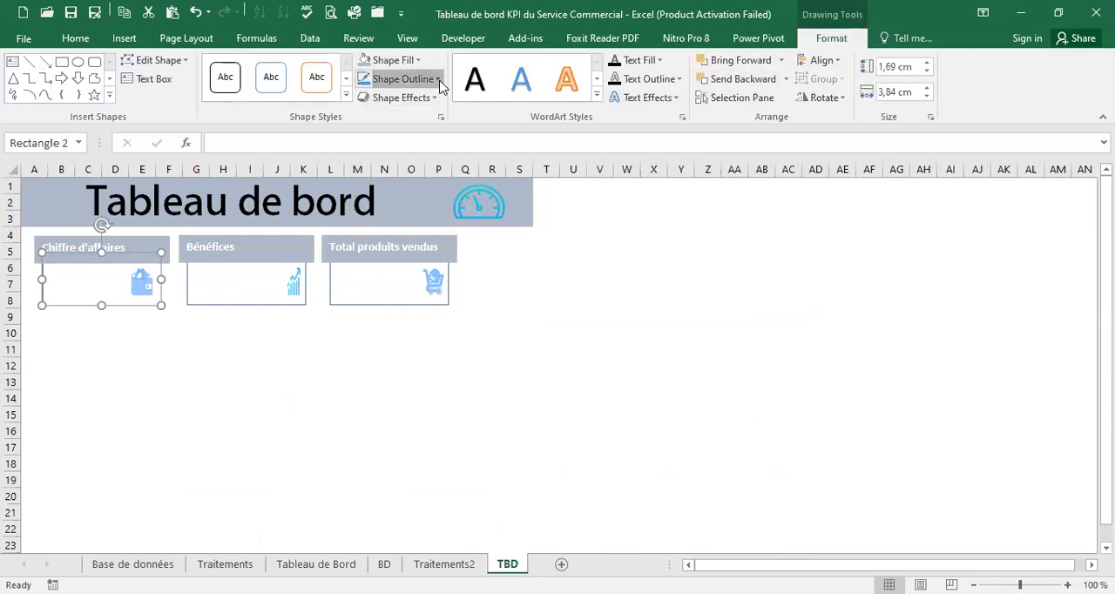
pyautogui.click(439, 79)
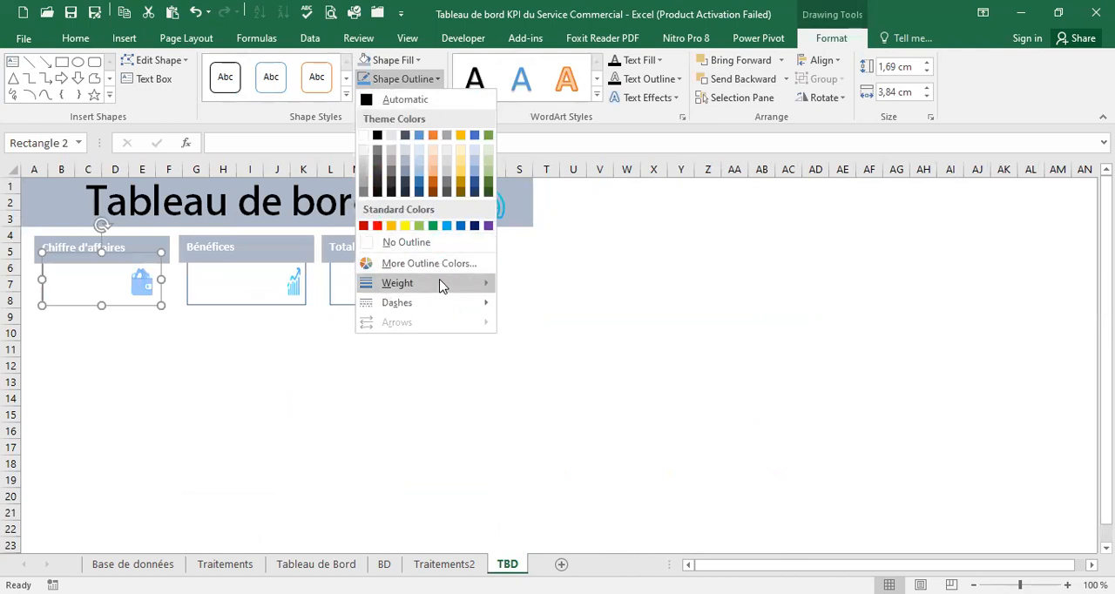
pyautogui.moveTo(442, 284)
pyautogui.click(567, 328)
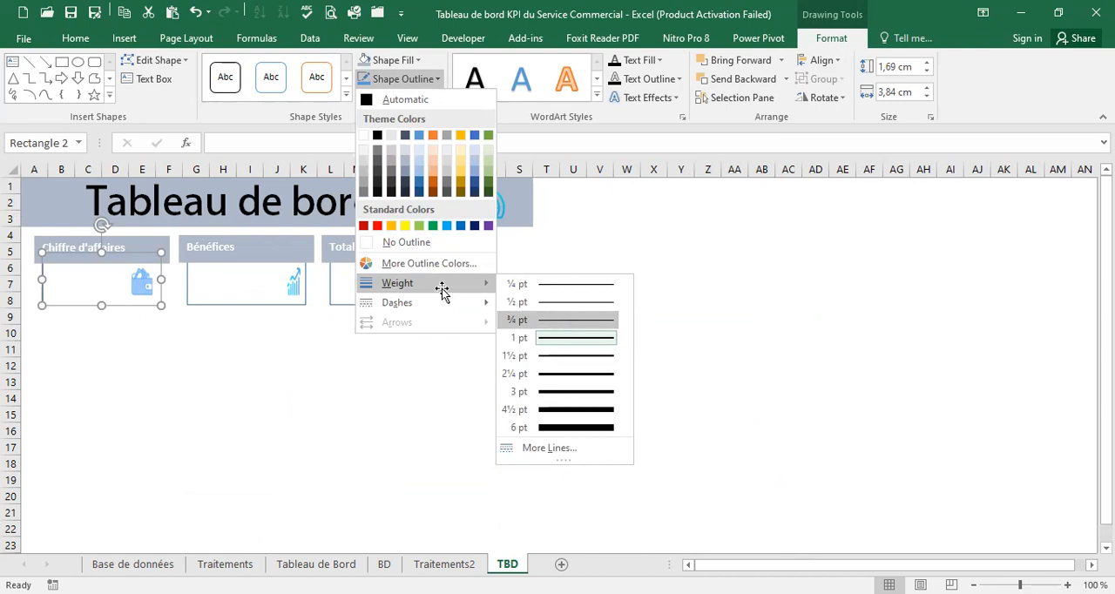
pyautogui.click(438, 79)
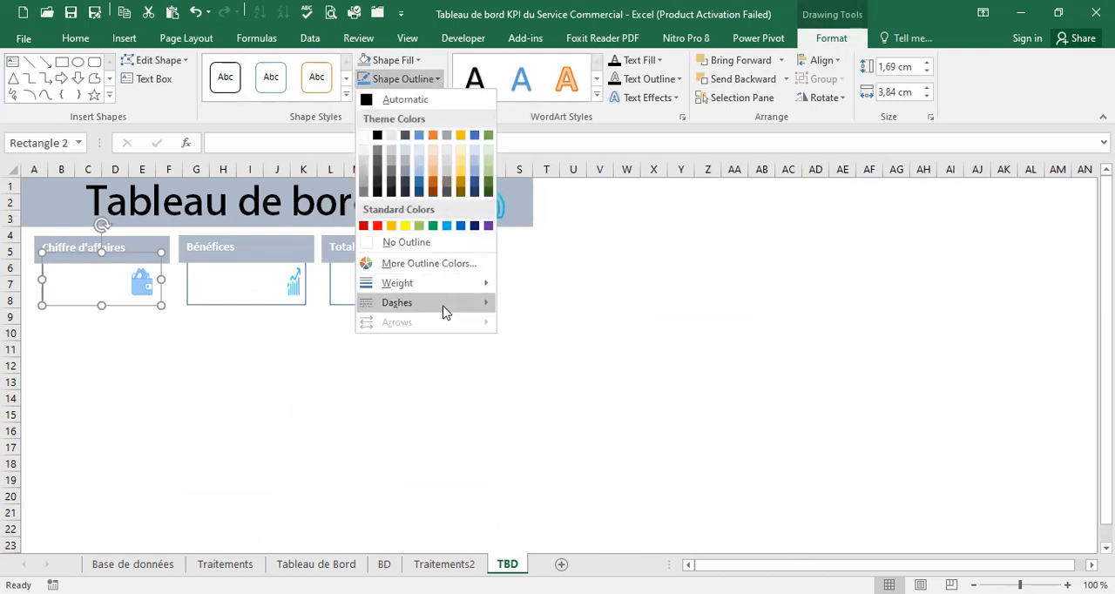
pyautogui.moveTo(445, 311)
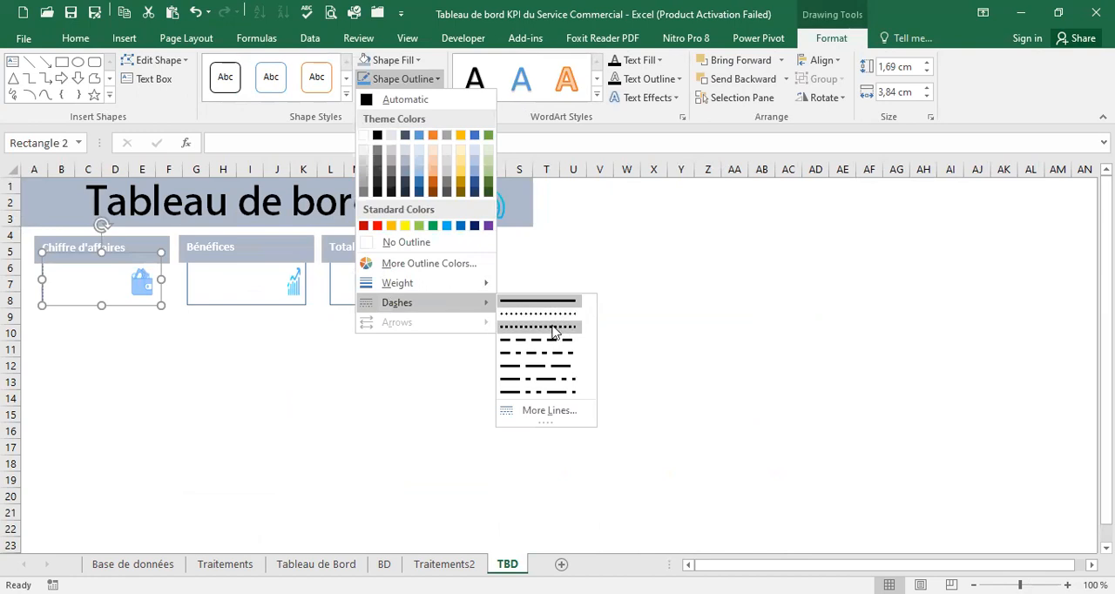
pyautogui.click(555, 328)
pyautogui.click(141, 331)
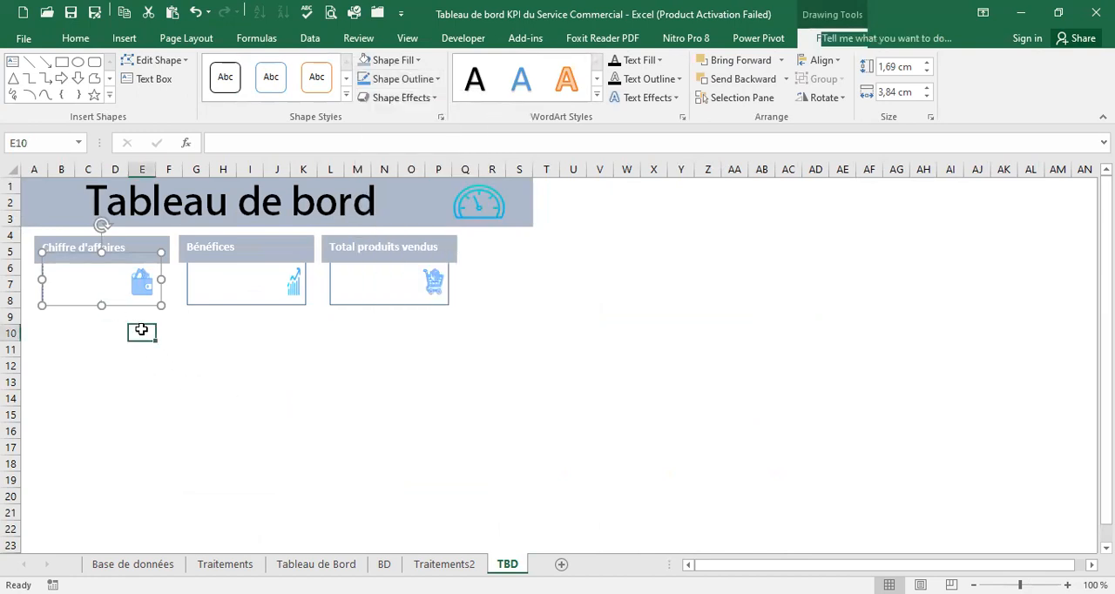
# Set the Bénéfices card rectangle's outline to ¾ pt with square dots
pyautogui.click(273, 305)
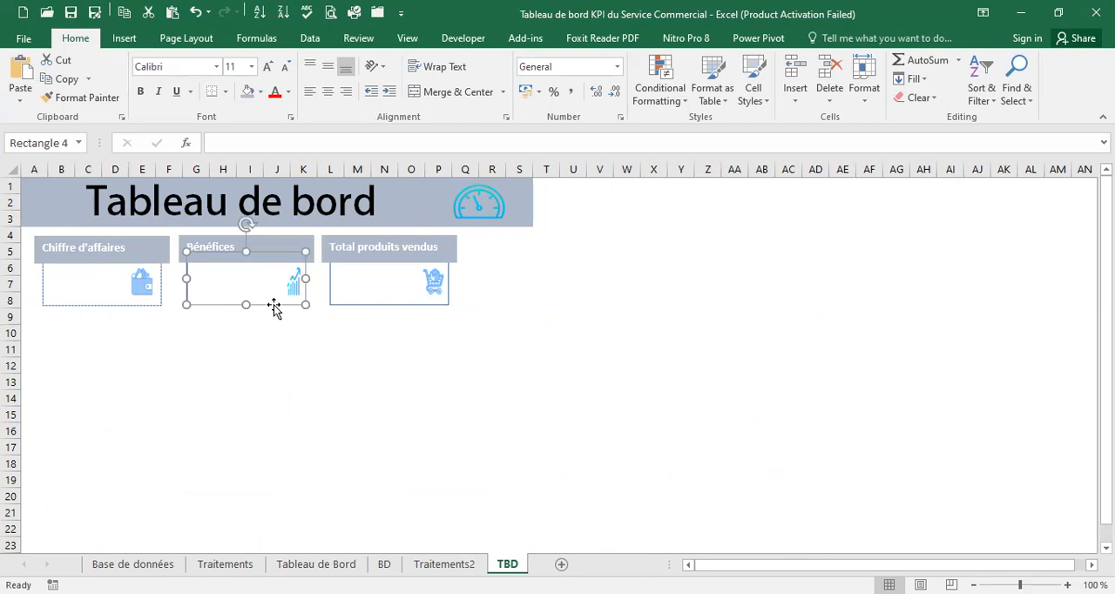
pyautogui.doubleClick(273, 305)
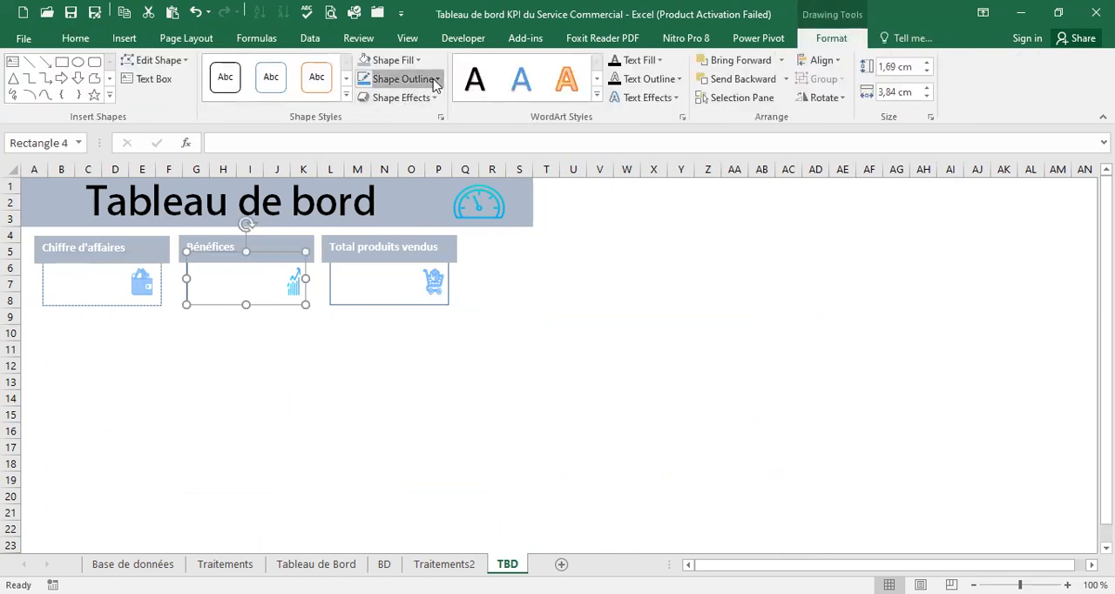
pyautogui.click(436, 79)
pyautogui.moveTo(422, 290)
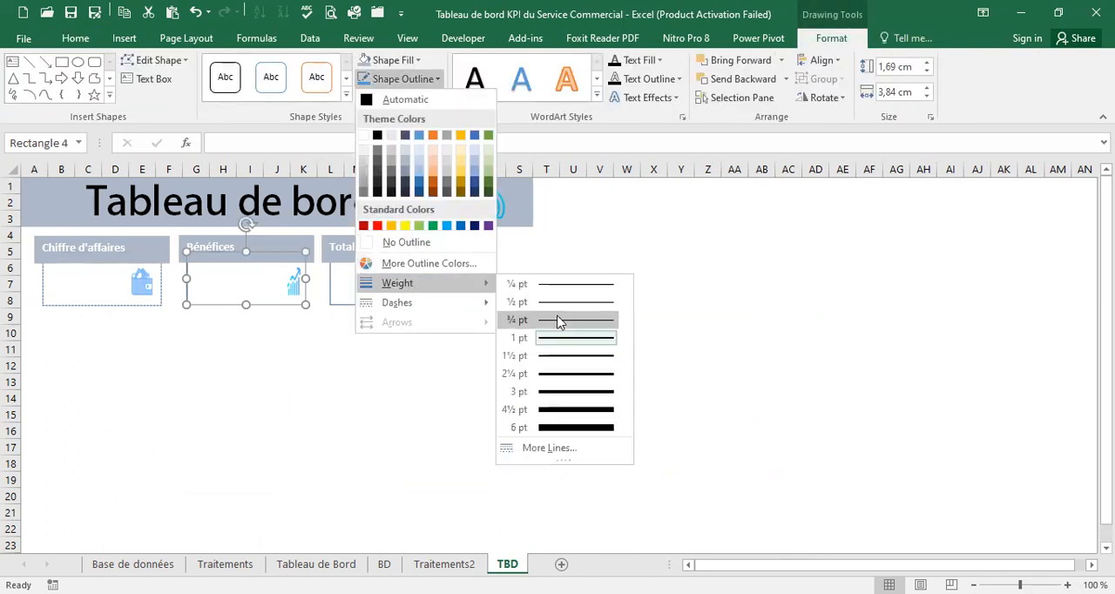
pyautogui.click(558, 321)
pyautogui.click(438, 80)
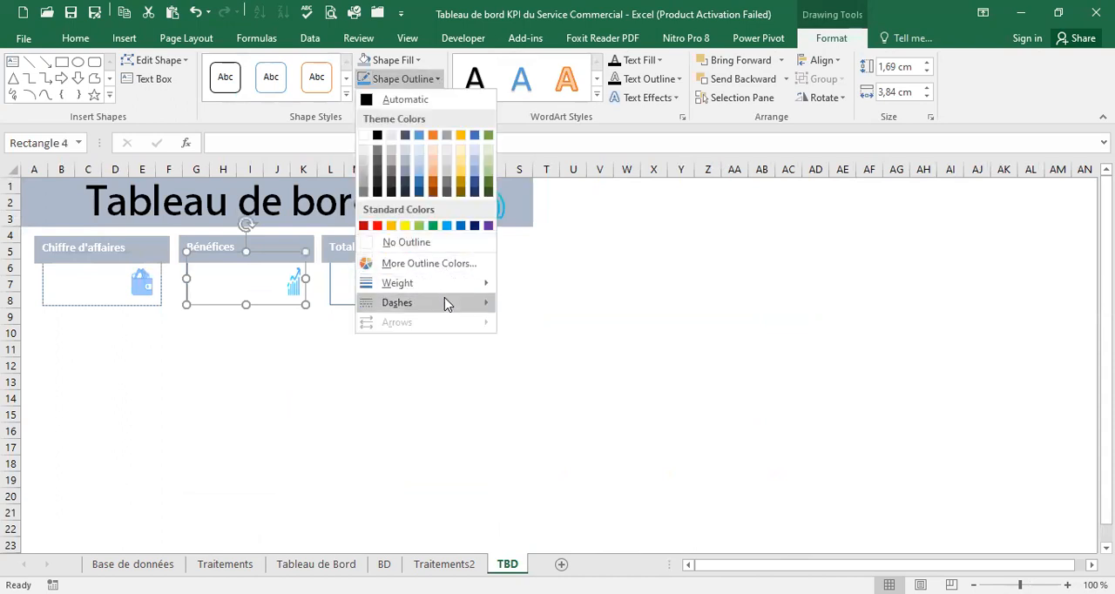
pyautogui.moveTo(451, 303)
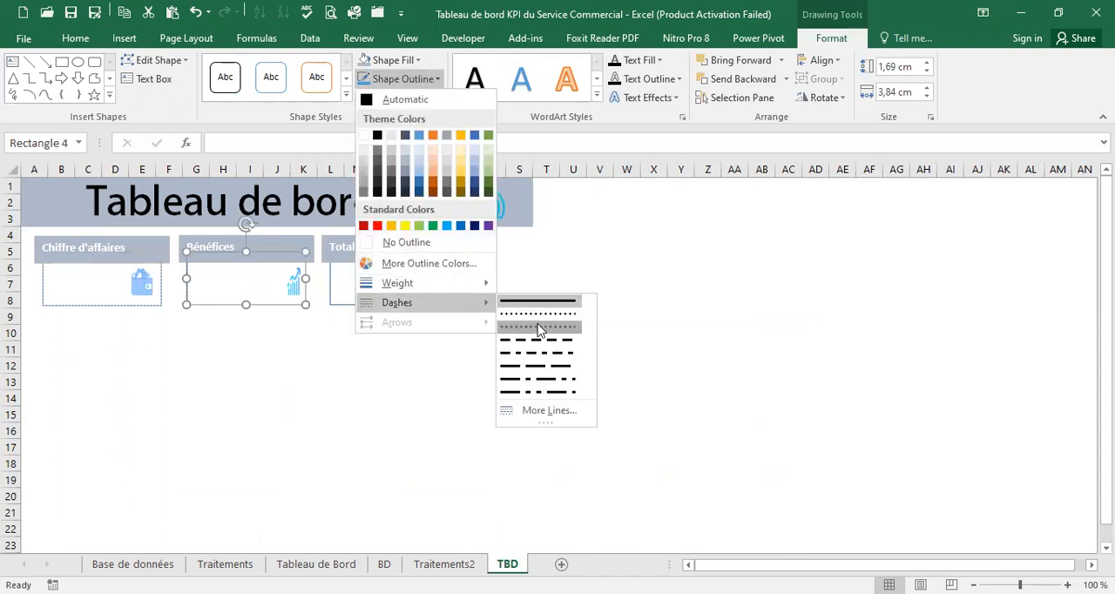
pyautogui.click(538, 328)
pyautogui.click(358, 349)
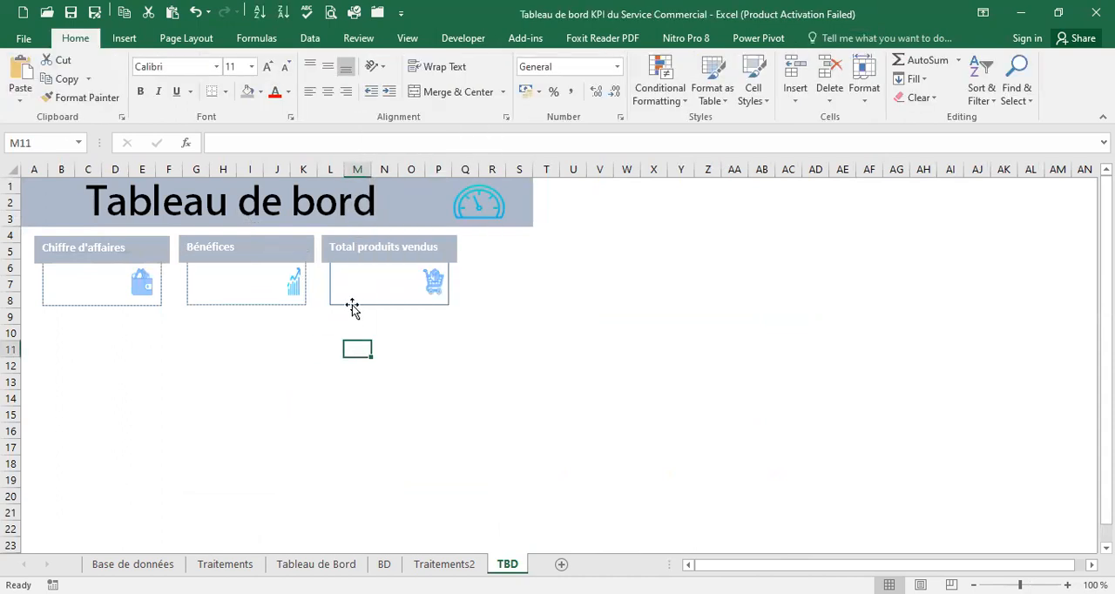
# Give the Total produits vendus card rectangle a ¾ pt outline with the square dot dash style
pyautogui.doubleClick(355, 307)
pyautogui.click(438, 79)
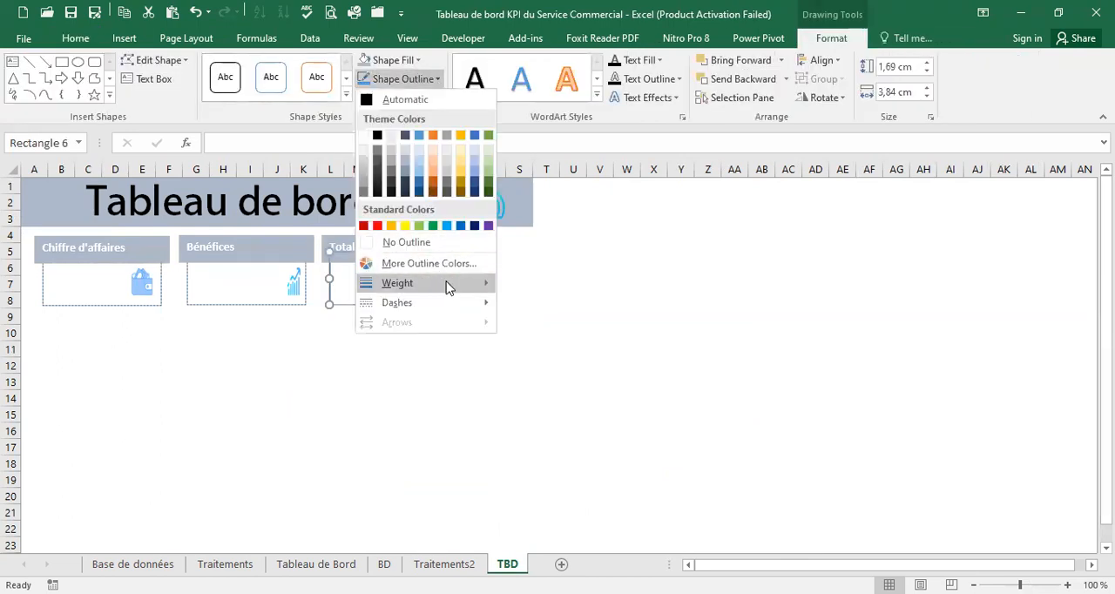
pyautogui.moveTo(449, 288)
pyautogui.click(583, 323)
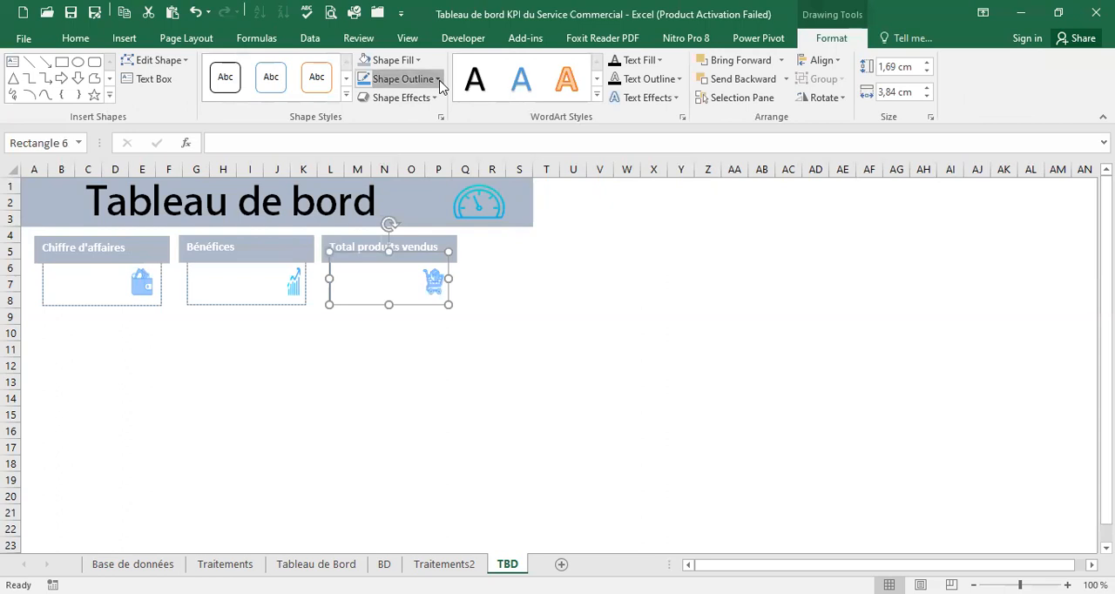
pyautogui.click(439, 80)
pyautogui.moveTo(463, 307)
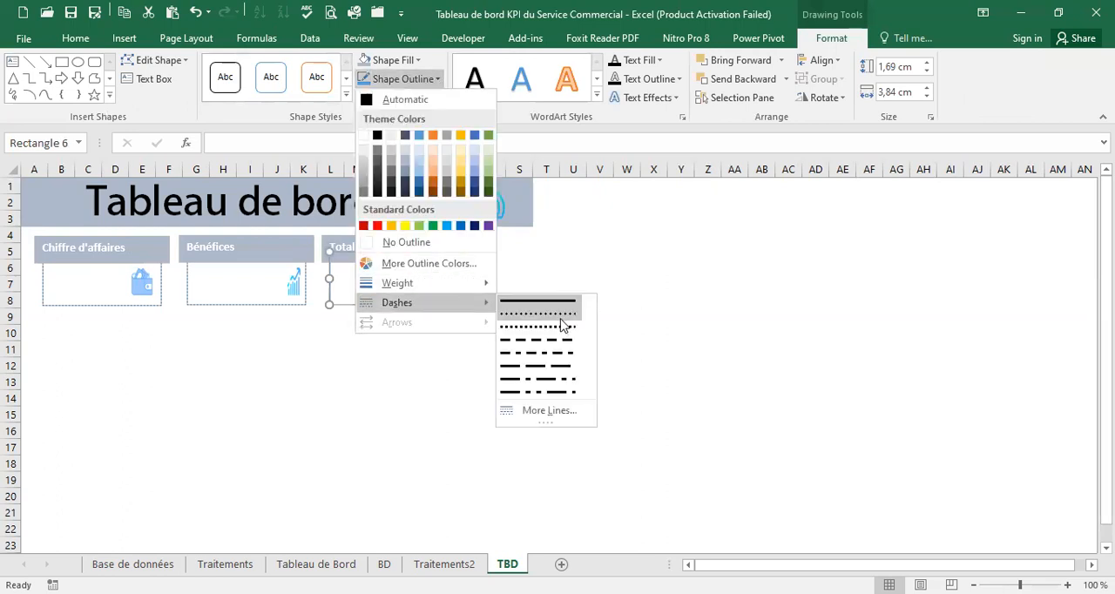
pyautogui.click(560, 329)
pyautogui.click(330, 331)
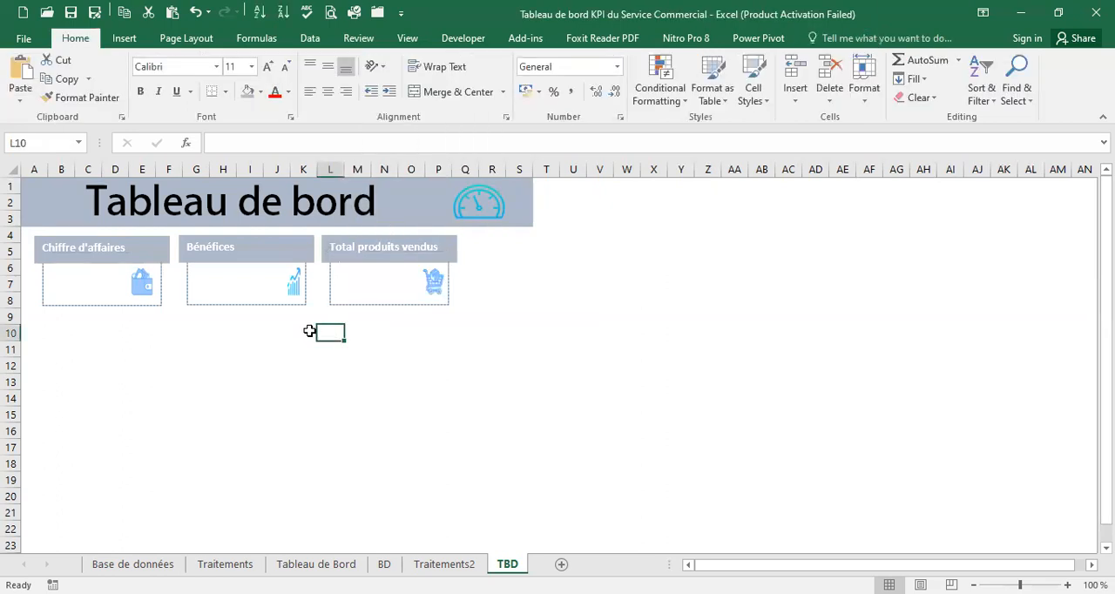
# Merge and center cells B6:D8, G6:J8 and L6:O8 inside the three KPI cards
pyautogui.click(61, 283)
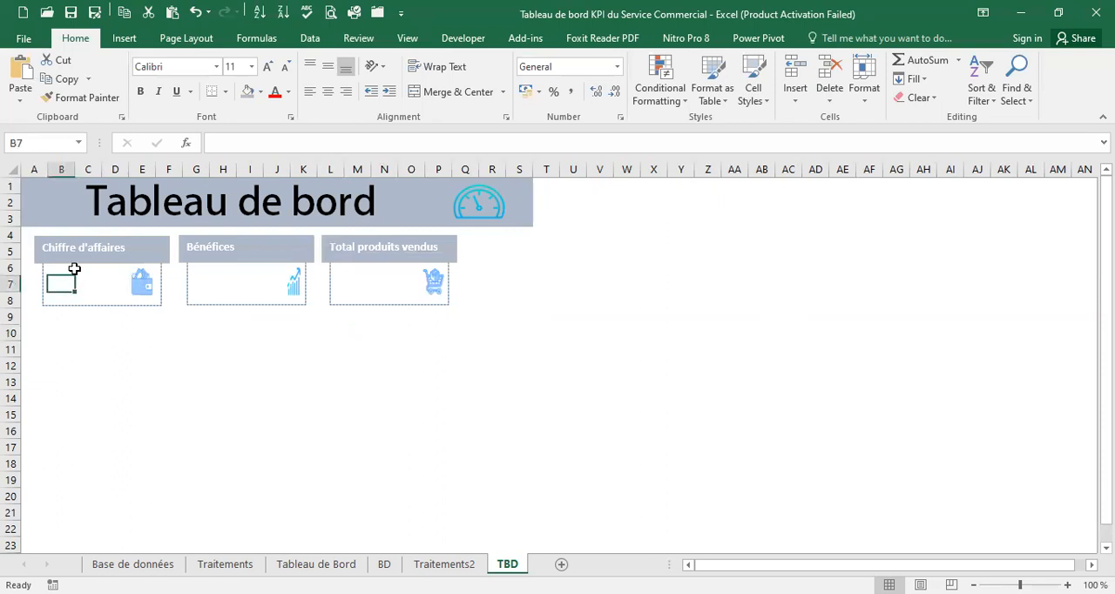
pyautogui.moveTo(53, 271); pyautogui.dragTo(119, 298)
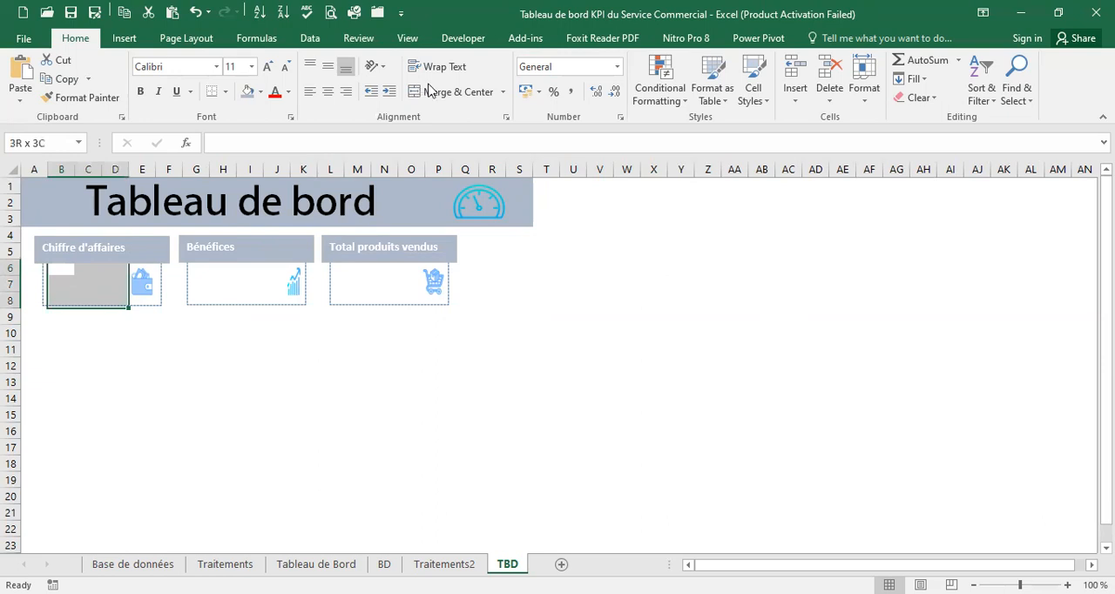
pyautogui.click(451, 91)
pyautogui.moveTo(209, 267); pyautogui.dragTo(281, 300)
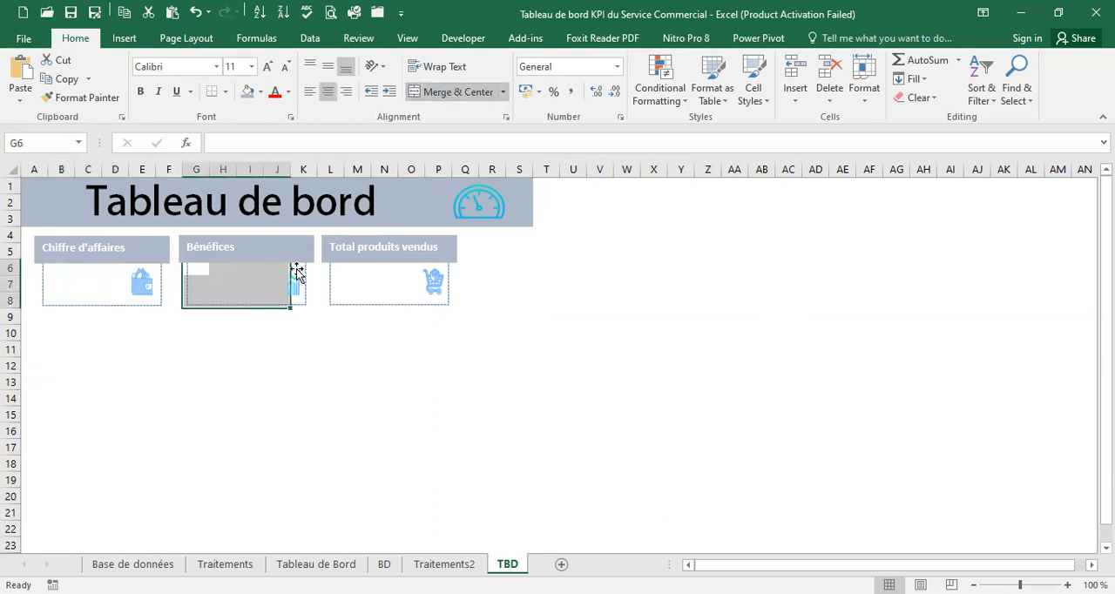
pyautogui.click(453, 92)
pyautogui.moveTo(341, 266); pyautogui.dragTo(417, 301)
pyautogui.click(458, 92)
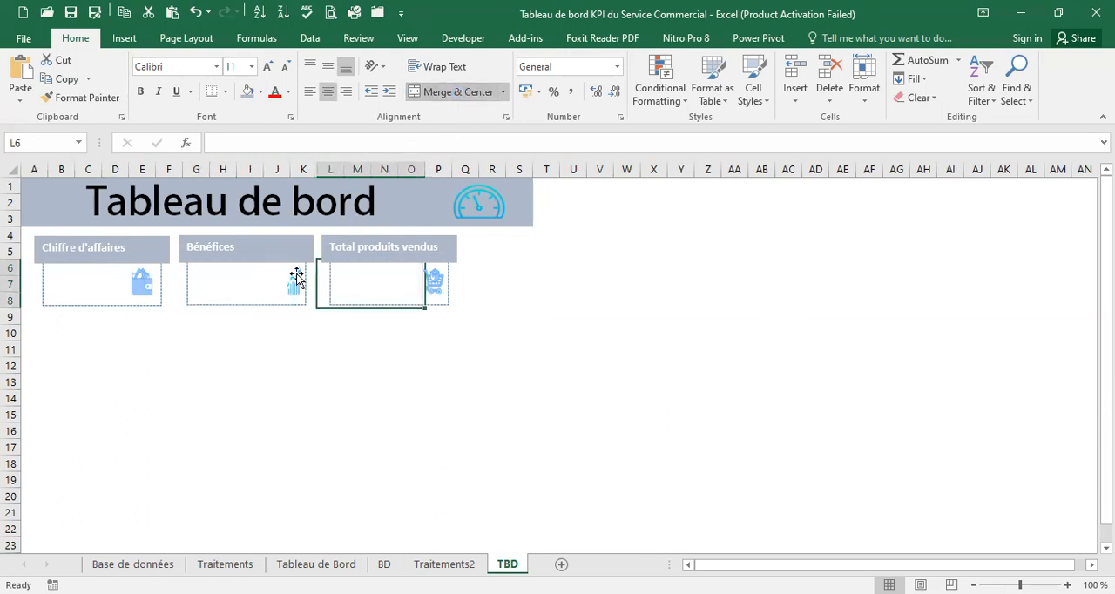
pyautogui.click(69, 278)
pyautogui.write('=')
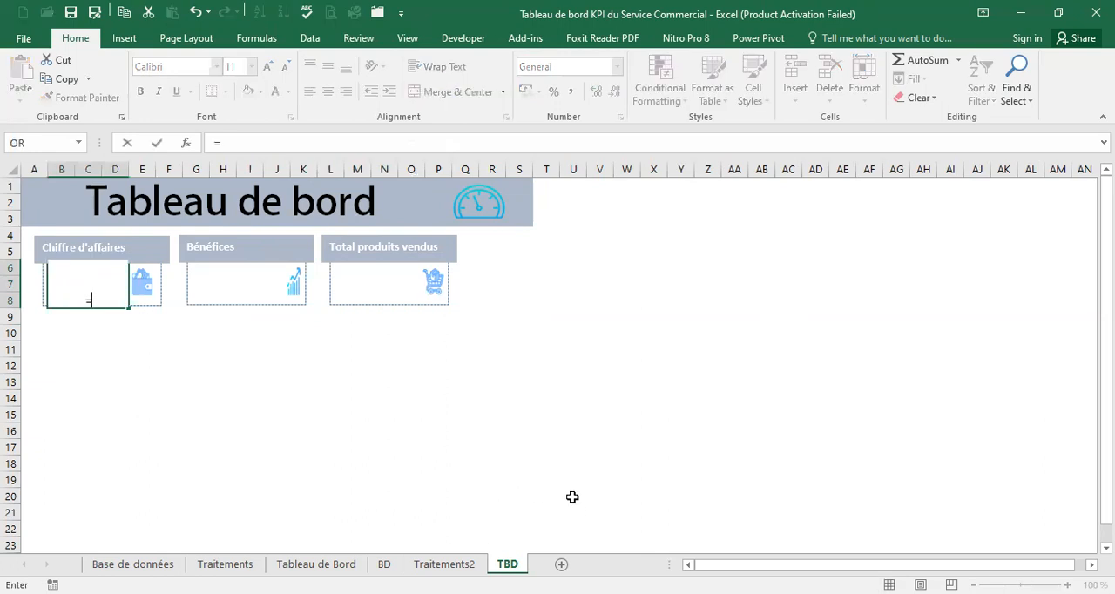
pyautogui.press('BackSpace')
pyautogui.moveTo(212, 377); pyautogui.dragTo(212, 373)
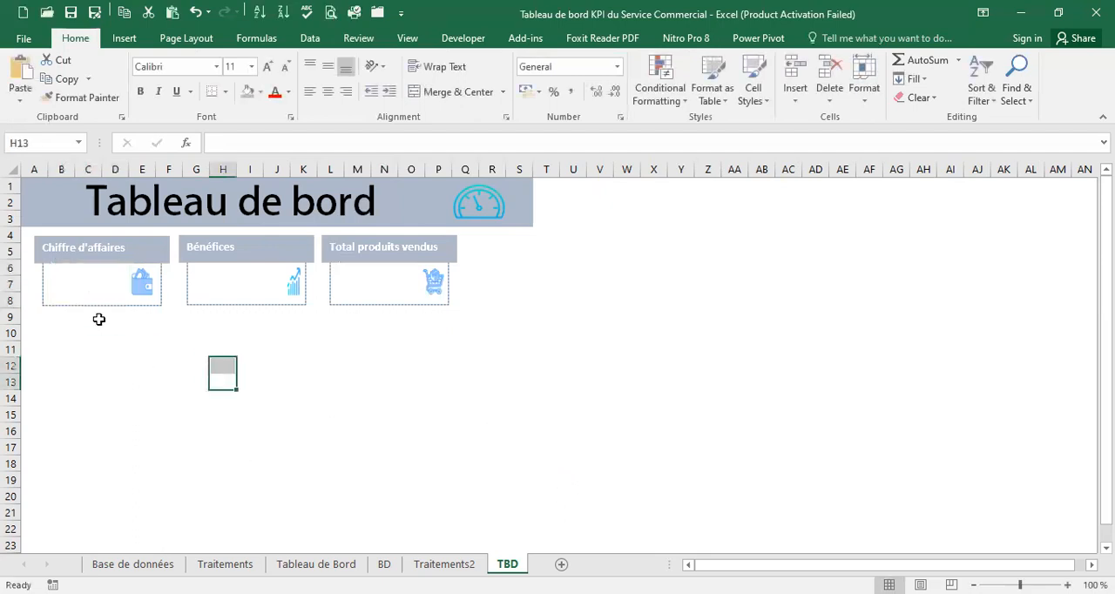
pyautogui.click(444, 565)
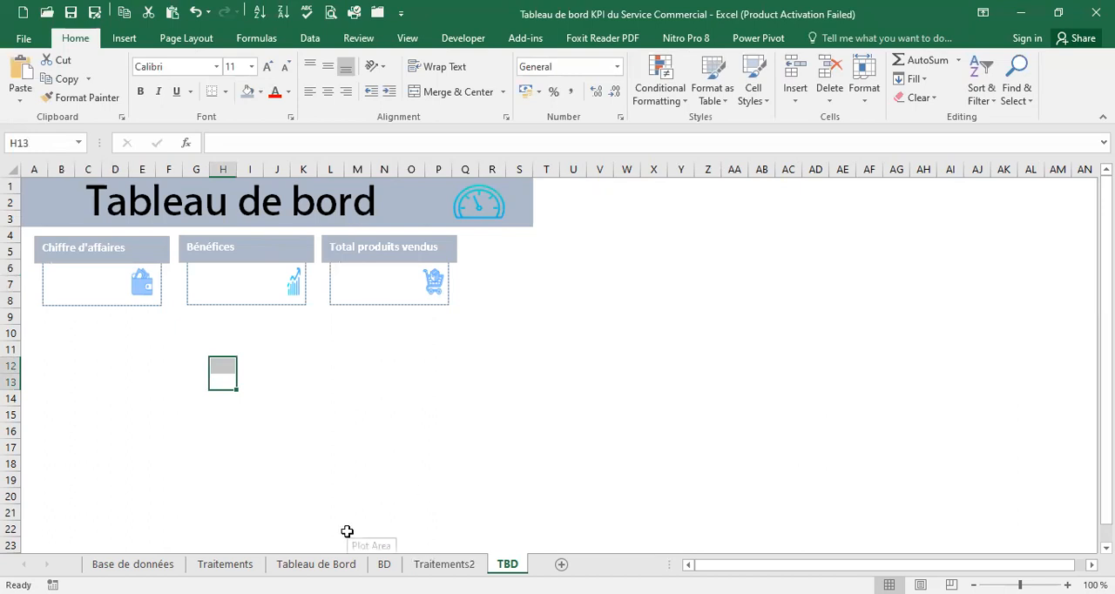
# Create a PivotTable from Table1 on the BD sheet and place it at cell A1 of the existing Traitements2 sheet
pyautogui.click(382, 564)
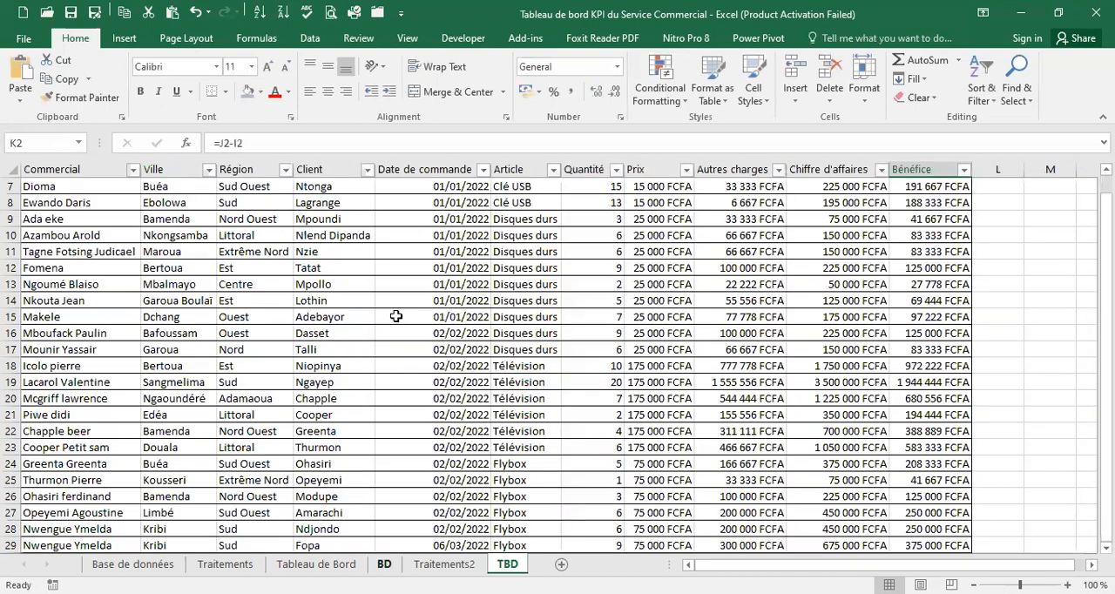
pyautogui.click(334, 251)
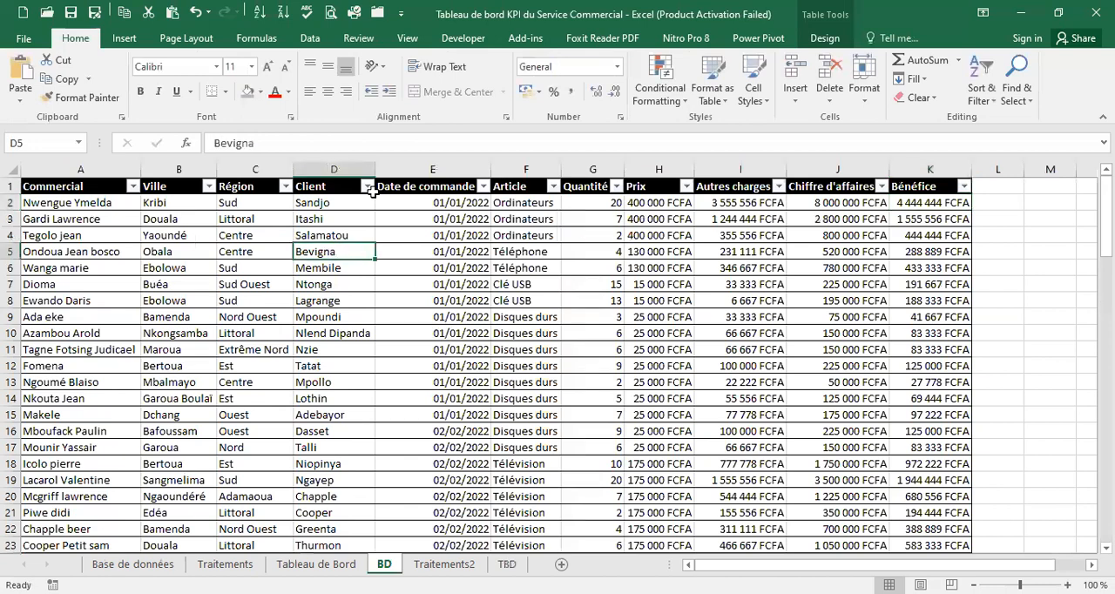
pyautogui.click(118, 39)
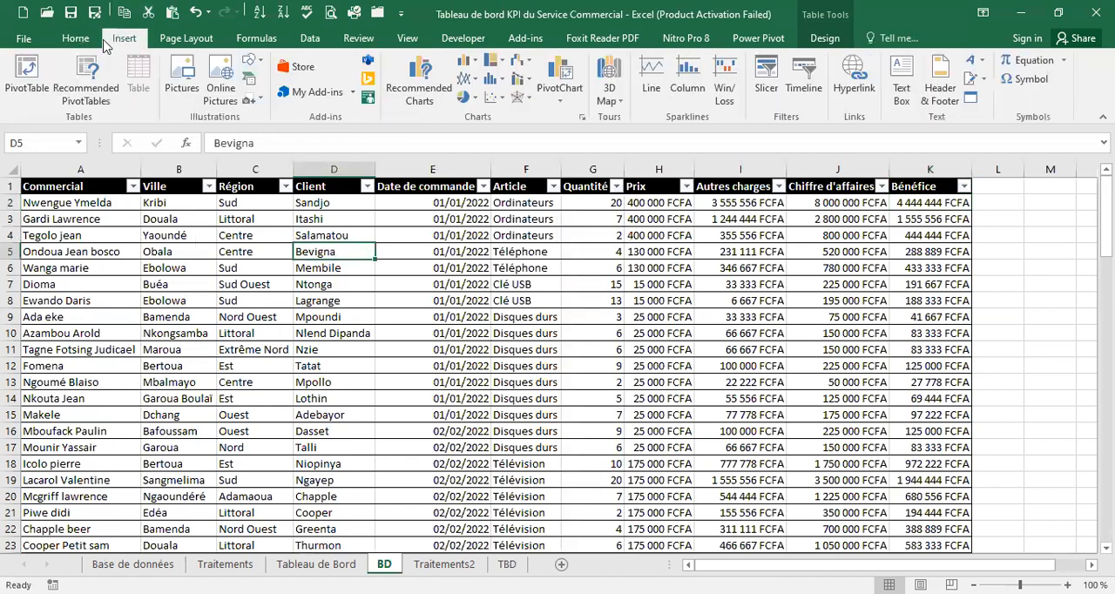
pyautogui.click(28, 79)
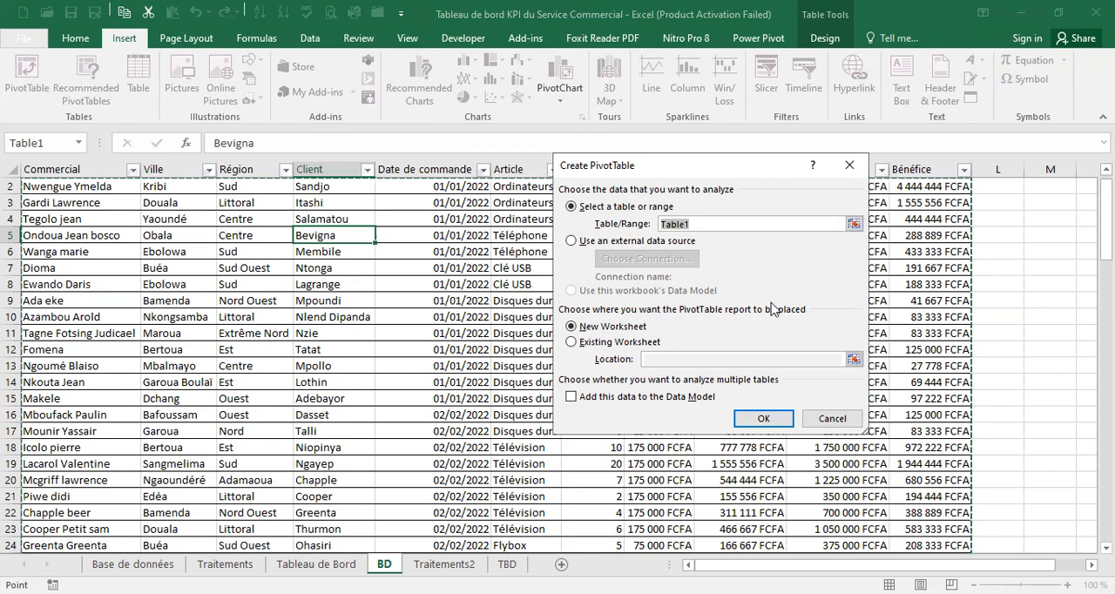
pyautogui.click(573, 342)
pyautogui.click(699, 358)
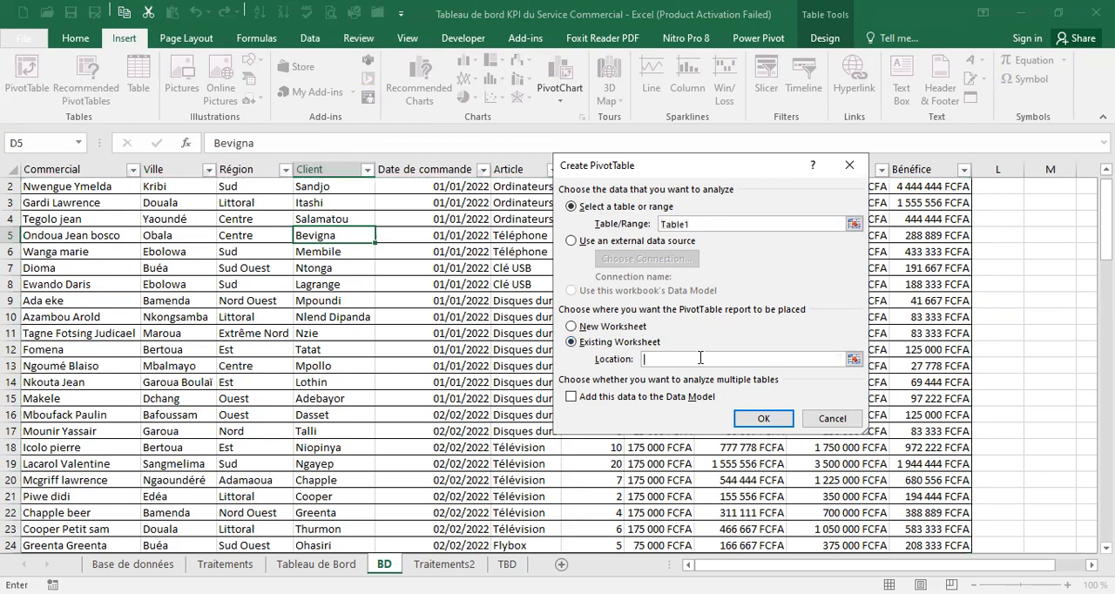
pyautogui.click(444, 564)
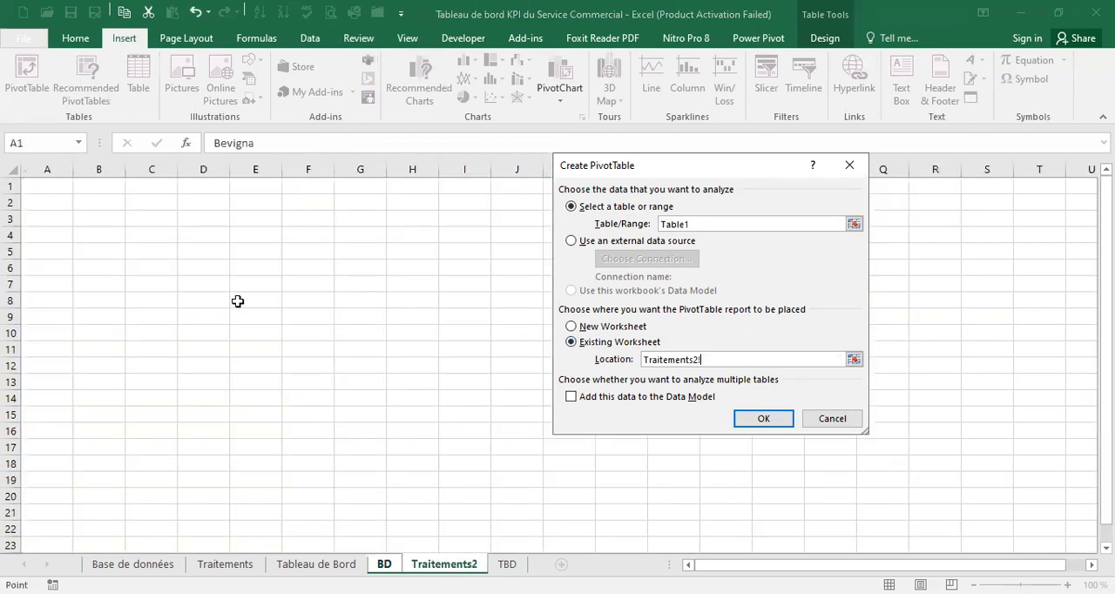
pyautogui.click(54, 190)
pyautogui.click(763, 418)
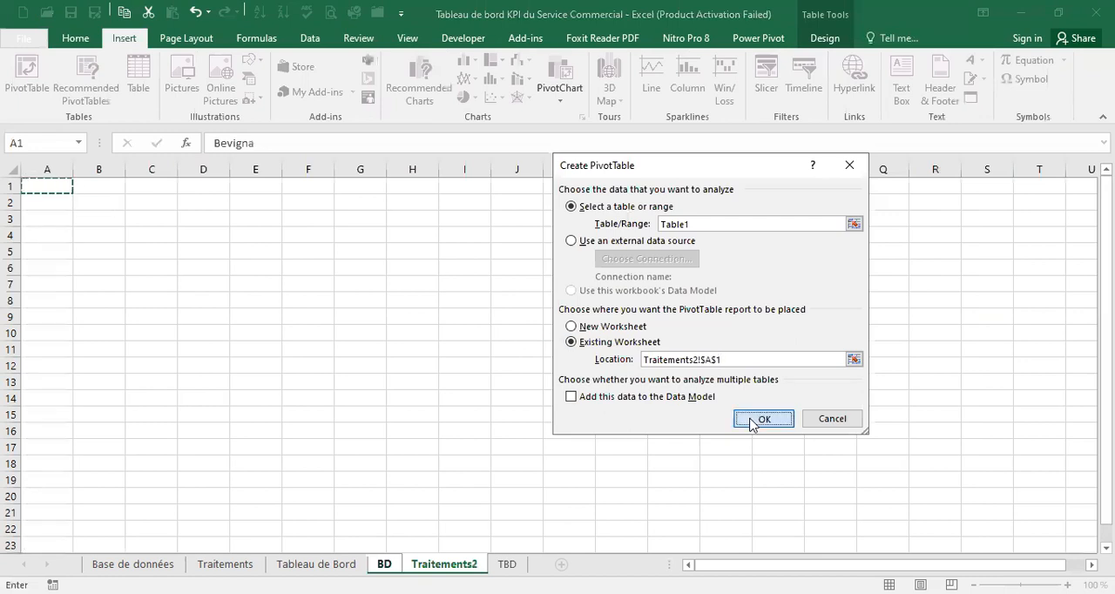
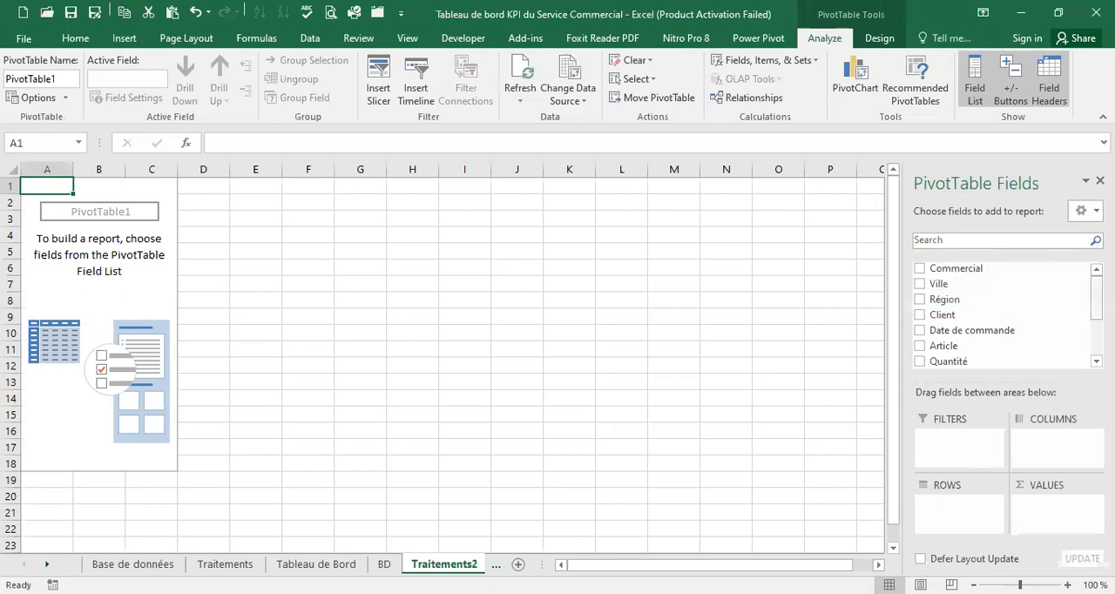
# Compare the PivotTable's available fields with the KPI cards on the TBD sheet
pyautogui.scroll(-2, 1002, 314)
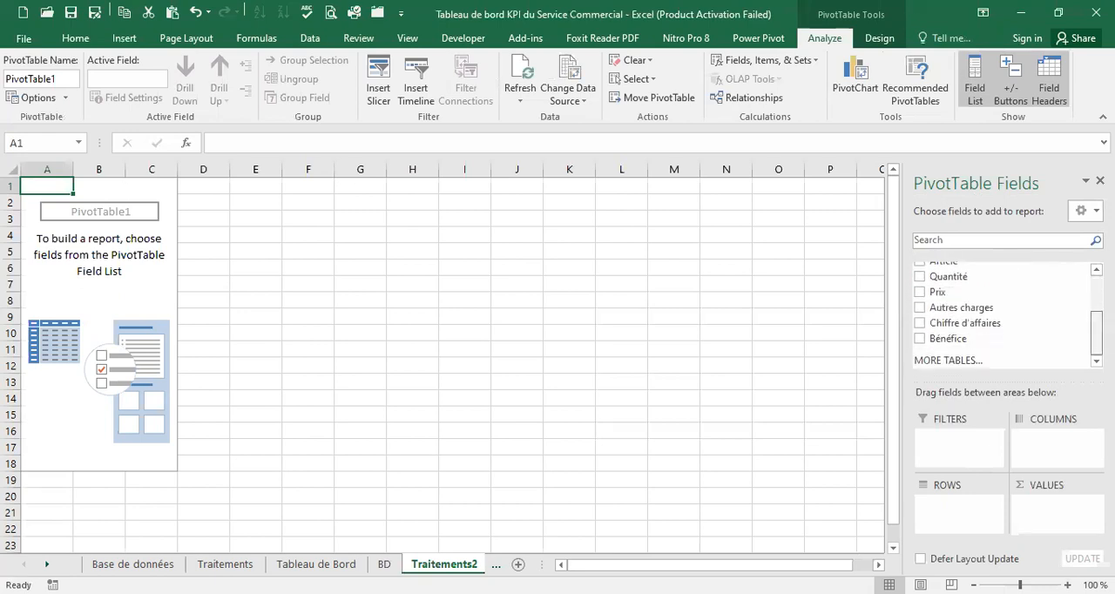
pyautogui.scroll(2, 1002, 314)
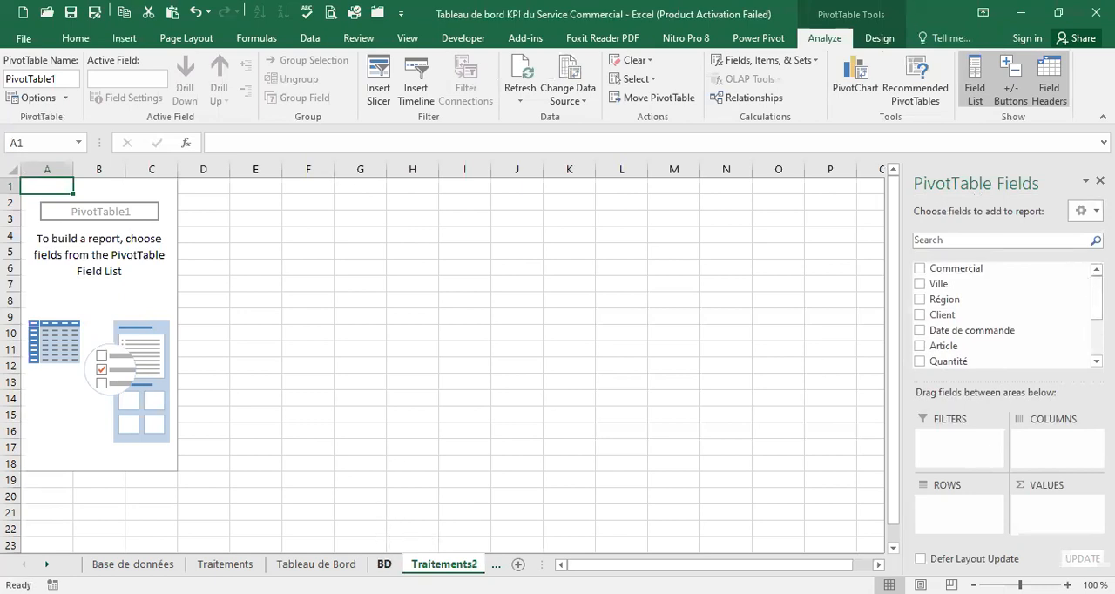
pyautogui.click(496, 564)
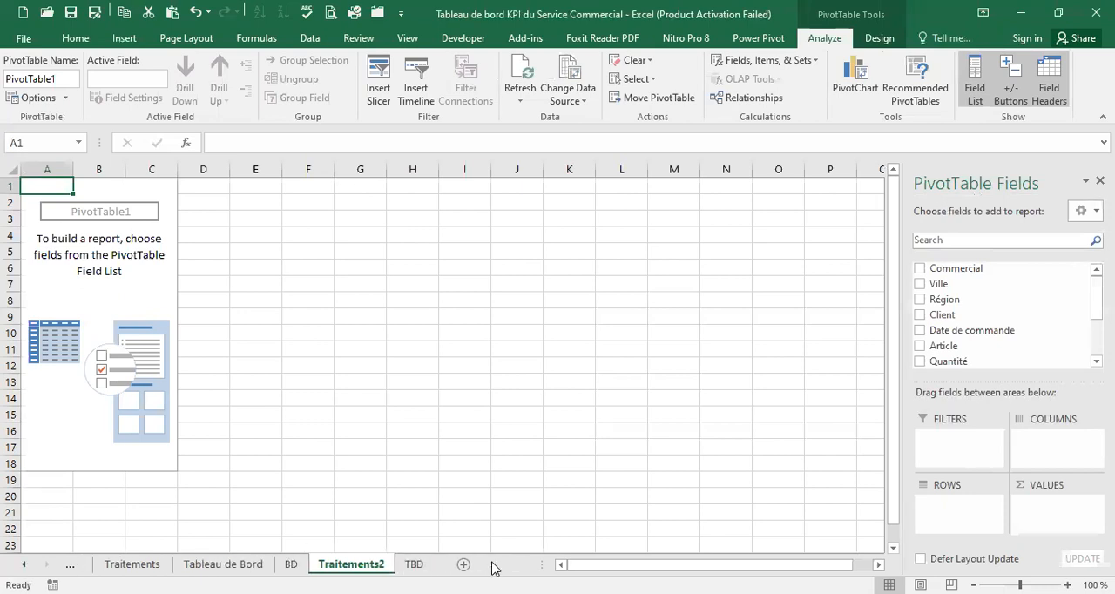
pyautogui.click(404, 565)
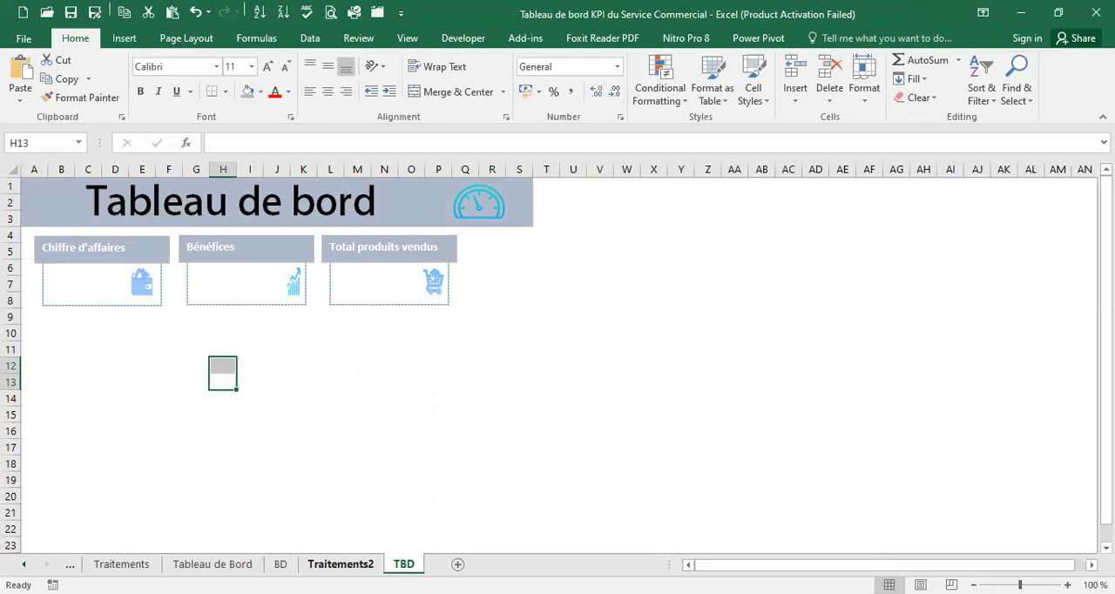
pyautogui.click(341, 563)
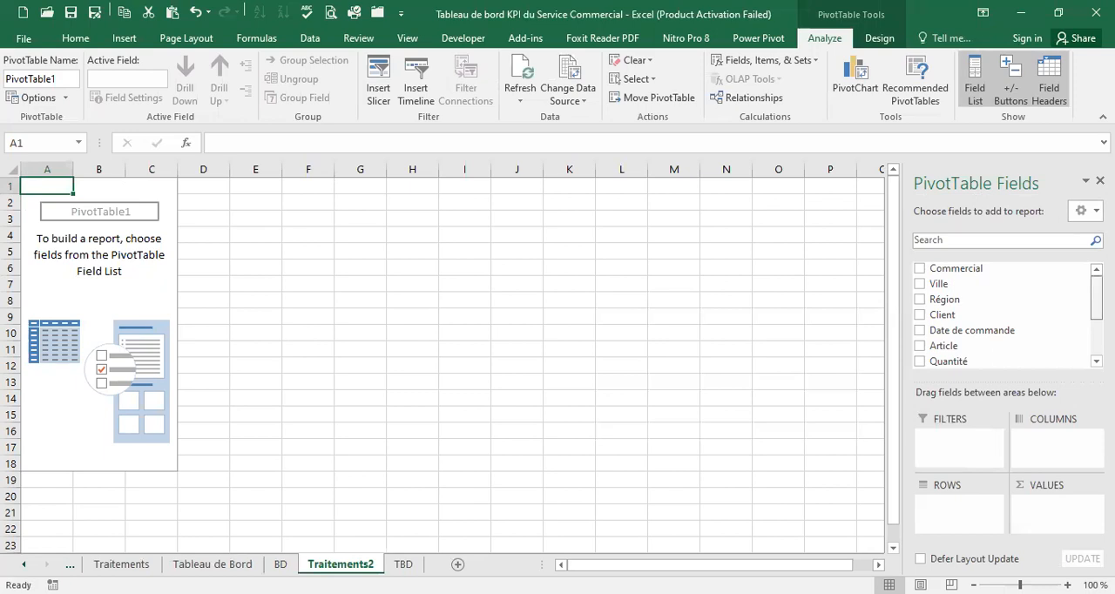
pyautogui.scroll(-1, 1002, 314)
pyautogui.scroll(1, 1002, 314)
pyautogui.scroll(-4, 1002, 314)
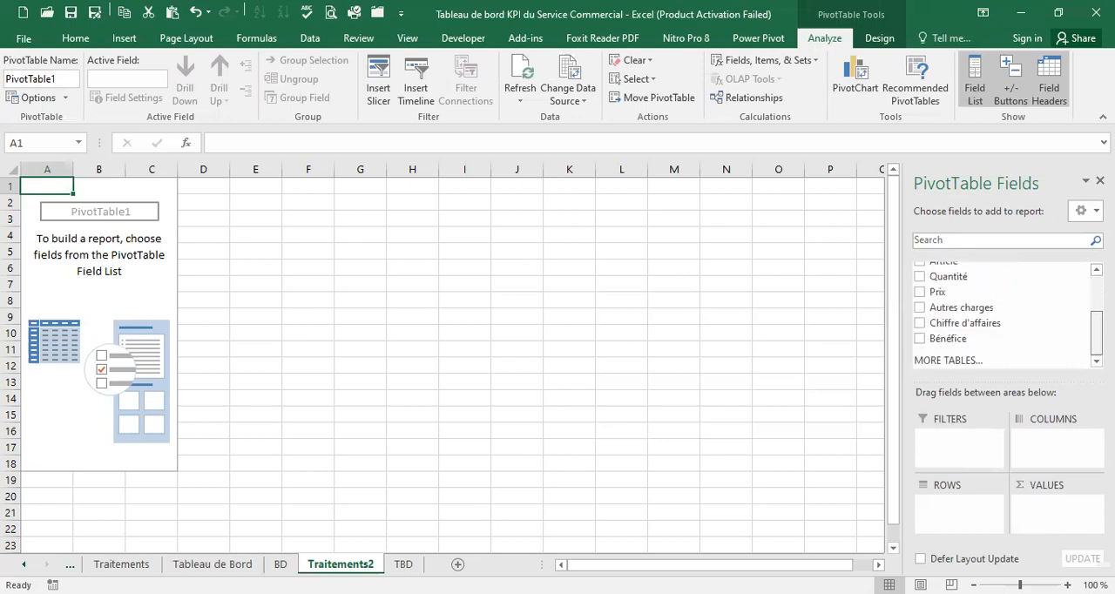
pyautogui.scroll(2, 974, 298)
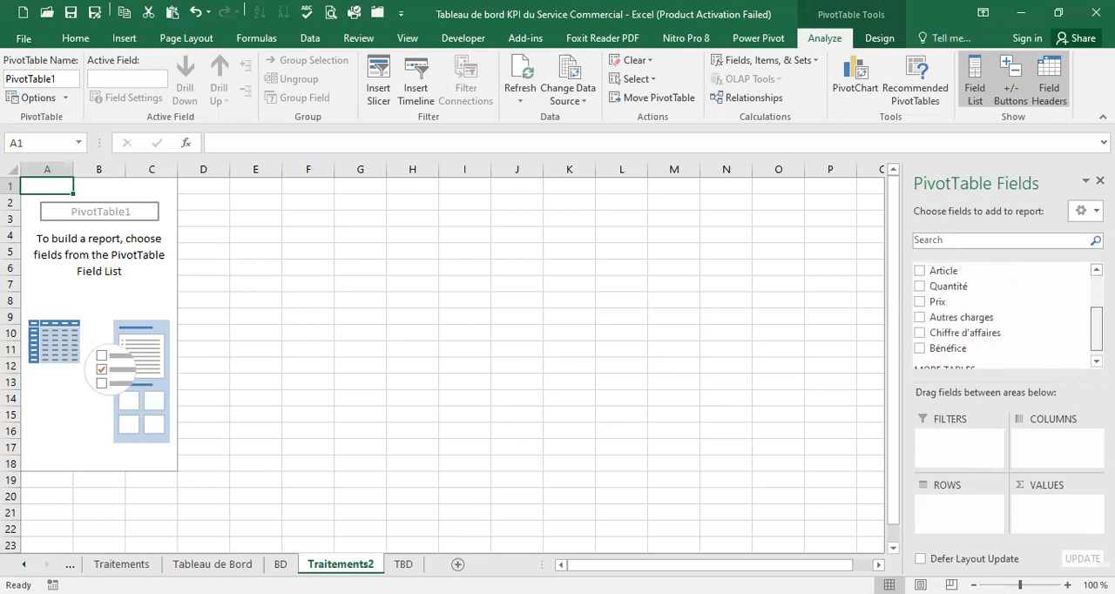
pyautogui.moveTo(974, 298); pyautogui.dragTo(1024, 338)
pyautogui.scroll(3, 1025, 338)
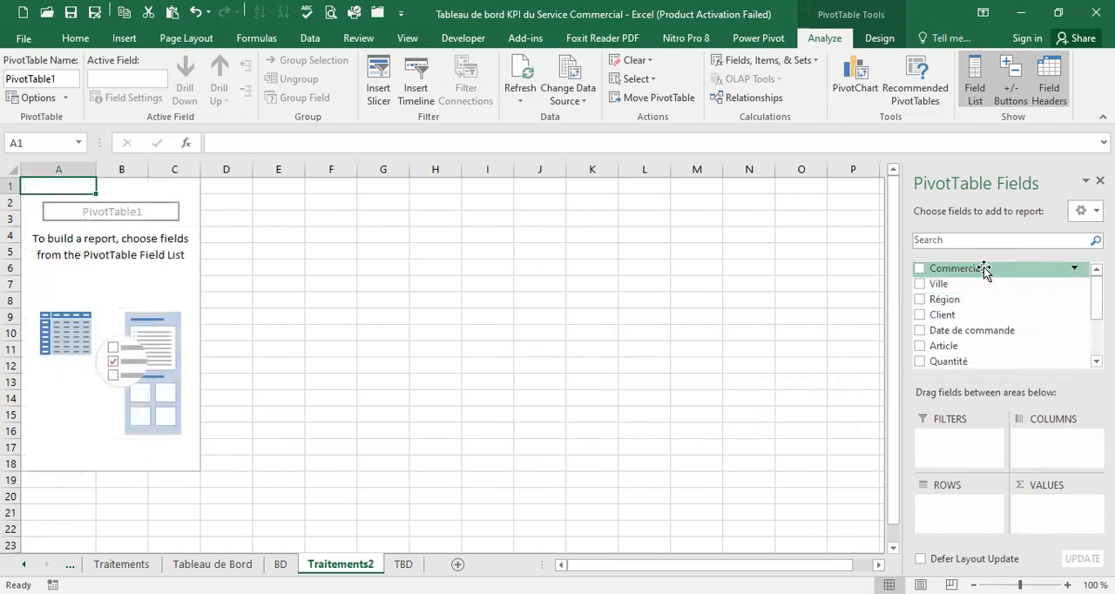
# Build the PivotTable with Commercial as rows and the sums of Chiffre d'affaires, Bénéfice and Quantité as values
pyautogui.moveTo(985, 270); pyautogui.dragTo(956, 516)
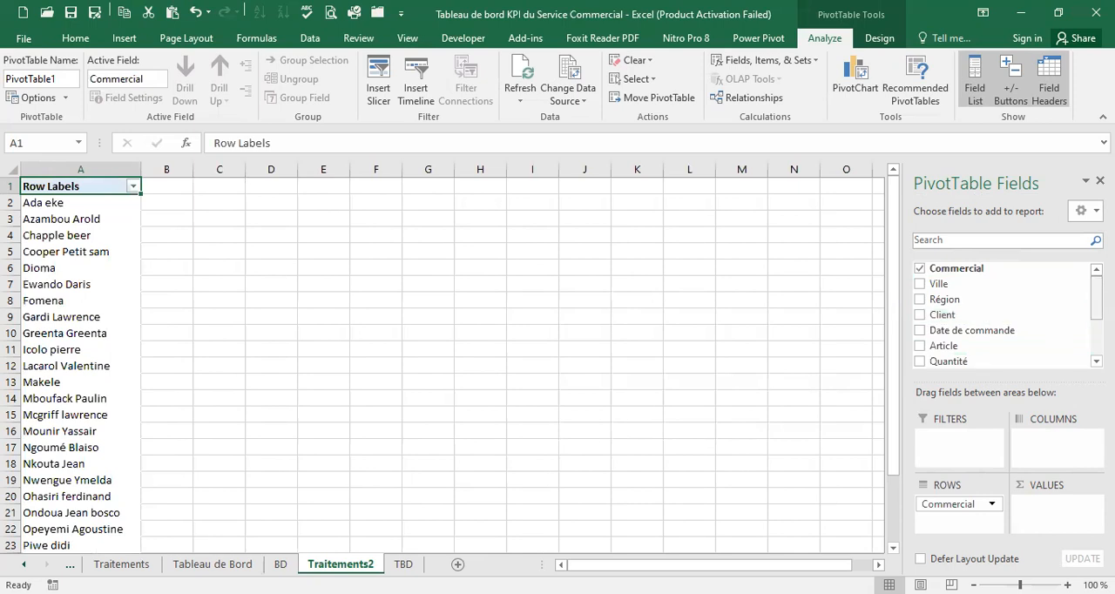
pyautogui.scroll(-2, 1002, 313)
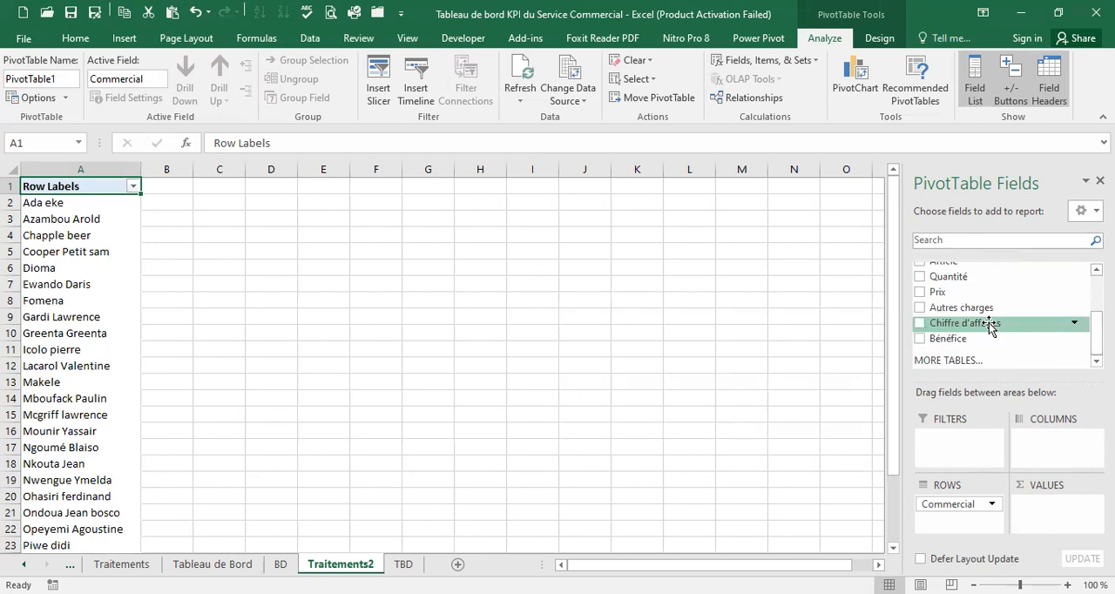
pyautogui.moveTo(989, 323); pyautogui.dragTo(1059, 515)
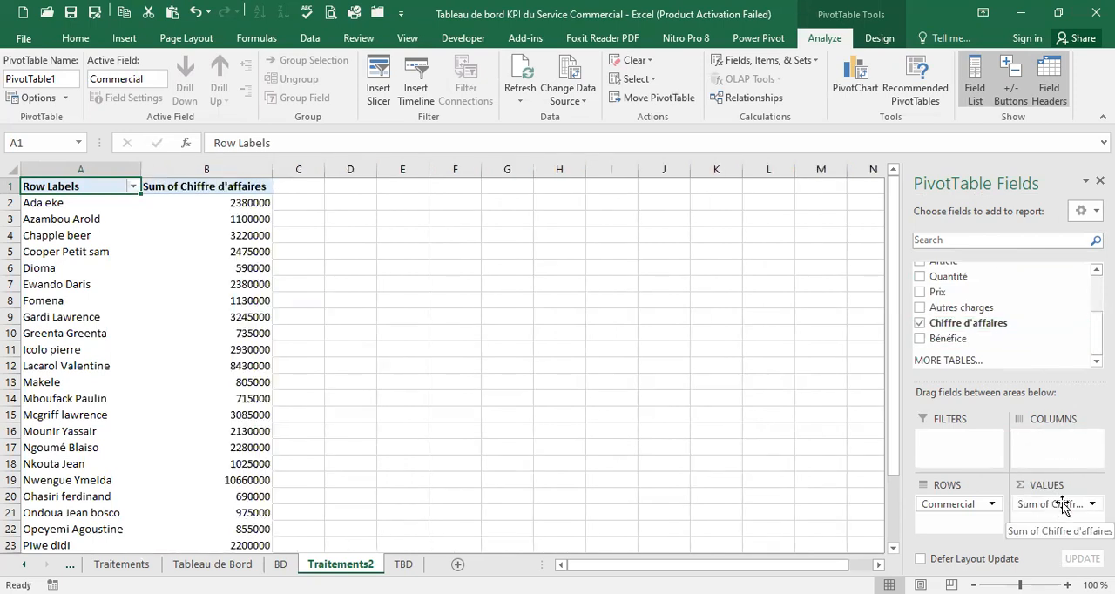
pyautogui.moveTo(975, 340); pyautogui.dragTo(1051, 520)
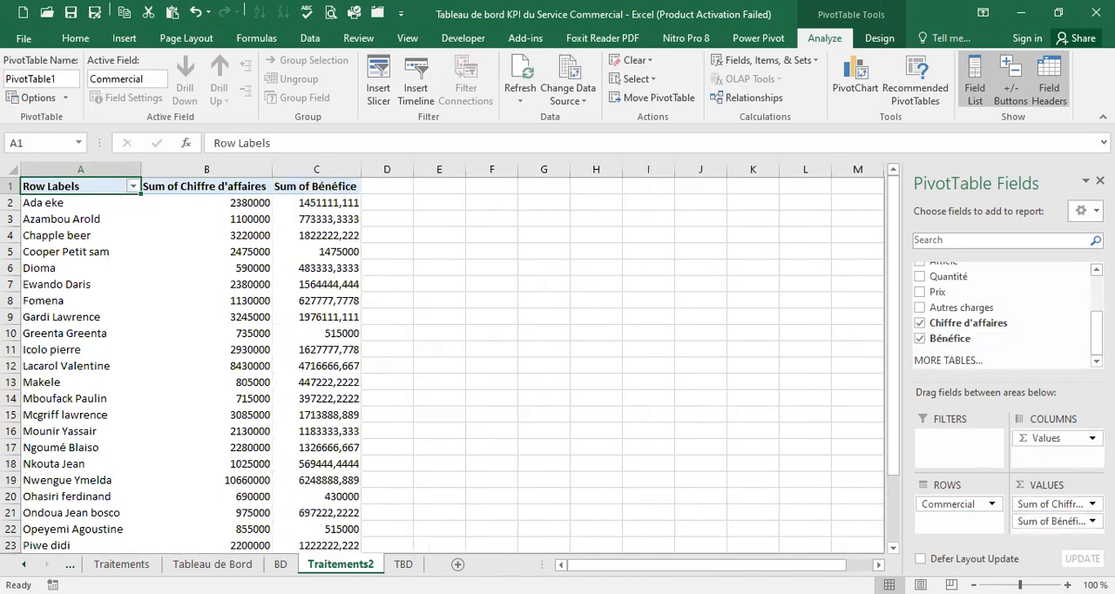
pyautogui.moveTo(1046, 277); pyautogui.dragTo(1058, 529)
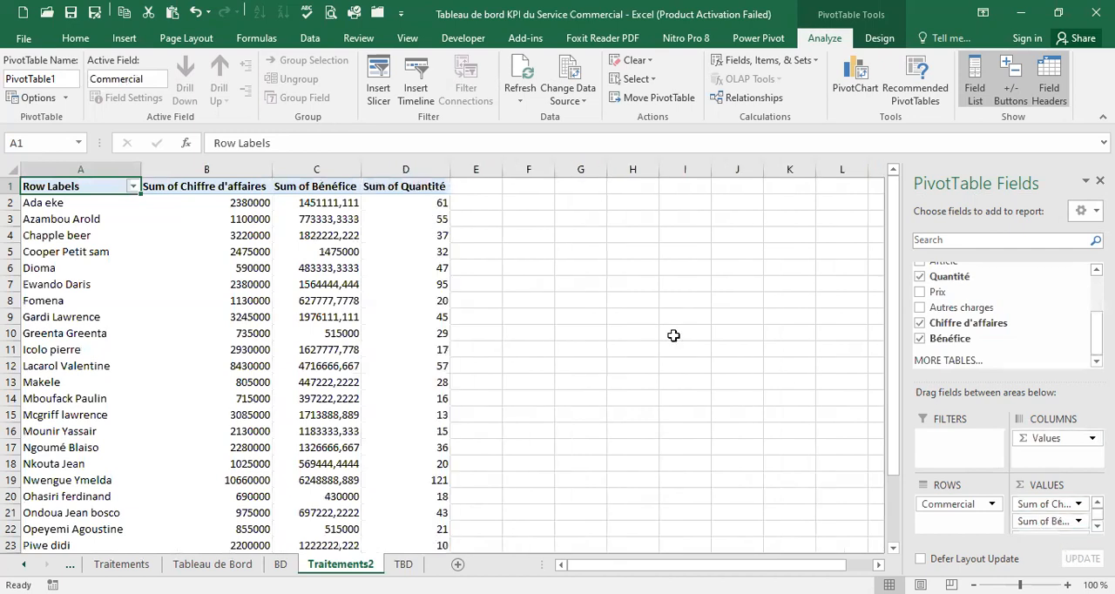
# Examine the PivotTable's rows per Commercial and its Grand Total row on Traitements2
pyautogui.scroll(-9, 541, 481)
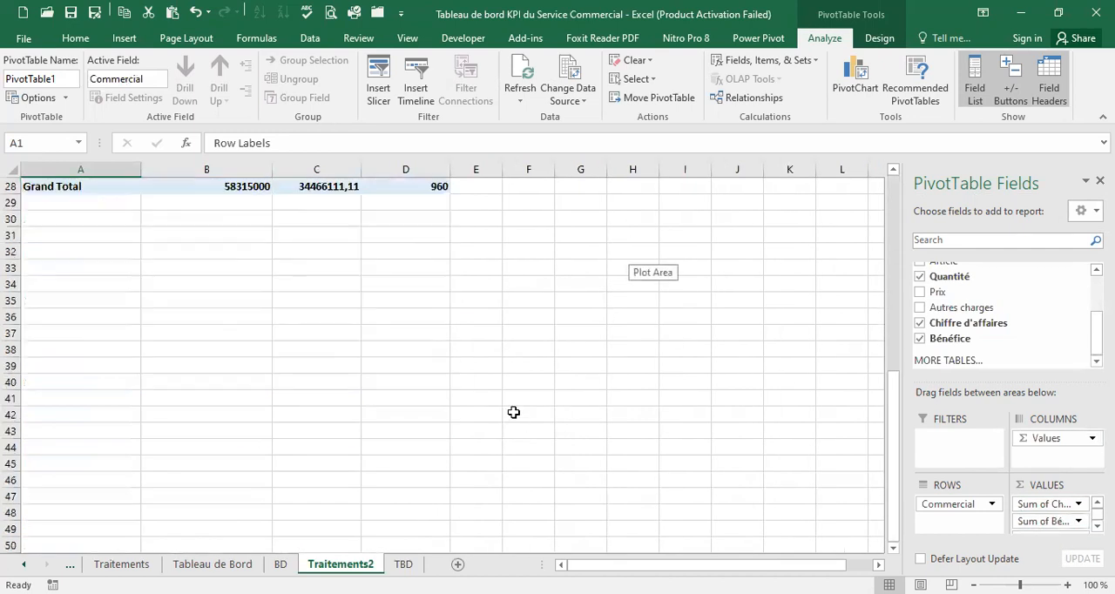
pyautogui.scroll(3, 514, 411)
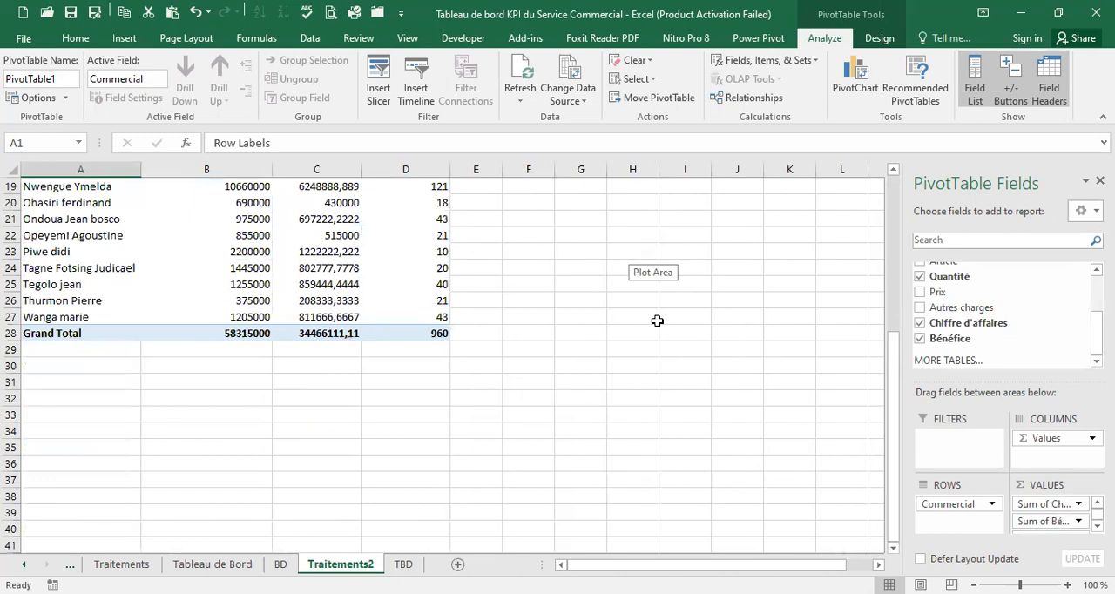
pyautogui.scroll(6, 655, 321)
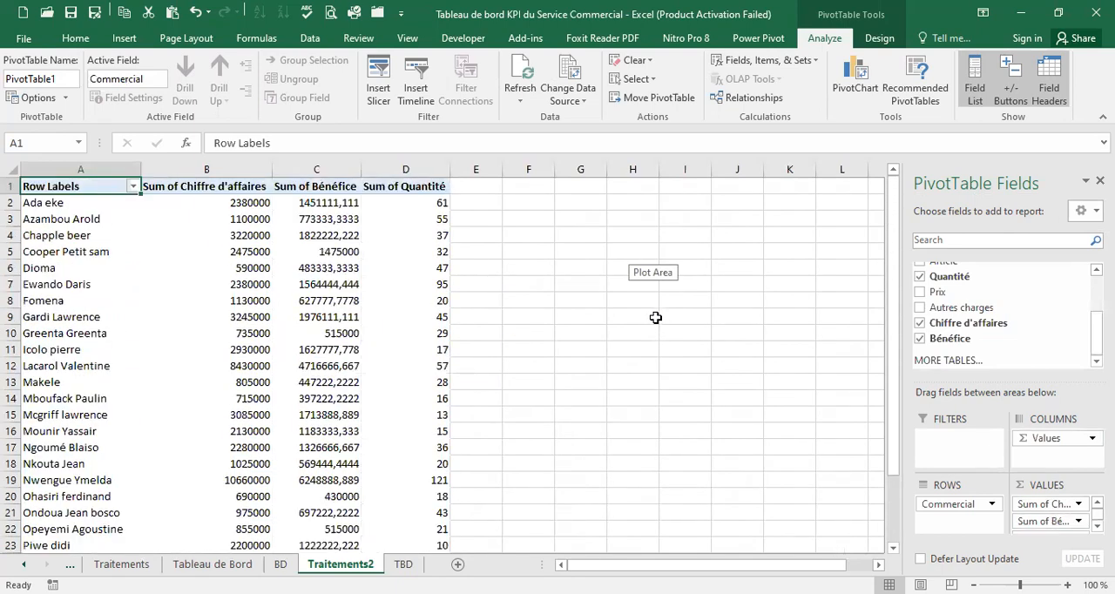
pyautogui.scroll(-6, 267, 381)
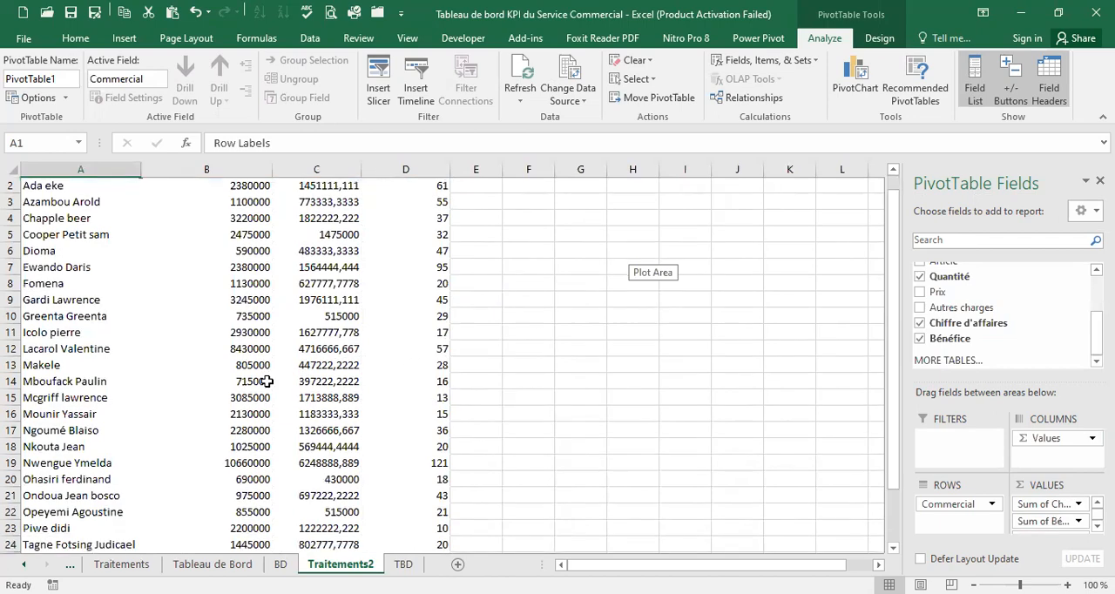
pyautogui.scroll(6, 267, 381)
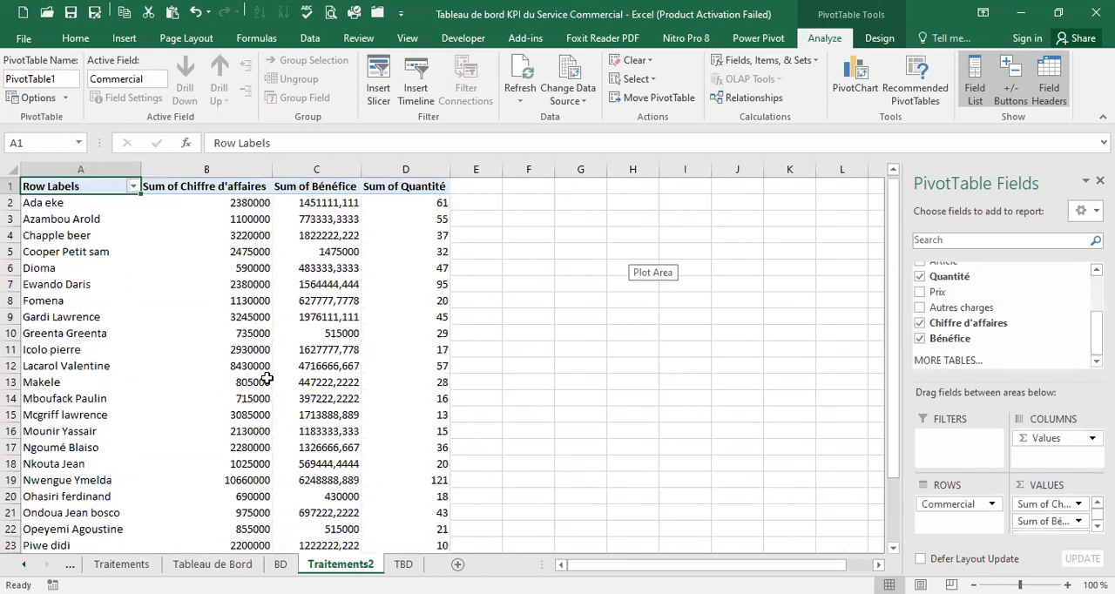
pyautogui.scroll(-1, 267, 374)
pyautogui.scroll(1, 267, 375)
pyautogui.scroll(-4, 268, 374)
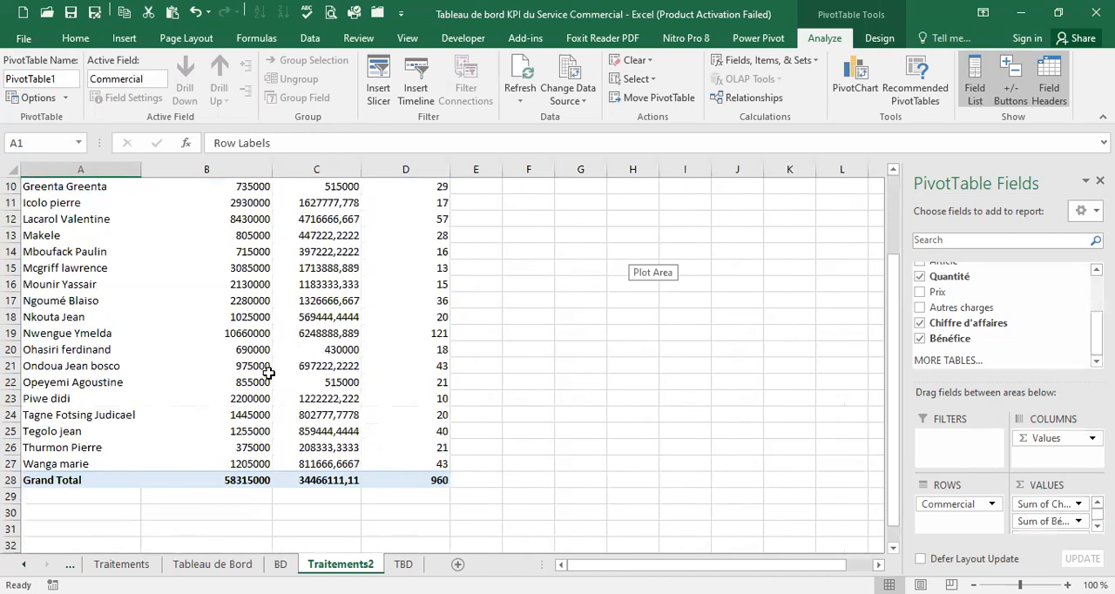
pyautogui.scroll(1, 270, 366)
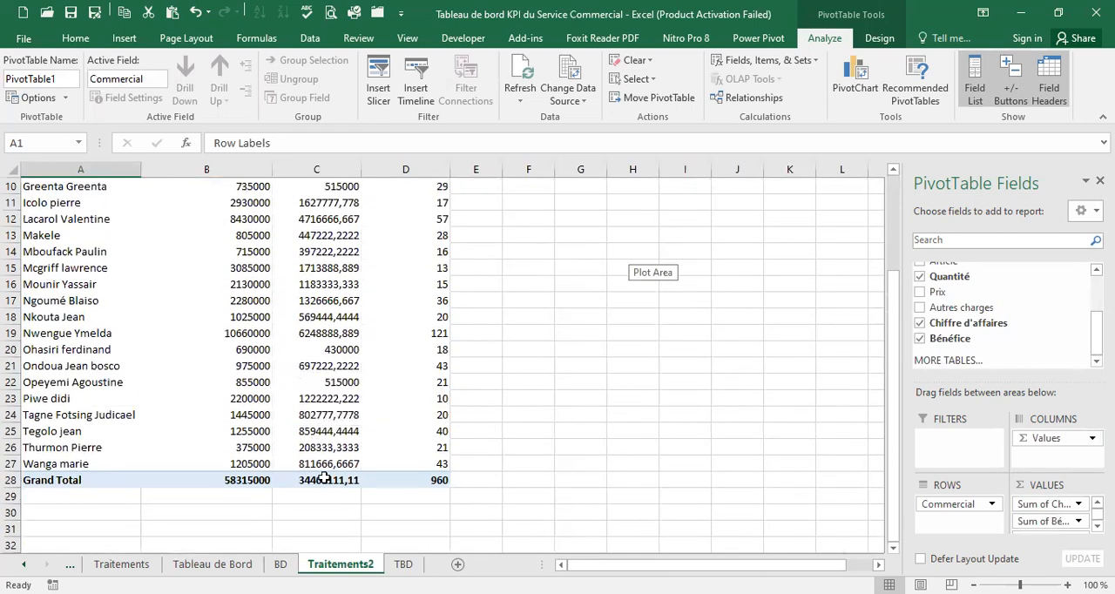
# Format the Bénéfice grand total in C28 with the comma style and no decimal places
pyautogui.click(321, 479)
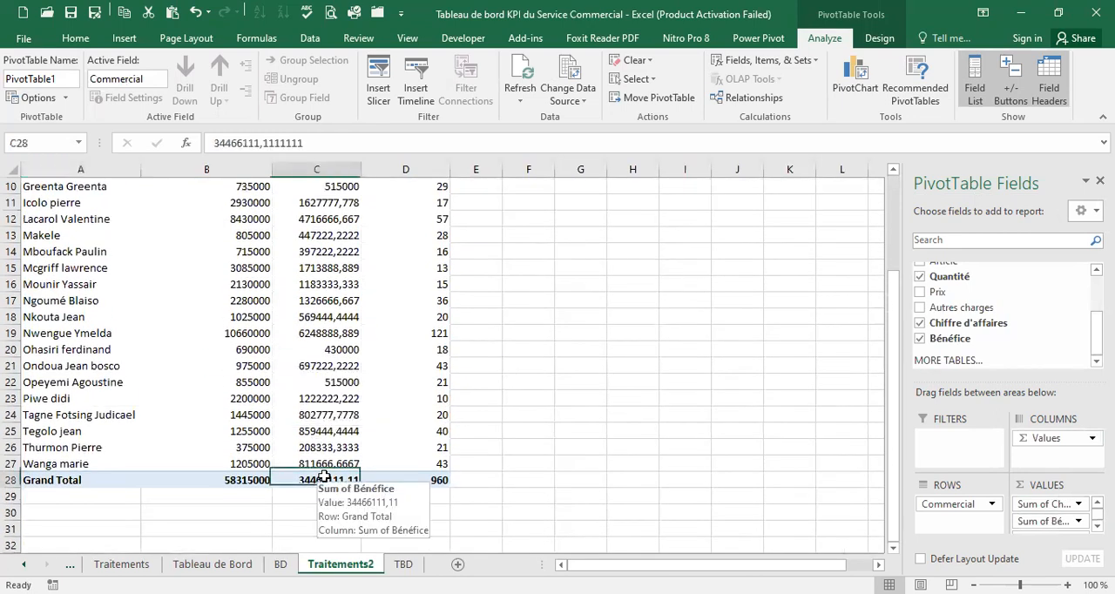
pyautogui.click(77, 38)
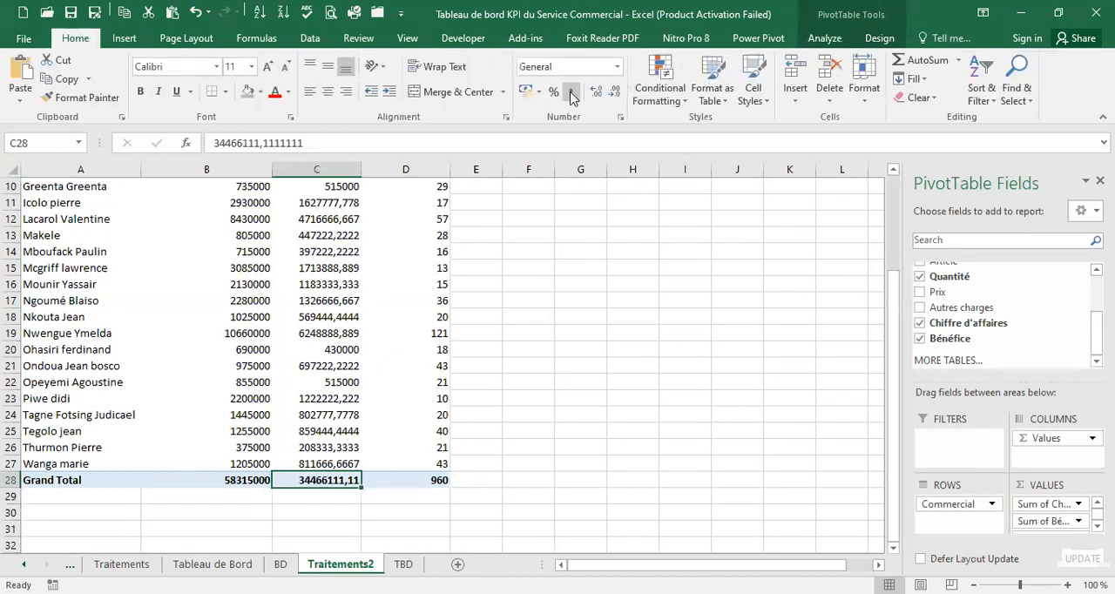
pyautogui.click(614, 94)
pyautogui.click(613, 94)
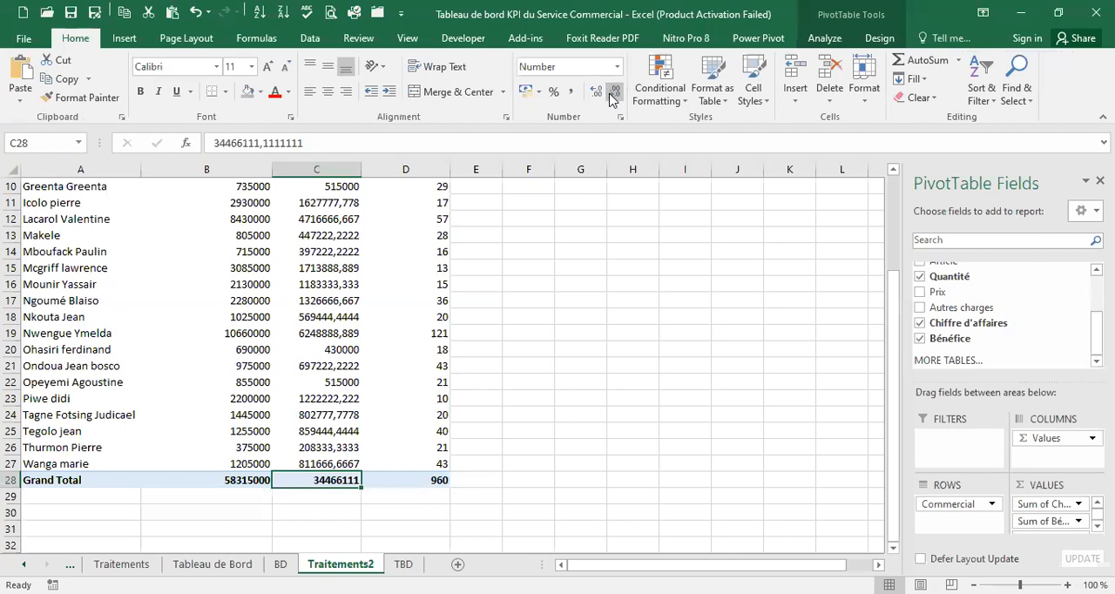
pyautogui.click(572, 93)
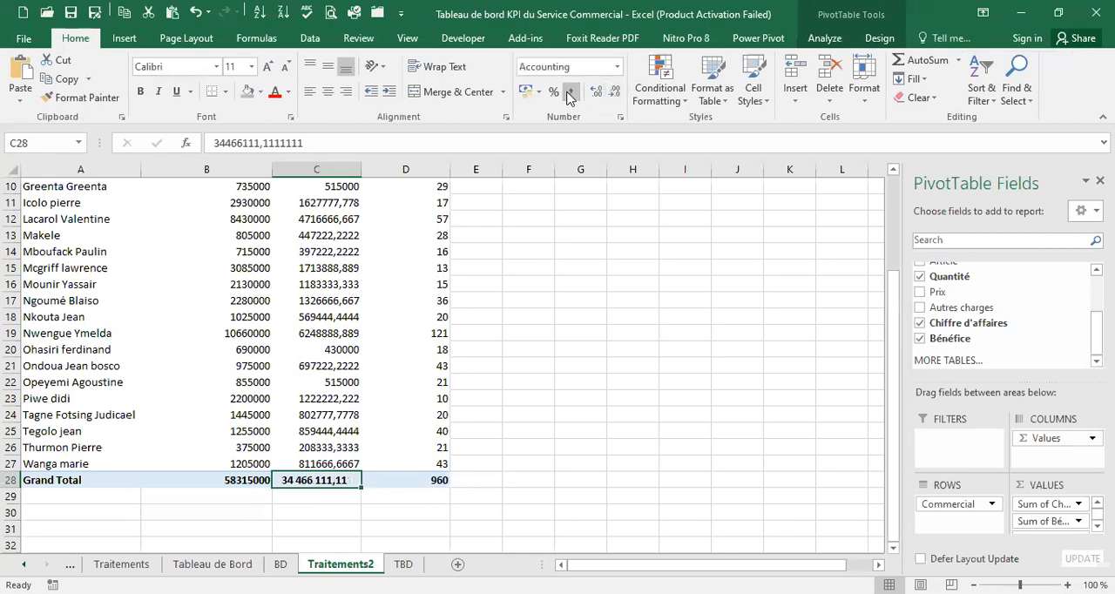
pyautogui.click(616, 95)
pyautogui.click(615, 94)
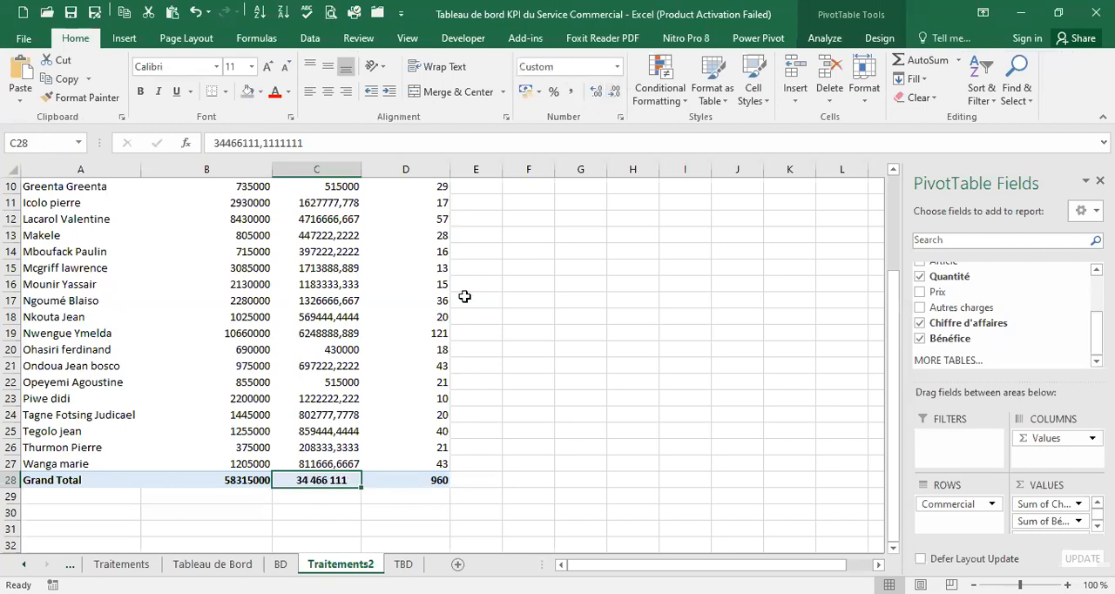
# Format the Chiffre d'affaires grand total in B28 with the comma style and no decimals
pyautogui.click(244, 481)
pyautogui.click(572, 92)
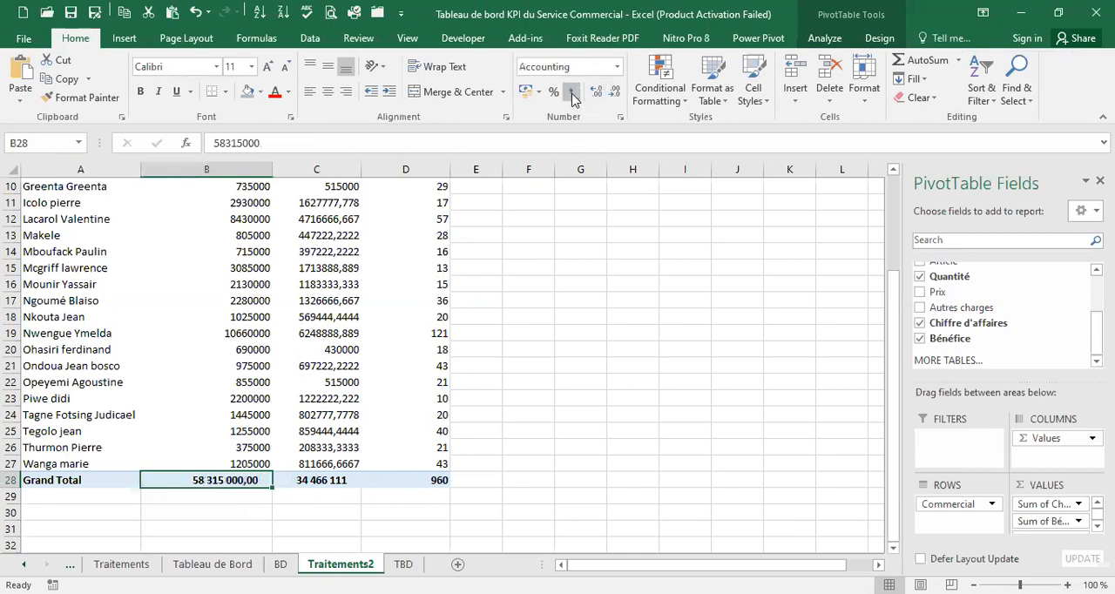
pyautogui.click(614, 95)
pyautogui.click(613, 94)
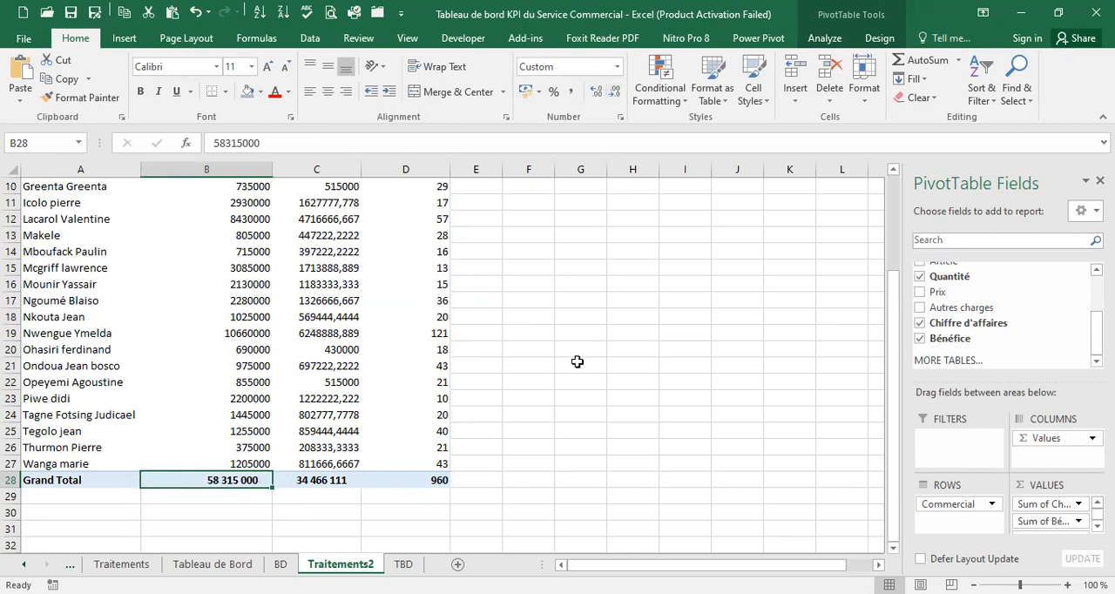
# Link merged cell B6 of the Chiffre d'affaires card on TBD to the Chiffre d'affaires grand total in Traitements2 cell B28
pyautogui.click(402, 564)
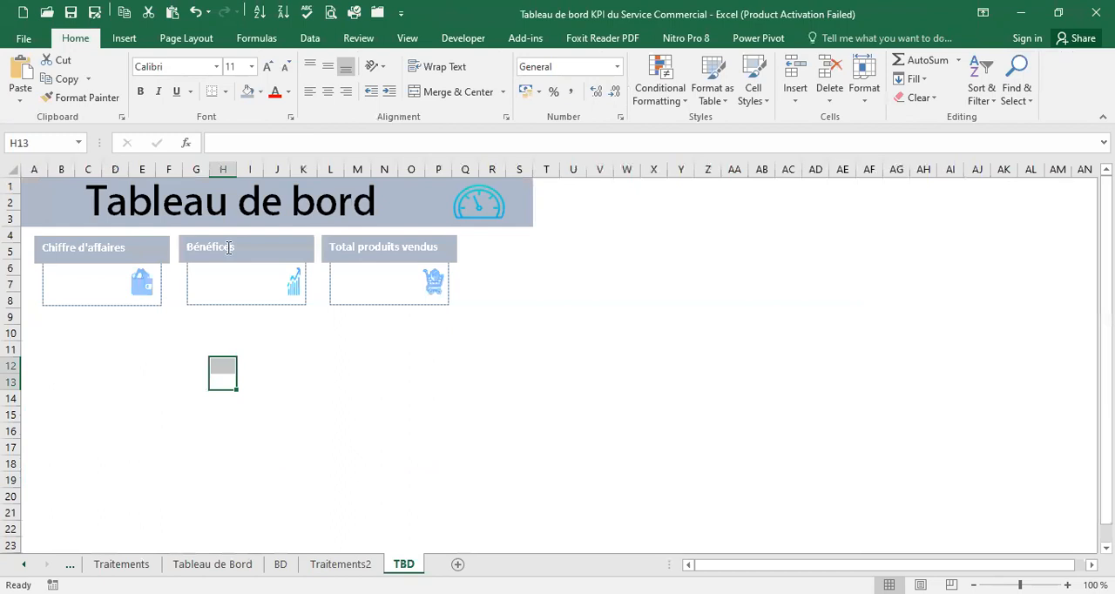
pyautogui.click(85, 286)
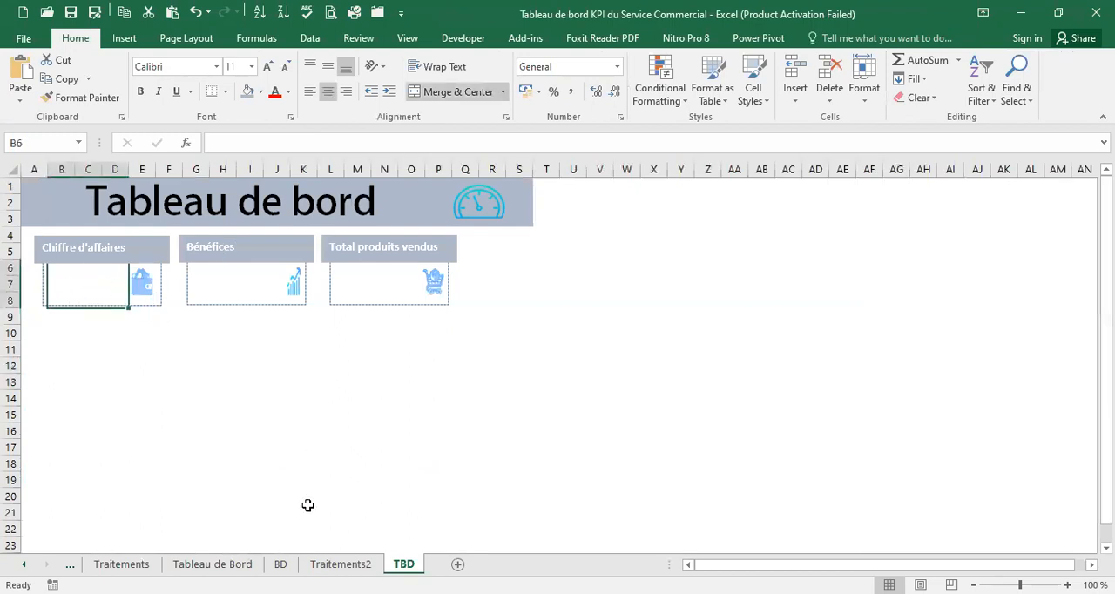
pyautogui.write('=')
pyautogui.click(340, 564)
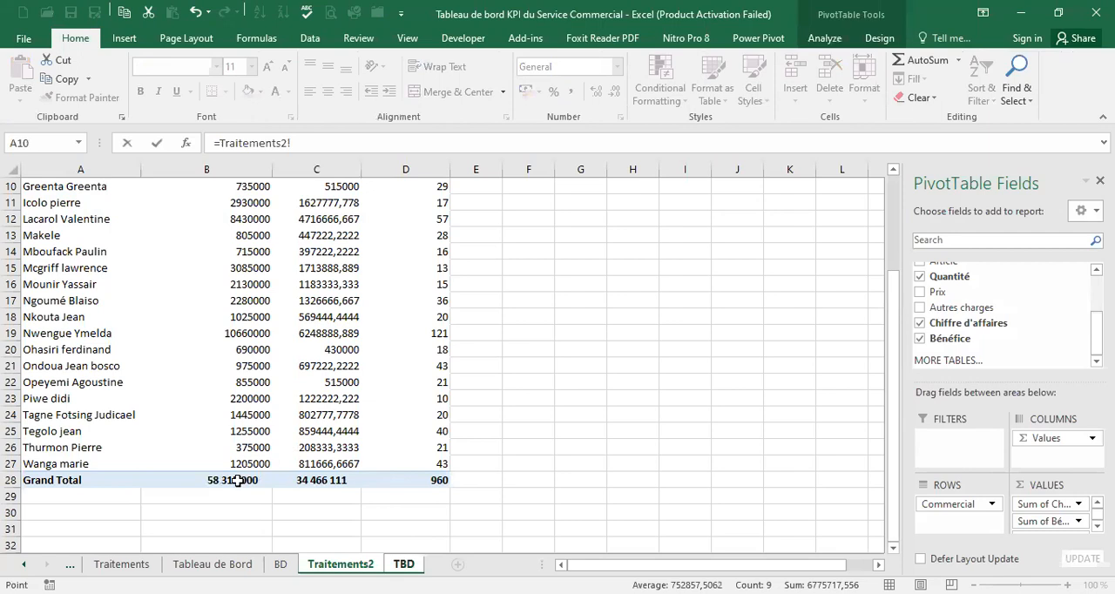
pyautogui.click(237, 481)
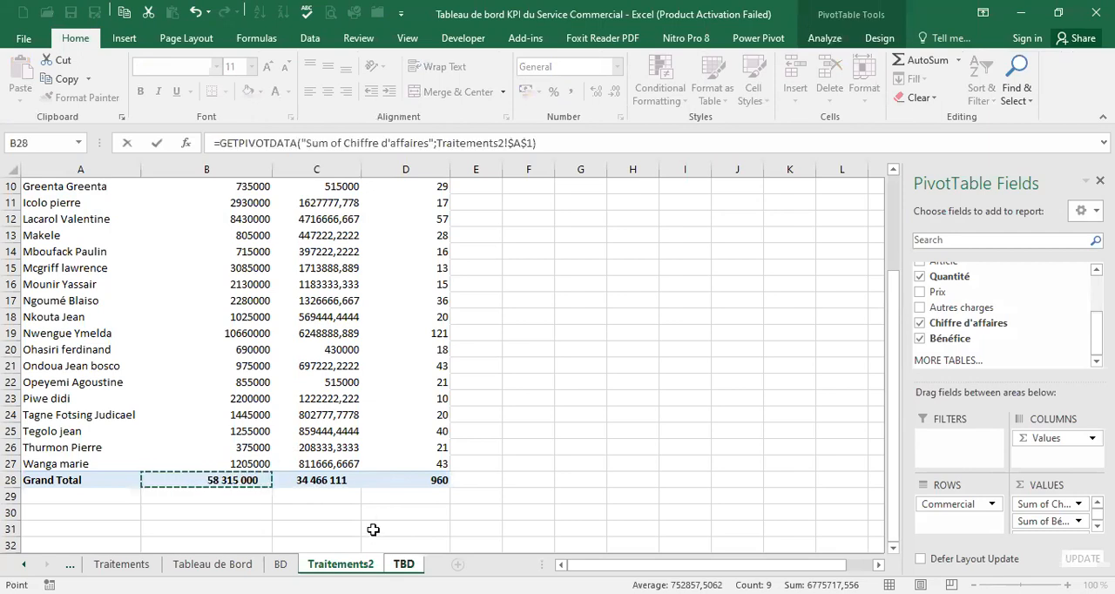
pyautogui.press('Return')
# Vertically centre the Chiffre d'affaires value in merged cell B6 on TBD
pyautogui.click(105, 277)
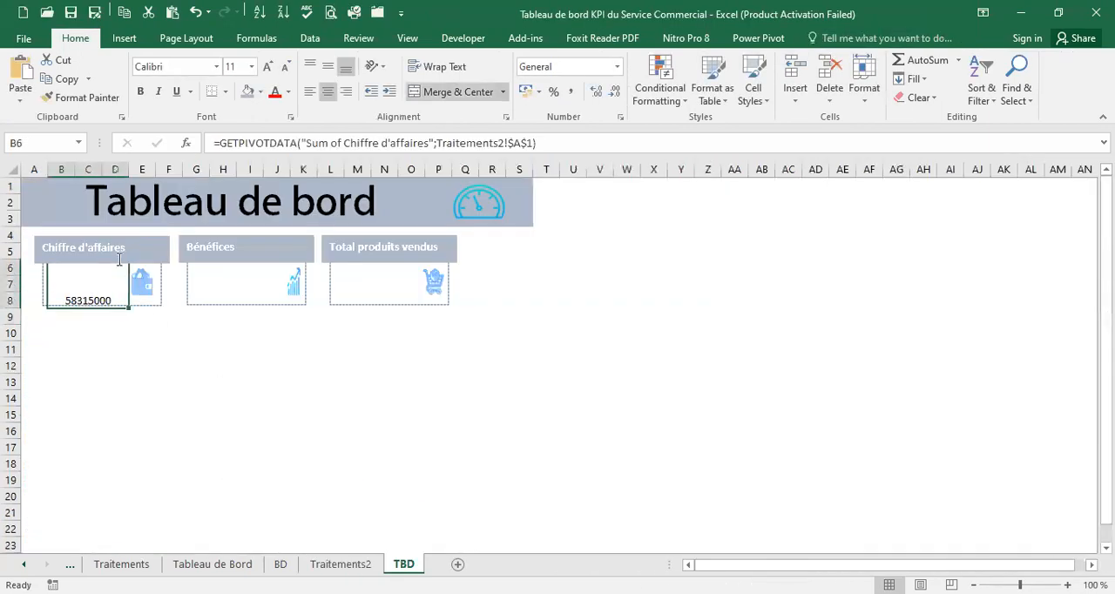
pyautogui.click(311, 66)
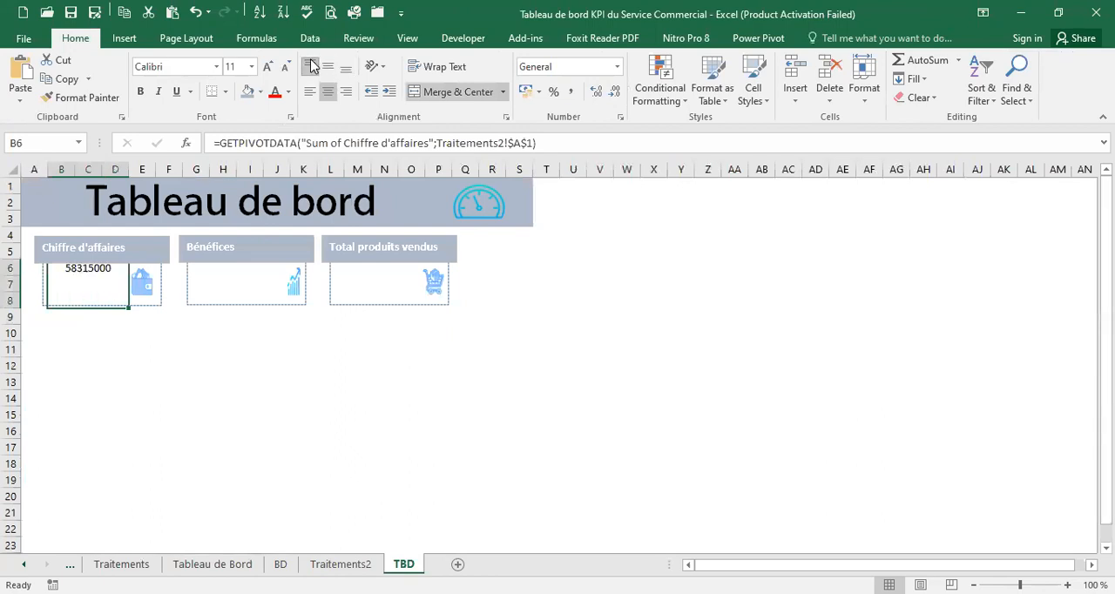
pyautogui.click(327, 68)
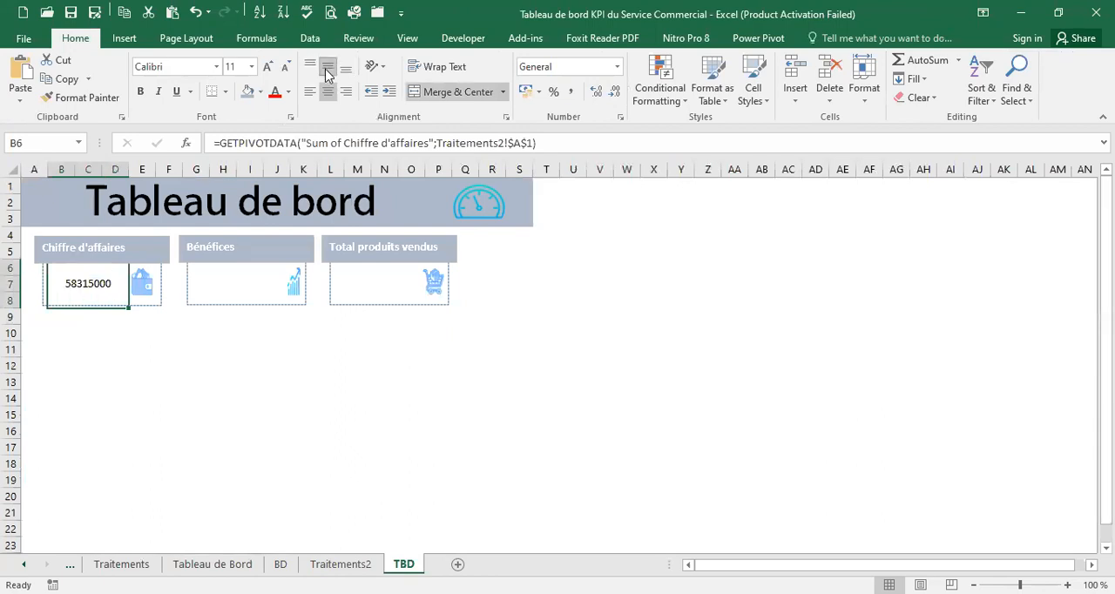
# Format the Chiffre d'affaires value in B6 with the comma style and no decimals, and fit the card's column width to it
pyautogui.click(570, 93)
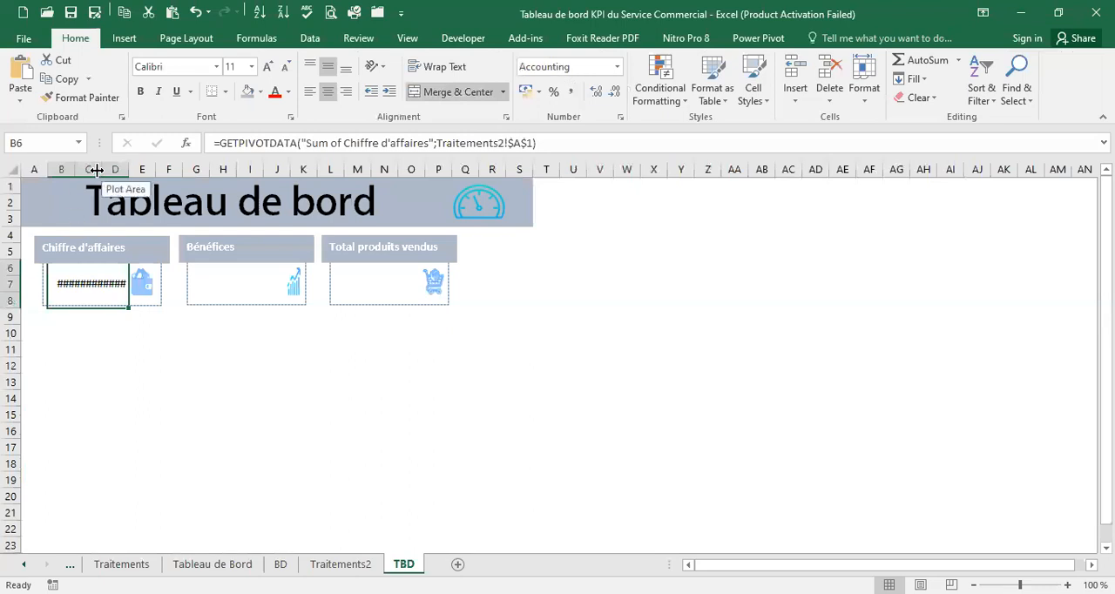
pyautogui.moveTo(103, 169); pyautogui.dragTo(137, 166)
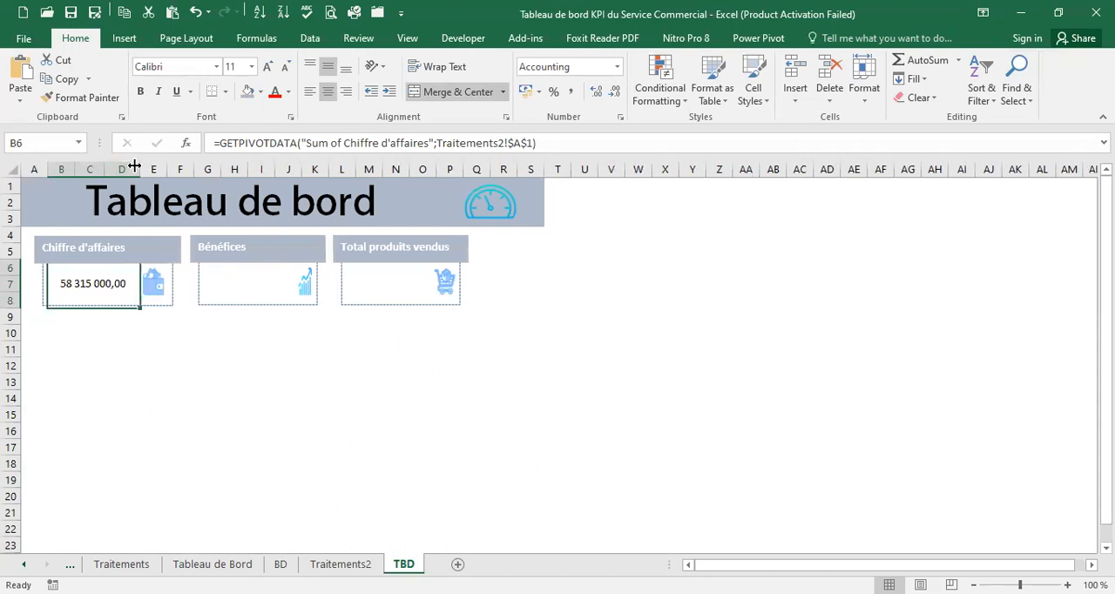
pyautogui.click(617, 92)
pyautogui.click(617, 92)
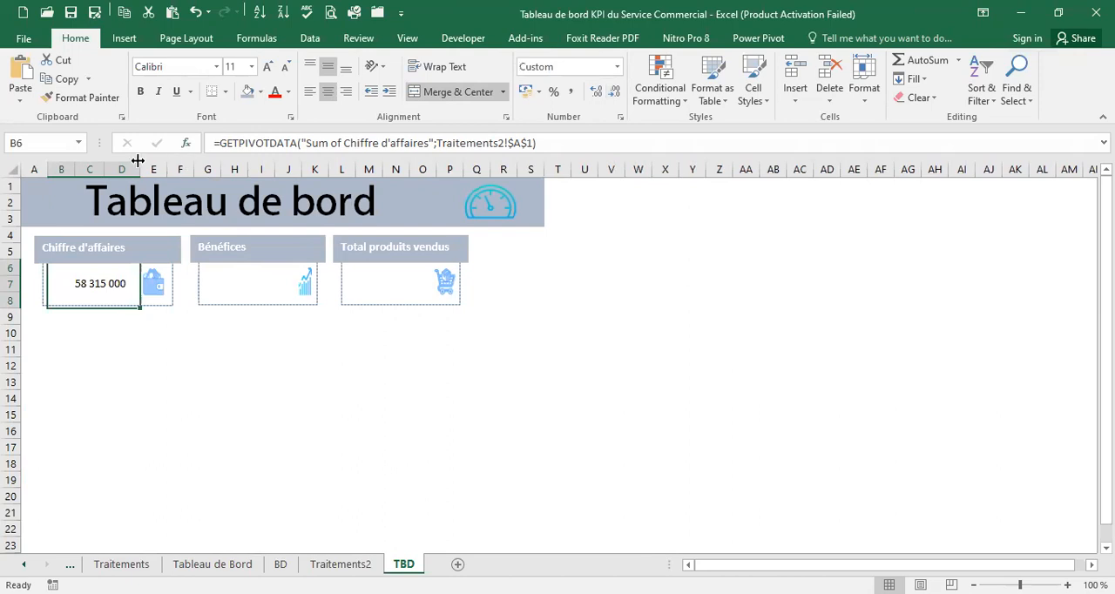
pyautogui.moveTo(130, 162)
pyautogui.mouseDown()
pyautogui.moveTo(99, 168)
pyautogui.moveTo(124, 169)
pyautogui.mouseUp()
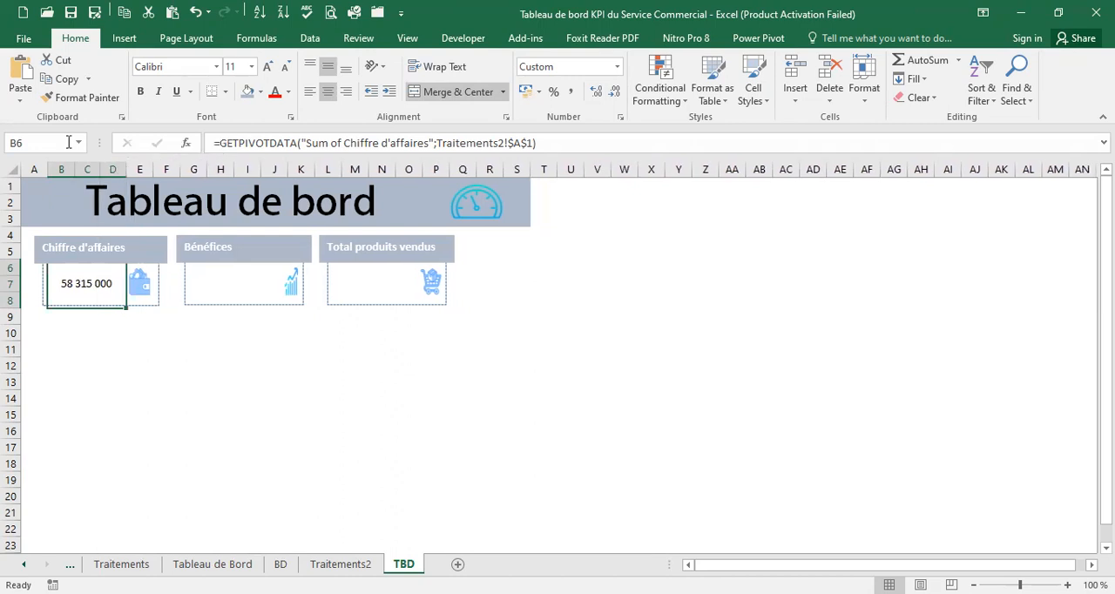
# Link merged cell G6 of the Bénéfices card to the Bénéfice grand total in Traitements2 cell C28
pyautogui.click(237, 283)
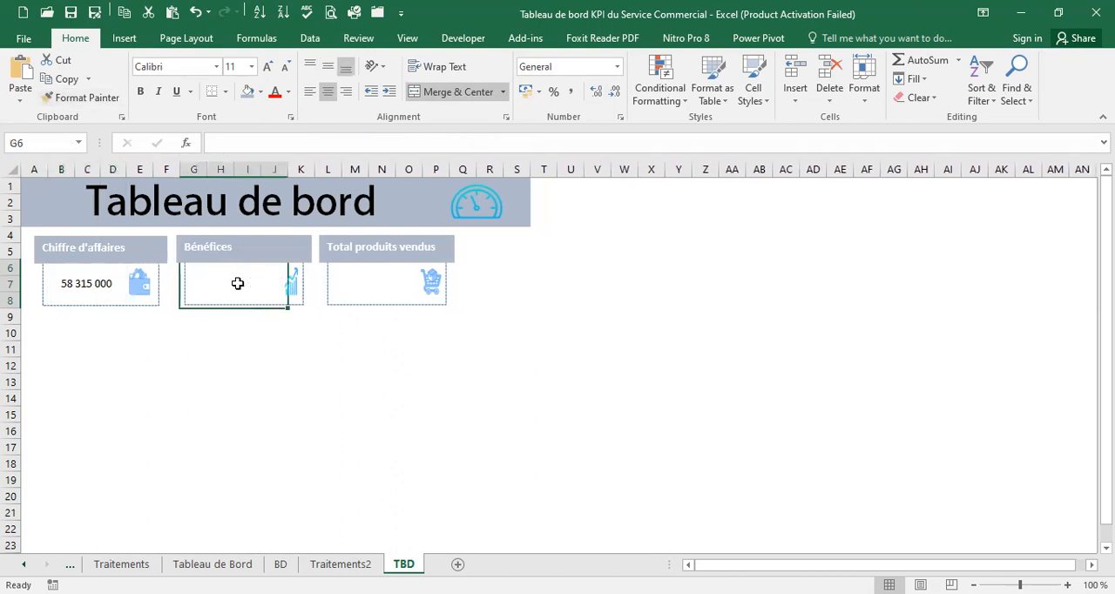
pyautogui.write('=')
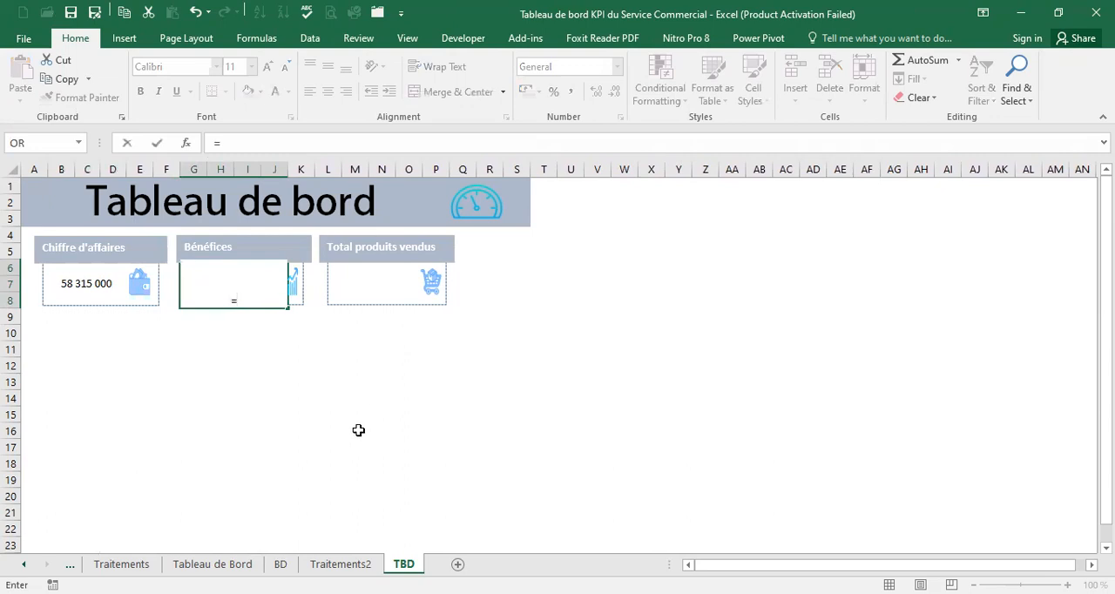
pyautogui.click(340, 564)
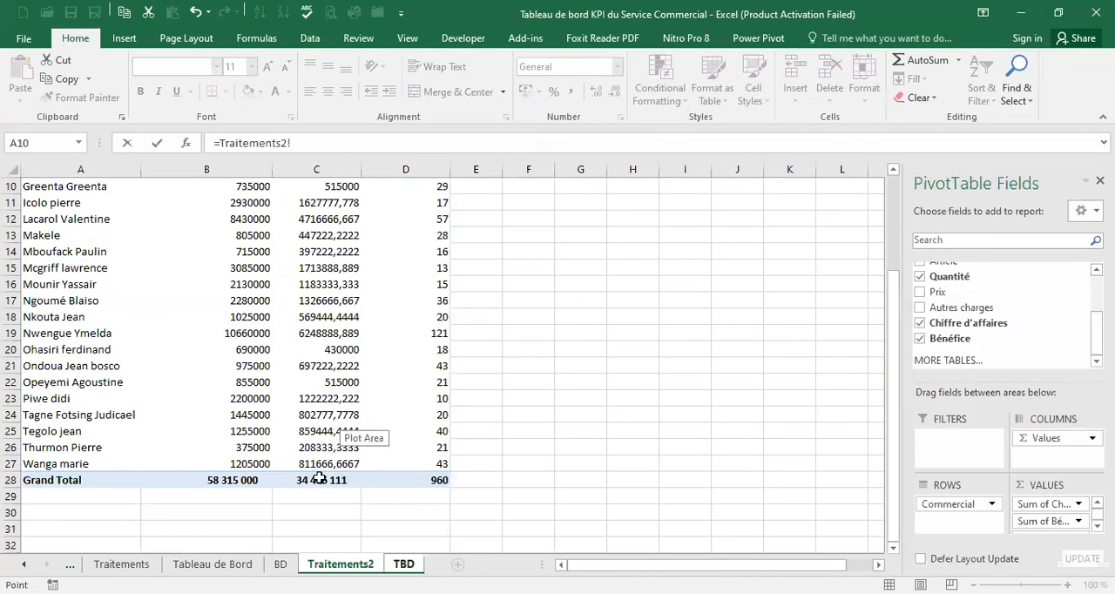
pyautogui.click(320, 480)
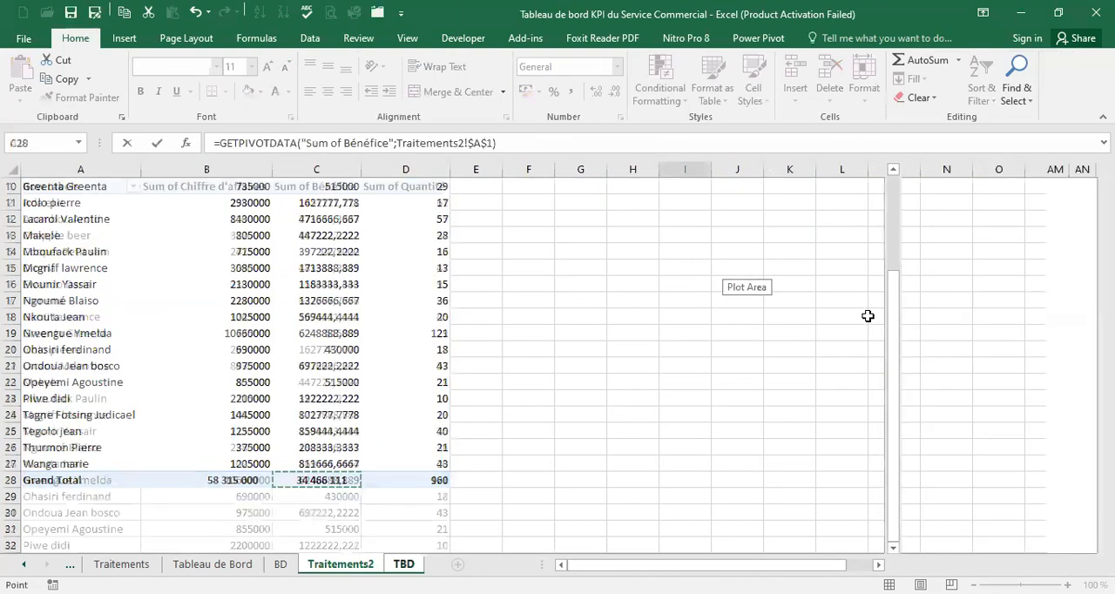
pyautogui.press('Return')
# Format the Bénéfices value in G6 with the comma style and no decimals, and centre it vertically
pyautogui.click(256, 284)
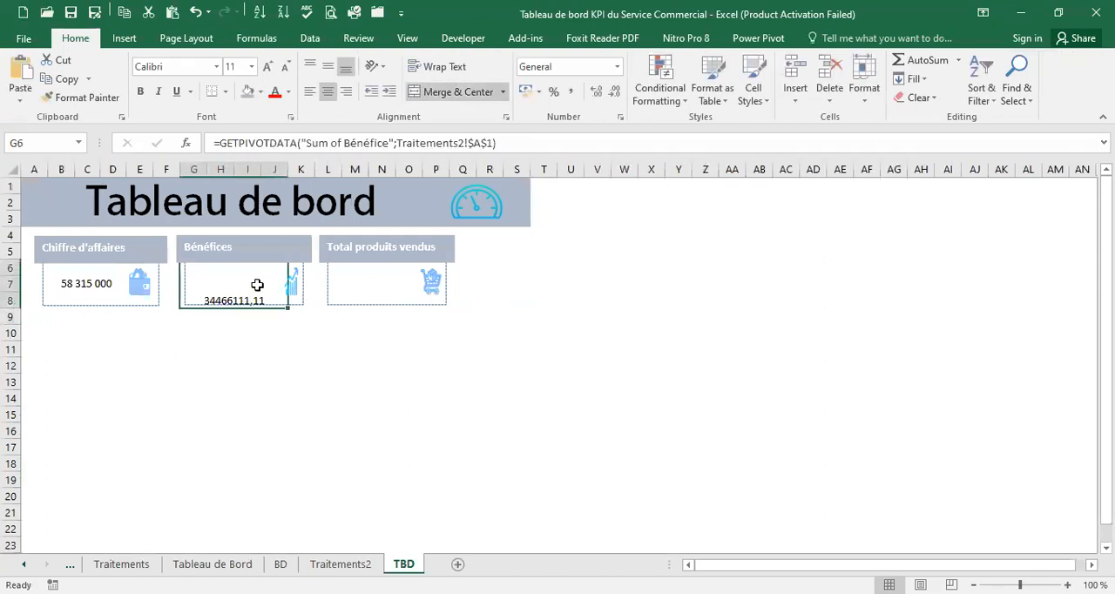
pyautogui.click(573, 94)
pyautogui.click(615, 93)
pyautogui.click(614, 93)
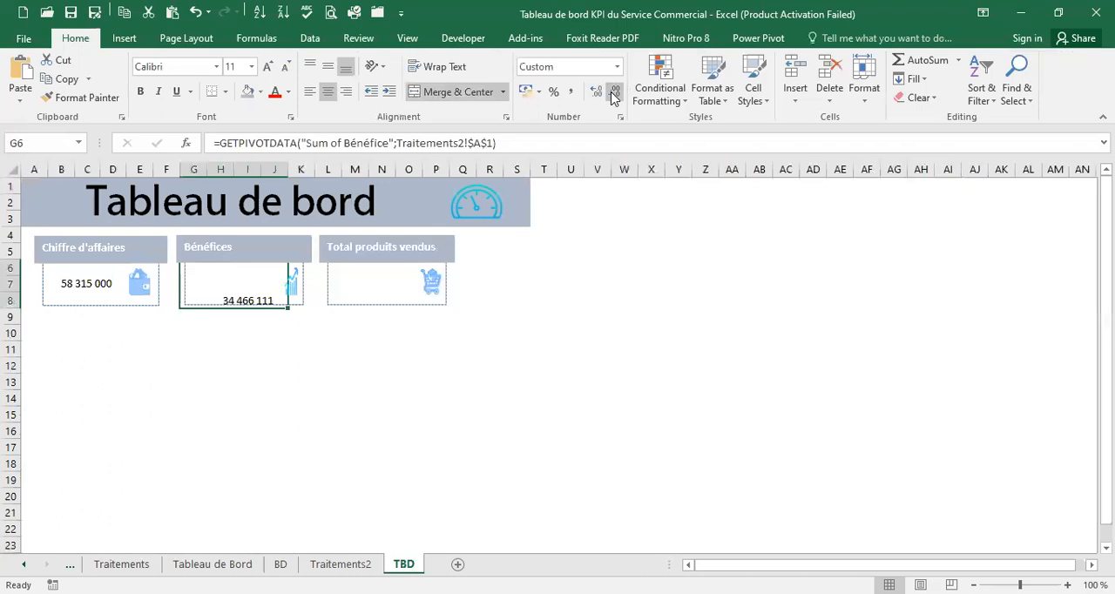
pyautogui.click(327, 68)
pyautogui.click(311, 69)
pyautogui.click(344, 69)
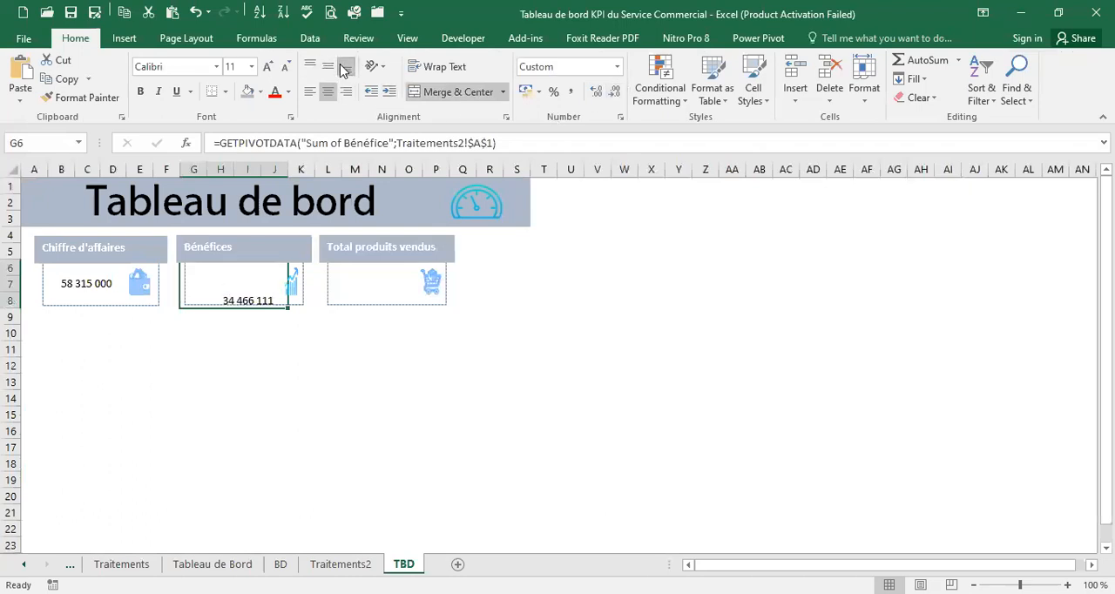
pyautogui.click(329, 69)
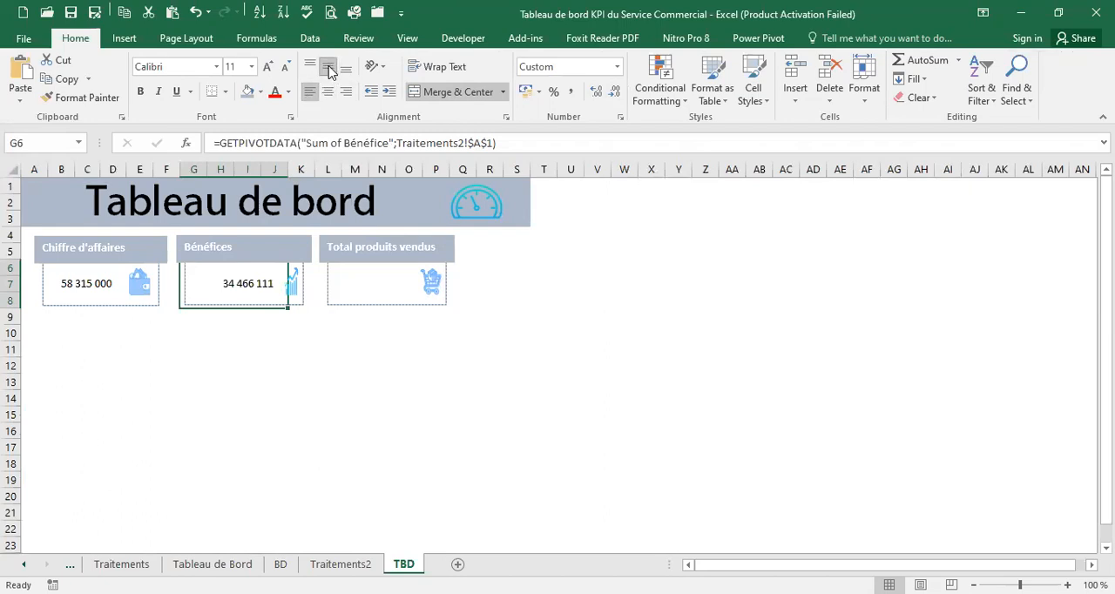
pyautogui.click(85, 283)
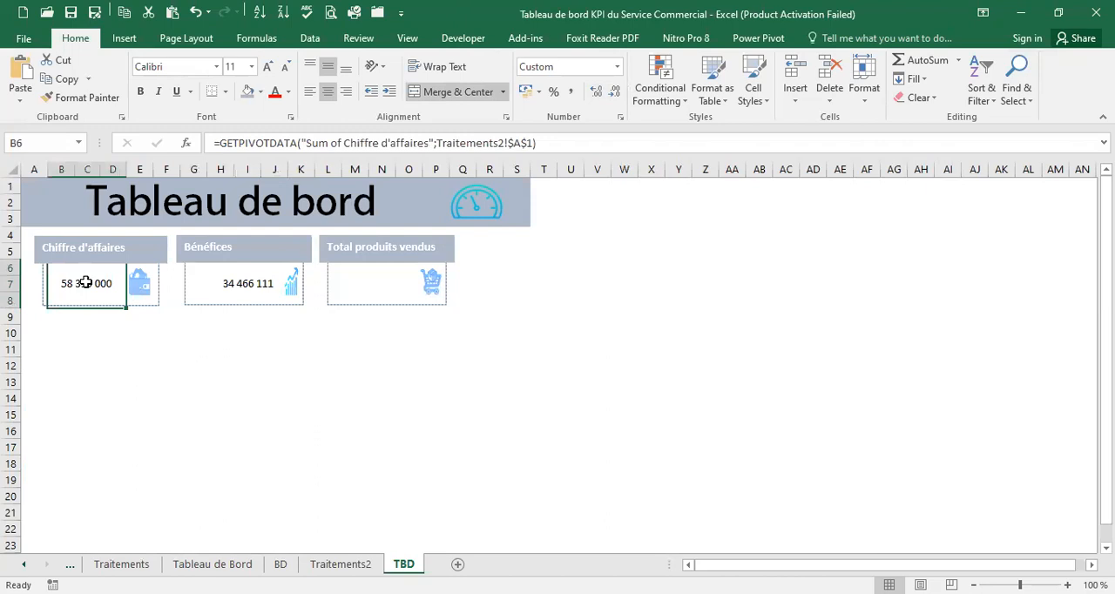
# Link merged cell L6 of the Total produits vendus card to the Quantité grand total in Traitements2 cell D28, and centre it vertically
pyautogui.click(366, 287)
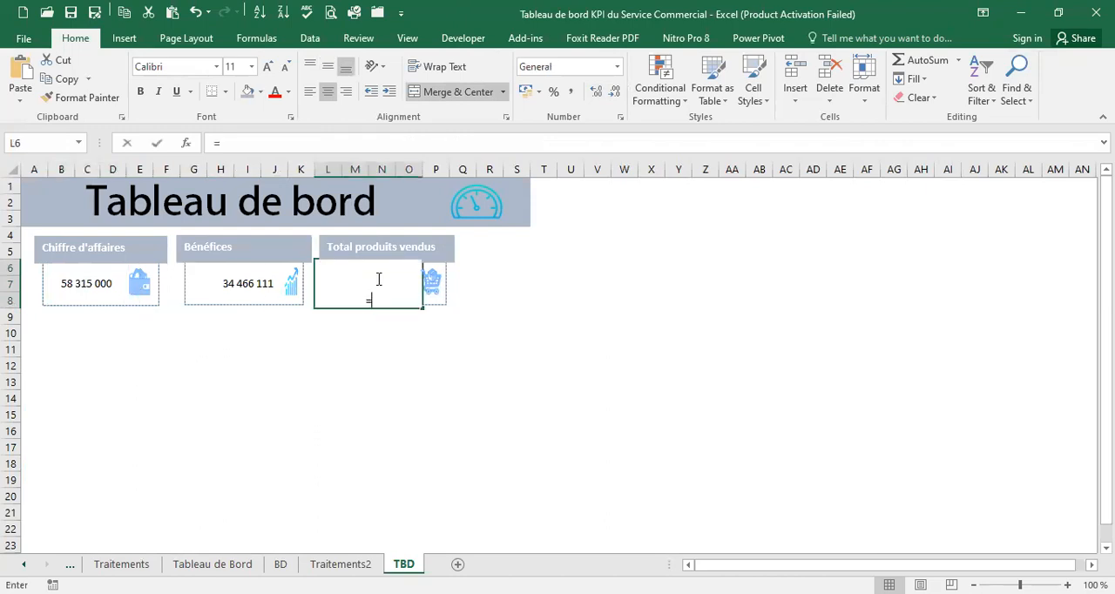
pyautogui.write('=')
pyautogui.click(340, 565)
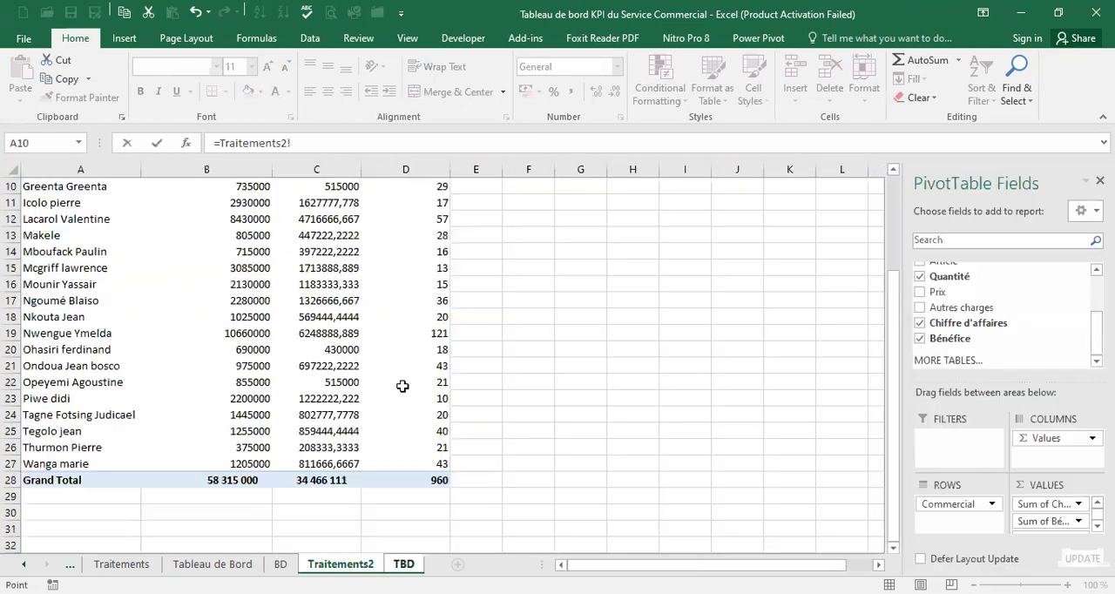
pyautogui.click(427, 480)
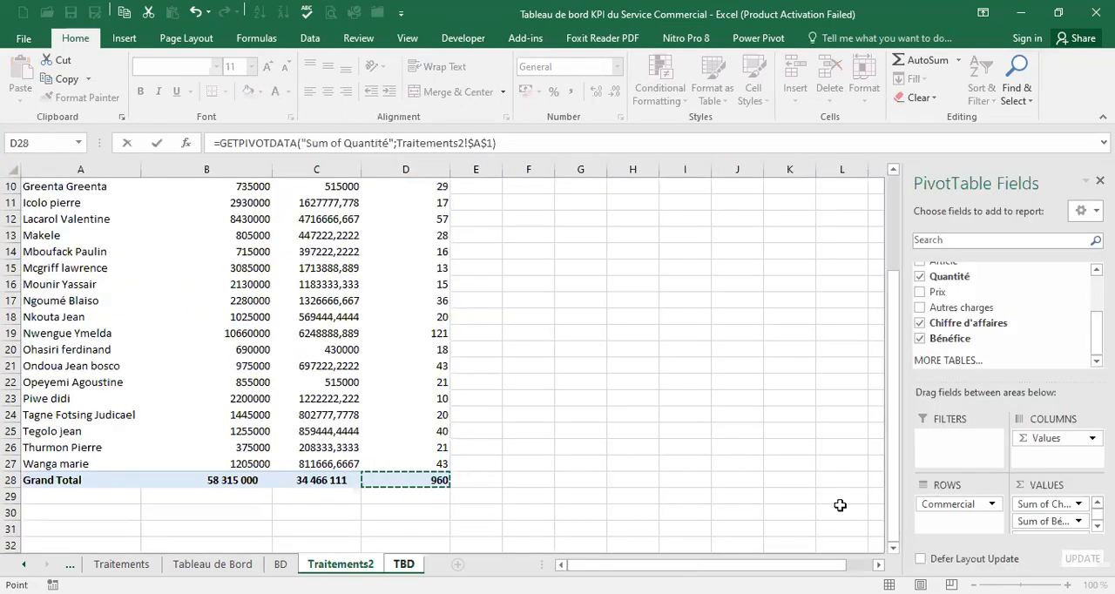
pyautogui.press('Return')
pyautogui.click(379, 289)
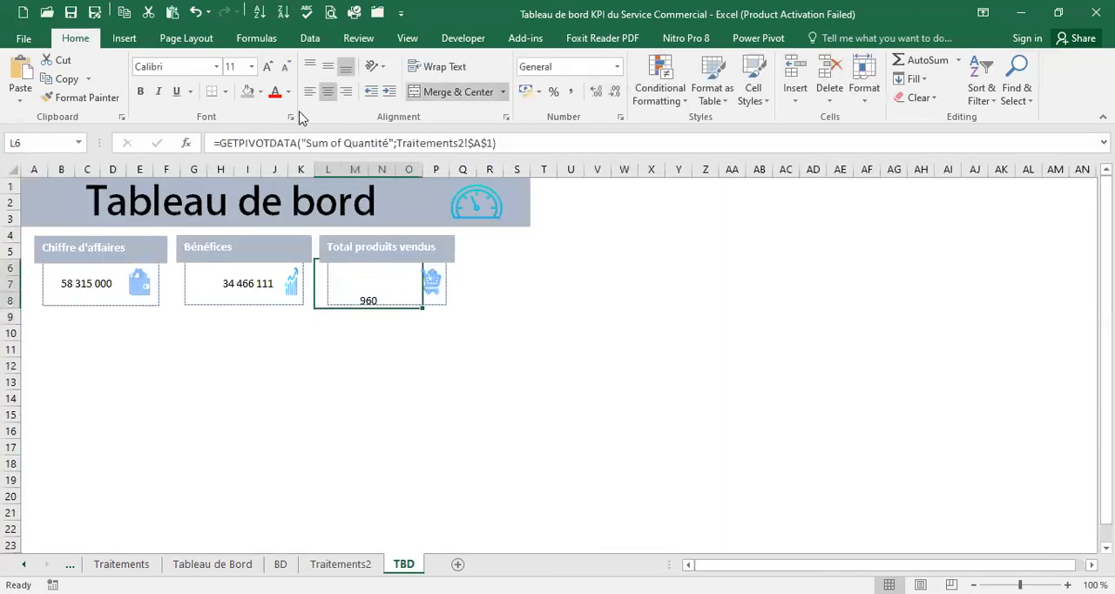
pyautogui.click(328, 66)
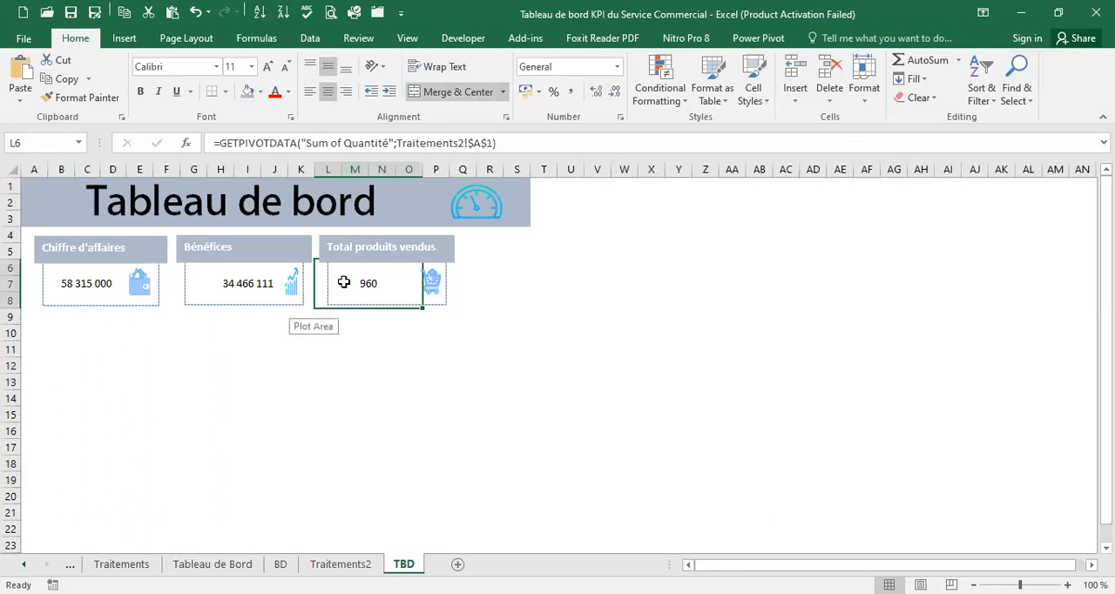
# Make the three KPI values in B6, G6 and L6 bold
pyautogui.keyDown('ctrl'); pyautogui.click(261, 287); pyautogui.keyUp('ctrl')
pyautogui.keyDown('ctrl'); pyautogui.click(111, 271); pyautogui.keyUp('ctrl')
pyautogui.click(140, 91)
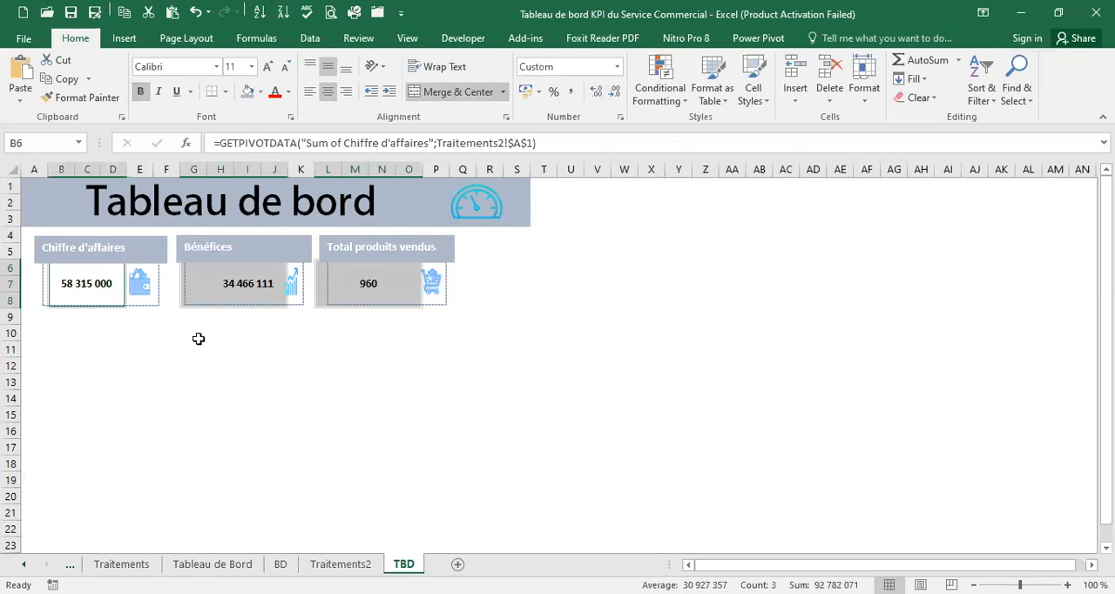
pyautogui.click(261, 346)
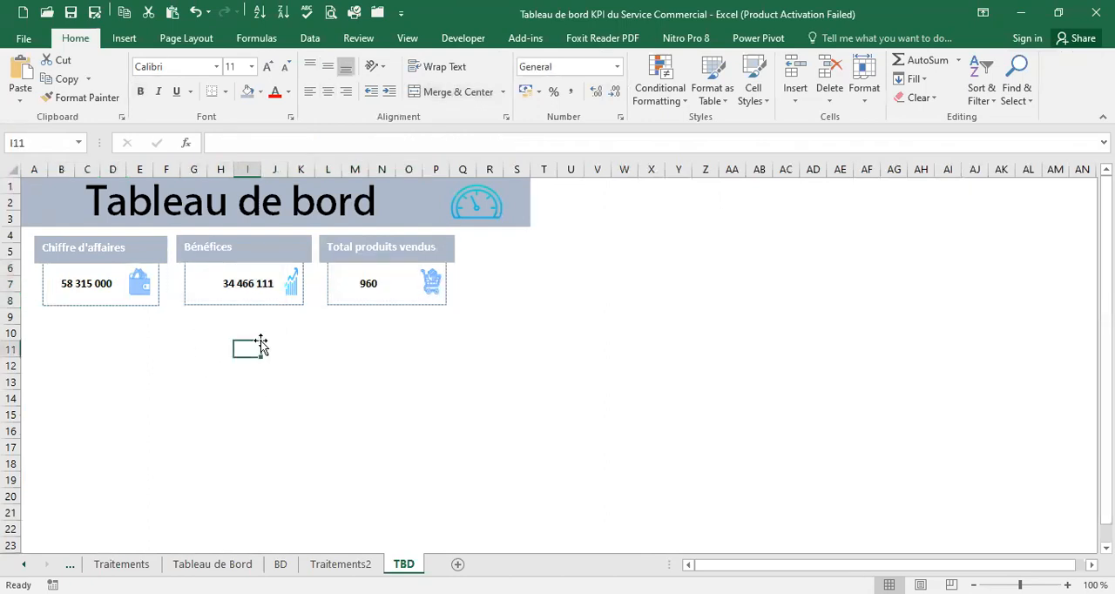
# Compare the three KPI cards on TBD with the original cards on the Tableau de Bord sheet
pyautogui.click(384, 300)
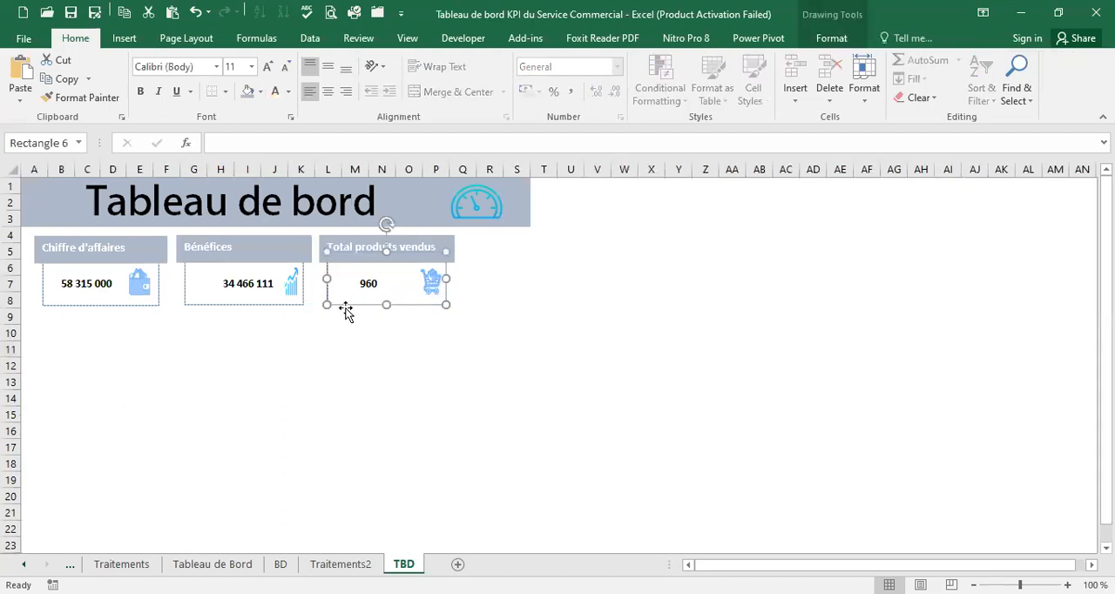
pyautogui.click(87, 294)
pyautogui.click(218, 284)
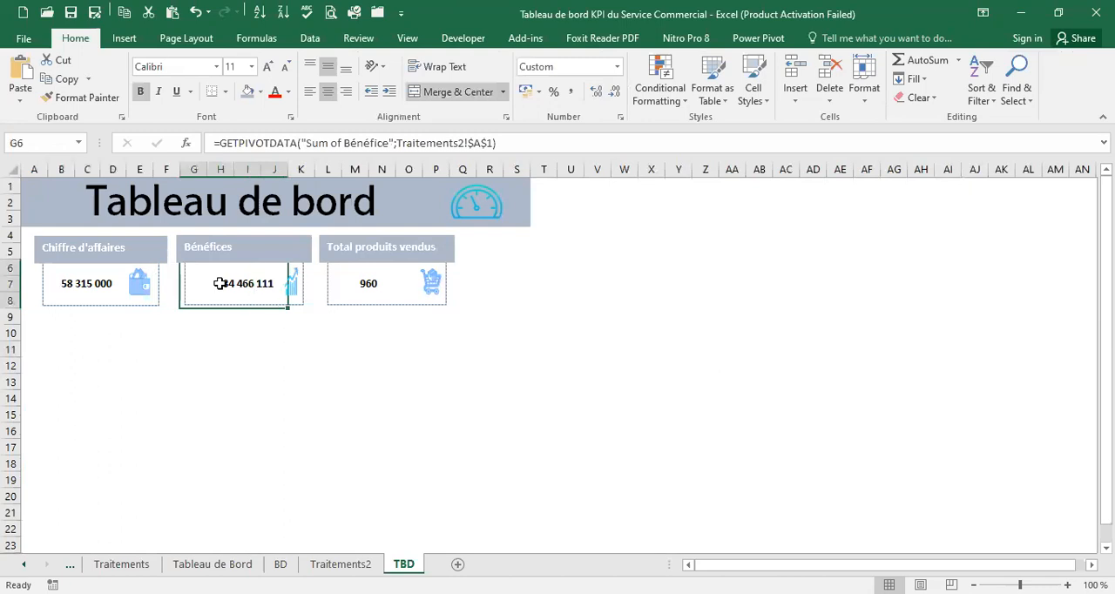
pyautogui.click(382, 284)
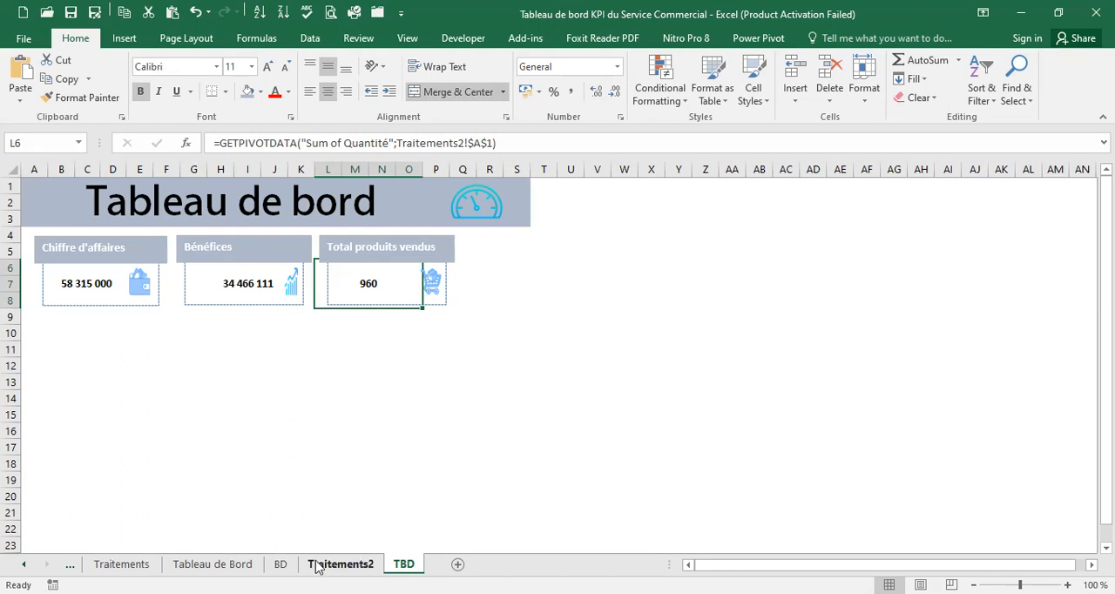
pyautogui.click(212, 564)
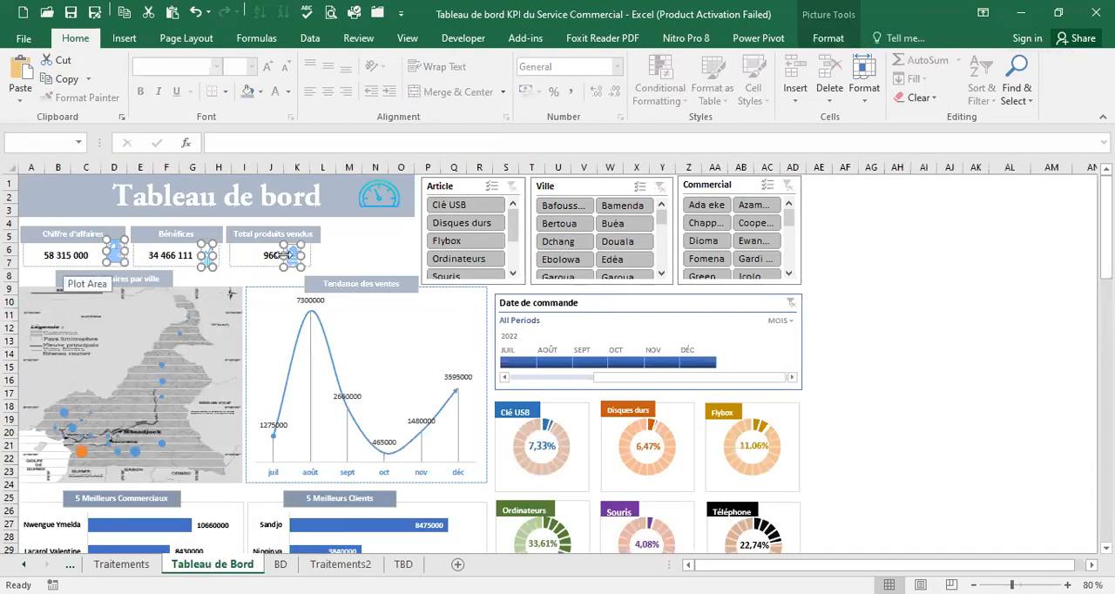
pyautogui.click(403, 565)
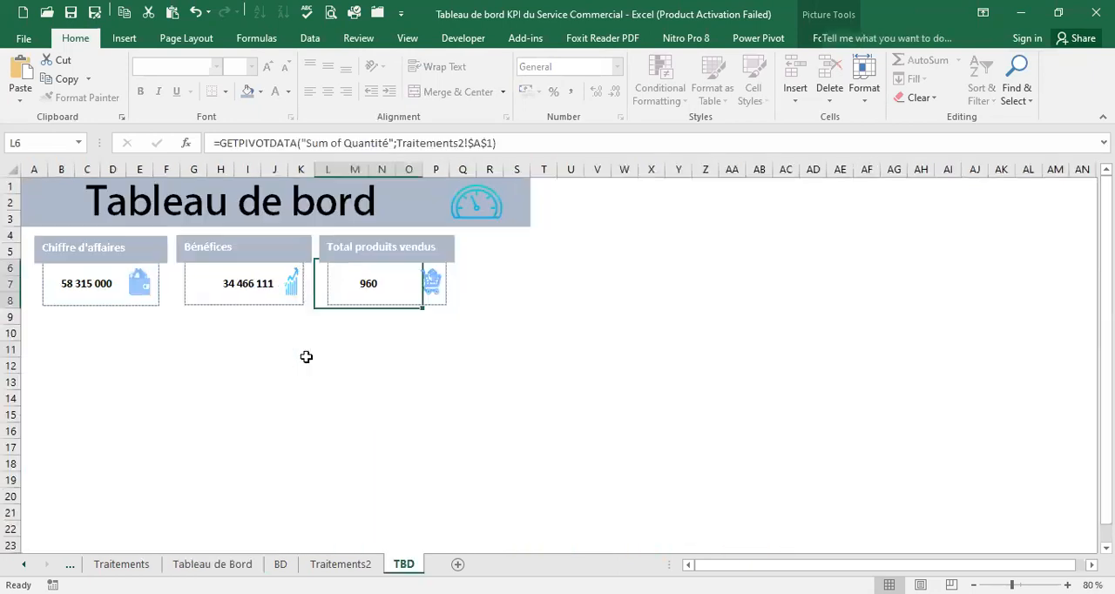
pyautogui.click(247, 298)
pyautogui.click(99, 293)
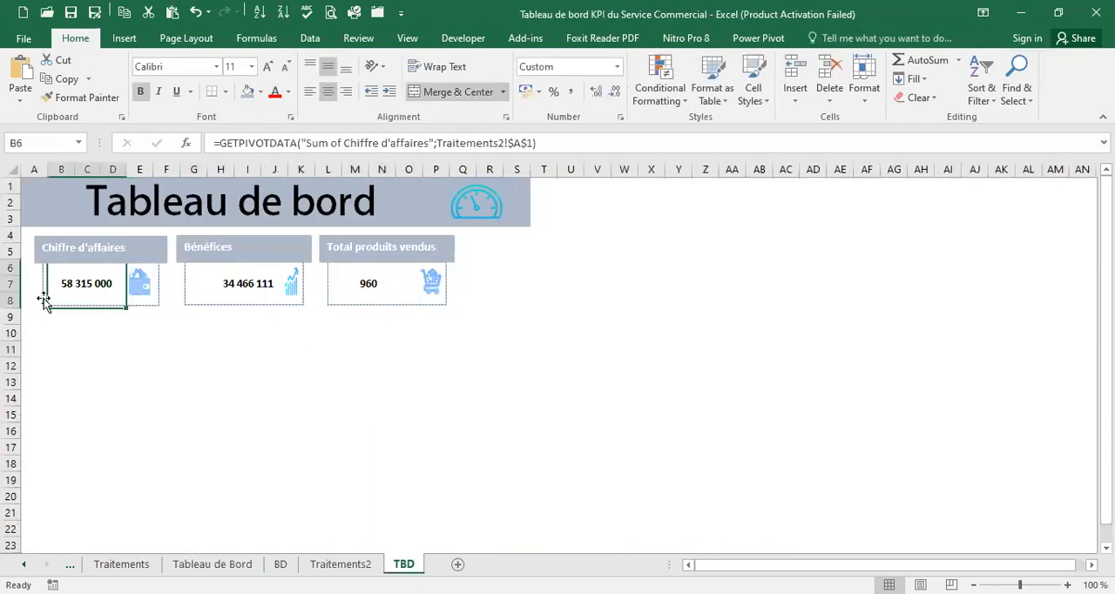
# Shrink the dashed rectangle of the Chiffre d'affaires card so it ends at the lower edge of row 7
pyautogui.moveTo(13, 269); pyautogui.dragTo(16, 308)
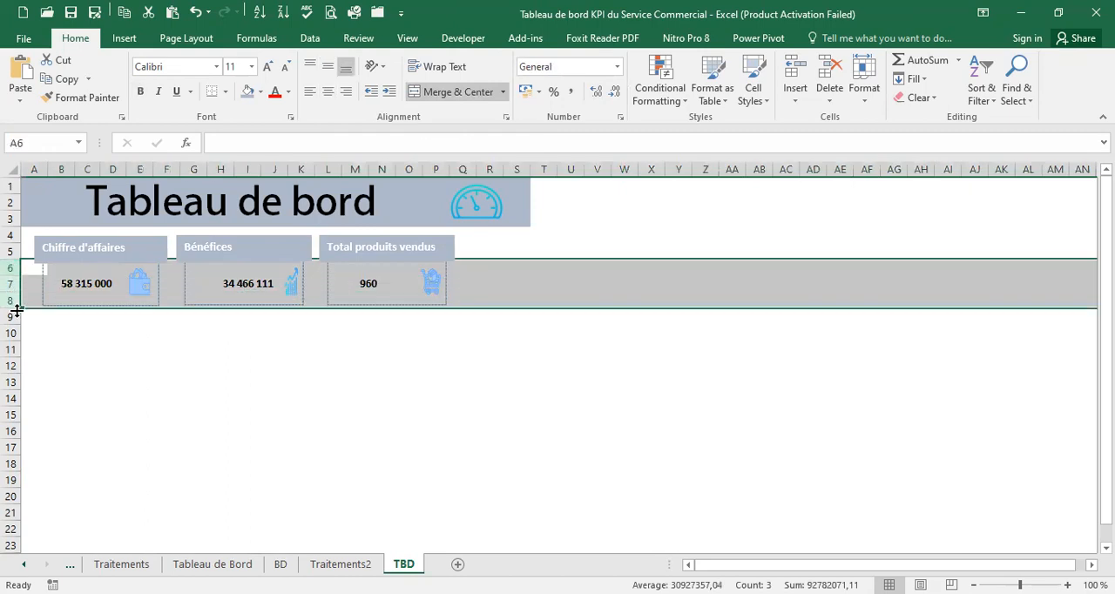
pyautogui.click(83, 294)
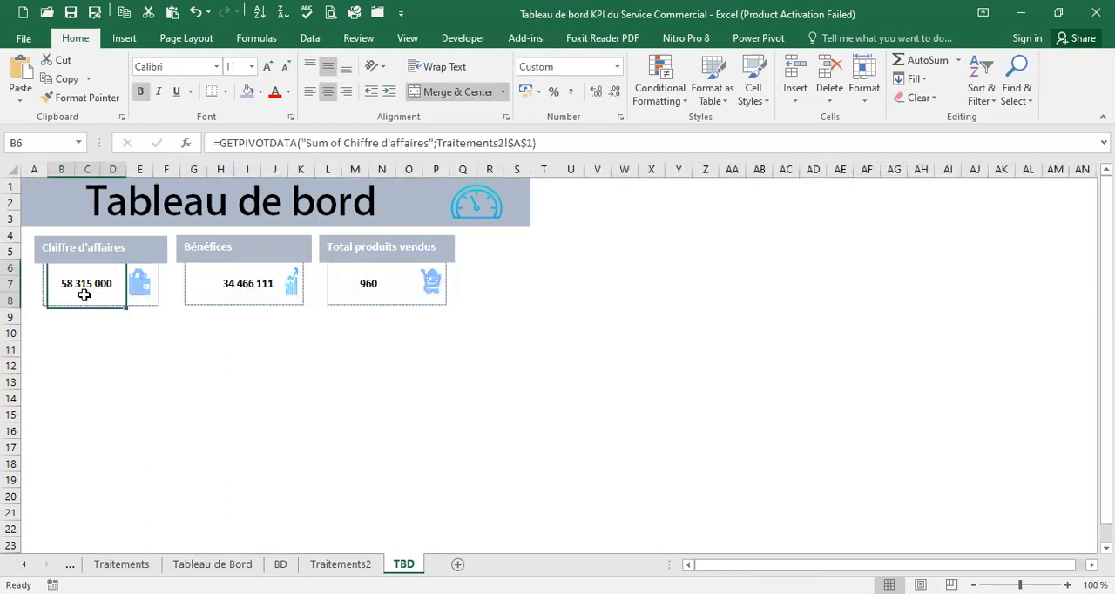
pyautogui.click(153, 305)
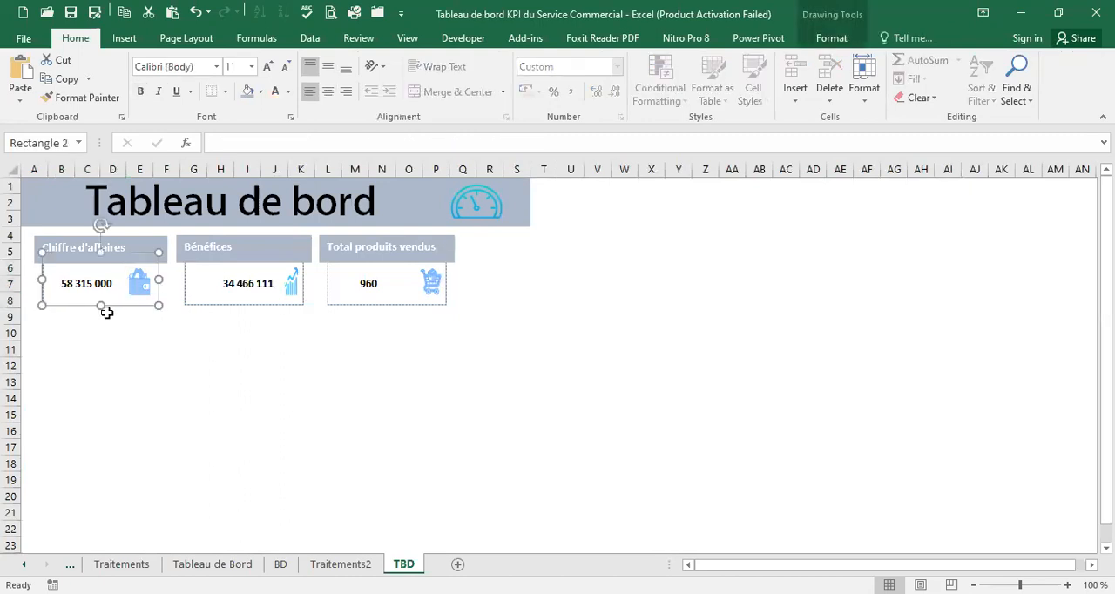
pyautogui.moveTo(158, 305); pyautogui.dragTo(153, 293)
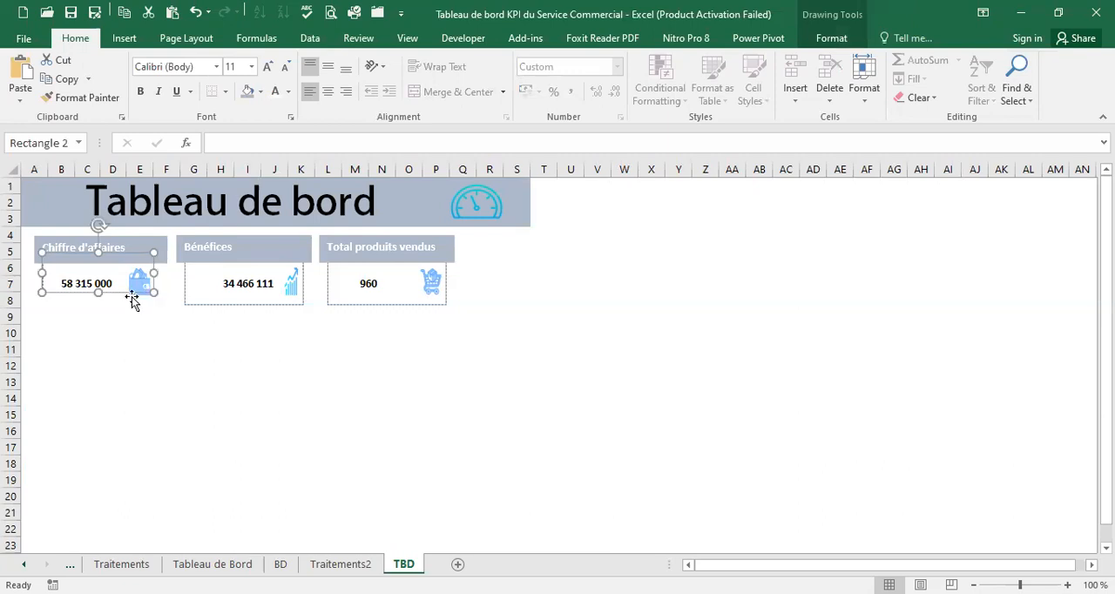
# Unmerge the Chiffre d'affaires value cell B6 and merge and centre it over B6:D7 only
pyautogui.click(107, 281)
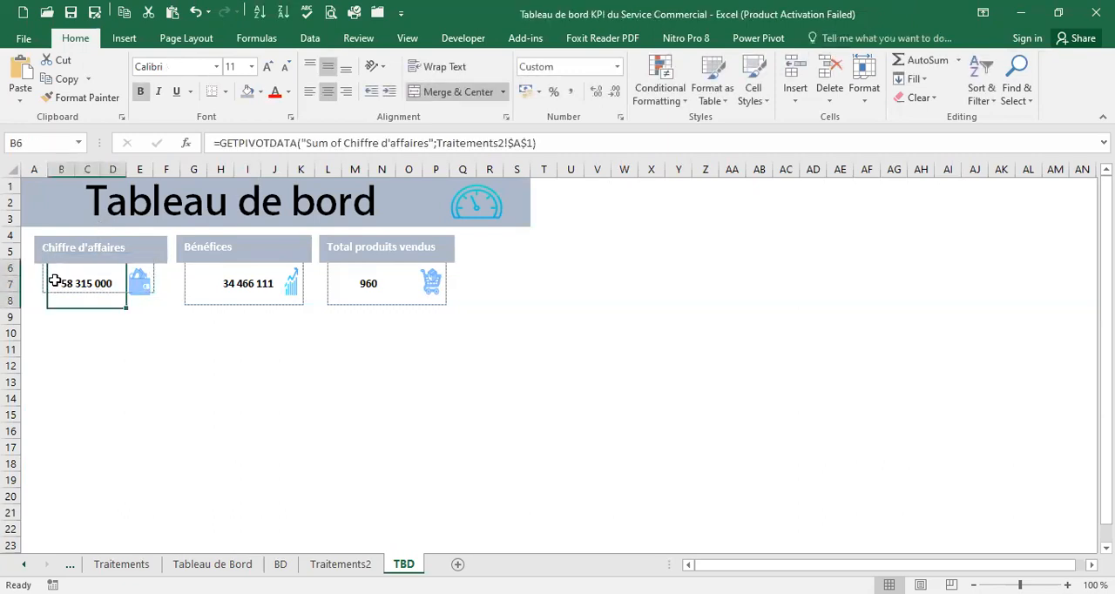
pyautogui.click(444, 92)
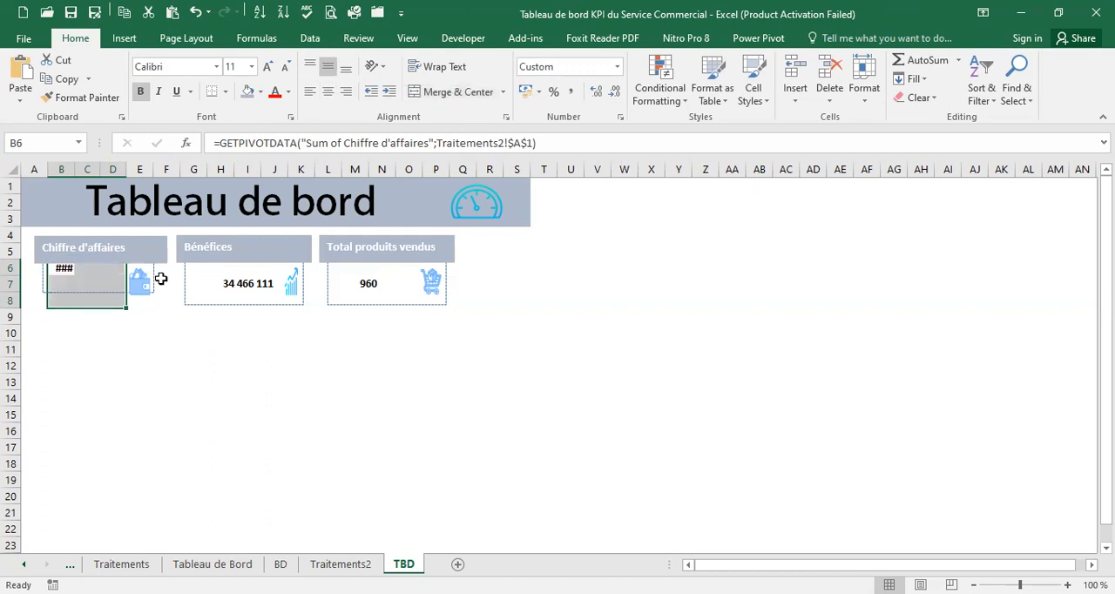
pyautogui.moveTo(59, 273); pyautogui.dragTo(112, 279)
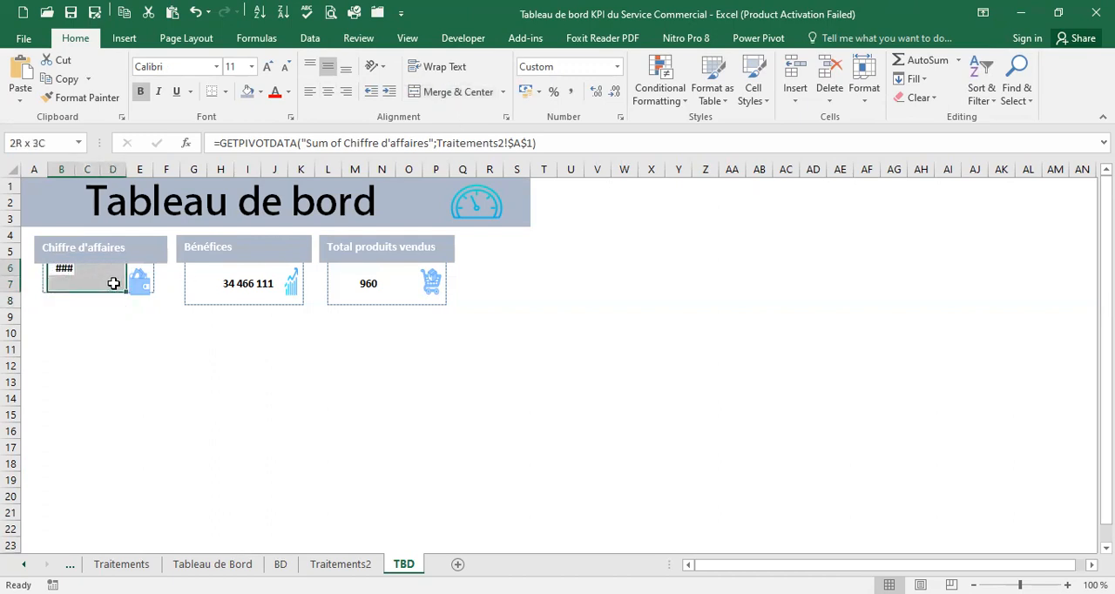
pyautogui.click(453, 92)
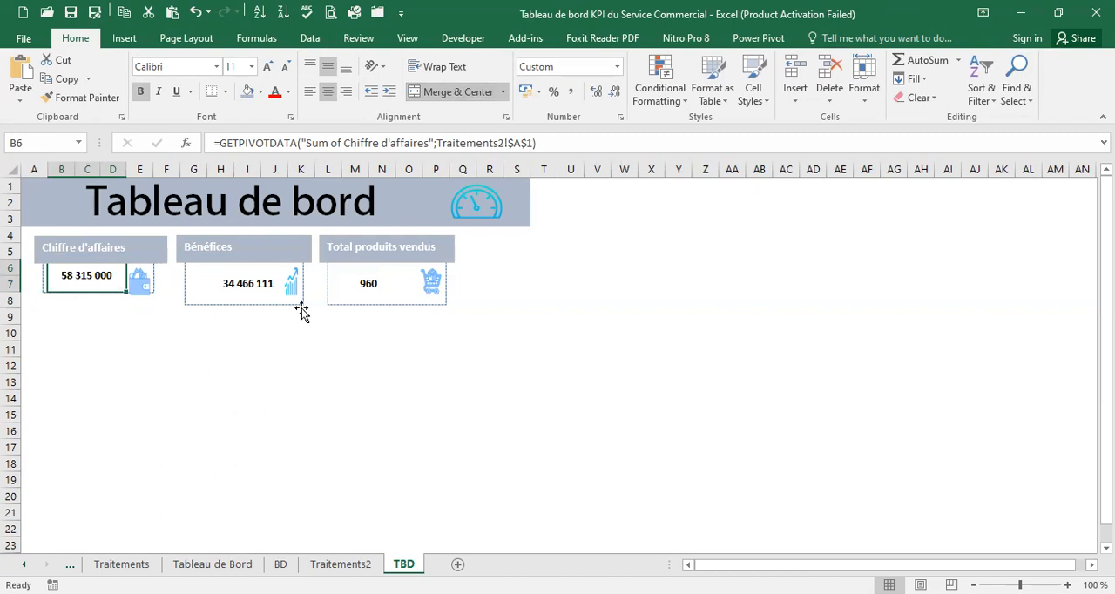
# Shrink the Bénéfices card's dashed rectangle to the lower edge of row 7 and re-merge its value over G6:J7
pyautogui.click(302, 300)
pyautogui.moveTo(304, 302); pyautogui.dragTo(302, 292)
pyautogui.click(232, 280)
pyautogui.click(470, 94)
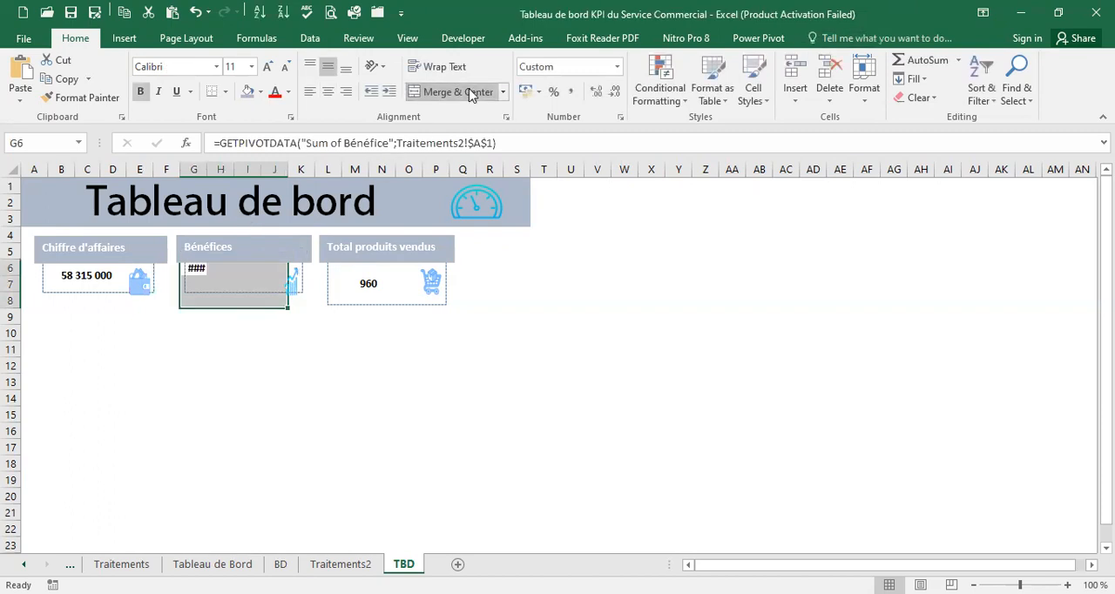
pyautogui.moveTo(196, 269); pyautogui.dragTo(268, 276)
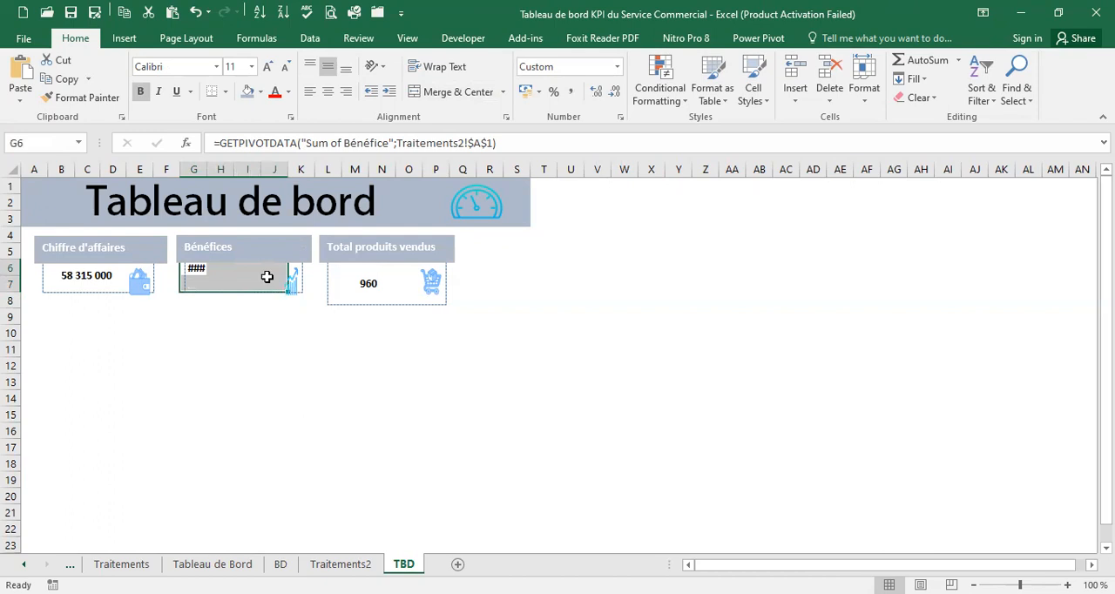
pyautogui.click(476, 101)
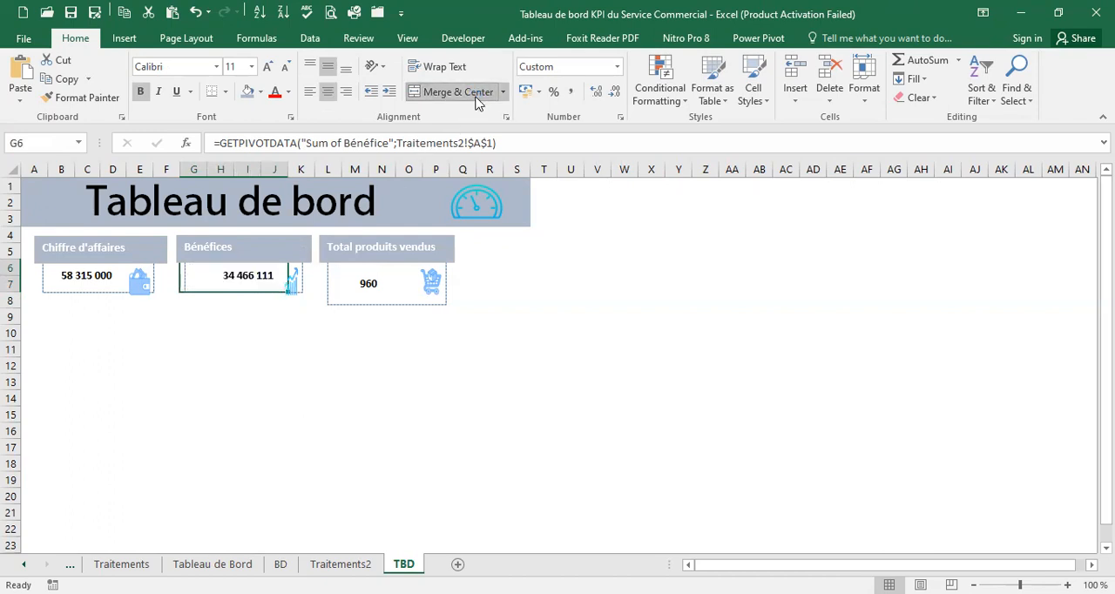
# Shrink the Total produits vendus card's dashed rectangle to the lower edge of row 7 and re-merge its value over L6:O7
pyautogui.click(353, 278)
pyautogui.click(445, 303)
pyautogui.moveTo(445, 304); pyautogui.dragTo(442, 294)
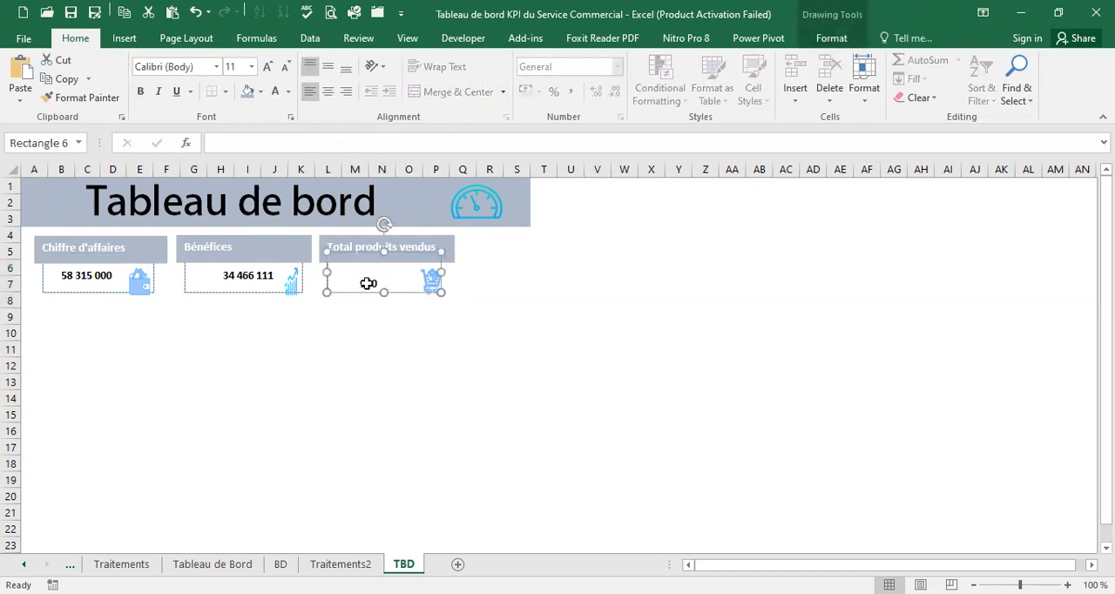
pyautogui.click(356, 272)
pyautogui.click(447, 92)
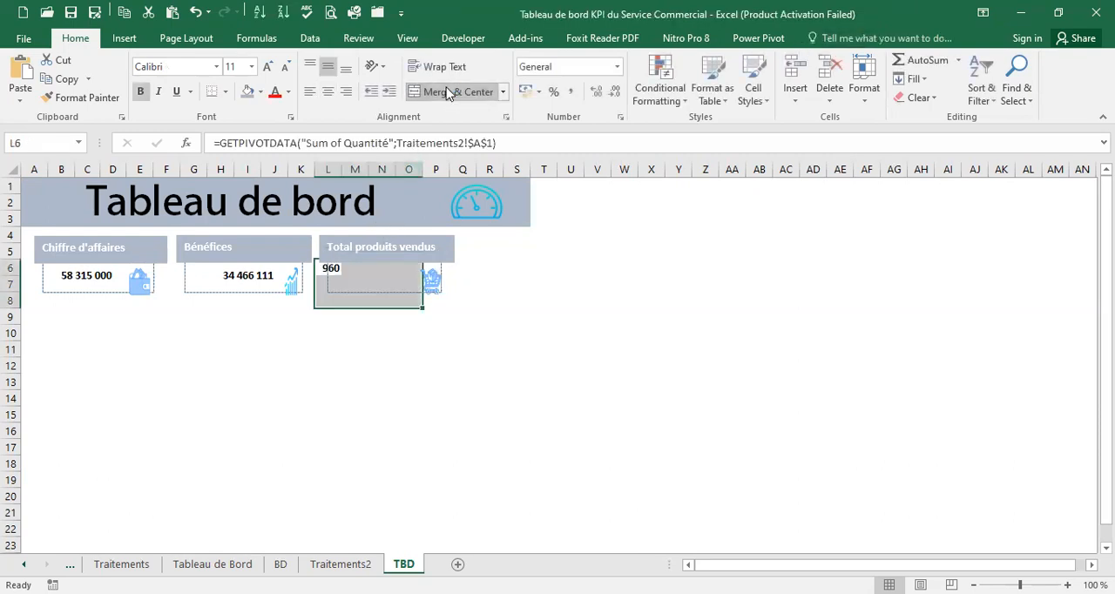
pyautogui.click(343, 271)
pyautogui.click(353, 271)
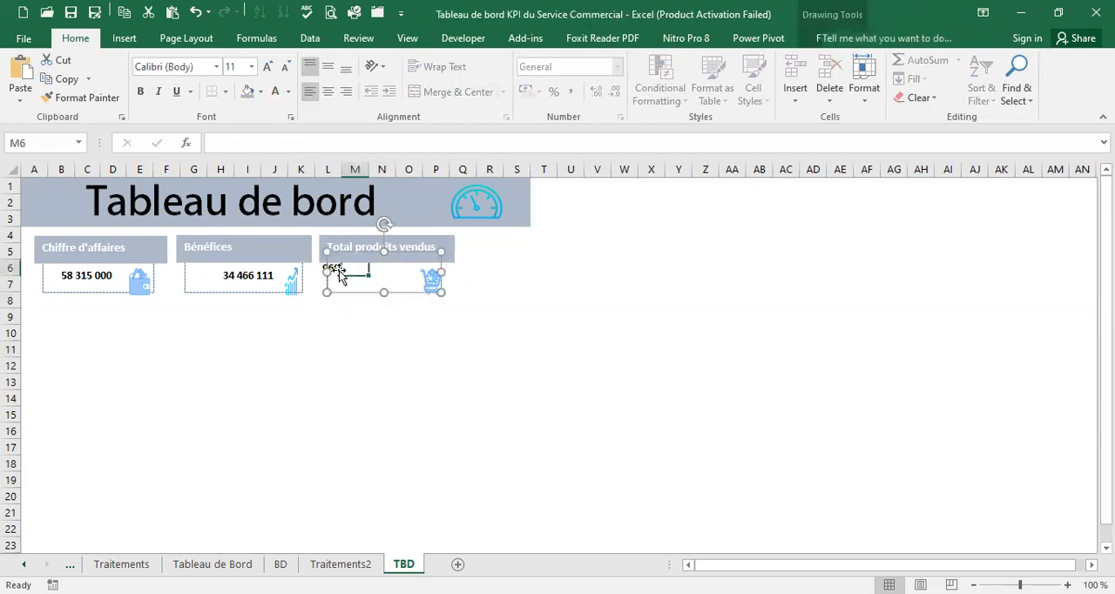
pyautogui.click(333, 270)
pyautogui.moveTo(334, 271); pyautogui.dragTo(396, 282)
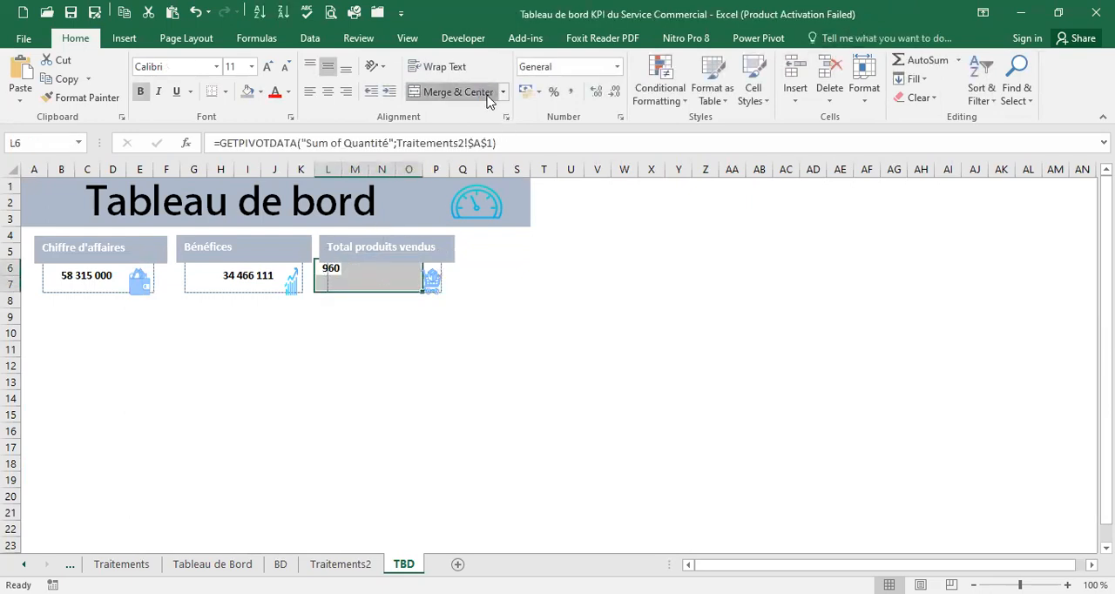
pyautogui.click(471, 92)
pyautogui.click(363, 353)
pyautogui.click(291, 281)
pyautogui.moveTo(289, 281); pyautogui.dragTo(291, 279)
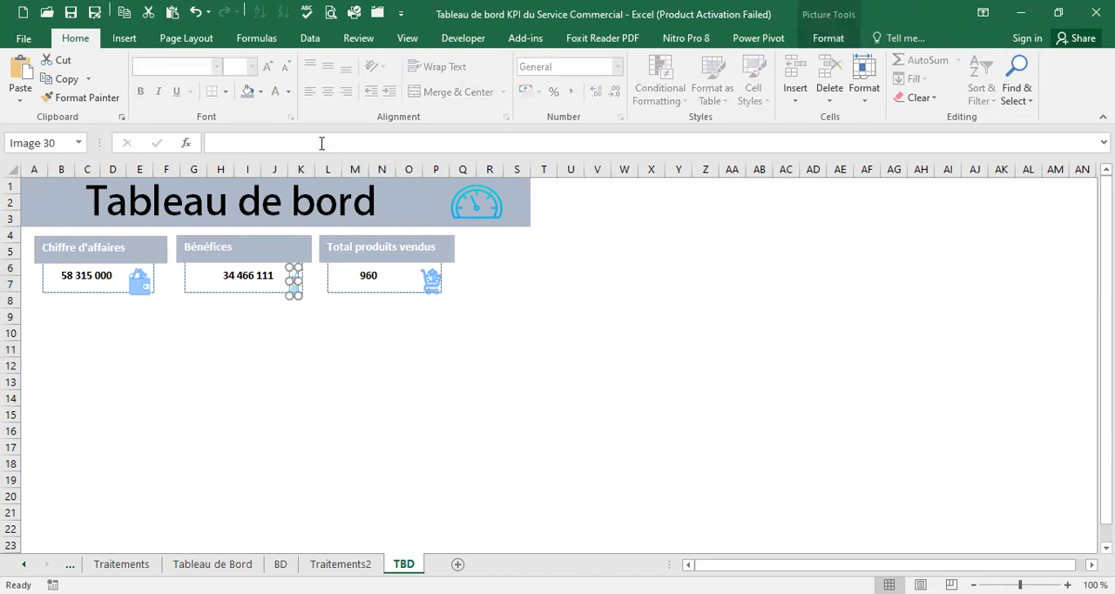
pyautogui.click(196, 12)
pyautogui.hotkey('ctrl', 'y')
pyautogui.click(196, 12)
pyautogui.click(309, 321)
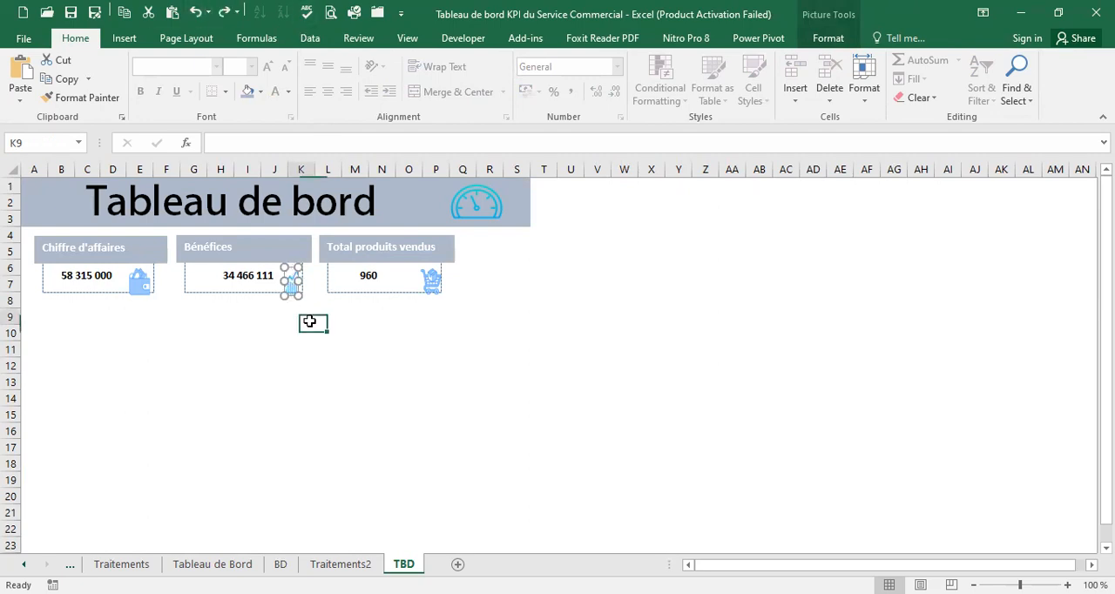
# Move the Bénéfices, Total produits vendus and Chiffre d'affaires icons slightly up and to the right inside their shortened cards
pyautogui.click(290, 277)
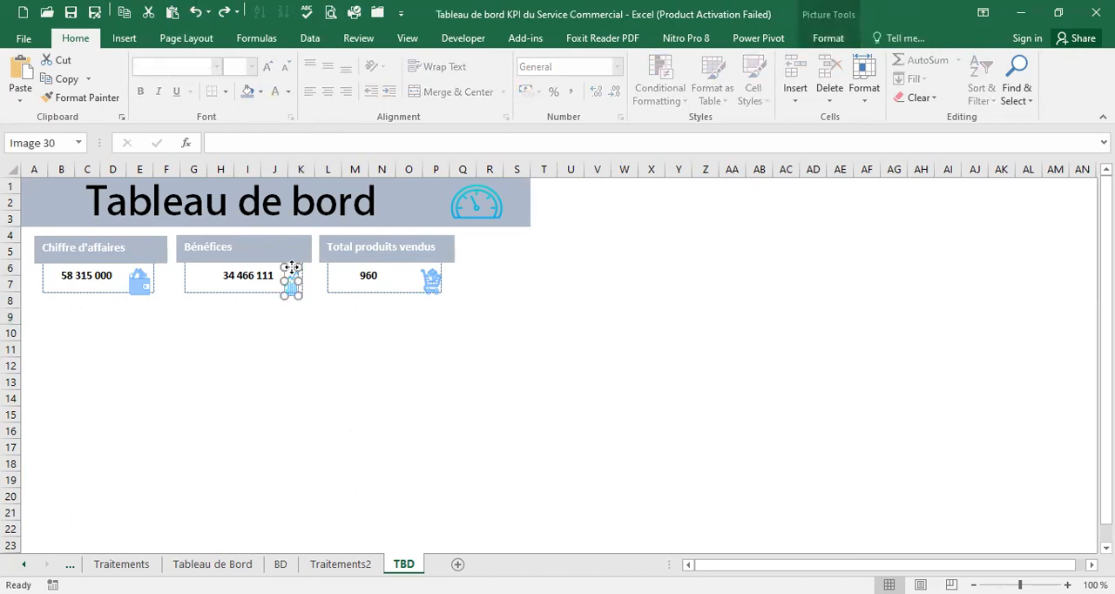
pyautogui.moveTo(291, 267); pyautogui.dragTo(293, 263)
pyautogui.click(429, 284)
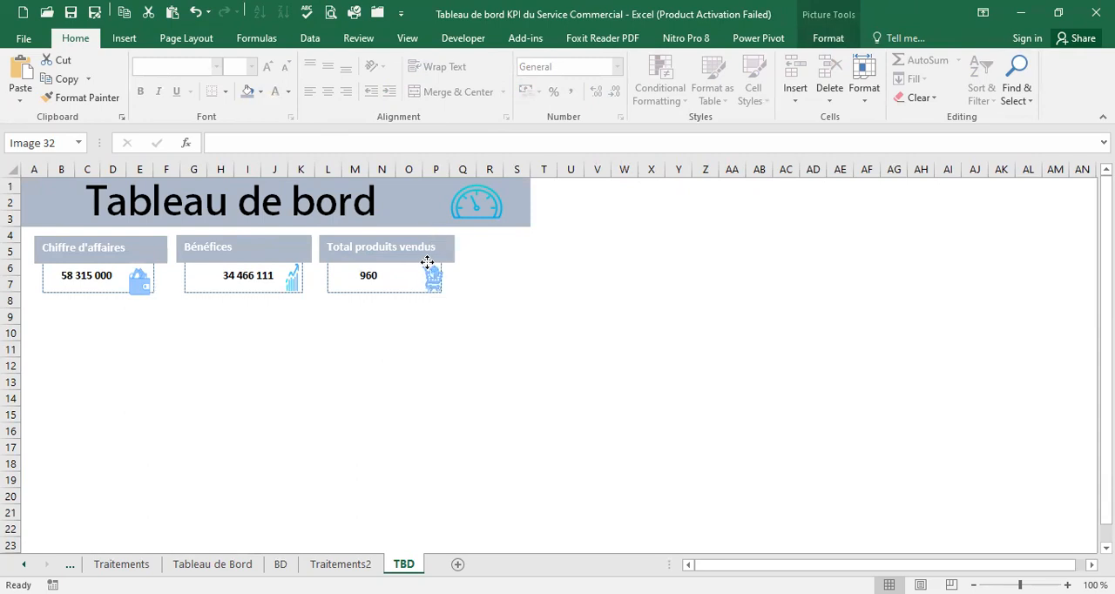
pyautogui.click(150, 283)
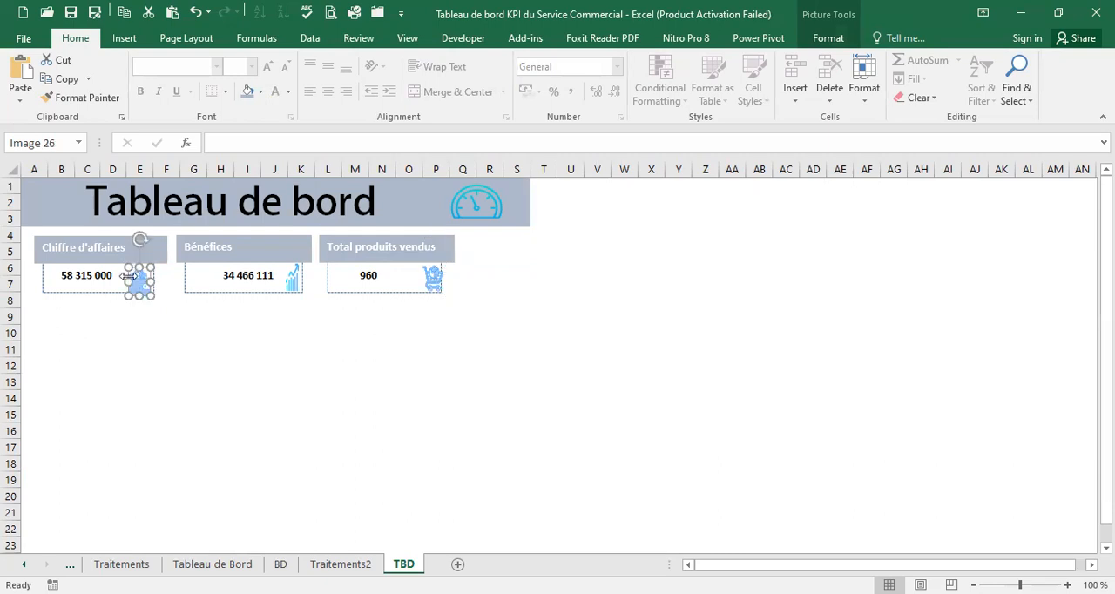
pyautogui.moveTo(128, 276); pyautogui.dragTo(131, 273)
pyautogui.click(142, 314)
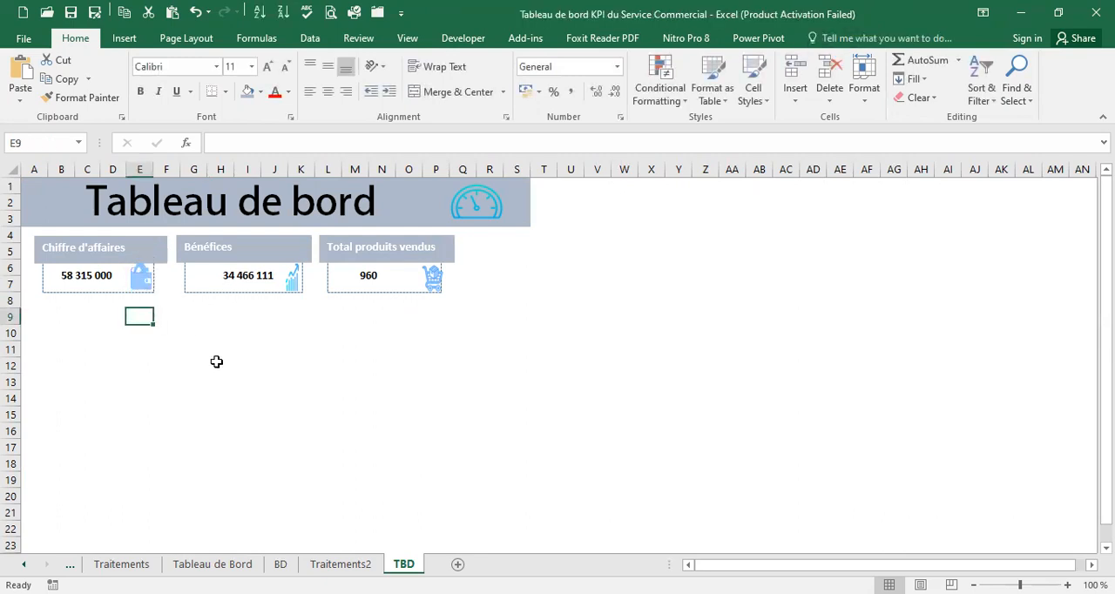
# Compare the resized cards on TBD with the overall layout of the original Tableau de Bord sheet
pyautogui.click(123, 251)
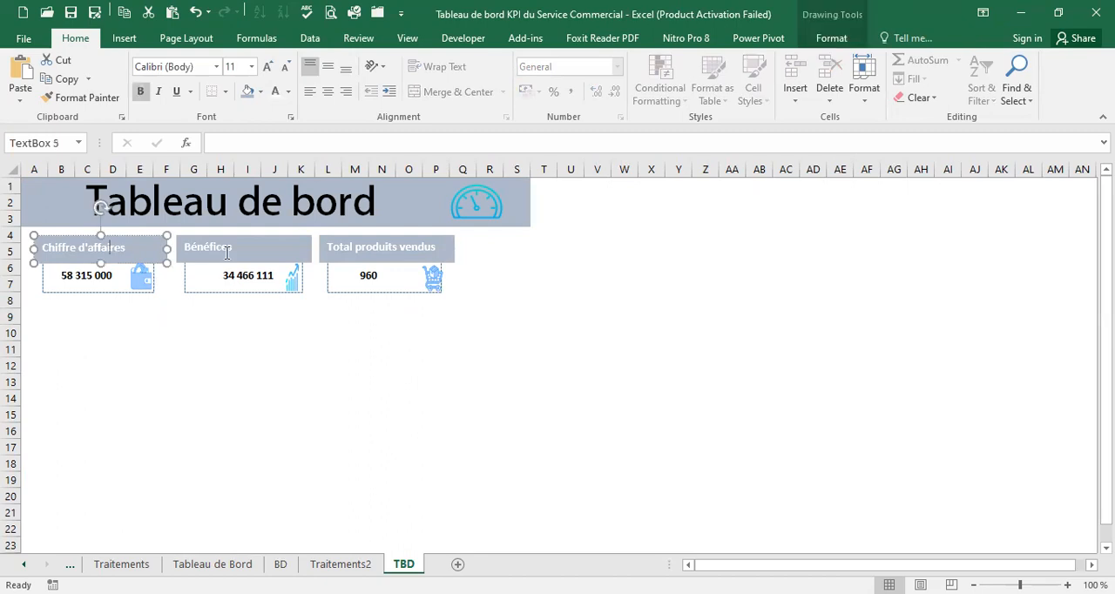
pyautogui.press('Tab')
pyautogui.click(199, 384)
pyautogui.click(211, 564)
pyautogui.click(375, 250)
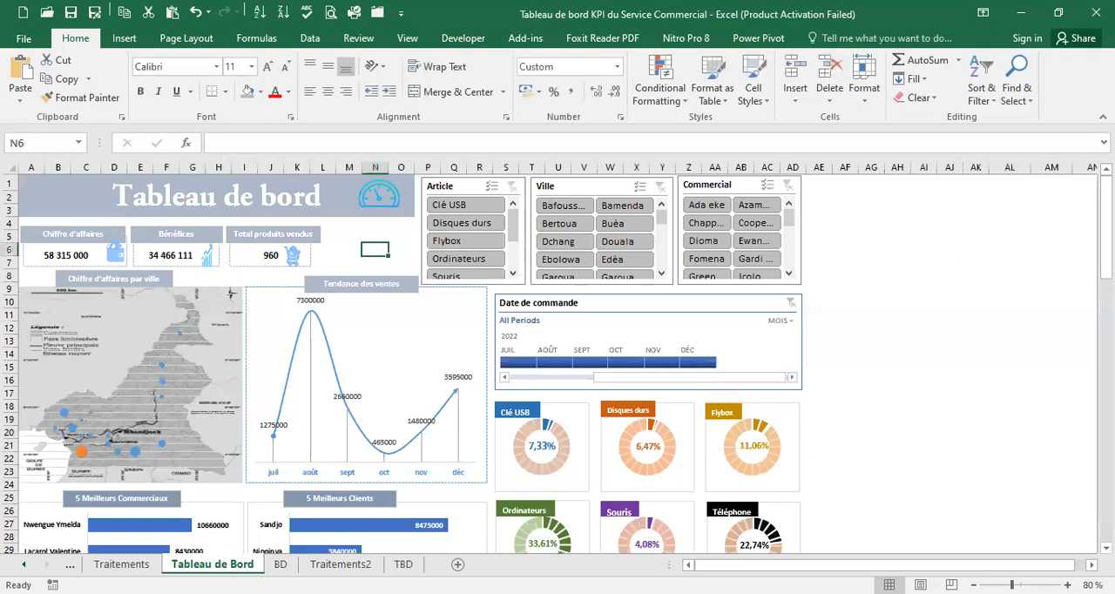
pyautogui.click(403, 565)
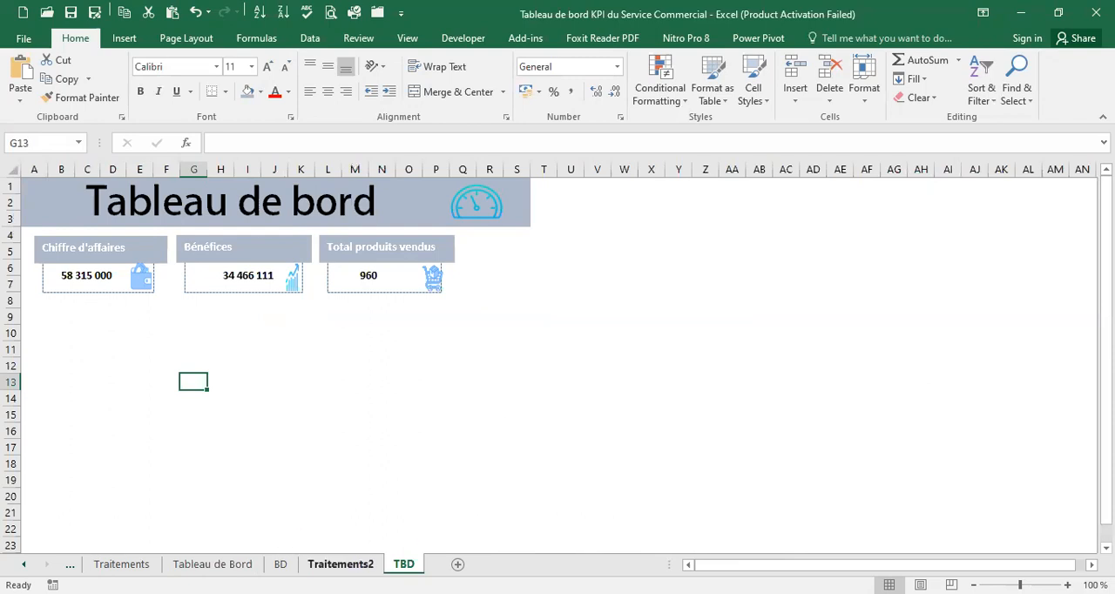
# Insert a PivotTable based on the BD sheet's Table1, placed in cell A31 of the existing Traitements2 sheet
pyautogui.click(340, 563)
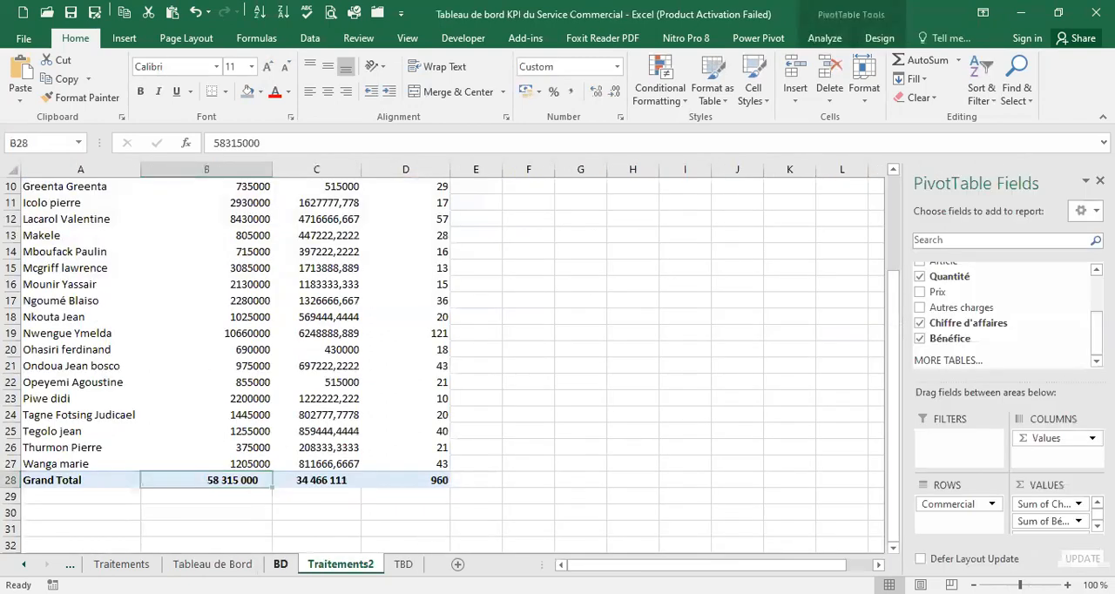
pyautogui.click(281, 564)
pyautogui.click(90, 218)
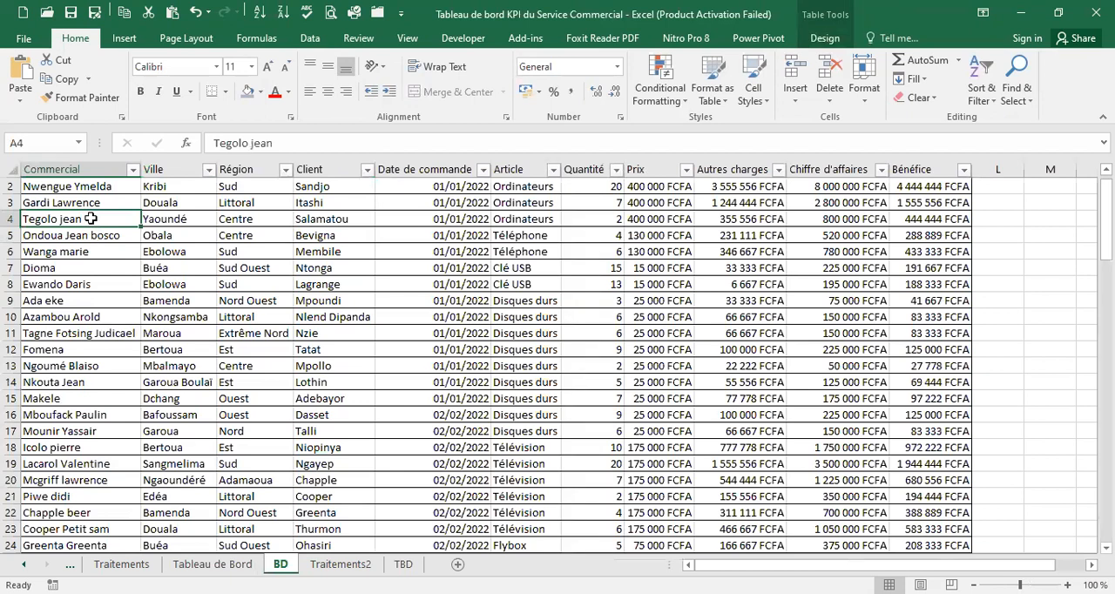
pyautogui.click(124, 40)
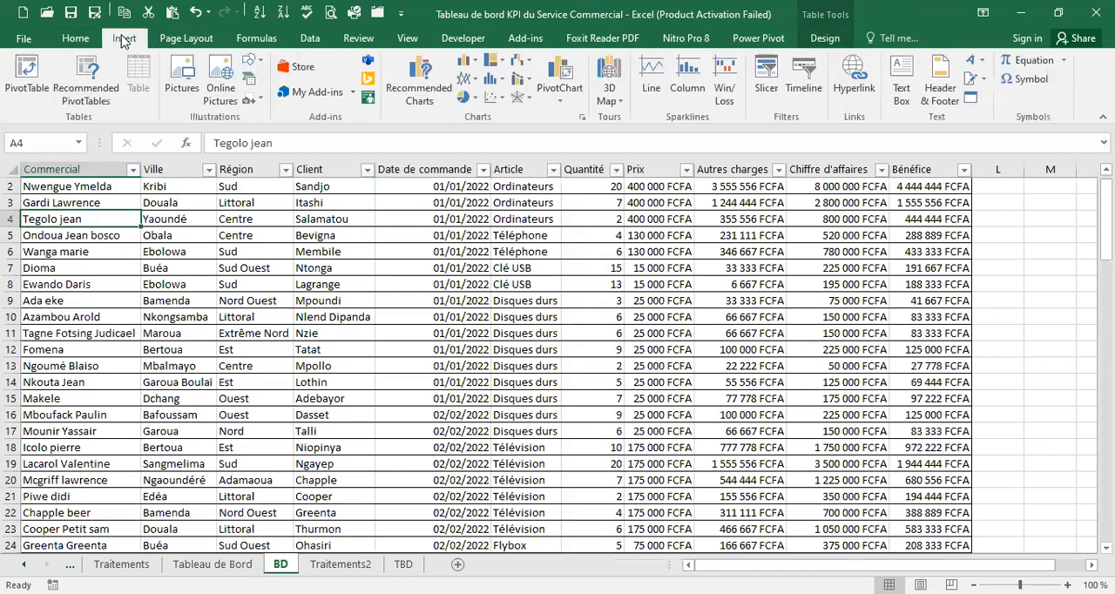
pyautogui.click(32, 87)
pyautogui.click(598, 343)
pyautogui.click(652, 362)
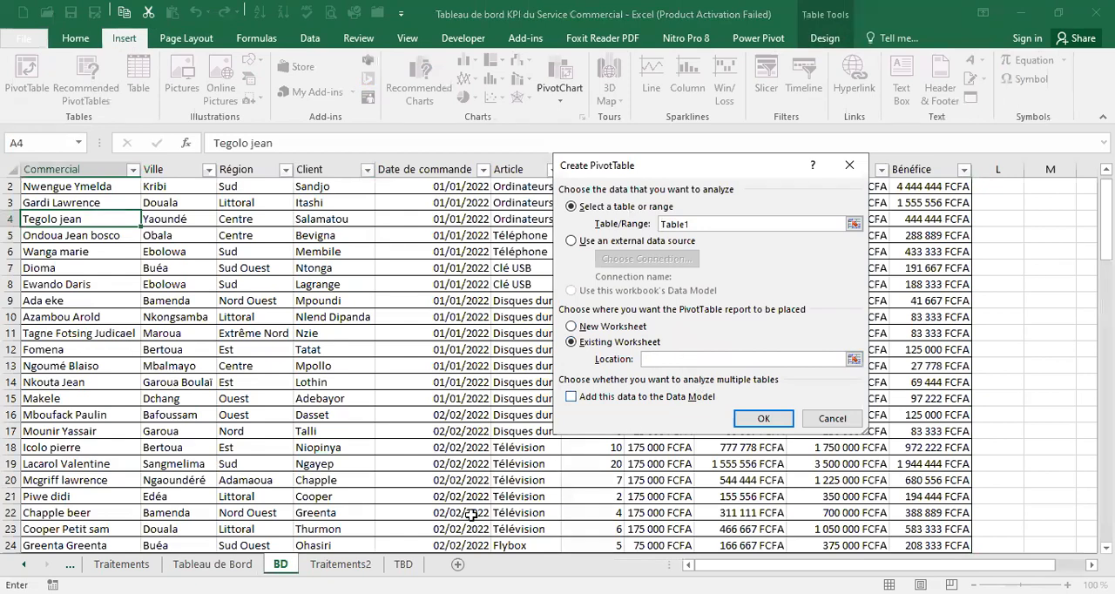
pyautogui.click(362, 565)
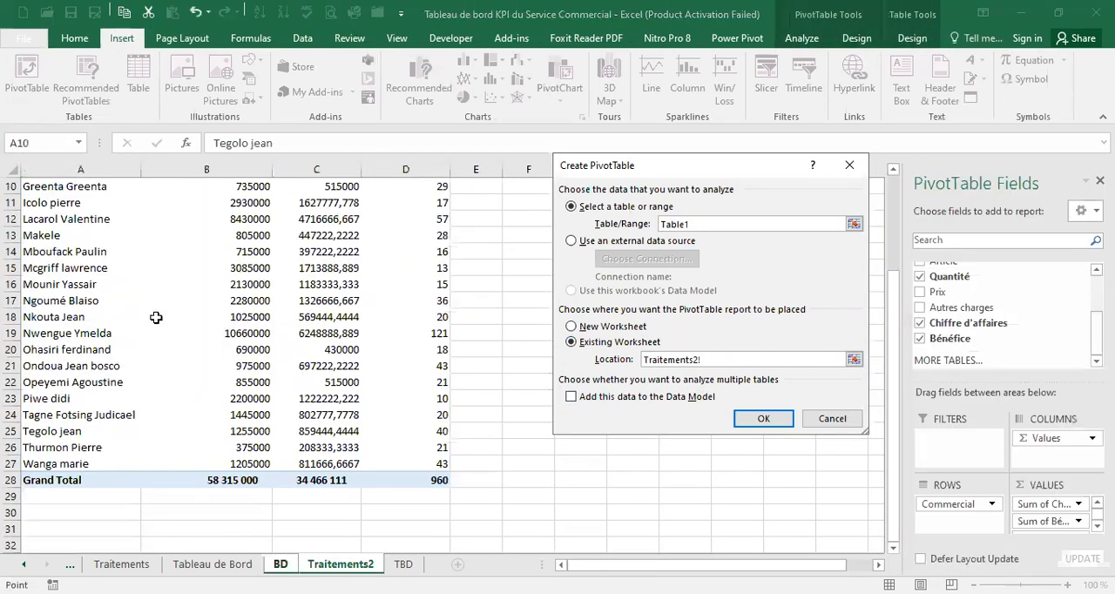
pyautogui.scroll(-6, 158, 305)
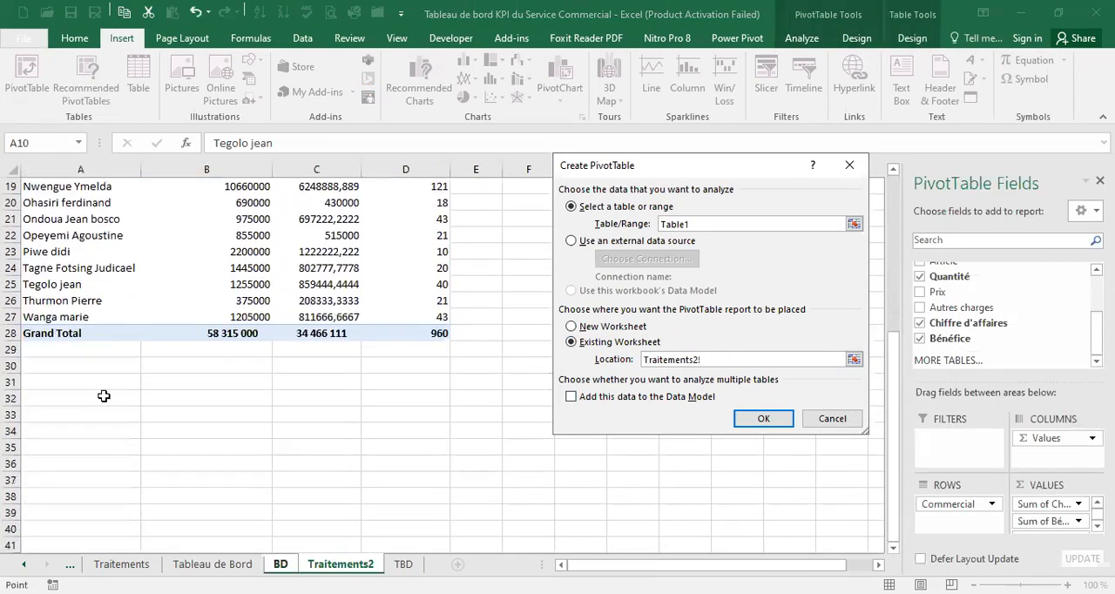
pyautogui.click(56, 384)
pyautogui.click(762, 419)
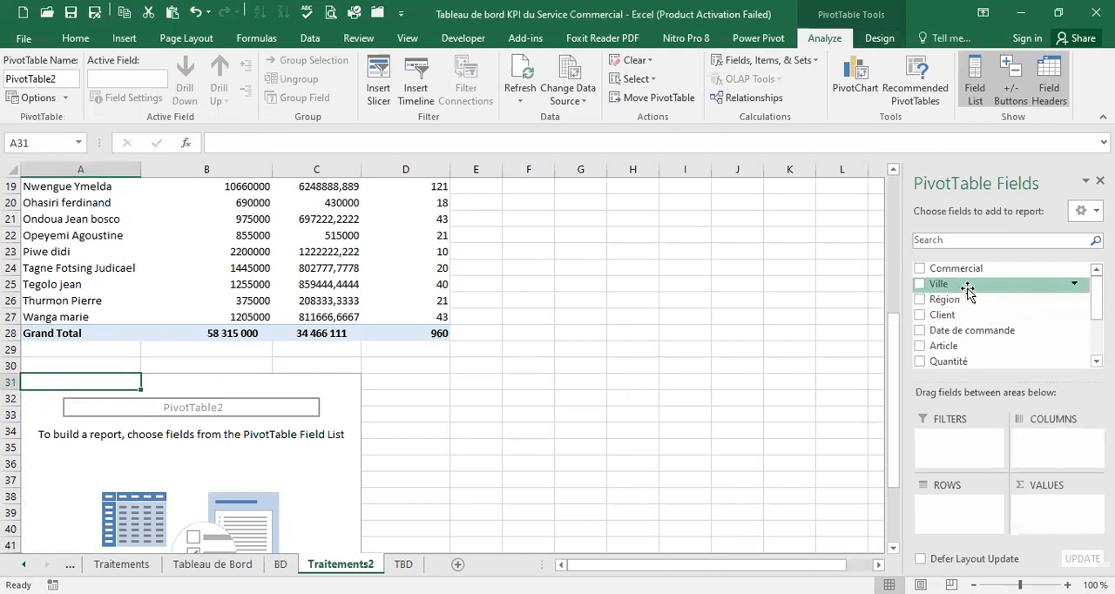
# Set Ville as the row field and the sum of Chiffre d'affaires as the value of the new PivotTable
pyautogui.moveTo(961, 287); pyautogui.dragTo(941, 509)
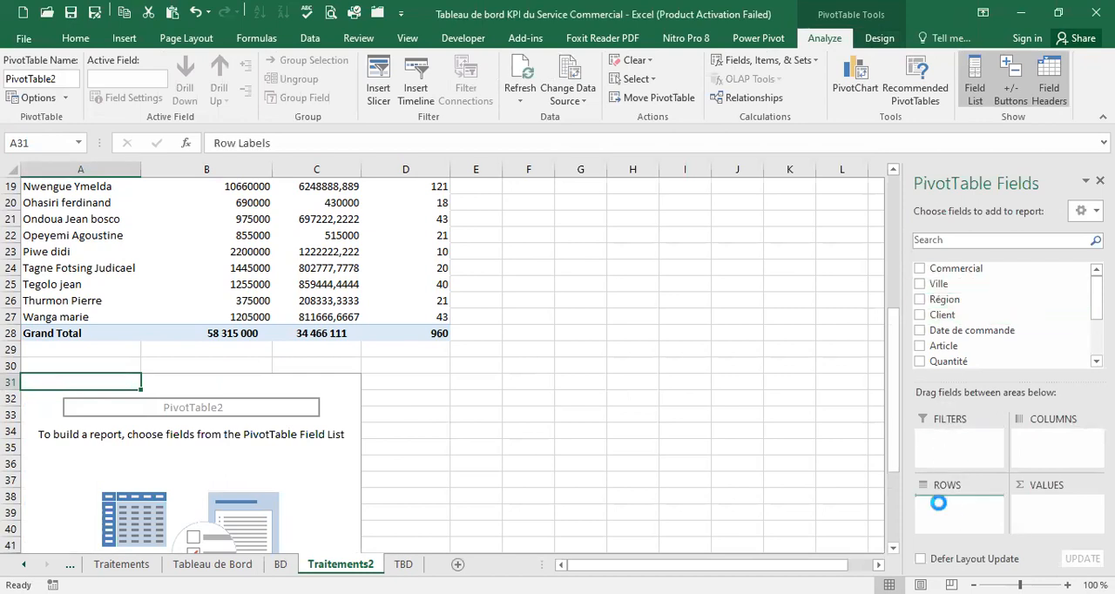
pyautogui.scroll(-2, 1093, 305)
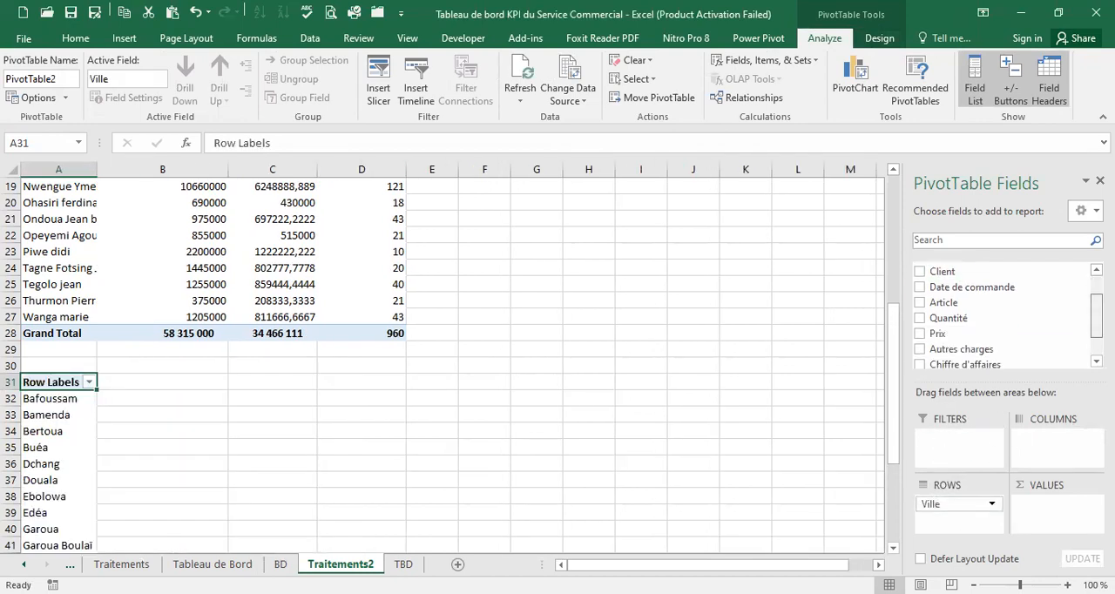
pyautogui.moveTo(1004, 342); pyautogui.dragTo(1053, 518)
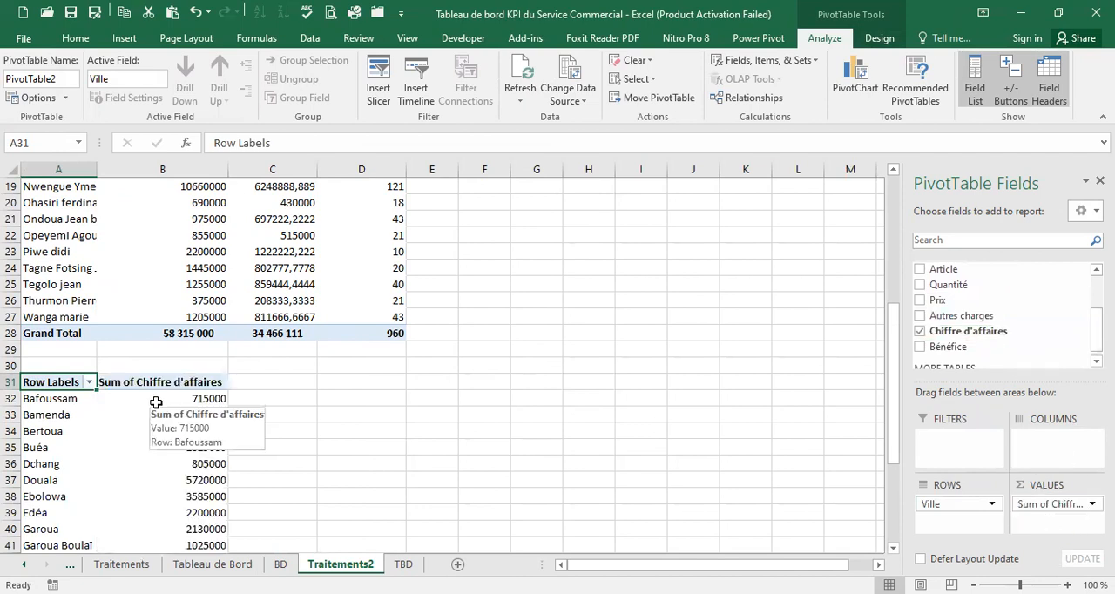
# Add the centred column headings X in C31 and Y in D31 beside the city PivotTable
pyautogui.scroll(-4, 285, 397)
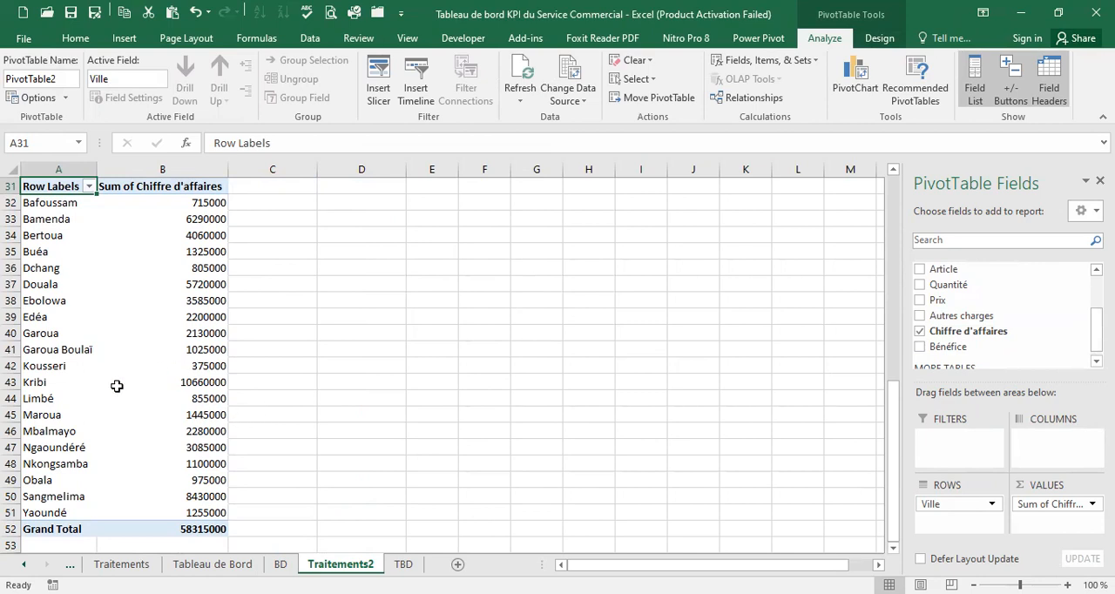
pyautogui.moveTo(76, 208); pyautogui.dragTo(86, 503)
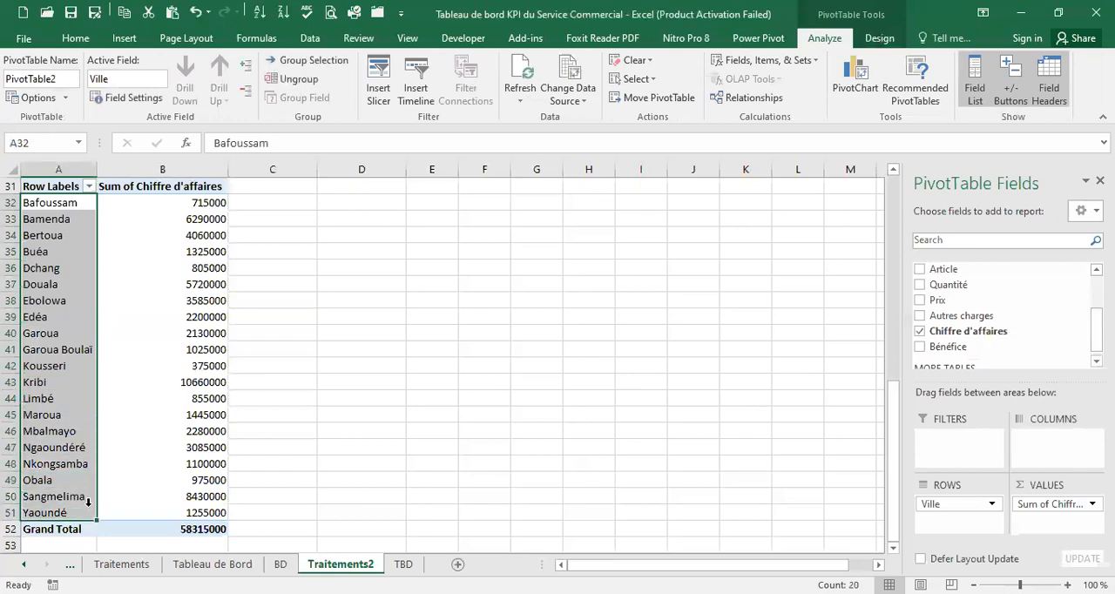
pyautogui.scroll(2, 199, 438)
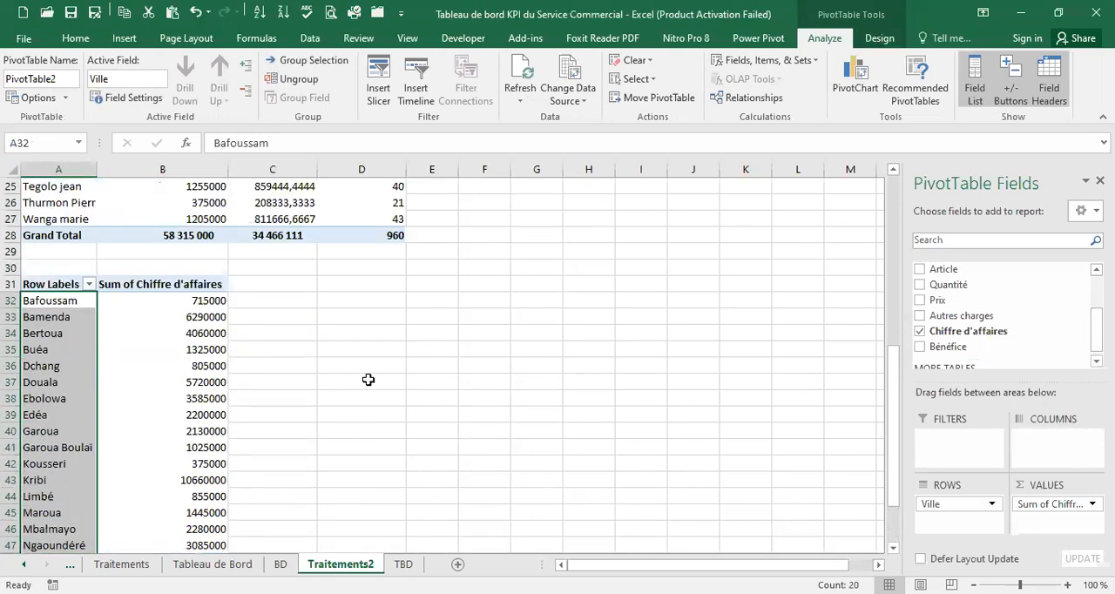
pyautogui.click(296, 300)
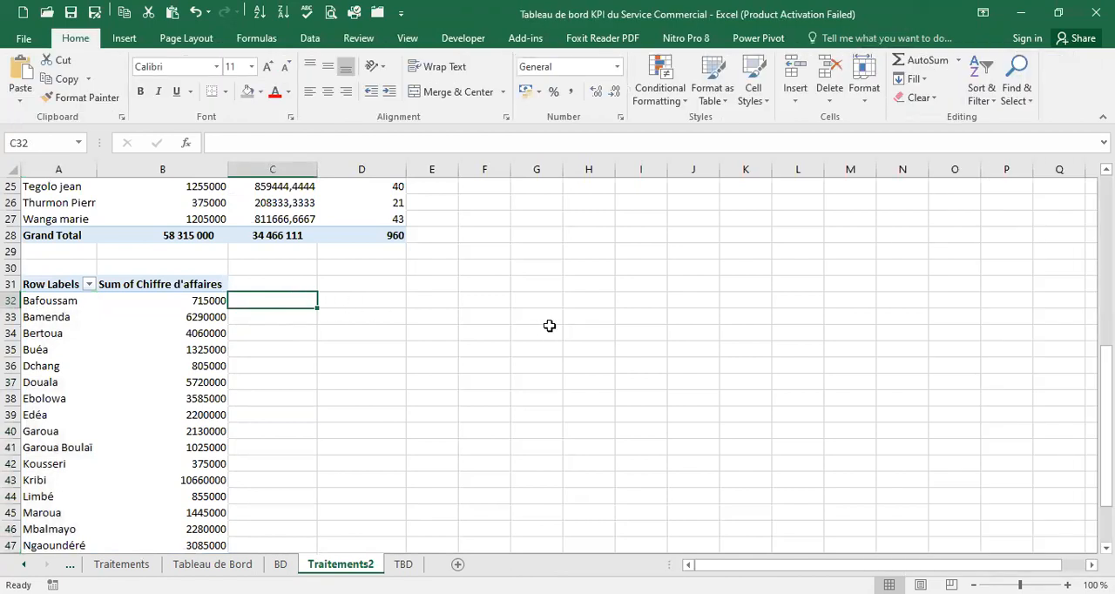
pyautogui.click(292, 284)
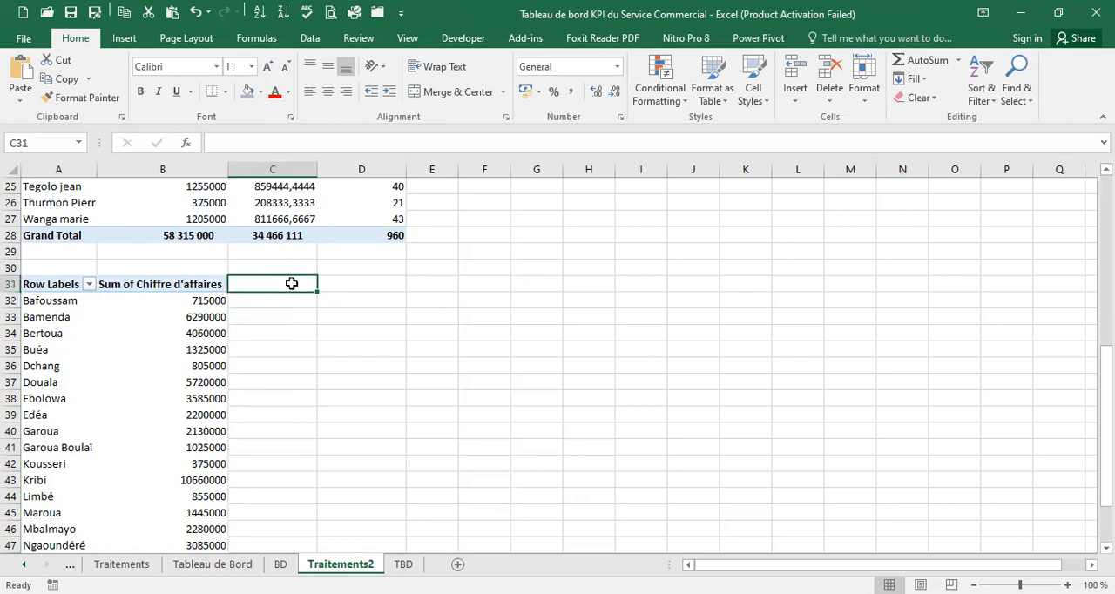
pyautogui.write('X')
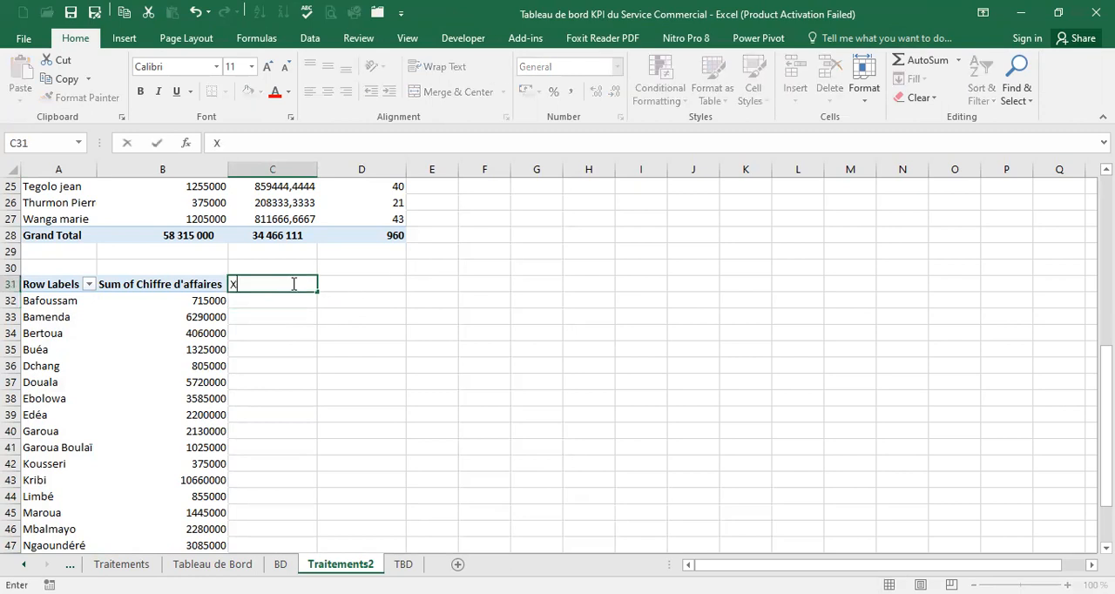
pyautogui.click(373, 280)
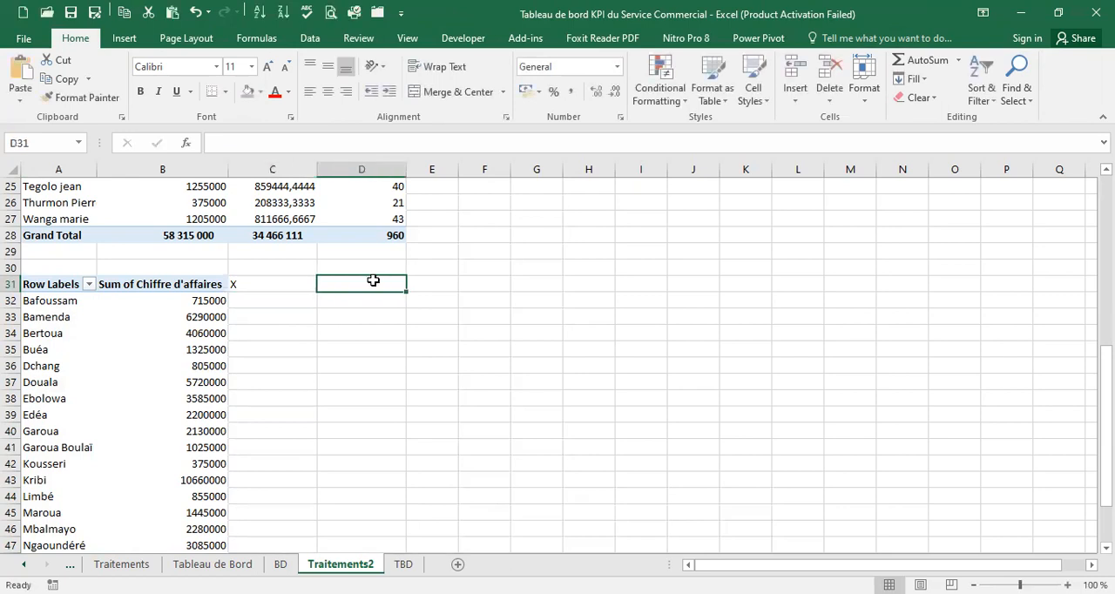
pyautogui.write('Y')
pyautogui.moveTo(266, 287); pyautogui.dragTo(378, 285)
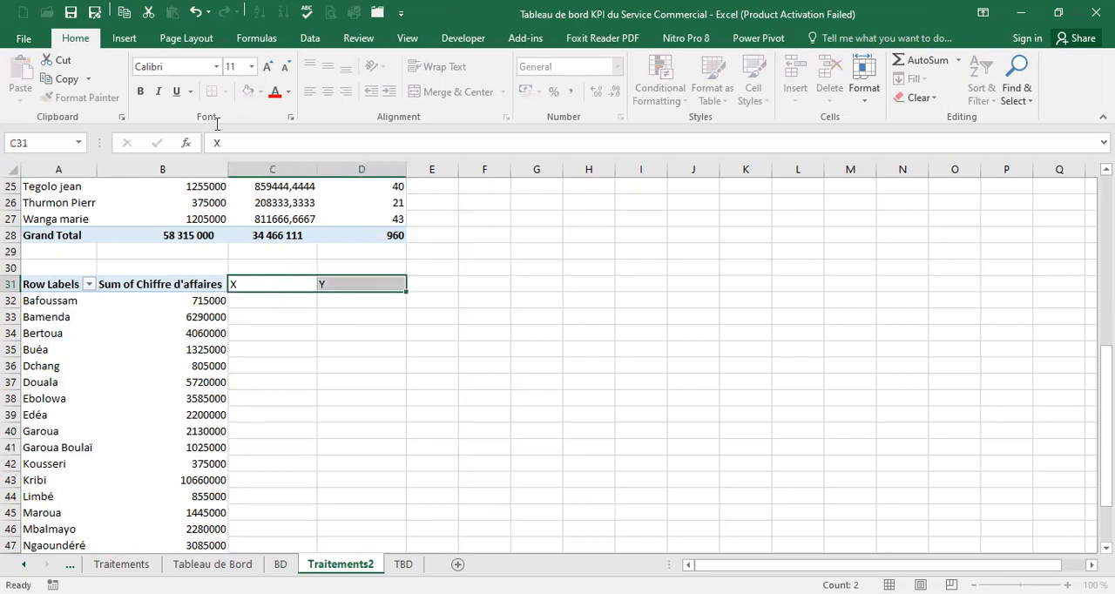
pyautogui.click(328, 92)
# Add the column headings CA in E31 and Max CA in F31
pyautogui.click(436, 283)
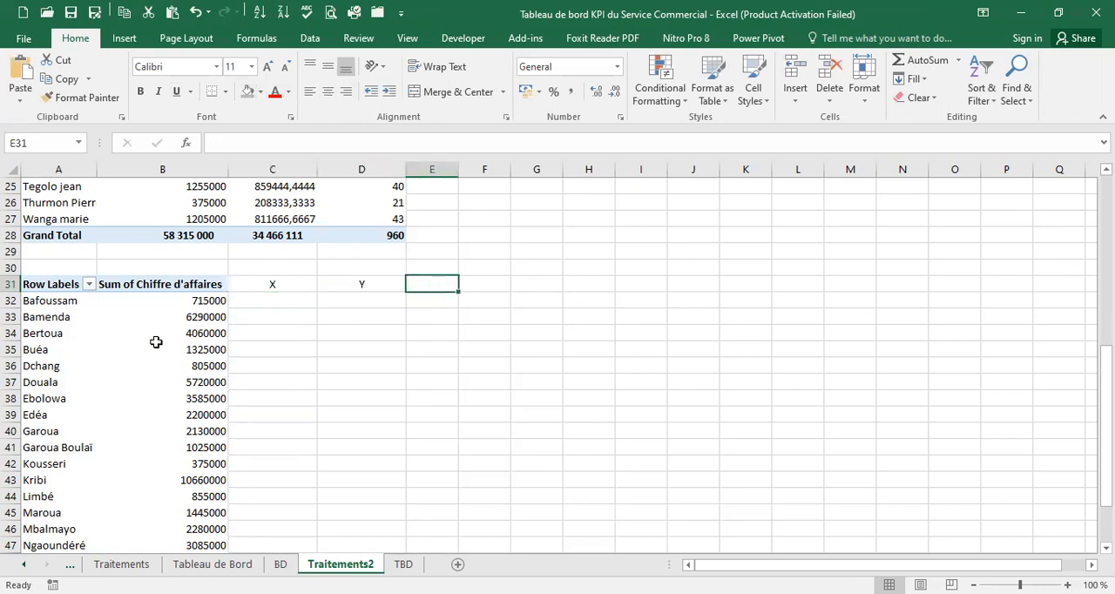
pyautogui.write('CA')
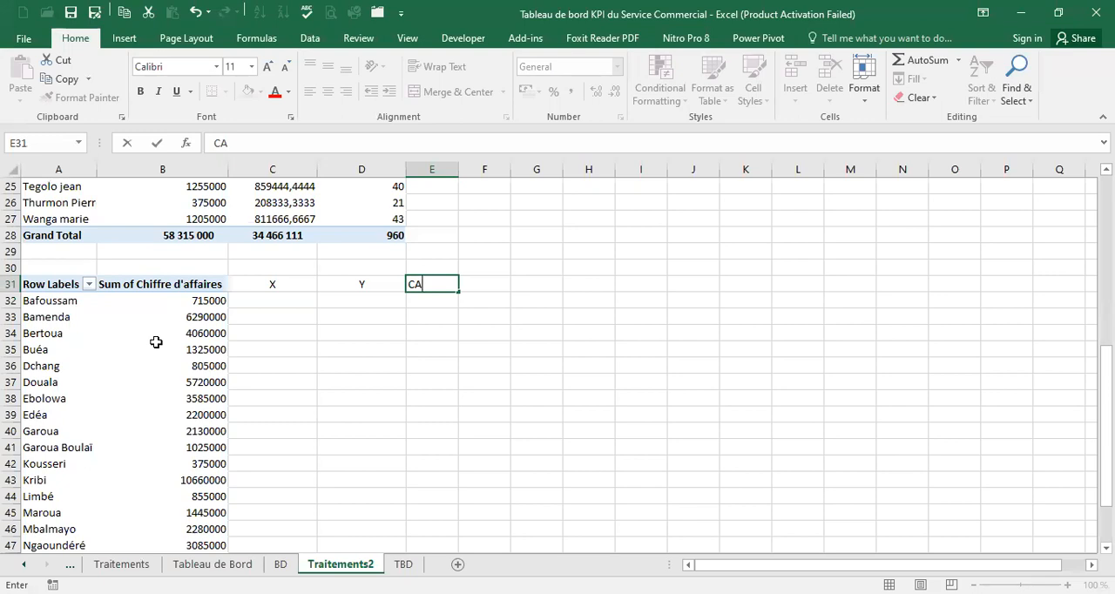
pyautogui.click(485, 285)
pyautogui.write('Max CA')
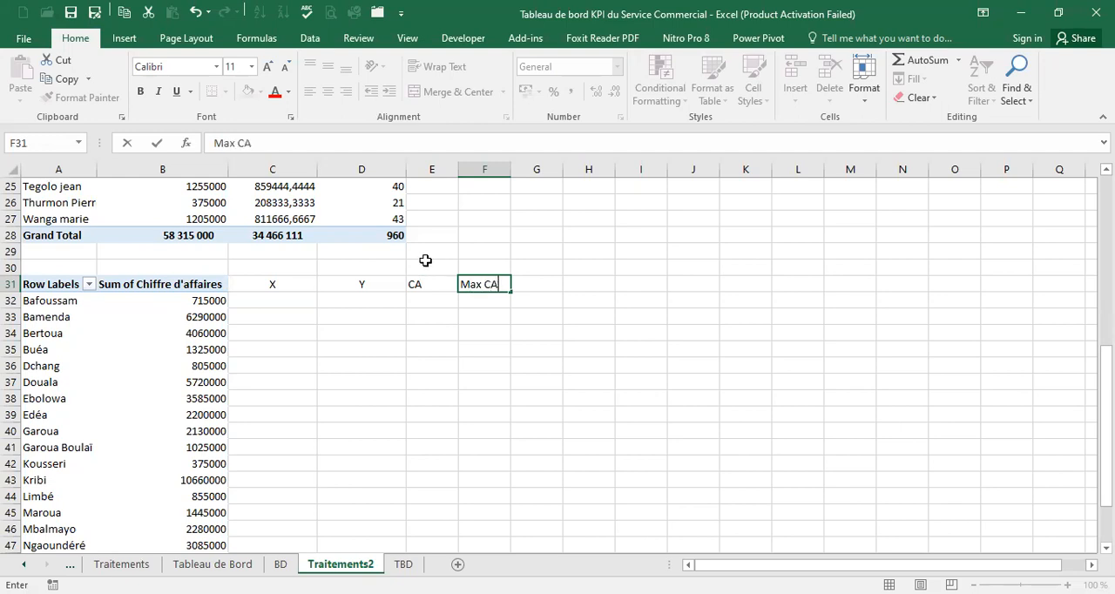
pyautogui.click(295, 300)
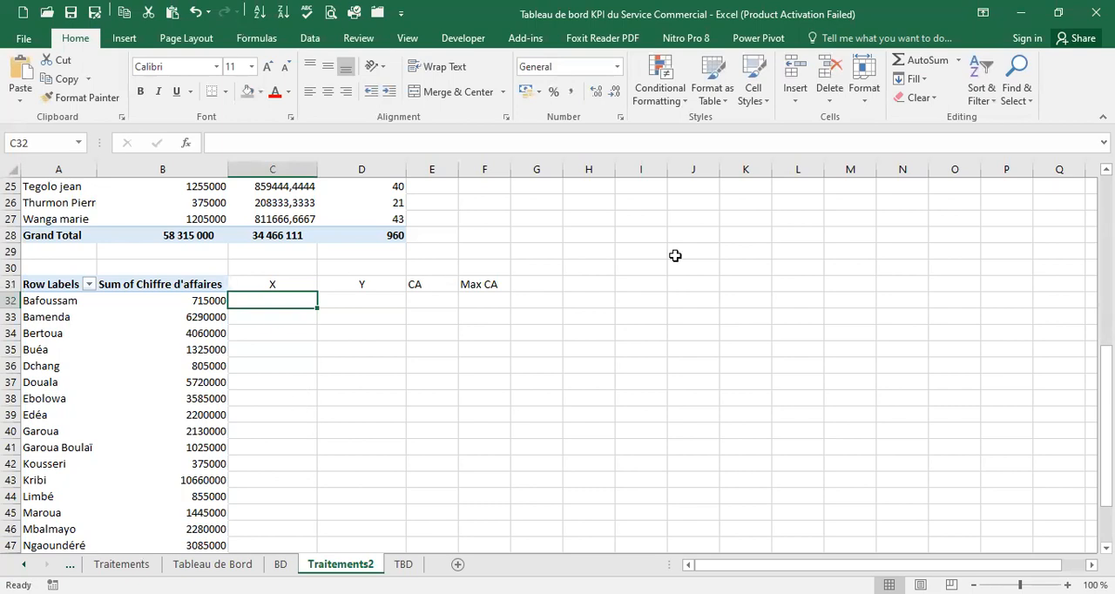
pyautogui.click(675, 256)
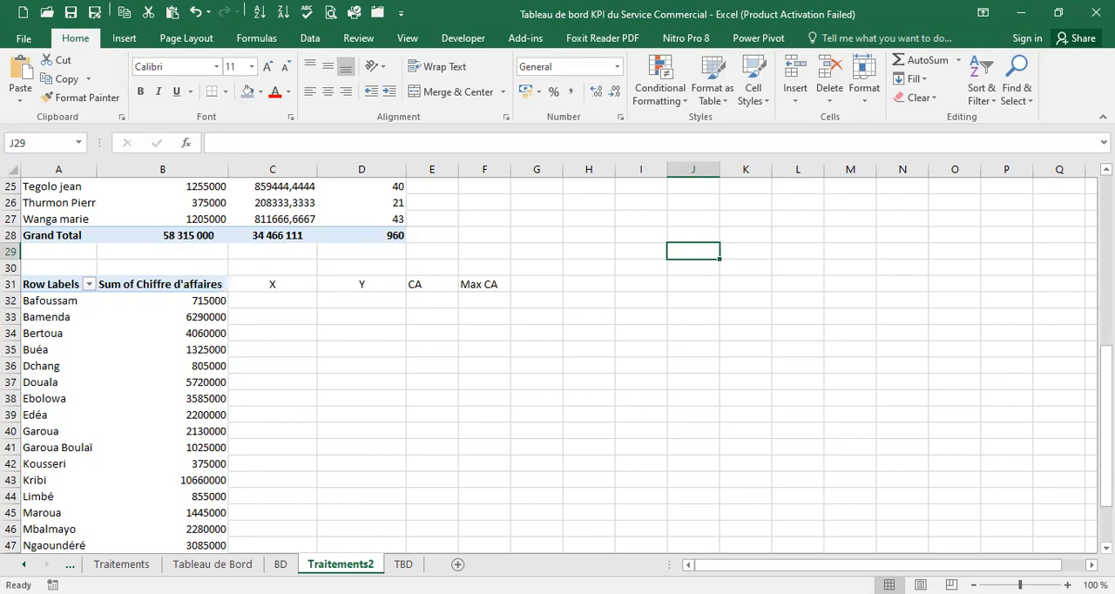
# Enter coordinates X 1 and Y 2 for Bafoussam, and X 2 and Y 1 for Bamenda
pyautogui.click(274, 304)
pyautogui.write('1')
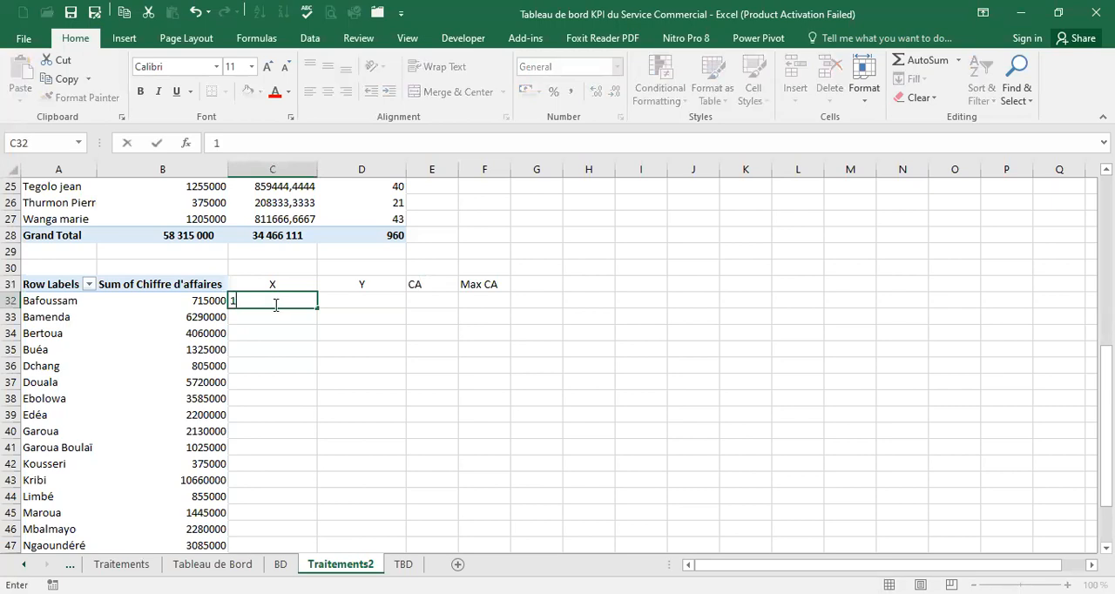
pyautogui.press('Tab')
pyautogui.write('2')
pyautogui.press('Down')
pyautogui.write('1')
pyautogui.press('Left')
pyautogui.write('1')
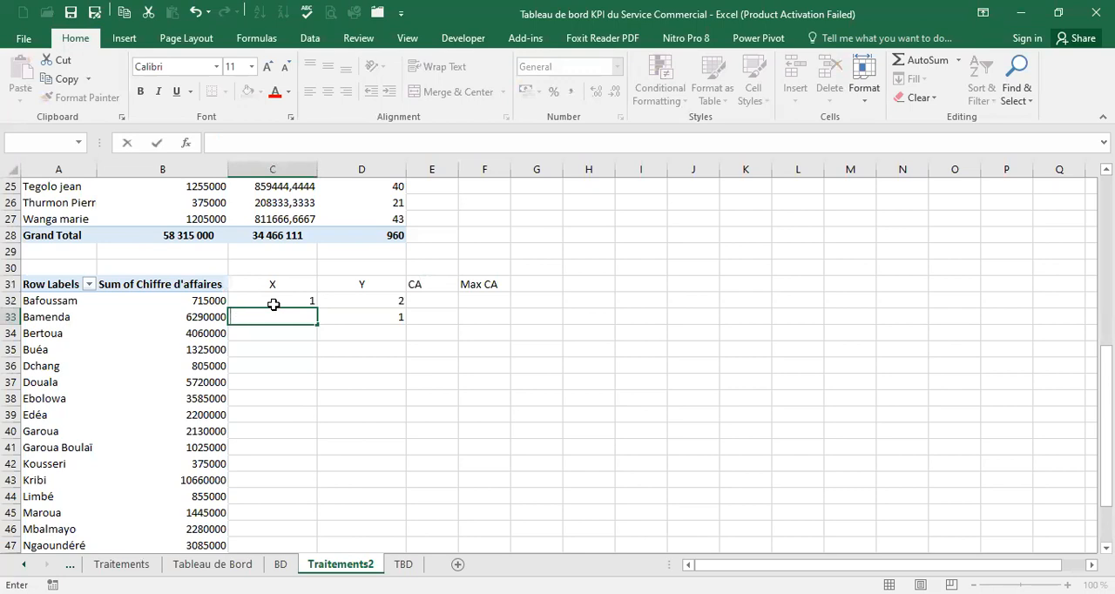
pyautogui.press('Return')
# Enter the X values 6, 5, 4, 7, 8, 9 and 15 in C34:C40, from Bertoua down to Garoua
pyautogui.write('6')
pyautogui.press('Return')
pyautogui.write('5')
pyautogui.press('Return')
pyautogui.write('4')
pyautogui.press('Return')
pyautogui.write('7')
pyautogui.press('Return')
pyautogui.write('8')
pyautogui.press('Return')
pyautogui.write('9')
pyautogui.press('Return')
pyautogui.write('15')
pyautogui.press('Return')
# Enter the X values 14, 13, 9, 12, 11, 12 and 13 in C41:C47, from Garoua Boulaï down to Ngaoundéré
pyautogui.write('6')
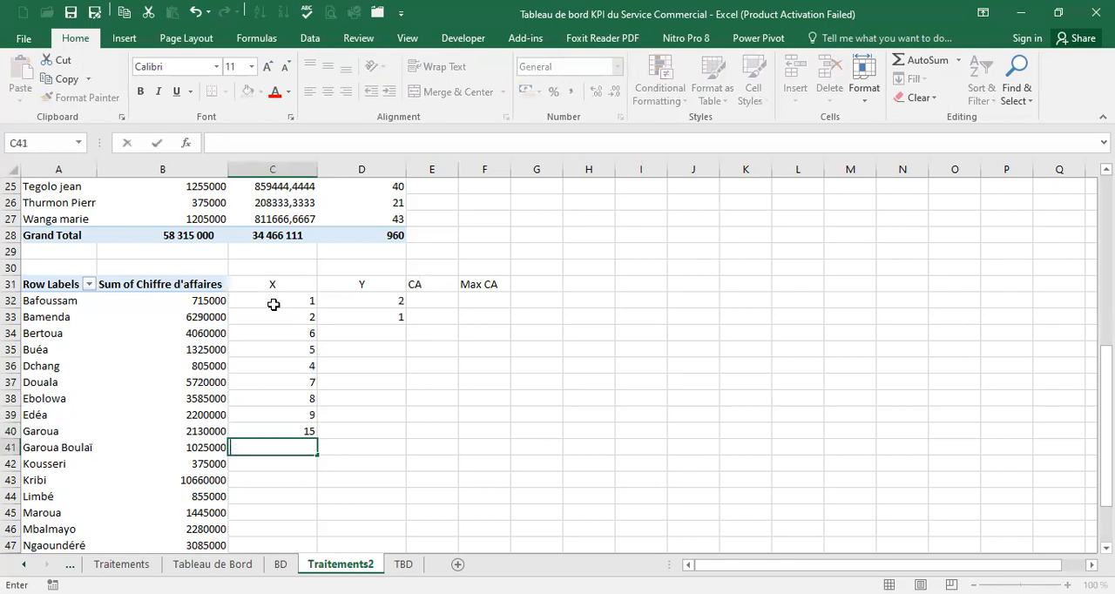
pyautogui.write('4')
pyautogui.press('Return')
pyautogui.write('13')
pyautogui.press('Return')
pyautogui.write('9')
pyautogui.press('Return')
pyautogui.write('12')
pyautogui.press('Return')
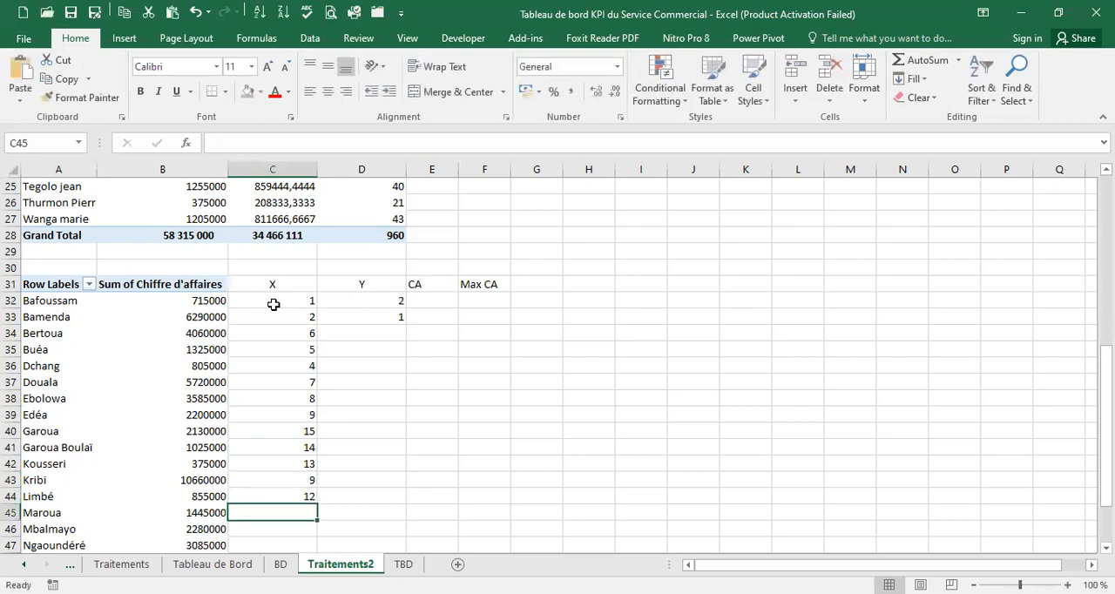
pyautogui.write('11')
pyautogui.press('Return')
pyautogui.write('12')
pyautogui.press('Return')
pyautogui.write('13')
pyautogui.press('Return')
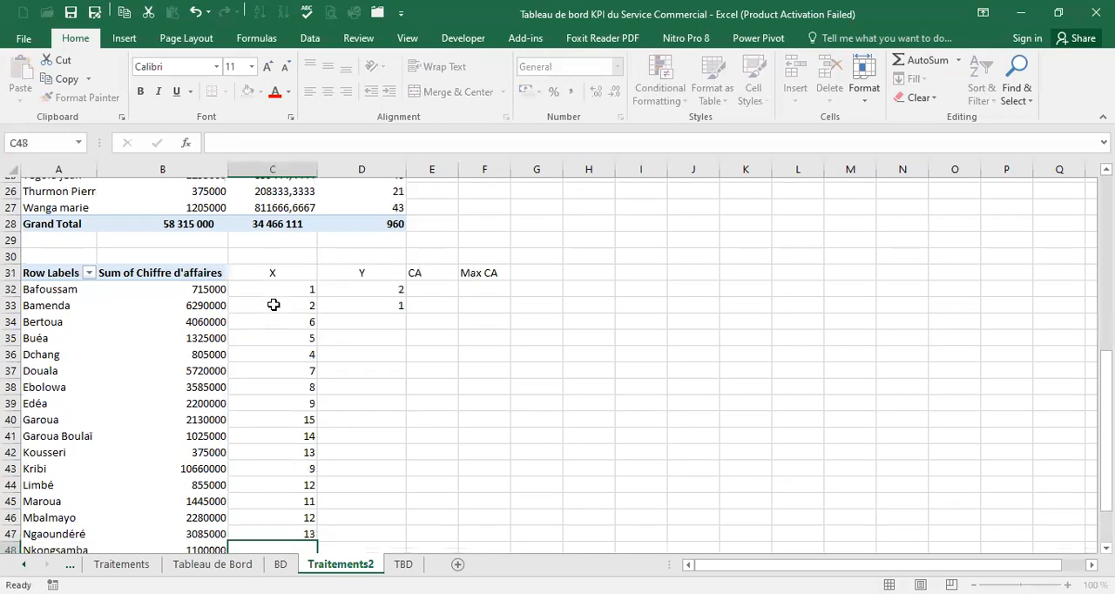
# Complete the X column with 14, 12, 15 and 21 in C48:C51, from Nkongsamba down to Yaoundé
pyautogui.write('14')
pyautogui.press('Return')
pyautogui.write('12')
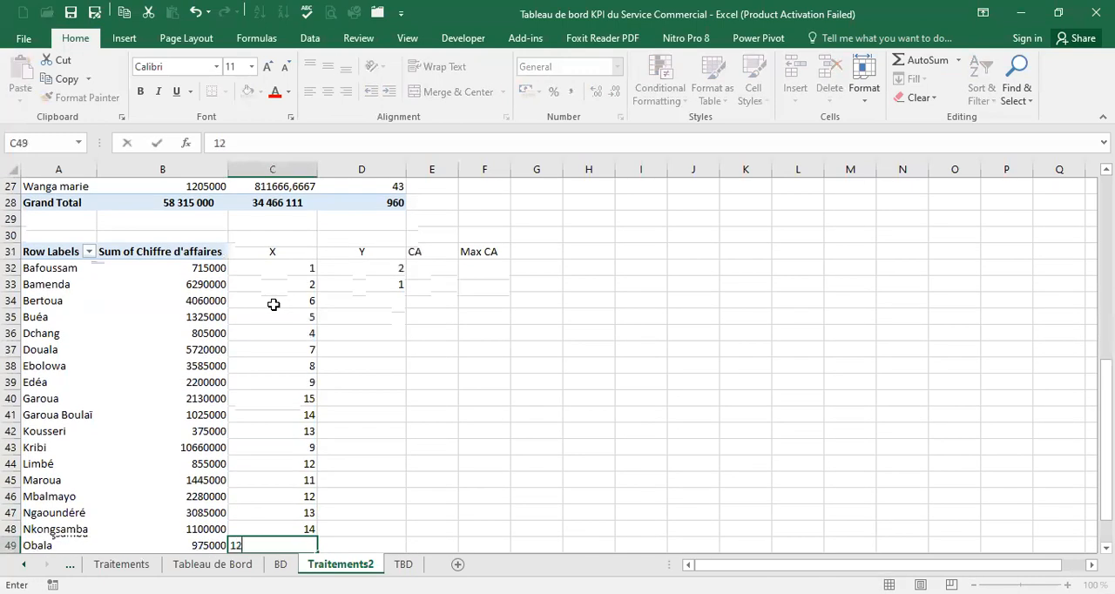
pyautogui.press('Return')
pyautogui.write('15')
pyautogui.press('Return')
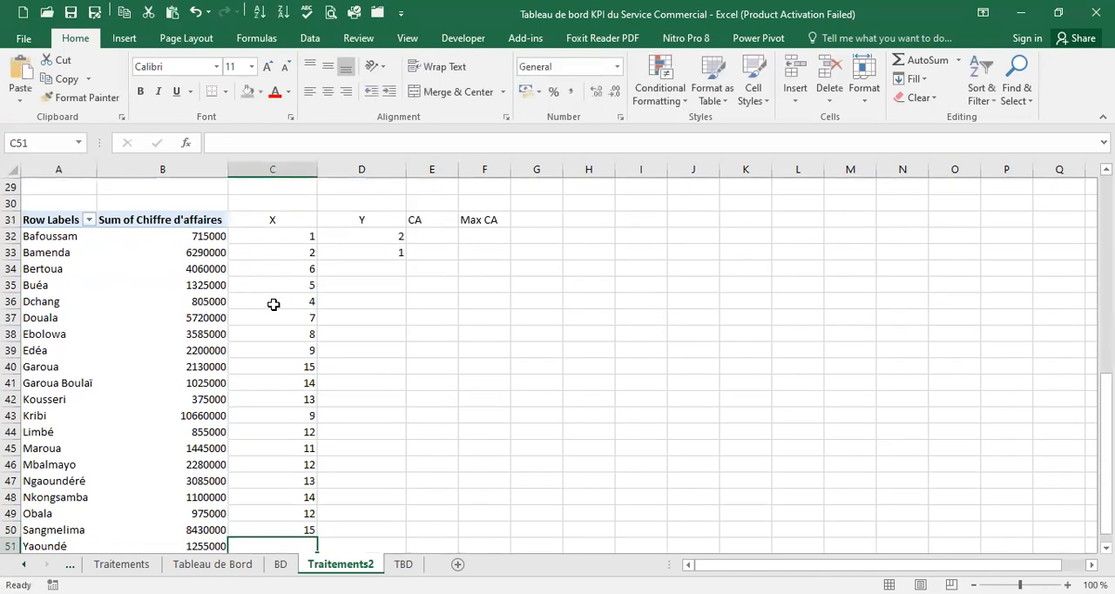
pyautogui.write('21')
pyautogui.press('Return')
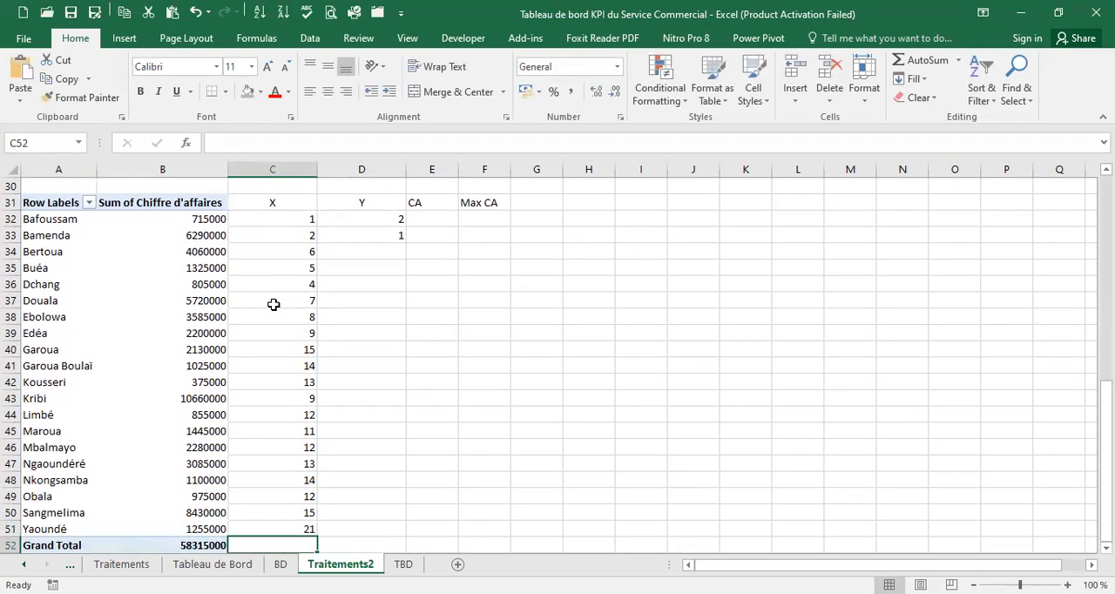
# Enter the Y values 12, 15, 11, 2 and 13 from D51 up to D47, from Yaoundé to Ngaoundéré
pyautogui.press('Right')
pyautogui.press('Up')
pyautogui.write('12')
pyautogui.press('Return')
pyautogui.write('15')
pyautogui.press('Up')
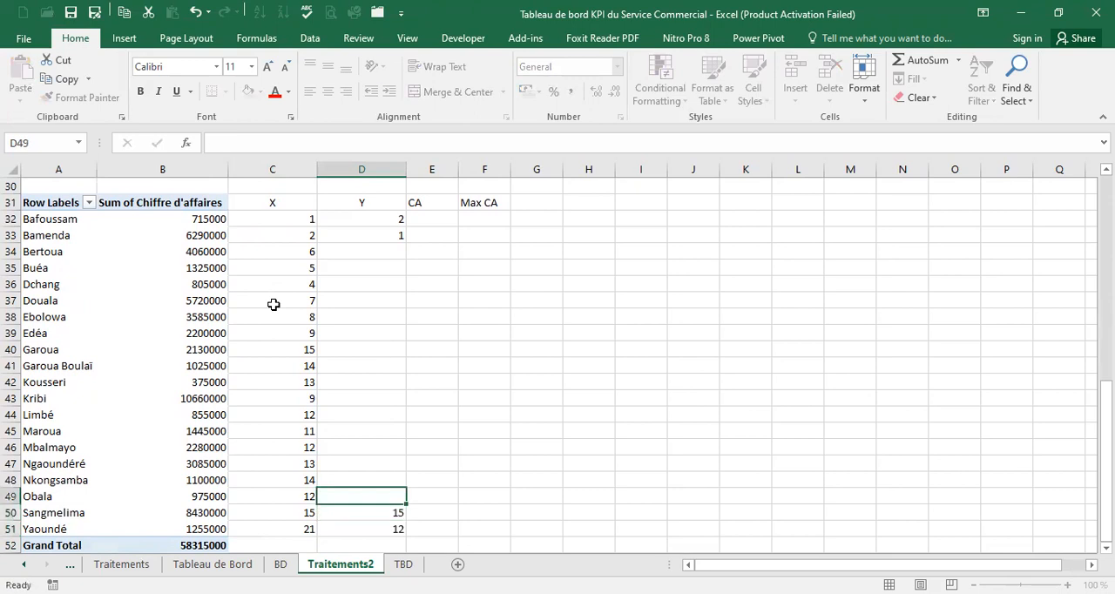
pyautogui.write('11')
pyautogui.press('Up')
pyautogui.write('2')
pyautogui.press('Up')
pyautogui.write('1')
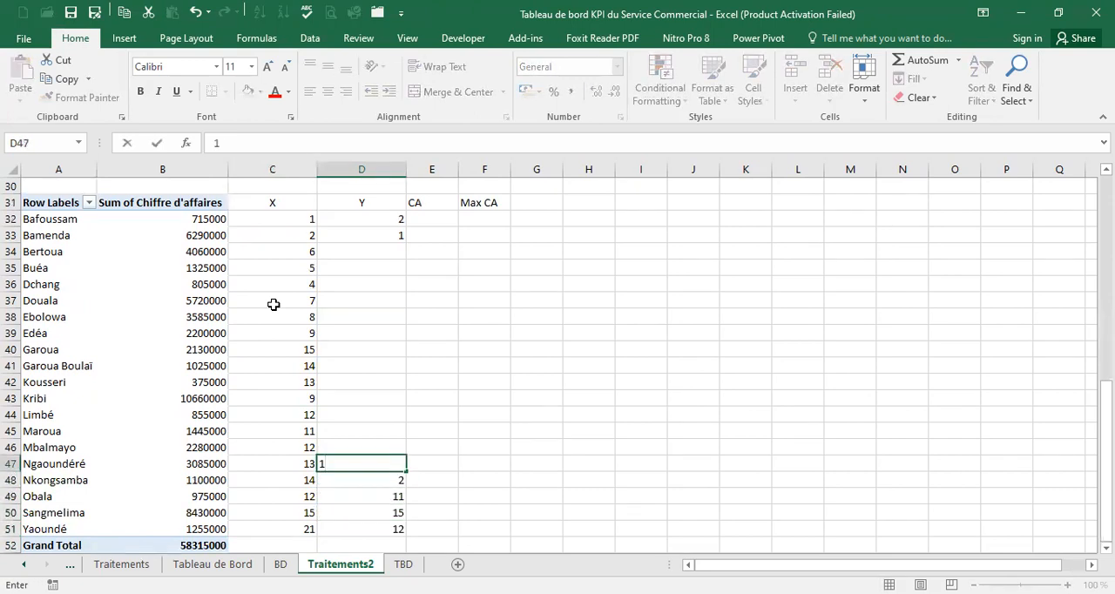
pyautogui.write('3')
pyautogui.press('Up')
# Enter the Y values 6, 7, 5, 9, 6, 4 and 2 from D46 up to D40, from Mbalmayo to Garoua
pyautogui.write('6')
pyautogui.press('Up')
pyautogui.write('7')
pyautogui.press('Up')
pyautogui.write('5')
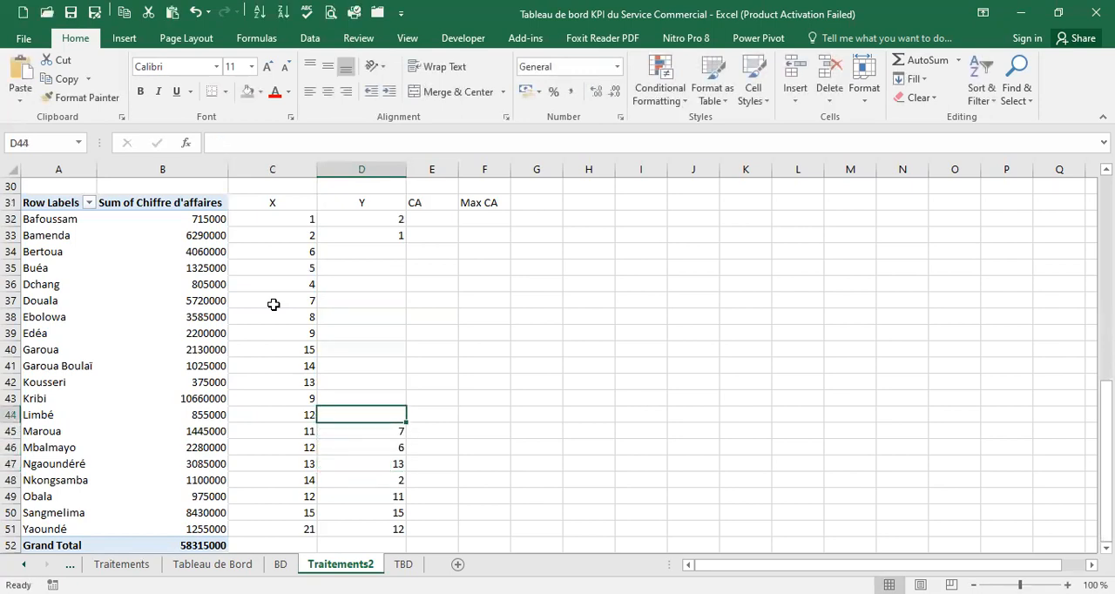
pyautogui.press('Up')
pyautogui.write('9')
pyautogui.press('Up')
pyautogui.write('6')
pyautogui.press('Up')
pyautogui.write('4')
pyautogui.press('Up')
pyautogui.write('2')
pyautogui.press('Up')
# Complete the Y column with 7, 5, 11, 12, 14 and 12 from D39 up to D34, from Edéa to Bertoua
pyautogui.write('7')
pyautogui.press('Up')
pyautogui.write('5')
pyautogui.press('Up')
pyautogui.write('11')
pyautogui.press('Up')
pyautogui.write('12')
pyautogui.press('Up')
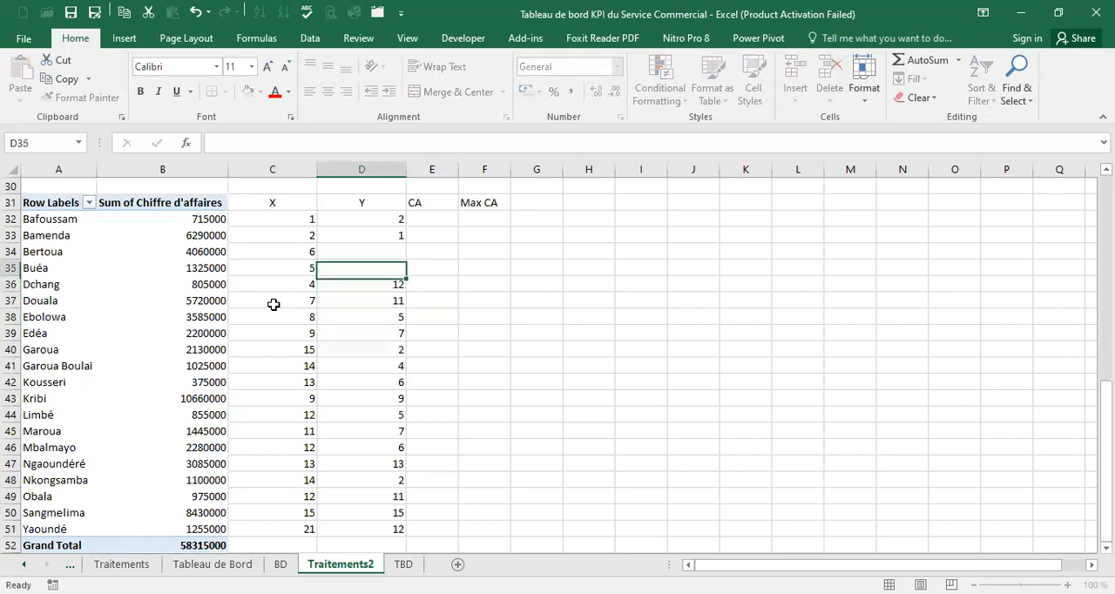
pyautogui.write('14')
pyautogui.press('Up')
pyautogui.write('12')
pyautogui.press('Up')
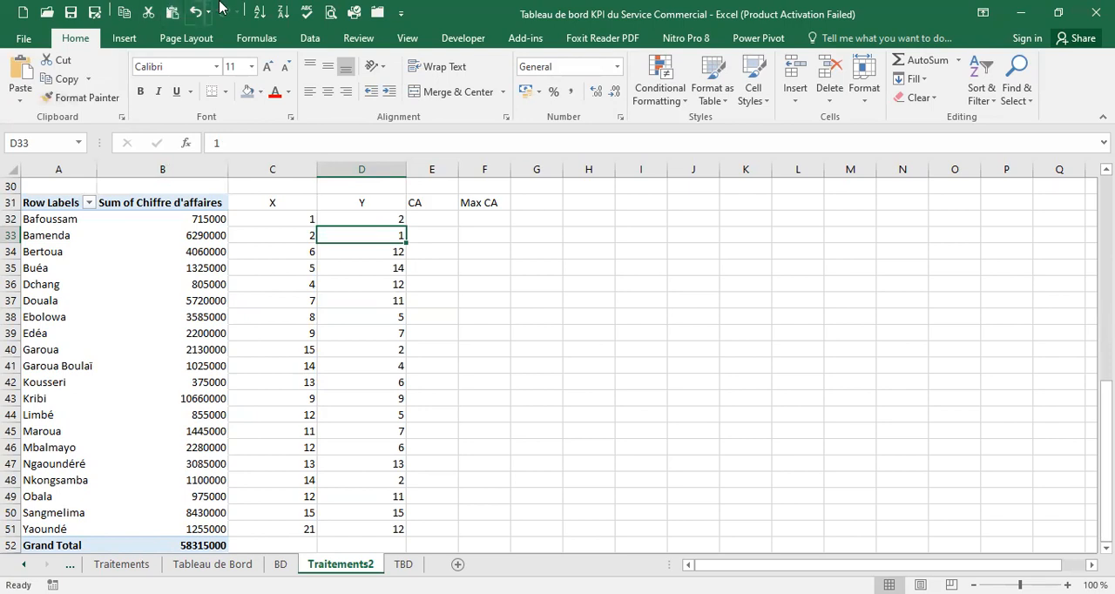
pyautogui.click(433, 220)
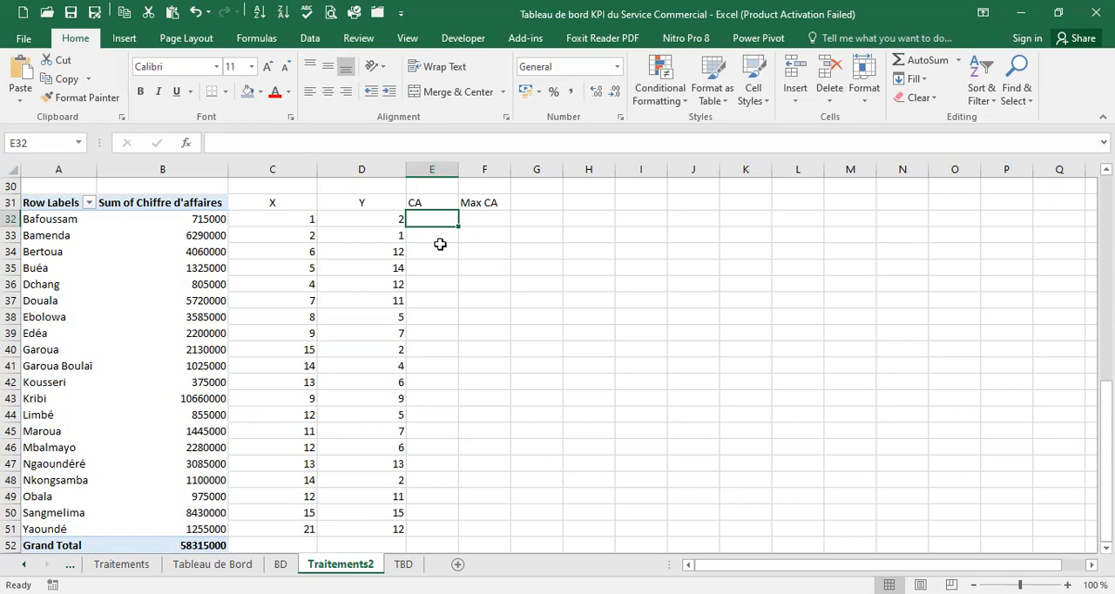
pyautogui.write('=')
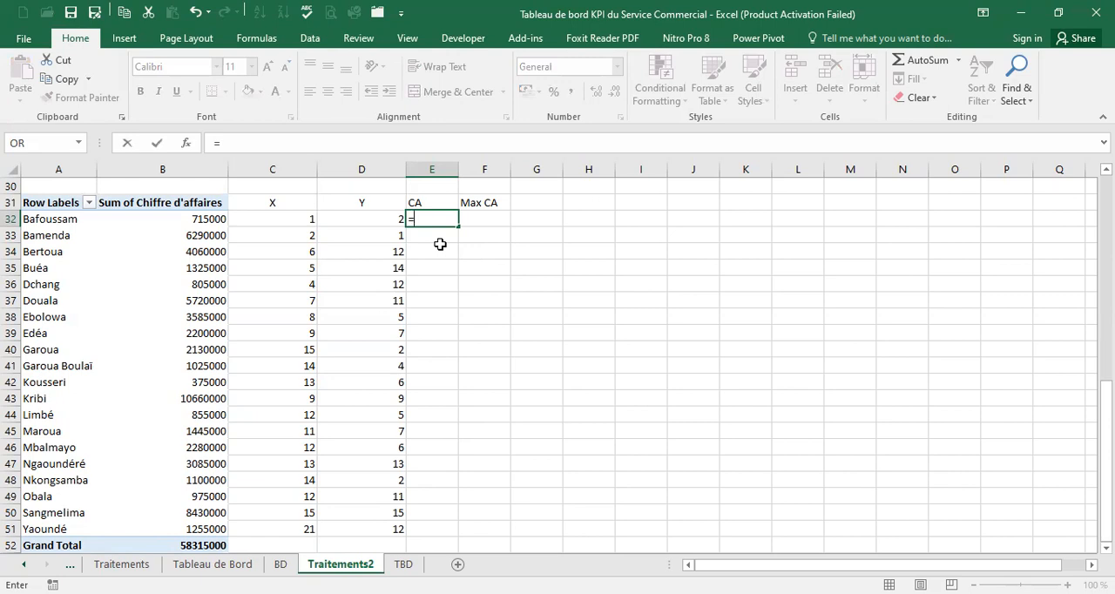
pyautogui.write('vloo')
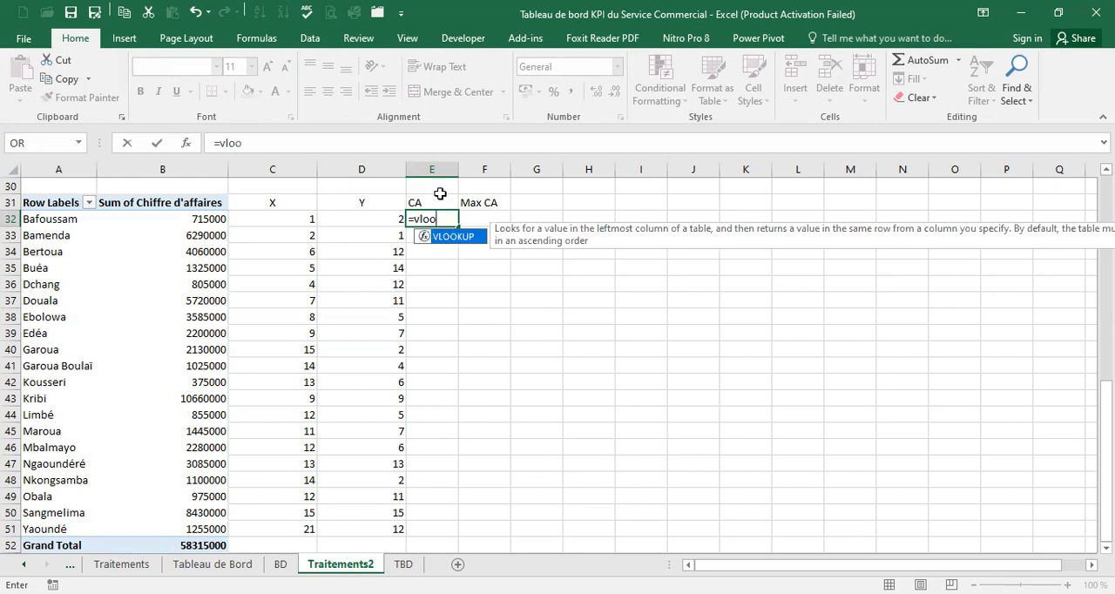
pyautogui.doubleClick(455, 236)
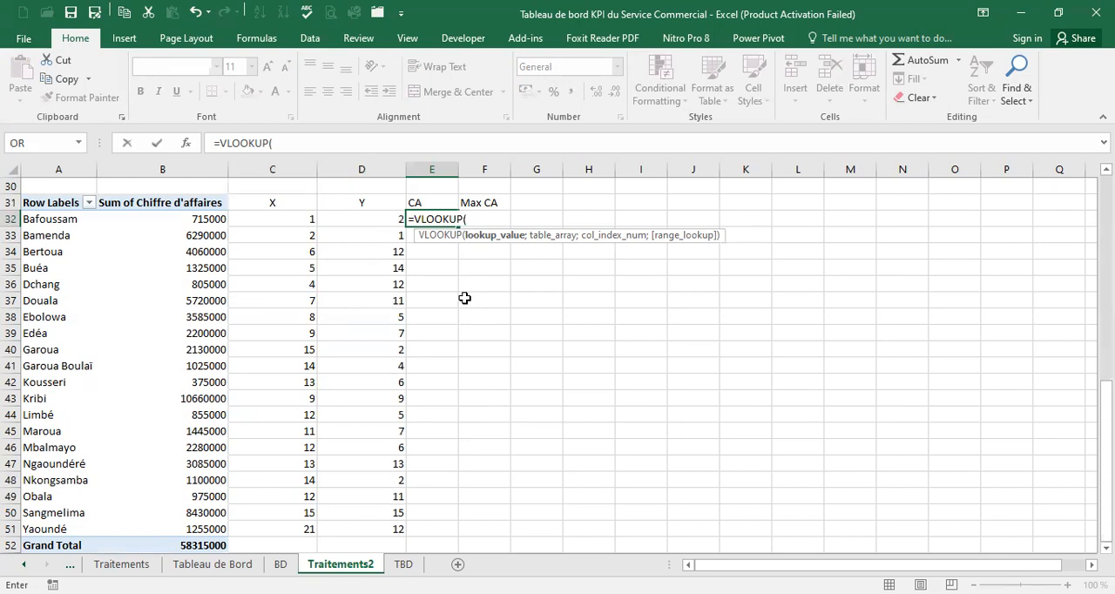
pyautogui.press('Escape')
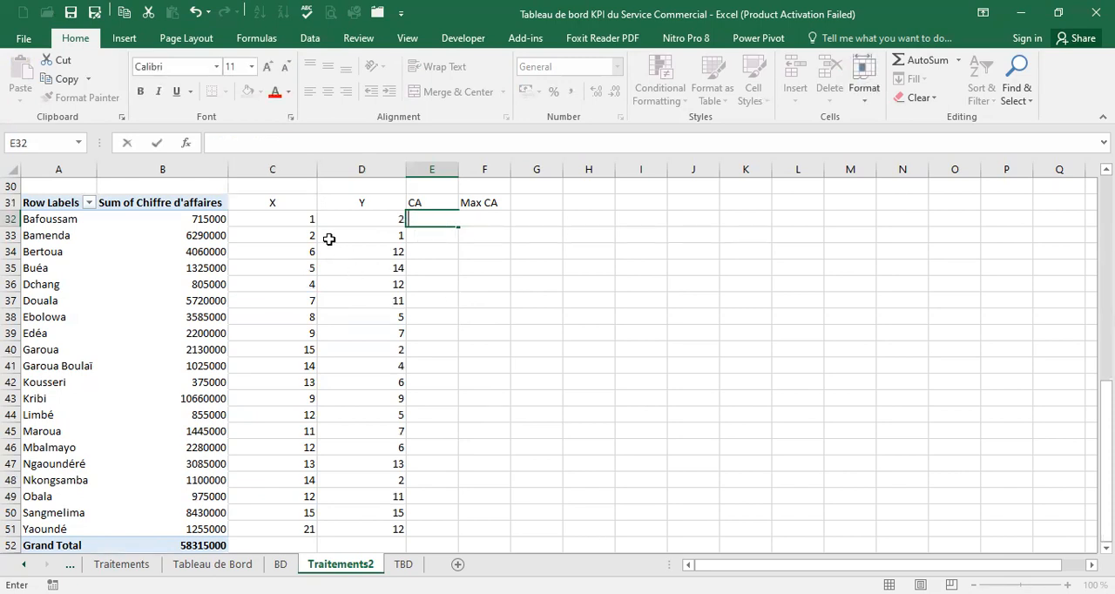
# Move the X, Y, CA and Max CA block from C31:F51 one column over to D31:G51
pyautogui.click(272, 219)
pyautogui.moveTo(281, 205); pyautogui.dragTo(469, 523)
pyautogui.moveTo(456, 193); pyautogui.dragTo(480, 193)
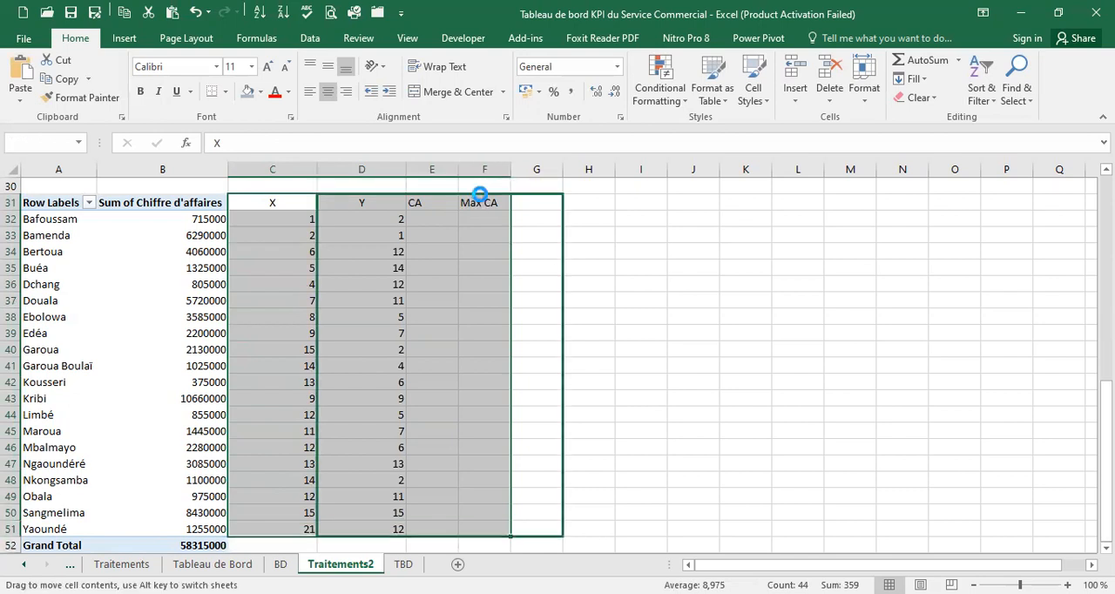
pyautogui.click(578, 353)
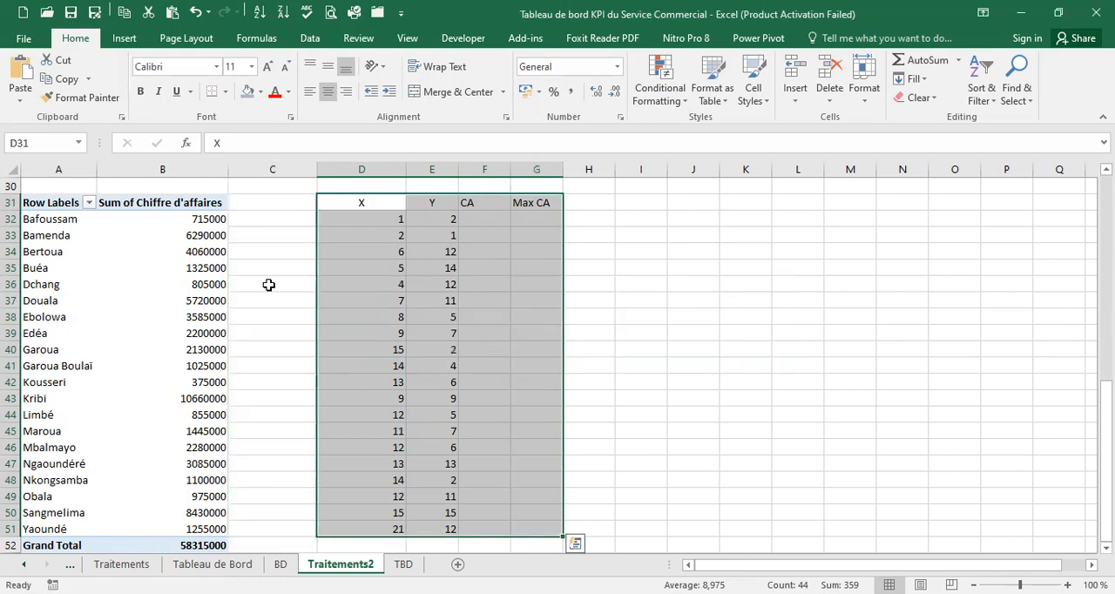
# Enter the heading Villes in the freed cell C31
pyautogui.click(261, 201)
pyautogui.write('Villes')
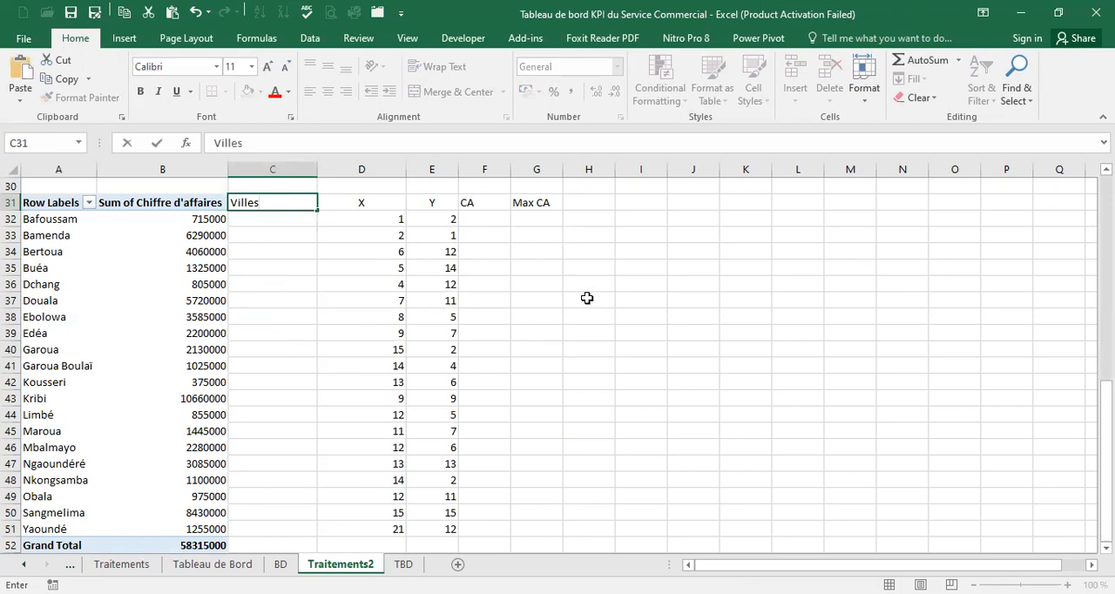
pyautogui.click(306, 219)
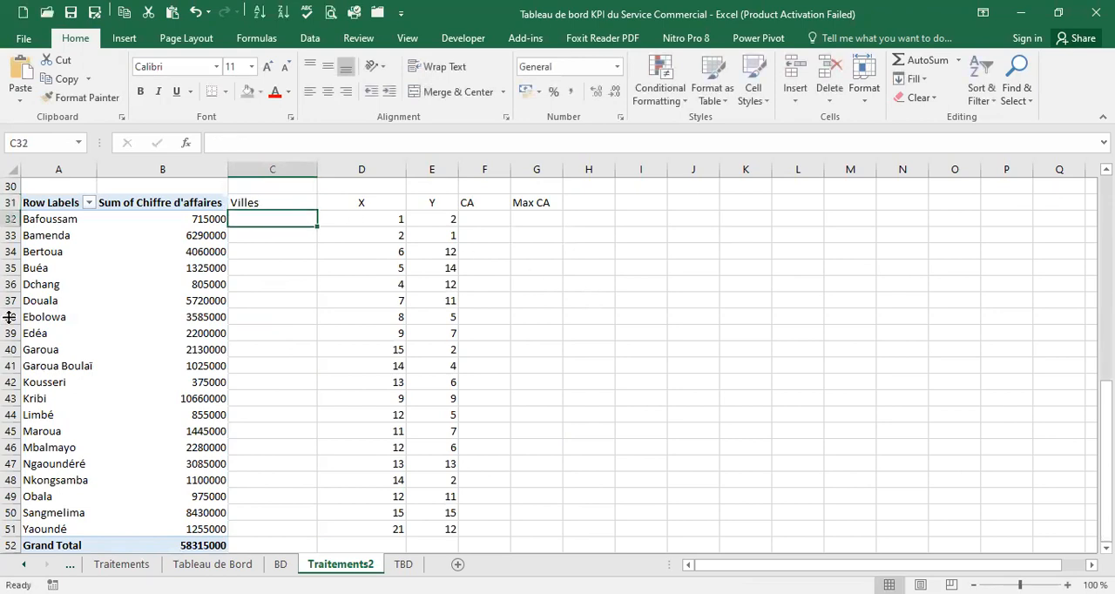
# Copy the city names from A32:A51 of the pivot table into the Villes column, starting at C32
pyautogui.moveTo(50, 218); pyautogui.dragTo(82, 514)
pyautogui.hotkey('ctrl', 'c')
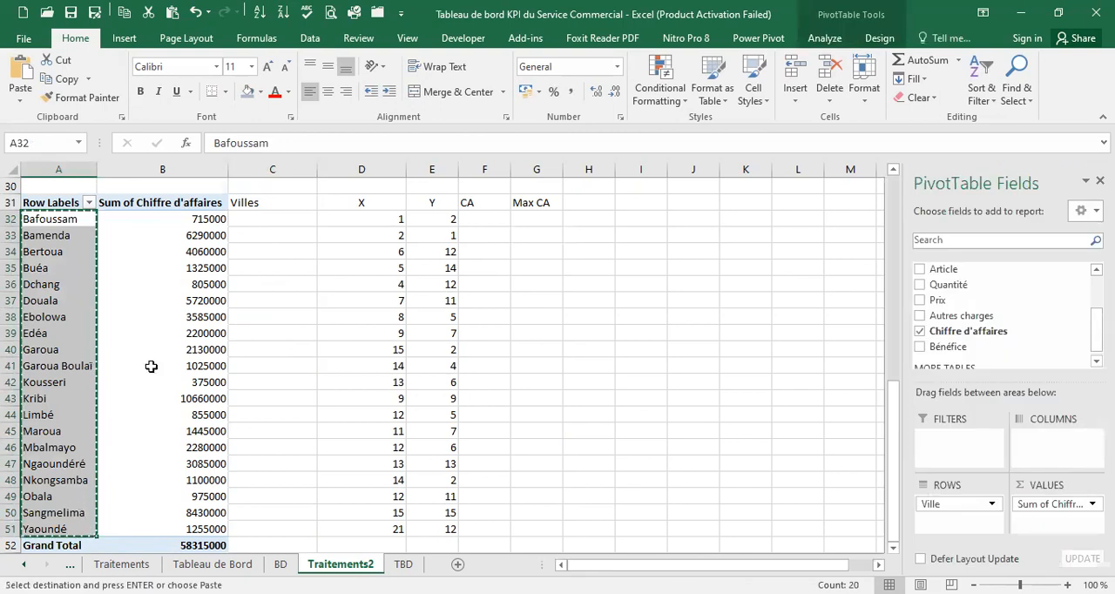
pyautogui.click(311, 218)
pyautogui.hotkey('ctrl', 'v')
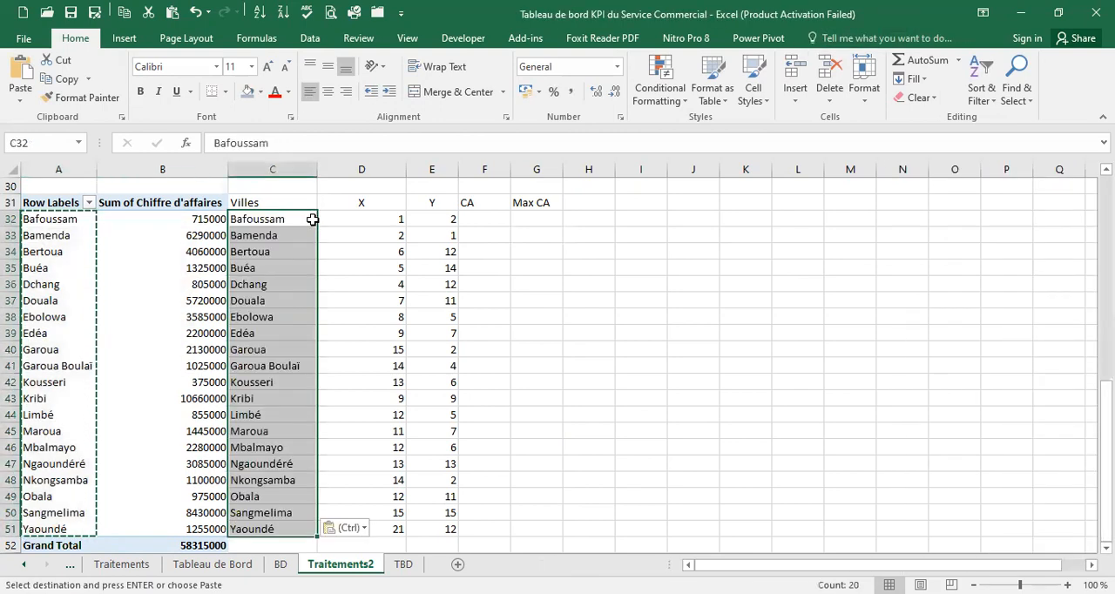
pyautogui.press('Escape')
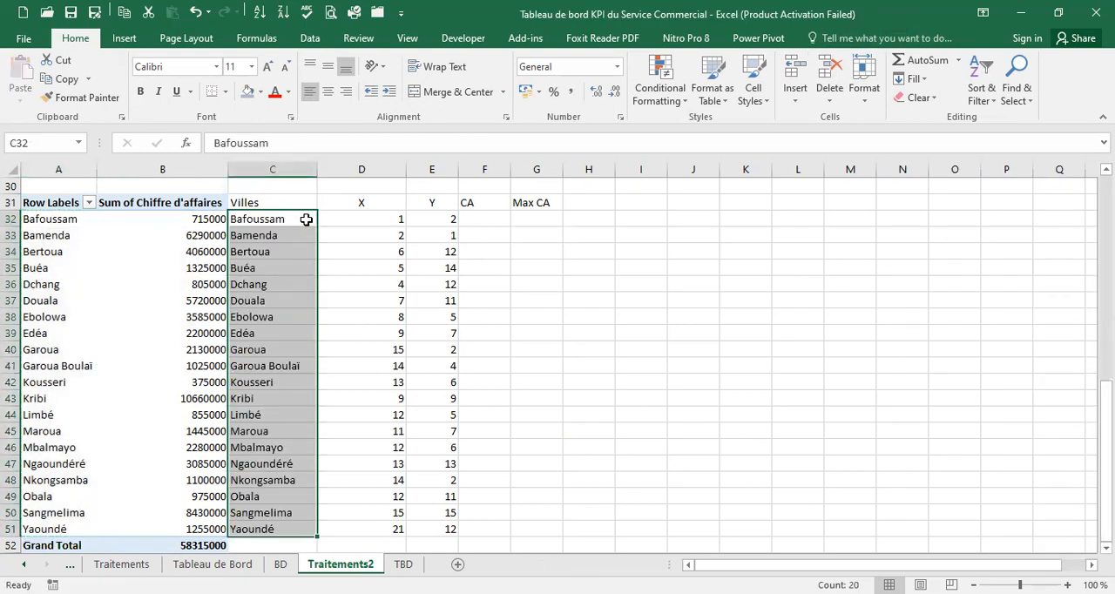
# Build the formula =VLOOKUP(C32;A32:B51;2;FALSE) in F32, the first cell of the CA column
pyautogui.click(481, 219)
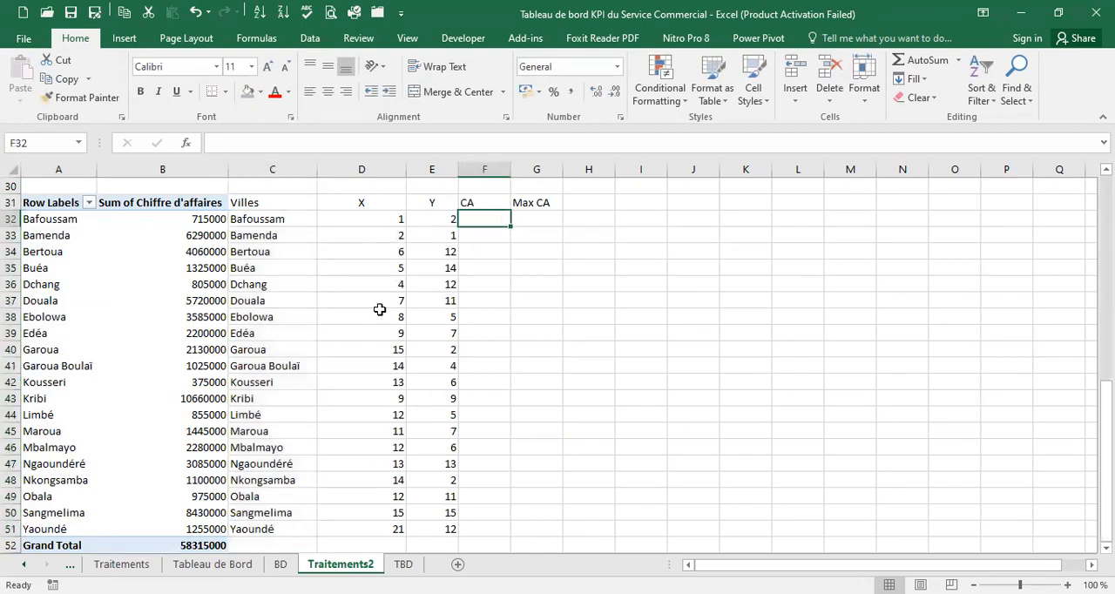
pyautogui.write('=v')
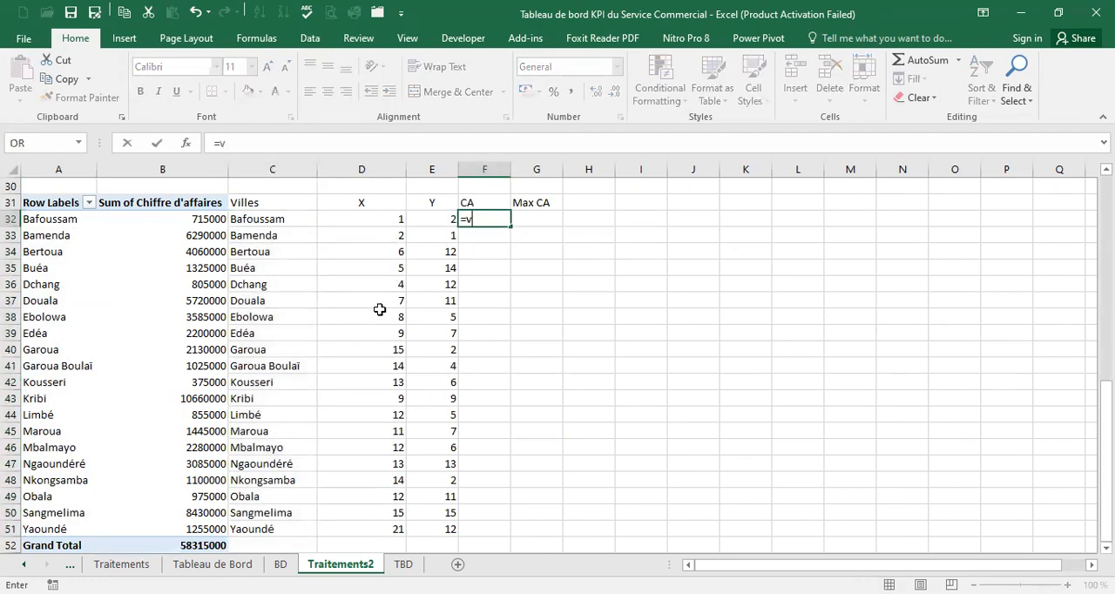
pyautogui.write('lo')
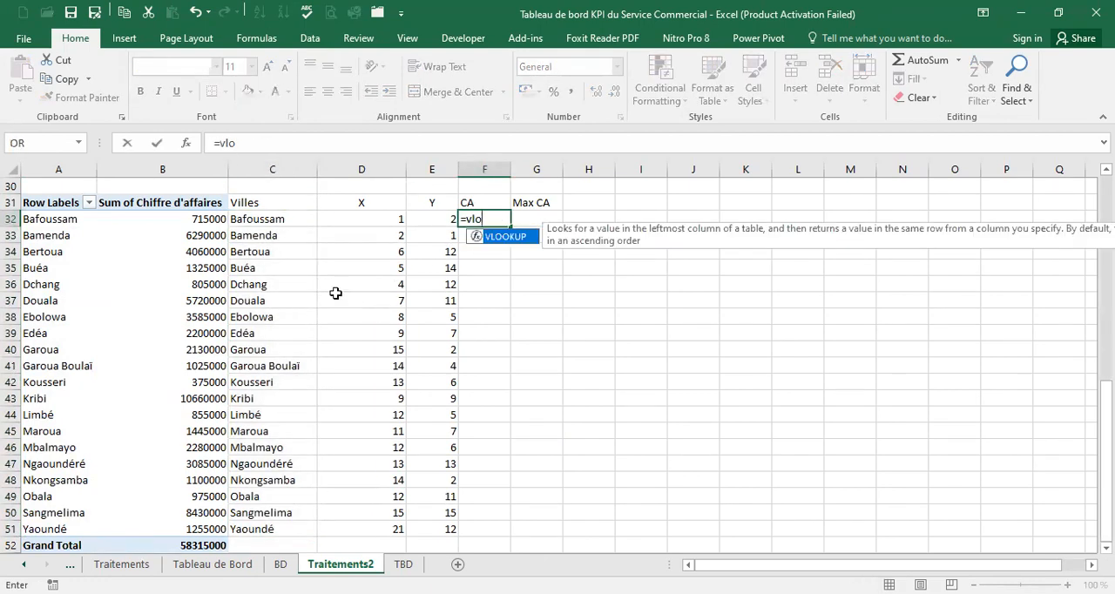
pyautogui.doubleClick(523, 237)
pyautogui.click(296, 221)
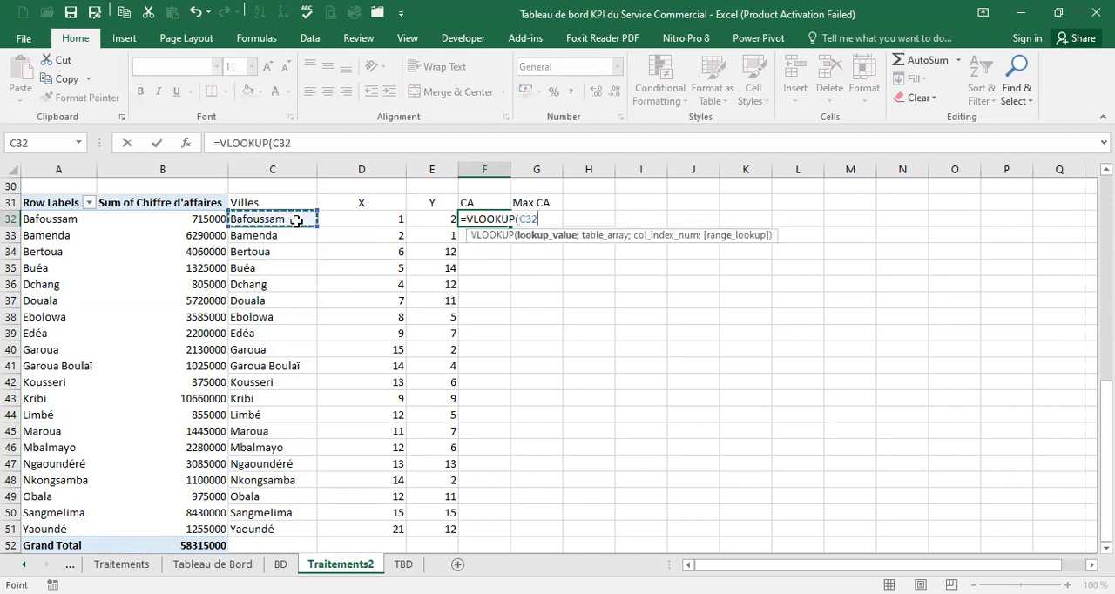
pyautogui.write(';')
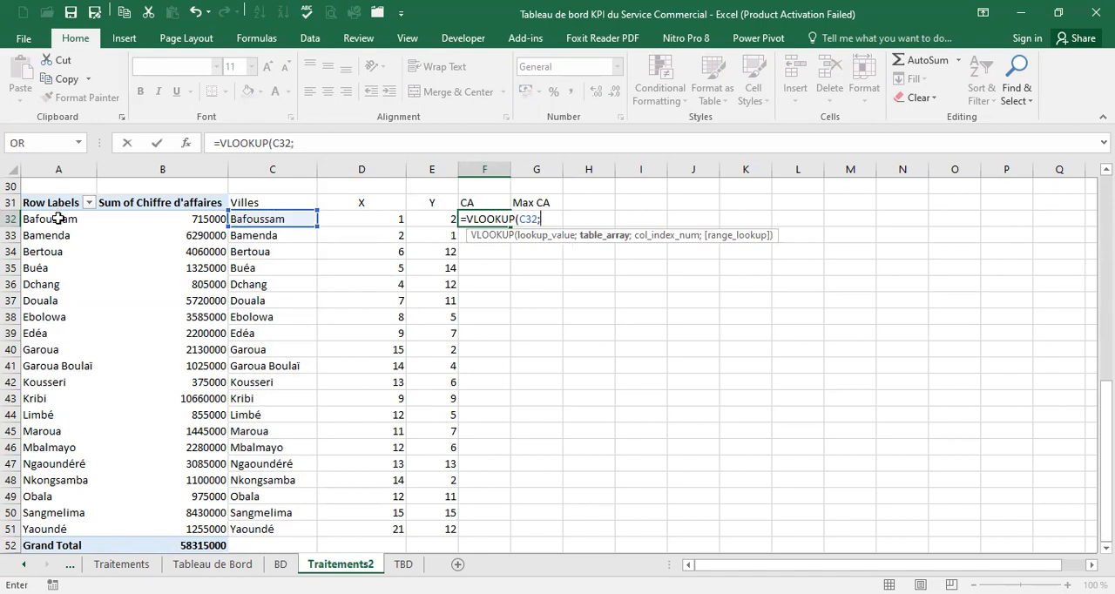
pyautogui.moveTo(59, 219); pyautogui.dragTo(184, 529)
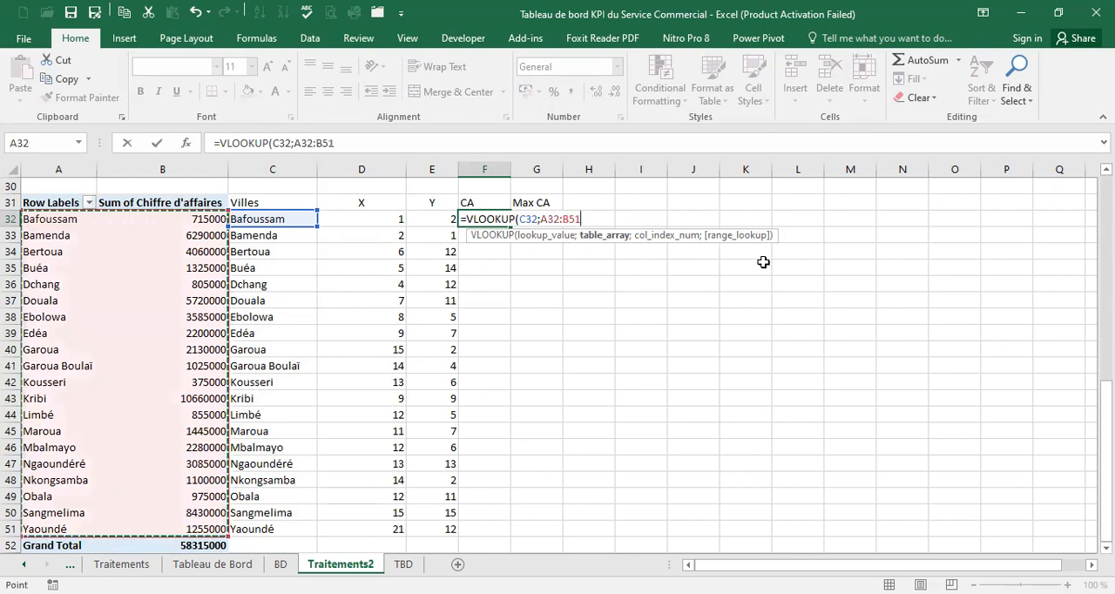
pyautogui.write(';')
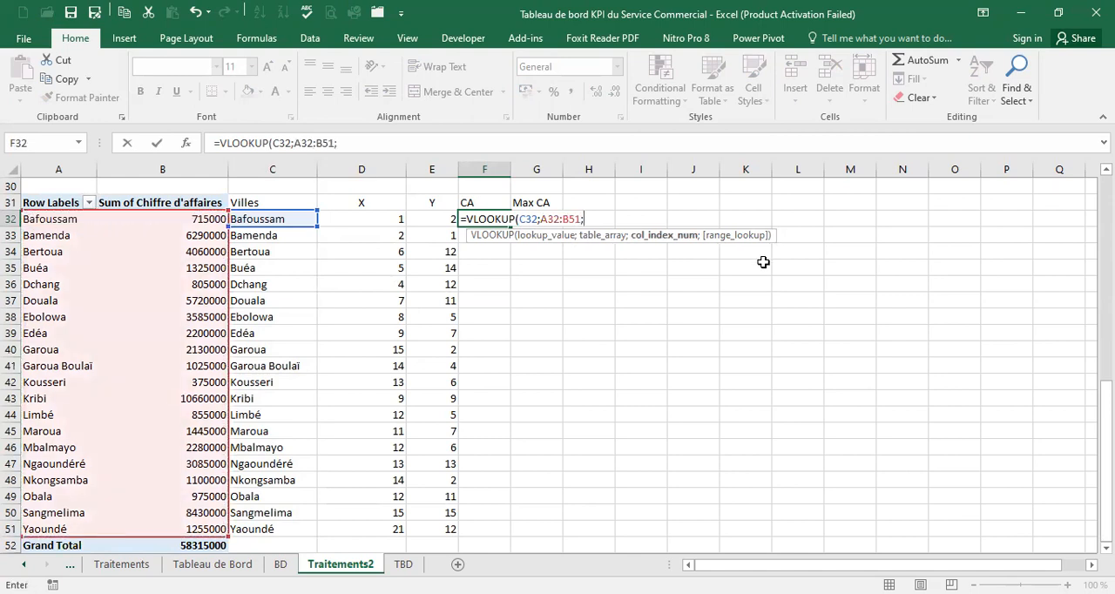
pyautogui.write('2;')
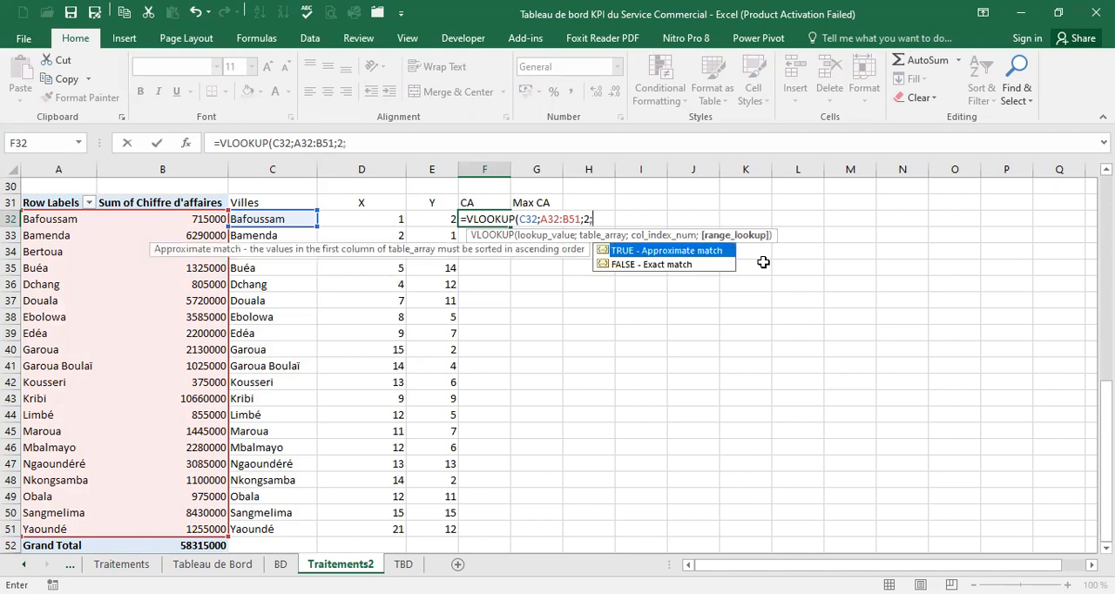
pyautogui.doubleClick(685, 265)
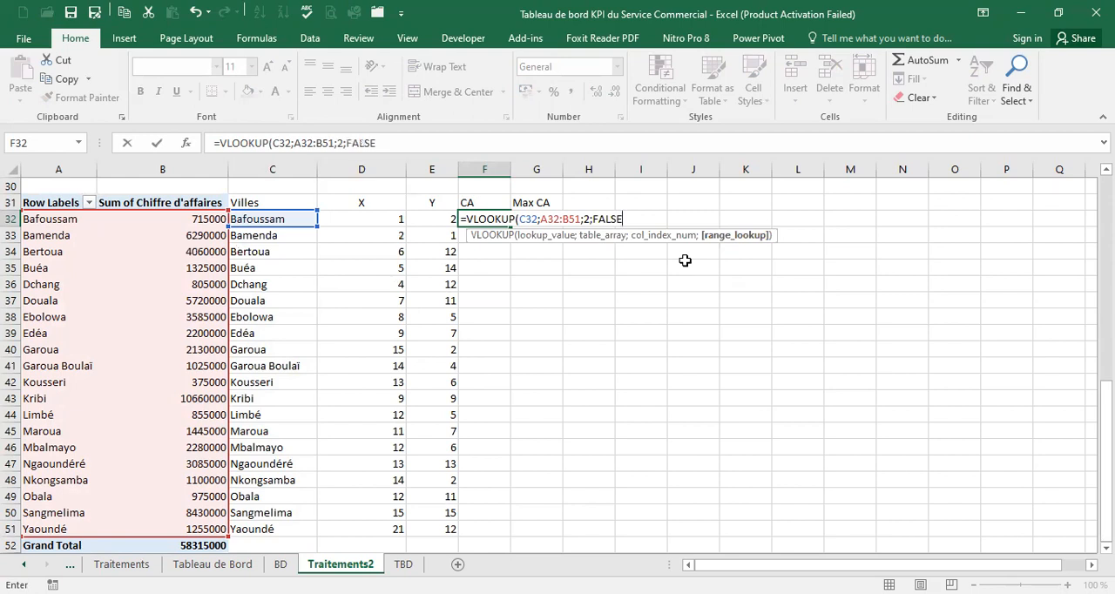
# Lock the rows of the VLOOKUP table range in F32 as A$32:B$51 and validate the formula
pyautogui.click(549, 219)
pyautogui.write('$')
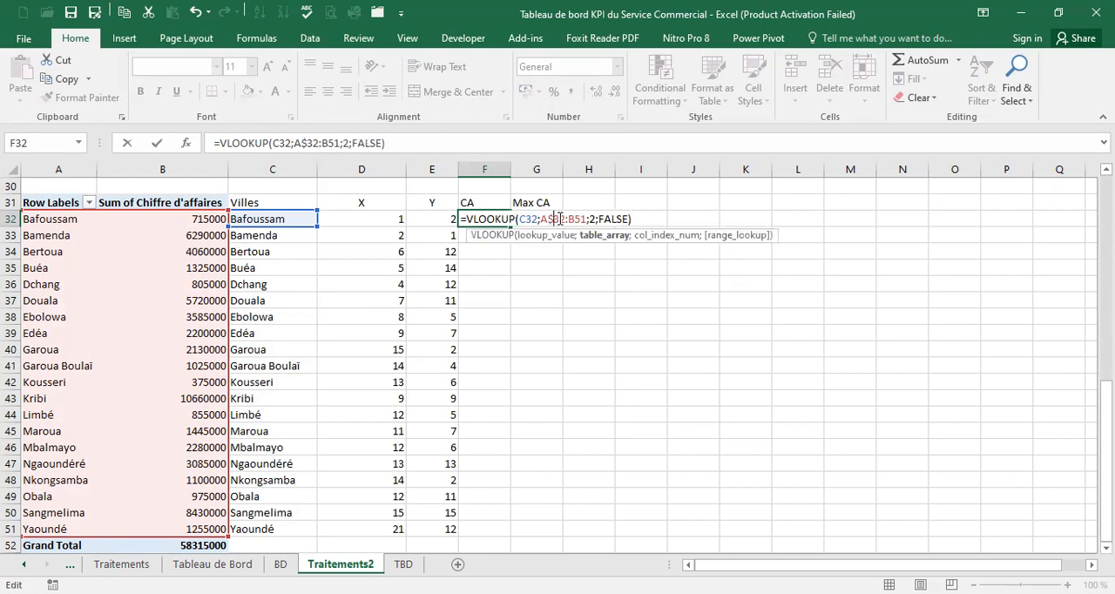
pyautogui.click(582, 220)
pyautogui.write('$')
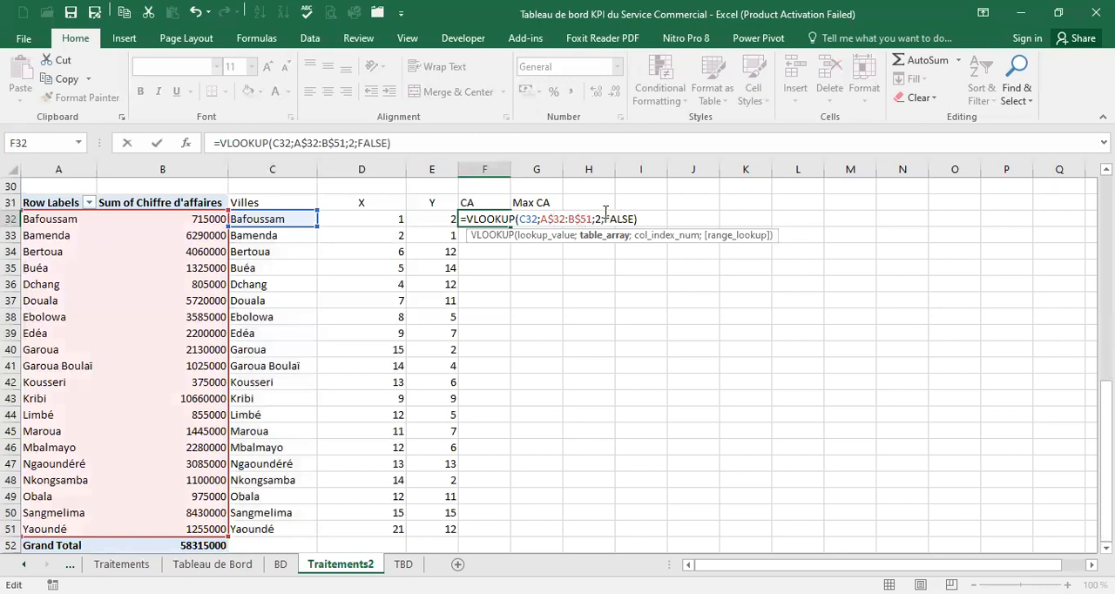
pyautogui.press('Return')
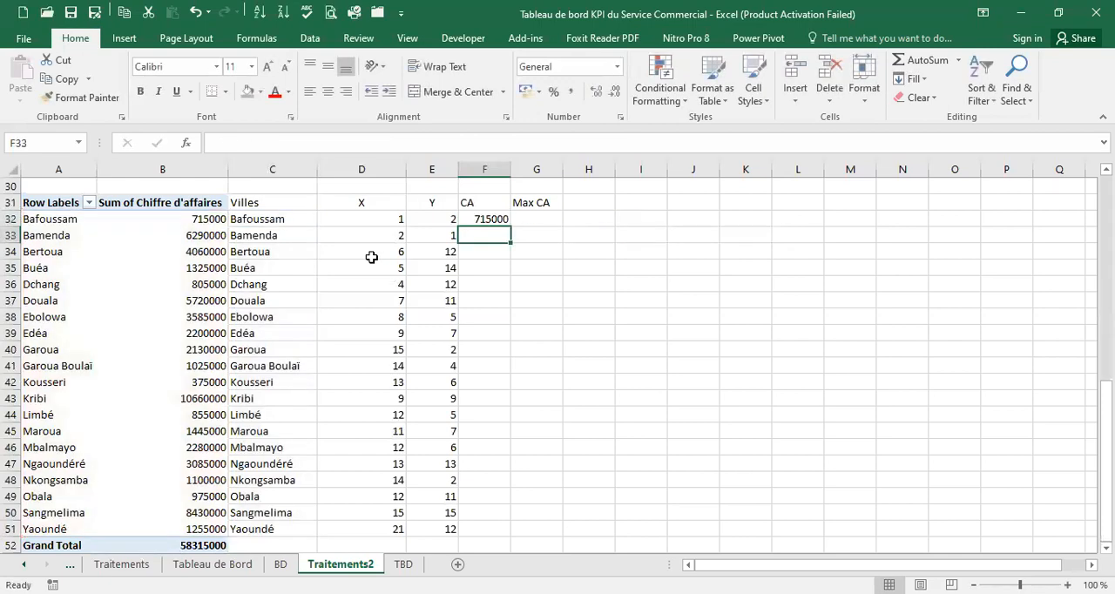
# Fill the F32 VLOOKUP formula down the CA column and clear the extra cell F52 beside Grand Total
pyautogui.click(486, 219)
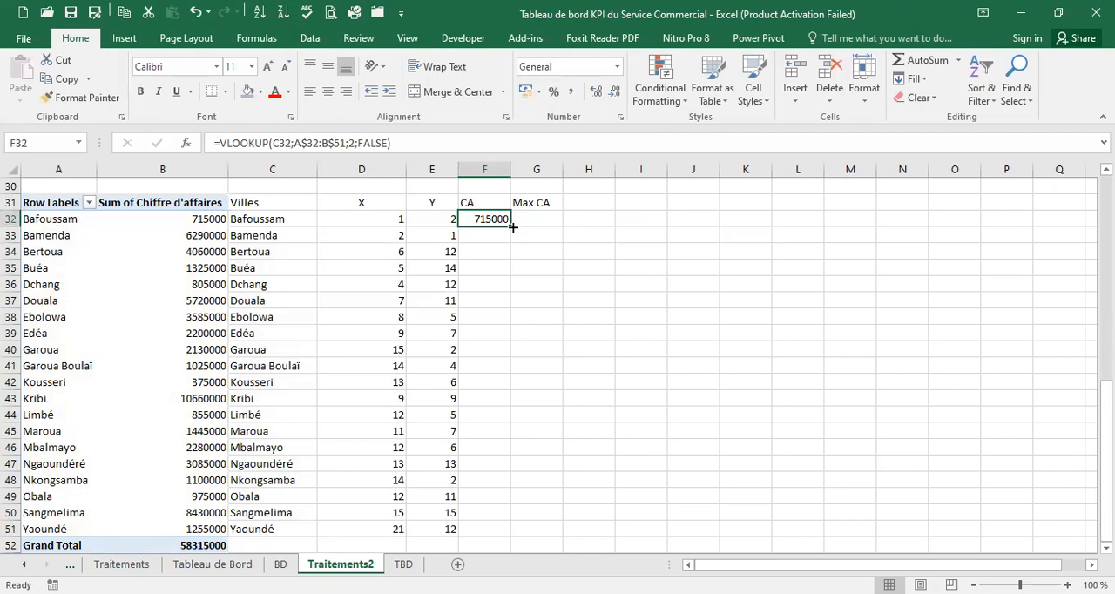
pyautogui.doubleClick(513, 221)
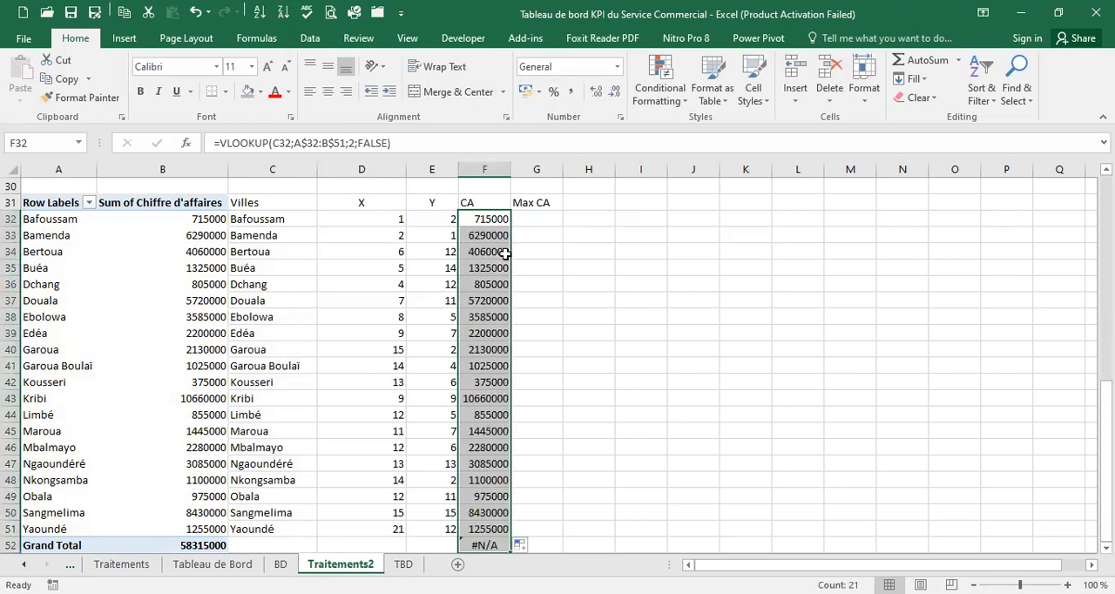
pyautogui.scroll(-1, 493, 523)
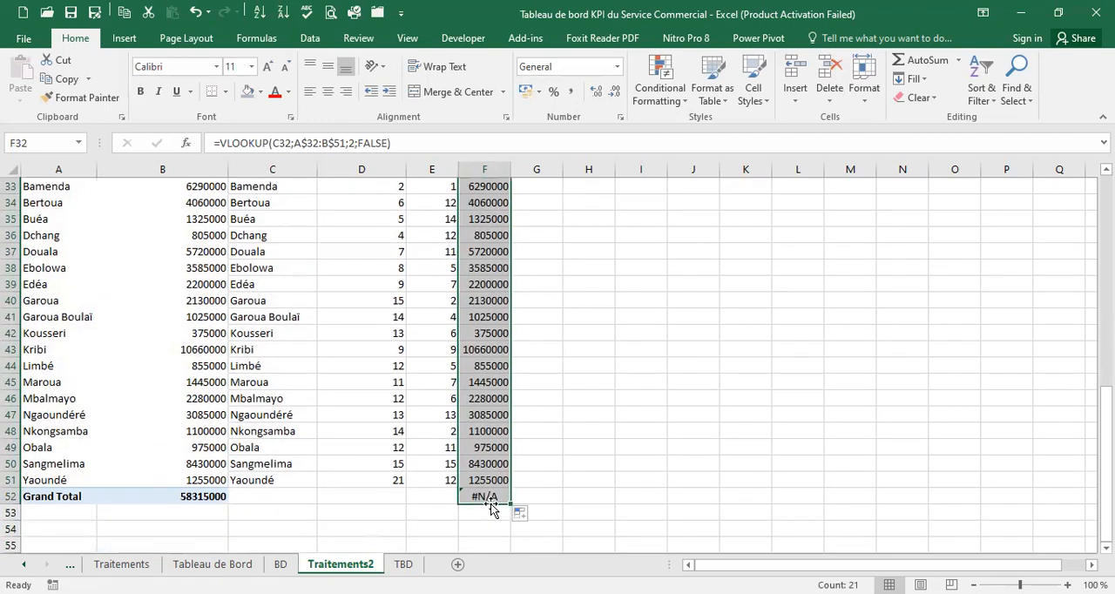
pyautogui.click(492, 497)
pyautogui.press('Delete')
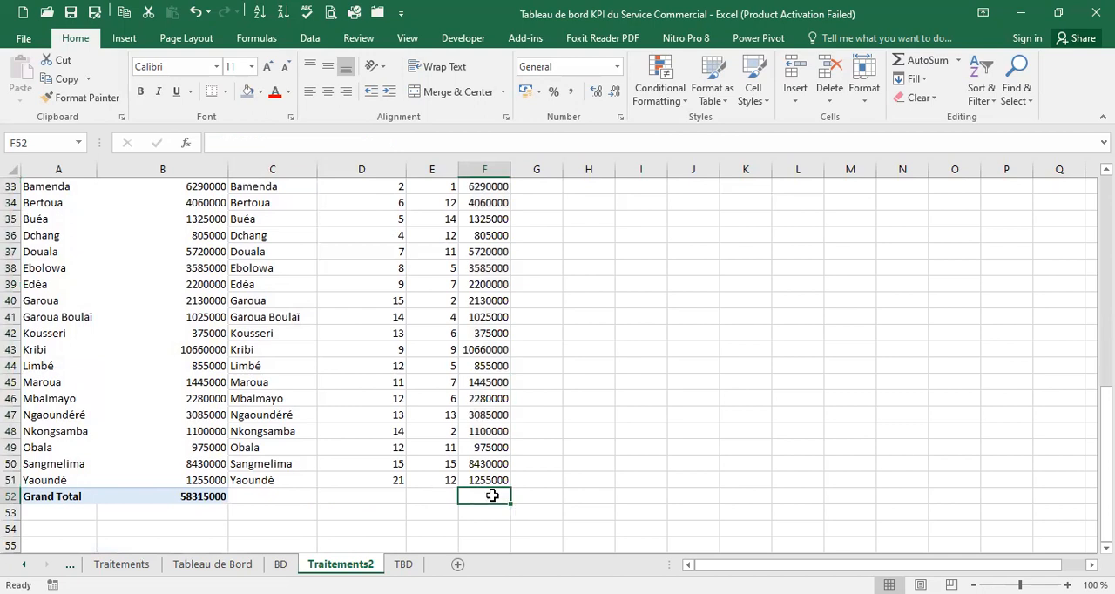
pyautogui.scroll(1, 492, 496)
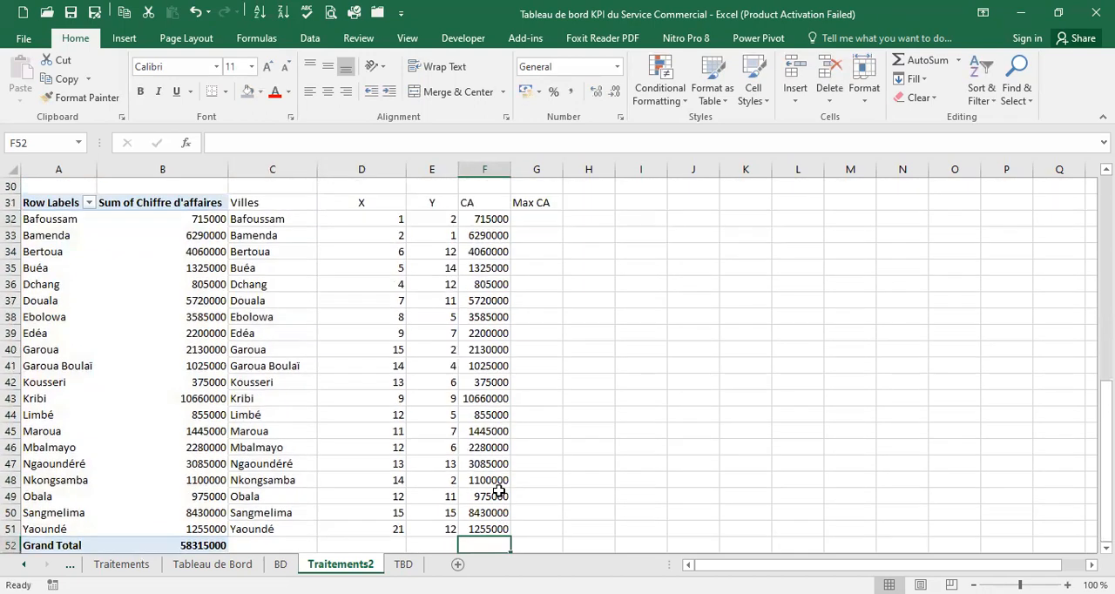
# Build the formula =IF(F32=MAX(F32:F51);F32;"") in G32, the first cell of the Max CA column
pyautogui.click(547, 219)
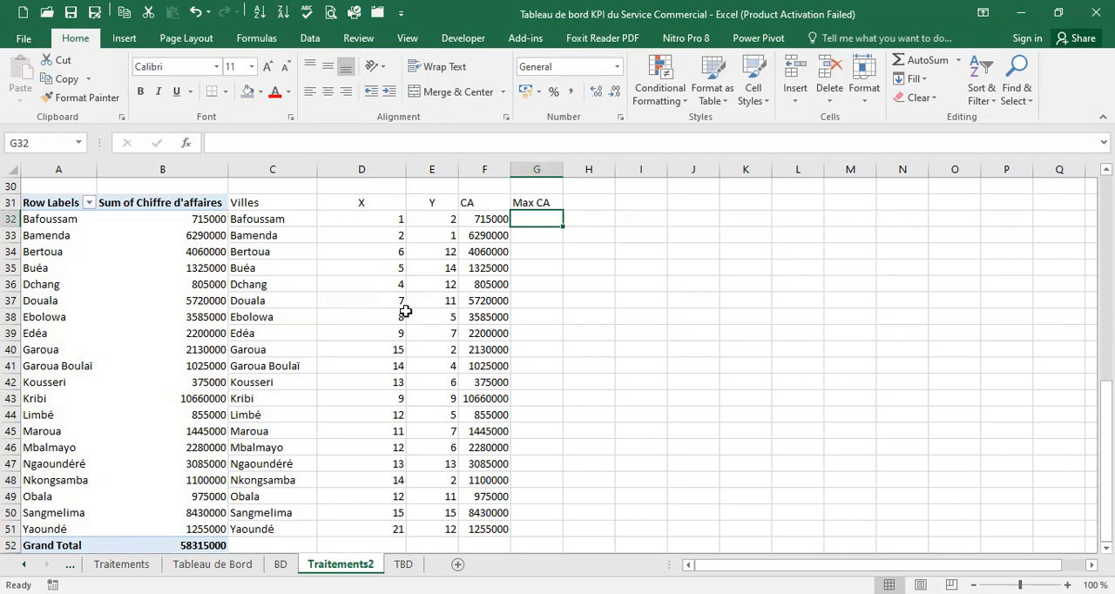
pyautogui.write('=')
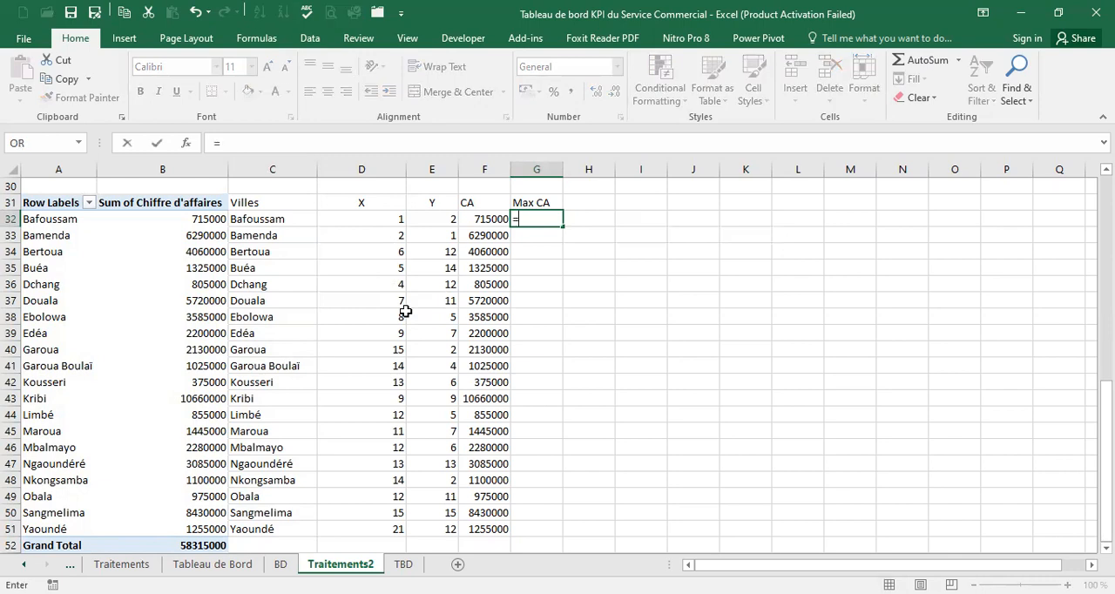
pyautogui.write('if')
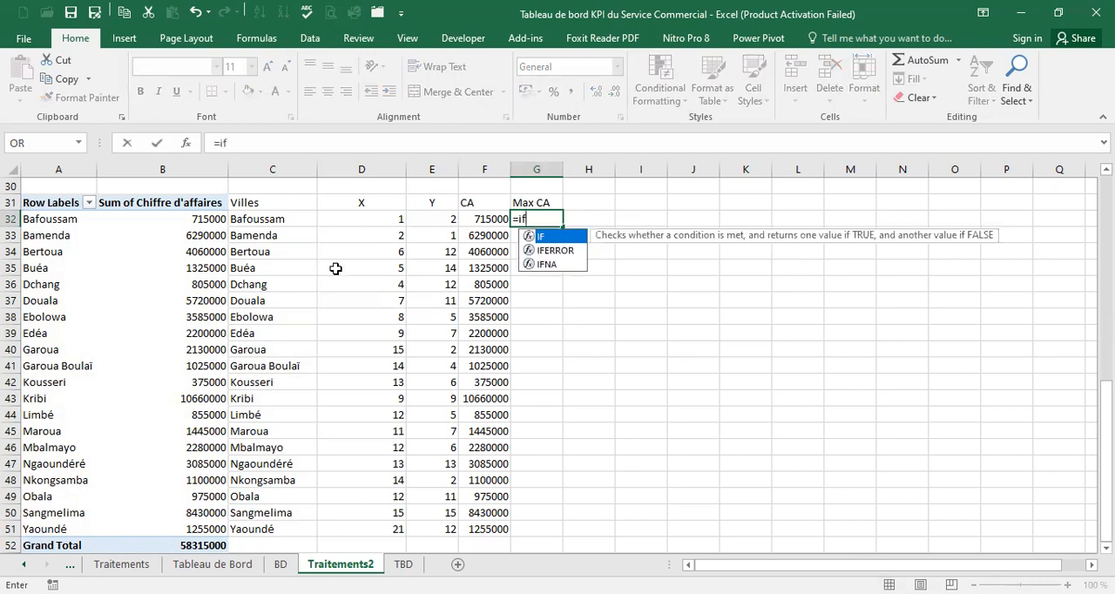
pyautogui.doubleClick(564, 237)
pyautogui.click(493, 219)
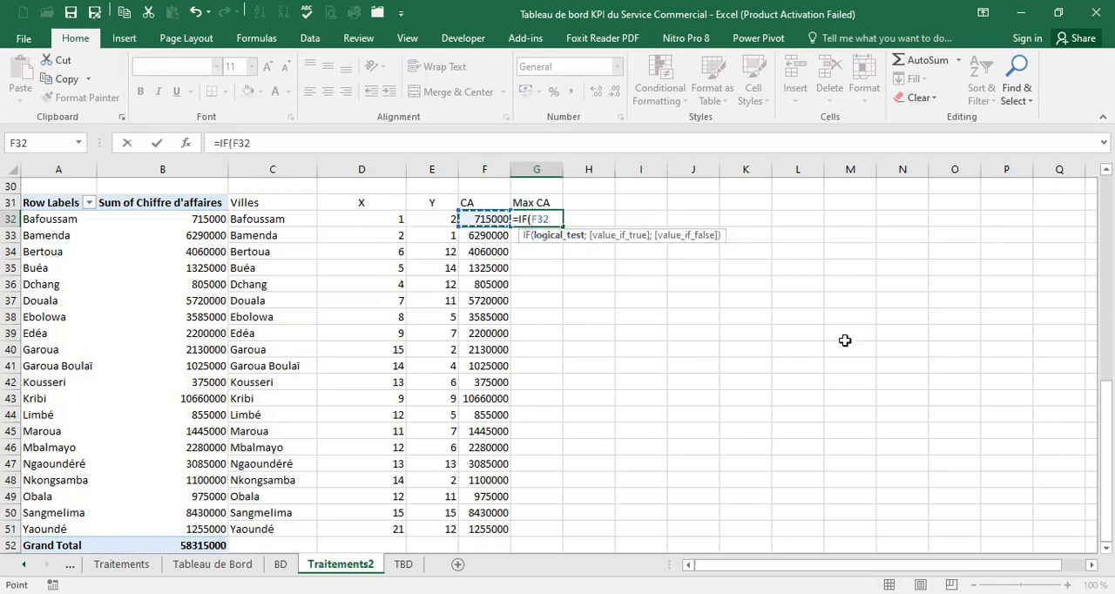
pyautogui.write('=')
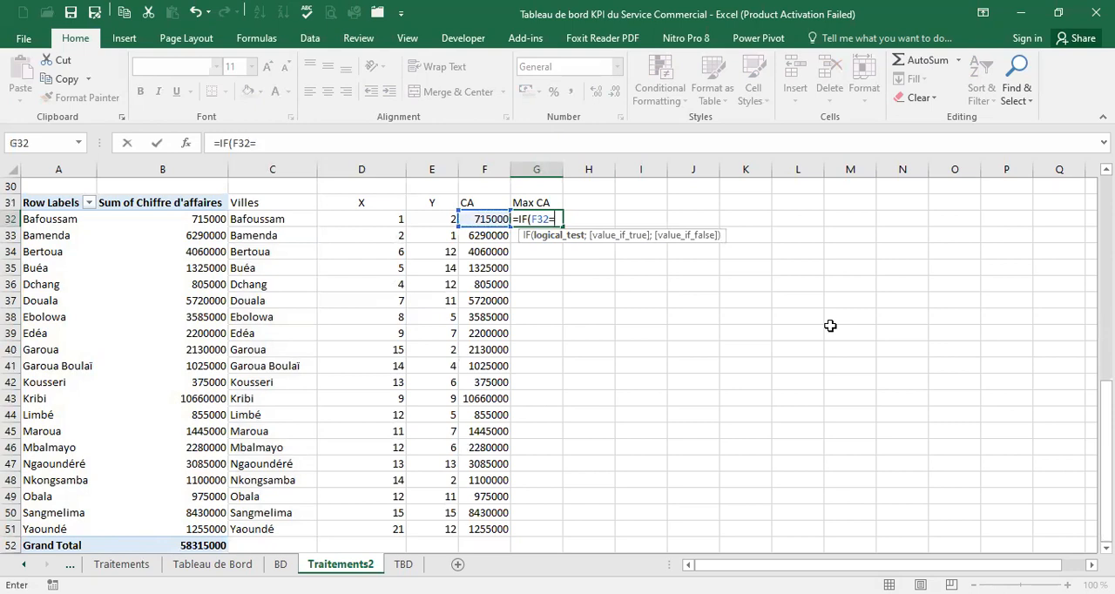
pyautogui.write('max')
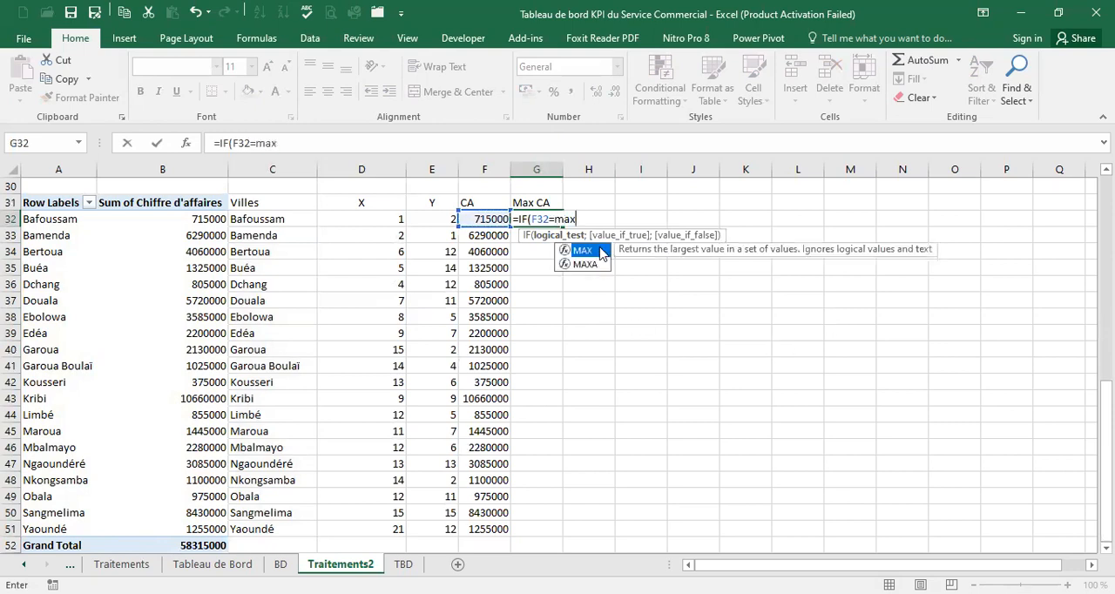
pyautogui.press('Tab')
pyautogui.moveTo(495, 219); pyautogui.dragTo(507, 529)
pyautogui.write(');')
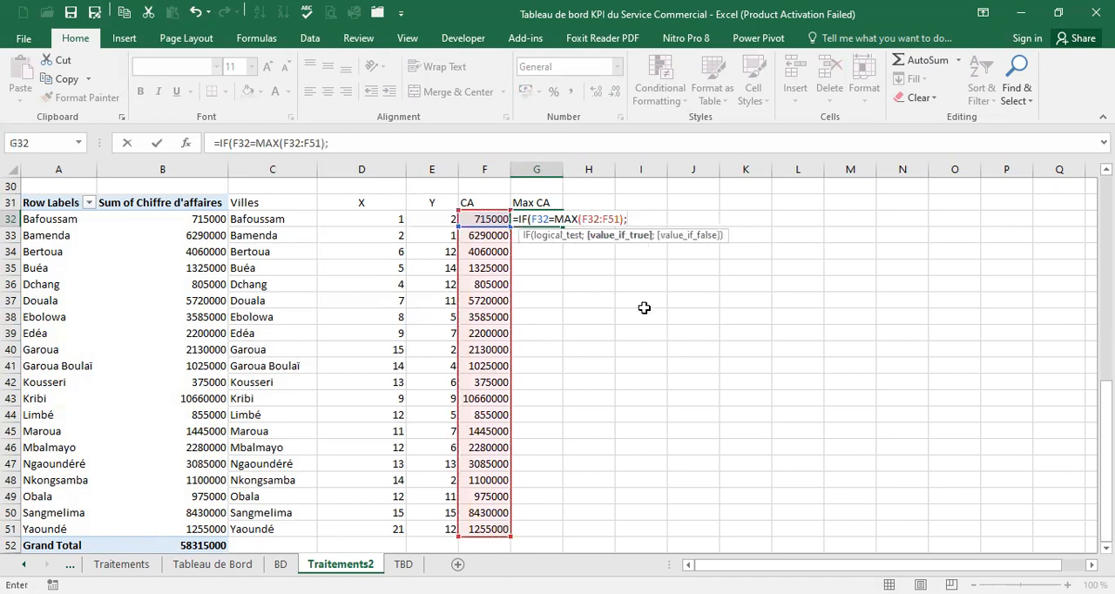
pyautogui.click(498, 219)
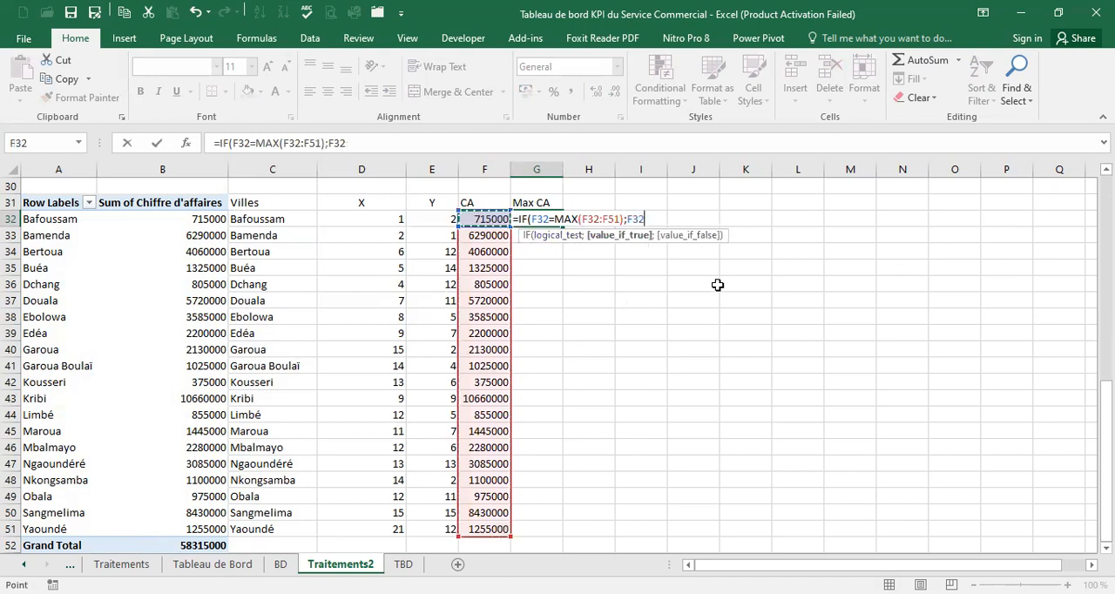
pyautogui.write(';"")')
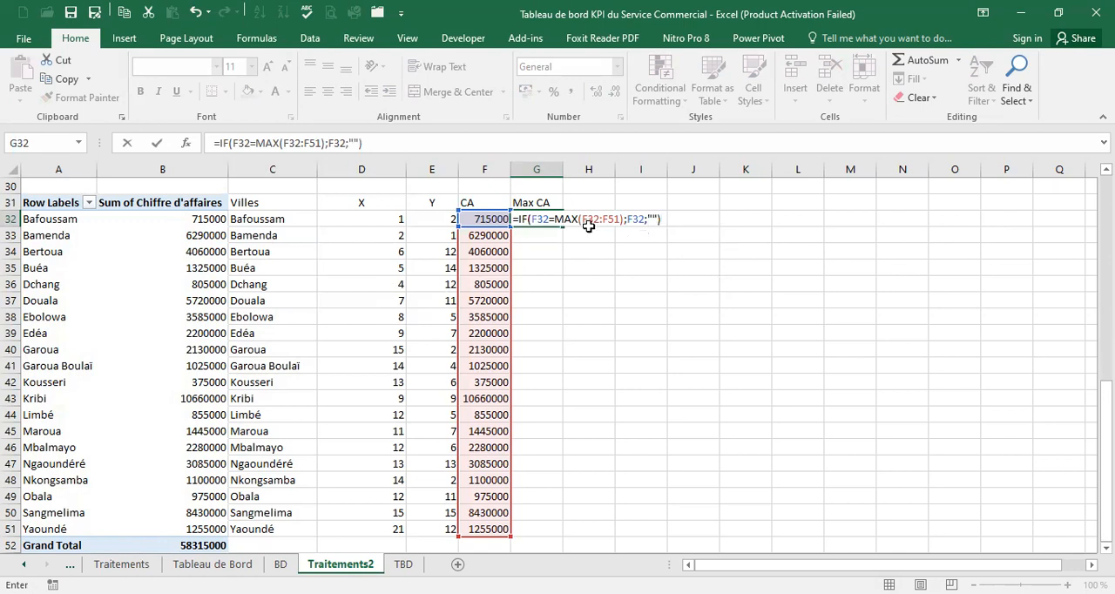
# Lock the rows of the MAX range in G32 as F$32:F$51 and validate the formula
pyautogui.click(589, 216)
pyautogui.write('$')
pyautogui.click(616, 219)
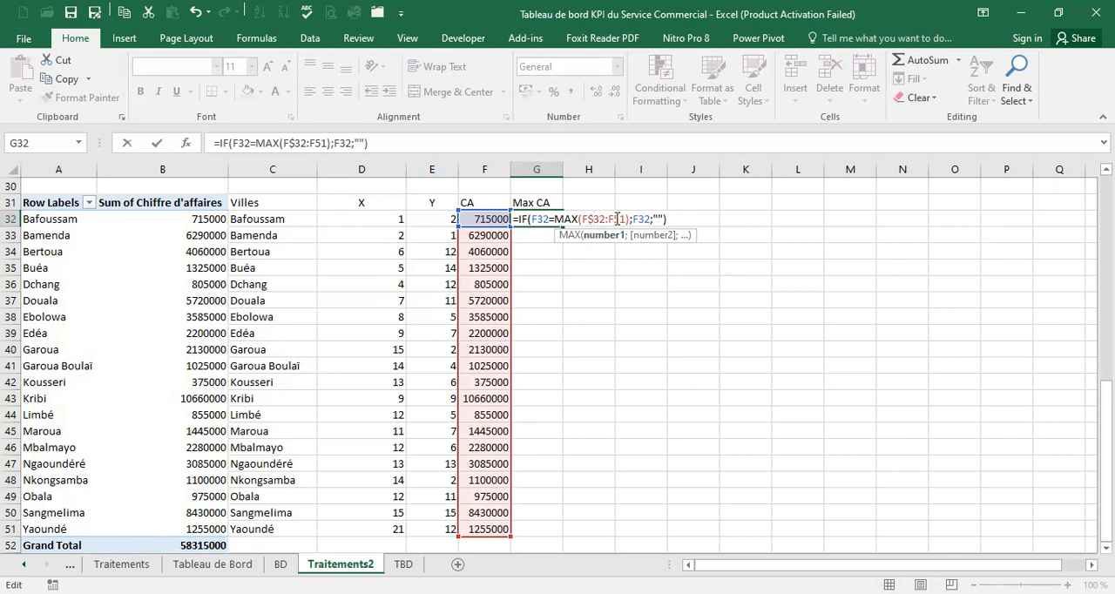
pyautogui.write('$')
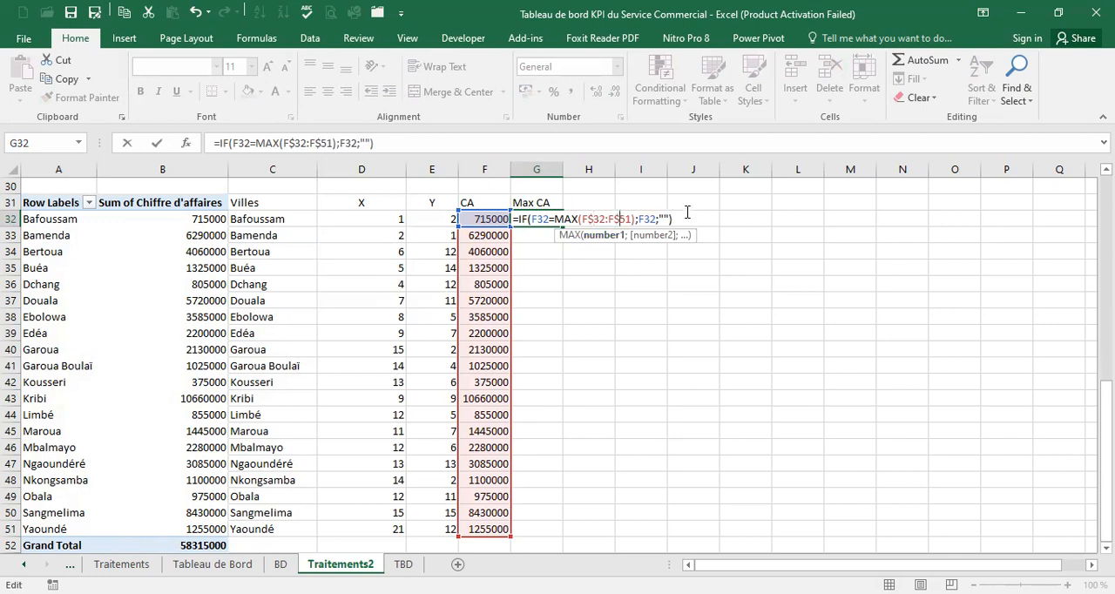
pyautogui.press('Return')
# Fill the G32 formula down the Max CA column to G51 and check the formula in Kribi's row
pyautogui.click(553, 218)
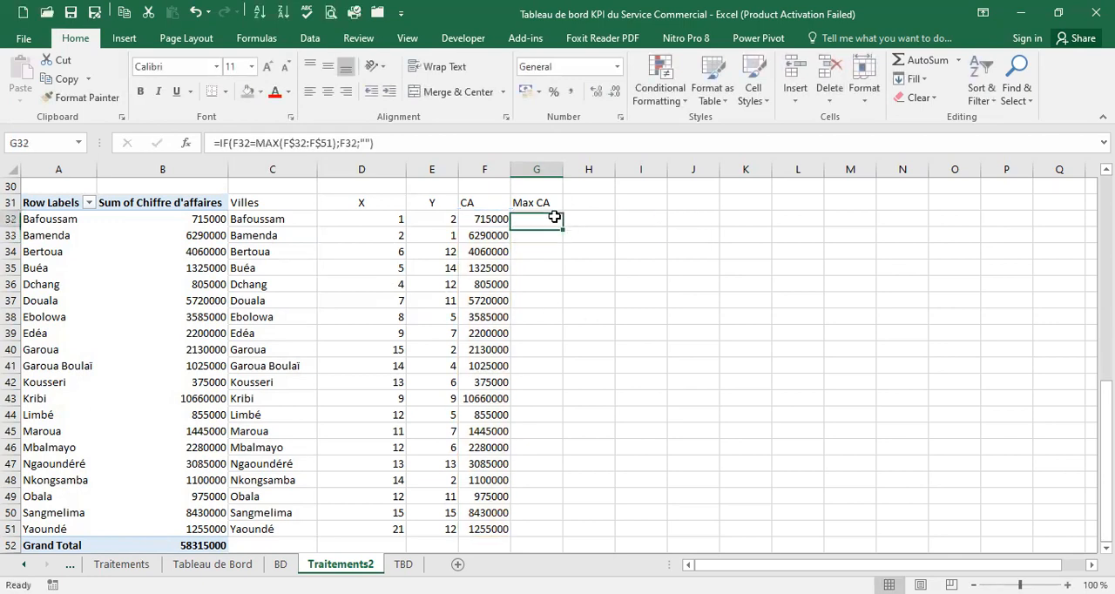
pyautogui.moveTo(563, 227); pyautogui.dragTo(571, 529)
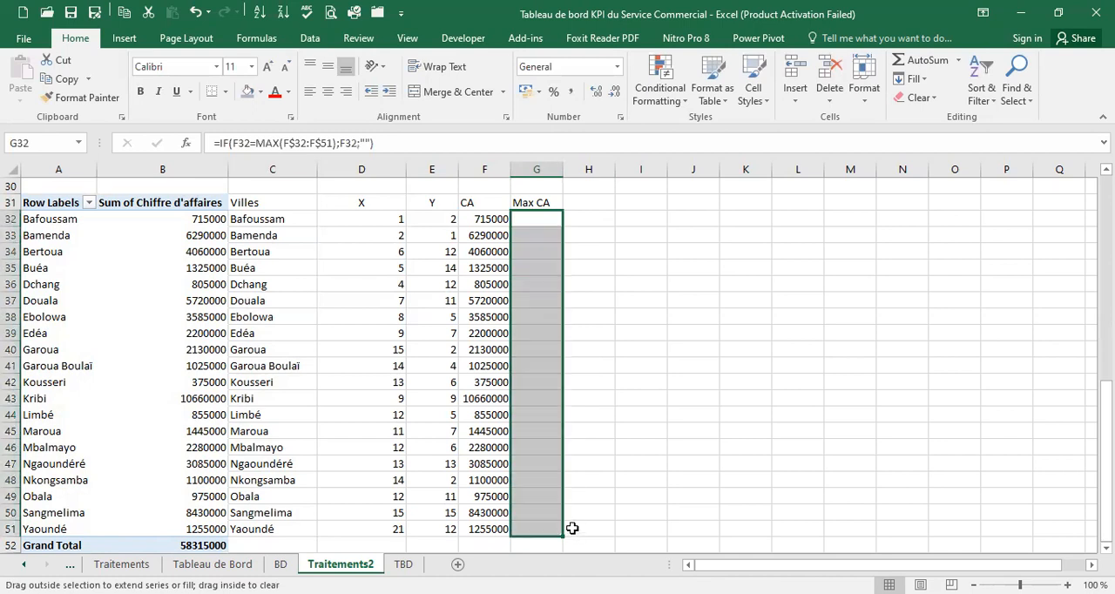
pyautogui.click(549, 398)
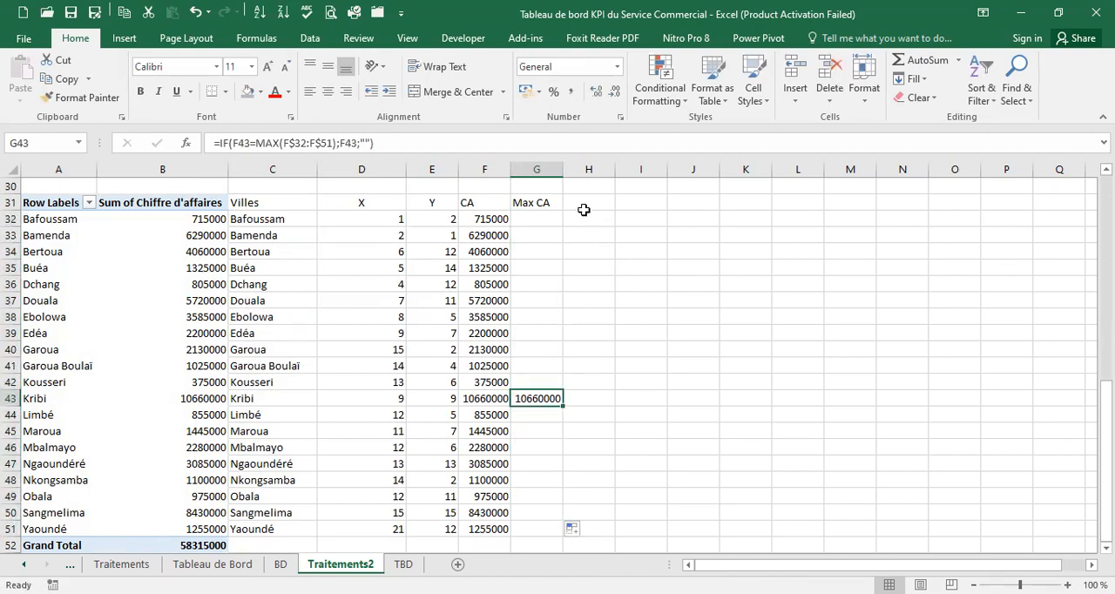
pyautogui.click(749, 287)
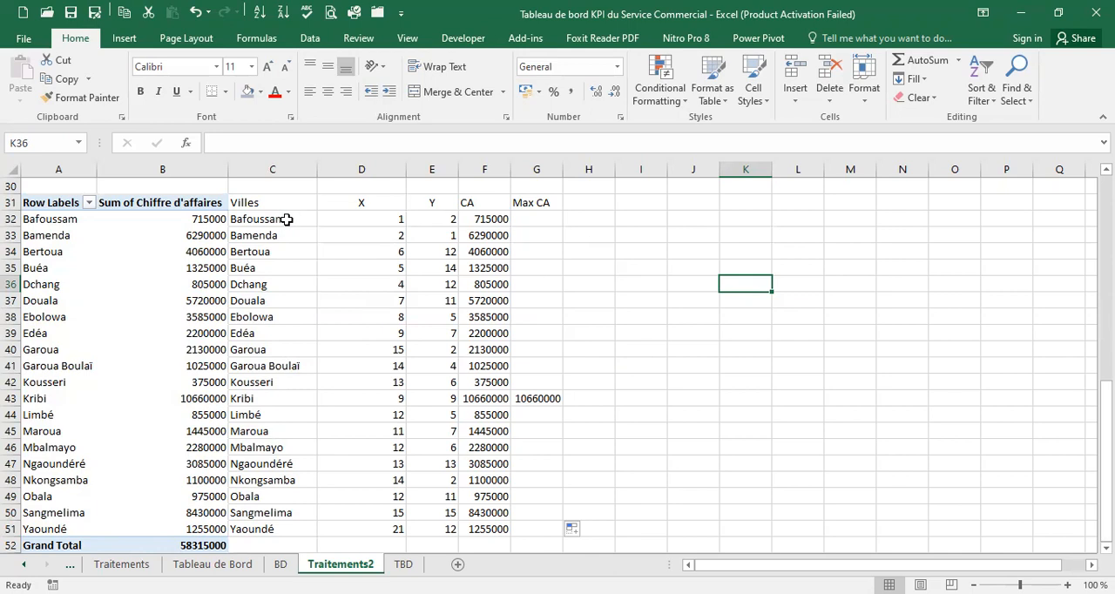
# Insert a 3-D bubble chart from C32:F51 and move it up beside the city table, over columns G to M
pyautogui.moveTo(287, 220); pyautogui.dragTo(494, 530)
pyautogui.click(124, 38)
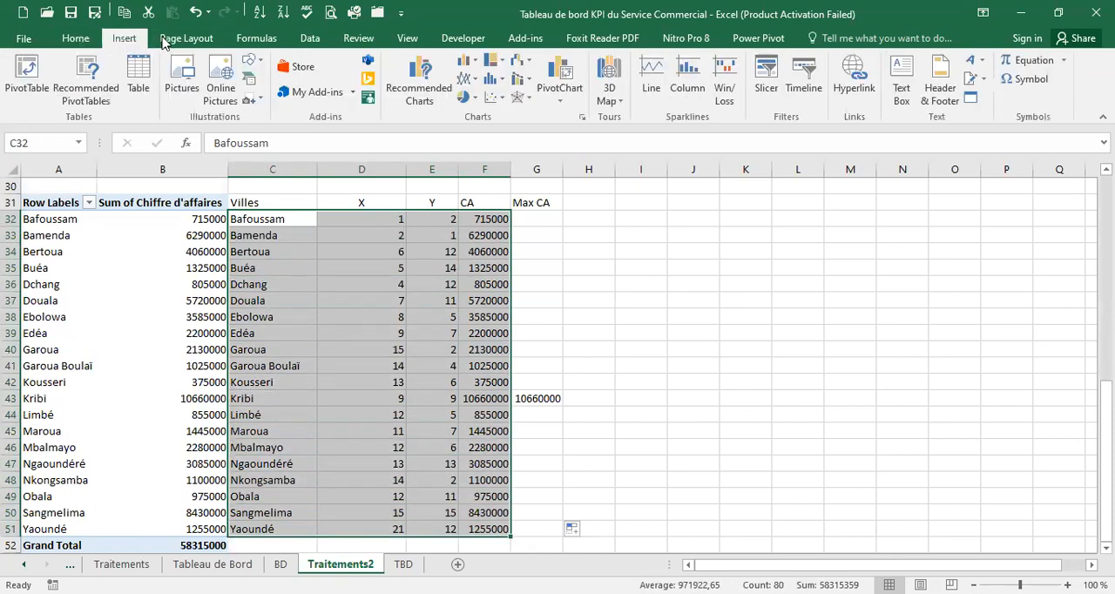
pyautogui.click(476, 101)
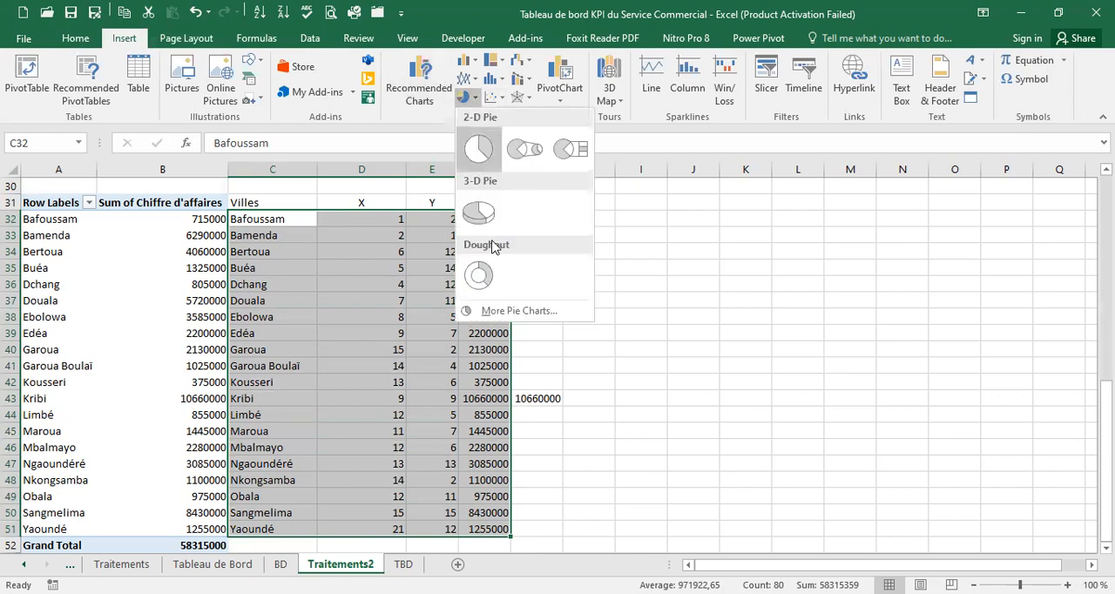
pyautogui.click(500, 100)
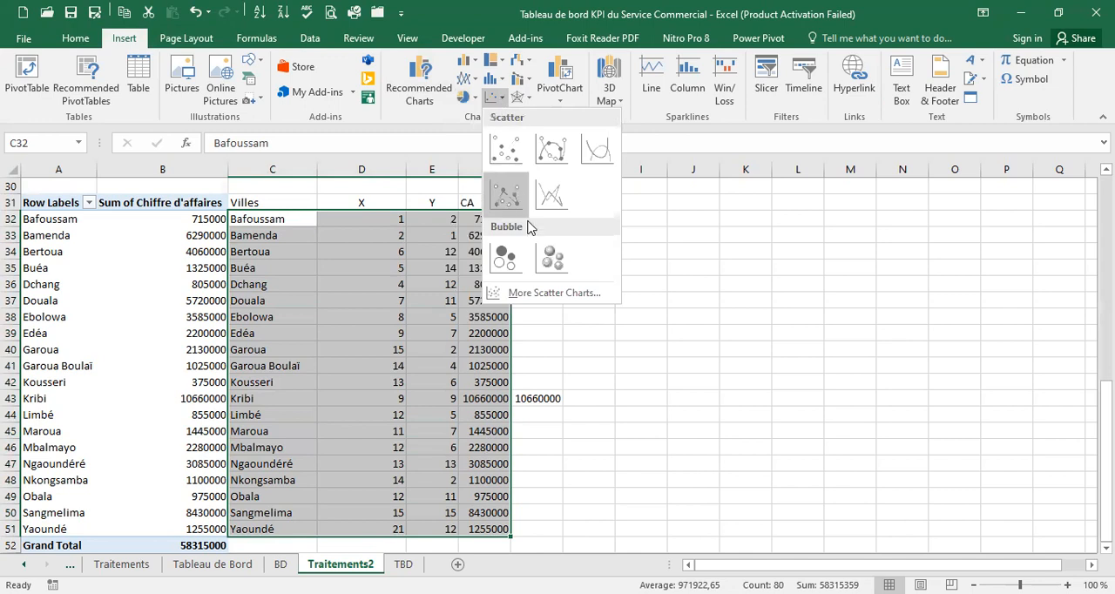
pyautogui.click(570, 240)
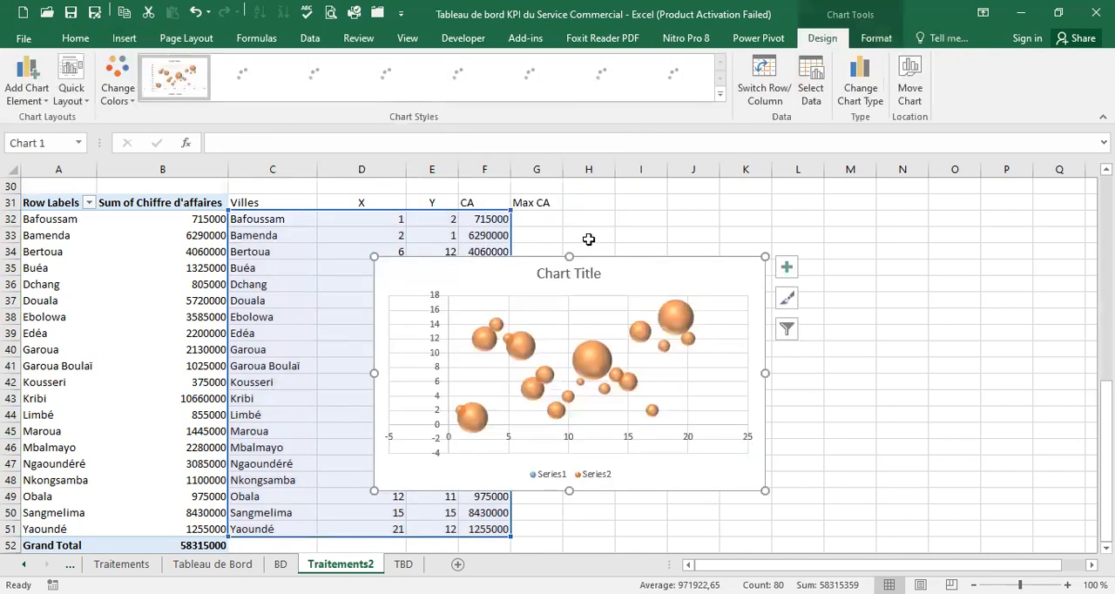
pyautogui.moveTo(629, 256); pyautogui.dragTo(752, 185)
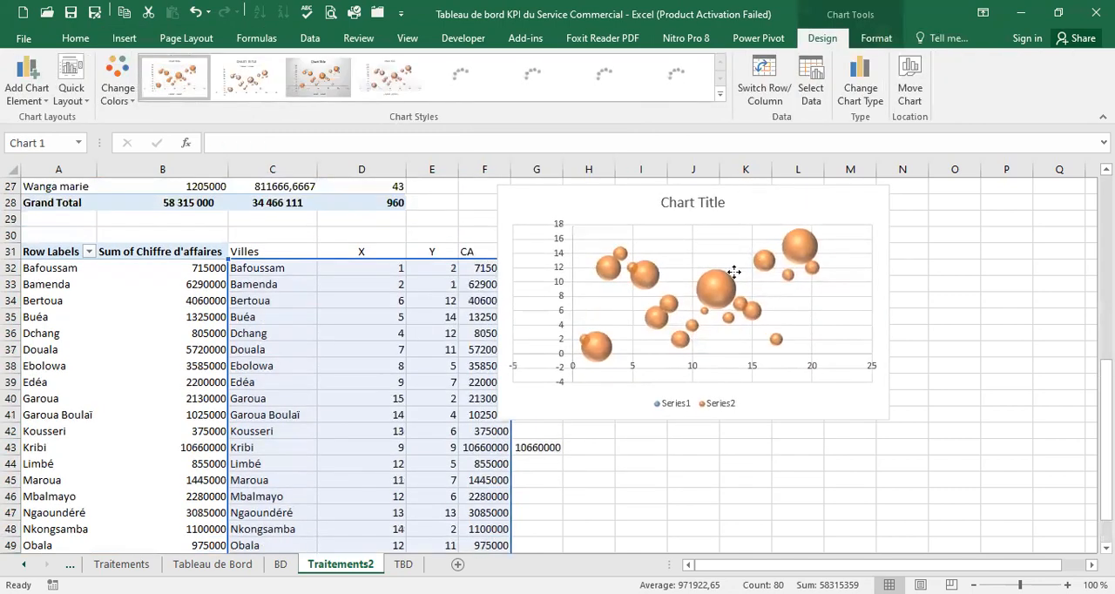
pyautogui.rightClick(732, 273)
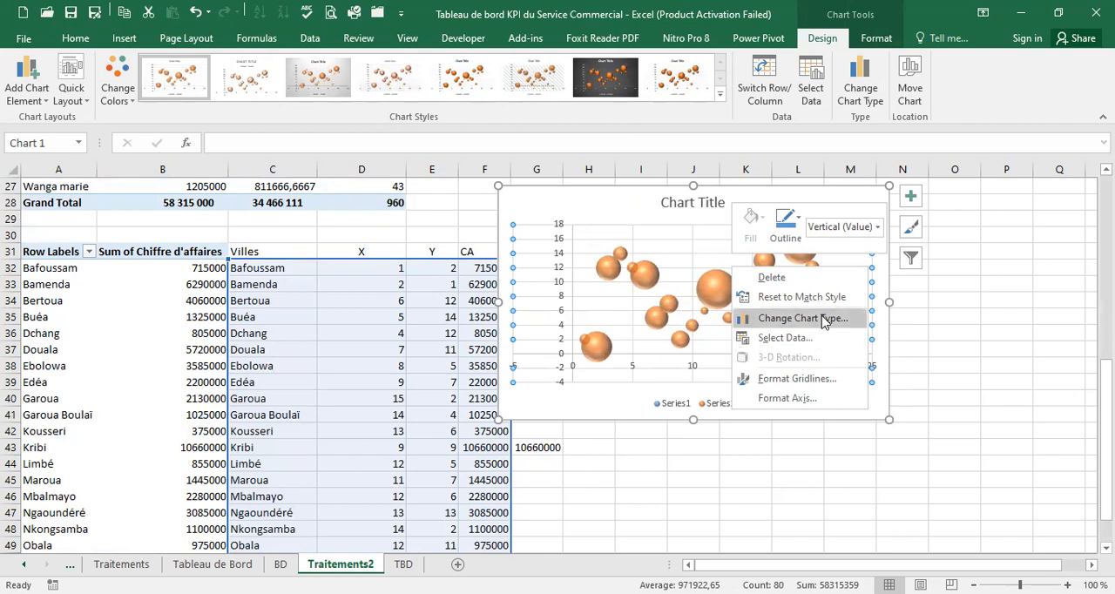
pyautogui.click(826, 321)
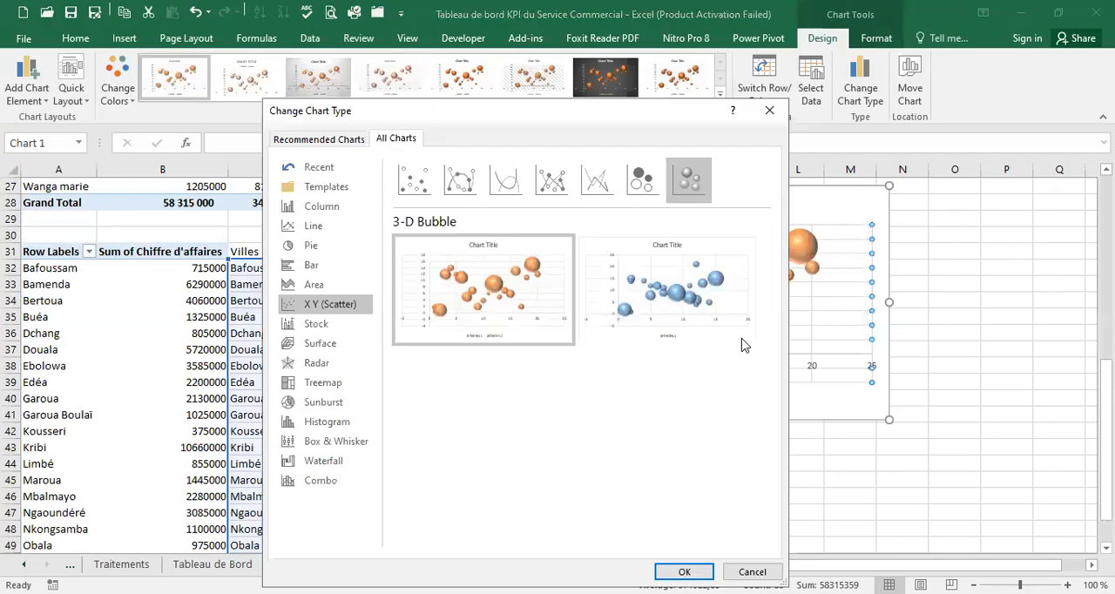
pyautogui.moveTo(740, 339)
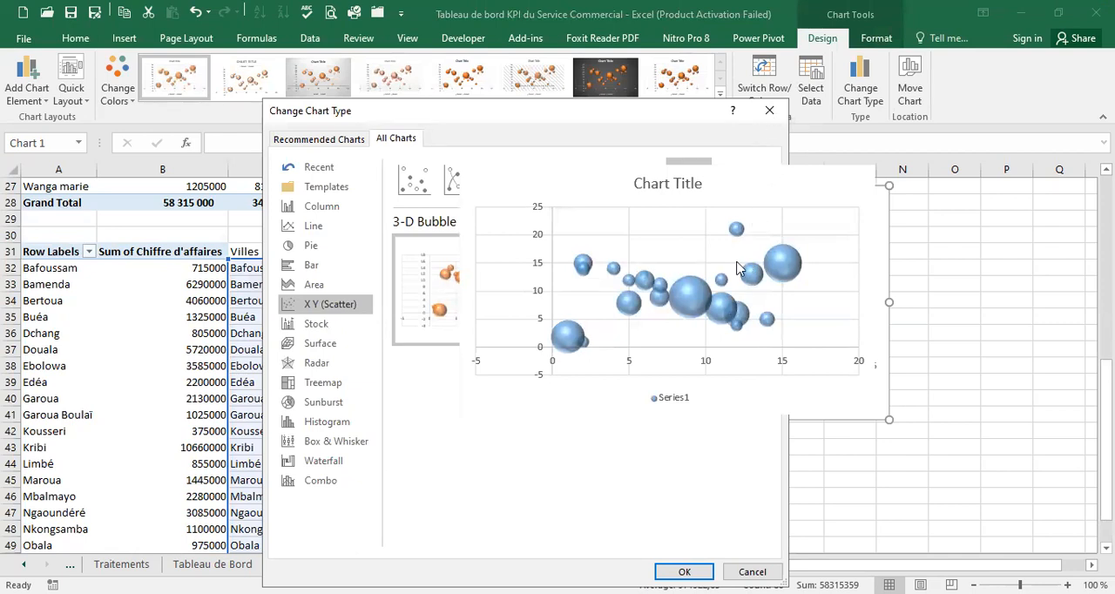
pyautogui.doubleClick(736, 340)
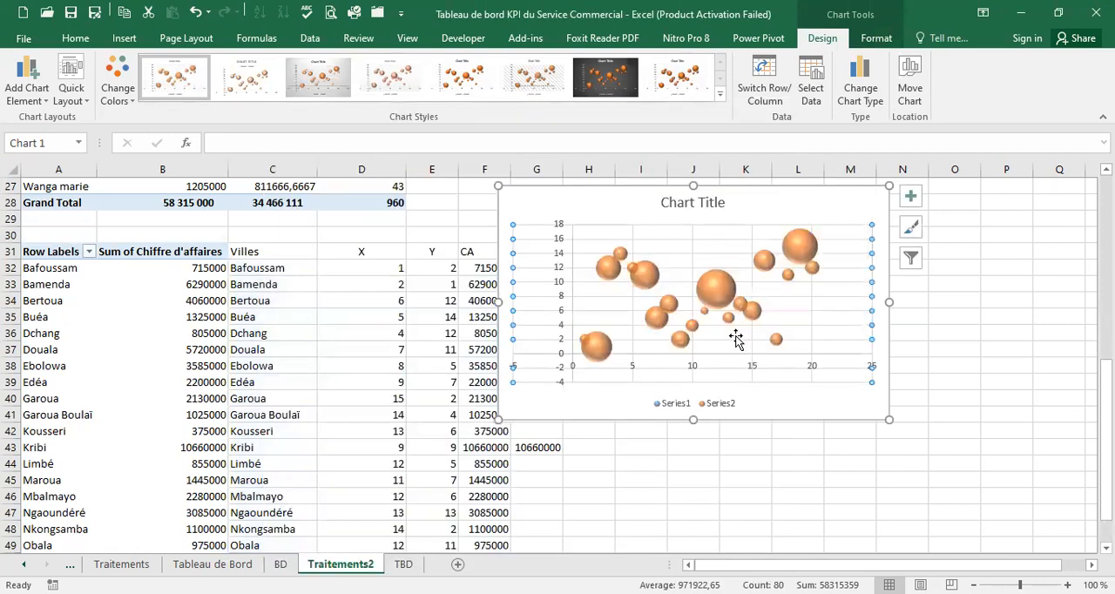
# Format the bubble chart's plot area with a picture or texture fill
pyautogui.rightClick(736, 340)
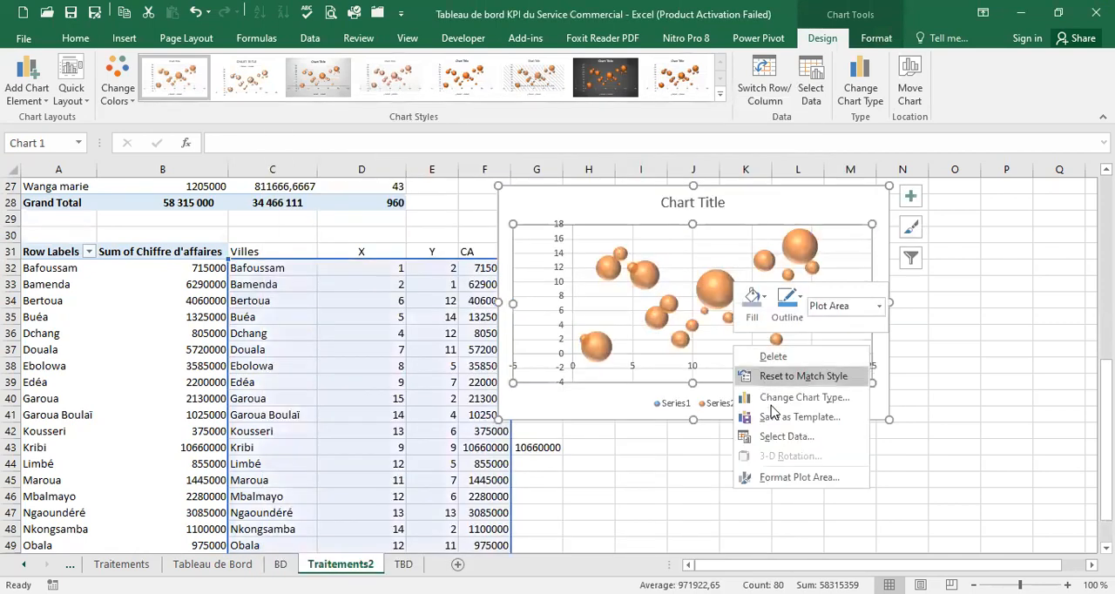
pyautogui.click(799, 478)
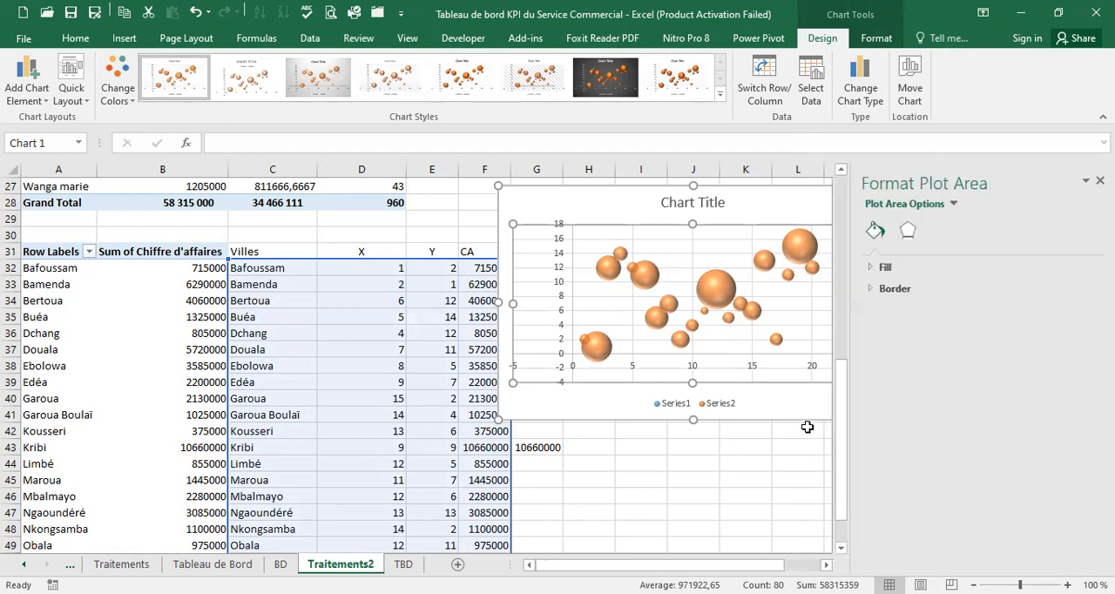
pyautogui.click(908, 231)
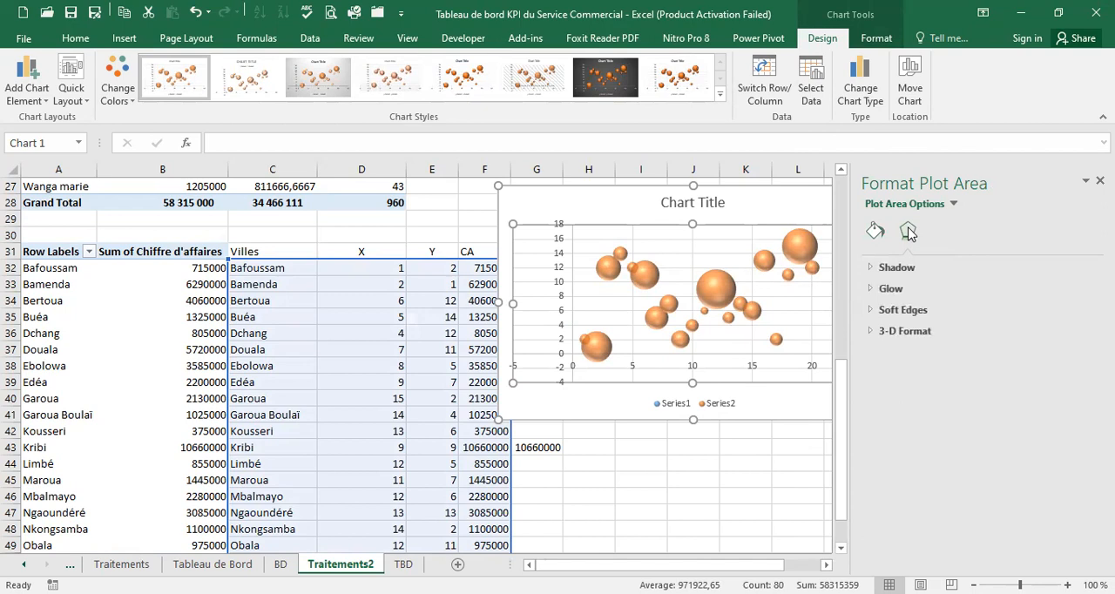
pyautogui.click(875, 231)
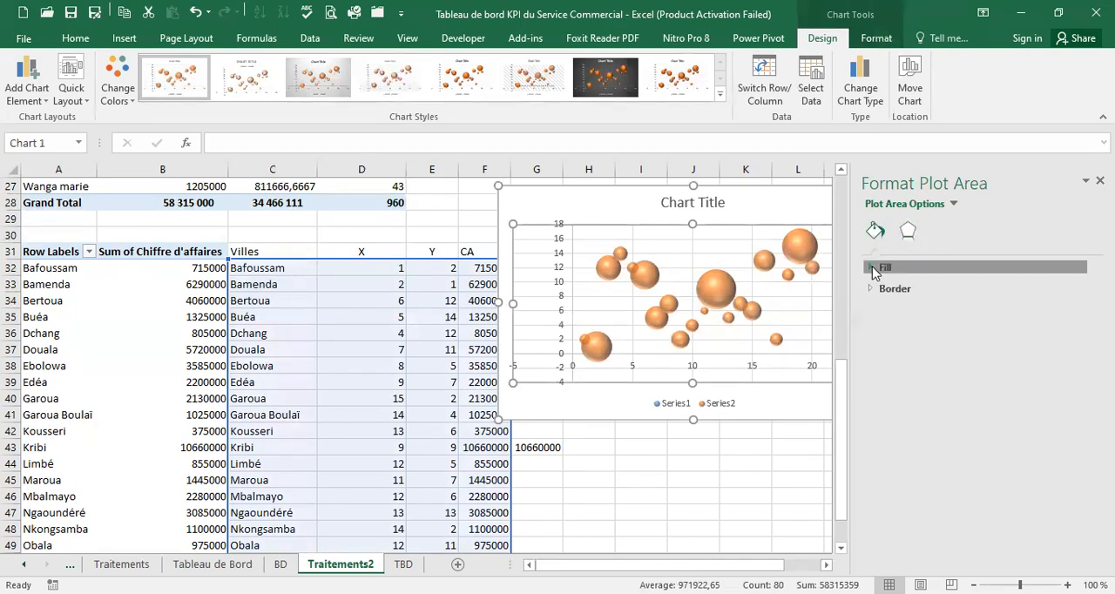
pyautogui.click(863, 267)
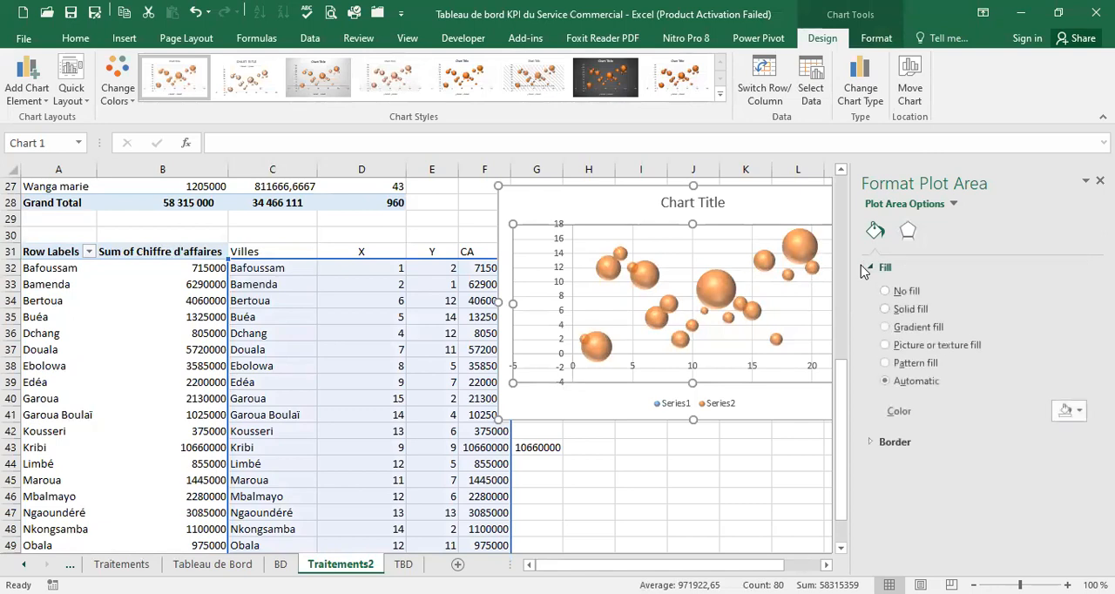
pyautogui.click(895, 346)
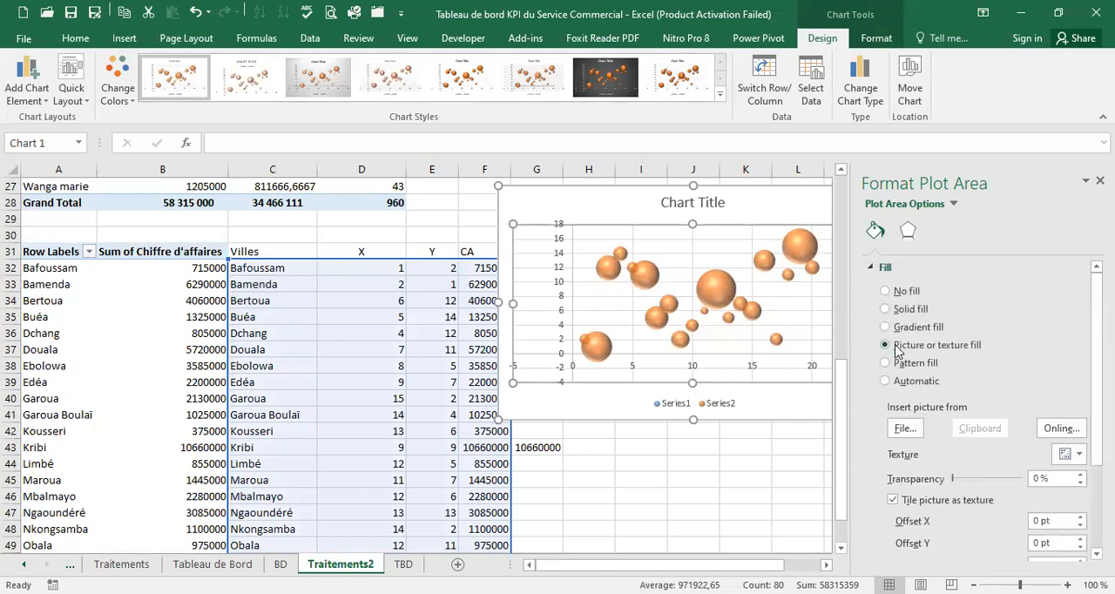
# Search Bing's online images for "cameroon map" as the picture for the plot area fill
pyautogui.click(1077, 431)
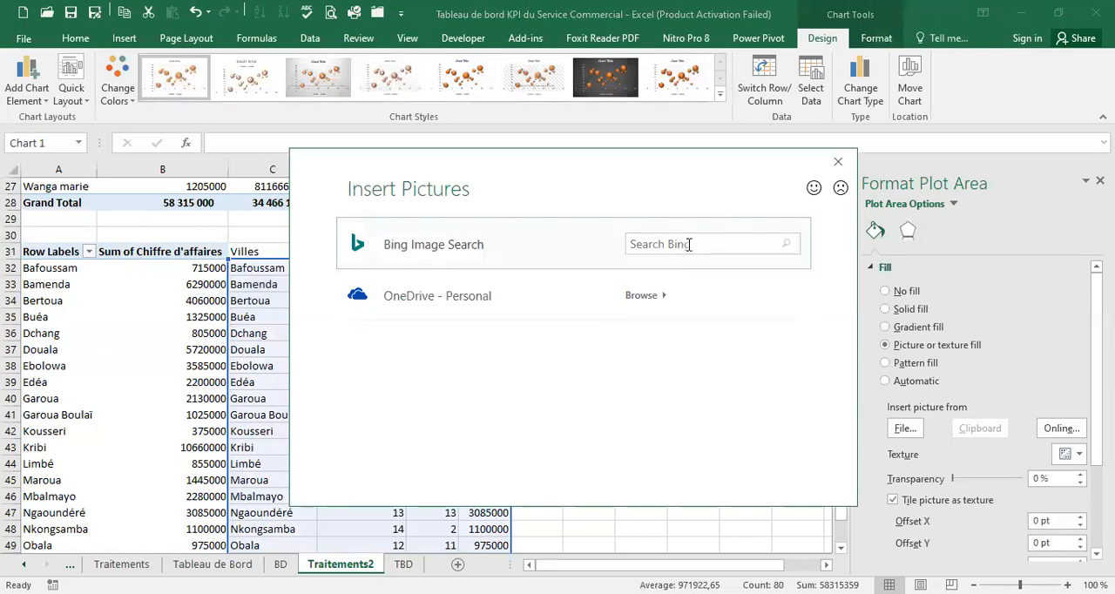
pyautogui.click(684, 244)
pyautogui.write('cameroon map')
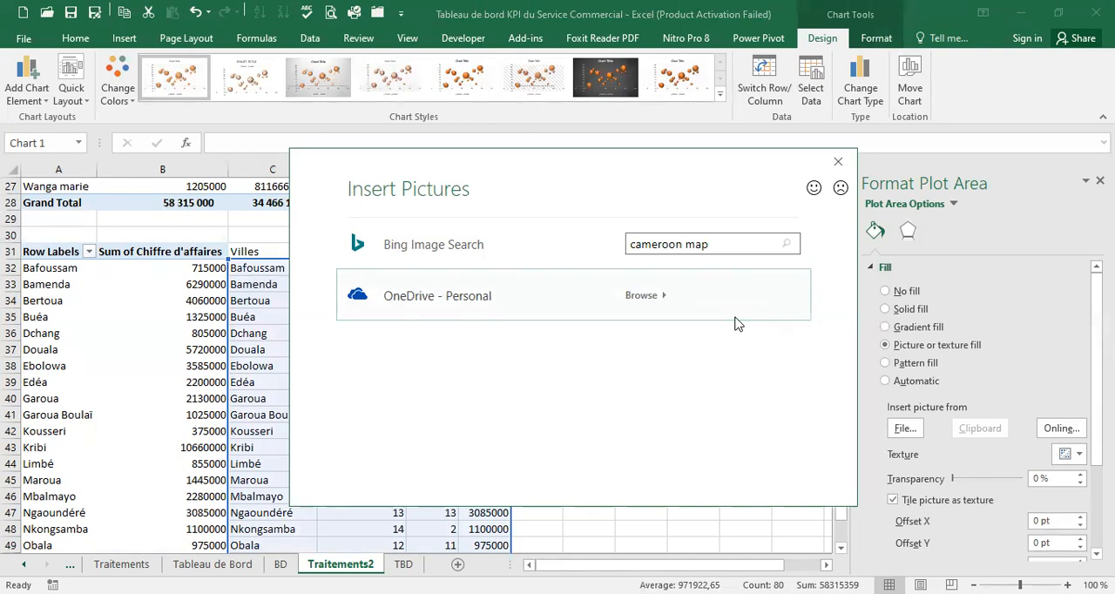
pyautogui.press('Return')
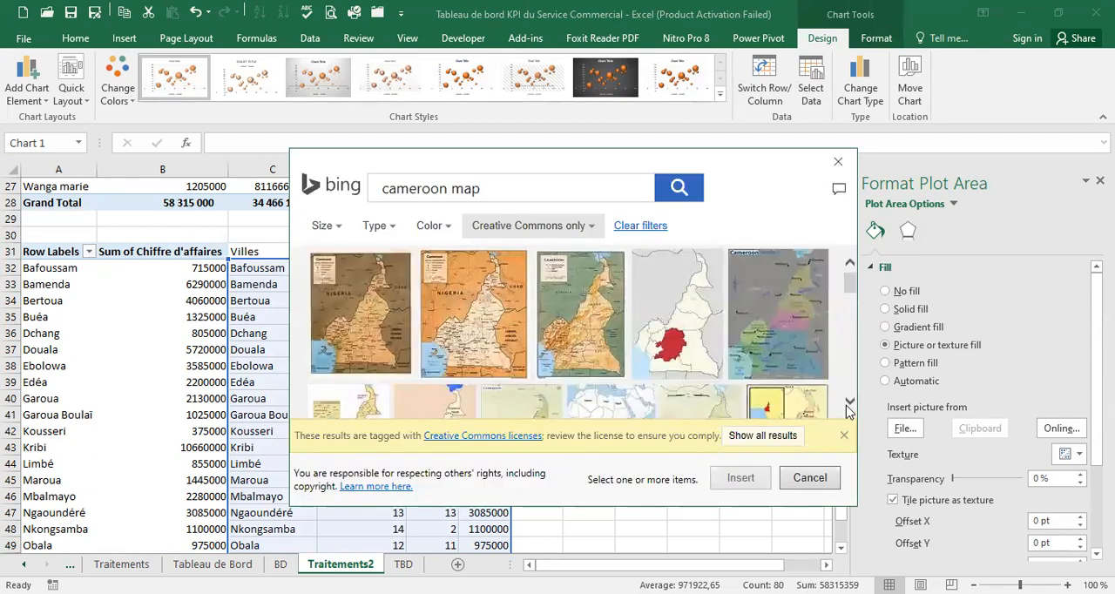
# Insert the pale beige-green relief map of Cameroon from the image results as the plot area fill and close the formatting options
pyautogui.scroll(-2, 851, 401)
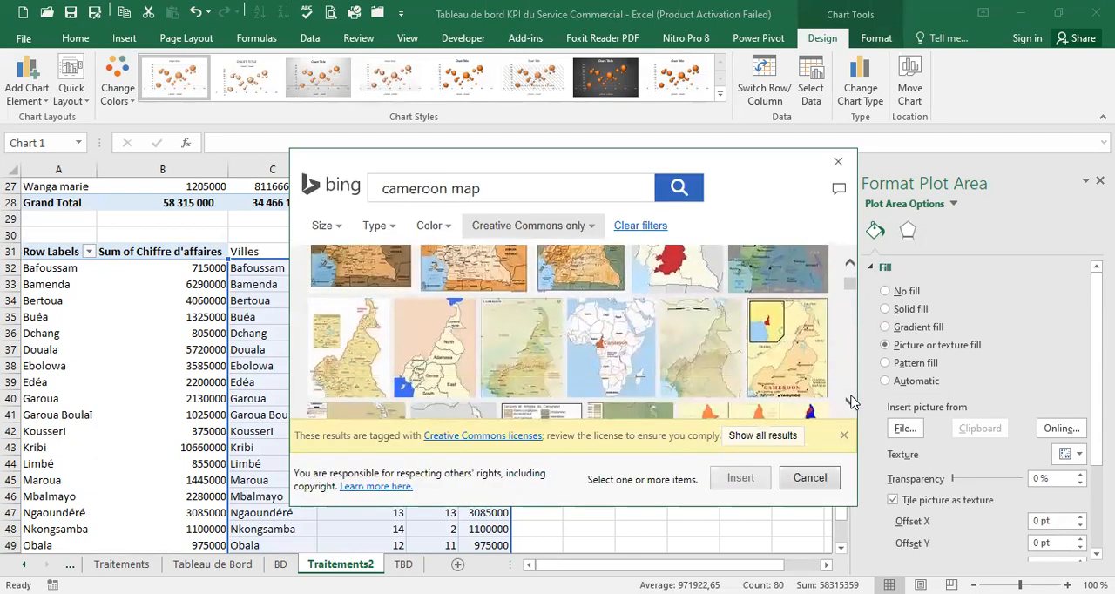
pyautogui.scroll(-1, 852, 402)
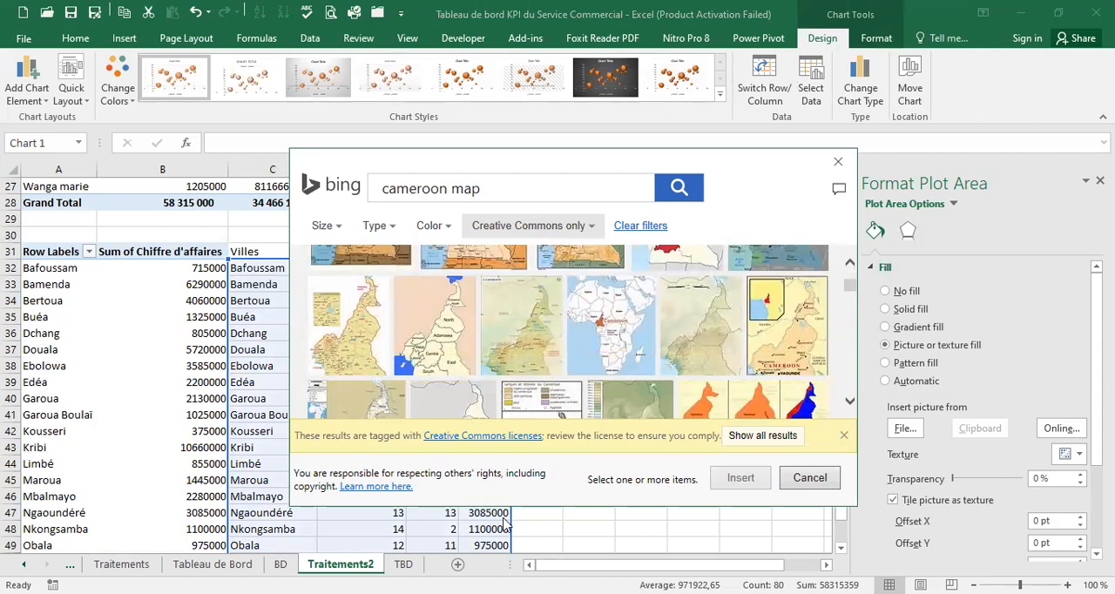
pyautogui.click(852, 404)
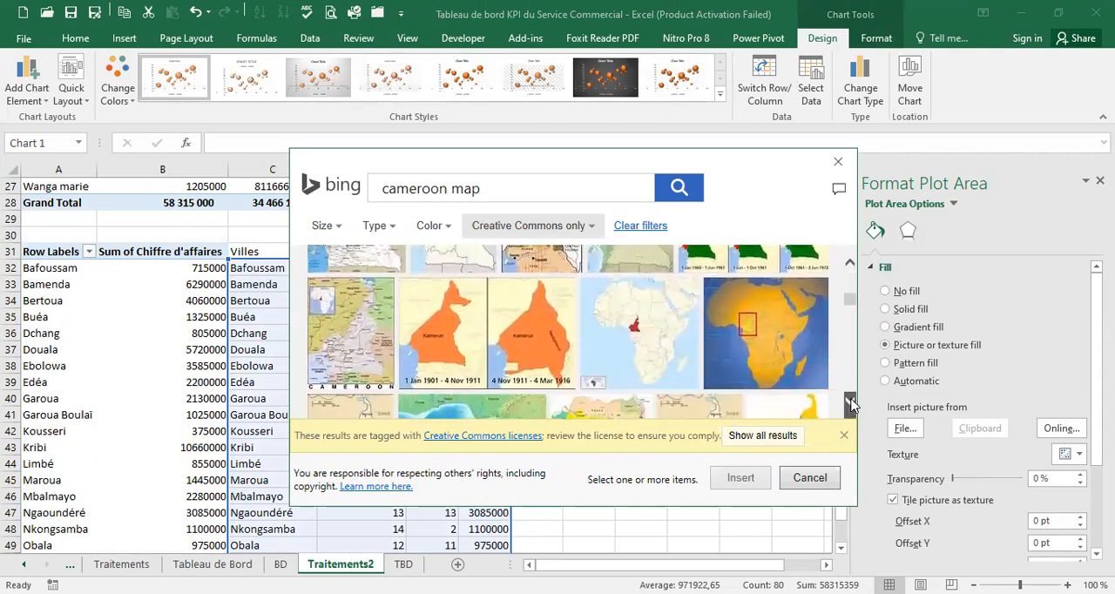
pyautogui.click(851, 264)
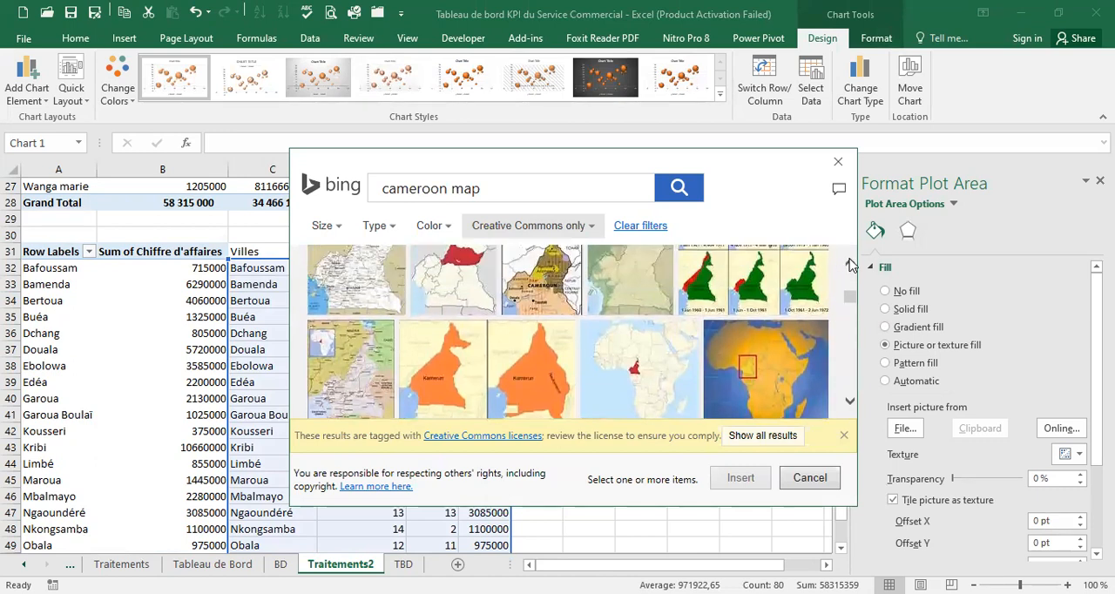
pyautogui.click(851, 264)
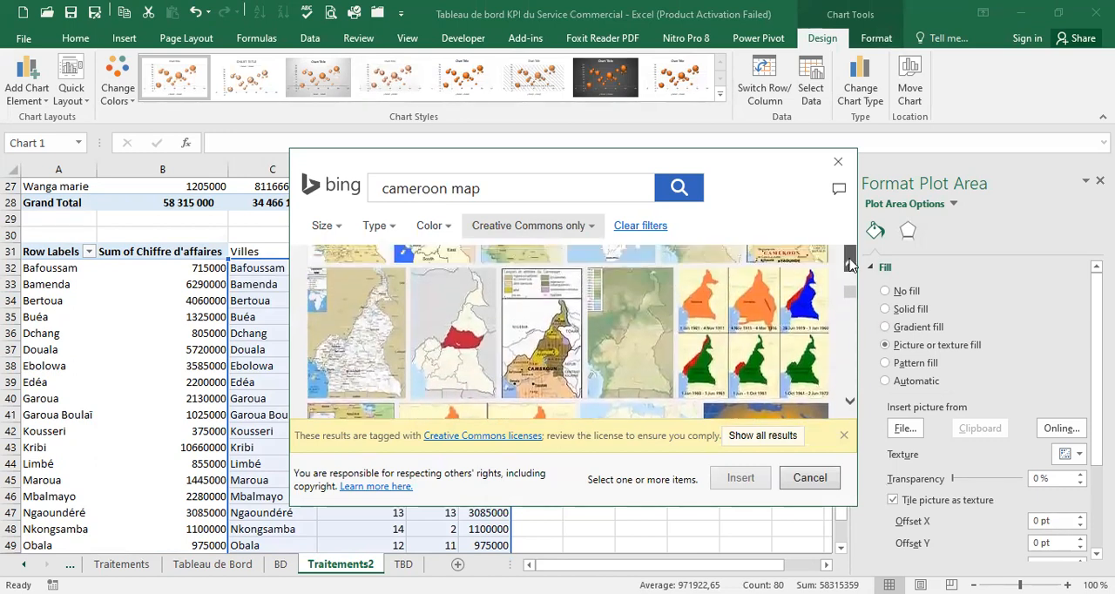
pyautogui.click(851, 264)
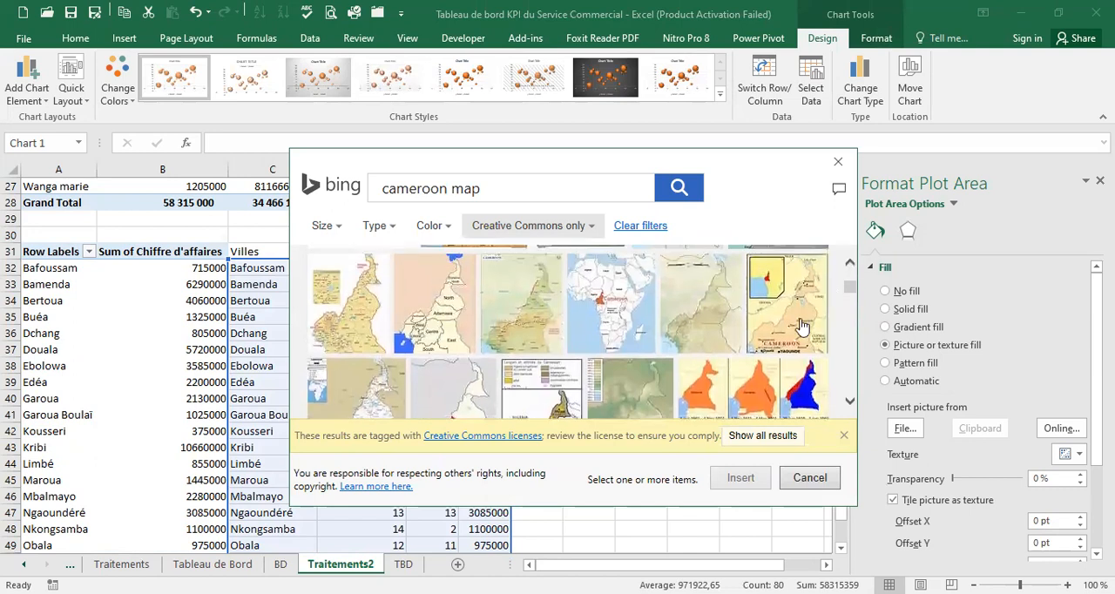
pyautogui.click(695, 301)
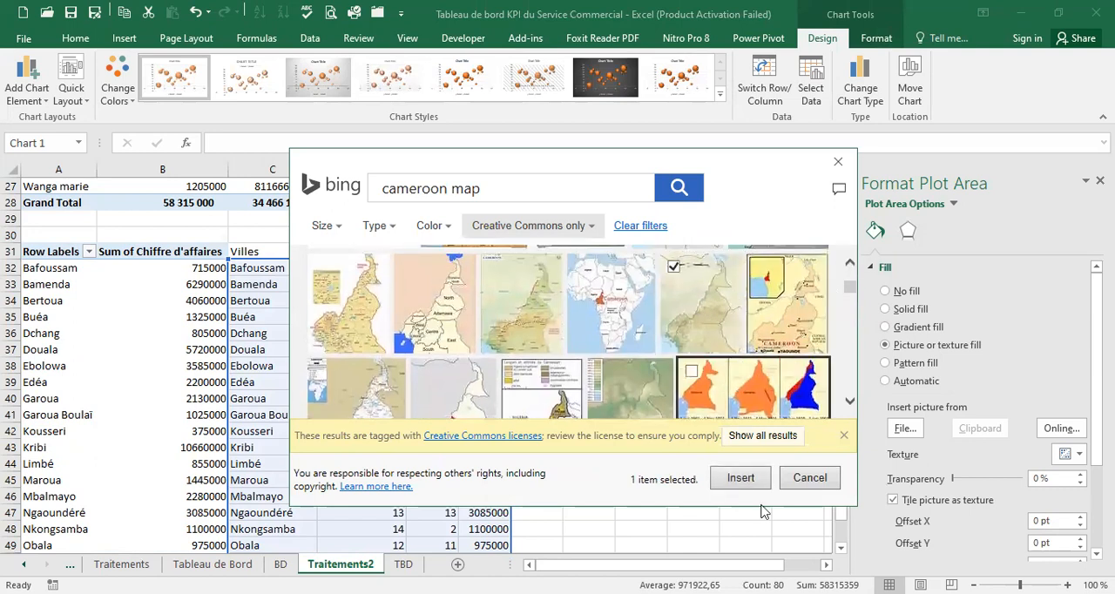
pyautogui.click(742, 478)
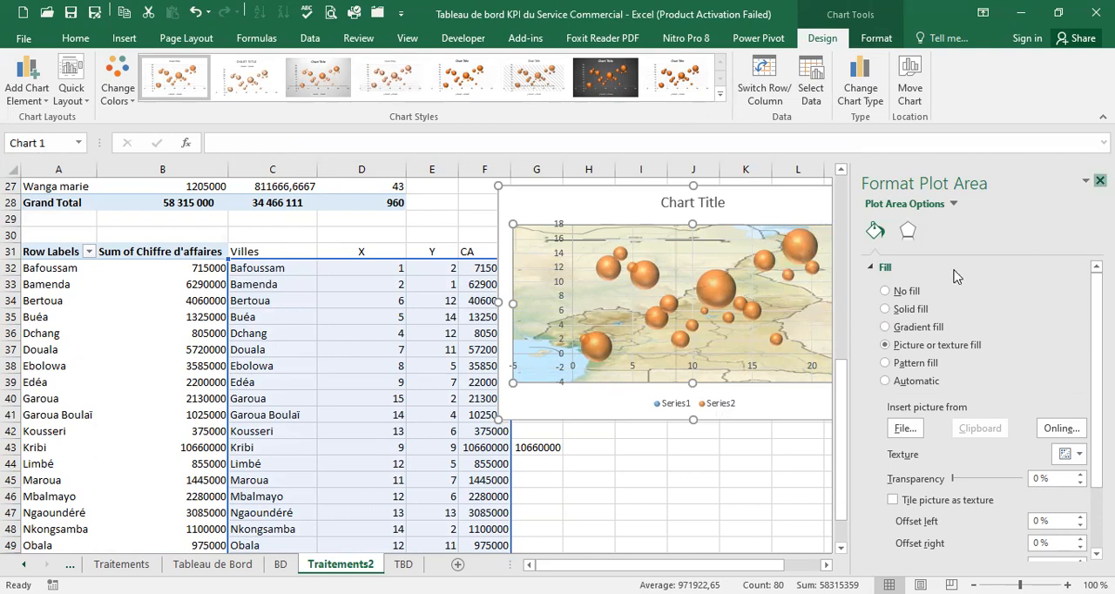
pyautogui.click(1100, 181)
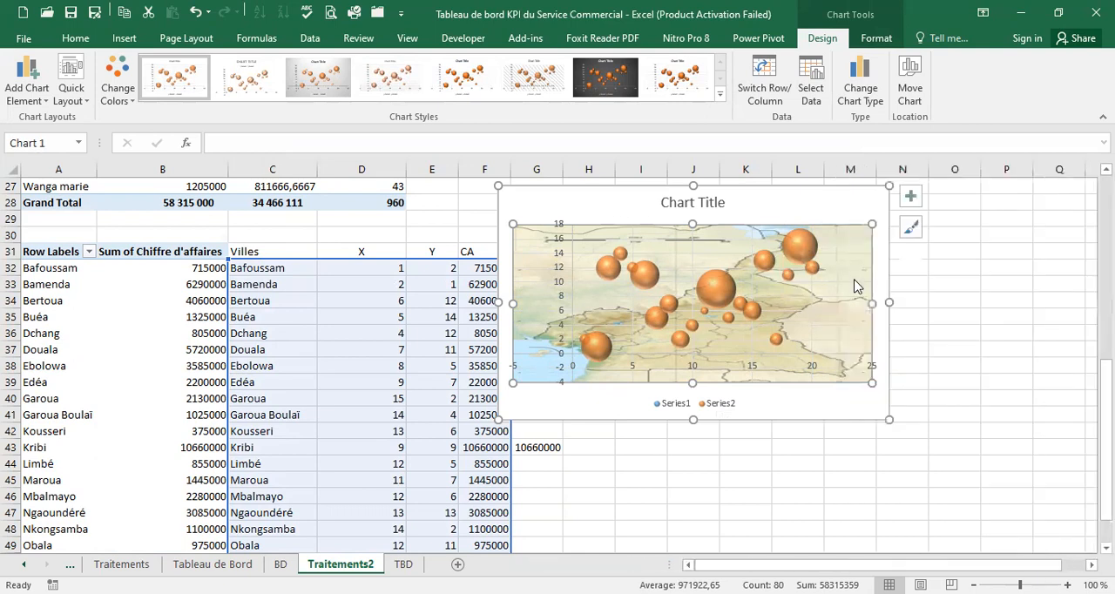
# Enlarge the map bubble chart so it extends to about column N and row 47
pyautogui.click(720, 282)
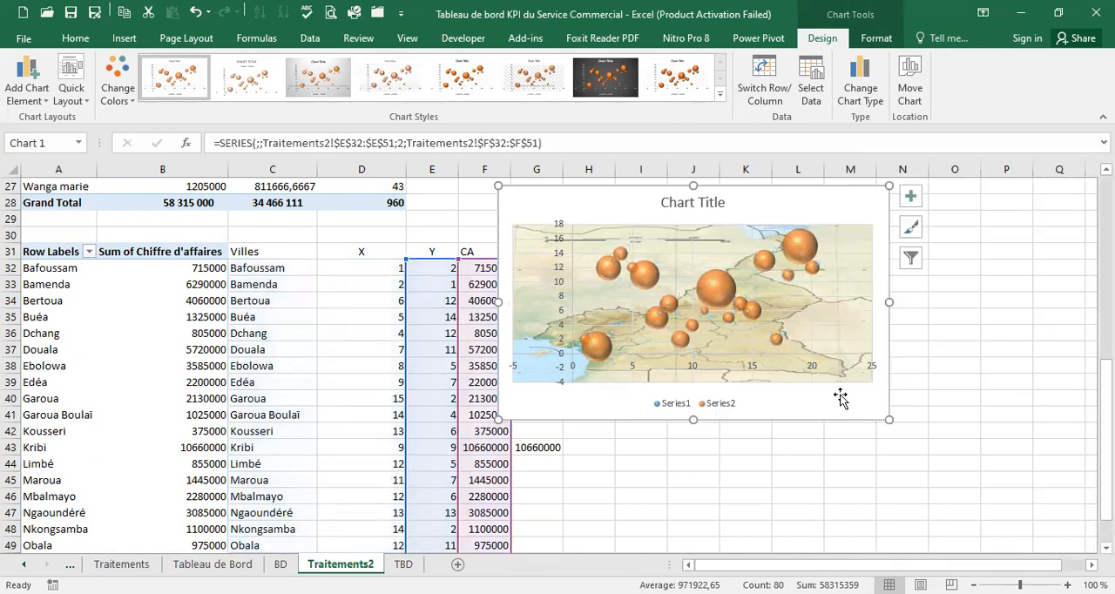
pyautogui.click(871, 406)
pyautogui.moveTo(889, 419); pyautogui.dragTo(948, 518)
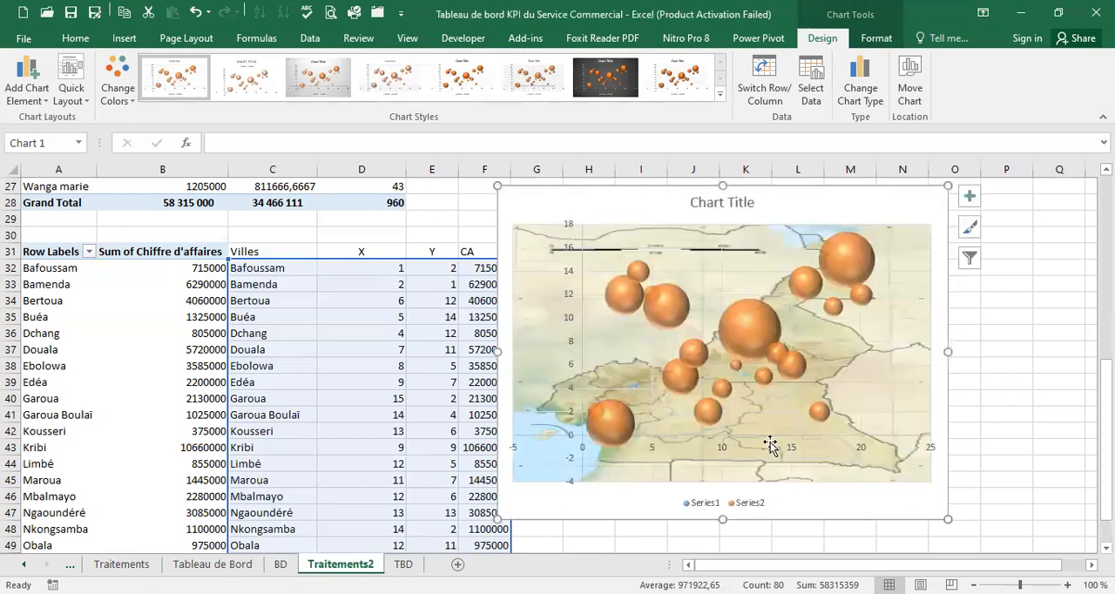
# Scale the bubble size of the orange Series2 bubbles to 50 and close the series formatting options
pyautogui.click(764, 322)
pyautogui.rightClick(764, 327)
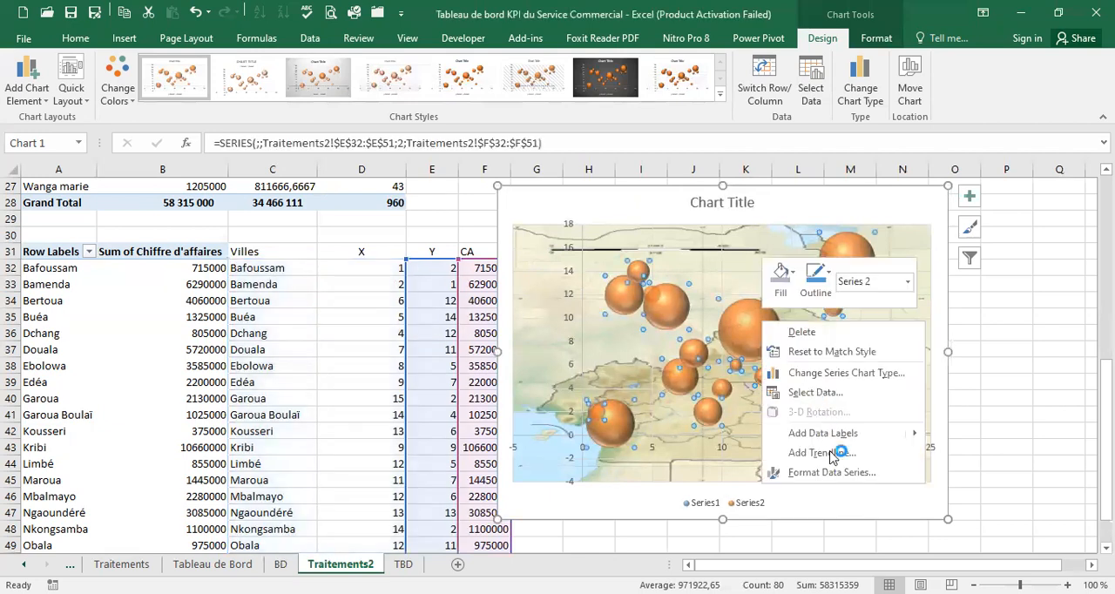
pyautogui.click(834, 474)
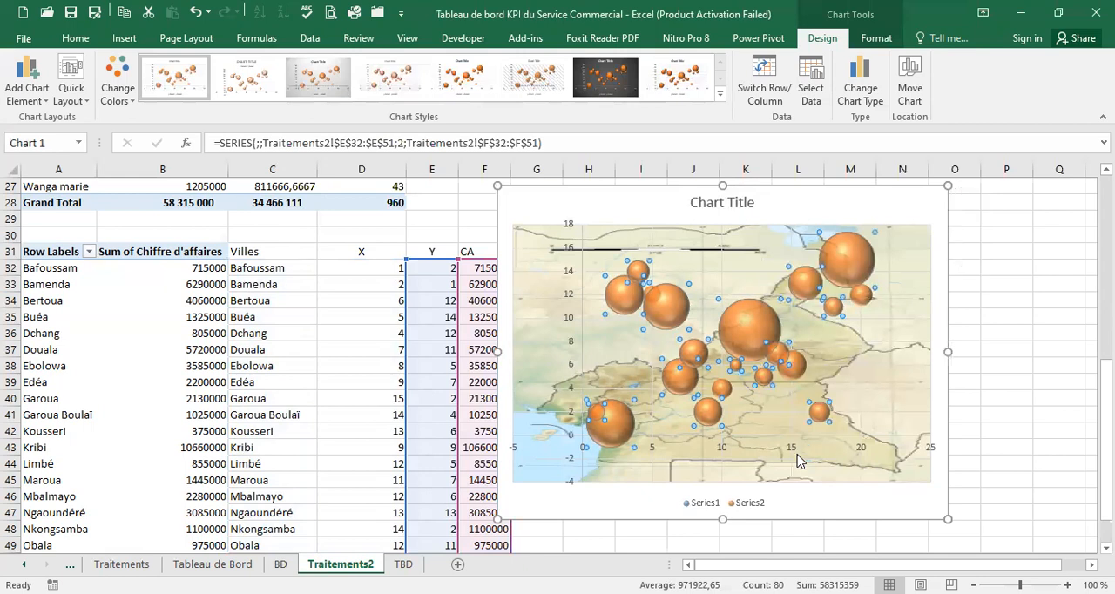
pyautogui.moveTo(1071, 409); pyautogui.dragTo(1033, 396)
pyautogui.write('50')
pyautogui.press('Return')
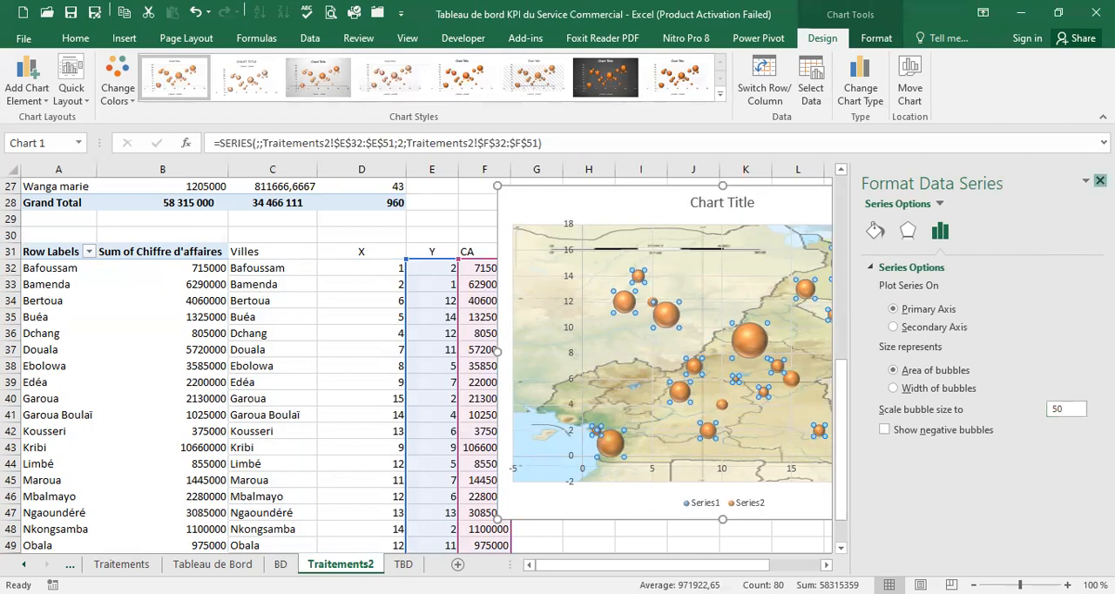
pyautogui.click(1100, 181)
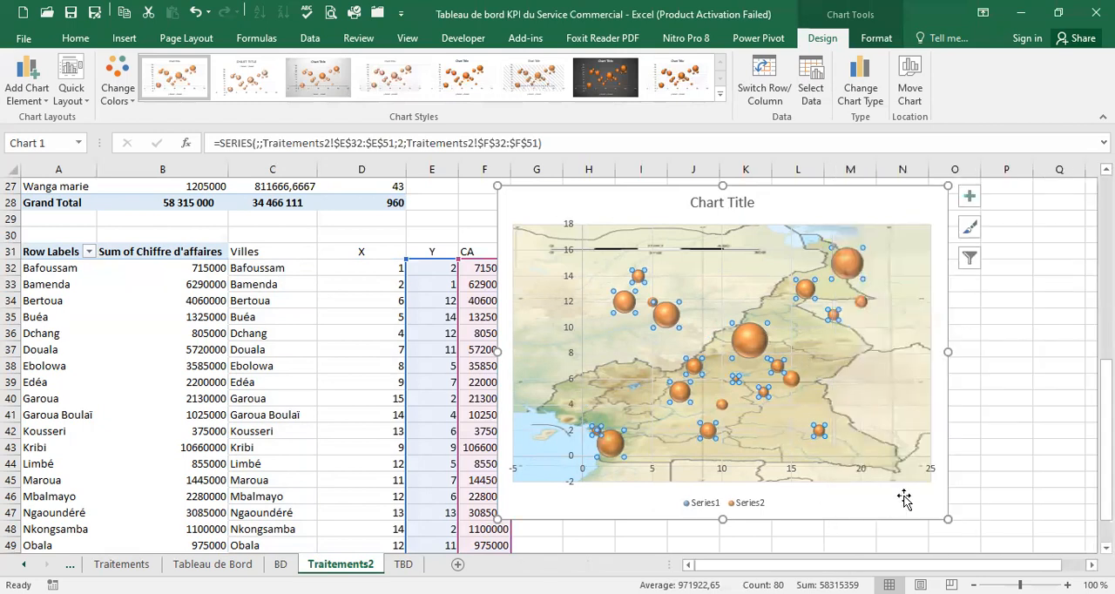
pyautogui.click(757, 504)
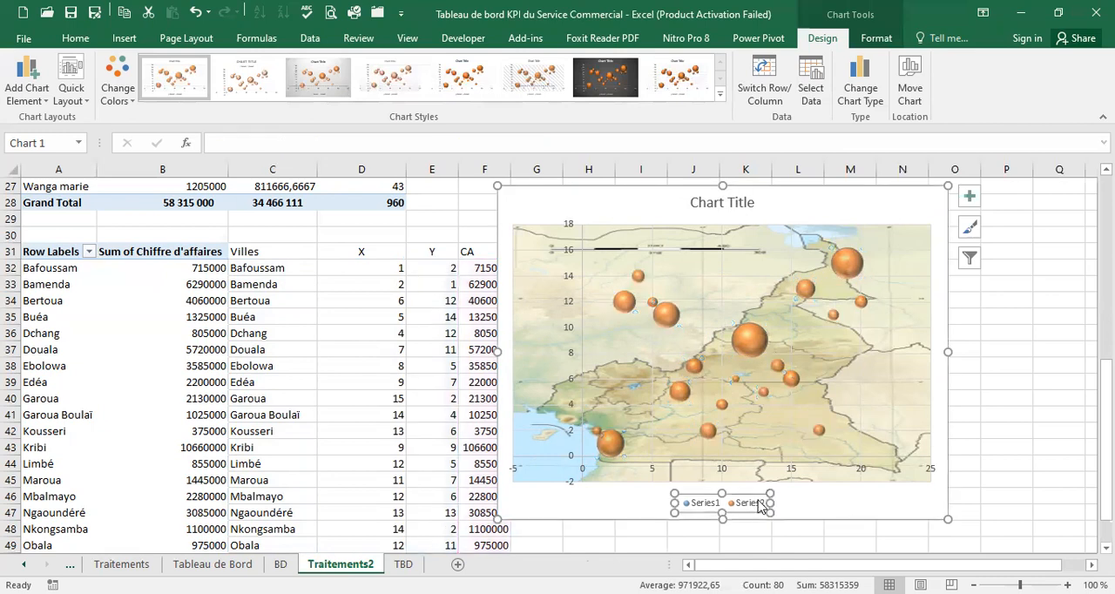
pyautogui.click(971, 198)
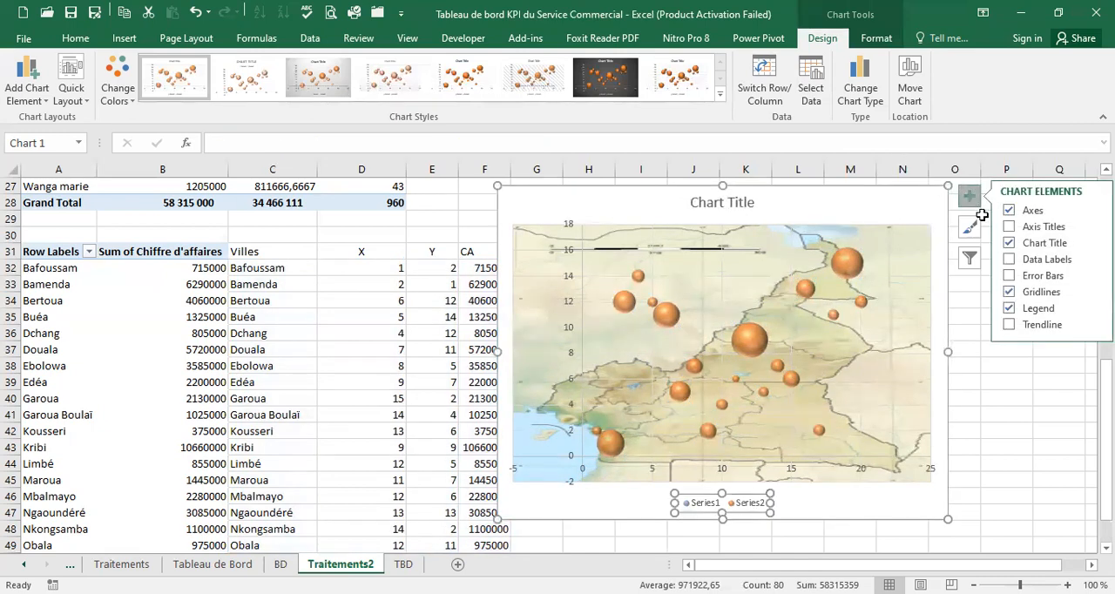
pyautogui.click(1014, 228)
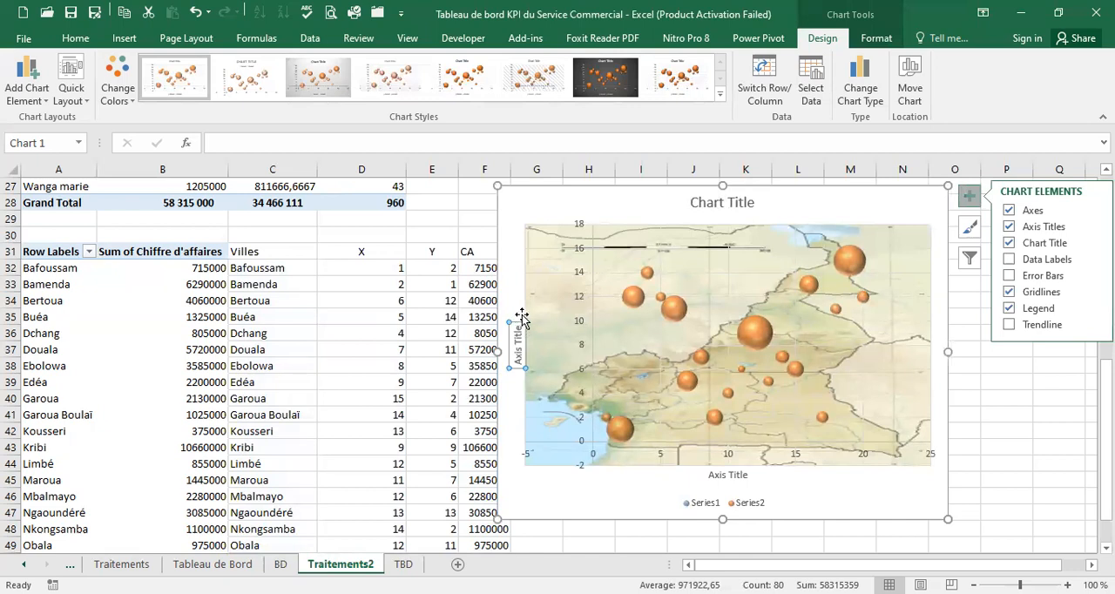
pyautogui.click(1009, 227)
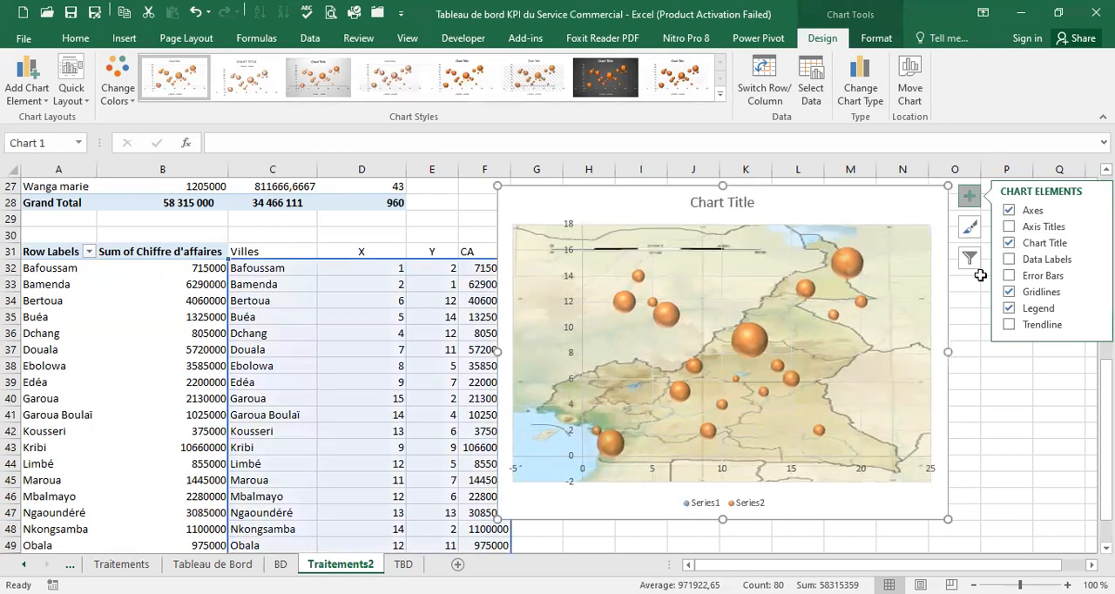
# Delete the map bubble chart's legend and title, and enlarge the chart to about column O and row 49
pyautogui.click(727, 505)
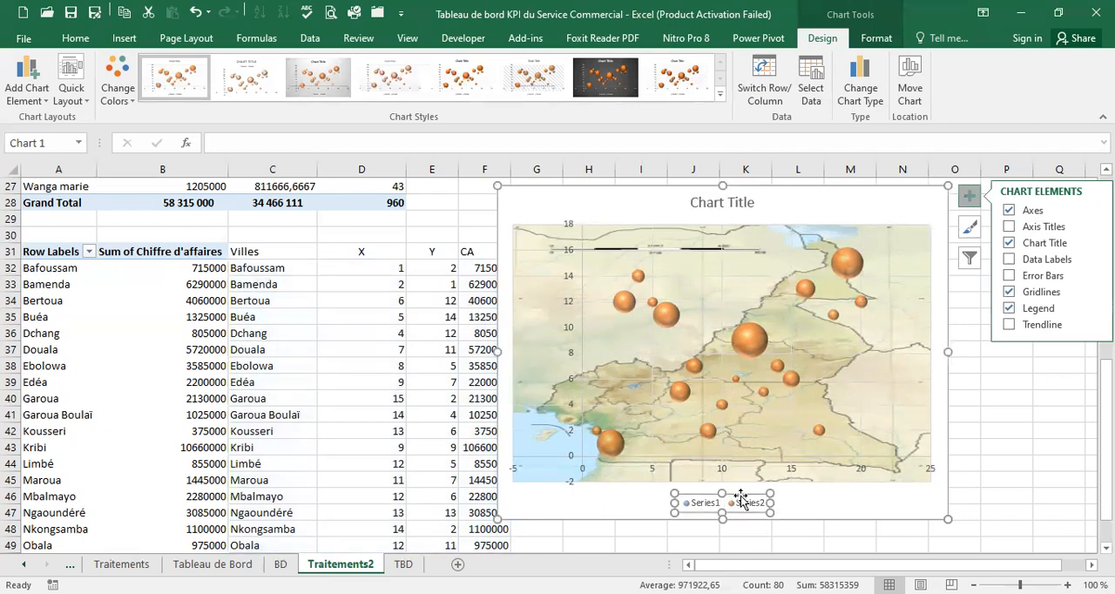
pyautogui.press('Delete')
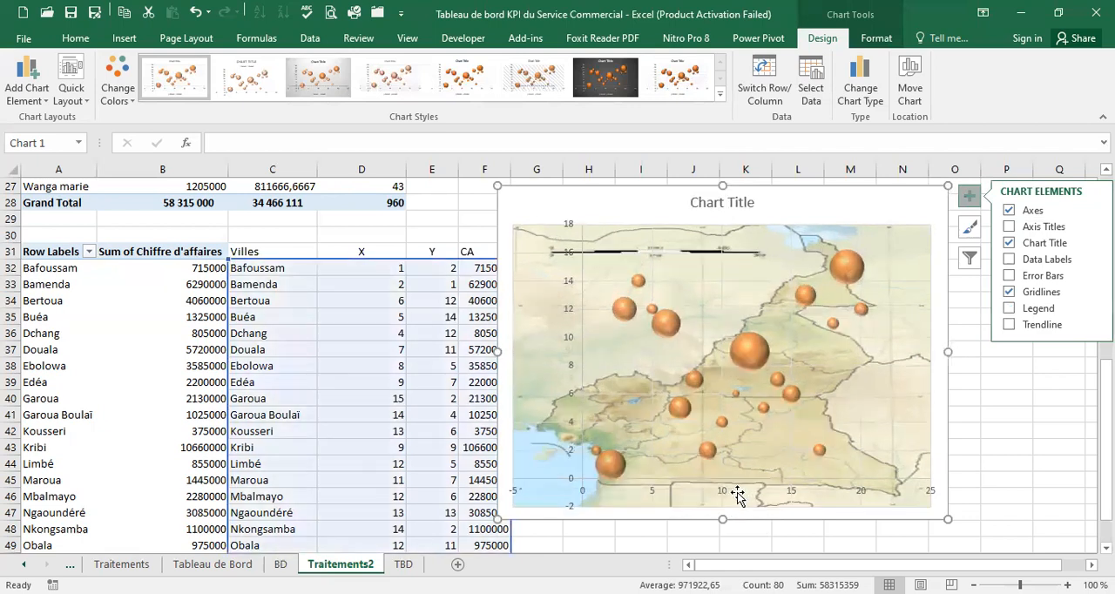
pyautogui.click(713, 203)
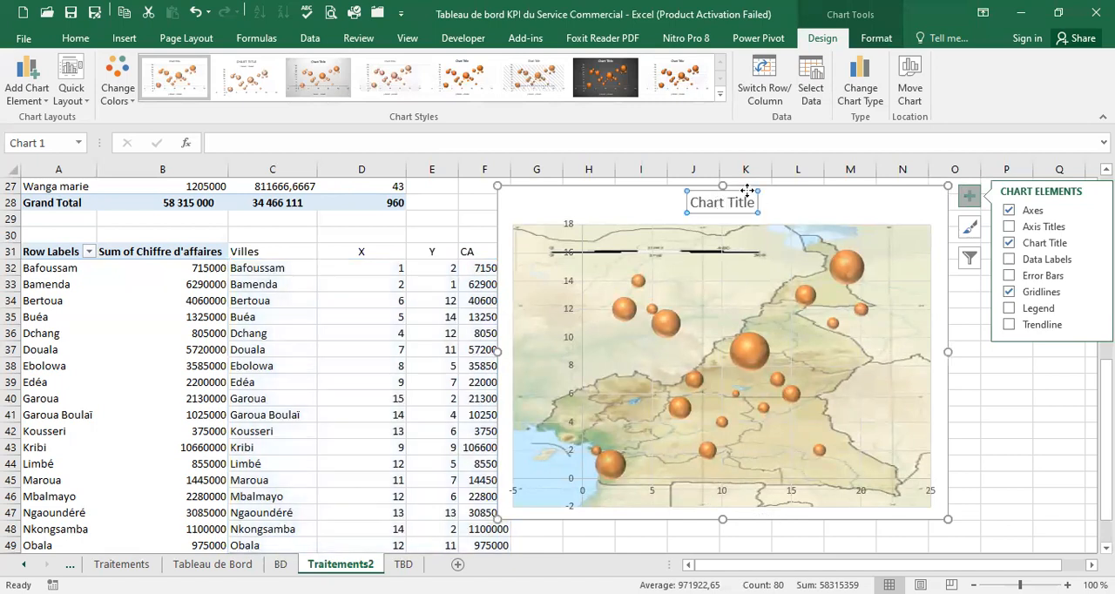
pyautogui.press('Delete')
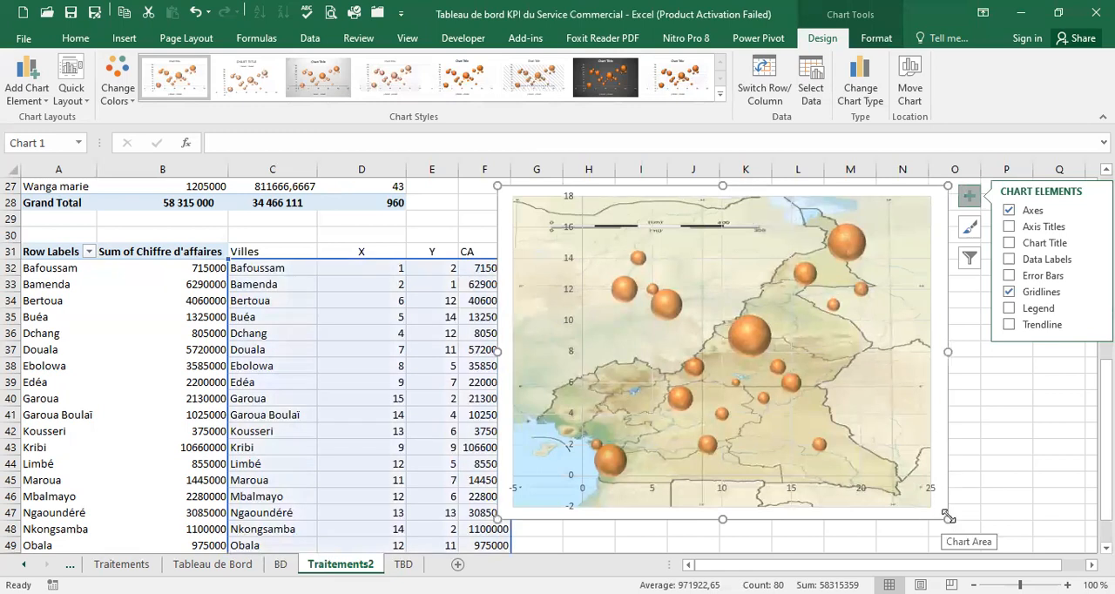
pyautogui.moveTo(948, 521); pyautogui.dragTo(968, 542)
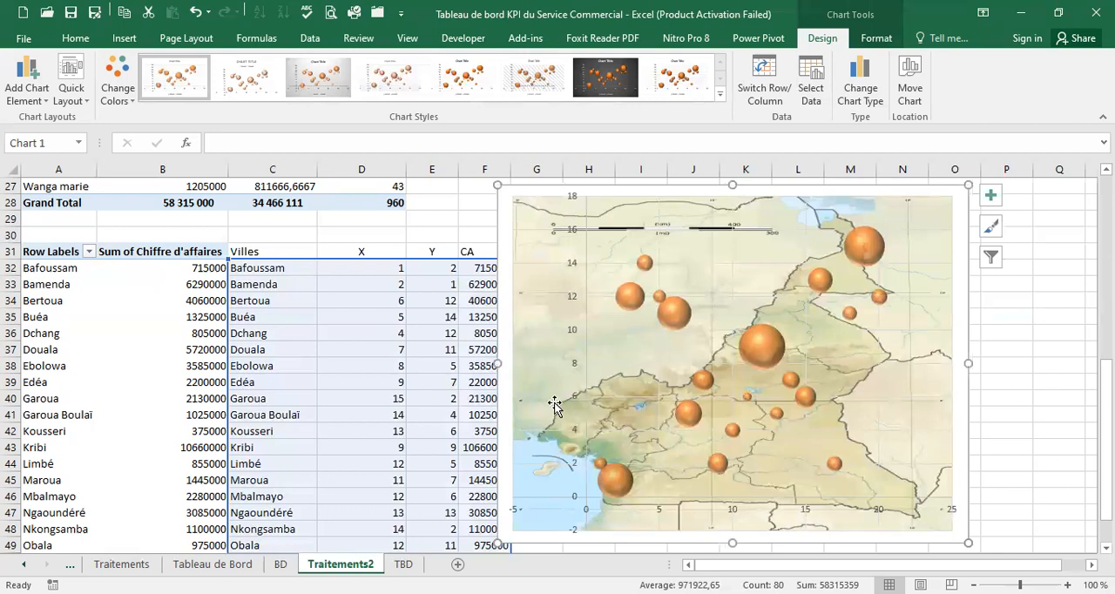
# Set the vertical axis bounds of the map bubble chart to a minimum of 0 and a maximum of 250
pyautogui.click(576, 268)
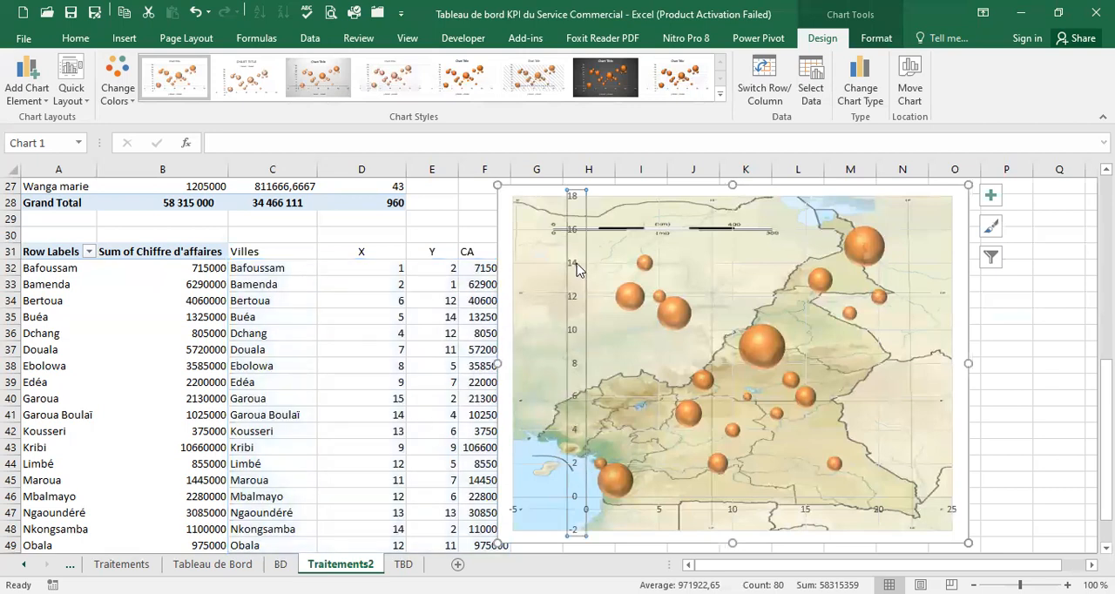
pyautogui.rightClick(576, 267)
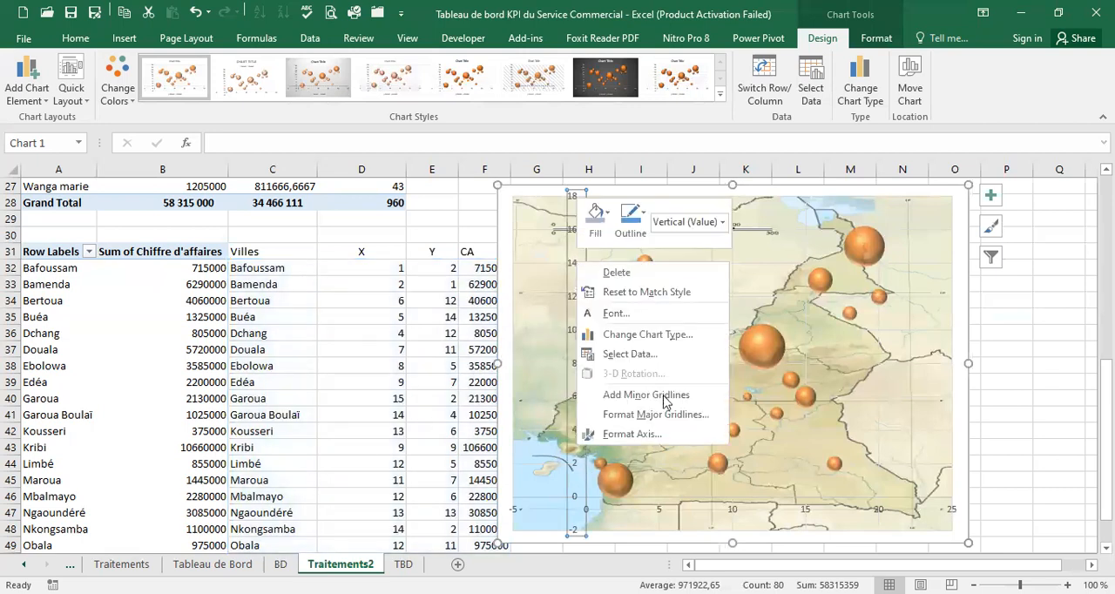
pyautogui.click(661, 436)
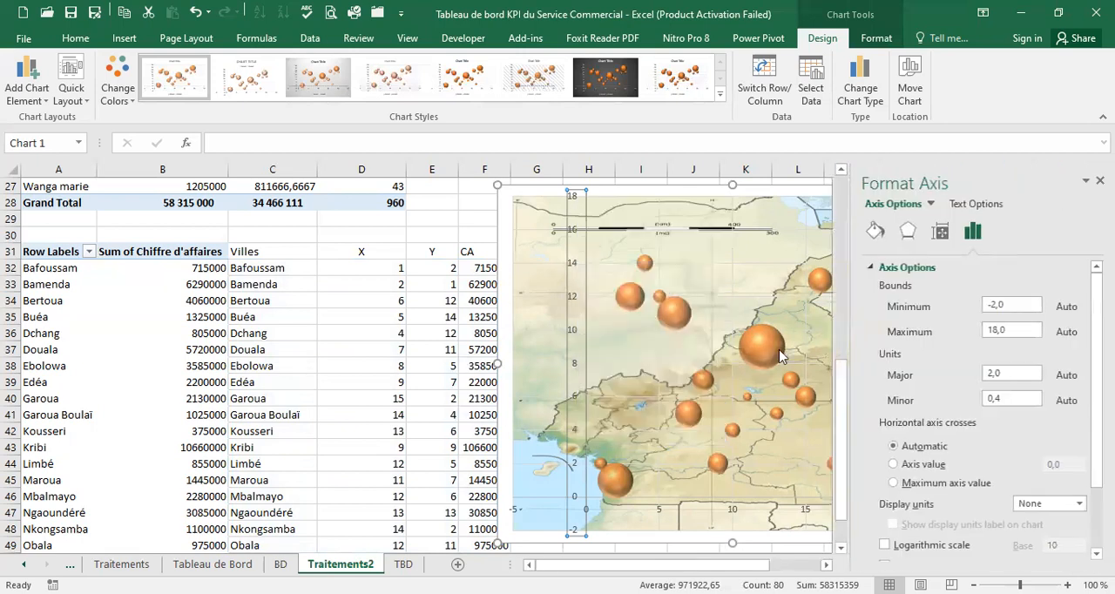
pyautogui.click(1004, 306)
pyautogui.moveTo(1001, 305); pyautogui.dragTo(947, 296)
pyautogui.write('0')
pyautogui.press('Tab')
pyautogui.write('25')
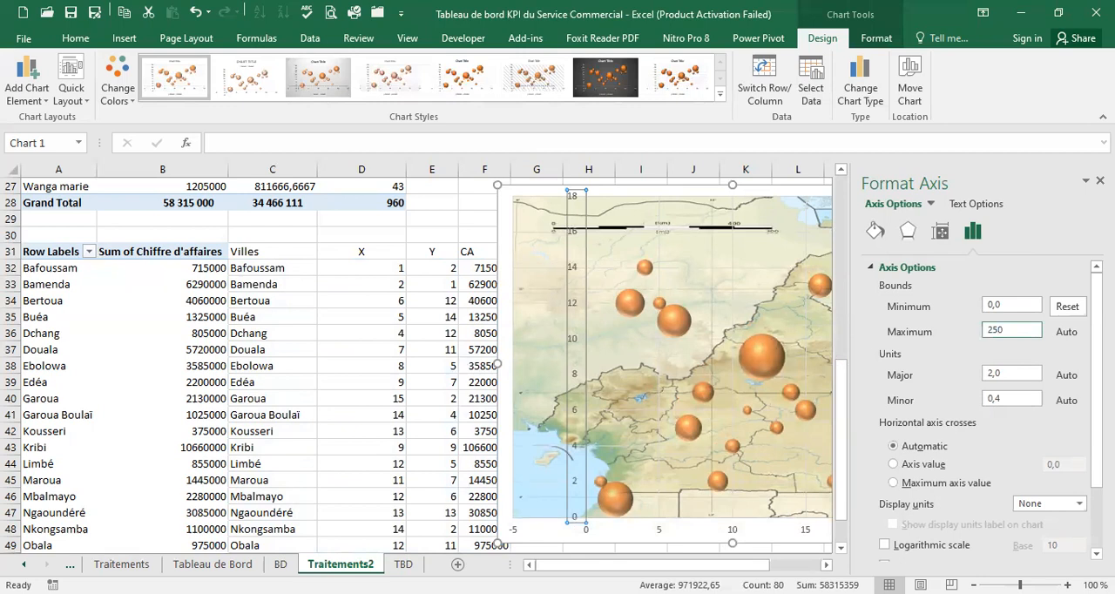
# Set the vertical axis major unit to 1 and its maximum bound to 25
pyautogui.click(996, 375)
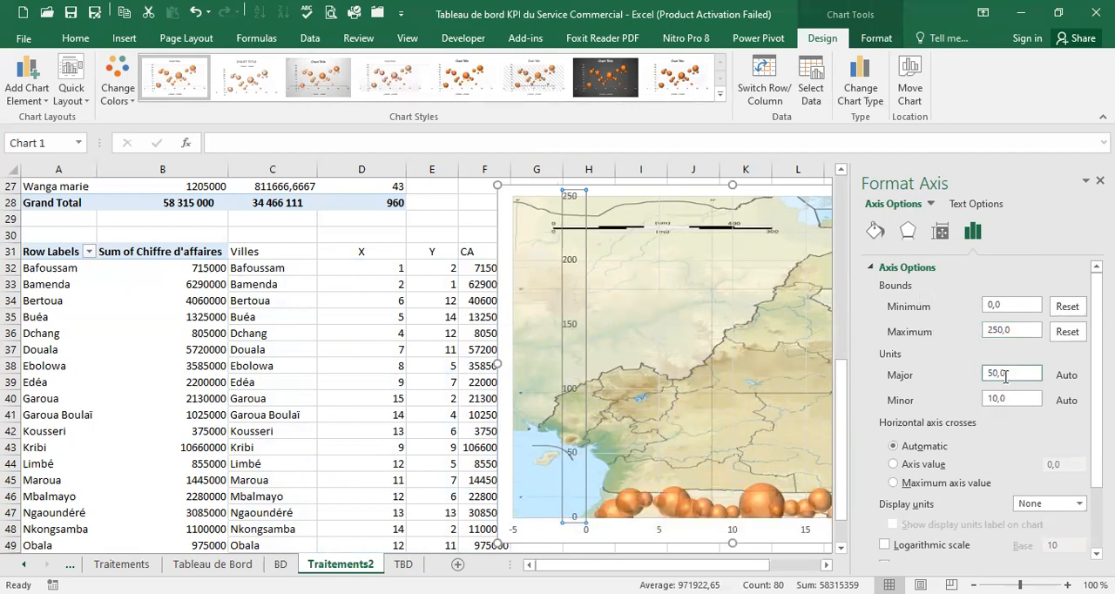
pyautogui.moveTo(1001, 373); pyautogui.dragTo(960, 364)
pyautogui.write('1')
pyautogui.press('Return')
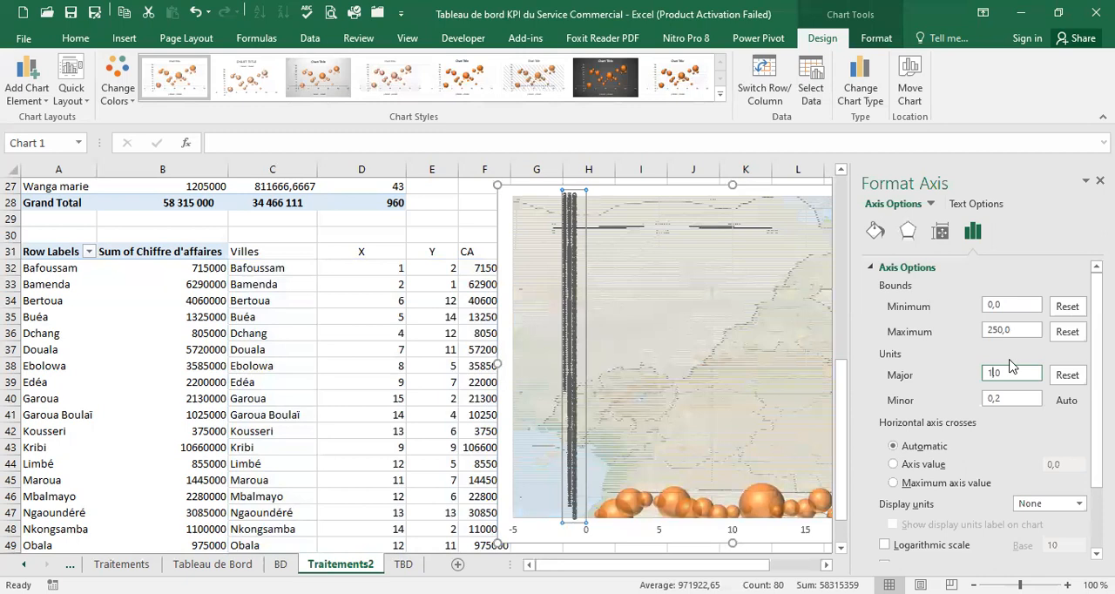
pyautogui.click(1004, 330)
pyautogui.write('25,0')
pyautogui.press('Return')
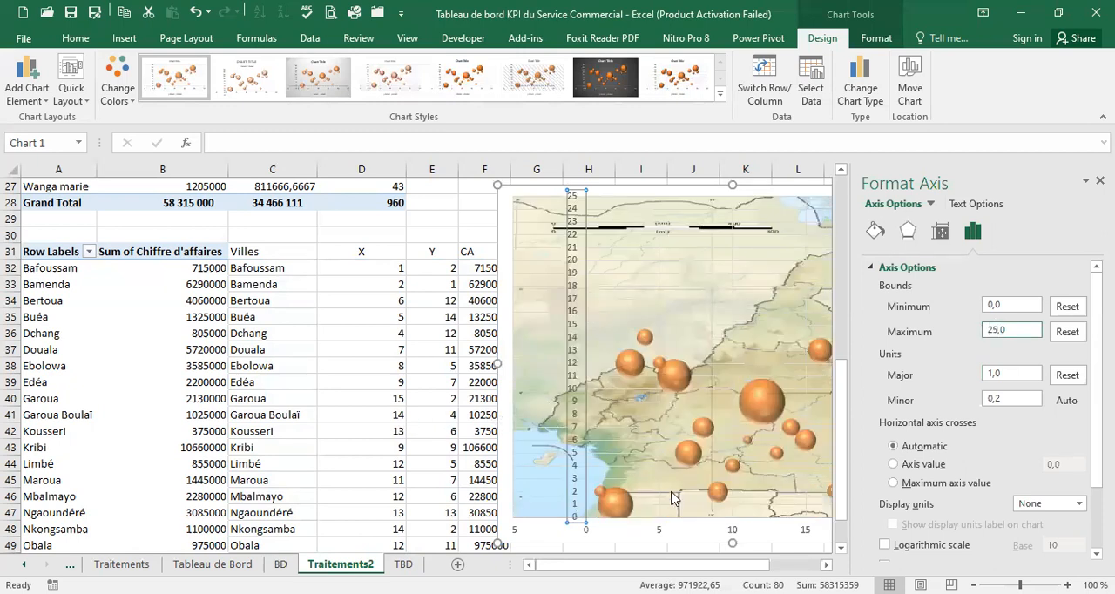
# Set the horizontal axis minimum bound to 0 and its major unit to 1
pyautogui.click(642, 533)
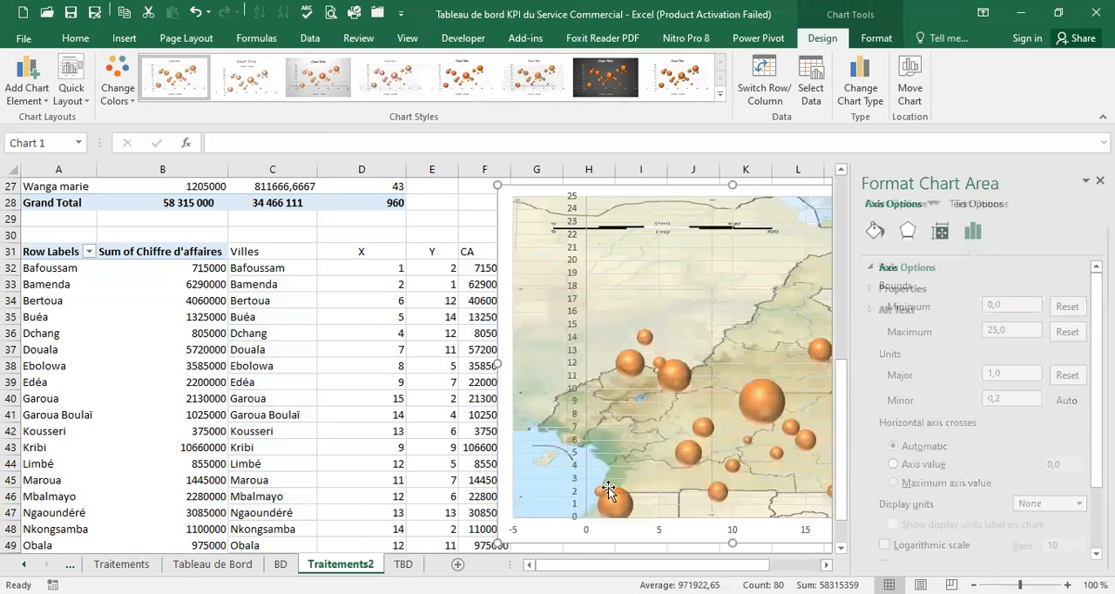
pyautogui.click(659, 533)
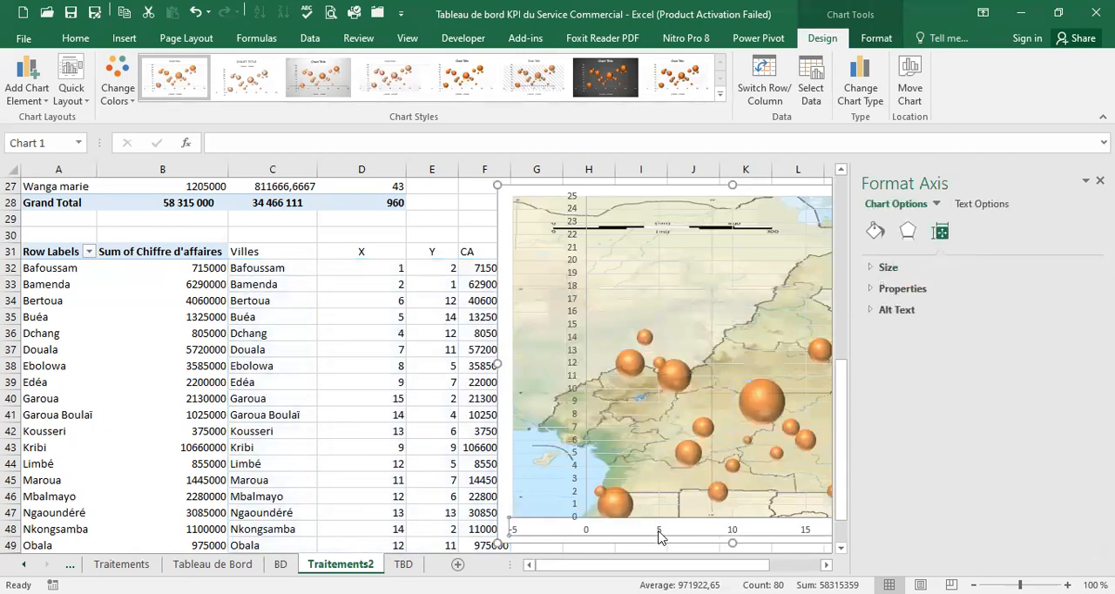
pyautogui.rightClick(660, 533)
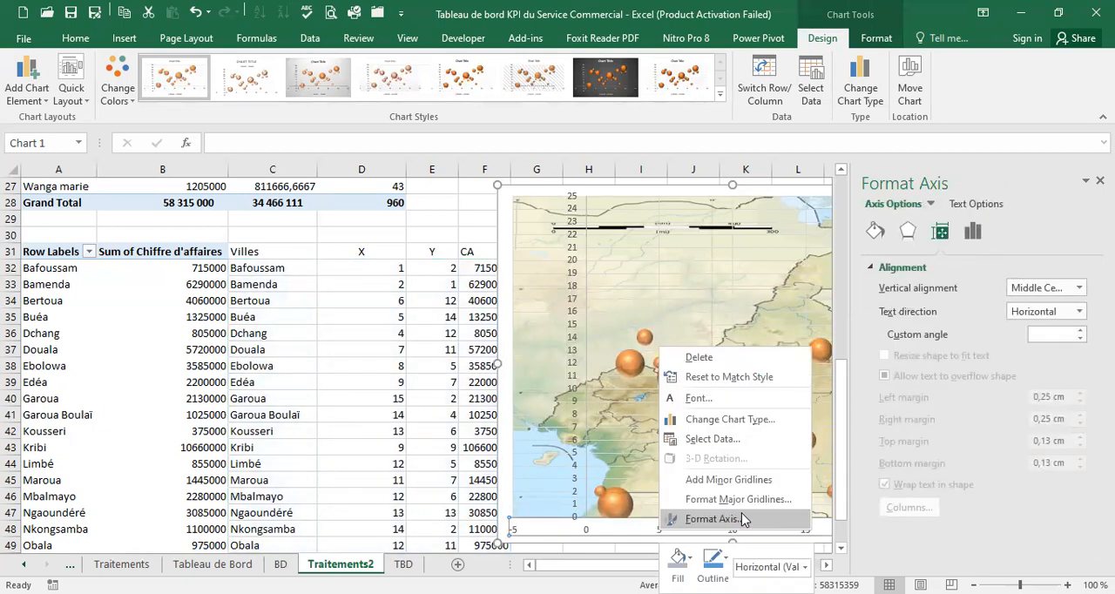
pyautogui.click(715, 520)
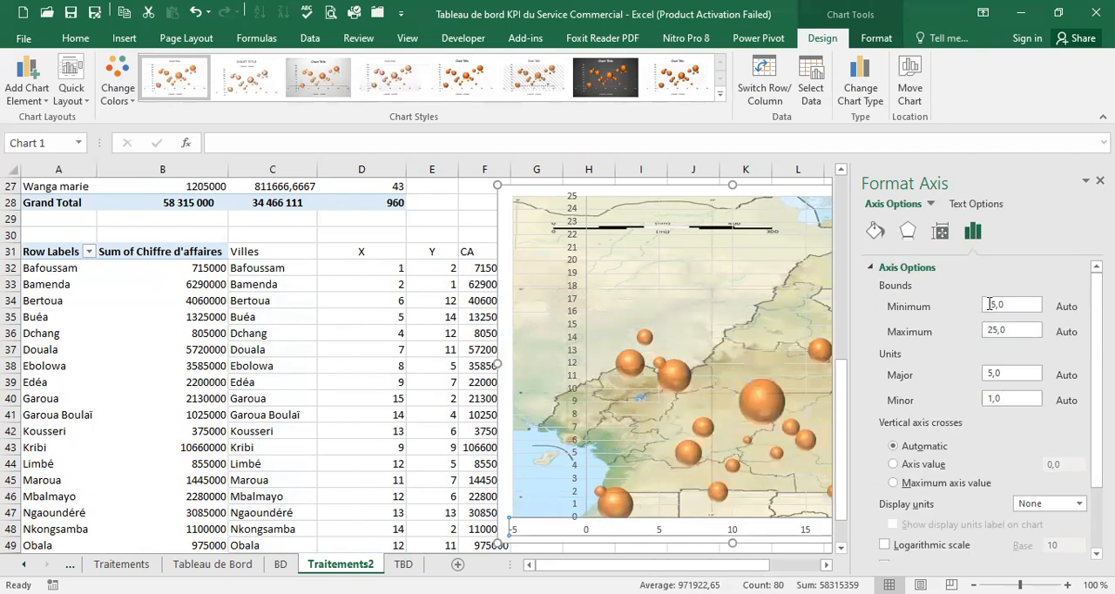
pyautogui.doubleClick(993, 307)
pyautogui.write('0')
pyautogui.click(996, 373)
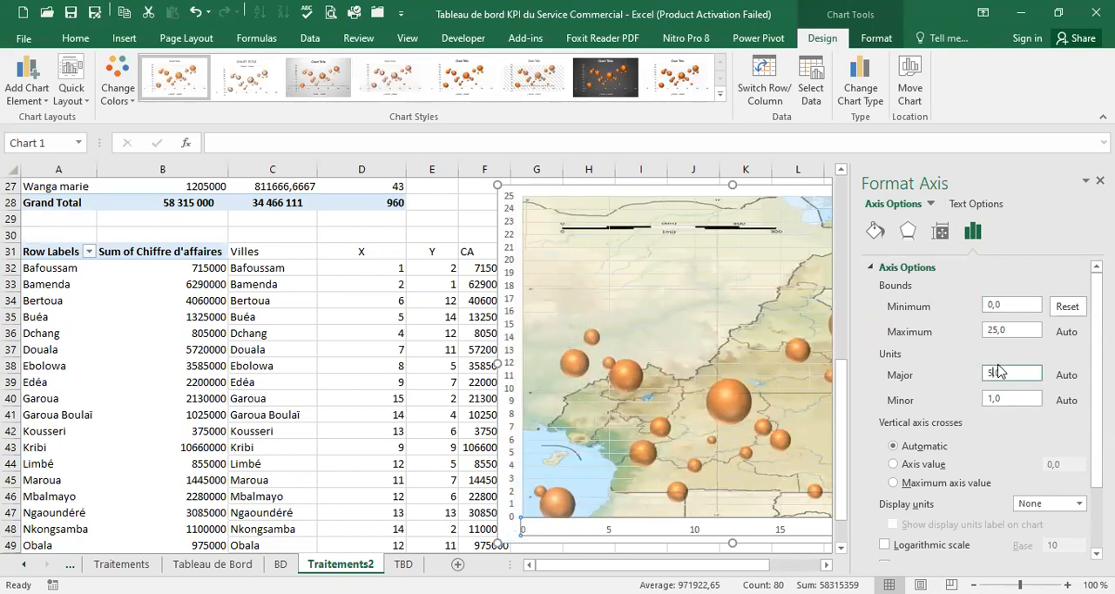
pyautogui.press('BackSpace')
pyautogui.press('BackSpace')
pyautogui.write('1')
pyautogui.press('Return')
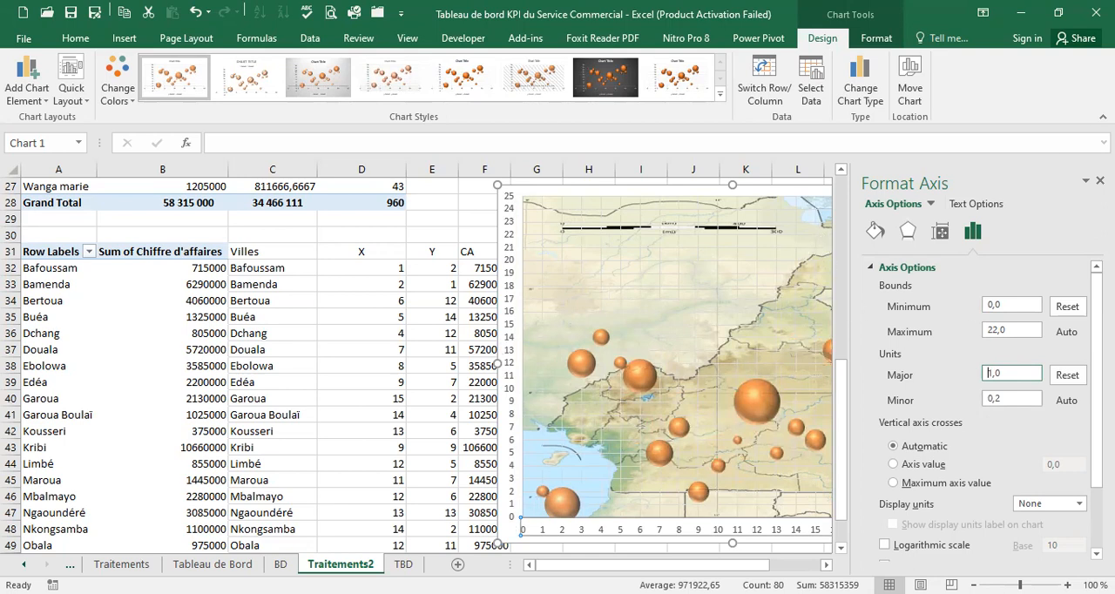
# Fix the horizontal axis maximum bound at 25 and close the axis formatting options
pyautogui.click(994, 332)
pyautogui.press('Return')
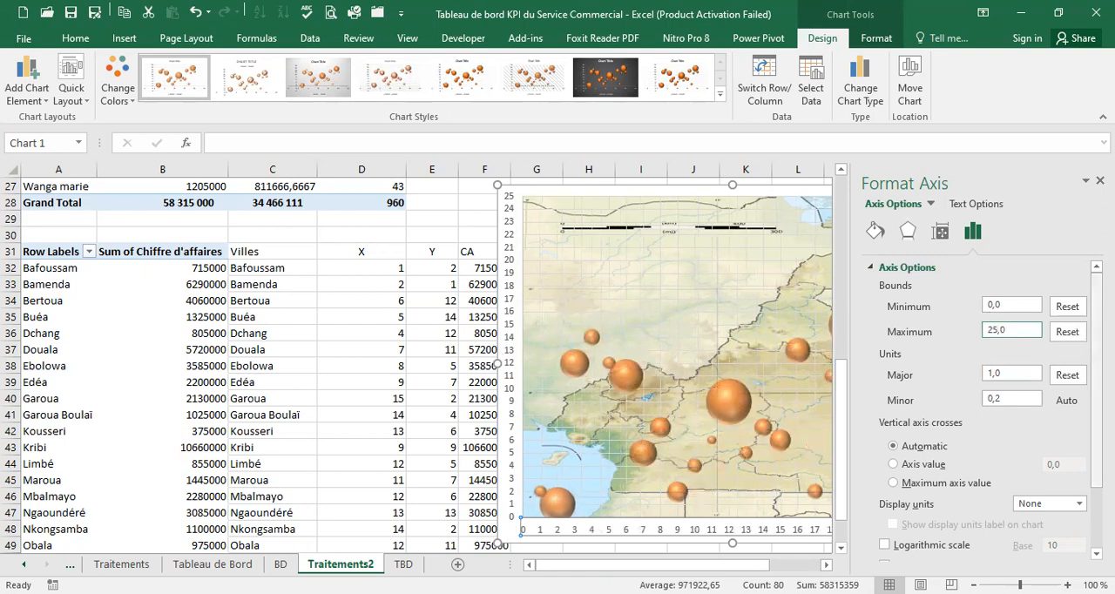
pyautogui.click(1099, 180)
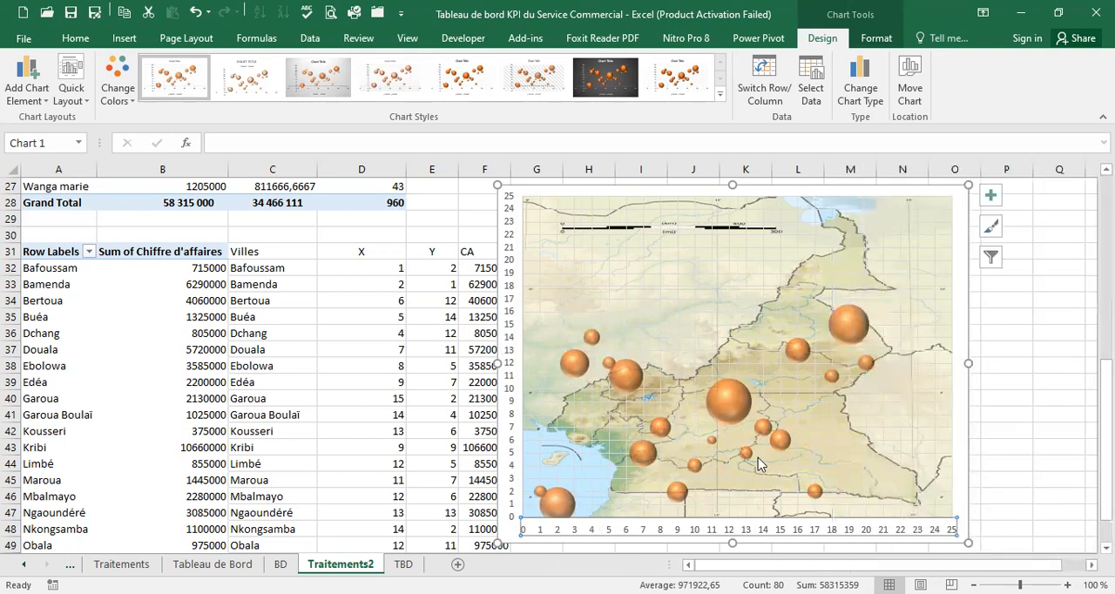
# Make the number labels of both the vertical and horizontal axes bold and black
pyautogui.click(512, 274)
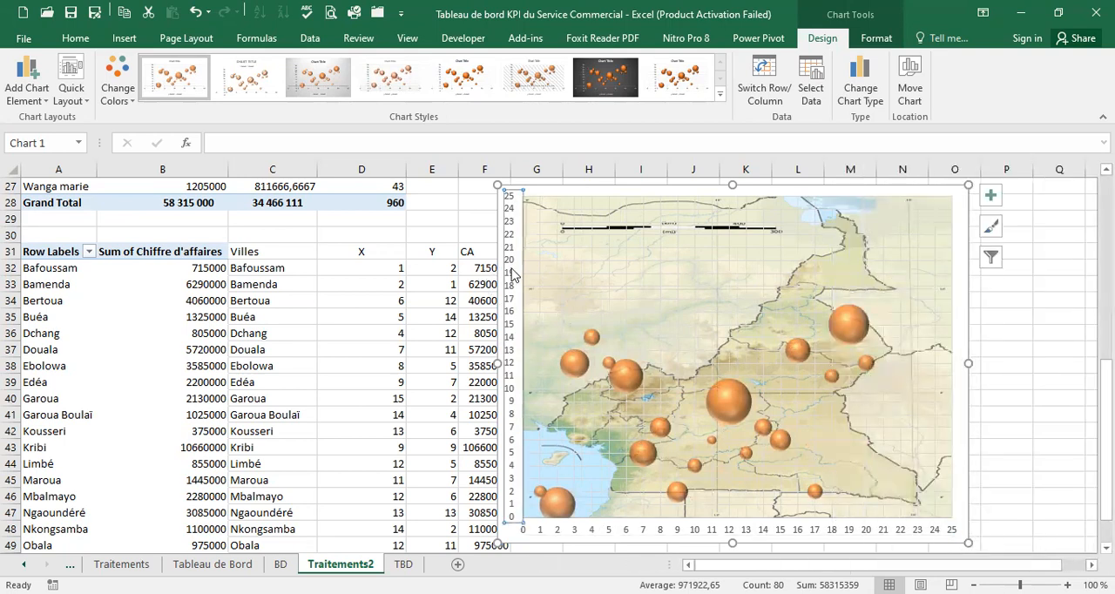
pyautogui.click(75, 39)
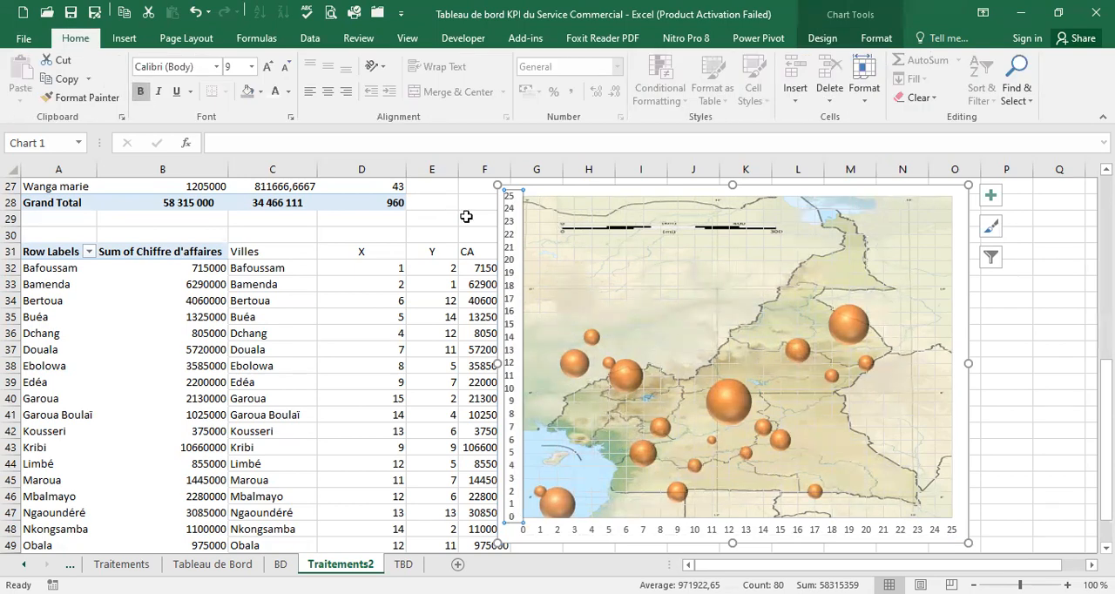
pyautogui.click(289, 92)
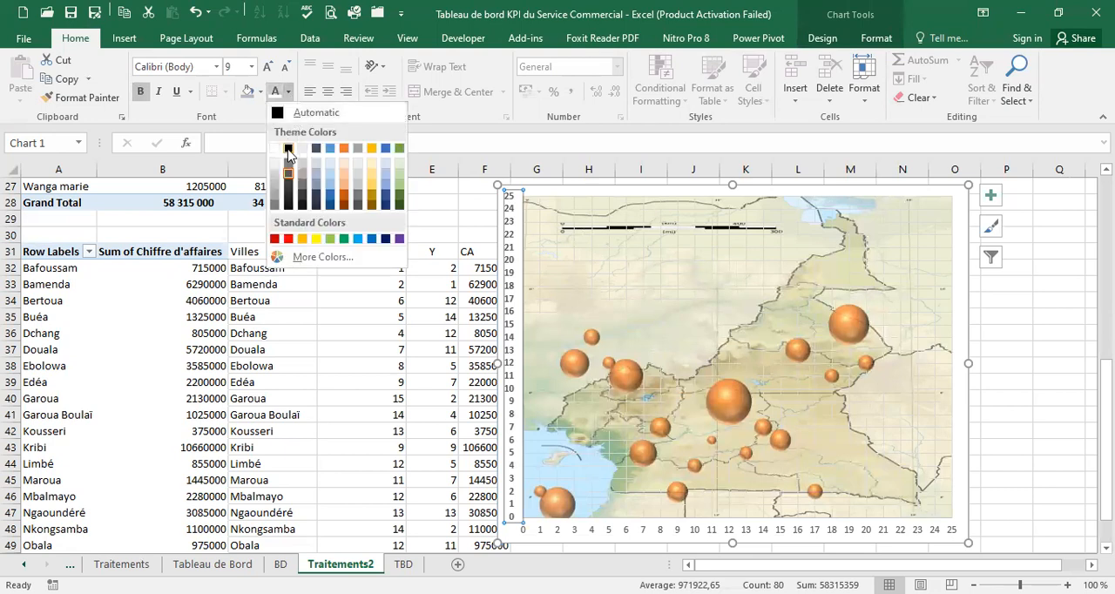
pyautogui.click(288, 150)
pyautogui.click(690, 533)
pyautogui.click(691, 533)
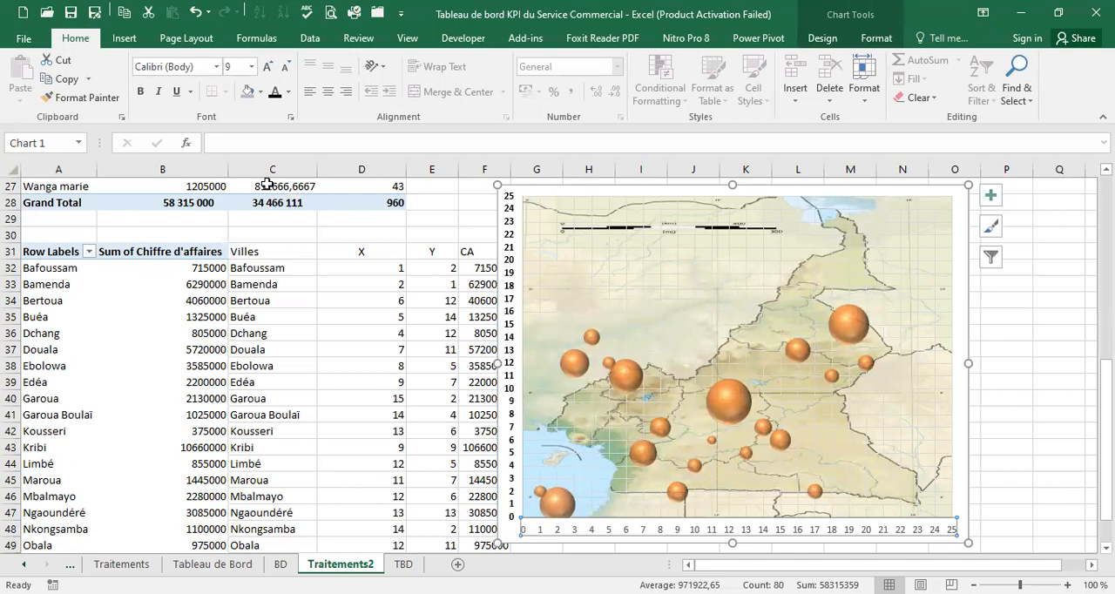
pyautogui.click(287, 91)
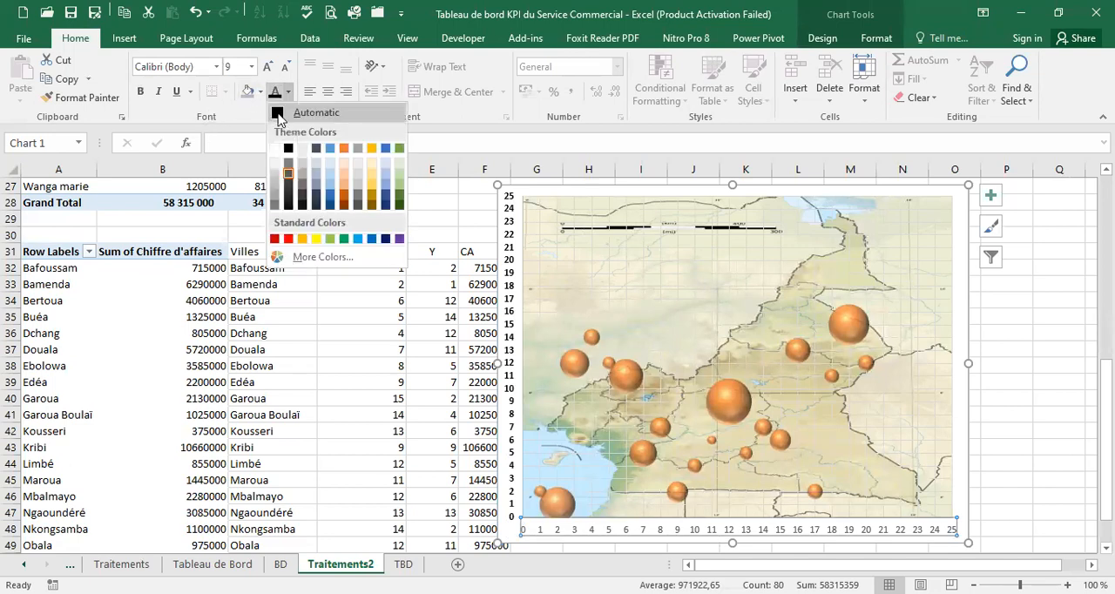
pyautogui.click(278, 115)
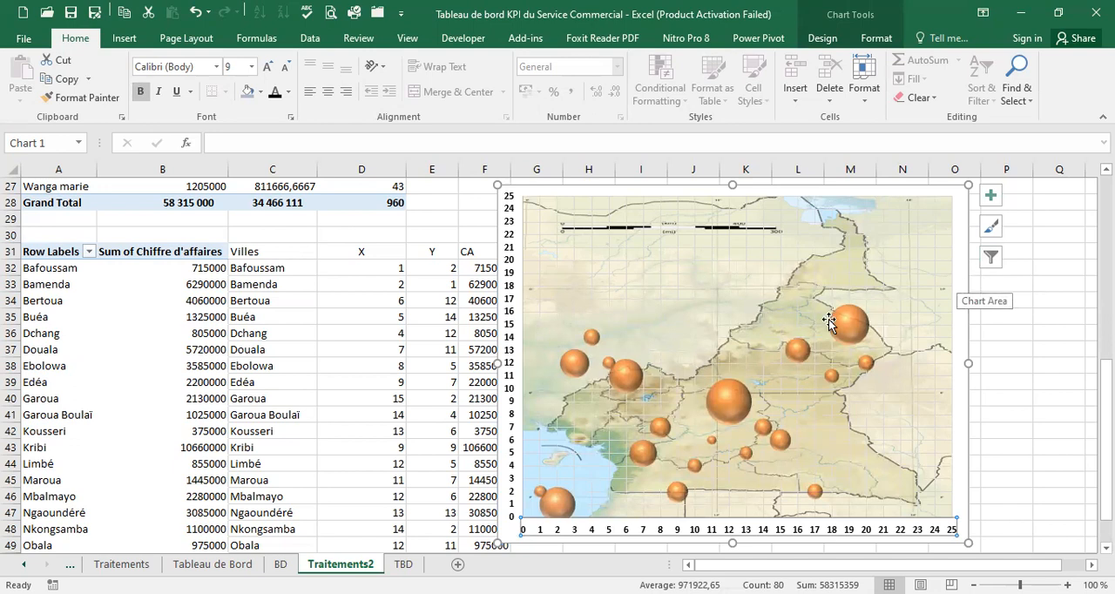
# Scale the bubble size of the orange Series2 bubbles to 30, close the series formatting options and deselect the chart
pyautogui.click(859, 330)
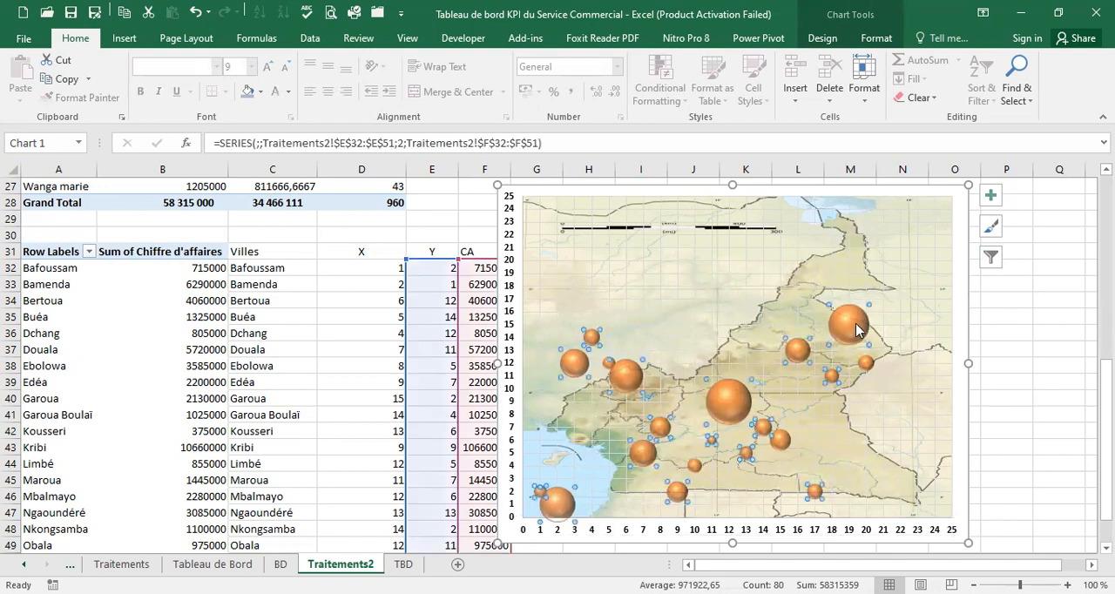
pyautogui.rightClick(857, 326)
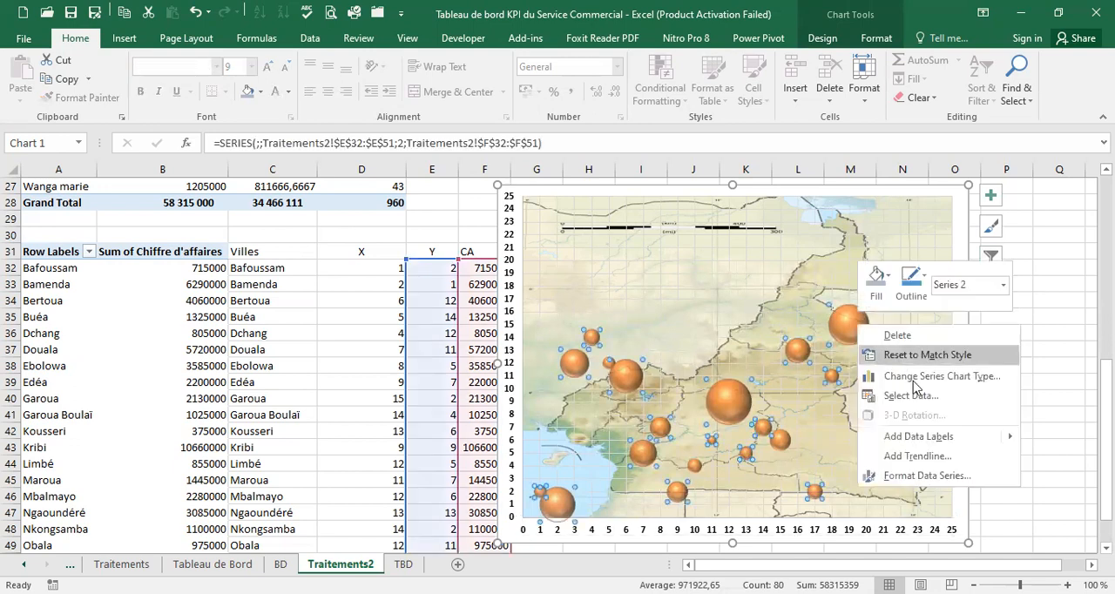
pyautogui.click(930, 476)
pyautogui.moveTo(1071, 406); pyautogui.dragTo(1036, 402)
pyautogui.write('20')
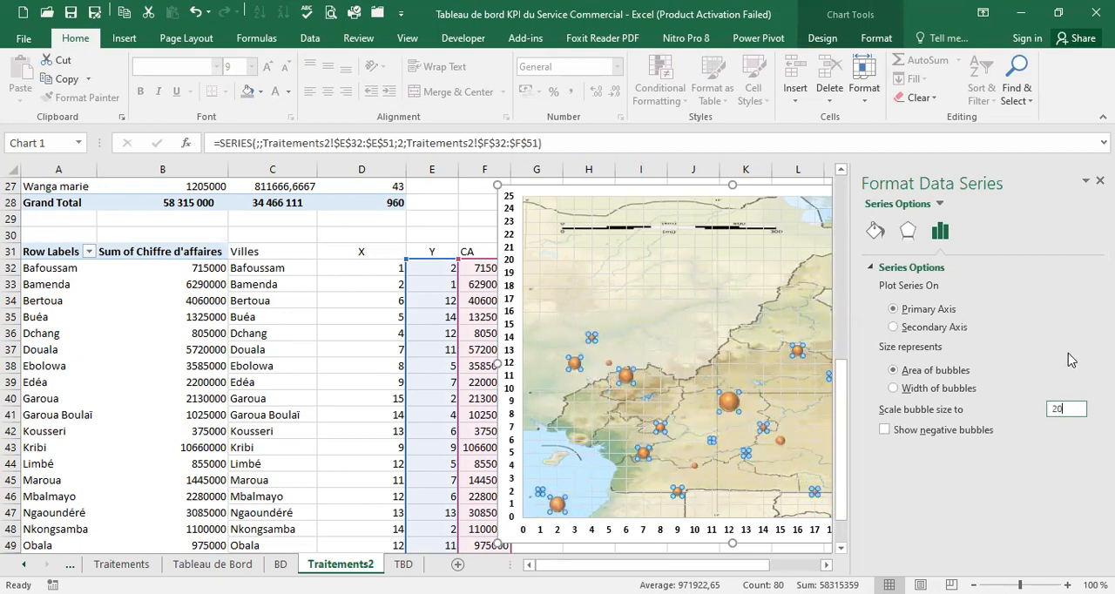
pyautogui.press('BackSpace')
pyautogui.write('30')
pyautogui.press('Return')
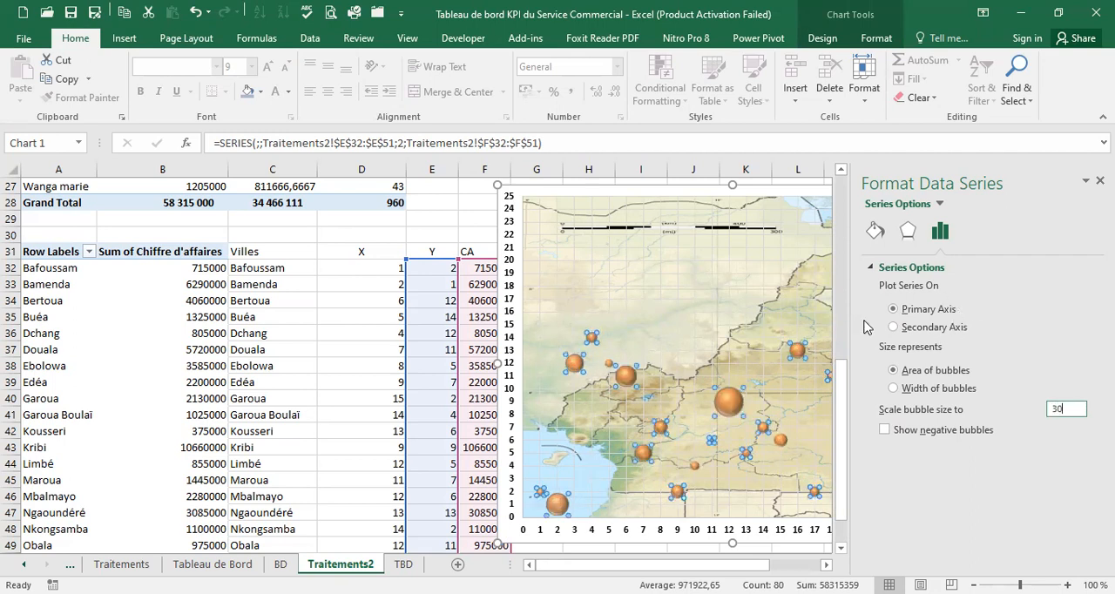
pyautogui.click(1101, 181)
pyautogui.click(1003, 329)
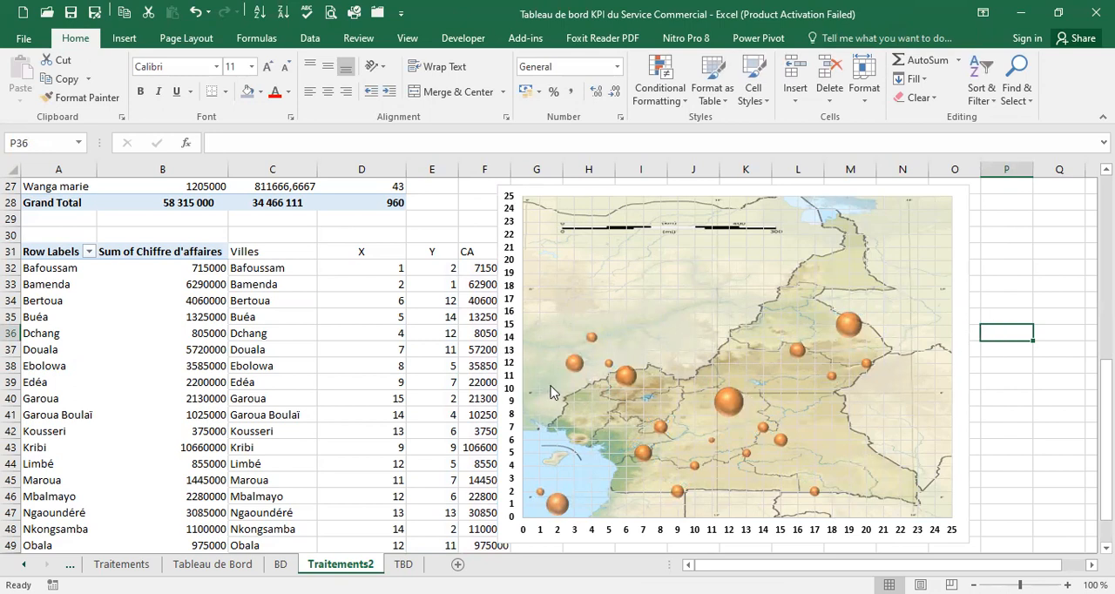
# Move the map chart to the right to uncover the CA column, and select Bafoussam's X coordinate in cell D32
pyautogui.click(980, 210)
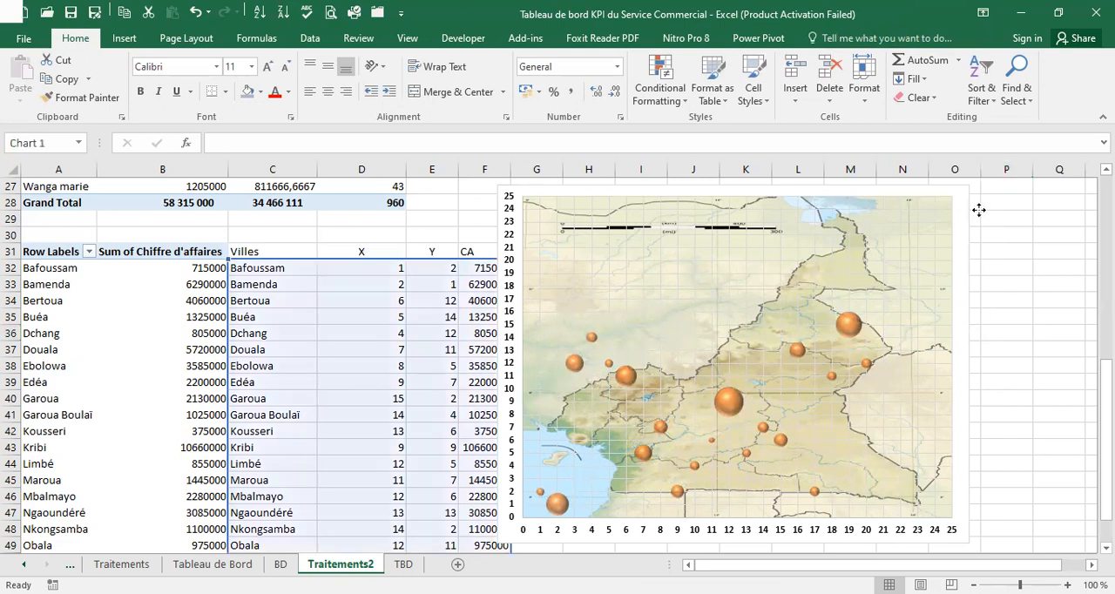
pyautogui.moveTo(979, 210); pyautogui.dragTo(1019, 210)
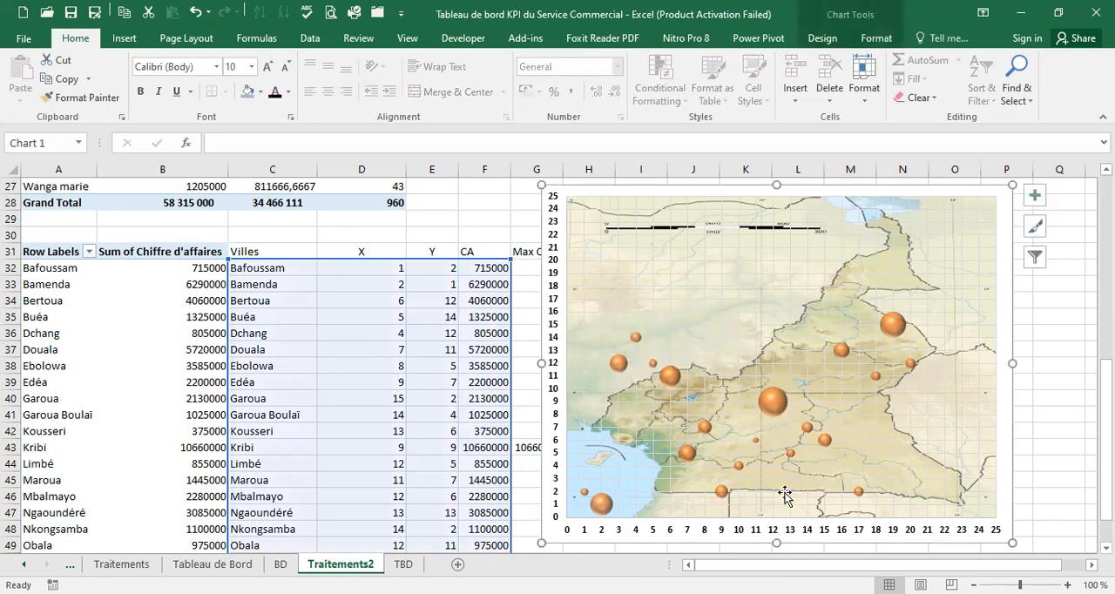
pyautogui.click(378, 270)
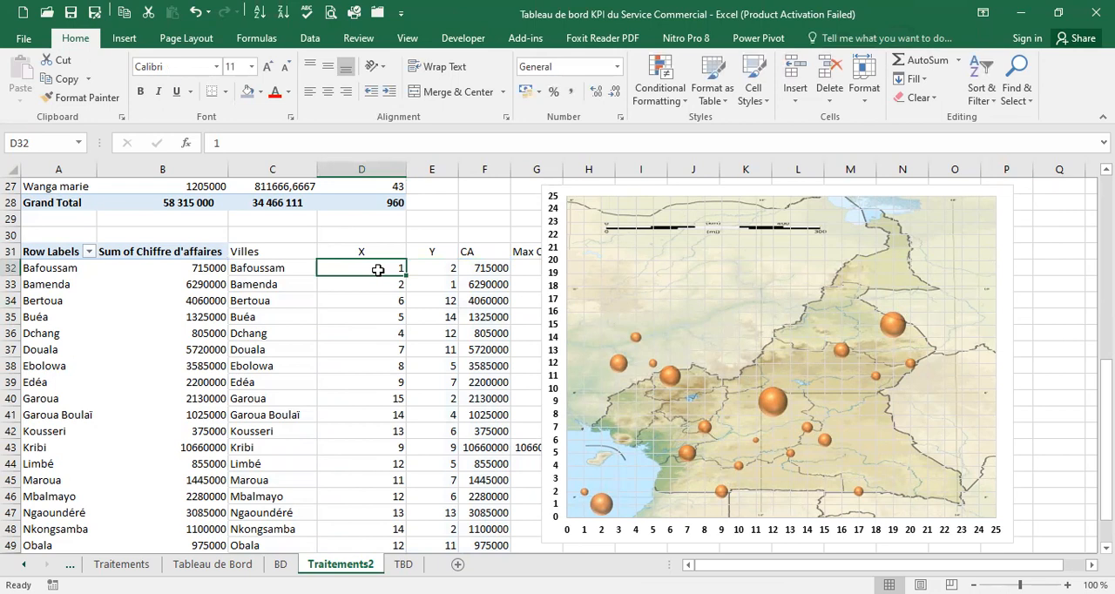
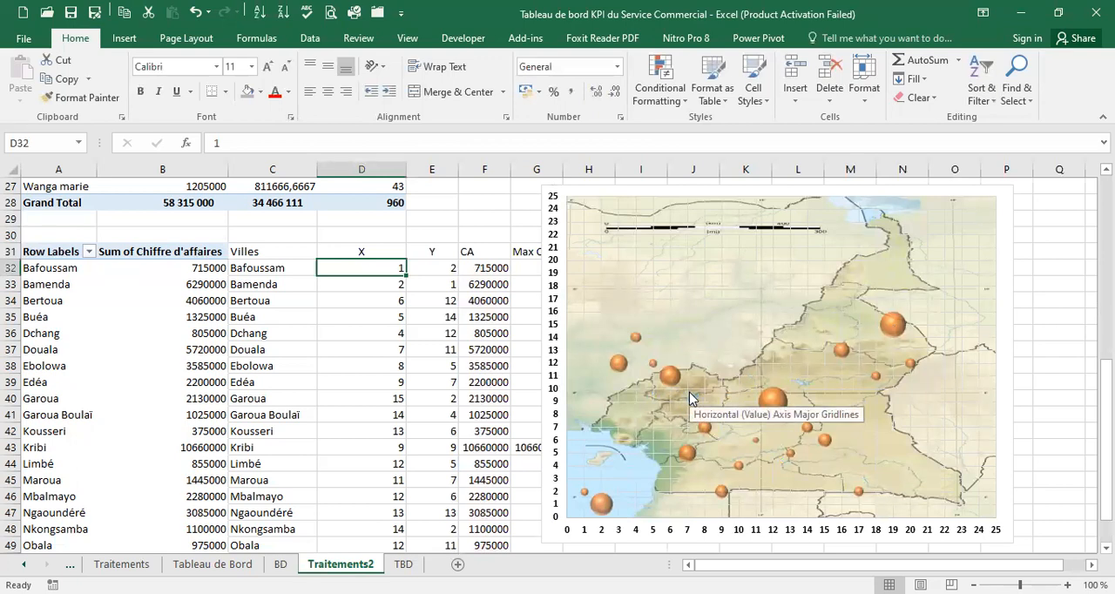
# Set Bafoussam's coordinates to X 7 and Y 8 in the city table
pyautogui.write('7')
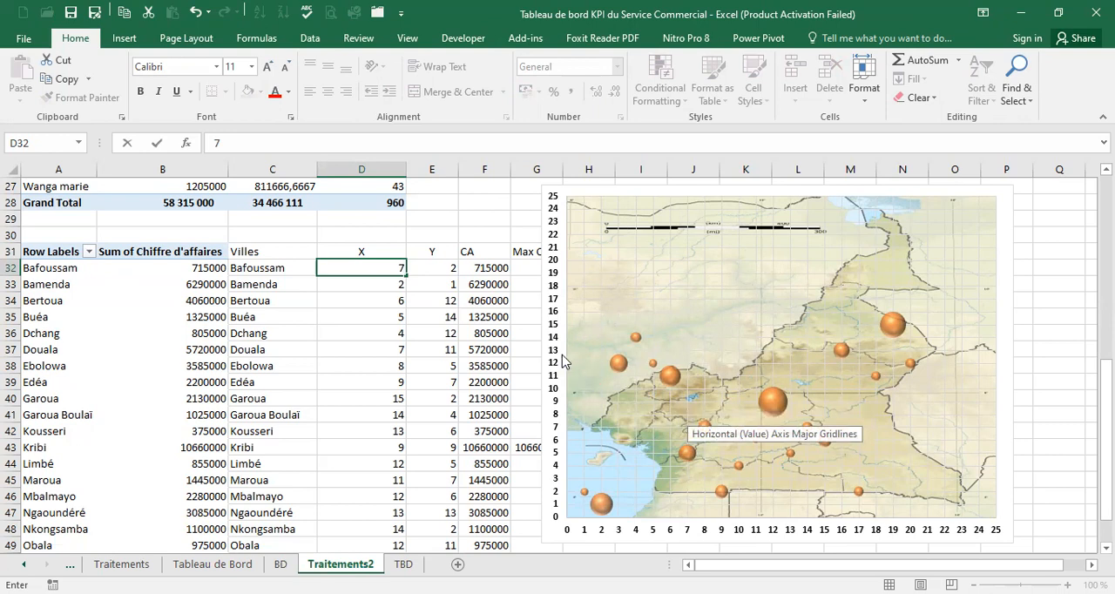
pyautogui.click(429, 267)
pyautogui.write('8')
pyautogui.press('Return')
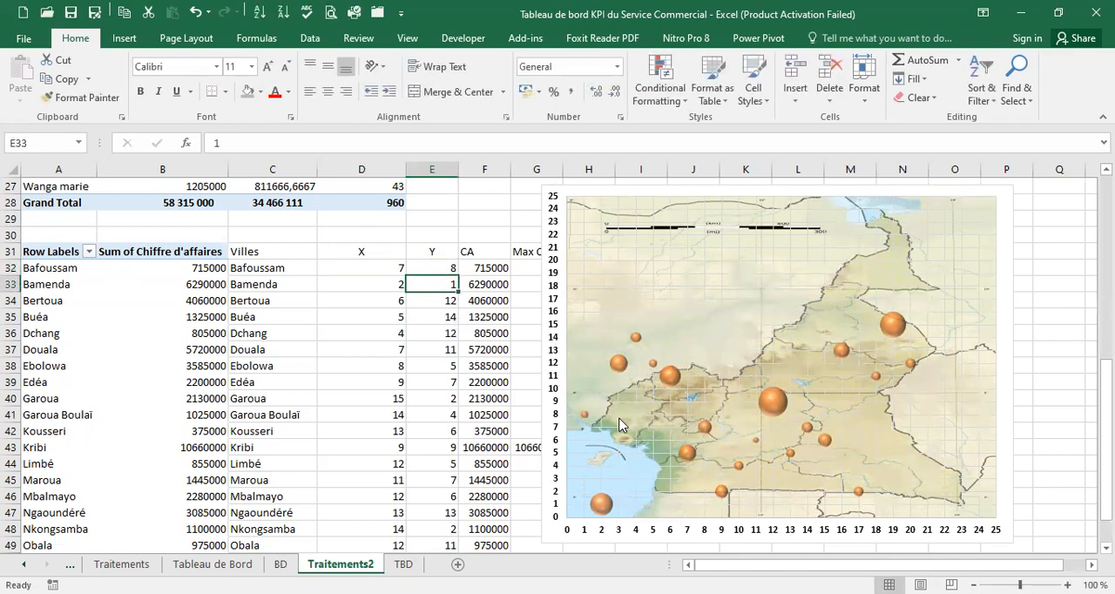
pyautogui.click(449, 267)
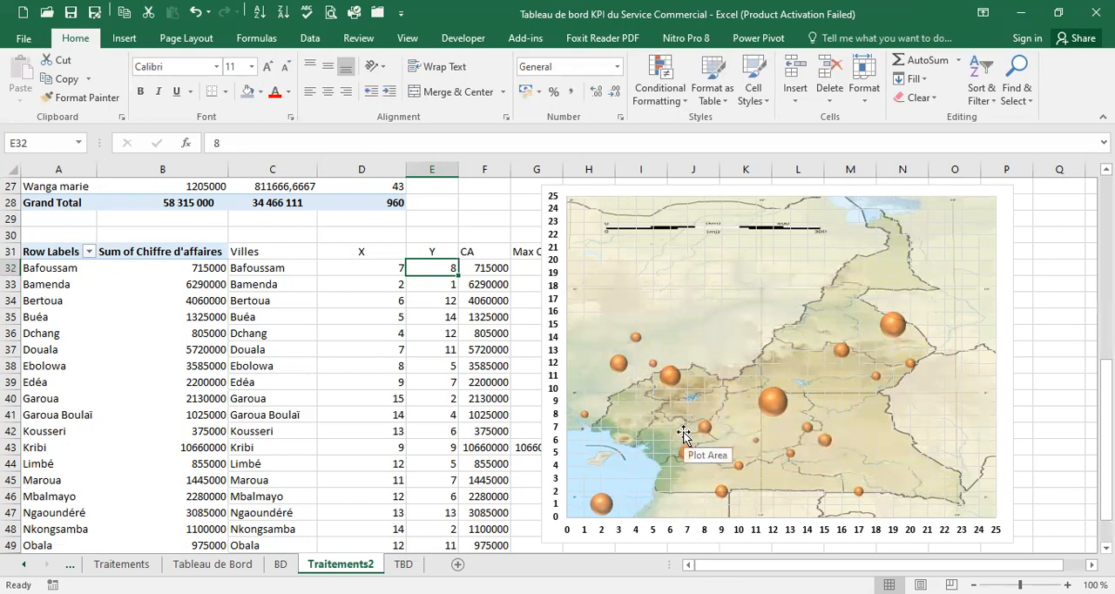
# Edit the bubble chart's data source and remove both existing series, Series1 and Series2
pyautogui.click(672, 385)
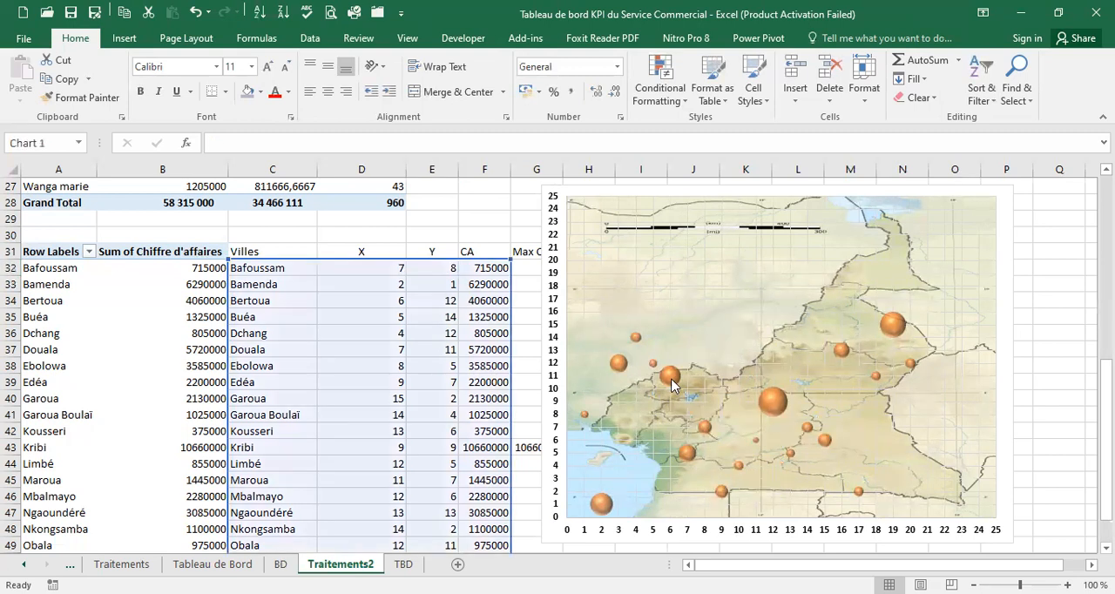
pyautogui.rightClick(671, 384)
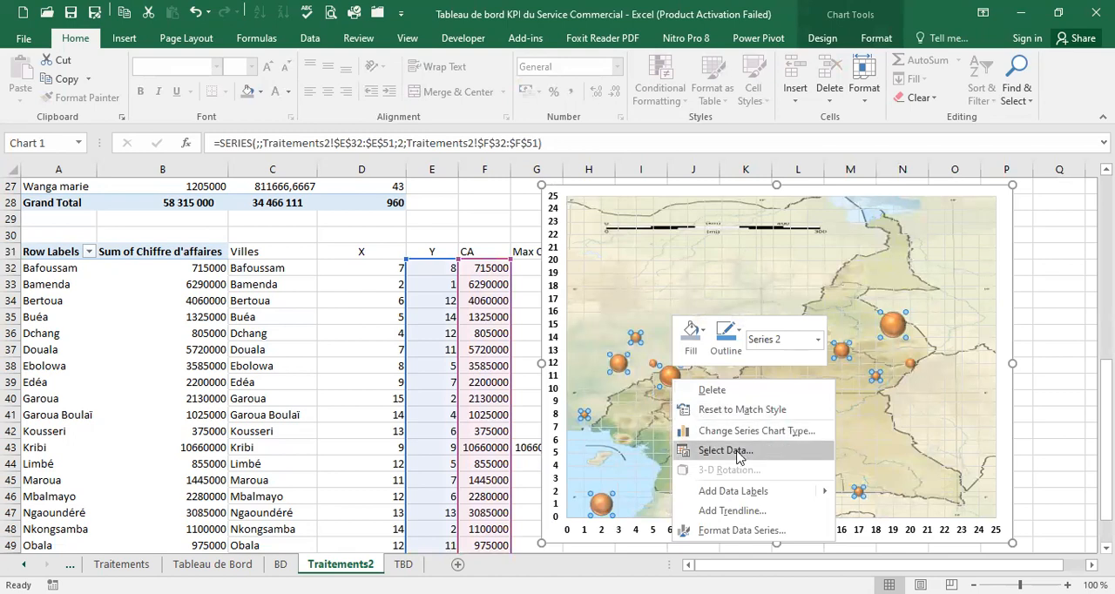
pyautogui.click(726, 451)
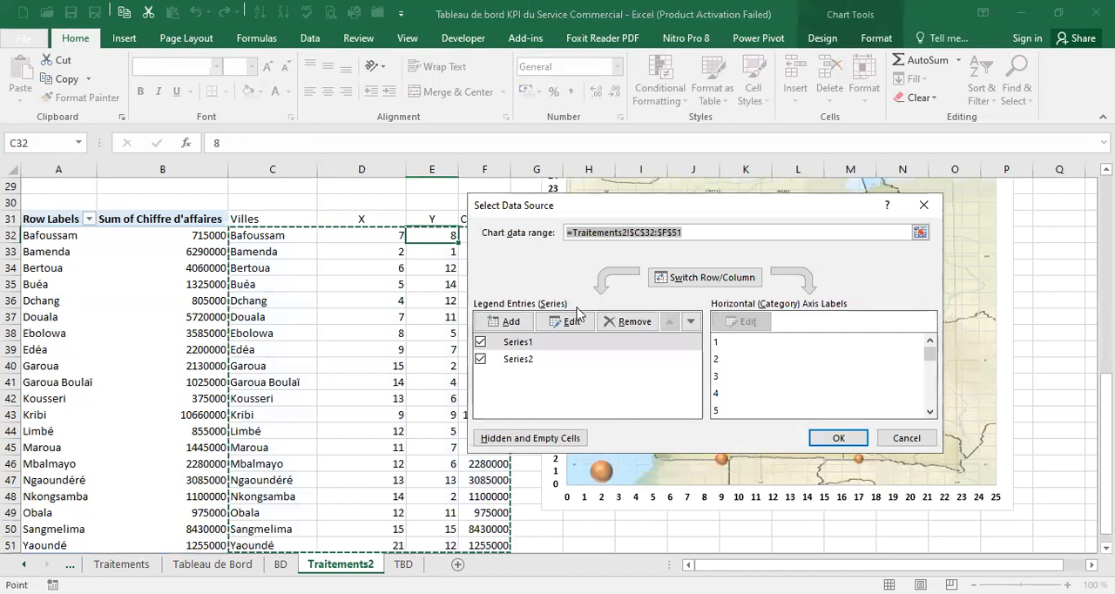
pyautogui.click(629, 322)
pyautogui.click(629, 323)
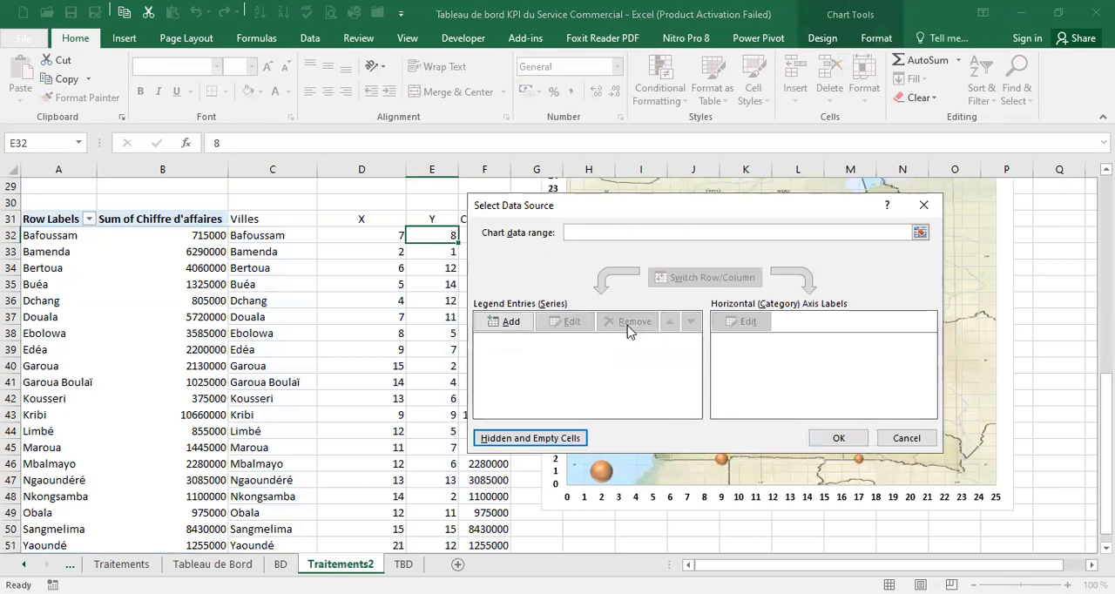
# Add a chart series named CA with the X coordinates in D32:D51 as its X values
pyautogui.click(521, 323)
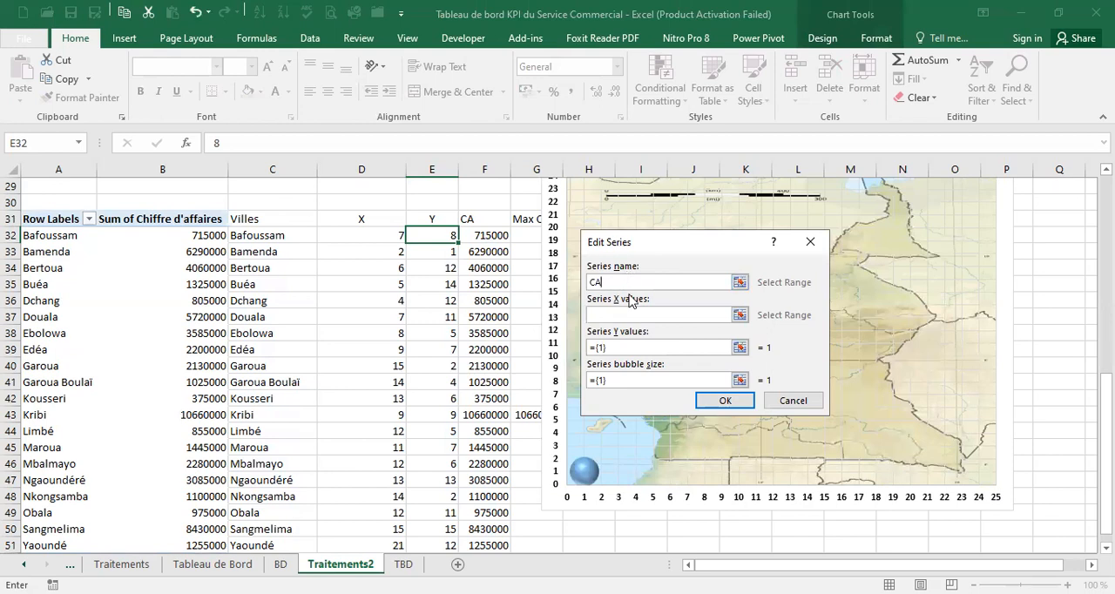
pyautogui.click(630, 314)
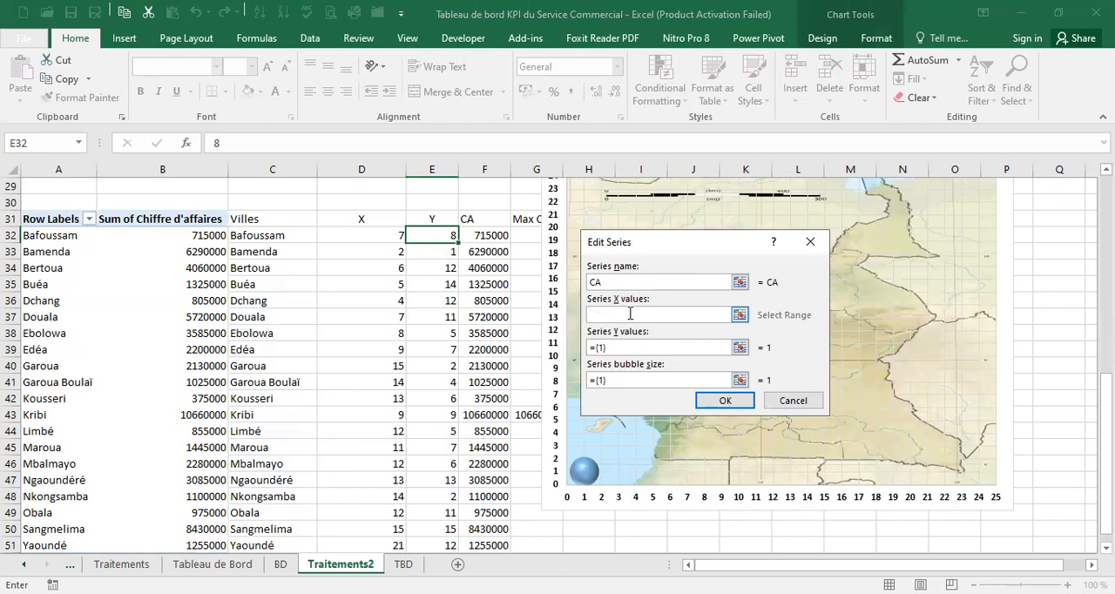
pyautogui.click(384, 236)
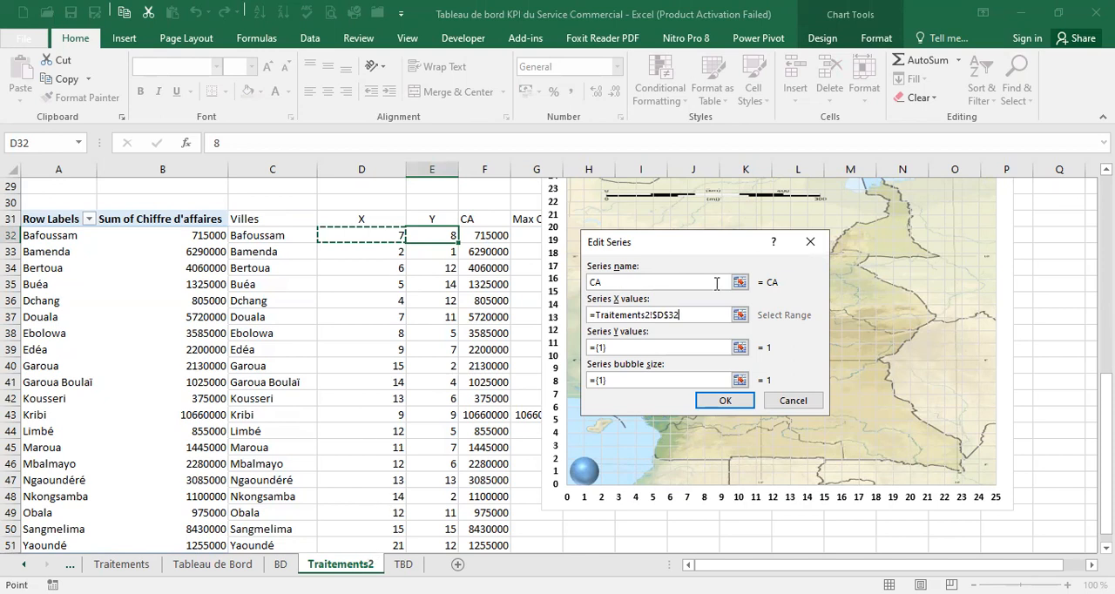
pyautogui.hotkey('ctrl', 'shift', 'Down')
# Replace the CA series' default Y values with the Y coordinates in E32:E51
pyautogui.click(637, 347)
pyautogui.moveTo(637, 346); pyautogui.dragTo(575, 348)
pyautogui.press('BackSpace')
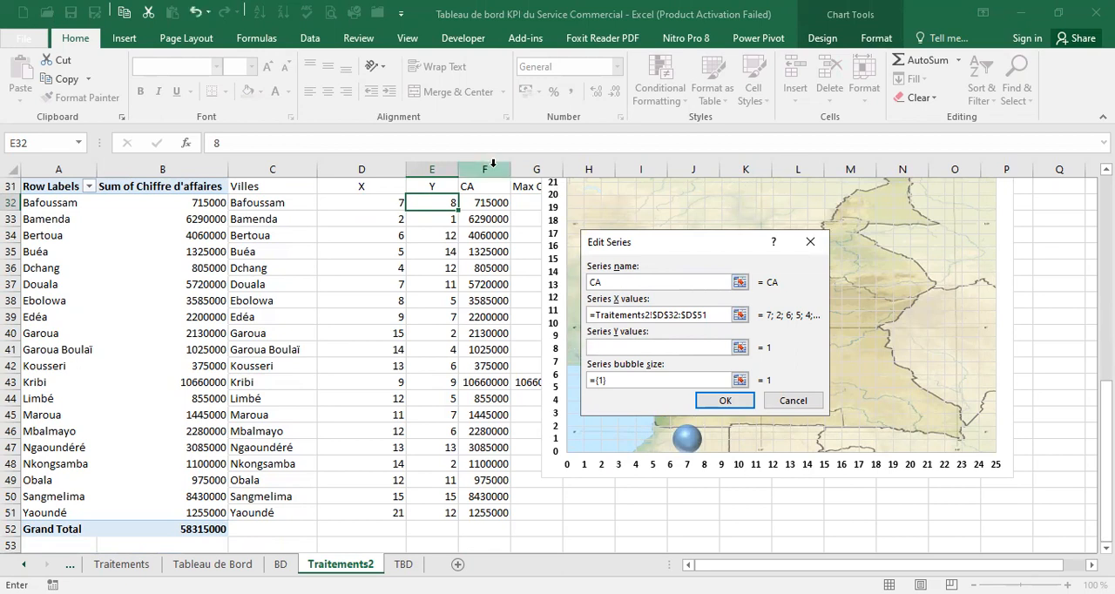
pyautogui.click(440, 201)
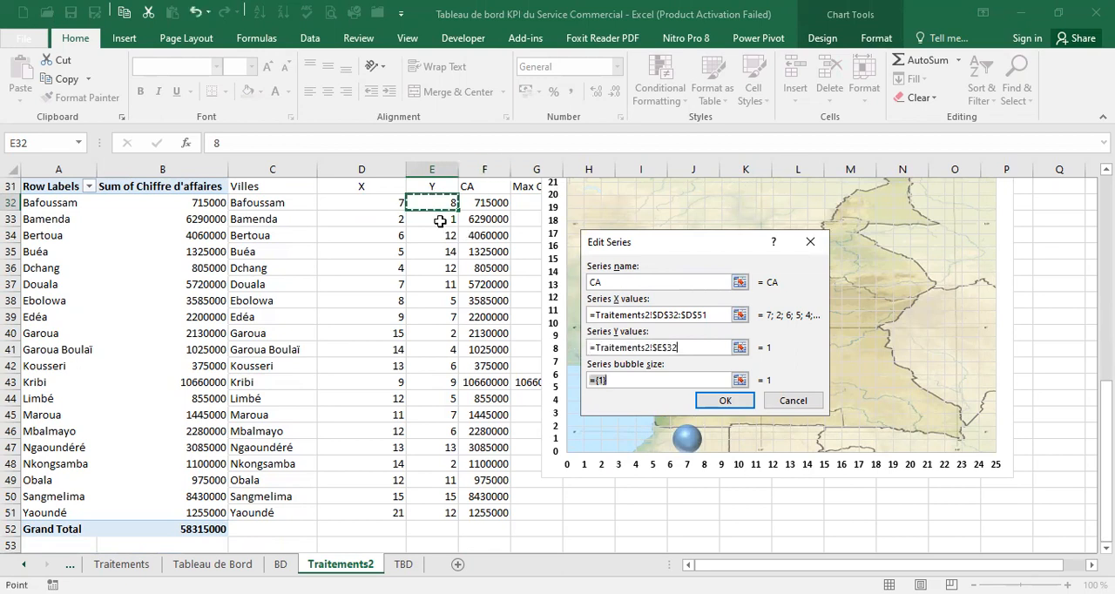
pyautogui.keyDown('shift'); pyautogui.click(443, 513); pyautogui.keyUp('shift')
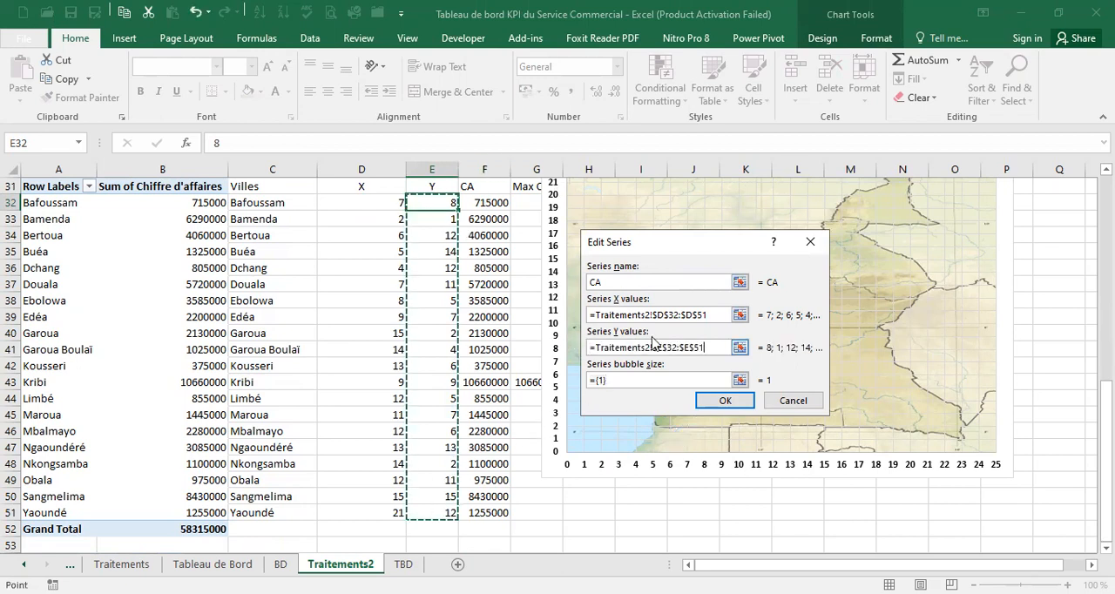
# Set the CA series' bubble size to the revenue range F32:F51 and accept the series
pyautogui.click(627, 378)
pyautogui.moveTo(626, 378); pyautogui.dragTo(586, 388)
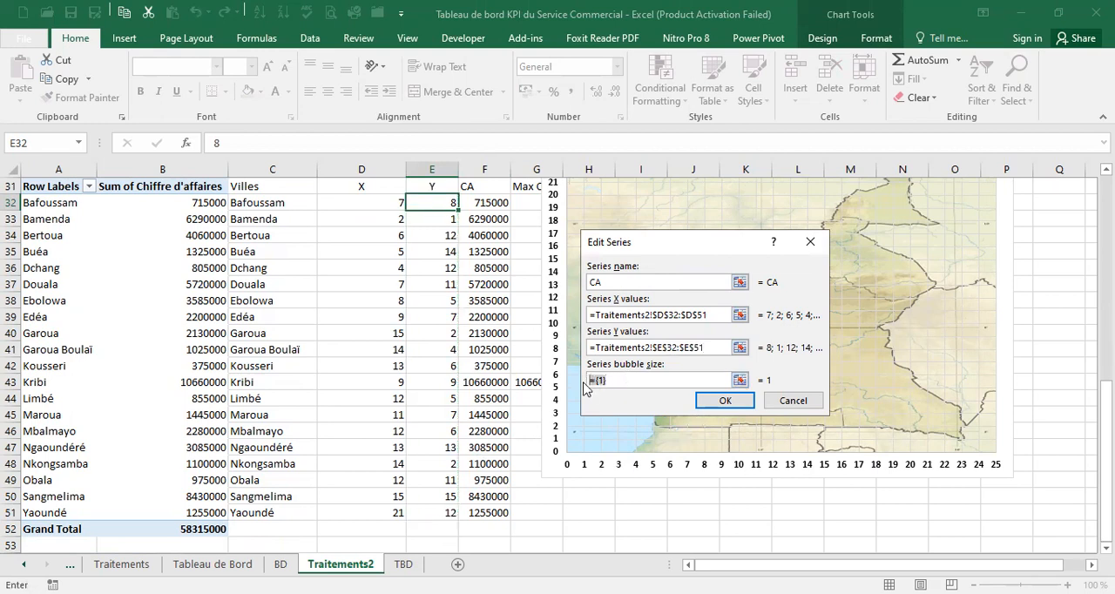
pyautogui.press('BackSpace')
pyautogui.click(490, 200)
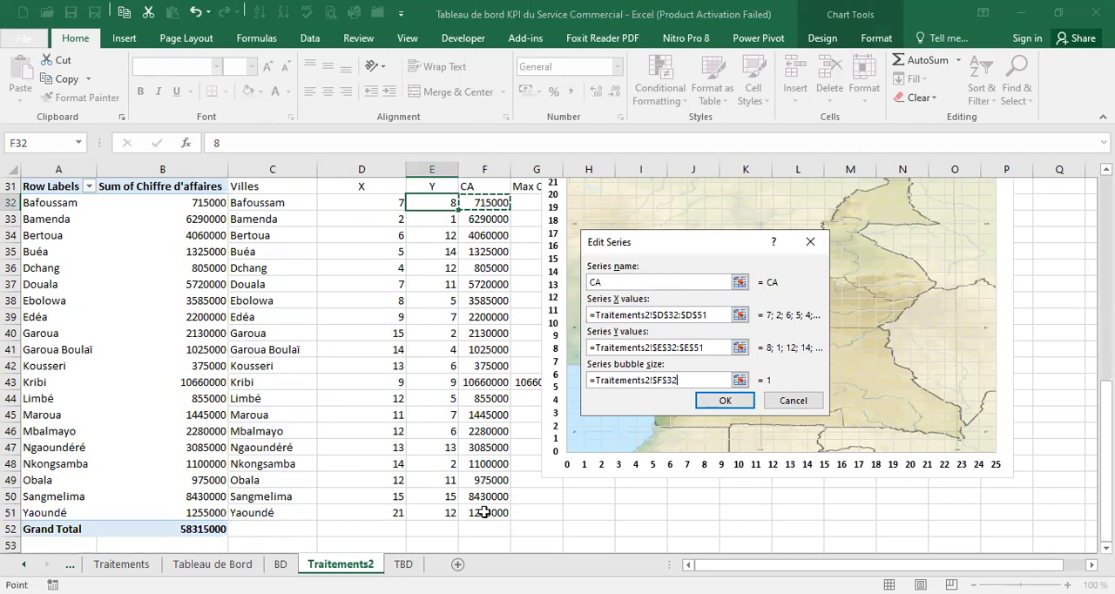
pyautogui.write(':$F$51')
pyautogui.click(736, 398)
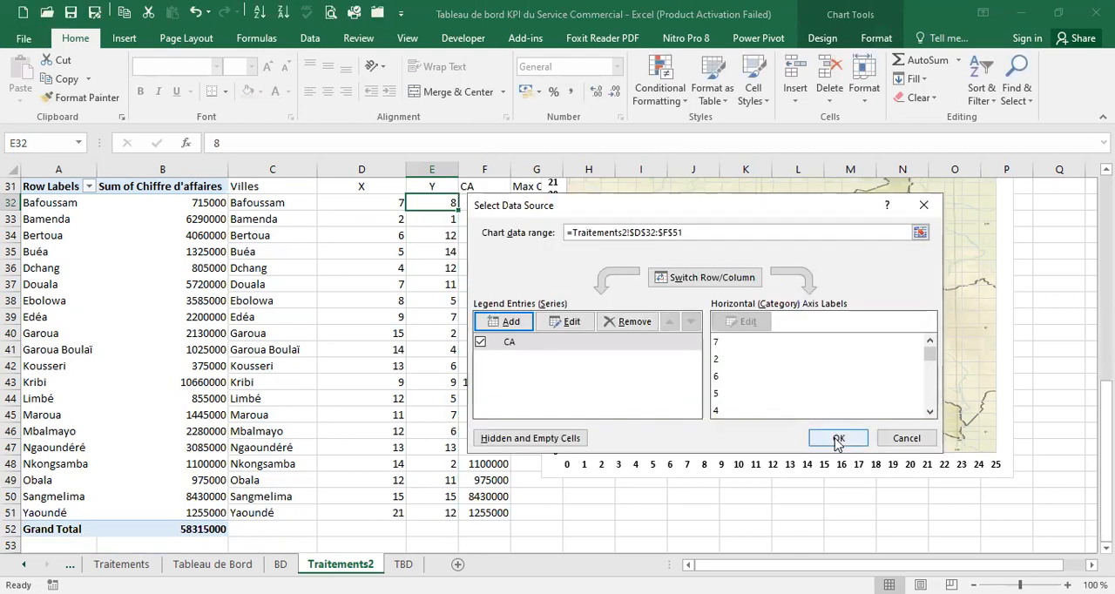
# Add a second series named Max CA with D32:D51 as its X values
pyautogui.click(509, 321)
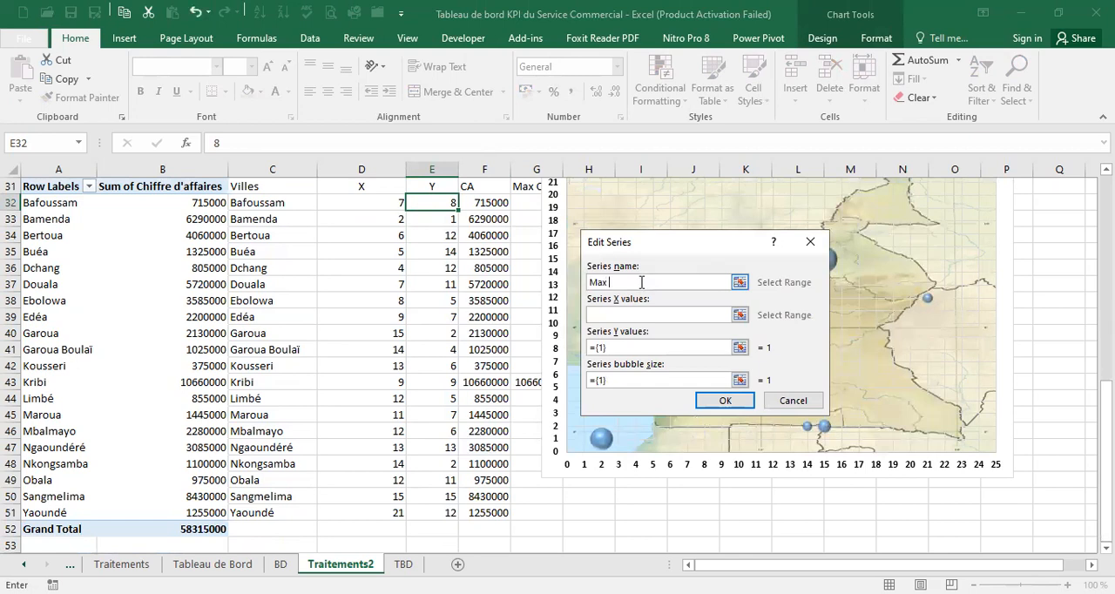
pyautogui.press('Tab')
pyautogui.moveTo(367, 202); pyautogui.dragTo(375, 512)
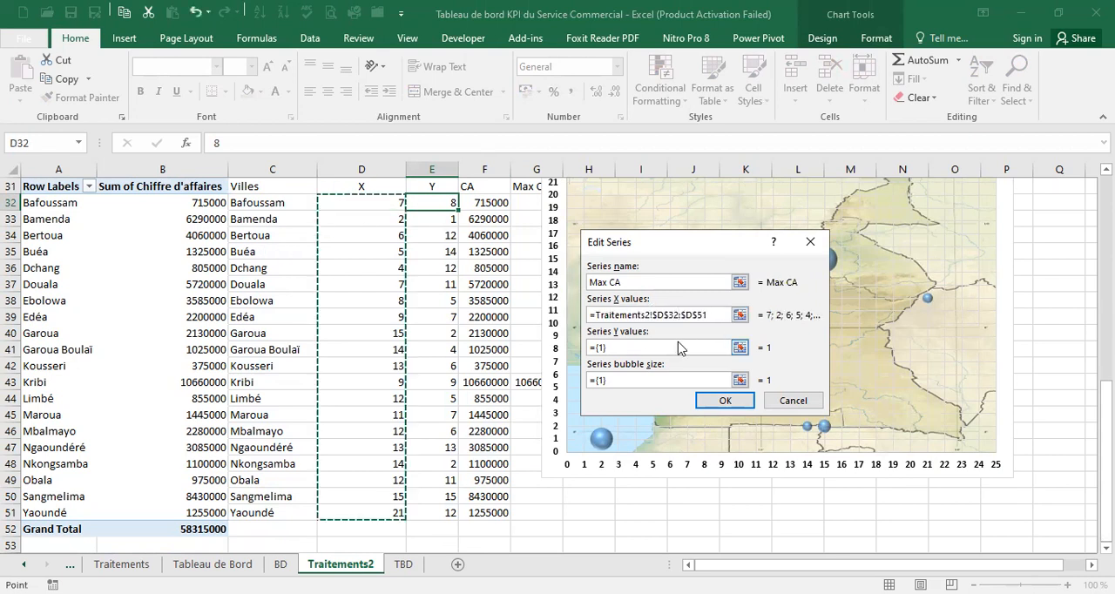
# Replace the Max CA series' default Y values with the range E32:E51
pyautogui.click(641, 348)
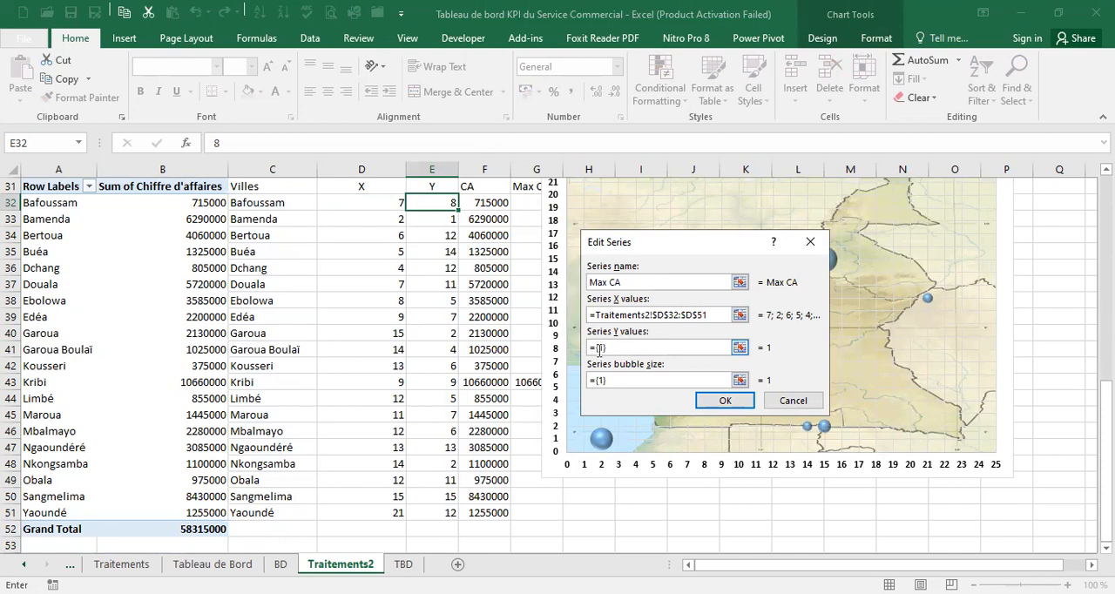
pyautogui.moveTo(614, 348); pyautogui.dragTo(576, 351)
pyautogui.press('BackSpace')
pyautogui.click(445, 207)
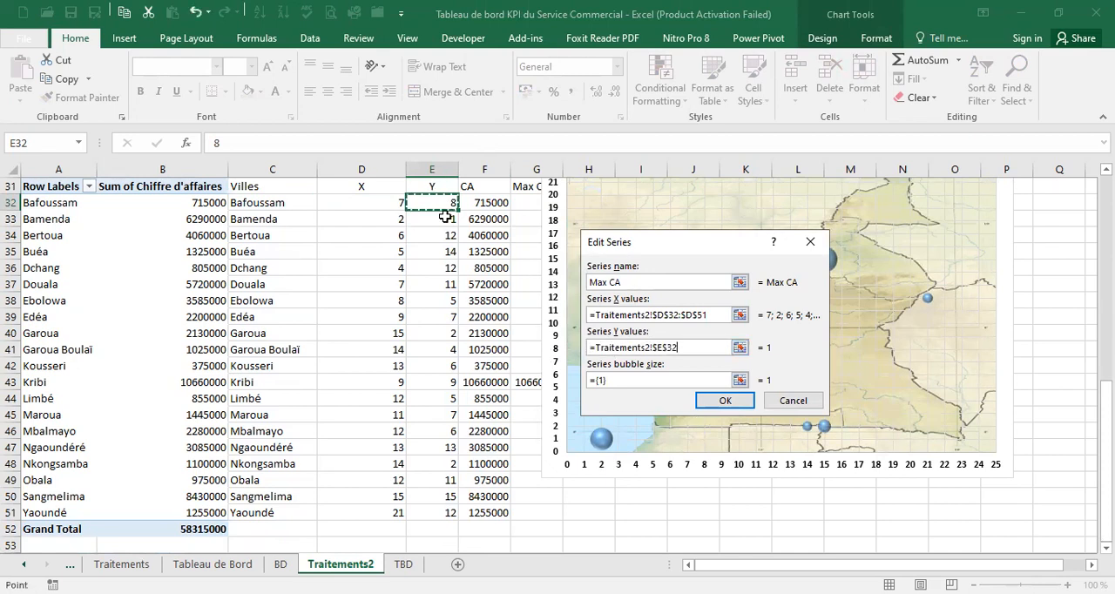
pyautogui.hotkey('ctrl', 'shift', 'Down')
# Set the Max CA series' bubble size to G32:G51 and apply the new data source to the chart
pyautogui.click(643, 379)
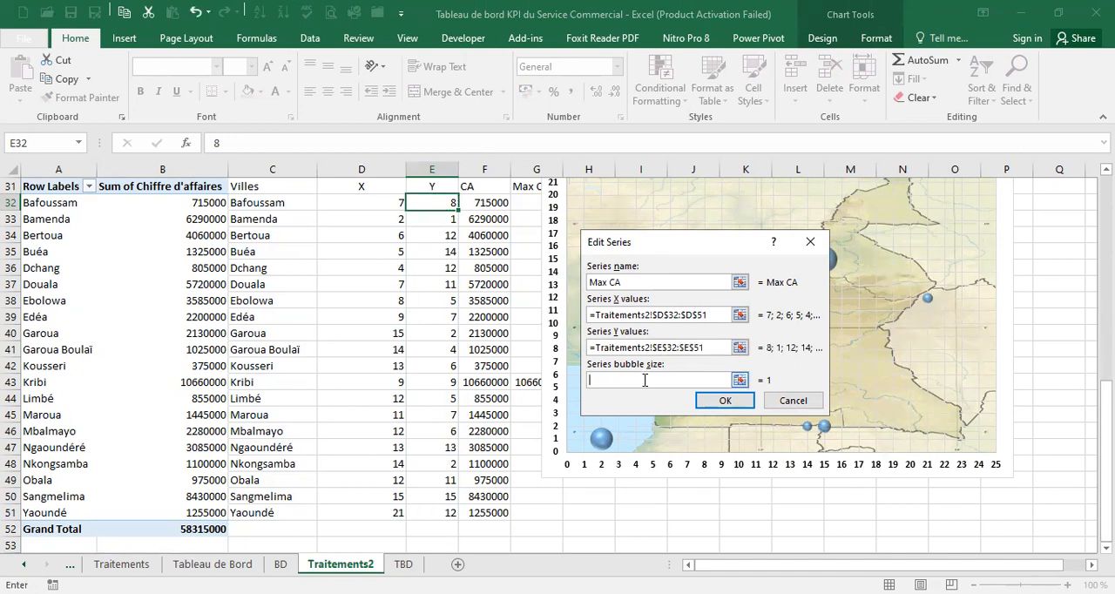
pyautogui.click(530, 202)
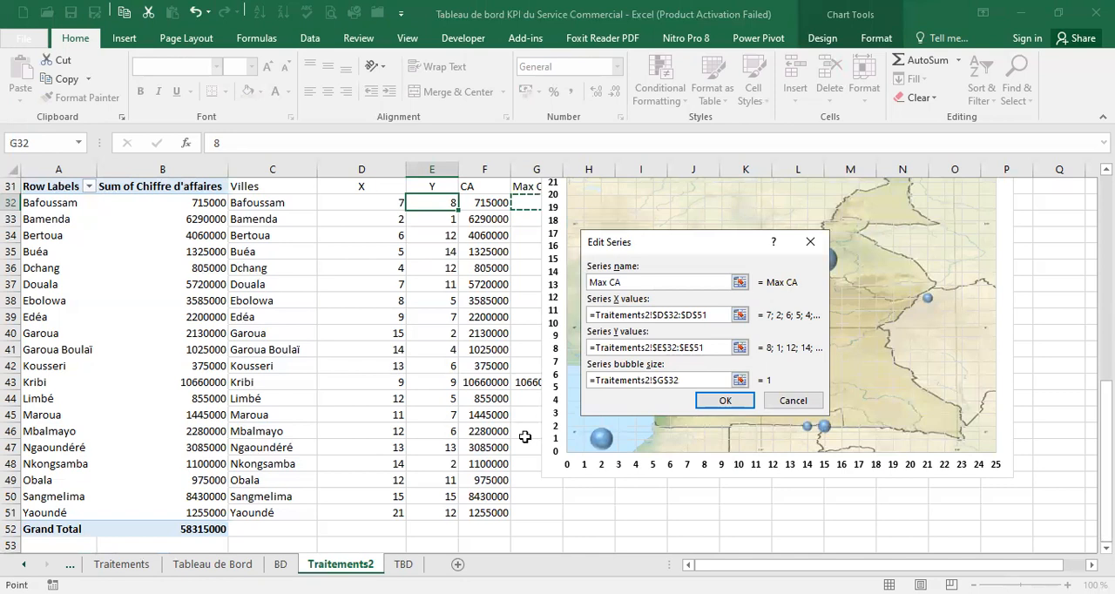
pyautogui.click(724, 401)
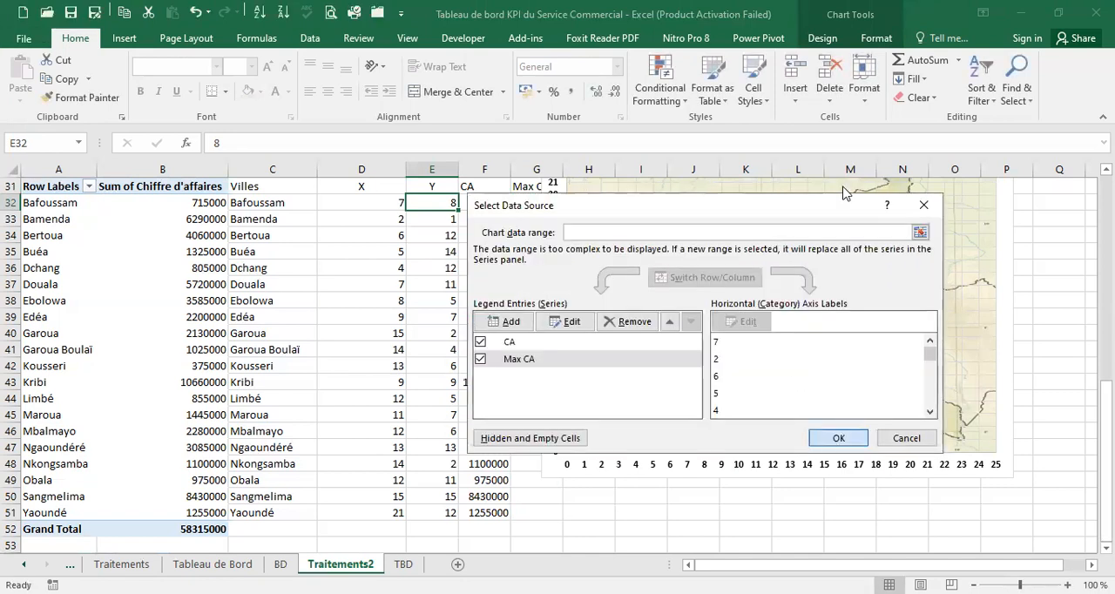
pyautogui.click(834, 439)
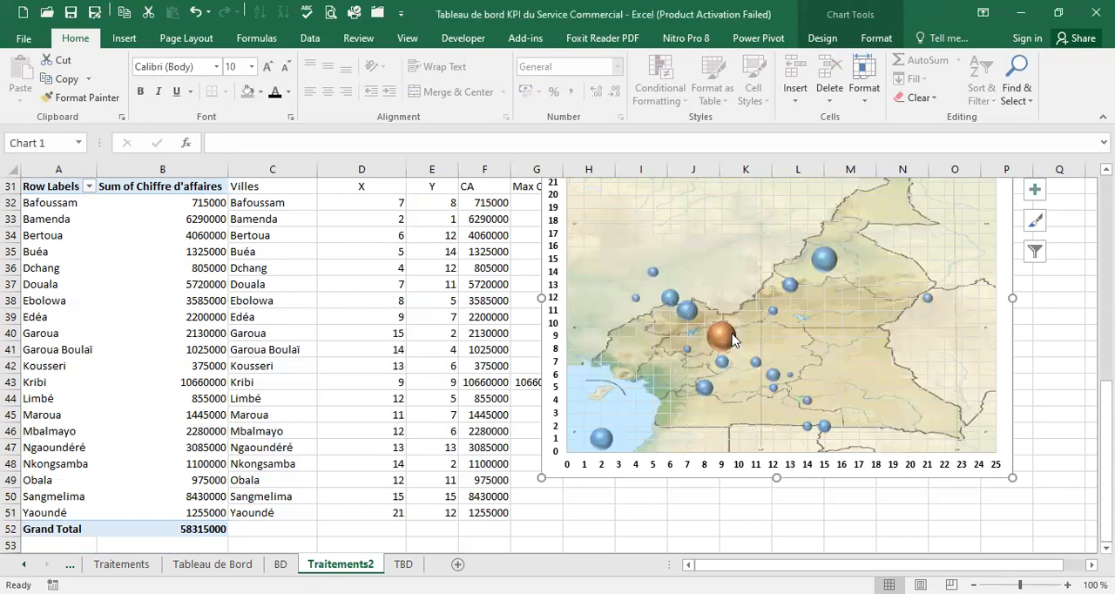
# Test which bubble represents Bafoussam by temporarily setting its Y coordinate to 1, and restore it to 8
pyautogui.moveTo(719, 343)
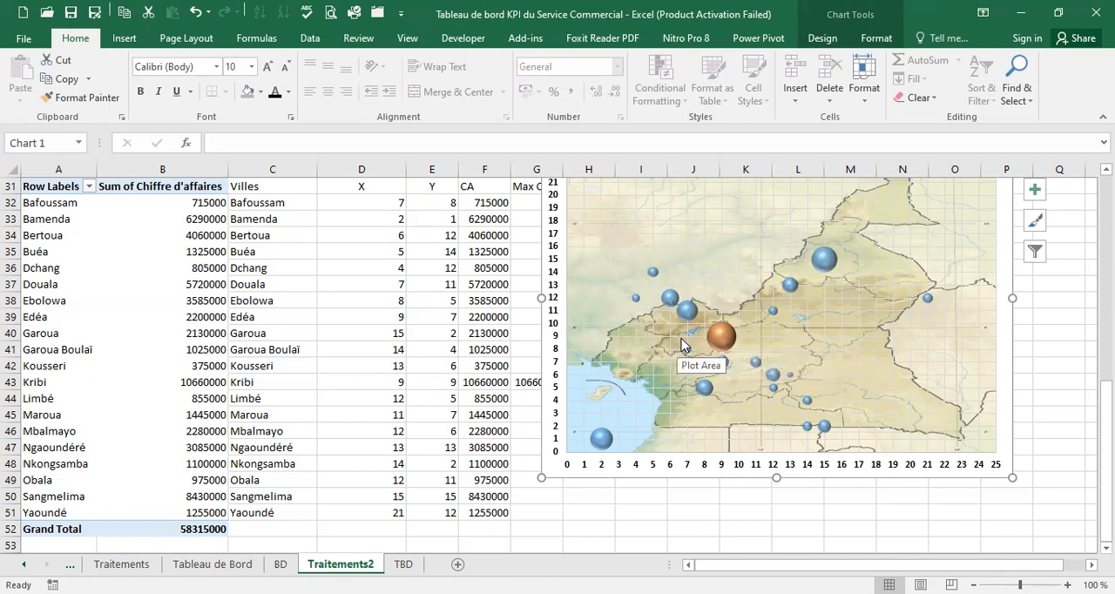
pyautogui.click(396, 199)
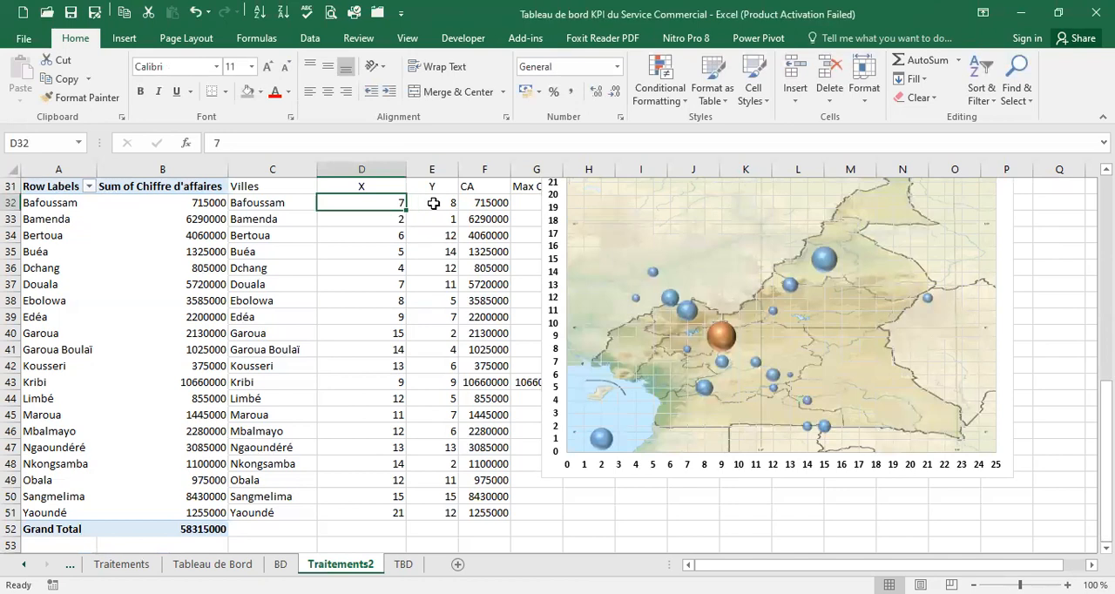
pyautogui.click(433, 203)
pyautogui.write('1')
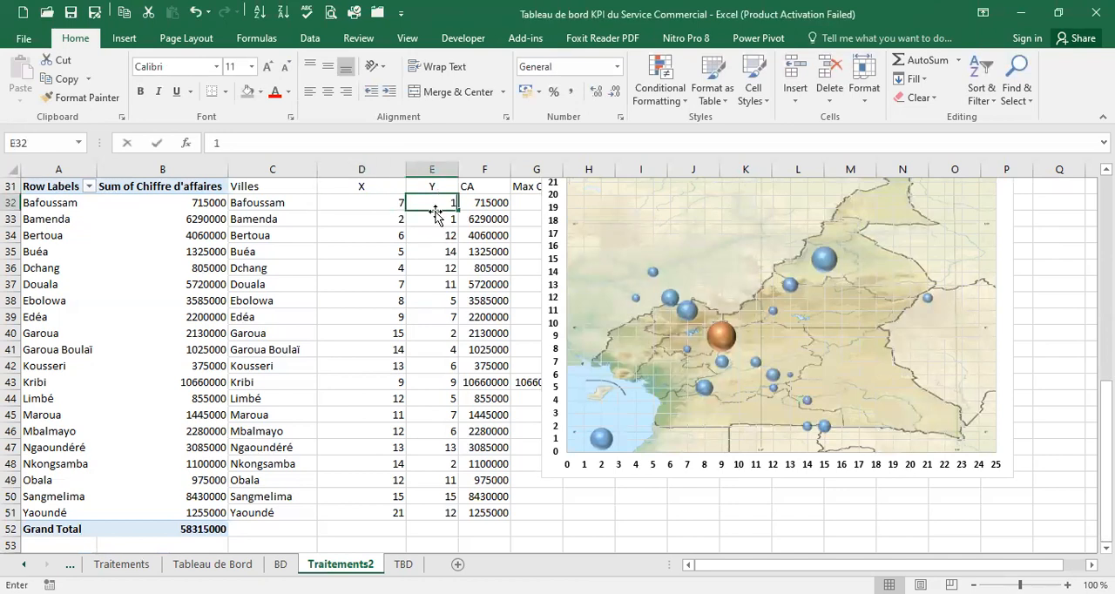
pyautogui.click(386, 202)
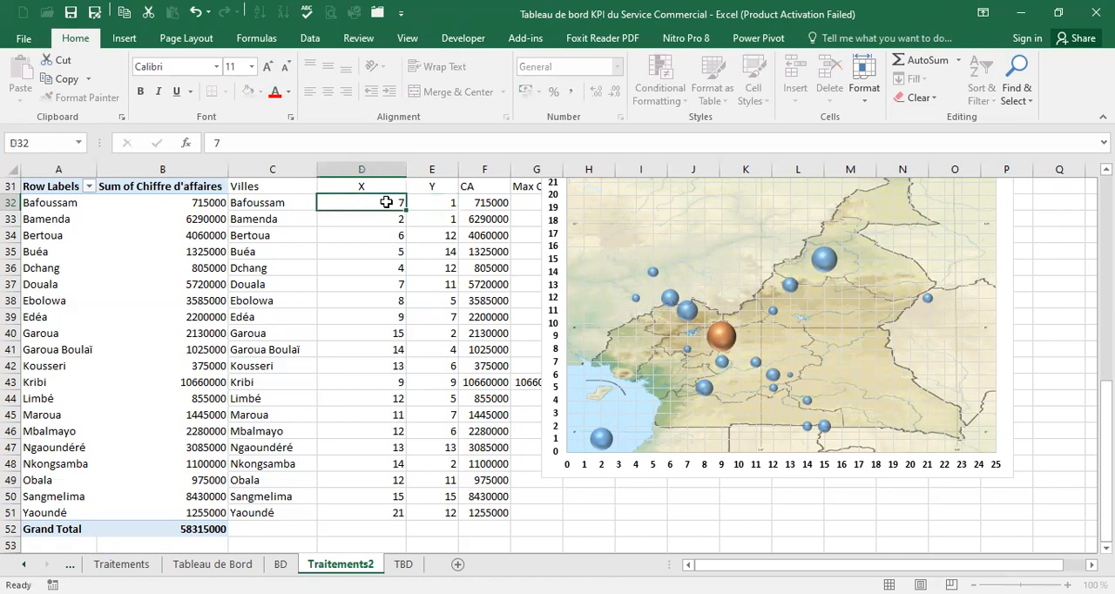
pyautogui.click(430, 204)
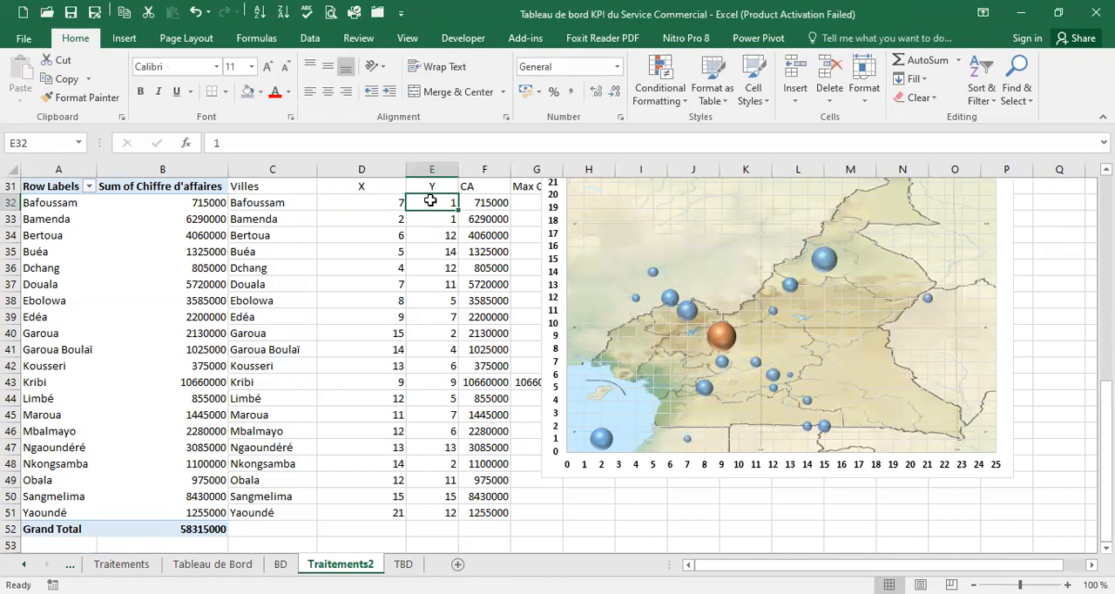
pyautogui.write('8')
pyautogui.click(389, 206)
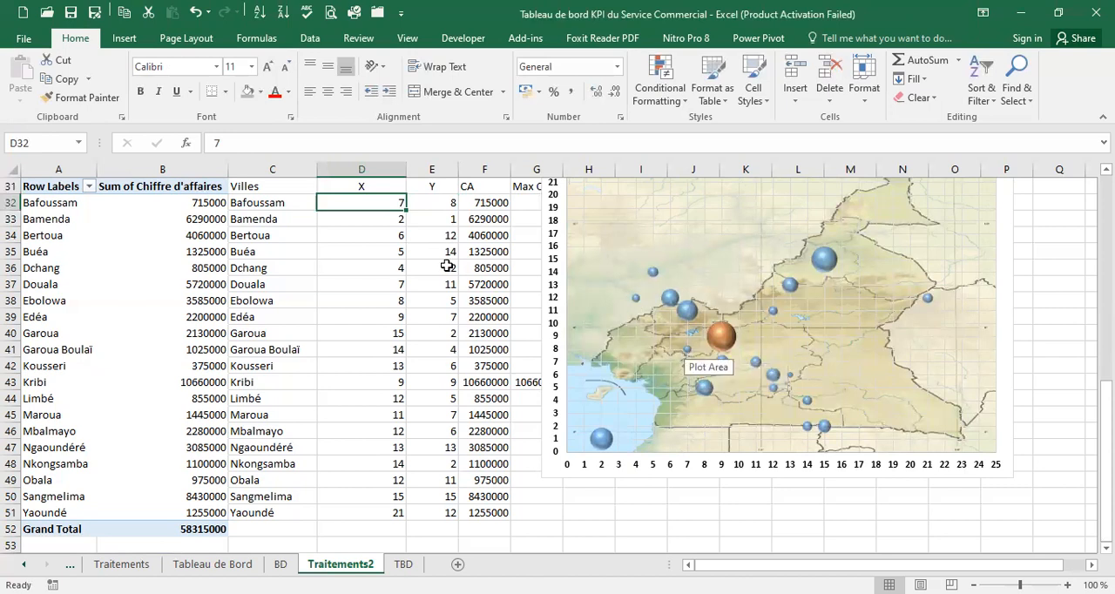
# Set Bamenda's coordinates to X 5 and Y 10 in the city table
pyautogui.click(382, 217)
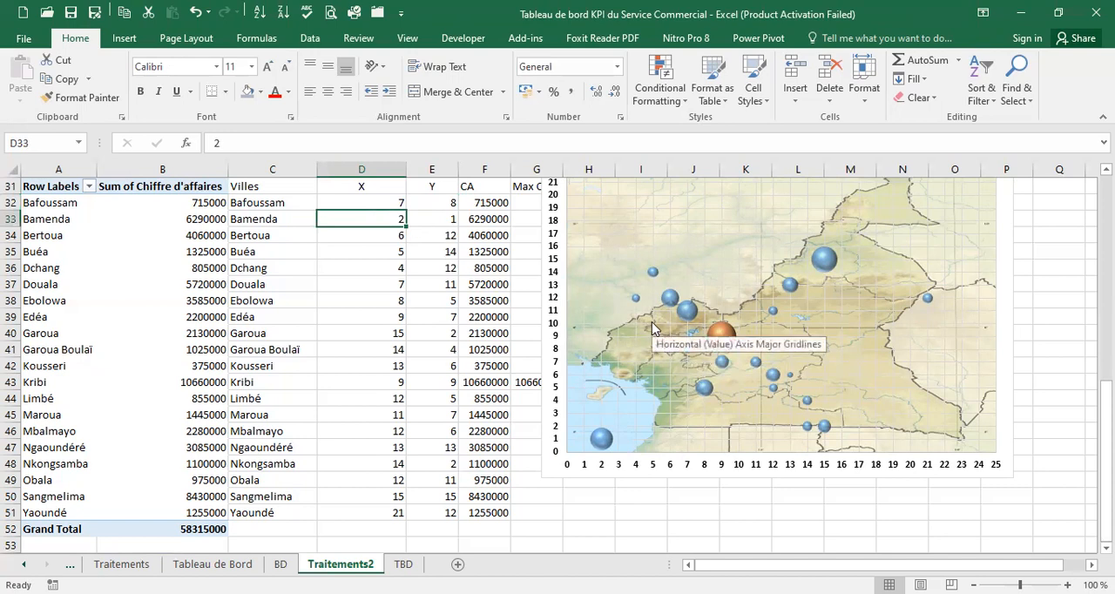
pyautogui.write('5')
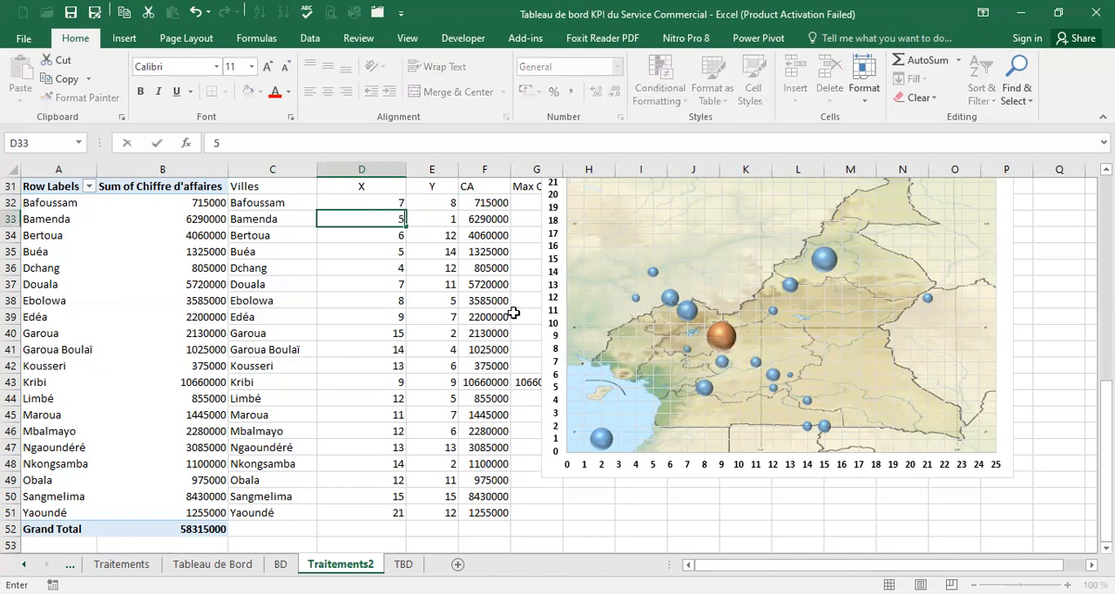
pyautogui.click(446, 218)
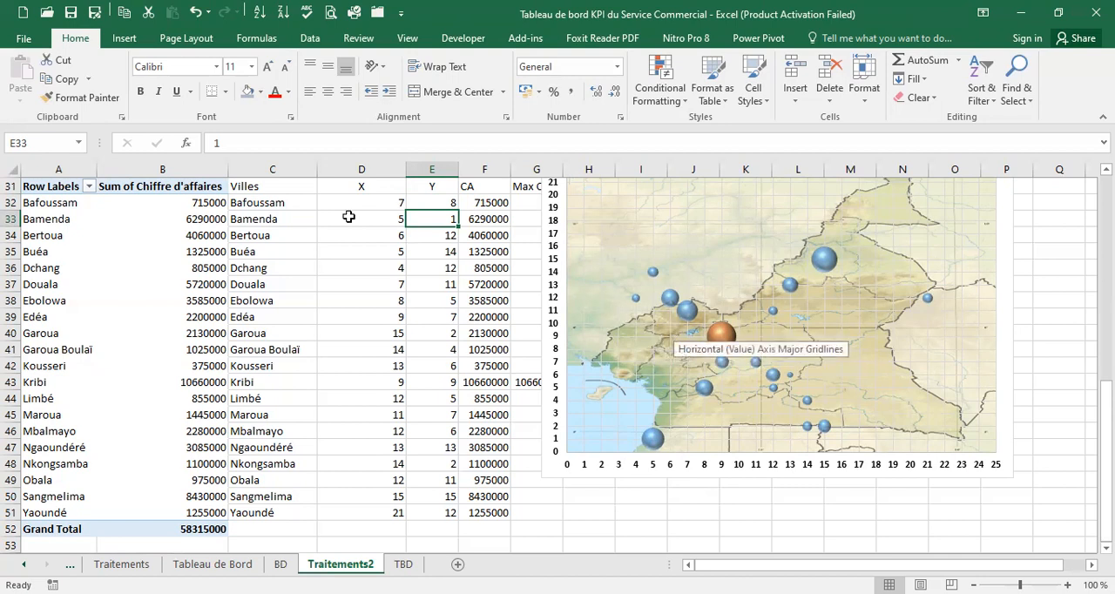
pyautogui.hotkey('ctrl', 'z')
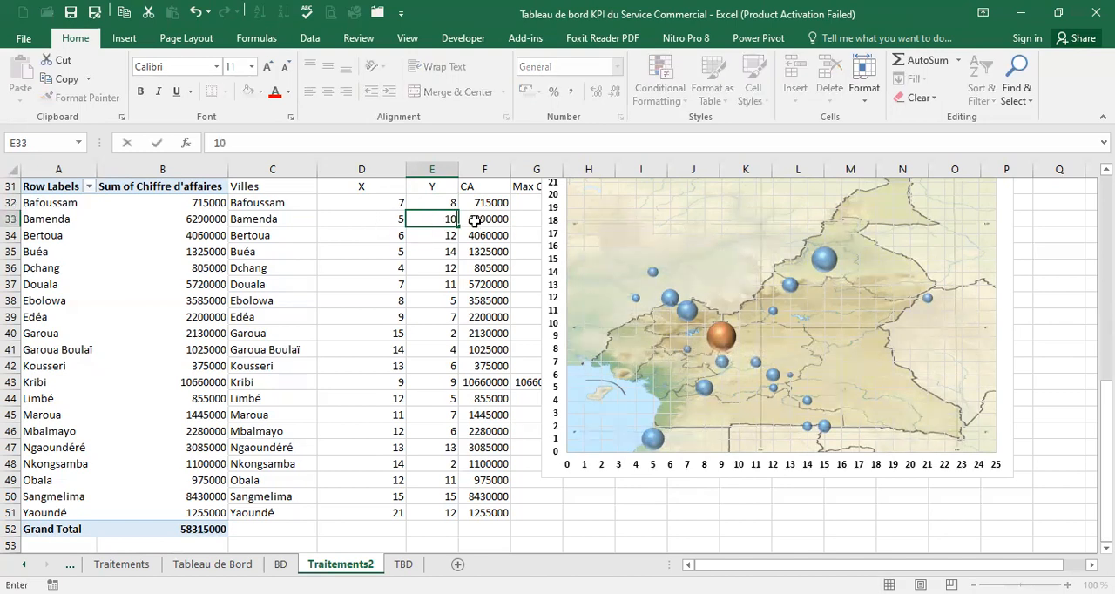
pyautogui.click(386, 218)
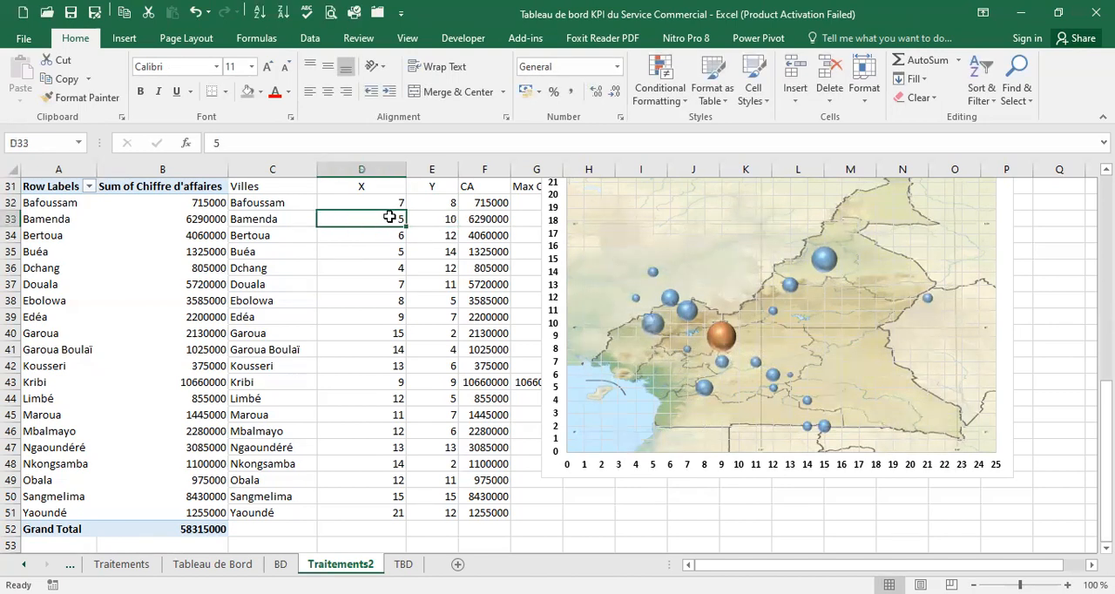
# Set Bamenda's X coordinate to 6 and Bertoua's coordinates to X 16 and Y 6 in the city table
pyautogui.write('6')
pyautogui.press('Return')
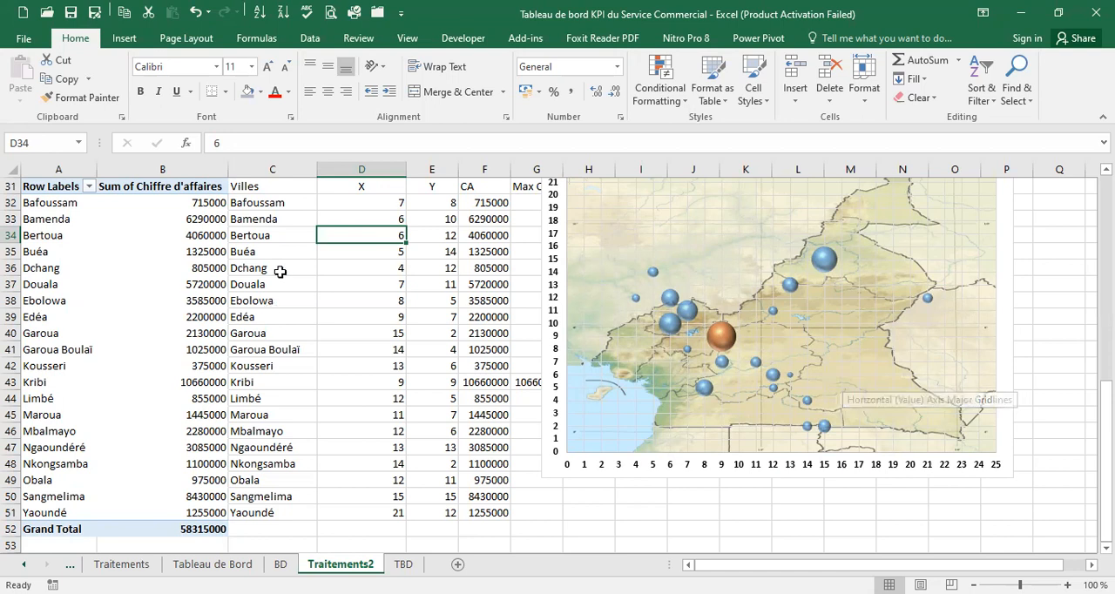
pyautogui.doubleClick(331, 234)
pyautogui.write('1')
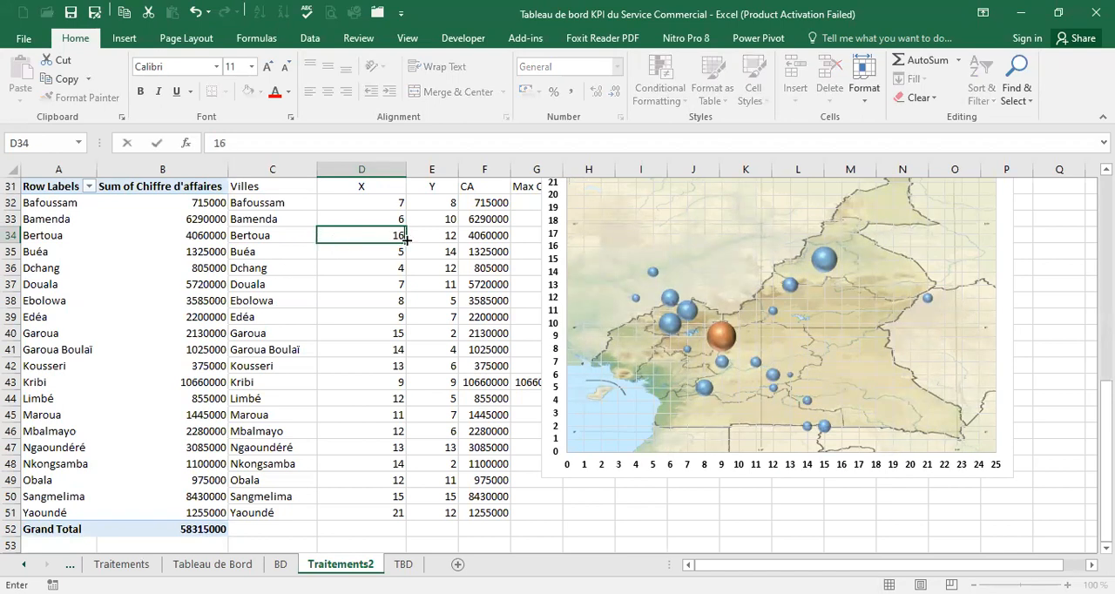
pyautogui.doubleClick(433, 232)
pyautogui.write('6')
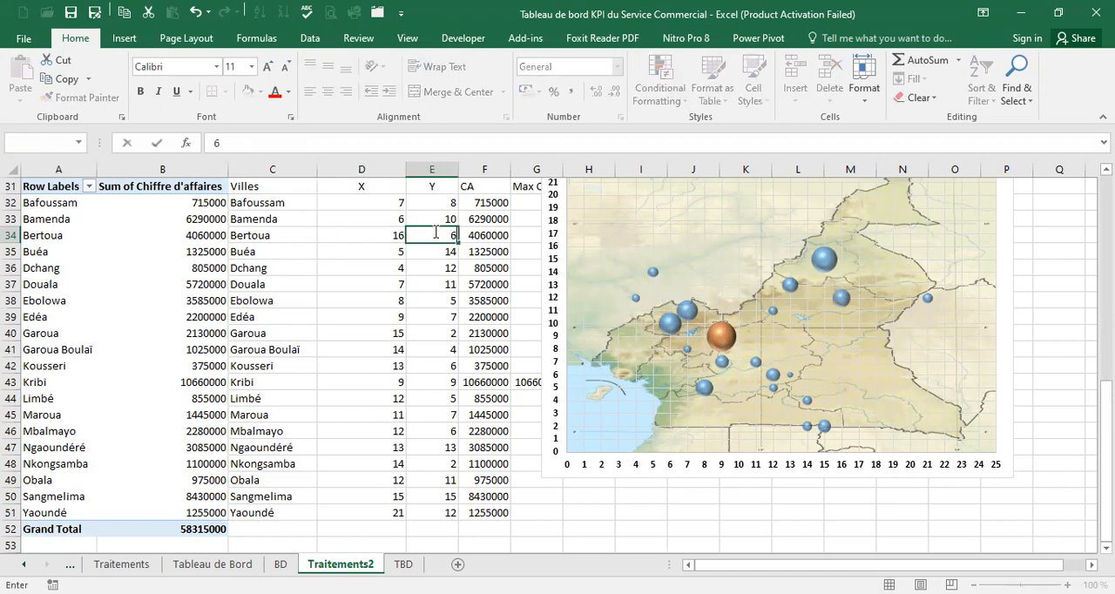
pyautogui.click(378, 238)
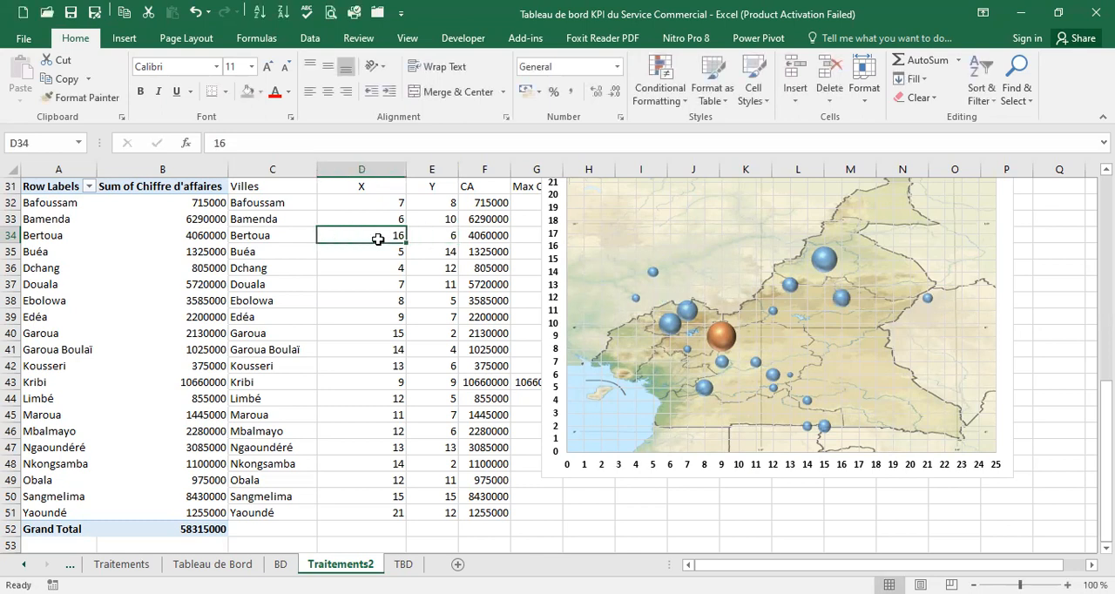
# Set Buéa's coordinates to X 4 and Y 8, and Dchang's to X 7 and Y 9
pyautogui.click(356, 251)
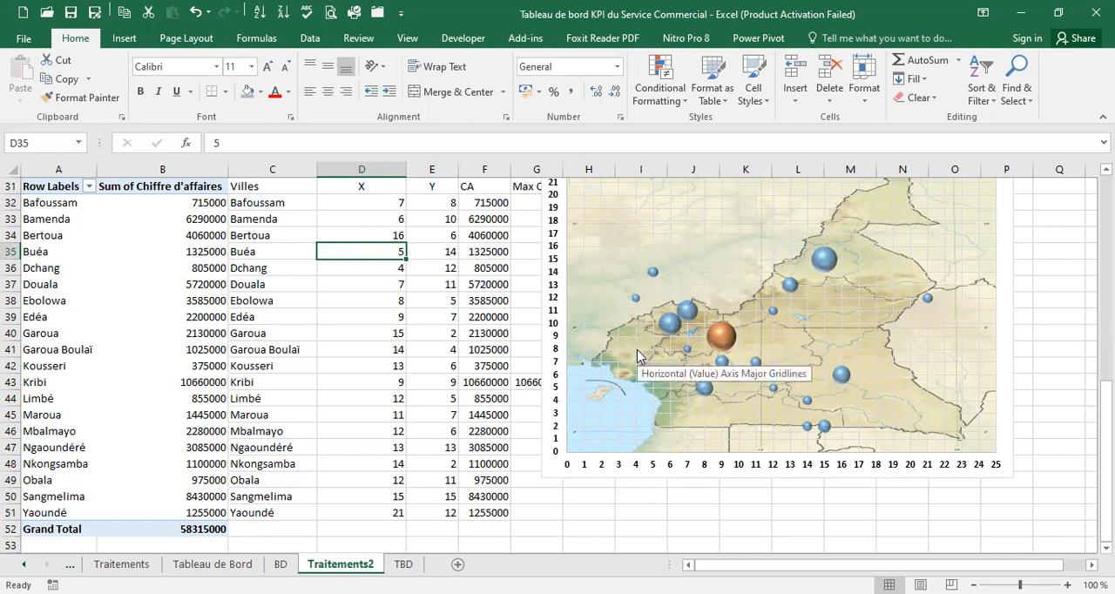
pyautogui.write('4')
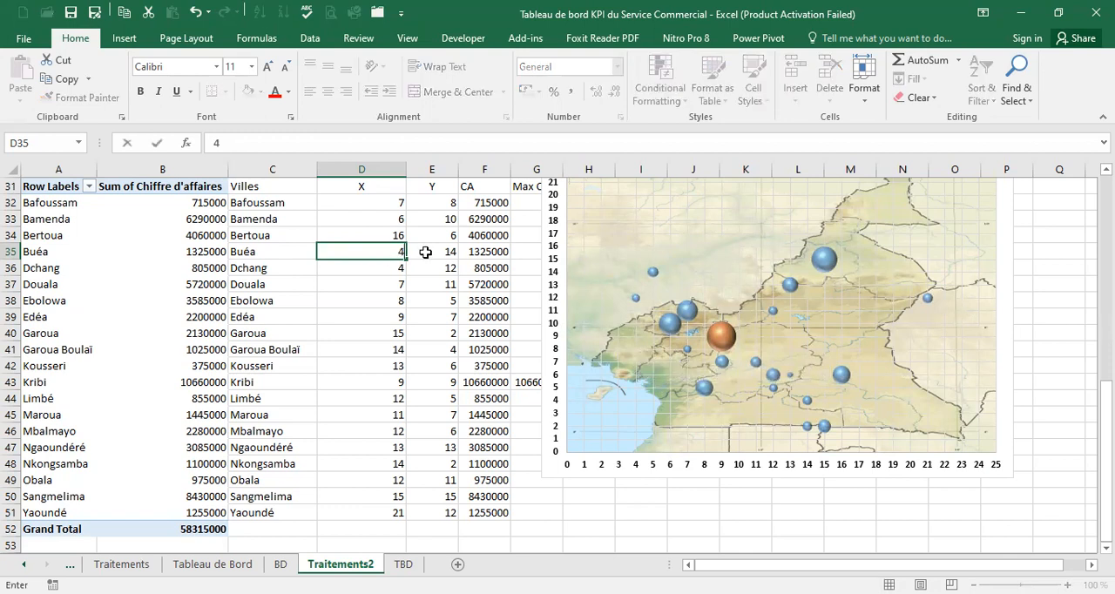
pyautogui.press('Tab')
pyautogui.write('8')
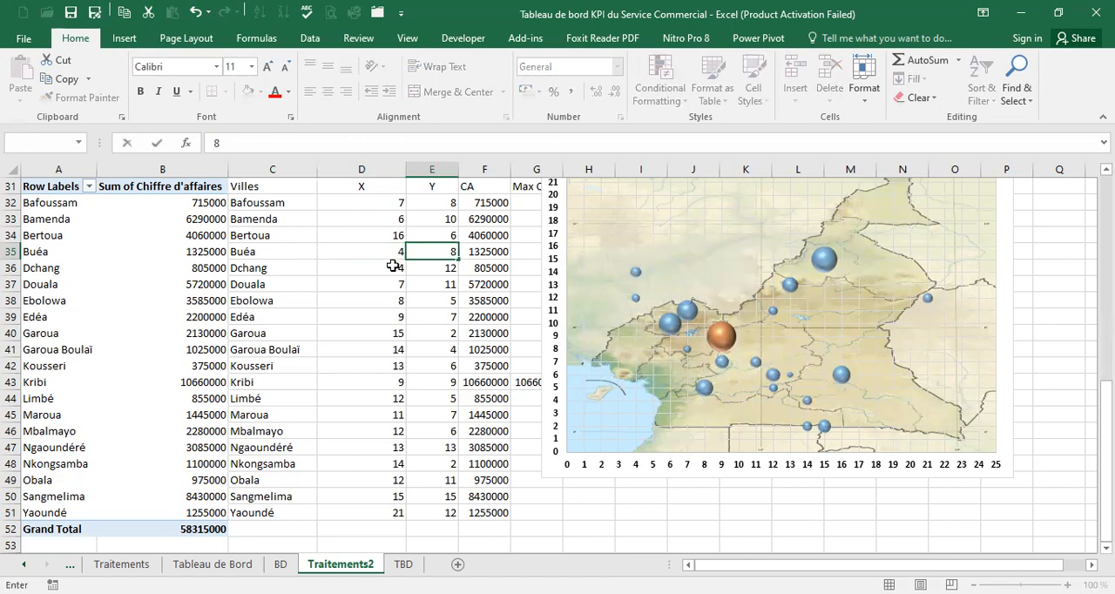
pyautogui.click(393, 266)
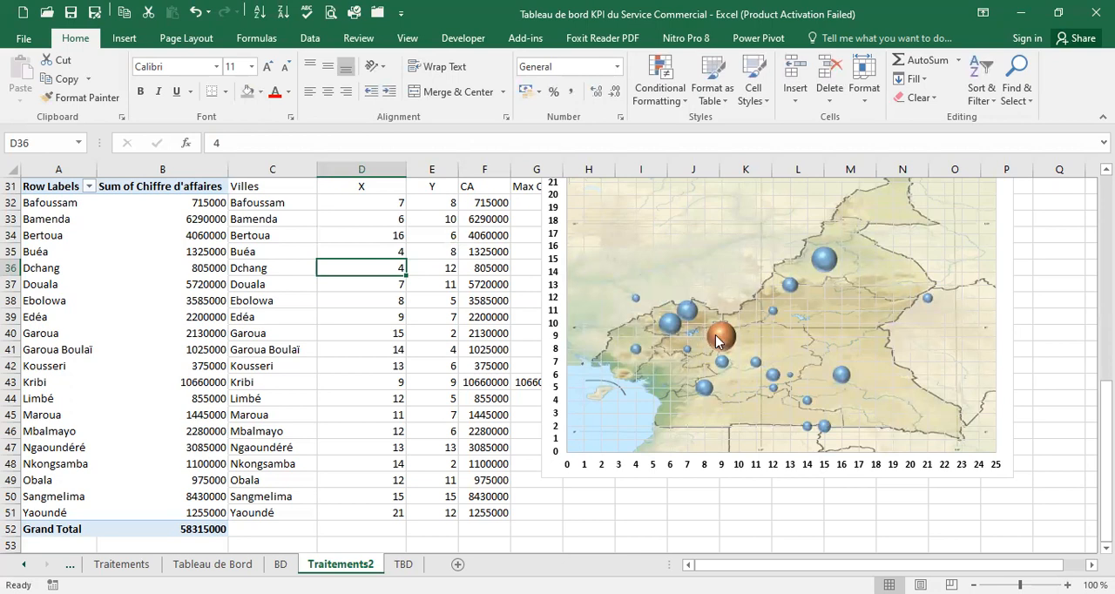
pyautogui.moveTo(687, 355)
pyautogui.write('7')
pyautogui.press('Tab')
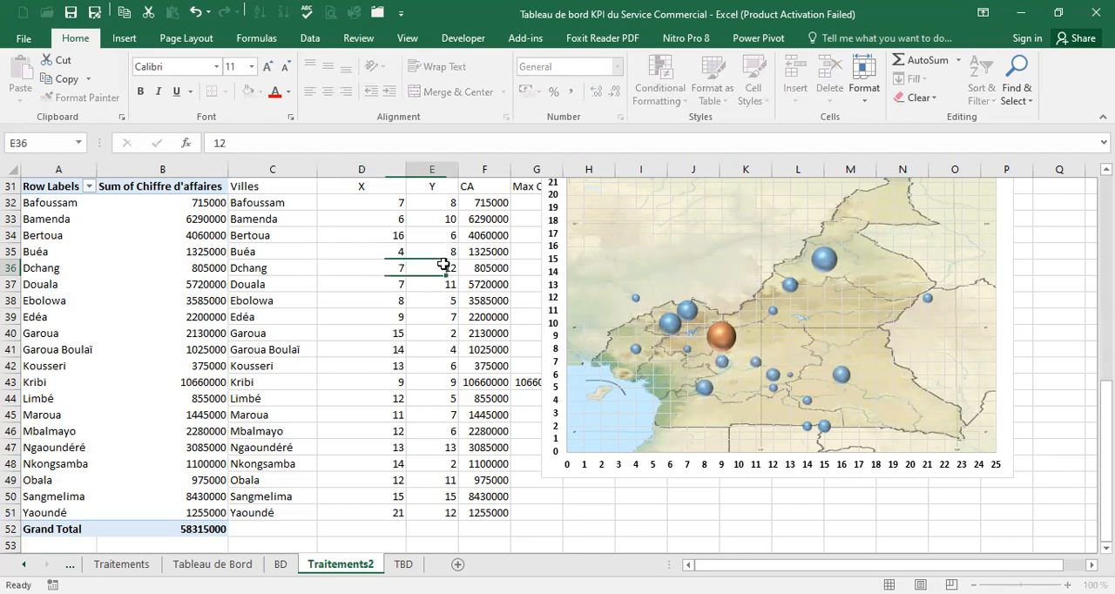
pyautogui.write('9')
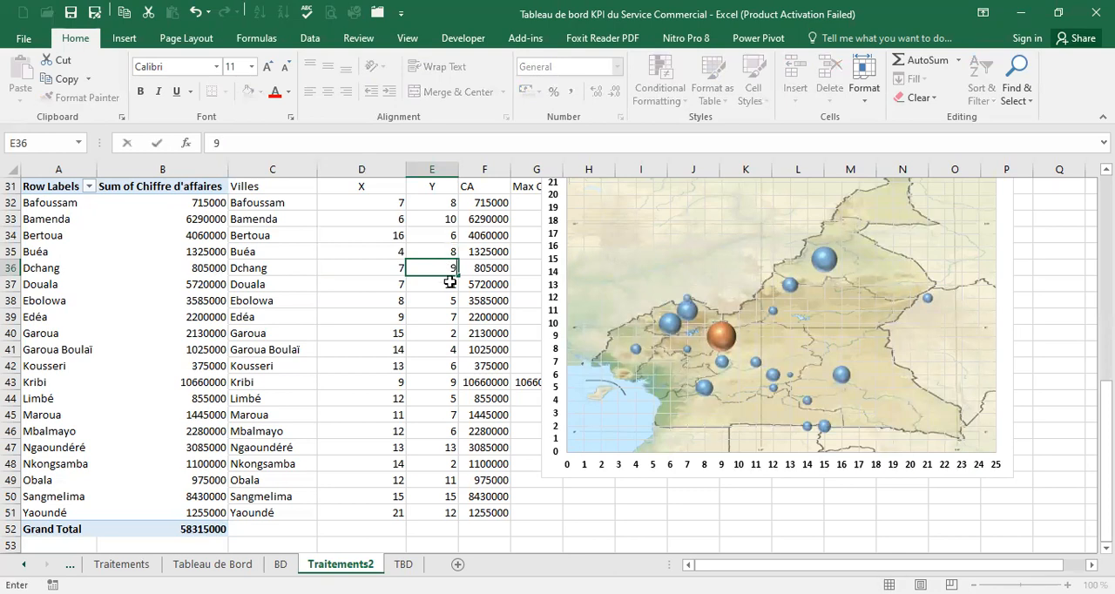
# Set Douala's Y coordinate to 6 and Ebolowa's coordinates to X 15 and Y 4
pyautogui.click(388, 284)
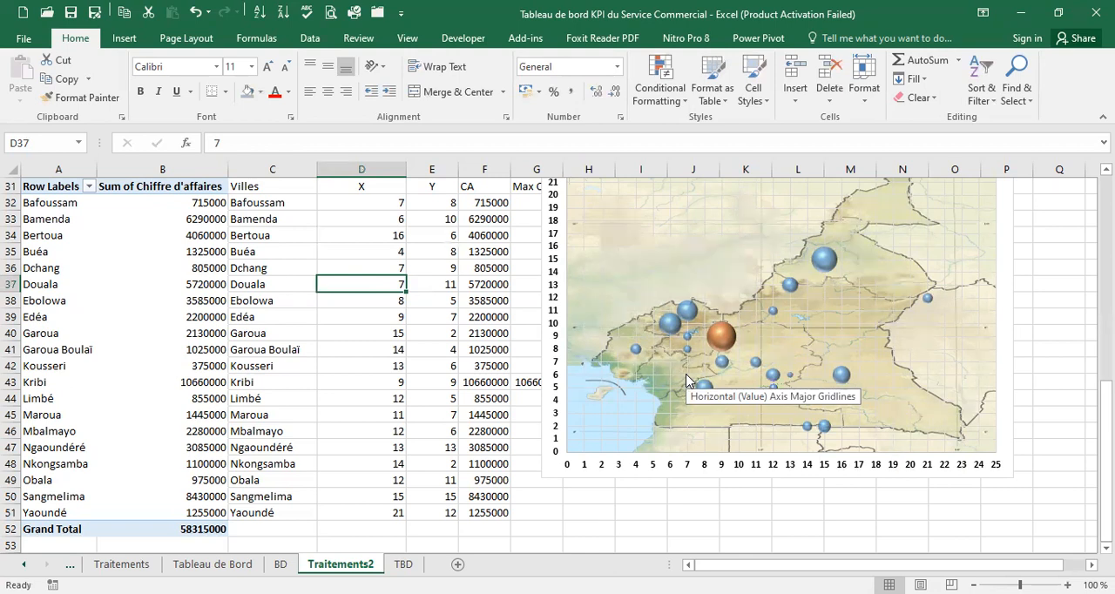
pyautogui.click(424, 287)
pyautogui.write('6')
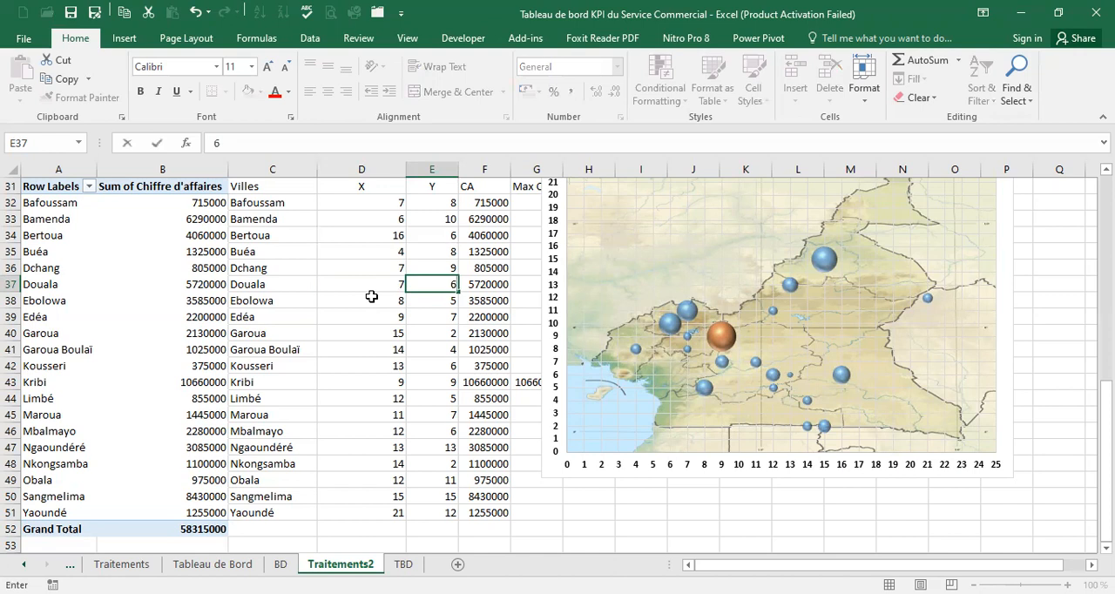
pyautogui.click(371, 295)
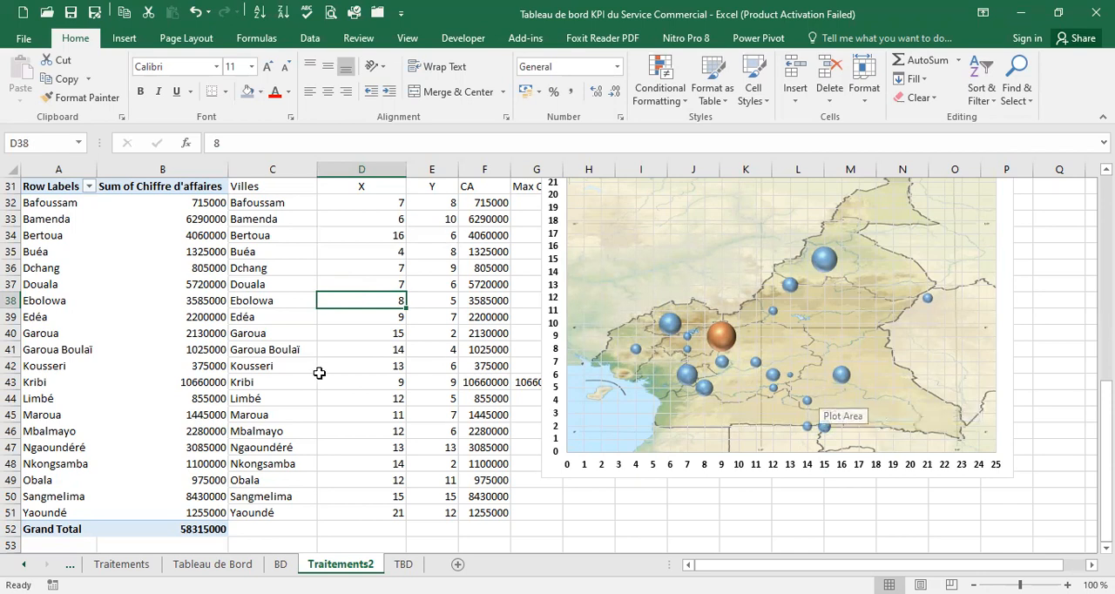
pyautogui.write('15')
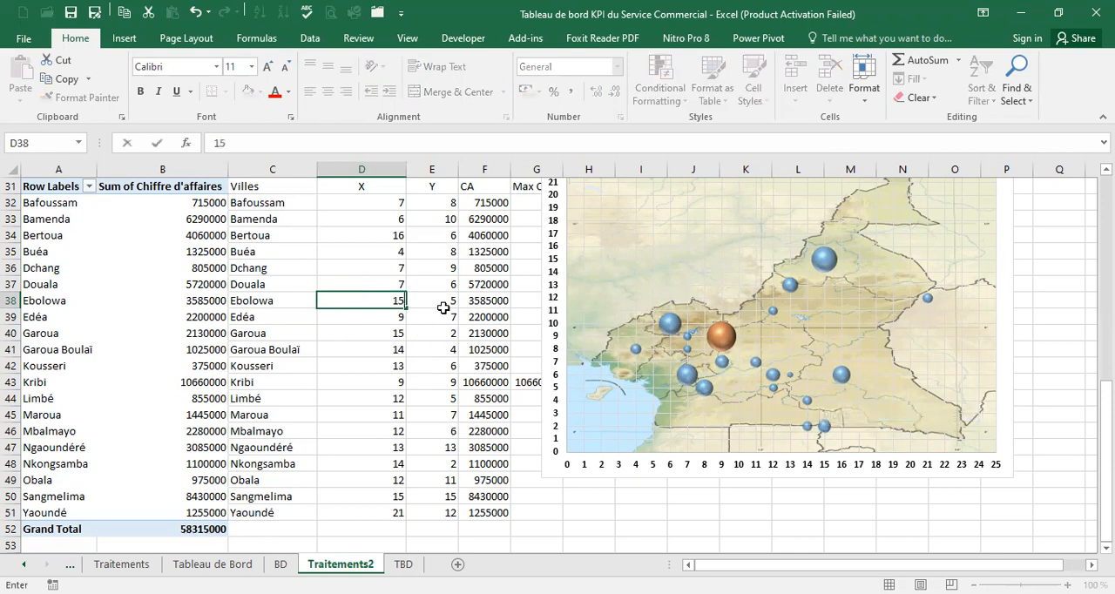
pyautogui.doubleClick(442, 298)
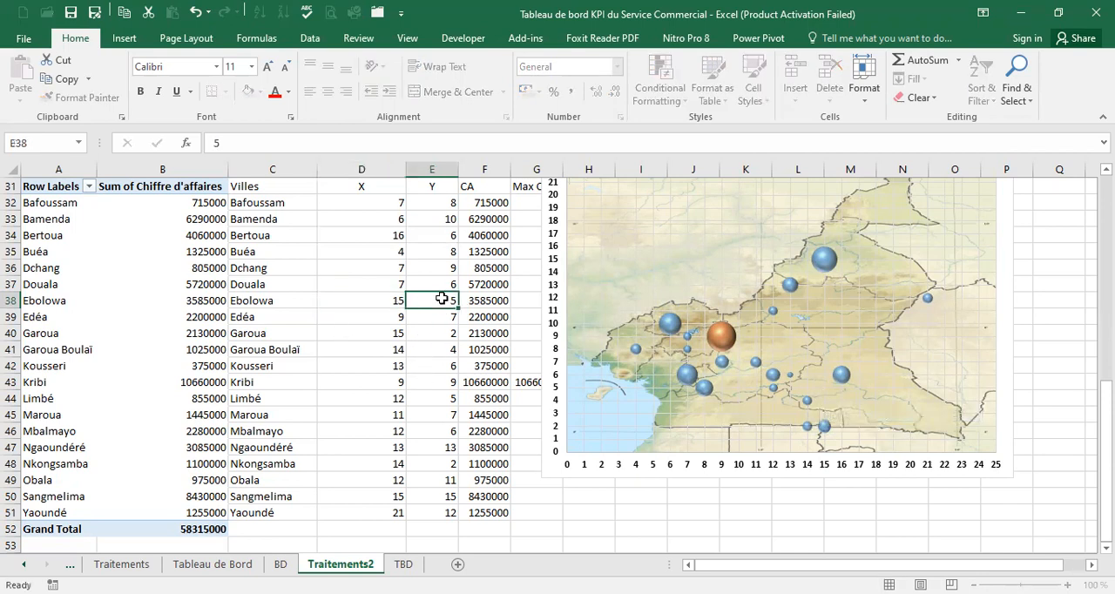
pyautogui.write('4')
# Check Edéa's coordinates against the map, and set Garoua's coordinates to X 16 and Y 17
pyautogui.click(370, 317)
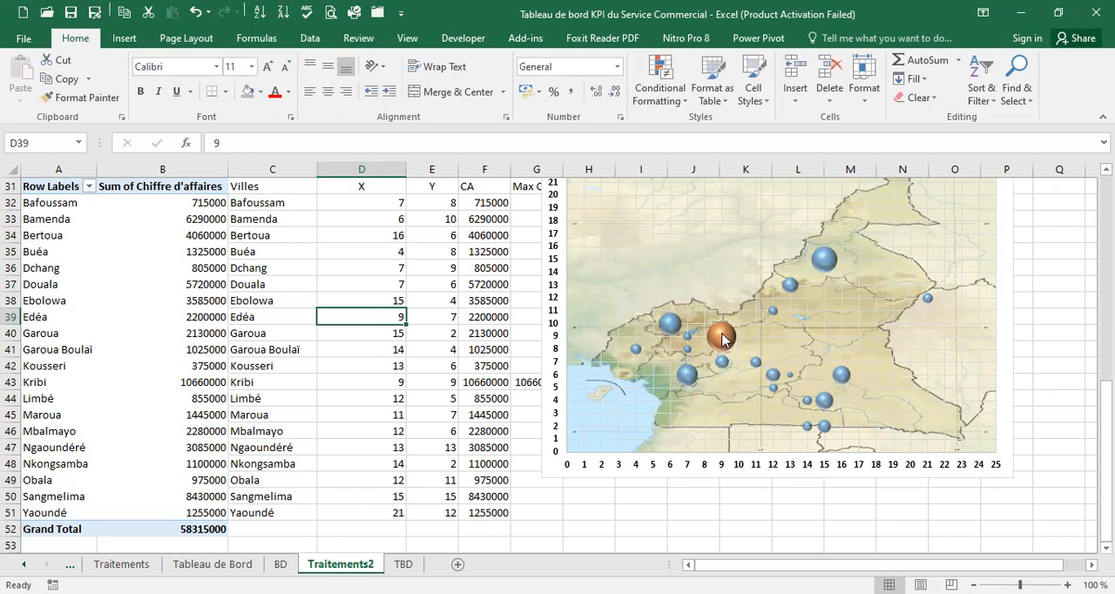
pyautogui.moveTo(719, 366)
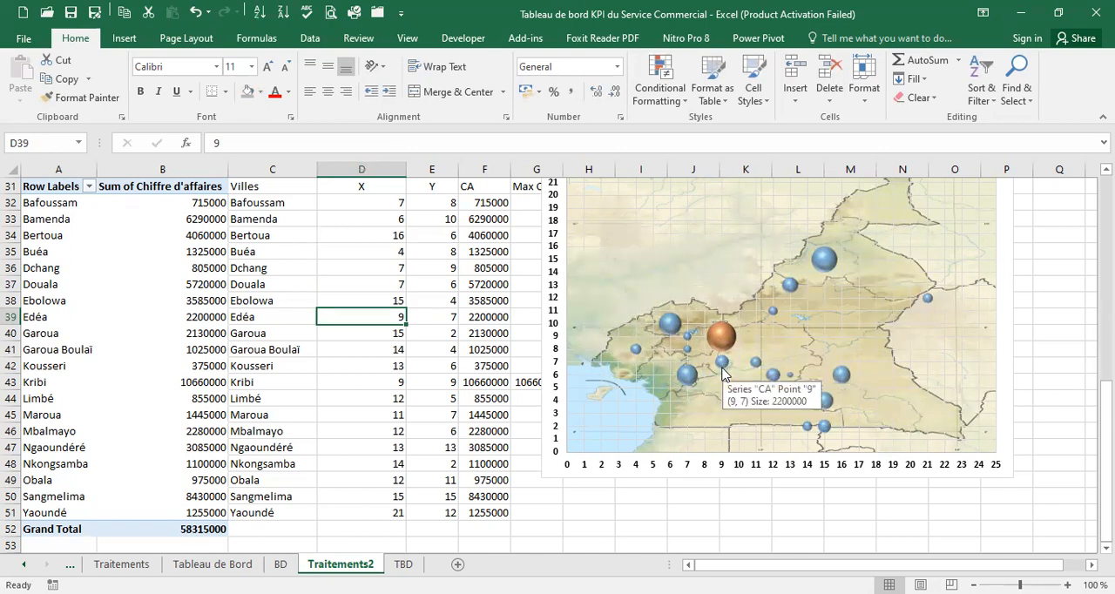
pyautogui.click(434, 315)
pyautogui.click(389, 318)
pyautogui.click(426, 316)
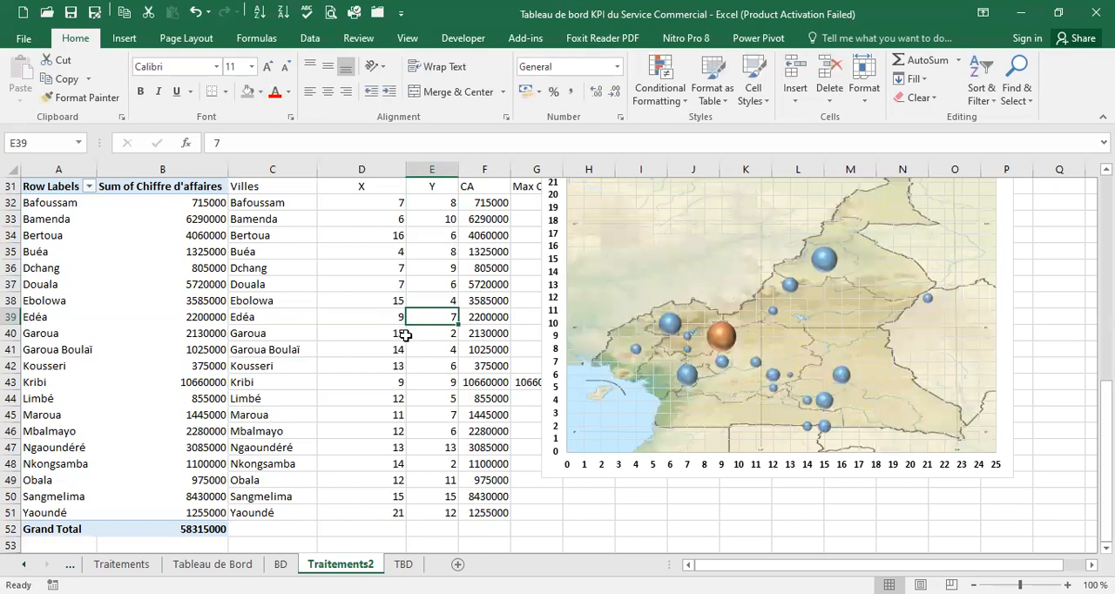
pyautogui.click(378, 333)
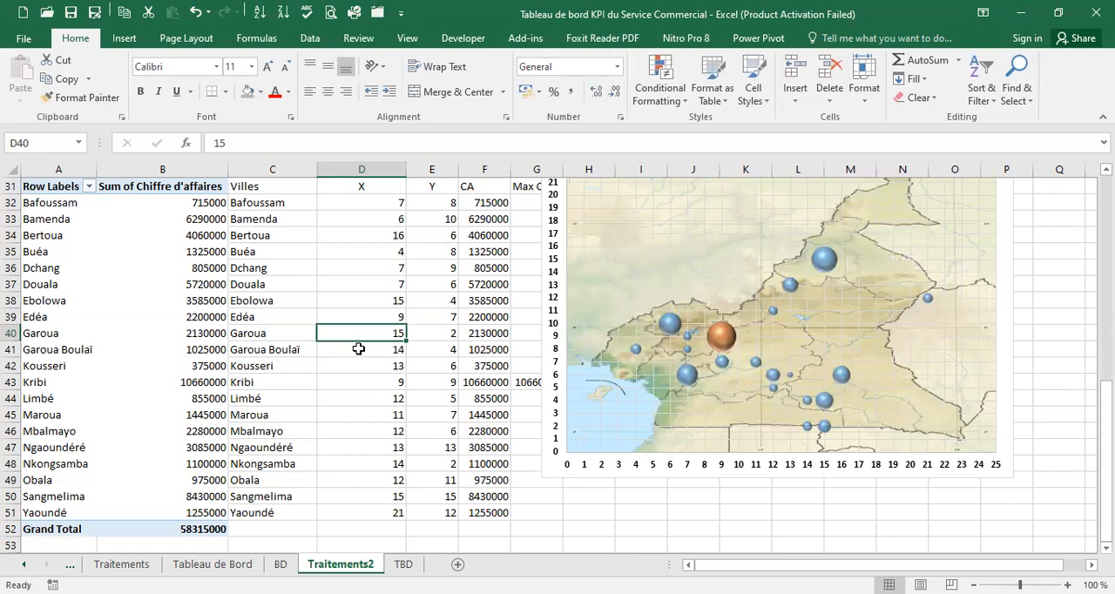
pyautogui.write('16')
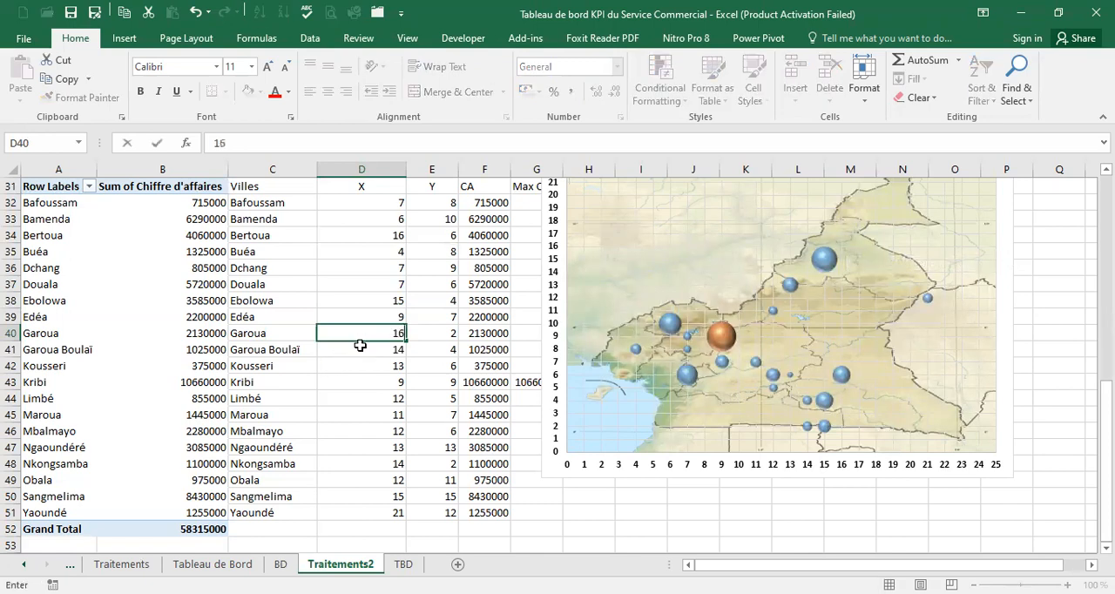
pyautogui.click(443, 330)
pyautogui.write('17')
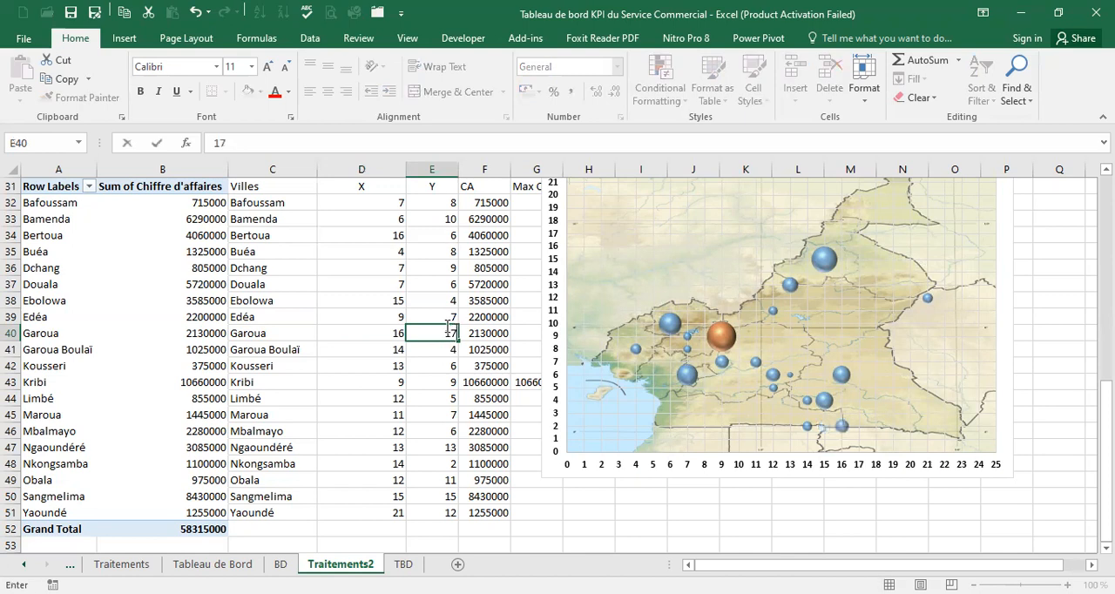
# Set Garoua Boulaï's coordinates to X 16 and Y 10 in the city table
pyautogui.click(386, 349)
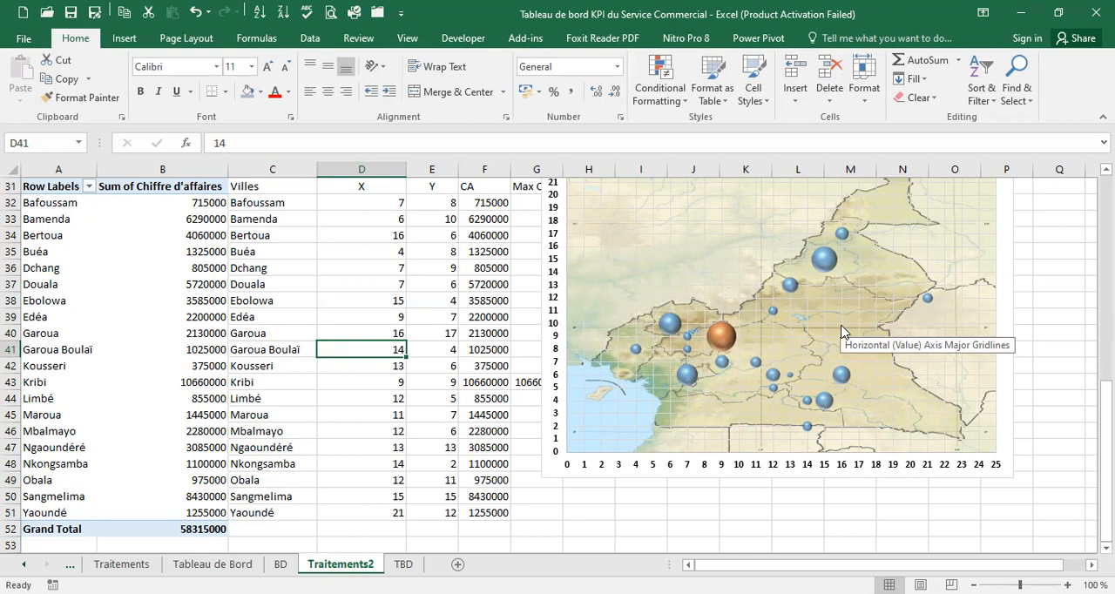
pyautogui.write('16')
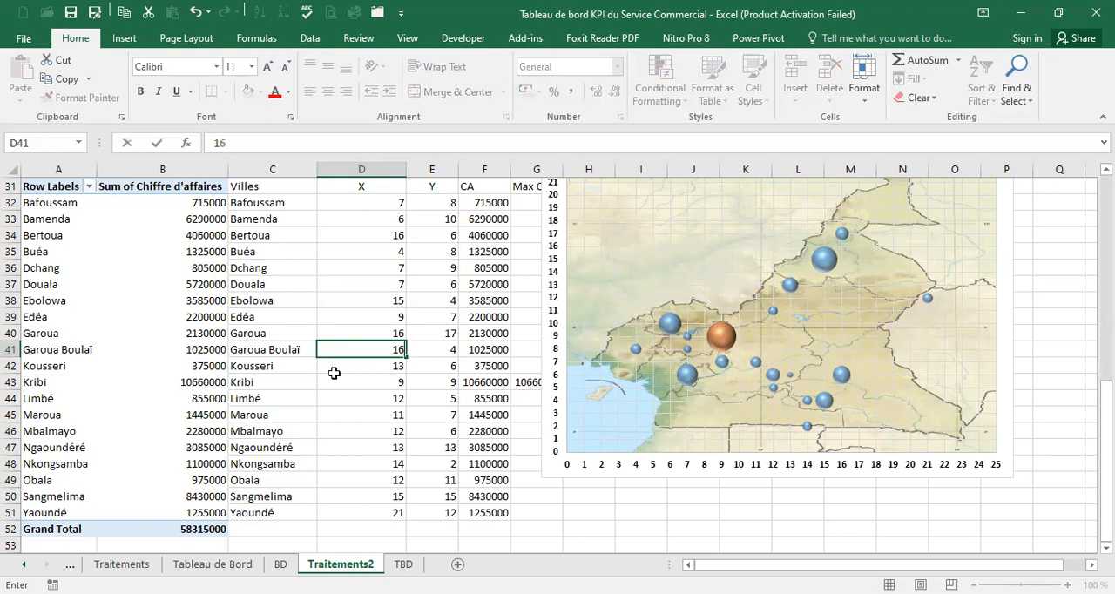
pyautogui.click(441, 353)
pyautogui.write('10')
# Set Kousseri's coordinates to X 19 and Y 22 to match its place in the far north of the map
pyautogui.click(391, 365)
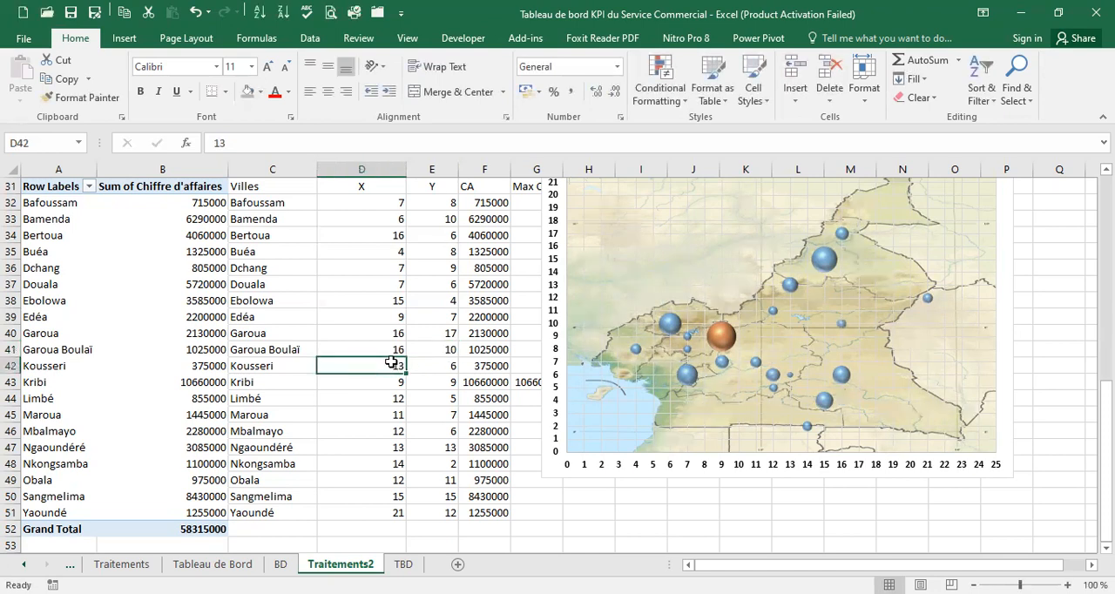
pyautogui.scroll(2, 893, 255)
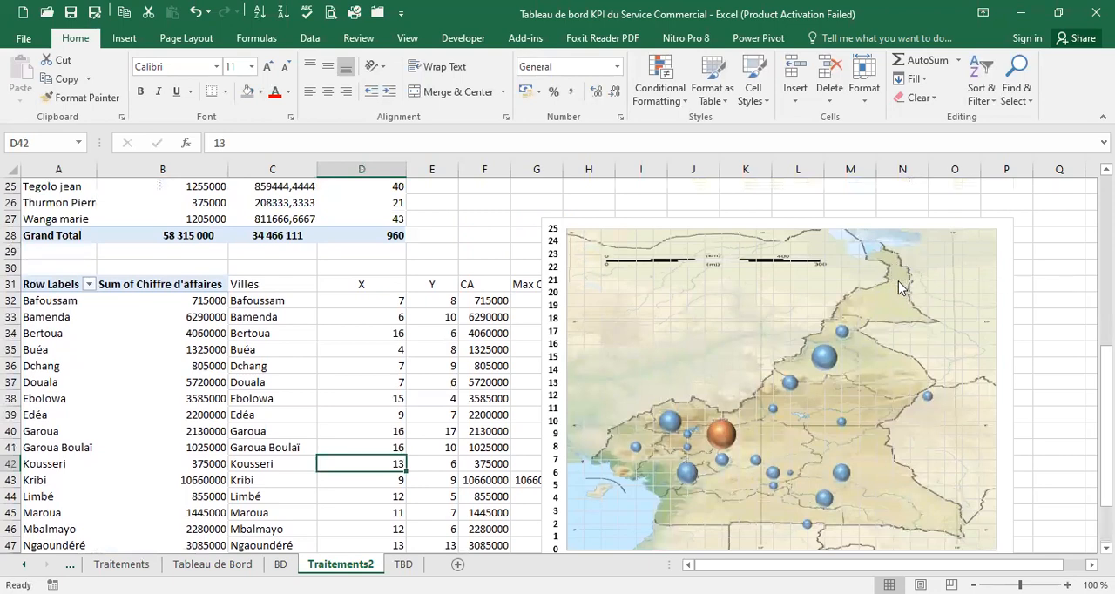
pyautogui.scroll(-2, 894, 288)
pyautogui.scroll(1, 868, 298)
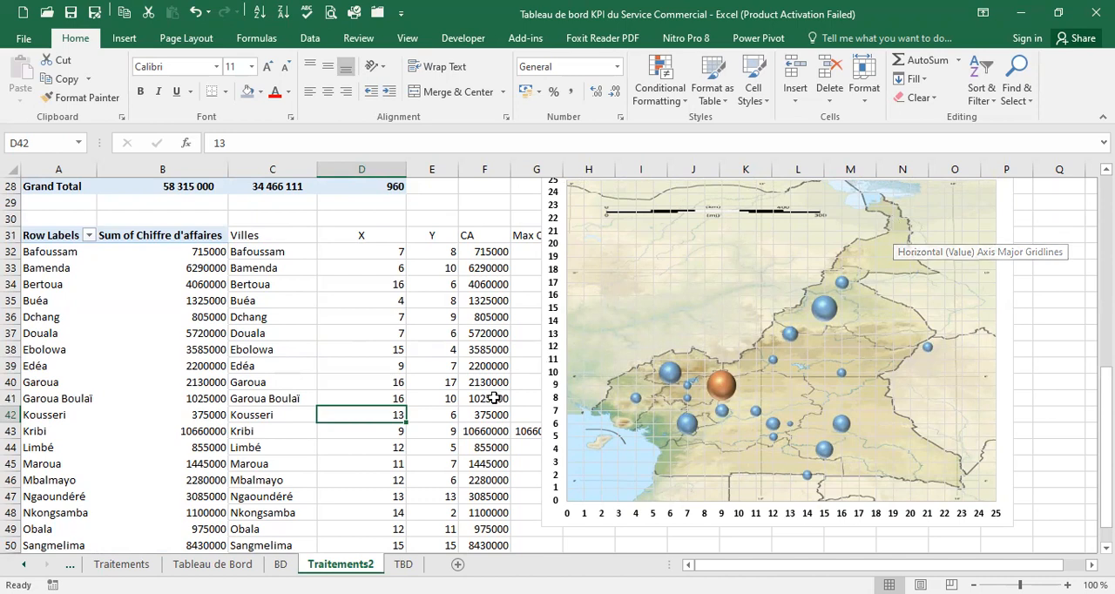
pyautogui.write('19')
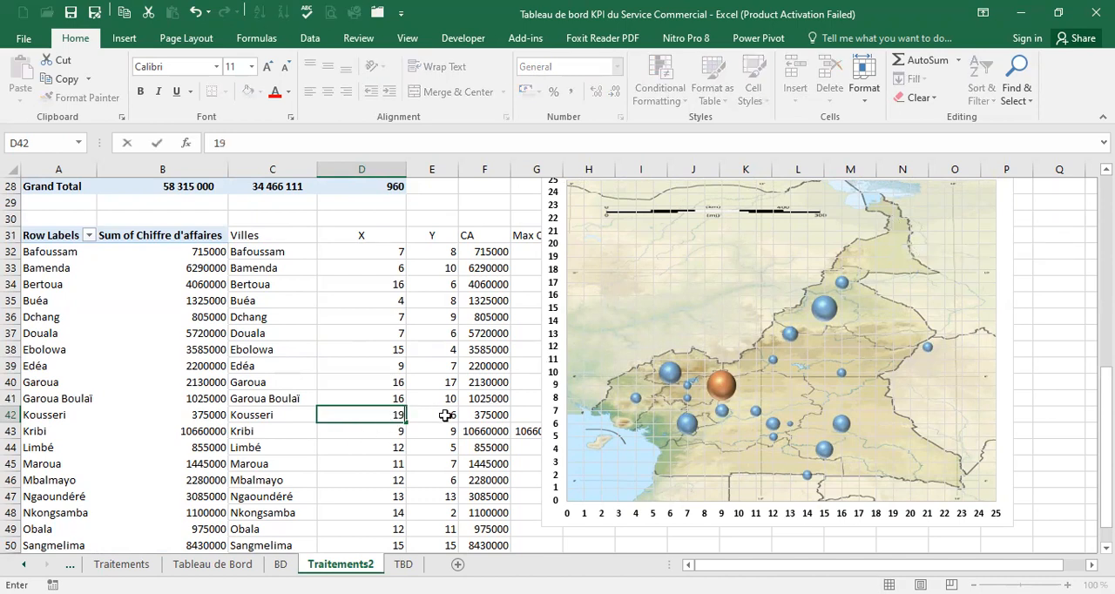
pyautogui.click(446, 413)
pyautogui.write('22')
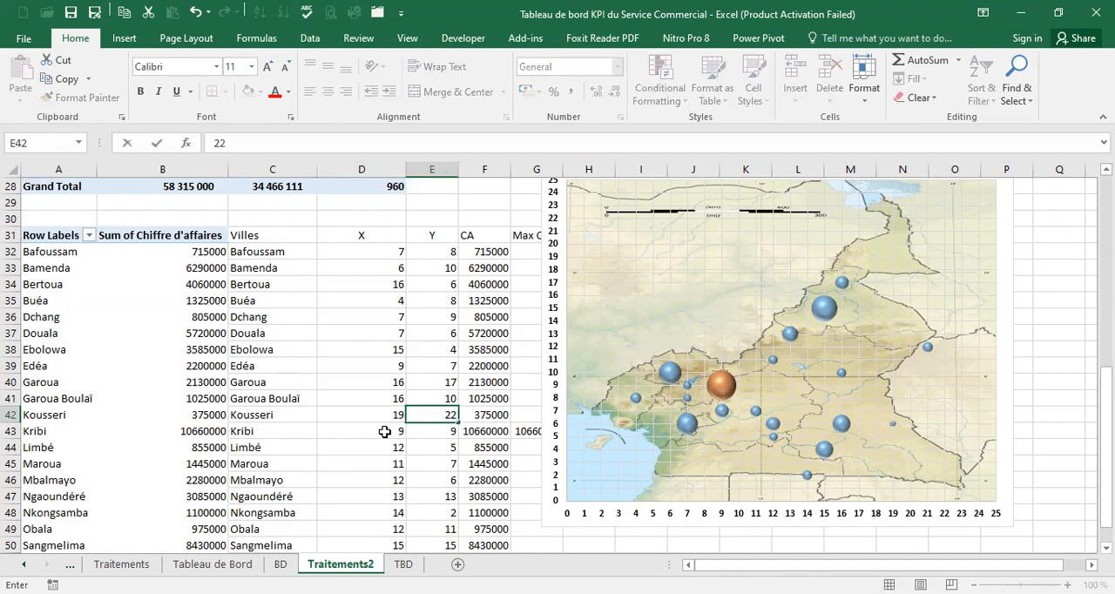
# Set Kribi's coordinates to X 6 and Y 5, and Limbé's to X 4 and Y 7
pyautogui.click(384, 429)
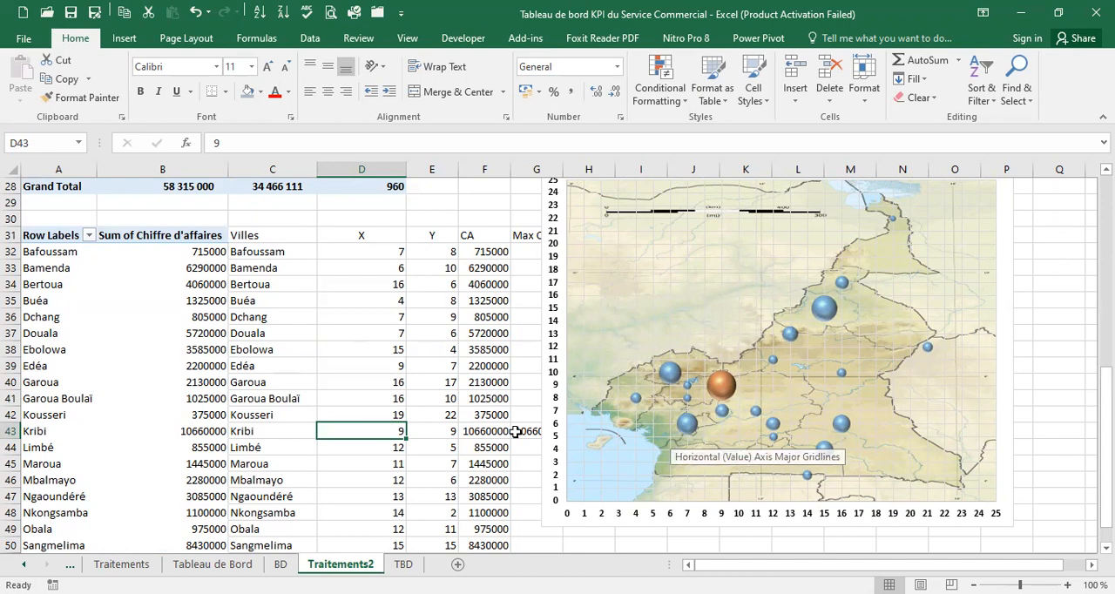
pyautogui.write('6')
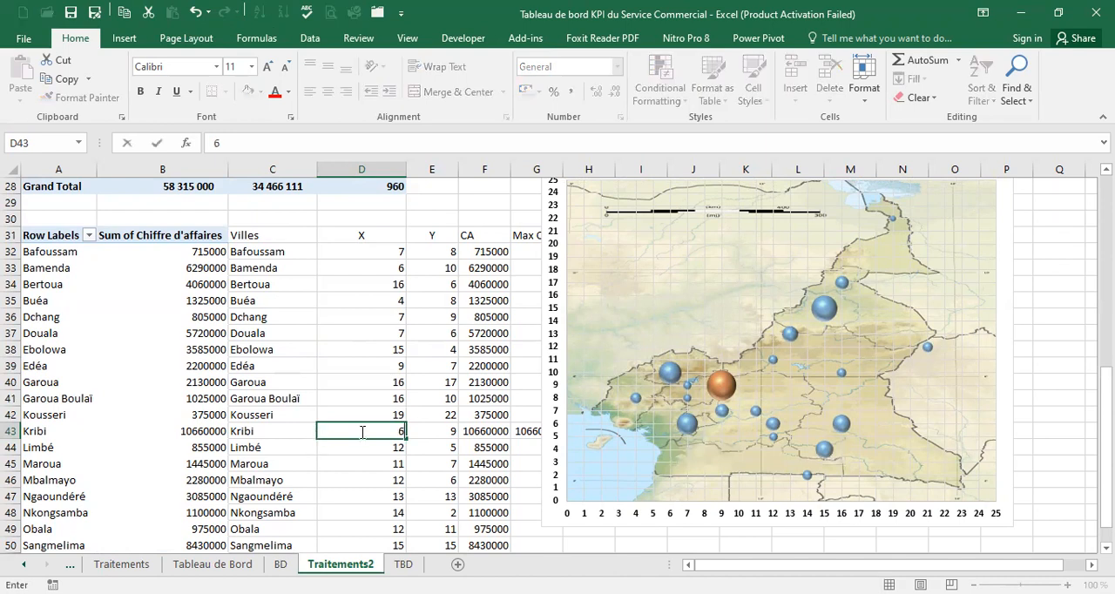
pyautogui.click(429, 426)
pyautogui.write('5')
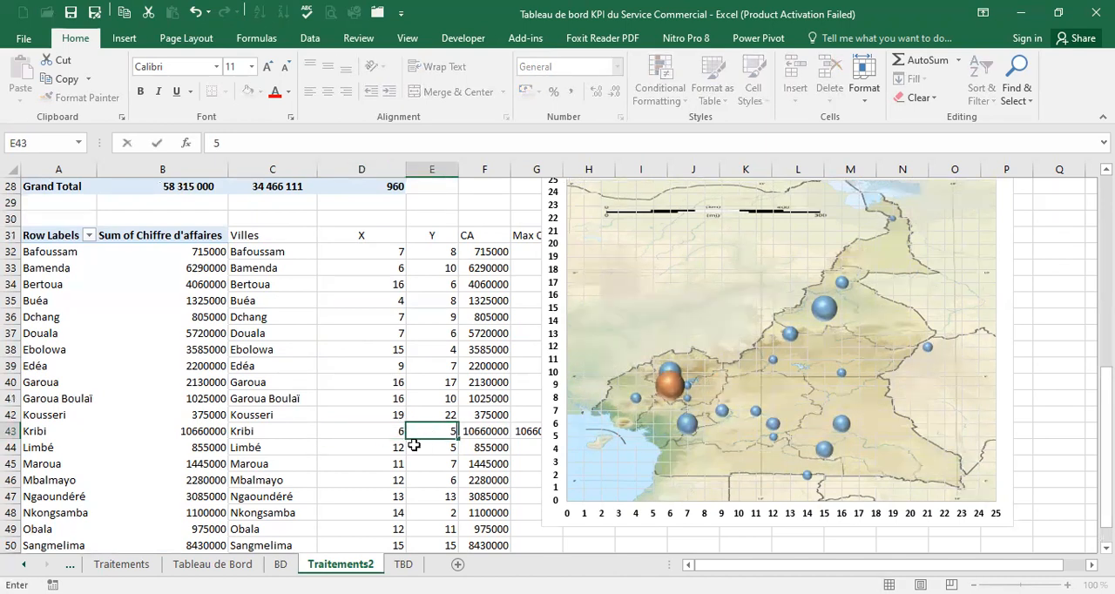
pyautogui.click(392, 448)
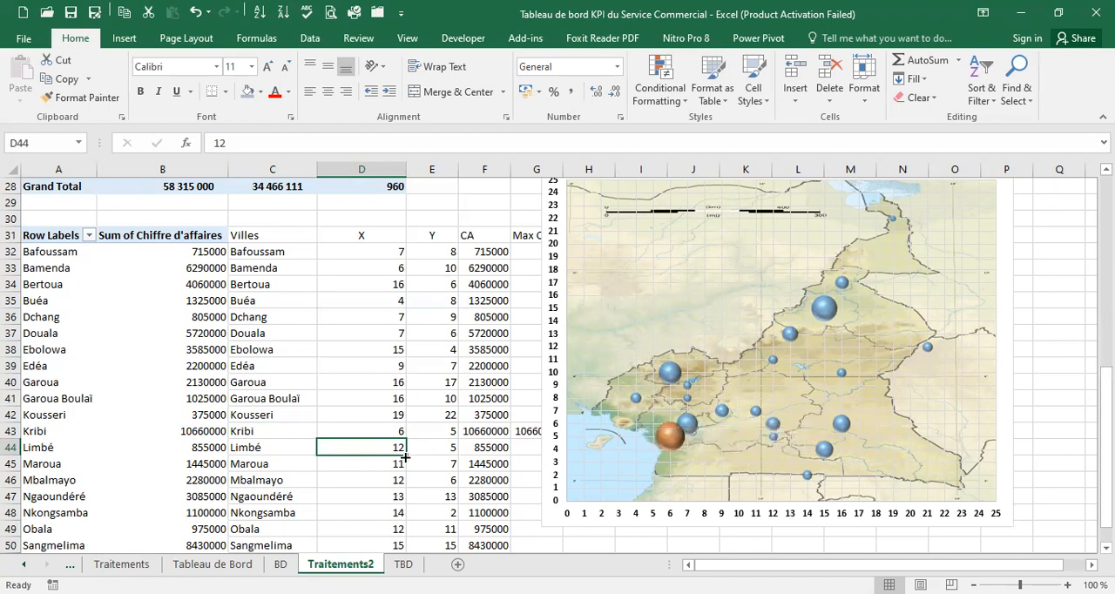
pyautogui.write('4')
pyautogui.click(443, 448)
pyautogui.write('7')
# Set Maroua's coordinates to X 19 and Y 20 to match its place in the far north of the map
pyautogui.click(378, 462)
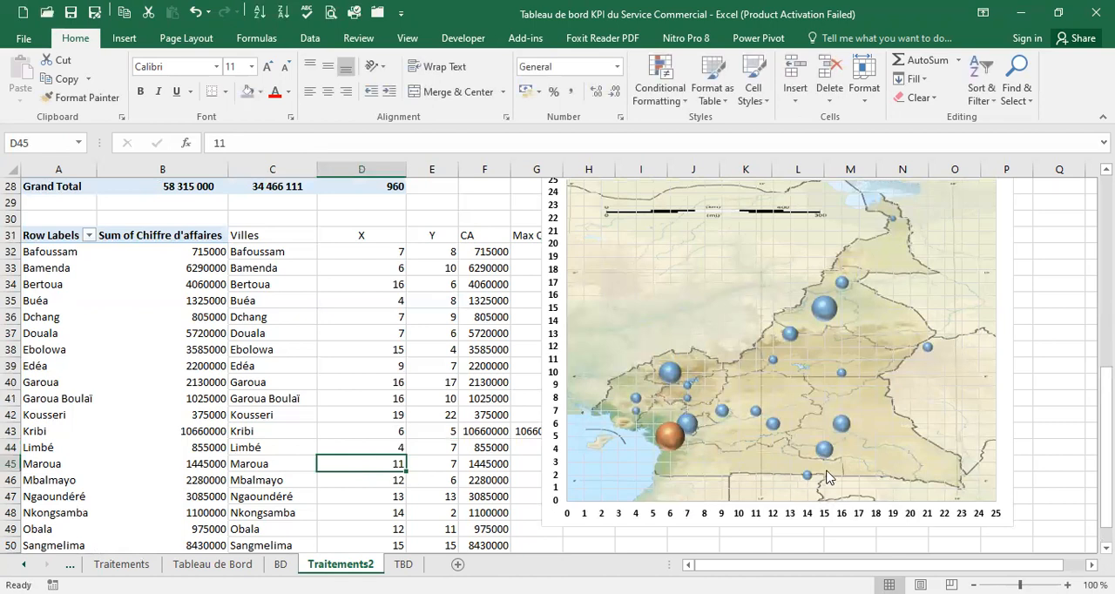
pyautogui.scroll(1, 829, 481)
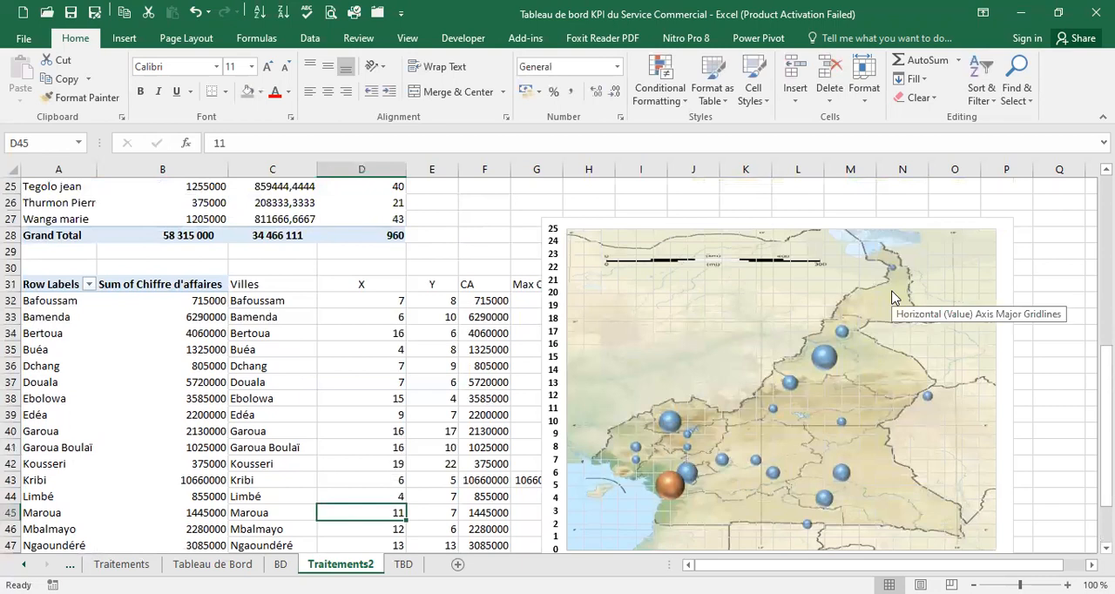
pyautogui.scroll(-1, 892, 297)
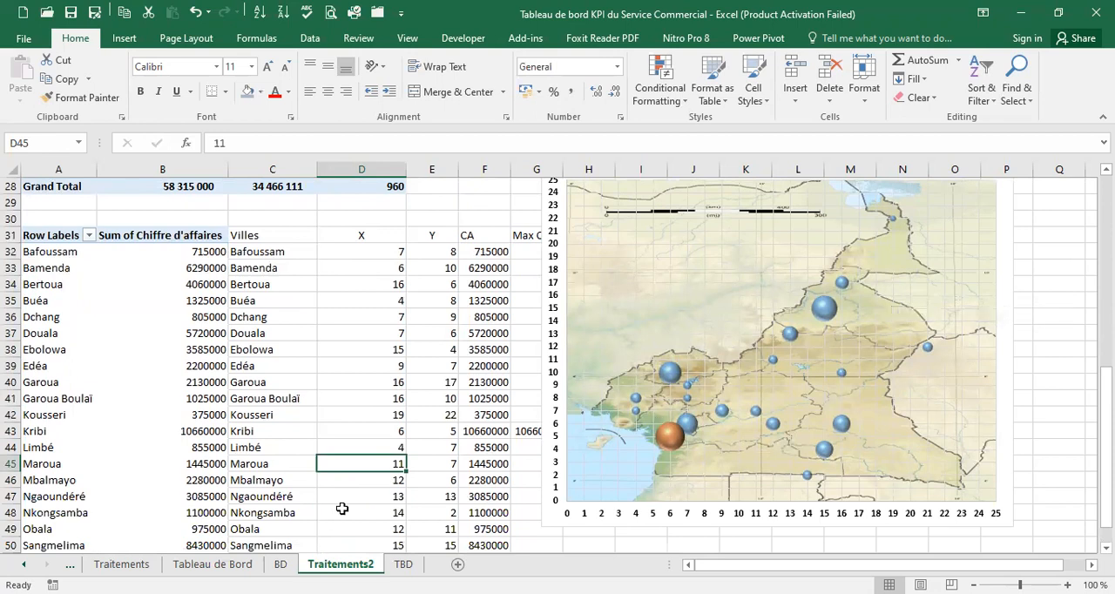
pyautogui.write('19')
pyautogui.click(443, 464)
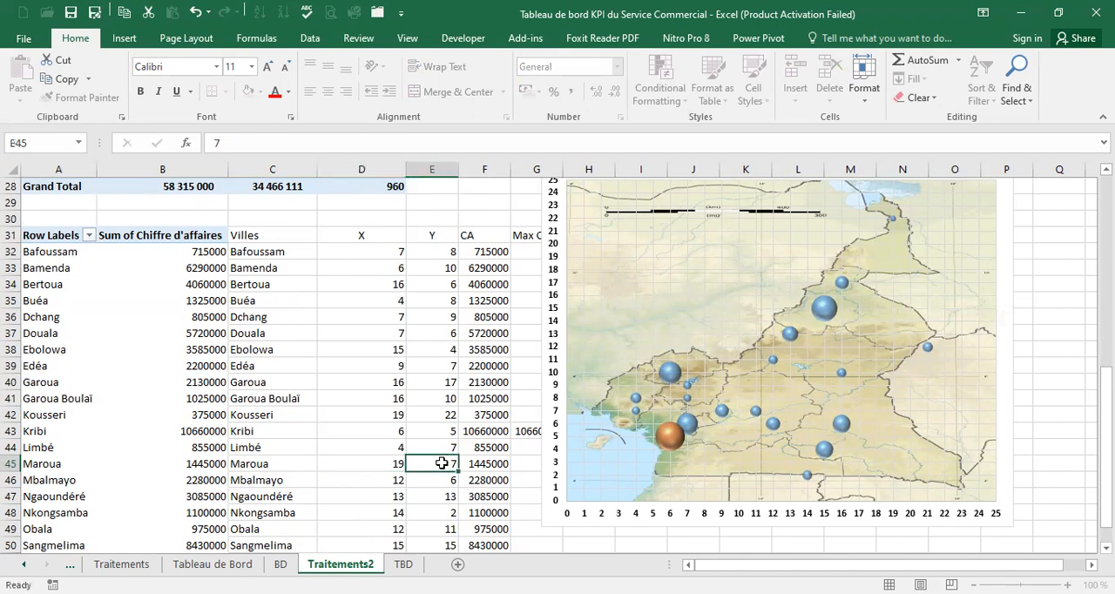
pyautogui.write('20')
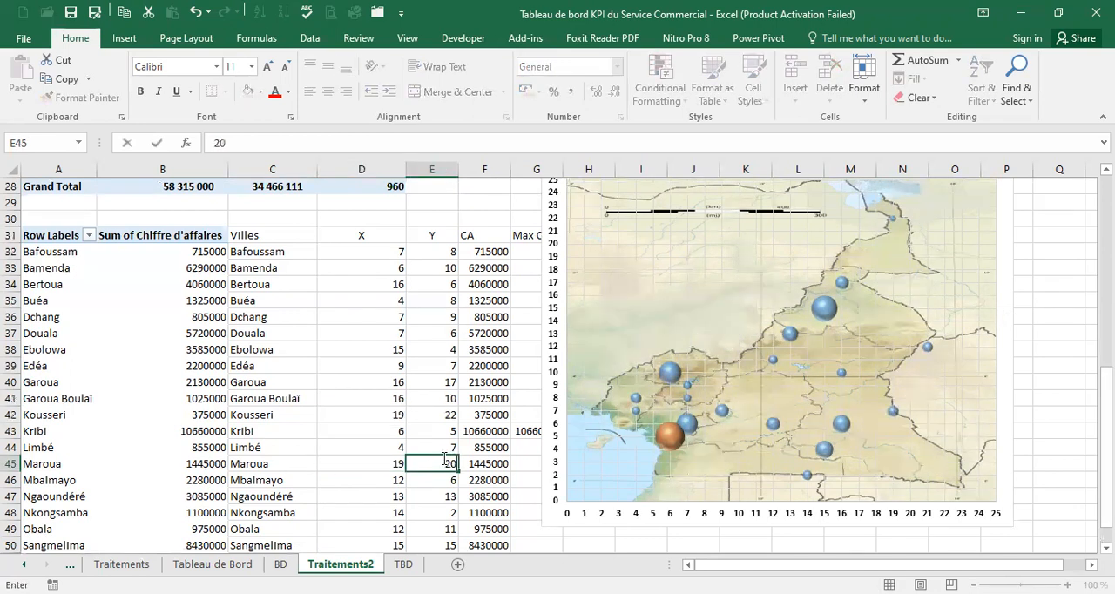
# Set Mbalmayo's coordinates to X 10 and Y 5, and Ngaoundéré's to X 16 and Y 14
pyautogui.click(383, 480)
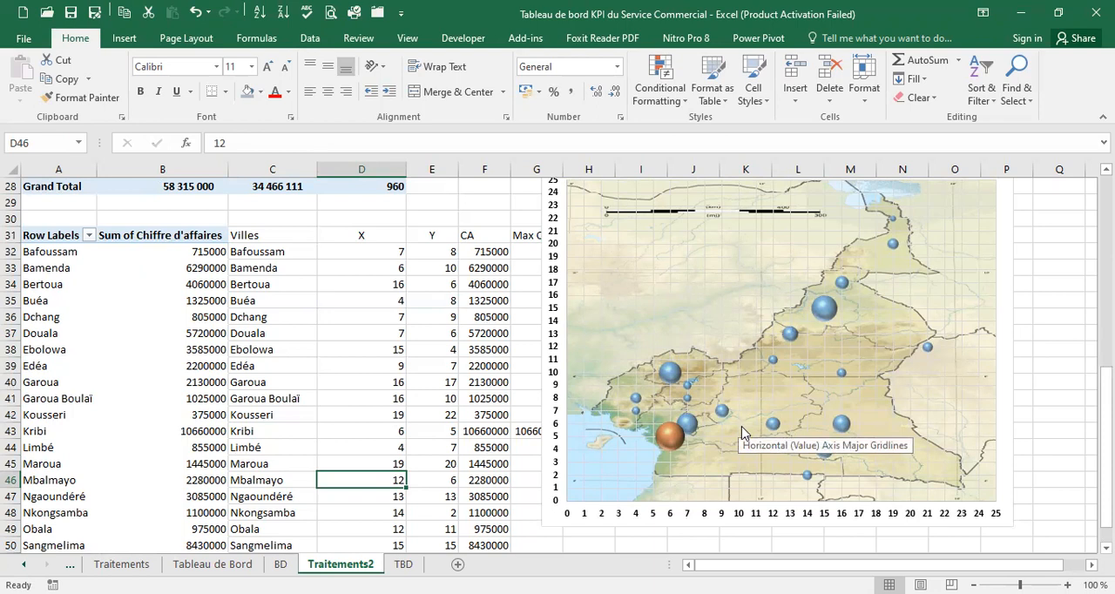
pyautogui.write('10')
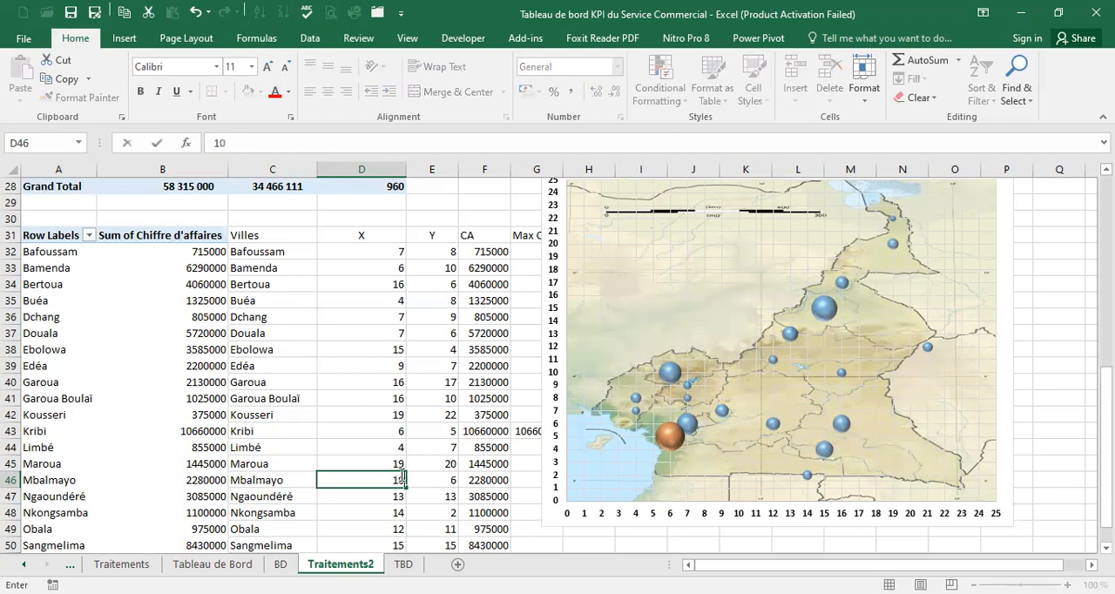
pyautogui.click(431, 486)
pyautogui.write('5')
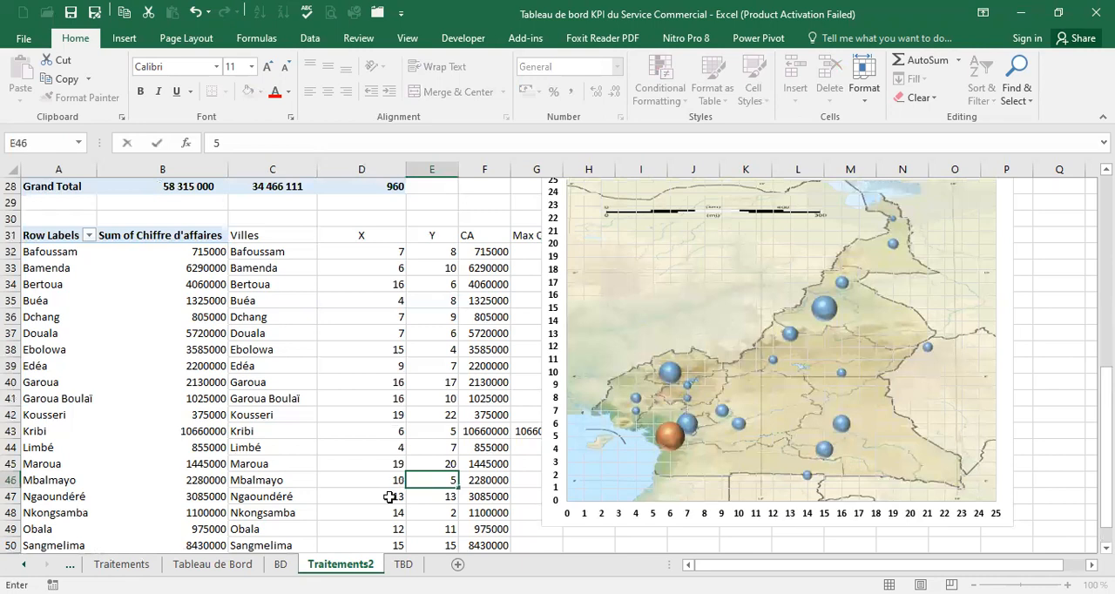
pyautogui.click(386, 495)
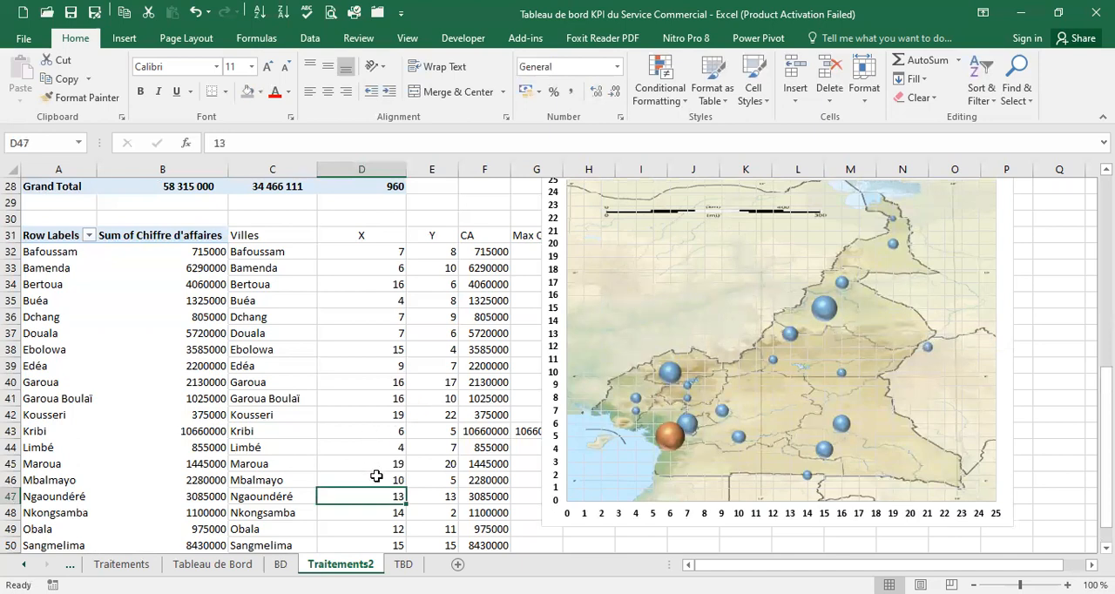
pyautogui.write('16')
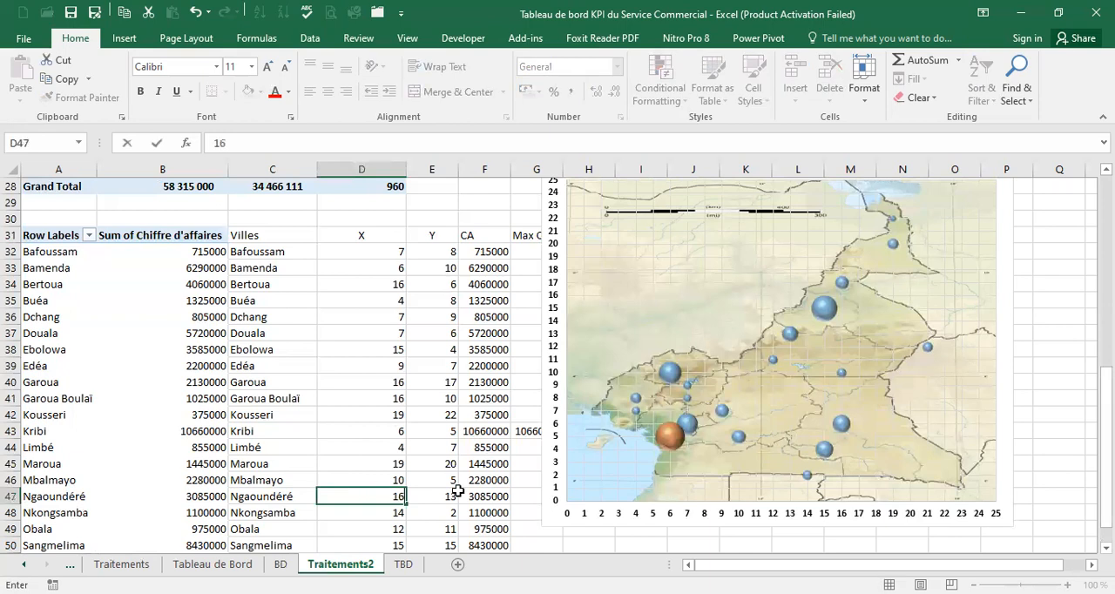
pyautogui.click(450, 491)
pyautogui.write('14')
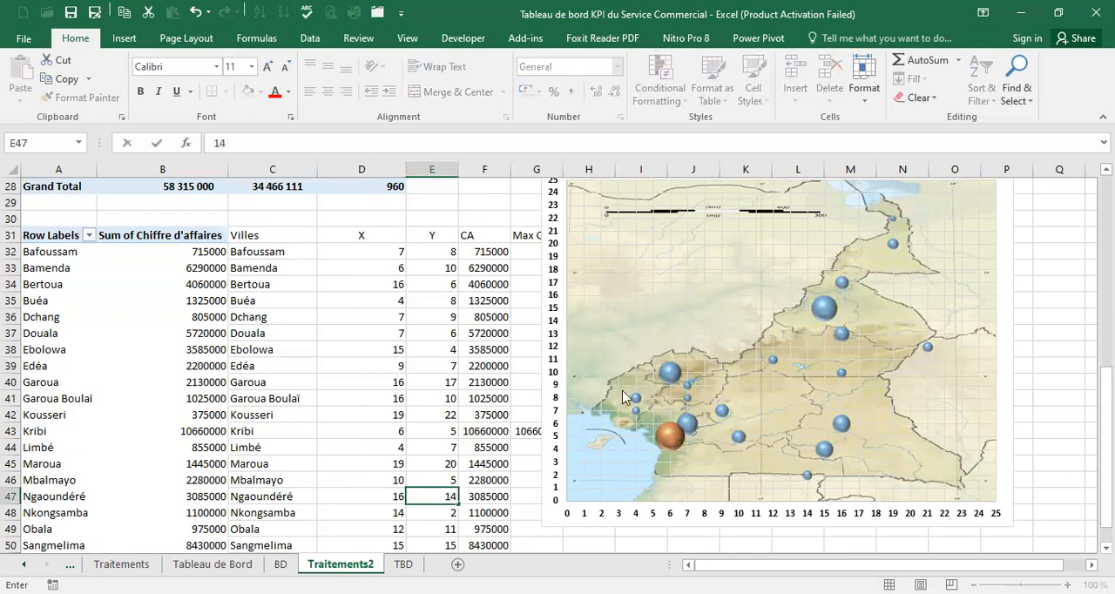
# Set Nkongsamba's coordinates to X 8 and Y 8, and Obala's to X 10 and Y 7
pyautogui.click(375, 514)
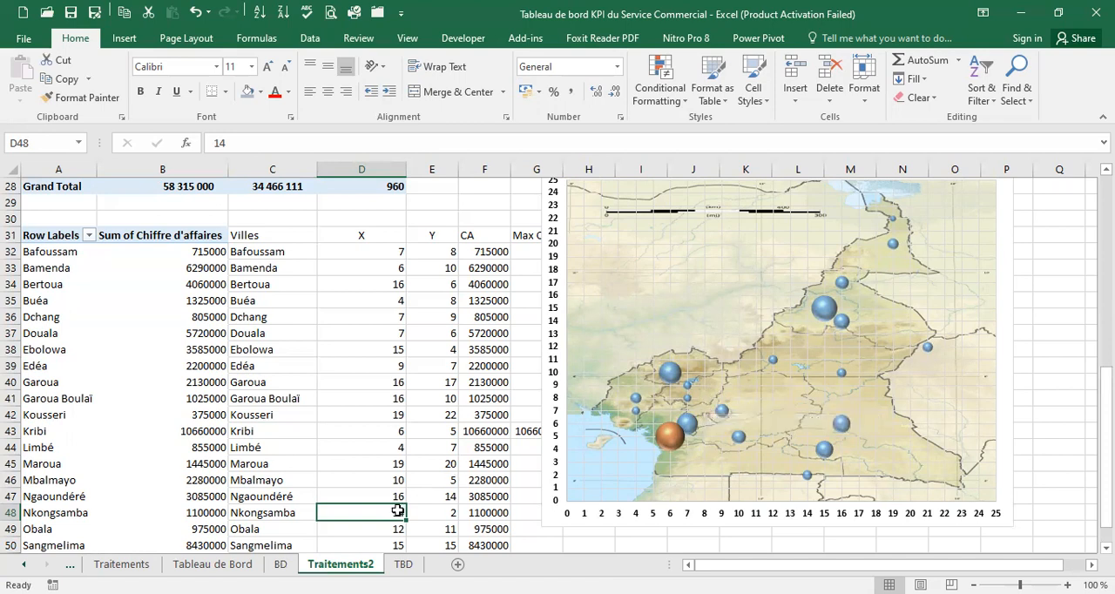
pyautogui.write('8')
pyautogui.press('Tab')
pyautogui.write('8')
pyautogui.click(366, 529)
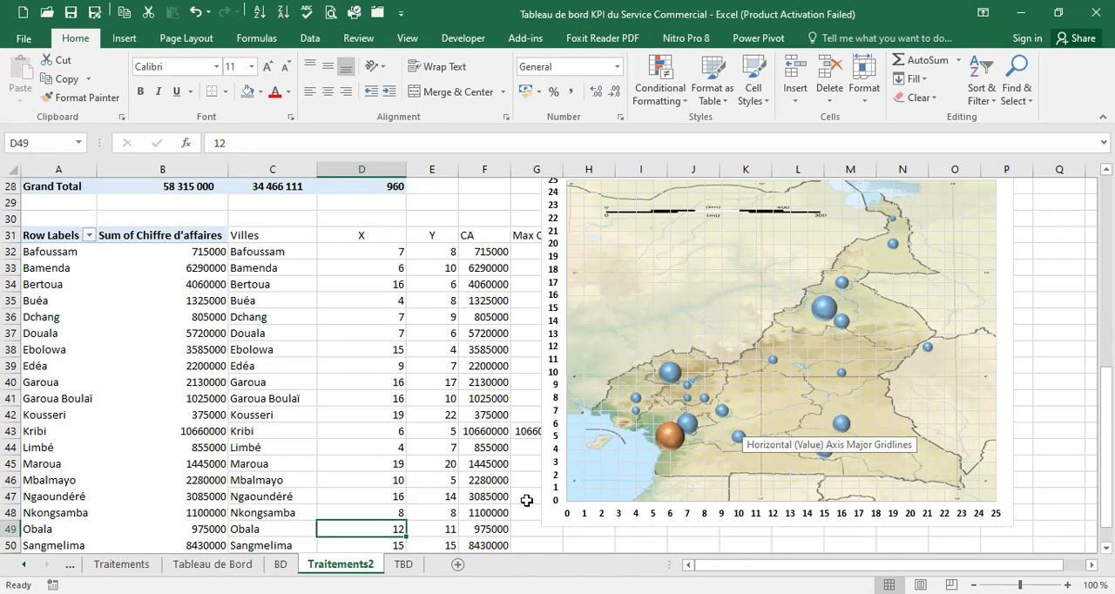
pyautogui.write('10')
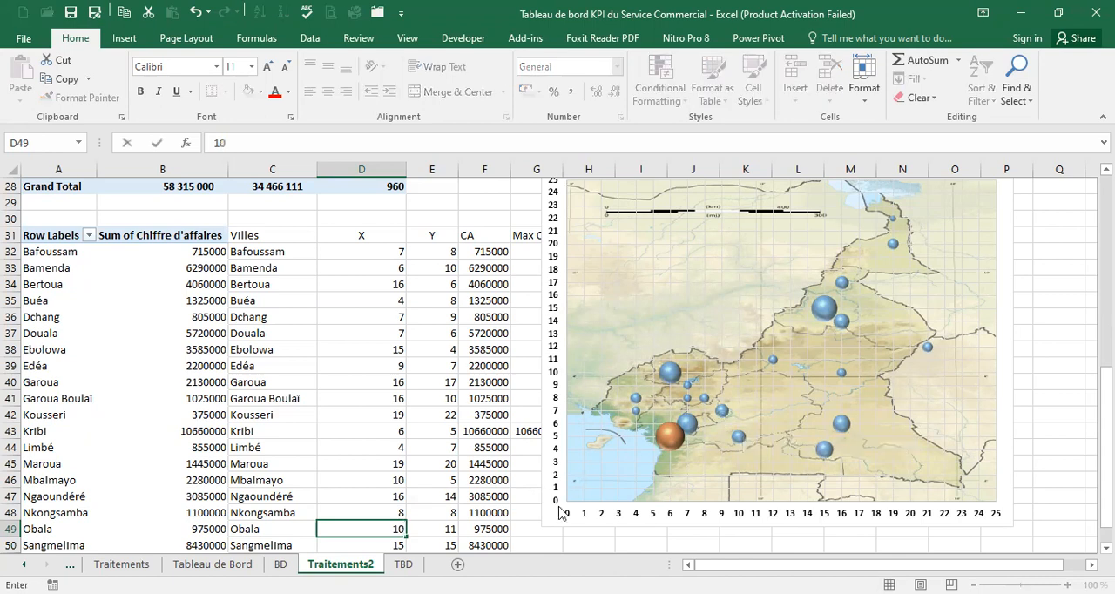
pyautogui.click(451, 532)
pyautogui.write('7')
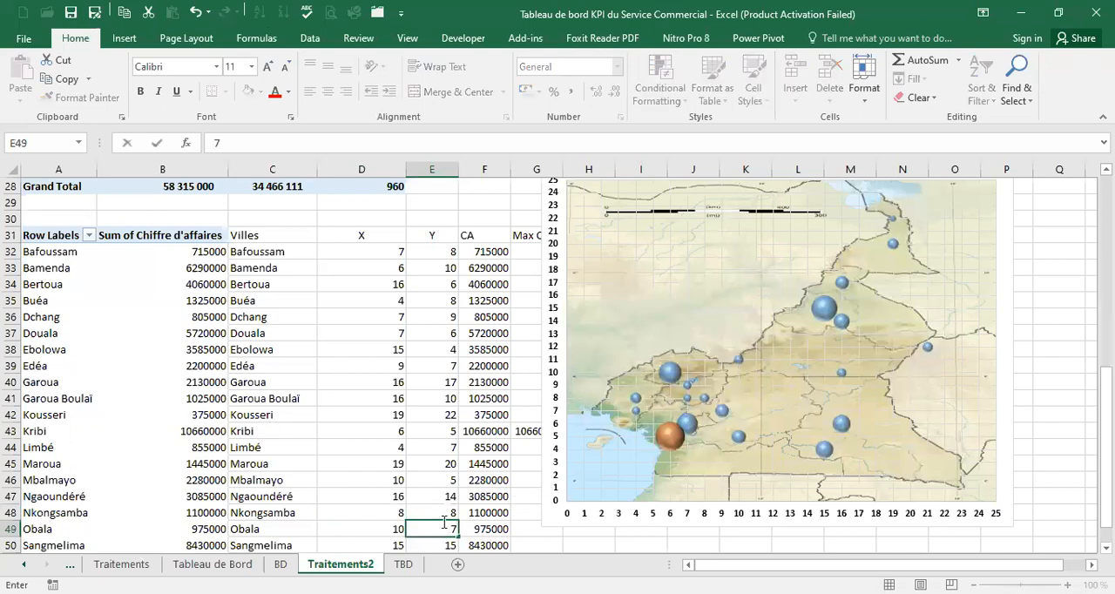
# Set Sangmelima's coordinates to X 14 and Y 5 in the city table
pyautogui.click(376, 543)
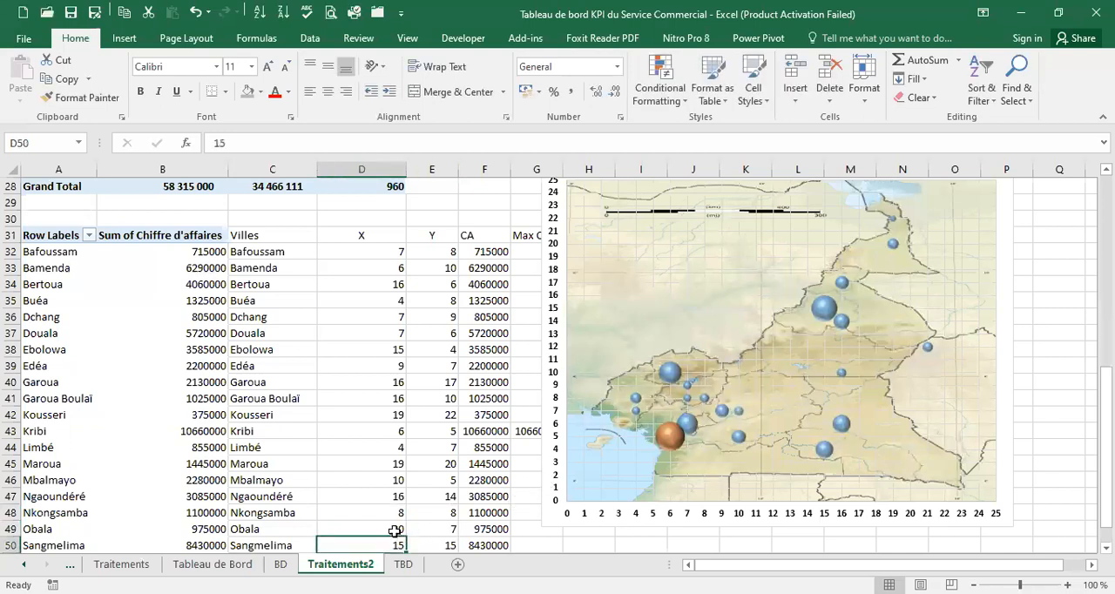
pyautogui.scroll(-1, 394, 533)
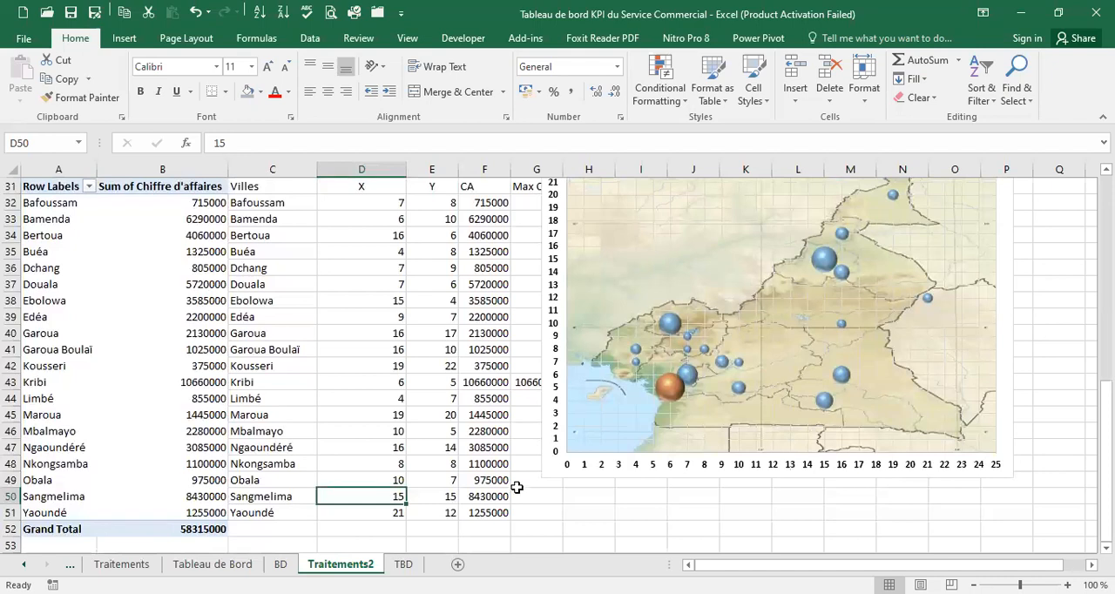
pyautogui.write('14')
pyautogui.click(436, 497)
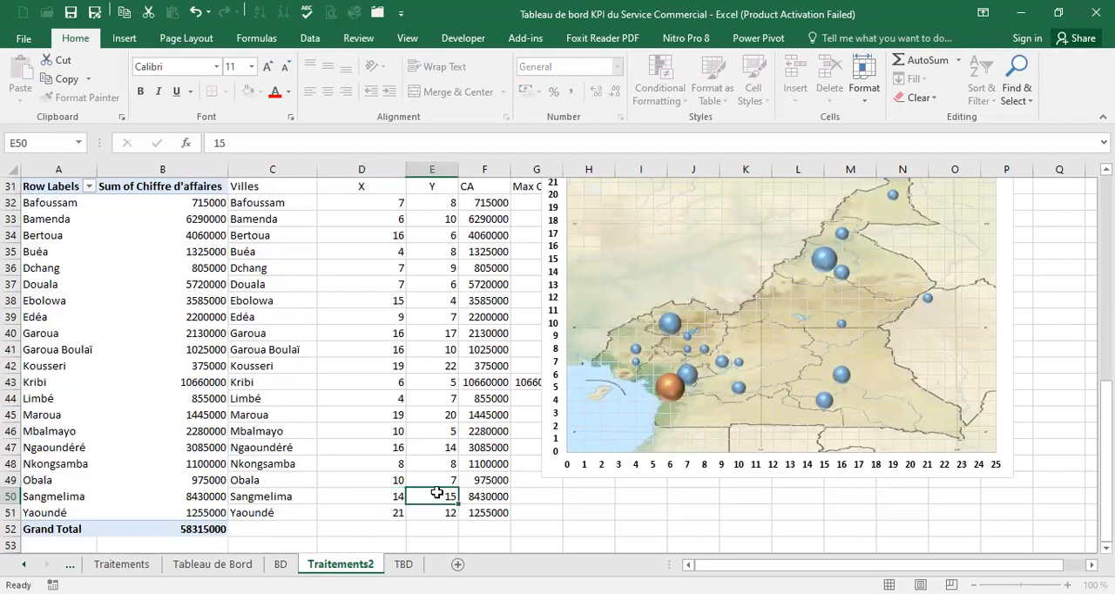
pyautogui.write('5')
pyautogui.click(386, 495)
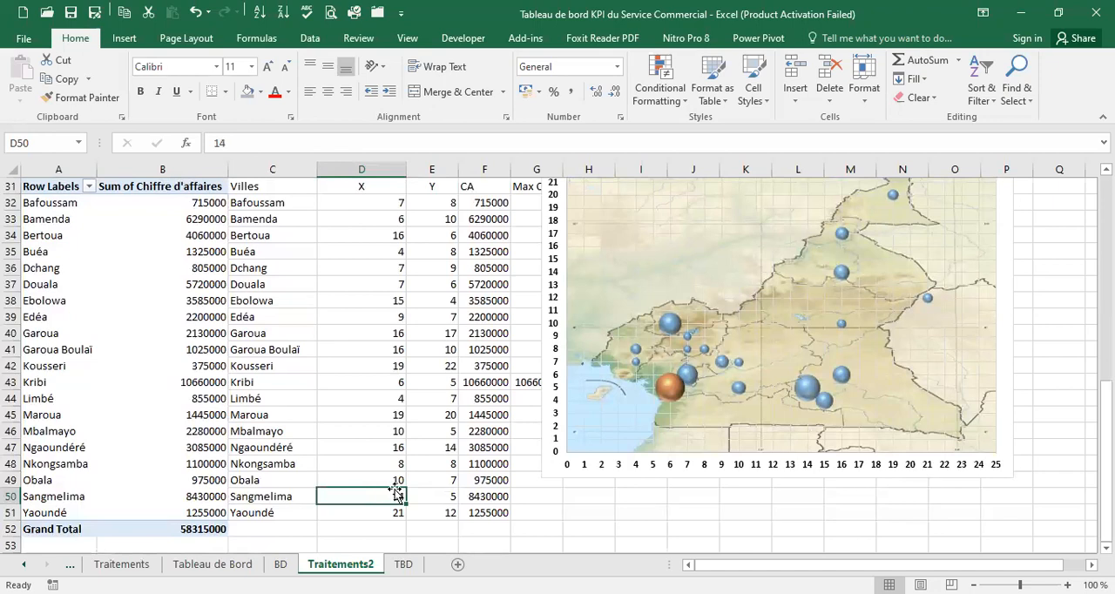
# Set Yaoundé's coordinates to X 11 and Y 7 in the last city row
pyautogui.click(392, 510)
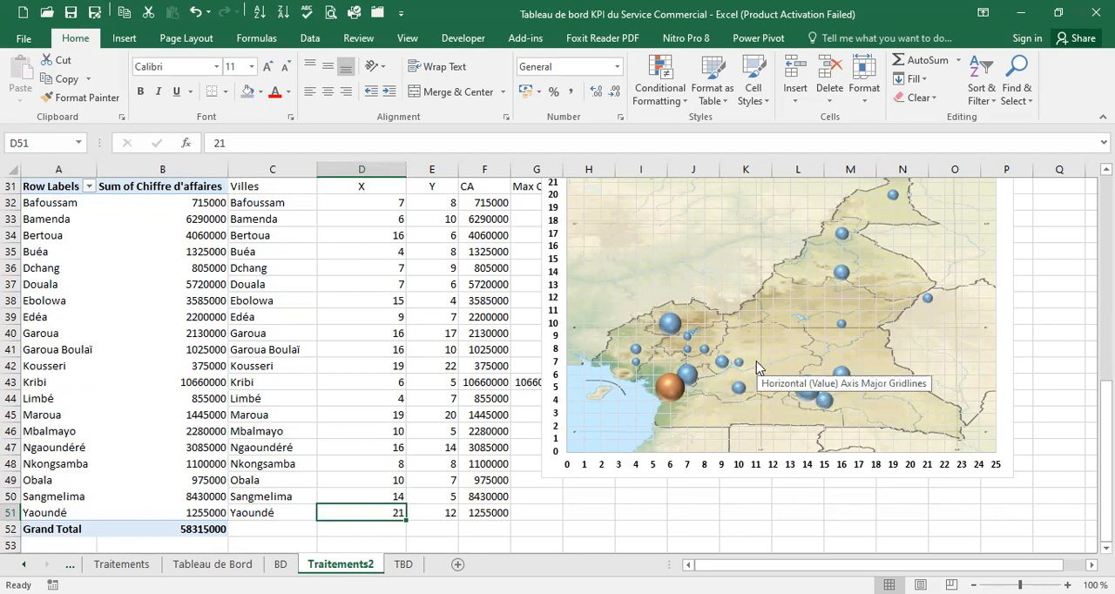
pyautogui.scroll(-1, 756, 355)
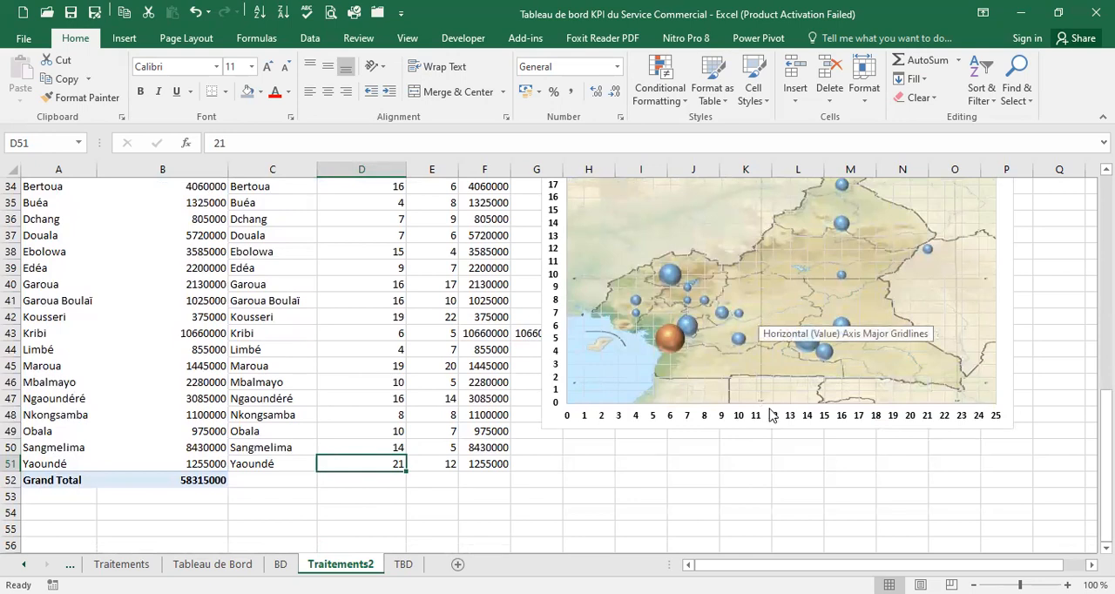
pyautogui.write('11')
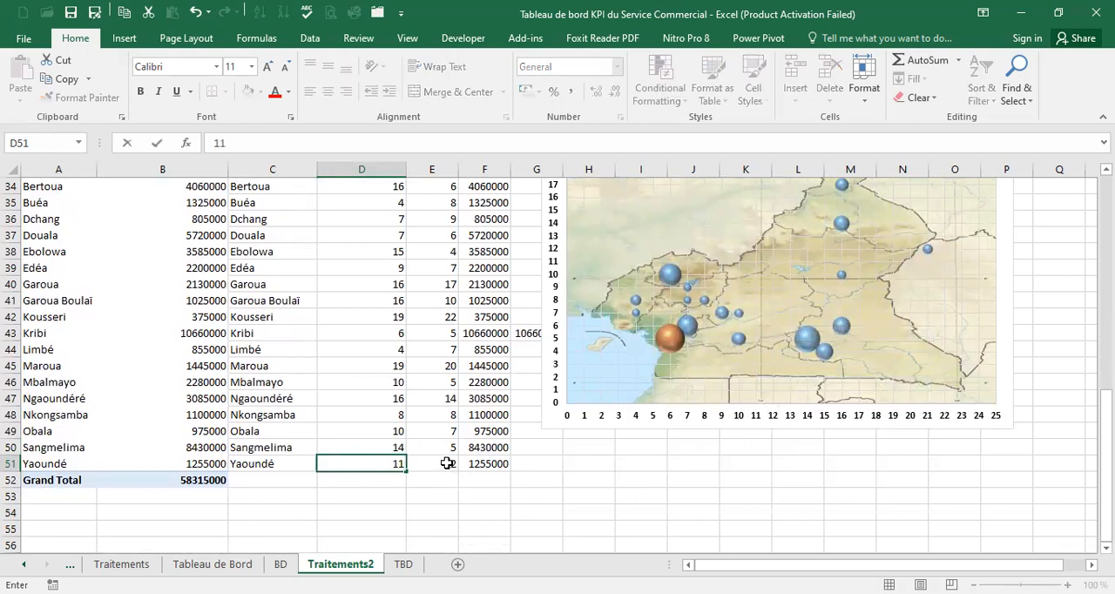
pyautogui.click(447, 463)
pyautogui.click(430, 445)
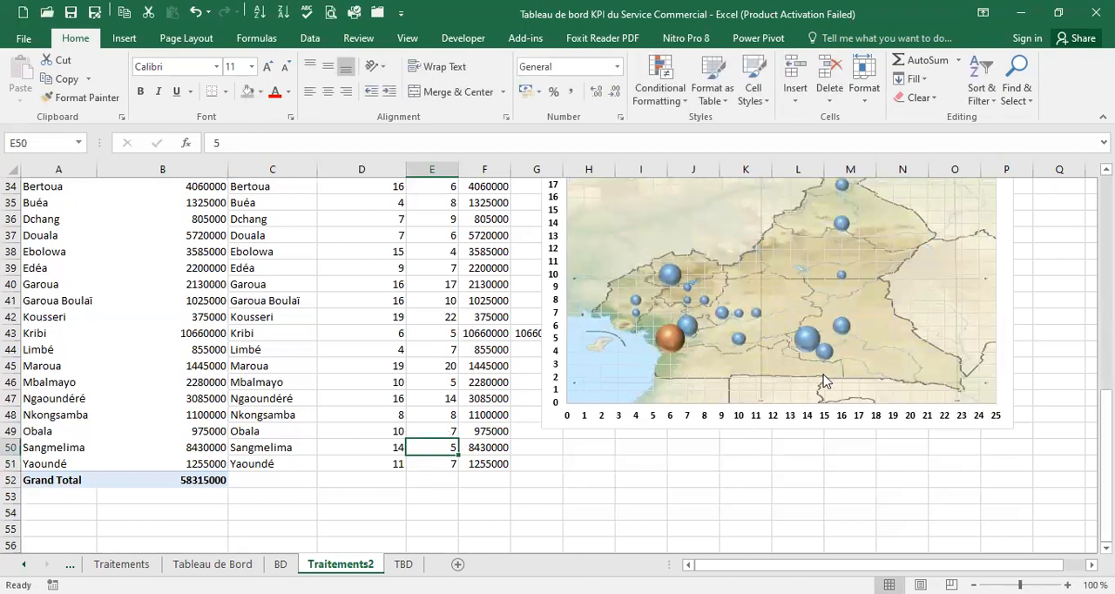
# Correct Ebolowa's X coordinate to 11 so its bubble moves west on the map
pyautogui.moveTo(813, 354)
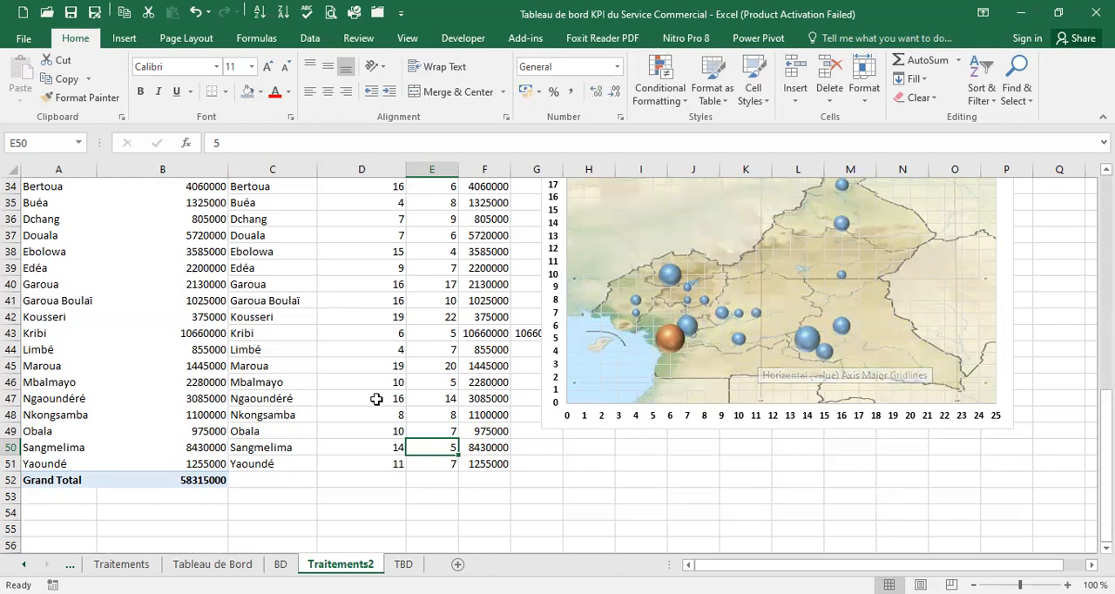
pyautogui.click(383, 248)
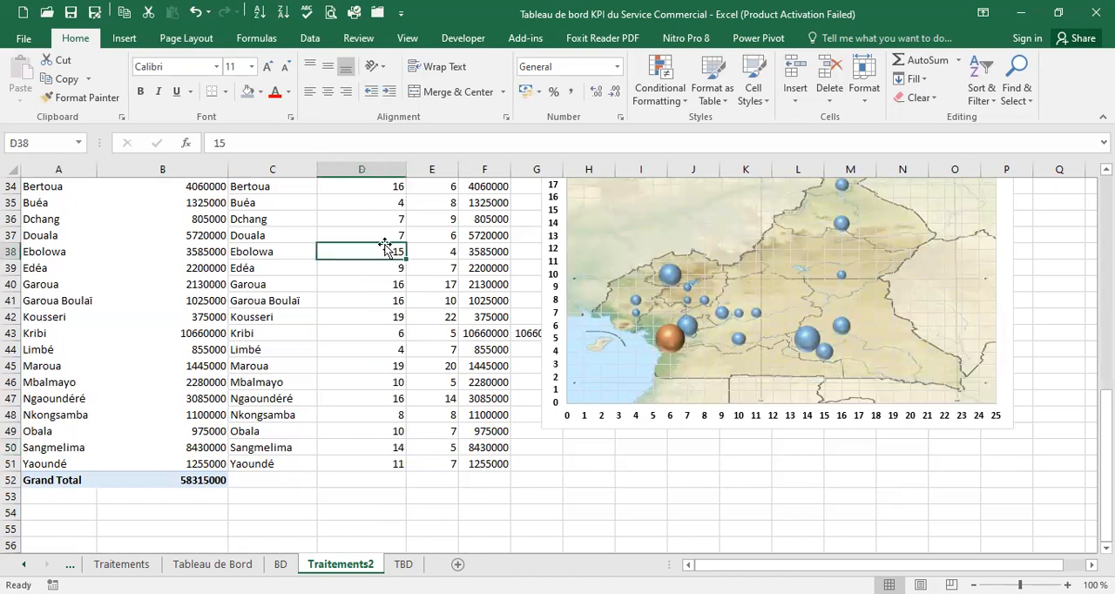
pyautogui.write('11')
pyautogui.press('Return')
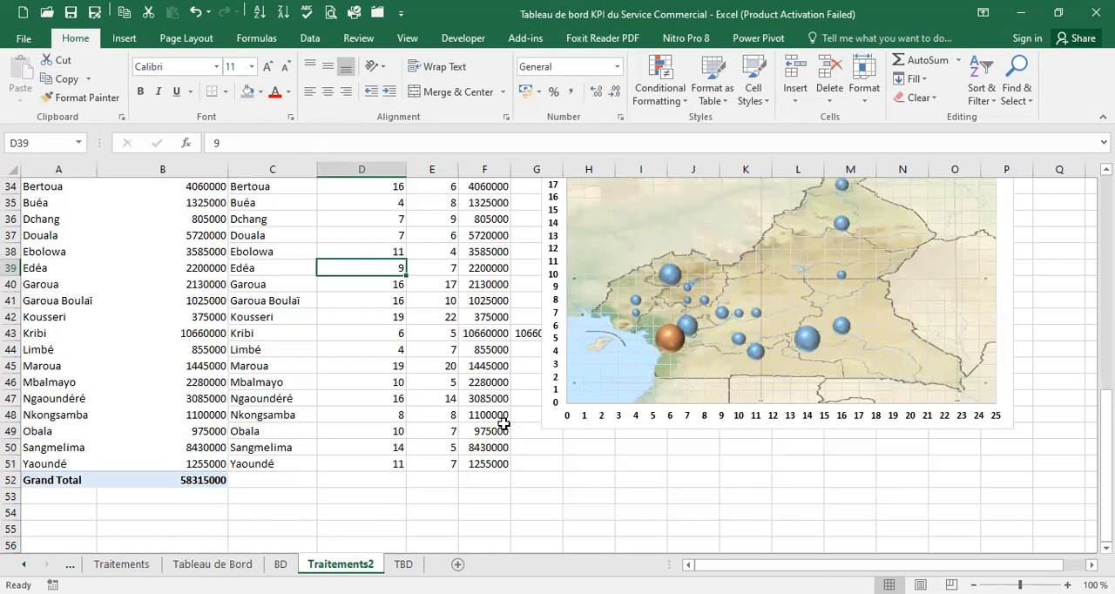
# Check the bubble positions across the Cameroon map, and cut the whole map chart from the Traitements2 sheet
pyautogui.scroll(4, 469, 455)
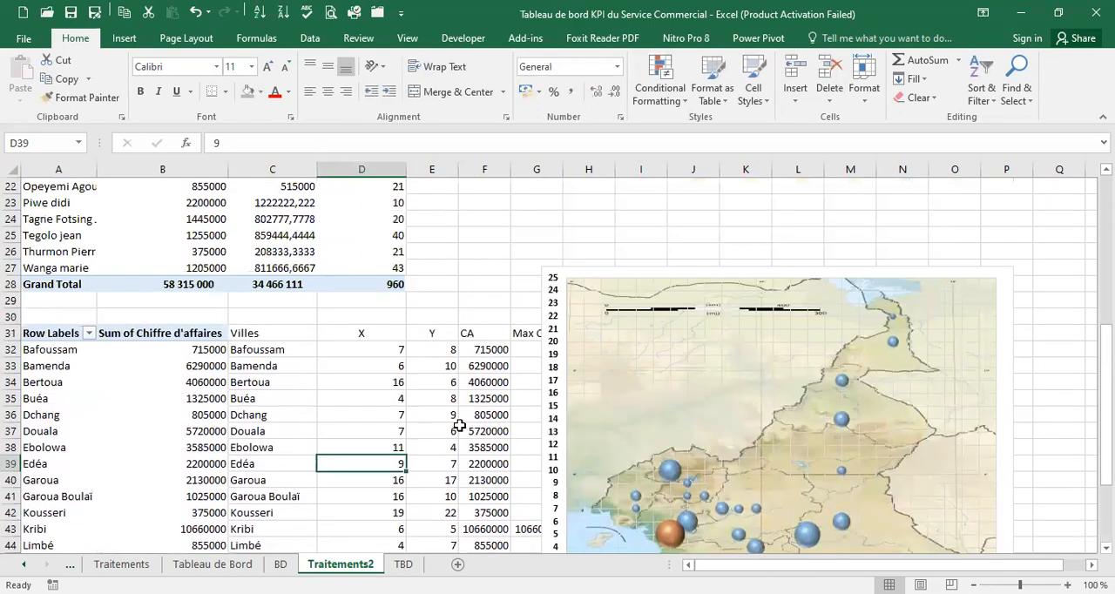
pyautogui.scroll(-3, 523, 401)
pyautogui.scroll(1, 521, 397)
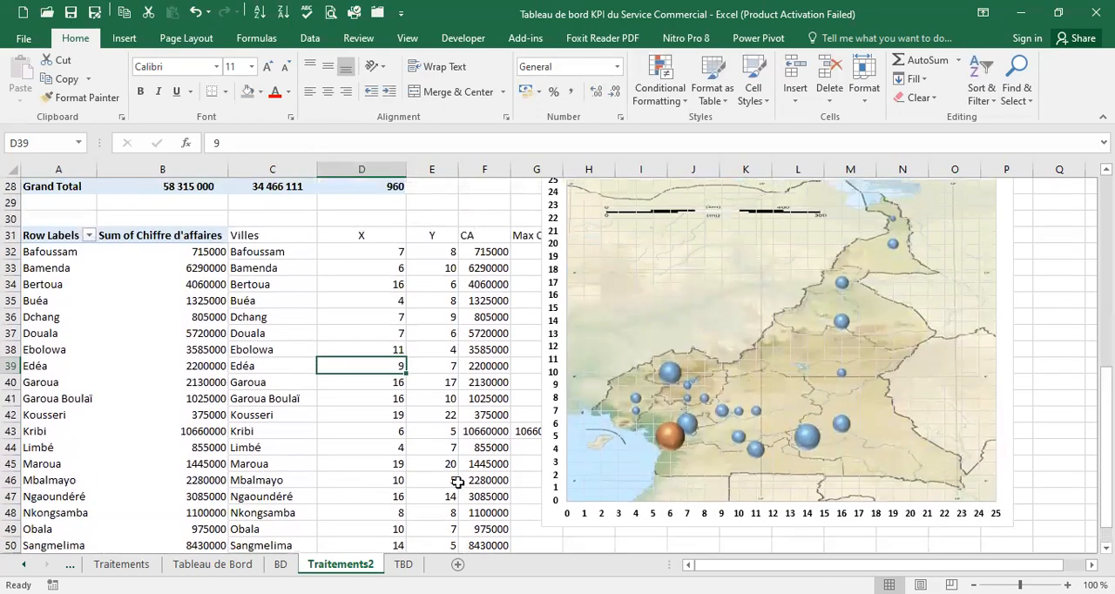
pyautogui.scroll(2, 859, 426)
pyautogui.scroll(-1, 859, 422)
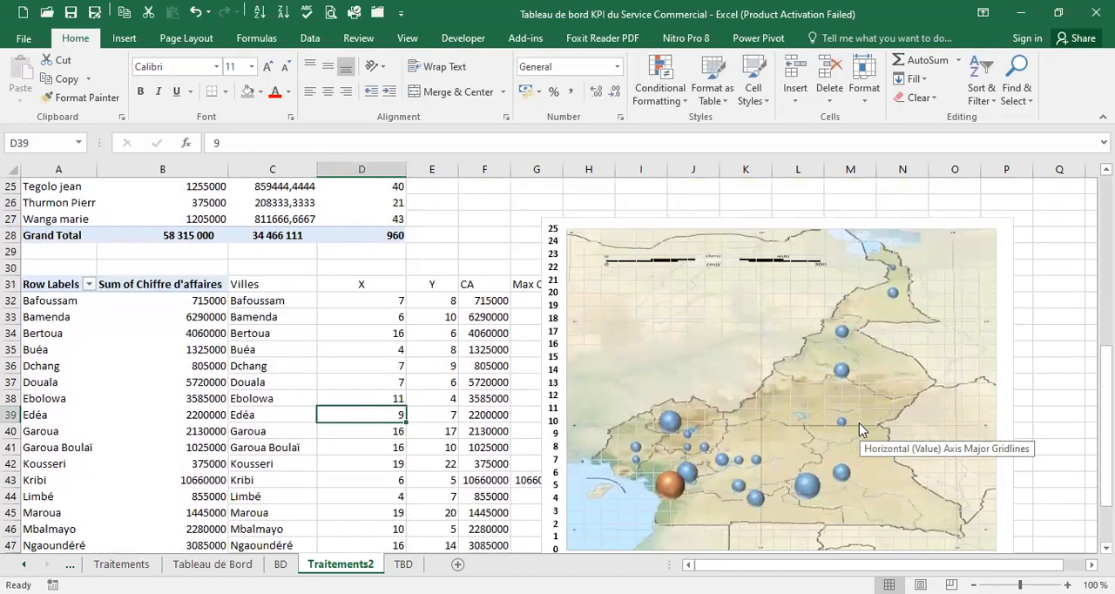
pyautogui.scroll(2, 859, 422)
pyautogui.click(903, 329)
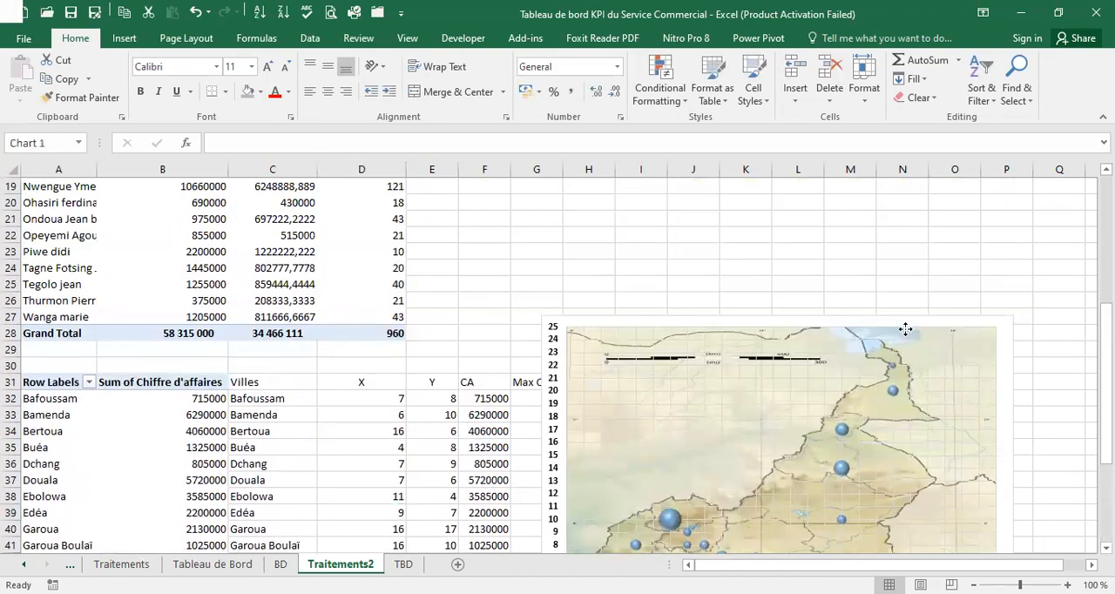
pyautogui.click(940, 319)
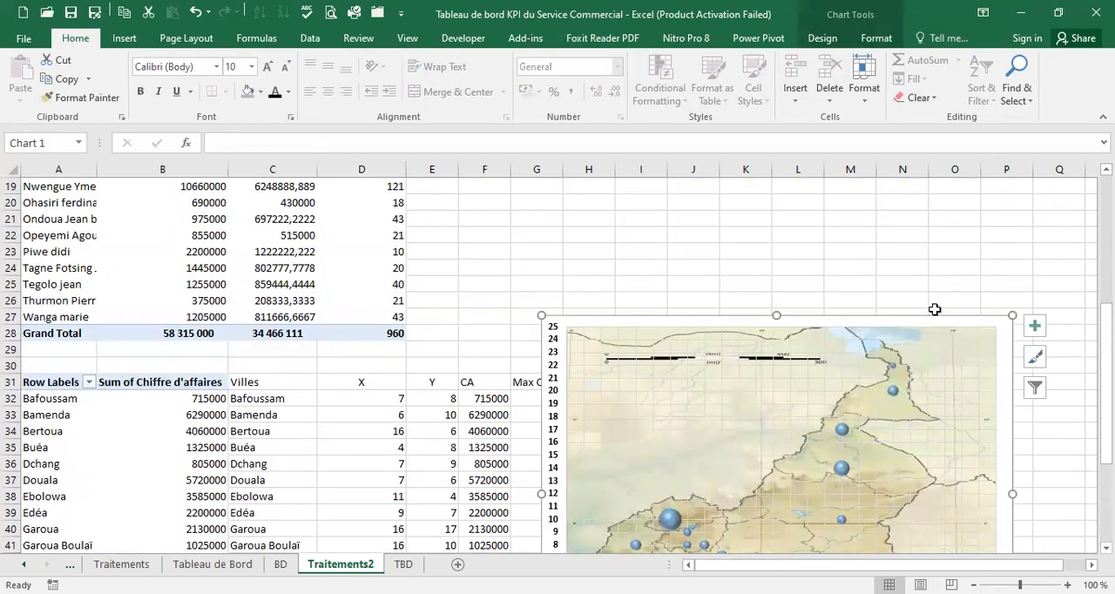
pyautogui.press('Delete')
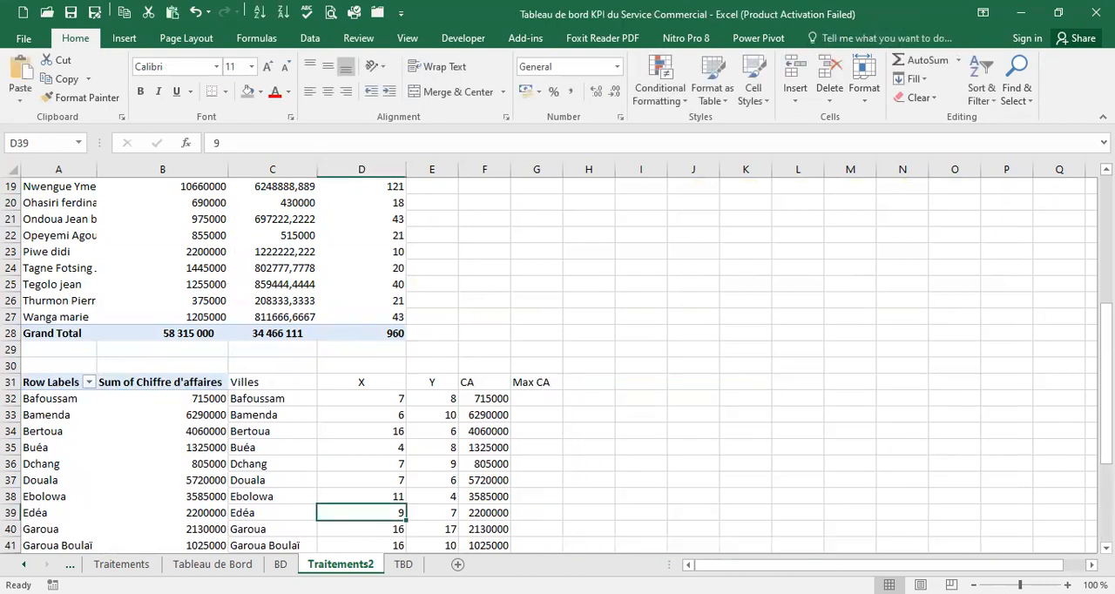
# Paste the map chart into the TBD sheet at cell B8, below the Chiffre d'affaires card
pyautogui.click(403, 564)
pyautogui.click(122, 315)
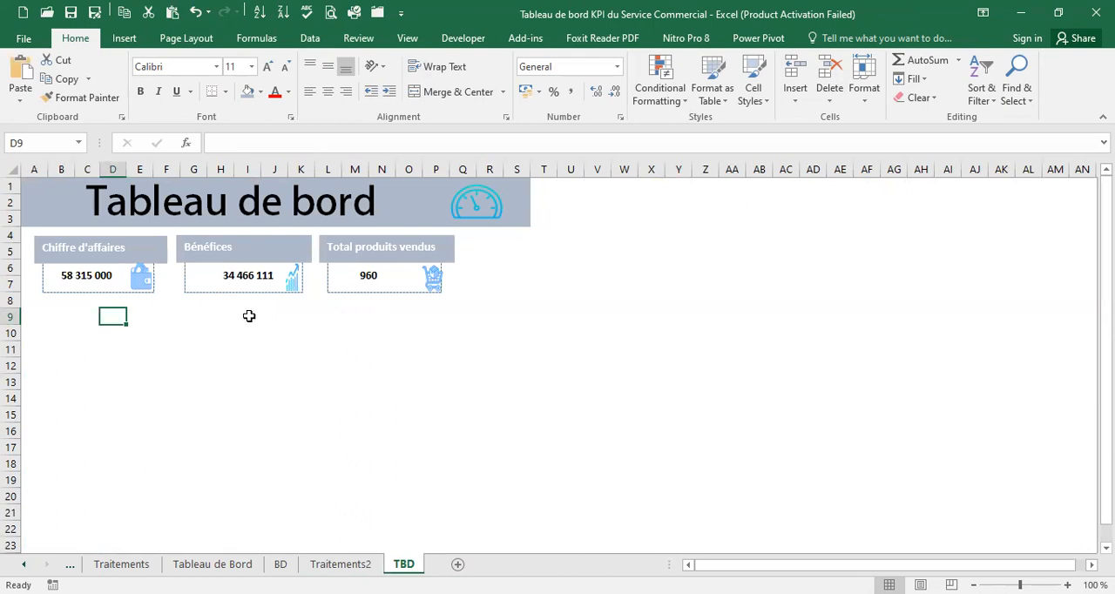
pyautogui.click(466, 304)
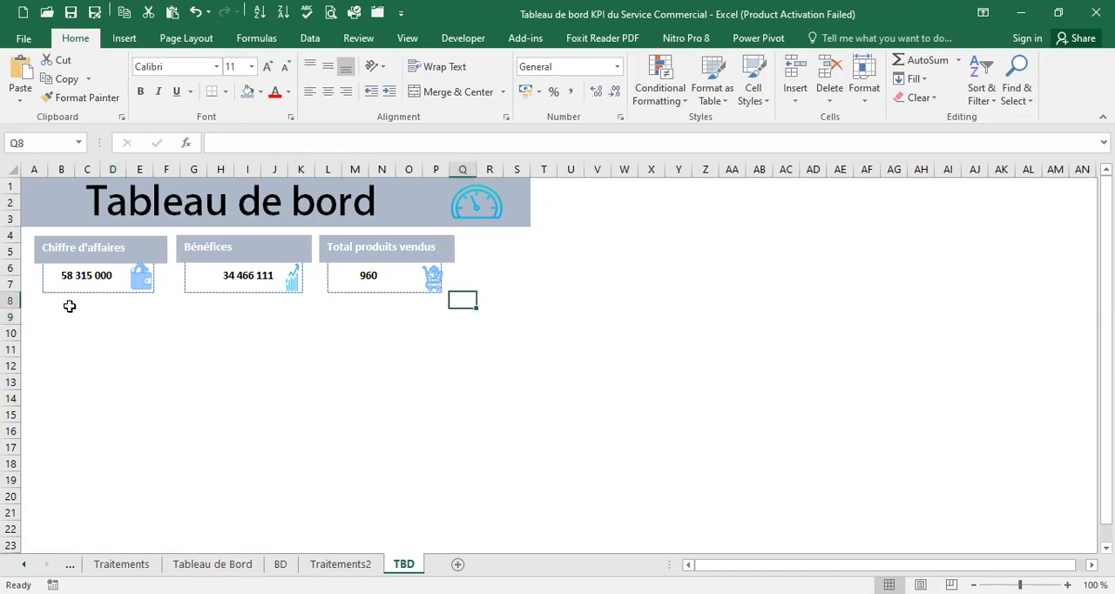
pyautogui.click(66, 303)
pyautogui.scroll(-5, 156, 394)
pyautogui.scroll(5, 157, 387)
pyautogui.hotkey('ctrl', 'v')
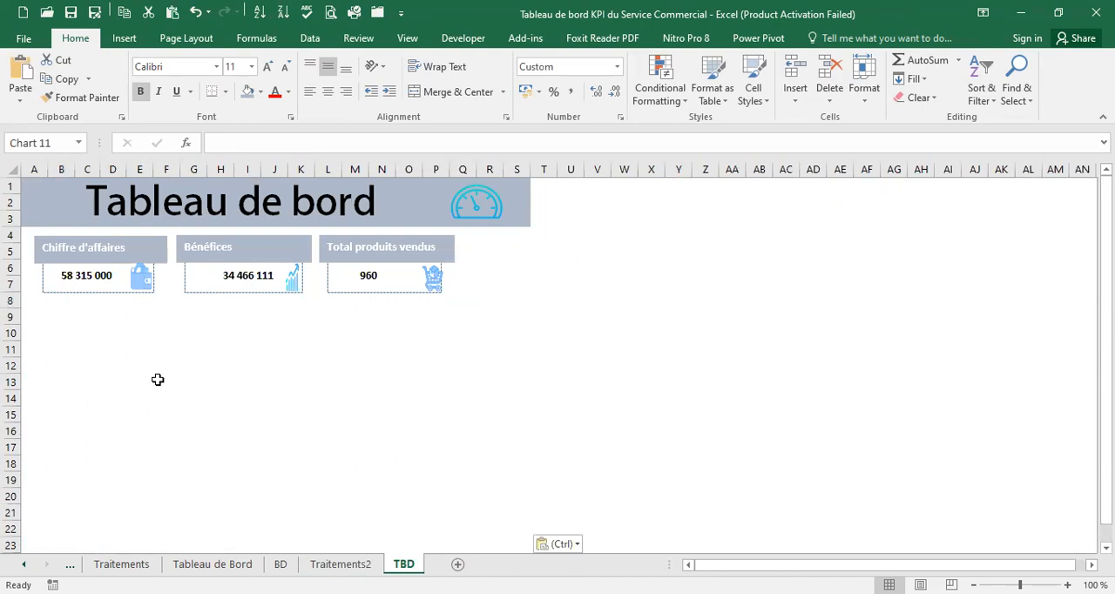
# Delete the vertical and horizontal axis labels from the map chart on the TBD sheet
pyautogui.scroll(-4, 413, 406)
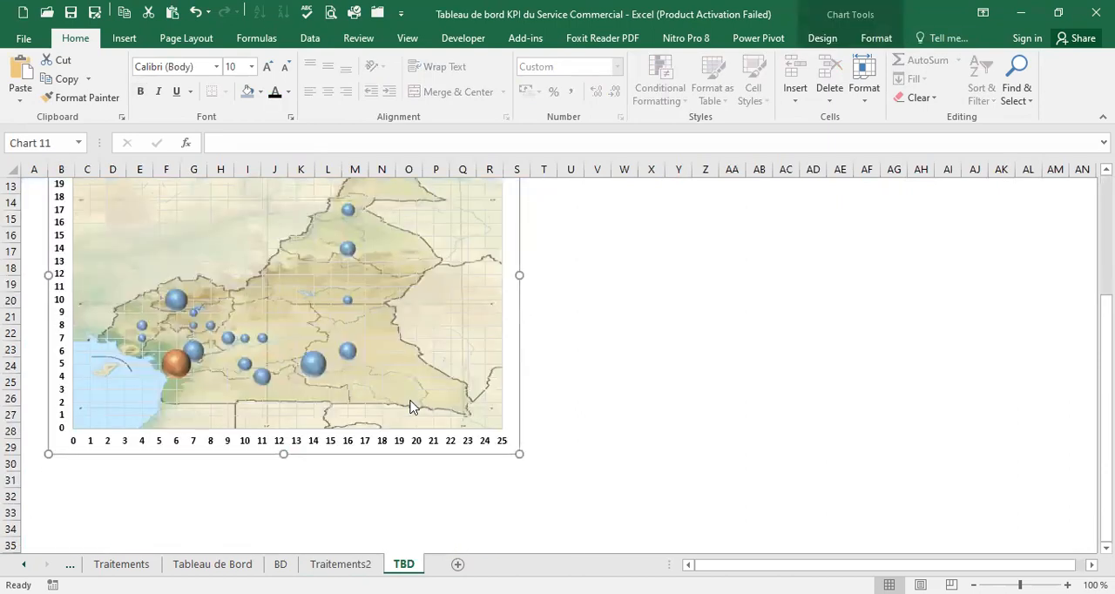
pyautogui.scroll(4, 413, 406)
pyautogui.scroll(-3, 413, 418)
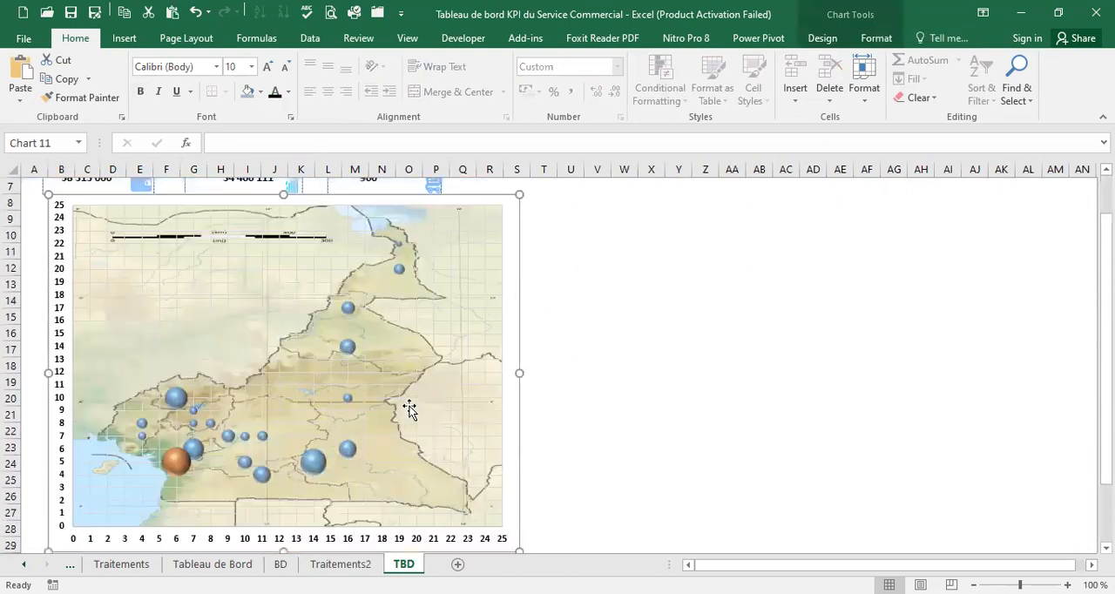
pyautogui.click(57, 305)
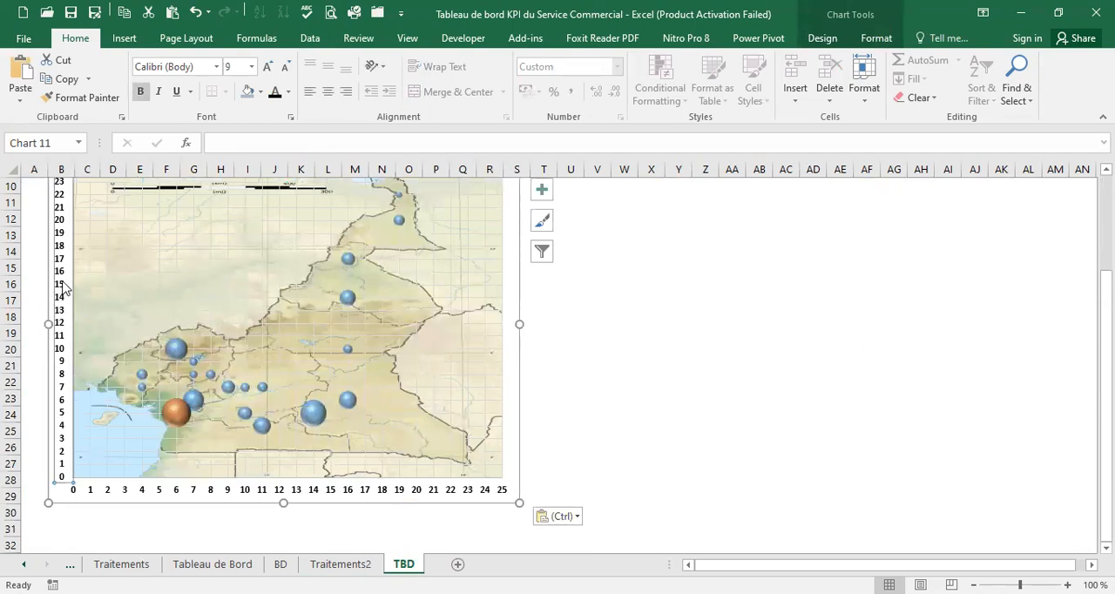
pyautogui.press('Delete')
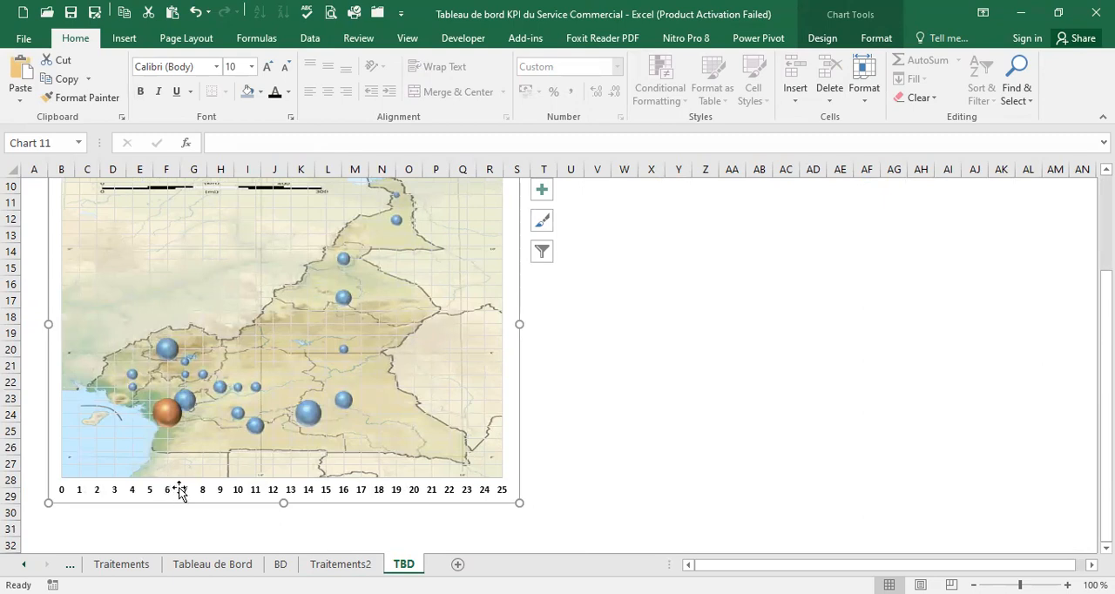
pyautogui.click(338, 492)
pyautogui.press('Delete')
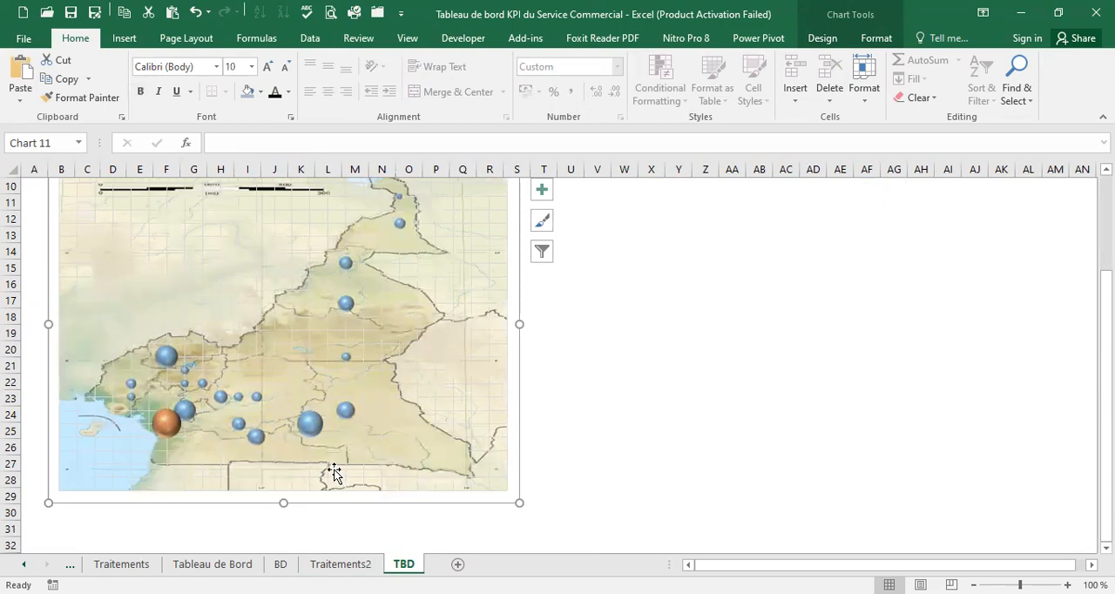
# Check the orange Max CA bubble on the TBD map against the city revenue table on Traitements2
pyautogui.click(340, 564)
pyautogui.scroll(2, 324, 353)
pyautogui.scroll(-5, 324, 353)
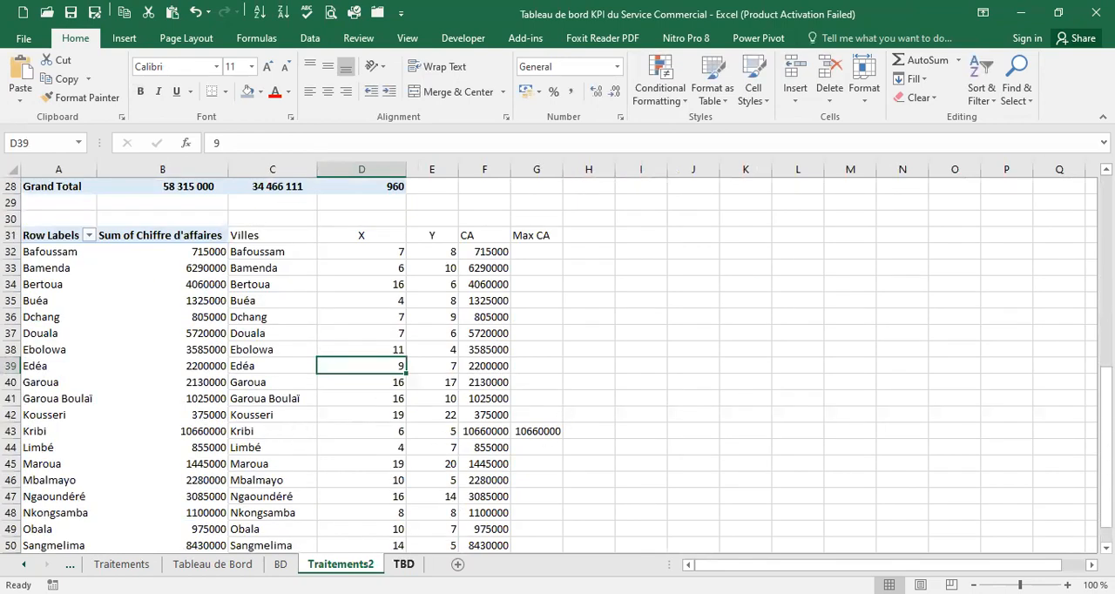
pyautogui.click(402, 564)
pyautogui.moveTo(161, 425)
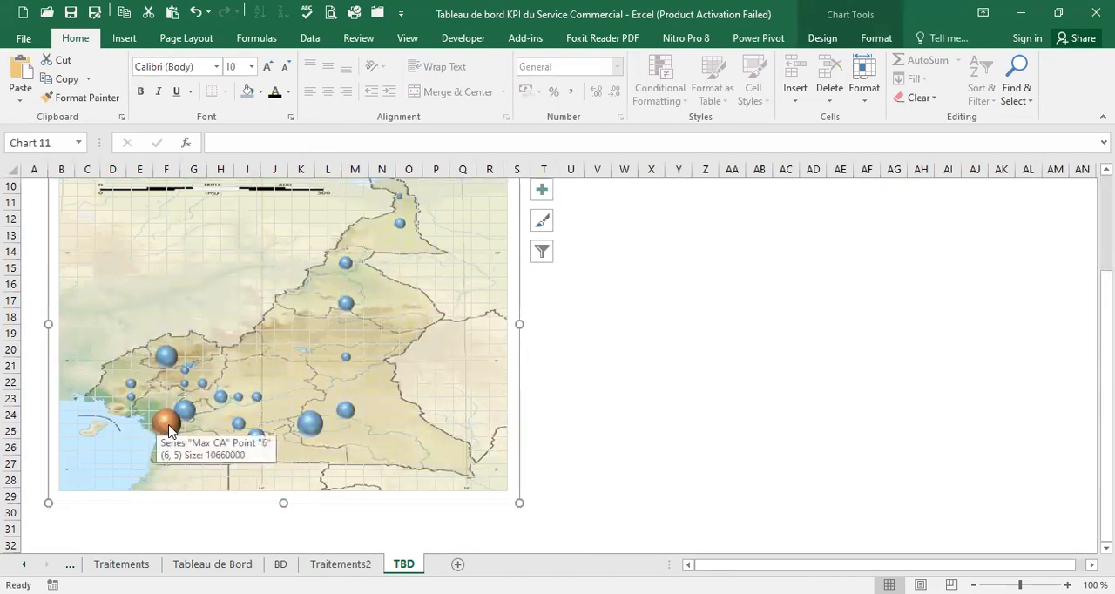
pyautogui.scroll(2, 167, 428)
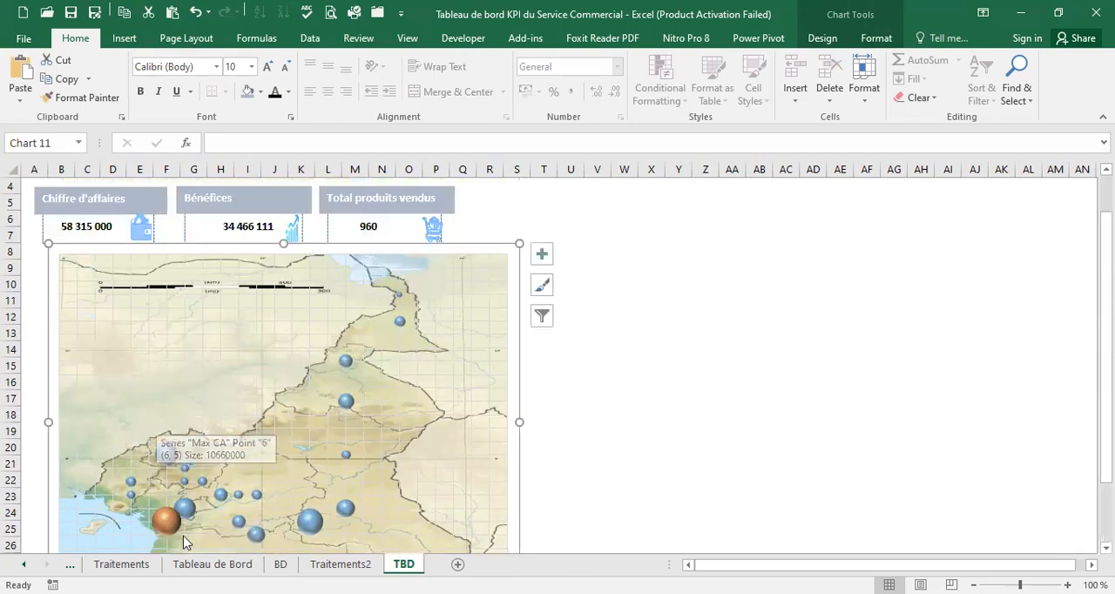
pyautogui.scroll(-1, 185, 530)
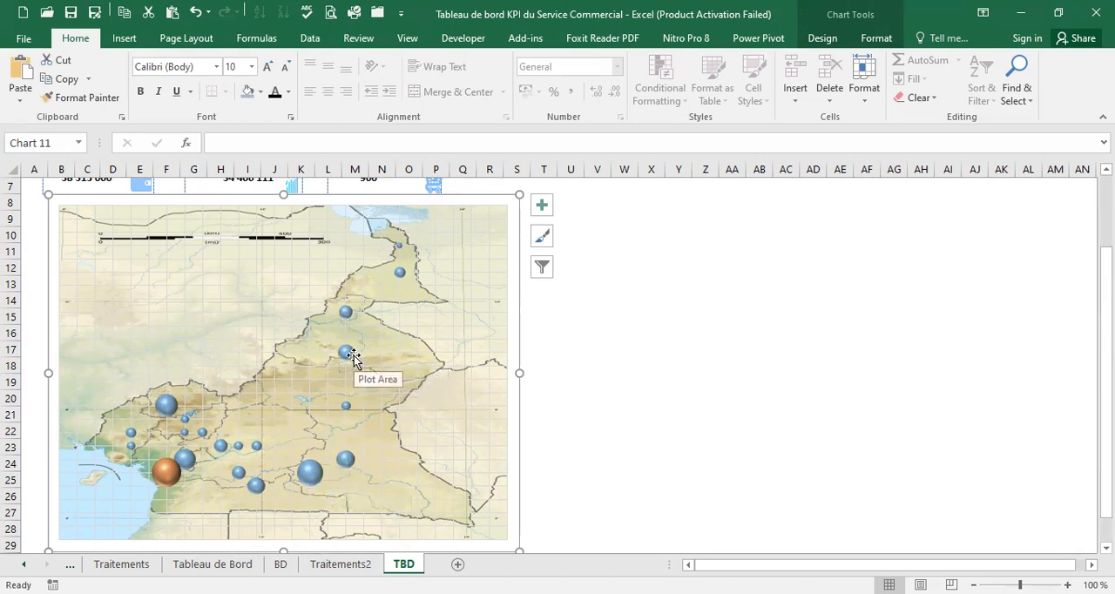
pyautogui.scroll(1, 381, 307)
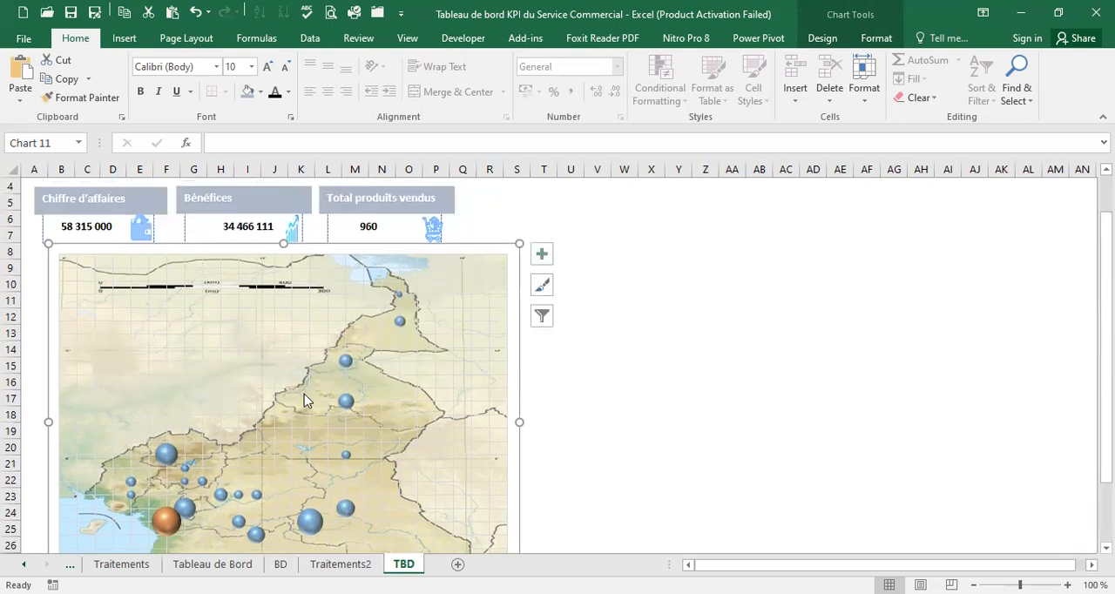
# Shrink the map chart to about 10.24 cm high by 13.84 cm wide and shift it left under the KPI cards
pyautogui.scroll(-3, 304, 396)
pyautogui.moveTo(519, 453); pyautogui.dragTo(465, 406)
pyautogui.scroll(1, 471, 410)
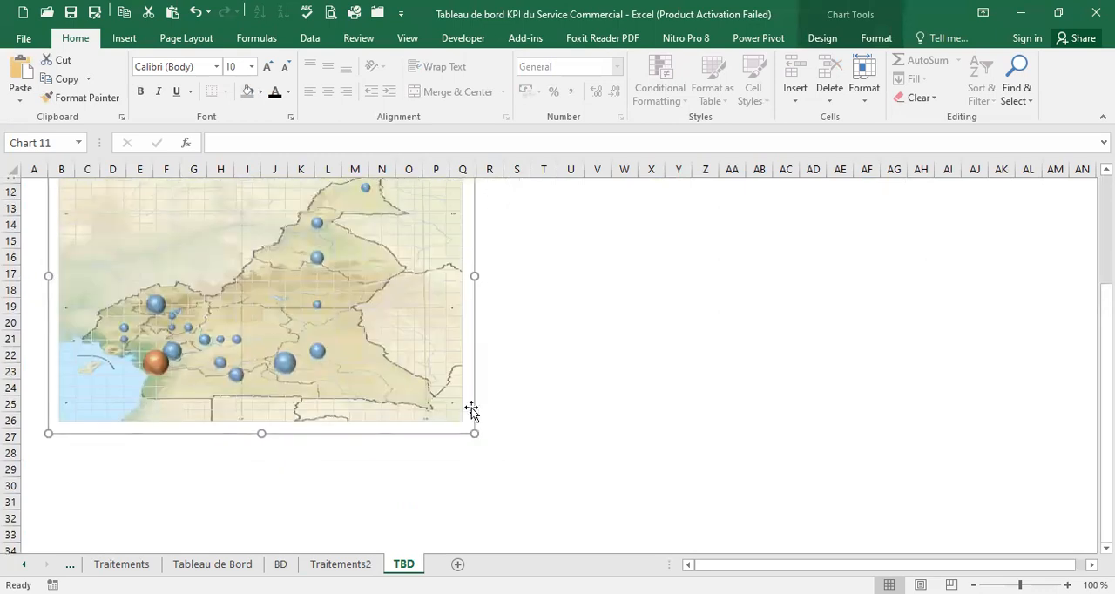
pyautogui.scroll(2, 472, 409)
pyautogui.scroll(-2, 436, 440)
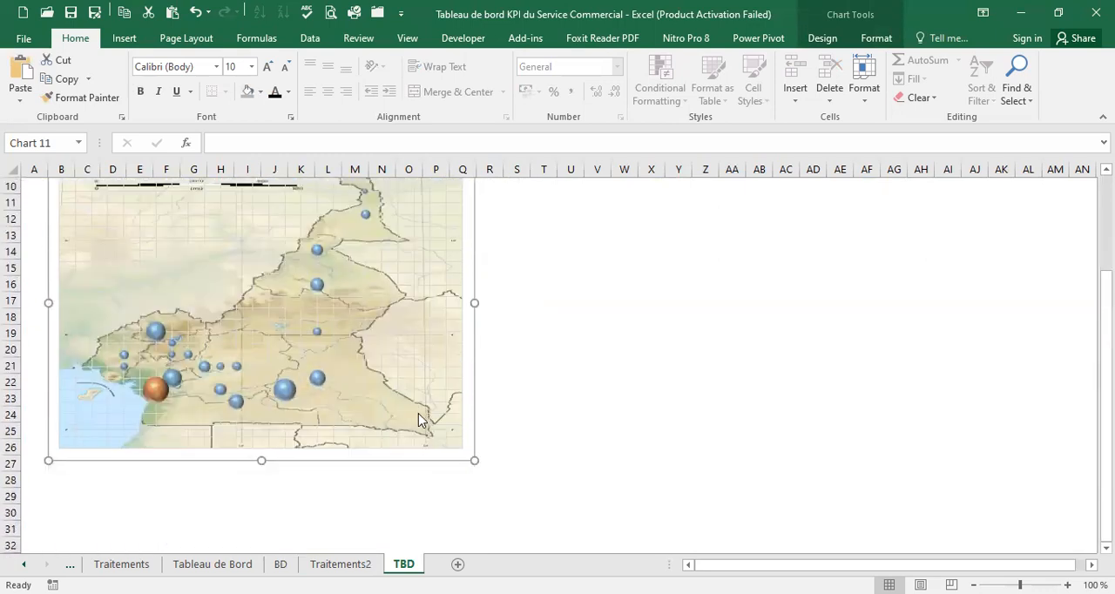
pyautogui.scroll(3, 418, 411)
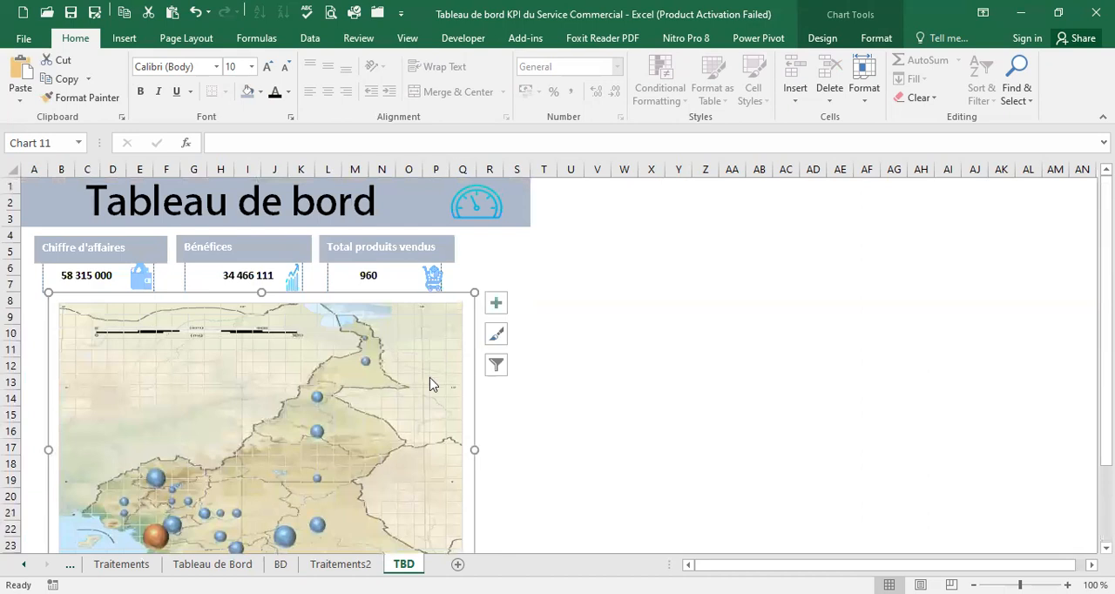
pyautogui.moveTo(474, 405); pyautogui.dragTo(456, 403)
pyautogui.click(488, 394)
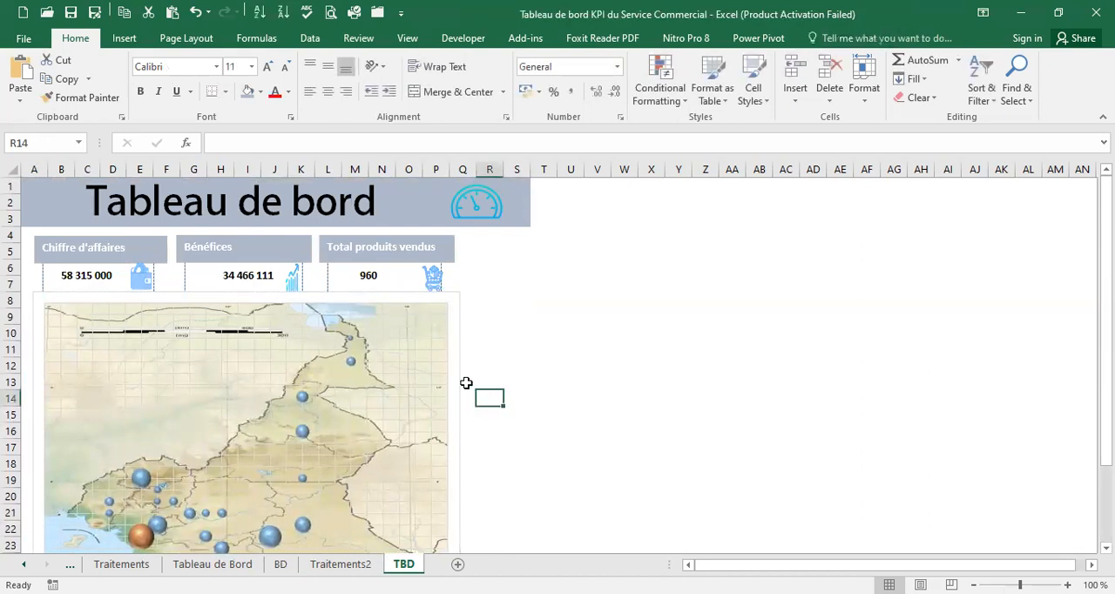
# Remove the outline around the map chart's chart area with No Outline
pyautogui.click(460, 380)
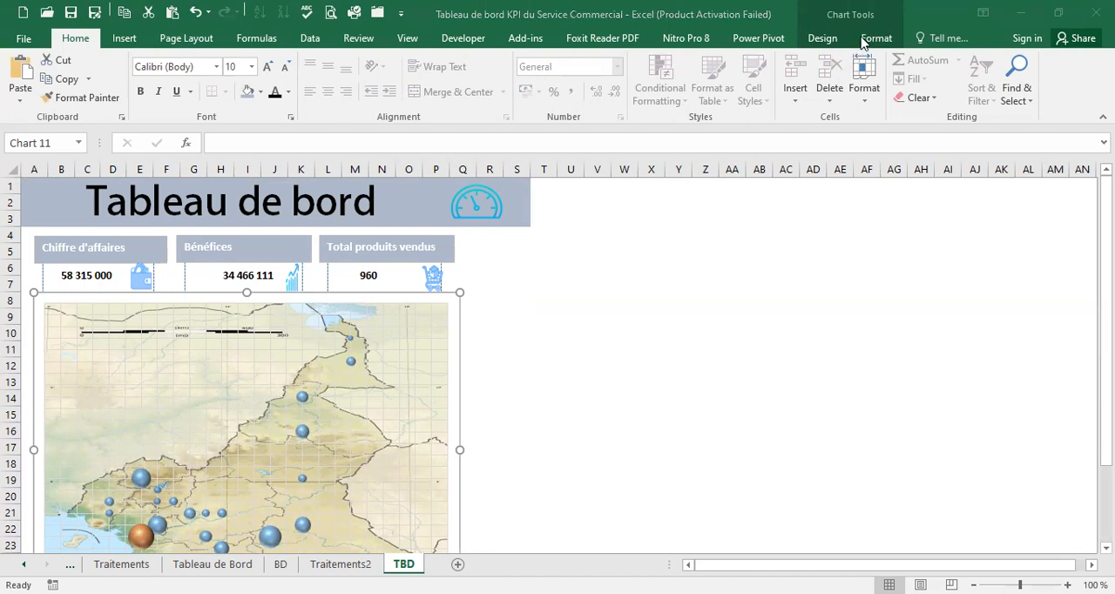
pyautogui.click(405, 112)
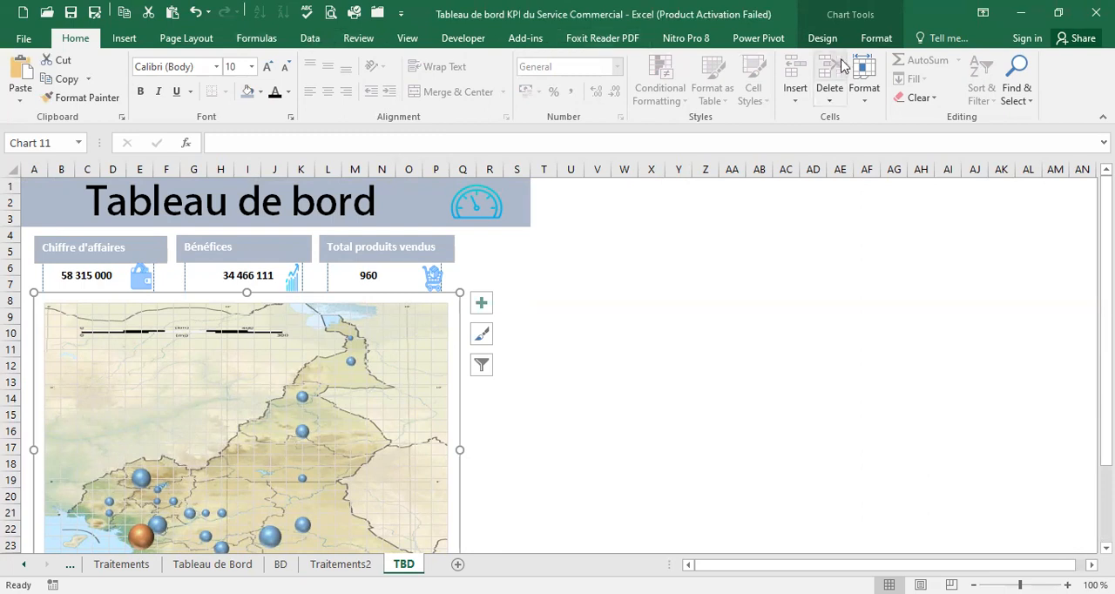
pyautogui.click(877, 37)
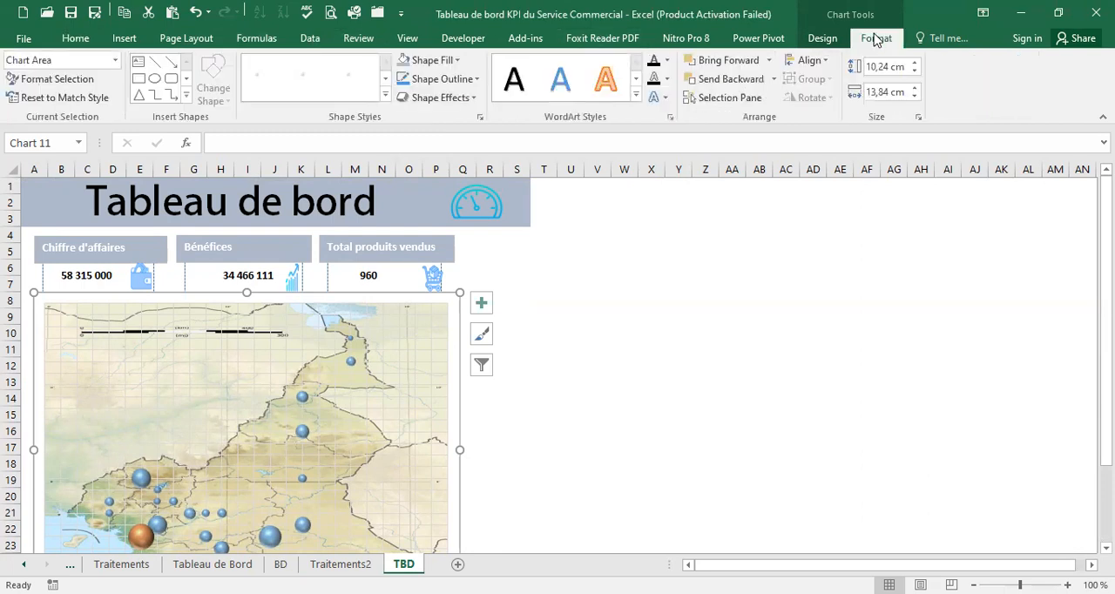
pyautogui.click(478, 80)
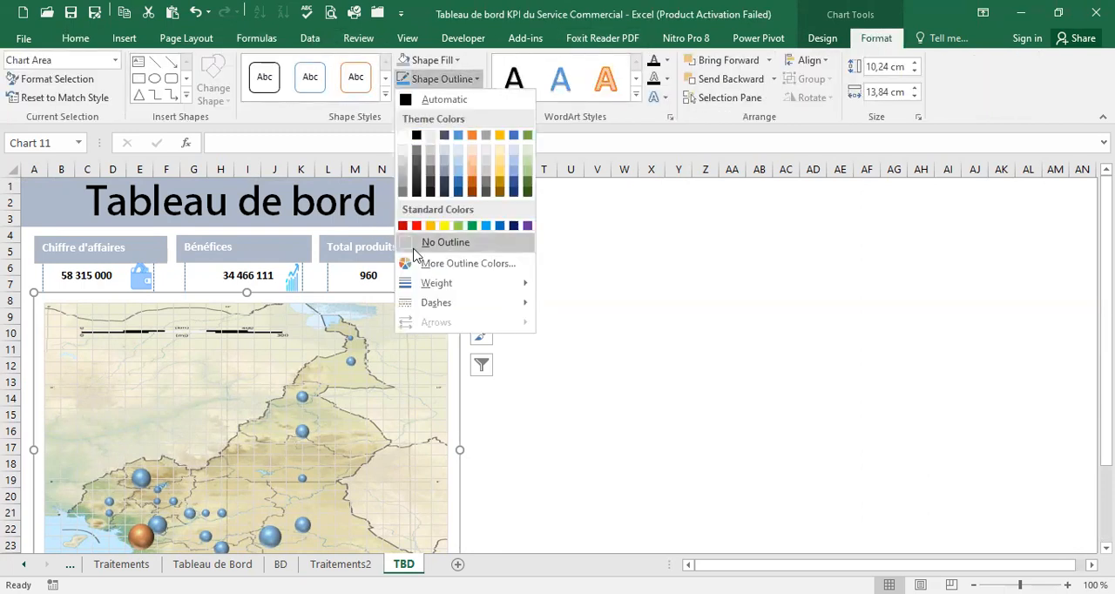
pyautogui.click(549, 446)
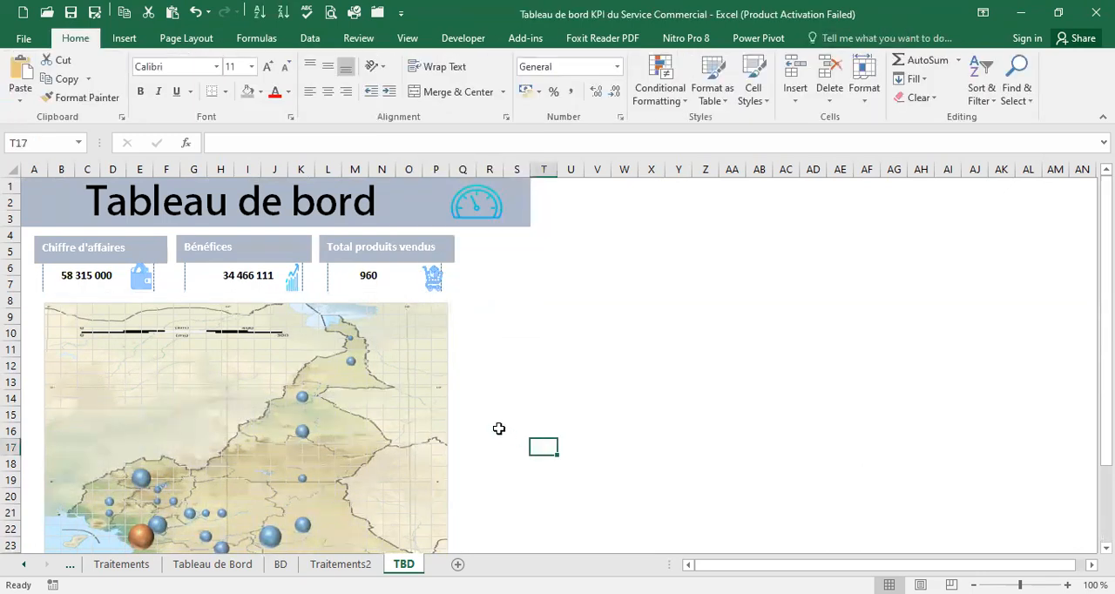
# Nudge the map chart slightly down and left so it clears the dashed borders of the KPI cards
pyautogui.click(389, 411)
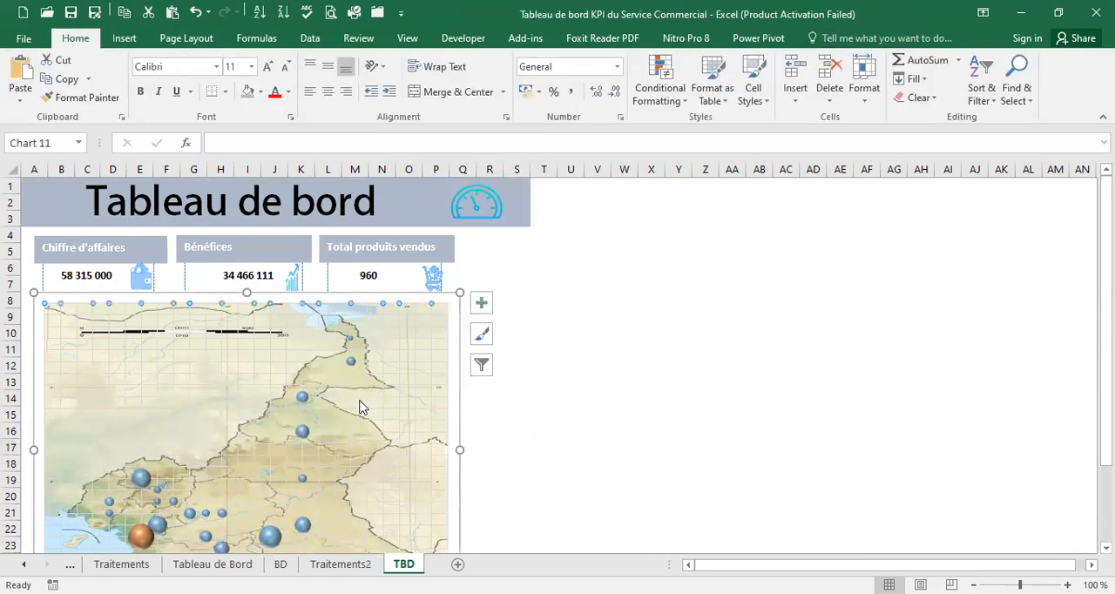
pyautogui.click(401, 406)
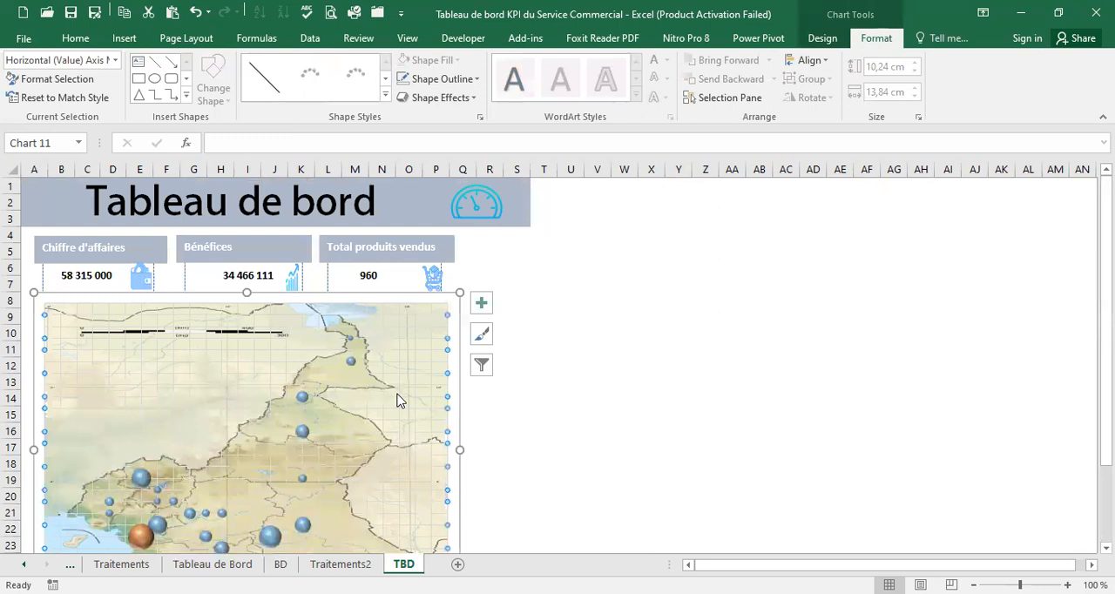
pyautogui.click(551, 394)
pyautogui.click(456, 349)
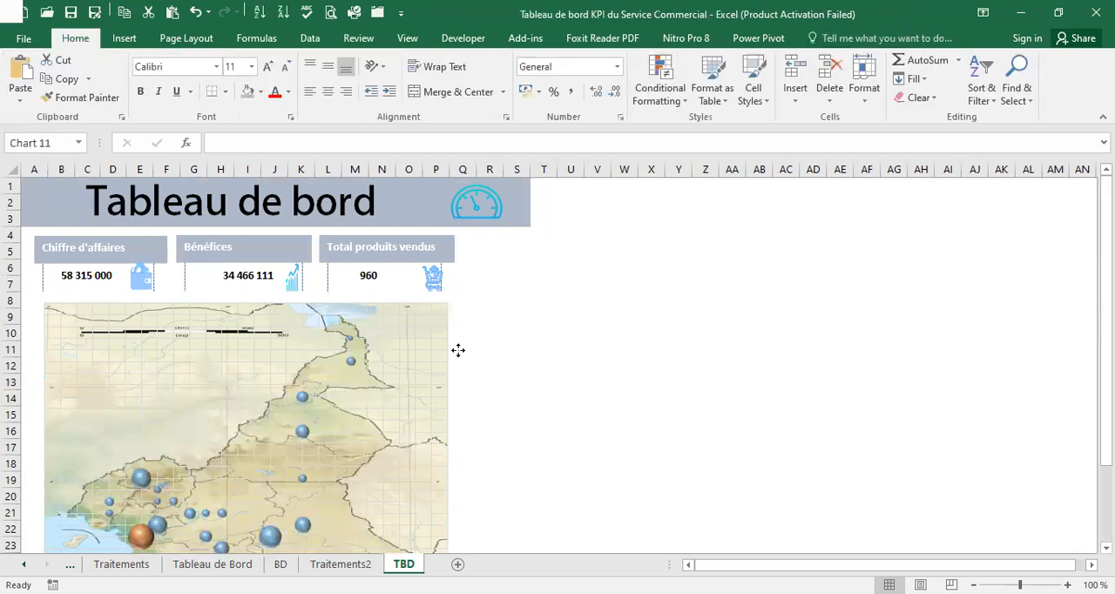
pyautogui.moveTo(459, 349); pyautogui.dragTo(456, 354)
pyautogui.click(572, 345)
pyautogui.click(467, 362)
pyautogui.click(448, 350)
pyautogui.moveTo(451, 351)
pyautogui.mouseDown()
pyautogui.moveTo(445, 340)
pyautogui.moveTo(455, 351)
pyautogui.mouseUp()
pyautogui.click(571, 332)
pyautogui.scroll(-3, 557, 394)
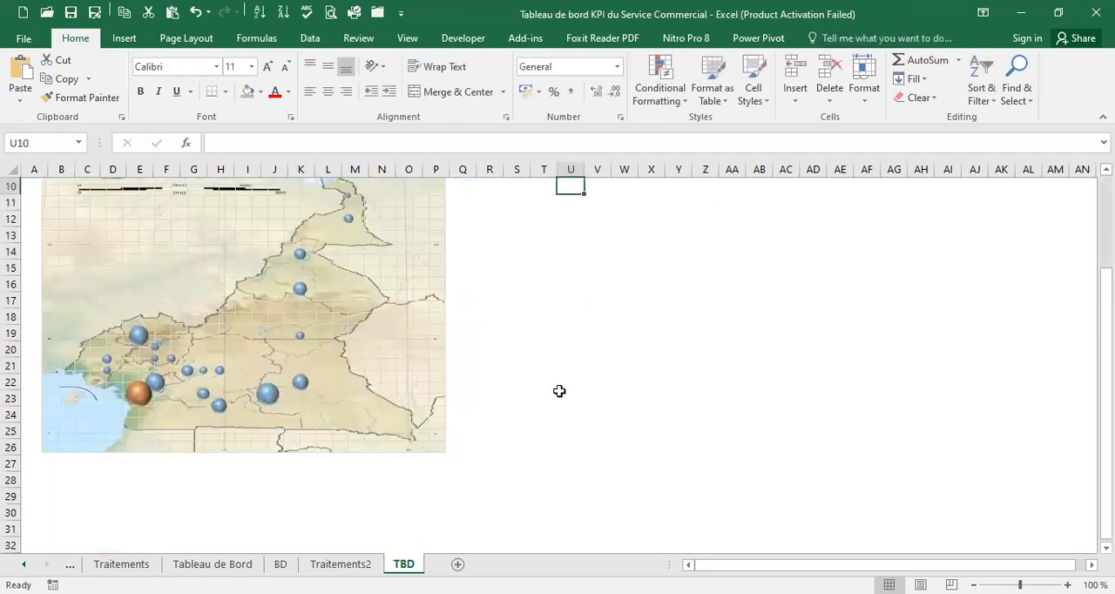
pyautogui.scroll(3, 540, 385)
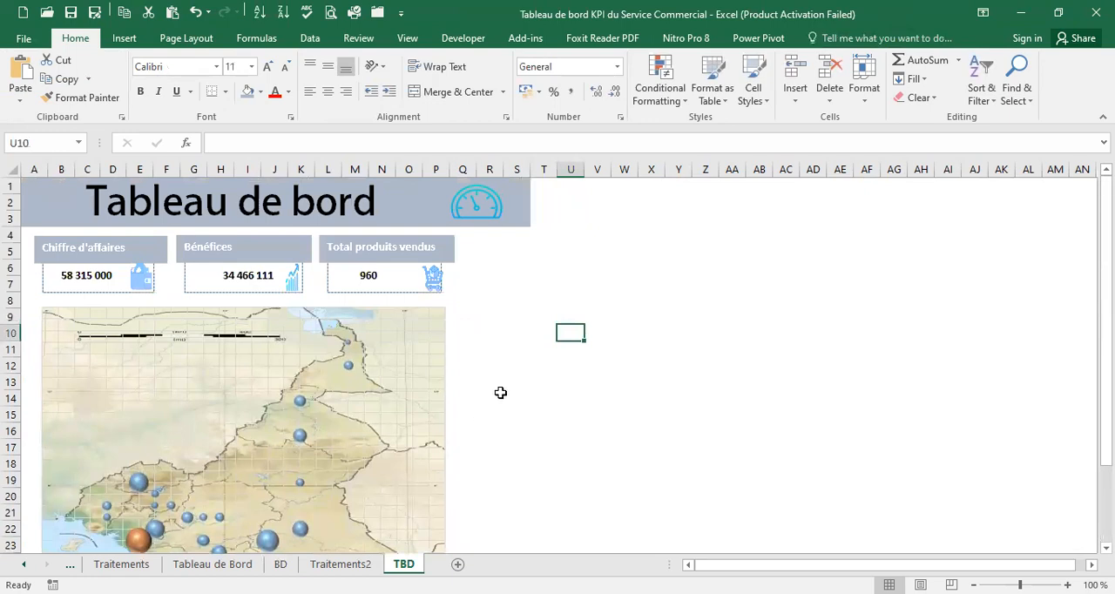
# Shrink the map chart further so the map spans about columns B to I and rows 9 to 20
pyautogui.scroll(-2, 501, 393)
pyautogui.click(433, 400)
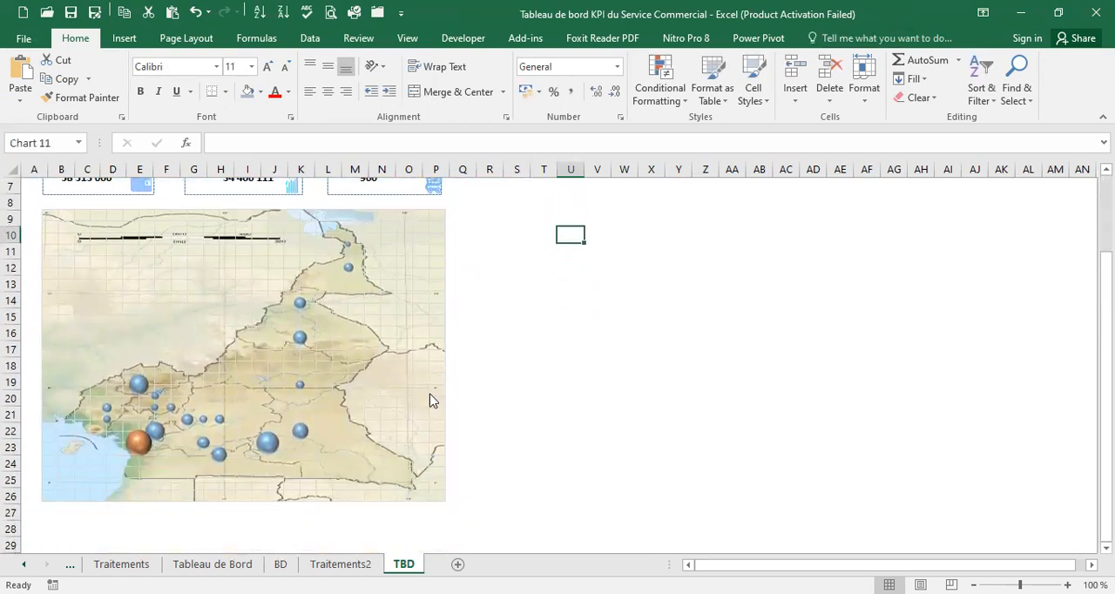
pyautogui.moveTo(458, 513); pyautogui.dragTo(339, 451)
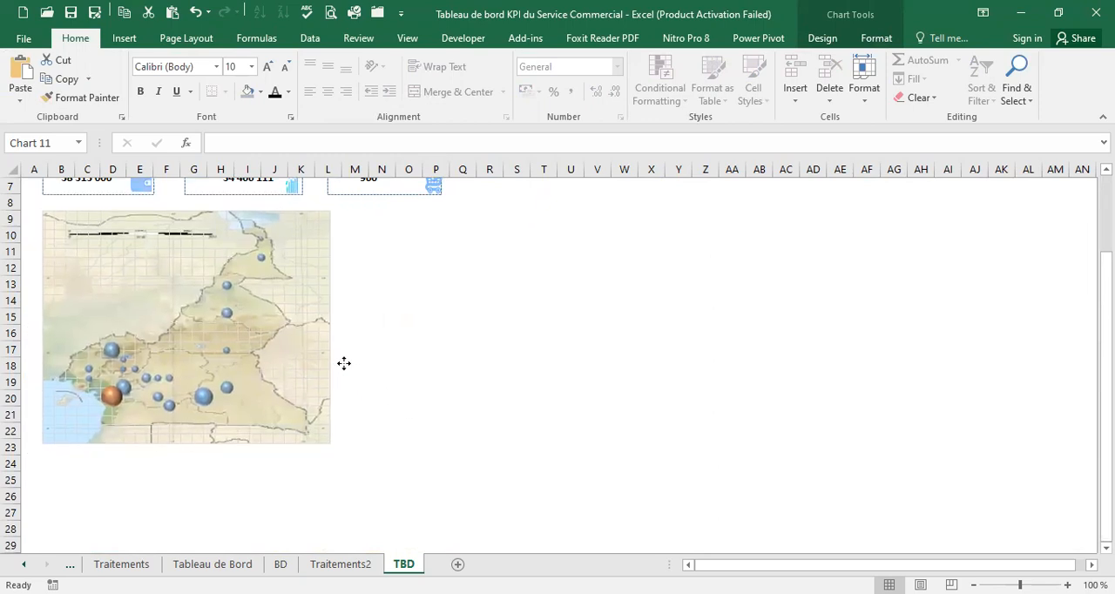
pyautogui.click(413, 380)
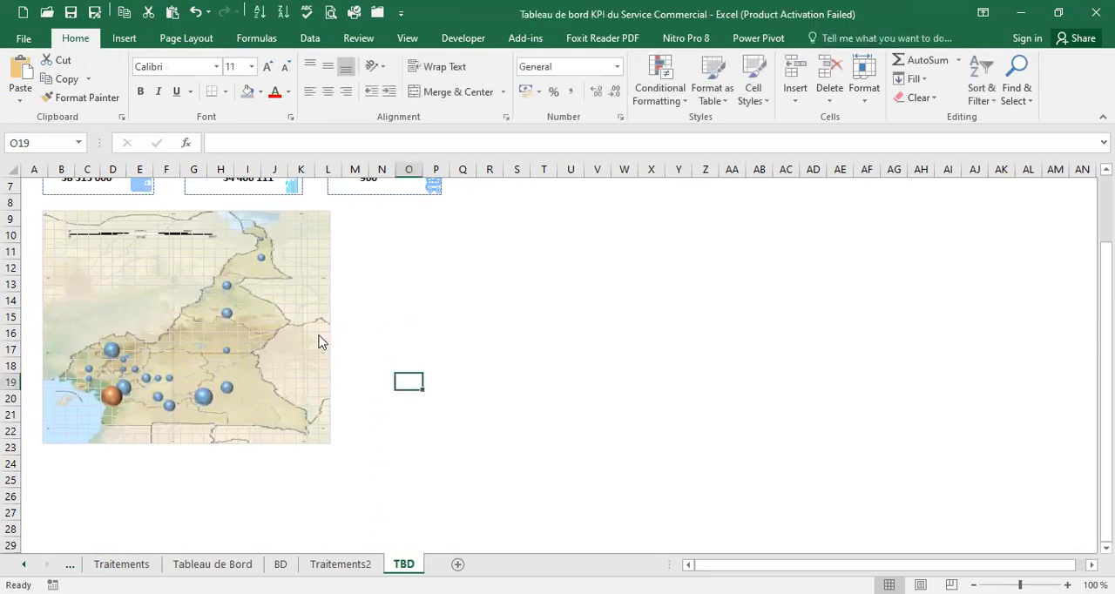
pyautogui.click(317, 342)
pyautogui.moveTo(343, 454); pyautogui.dragTo(271, 416)
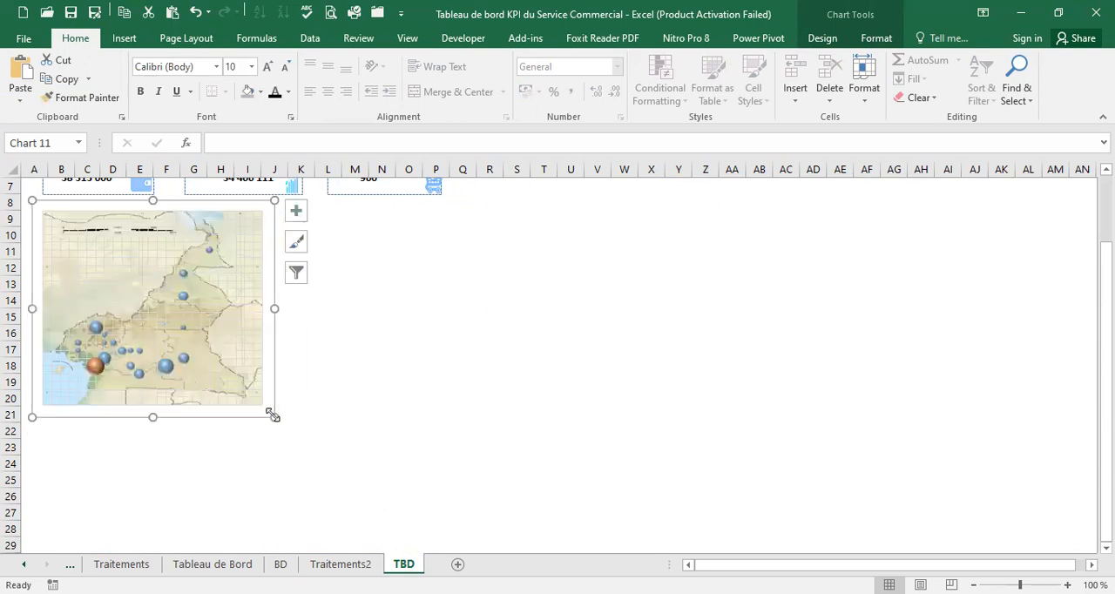
pyautogui.click(435, 429)
pyautogui.scroll(2, 441, 428)
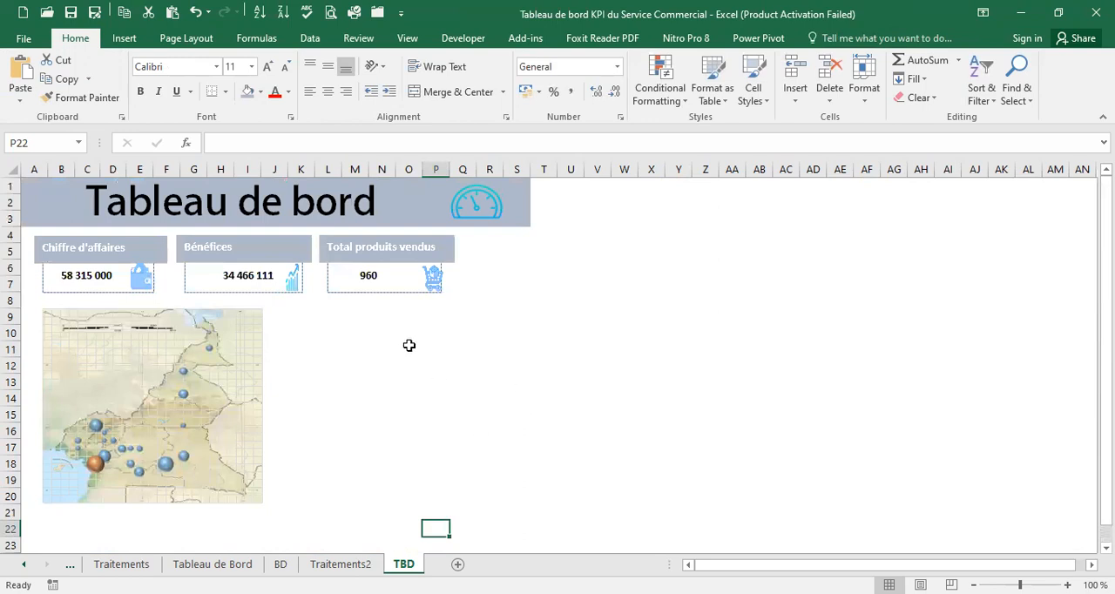
# Compare the TBD layout with the Tableau de Bord sheet, examining its map and the heading above it
pyautogui.click(212, 564)
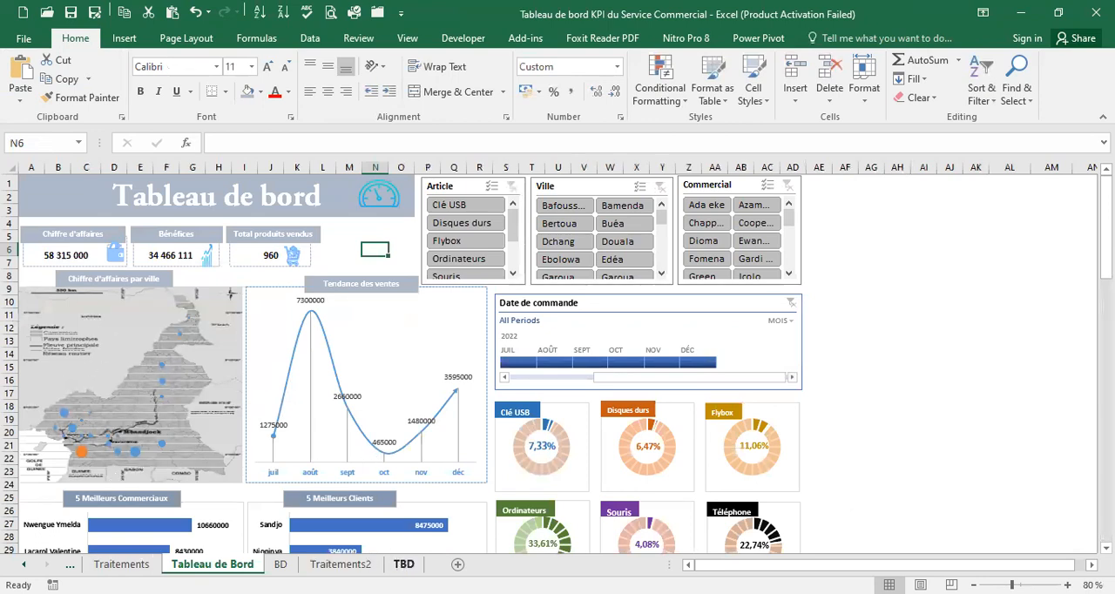
pyautogui.click(404, 565)
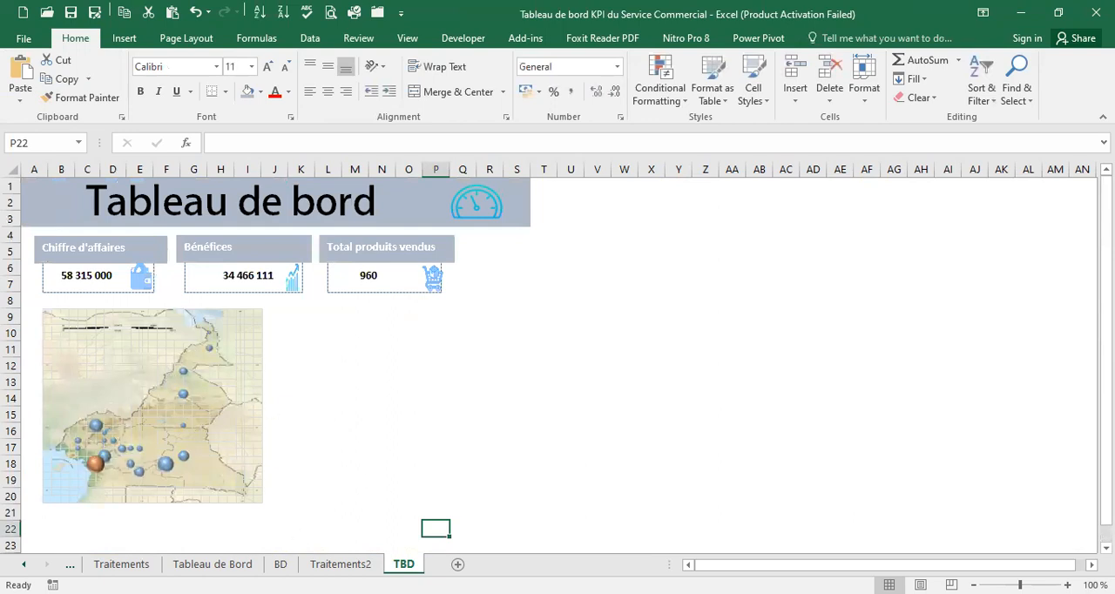
pyautogui.click(234, 565)
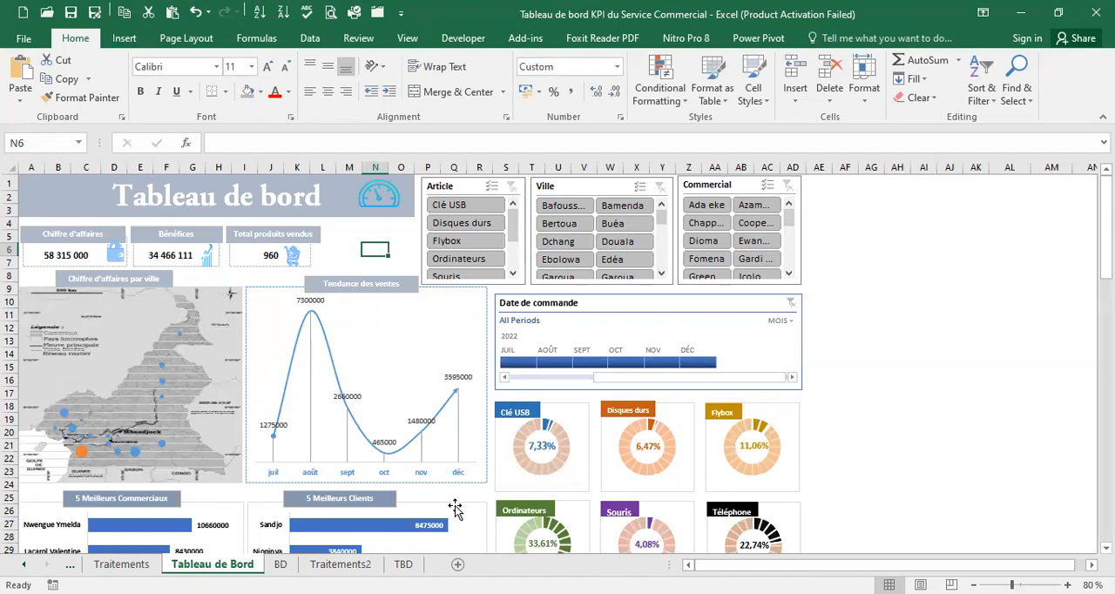
pyautogui.click(404, 565)
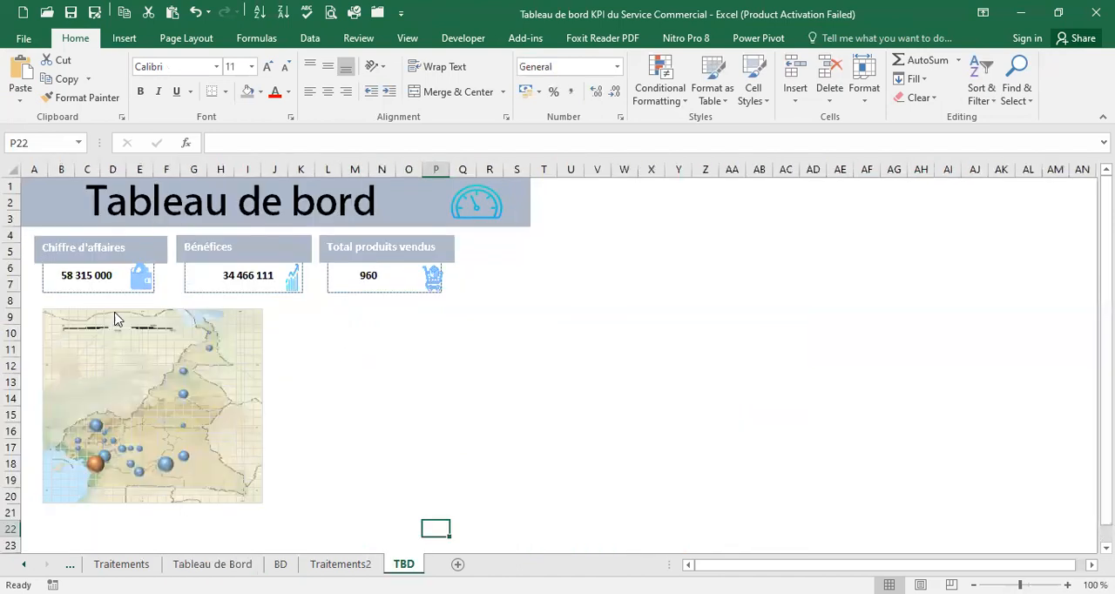
pyautogui.click(127, 237)
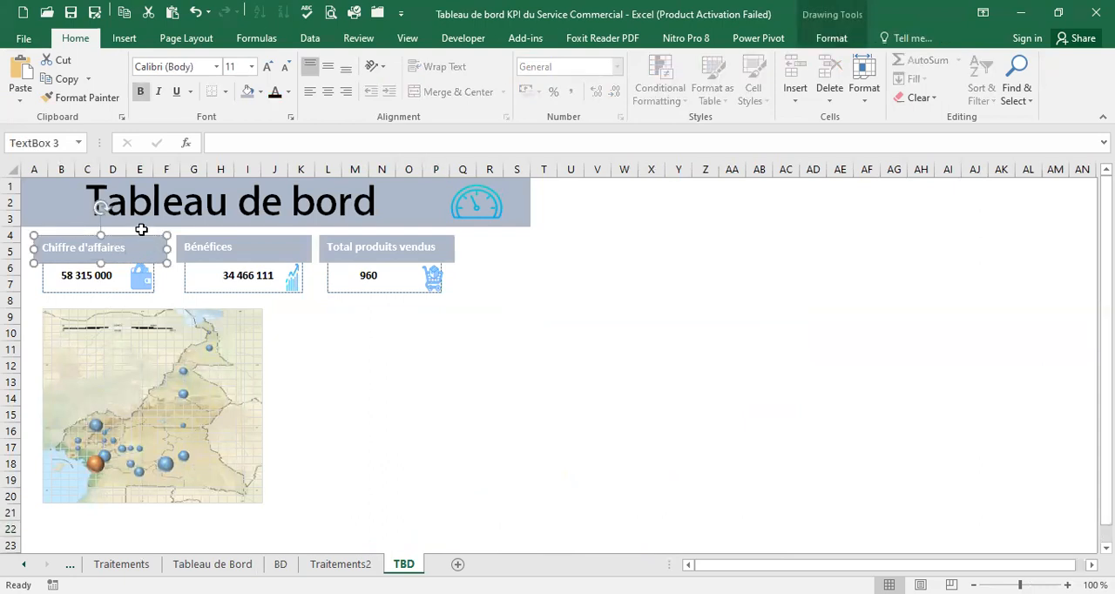
pyautogui.click(310, 345)
pyautogui.hotkey('ctrl', 'v')
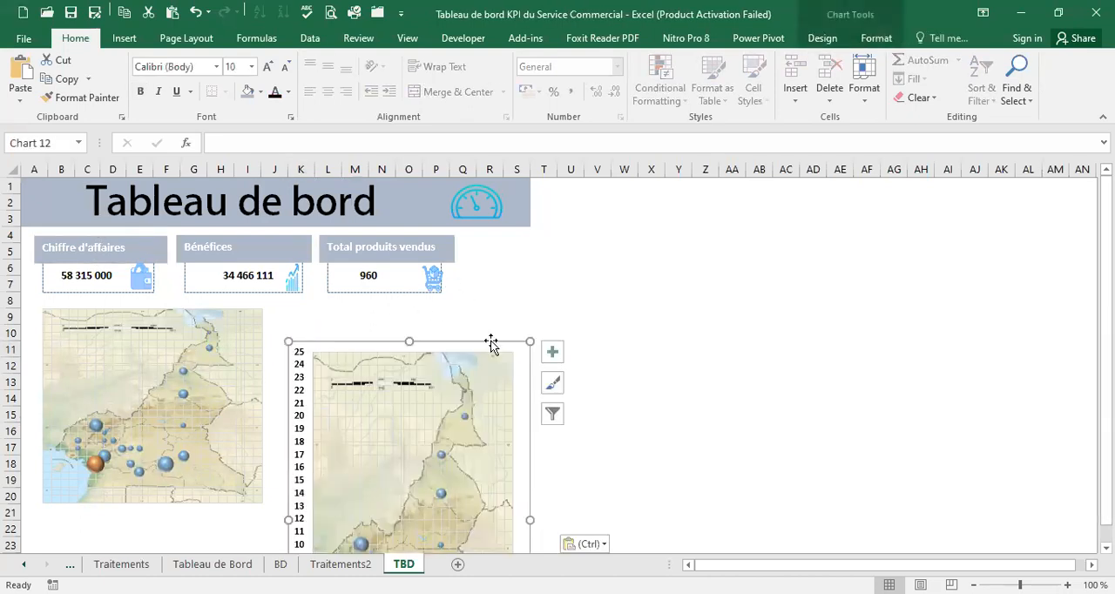
pyautogui.press('Delete')
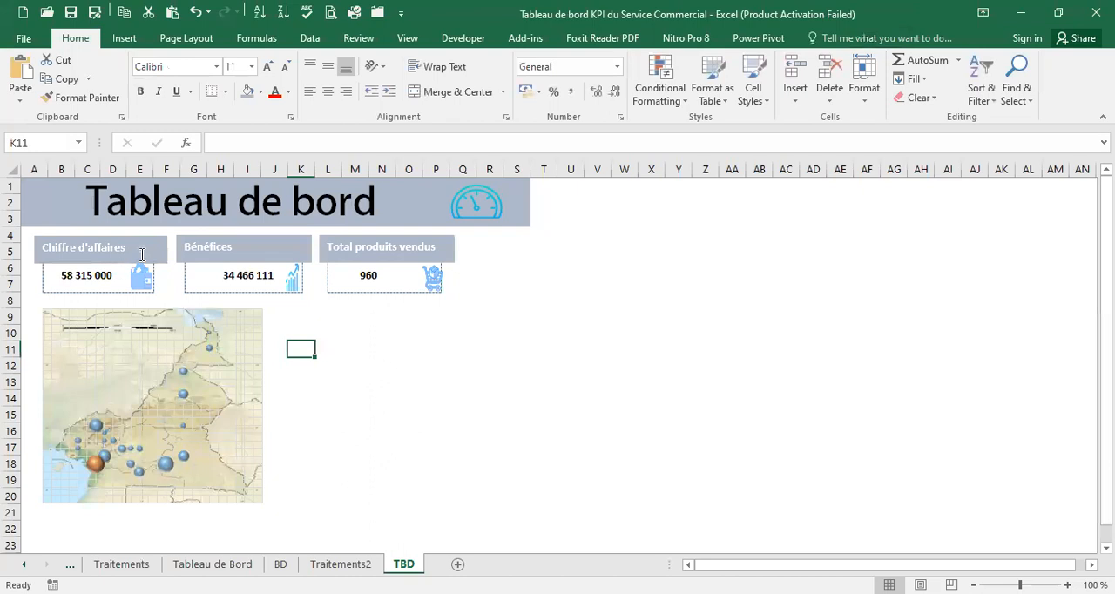
# Duplicate the Chiffre d'affaires heading box and place the copy over the map's upper edge
pyautogui.click(142, 254)
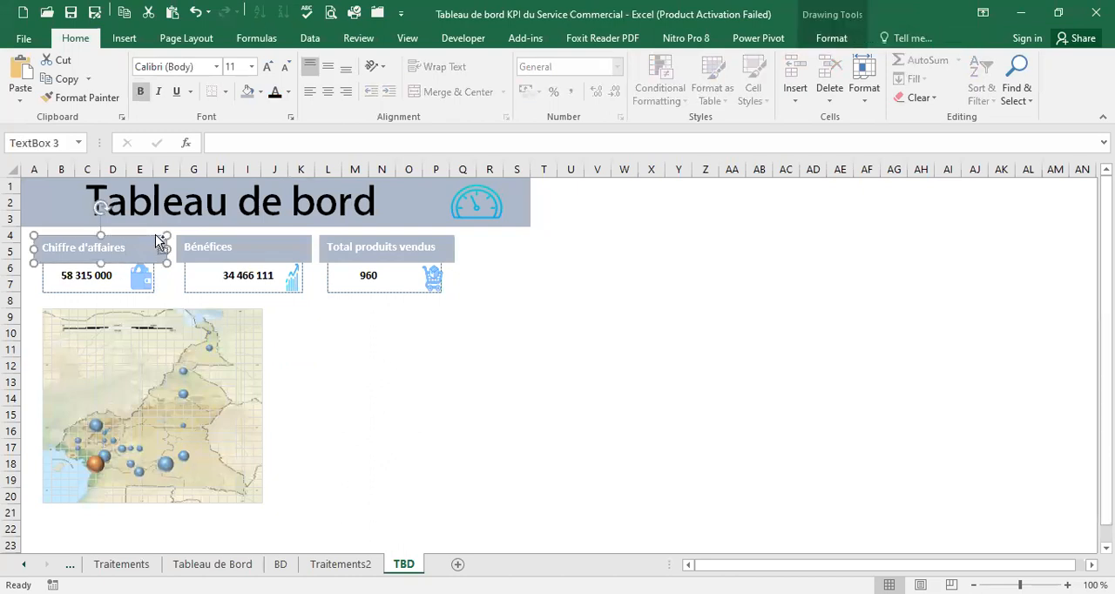
pyautogui.click(298, 318)
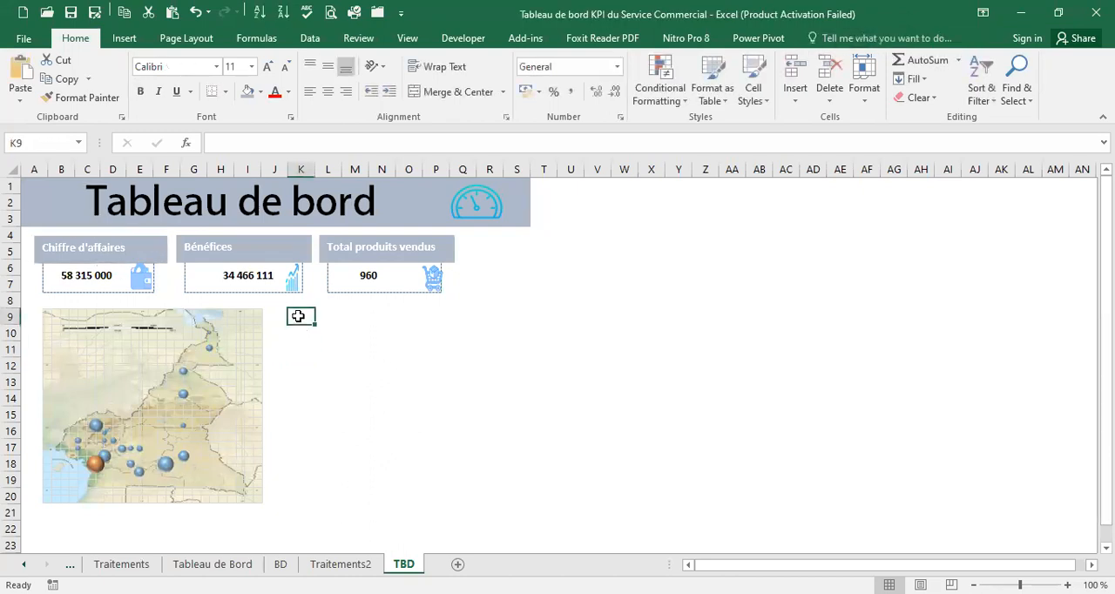
pyautogui.hotkey('ctrl', 'v')
pyautogui.moveTo(324, 307); pyautogui.dragTo(120, 293)
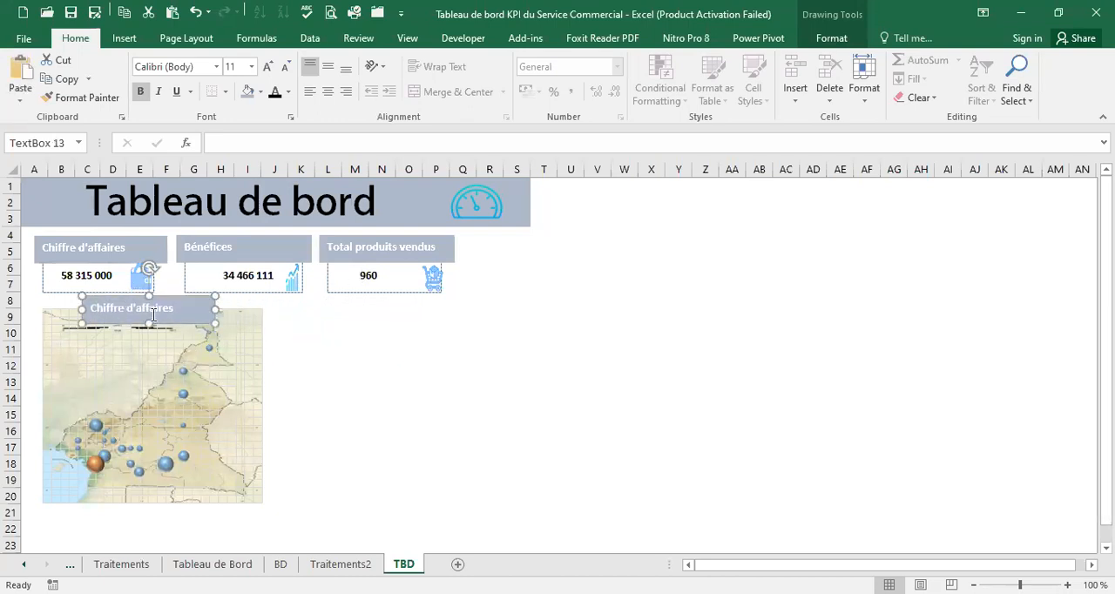
# Change the map heading to "Chiffre d'affaires par ville", widening the box to fit the text and reducing its height slightly
pyautogui.click(178, 307)
pyautogui.moveTo(218, 308); pyautogui.dragTo(230, 309)
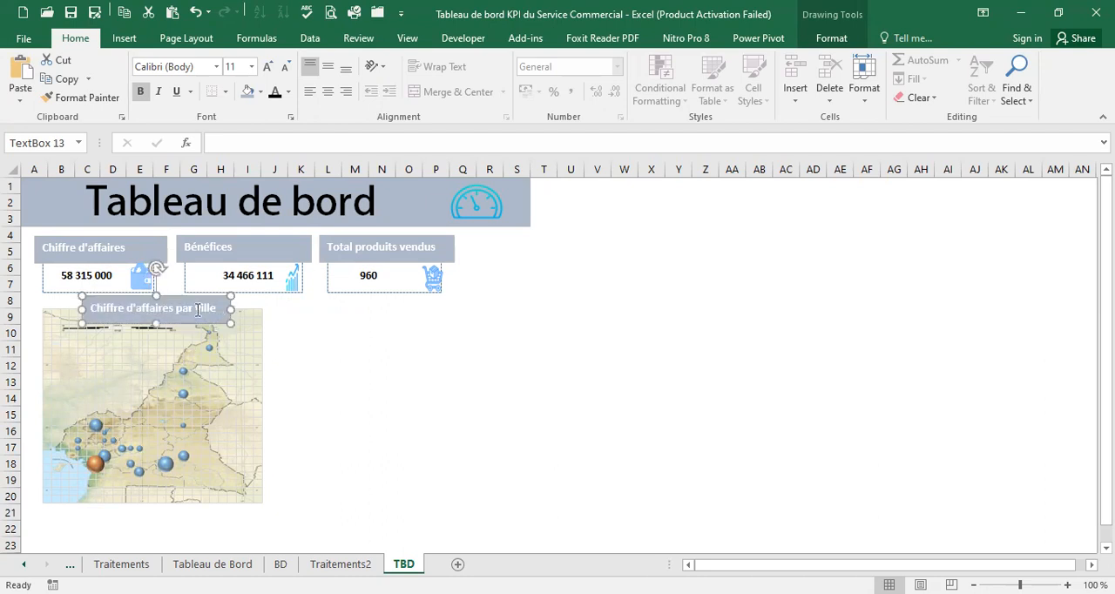
pyautogui.moveTo(159, 326); pyautogui.dragTo(157, 317)
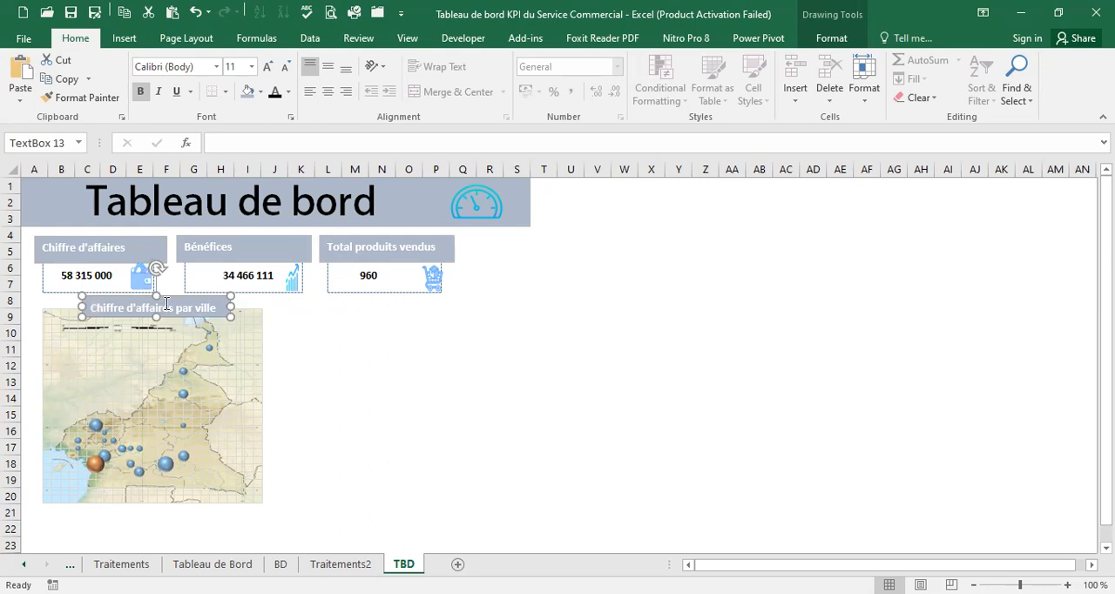
pyautogui.click(320, 345)
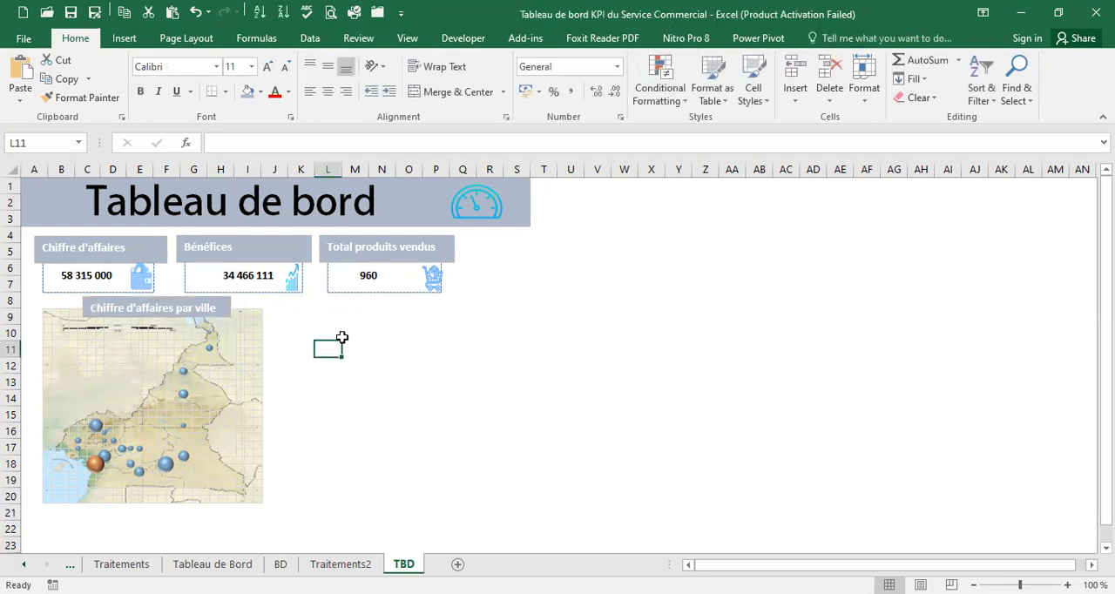
# Insert a PivotChart based on the BD sheet's Table1, placed on the existing Traitements2 worksheet at cell A54
pyautogui.click(209, 563)
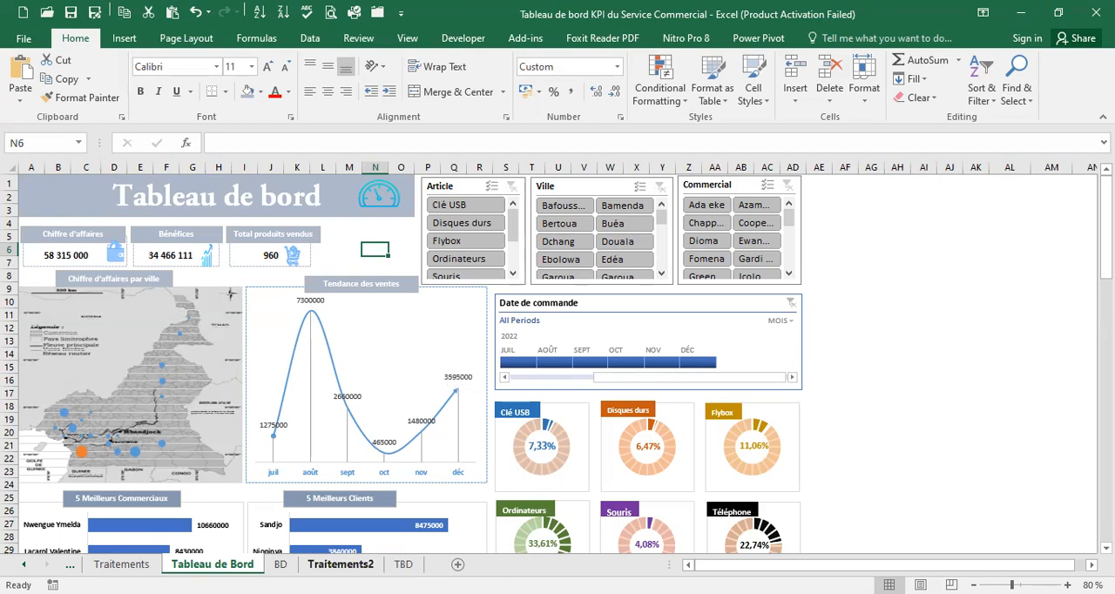
pyautogui.click(340, 565)
pyautogui.click(281, 565)
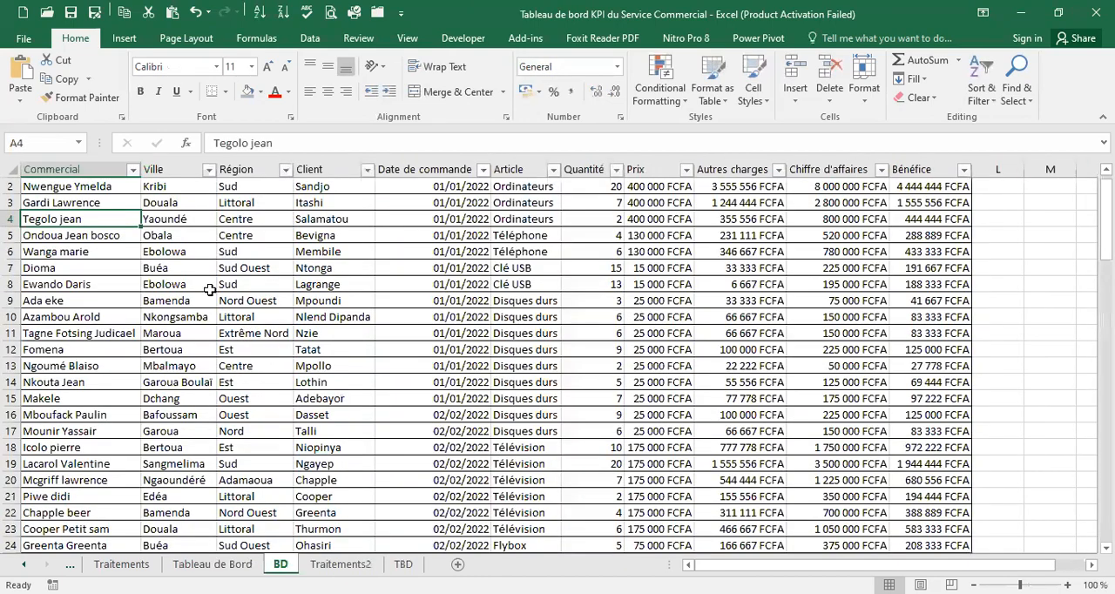
pyautogui.click(228, 252)
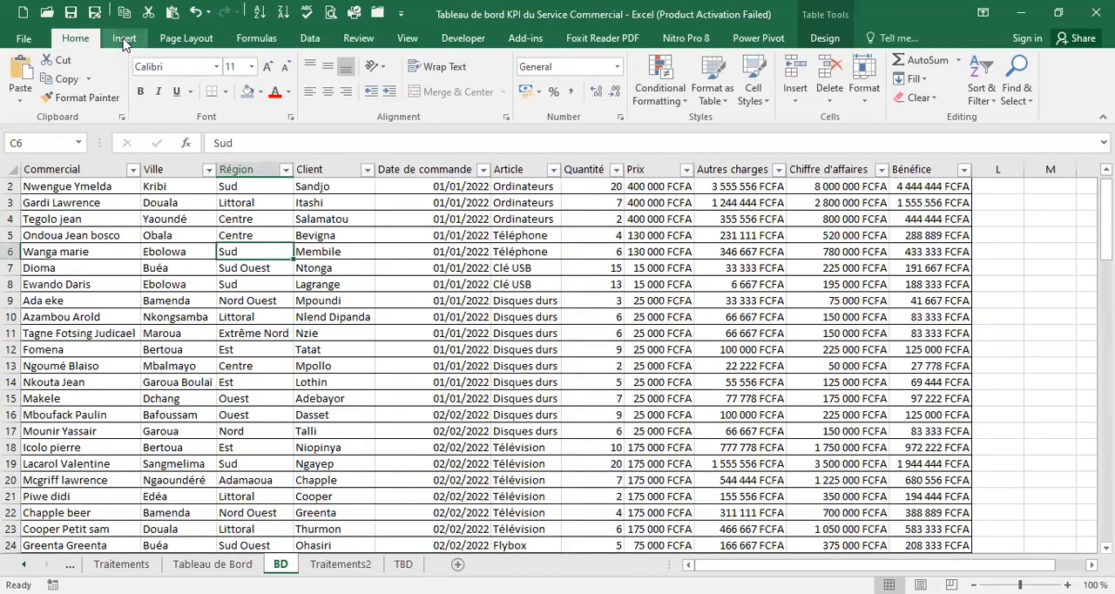
pyautogui.click(122, 42)
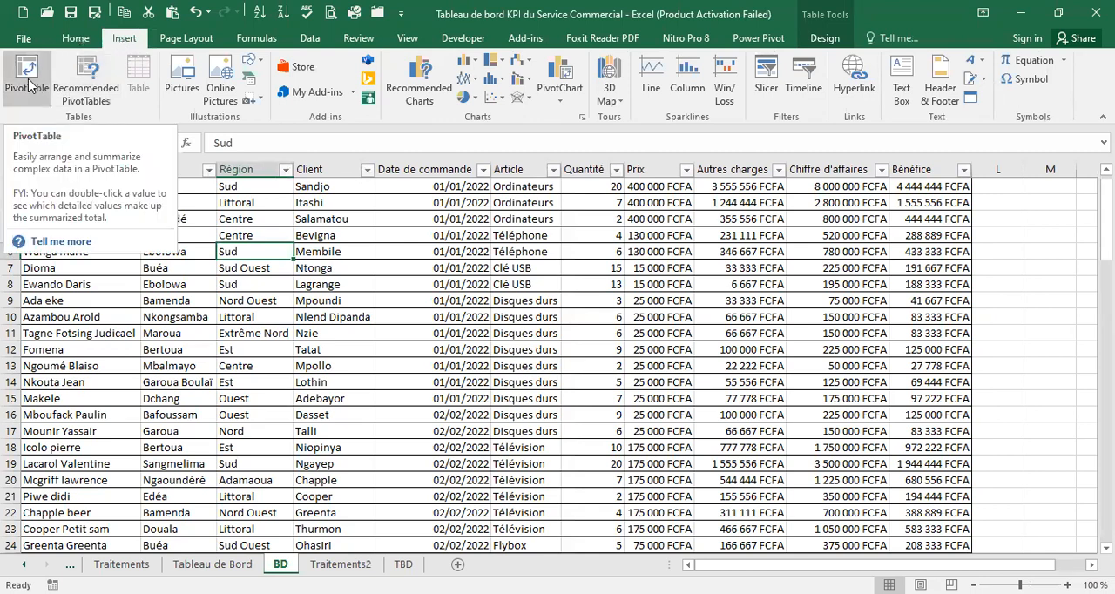
pyautogui.click(560, 94)
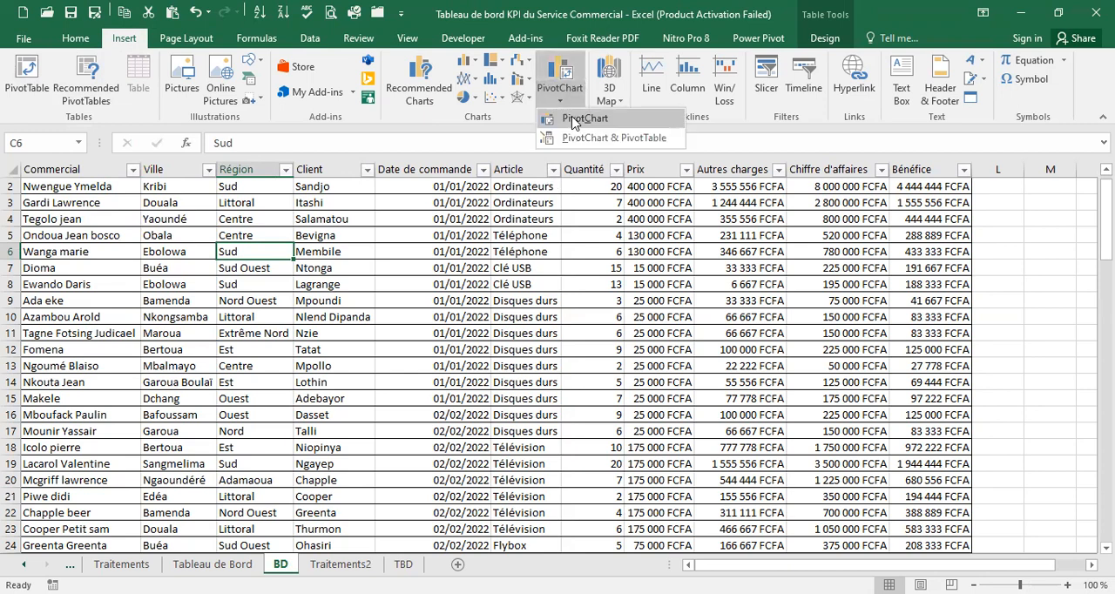
pyautogui.click(575, 119)
pyautogui.click(598, 341)
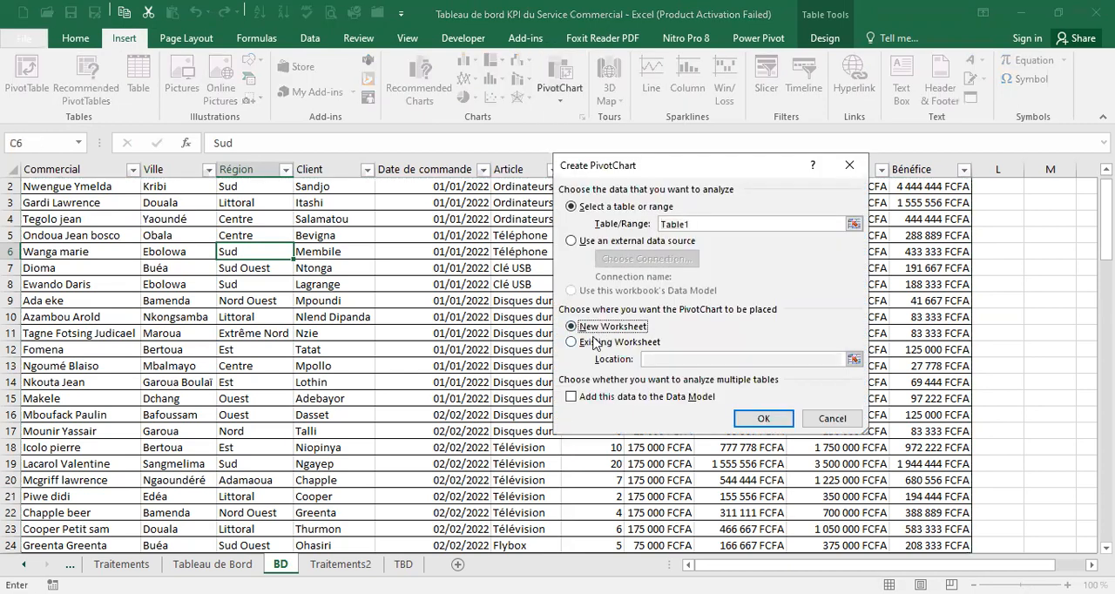
pyautogui.click(649, 358)
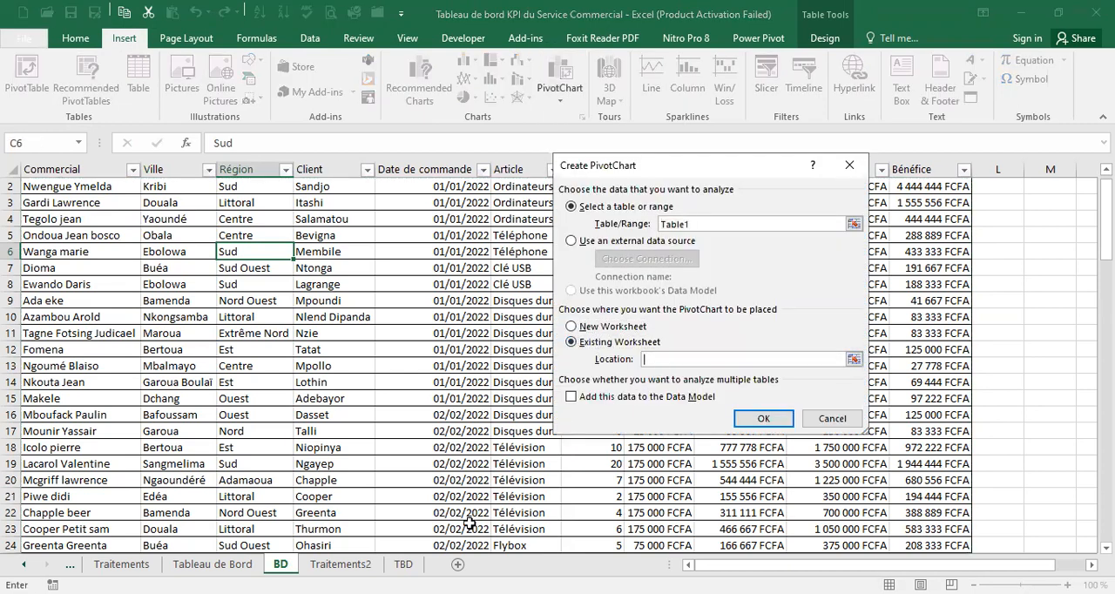
pyautogui.click(329, 564)
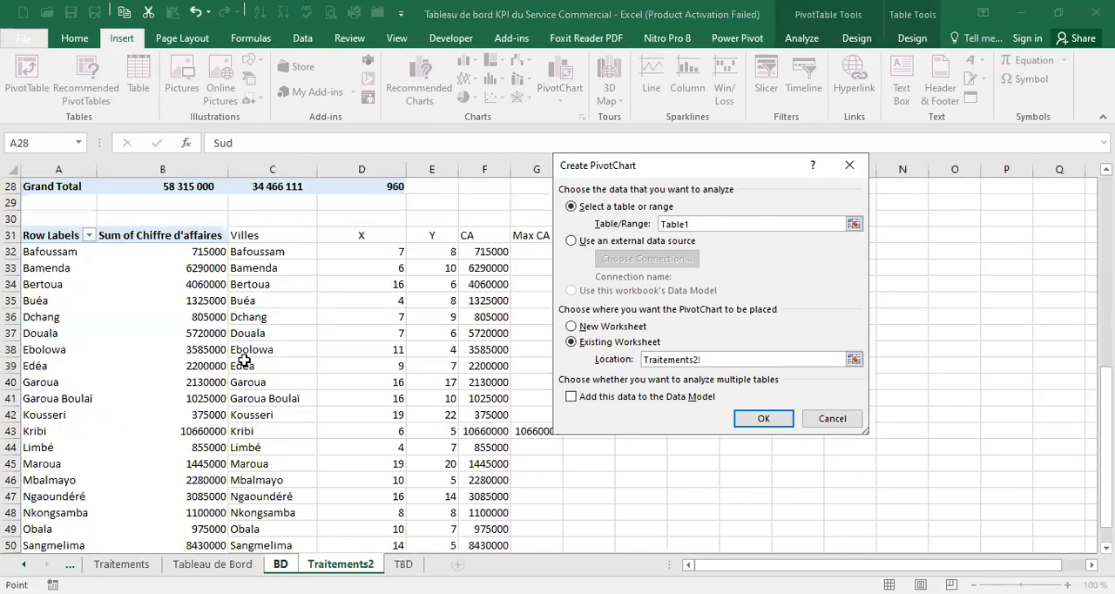
pyautogui.scroll(-12, 249, 353)
pyautogui.scroll(3, 238, 339)
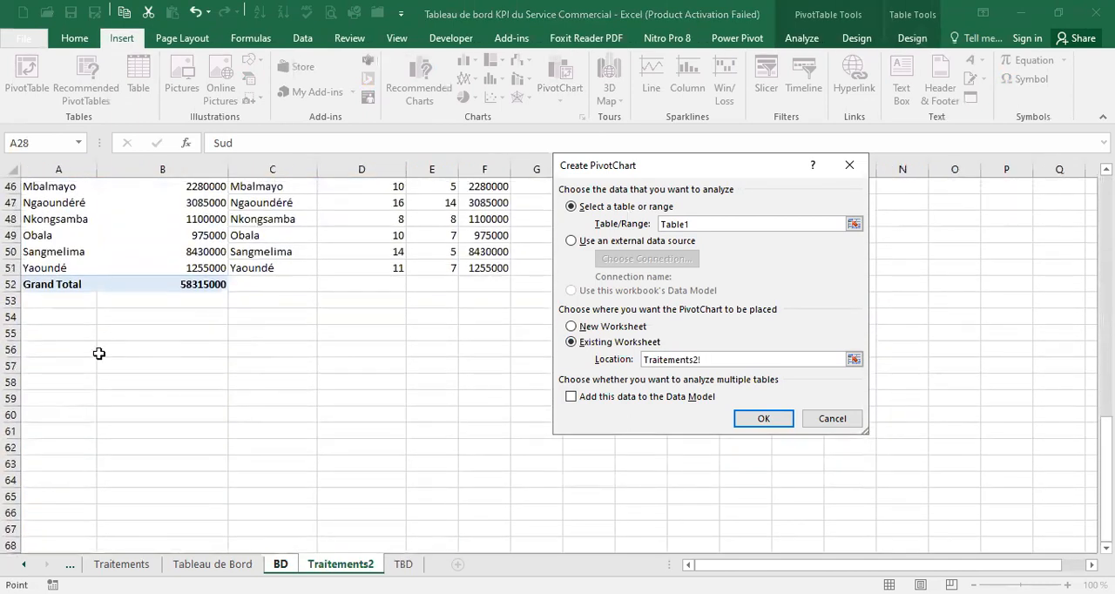
pyautogui.click(46, 317)
pyautogui.click(746, 421)
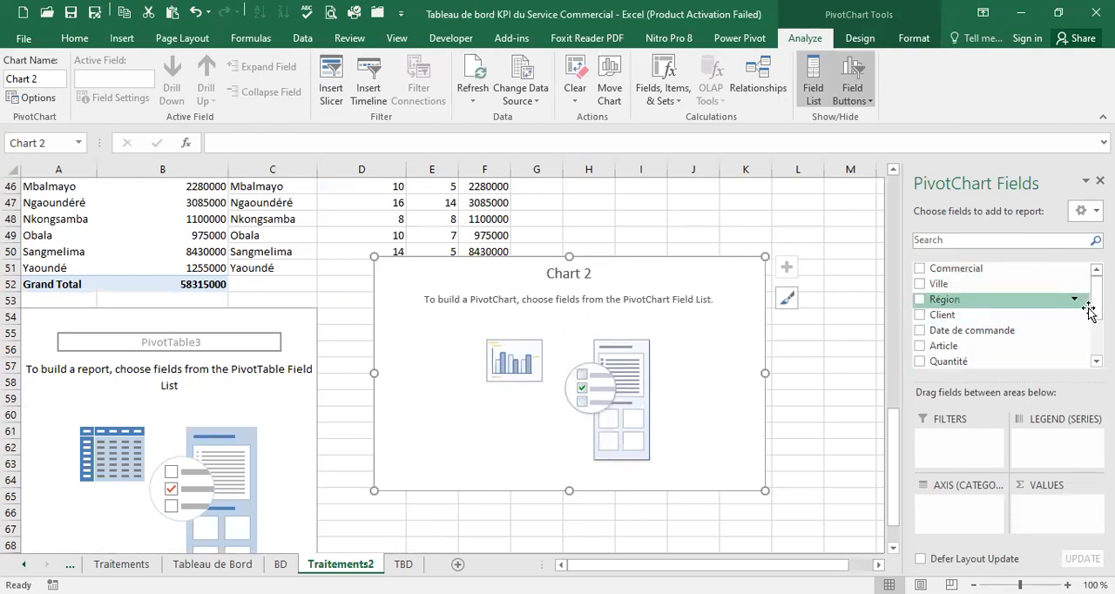
# Build the PivotChart with Months as axis categories and the sum of Chiffre d'affaires as values, leaving out Date de commande
pyautogui.moveTo(1011, 331); pyautogui.dragTo(954, 515)
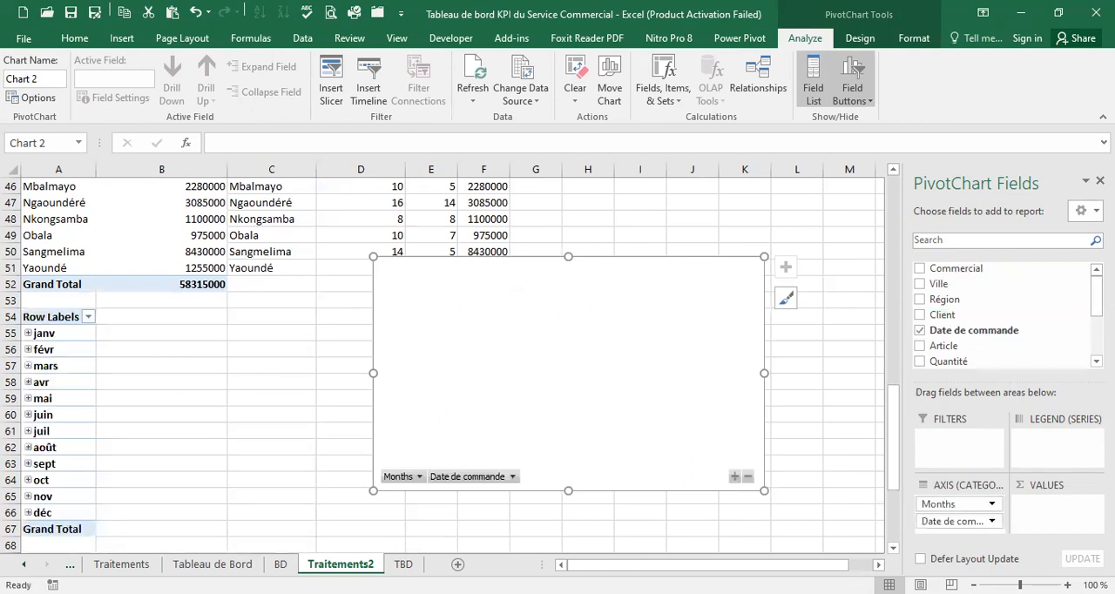
pyautogui.scroll(-4, 1011, 318)
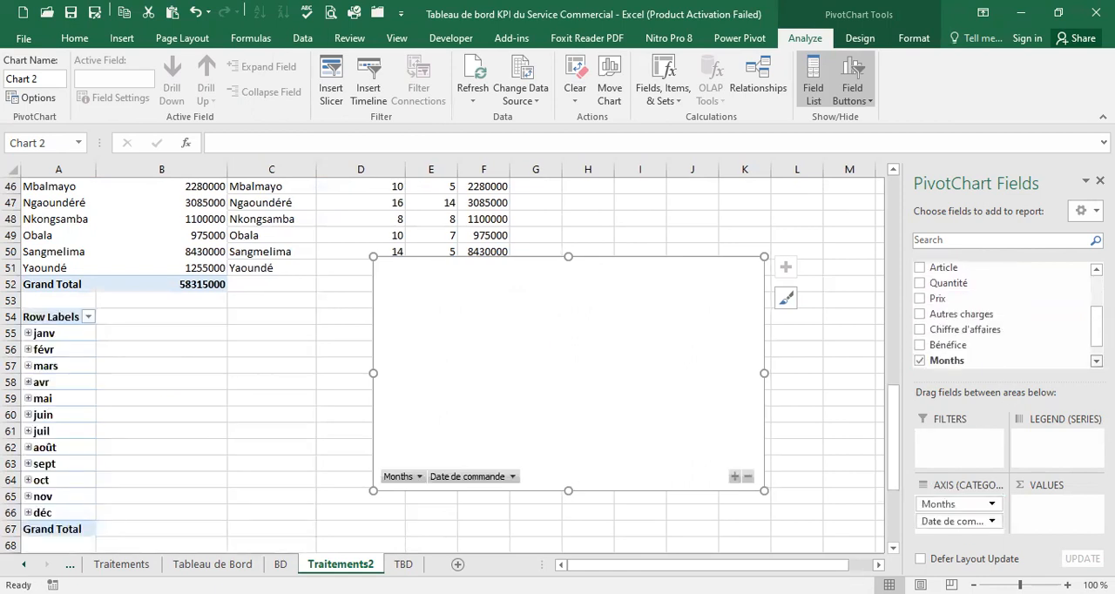
pyautogui.moveTo(1011, 318); pyautogui.dragTo(1067, 518)
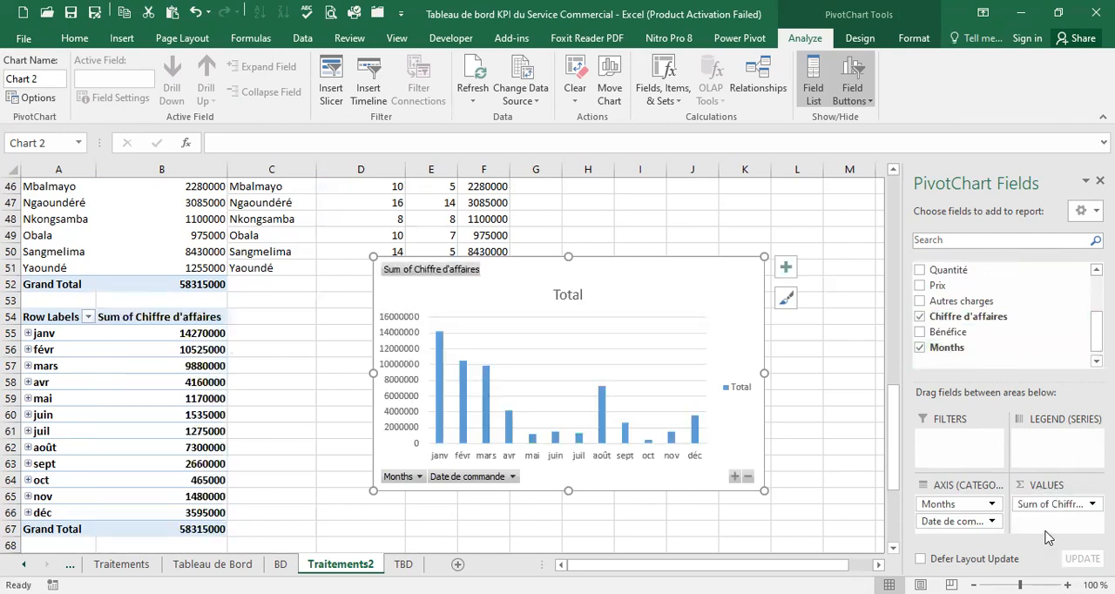
pyautogui.moveTo(965, 521); pyautogui.dragTo(974, 327)
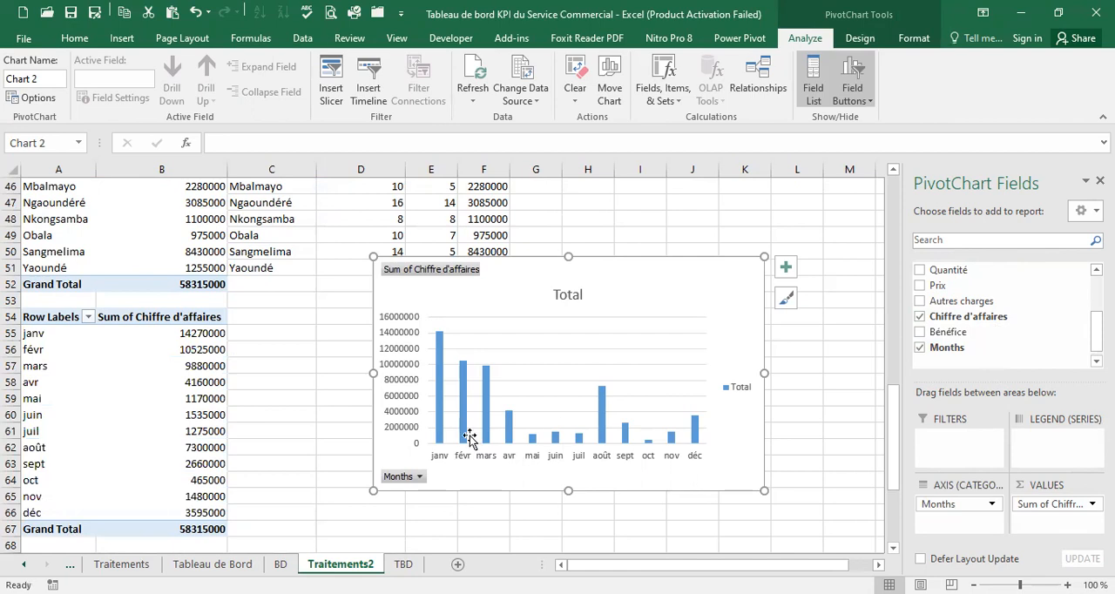
# Change the monthly revenue PivotChart from columns to a Line chart
pyautogui.moveTo(475, 402)
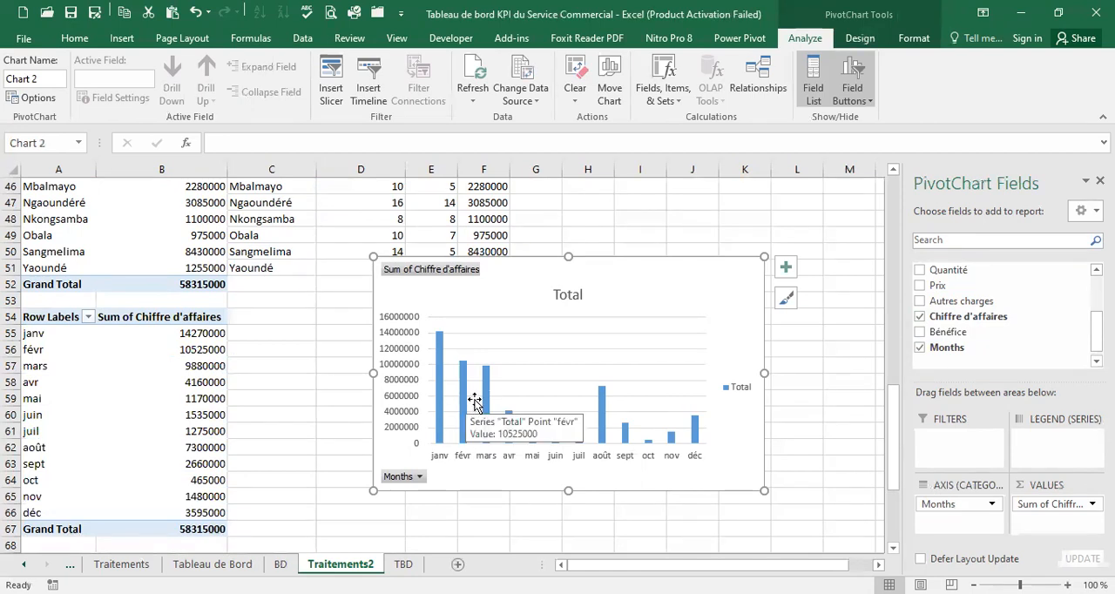
pyautogui.click(484, 380)
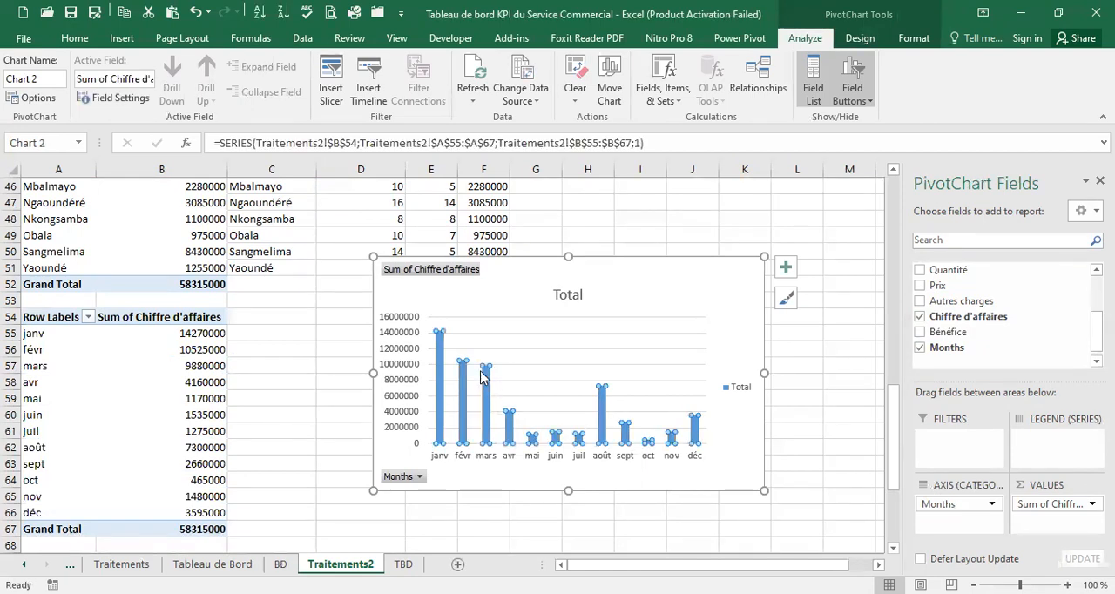
pyautogui.rightClick(490, 380)
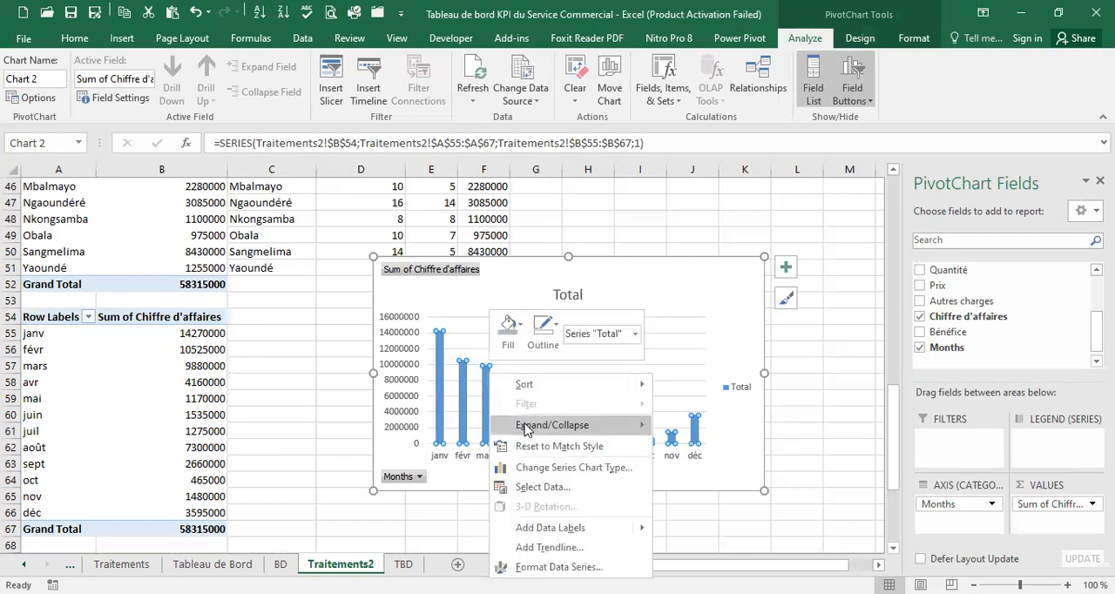
pyautogui.click(624, 469)
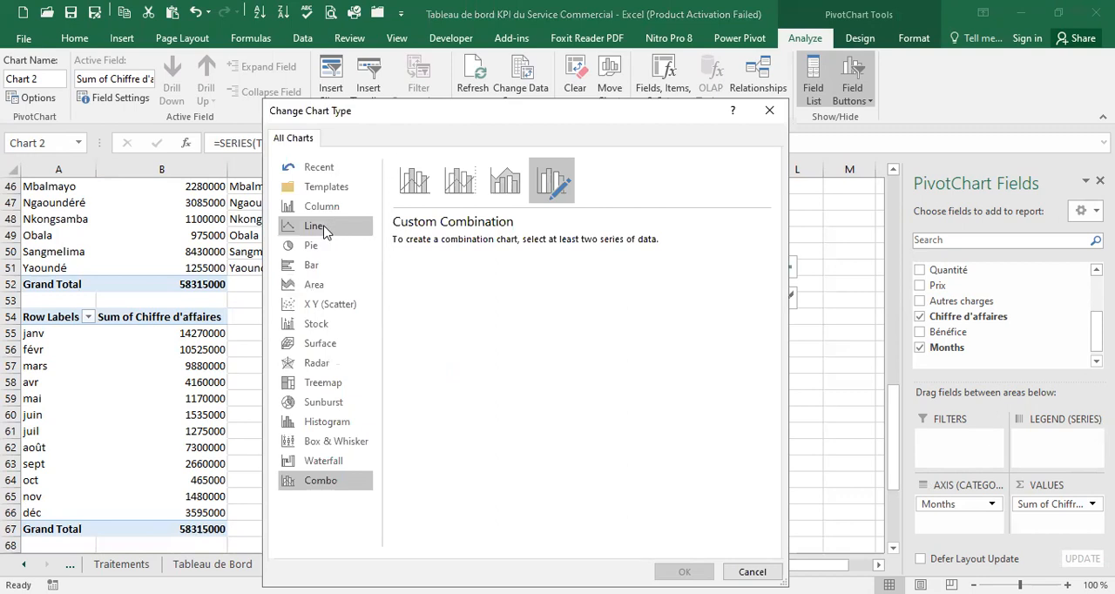
pyautogui.click(317, 228)
pyautogui.click(685, 572)
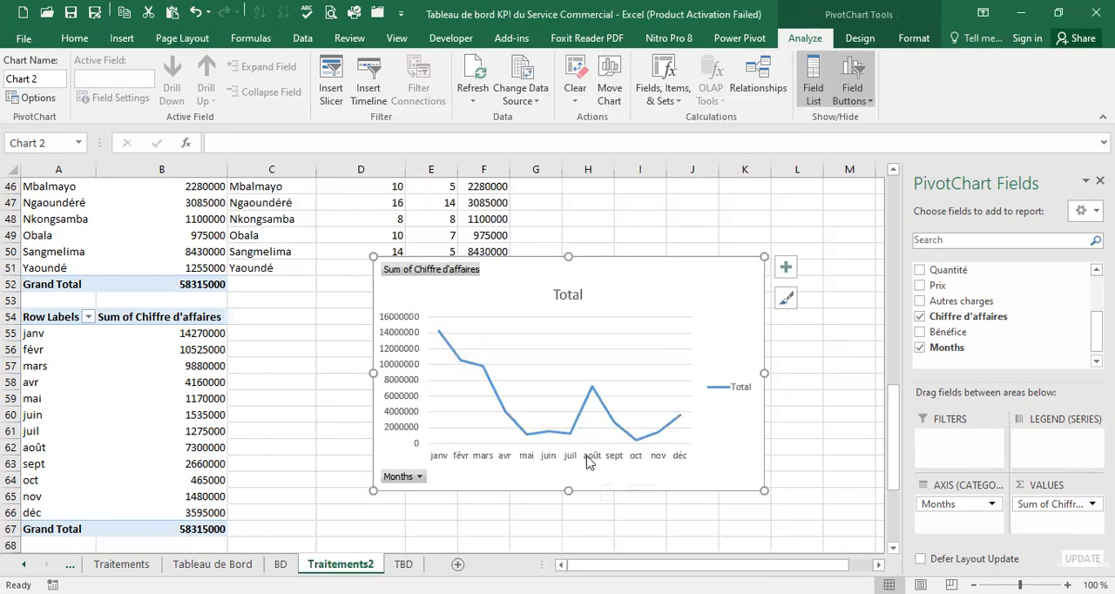
# Remove the horizontal gridlines, the legend and the Total title from the line chart
pyautogui.click(669, 329)
pyautogui.click(660, 334)
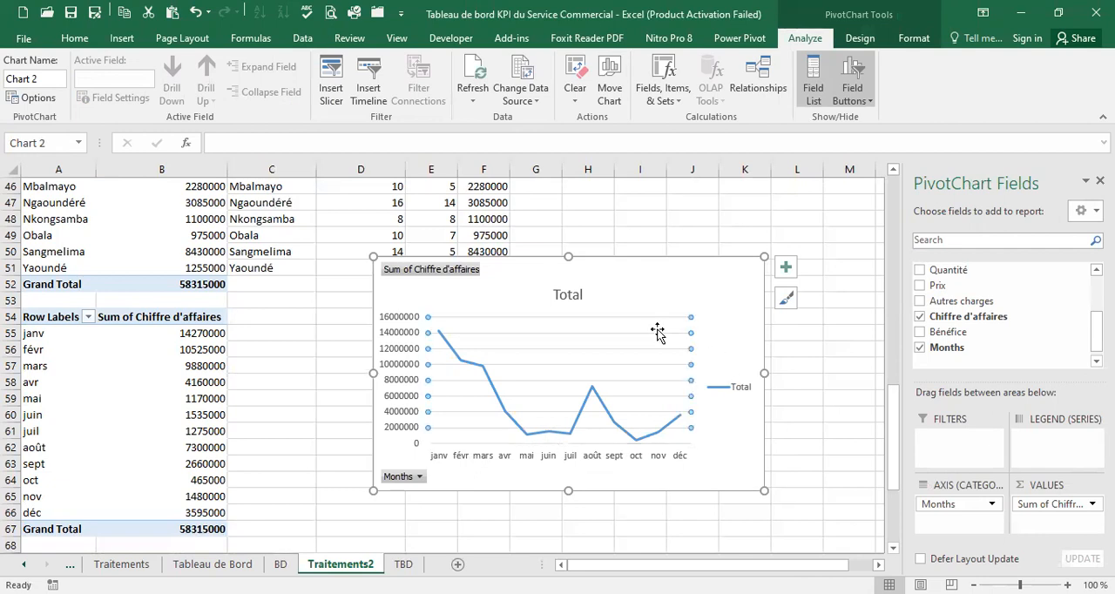
pyautogui.press('Delete')
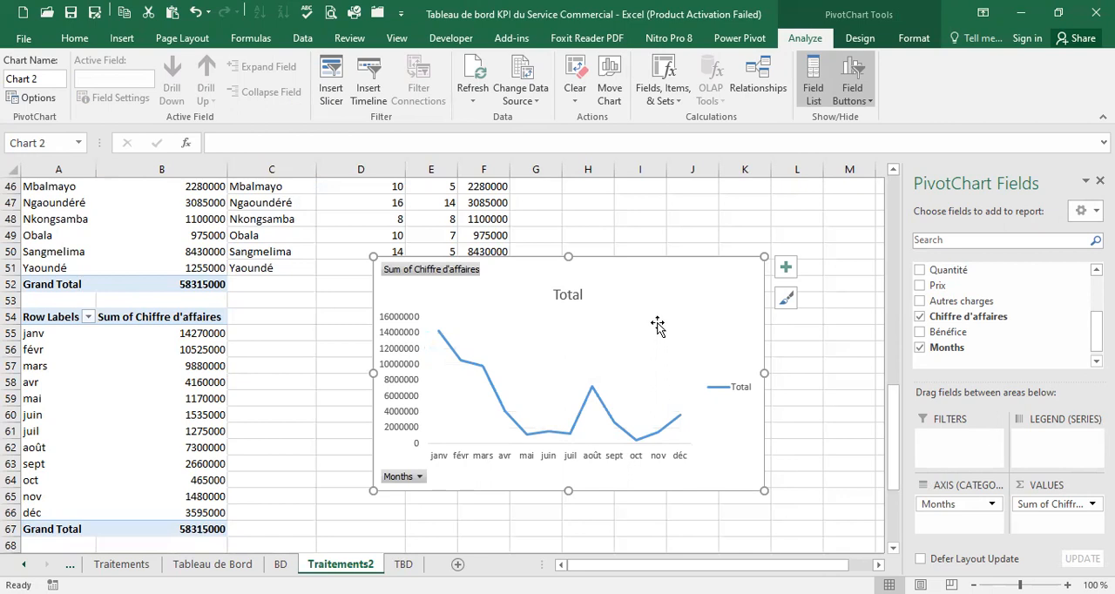
pyautogui.click(732, 392)
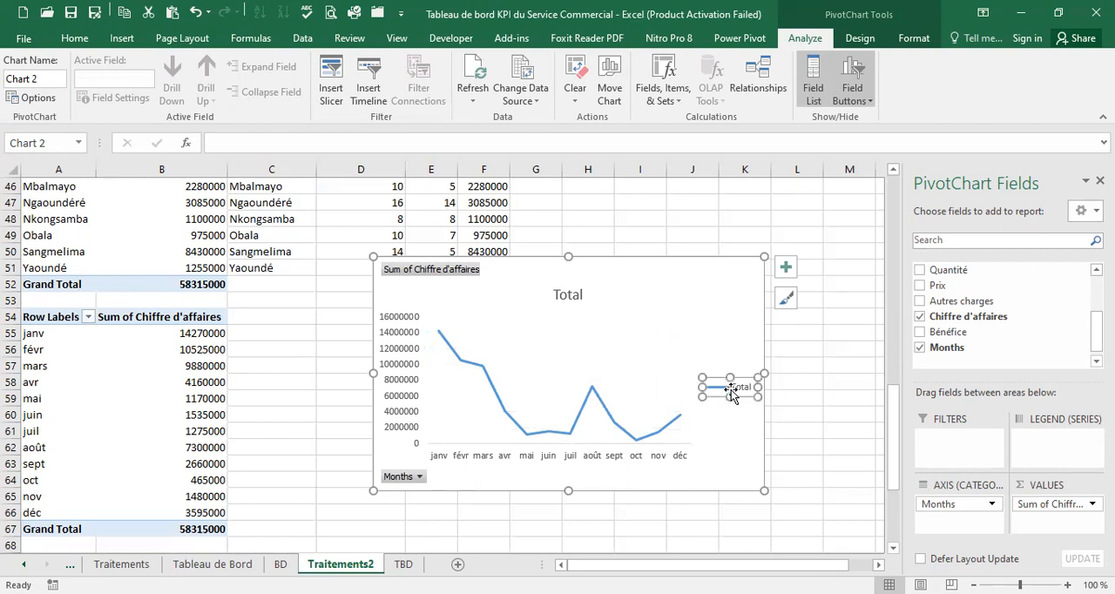
pyautogui.press('Delete')
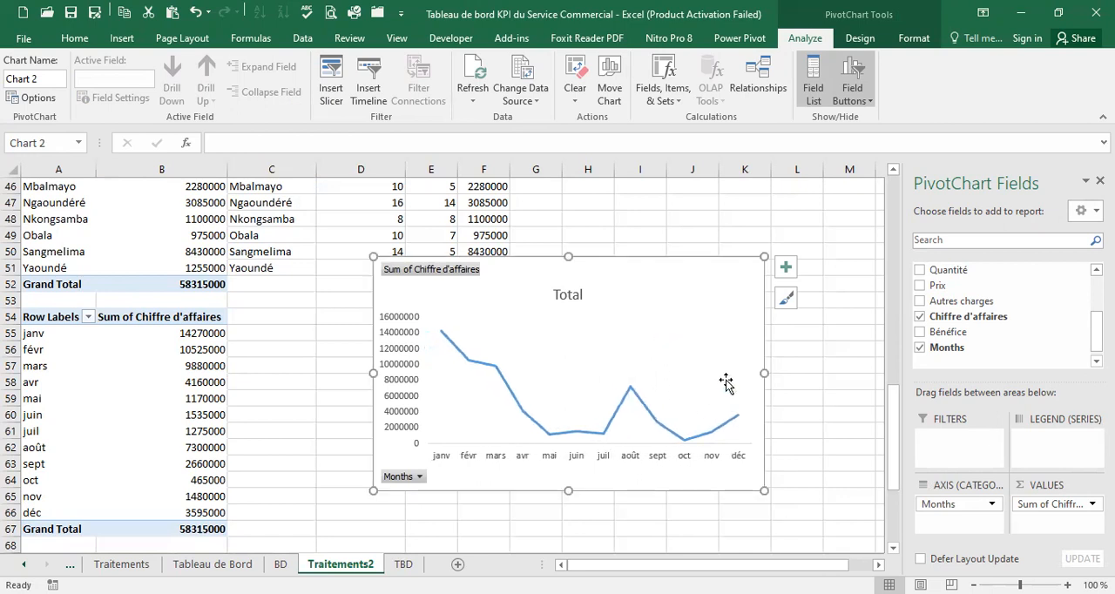
pyautogui.click(571, 296)
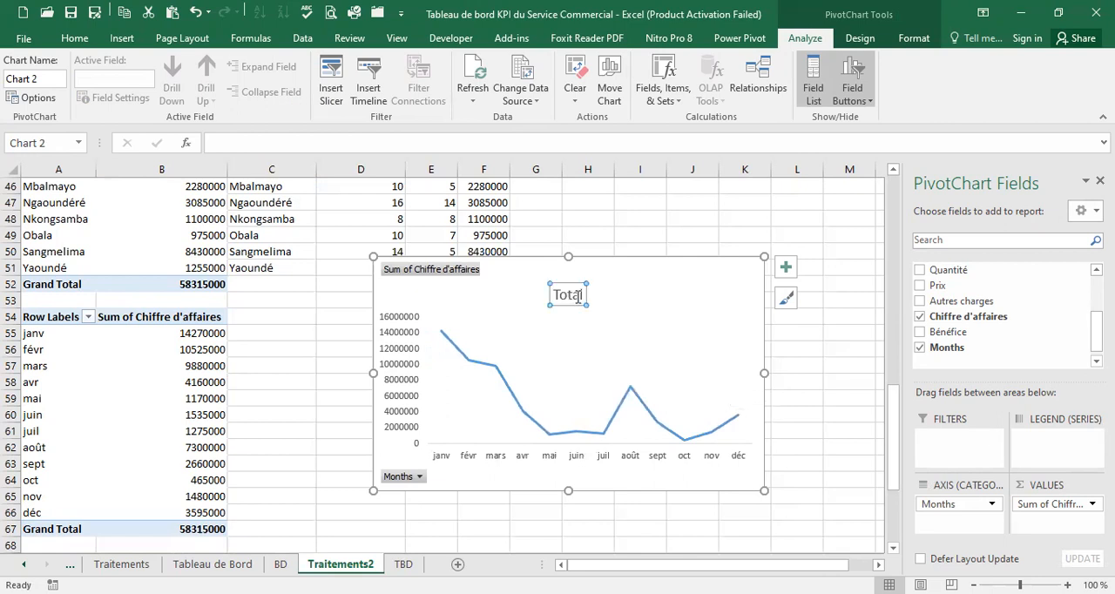
pyautogui.press('Delete')
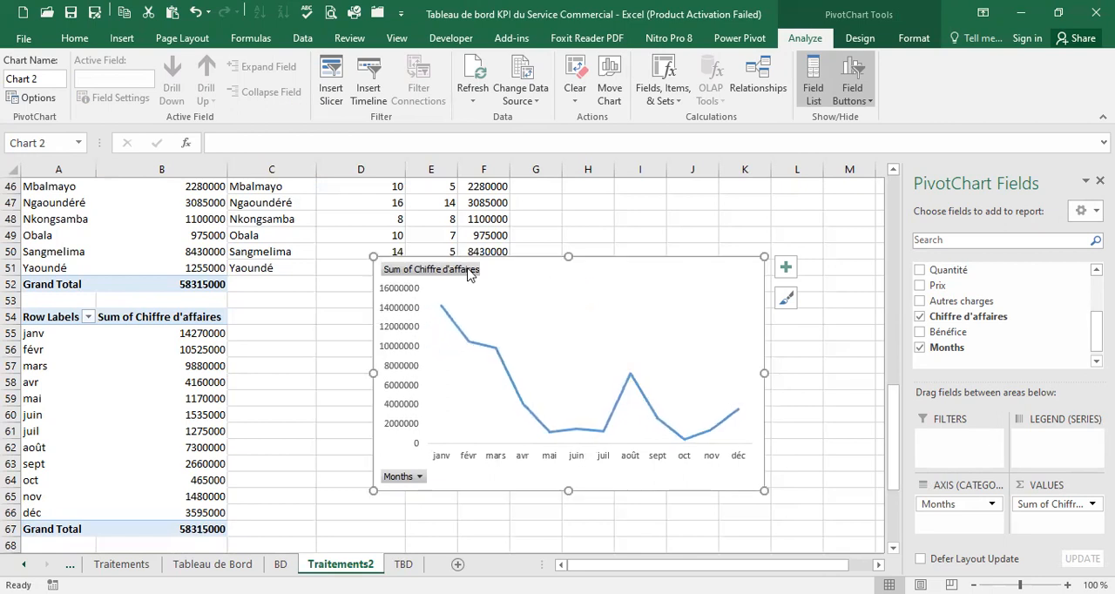
# Hide all field buttons on the monthly revenue PivotChart and turn its series into a smoothed line
pyautogui.rightClick(468, 272)
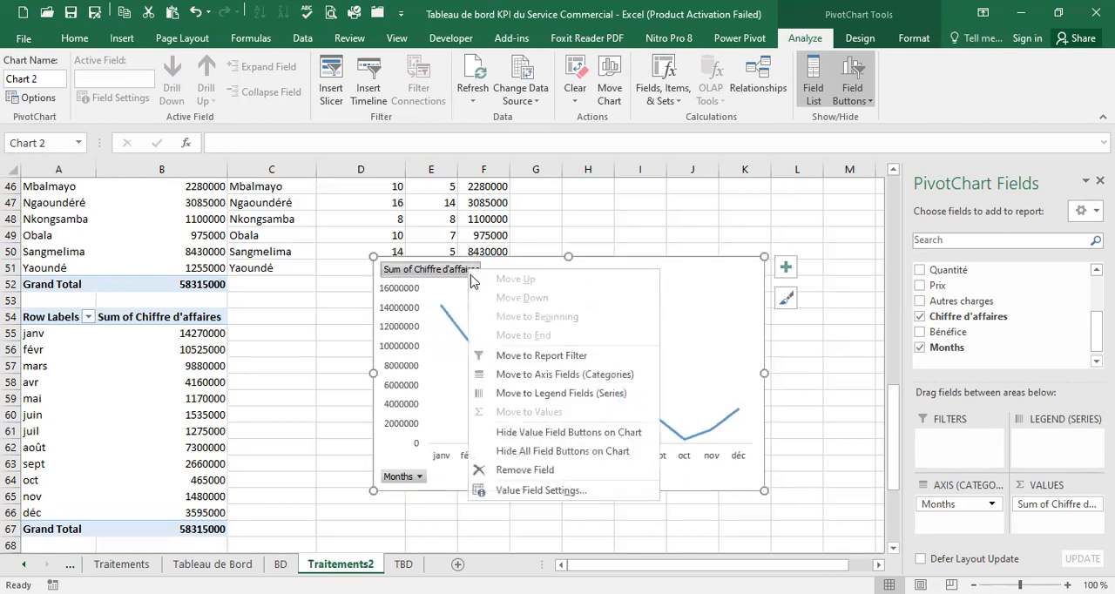
pyautogui.click(566, 450)
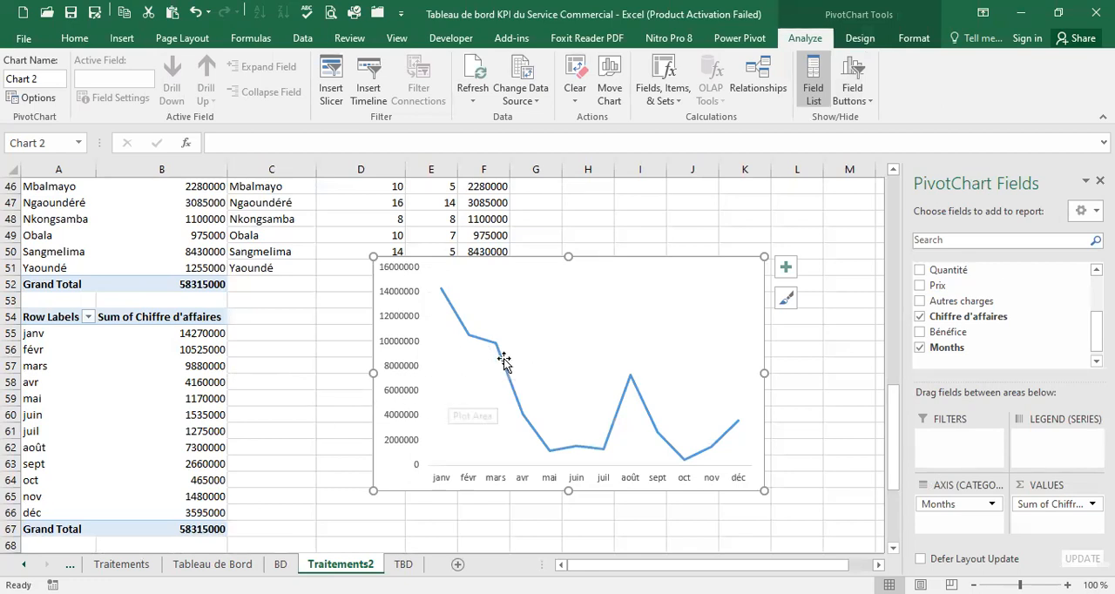
pyautogui.click(501, 367)
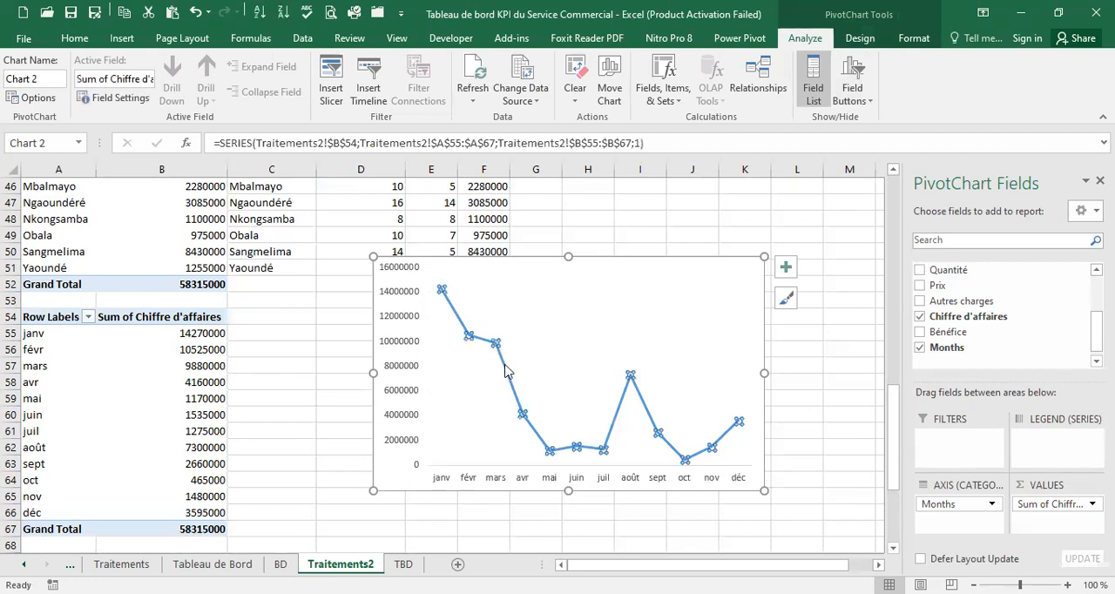
pyautogui.rightClick(507, 370)
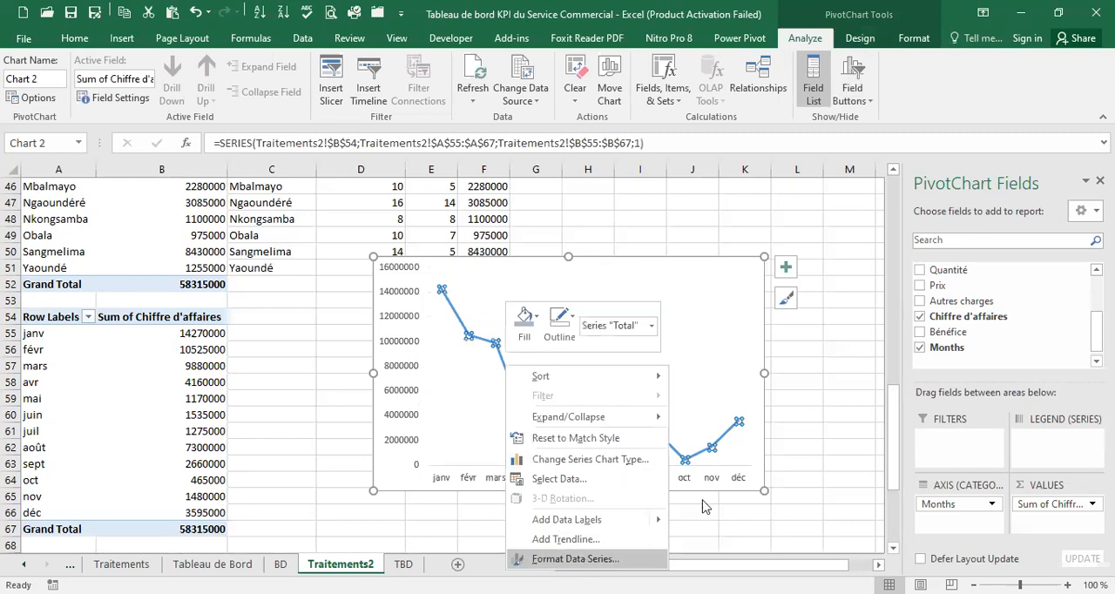
pyautogui.click(579, 560)
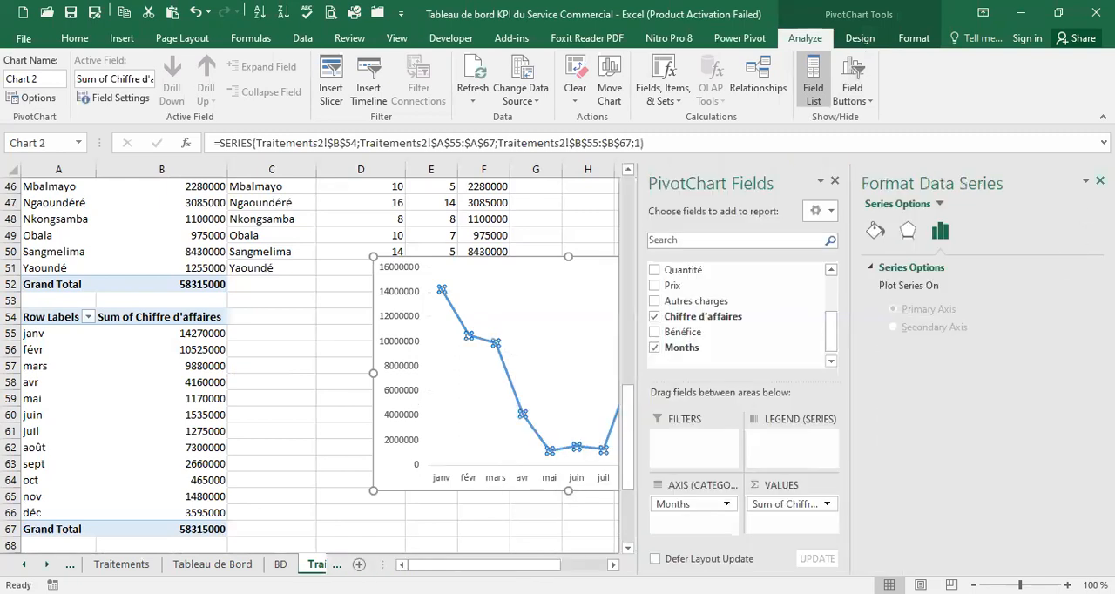
pyautogui.click(876, 231)
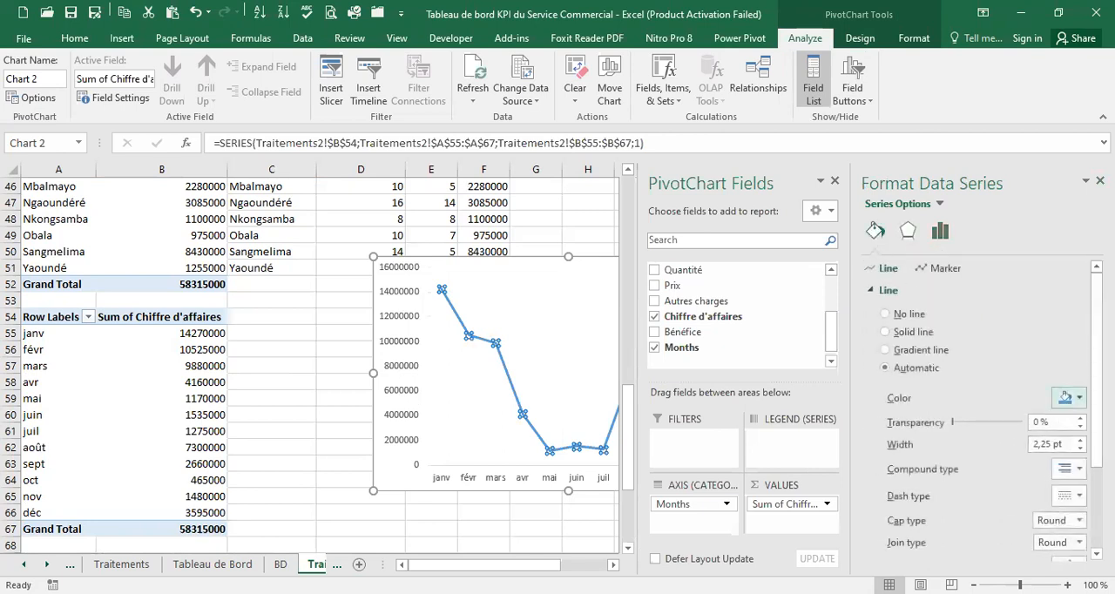
pyautogui.scroll(-3, 985, 392)
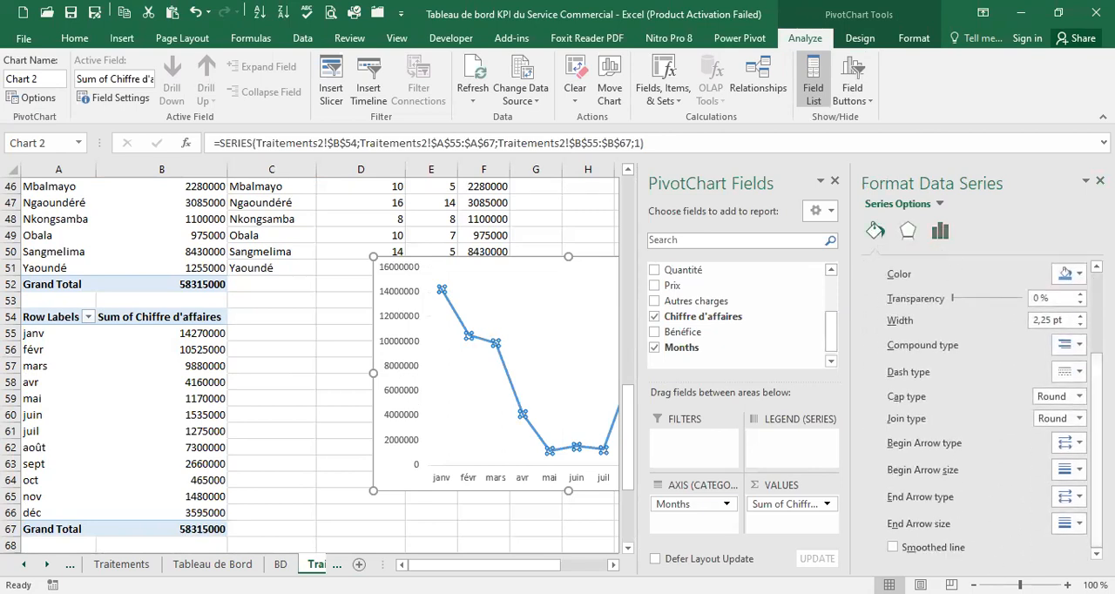
pyautogui.click(894, 548)
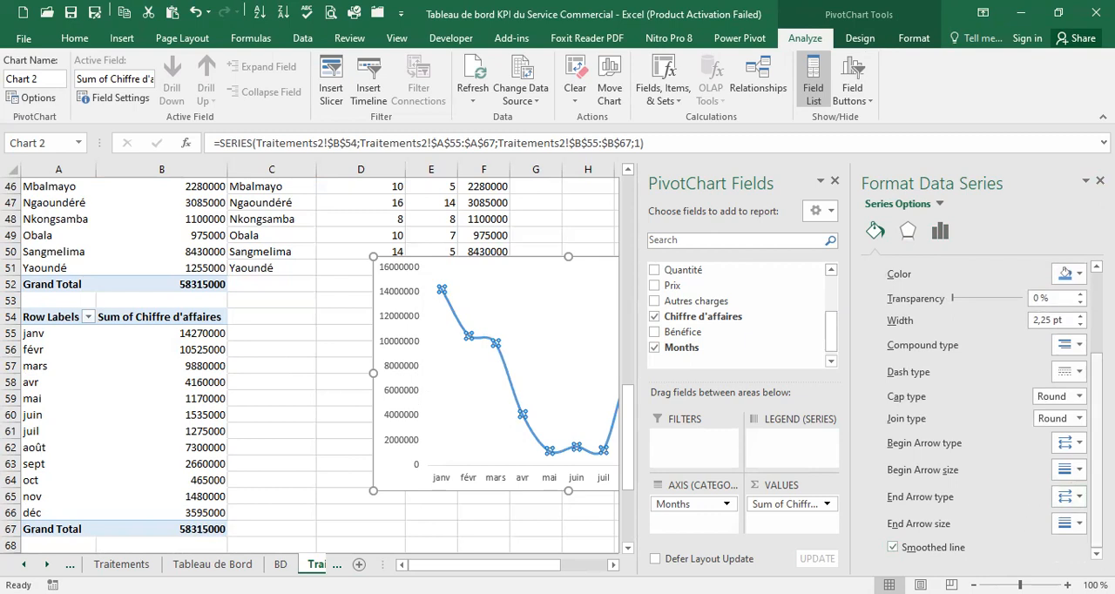
# Give the smoothed revenue line an oval begin arrow type and a stealth arrowhead as end arrow type
pyautogui.click(1081, 443)
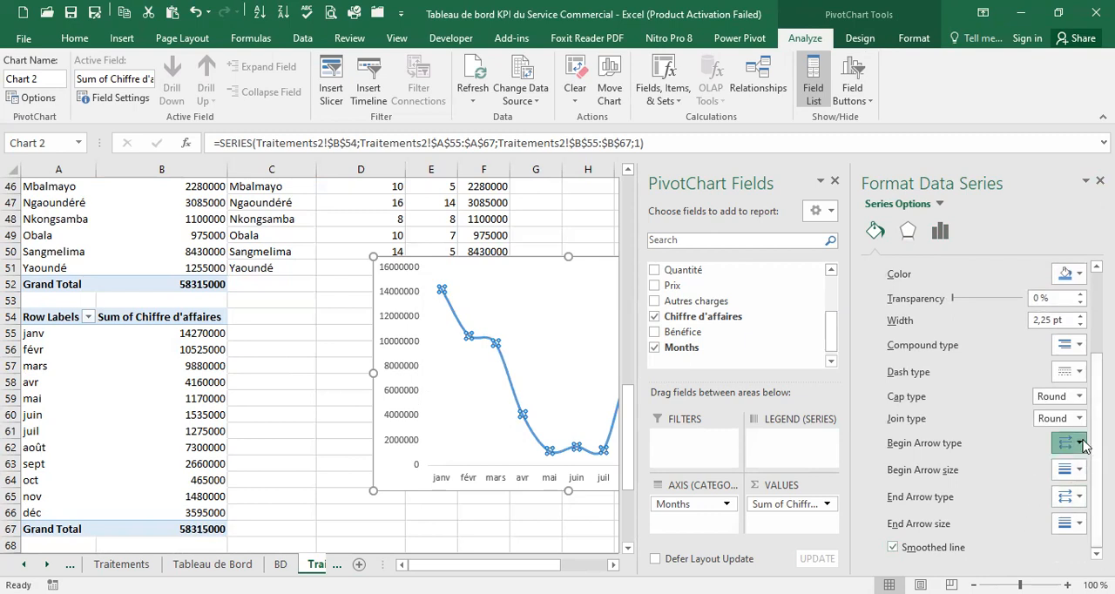
pyautogui.click(1100, 495)
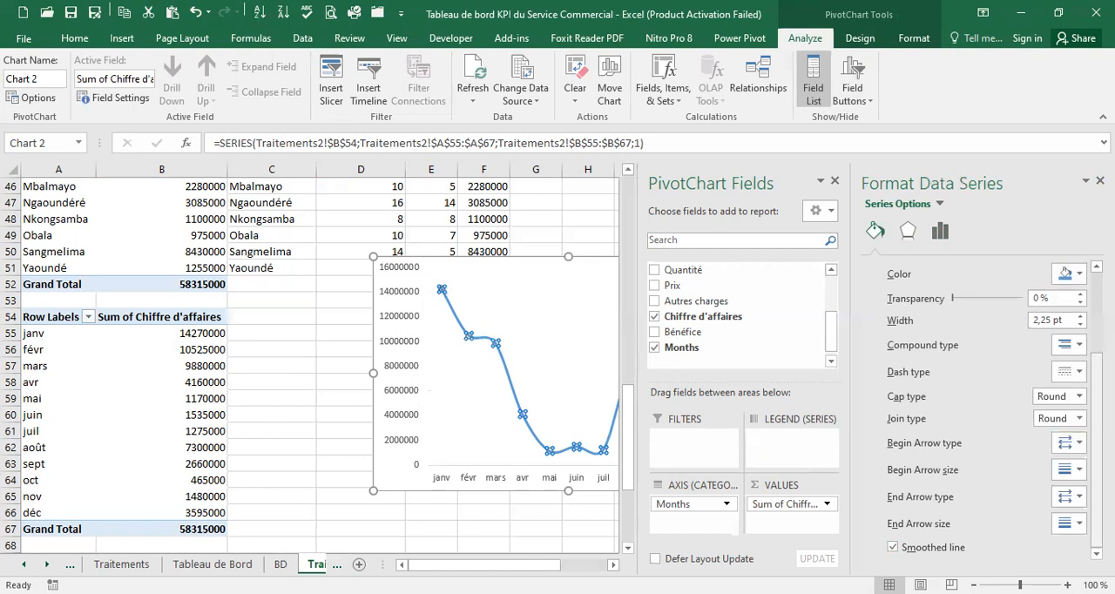
pyautogui.click(1081, 498)
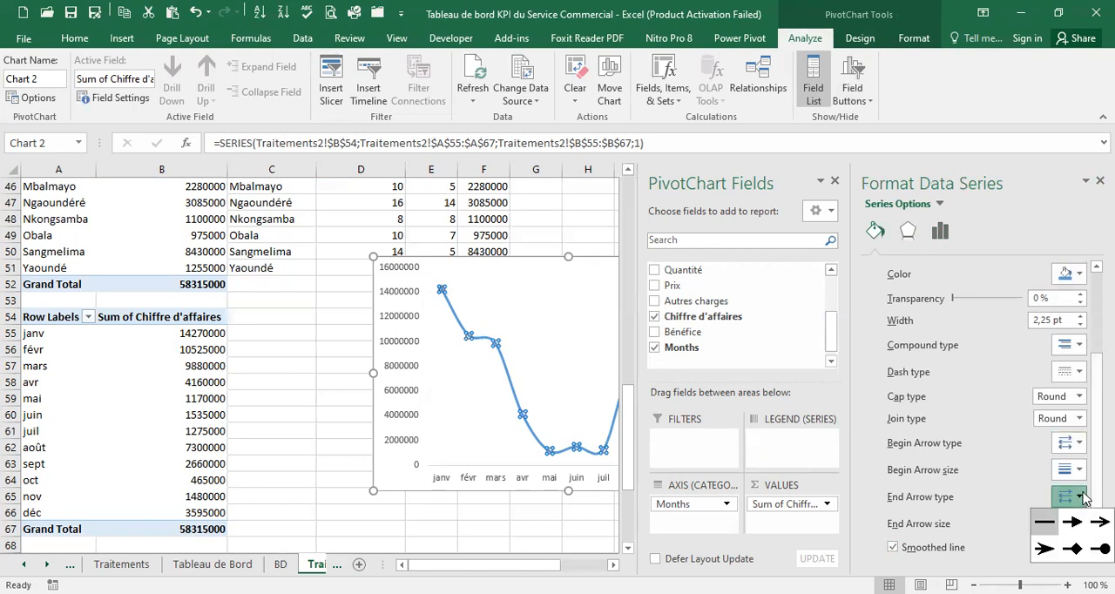
pyautogui.click(1043, 545)
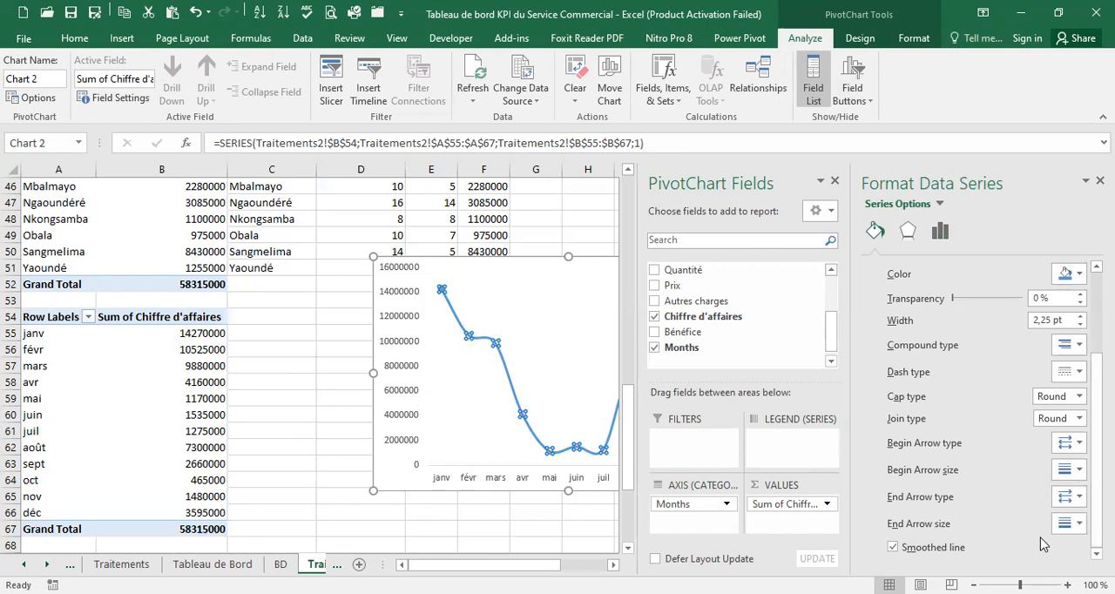
pyautogui.click(541, 518)
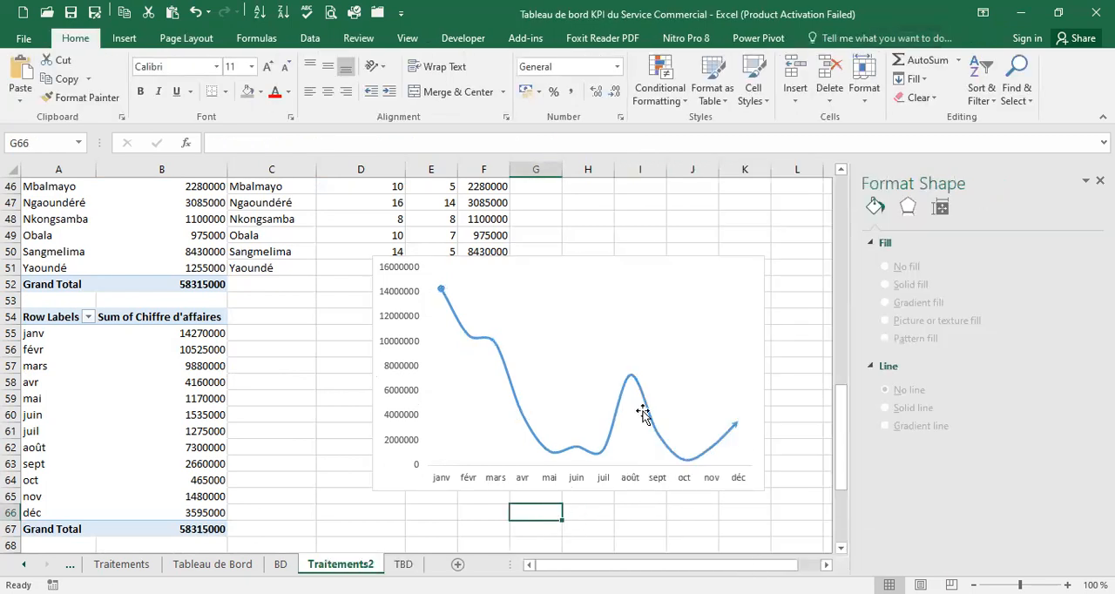
# Add drop lines from the revenue line to the month axis and close the series formatting options
pyautogui.click(492, 348)
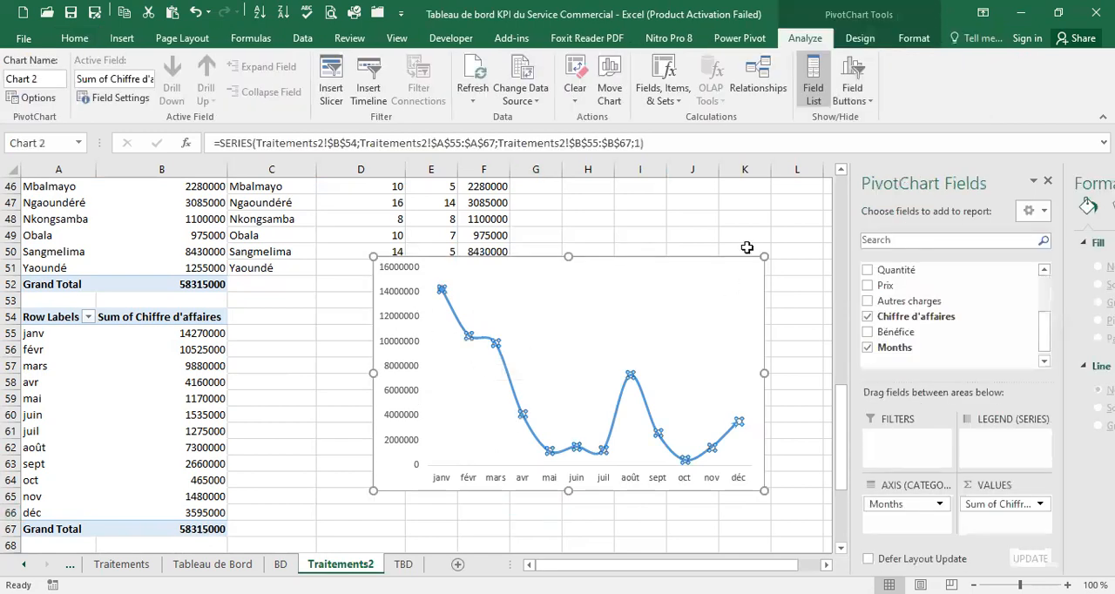
pyautogui.click(859, 38)
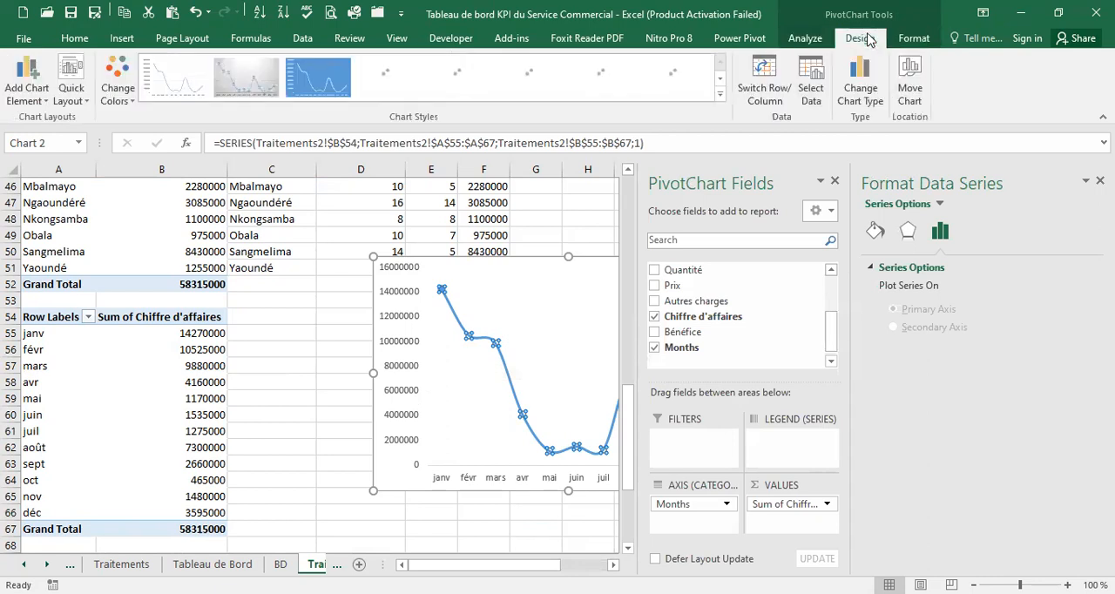
pyautogui.click(13, 90)
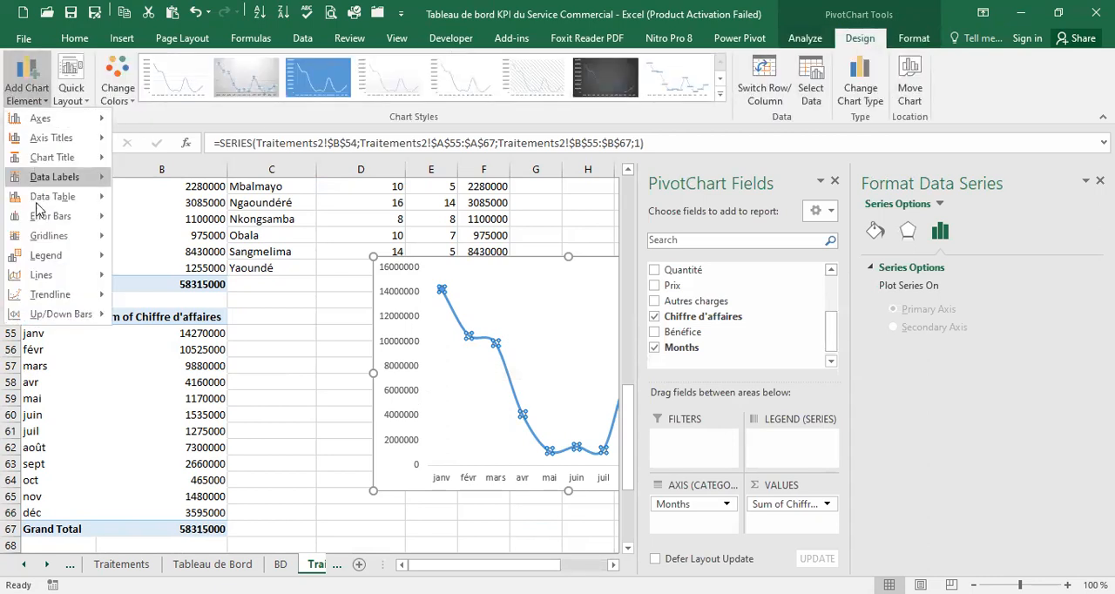
pyautogui.moveTo(39, 277)
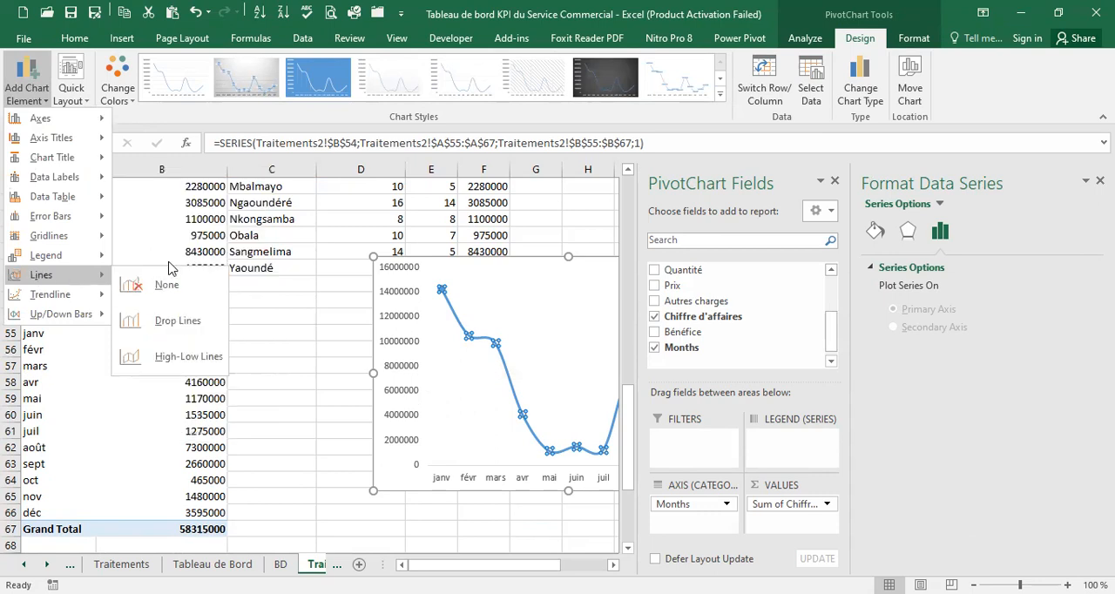
pyautogui.click(162, 324)
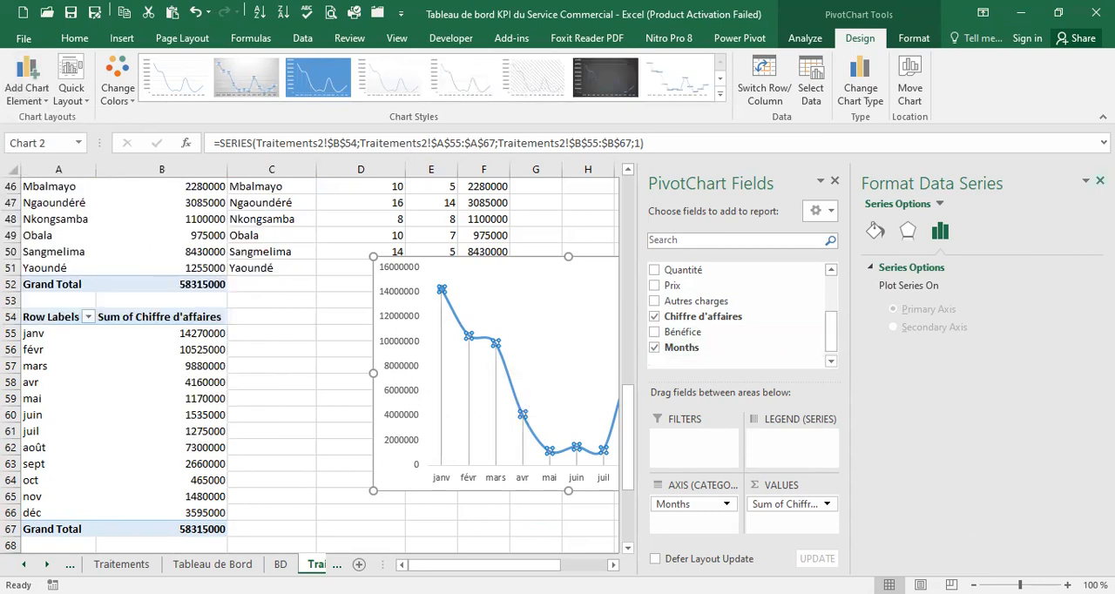
pyautogui.click(1099, 181)
pyautogui.click(791, 397)
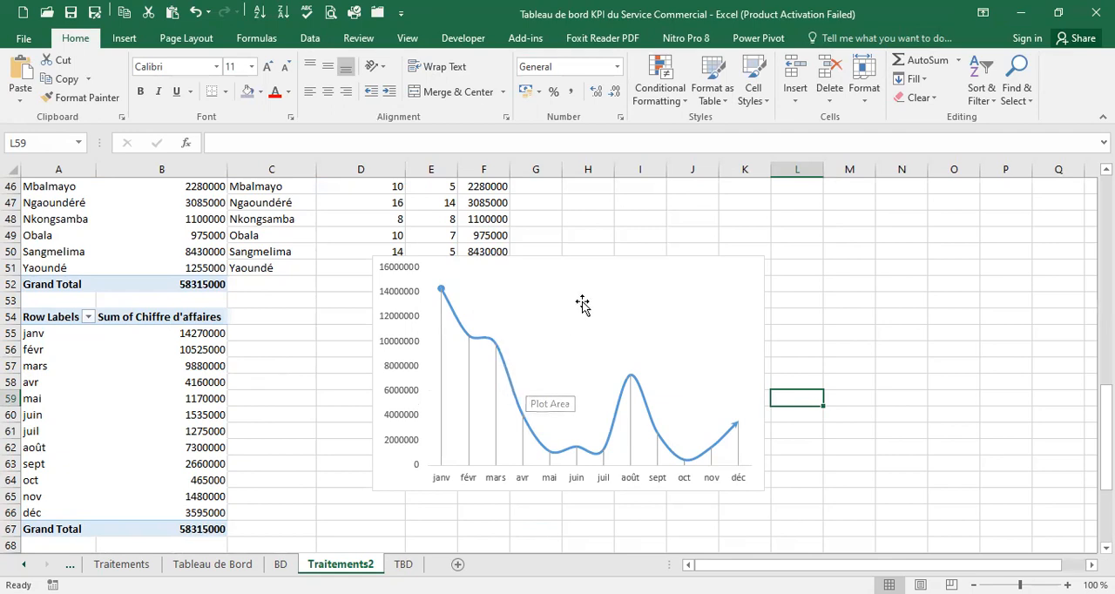
# Move the line PivotChart from Traitements2 to the TBD sheet and place it directly beside the Cameroon map
pyautogui.click(619, 258)
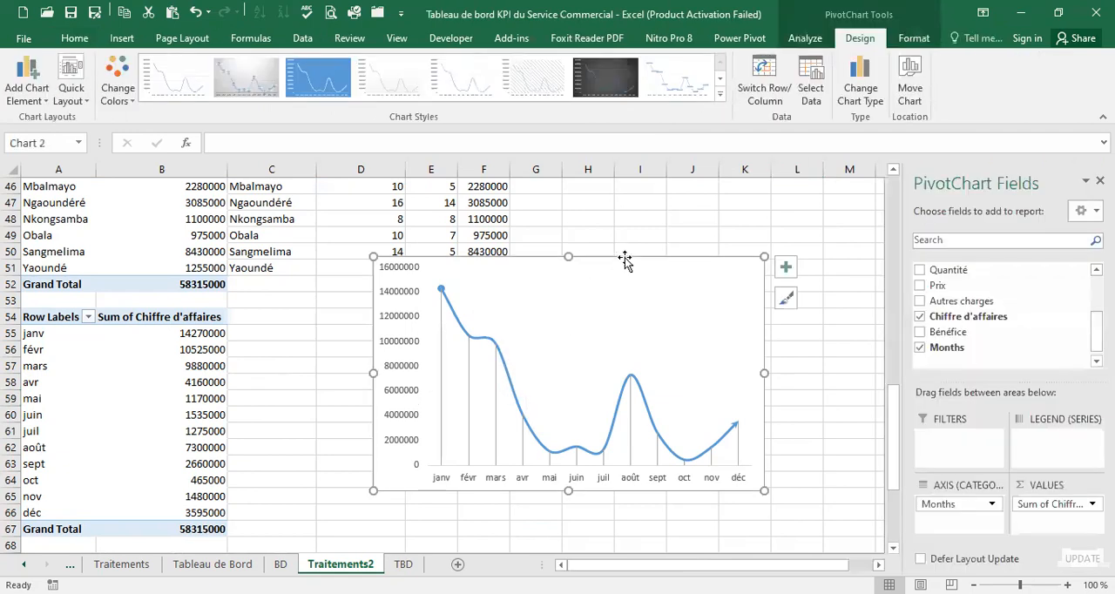
pyautogui.hotkey('ctrl', 'x')
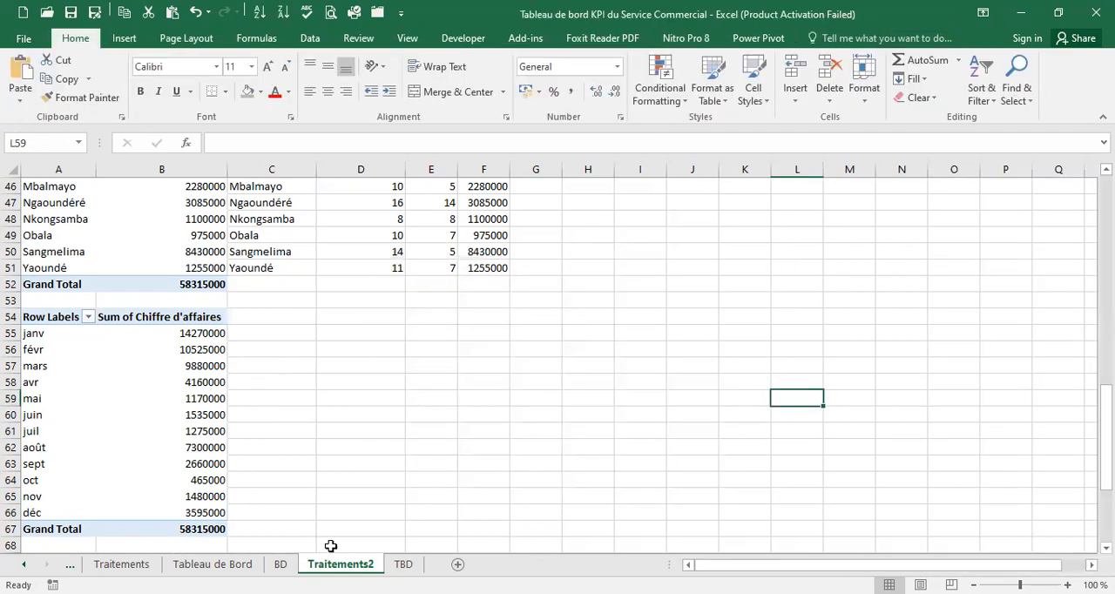
pyautogui.hotkey('ctrl', 'pagedown')
pyautogui.click(367, 329)
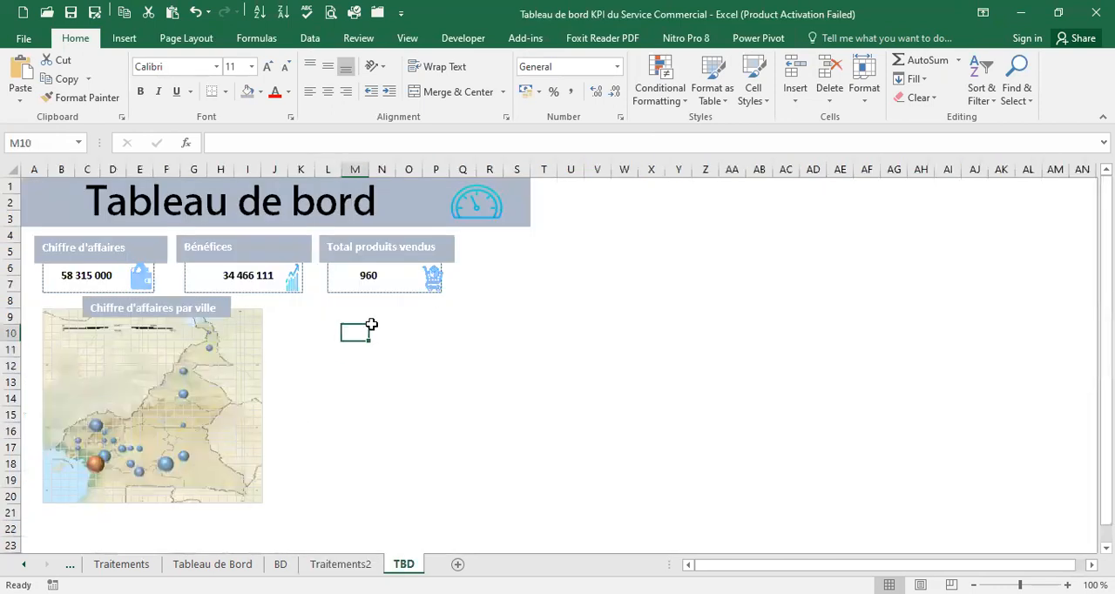
pyautogui.hotkey('ctrl', 'v')
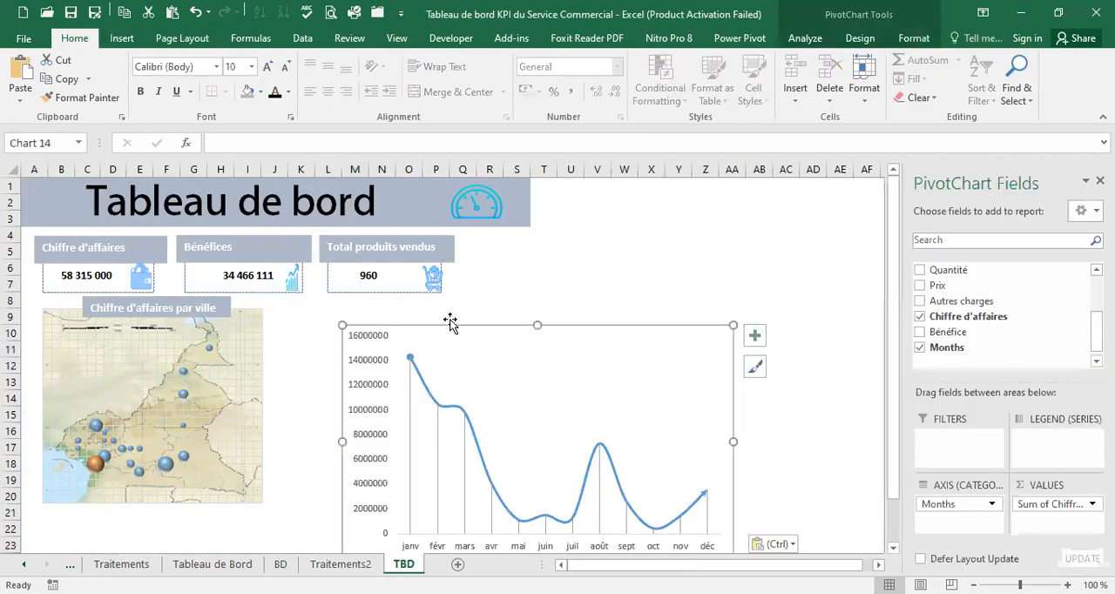
pyautogui.click(471, 324)
pyautogui.moveTo(472, 325); pyautogui.dragTo(399, 306)
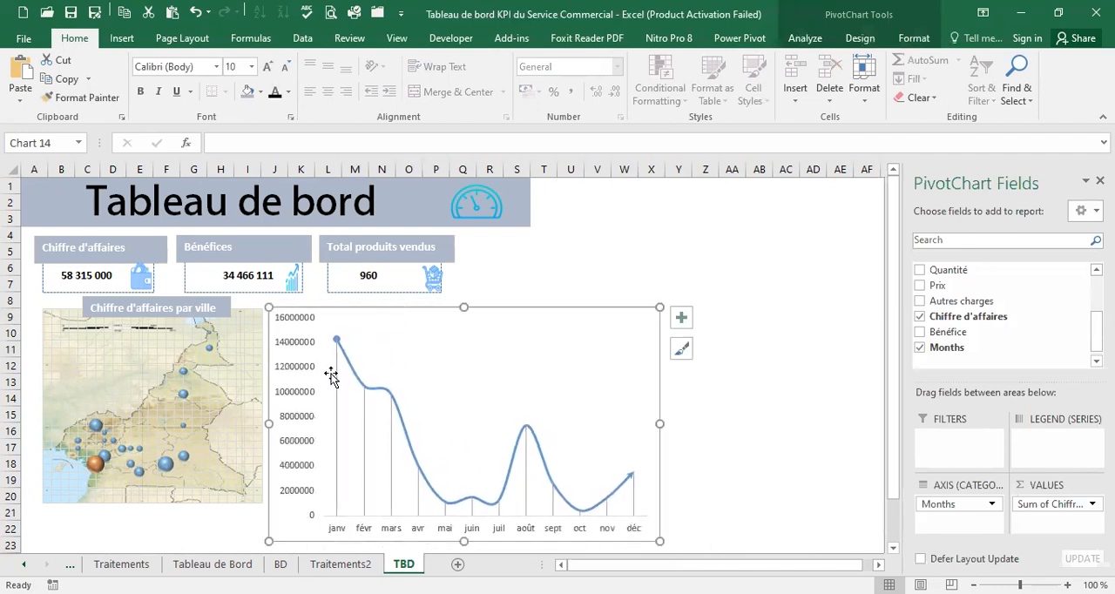
# Following the Tableau de Bord model, delete the TBD line chart's vertical axis and shrink the chart to span about columns J to S, rows 9 to 19
pyautogui.click(216, 564)
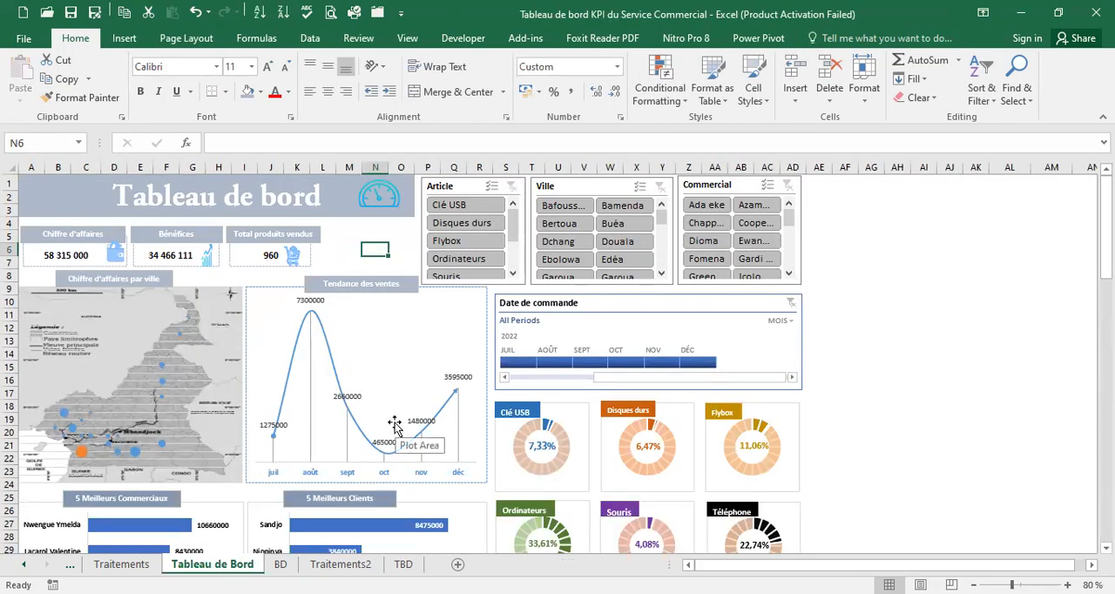
pyautogui.click(401, 565)
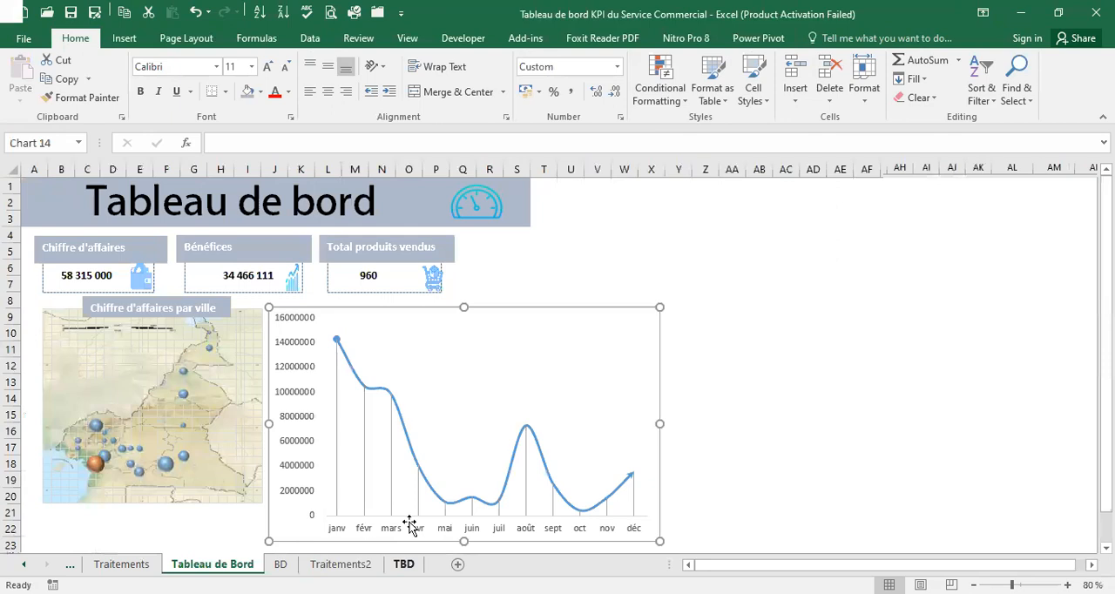
pyautogui.click(295, 346)
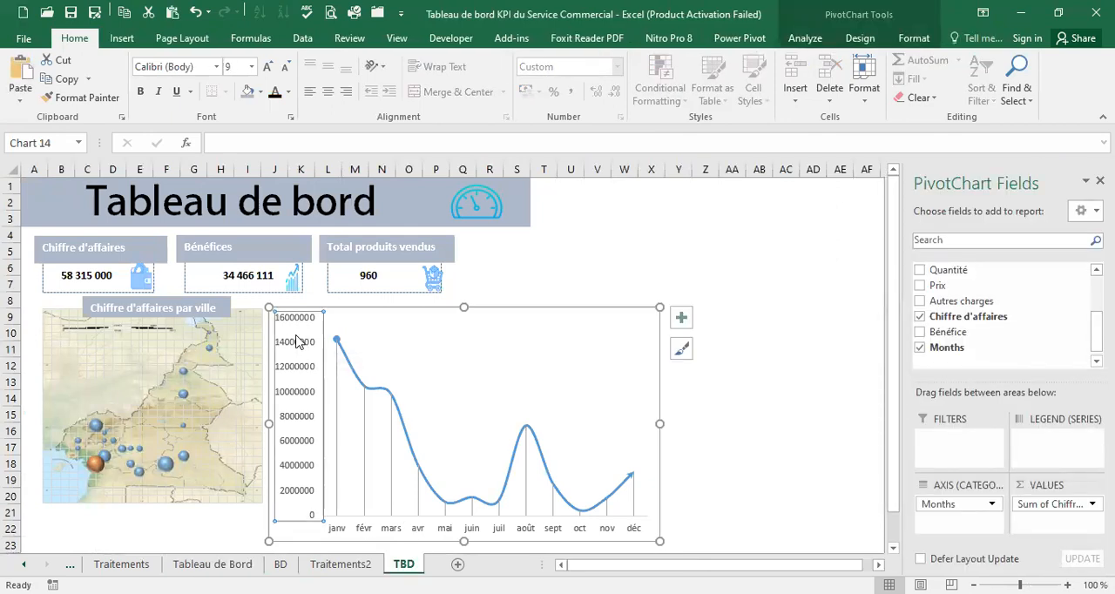
pyautogui.press('Delete')
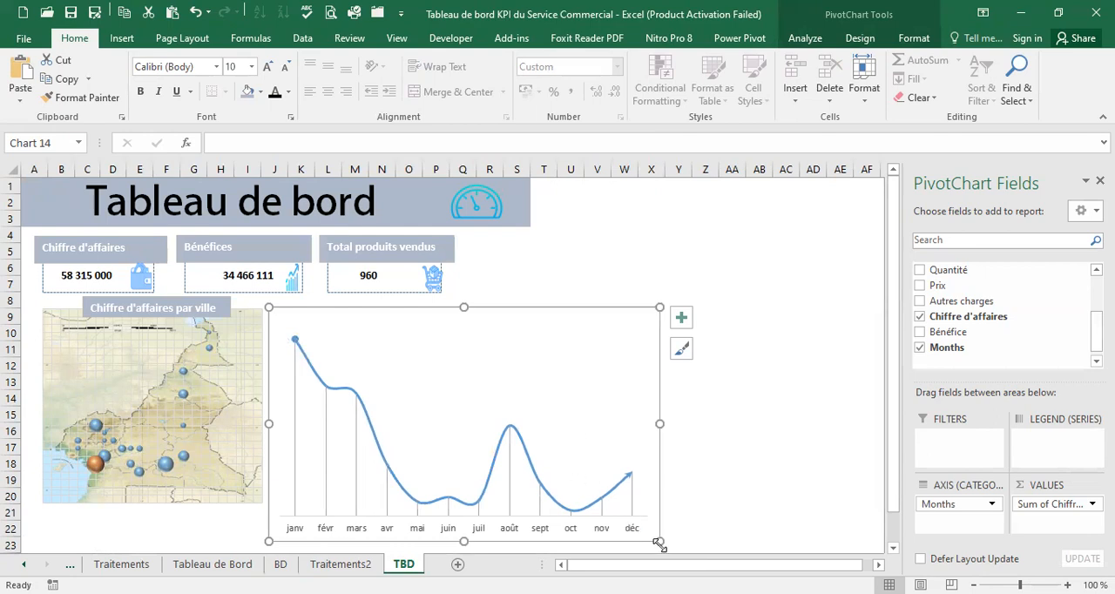
pyautogui.moveTo(659, 541); pyautogui.dragTo(528, 489)
# Make the month labels on the line chart's horizontal axis bold and colour them a darker shade of the Accent 1 blue
pyautogui.click(494, 477)
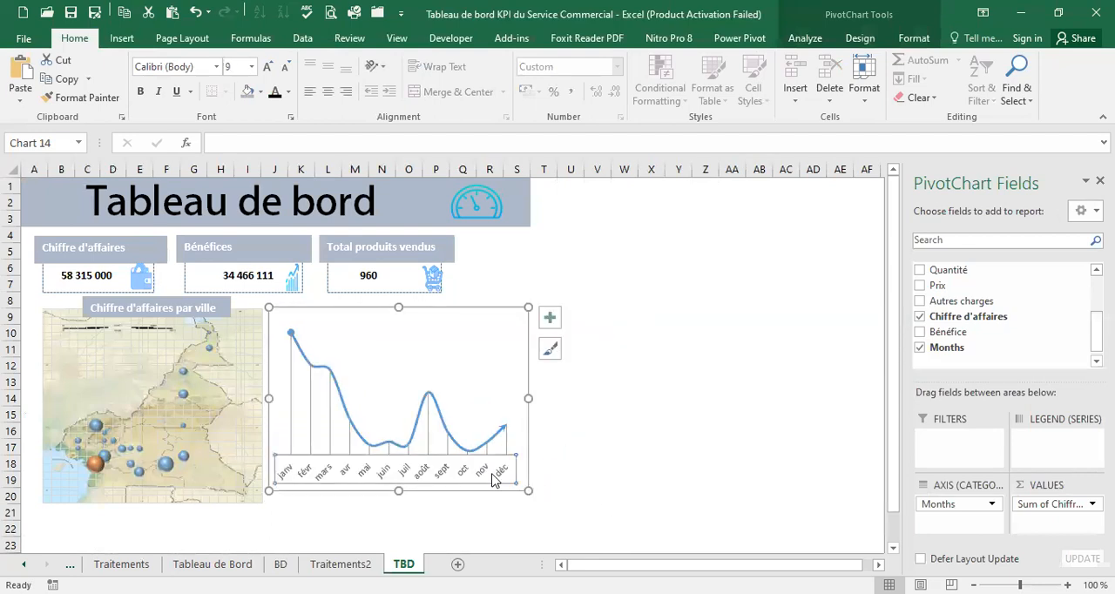
pyautogui.click(289, 92)
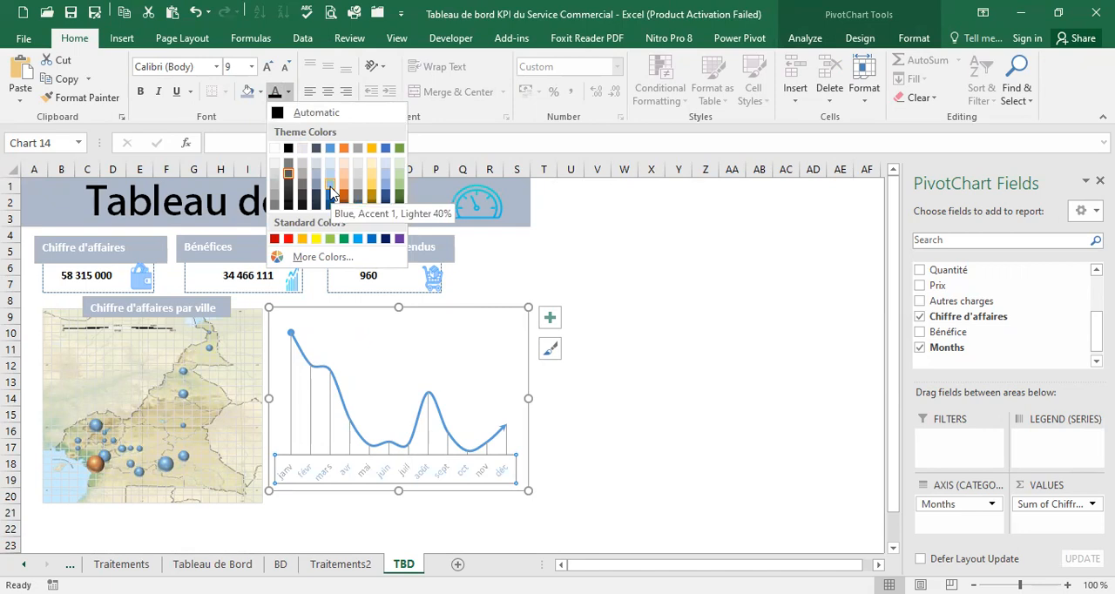
pyautogui.click(329, 194)
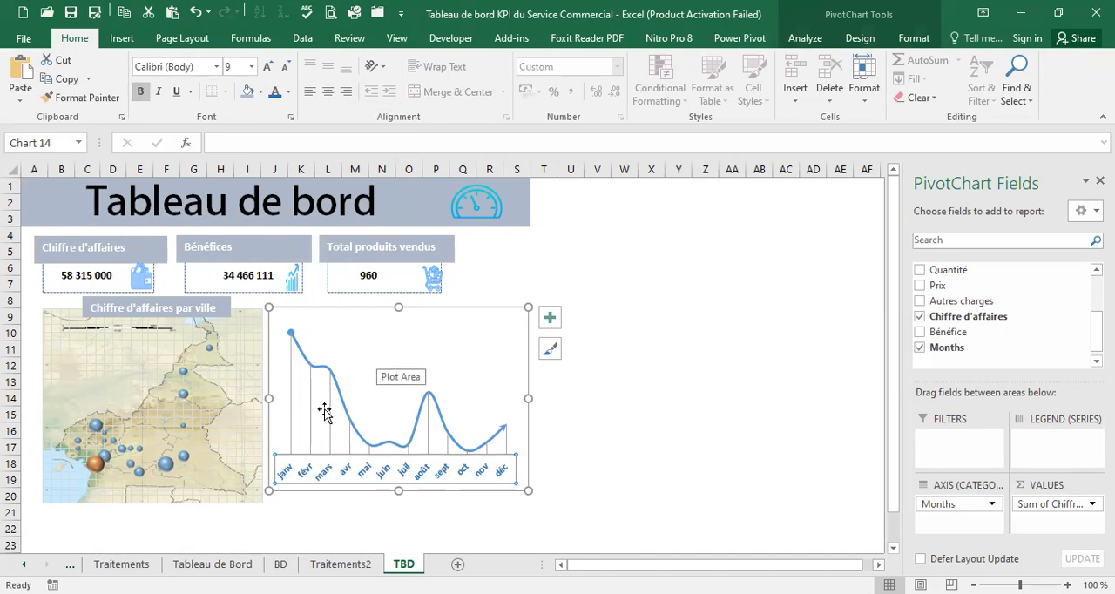
# Add data labels to the monthly sales line chart and colour them a darker shade of the Accent 1 blue
pyautogui.click(551, 317)
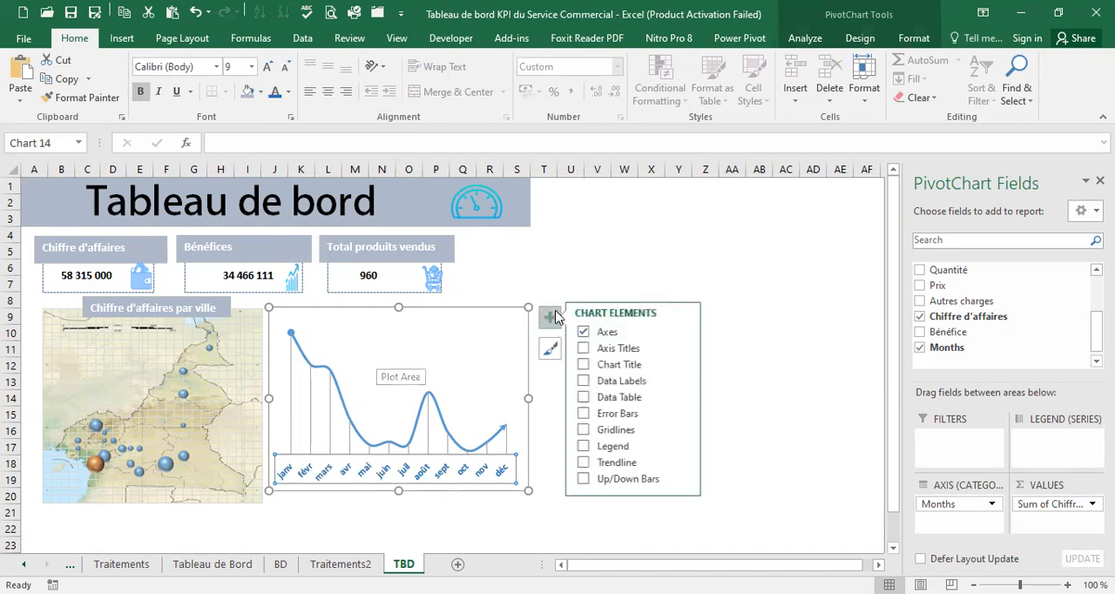
pyautogui.click(609, 383)
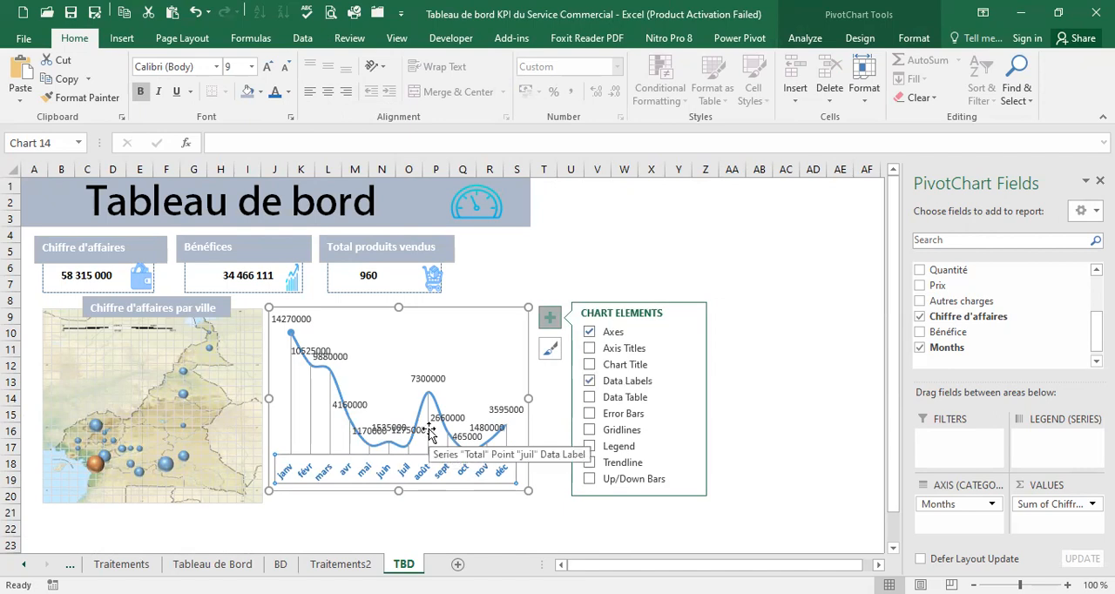
pyautogui.click(427, 377)
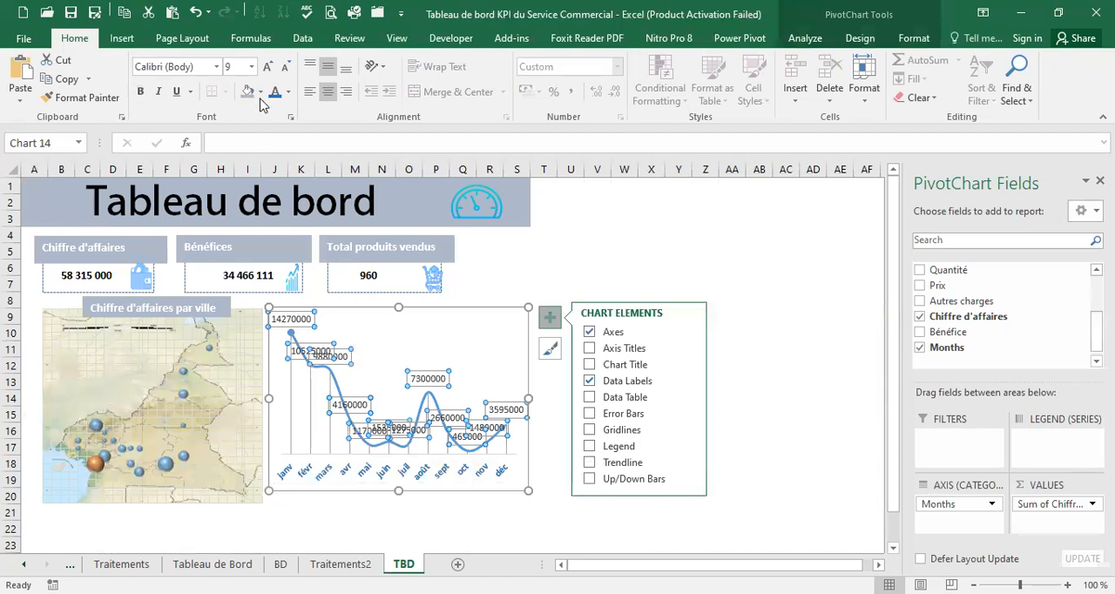
pyautogui.click(289, 93)
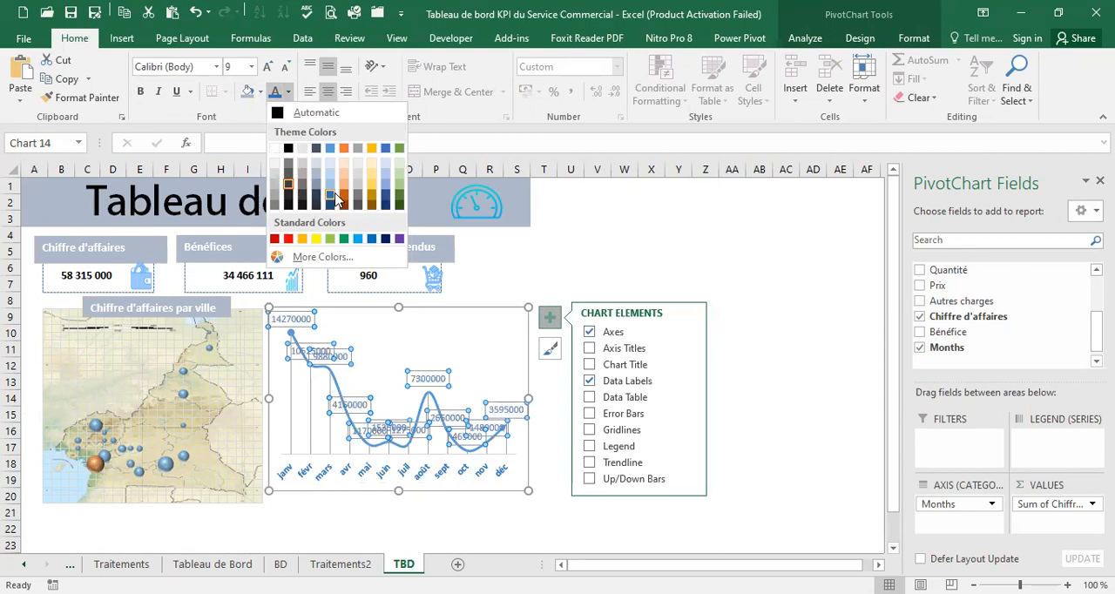
pyautogui.click(332, 199)
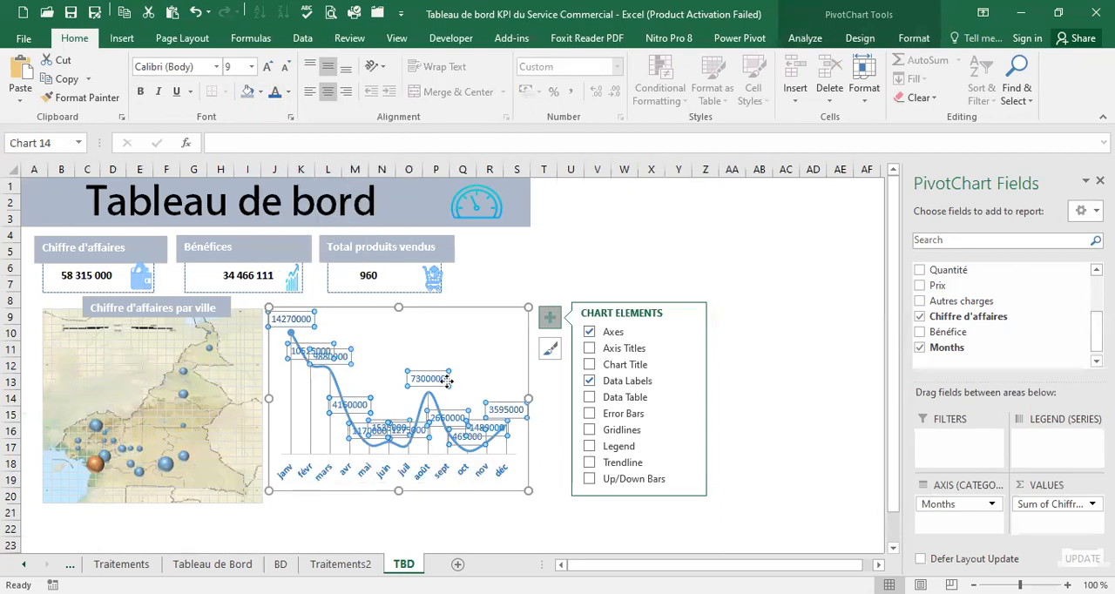
pyautogui.click(688, 384)
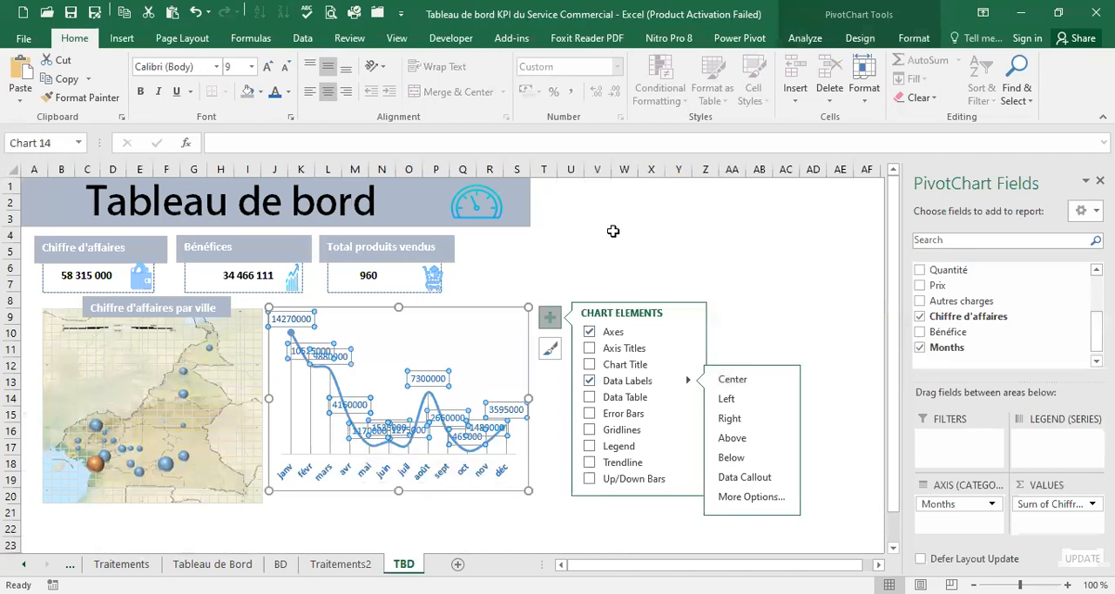
pyautogui.press('Escape')
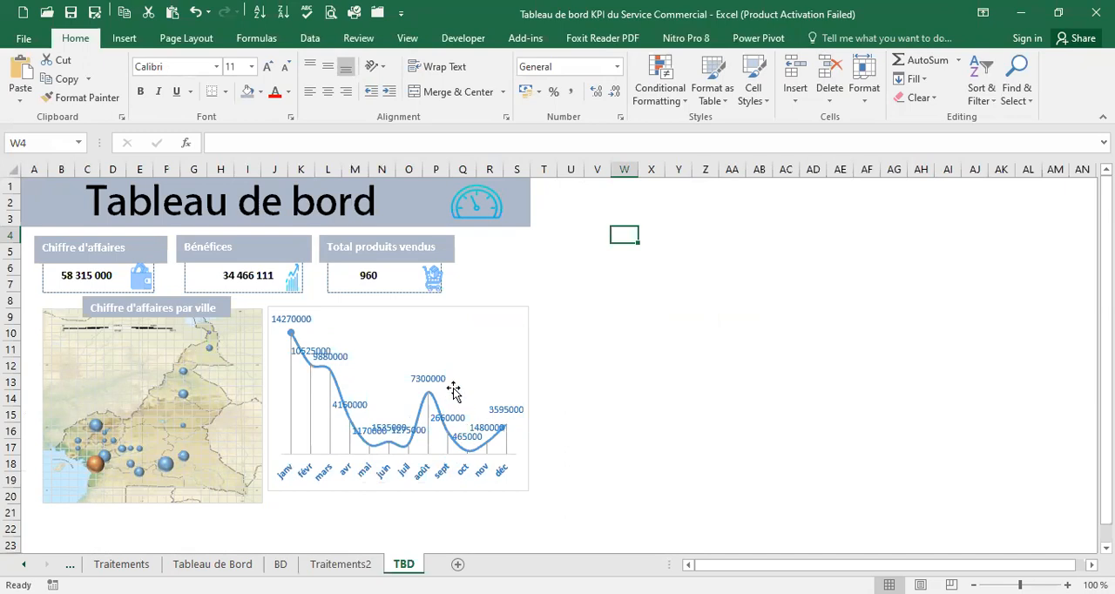
# Compare with the Tableau de Bord model and make the data labels of the TBD line chart bold
pyautogui.click(213, 564)
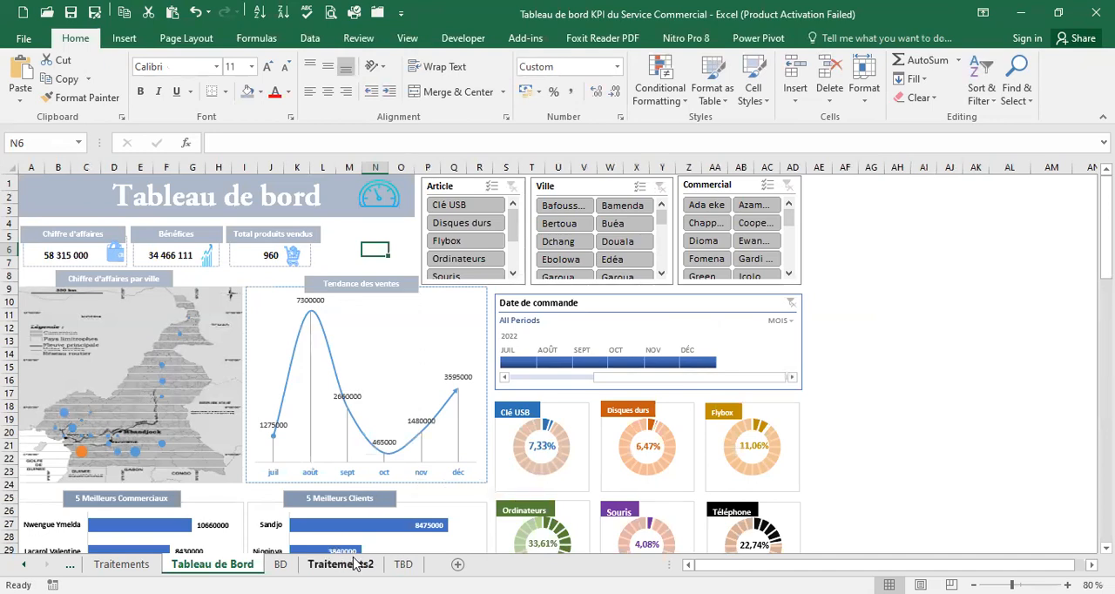
pyautogui.click(404, 565)
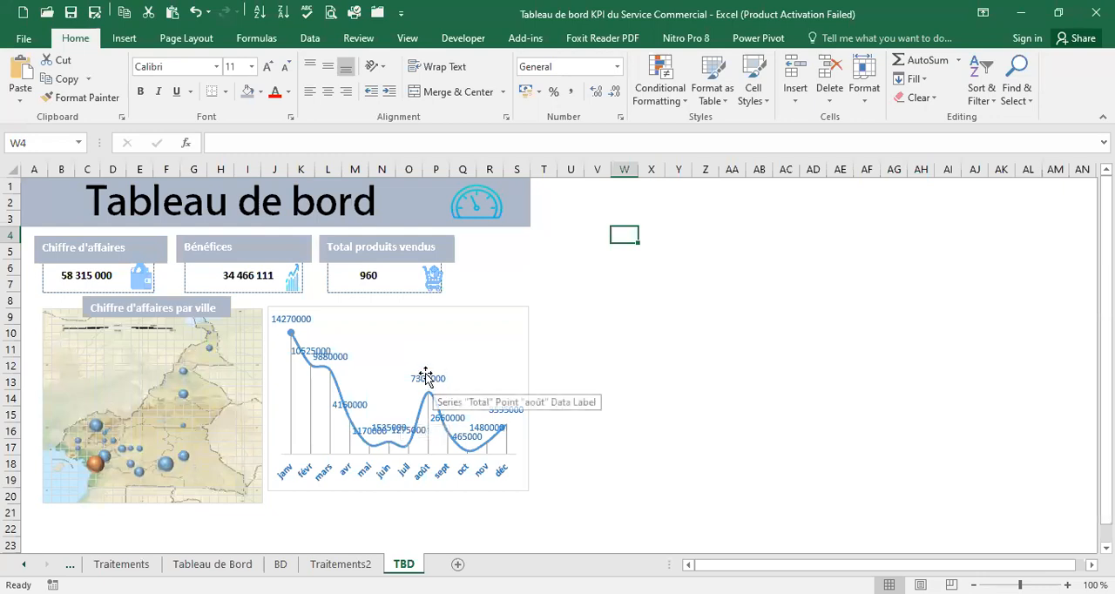
pyautogui.click(428, 374)
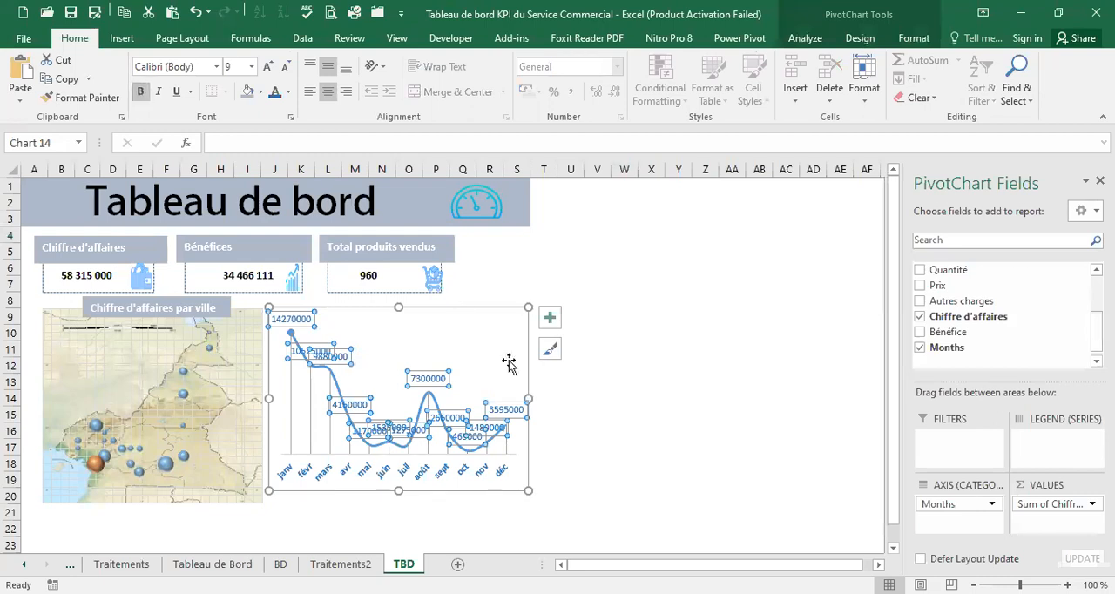
pyautogui.click(573, 401)
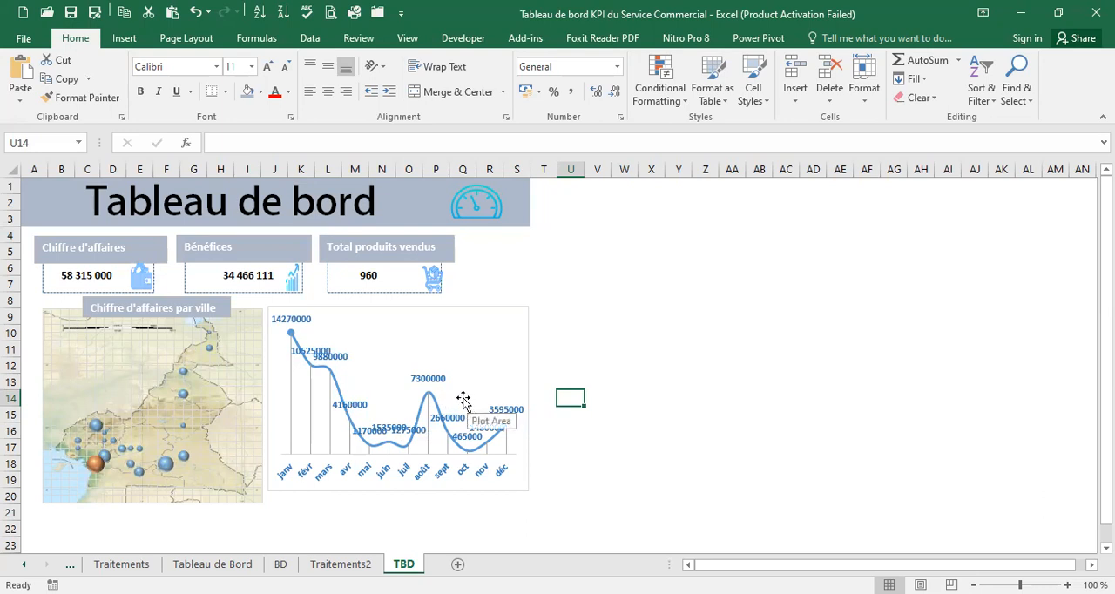
# Duplicate the "Chiffre d'affaires par ville" title box and place the copy over the upper edge of the line chart
pyautogui.click(176, 299)
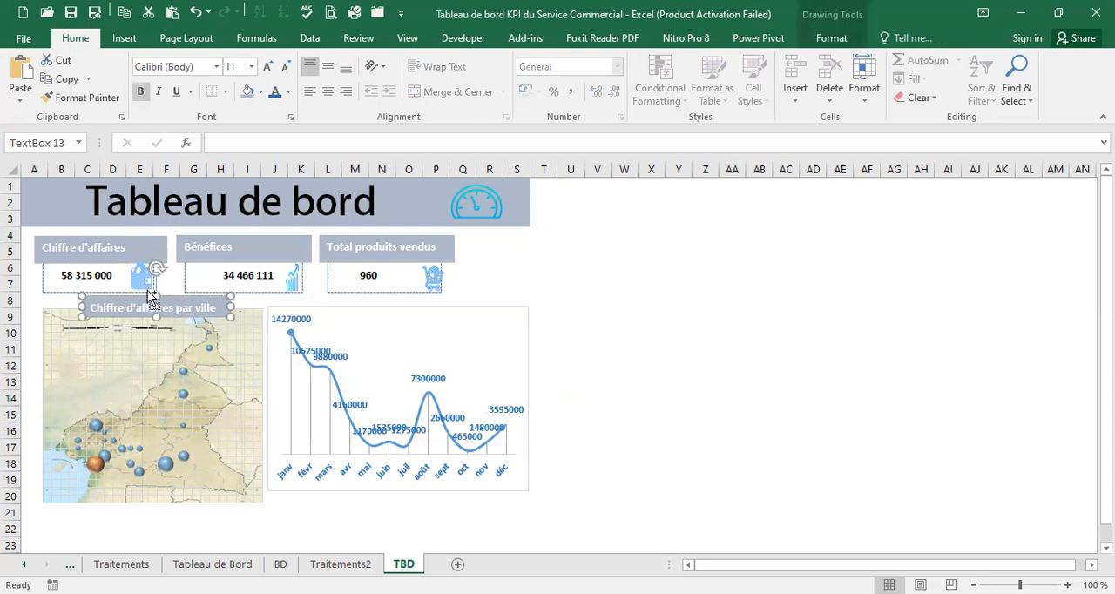
pyautogui.click(501, 288)
pyautogui.hotkey('ctrl', 'v')
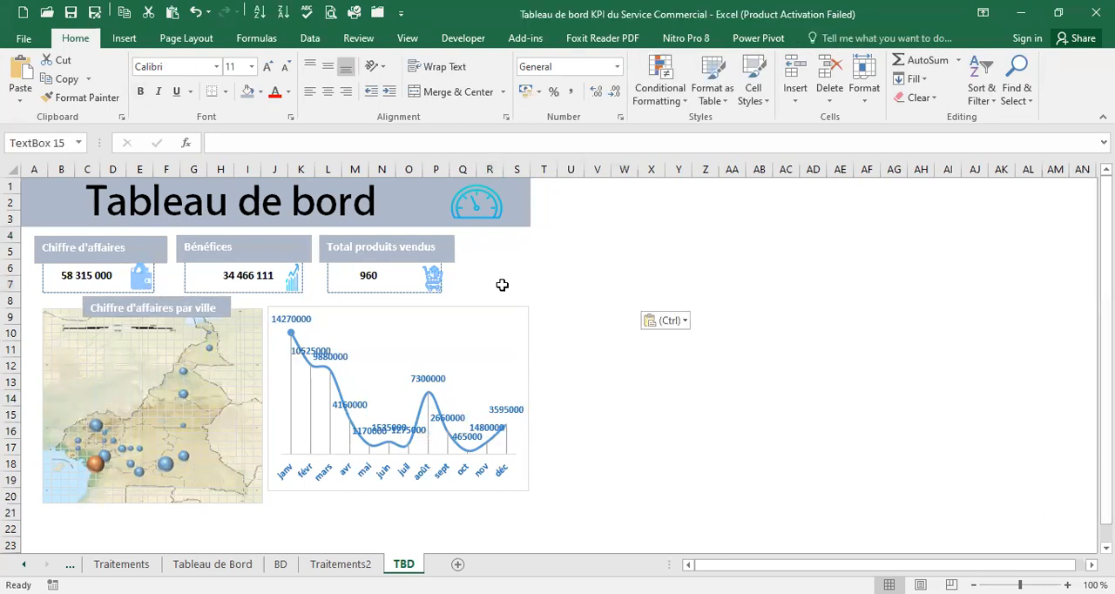
pyautogui.moveTo(469, 294); pyautogui.dragTo(339, 296)
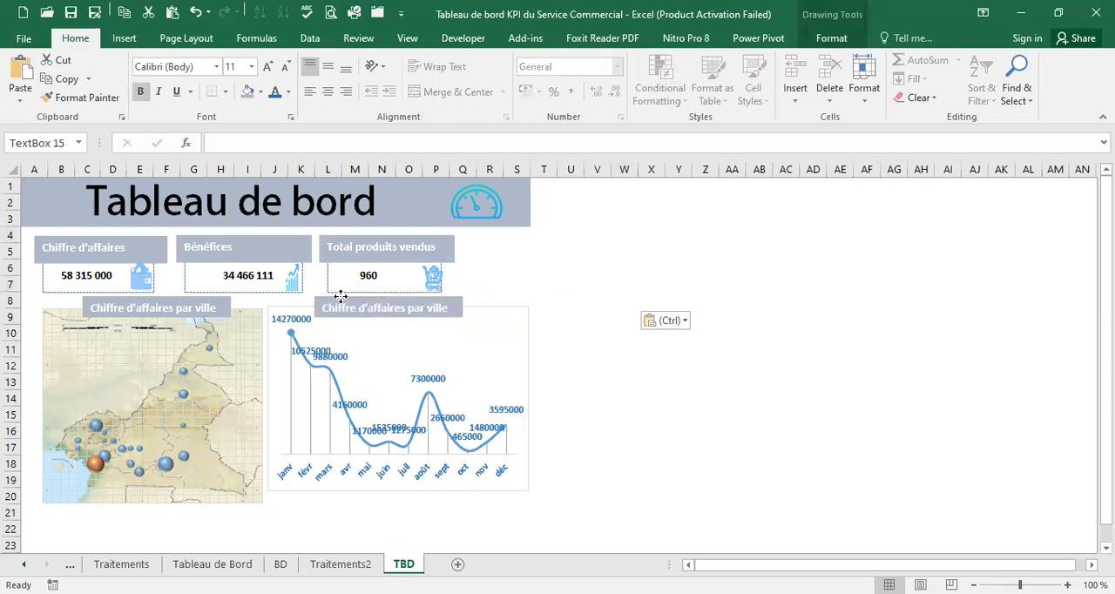
# Replace the copied title box's text with "Tendances de ventes"
pyautogui.click(367, 308)
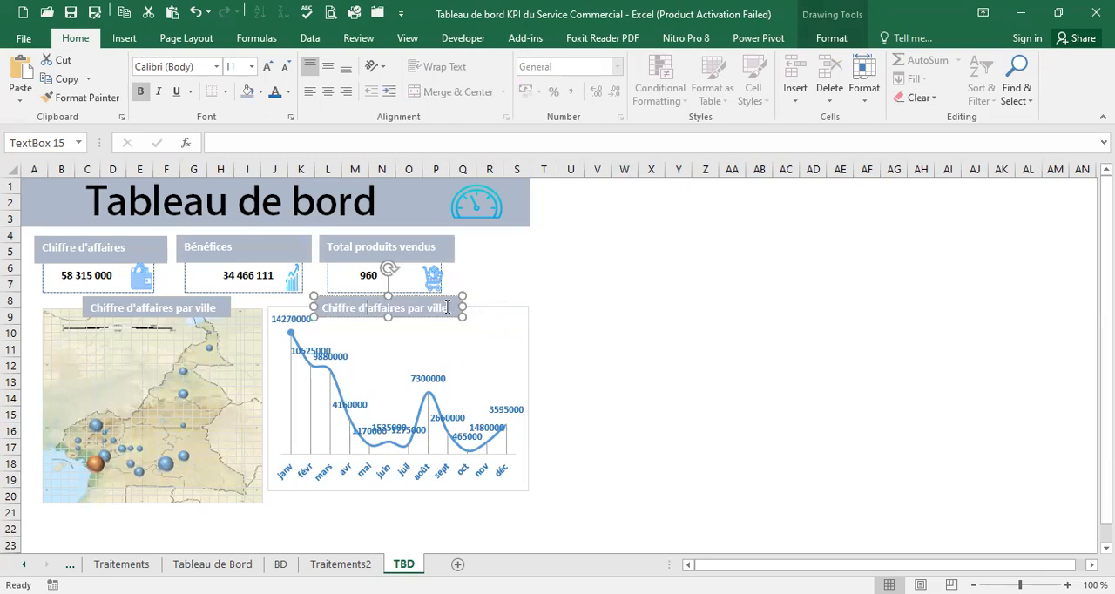
pyautogui.moveTo(447, 307); pyautogui.dragTo(322, 308)
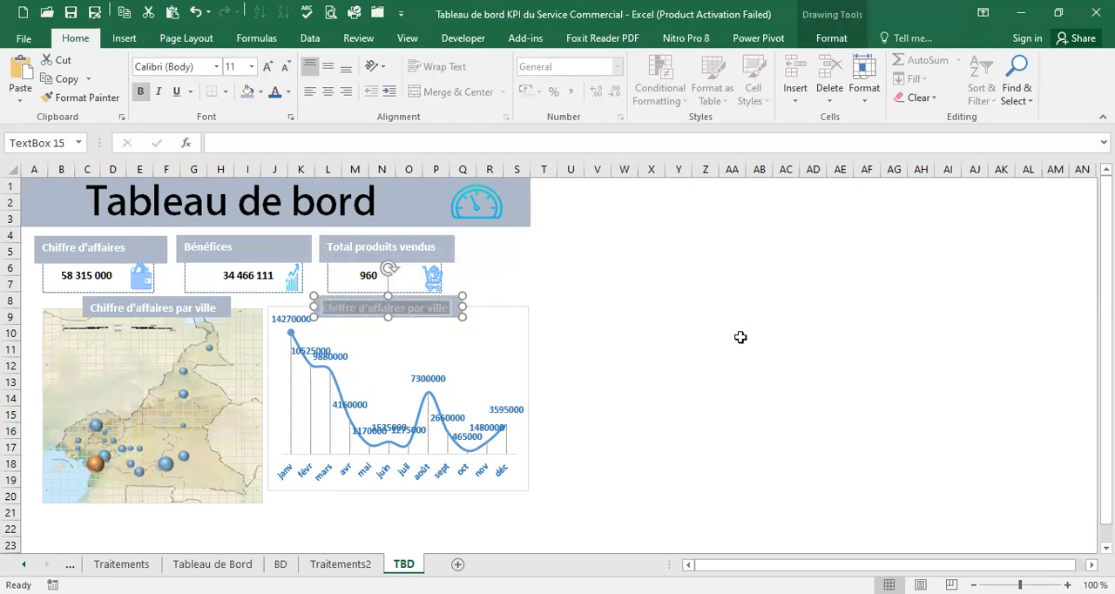
pyautogui.press('Delete')
pyautogui.write('Tendances de ventes')
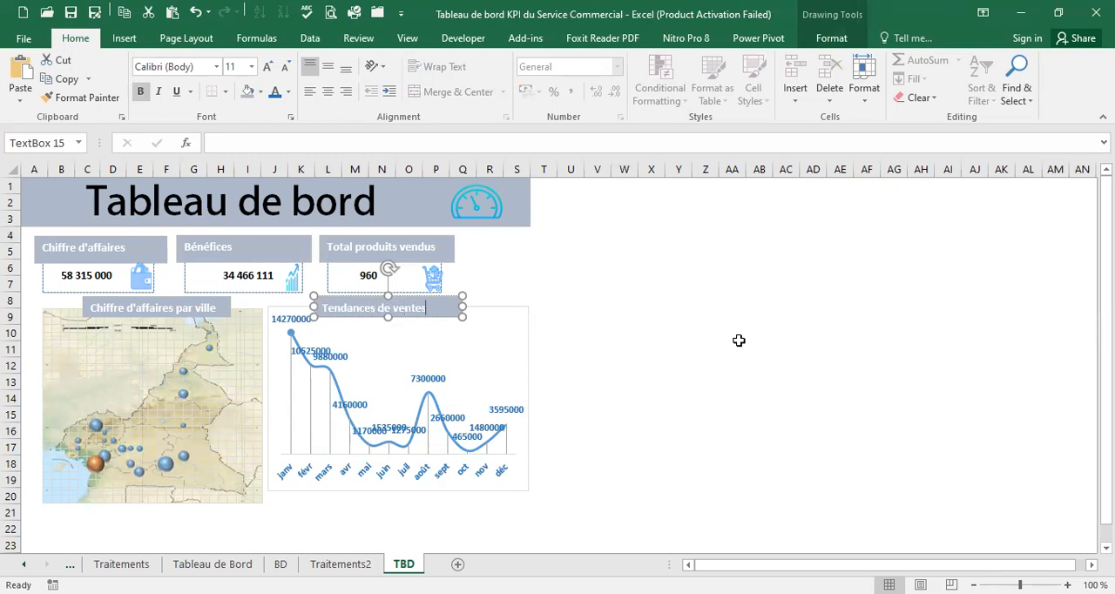
pyautogui.click(700, 311)
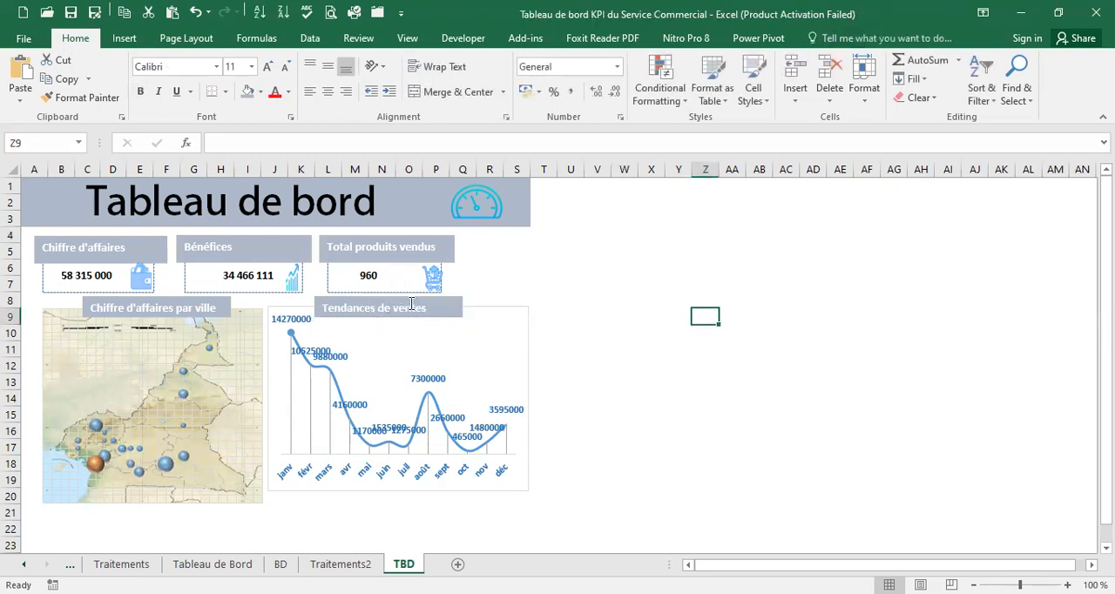
# Centre the text horizontally in the "Tendances de ventes" and "Chiffre d'affaires par ville" title boxes
pyautogui.click(419, 309)
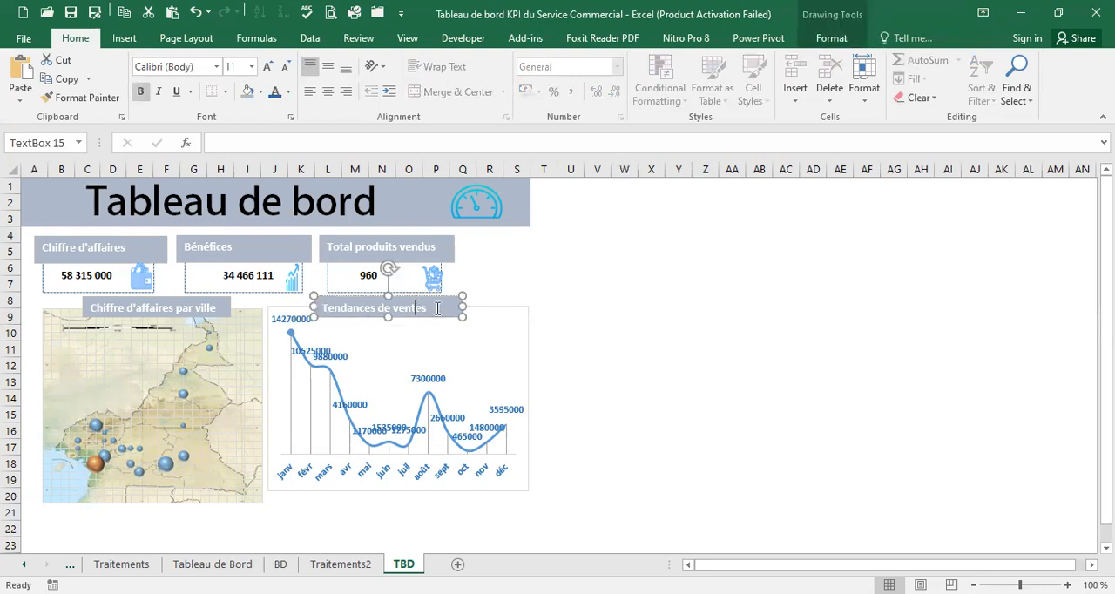
pyautogui.moveTo(426, 309); pyautogui.dragTo(319, 309)
pyautogui.click(327, 92)
pyautogui.click(608, 318)
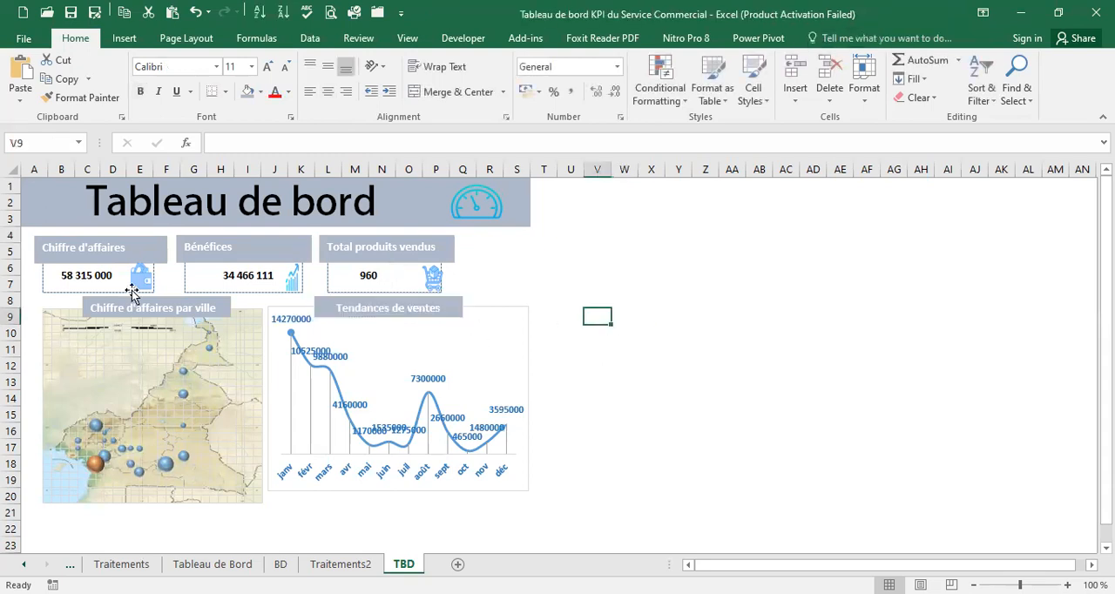
pyautogui.click(148, 303)
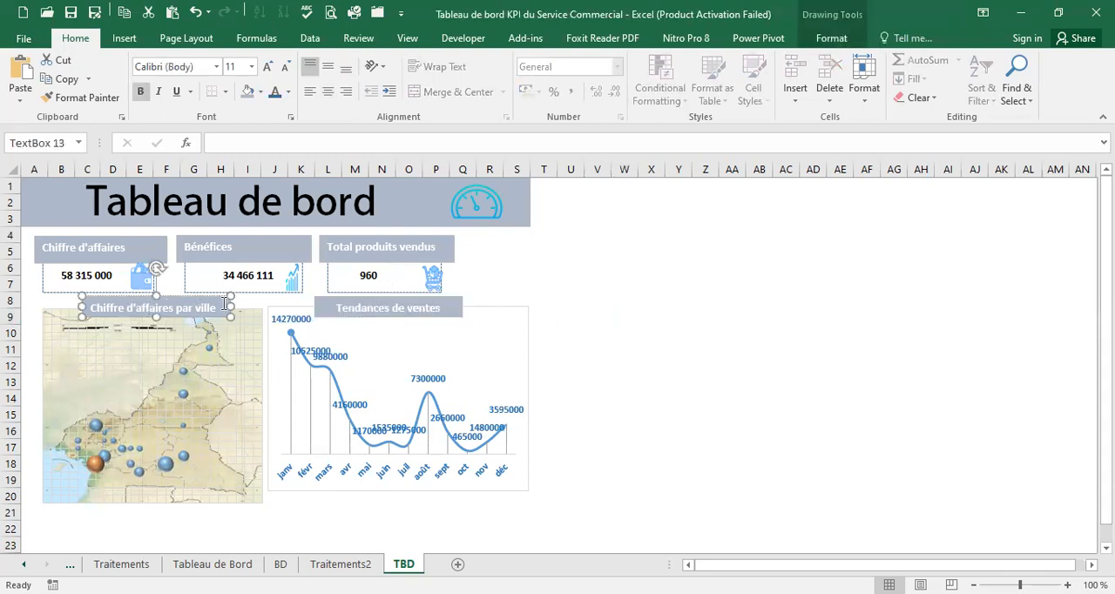
pyautogui.moveTo(220, 307); pyautogui.dragTo(84, 308)
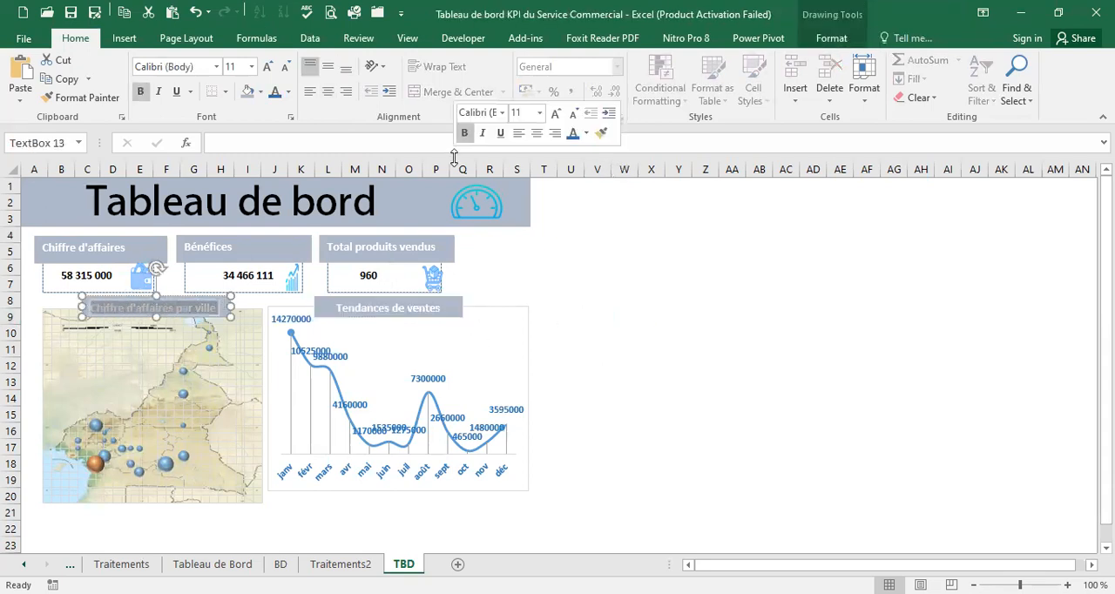
pyautogui.click(329, 92)
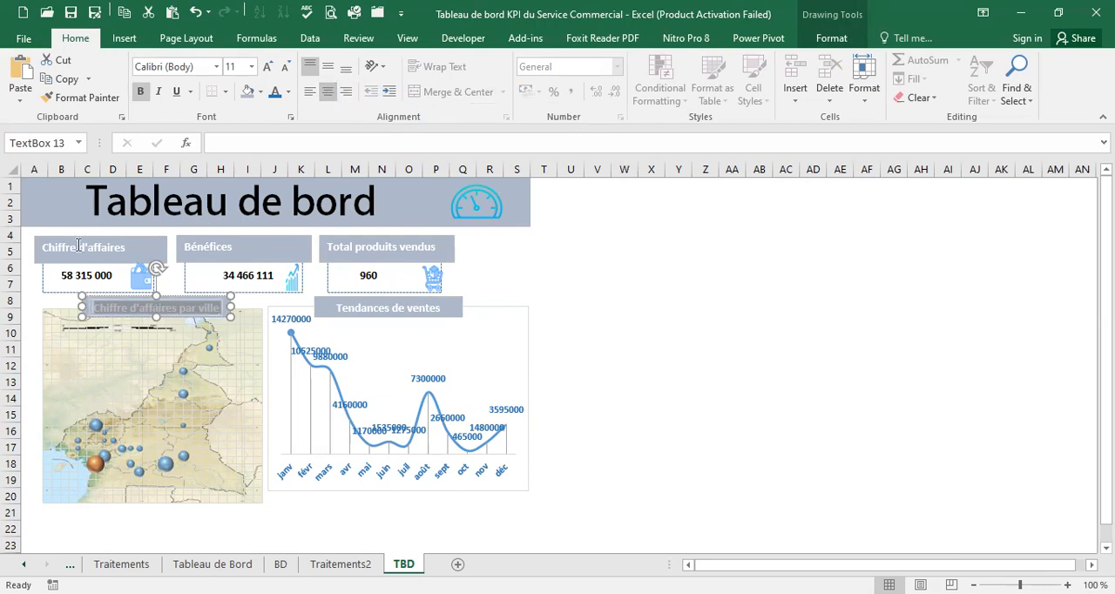
# Centre the text horizontally in the three KPI title boxes: Chiffre d'affaires, Bénéfices and Total produits vendus
pyautogui.click(131, 250)
pyautogui.moveTo(131, 249); pyautogui.dragTo(39, 248)
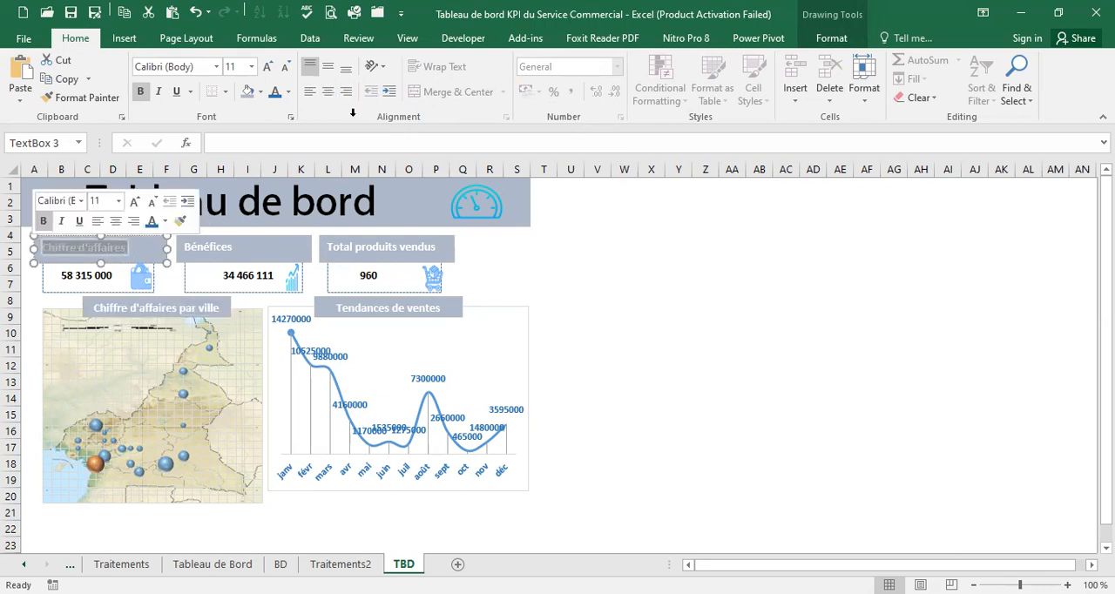
pyautogui.click(328, 92)
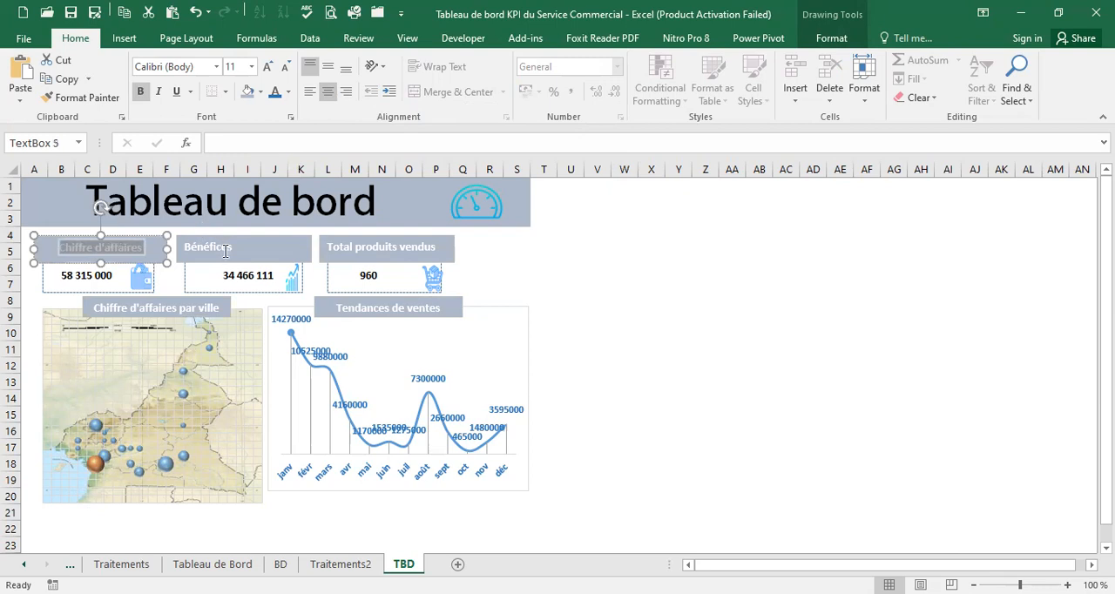
pyautogui.click(228, 250)
pyautogui.moveTo(234, 249); pyautogui.dragTo(178, 250)
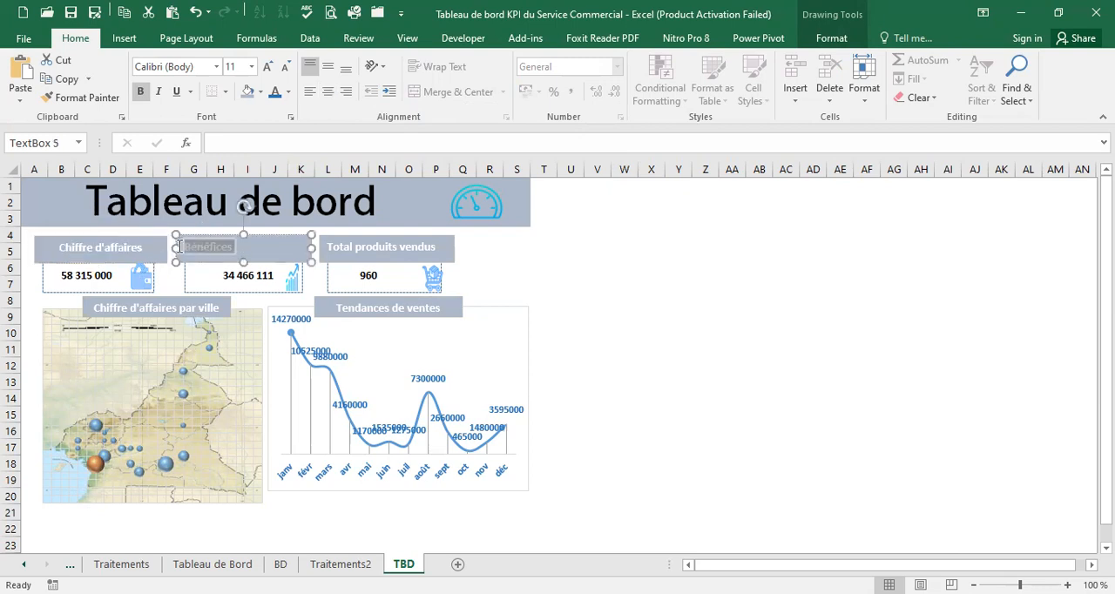
pyautogui.click(328, 92)
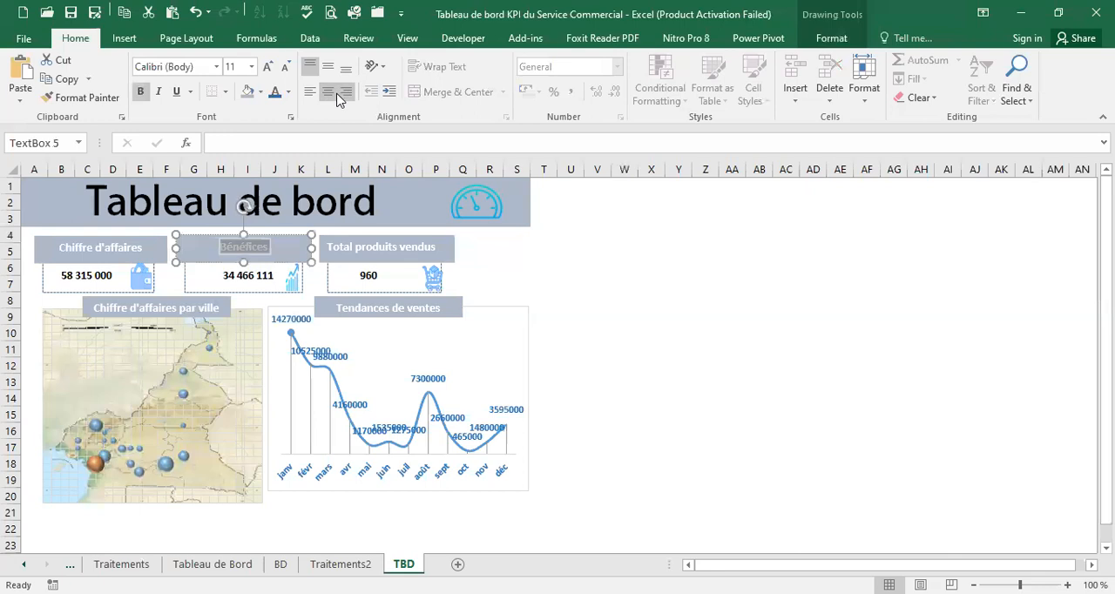
pyautogui.click(409, 248)
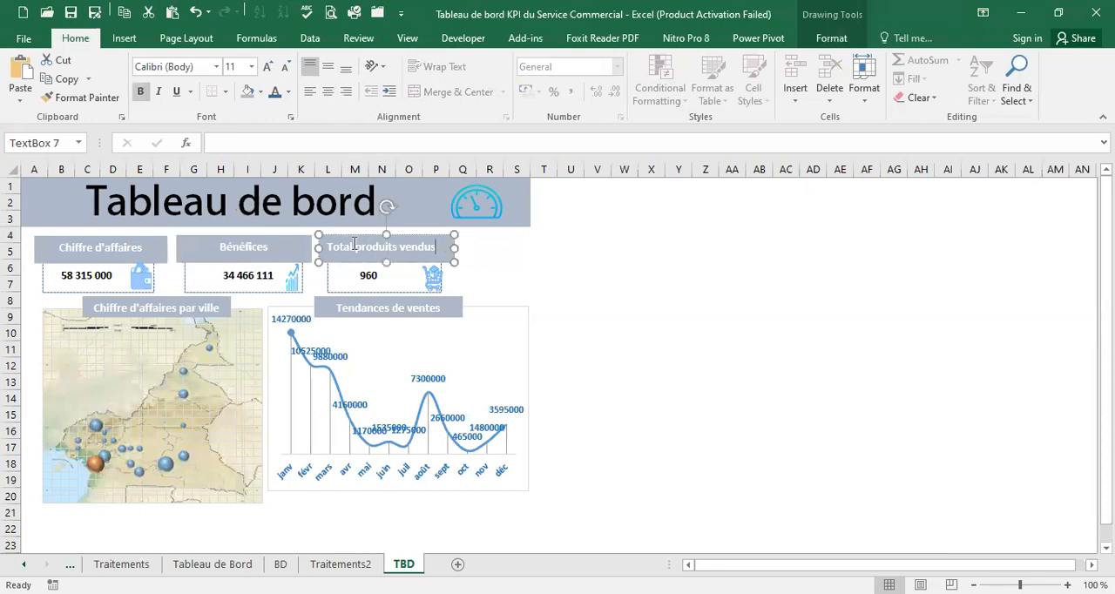
pyautogui.moveTo(437, 247); pyautogui.dragTo(327, 247)
pyautogui.click(329, 94)
pyautogui.click(591, 318)
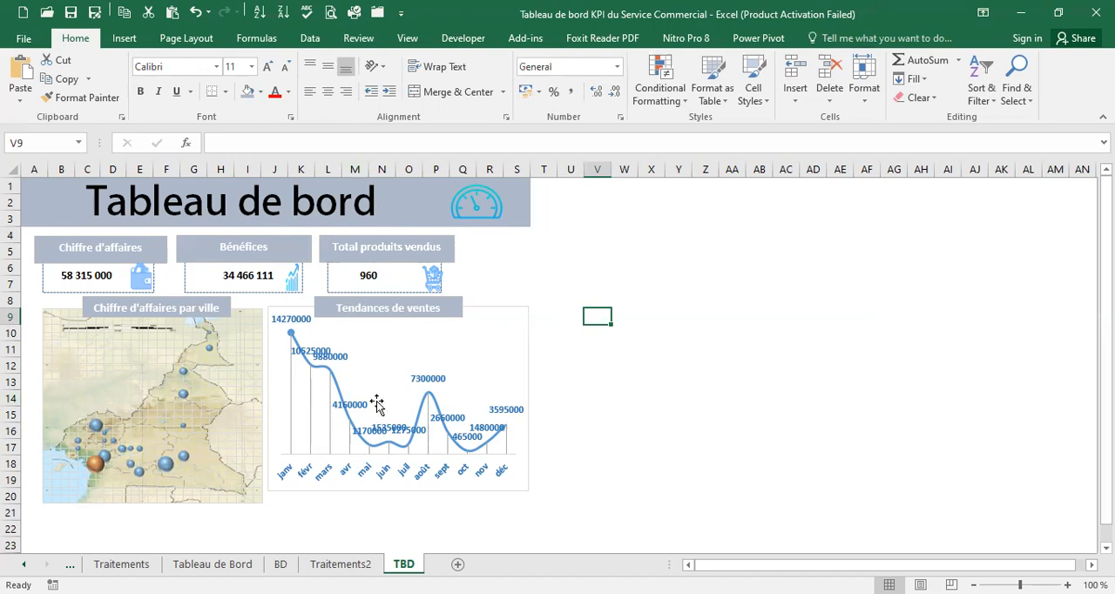
# After reviewing the remaining charts in the Tableau de Bord model, start a PivotChart from BD's Table1, to be placed on an existing worksheet
pyautogui.click(228, 565)
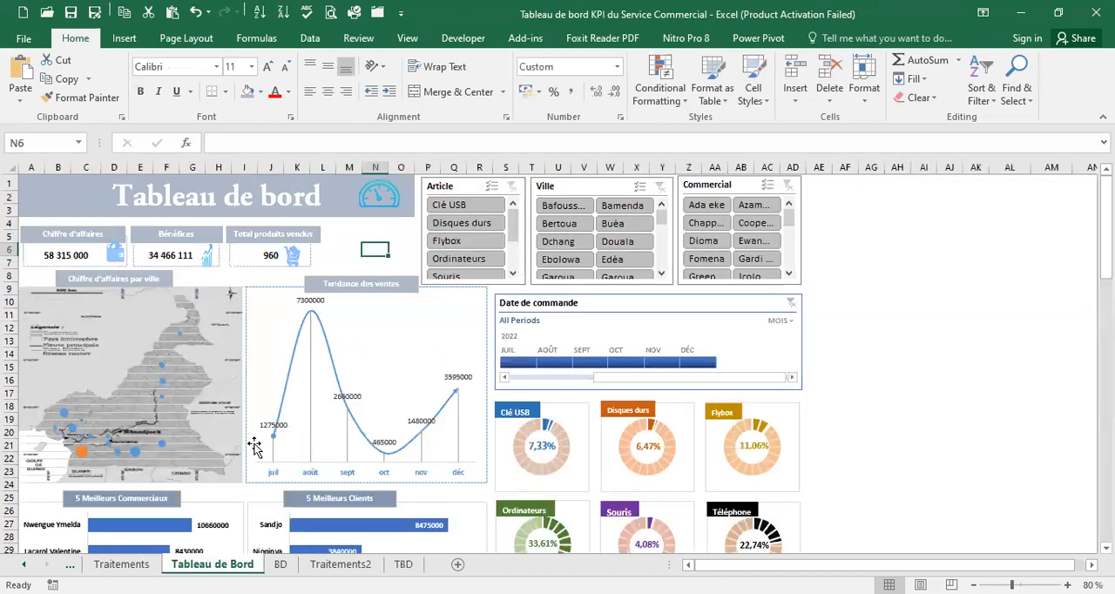
pyautogui.scroll(-3, 254, 446)
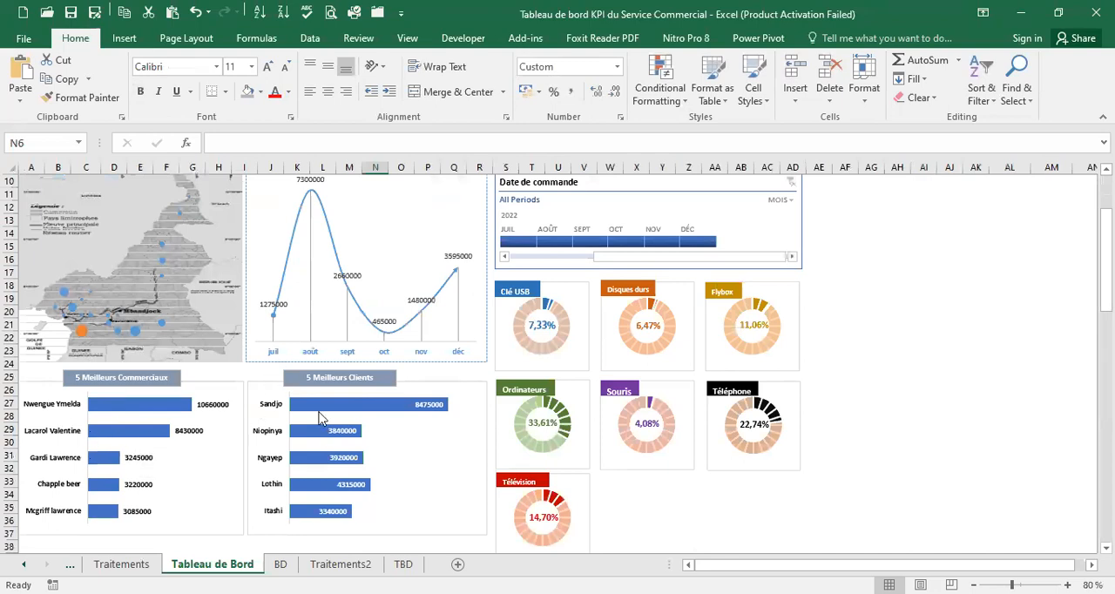
pyautogui.scroll(3, 328, 435)
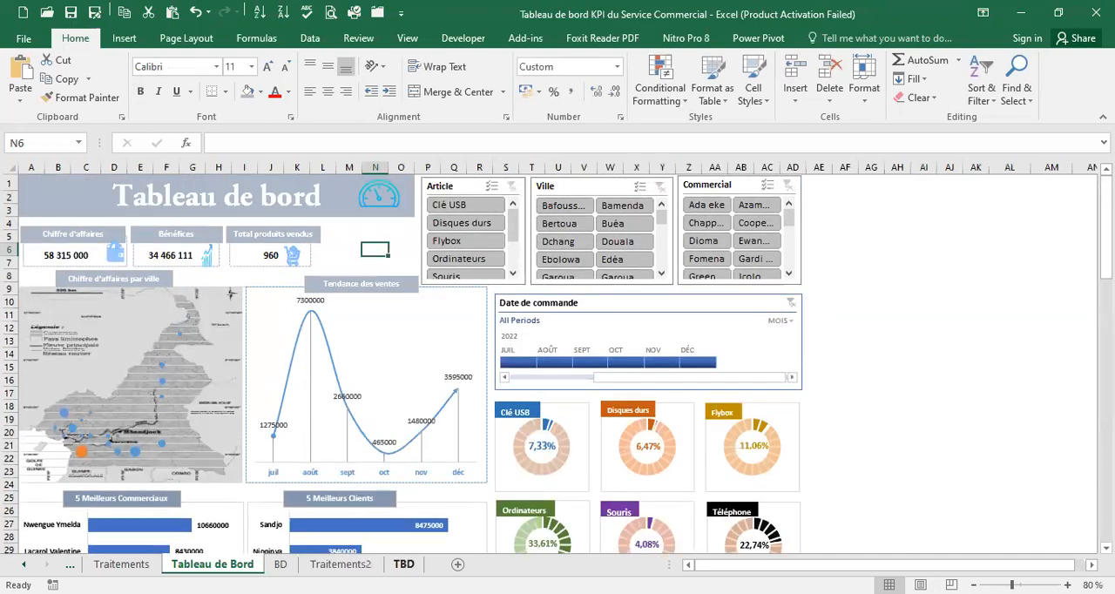
pyautogui.click(403, 565)
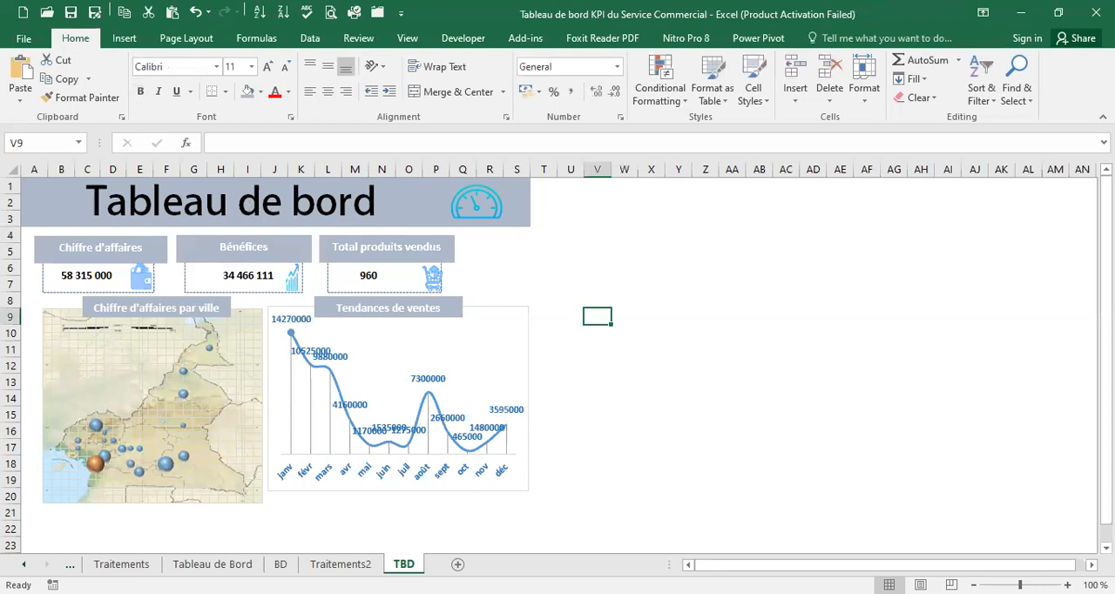
pyautogui.click(281, 565)
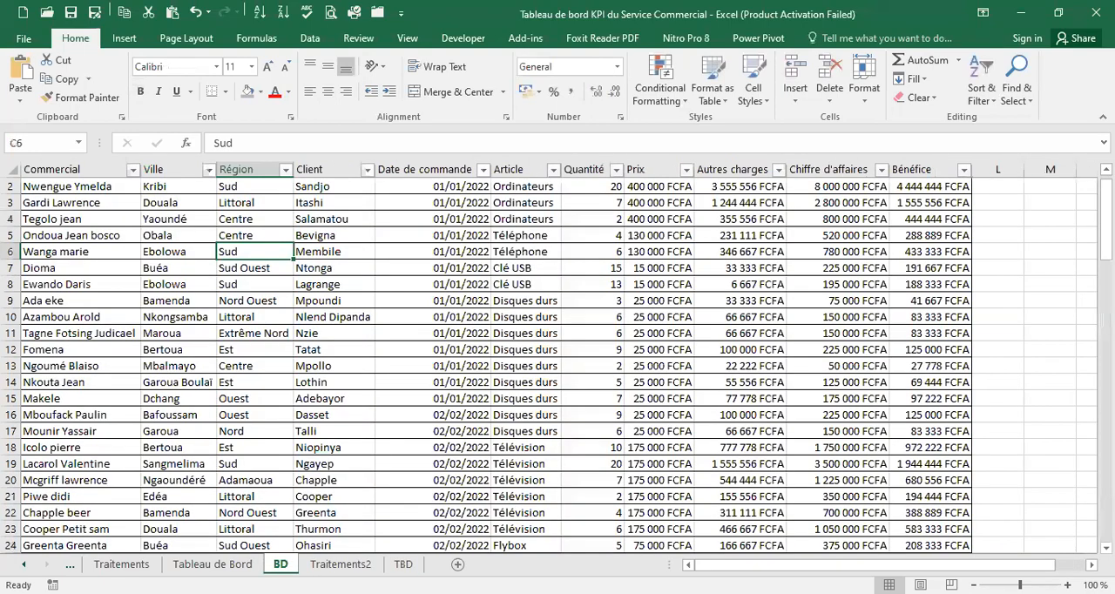
pyautogui.click(184, 261)
pyautogui.scroll(1, 183, 261)
pyautogui.click(126, 41)
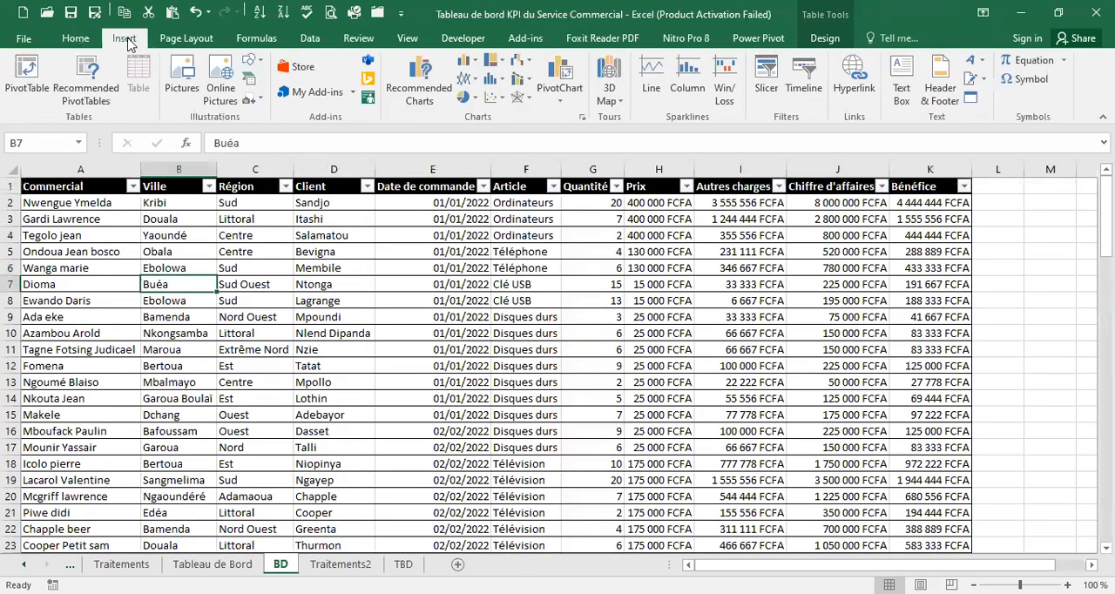
pyautogui.click(561, 102)
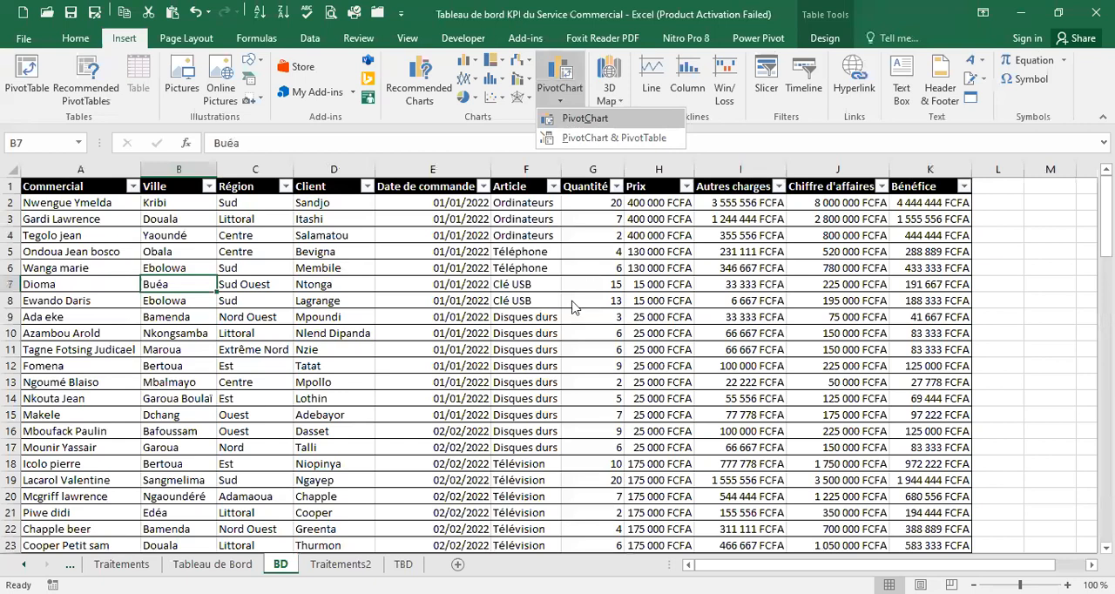
pyautogui.click(571, 341)
pyautogui.click(677, 359)
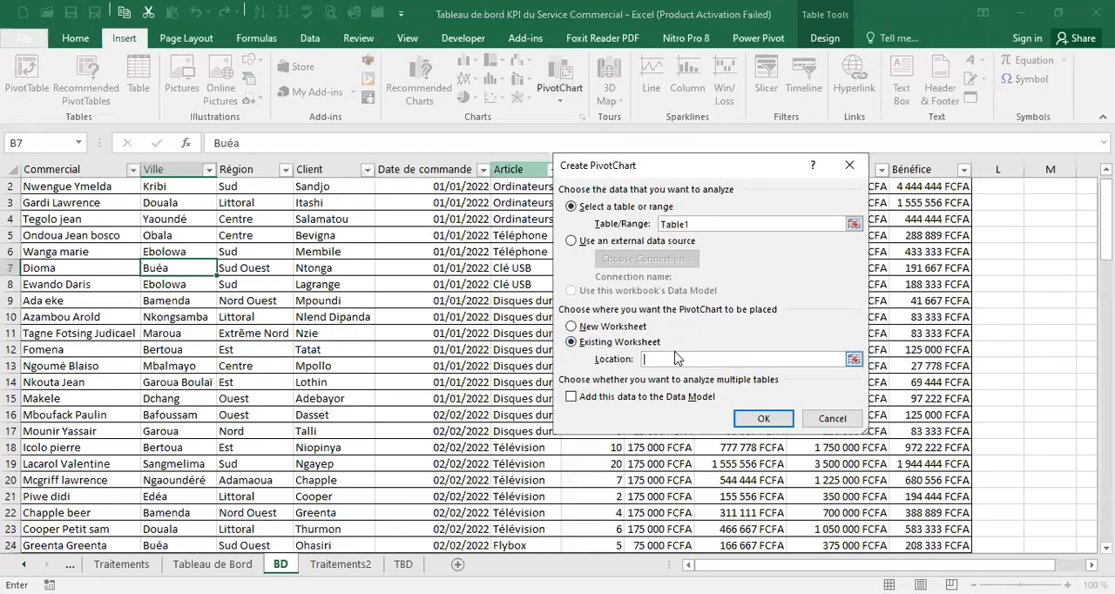
# Choose the Traitements2 sheet as the PivotChart's location and find free cells below the monthly sales pivot table
pyautogui.click(341, 565)
pyautogui.scroll(-4, 300, 417)
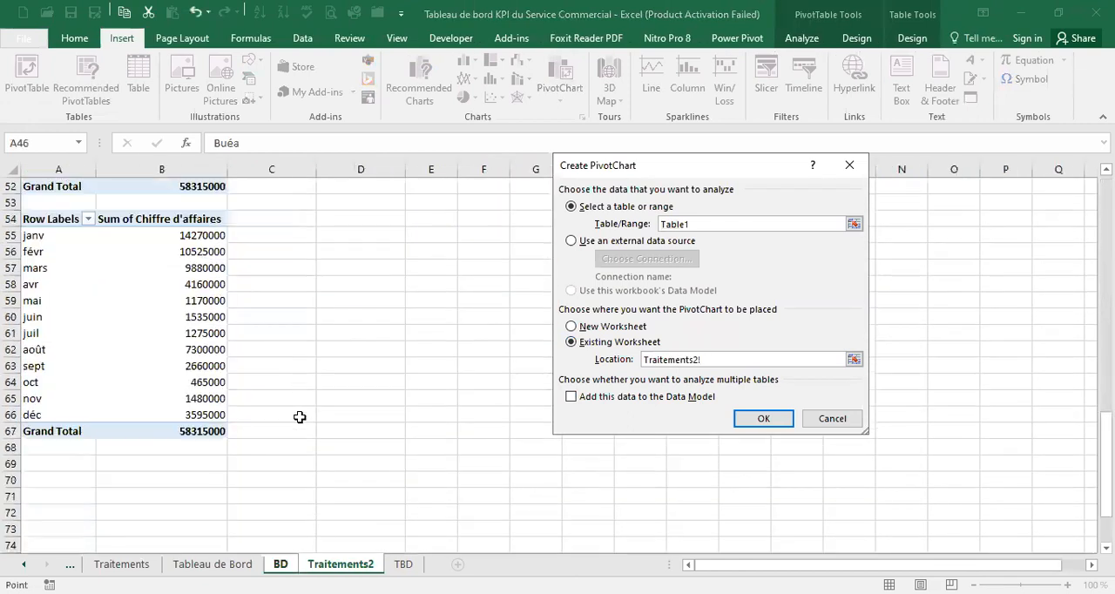
pyautogui.scroll(4, 295, 446)
pyautogui.scroll(-3, 295, 444)
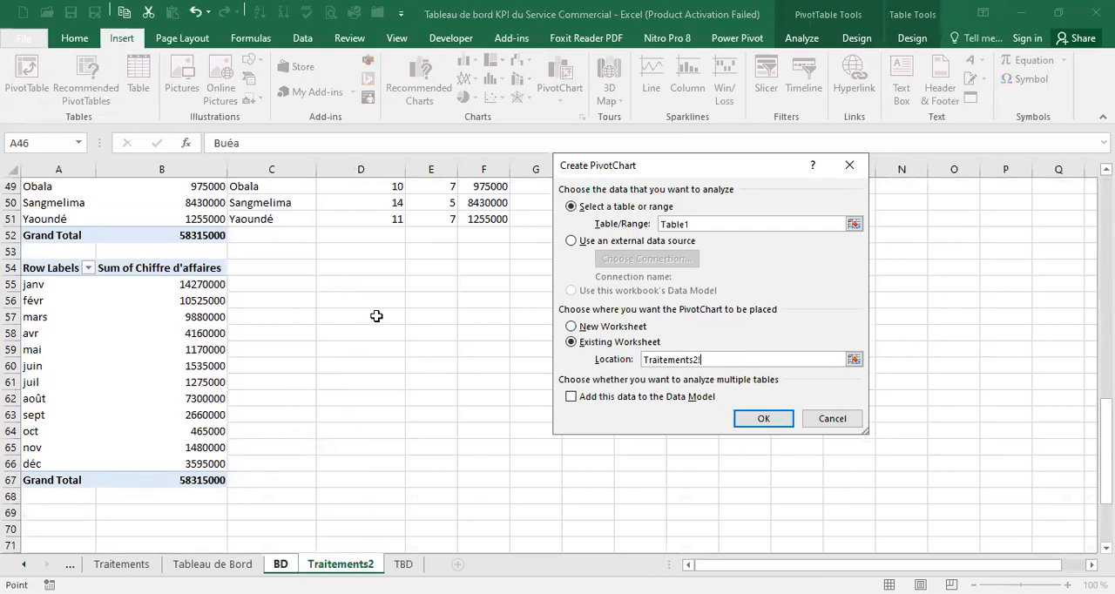
# Create the PivotChart at cell D54 of Traitements2 and consult the Tableau de Bord model for the chart's contents
pyautogui.click(374, 264)
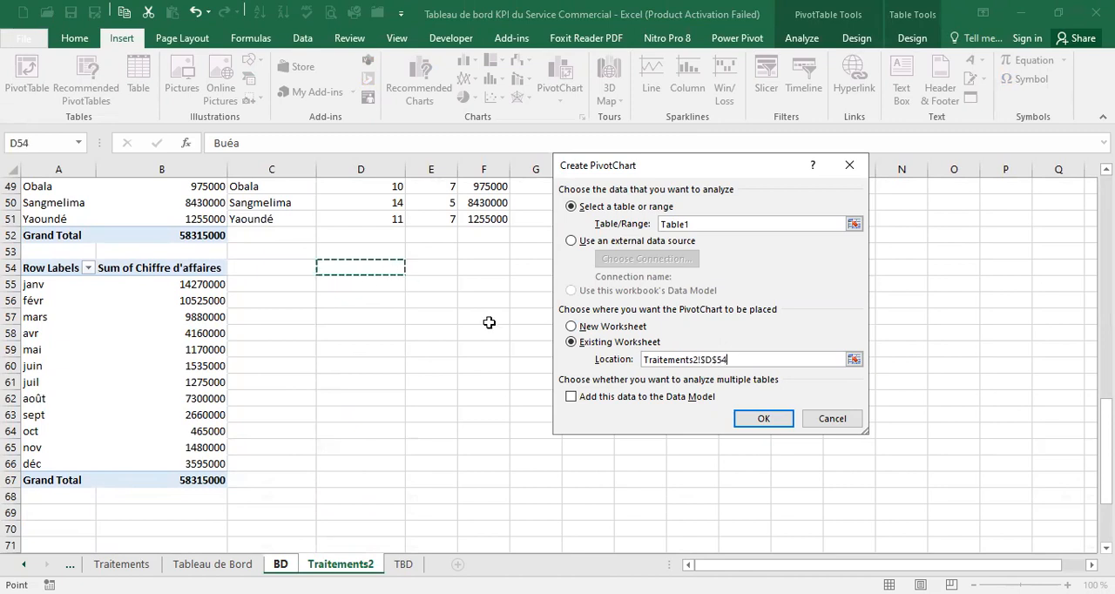
pyautogui.click(775, 420)
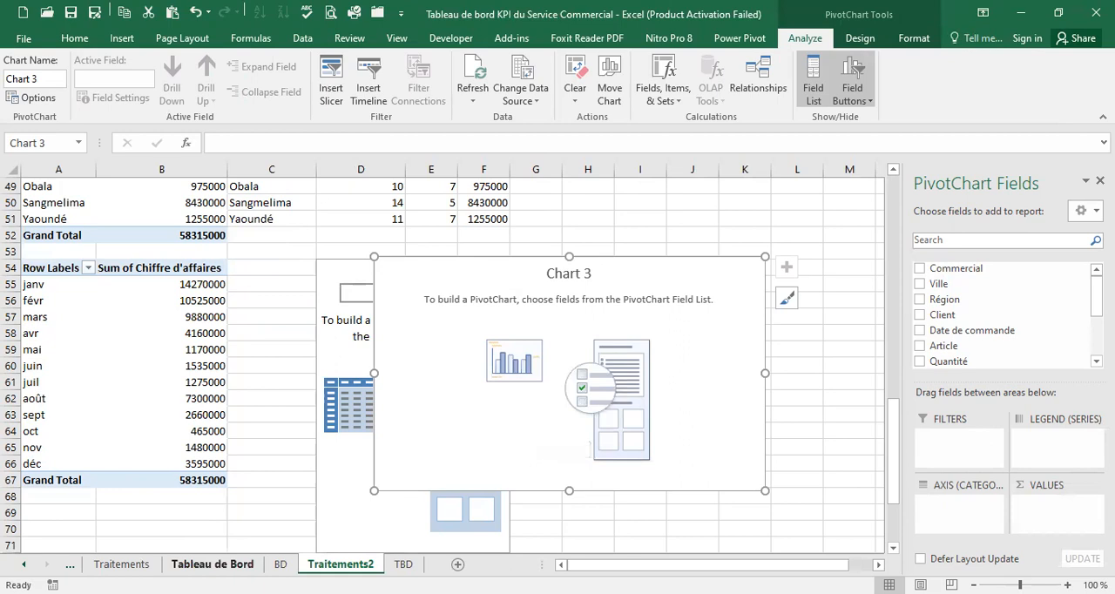
pyautogui.click(211, 565)
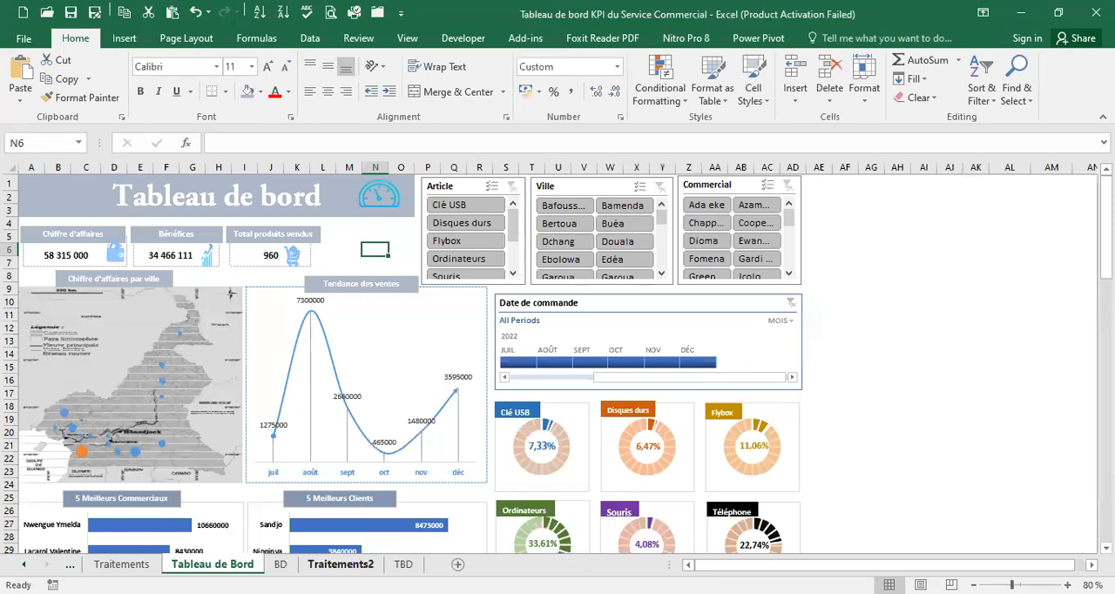
pyautogui.click(339, 565)
# Build the PivotChart with Commercial as the axis category and the sum of Chiffre d'affaires as values
pyautogui.moveTo(997, 268); pyautogui.dragTo(968, 520)
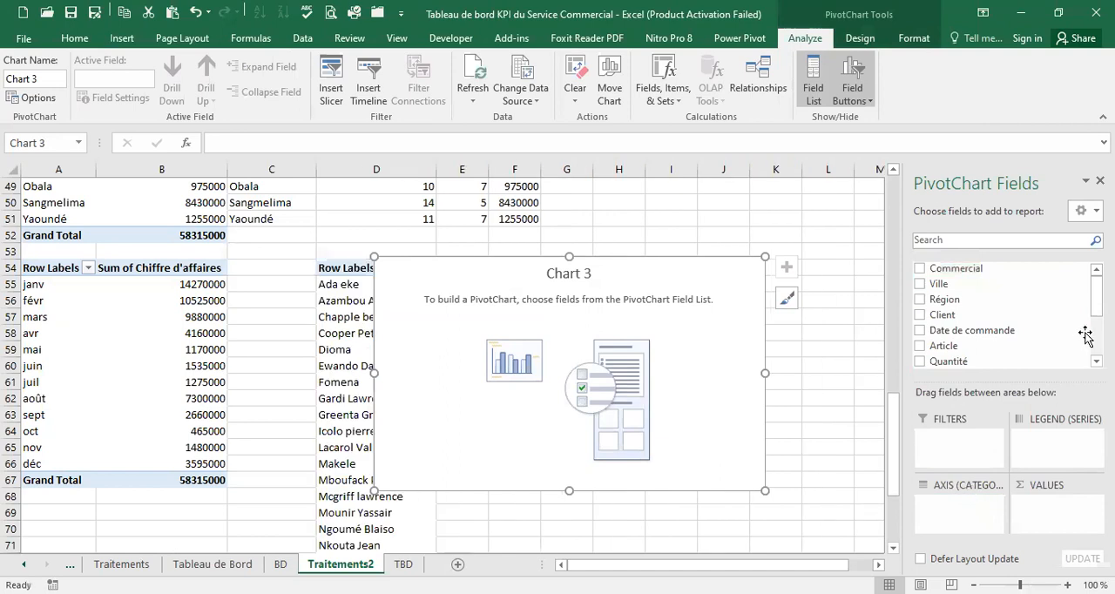
pyautogui.scroll(-2, 1002, 314)
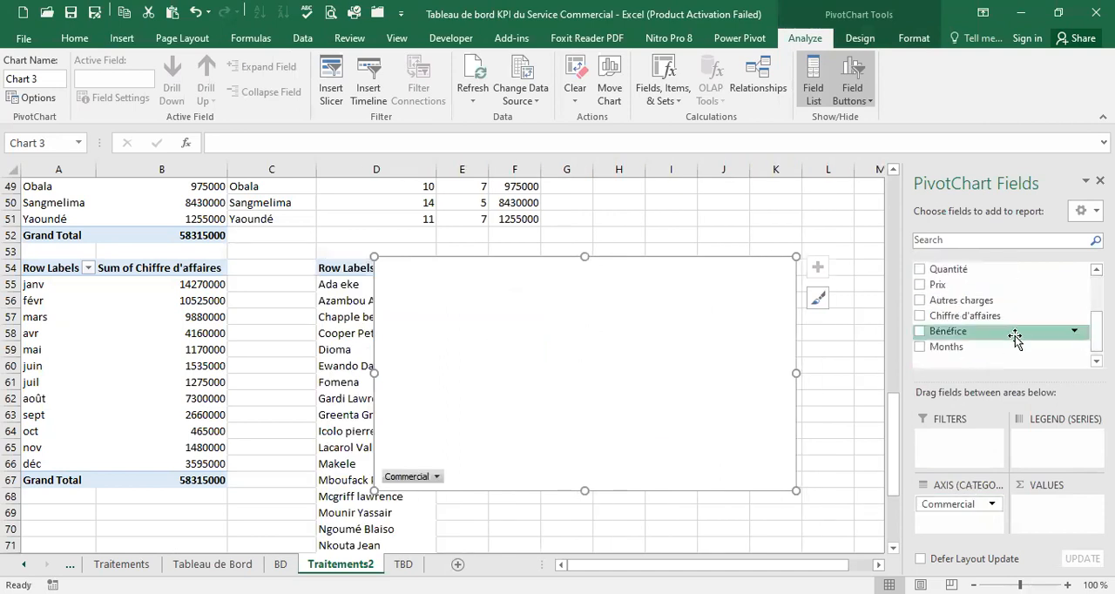
pyautogui.moveTo(950, 315)
pyautogui.mouseDown()
pyautogui.moveTo(1043, 515)
pyautogui.moveTo(1048, 492)
pyautogui.mouseUp()
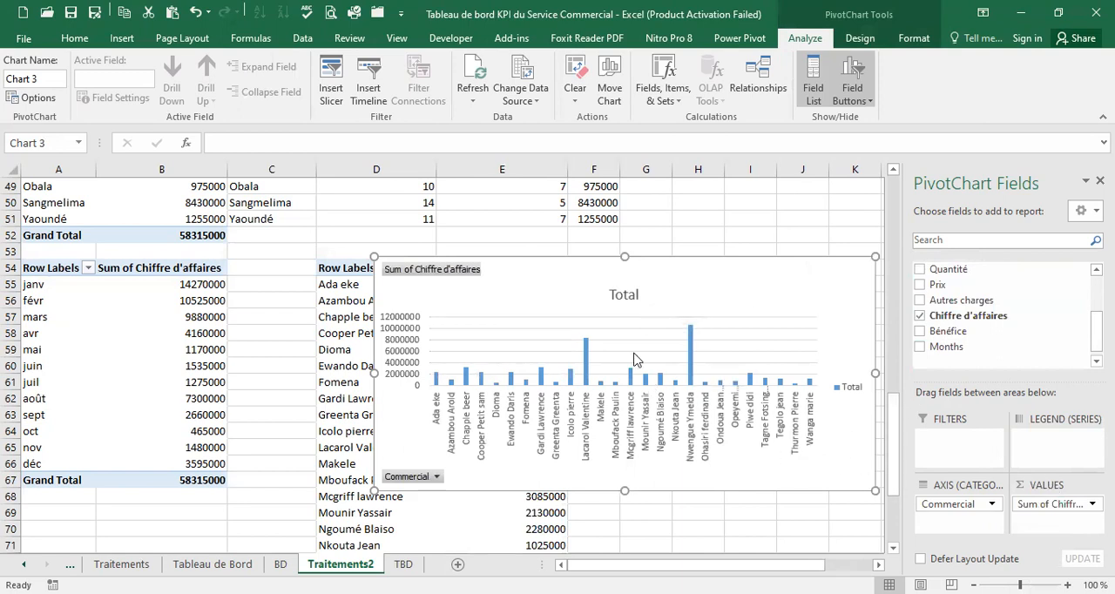
# Move the chart clear of its pivot table and filter Commercial to the top 5 items by Sum of Chiffre d'affaires
pyautogui.moveTo(563, 258); pyautogui.dragTo(756, 242)
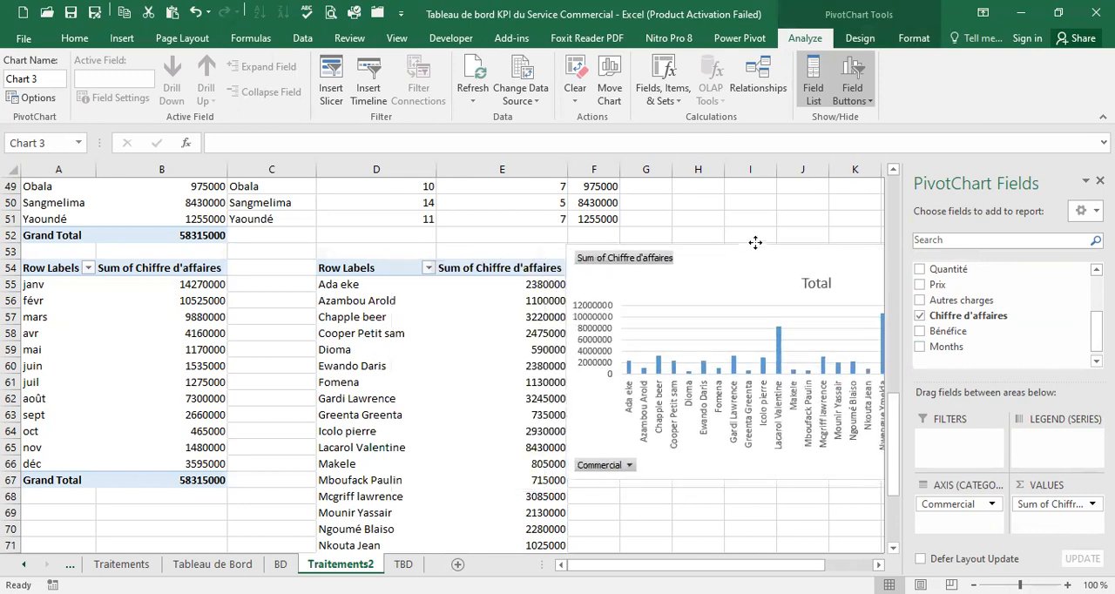
pyautogui.click(429, 268)
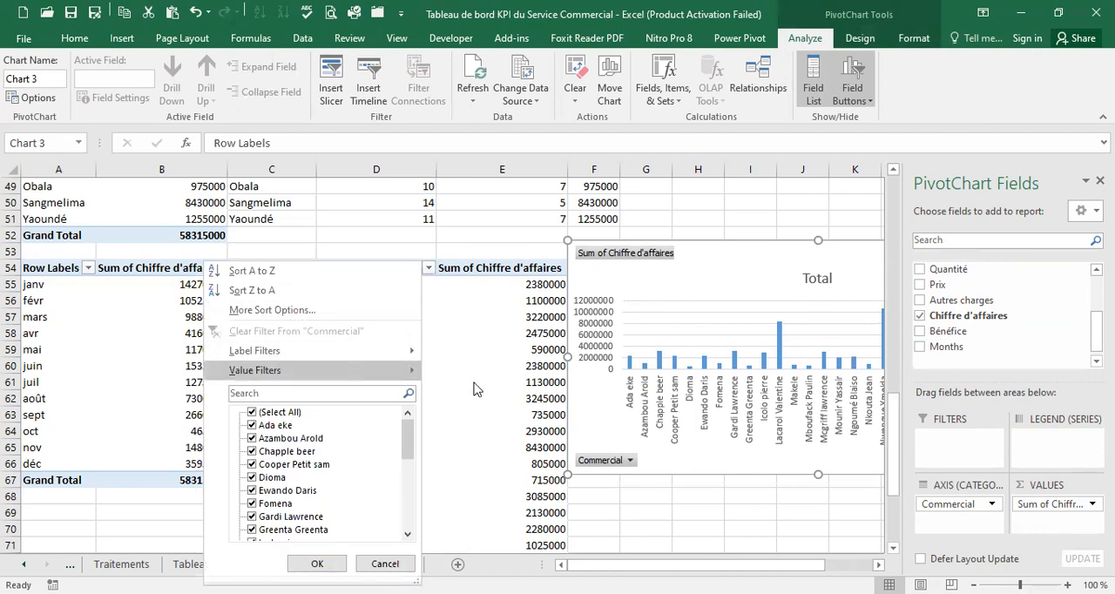
pyautogui.moveTo(478, 389)
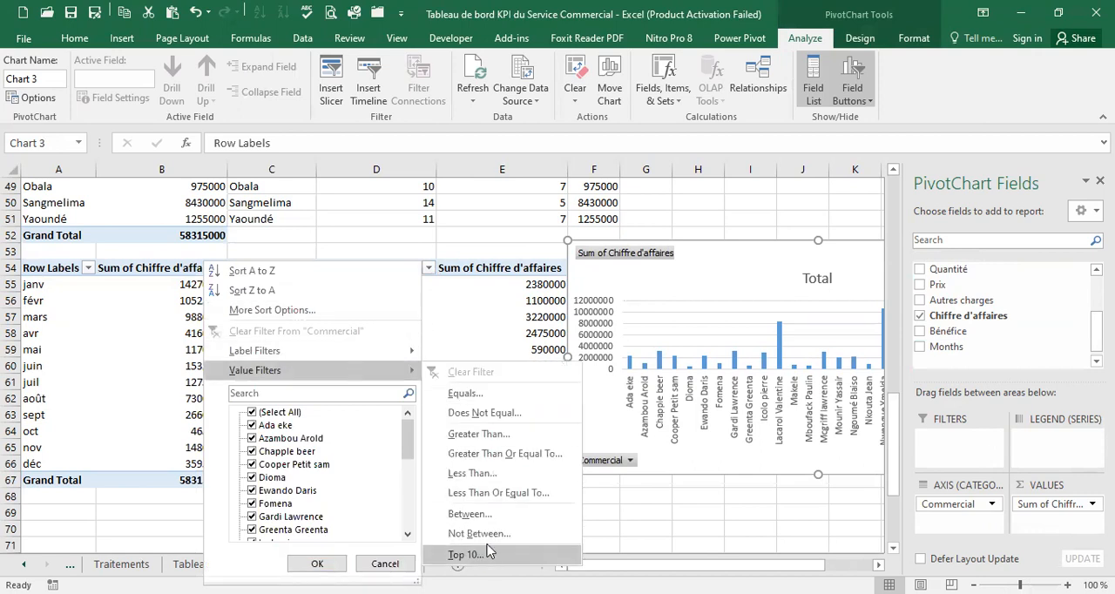
pyautogui.click(468, 554)
pyautogui.doubleClick(610, 299)
pyautogui.write('5')
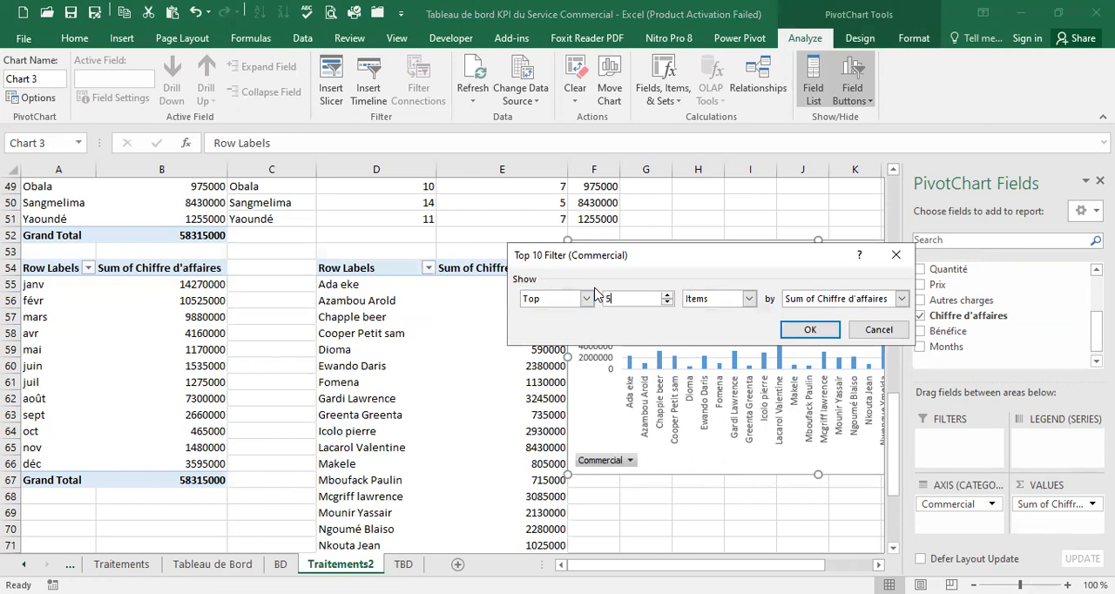
pyautogui.click(813, 328)
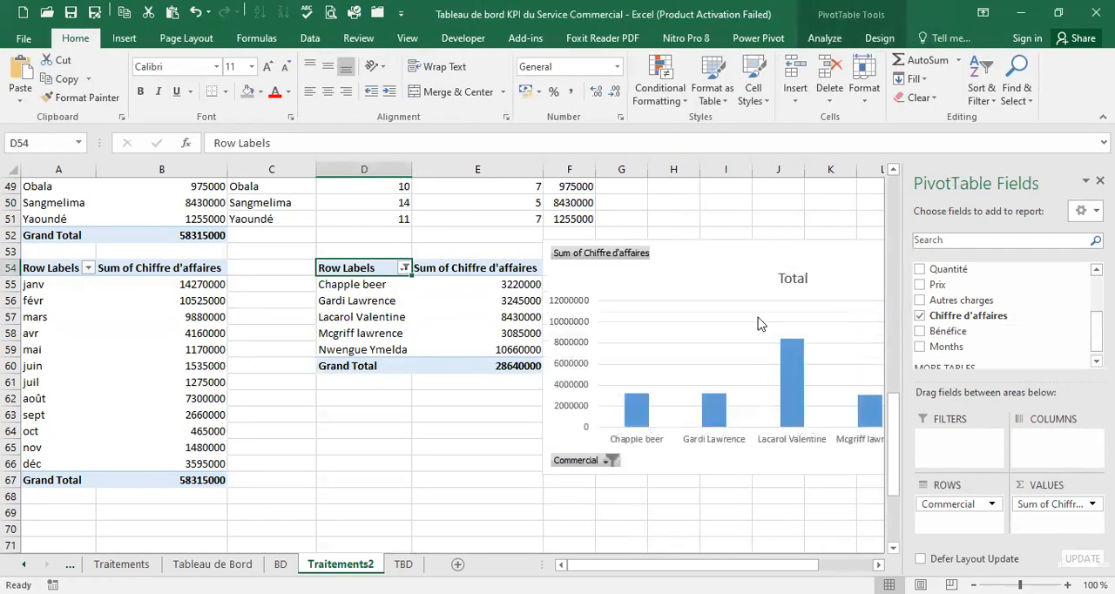
# Reposition the chart and try sorting the Commercial row labels from Z to A
pyautogui.moveTo(739, 243); pyautogui.dragTo(535, 229)
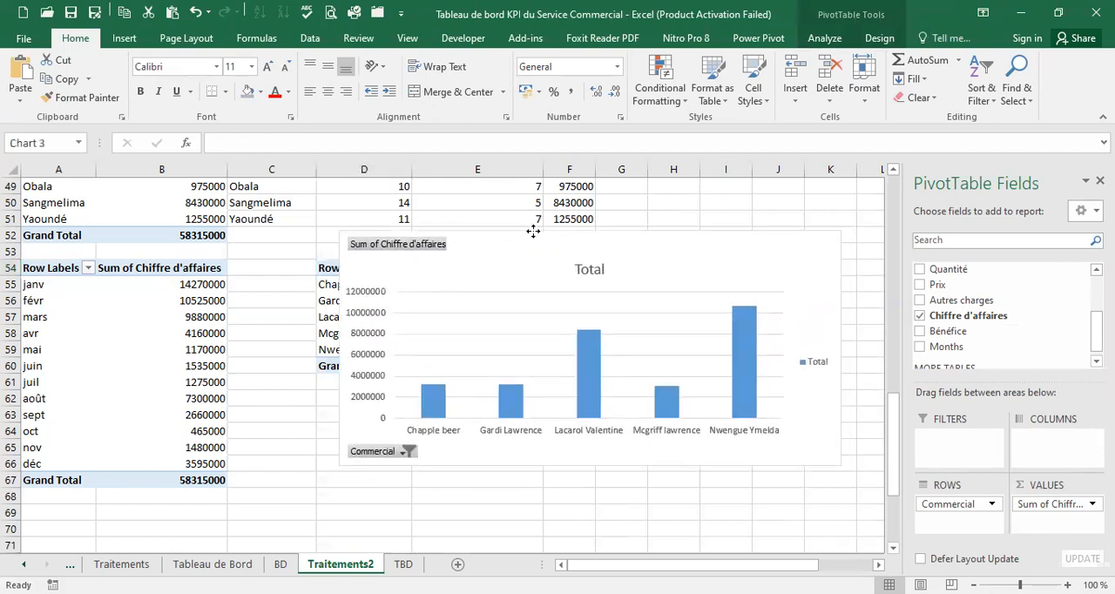
pyautogui.moveTo(595, 246); pyautogui.dragTo(630, 259)
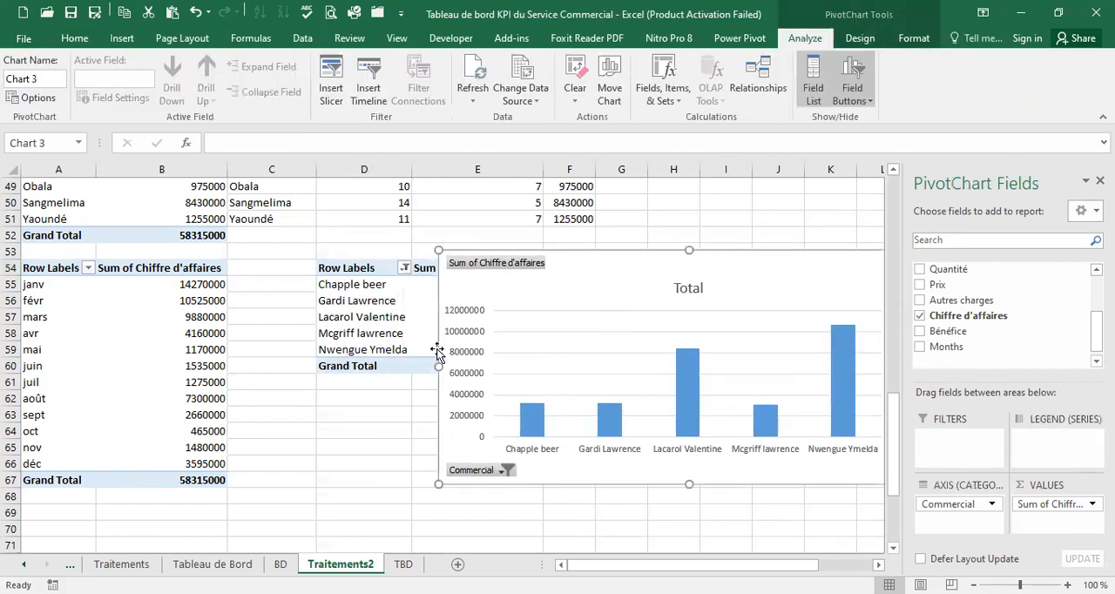
pyautogui.rightClick(470, 331)
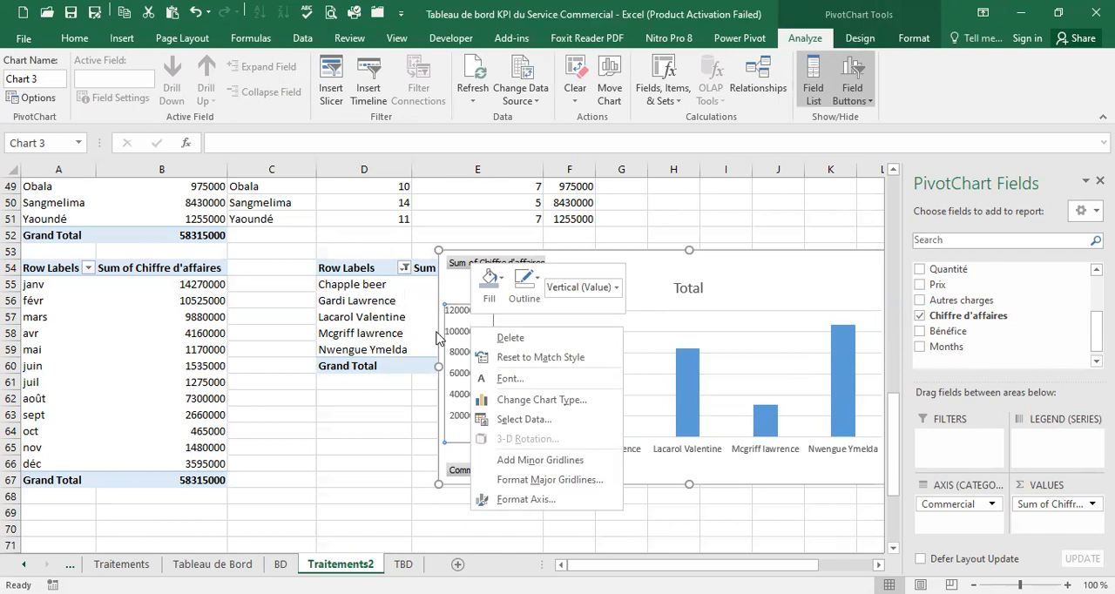
pyautogui.press('Escape')
pyautogui.click(408, 302)
pyautogui.rightClick(410, 304)
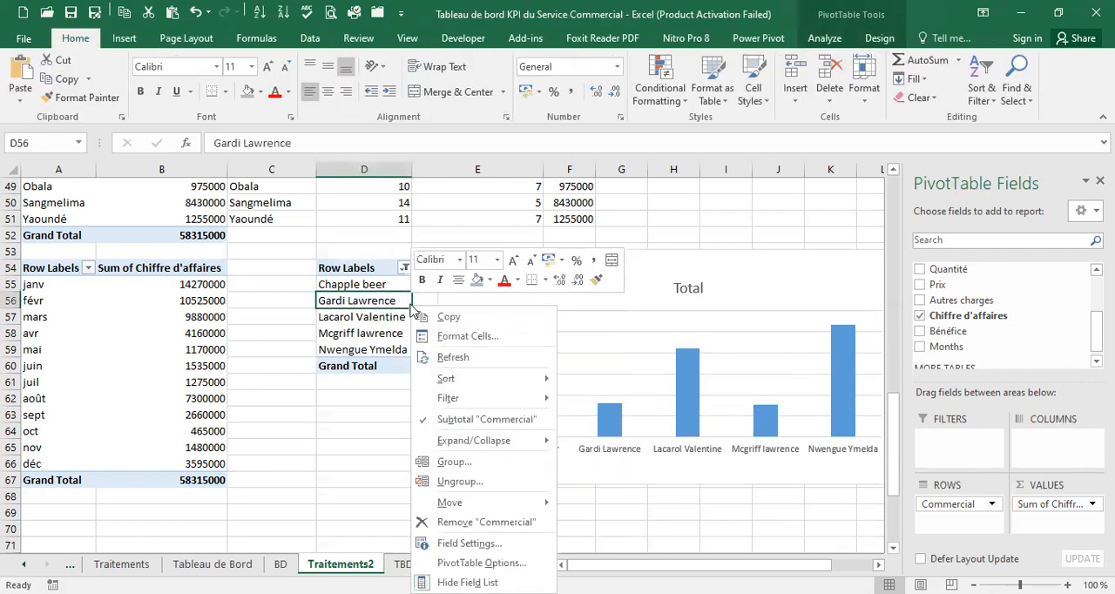
pyautogui.moveTo(477, 384)
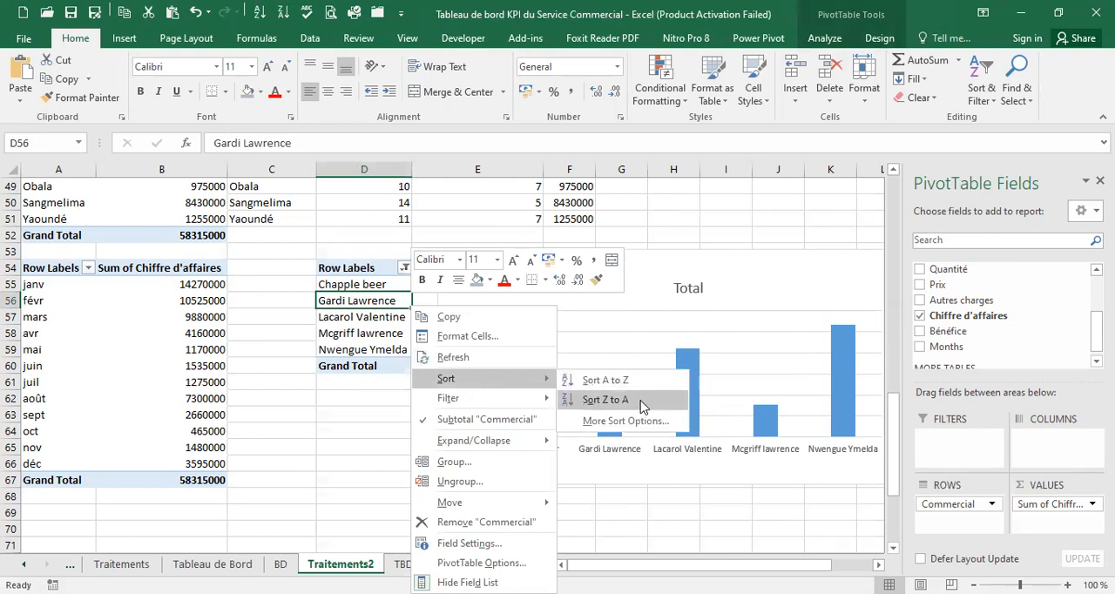
pyautogui.click(642, 406)
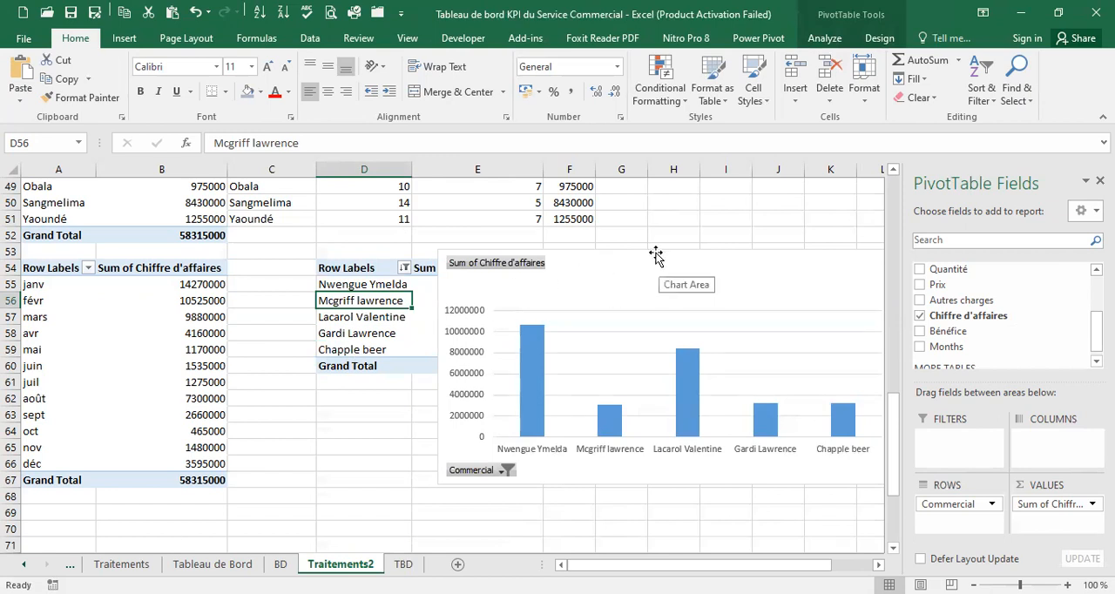
# Uncover the Commercial pivot table's value column and sort its Chiffre d'affaires values from smallest to largest
pyautogui.moveTo(656, 250); pyautogui.dragTo(831, 254)
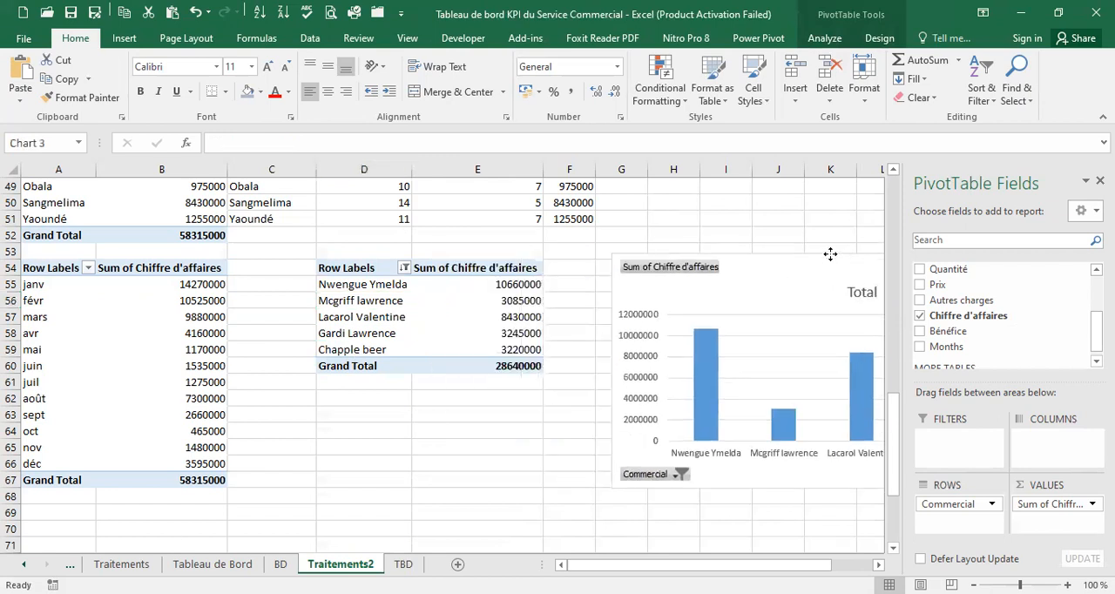
pyautogui.click(489, 298)
pyautogui.rightClick(489, 298)
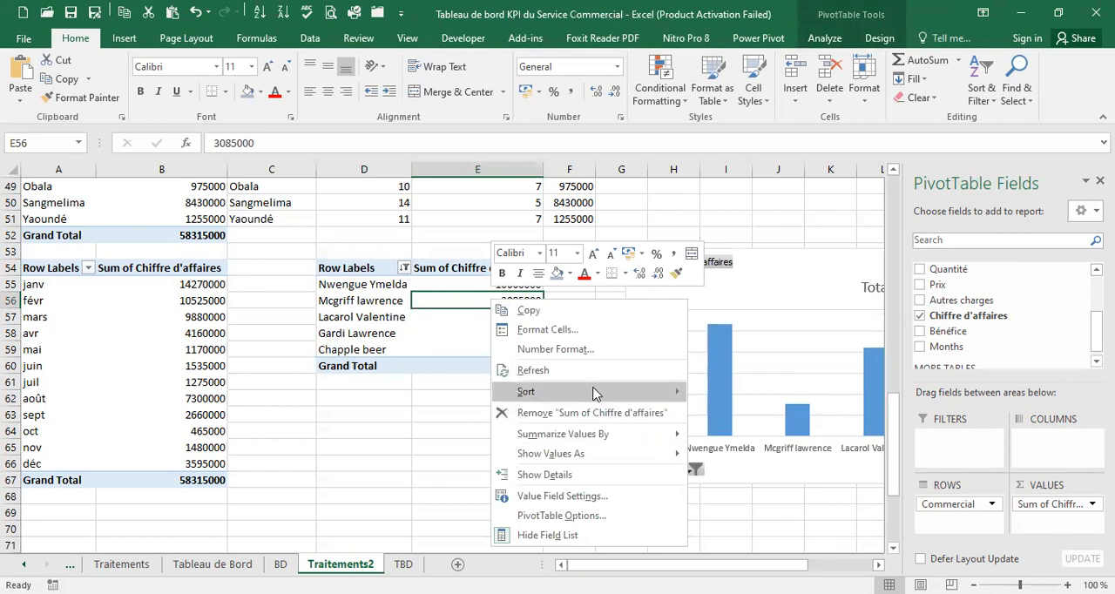
pyautogui.moveTo(596, 392)
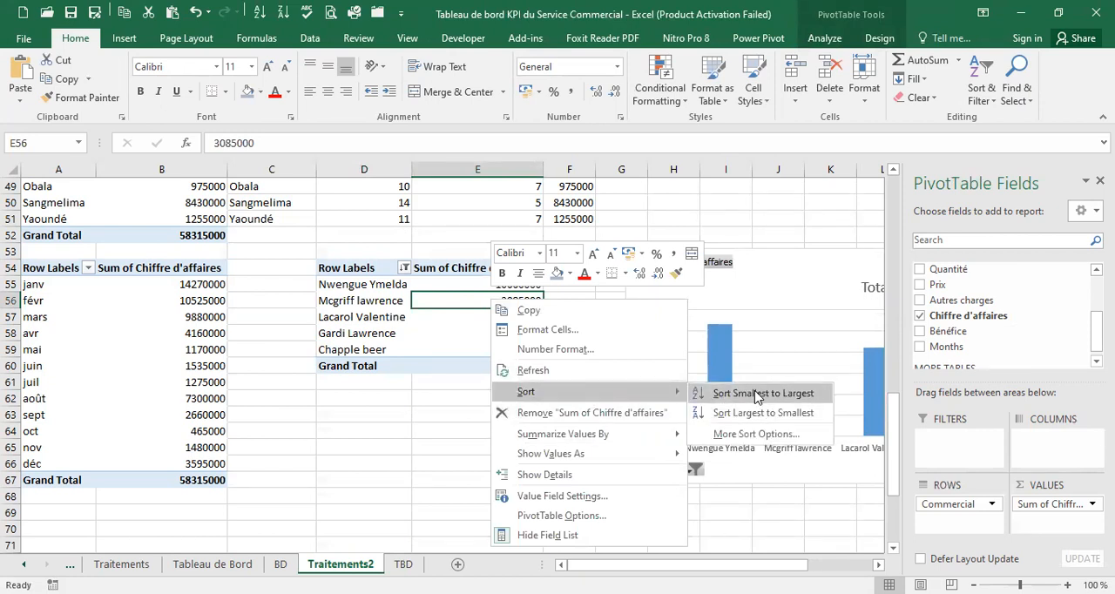
pyautogui.click(756, 394)
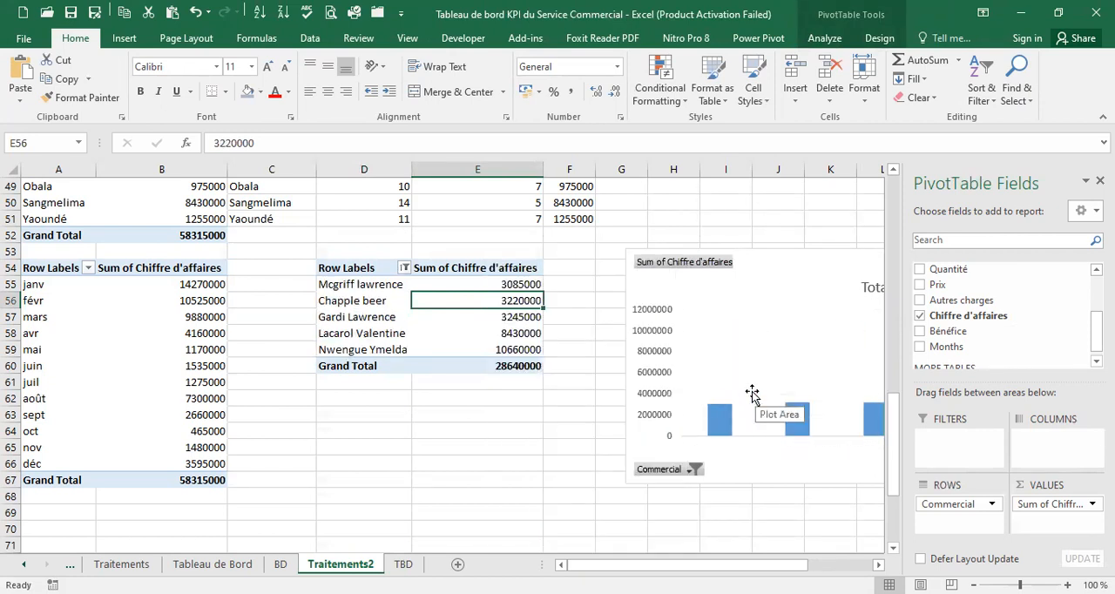
# Sort the Commercial pivot table's Chiffre d'affaires values from largest to smallest
pyautogui.rightClick(484, 301)
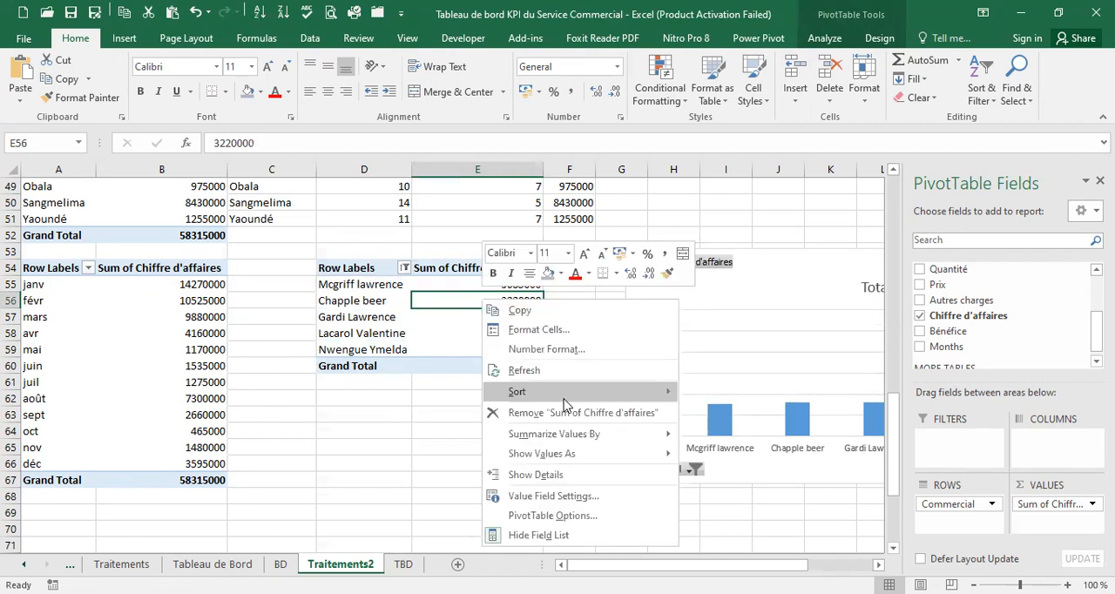
pyautogui.moveTo(564, 398)
pyautogui.click(721, 416)
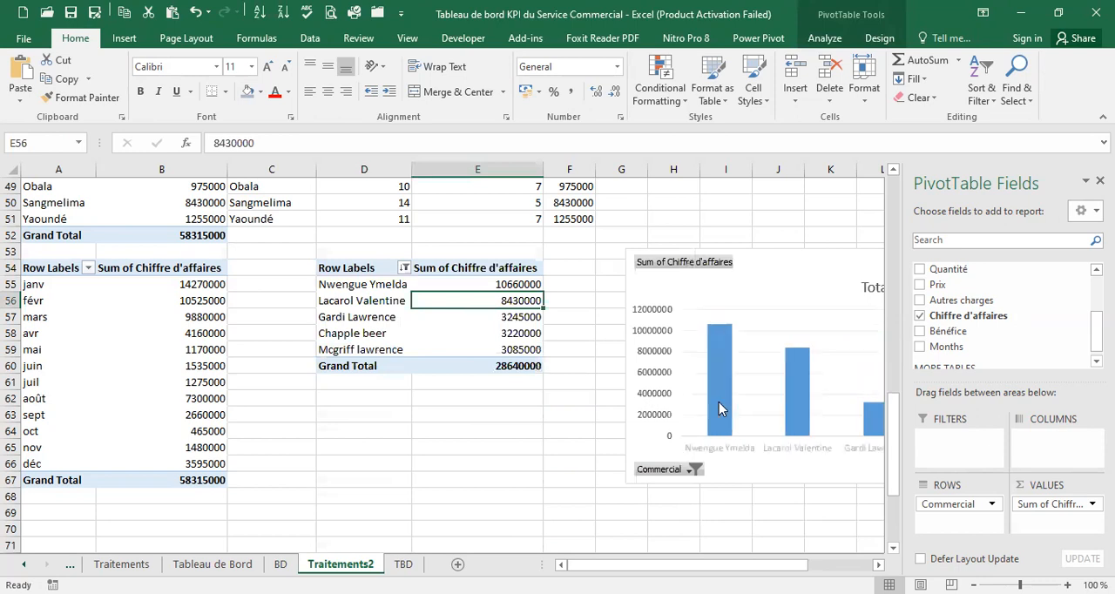
# Change the Commercial PivotChart's type to Clustered Bar
pyautogui.moveTo(693, 565)
pyautogui.mouseDown()
pyautogui.moveTo(767, 564)
pyautogui.moveTo(711, 567)
pyautogui.mouseUp()
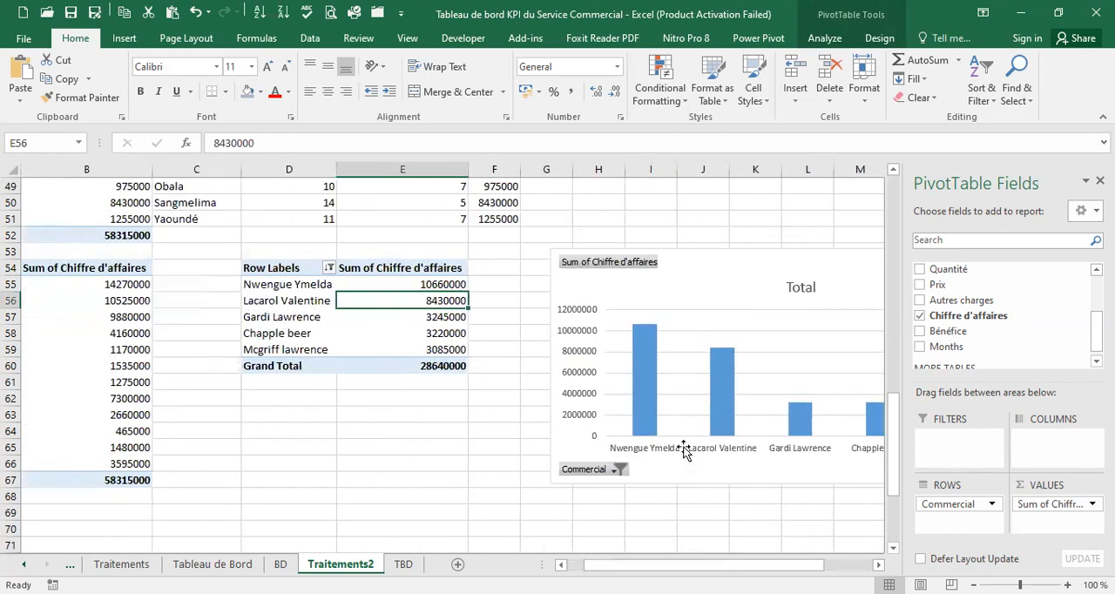
pyautogui.rightClick(660, 361)
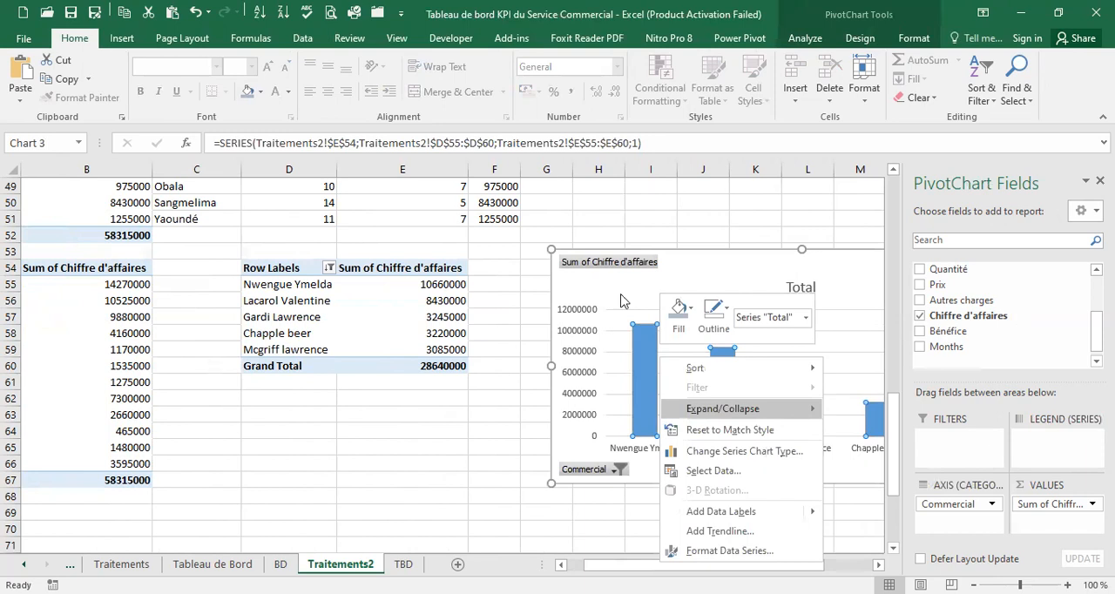
pyautogui.click(732, 451)
pyautogui.click(327, 266)
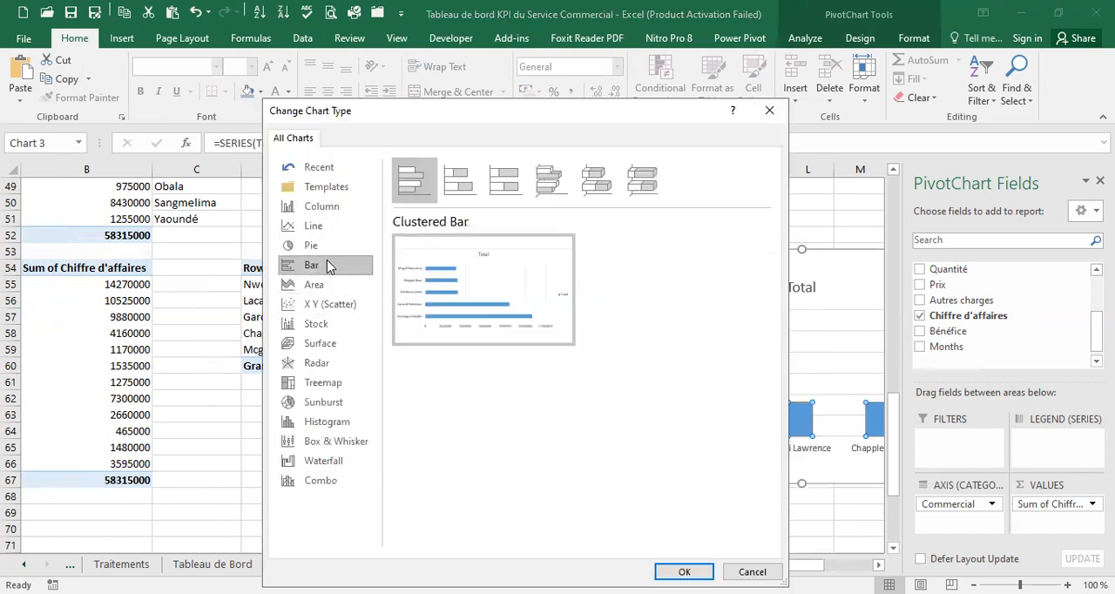
pyautogui.click(678, 566)
# Reapply a largest-to-smallest sort to the Chiffre d'affaires values behind the bar chart
pyautogui.click(441, 303)
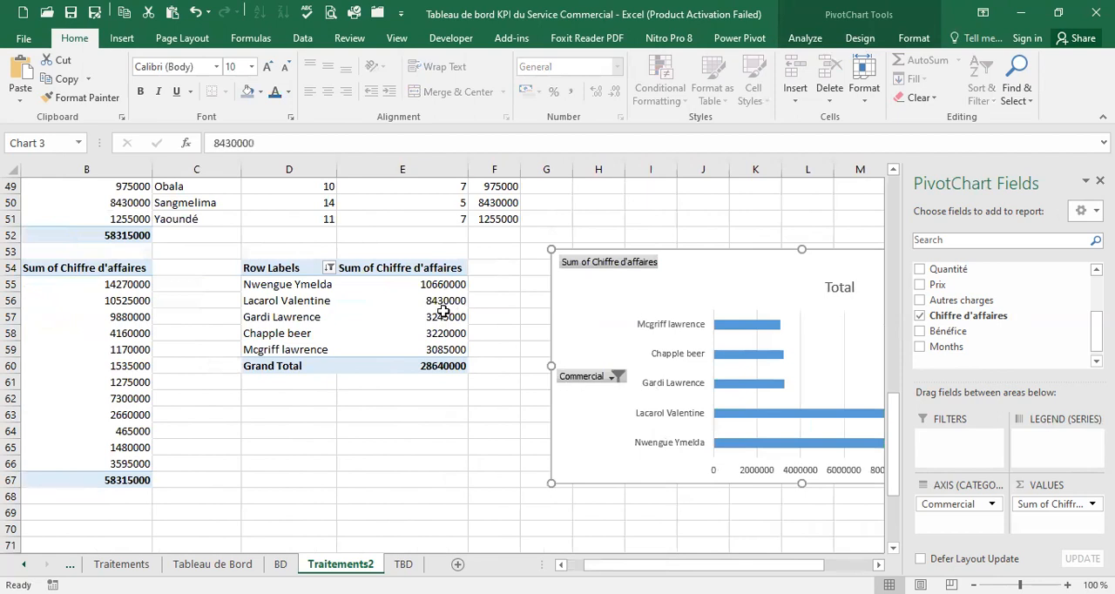
pyautogui.click(443, 317)
pyautogui.rightClick(445, 317)
pyautogui.moveTo(518, 406)
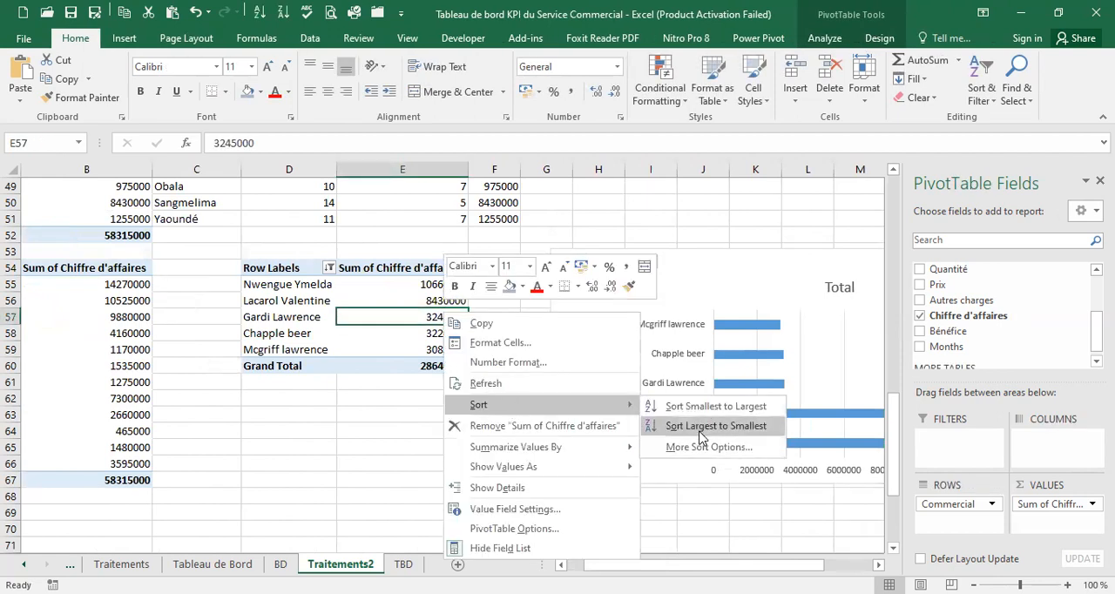
pyautogui.click(702, 429)
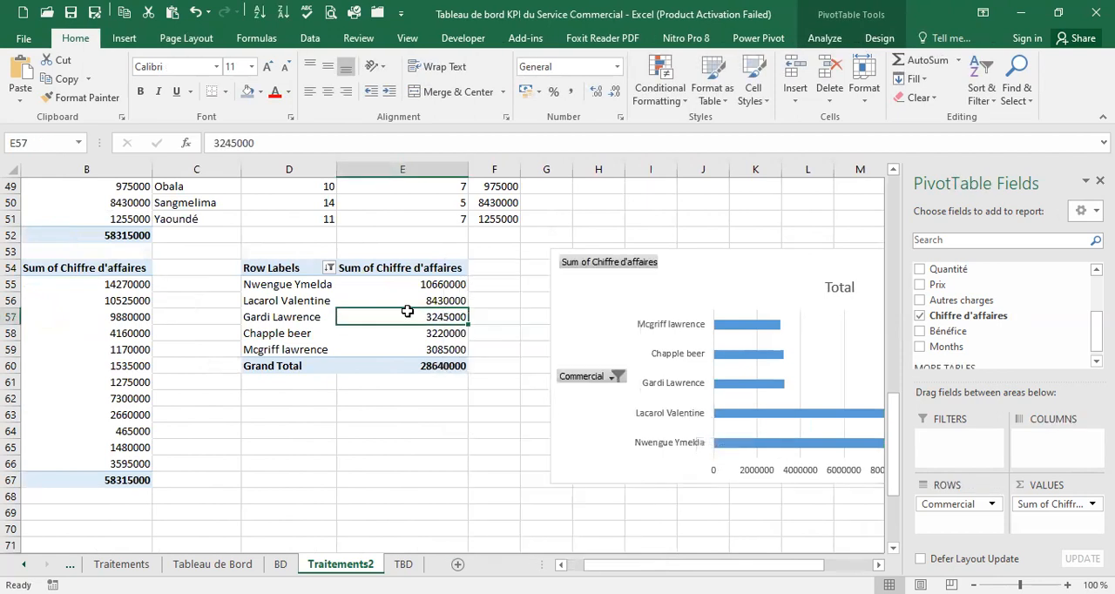
# Sort the Commercial pivot table's Chiffre d'affaires values from smallest to largest and move the bar chart over the pivot table
pyautogui.rightClick(407, 311)
pyautogui.moveTo(494, 407)
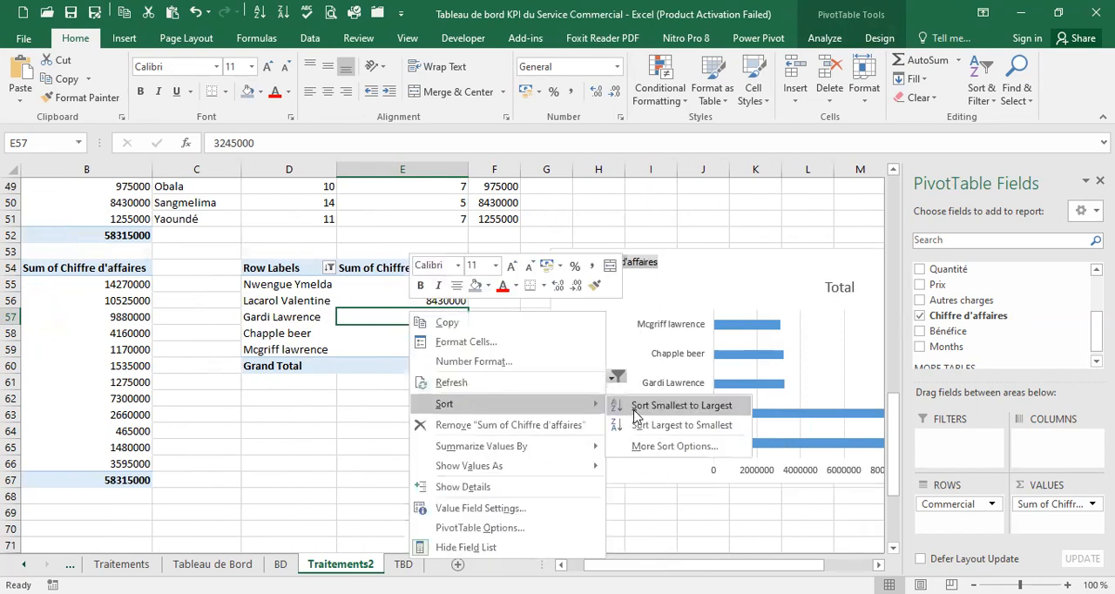
pyautogui.click(638, 407)
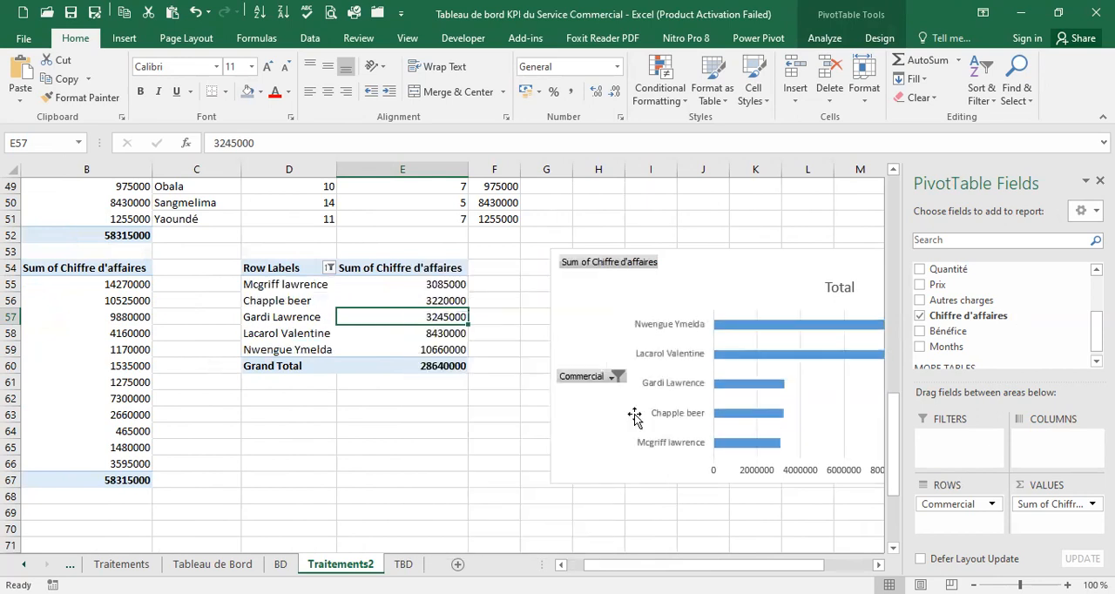
pyautogui.moveTo(727, 262); pyautogui.dragTo(447, 277)
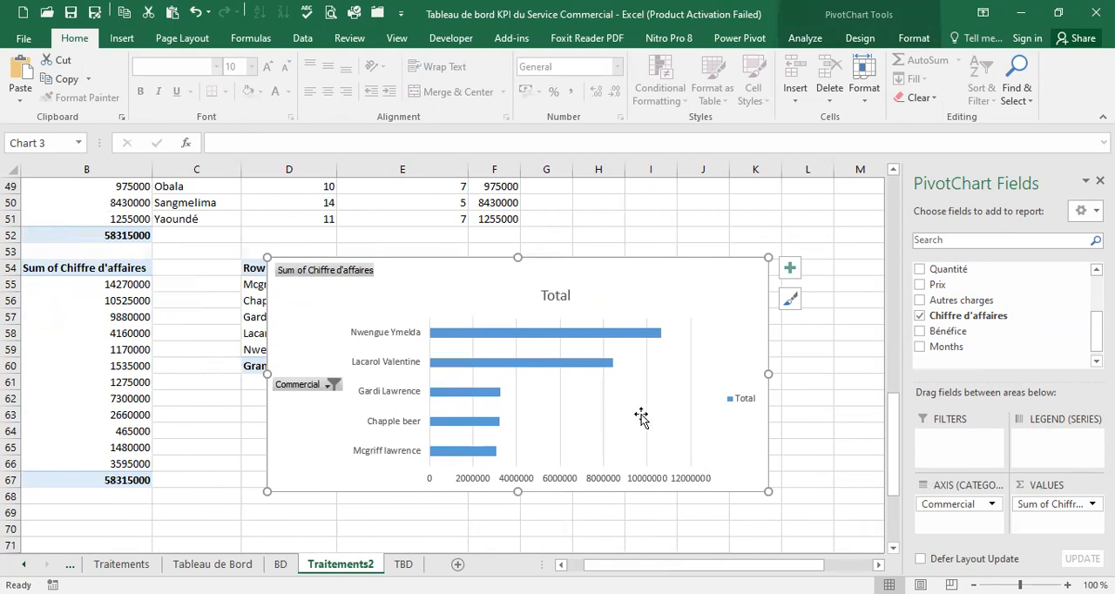
pyautogui.click(643, 421)
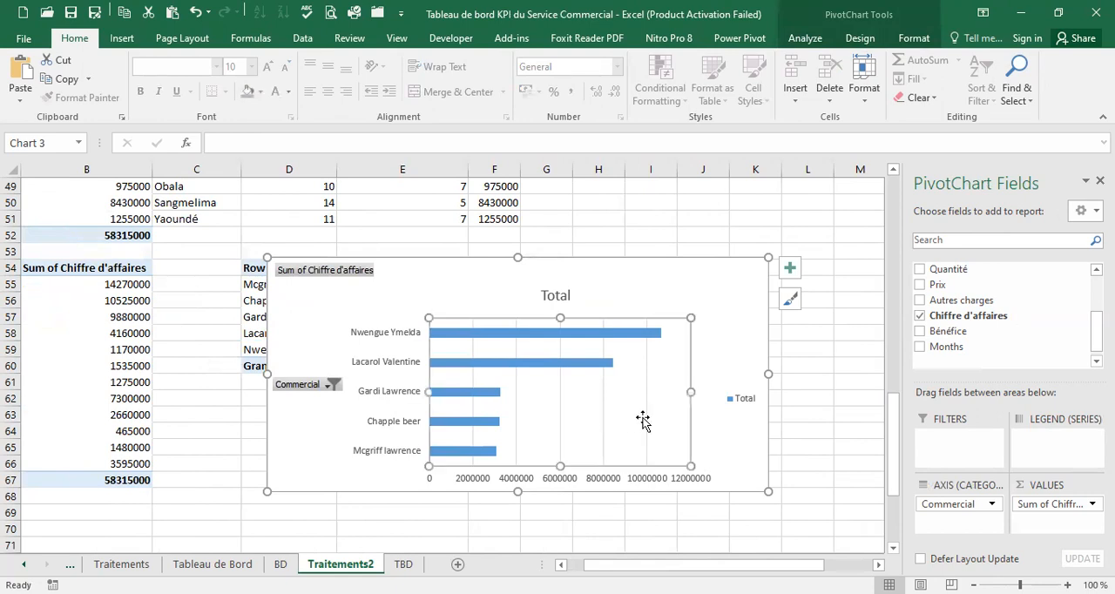
pyautogui.click(647, 413)
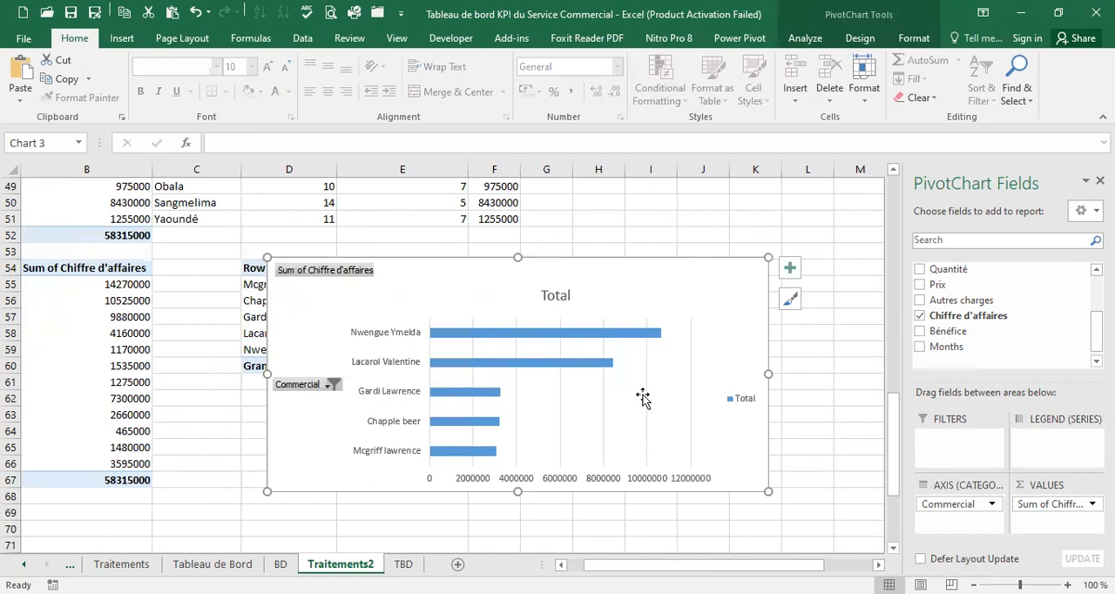
pyautogui.click(643, 396)
pyautogui.click(603, 403)
pyautogui.click(598, 404)
pyautogui.click(562, 392)
pyautogui.click(533, 393)
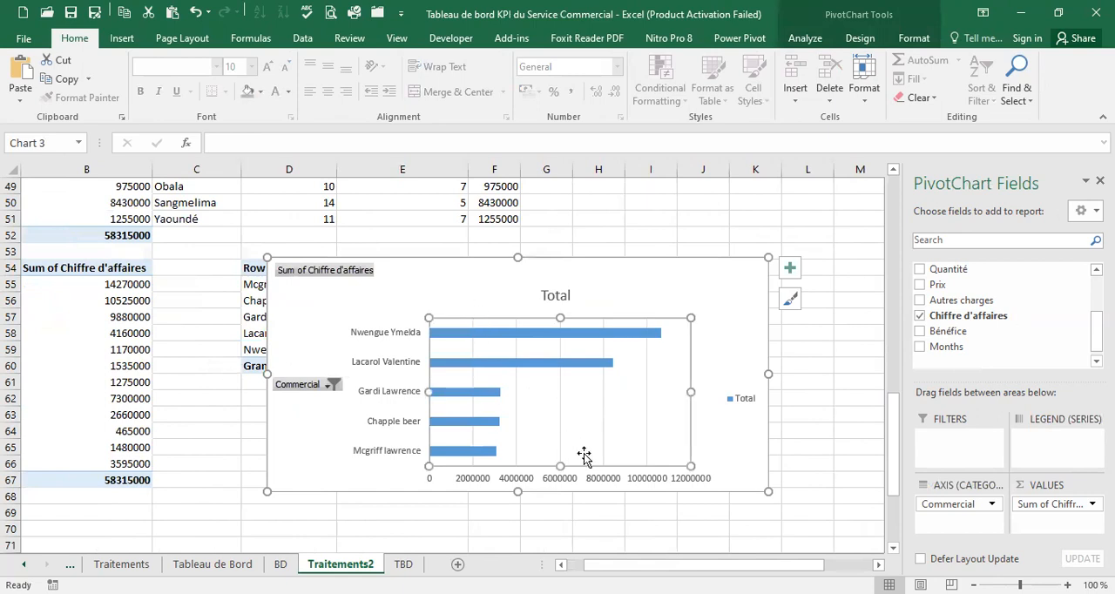
# Remove the vertical gridlines from the Commercial bar chart
pyautogui.click(647, 414)
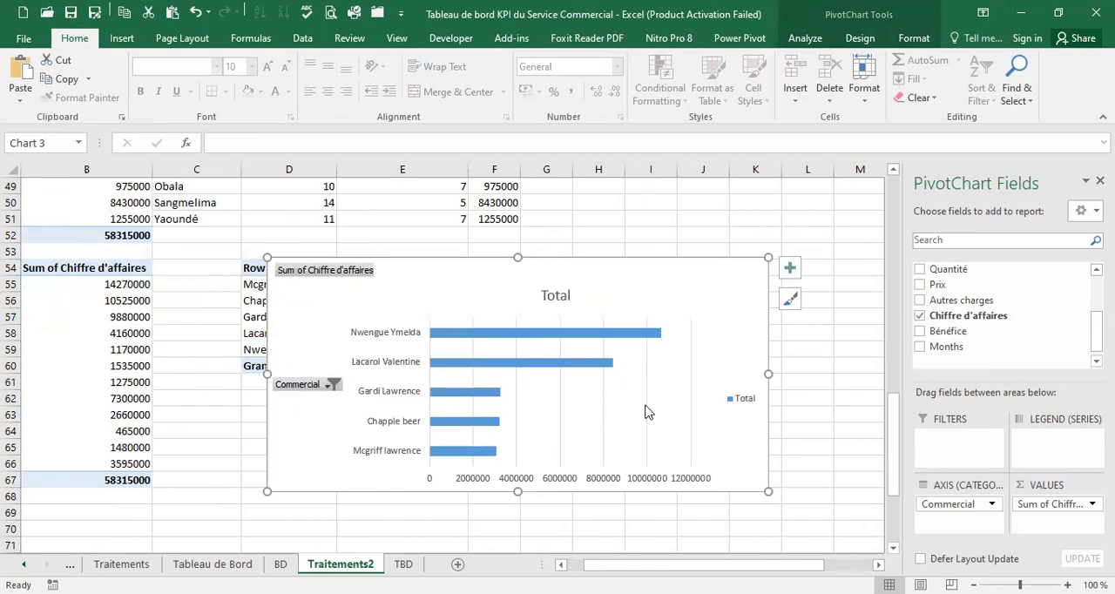
pyautogui.click(689, 407)
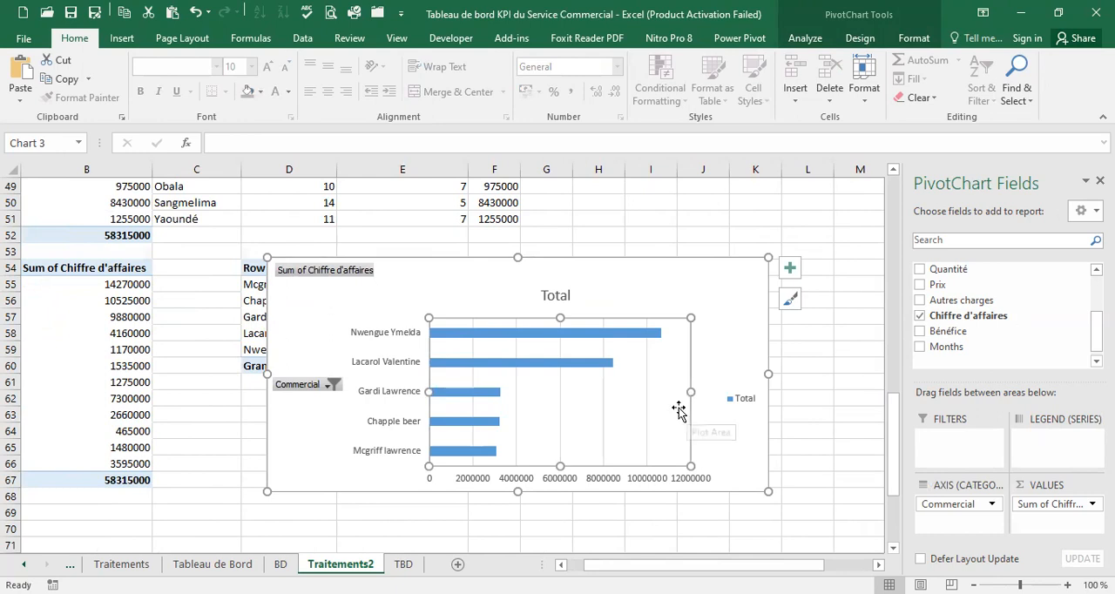
pyautogui.click(648, 421)
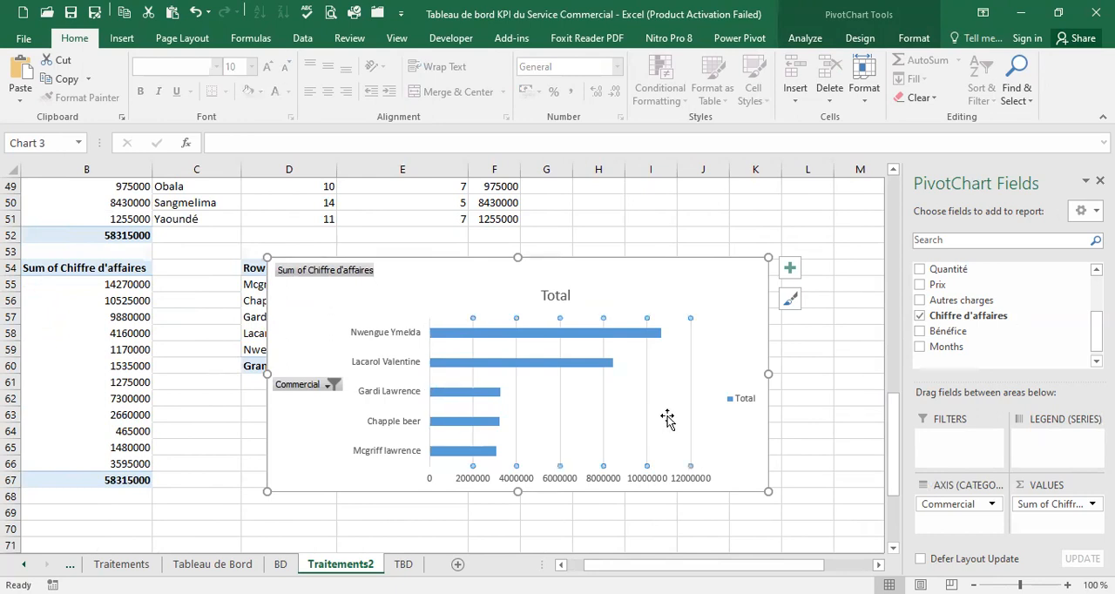
pyautogui.press('Delete')
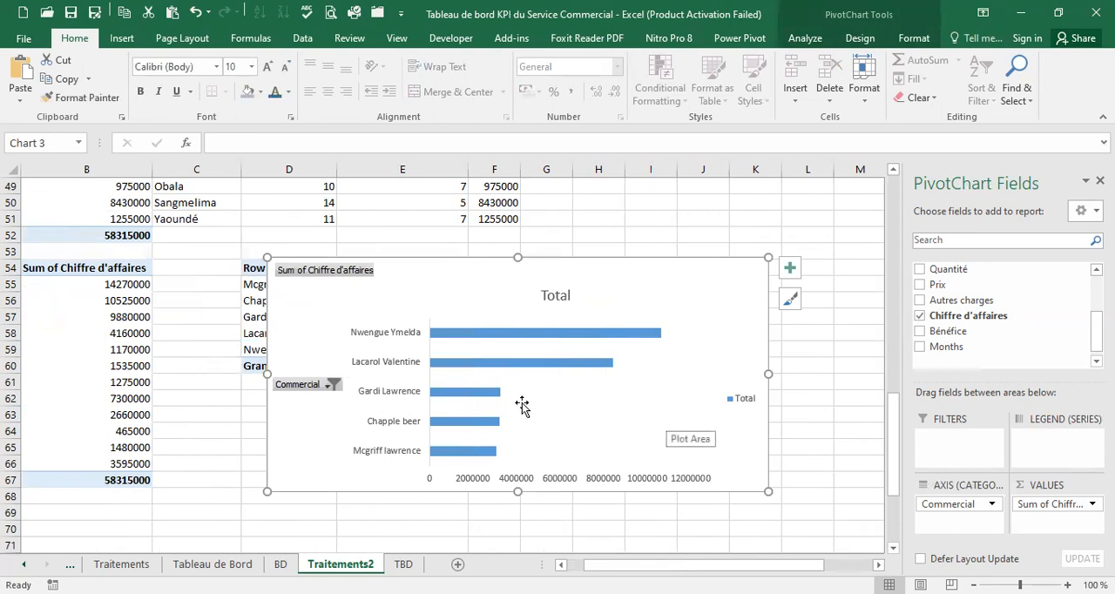
# Delete the Total title and the legend from the Commercial bar chart
pyautogui.click(570, 296)
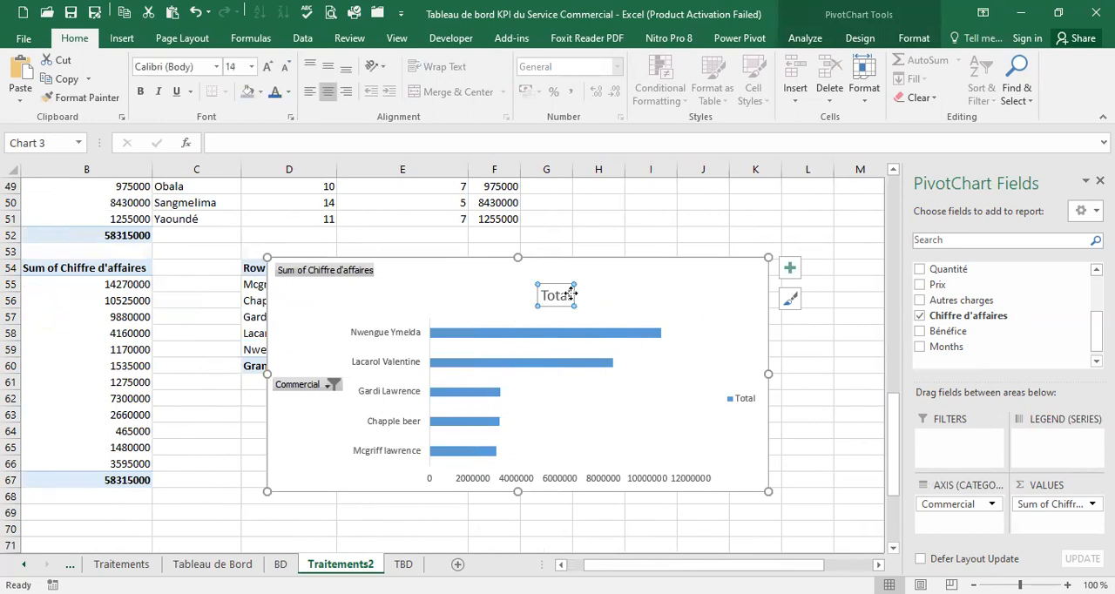
pyautogui.press('Delete')
pyautogui.click(737, 385)
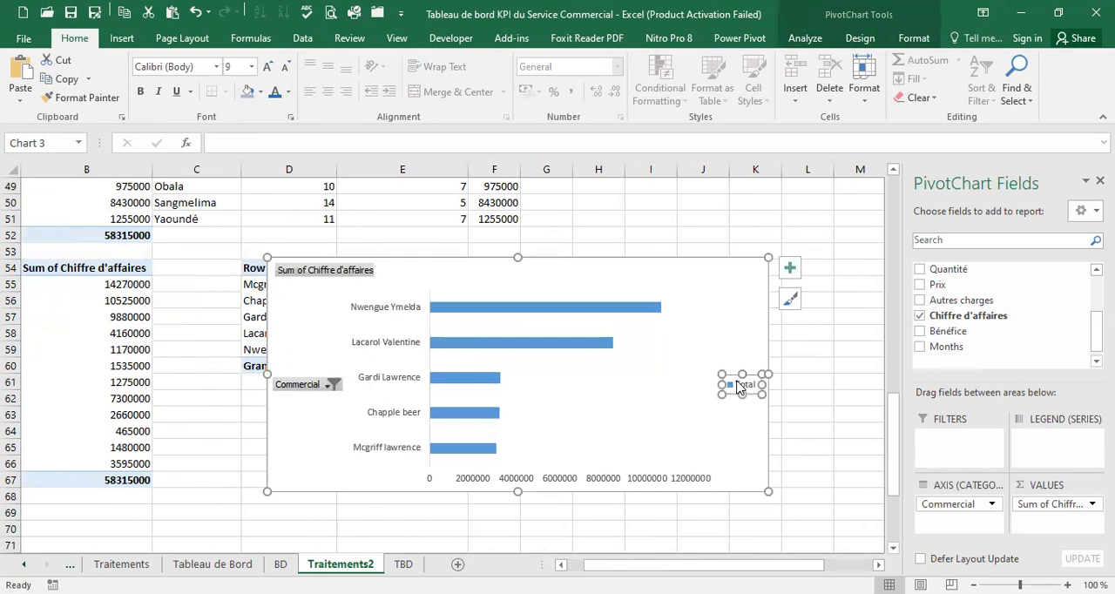
pyautogui.press('Delete')
# Hide all field buttons on the bar chart and delete its horizontal value axis
pyautogui.rightClick(337, 272)
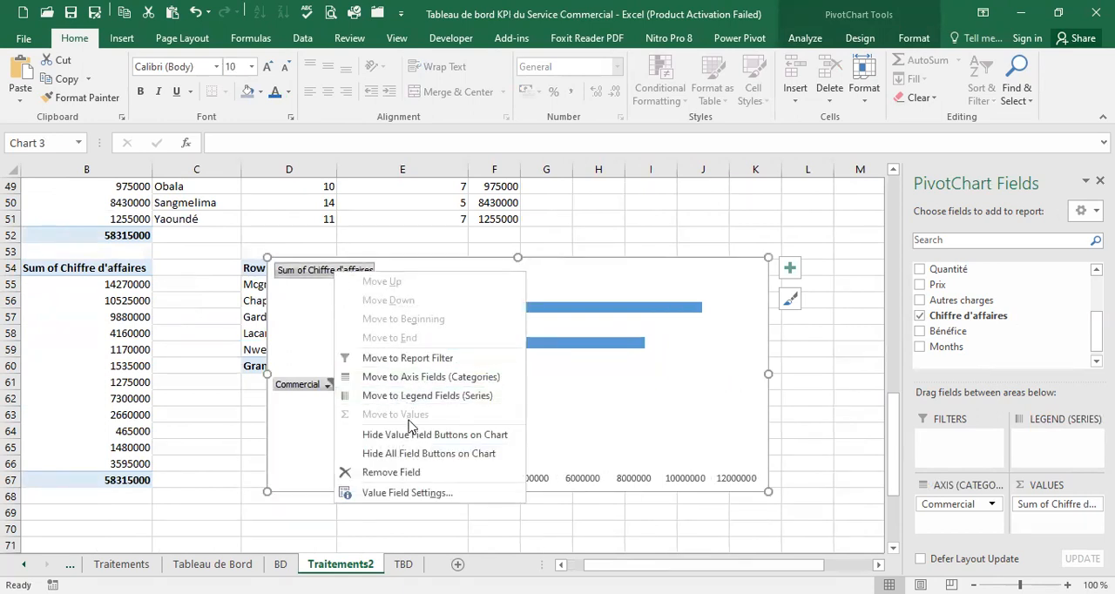
pyautogui.click(415, 456)
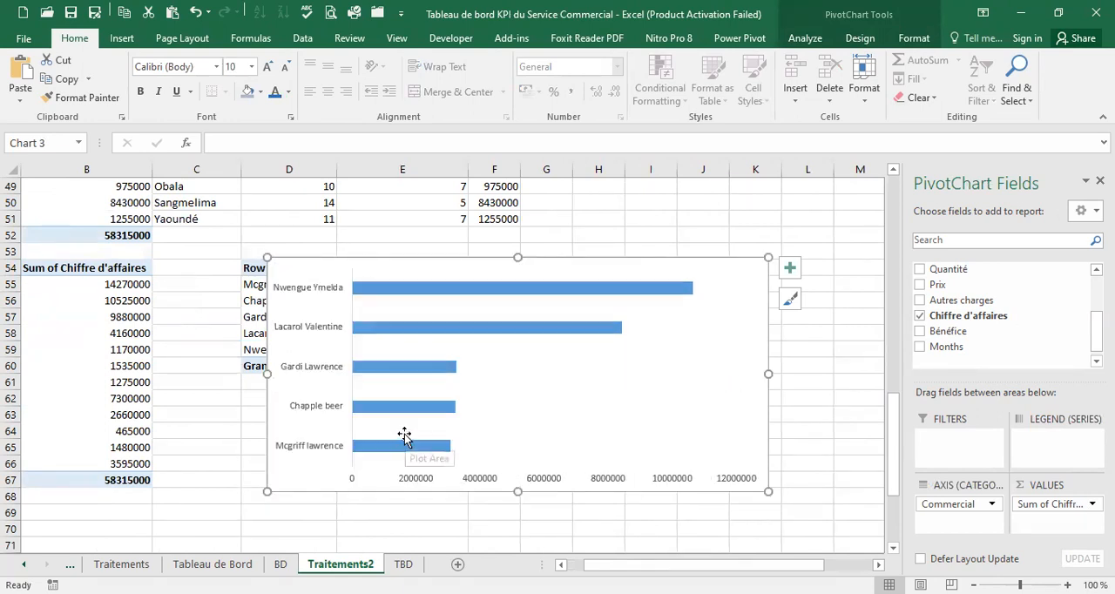
pyautogui.click(406, 484)
pyautogui.press('Delete')
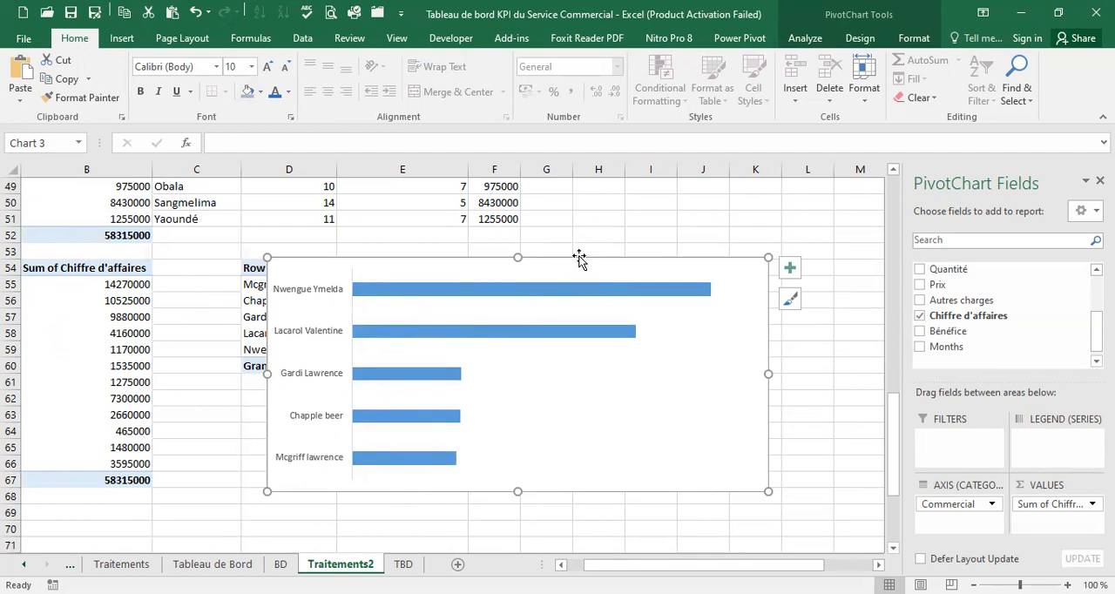
# Cut the bar chart from Traitements2 and paste it on the TBD sheet below the map
pyautogui.press('Delete')
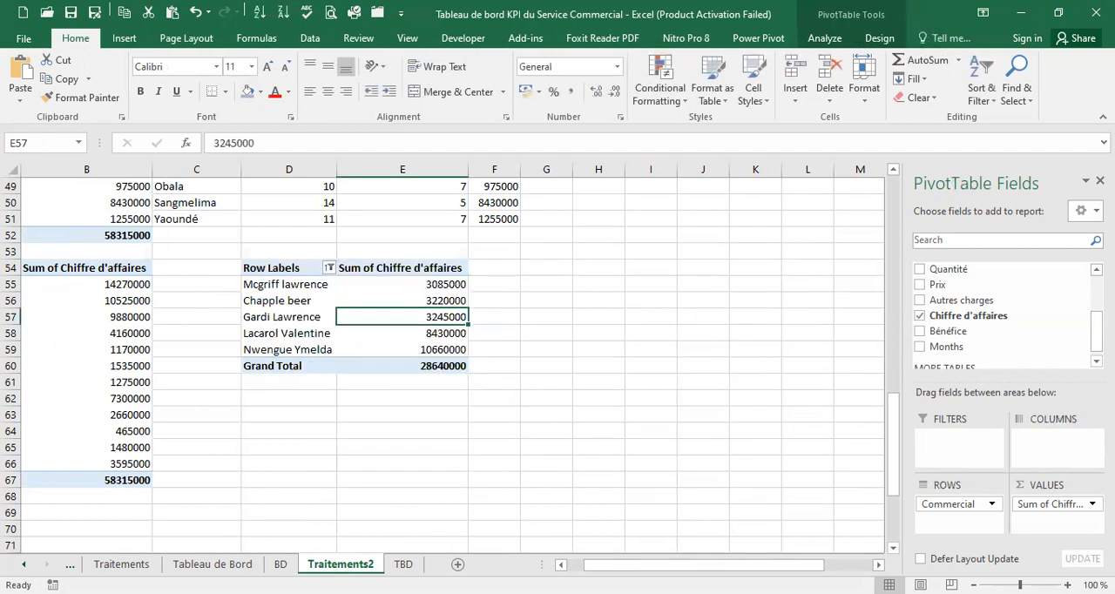
pyautogui.click(403, 564)
pyautogui.click(193, 518)
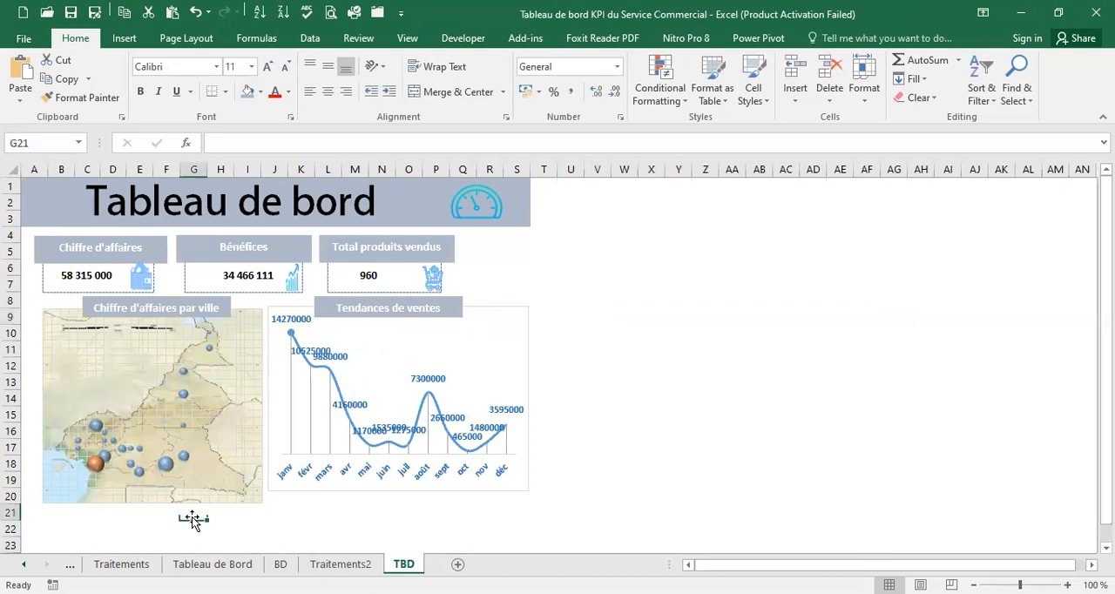
pyautogui.scroll(-2, 188, 509)
pyautogui.click(114, 431)
pyautogui.hotkey('ctrl', 'v')
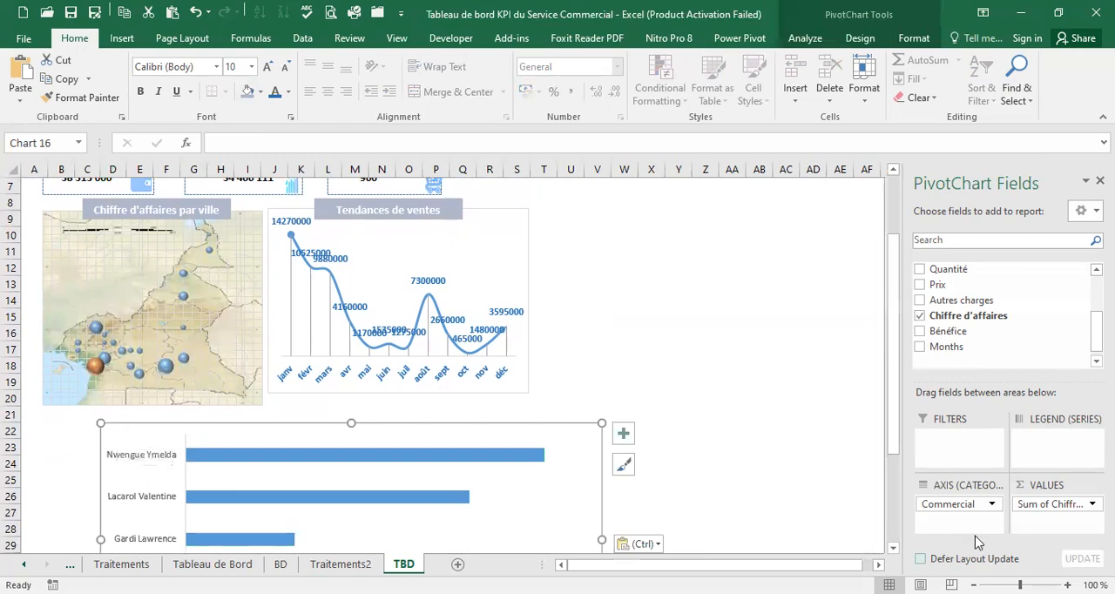
# Shrink the pasted bar chart and align it beneath the map, spanning about rows 22 to 30
pyautogui.scroll(-2, 893, 554)
pyautogui.scroll(-1, 892, 554)
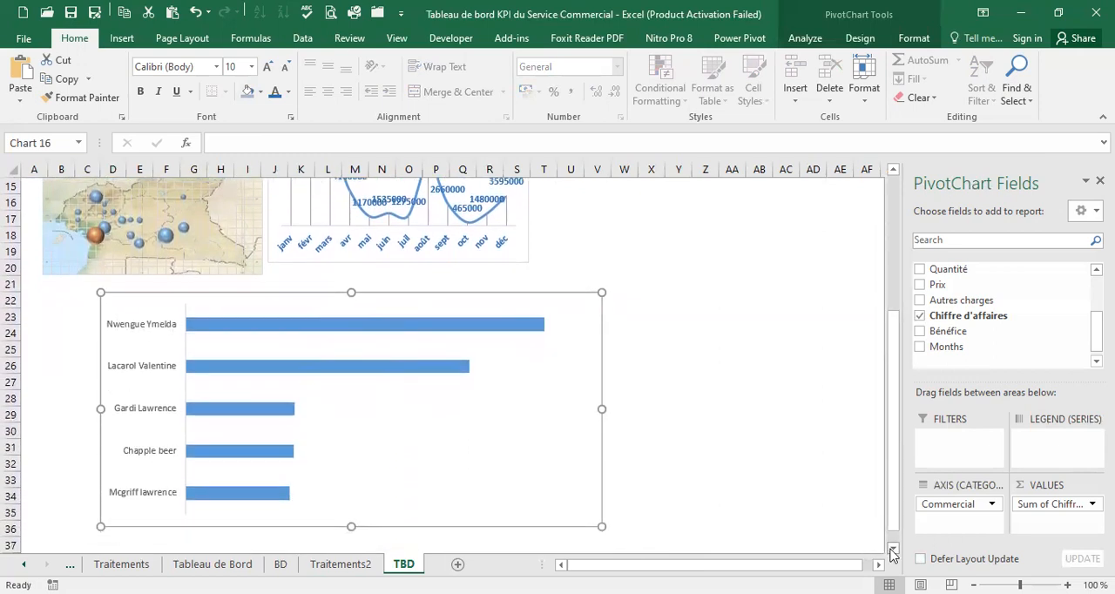
pyautogui.moveTo(600, 525); pyautogui.dragTo(411, 505)
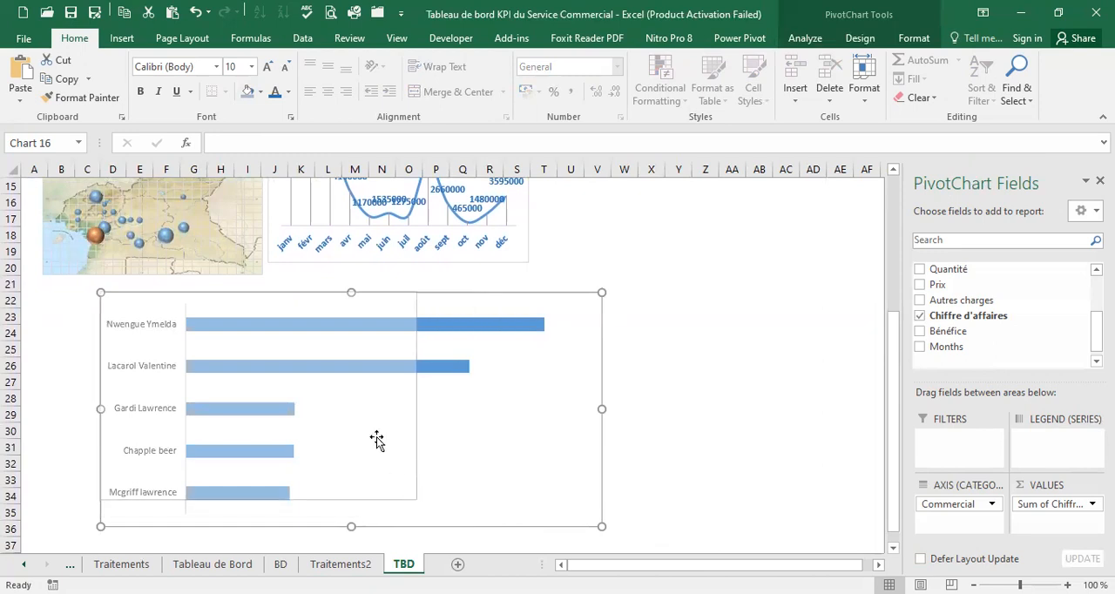
pyautogui.moveTo(291, 304); pyautogui.dragTo(227, 293)
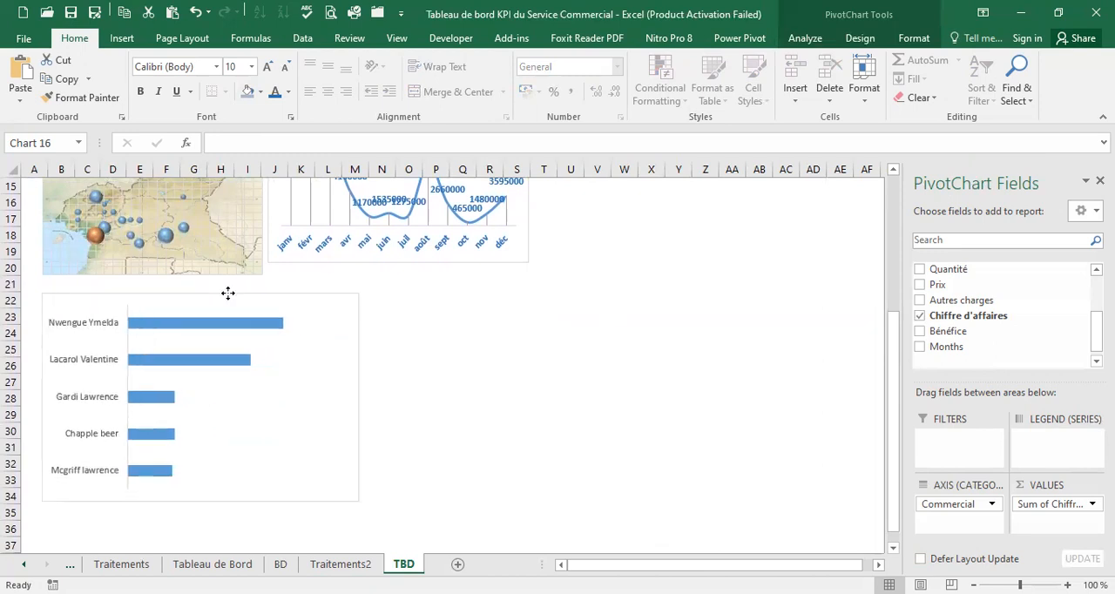
pyautogui.moveTo(359, 501)
pyautogui.mouseDown()
pyautogui.moveTo(328, 462)
pyautogui.moveTo(267, 442)
pyautogui.mouseUp()
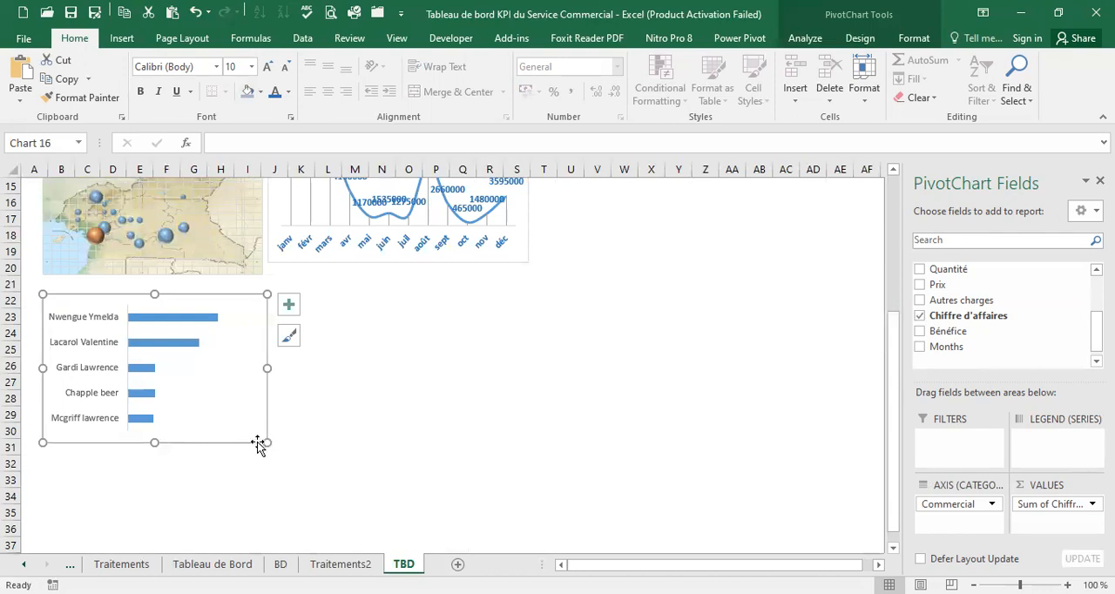
# Set the gap width of the bar chart's data series to 100%
pyautogui.click(170, 347)
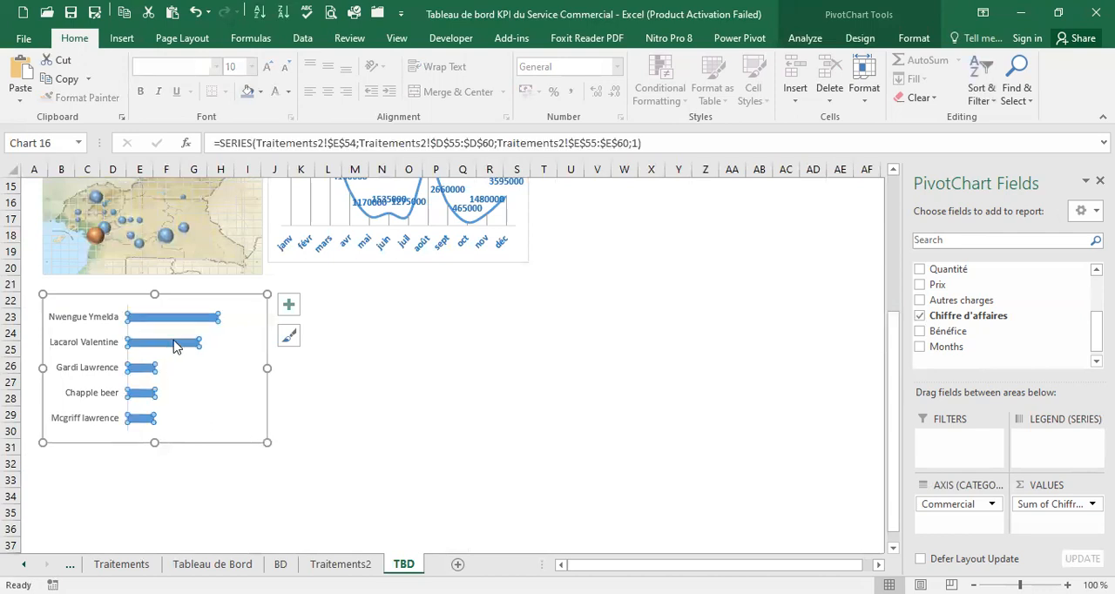
pyautogui.rightClick(175, 346)
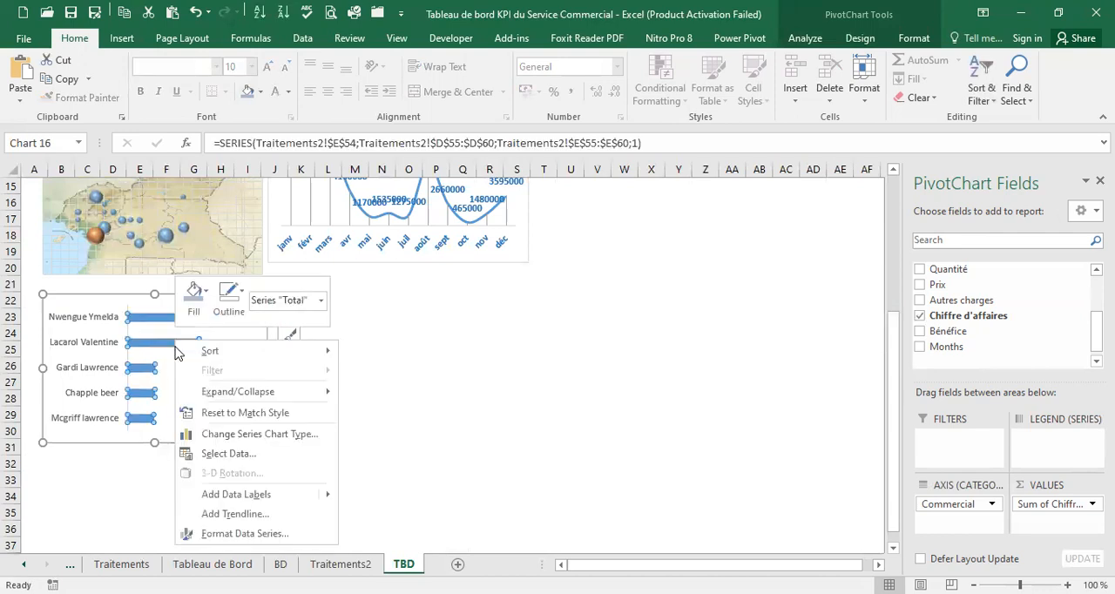
pyautogui.click(244, 534)
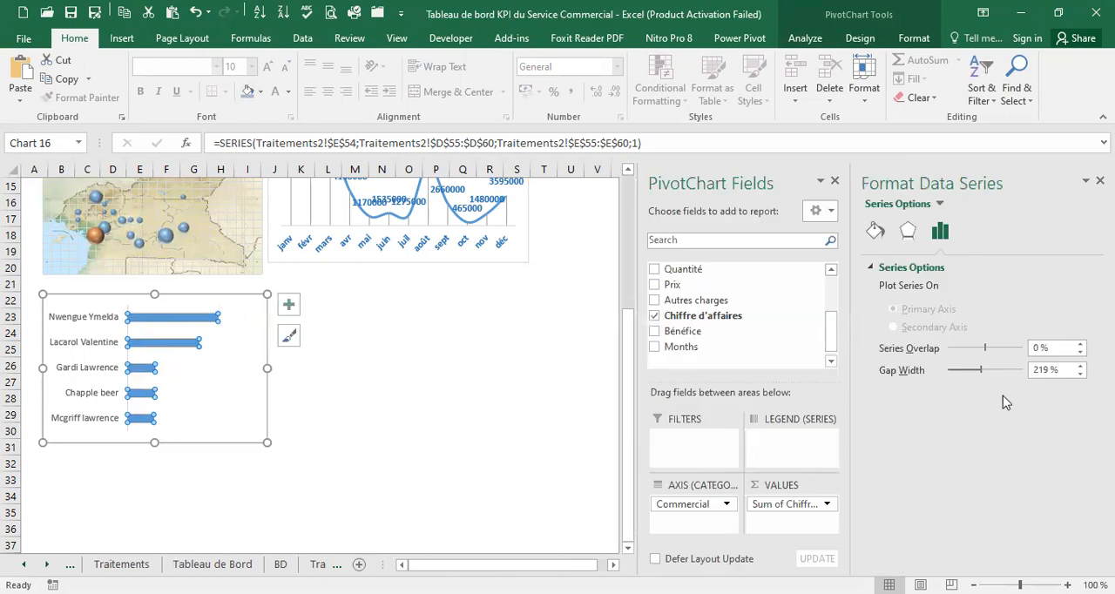
pyautogui.click(1042, 371)
pyautogui.moveTo(1048, 370); pyautogui.dragTo(1020, 368)
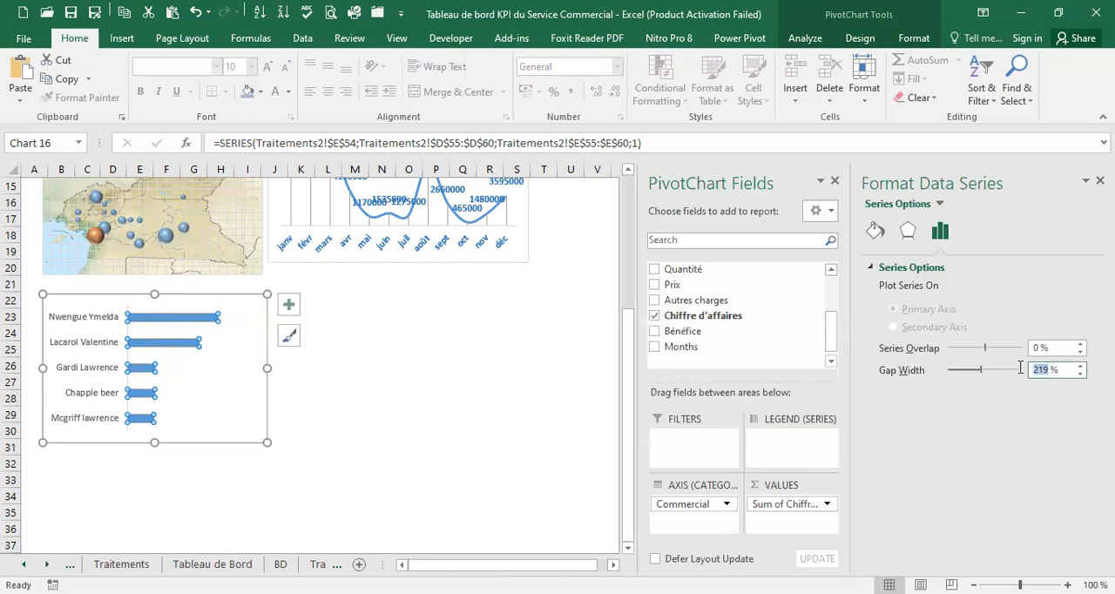
pyautogui.write('100')
pyautogui.press('Return')
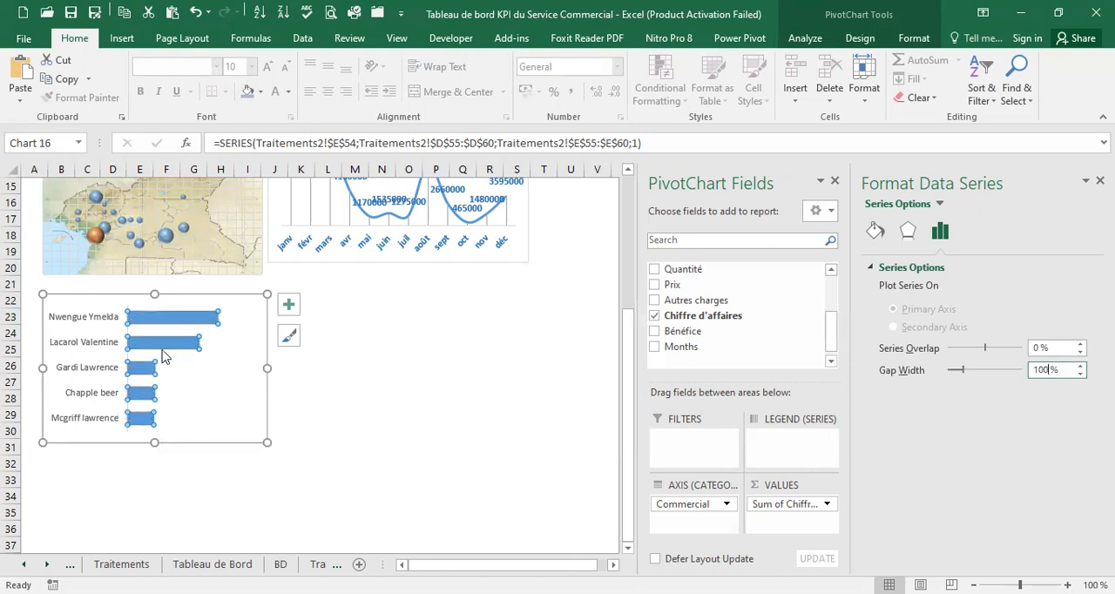
# Add data labels outside the bar ends and widen the chart slightly so the longest label fits on one line
pyautogui.click(289, 304)
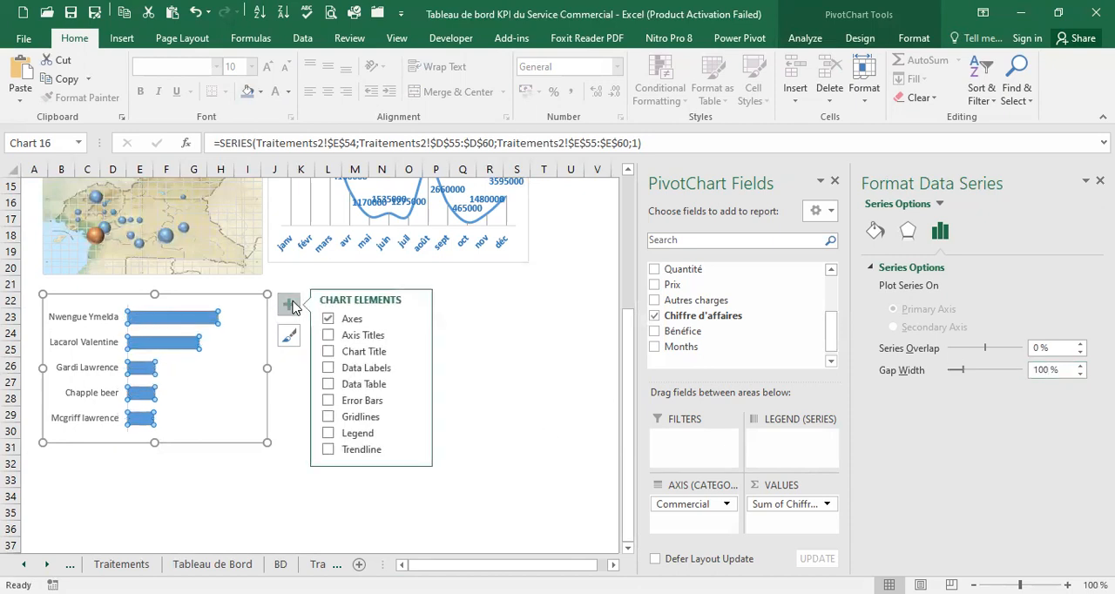
pyautogui.click(369, 369)
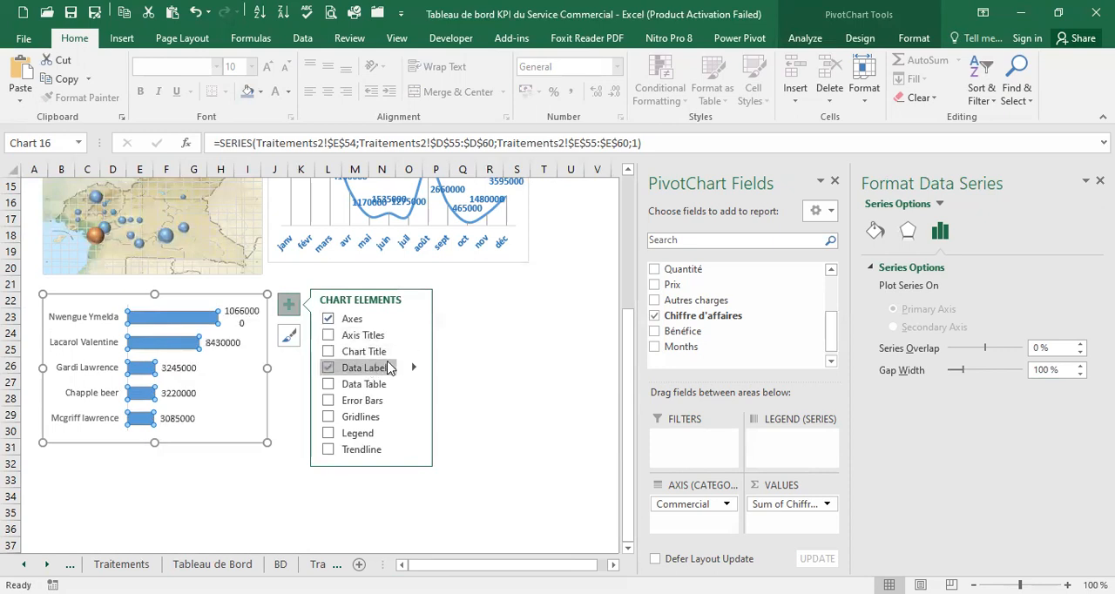
pyautogui.click(414, 368)
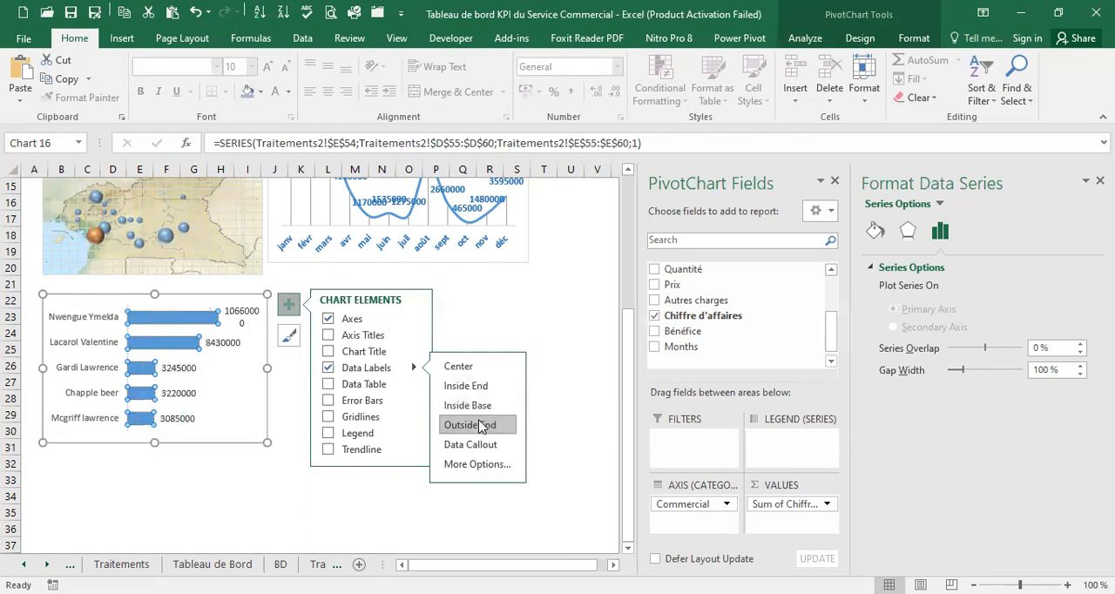
pyautogui.moveTo(270, 367); pyautogui.dragTo(279, 367)
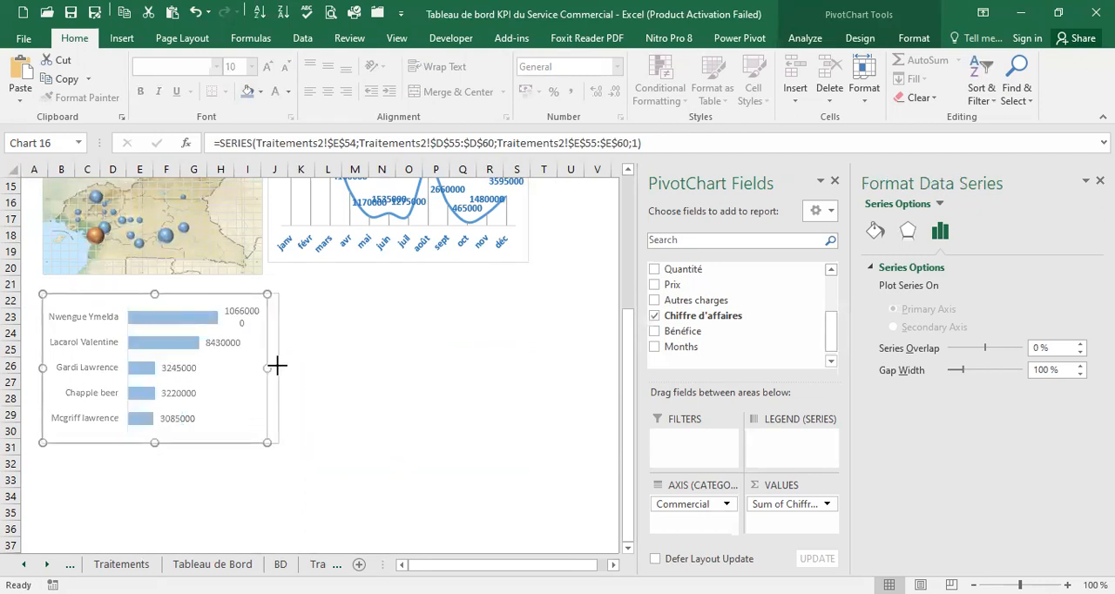
# Format the bar chart's data labels as bold blue text
pyautogui.click(190, 393)
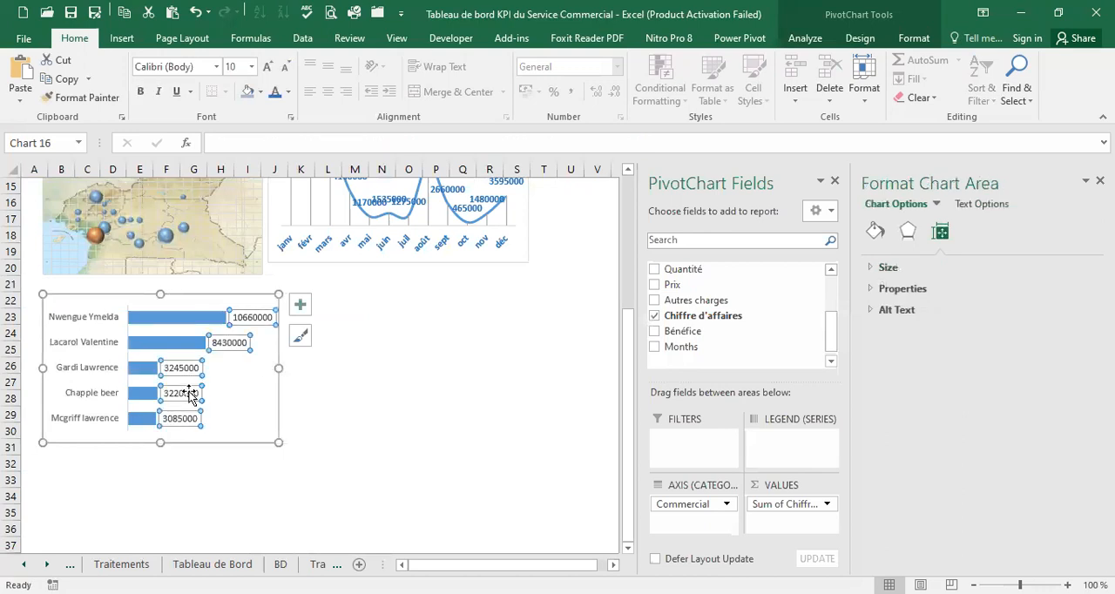
pyautogui.click(151, 93)
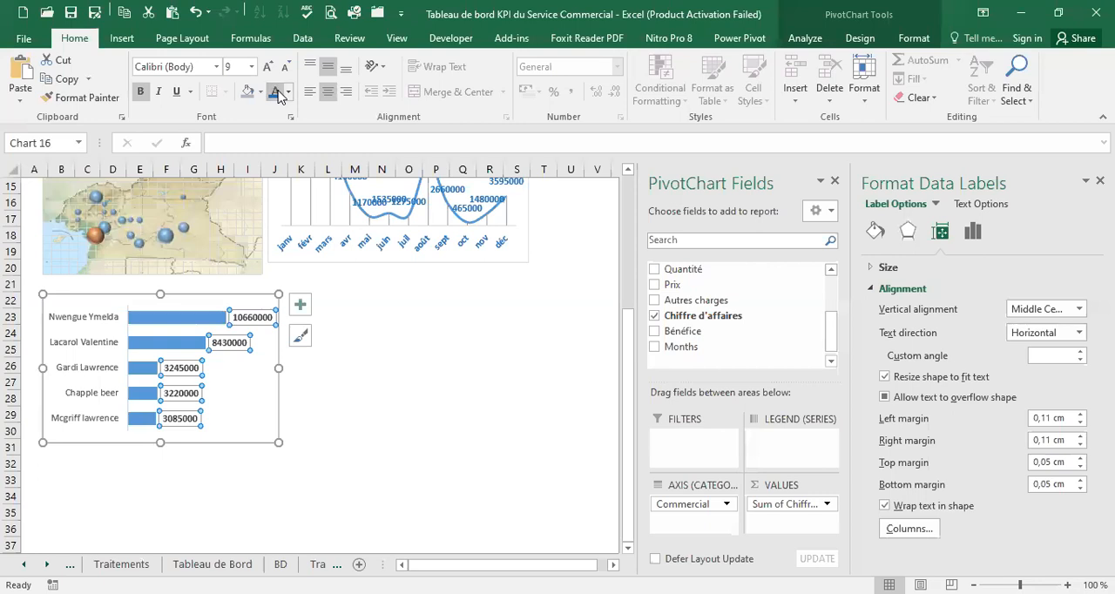
pyautogui.click(352, 370)
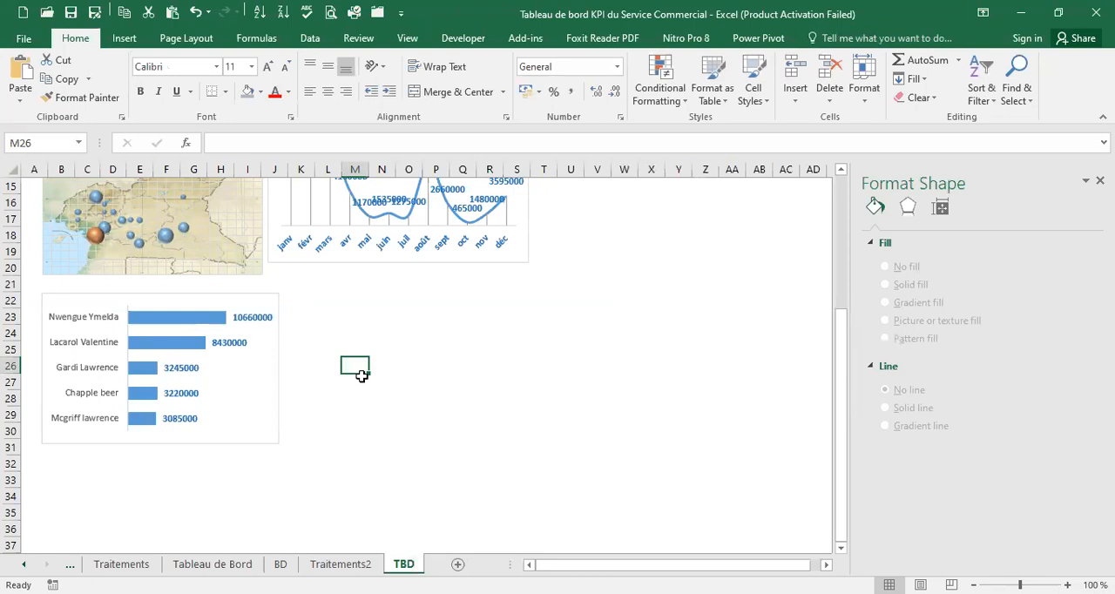
# Copy the "Tendances de ventes" heading box and place the copy over the upper edge of the bar chart
pyautogui.scroll(4, 264, 316)
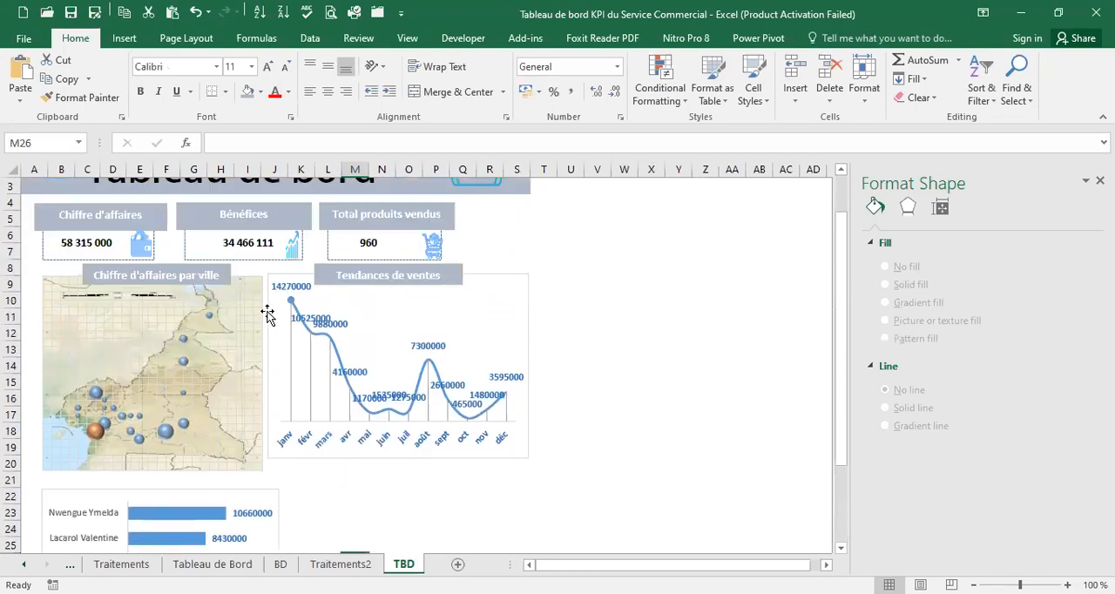
pyautogui.click(455, 263)
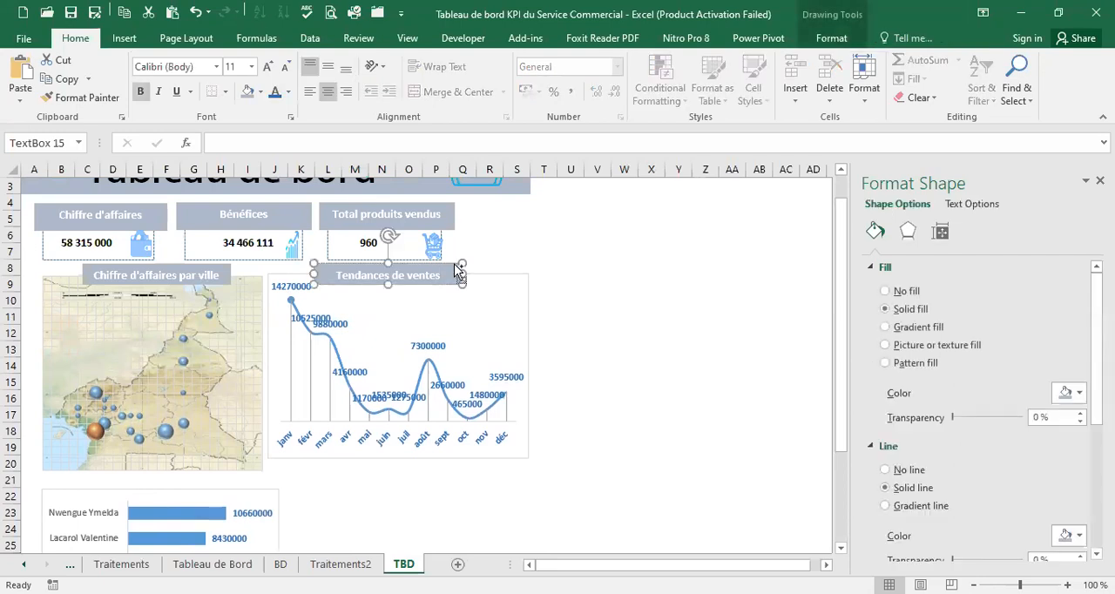
pyautogui.scroll(-4, 347, 318)
pyautogui.click(311, 307)
pyautogui.hotkey('ctrl', 'v')
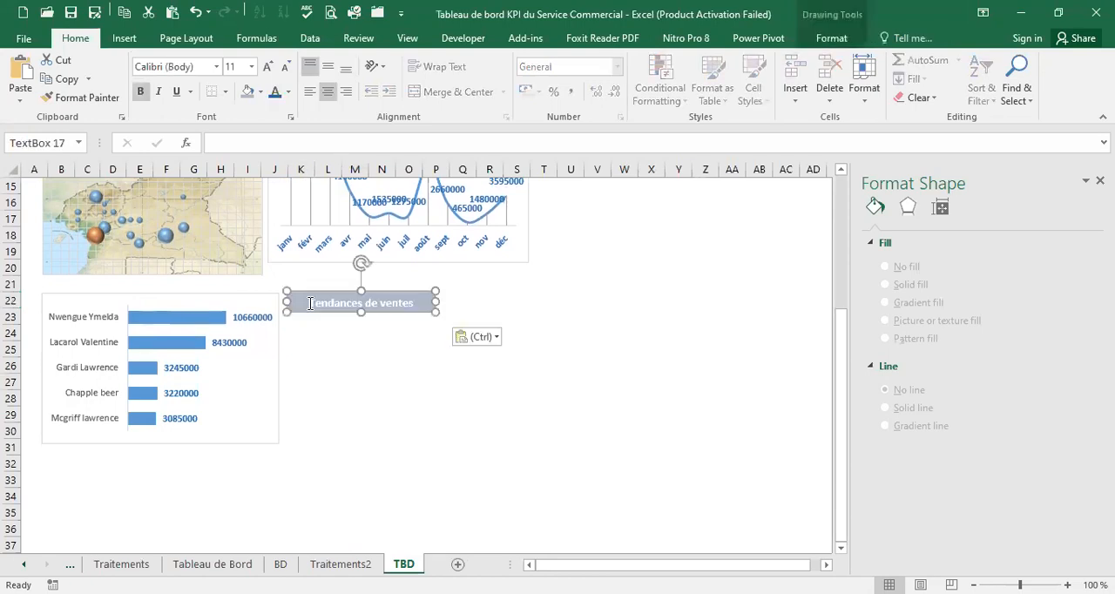
pyautogui.moveTo(376, 294); pyautogui.dragTo(174, 282)
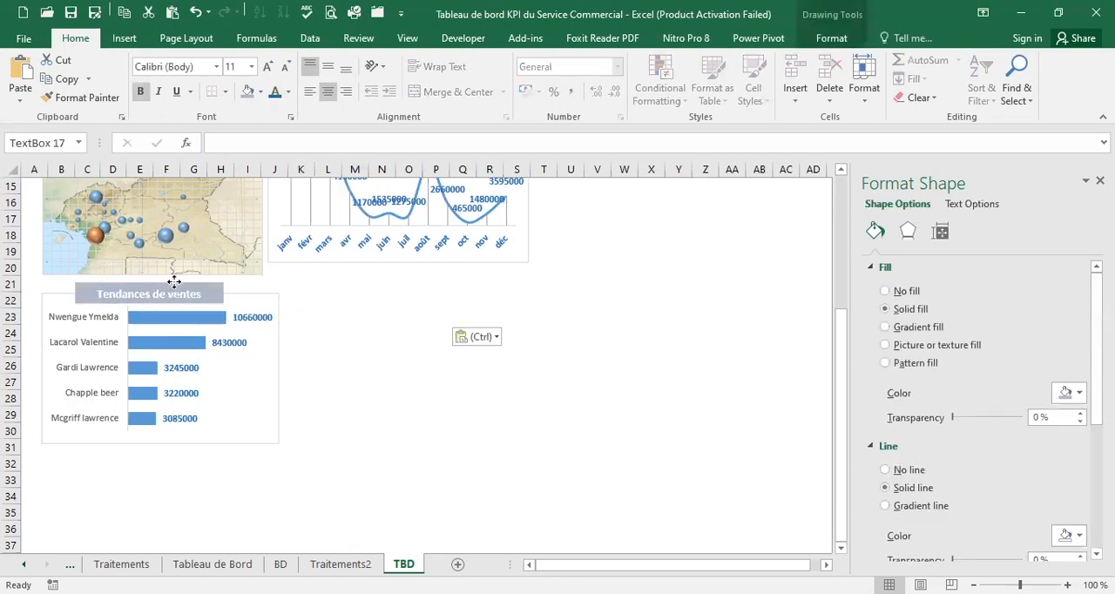
# Replace the text of the copied heading box above the bar chart with "5 Meilleurs Commerciaux"
pyautogui.click(169, 292)
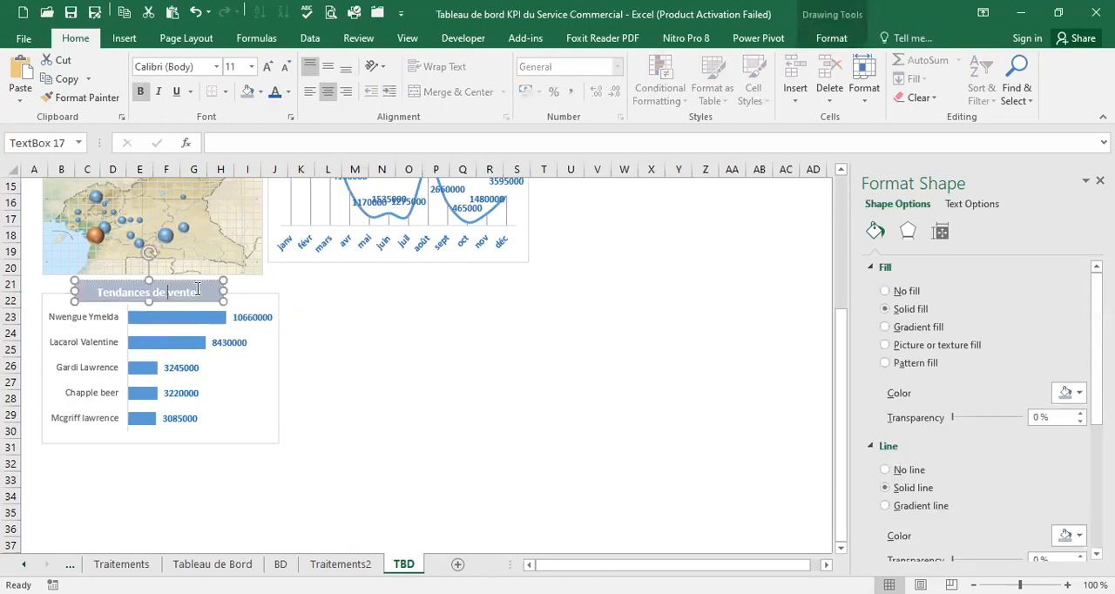
pyautogui.moveTo(179, 295); pyautogui.dragTo(84, 300)
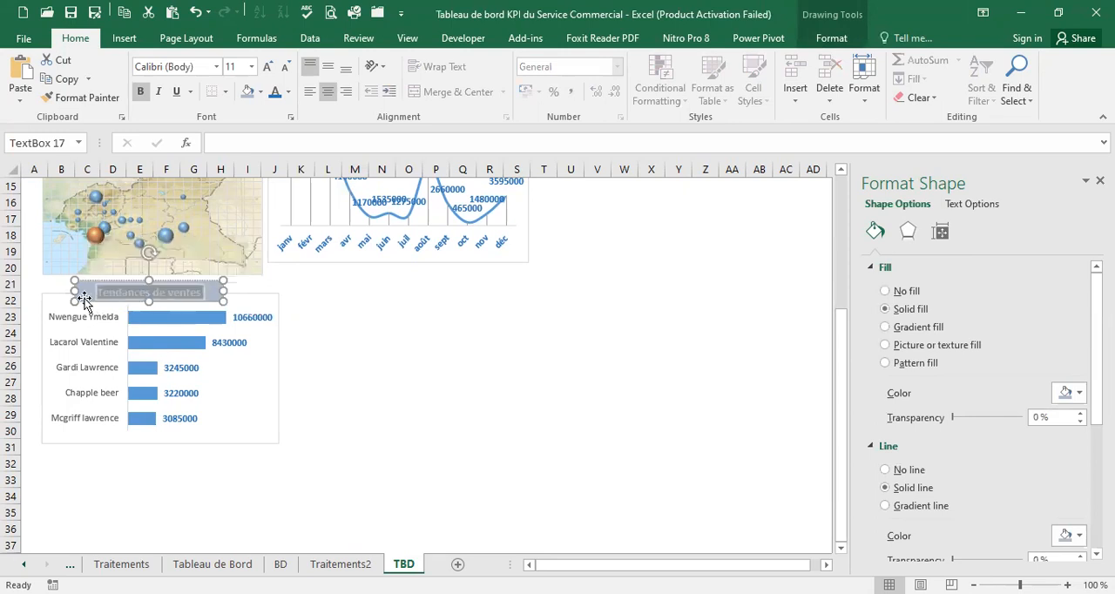
pyautogui.write('5 Meilleurs C')
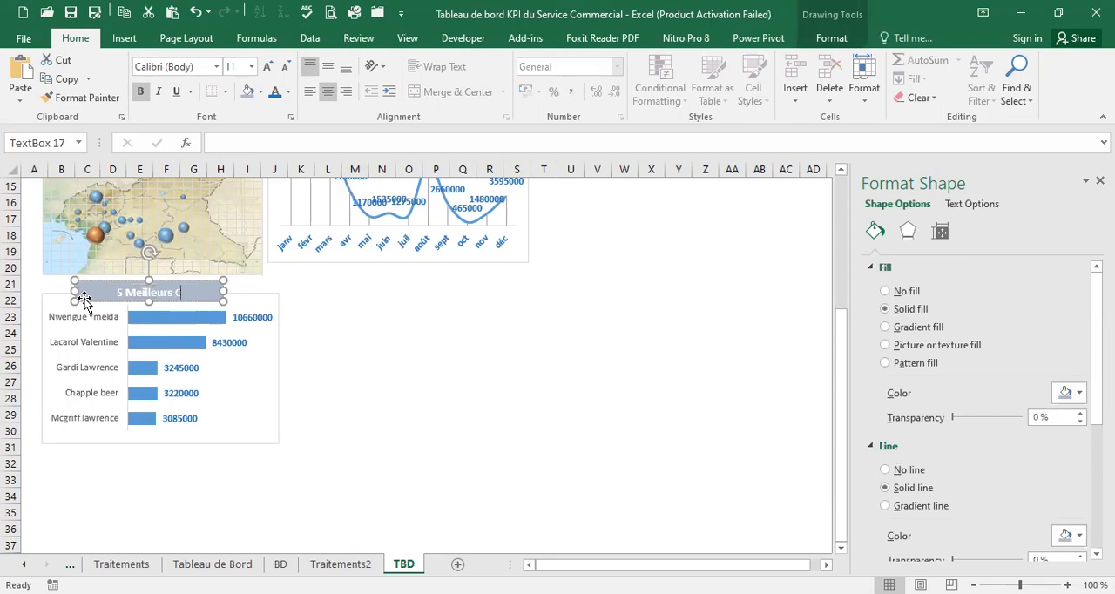
pyautogui.write('ommerciaux')
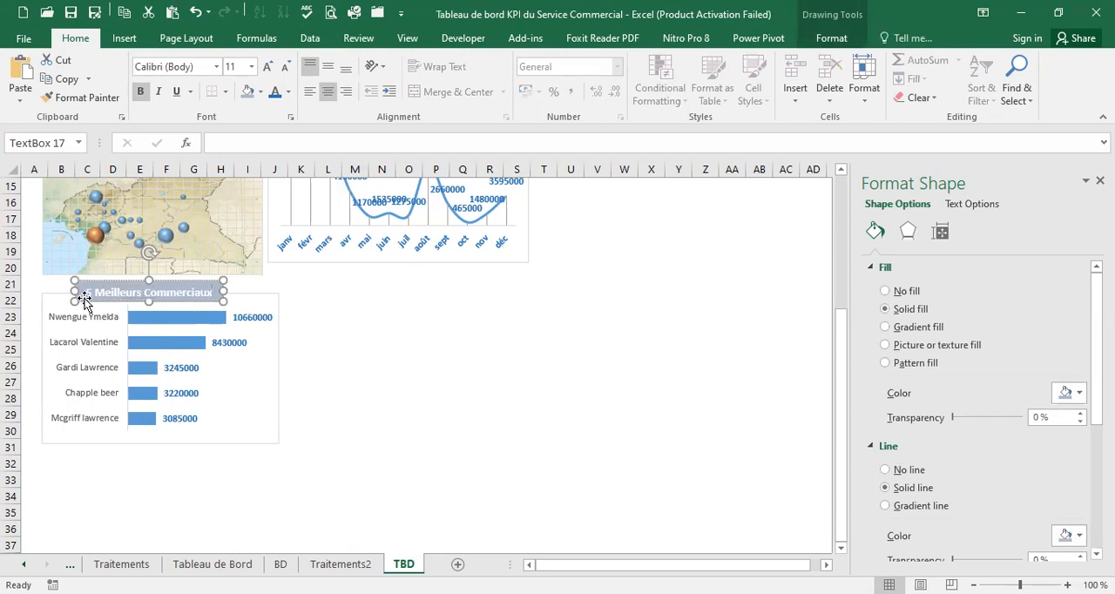
pyautogui.click(295, 304)
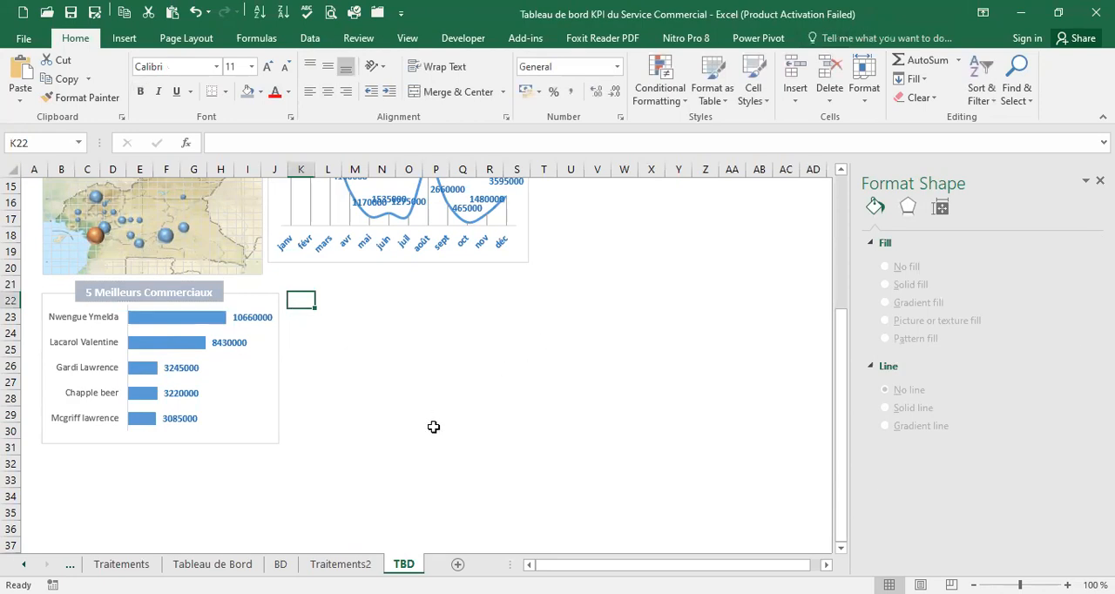
# Insert a PivotChart from the BD sheet's Table1, placed on the existing Traitements2 worksheet at cell D62
pyautogui.click(280, 564)
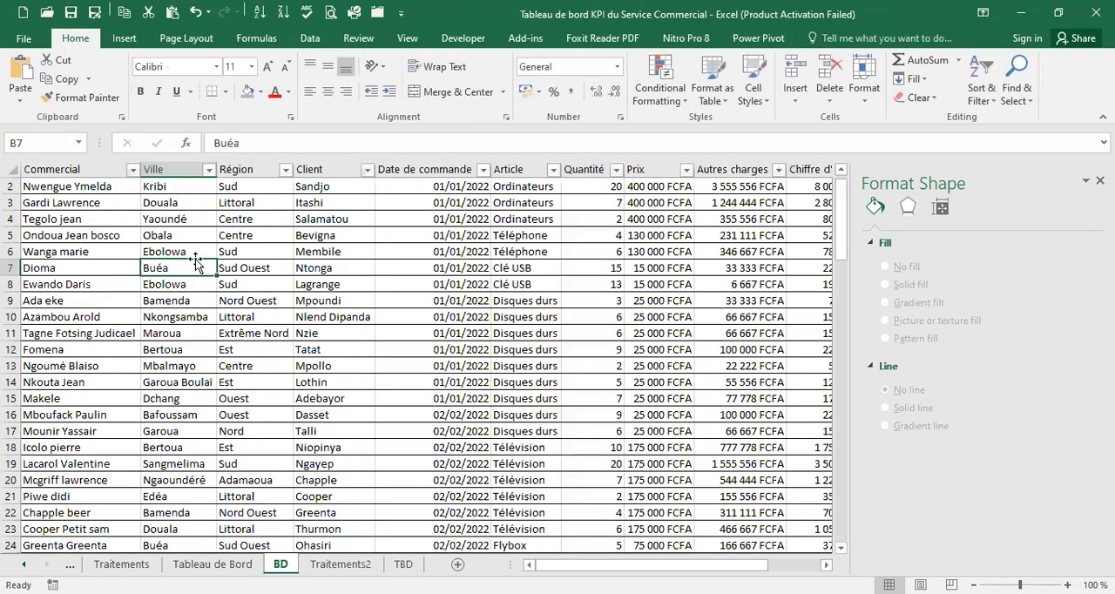
pyautogui.click(118, 39)
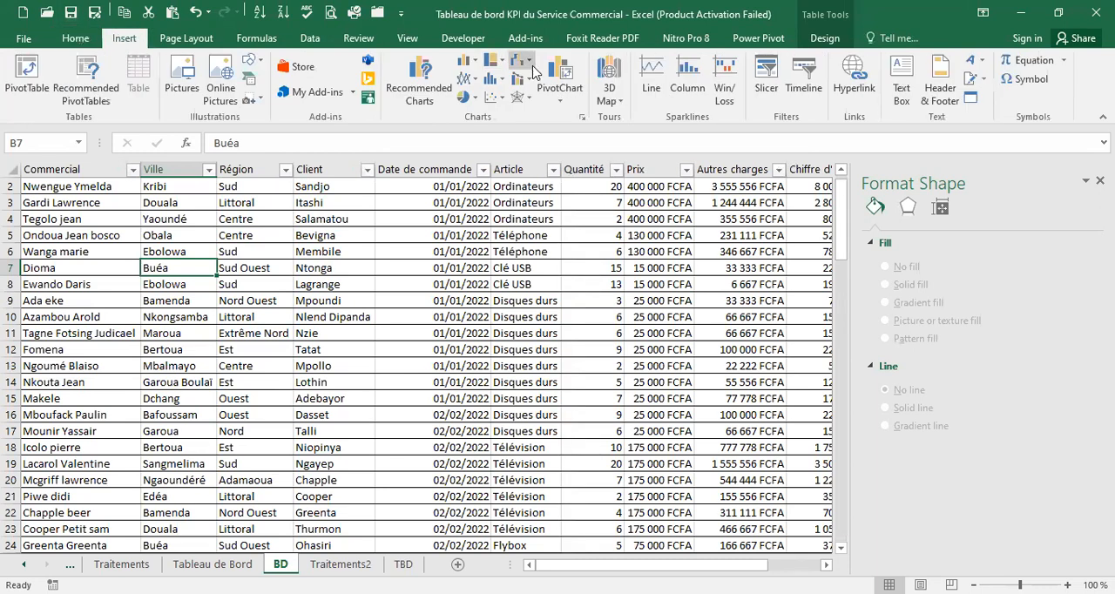
pyautogui.click(564, 101)
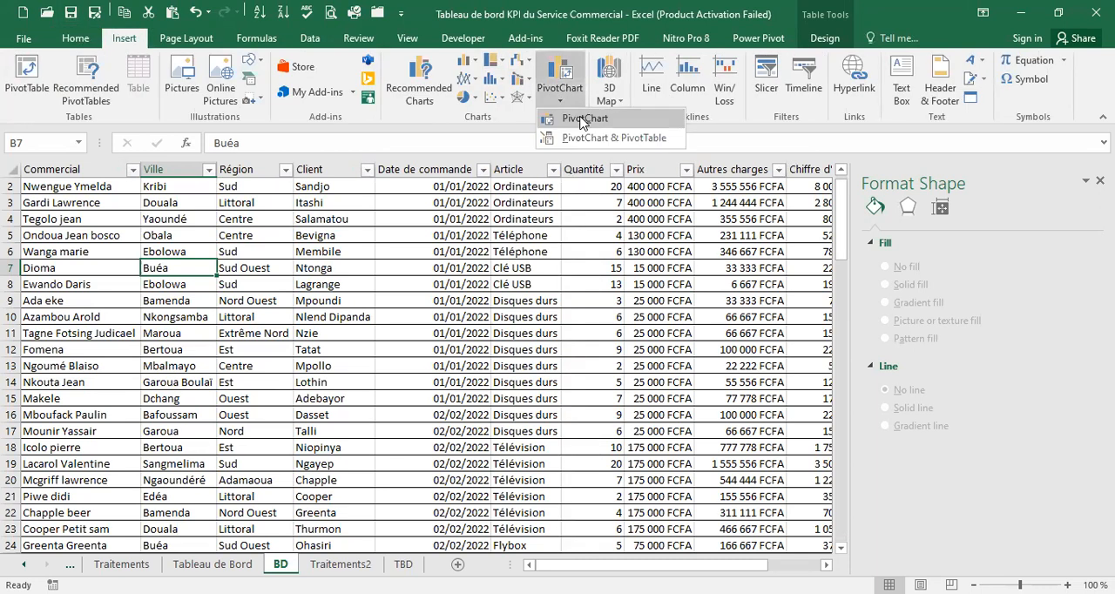
pyautogui.click(581, 120)
pyautogui.click(617, 343)
pyautogui.click(658, 359)
pyautogui.click(341, 565)
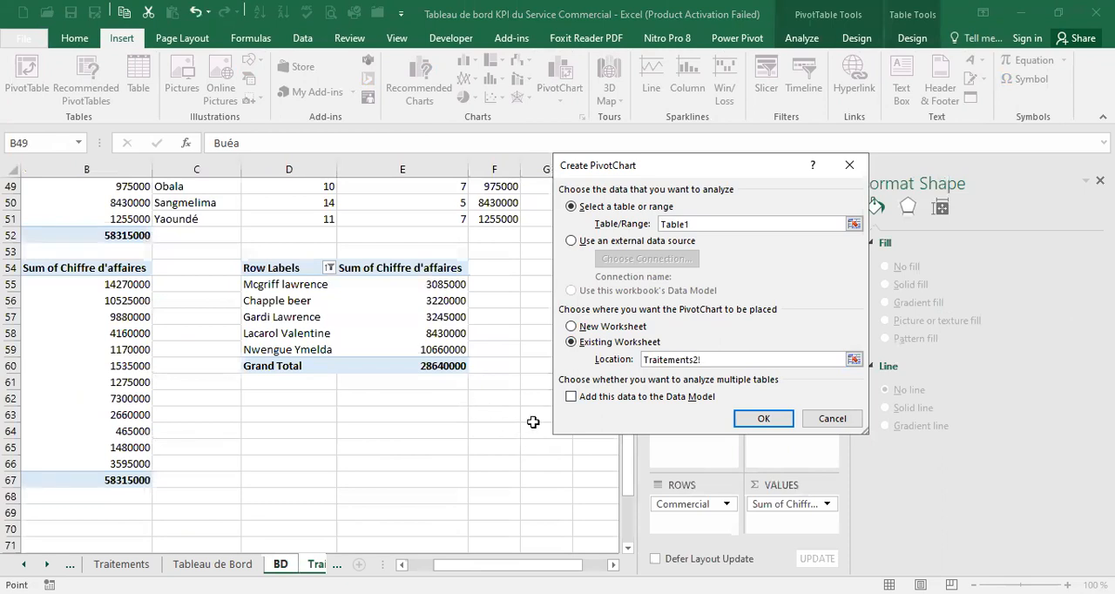
pyautogui.click(264, 393)
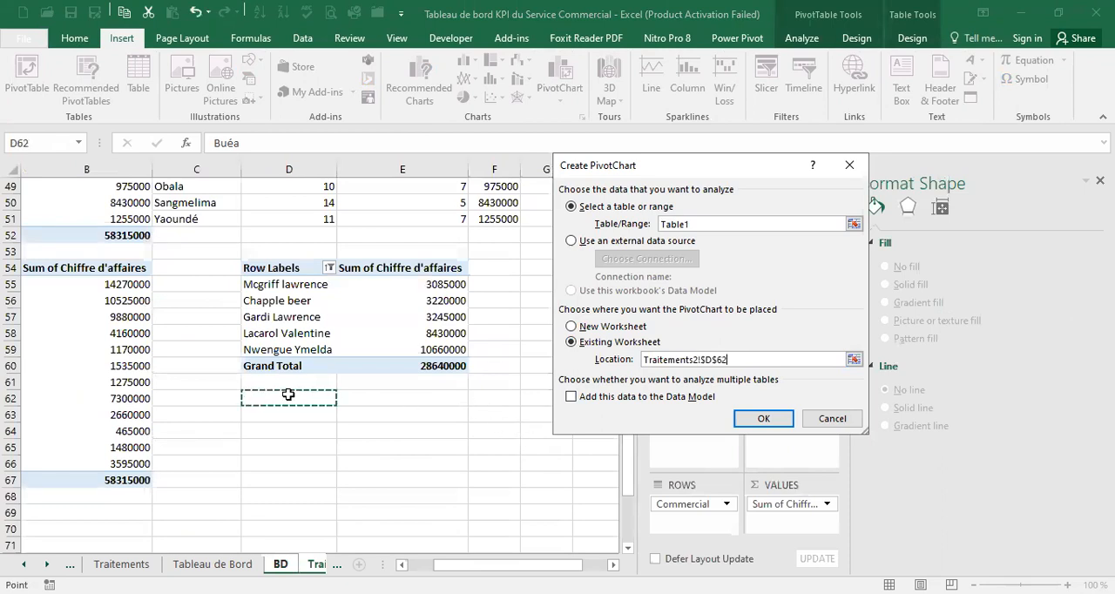
pyautogui.click(737, 422)
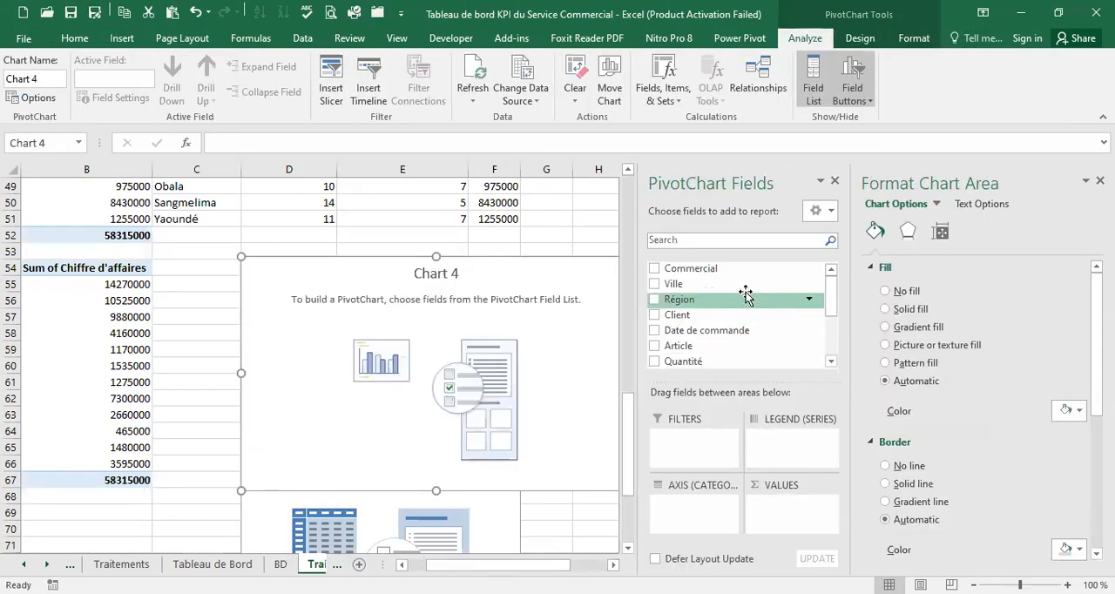
# Build the PivotChart with Client as axis category and Chiffre d'affaires as values, and move it clear of the pivot table
pyautogui.moveTo(713, 319); pyautogui.dragTo(688, 505)
pyautogui.scroll(-5, 831, 360)
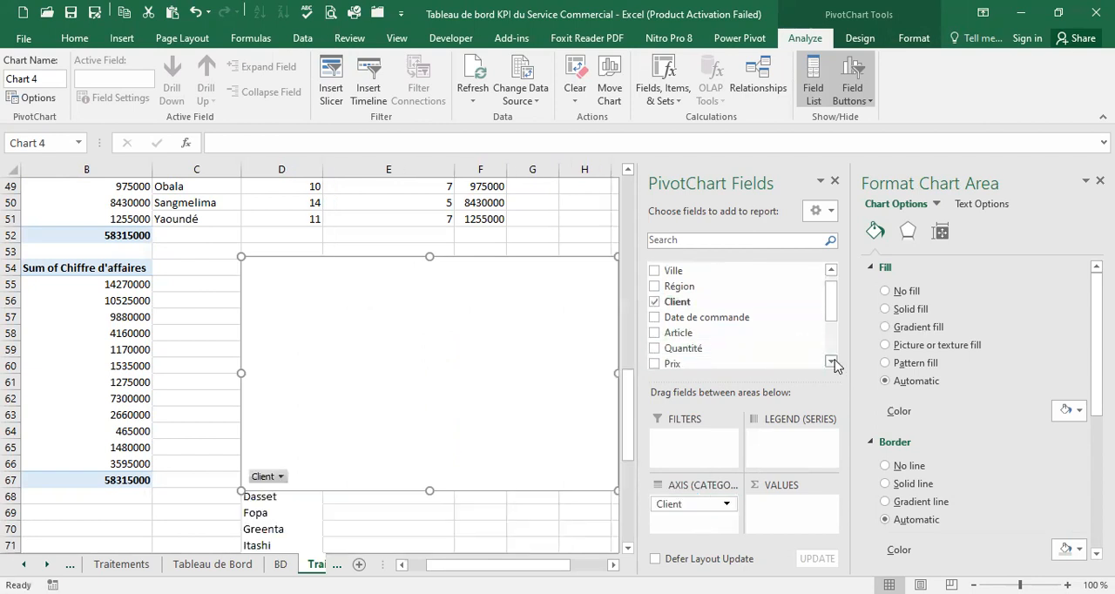
pyautogui.moveTo(776, 330); pyautogui.dragTo(789, 521)
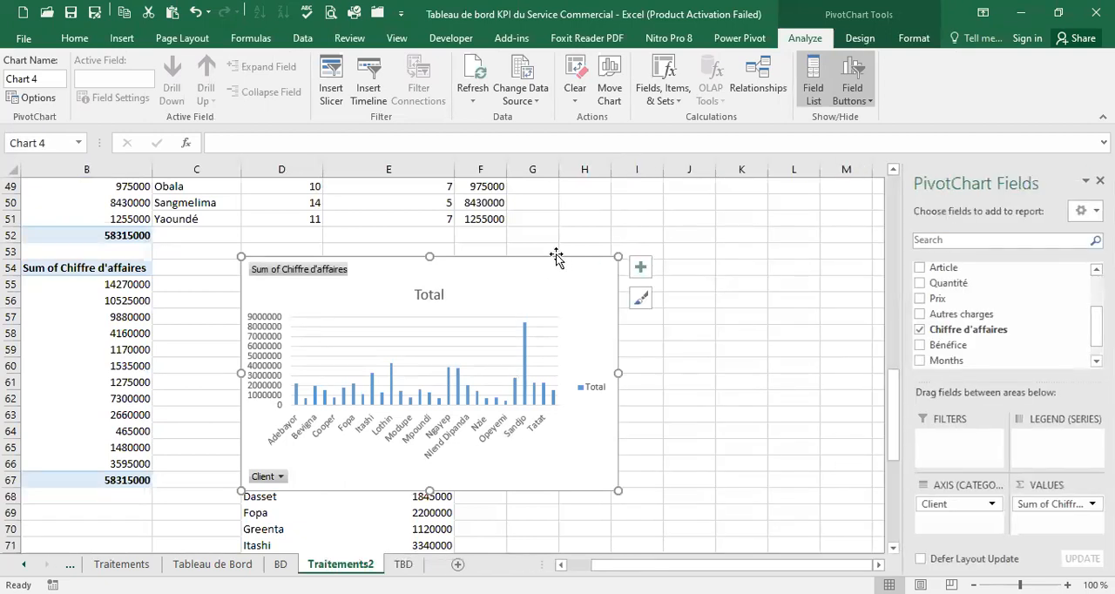
pyautogui.moveTo(554, 259); pyautogui.dragTo(822, 234)
# Filter the client pivot table's row labels by value to the top 5 items
pyautogui.click(315, 398)
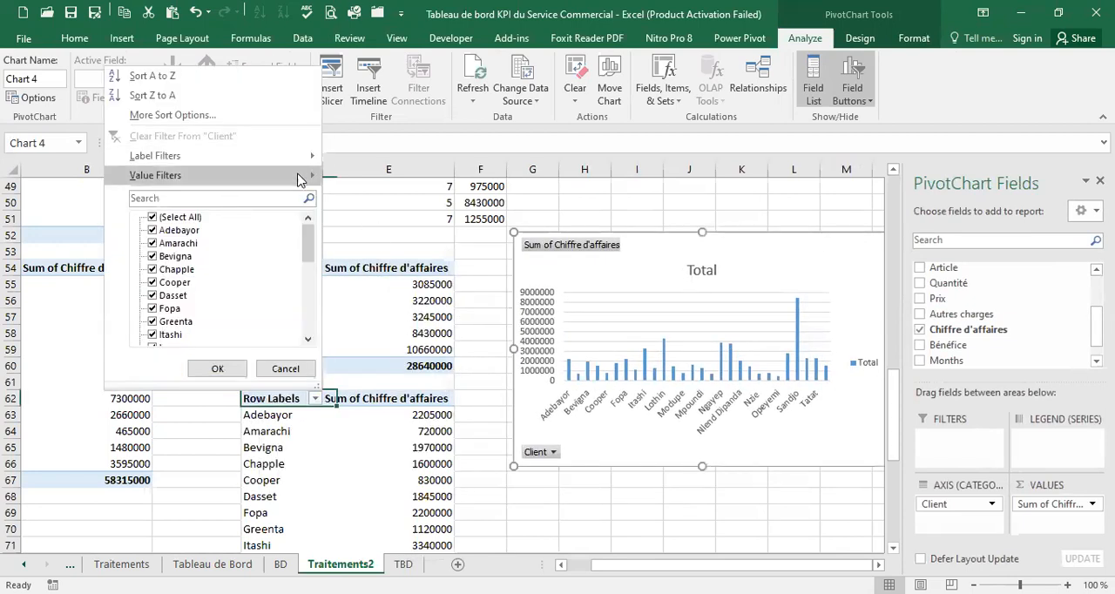
pyautogui.moveTo(296, 176)
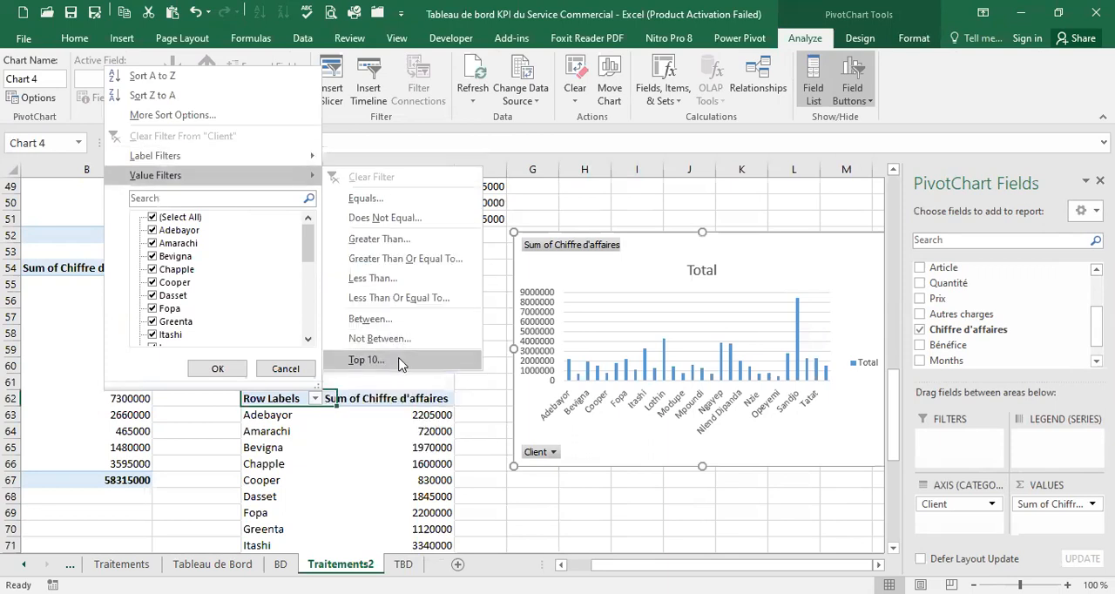
pyautogui.moveTo(623, 298); pyautogui.dragTo(589, 302)
pyautogui.write('5')
pyautogui.click(789, 329)
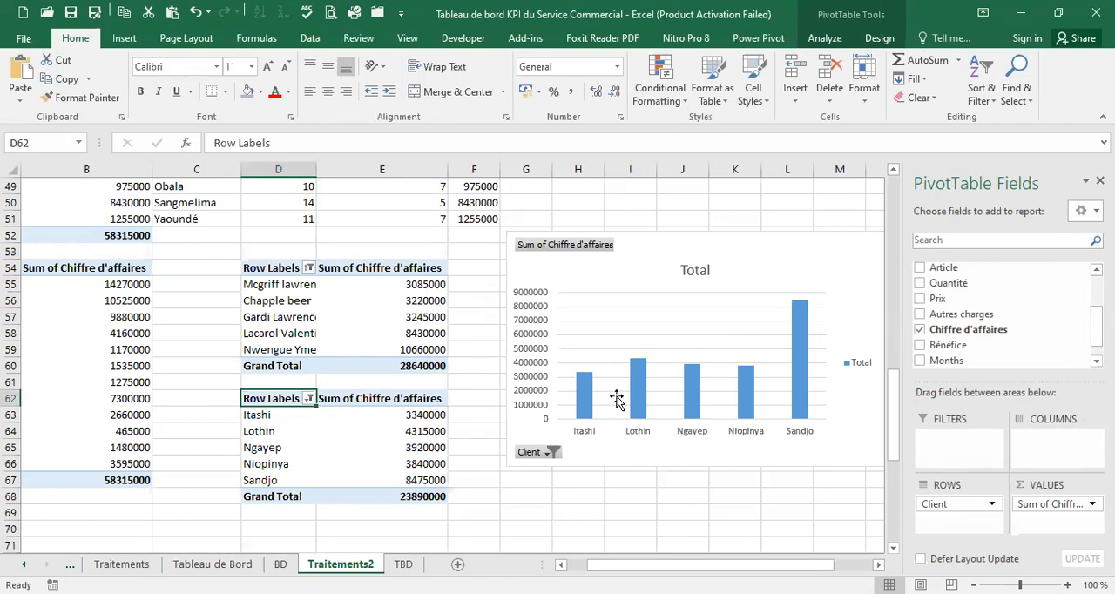
# Change the client PivotChart's type to Clustered Bar
pyautogui.click(639, 374)
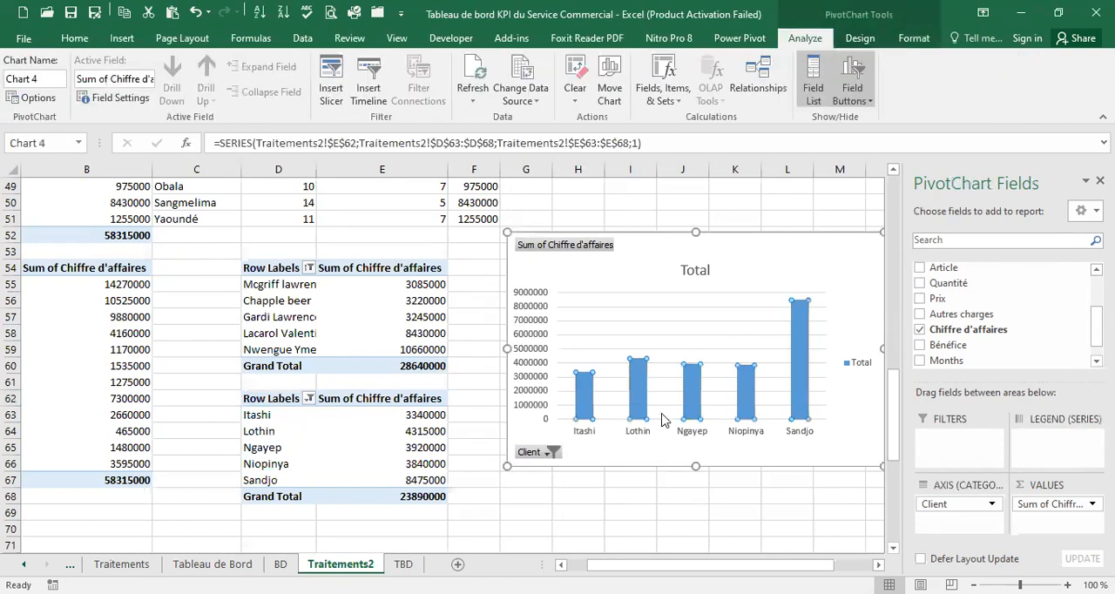
pyautogui.rightClick(642, 401)
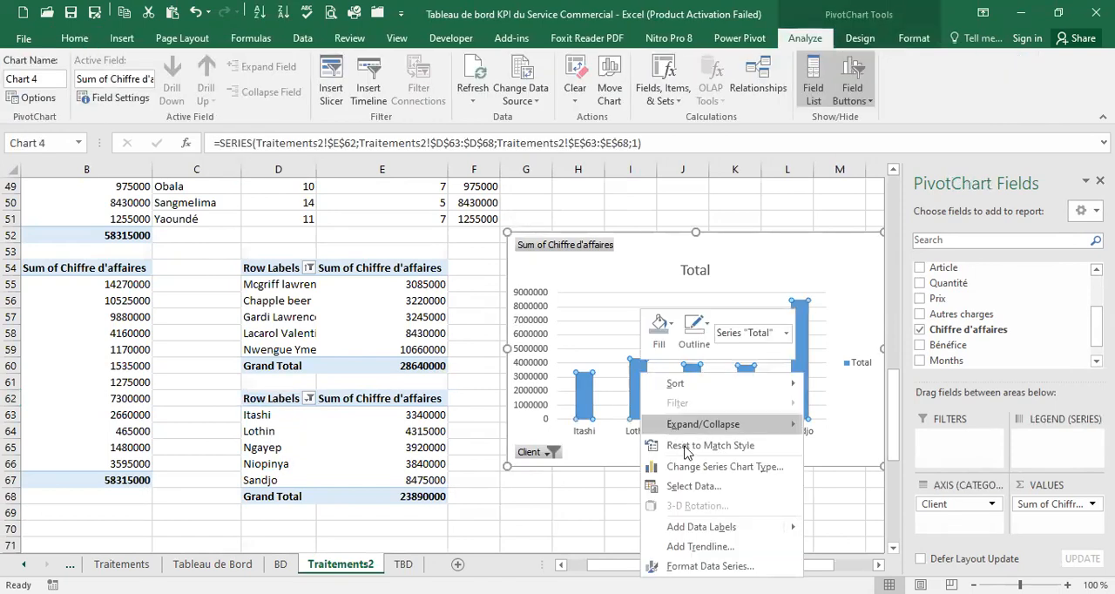
pyautogui.click(725, 466)
pyautogui.click(311, 265)
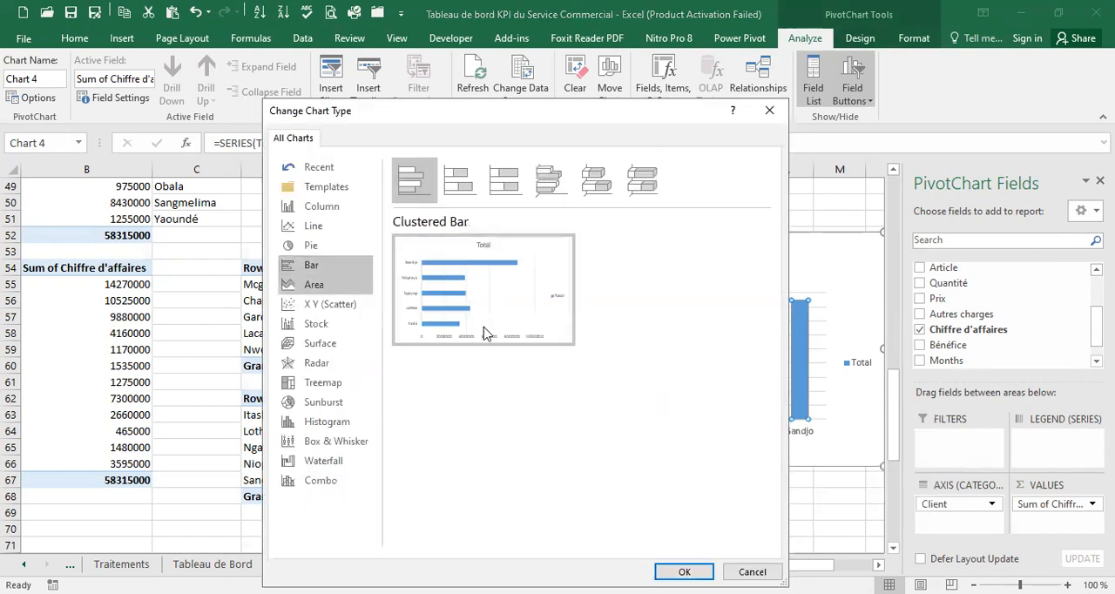
pyautogui.click(685, 571)
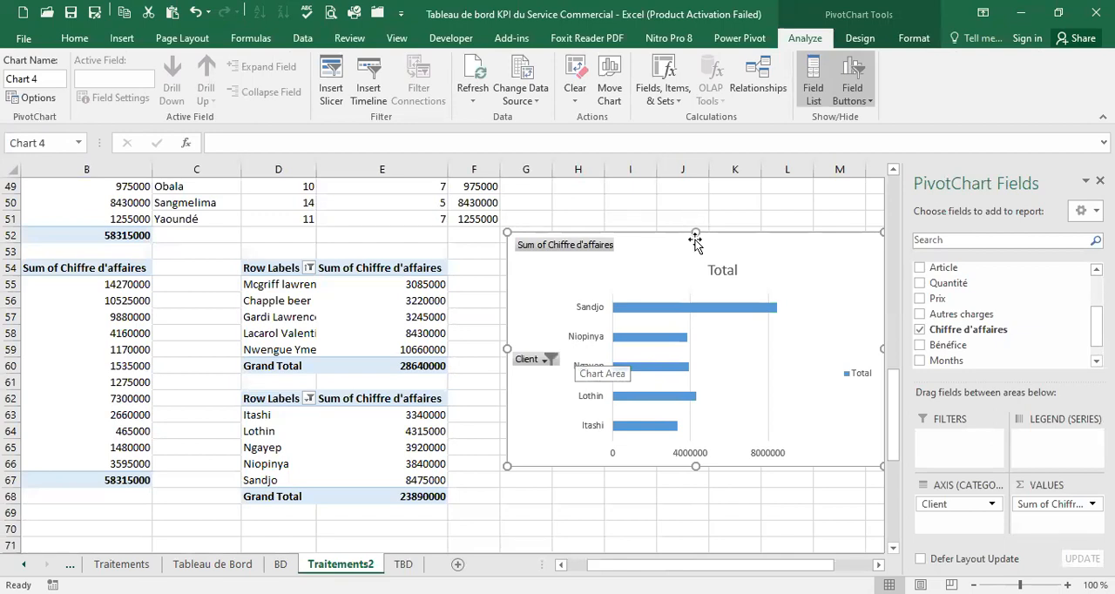
# Delete the vertical gridlines and hide all field buttons on the client bar chart
pyautogui.moveTo(681, 233); pyautogui.dragTo(508, 206)
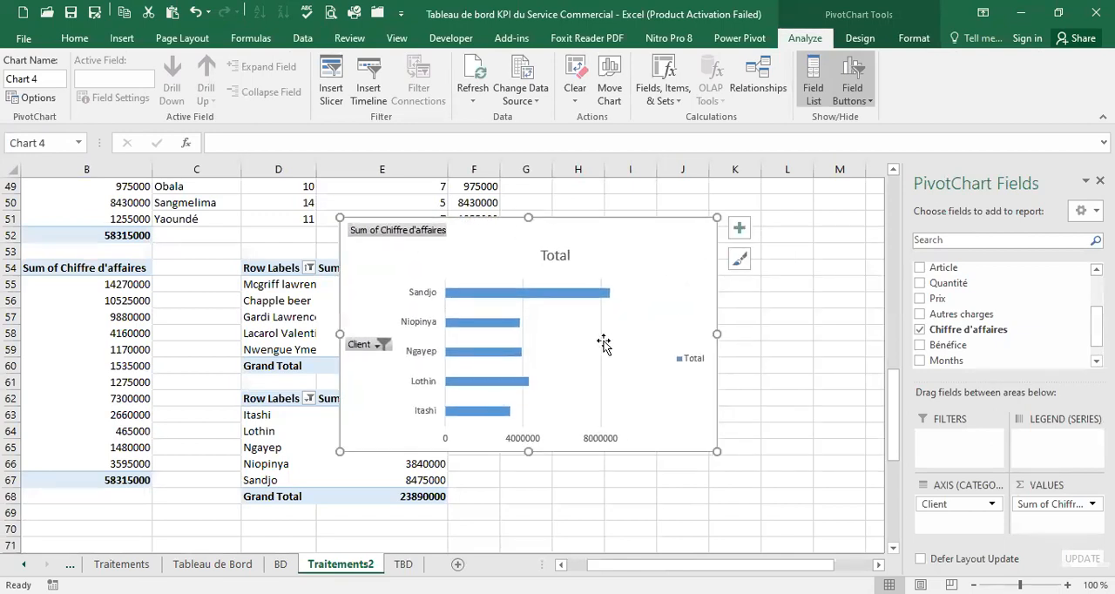
pyautogui.click(604, 345)
pyautogui.click(600, 351)
pyautogui.press('Delete')
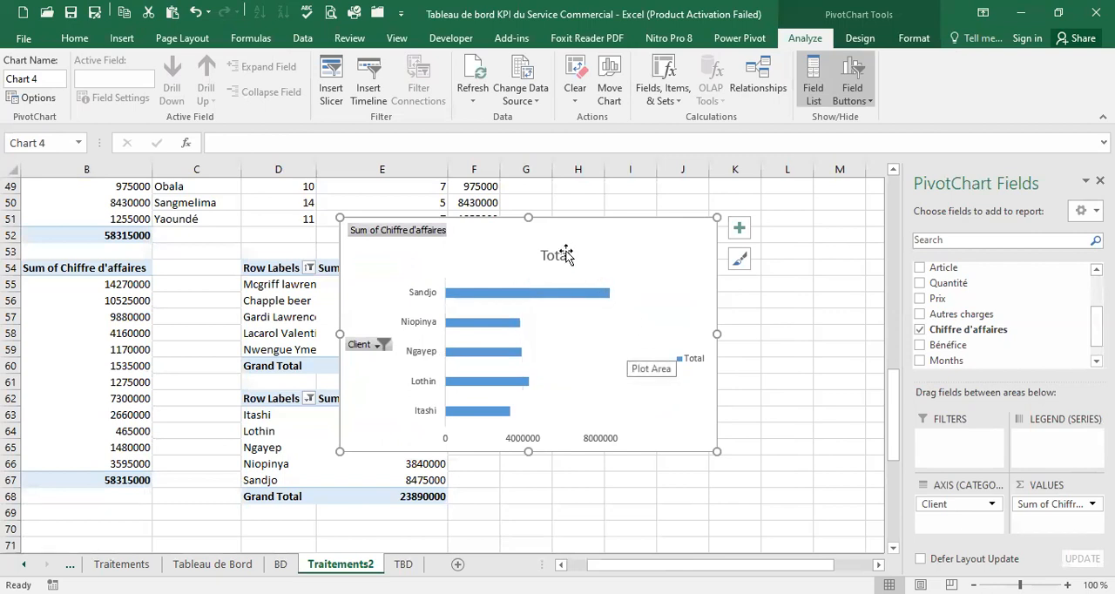
pyautogui.rightClick(392, 230)
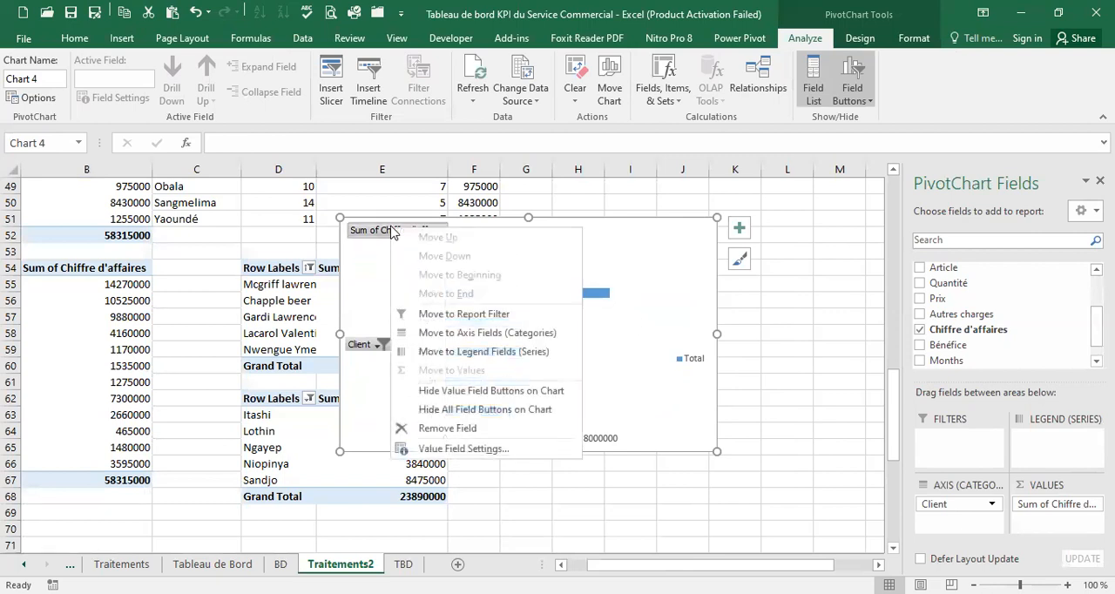
pyautogui.click(477, 410)
# Delete the title, legend and horizontal value axis from the client bar chart
pyautogui.click(519, 235)
pyautogui.press('Delete')
pyautogui.click(684, 333)
pyautogui.press('Delete')
pyautogui.click(584, 443)
pyautogui.press('Delete')
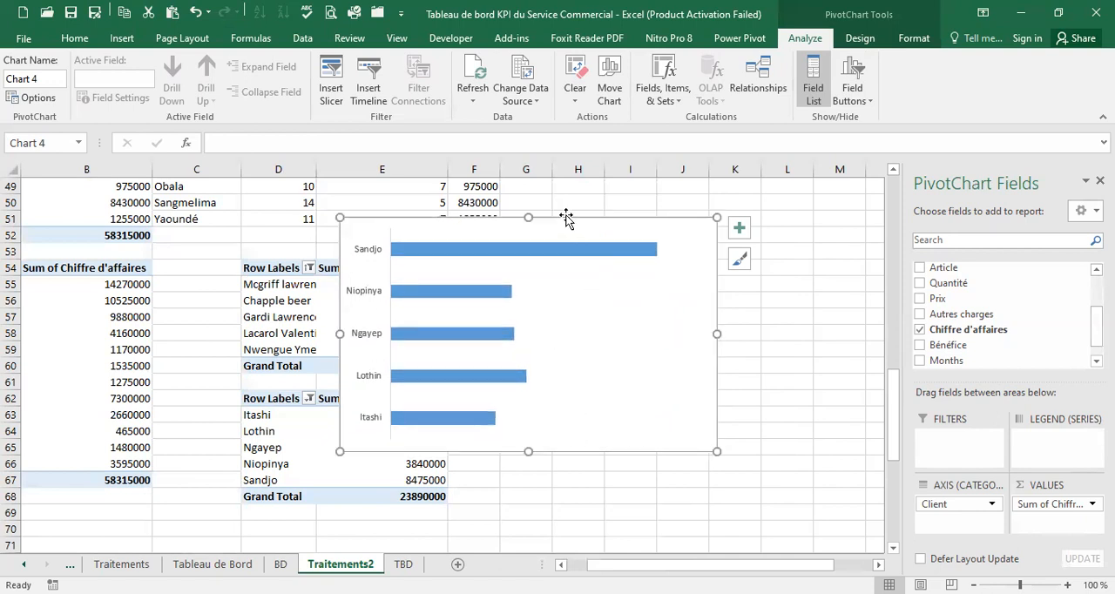
# Cut the client bar chart from Traitements2 and paste it on the TBD sheet at cell K22
pyautogui.press('Delete')
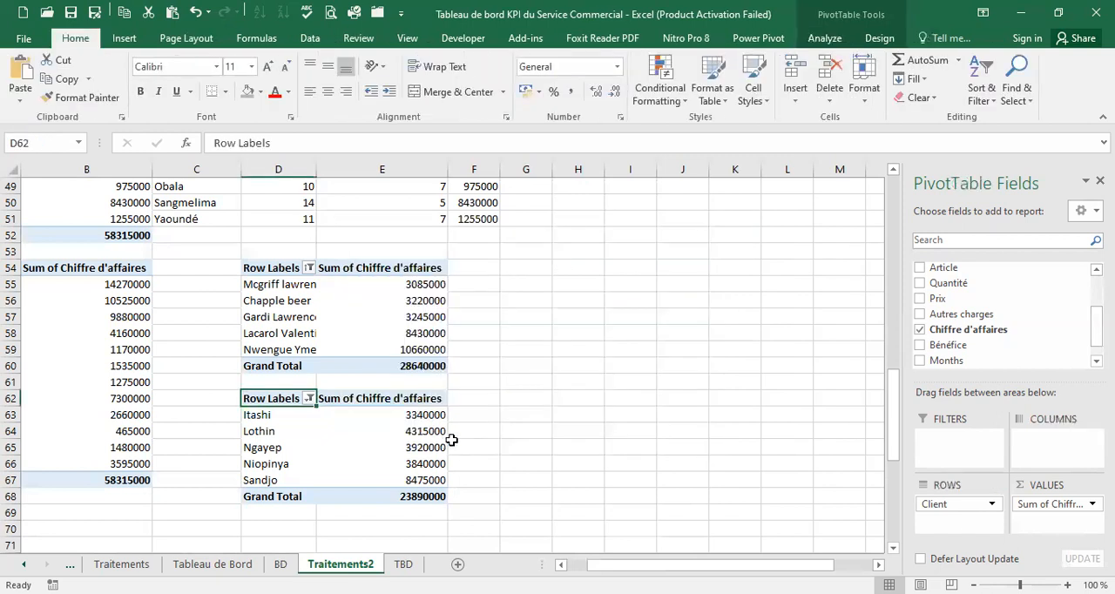
pyautogui.click(403, 565)
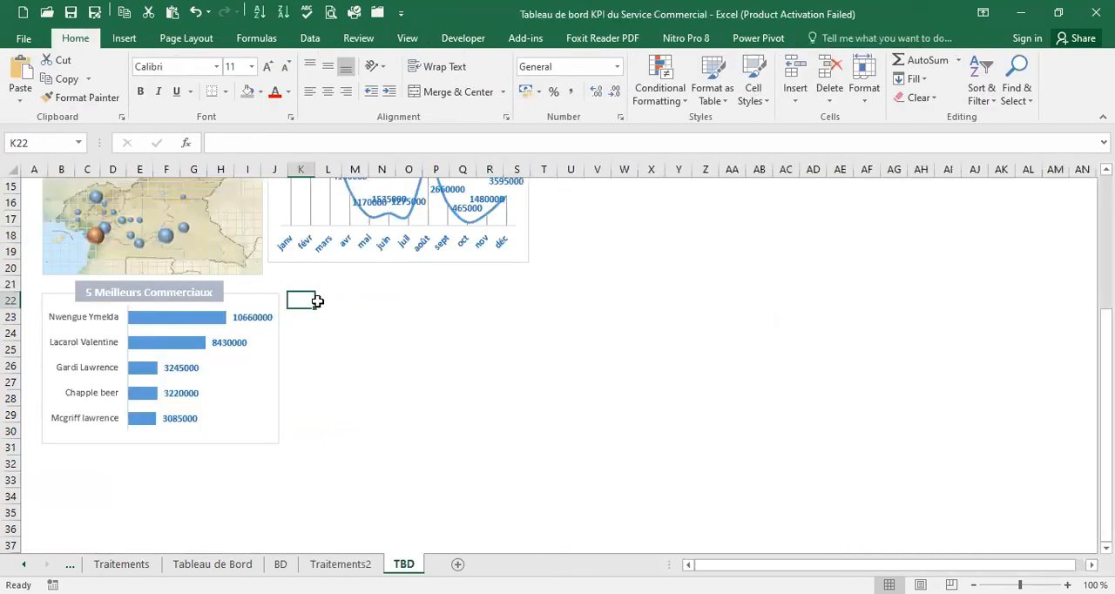
pyautogui.hotkey('ctrl', 'v')
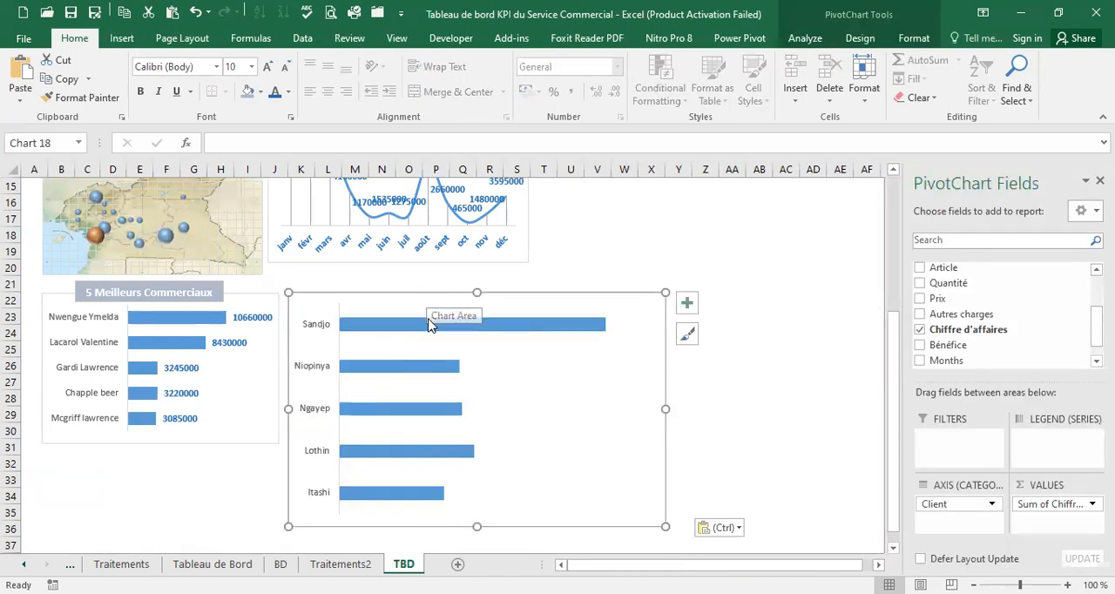
# Set the gap width of the client bar chart's data series to 100%
pyautogui.rightClick(403, 325)
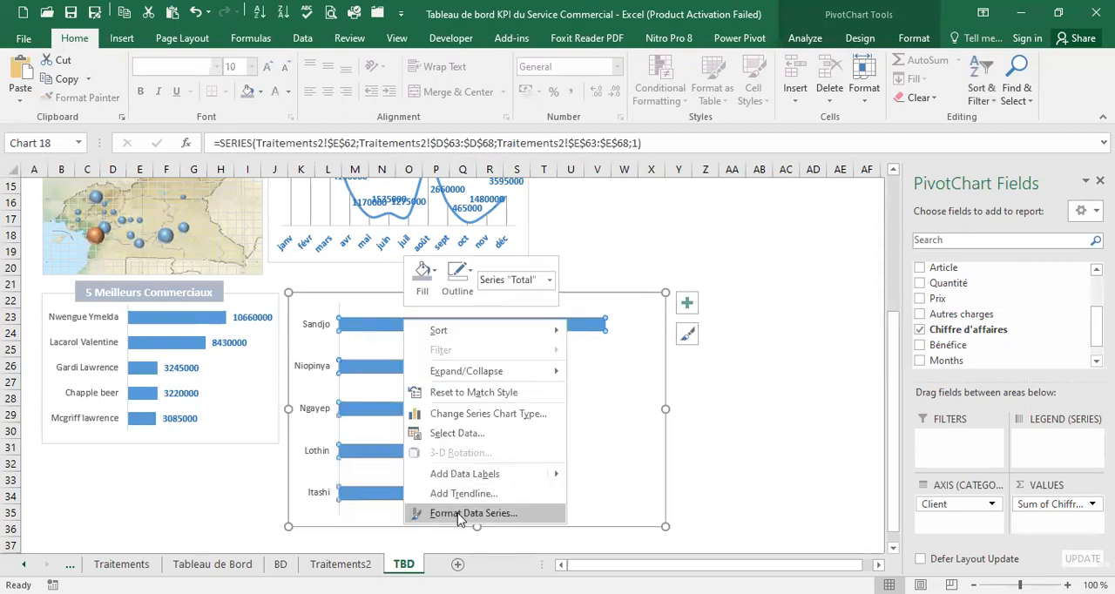
pyautogui.click(459, 513)
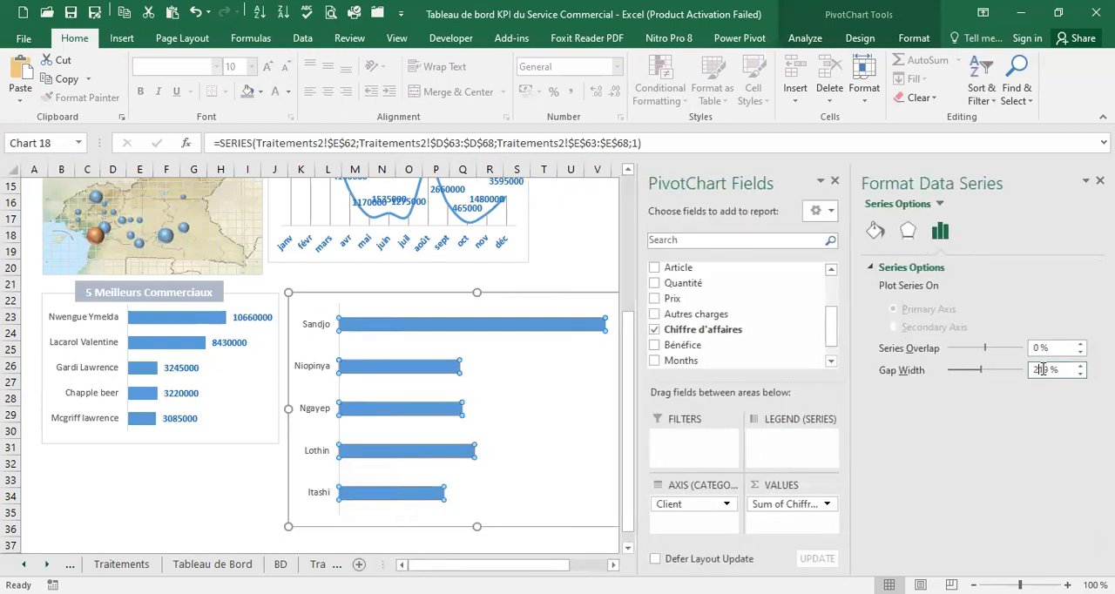
pyautogui.moveTo(1048, 370); pyautogui.dragTo(1022, 375)
pyautogui.write('100')
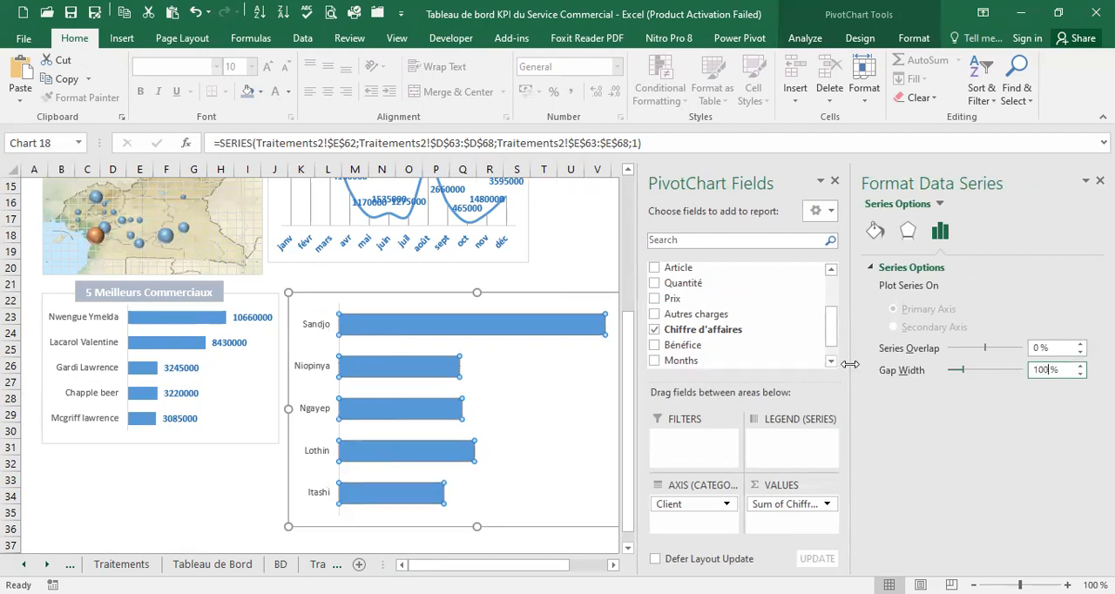
# Add data labels to all bars of the client bar chart and position them at Inside End
pyautogui.click(535, 332)
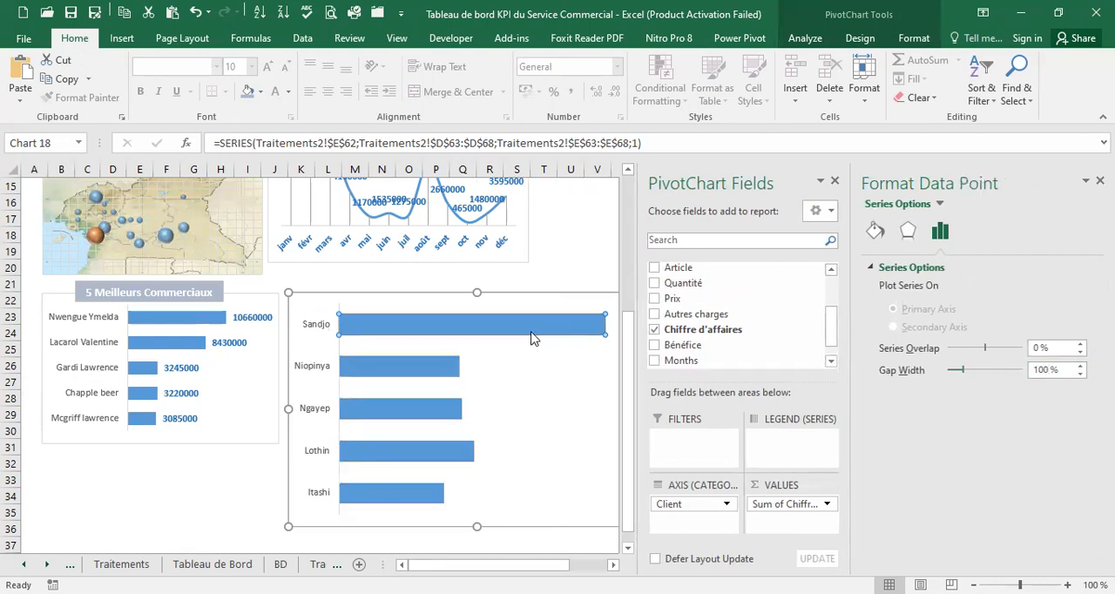
pyautogui.click(1101, 180)
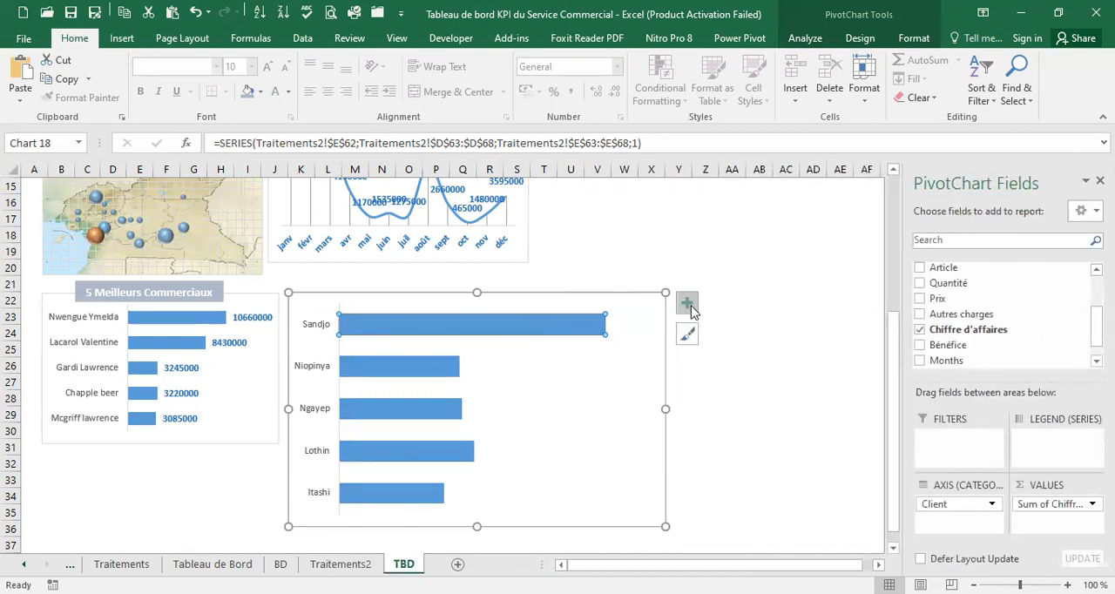
pyautogui.click(687, 304)
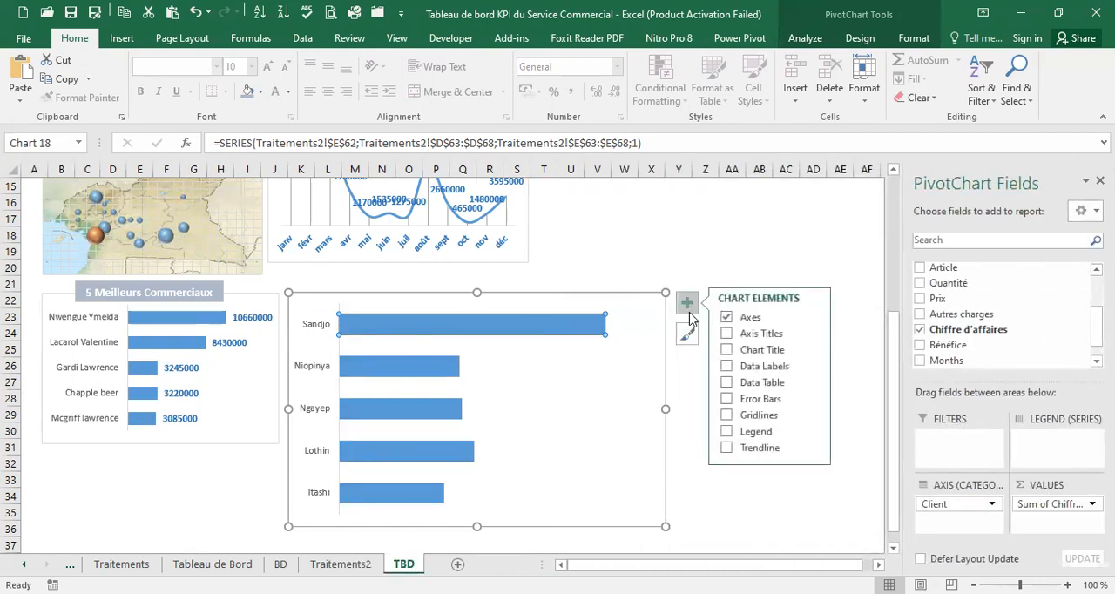
pyautogui.click(728, 368)
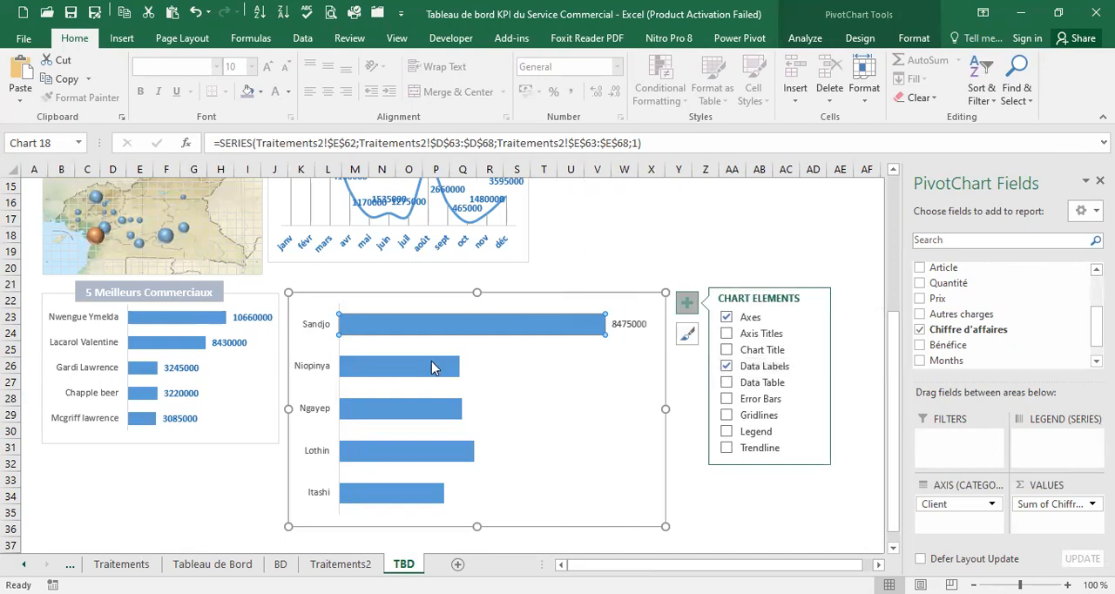
pyautogui.click(489, 362)
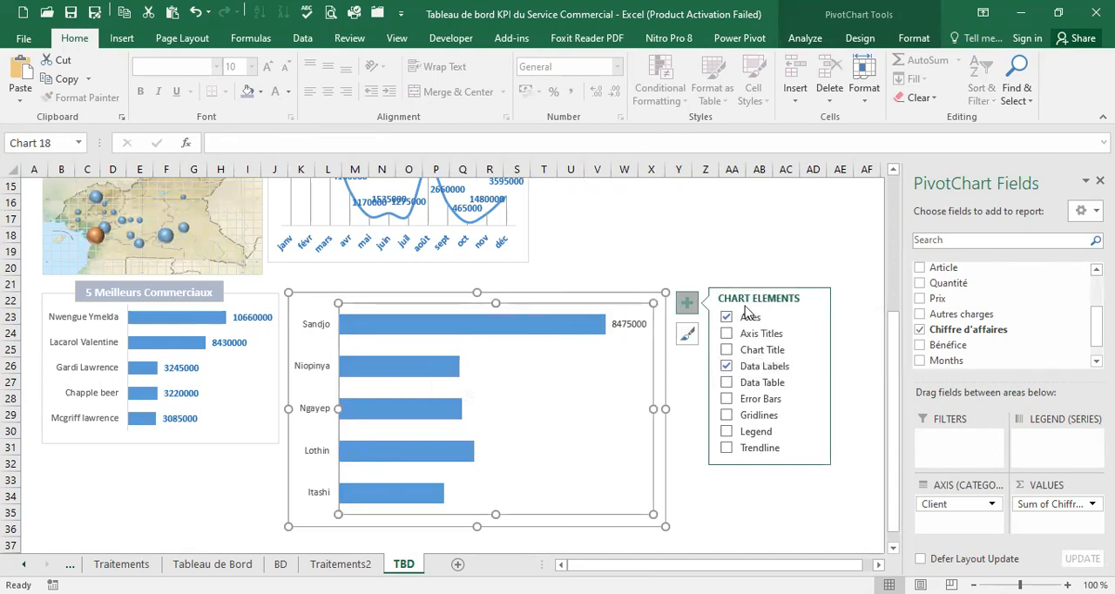
pyautogui.click(728, 368)
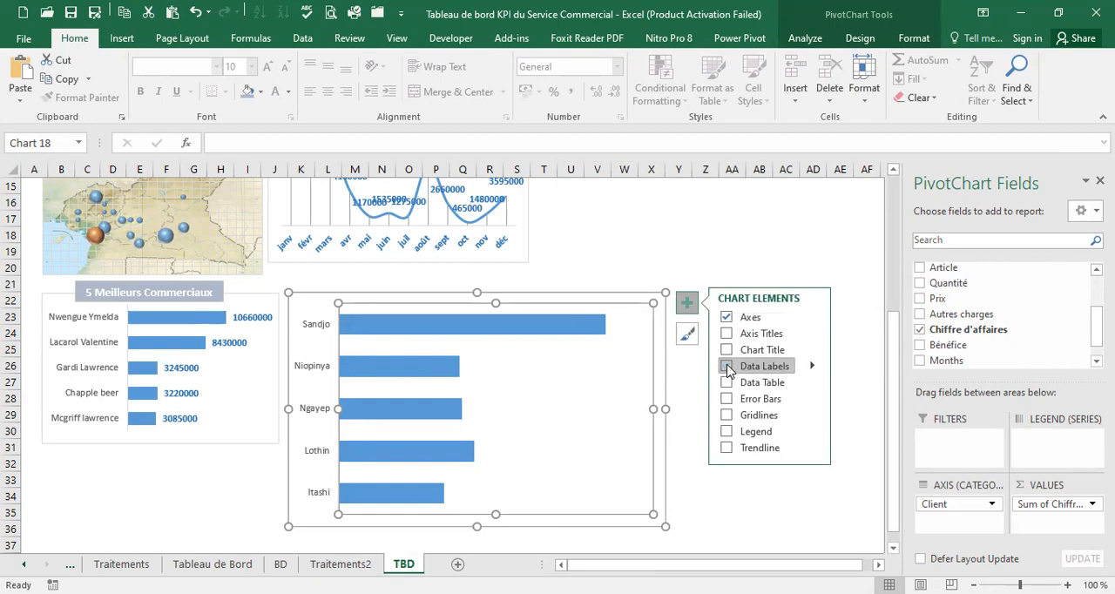
pyautogui.click(728, 368)
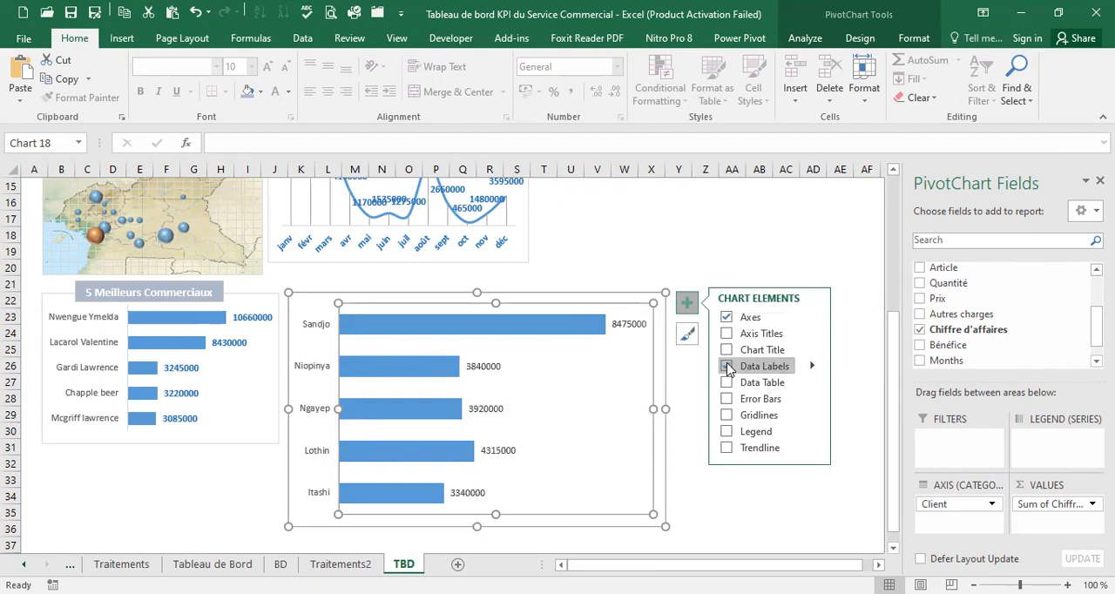
pyautogui.click(813, 367)
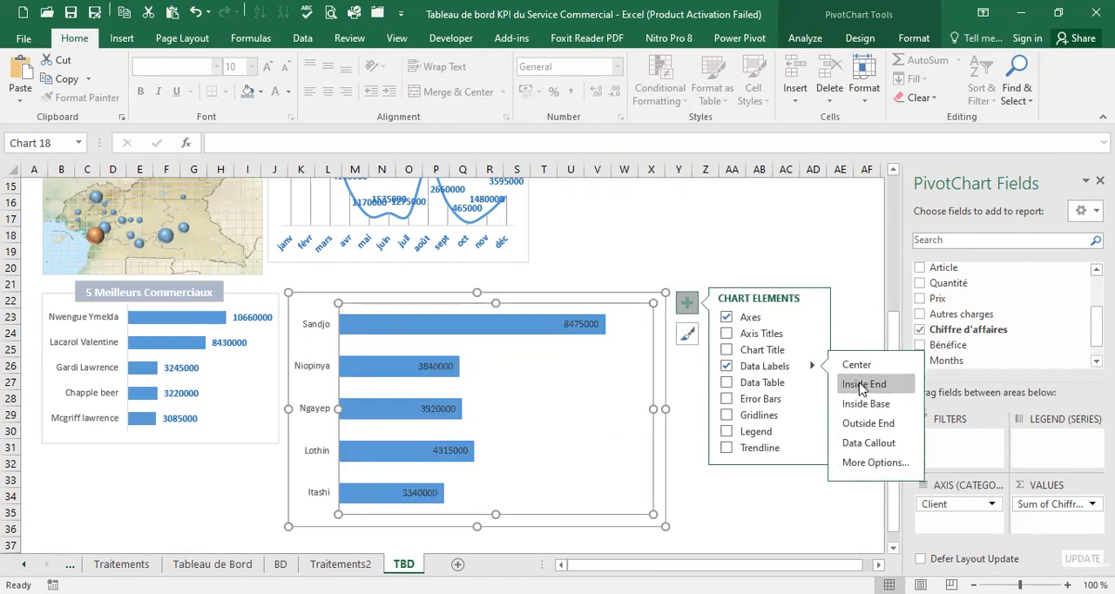
pyautogui.click(689, 515)
pyautogui.click(678, 505)
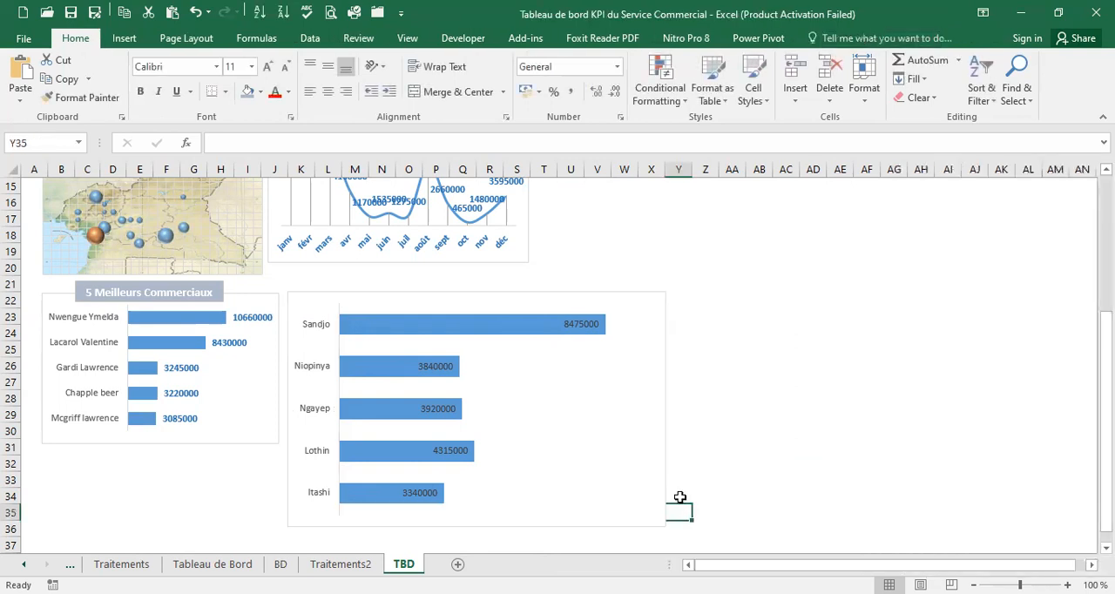
# Shrink the client bar chart to end at column S, level with the adjacent salesperson chart, and make its data labels bold white
pyautogui.moveTo(666, 526); pyautogui.dragTo(528, 442)
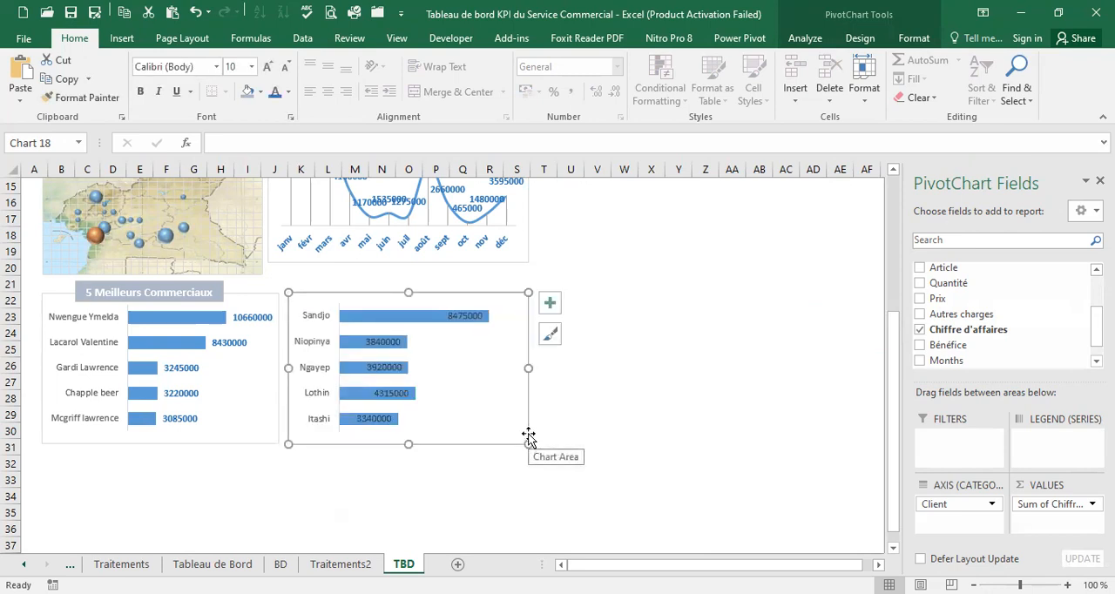
pyautogui.click(479, 316)
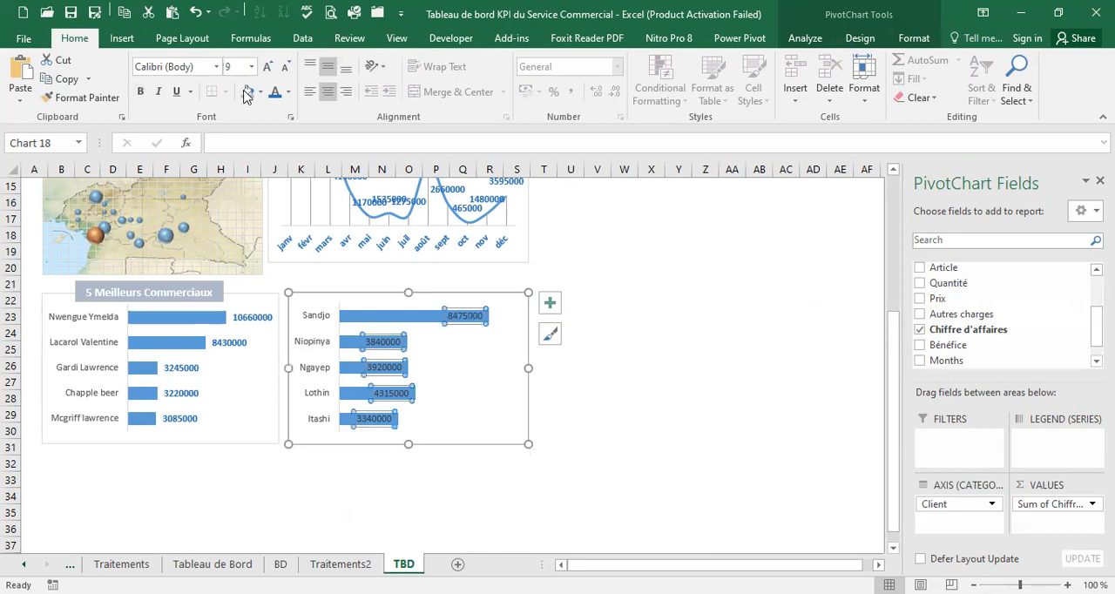
pyautogui.click(289, 92)
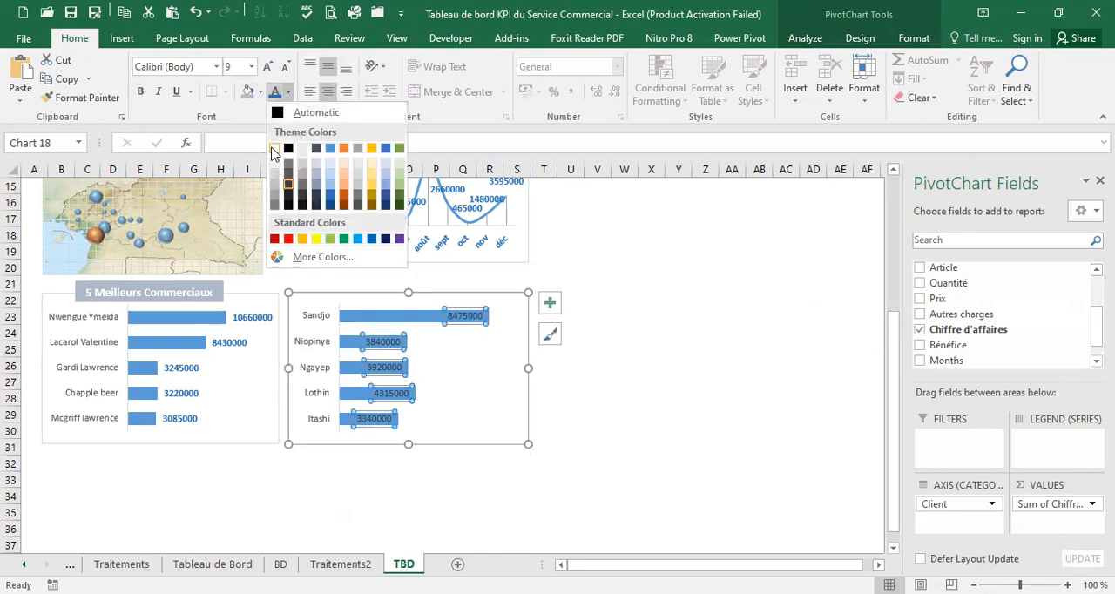
pyautogui.click(272, 153)
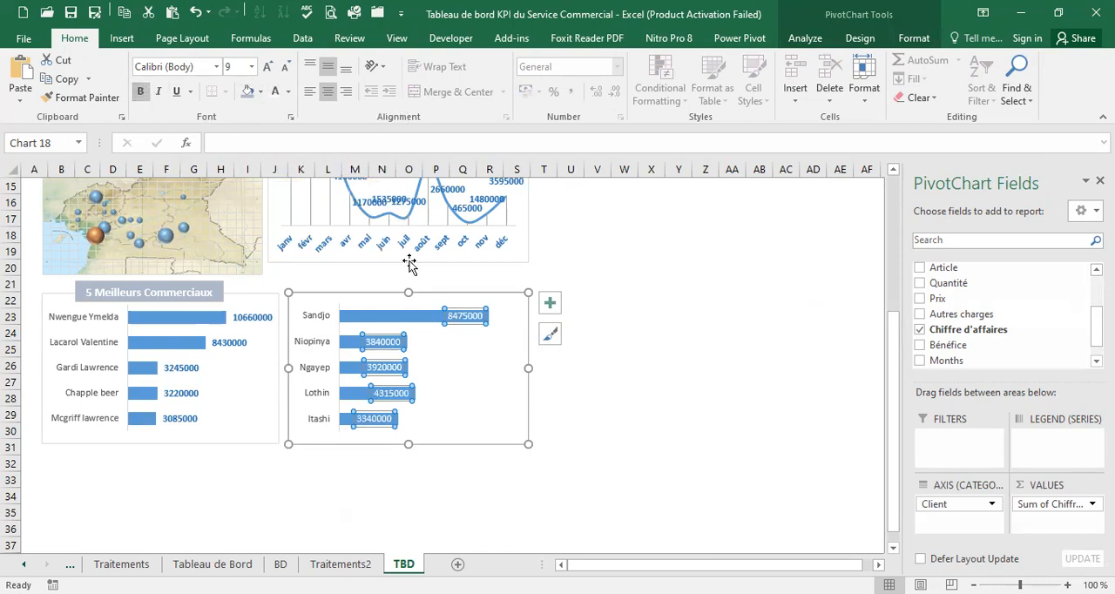
pyautogui.click(600, 397)
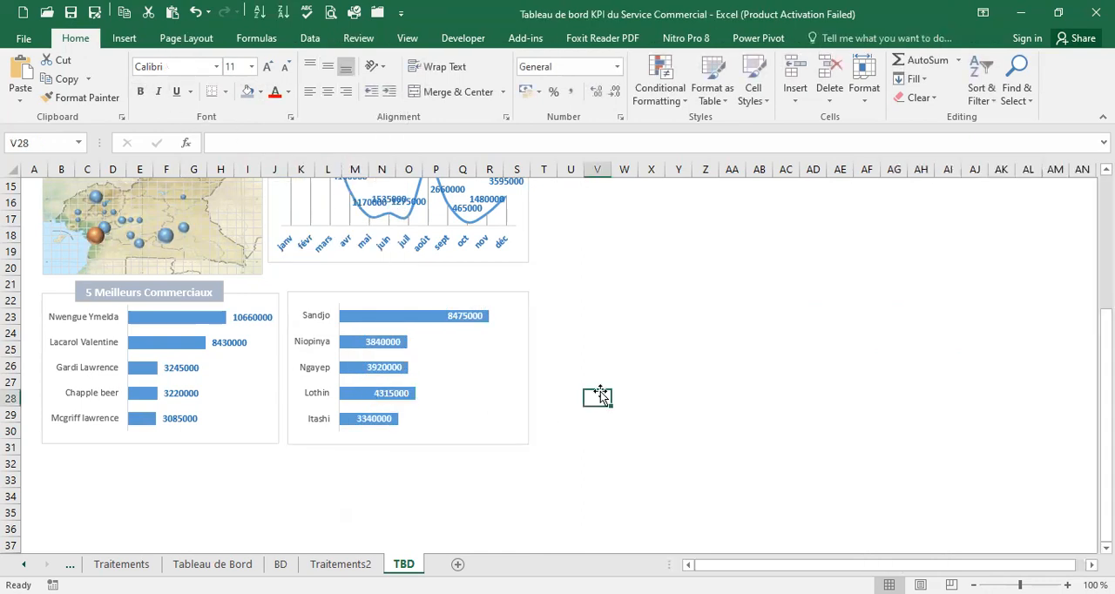
# Make the client names on the client bar chart's vertical axis bold and black
pyautogui.click(307, 323)
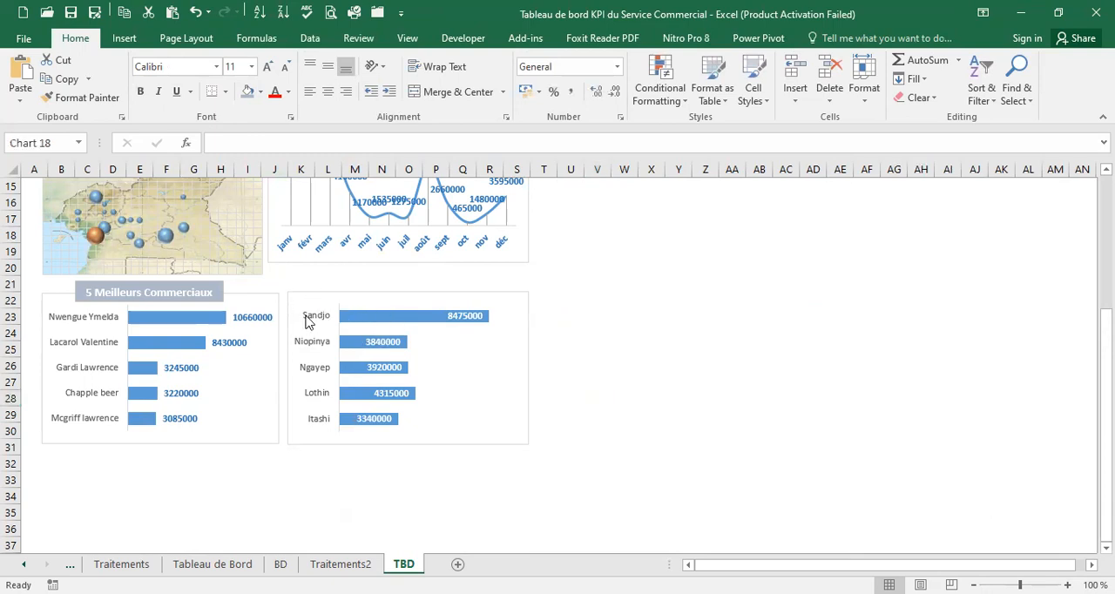
pyautogui.click(141, 92)
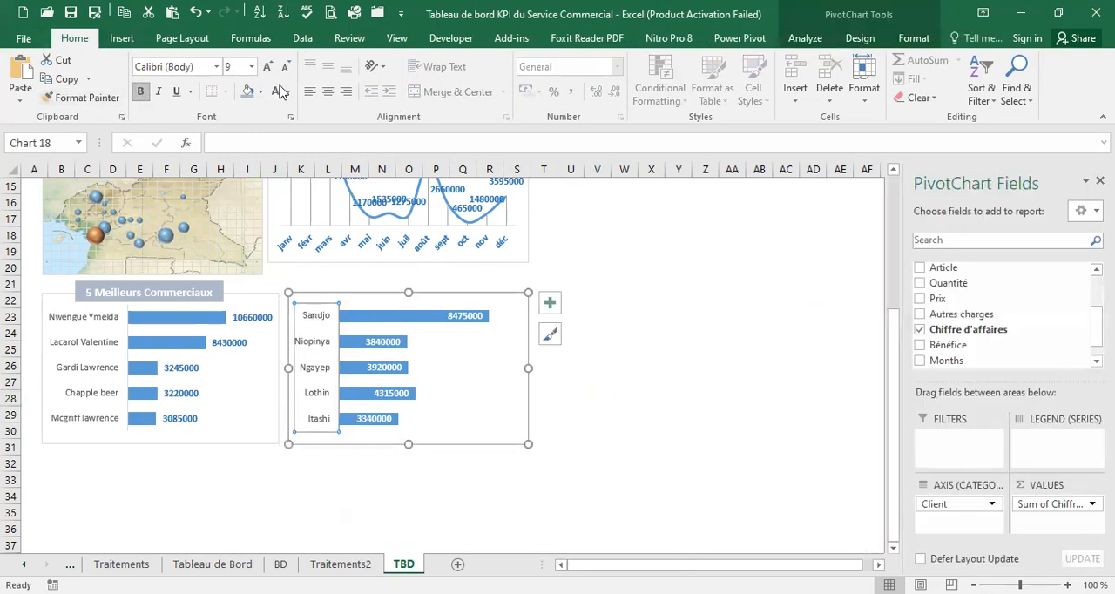
pyautogui.click(289, 92)
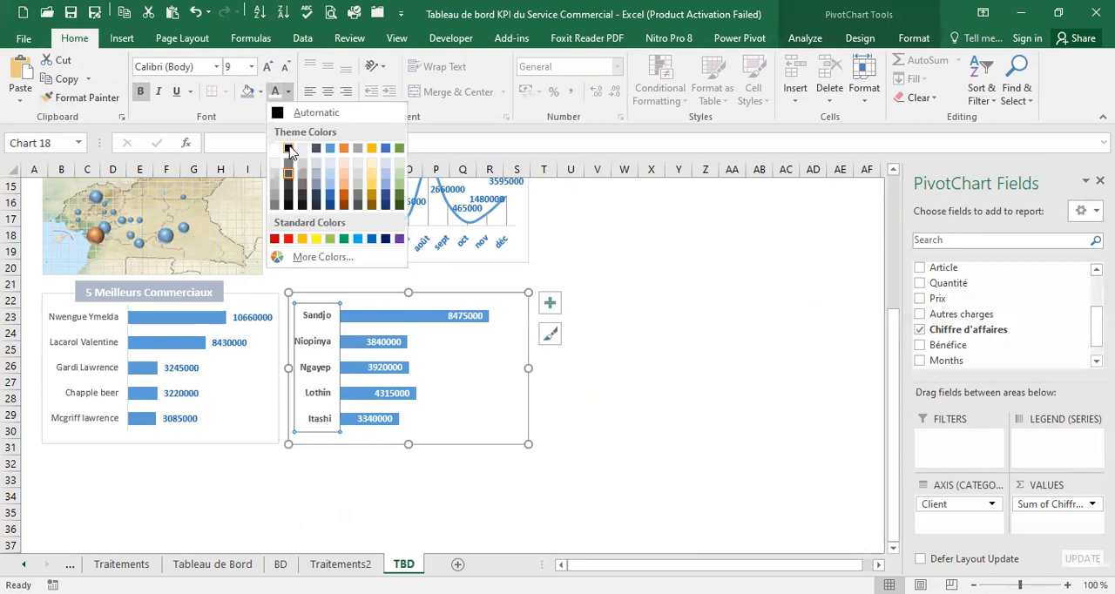
pyautogui.click(289, 150)
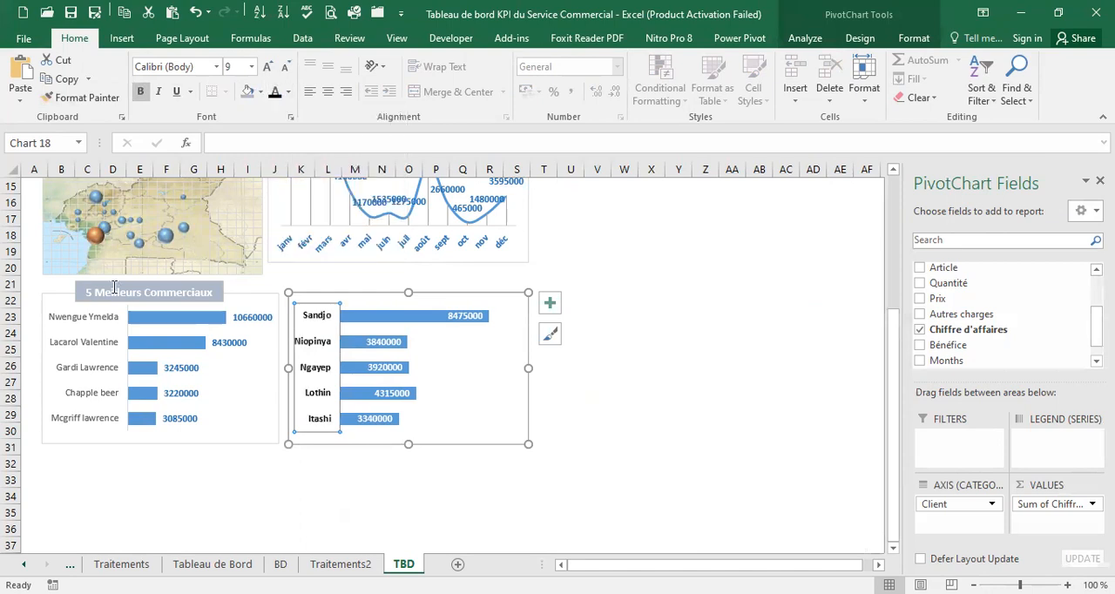
# Make the salesperson names on the 5 Meilleurs Commerciaux chart's vertical axis bold and black
pyautogui.click(73, 321)
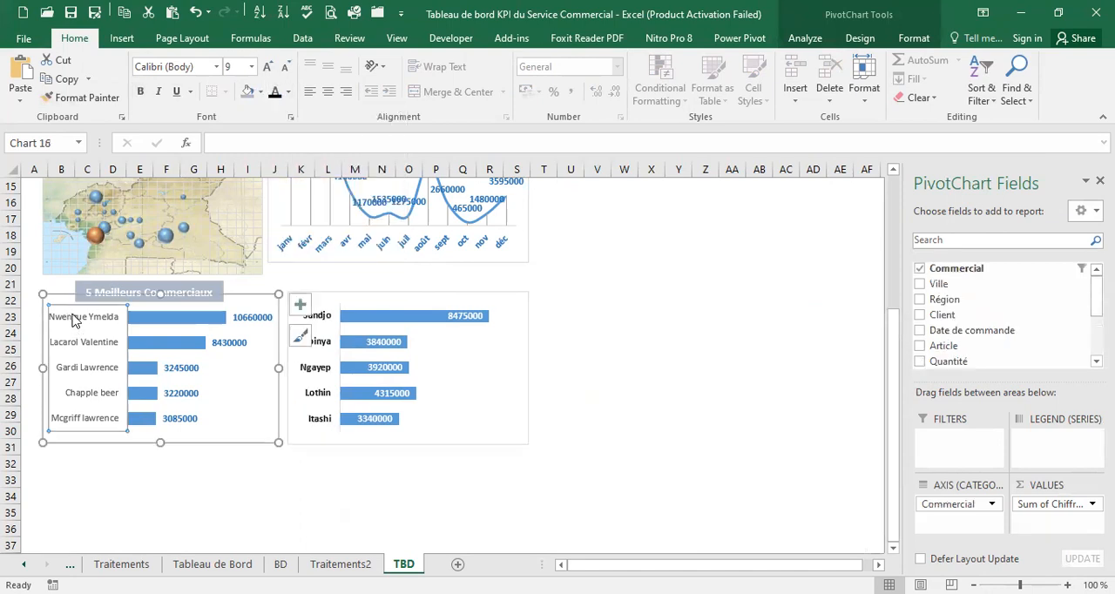
pyautogui.click(292, 93)
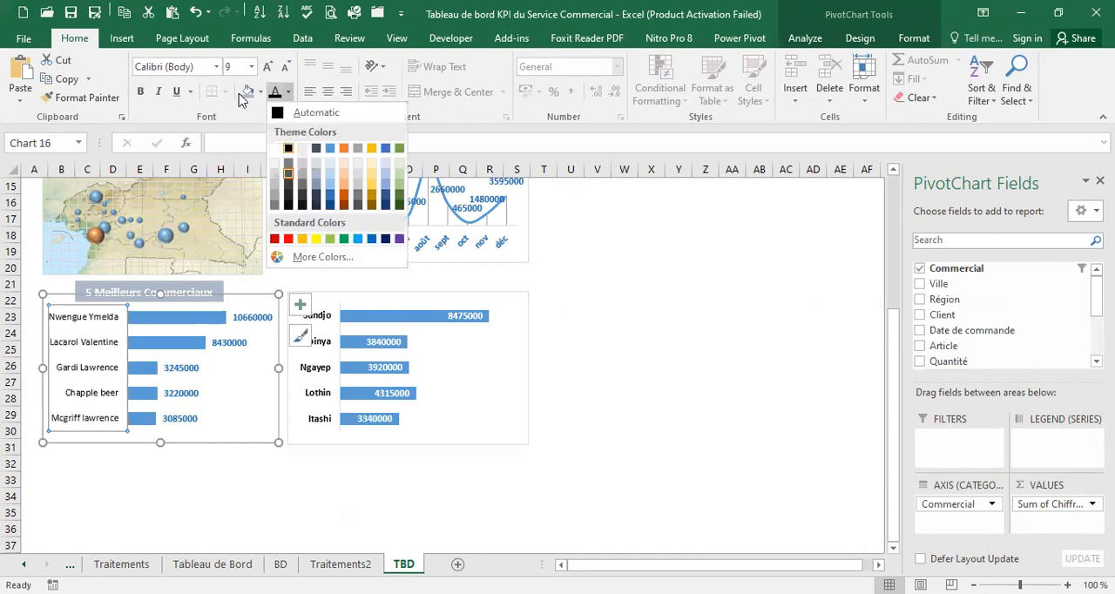
pyautogui.click(289, 150)
pyautogui.click(142, 94)
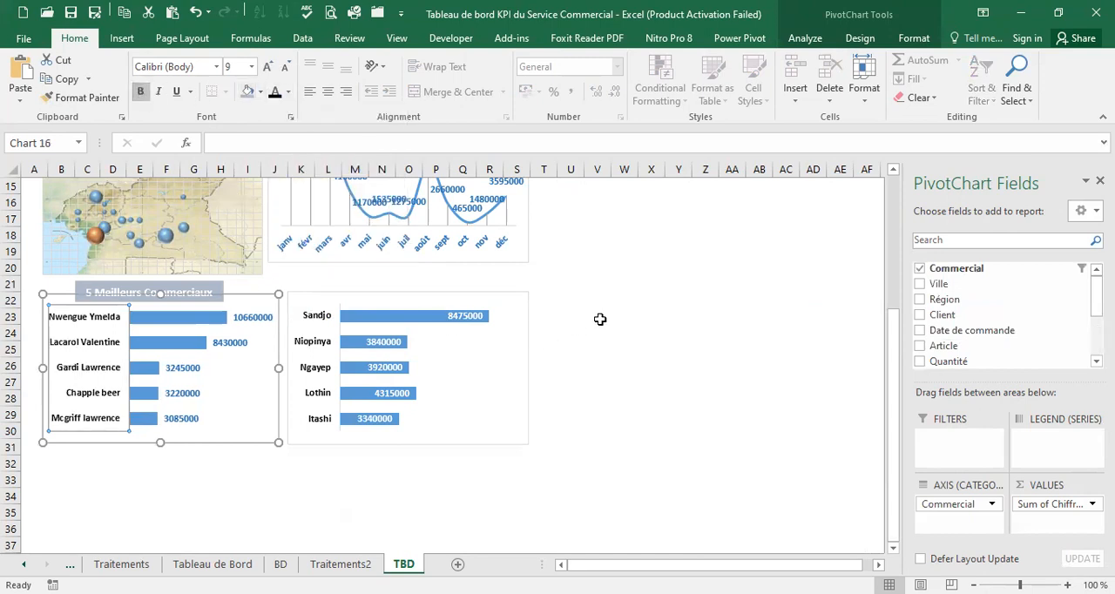
pyautogui.click(600, 319)
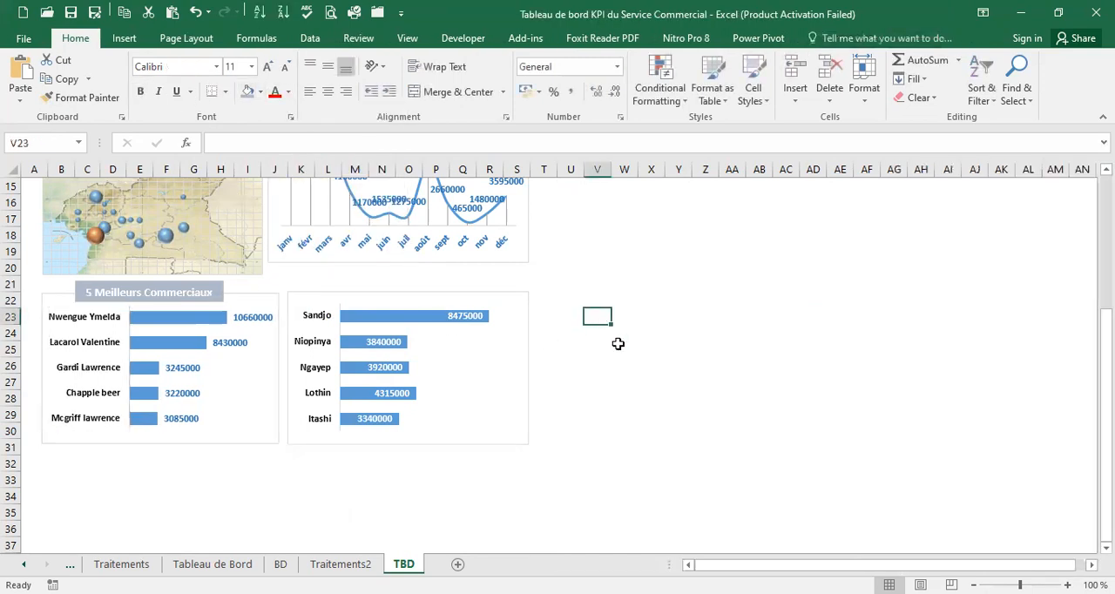
# Duplicate the "5 Meilleurs Commerciaux" title box and place the copy centred on the upper edge of the client bar chart
pyautogui.click(218, 290)
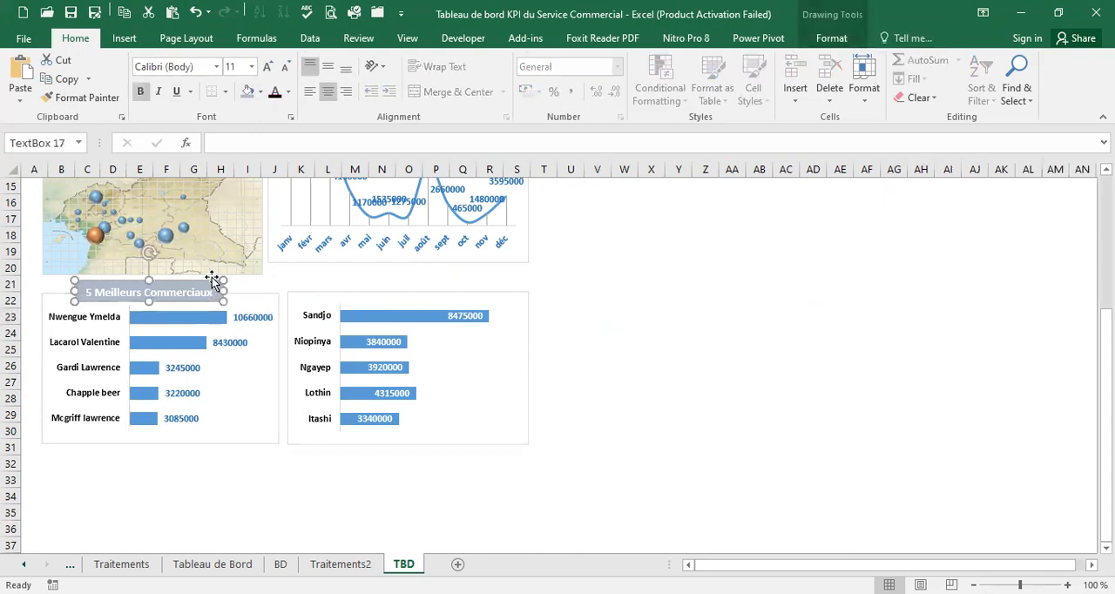
pyautogui.moveTo(417, 269); pyautogui.dragTo(417, 284)
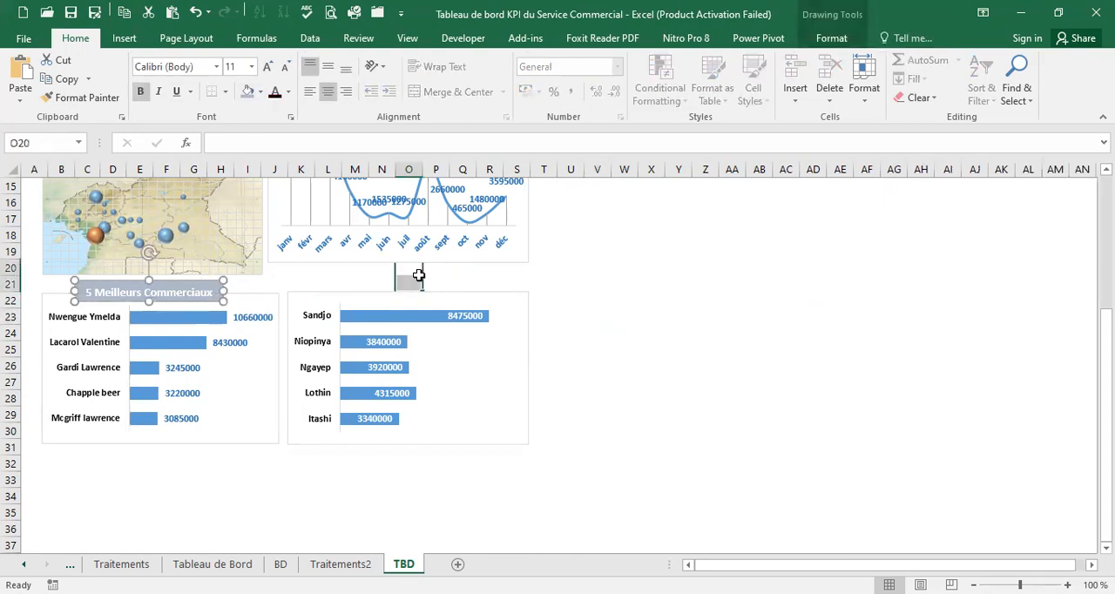
pyautogui.hotkey('ctrl', 'v')
pyautogui.moveTo(518, 259); pyautogui.dragTo(444, 298)
pyautogui.click(447, 288)
# Change the title box above the client bar chart to read "5 Meilleurs Clients"
pyautogui.click(466, 290)
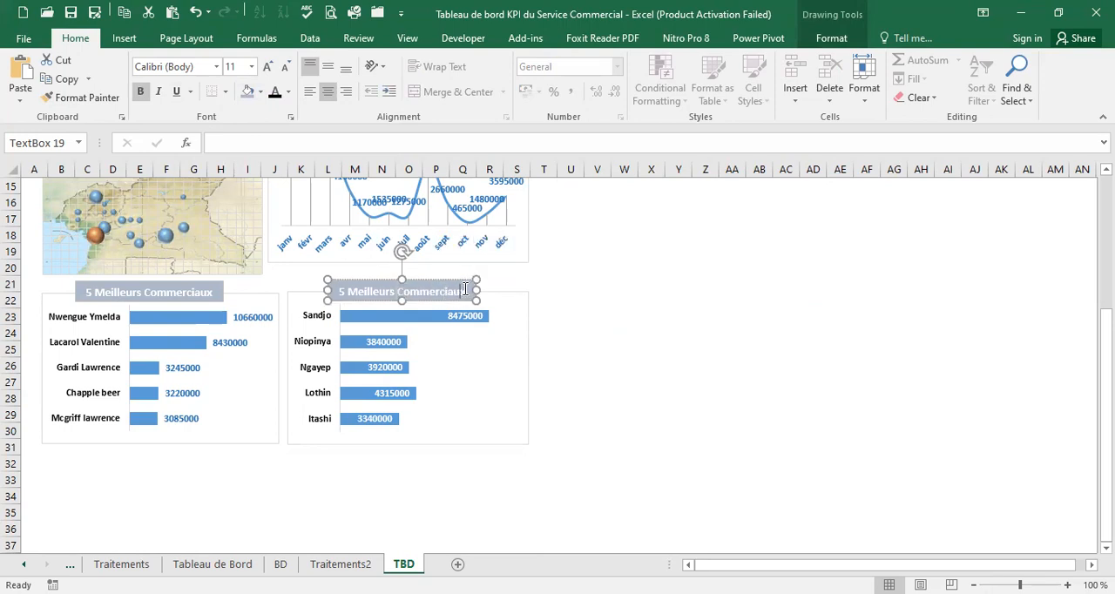
pyautogui.doubleClick(450, 289)
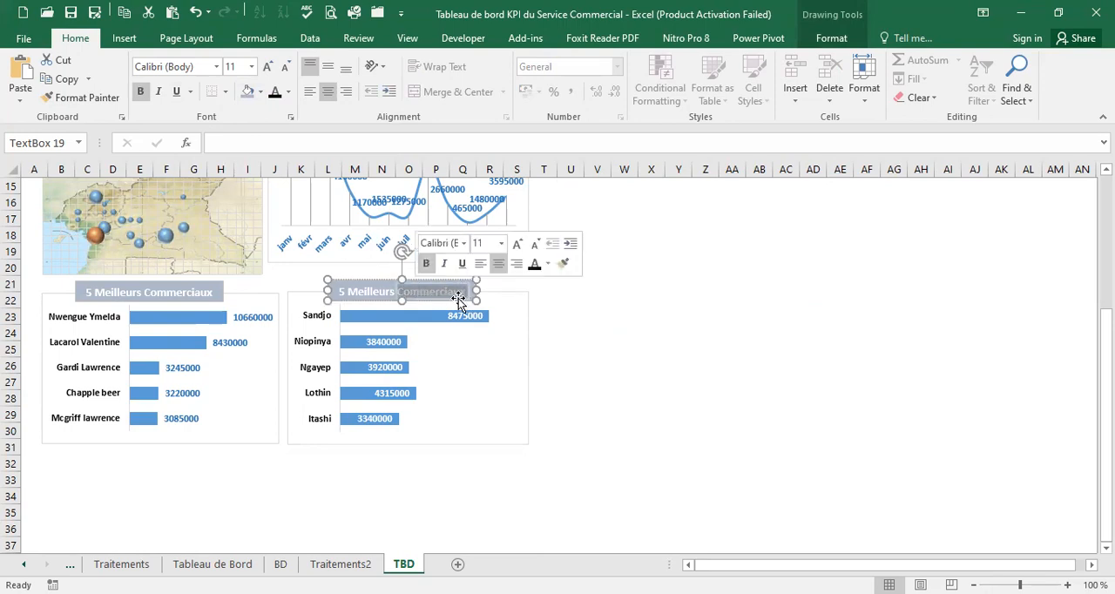
pyautogui.write('Cl')
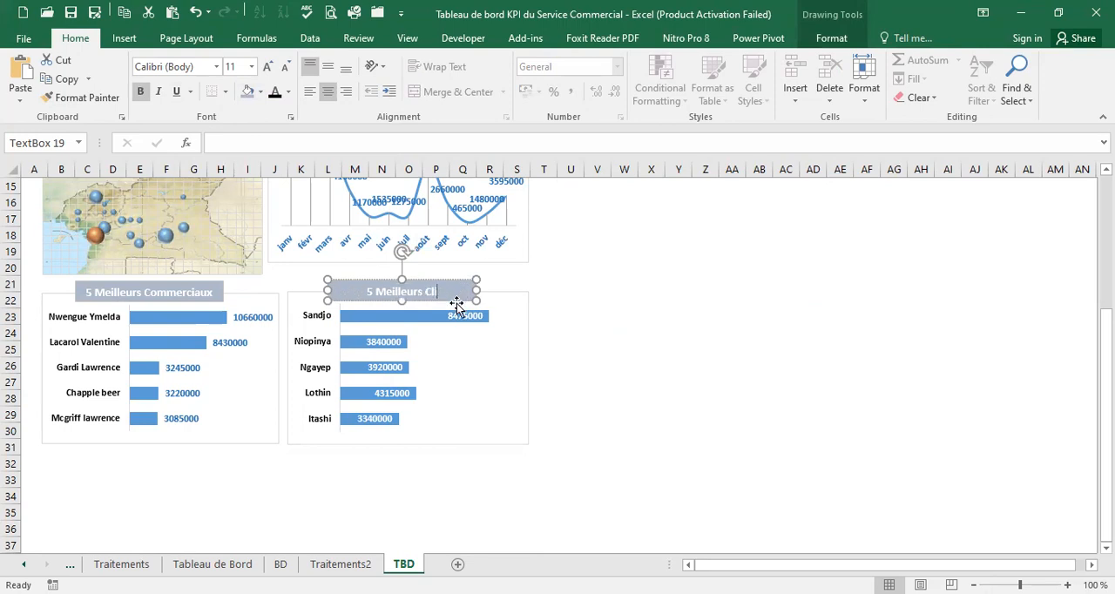
pyautogui.write('ients')
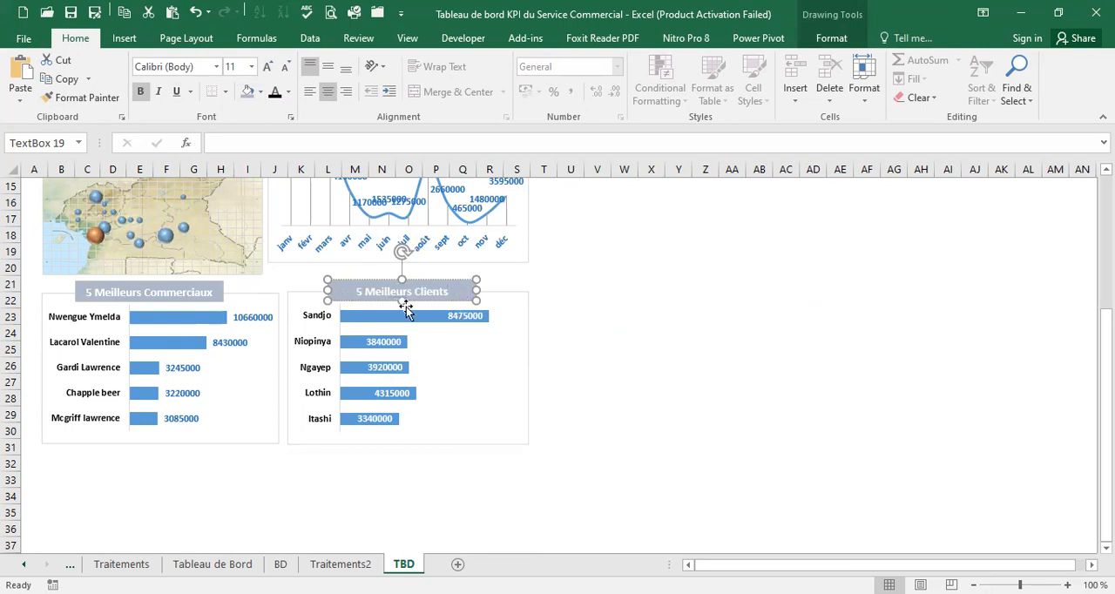
pyautogui.click(650, 293)
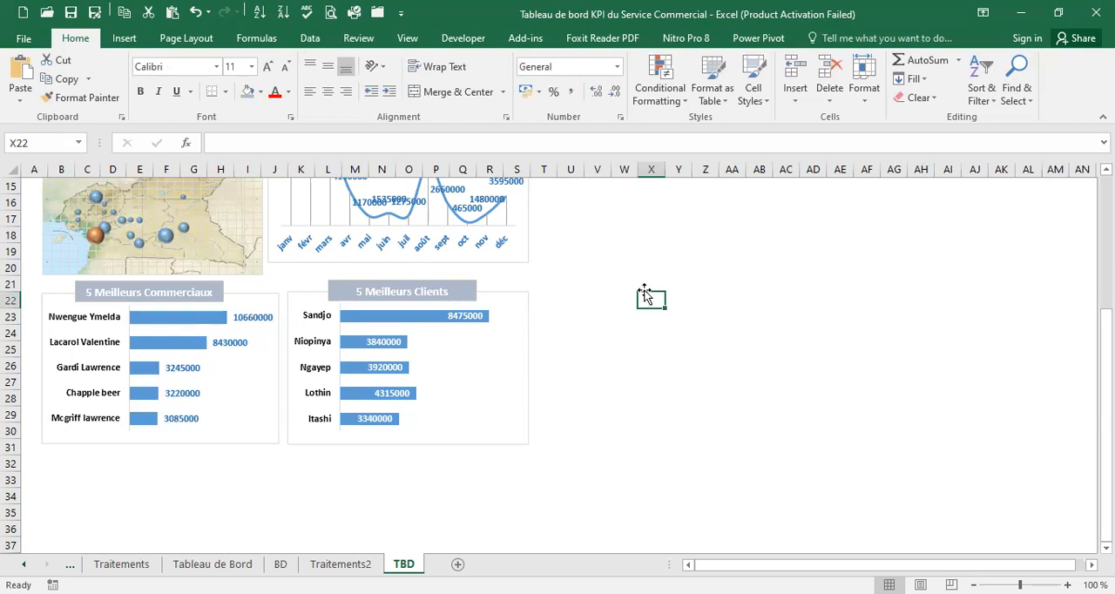
# Compare the TBD dashboard built so far with the charts on the Tableau de Bord model sheet
pyautogui.scroll(5, 637, 287)
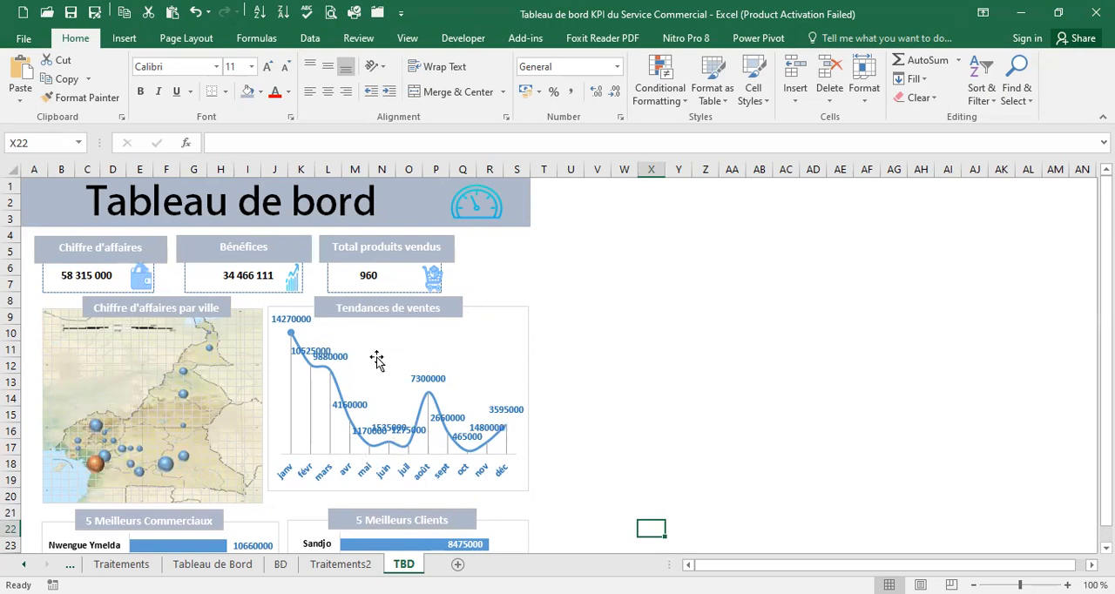
pyautogui.scroll(-3, 384, 364)
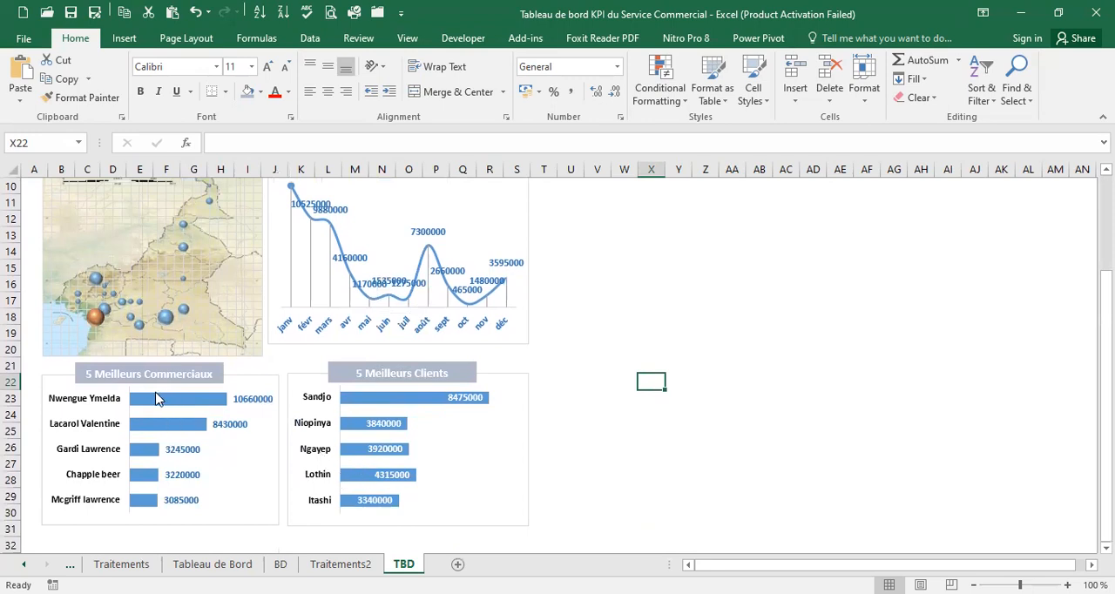
pyautogui.click(212, 564)
pyautogui.scroll(-2, 619, 470)
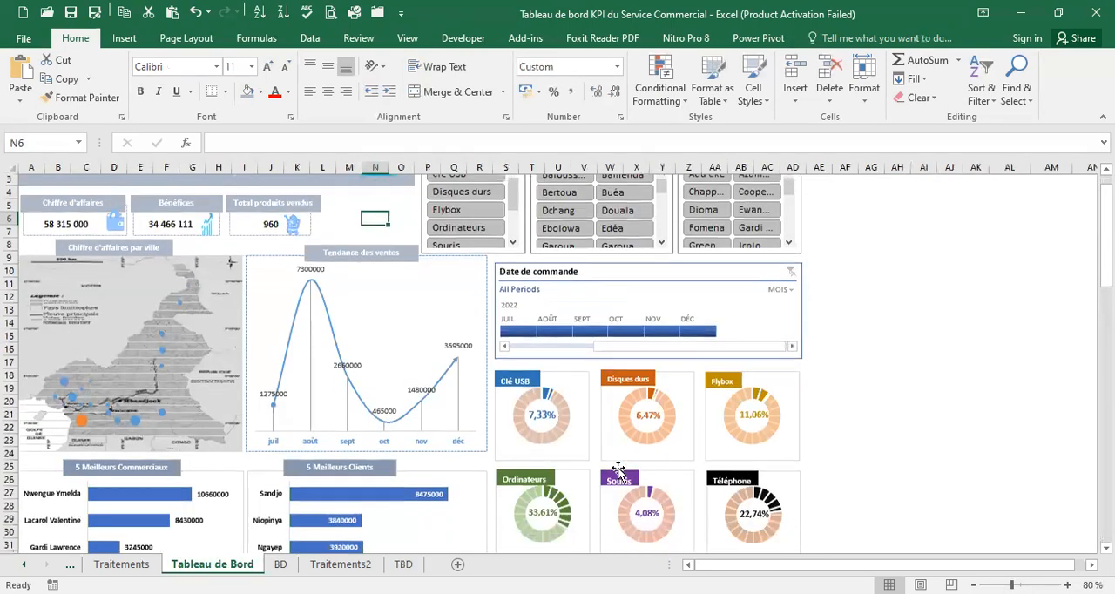
pyautogui.scroll(-1, 619, 470)
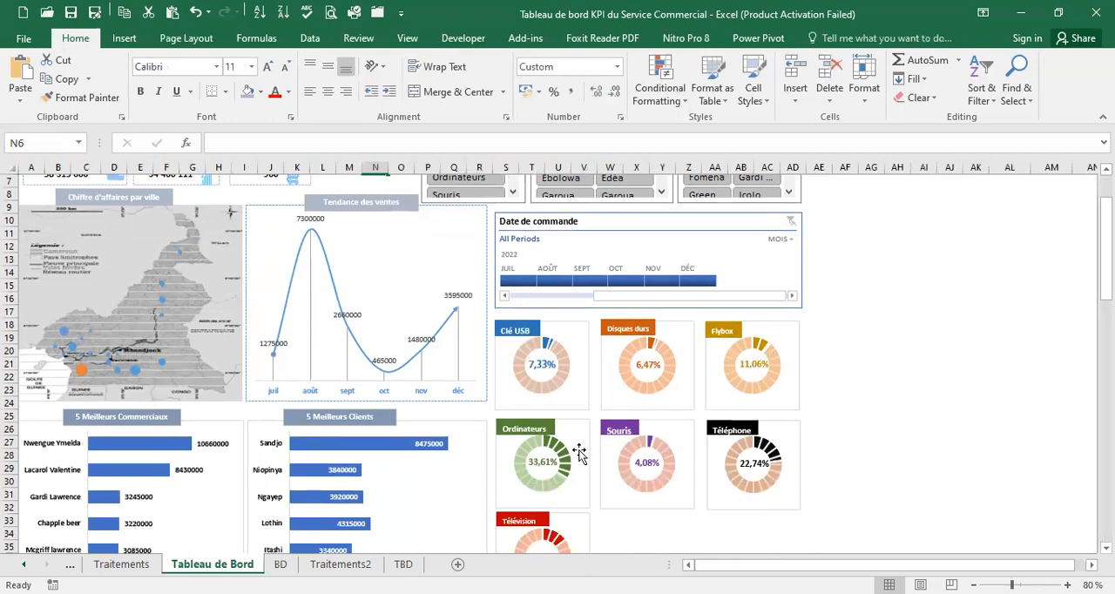
# Create a PivotTable from Table1 on the BD sheet, placed on the existing Traitements2 worksheet at cell B71
pyautogui.click(404, 564)
pyautogui.click(281, 565)
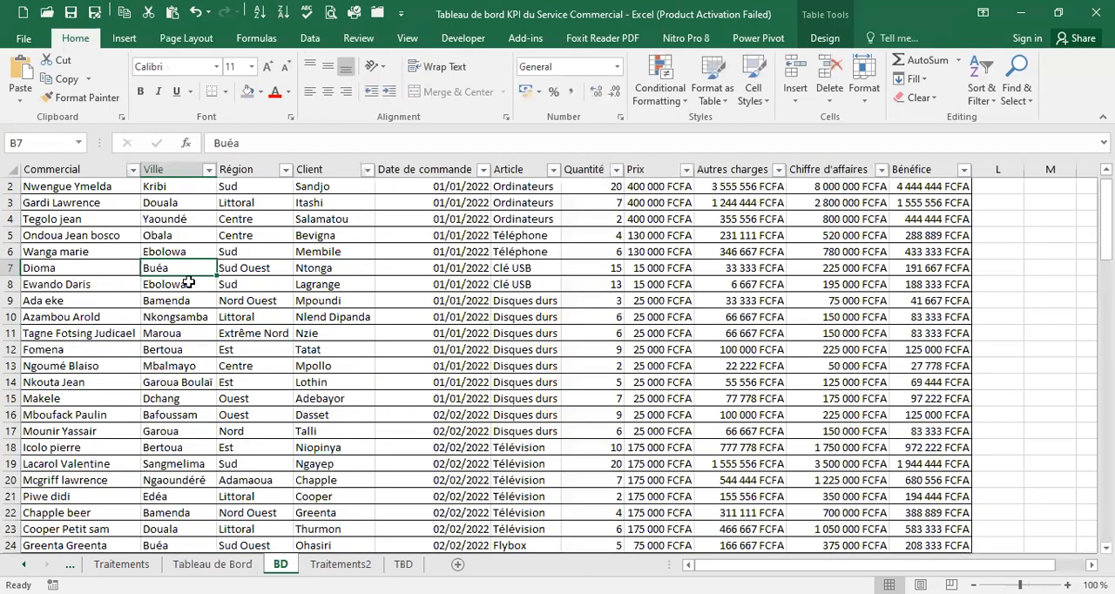
pyautogui.click(186, 283)
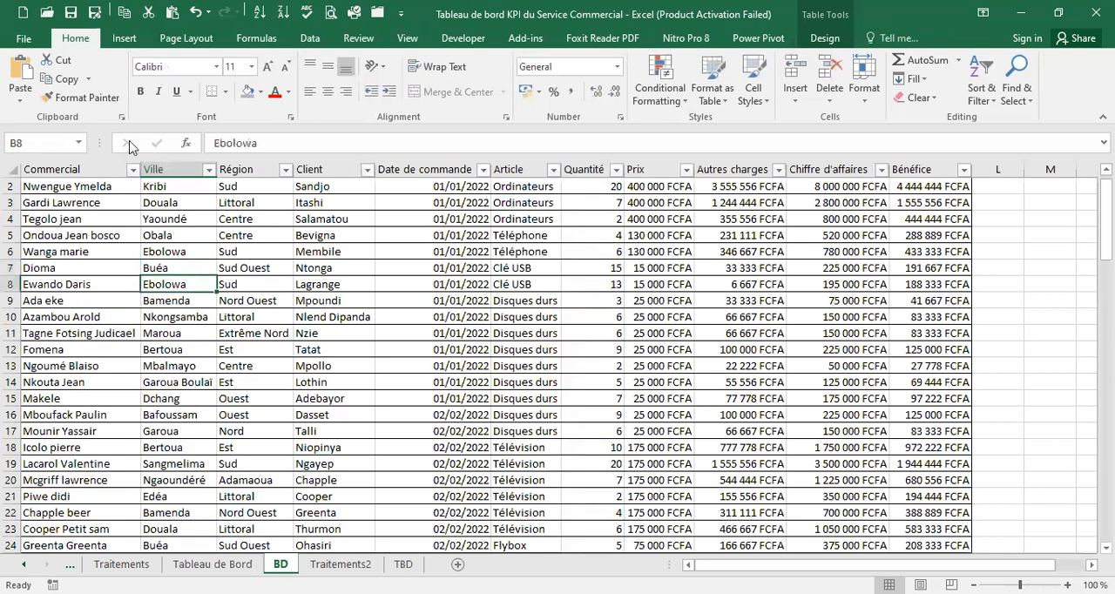
pyautogui.click(125, 38)
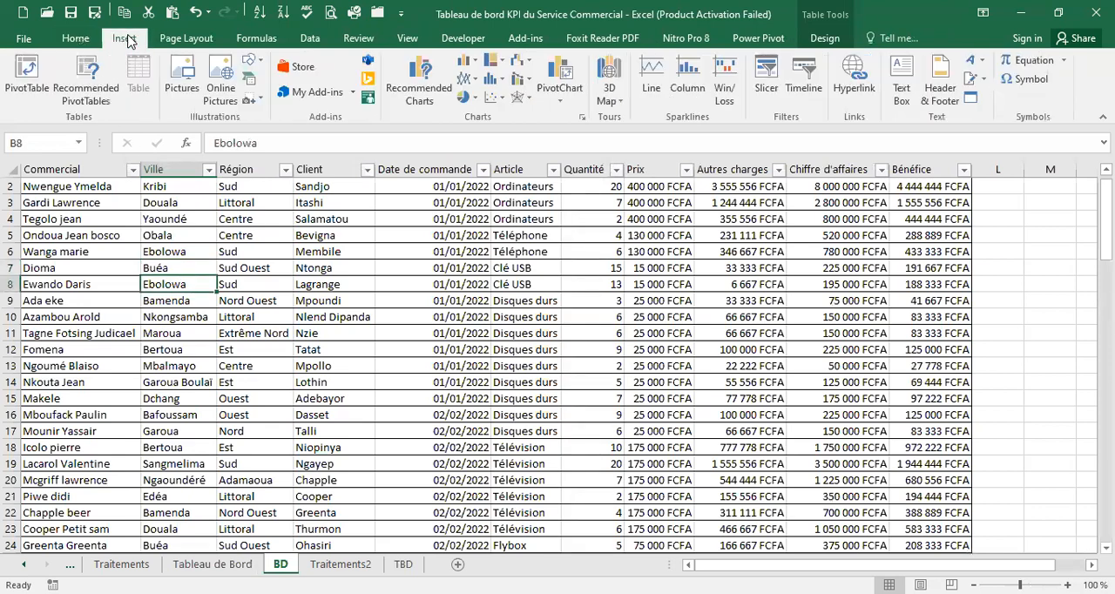
pyautogui.click(14, 91)
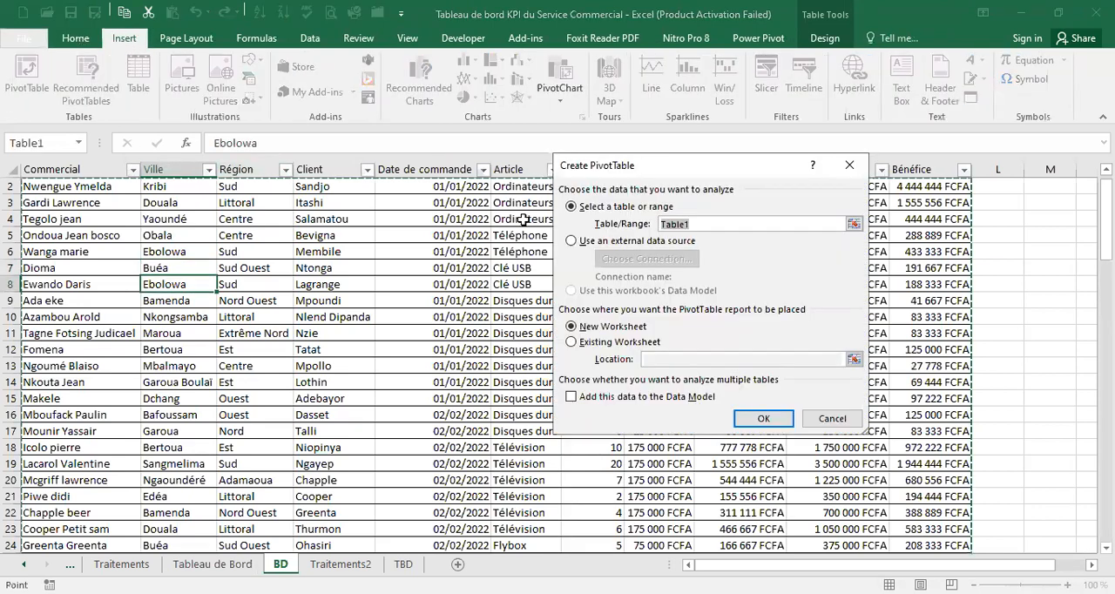
pyautogui.click(571, 342)
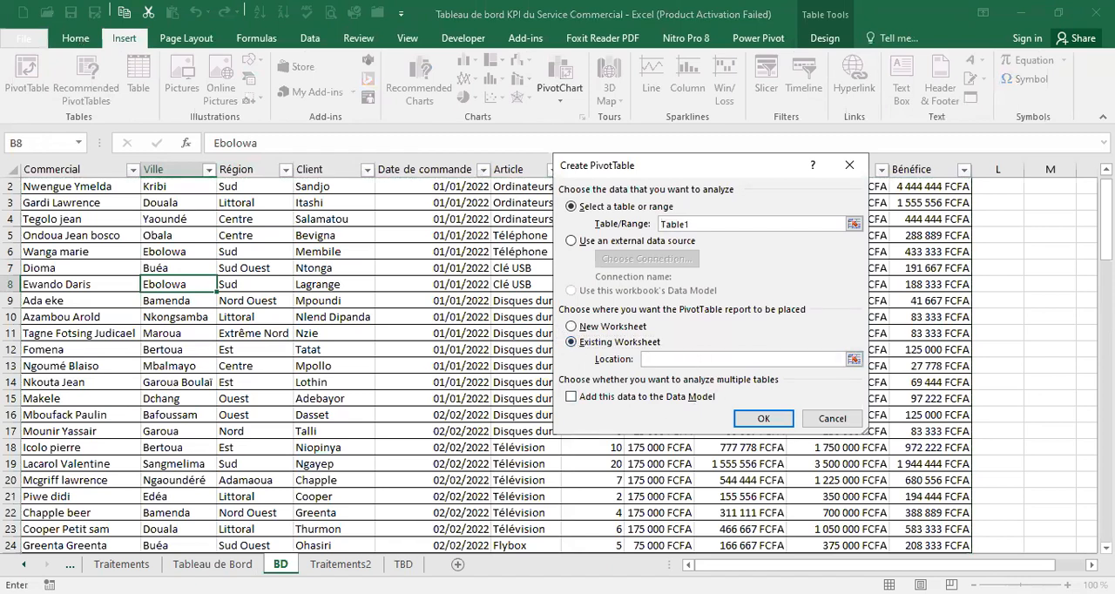
pyautogui.click(400, 564)
pyautogui.click(340, 564)
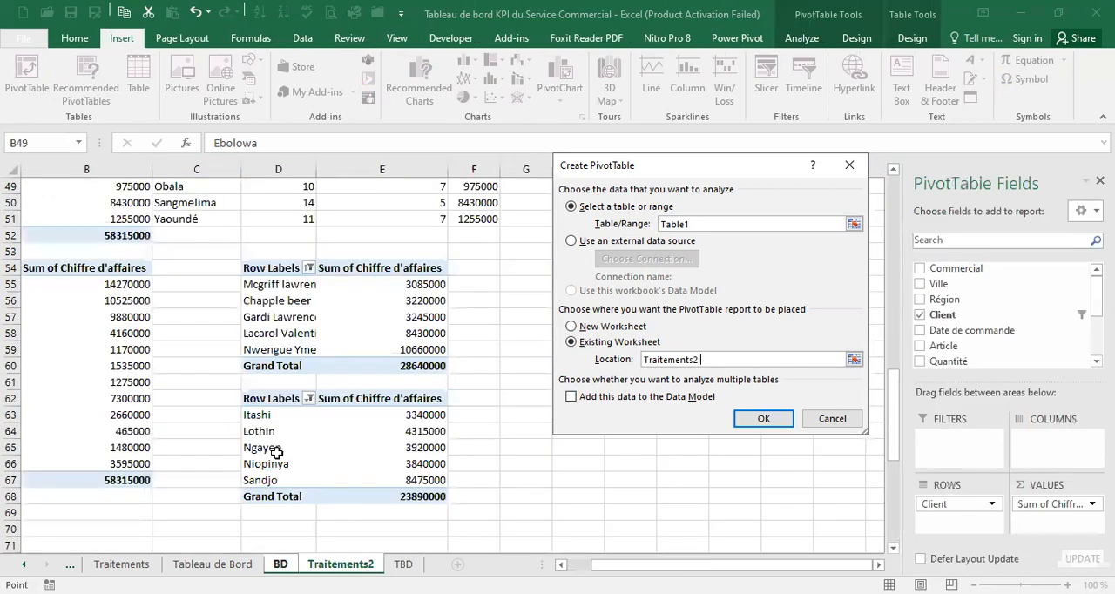
pyautogui.scroll(-2, 277, 452)
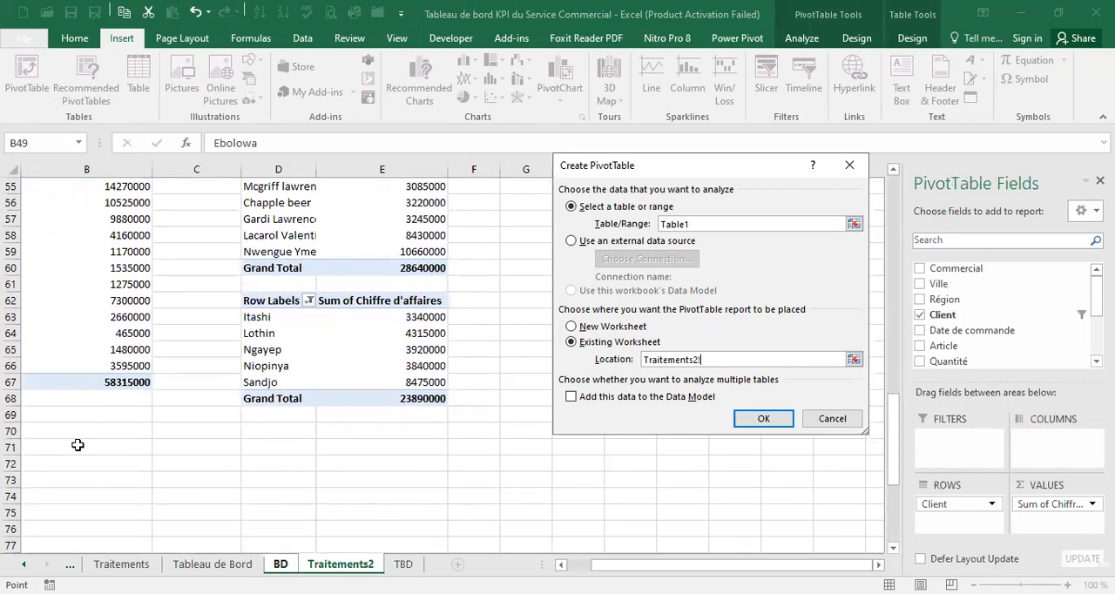
pyautogui.click(59, 444)
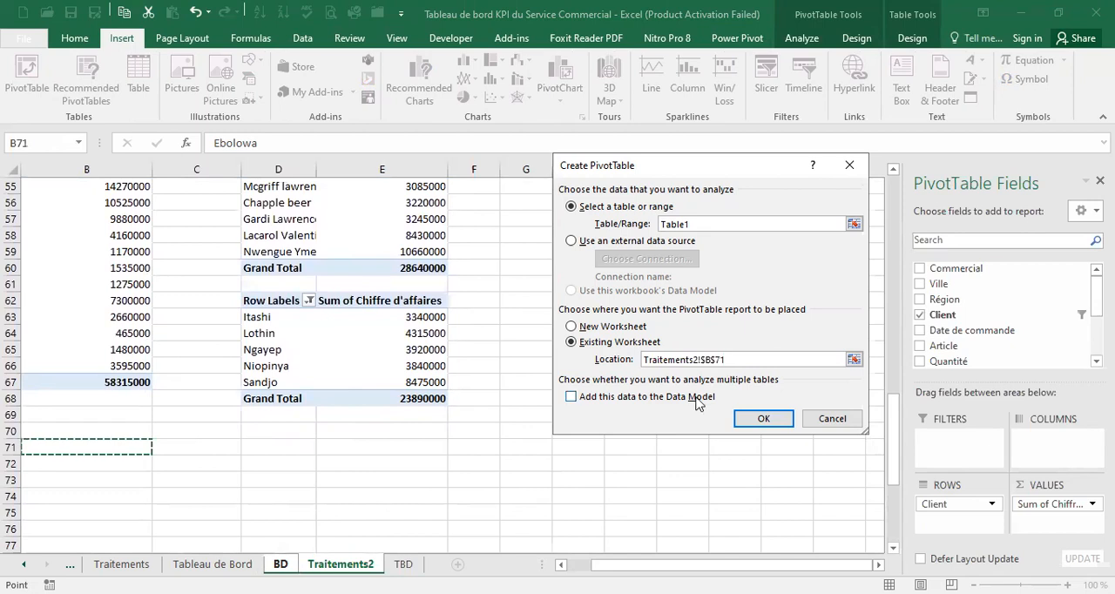
pyautogui.click(785, 422)
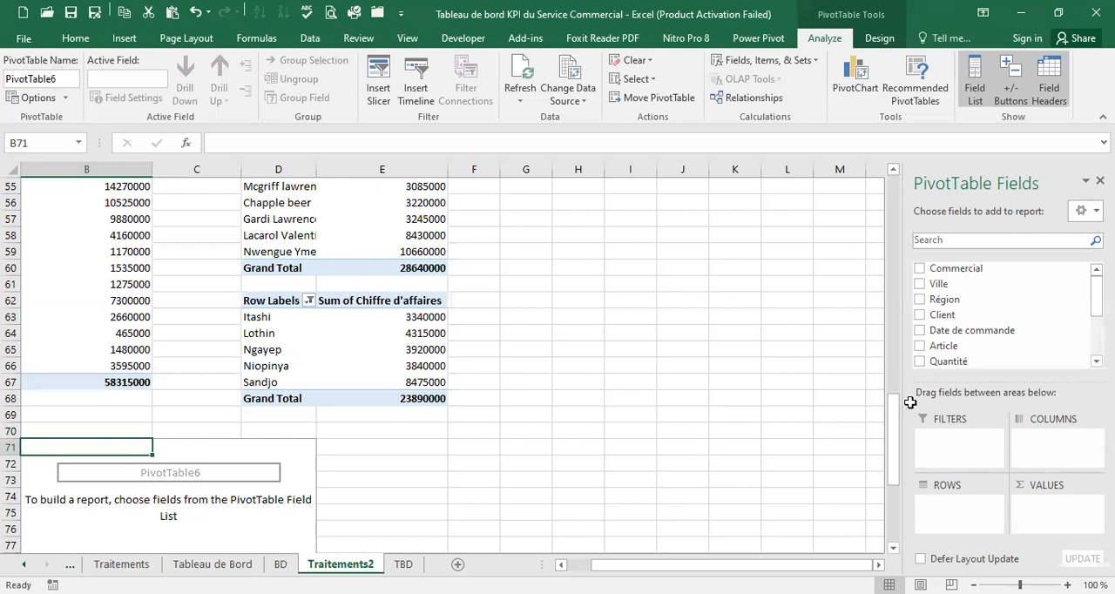
# Set up the new PivotTable with Article as rows and the sum of Chiffre d'affaires as values
pyautogui.moveTo(983, 347); pyautogui.dragTo(964, 519)
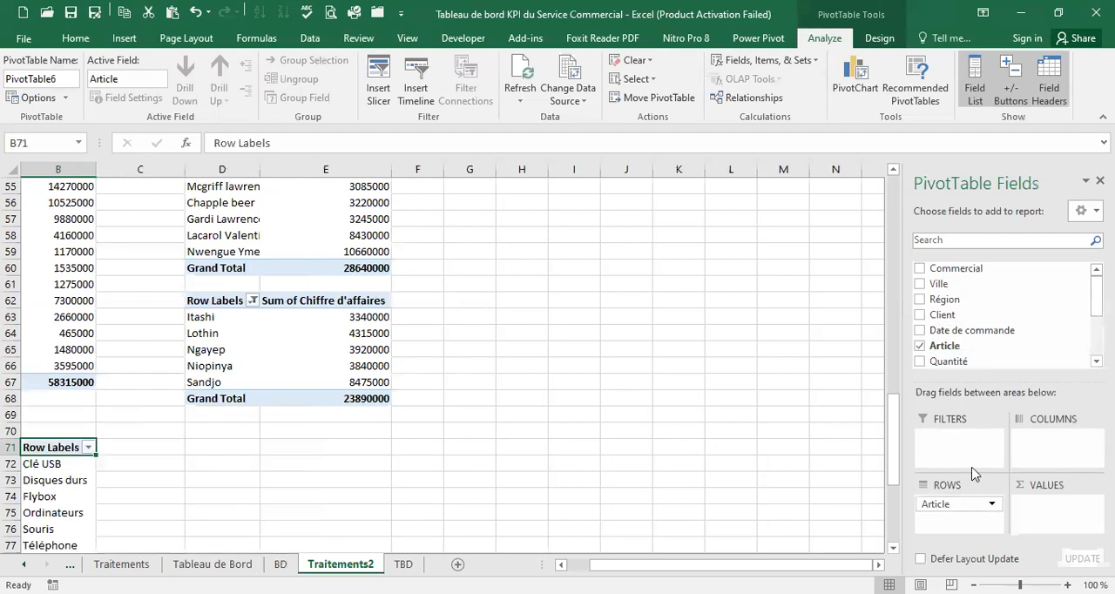
pyautogui.scroll(-2, 1080, 361)
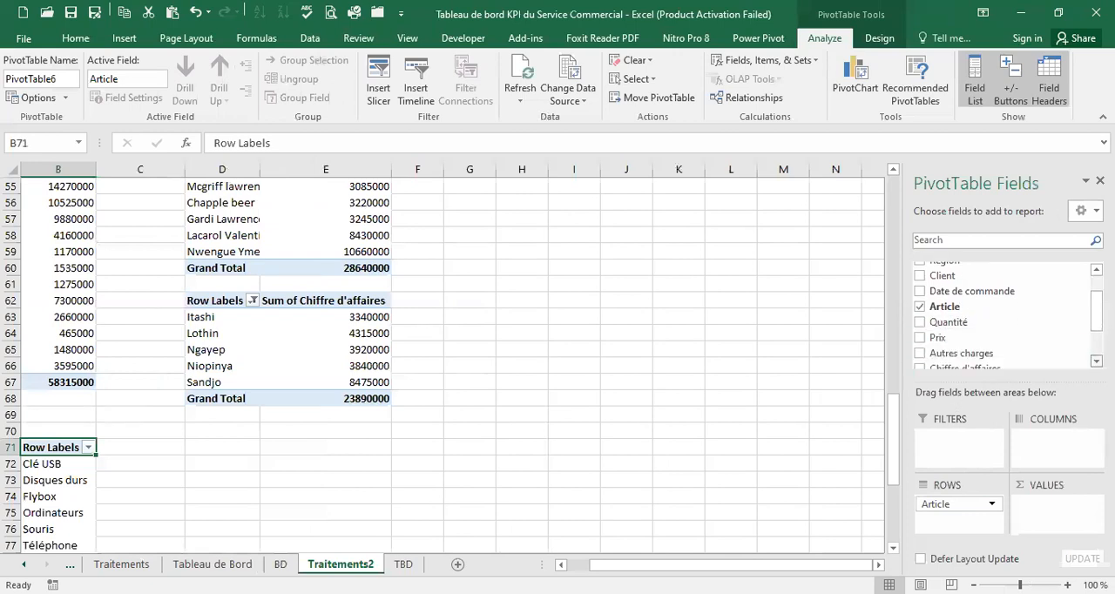
pyautogui.scroll(-1, 1002, 314)
pyautogui.moveTo(967, 316); pyautogui.dragTo(1058, 521)
pyautogui.scroll(-3, 264, 430)
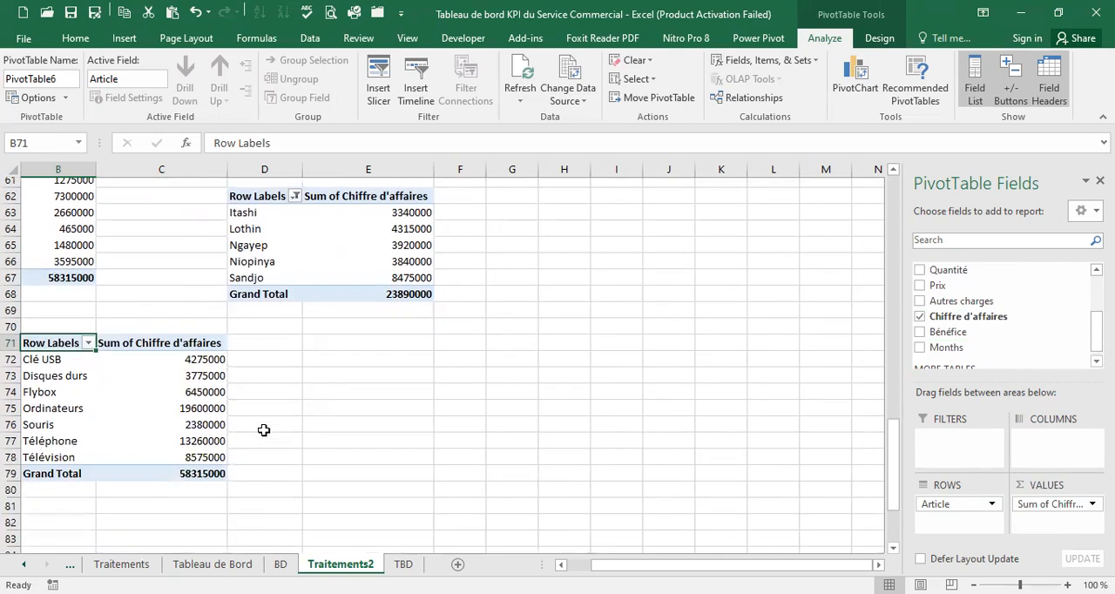
# Show the Article PivotTable's Chiffre d'affaires values as % of Grand Total
pyautogui.click(186, 334)
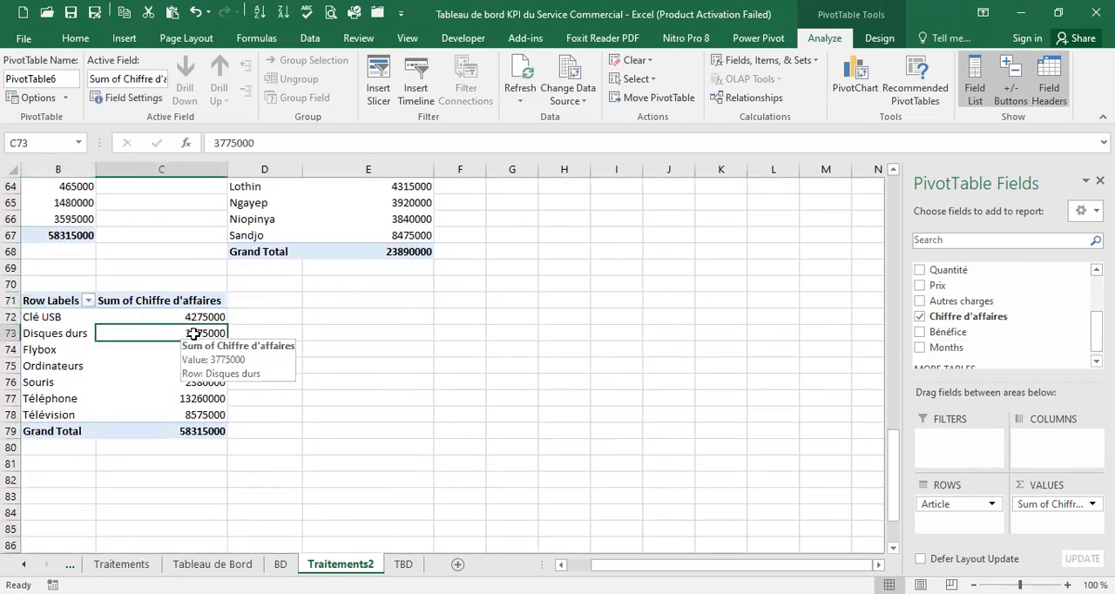
pyautogui.rightClick(203, 332)
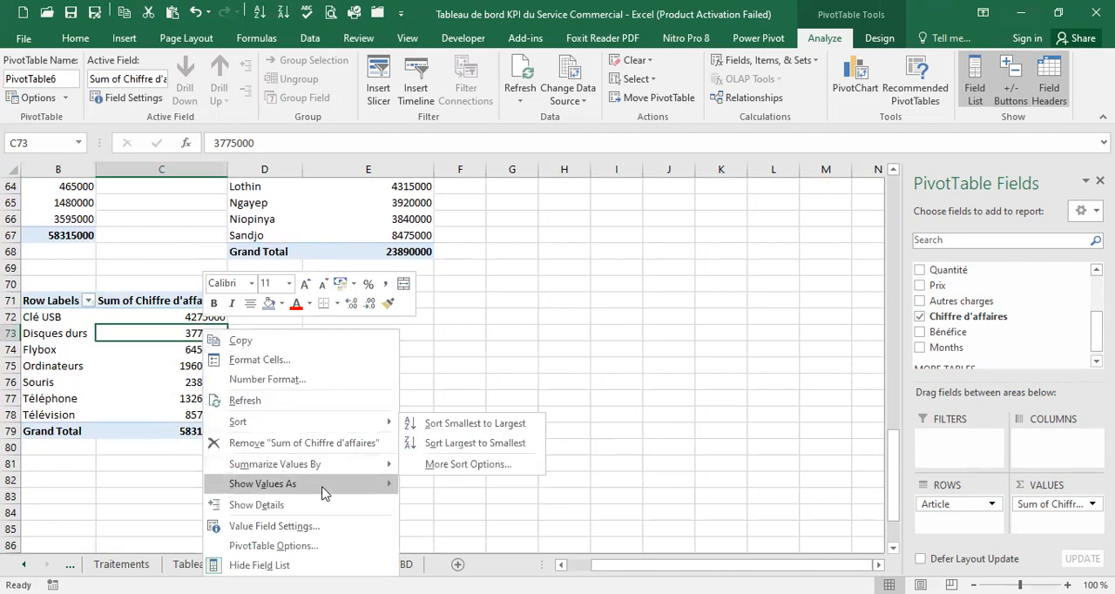
pyautogui.moveTo(331, 493)
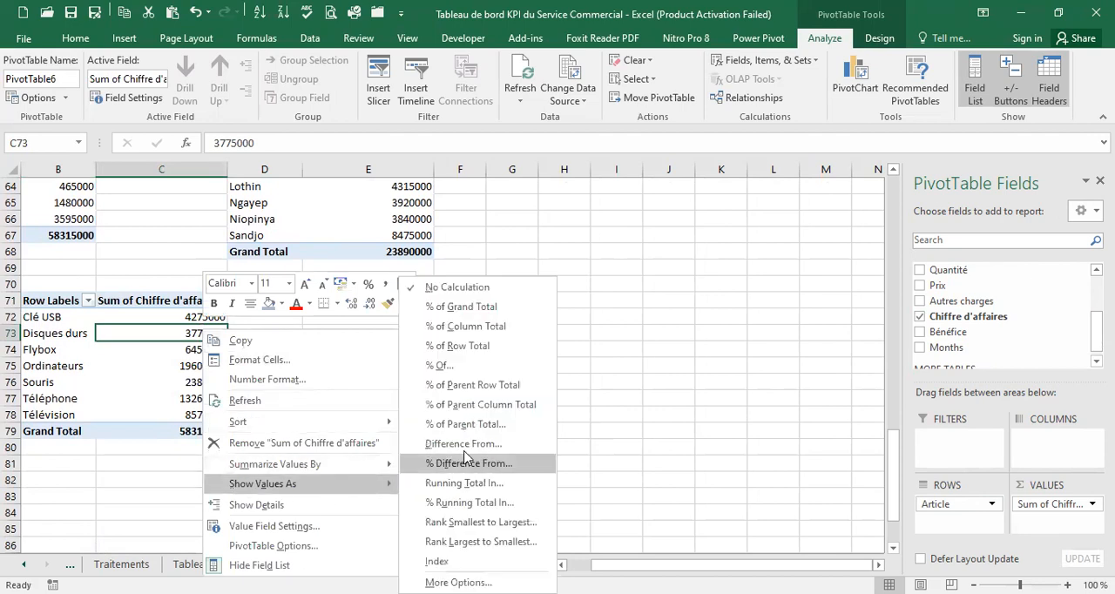
pyautogui.click(495, 309)
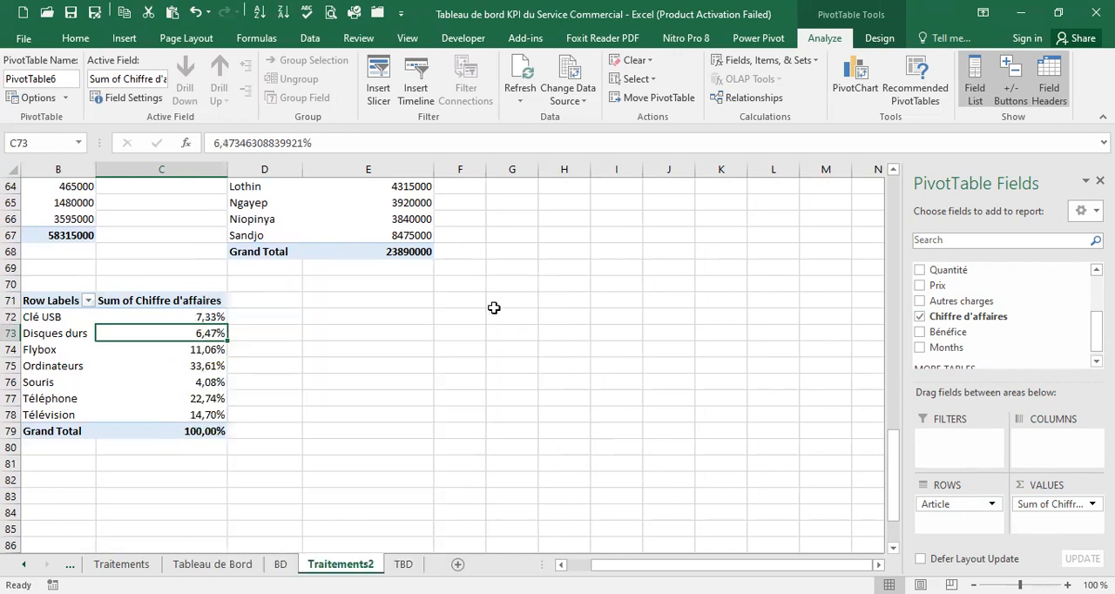
pyautogui.click(257, 317)
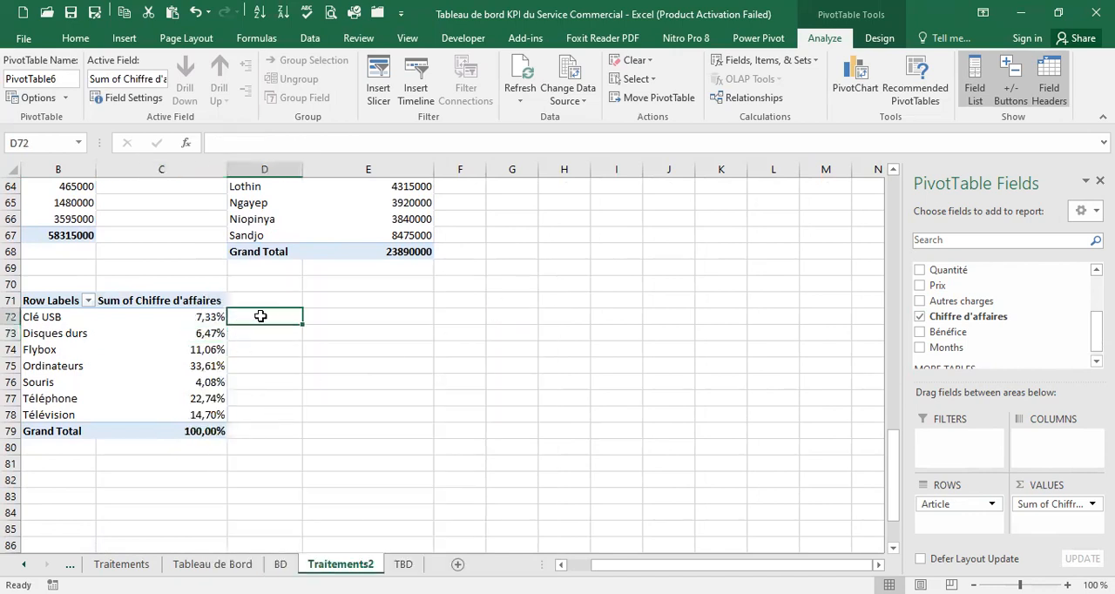
pyautogui.write('=')
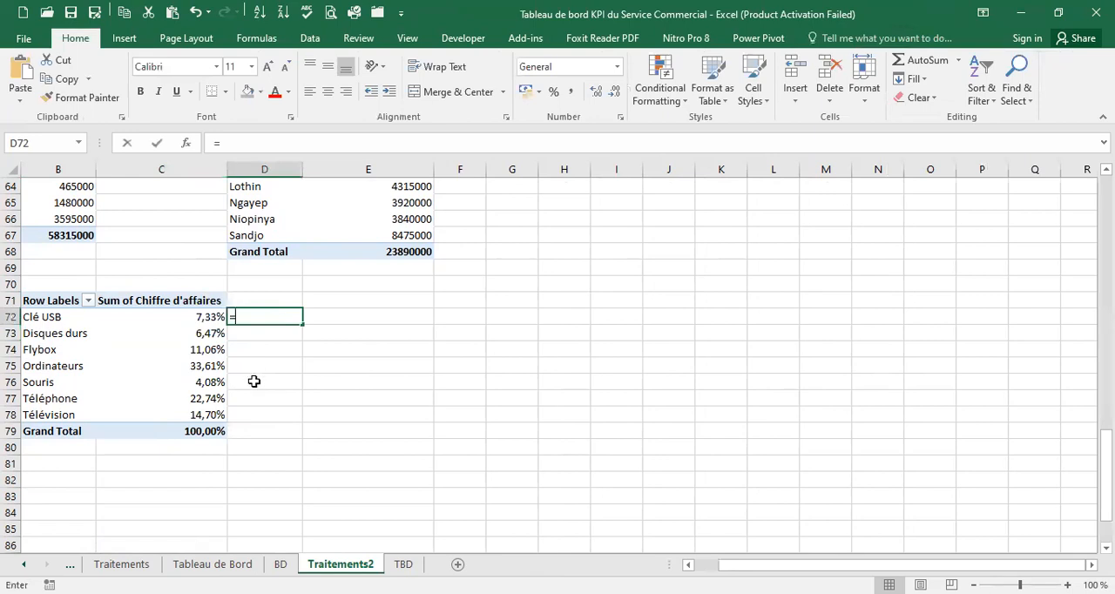
pyautogui.write('1-')
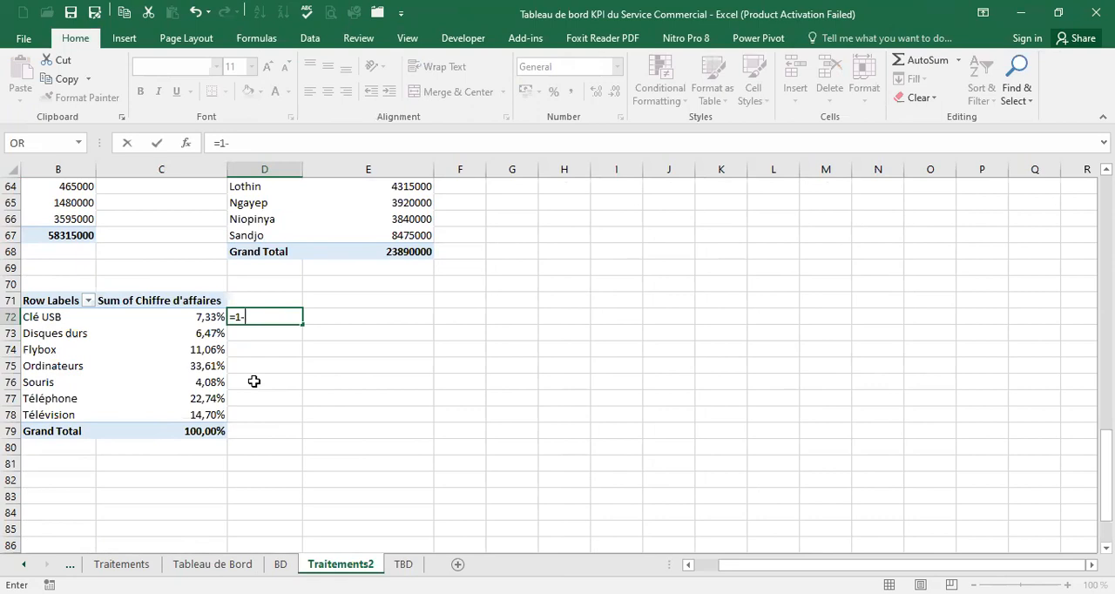
pyautogui.click(688, 565)
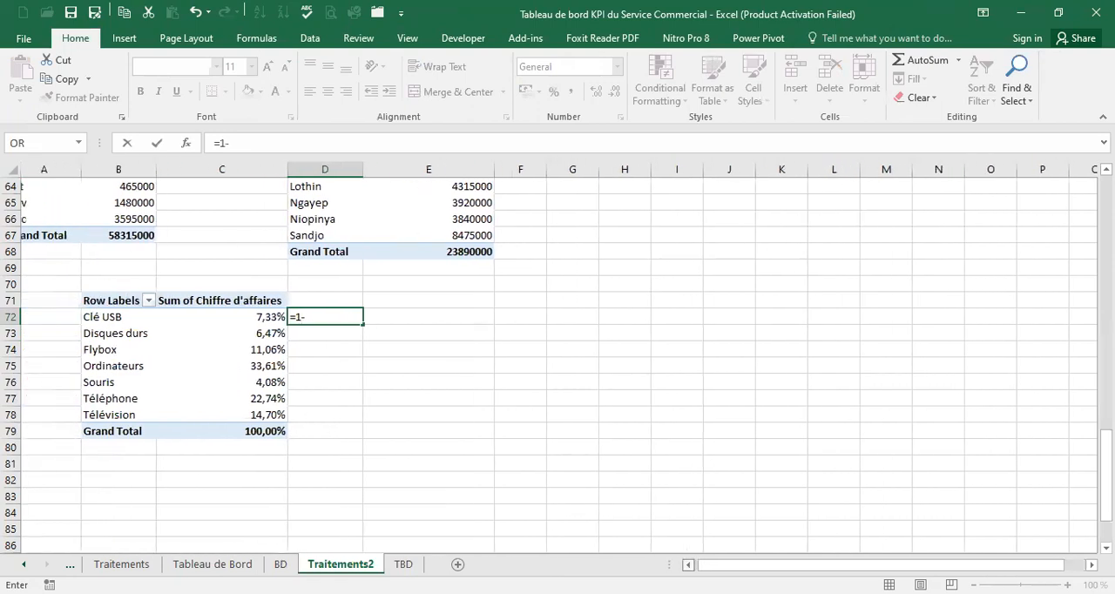
pyautogui.click(444, 364)
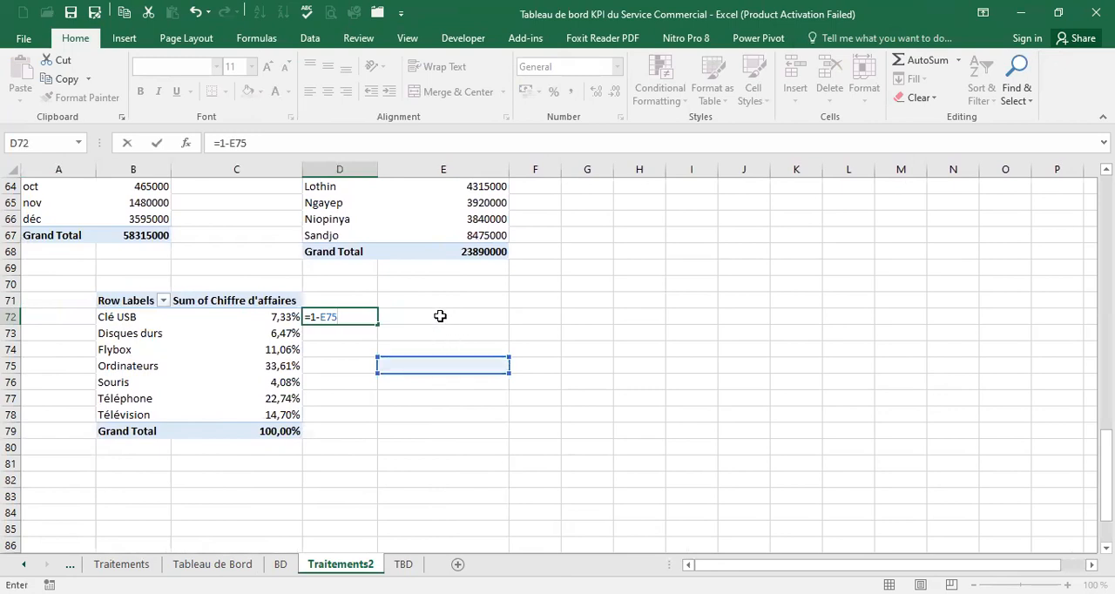
pyautogui.press('BackSpace')
pyautogui.press('BackSpace')
pyautogui.press('Escape')
pyautogui.click(396, 366)
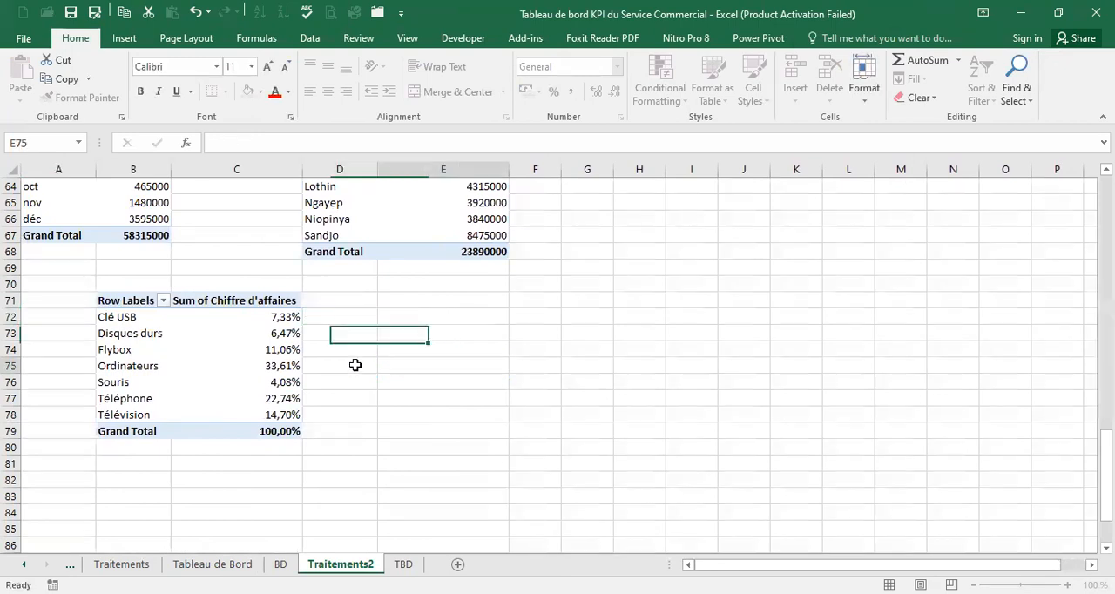
# Move the Article PivotTable one column over to start at A71 and fit column B's width to its contents
pyautogui.moveTo(120, 299); pyautogui.dragTo(277, 433)
pyautogui.moveTo(202, 288); pyautogui.dragTo(131, 301)
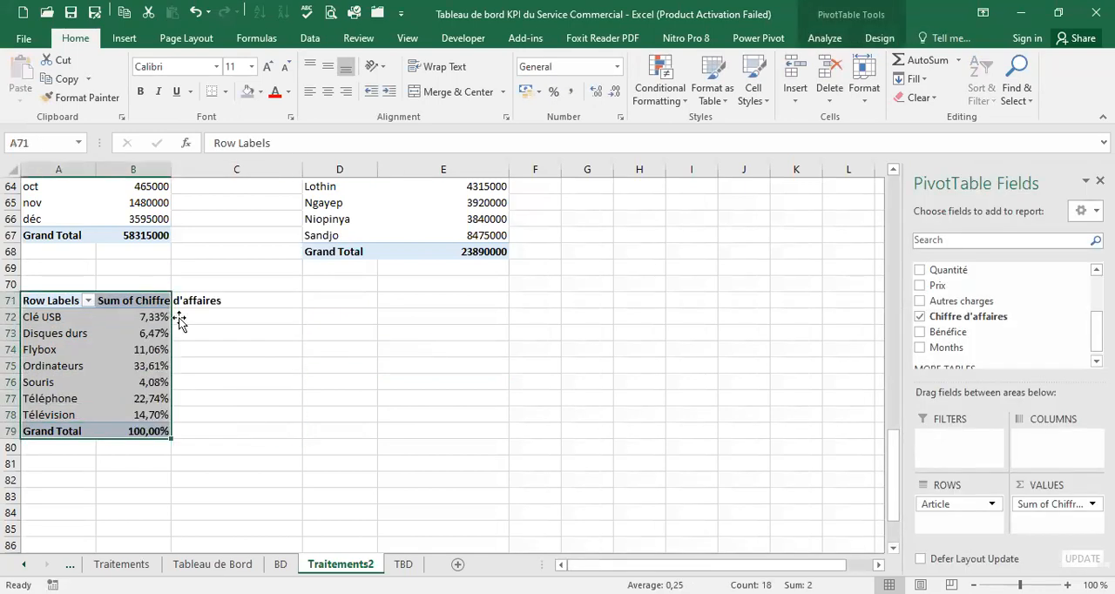
pyautogui.click(192, 317)
pyautogui.click(168, 298)
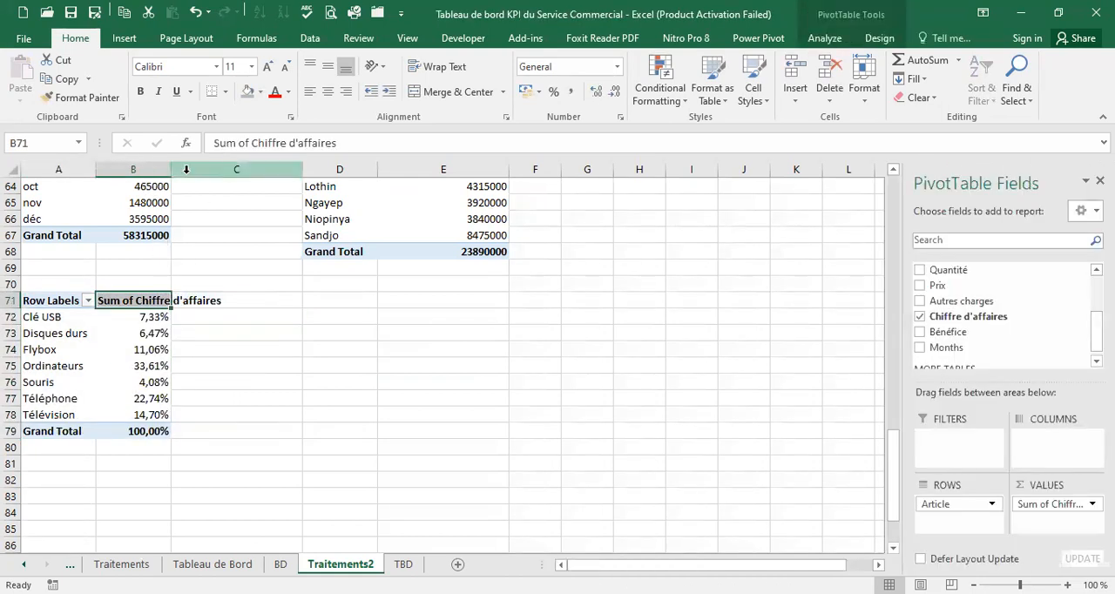
pyautogui.doubleClick(171, 170)
# Enter the formula =1-B72 in C72 and fill it down to C78 for all the articles
pyautogui.click(285, 314)
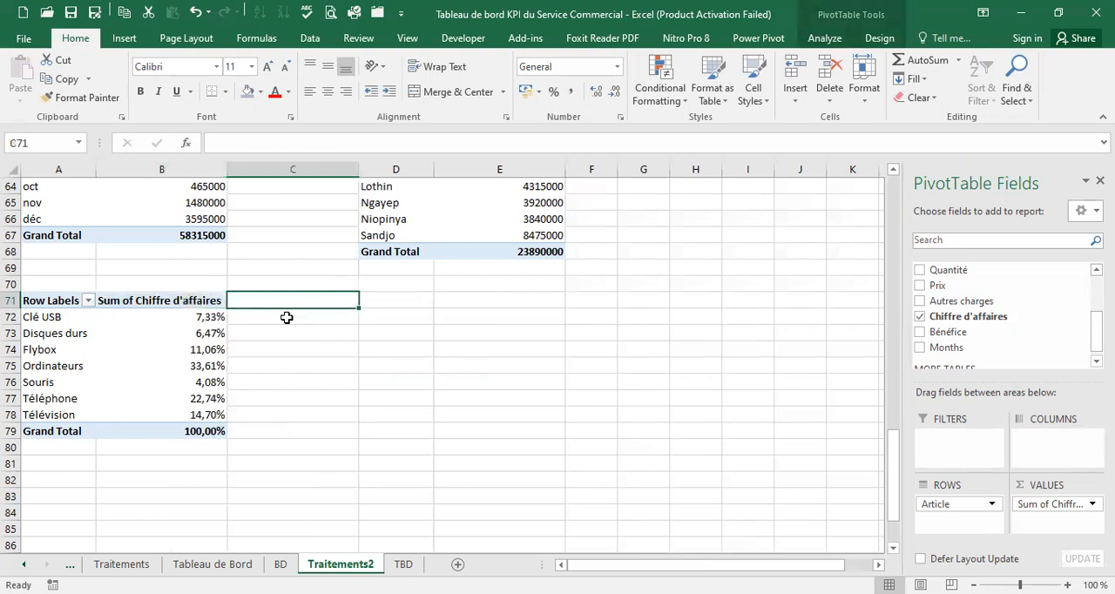
pyautogui.write('=')
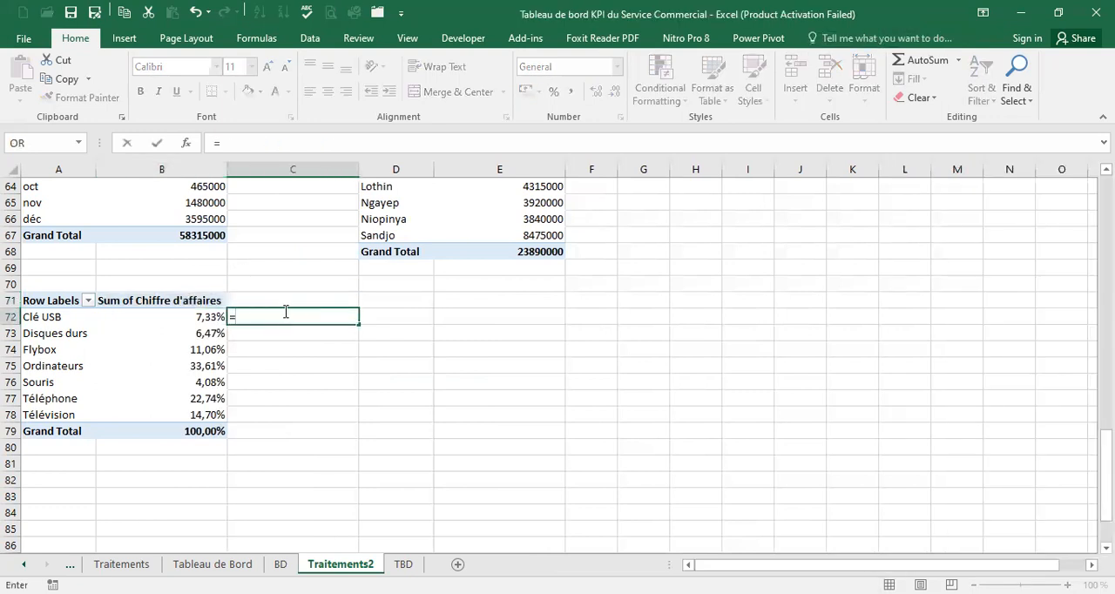
pyautogui.write('1-B')
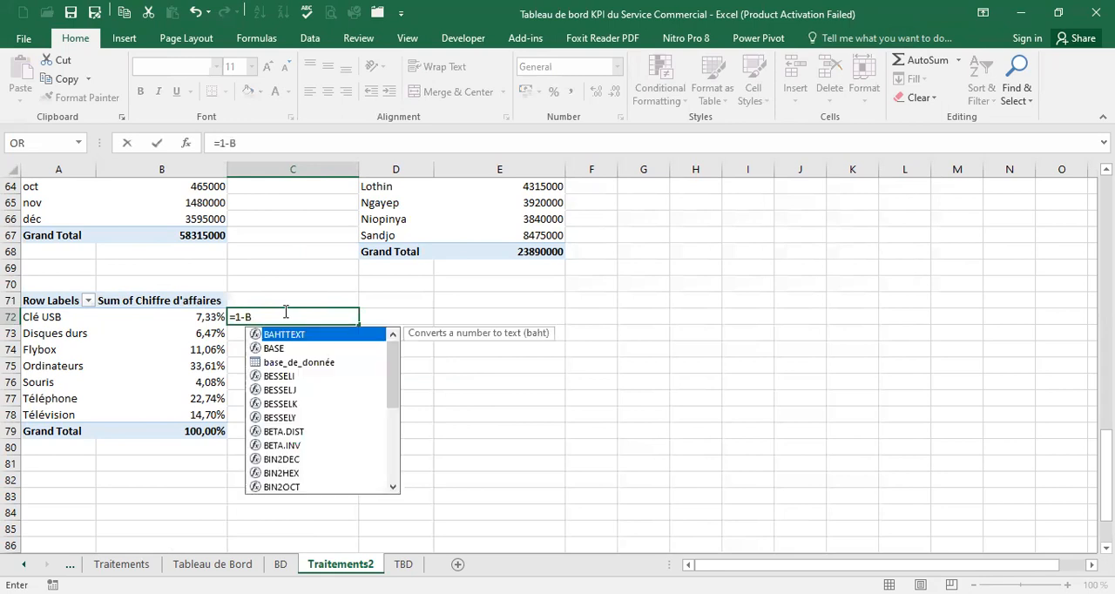
pyautogui.write('72')
pyautogui.press('Return')
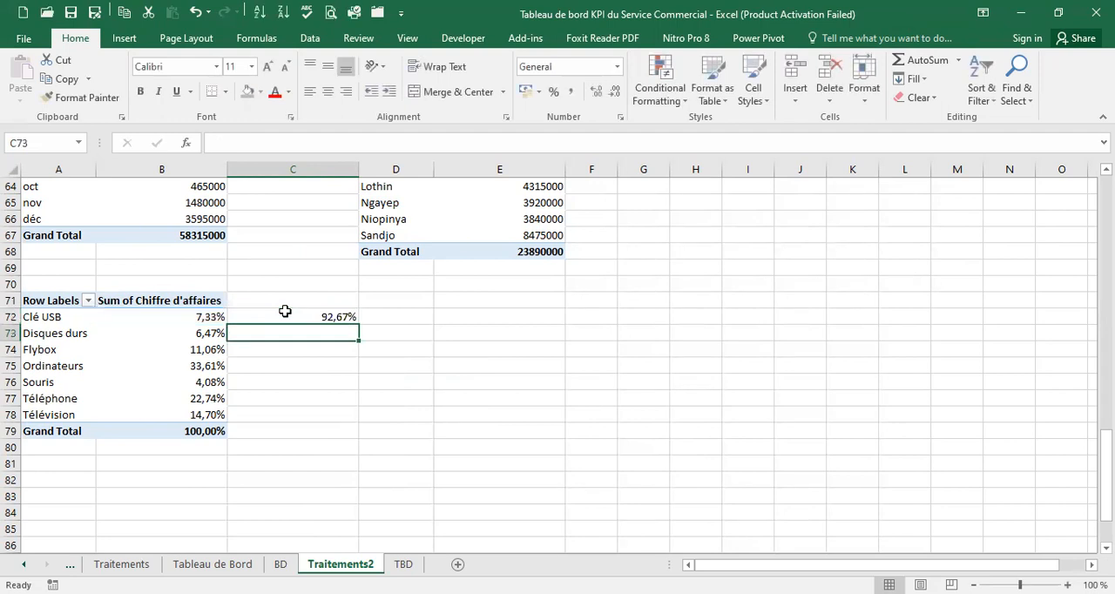
pyautogui.click(321, 314)
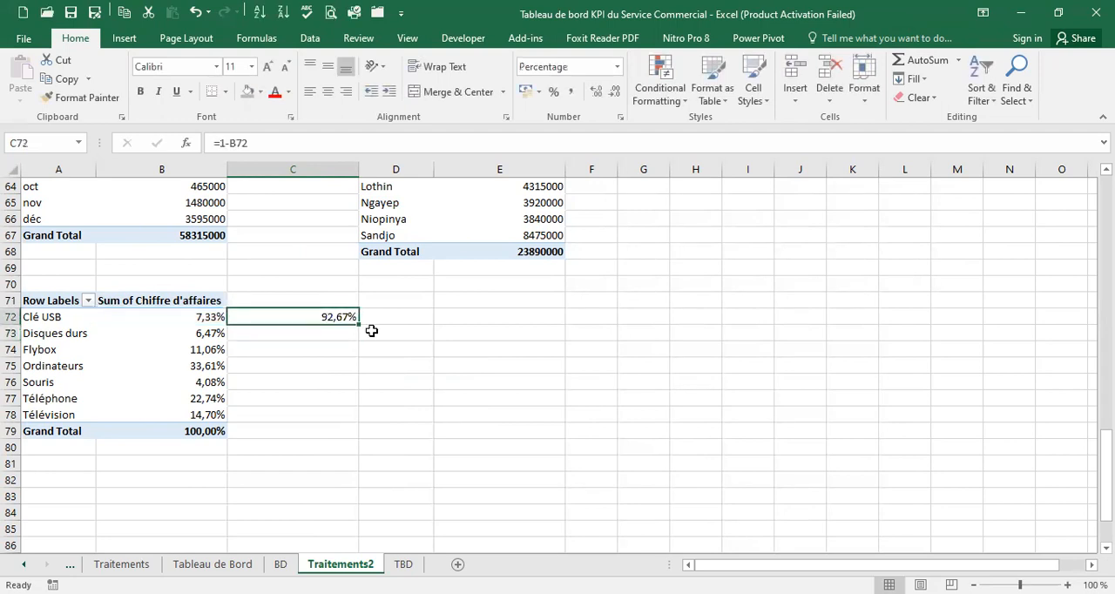
pyautogui.moveTo(356, 322); pyautogui.dragTo(337, 415)
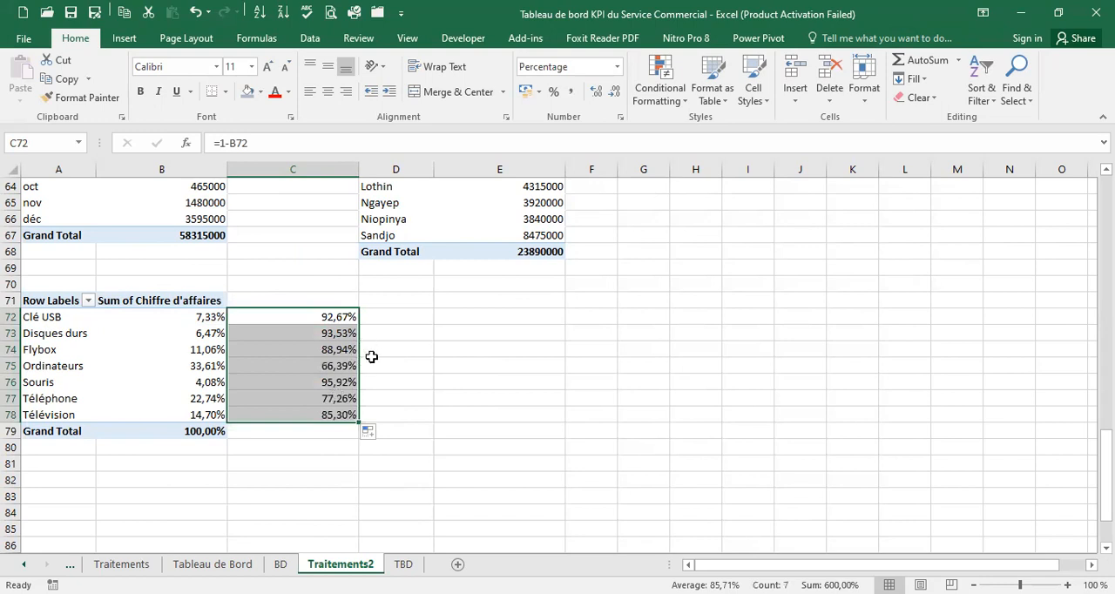
# Insert an empty doughnut chart beside the Article PivotTable, placed slightly below the Grand Total row of the table above
pyautogui.click(468, 318)
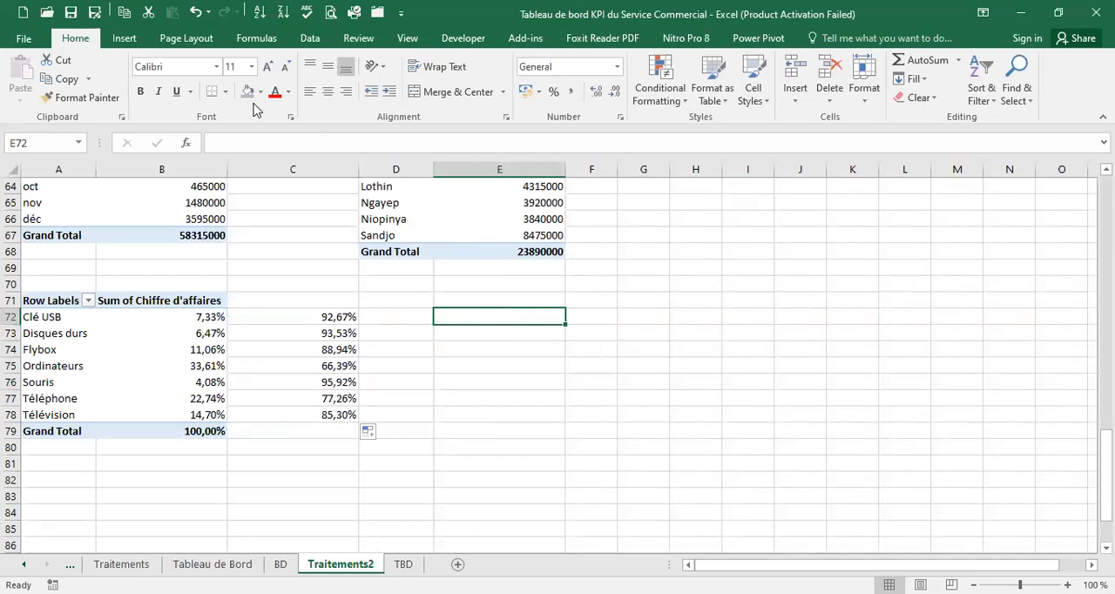
pyautogui.click(124, 38)
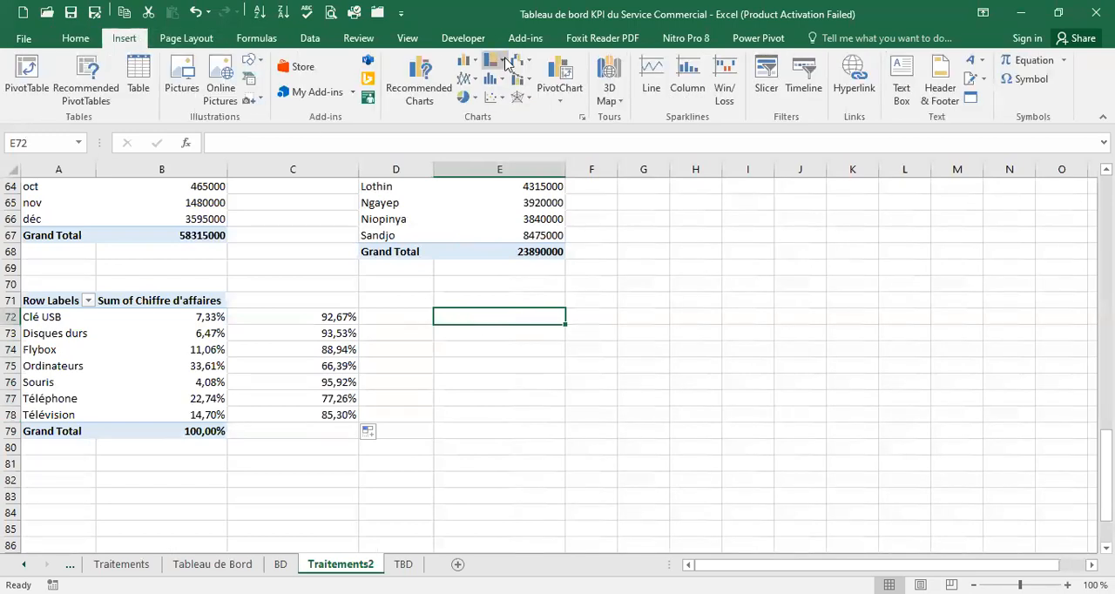
pyautogui.click(476, 99)
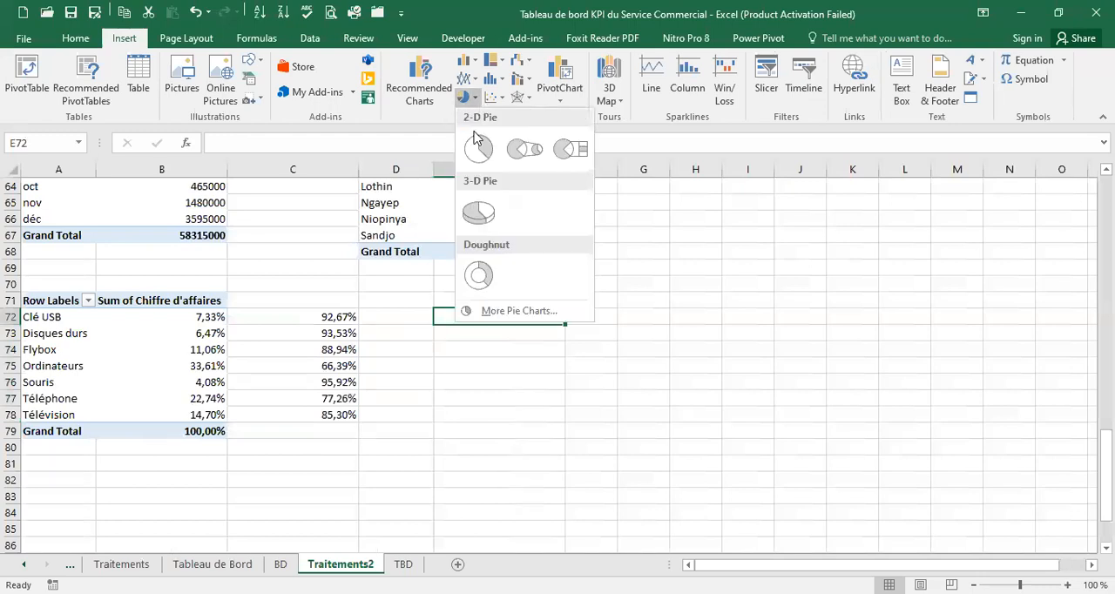
pyautogui.click(478, 277)
pyautogui.moveTo(662, 260)
pyautogui.mouseDown()
pyautogui.moveTo(668, 297)
pyautogui.moveTo(679, 271)
pyautogui.mouseUp()
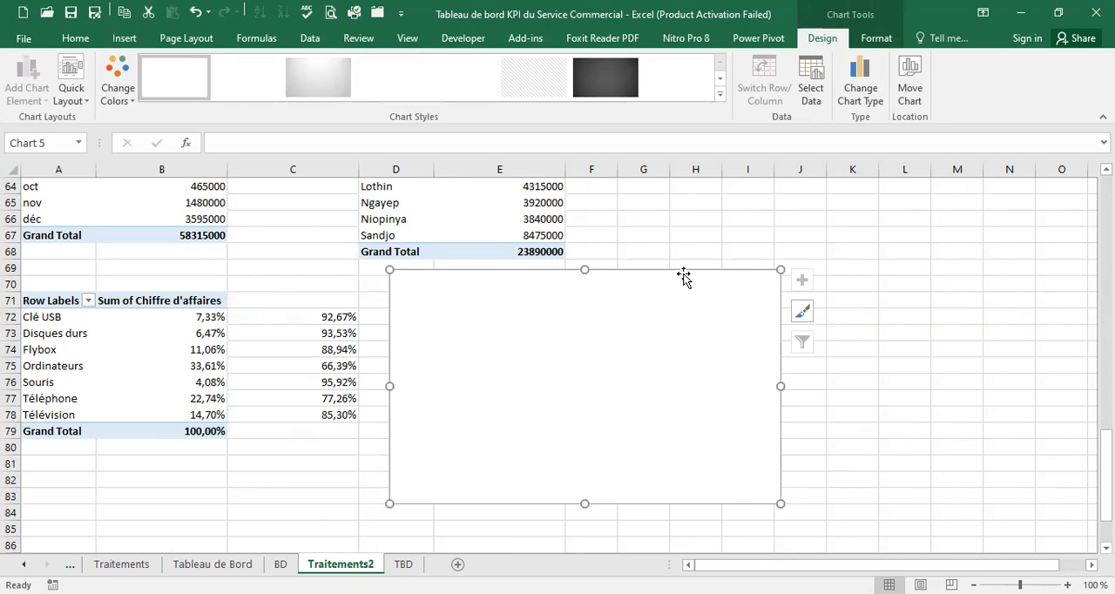
# Add a data series named Base to the doughnut chart, with 21 constant values of 1
pyautogui.click(810, 88)
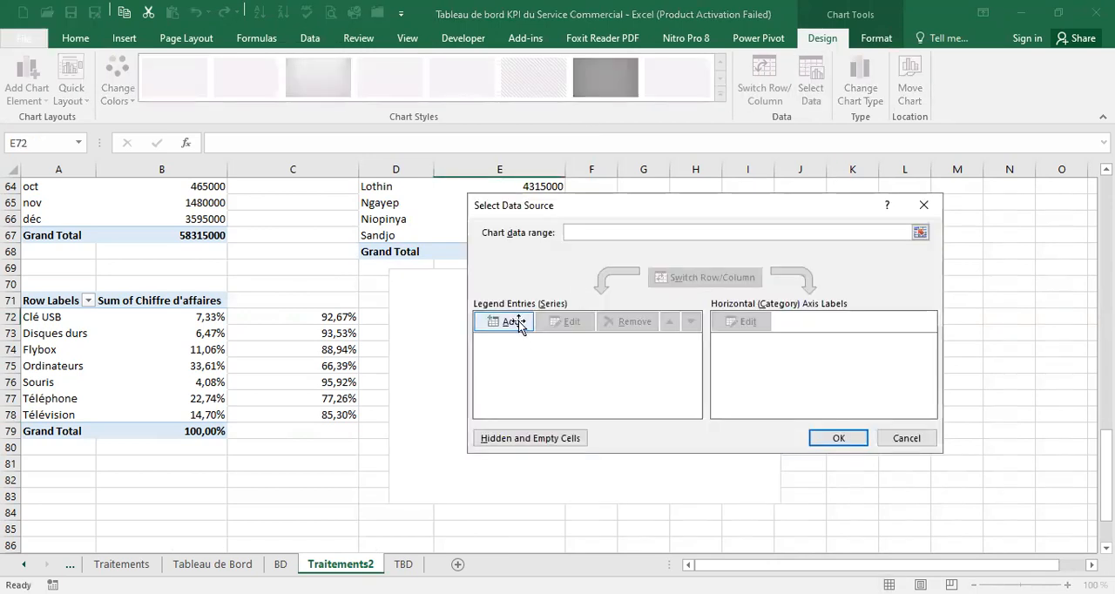
pyautogui.click(514, 321)
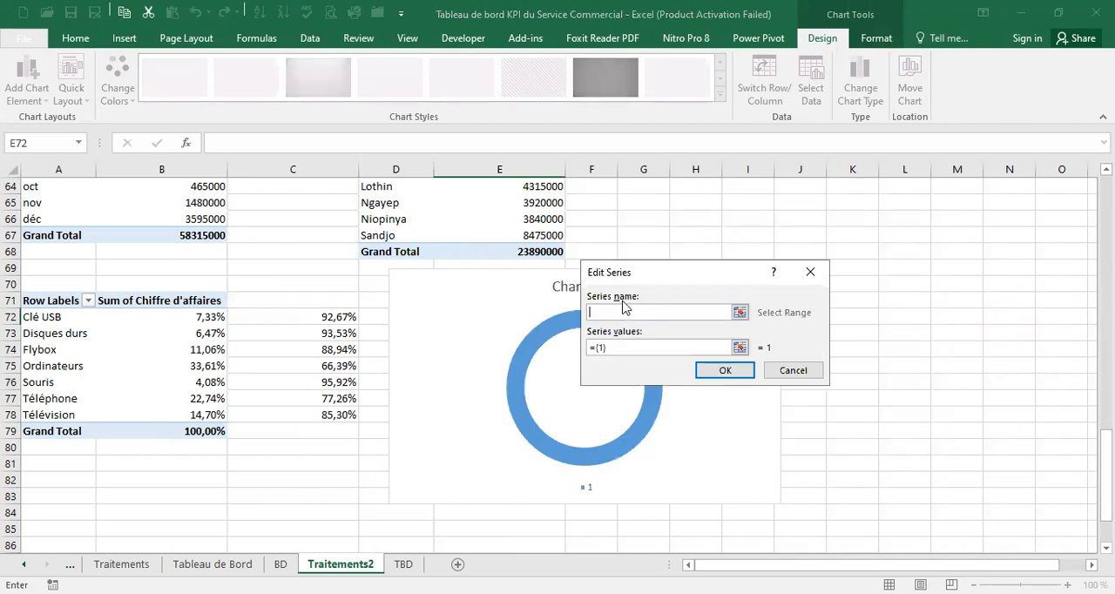
pyautogui.write('Cl')
pyautogui.click(631, 346)
pyautogui.moveTo(632, 346); pyautogui.dragTo(582, 346)
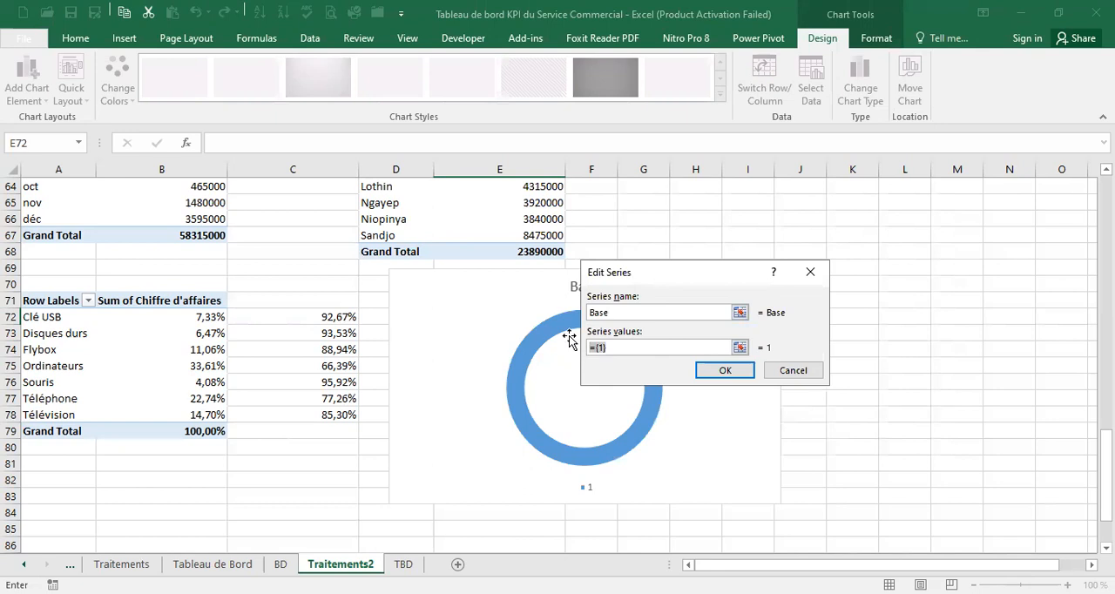
pyautogui.write('1')
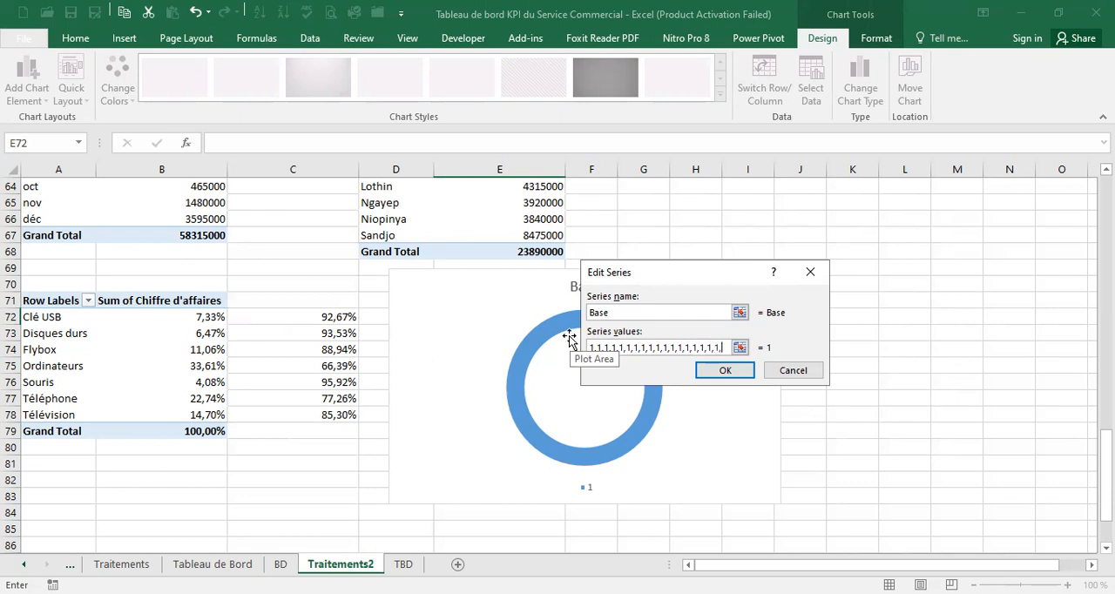
pyautogui.write('1')
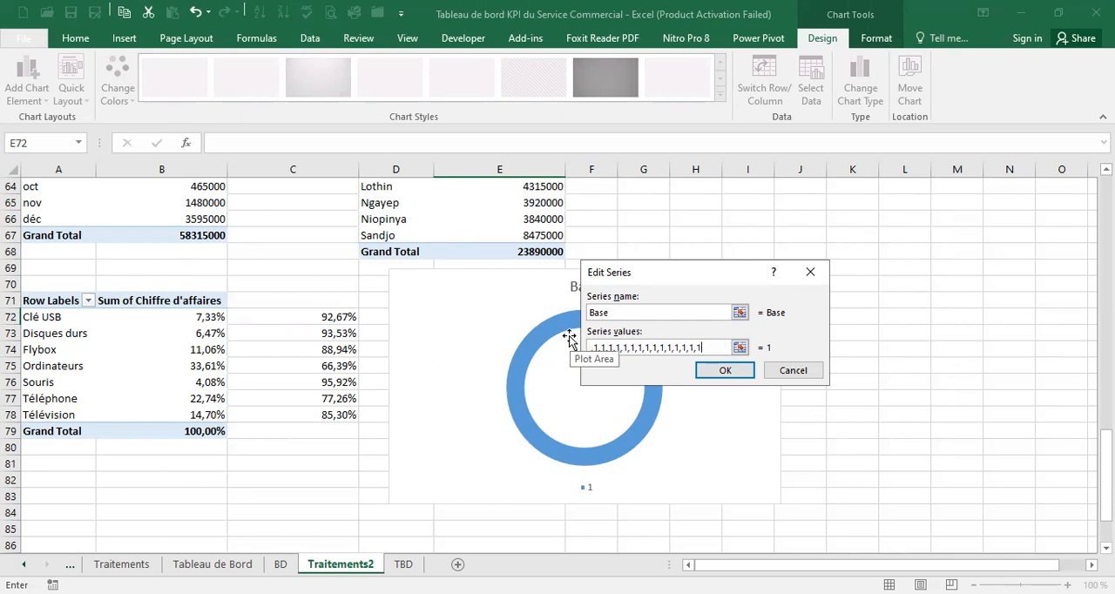
pyautogui.click(740, 372)
pyautogui.click(837, 439)
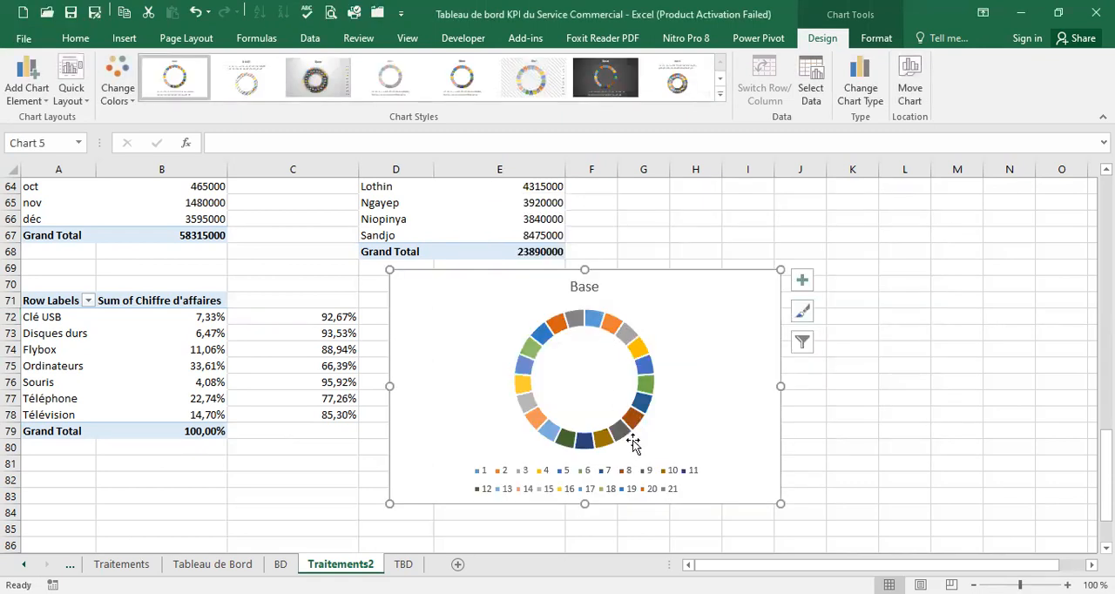
# Delete the doughnut chart's legend and title, and shrink the chart to a square about seven rows tall
pyautogui.click(629, 479)
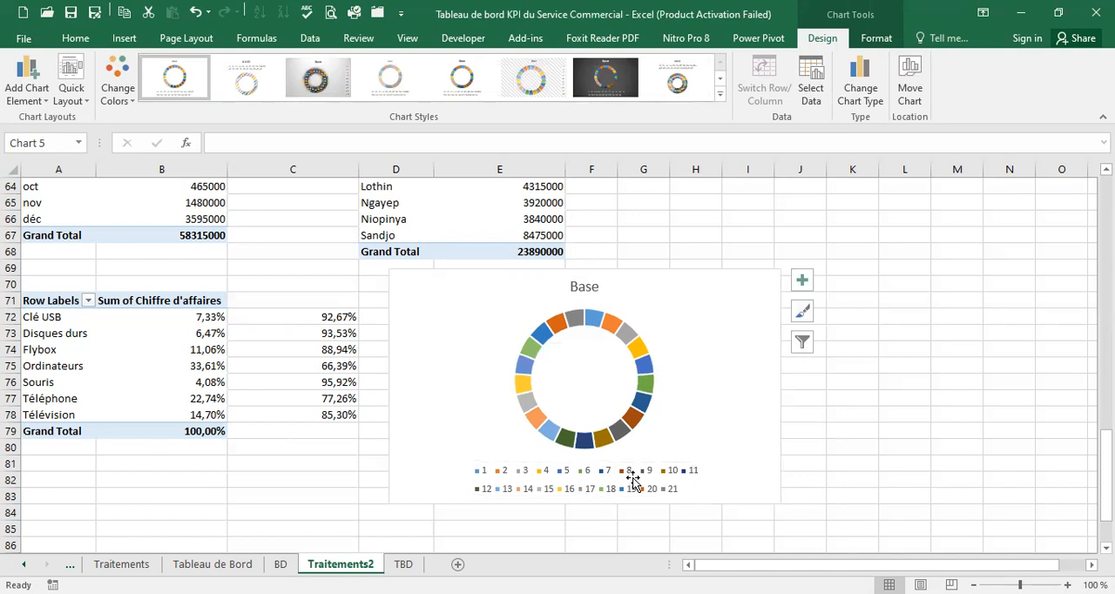
pyautogui.press('Delete')
pyautogui.click(602, 292)
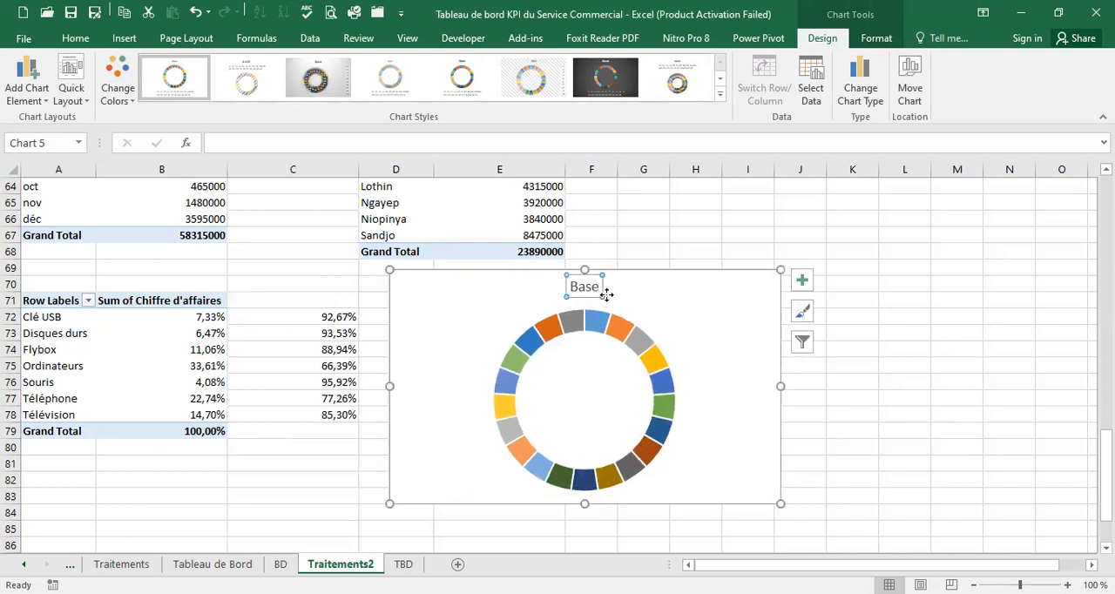
pyautogui.press('Delete')
pyautogui.click(716, 471)
pyautogui.moveTo(717, 471)
pyautogui.mouseDown()
pyautogui.moveTo(529, 417)
pyautogui.moveTo(505, 384)
pyautogui.mouseUp()
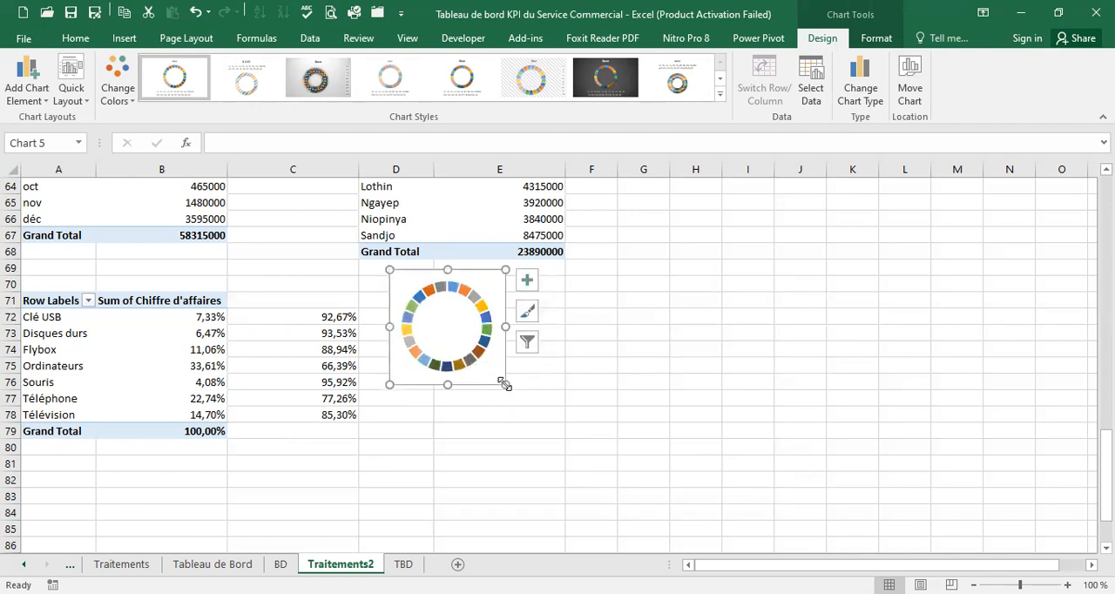
pyautogui.click(480, 301)
pyautogui.click(480, 300)
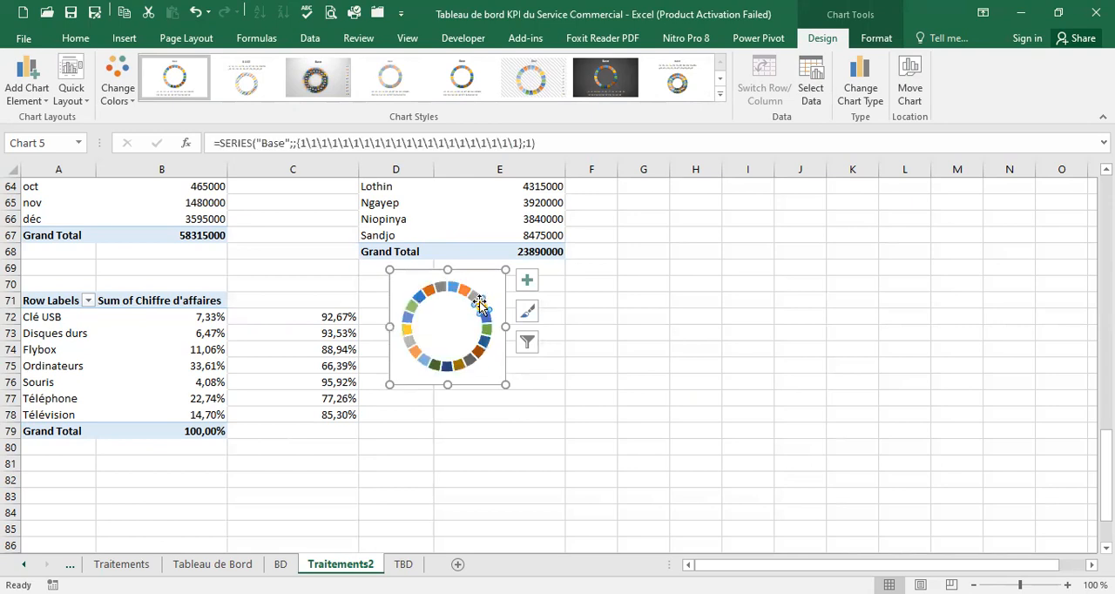
pyautogui.click(475, 322)
pyautogui.click(475, 312)
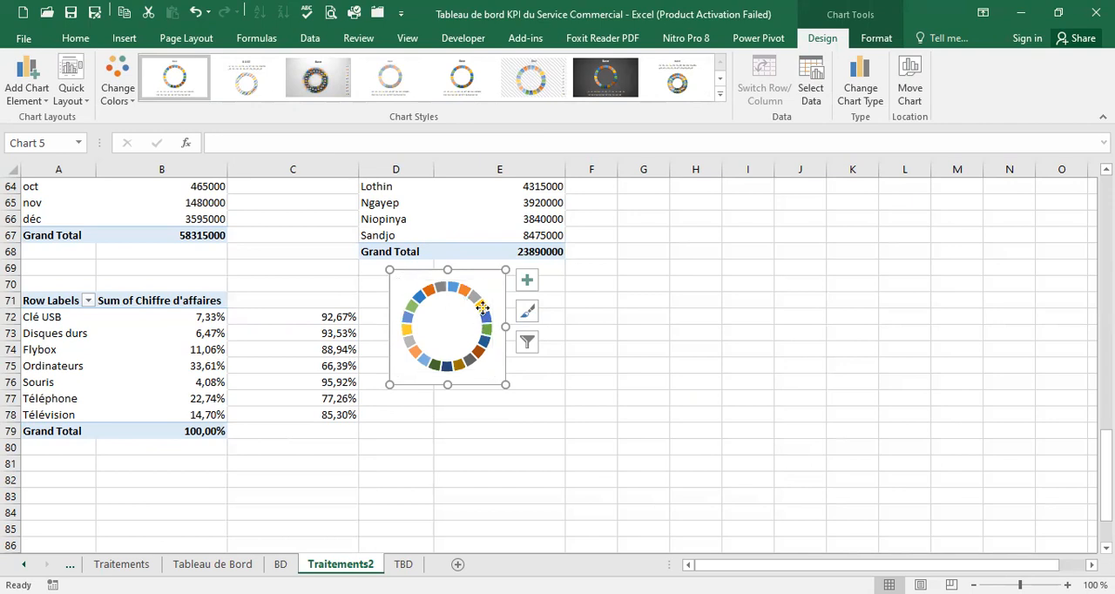
pyautogui.click(480, 303)
pyautogui.click(480, 304)
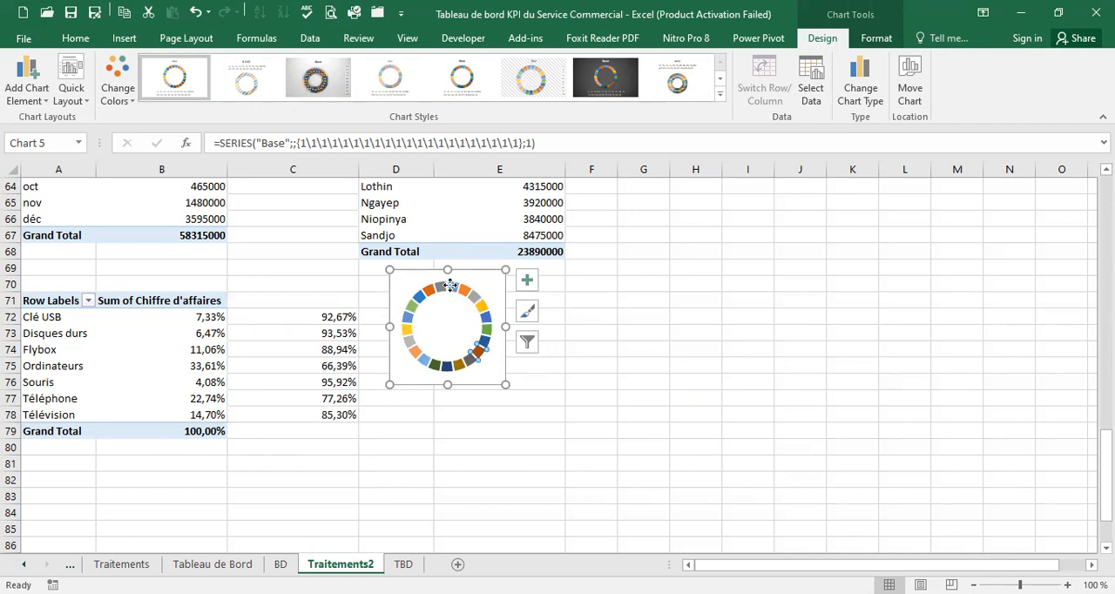
pyautogui.click(430, 331)
pyautogui.click(434, 297)
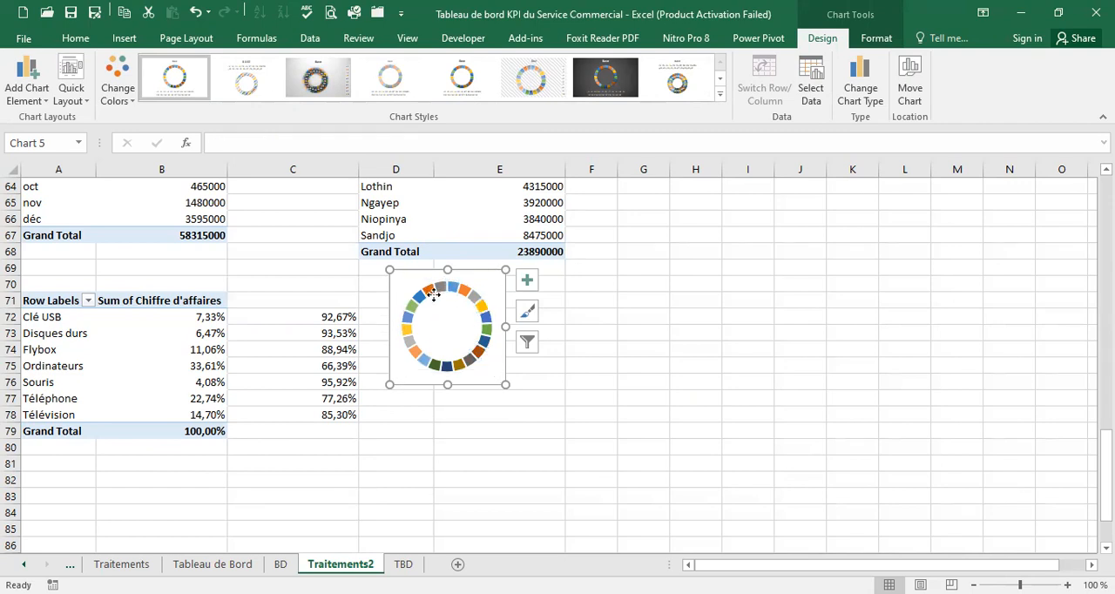
# Set the Base series' doughnut hole size to 55%
pyautogui.click(433, 296)
pyautogui.rightClick(433, 297)
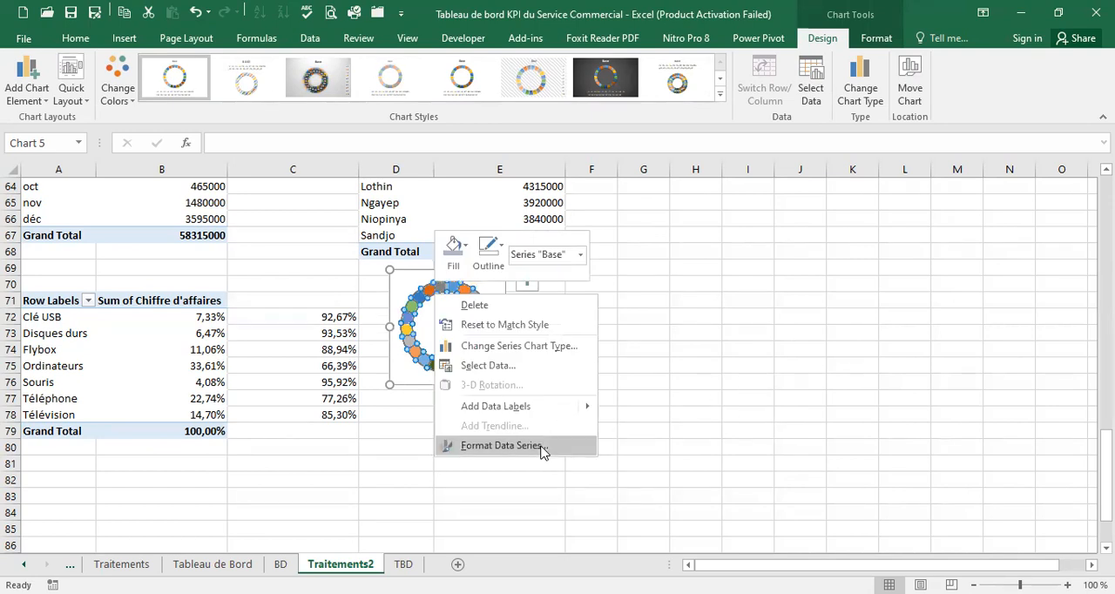
pyautogui.click(501, 445)
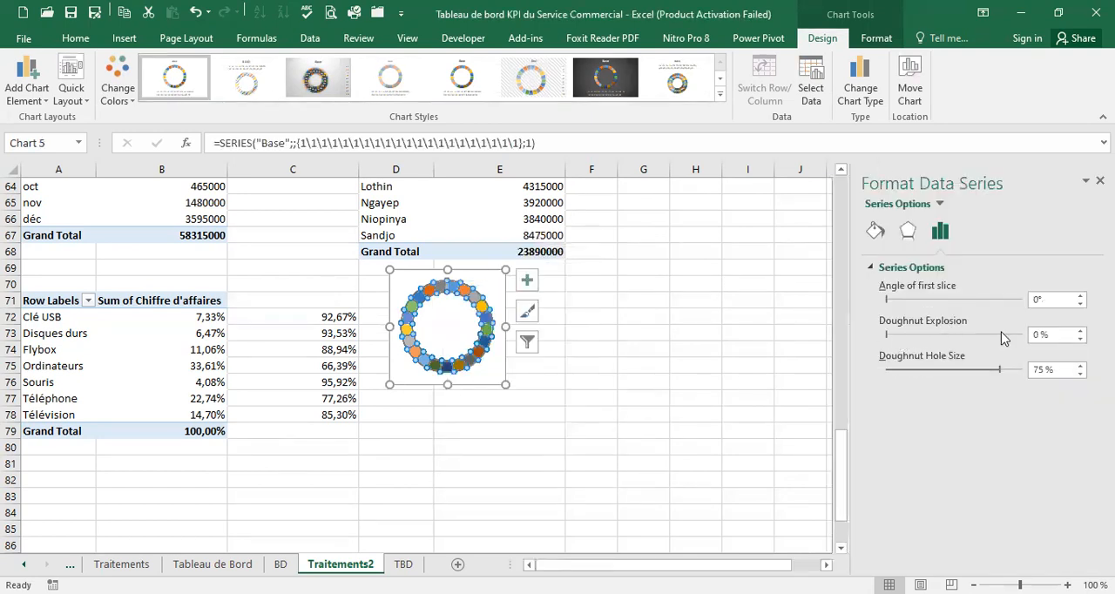
pyautogui.doubleClick(1044, 370)
pyautogui.write('5')
pyautogui.press('Return')
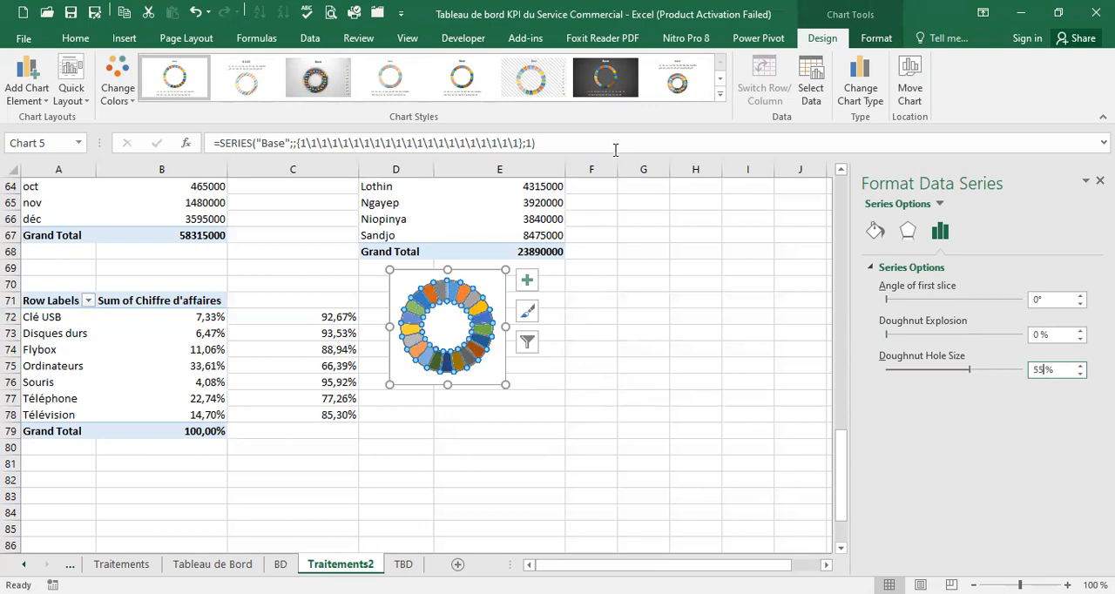
# Fill the whole Base series with Blue, Accent 1, Darker 25%
pyautogui.click(77, 37)
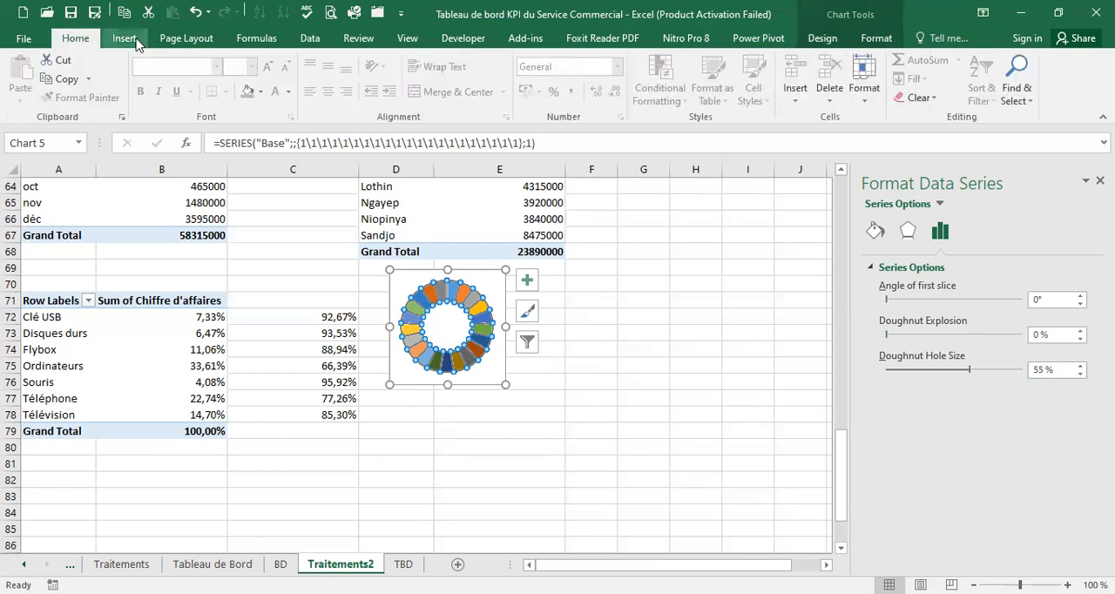
pyautogui.click(261, 91)
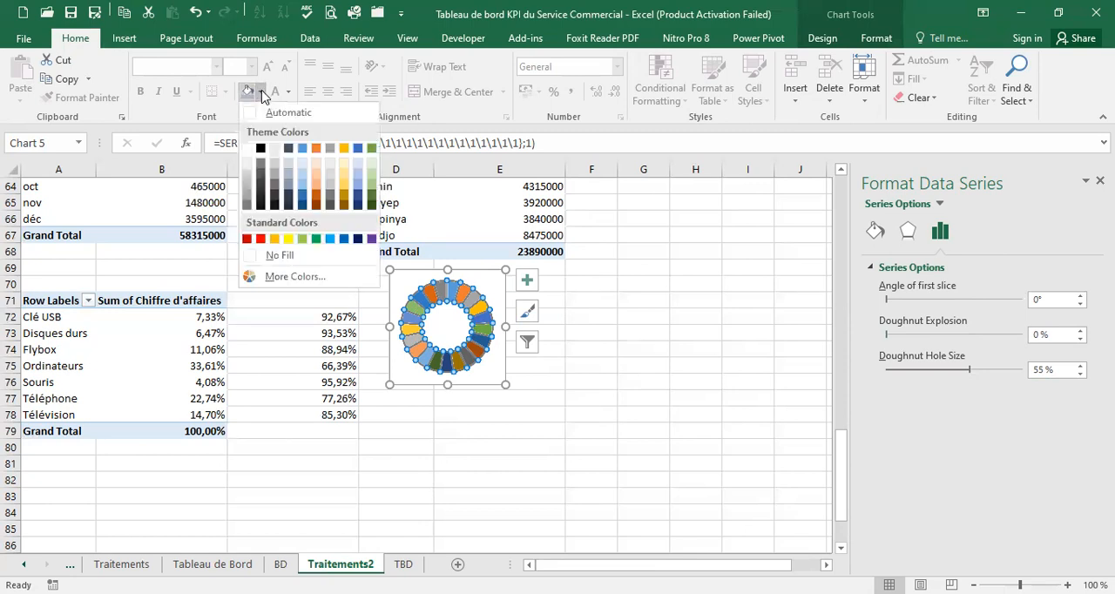
pyautogui.click(302, 196)
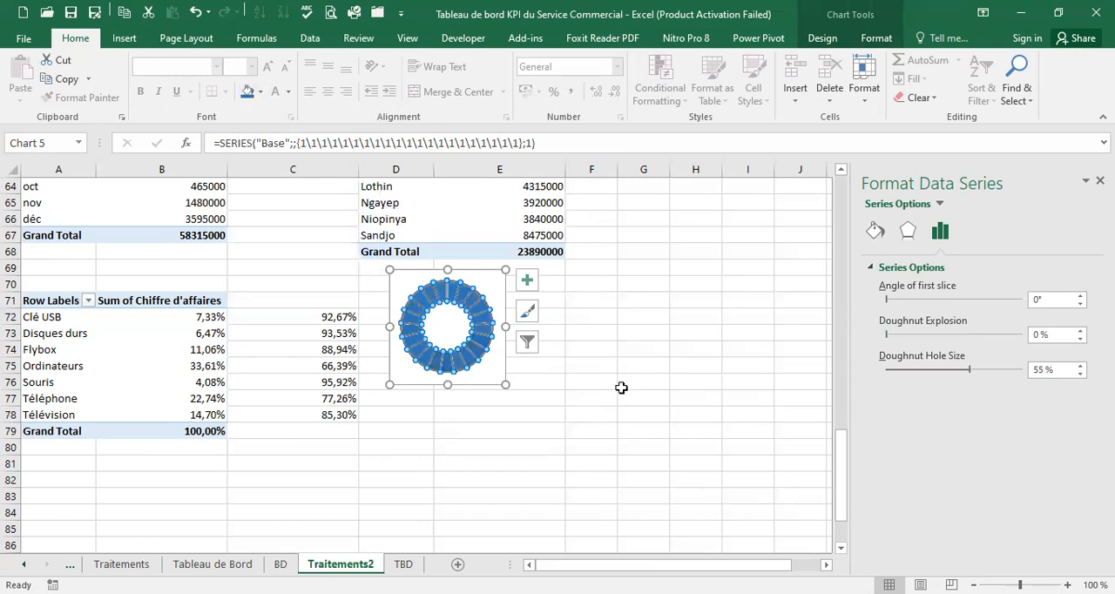
pyautogui.click(621, 388)
# Shrink the doughnut chart to about five rows tall, place it beside the percentages from row 72, and copy it
pyautogui.click(494, 344)
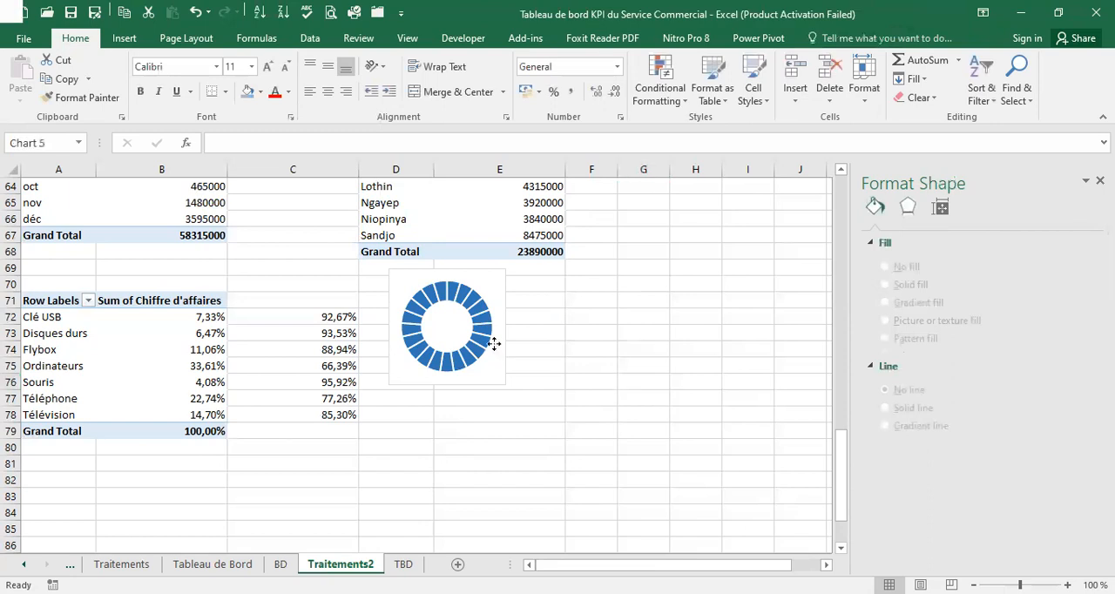
pyautogui.click(504, 377)
pyautogui.press('Escape')
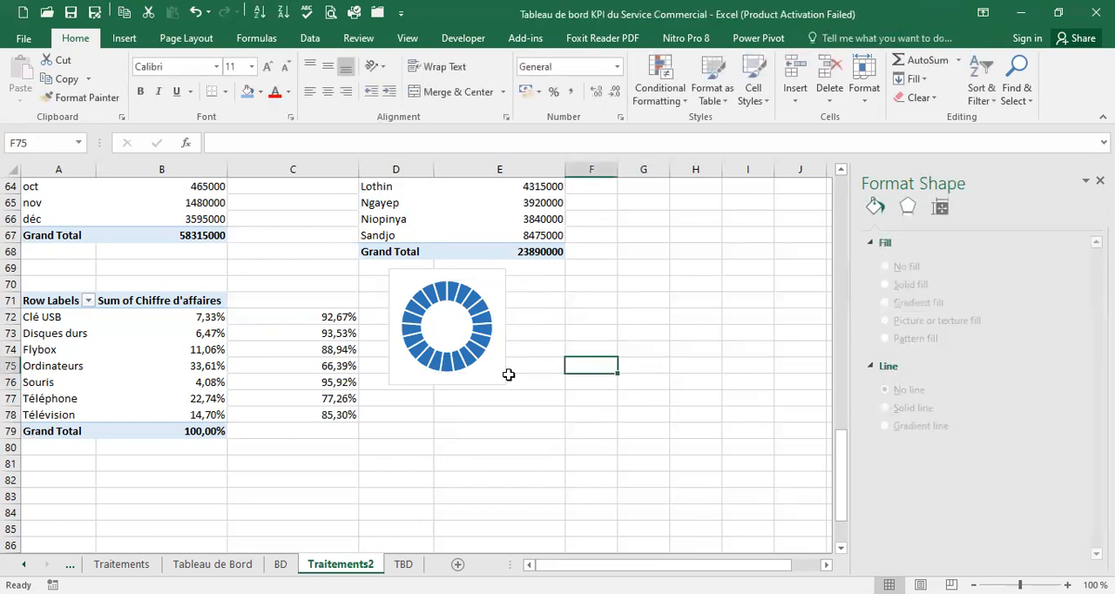
pyautogui.click(501, 384)
pyautogui.moveTo(505, 384); pyautogui.dragTo(459, 392)
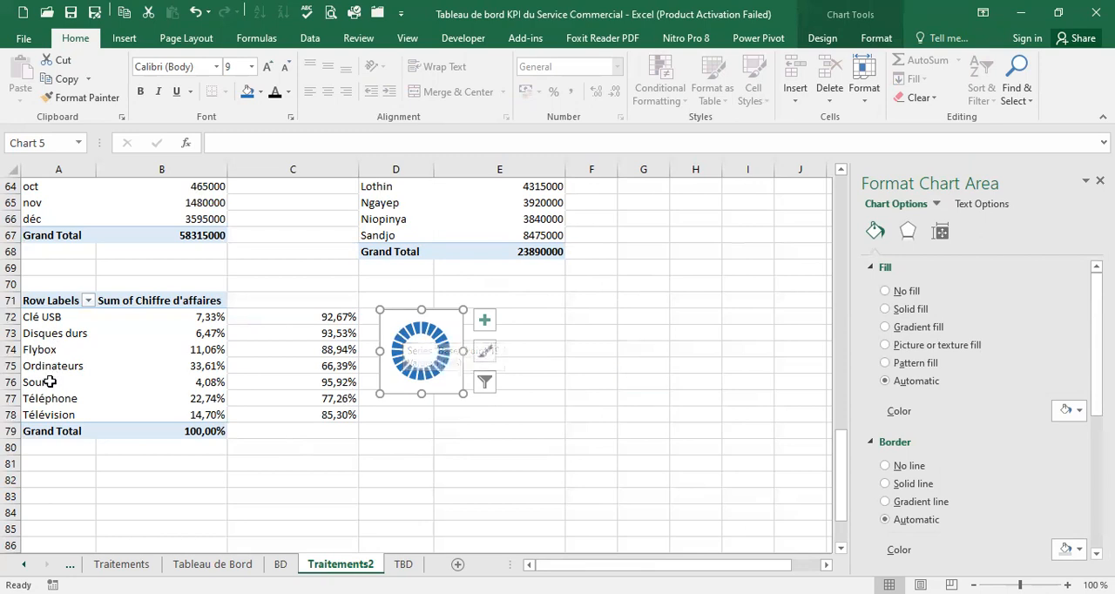
pyautogui.click(442, 394)
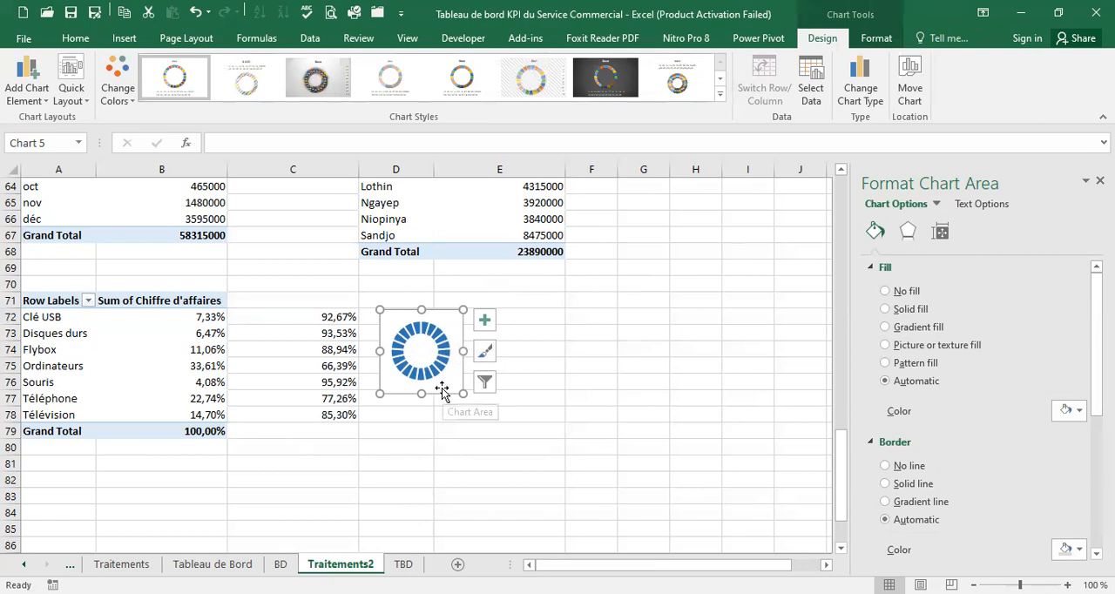
# Paste three copies of the doughnut chart and line them up side by side in the same row as the original
pyautogui.click(531, 328)
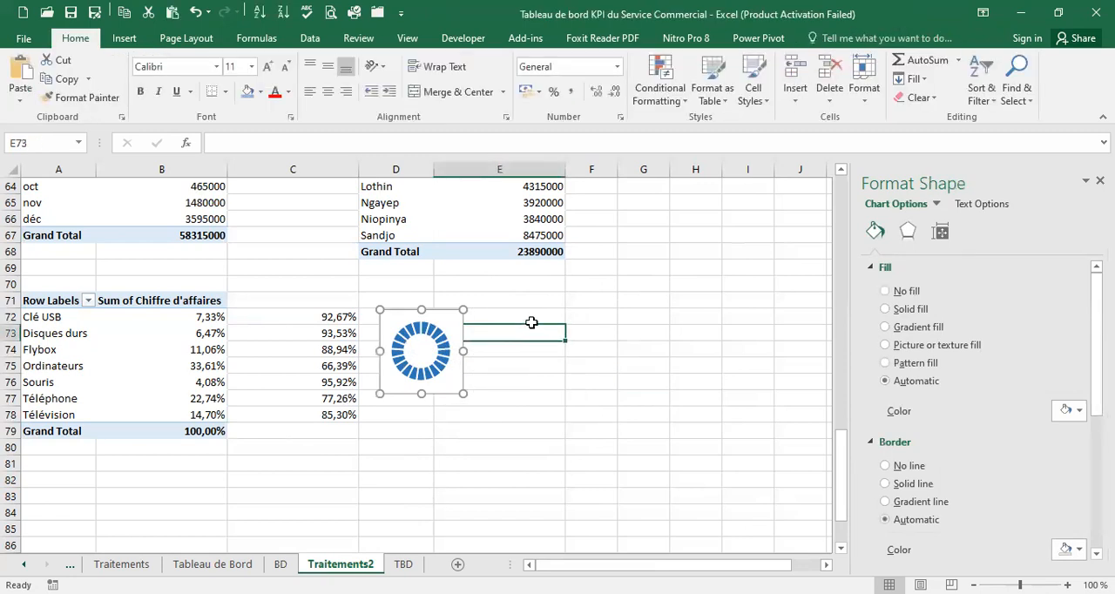
pyautogui.hotkey('ctrl', 'v')
pyautogui.moveTo(497, 328); pyautogui.dragTo(534, 311)
pyautogui.click(596, 315)
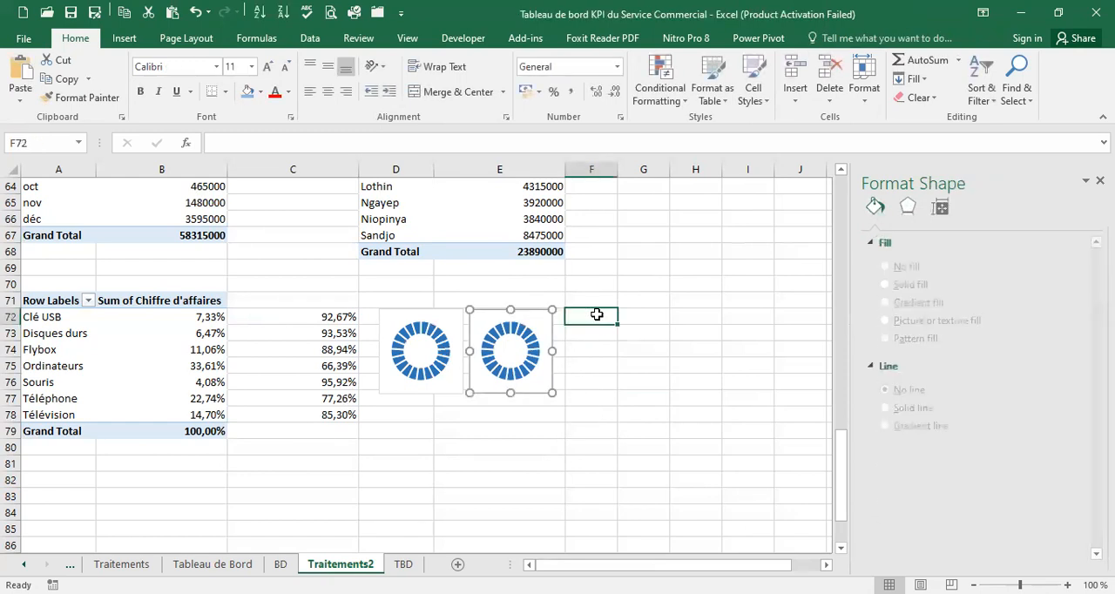
pyautogui.hotkey('ctrl', 'v')
pyautogui.moveTo(585, 312); pyautogui.dragTo(585, 310)
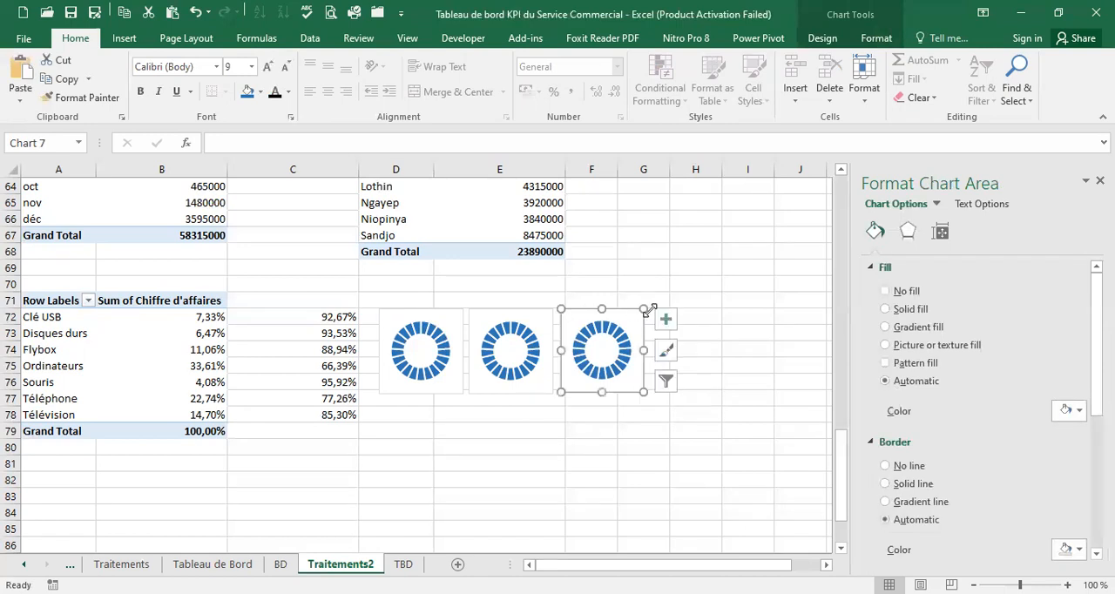
pyautogui.click(696, 308)
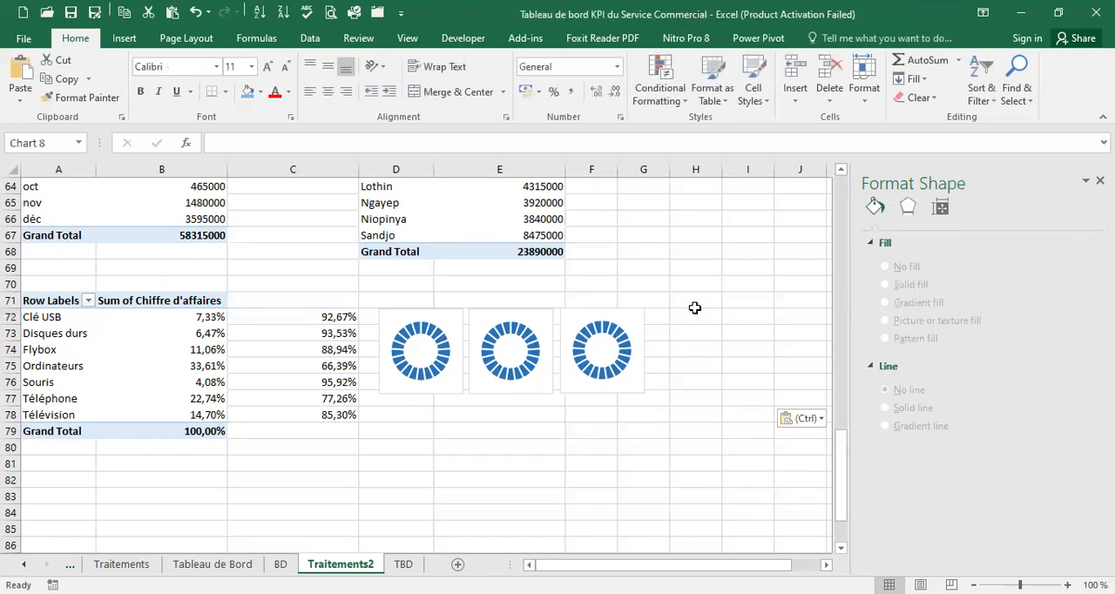
pyautogui.hotkey('ctrl', 'v')
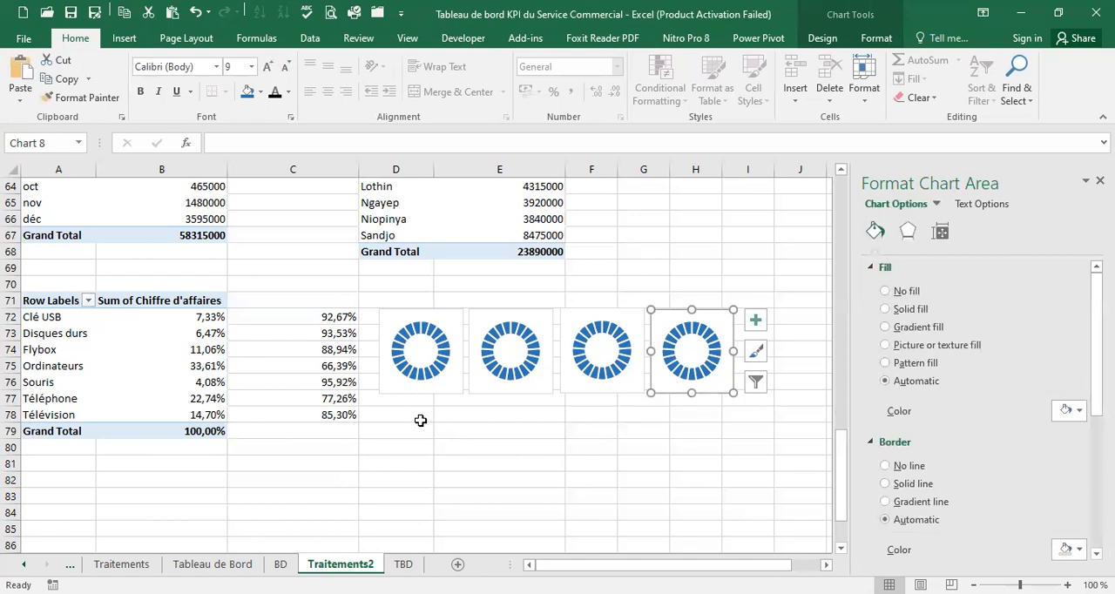
# Paste three more copies of the doughnut chart and line them up in a second row beneath the first four
pyautogui.click(420, 421)
pyautogui.hotkey('ctrl', 'v')
pyautogui.moveTo(420, 421); pyautogui.dragTo(437, 403)
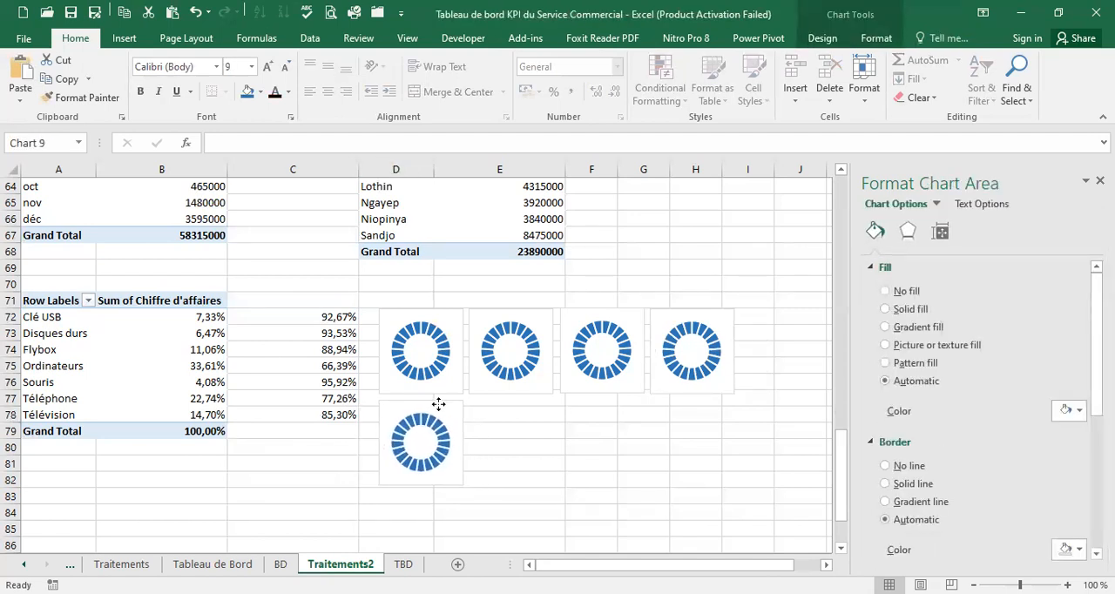
pyautogui.click(527, 408)
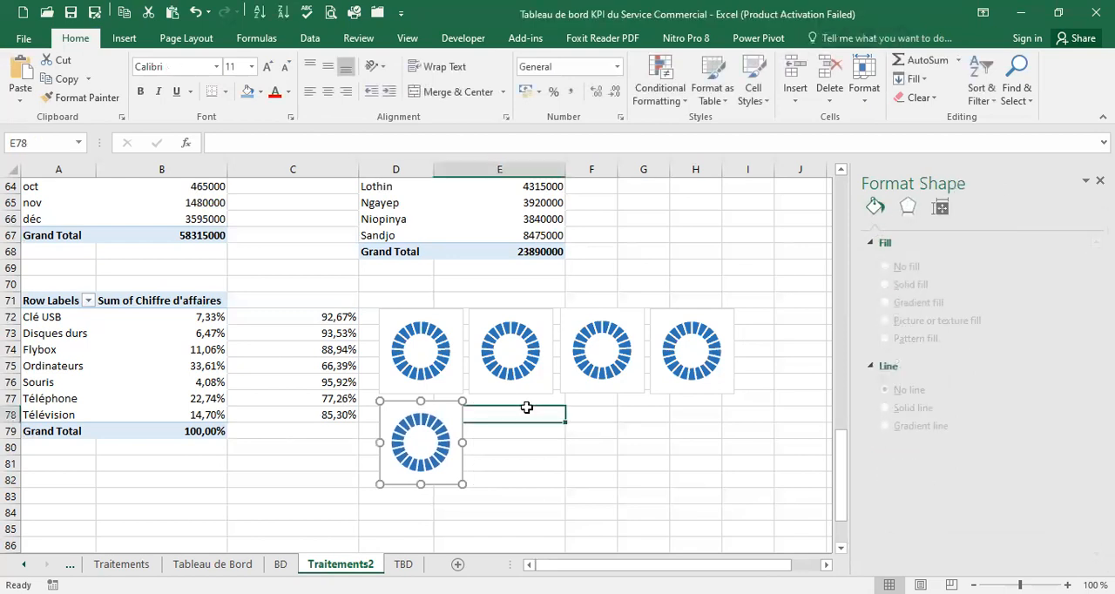
pyautogui.hotkey('ctrl', 'v')
pyautogui.moveTo(526, 405); pyautogui.dragTo(541, 403)
pyautogui.click(605, 413)
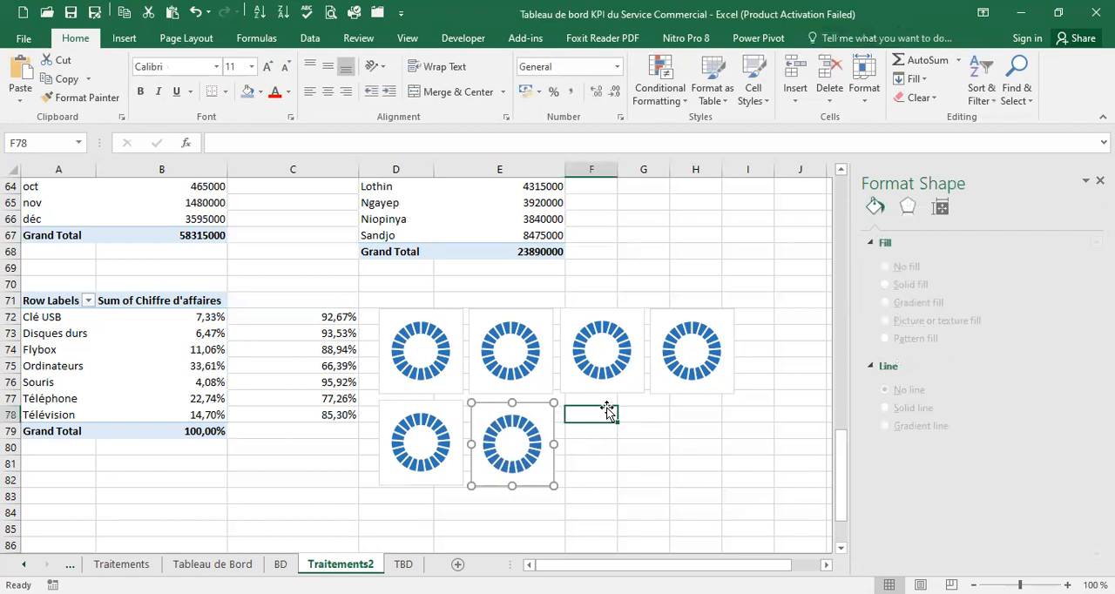
pyautogui.hotkey('ctrl', 'v')
pyautogui.moveTo(629, 399); pyautogui.dragTo(626, 403)
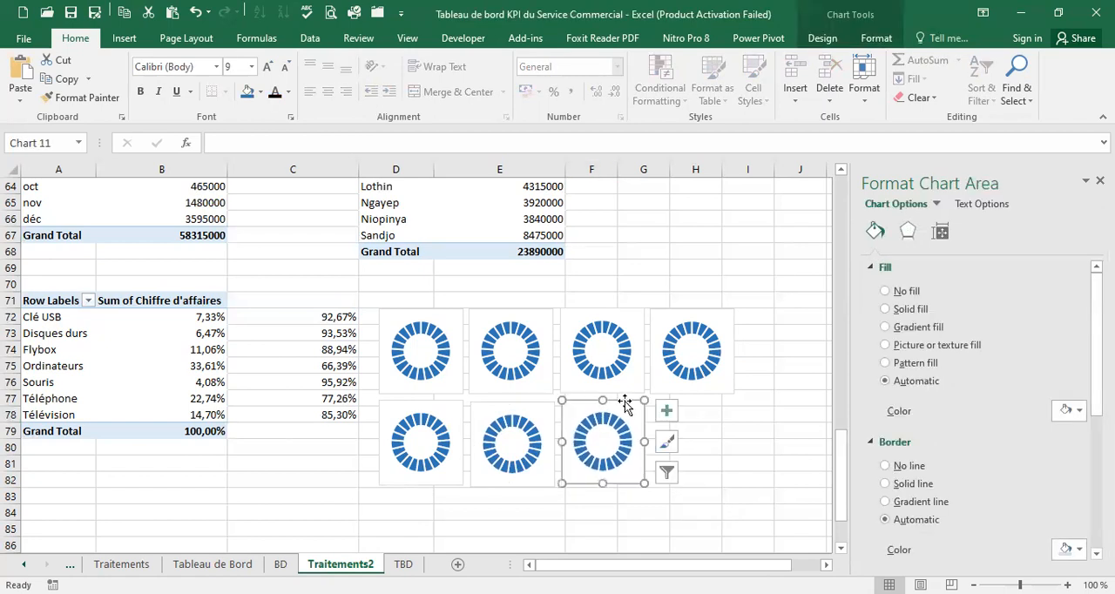
pyautogui.click(417, 348)
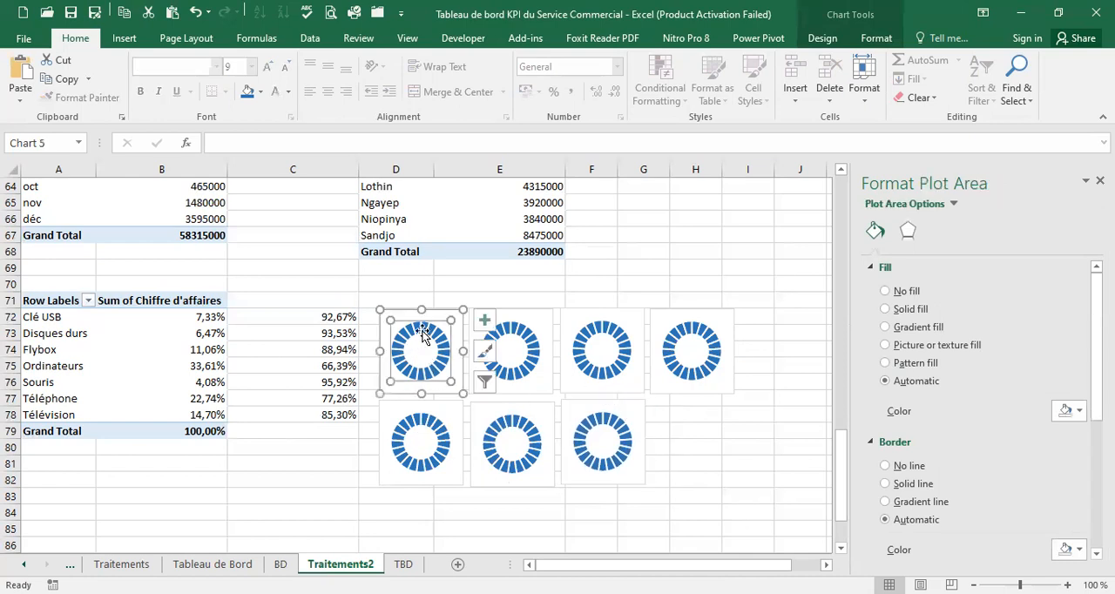
pyautogui.rightClick(422, 332)
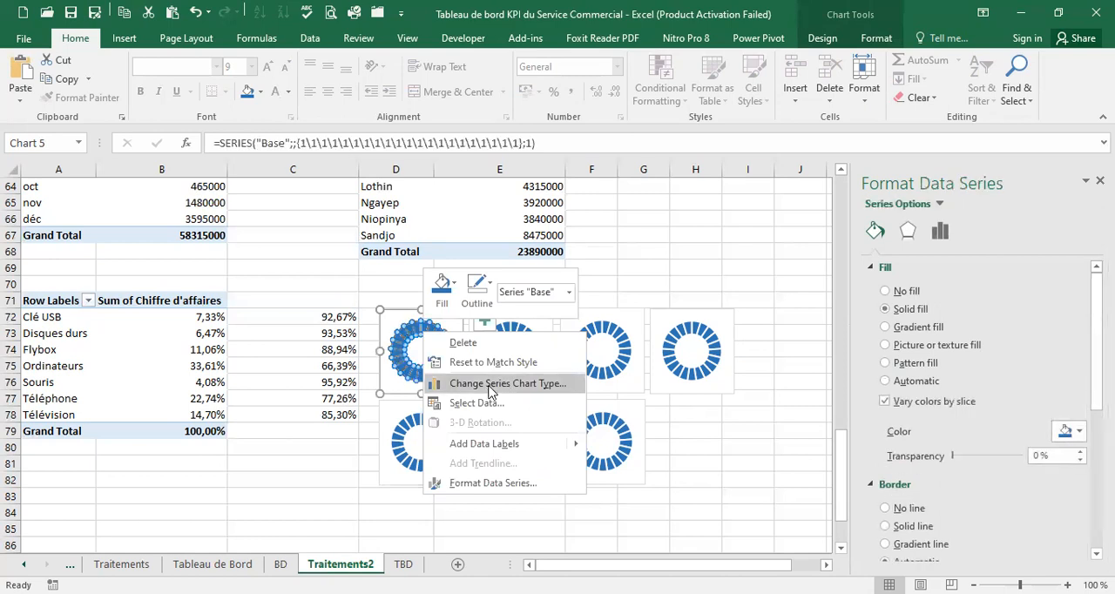
pyautogui.click(491, 384)
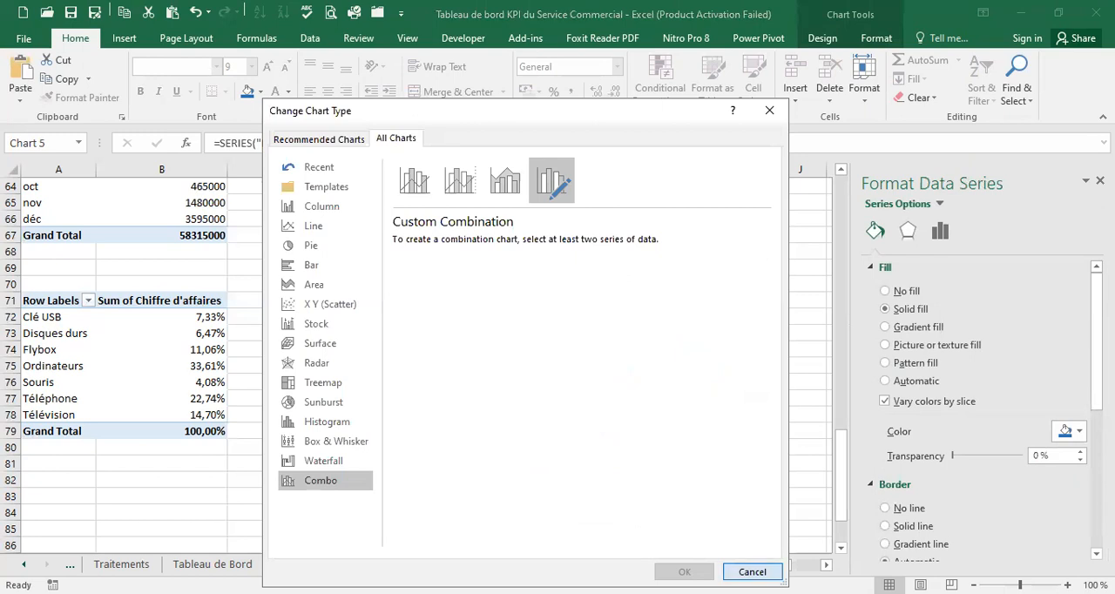
pyautogui.click(752, 572)
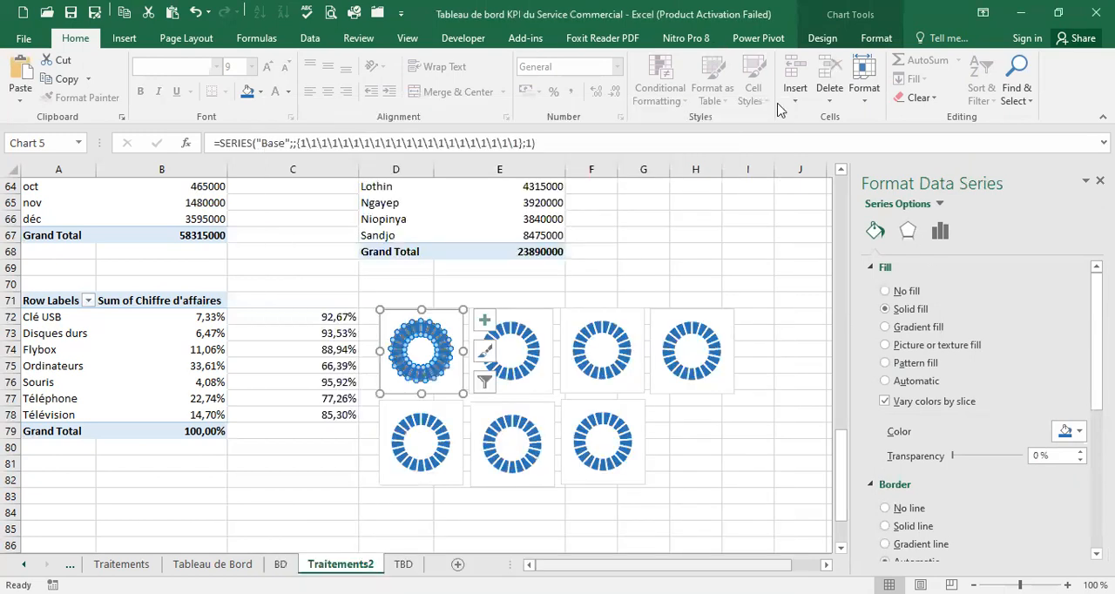
# Add a series to the first doughnut chart, named from A72 (Clé USB) with values B72:C72
pyautogui.click(824, 40)
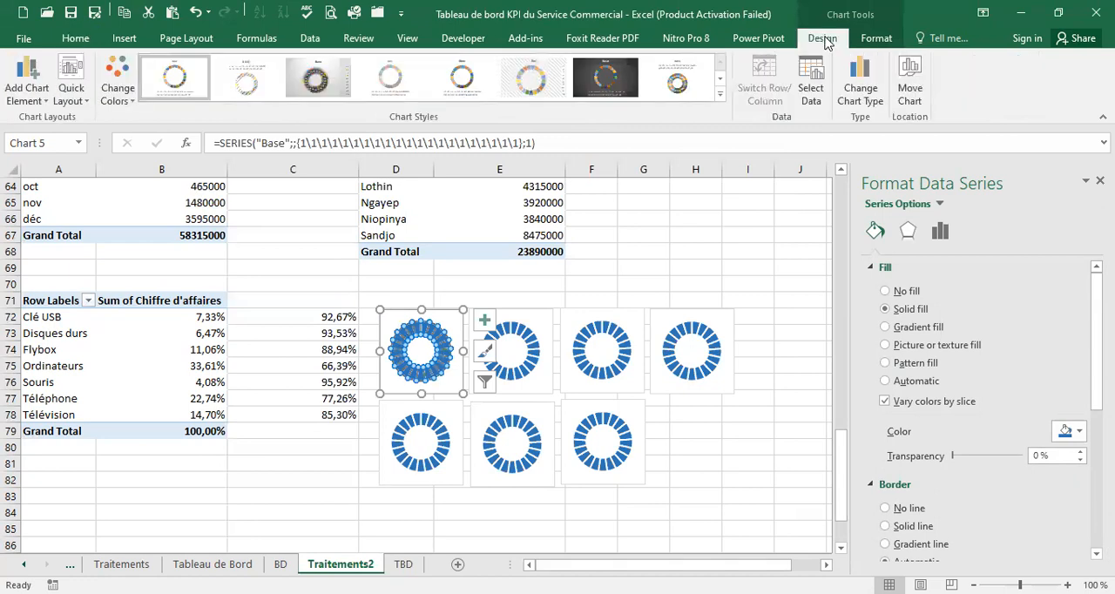
pyautogui.click(810, 91)
pyautogui.click(510, 322)
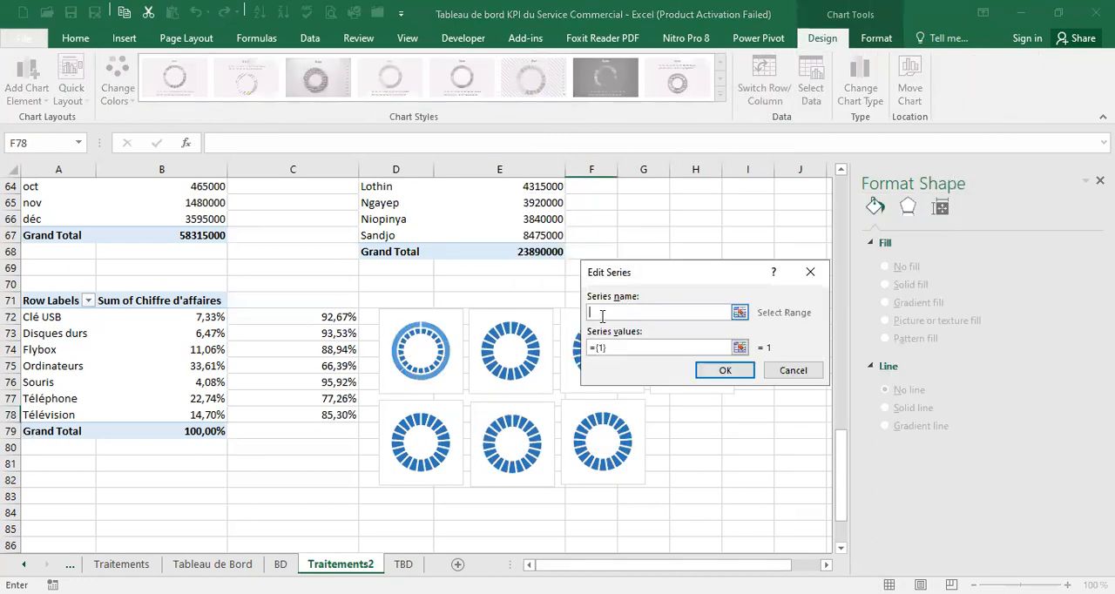
pyautogui.click(69, 317)
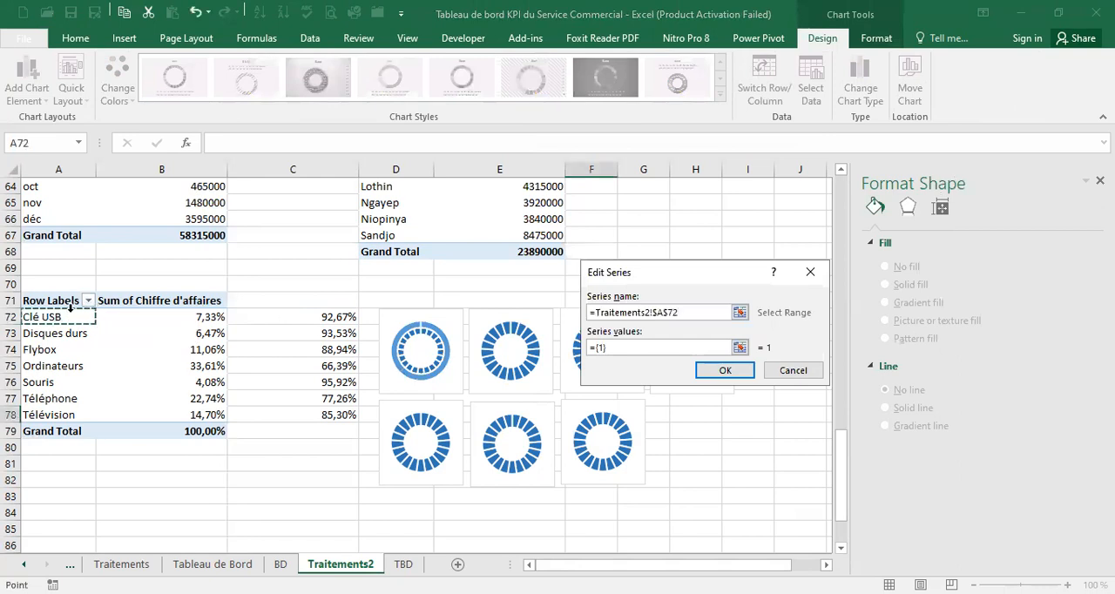
pyautogui.click(624, 349)
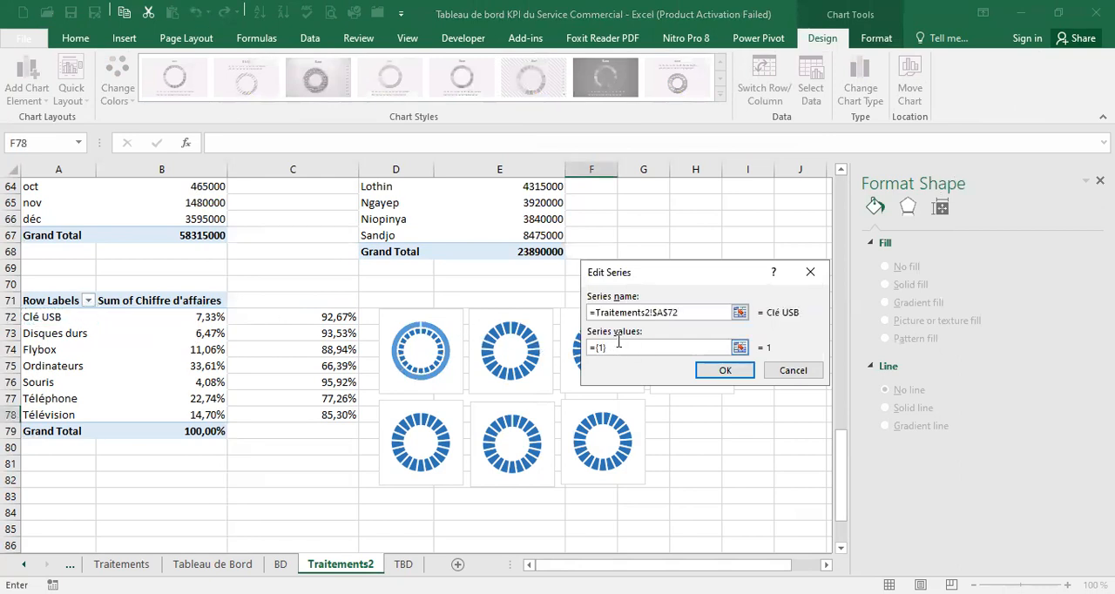
pyautogui.moveTo(617, 348); pyautogui.dragTo(562, 350)
pyautogui.press('BackSpace')
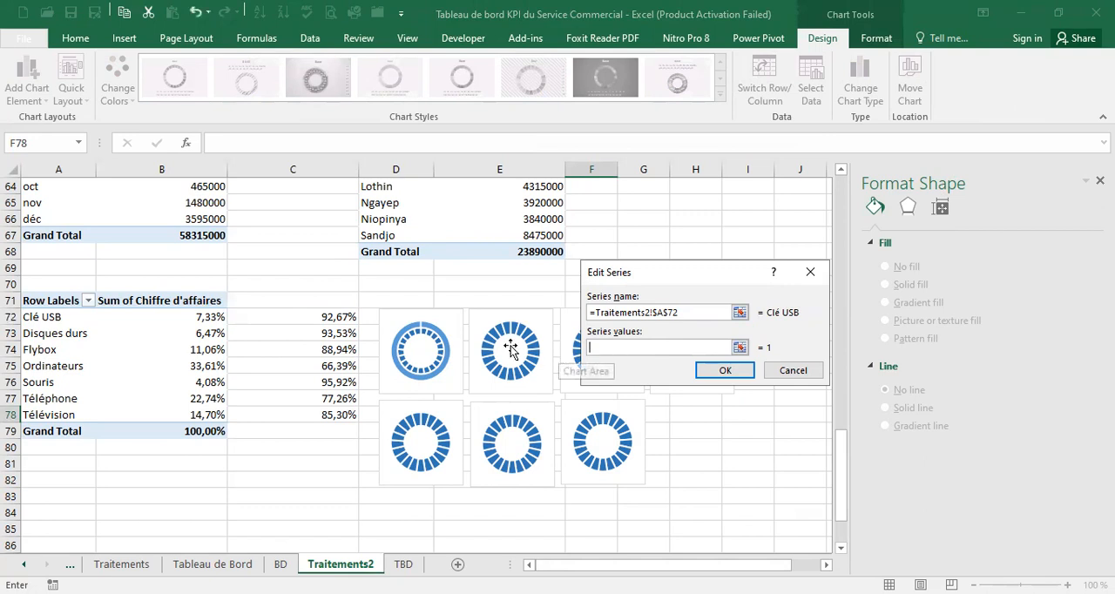
pyautogui.click(203, 319)
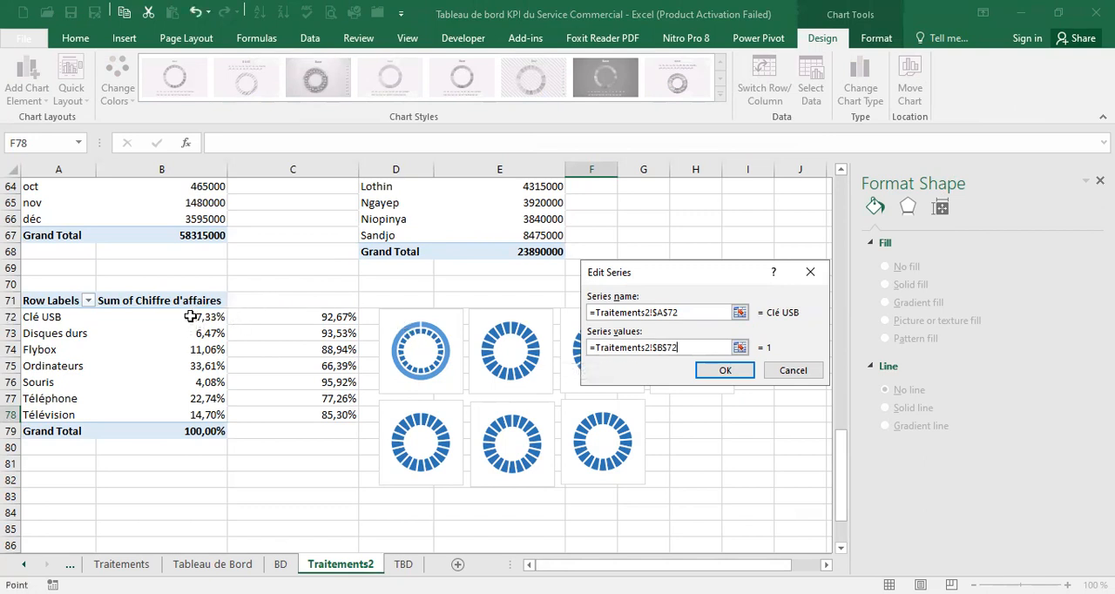
pyautogui.keyDown('shift'); pyautogui.click(277, 317); pyautogui.keyUp('shift')
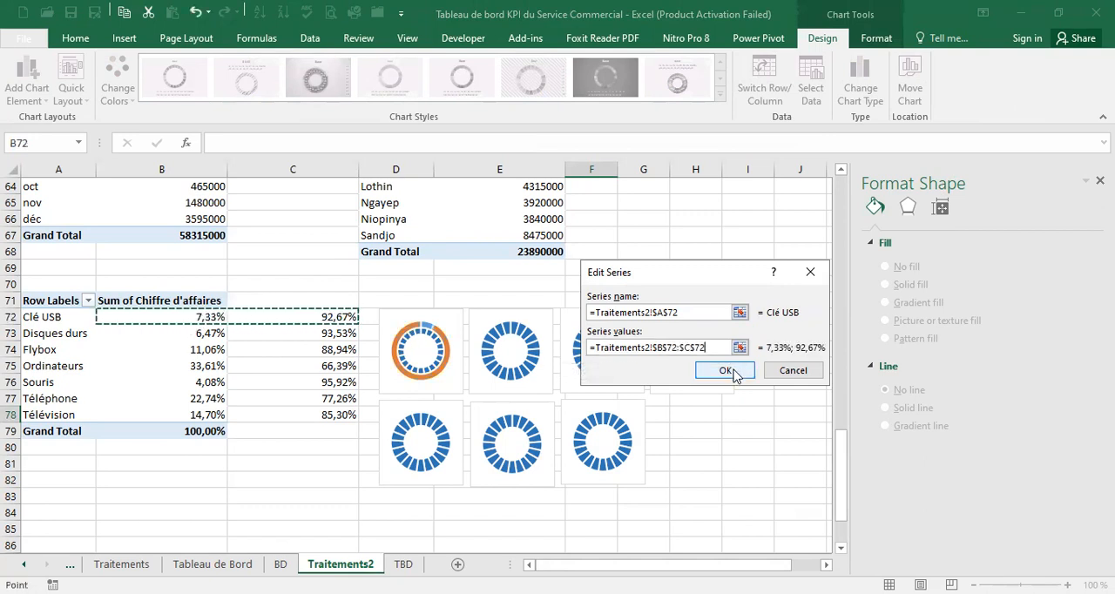
pyautogui.click(725, 371)
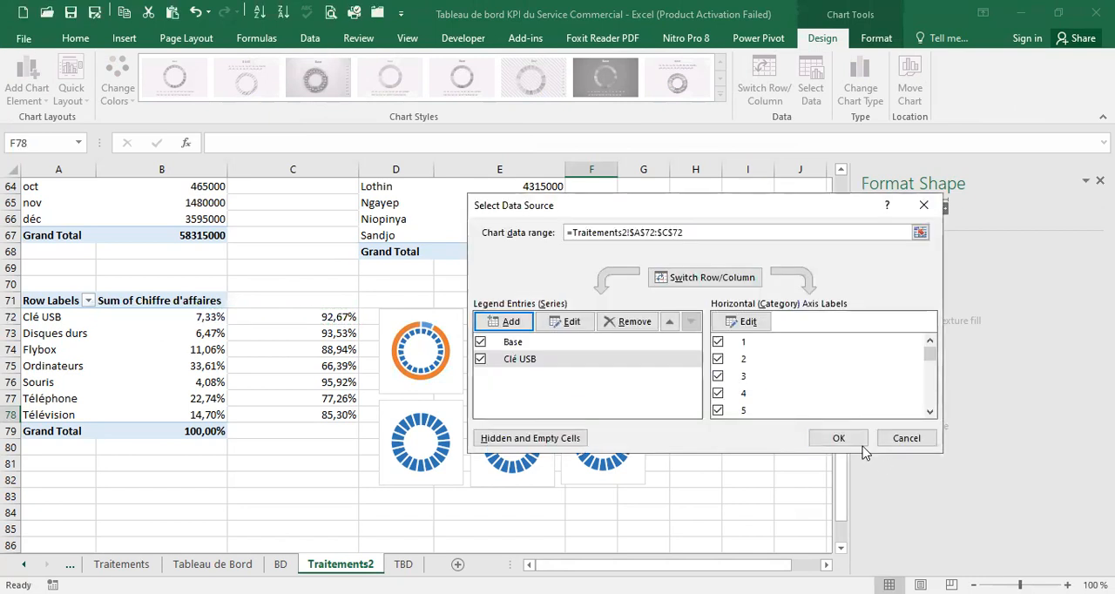
pyautogui.click(838, 438)
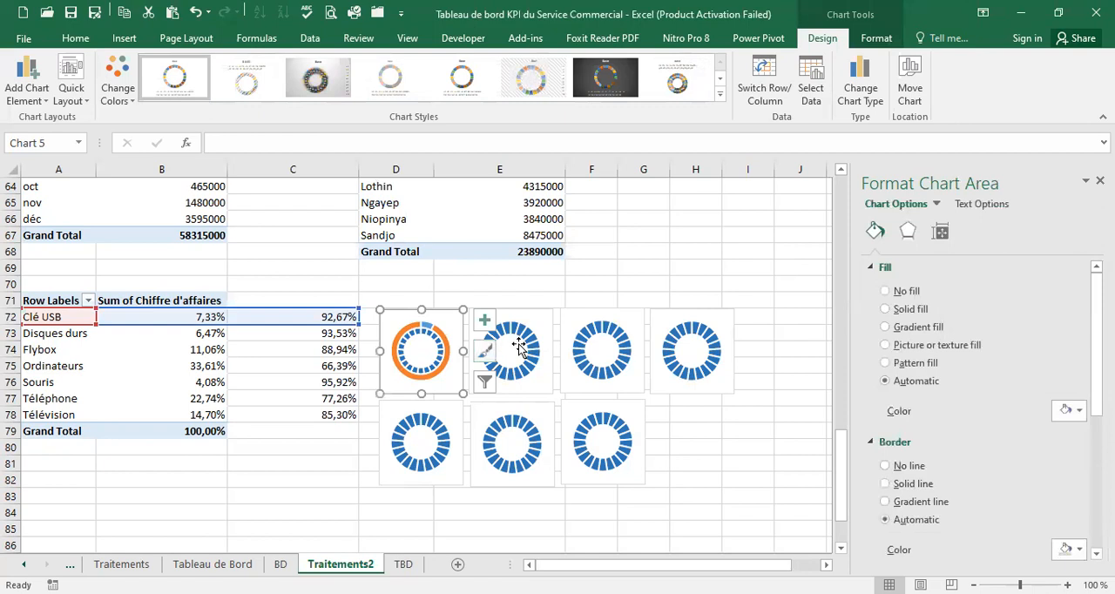
# Add a series to the second doughnut chart, named from A73 (Disques durs) with values B73:C73
pyautogui.click(518, 344)
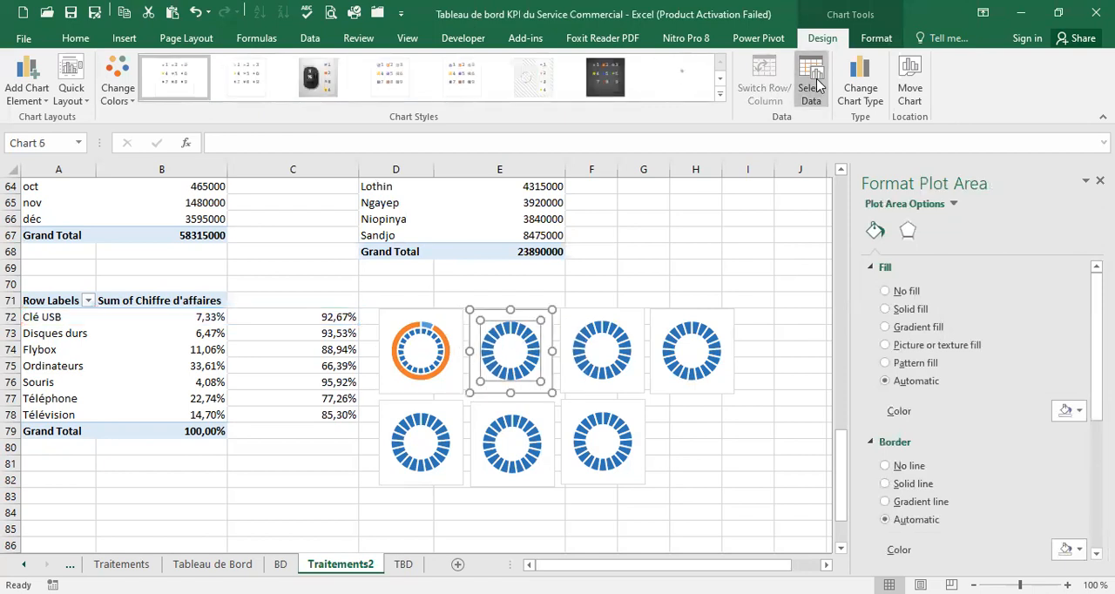
pyautogui.click(814, 89)
pyautogui.click(521, 326)
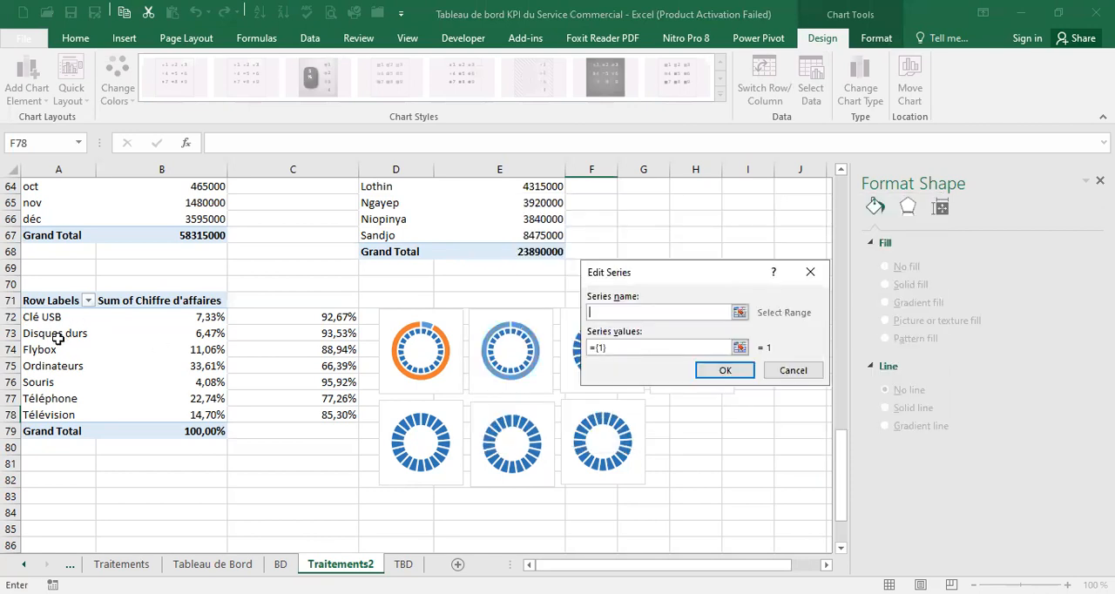
pyautogui.click(57, 339)
pyautogui.click(641, 347)
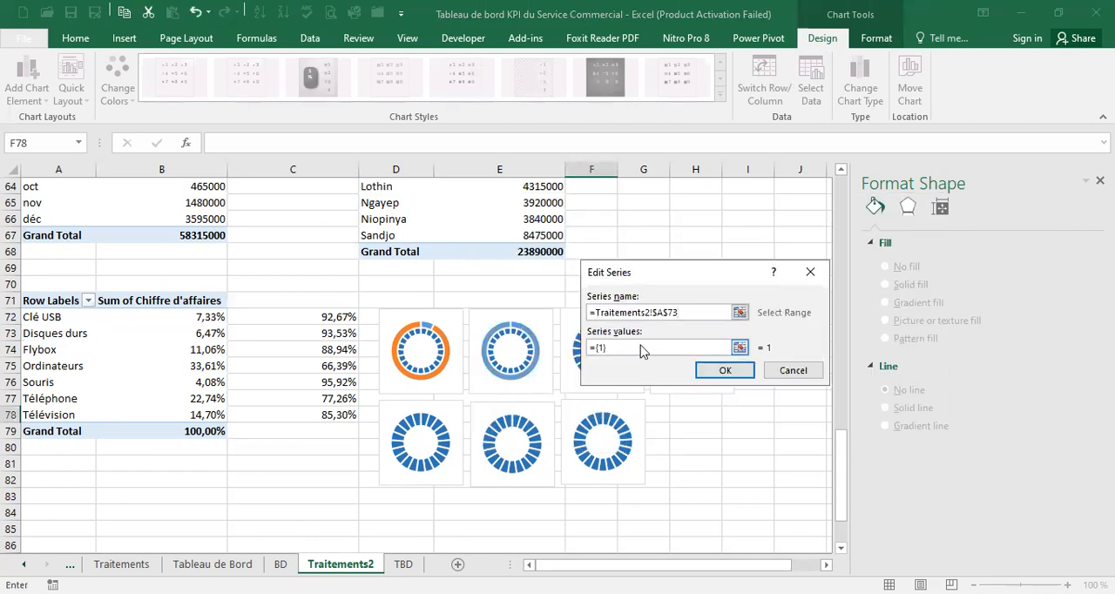
pyautogui.moveTo(632, 348); pyautogui.dragTo(578, 349)
pyautogui.press('BackSpace')
pyautogui.click(213, 332)
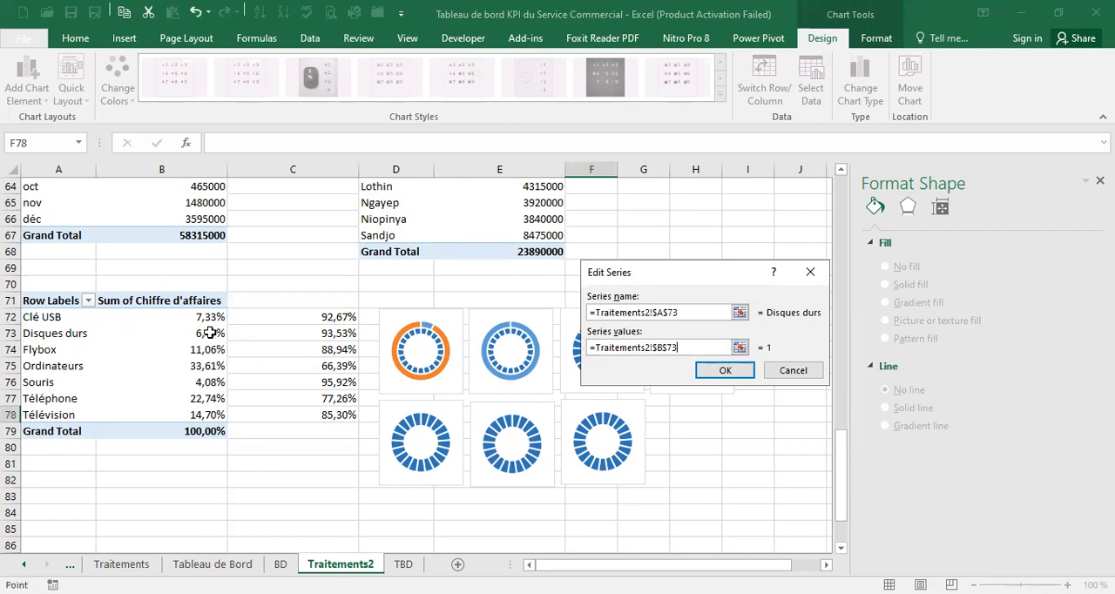
pyautogui.hotkey('shift', 'Right')
pyautogui.click(725, 370)
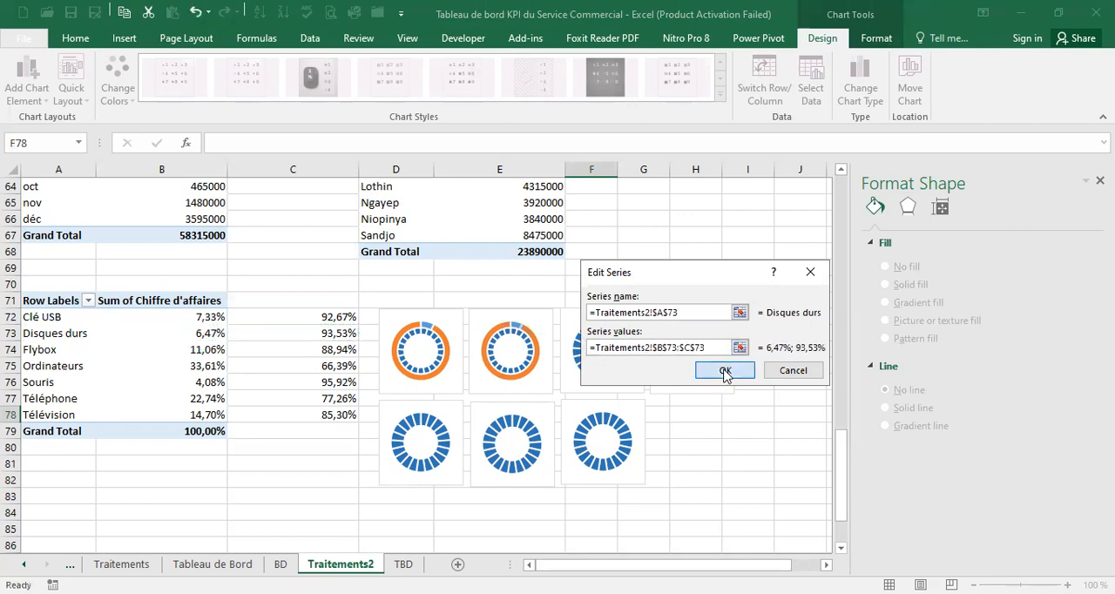
pyautogui.click(832, 438)
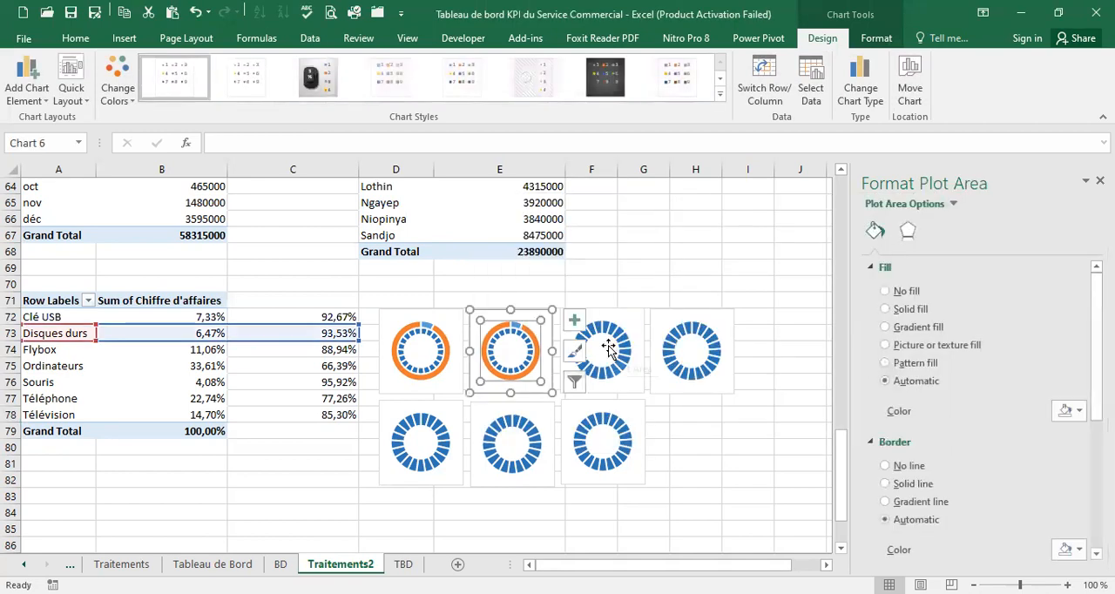
# Add a series to the third doughnut chart, named from A74 (Flybox) with values B74:C74
pyautogui.click(607, 350)
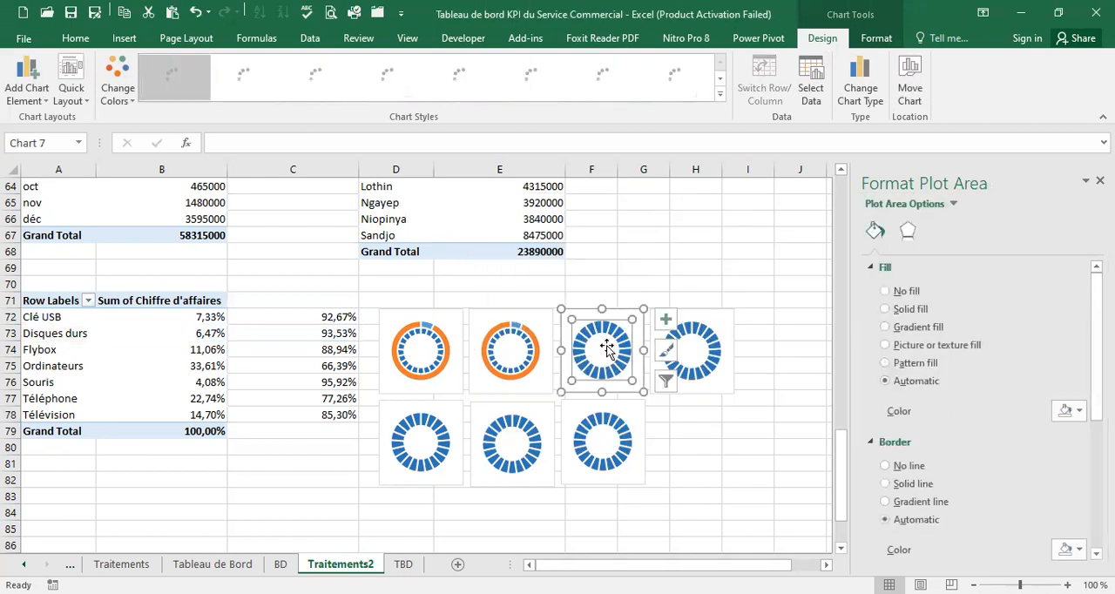
pyautogui.click(814, 89)
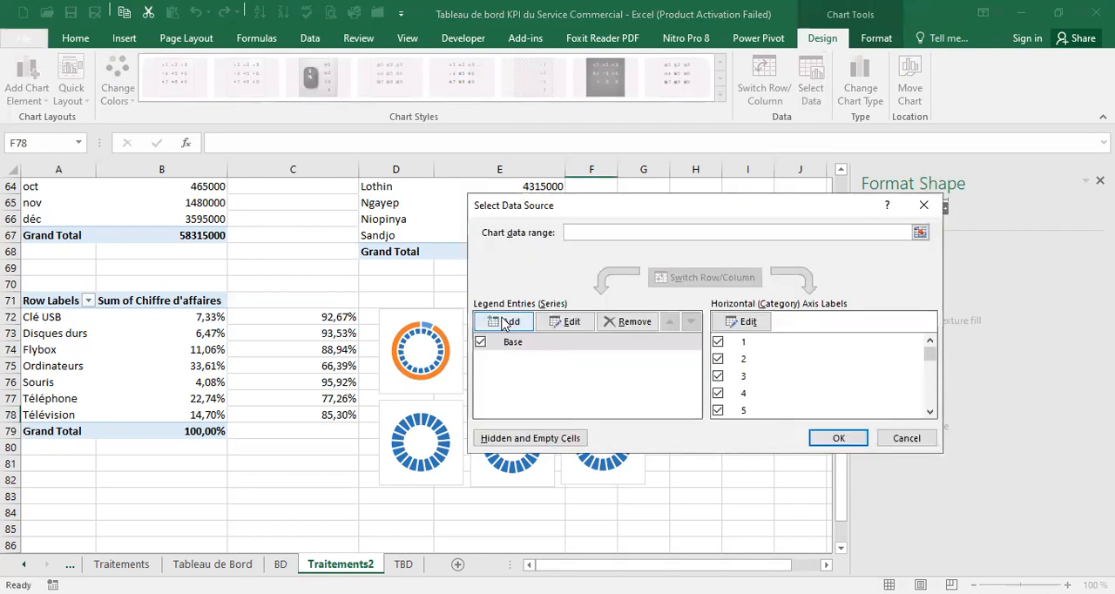
pyautogui.click(66, 349)
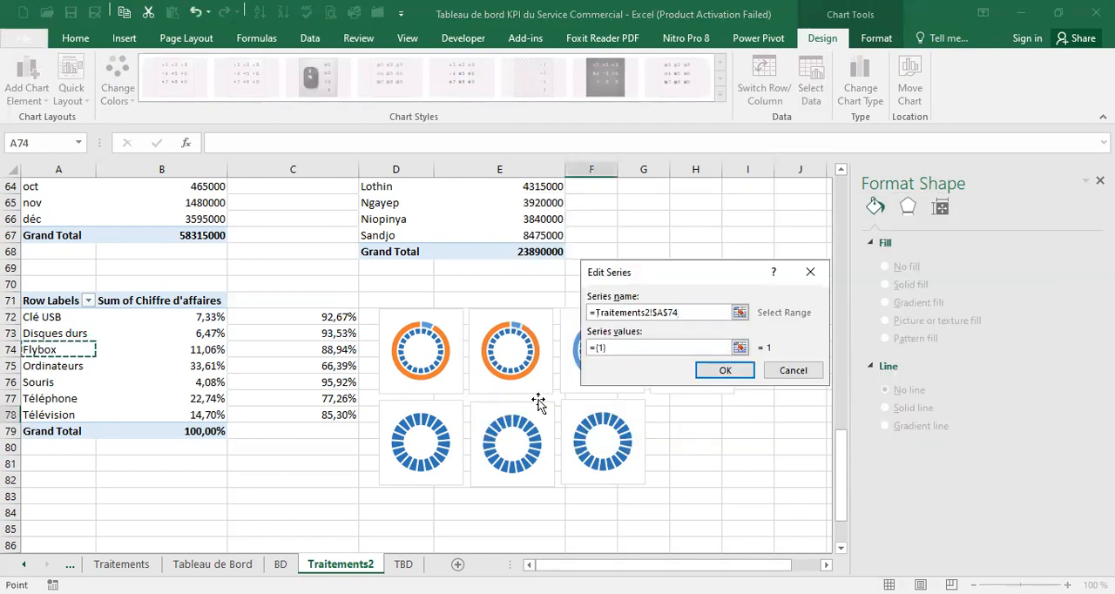
pyautogui.click(661, 347)
pyautogui.moveTo(661, 347); pyautogui.dragTo(591, 347)
pyautogui.press('BackSpace')
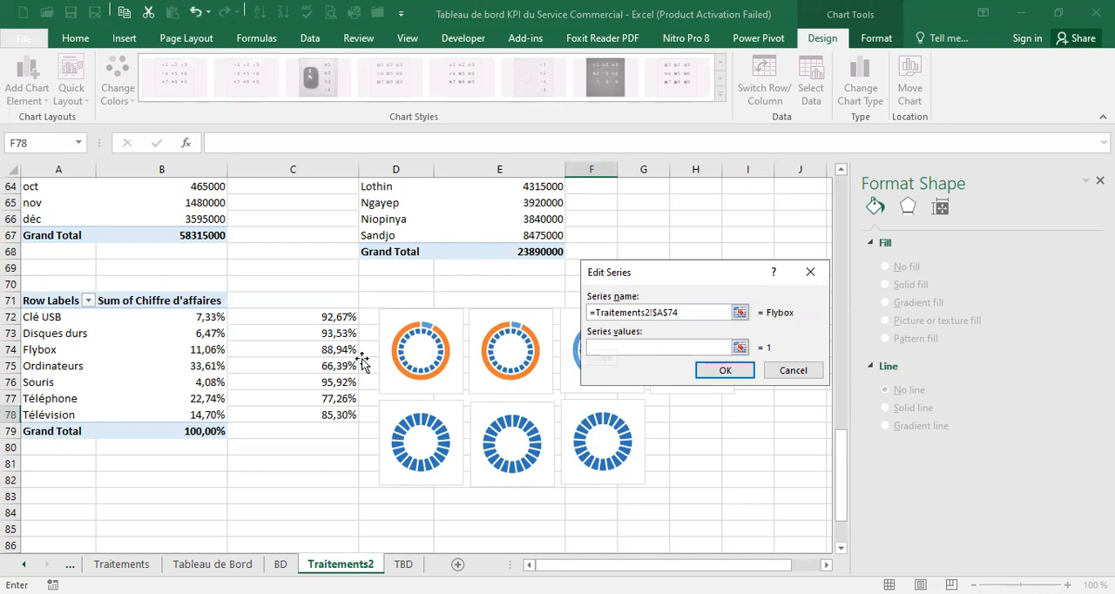
pyautogui.click(188, 348)
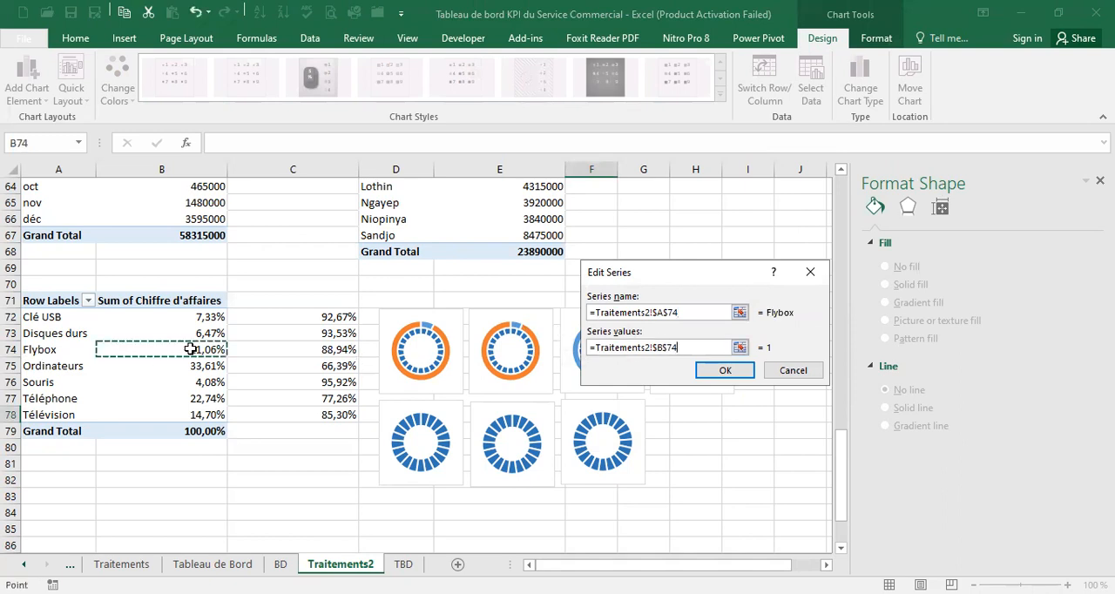
pyautogui.keyDown('shift'); pyautogui.click(264, 350); pyautogui.keyUp('shift')
pyautogui.click(747, 371)
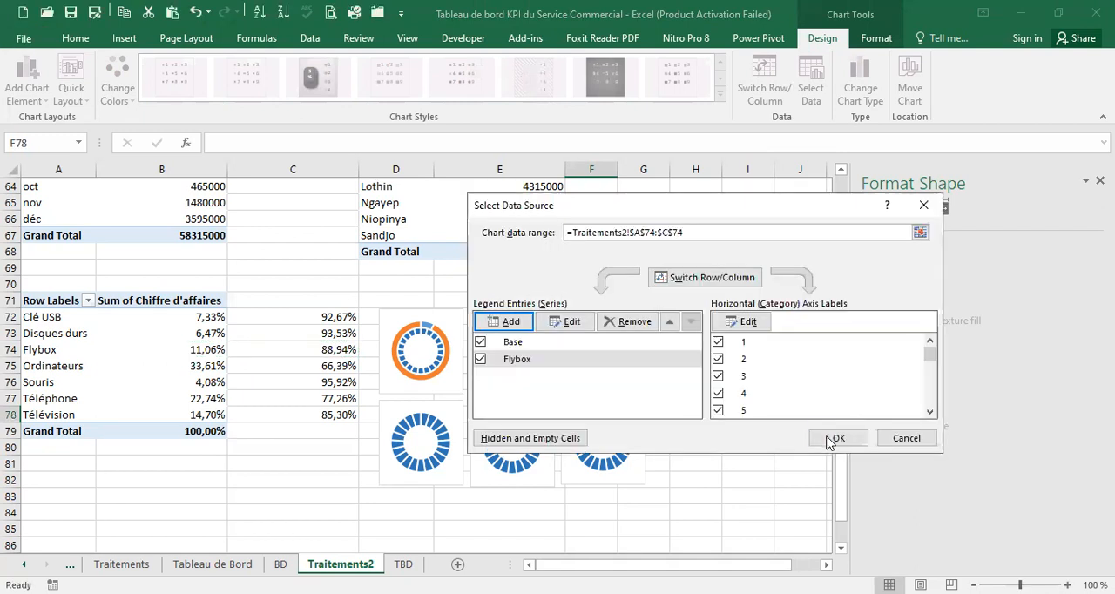
pyautogui.press('Return')
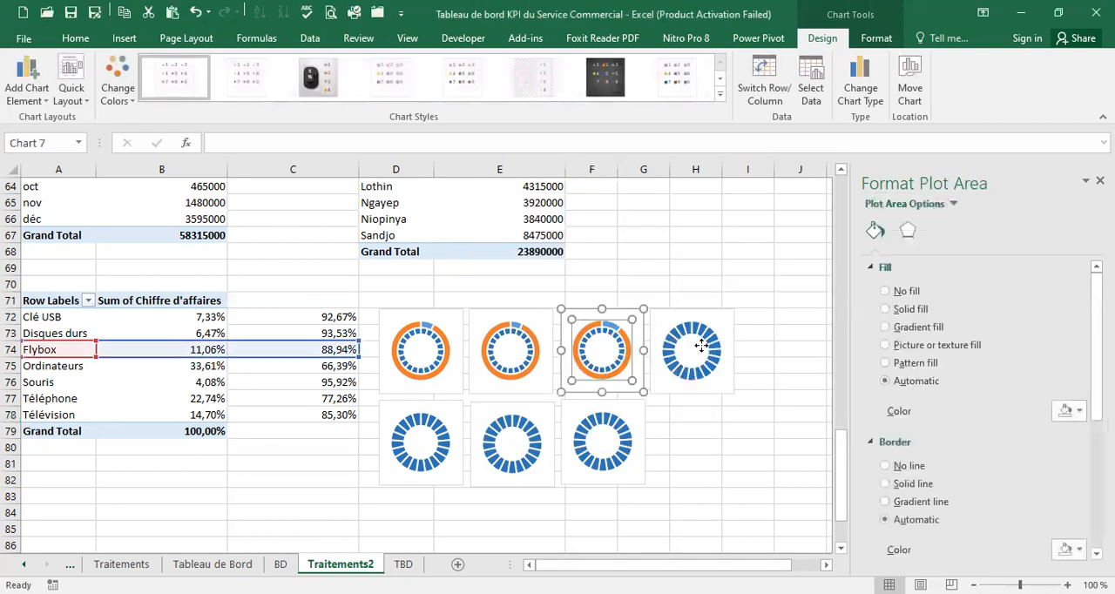
# Add a series to the fourth doughnut chart, named from A75 (Ordinateurs) with values B75:C75
pyautogui.click(702, 346)
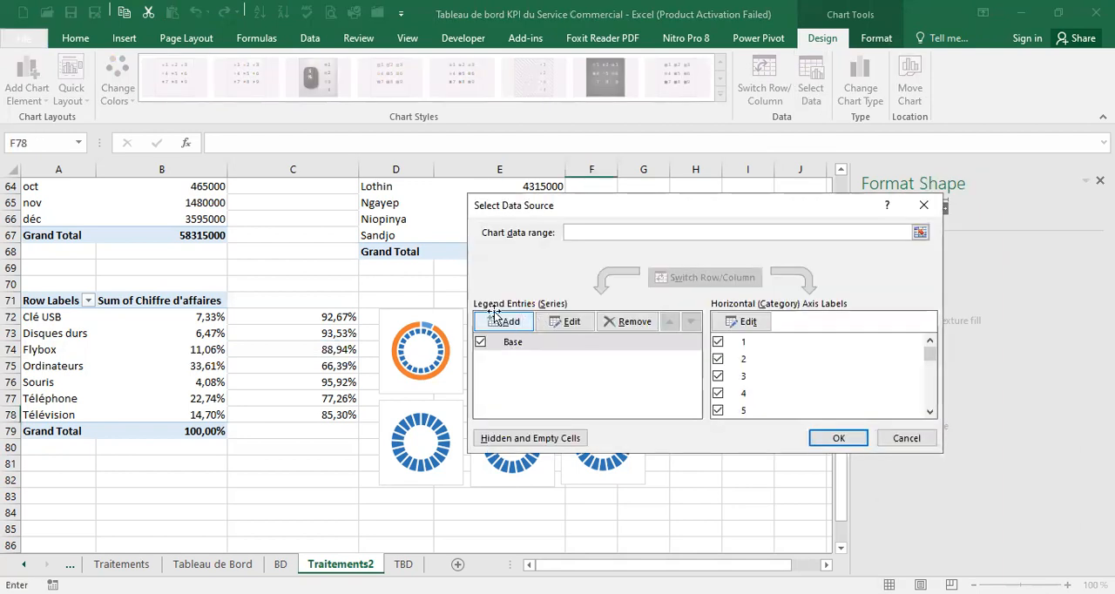
pyautogui.click(506, 322)
pyautogui.click(54, 366)
pyautogui.click(627, 348)
pyautogui.moveTo(628, 349); pyautogui.dragTo(582, 350)
pyautogui.press('BackSpace')
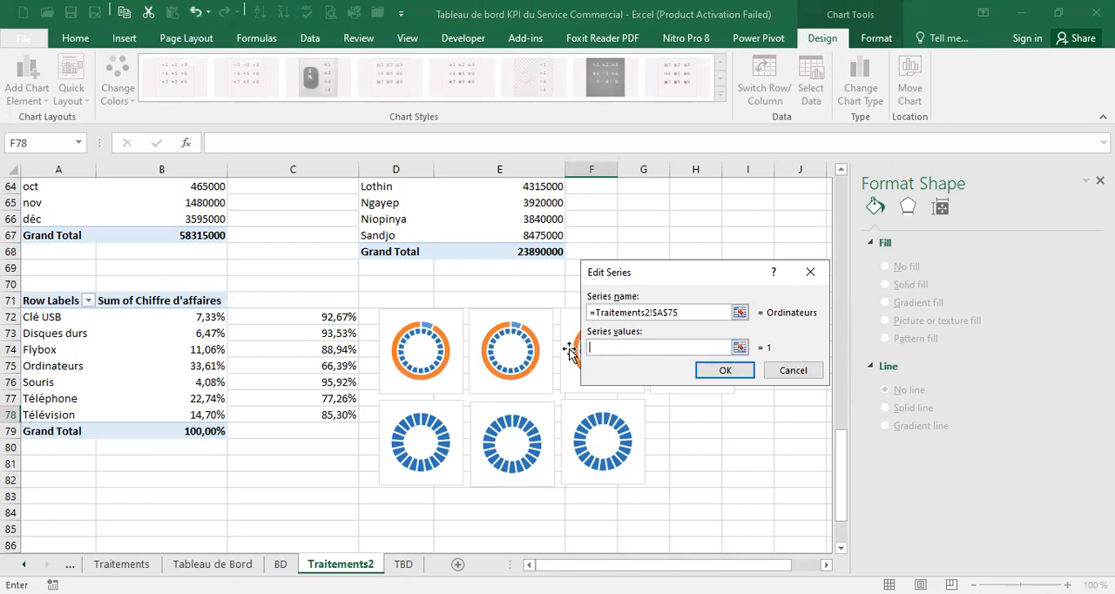
pyautogui.click(216, 367)
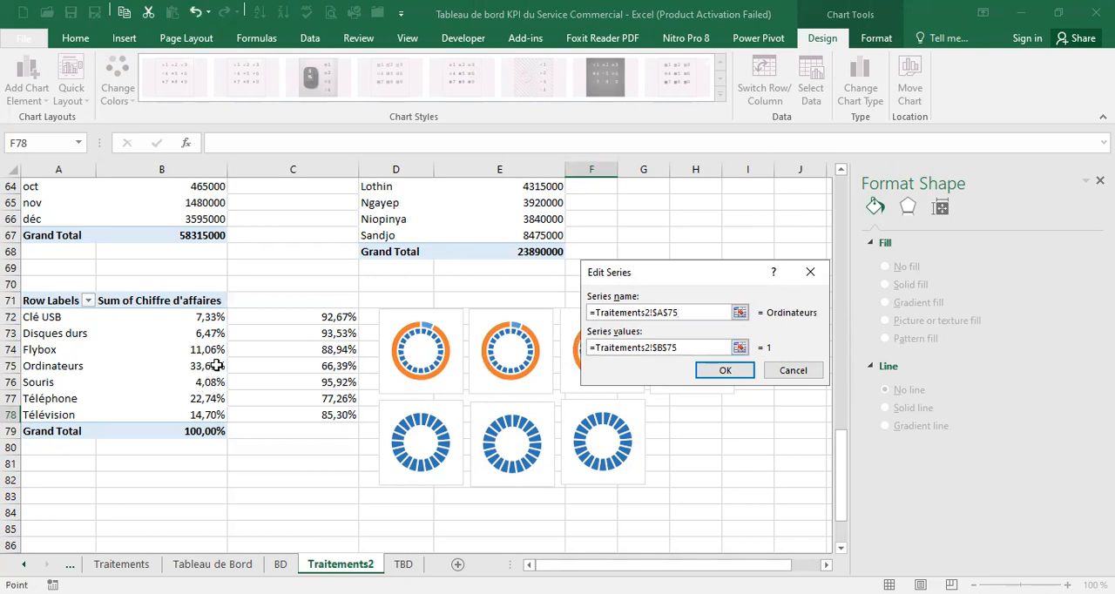
pyautogui.moveTo(293, 369); pyautogui.dragTo(296, 368)
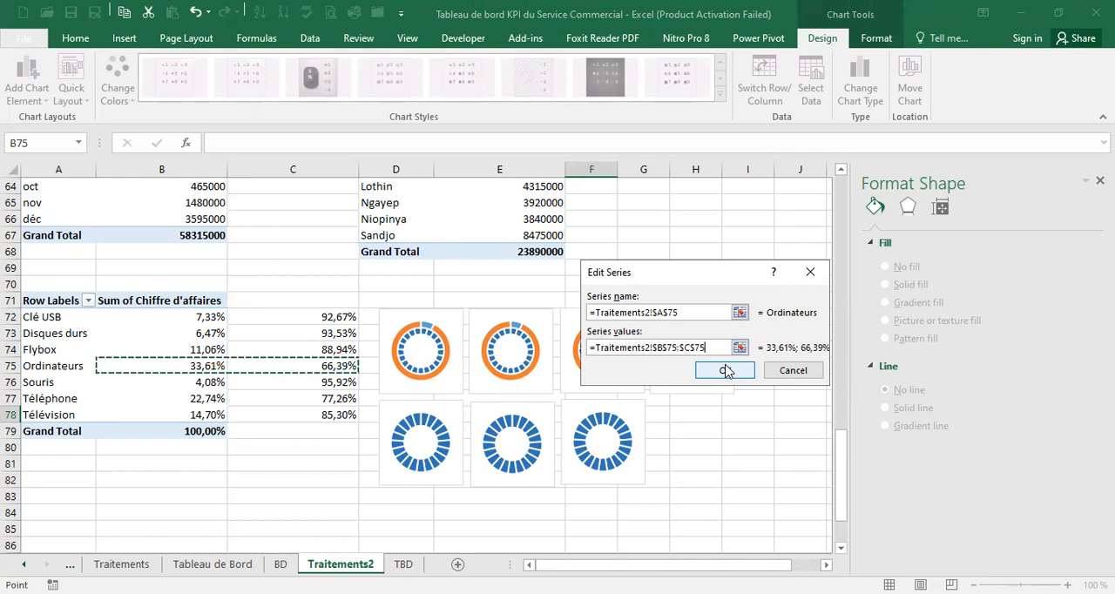
pyautogui.click(724, 370)
pyautogui.press('Return')
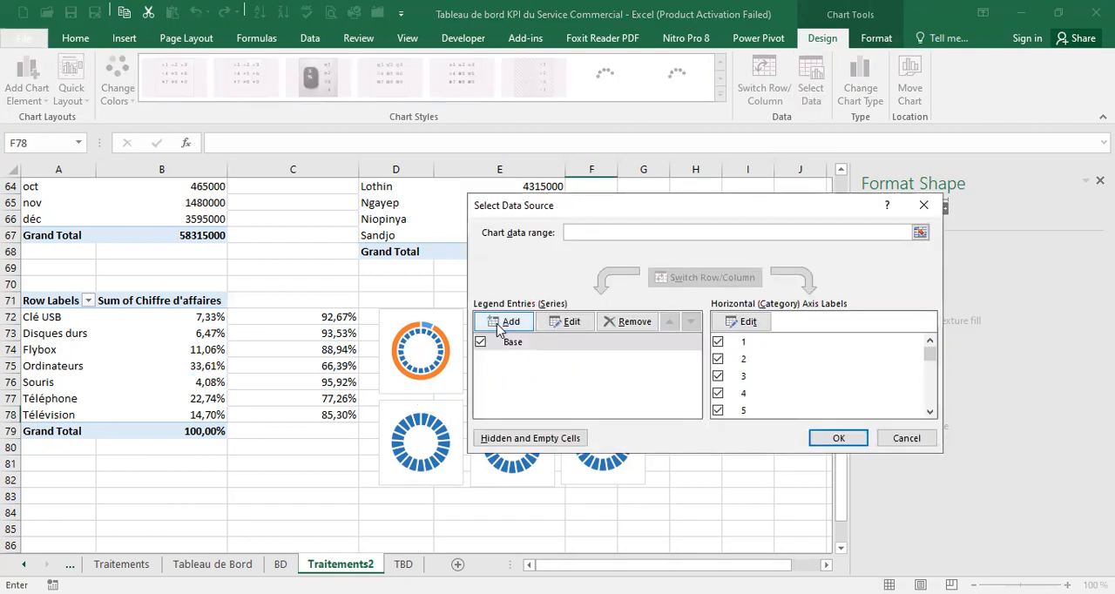
# Add a series to the fifth doughnut chart, named from A76 (Souris) with values B76:C76
pyautogui.click(510, 391)
pyautogui.click(71, 383)
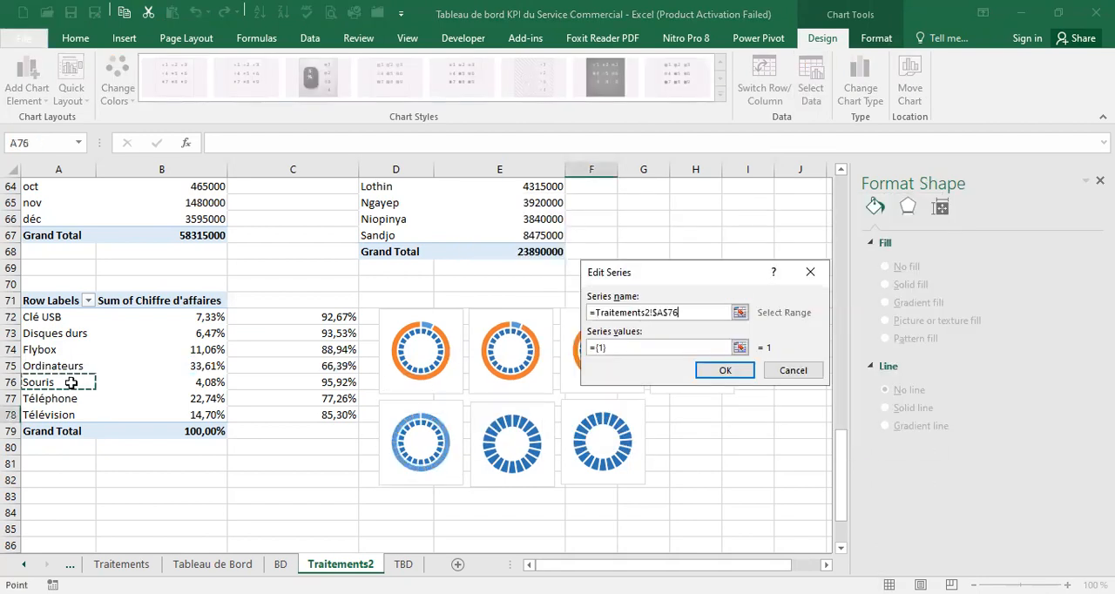
pyautogui.click(655, 347)
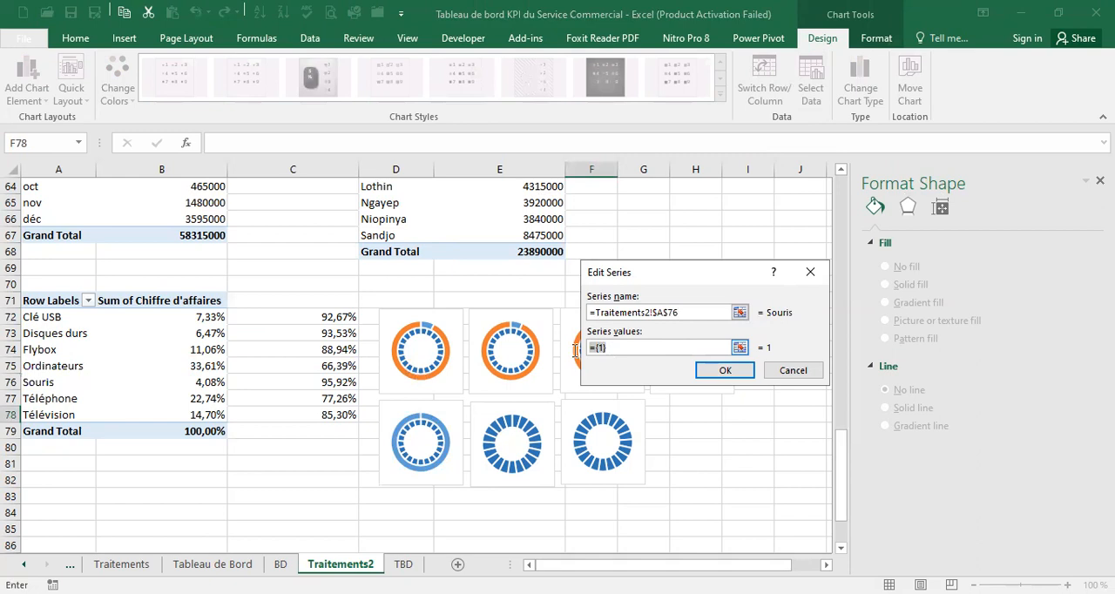
pyautogui.press('BackSpace')
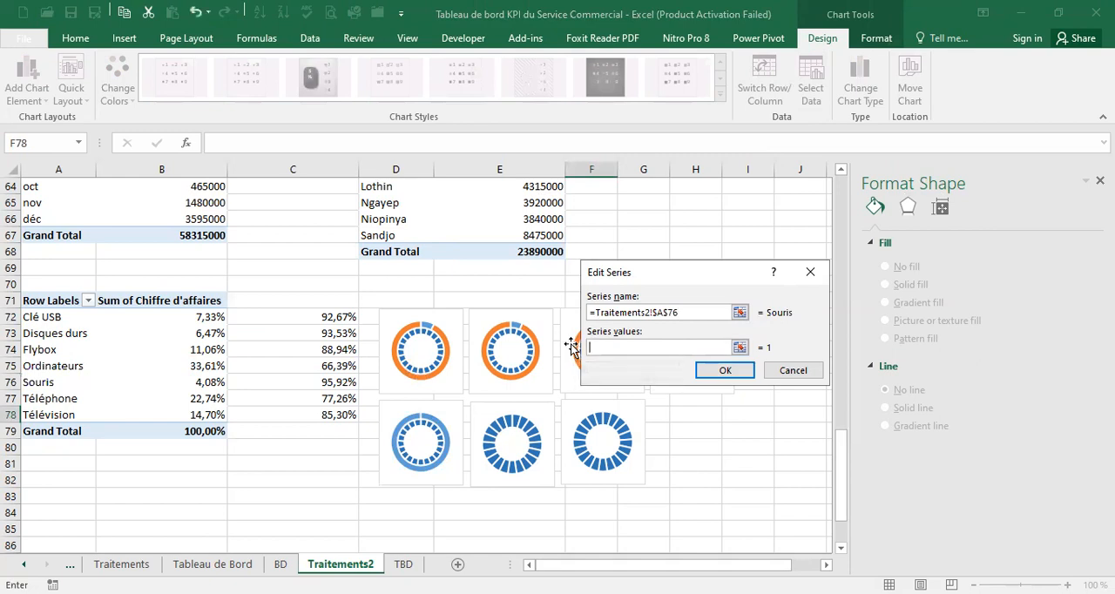
pyautogui.click(218, 382)
pyautogui.keyDown('shift'); pyautogui.click(250, 384); pyautogui.keyUp('shift')
pyautogui.click(731, 370)
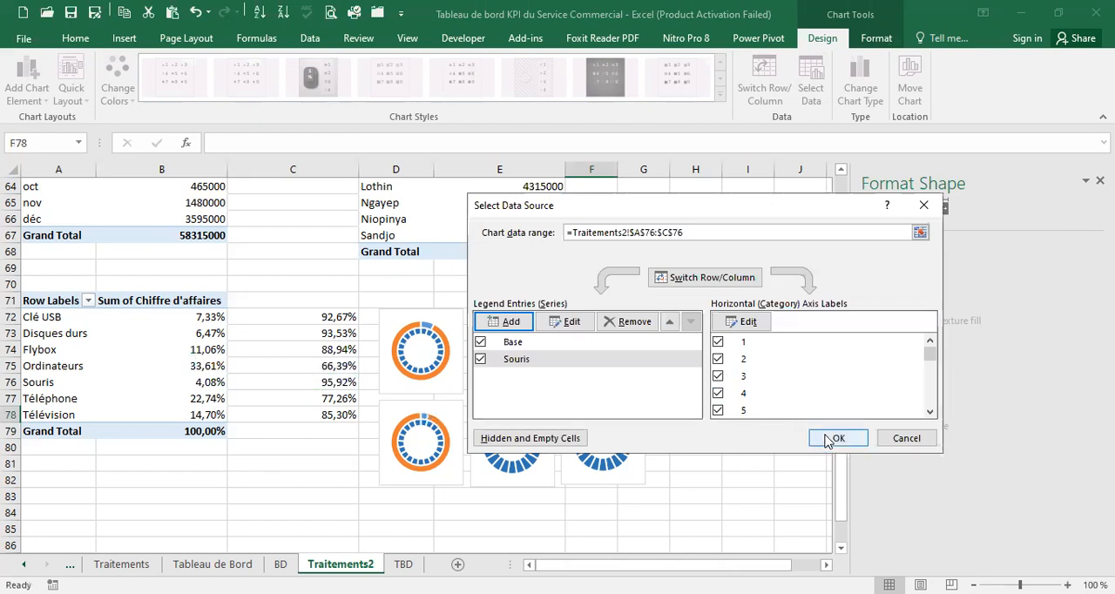
pyautogui.press('Return')
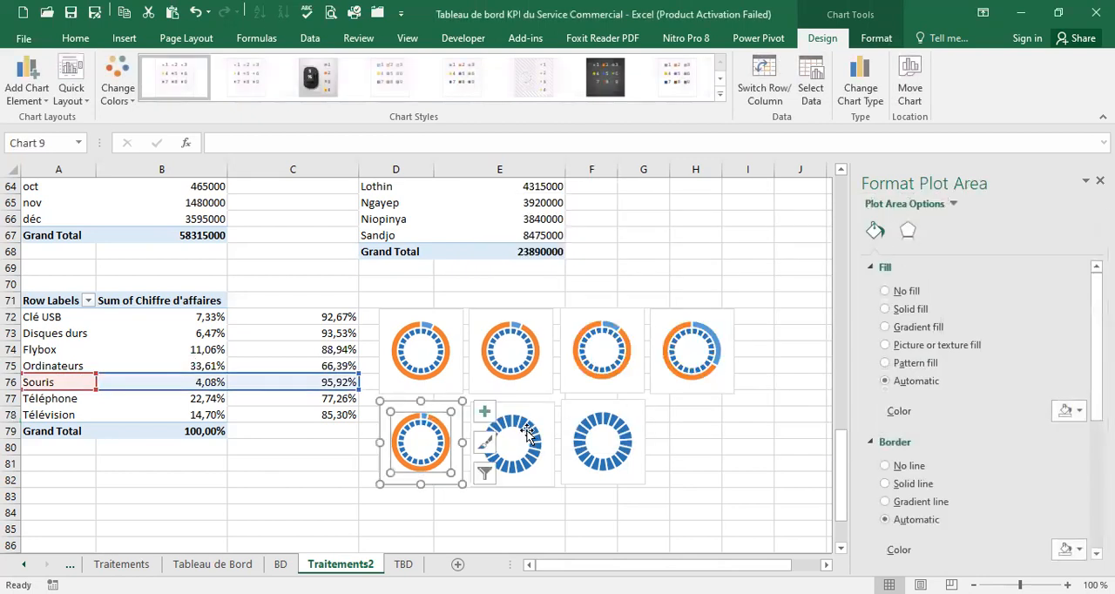
# Add a series to the sixth doughnut chart, named from A77 (Téléphone) with values B77:C77
pyautogui.click(543, 420)
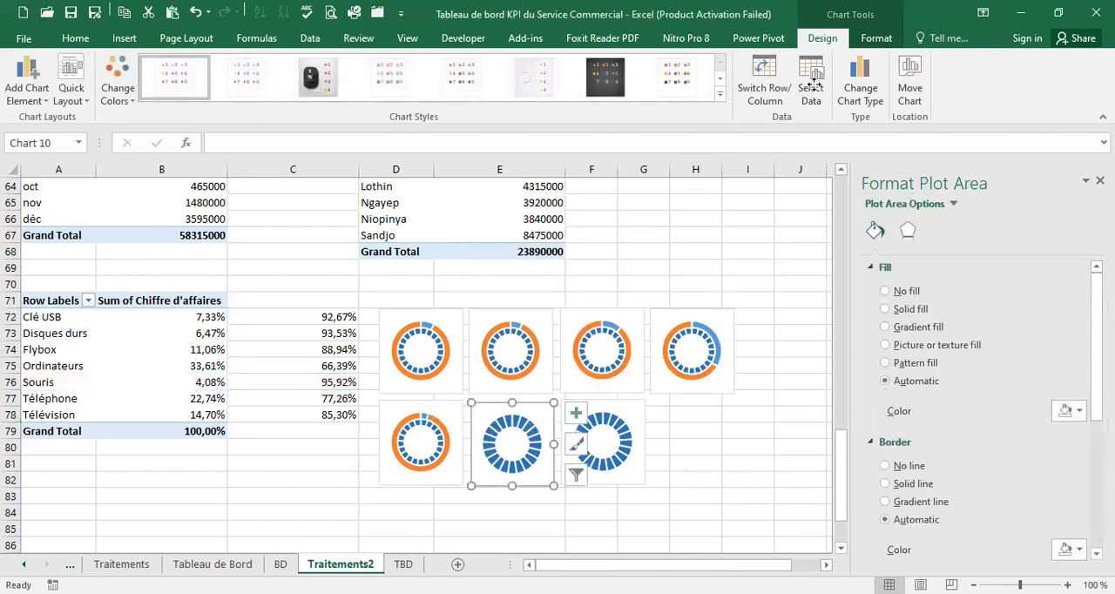
pyautogui.click(811, 90)
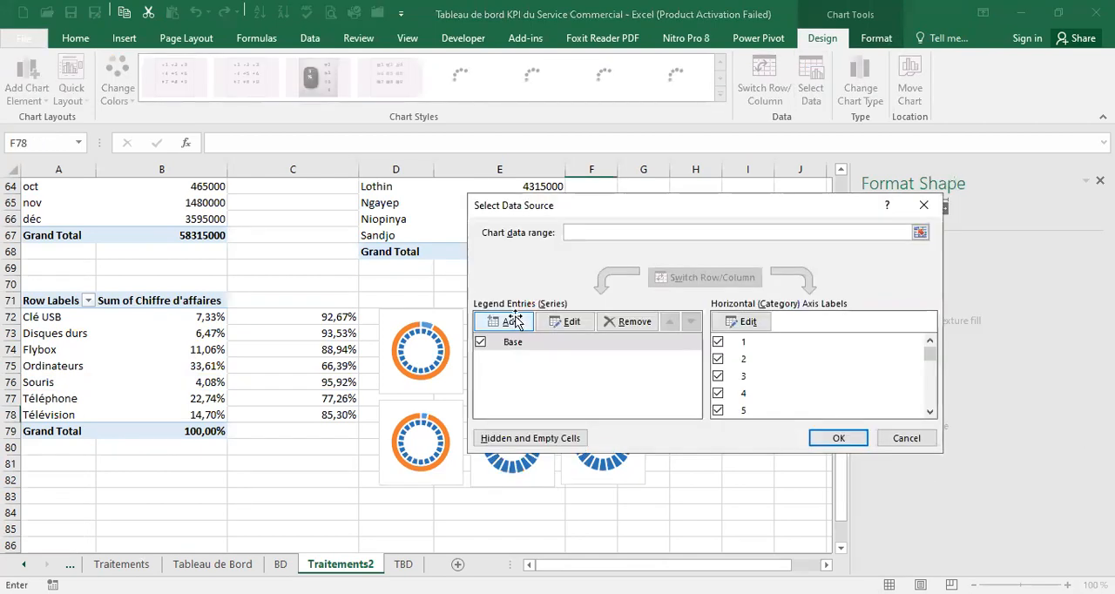
pyautogui.click(515, 321)
pyautogui.click(43, 401)
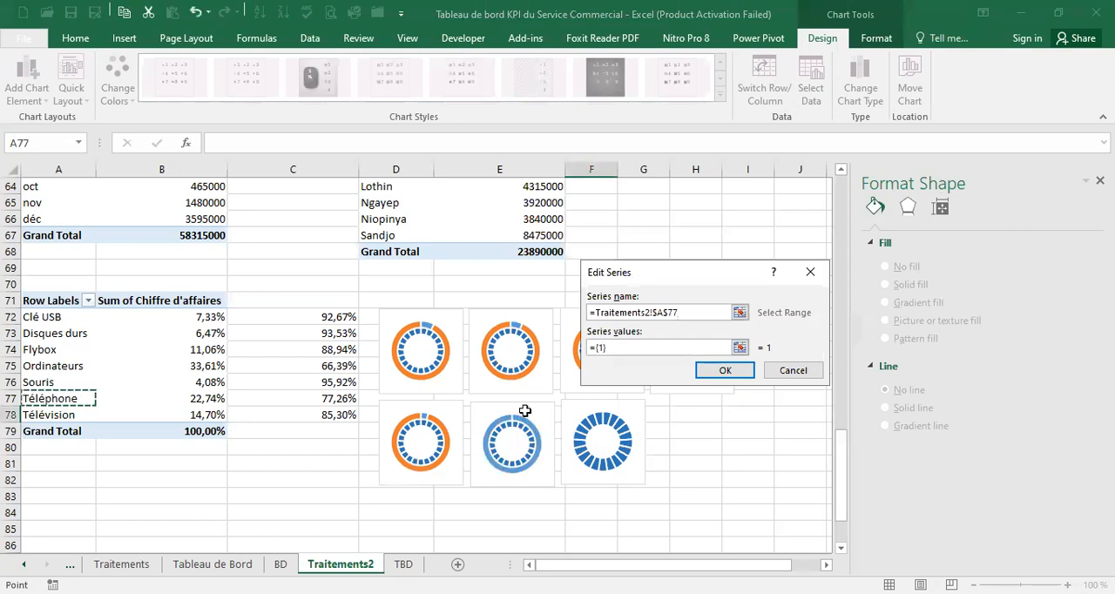
pyautogui.moveTo(681, 345); pyautogui.dragTo(575, 349)
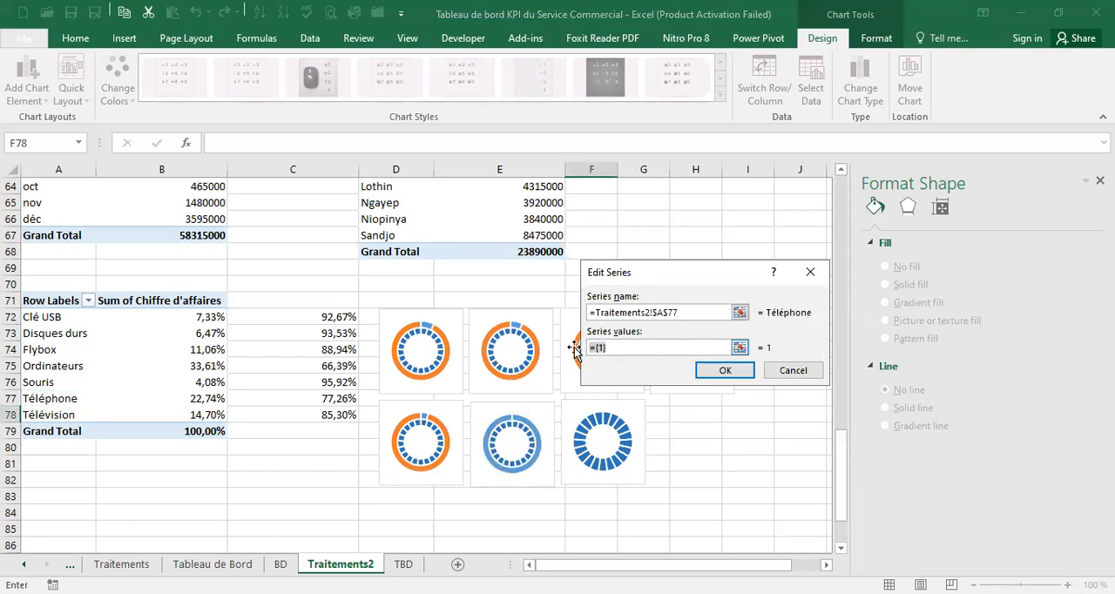
pyautogui.press('BackSpace')
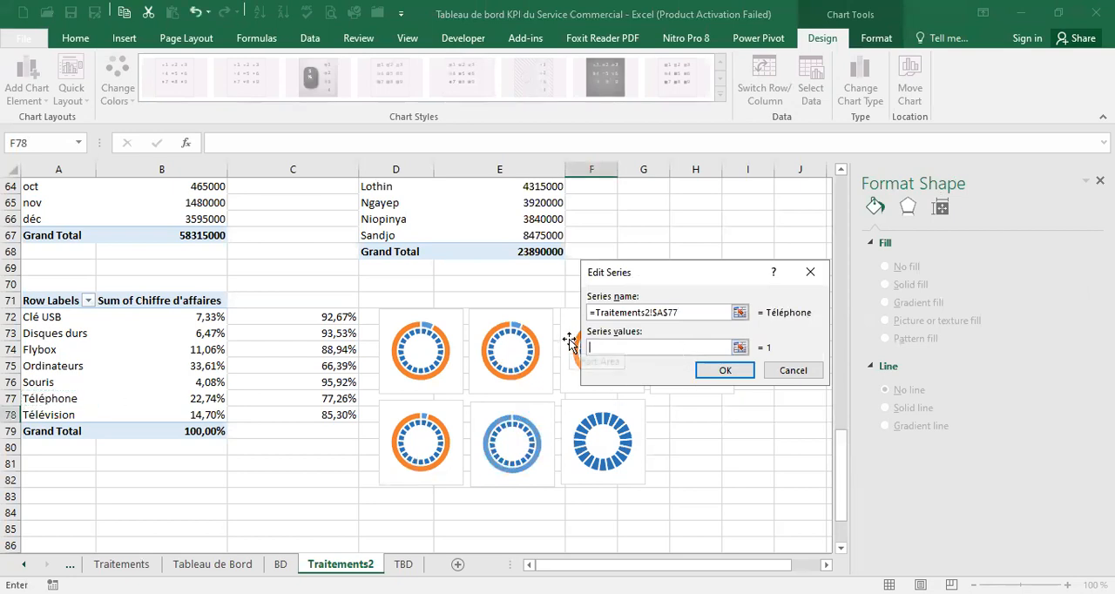
pyautogui.click(222, 399)
pyautogui.keyDown('shift'); pyautogui.click(254, 398); pyautogui.keyUp('shift')
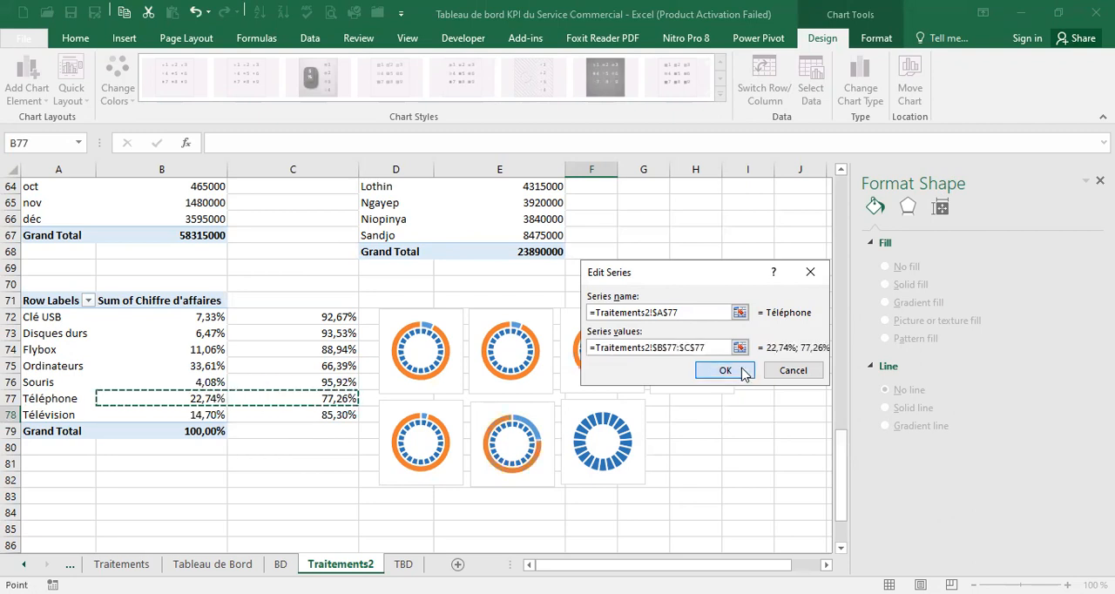
pyautogui.click(725, 371)
pyautogui.click(850, 440)
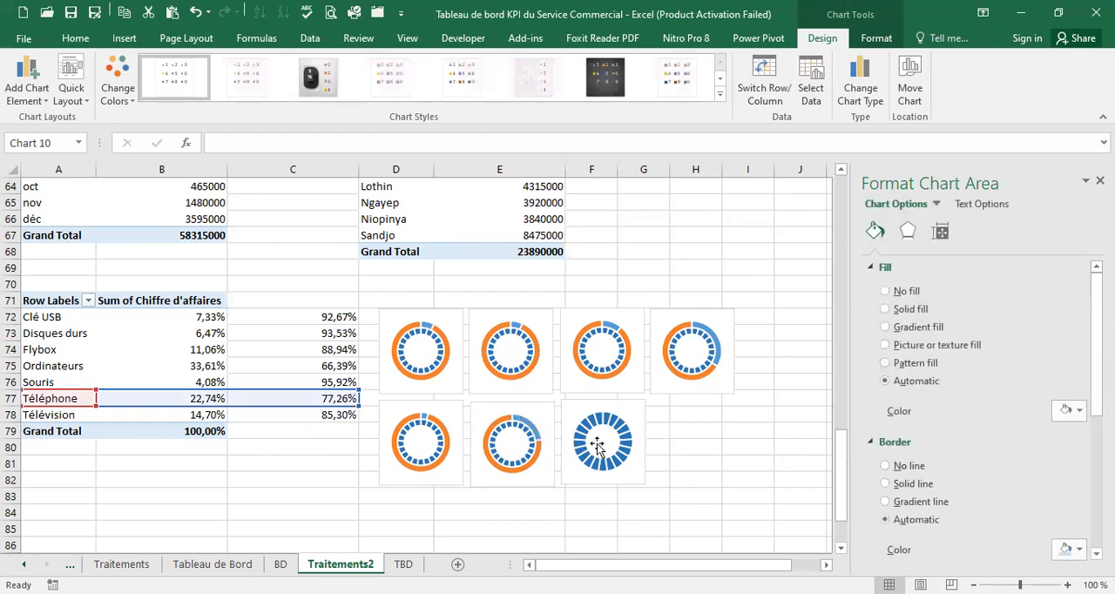
# Add a series to the seventh doughnut chart, named from A78 (Télévision) with values B78:C78
pyautogui.click(597, 446)
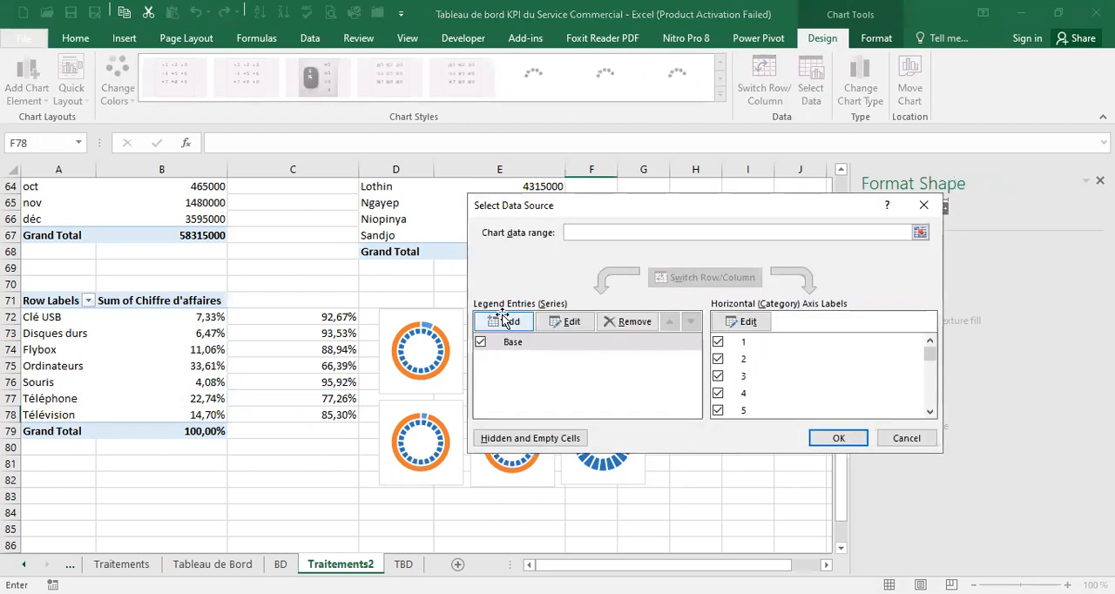
pyautogui.click(504, 321)
pyautogui.click(77, 416)
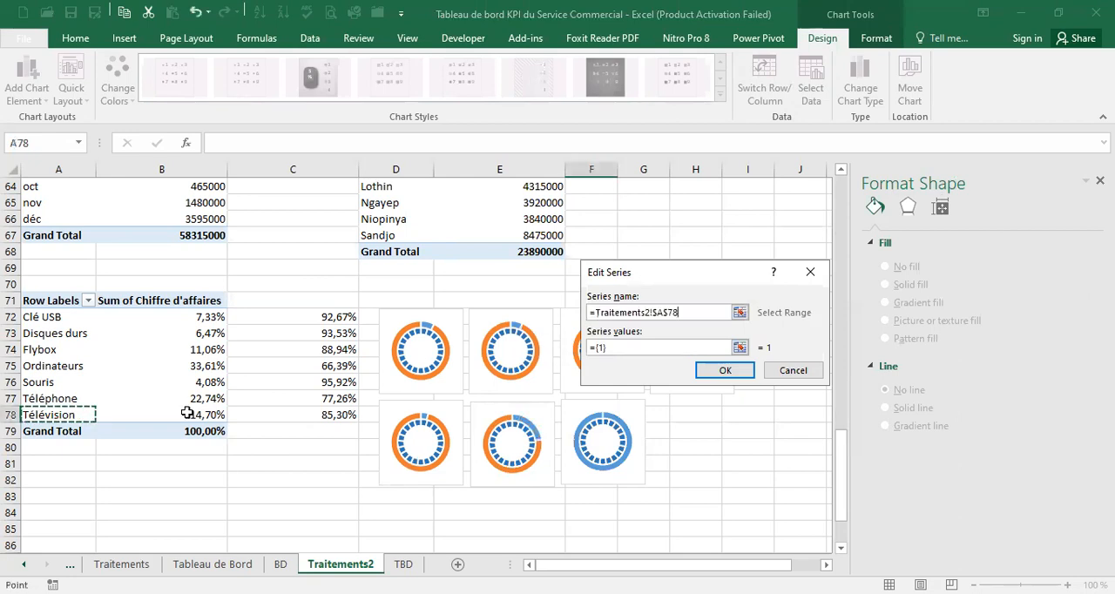
pyautogui.click(623, 346)
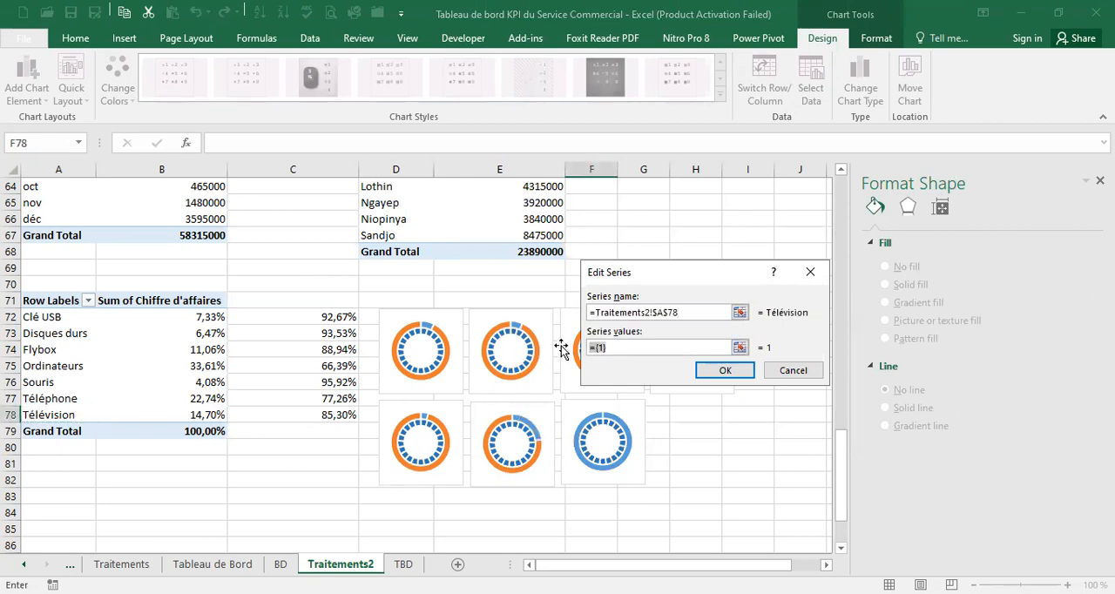
pyautogui.click(225, 416)
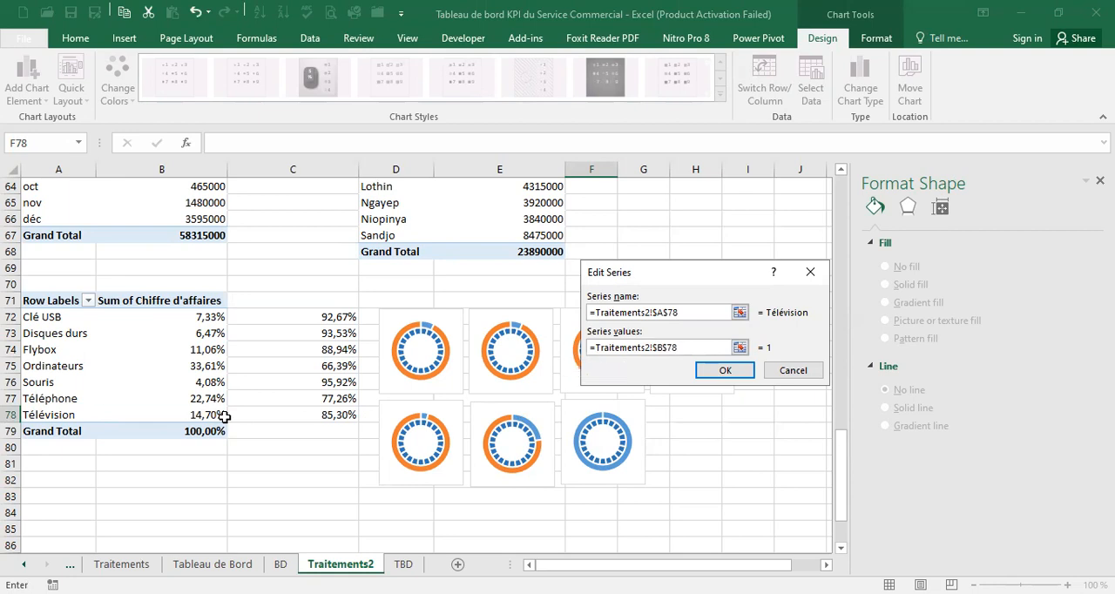
pyautogui.hotkey('shift', 'Right')
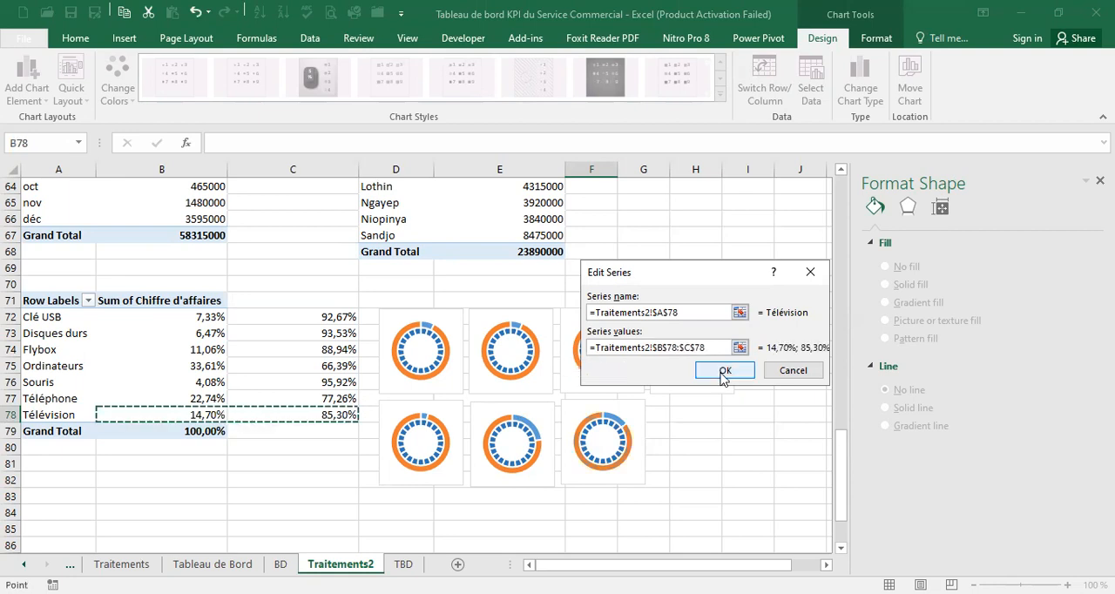
pyautogui.click(725, 372)
pyautogui.click(823, 438)
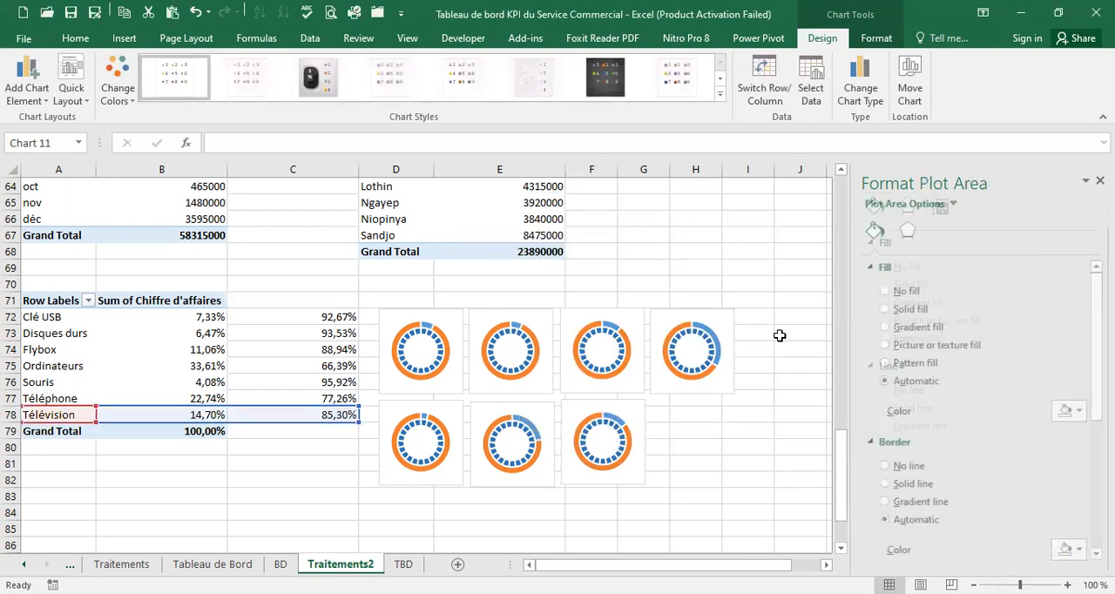
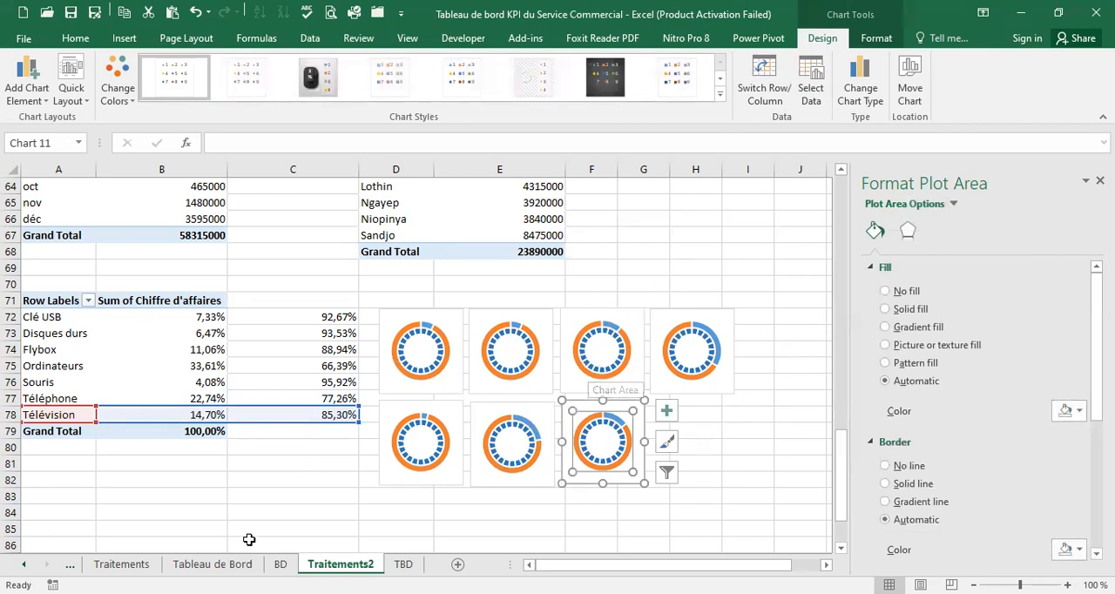
# Plot the Clé USB series of the first doughnut chart on the secondary axis
pyautogui.click(212, 565)
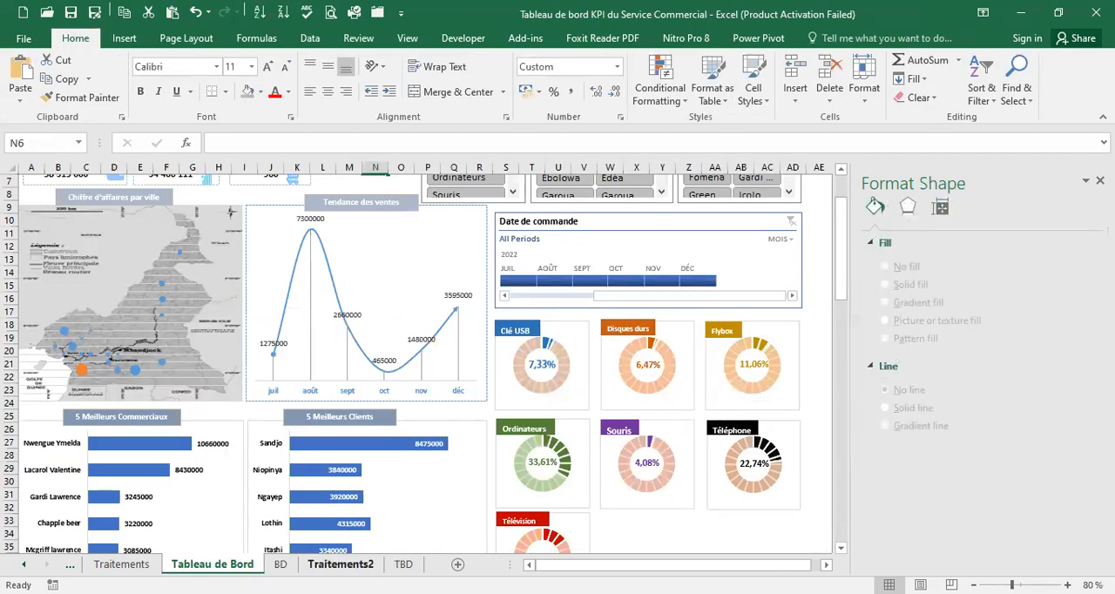
pyautogui.click(339, 564)
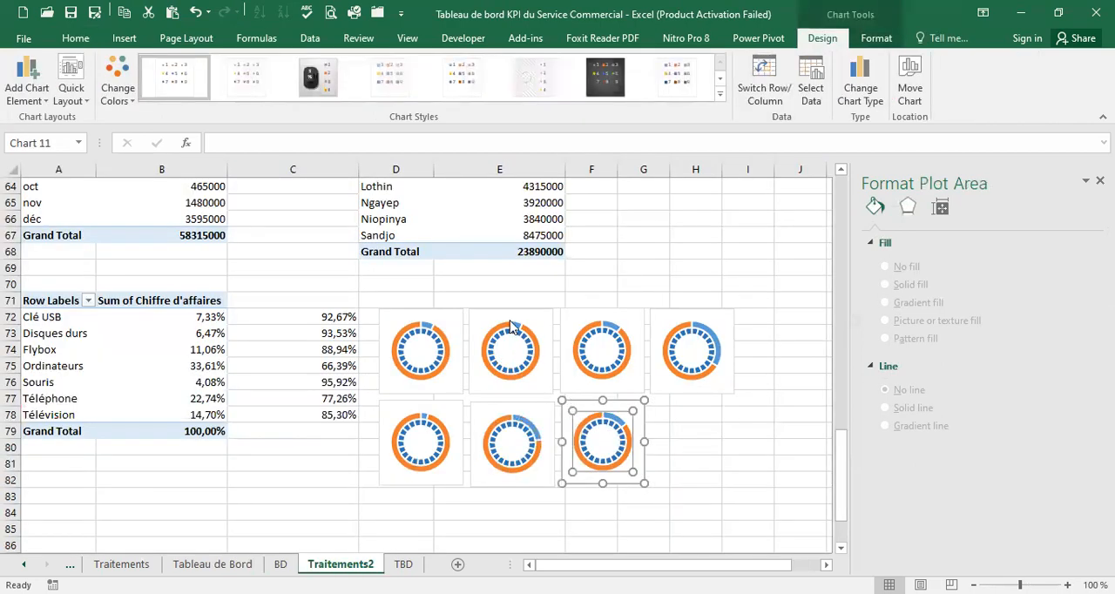
pyautogui.rightClick(431, 332)
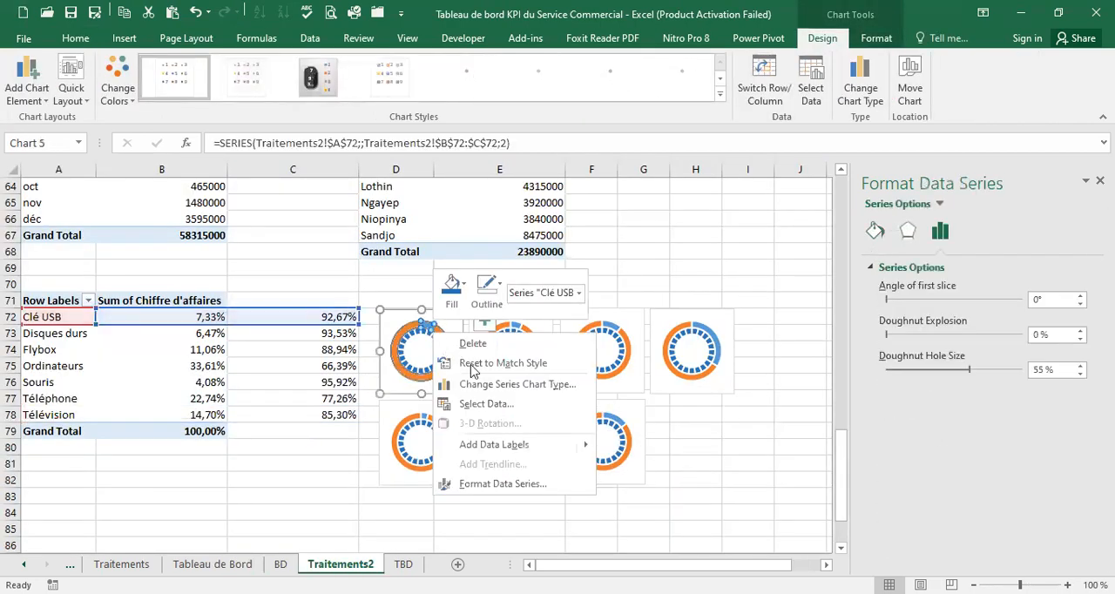
pyautogui.click(495, 385)
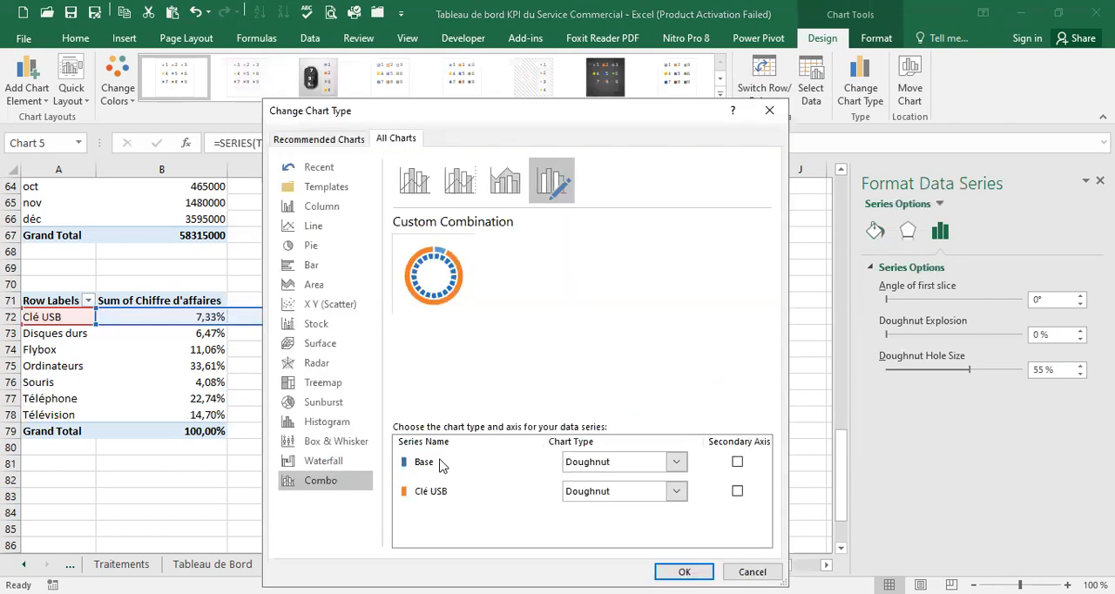
pyautogui.click(737, 491)
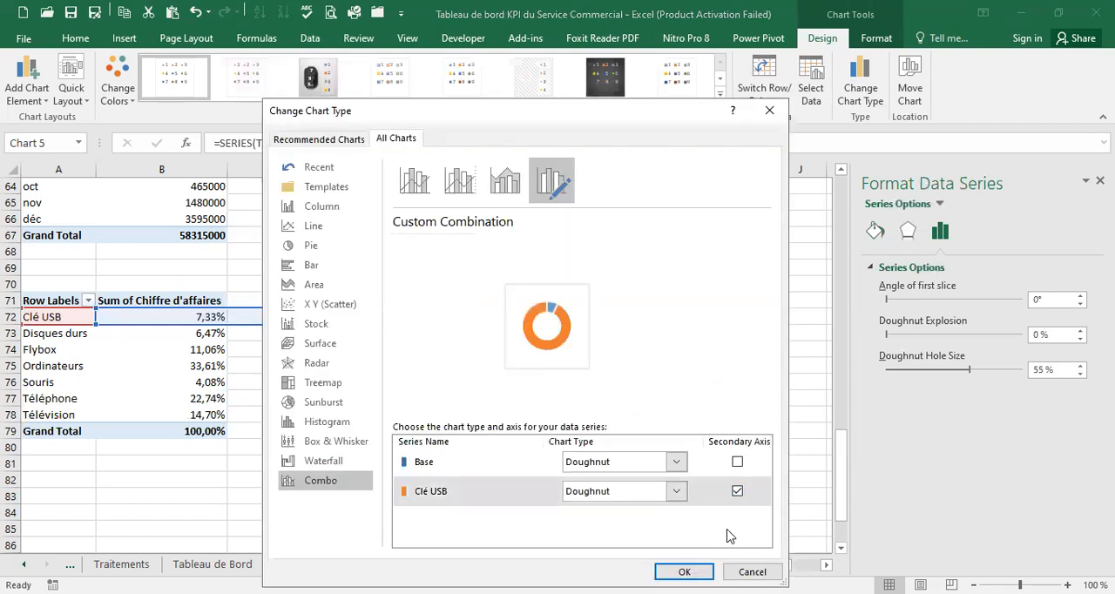
pyautogui.click(684, 571)
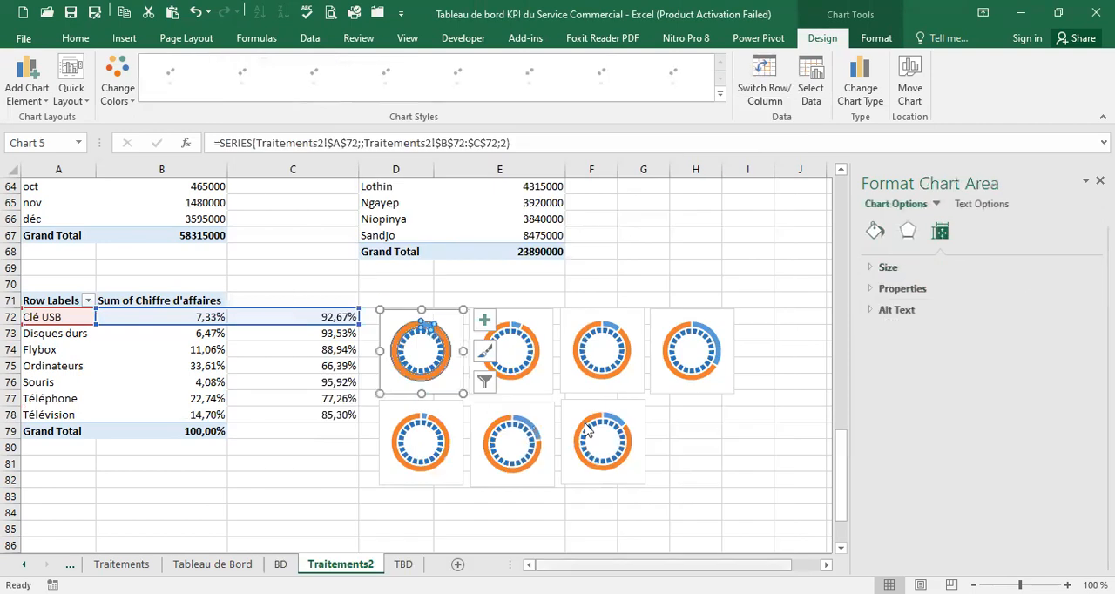
pyautogui.click(424, 332)
pyautogui.moveTo(427, 318); pyautogui.dragTo(427, 353)
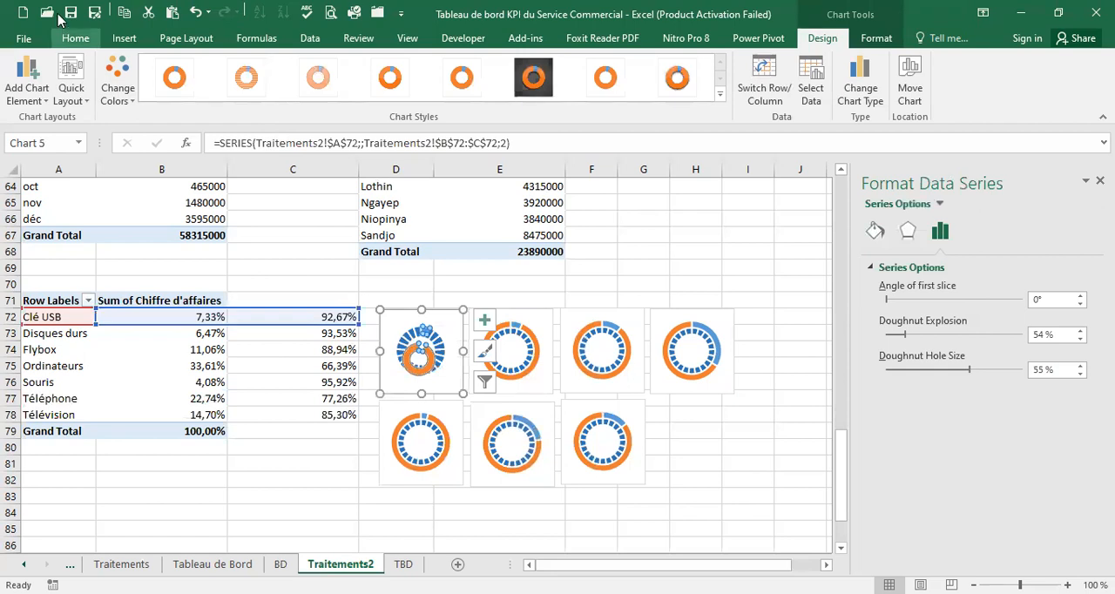
pyautogui.click(196, 12)
pyautogui.click(427, 331)
pyautogui.moveTo(427, 331); pyautogui.dragTo(433, 318)
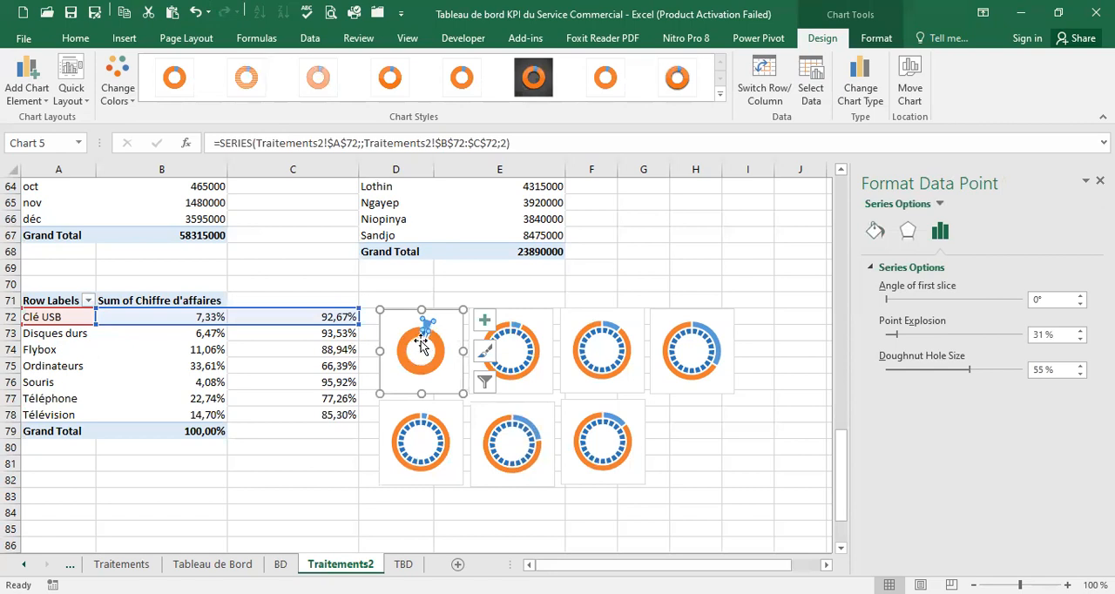
pyautogui.moveTo(427, 327); pyautogui.dragTo(426, 309)
pyautogui.click(196, 19)
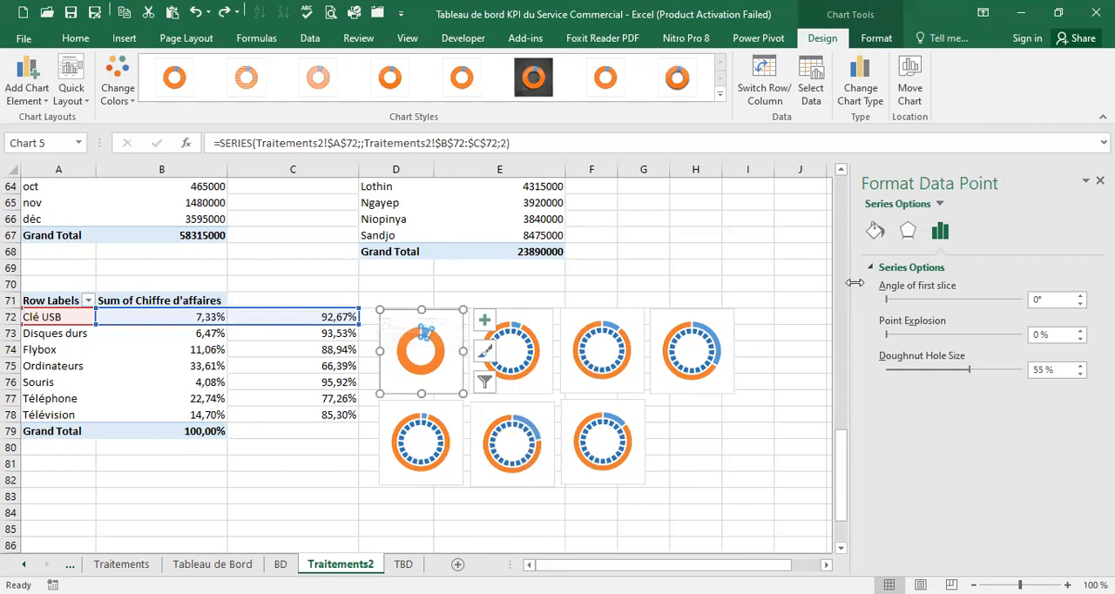
# Remove the fill from the Clé USB chart's small slice and fill its large slice light orange with 15% transparency
pyautogui.click(875, 232)
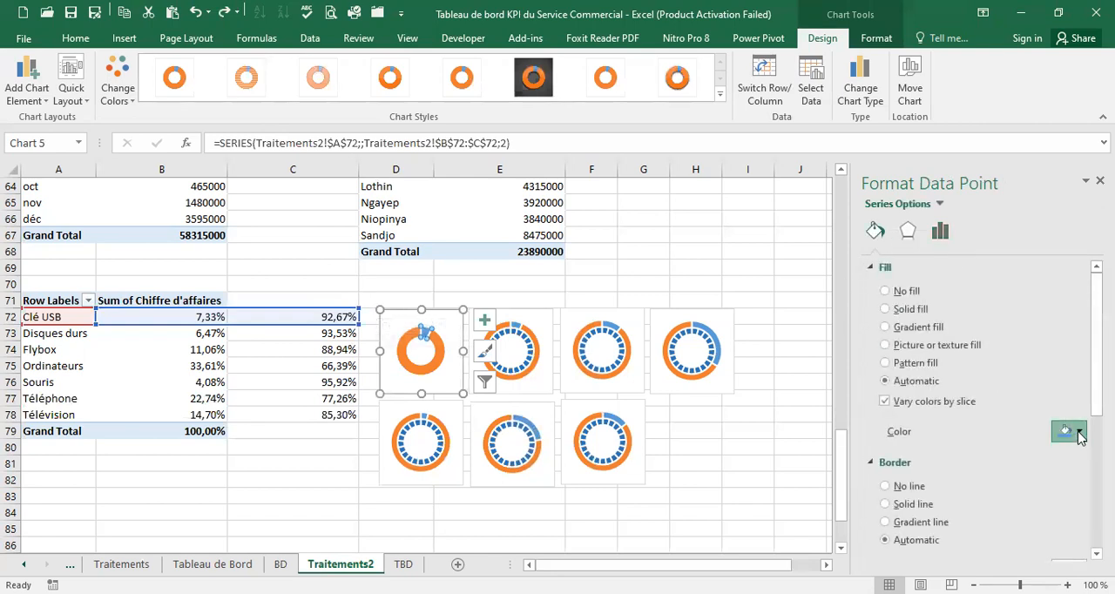
pyautogui.click(887, 291)
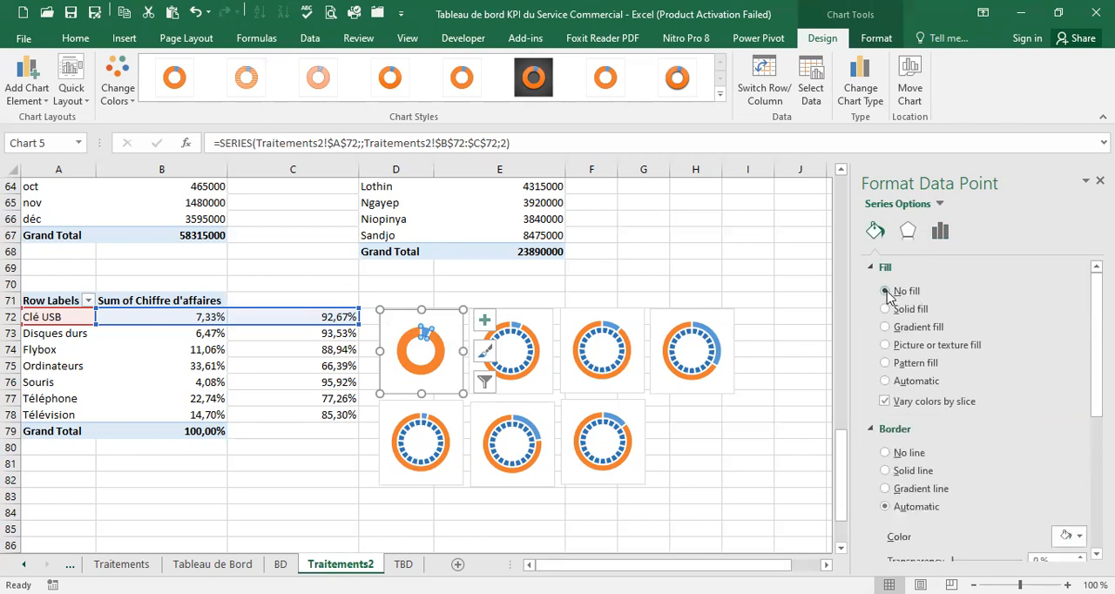
pyautogui.hotkey('ctrl', 'z')
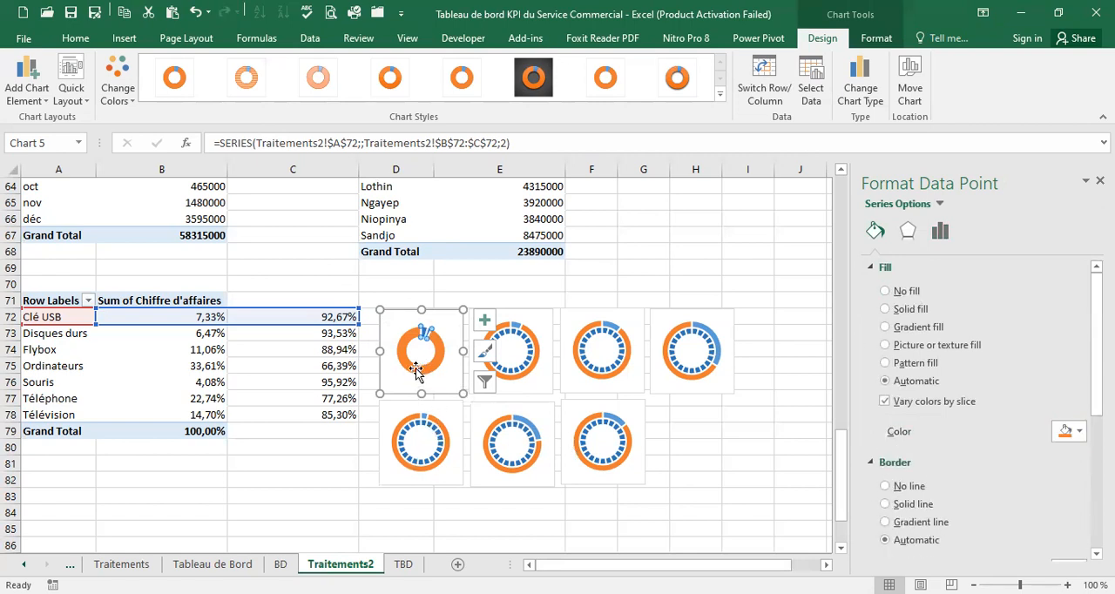
pyautogui.click(1079, 432)
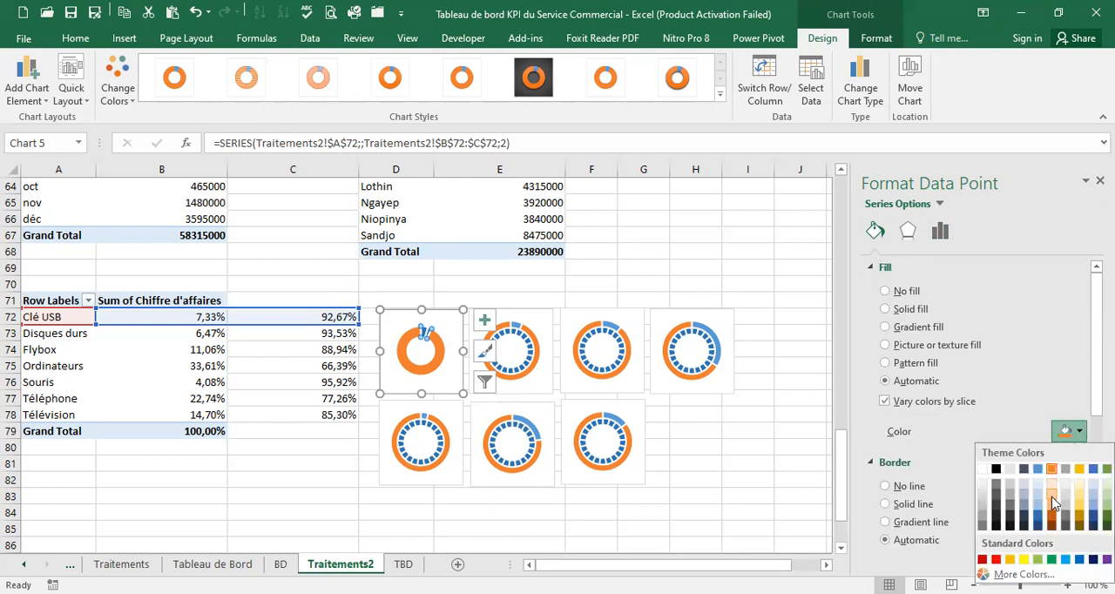
pyautogui.click(1053, 498)
pyautogui.click(1035, 456)
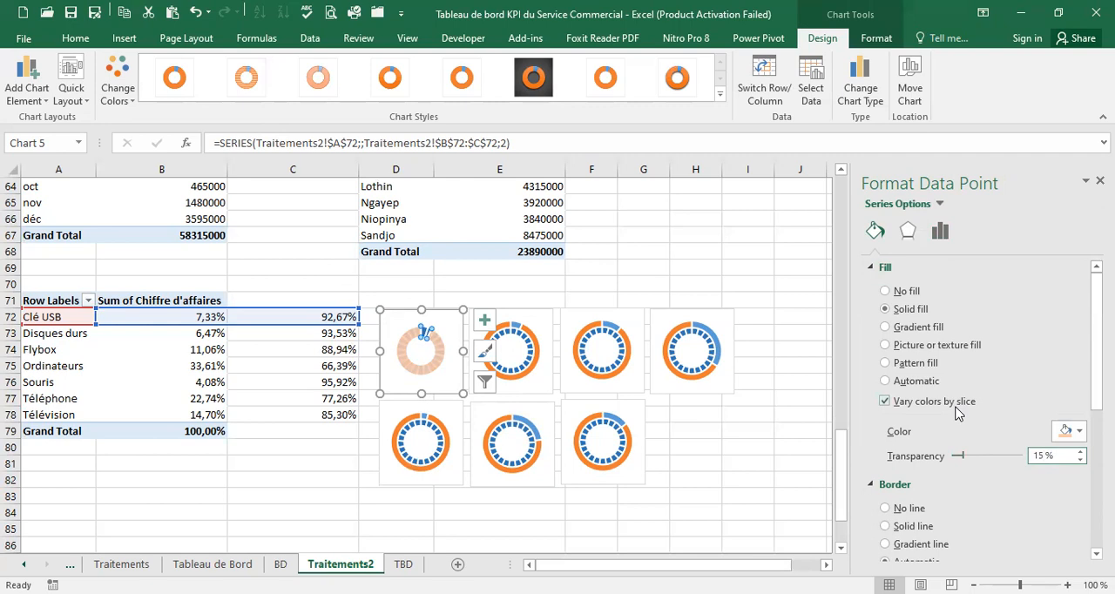
pyautogui.click(788, 290)
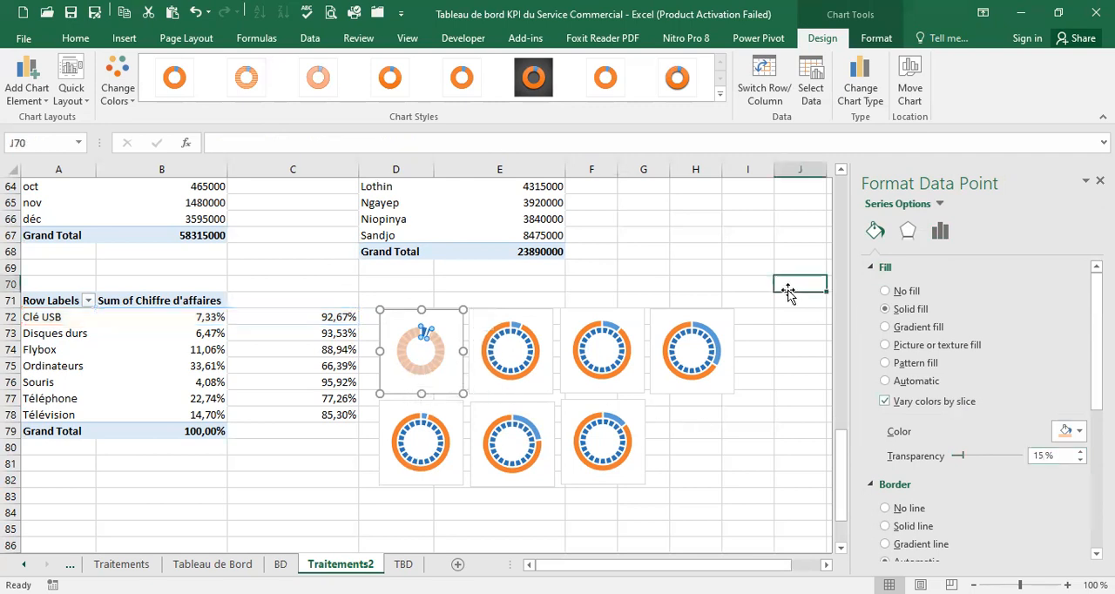
pyautogui.click(763, 366)
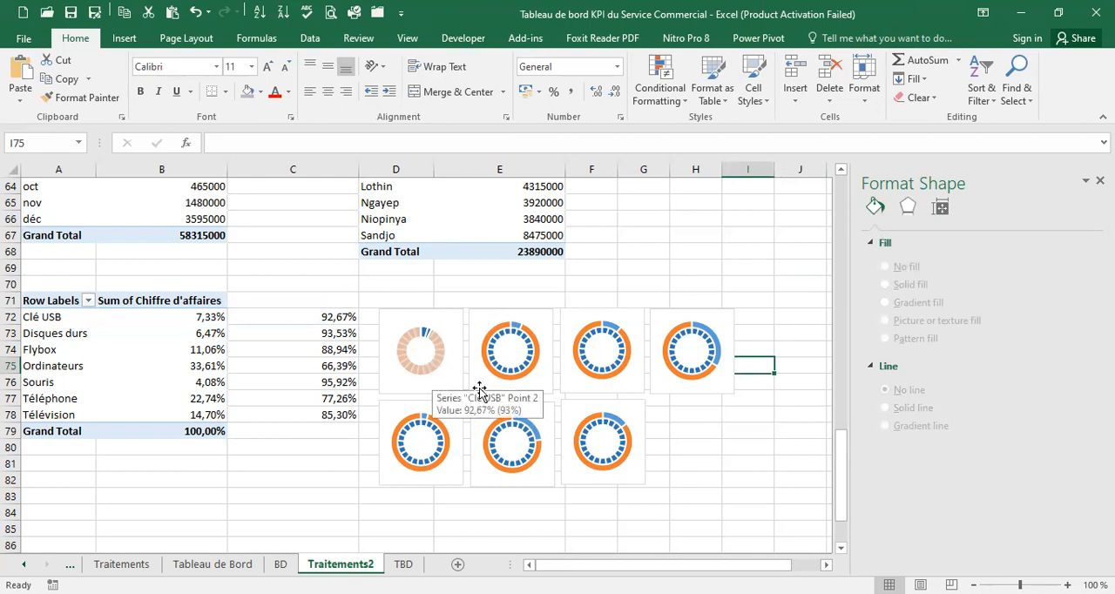
# Move the Disques durs doughnut series to the secondary axis of its chart
pyautogui.click(522, 329)
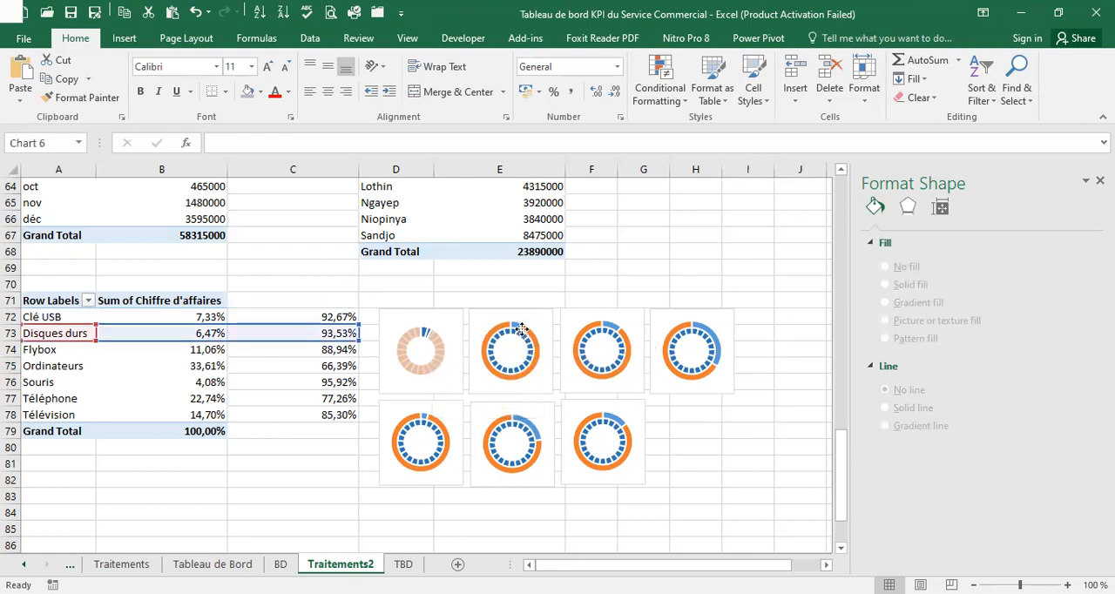
pyautogui.rightClick(523, 335)
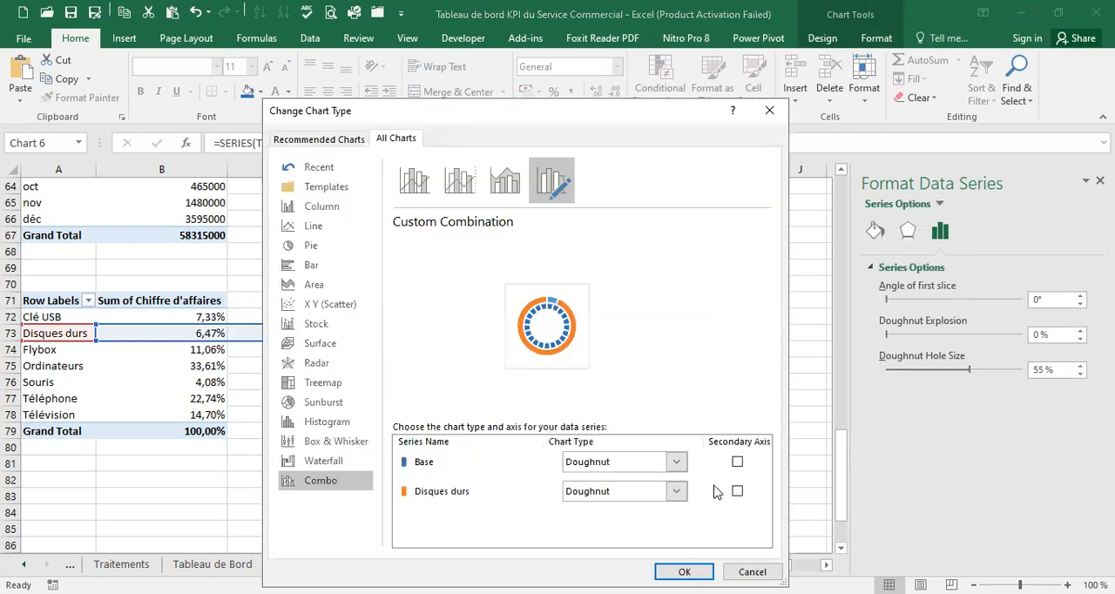
pyautogui.click(737, 491)
pyautogui.click(684, 567)
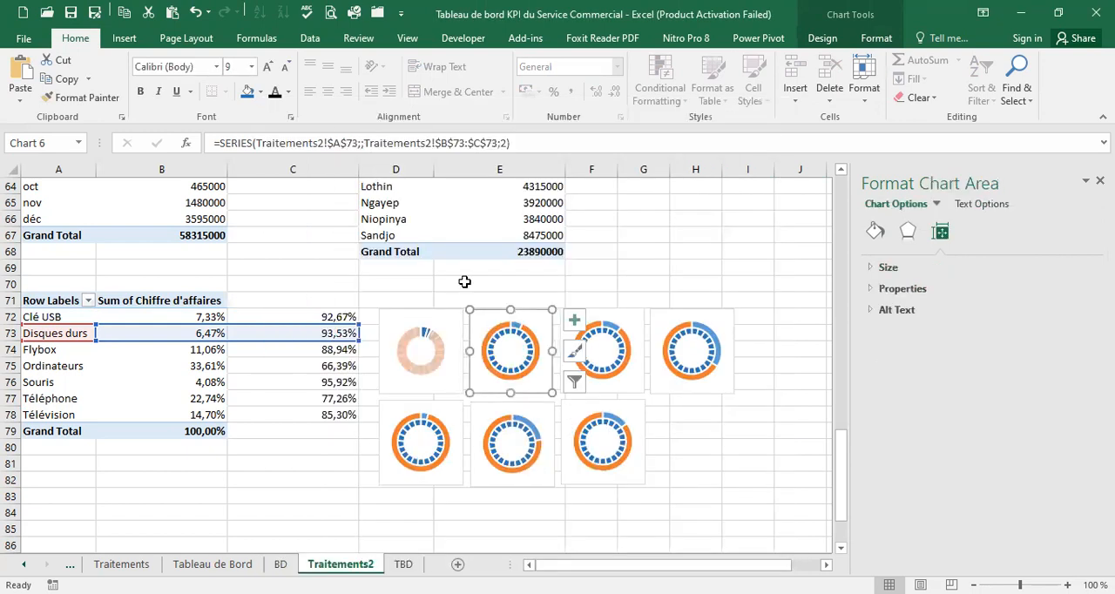
# Set the Disques durs chart's small slice to no fill and its large slice to light orange with 15% transparency
pyautogui.click(514, 336)
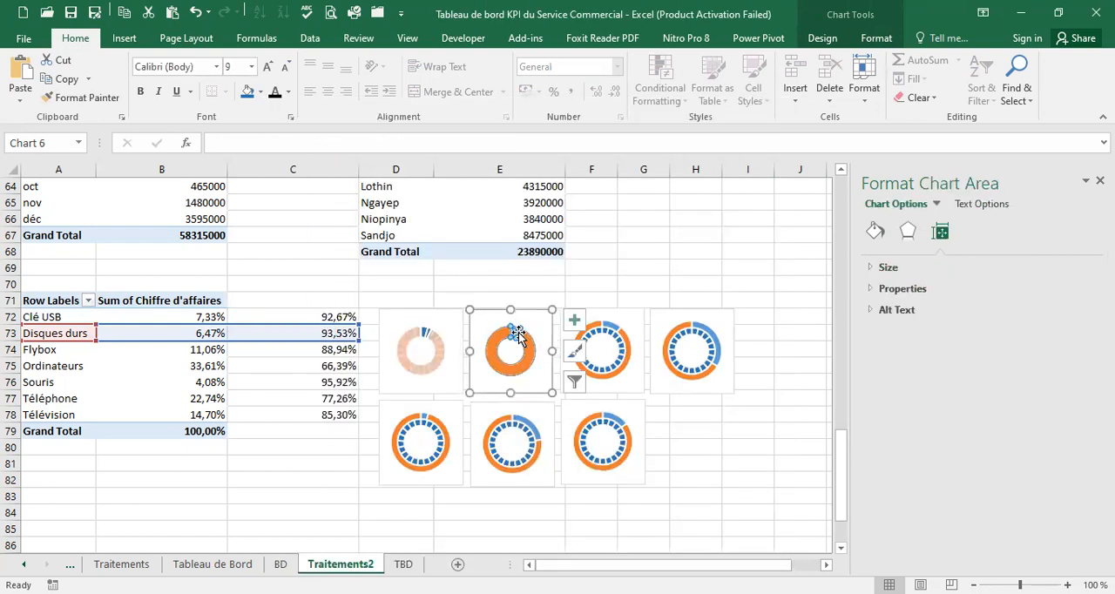
pyautogui.click(515, 337)
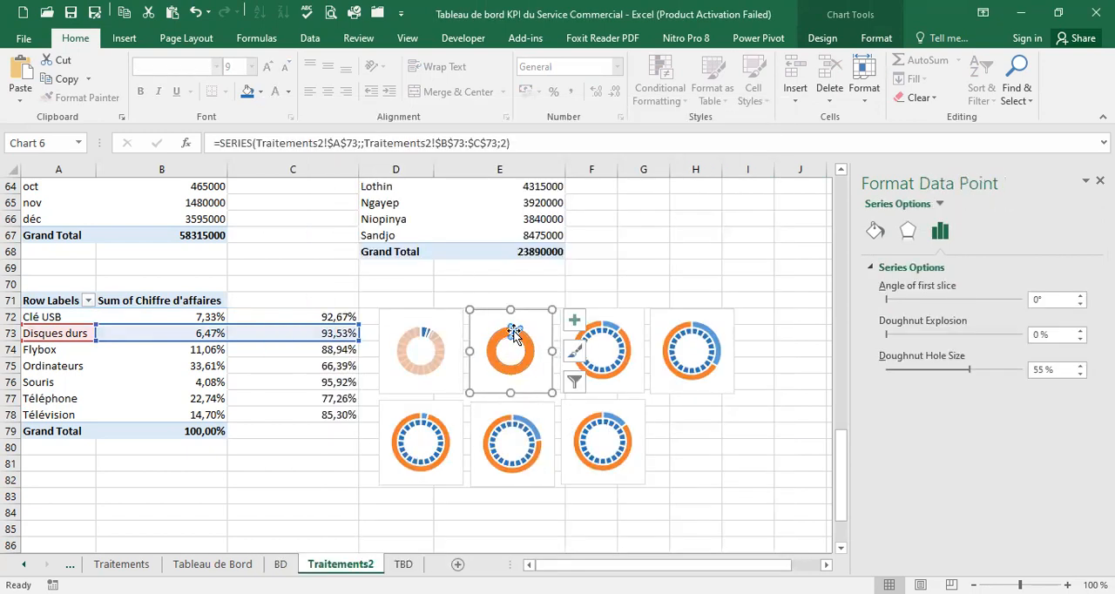
pyautogui.click(875, 231)
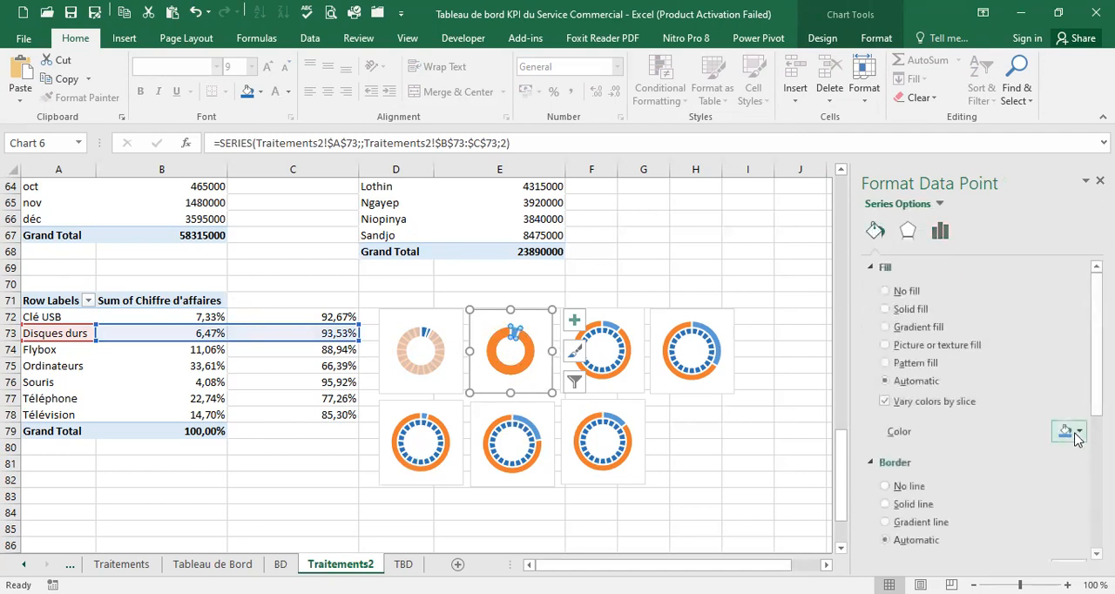
pyautogui.click(887, 293)
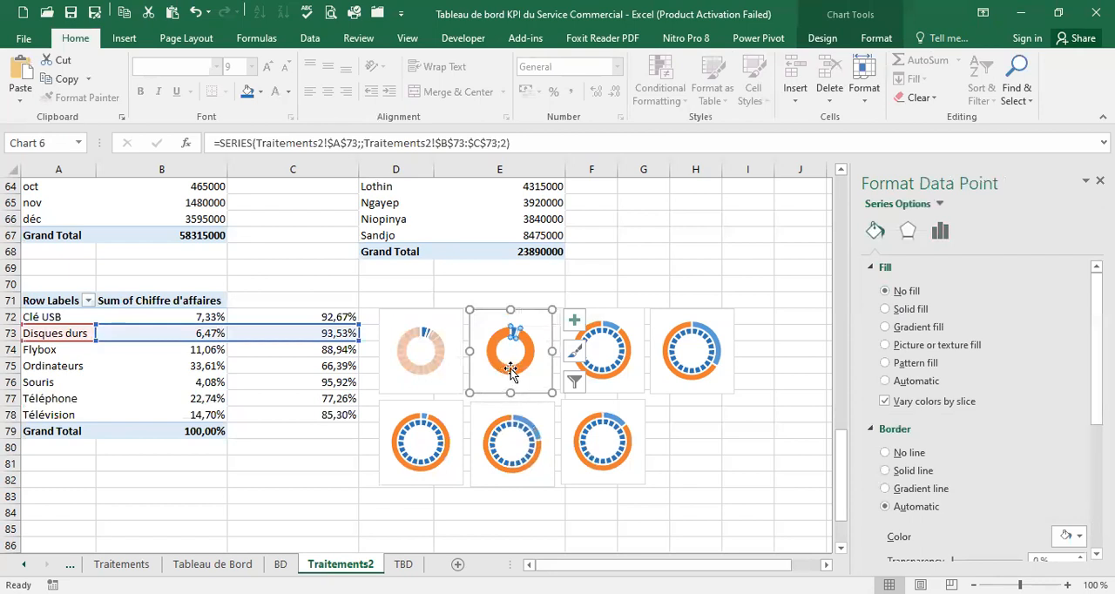
pyautogui.hotkey('ctrl', 'z')
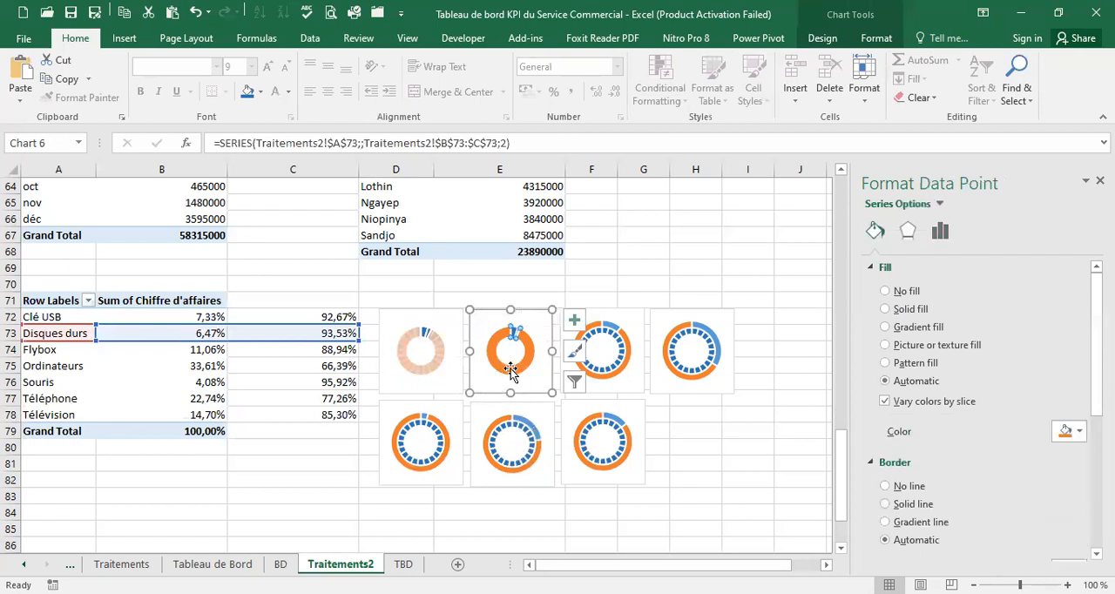
pyautogui.click(1067, 433)
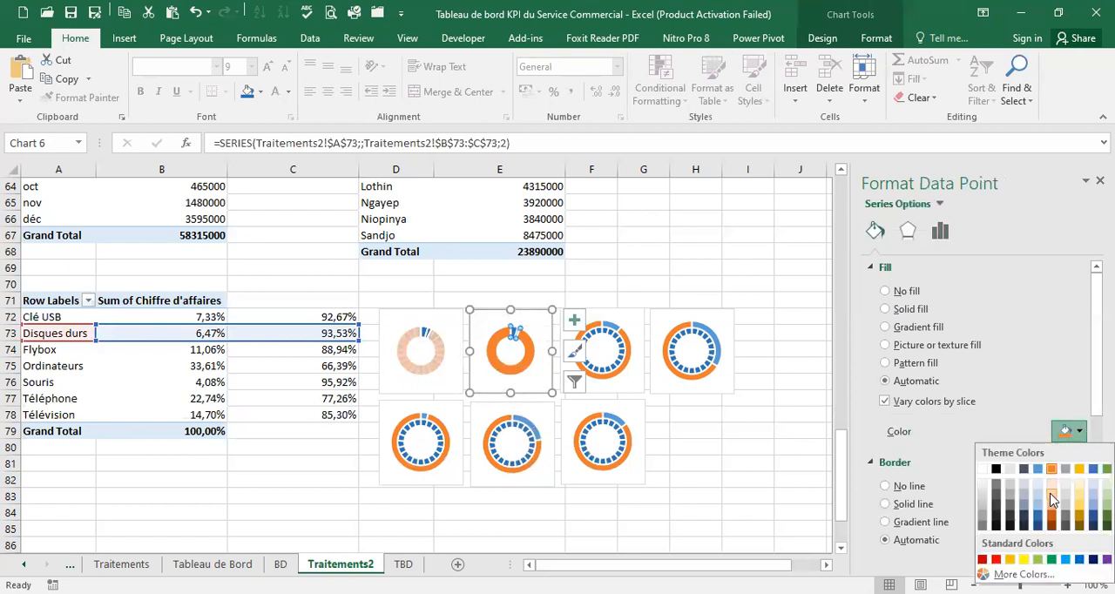
pyautogui.click(1052, 494)
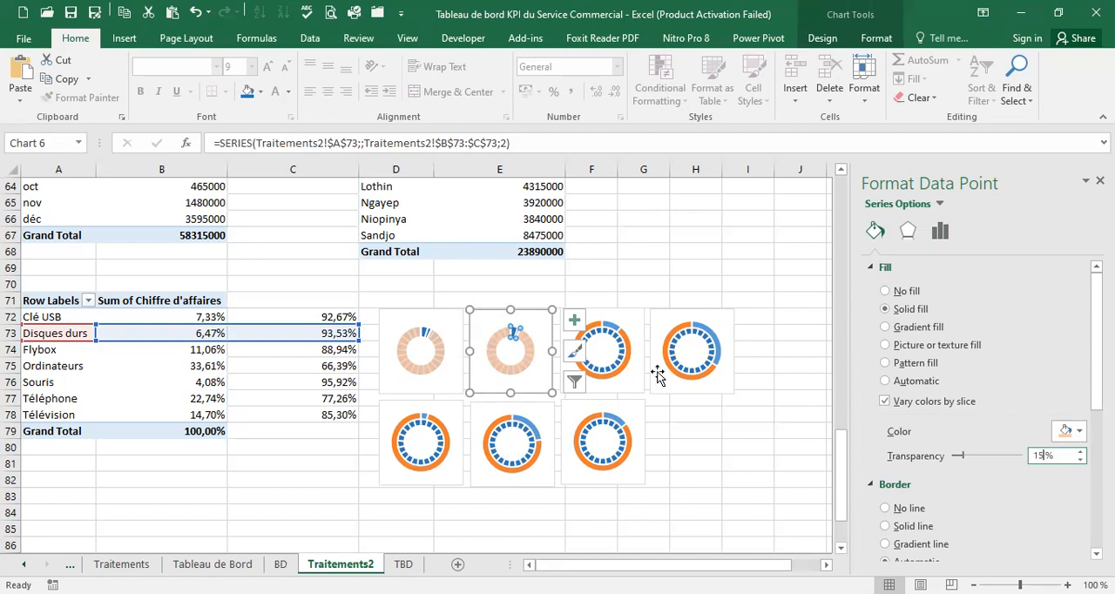
# Assign the Flybox doughnut series to the secondary axis in its combo chart
pyautogui.click(612, 334)
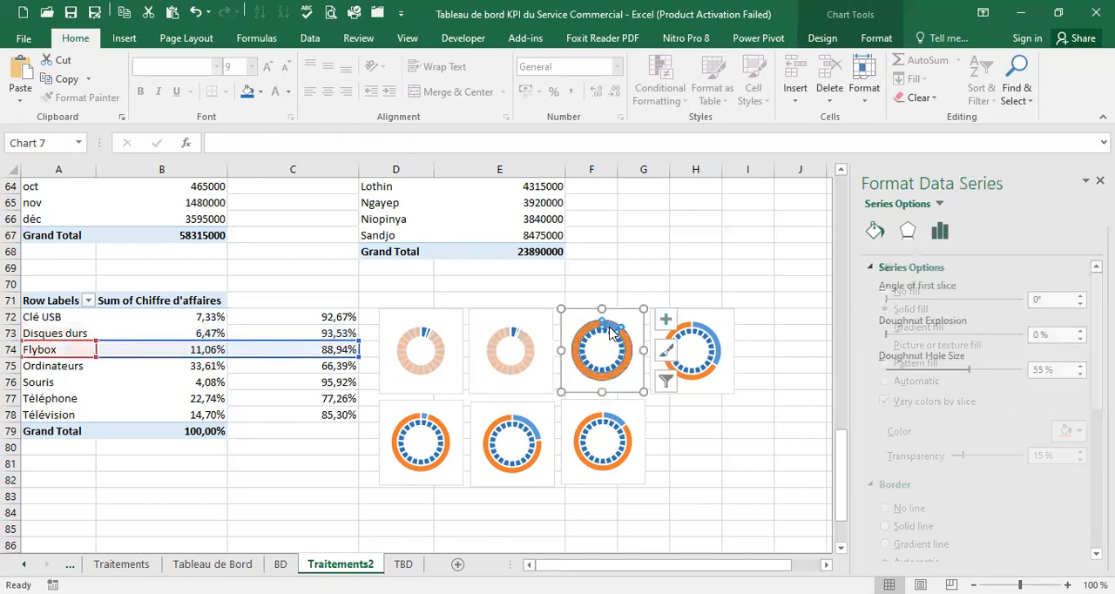
pyautogui.rightClick(612, 332)
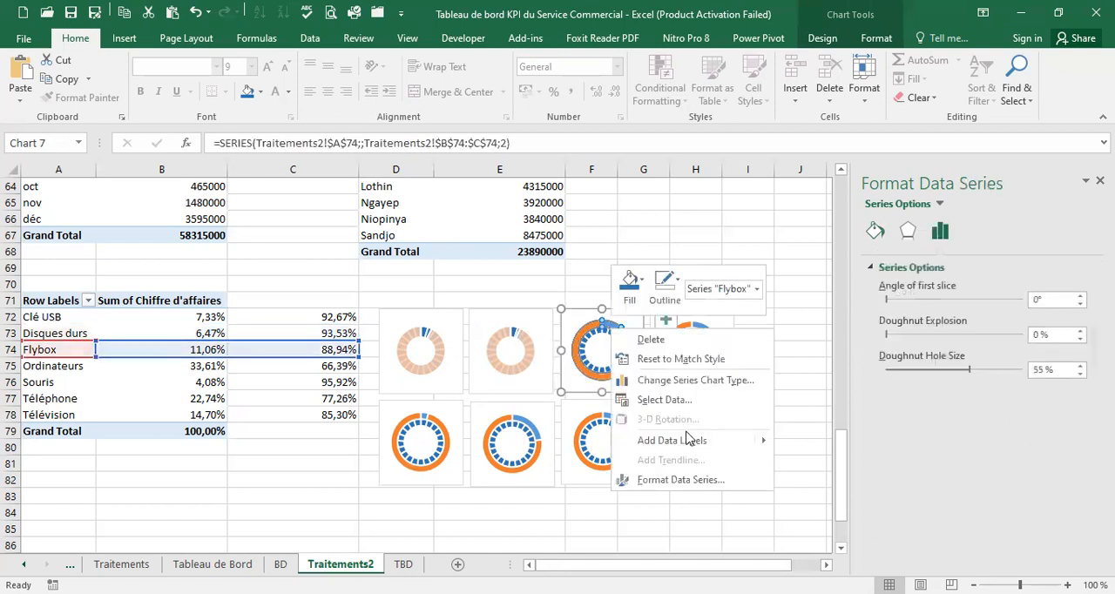
pyautogui.click(681, 381)
pyautogui.click(737, 491)
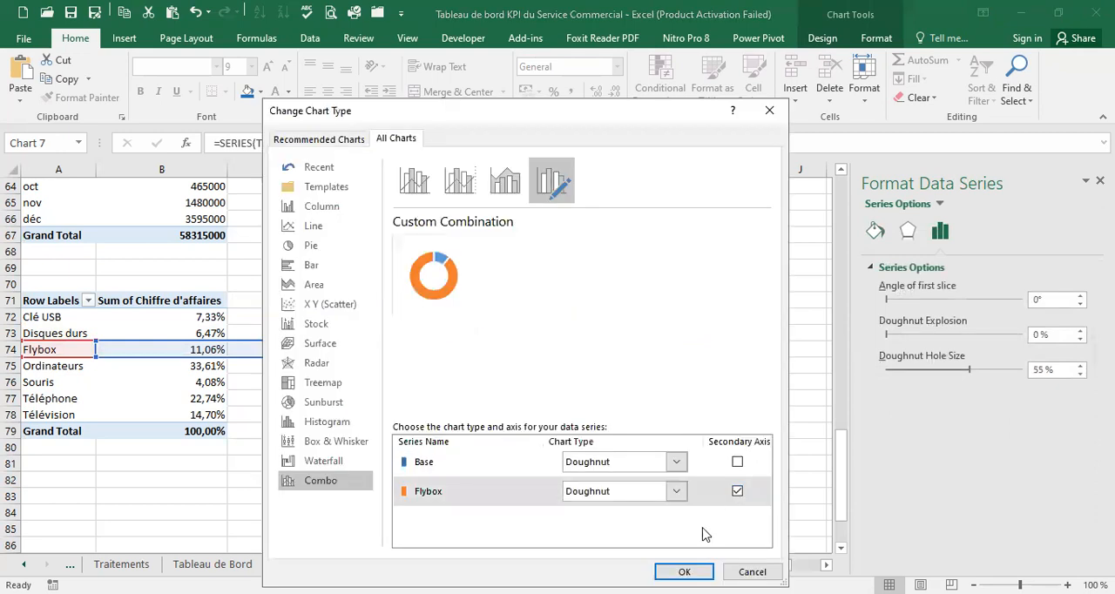
pyautogui.click(684, 571)
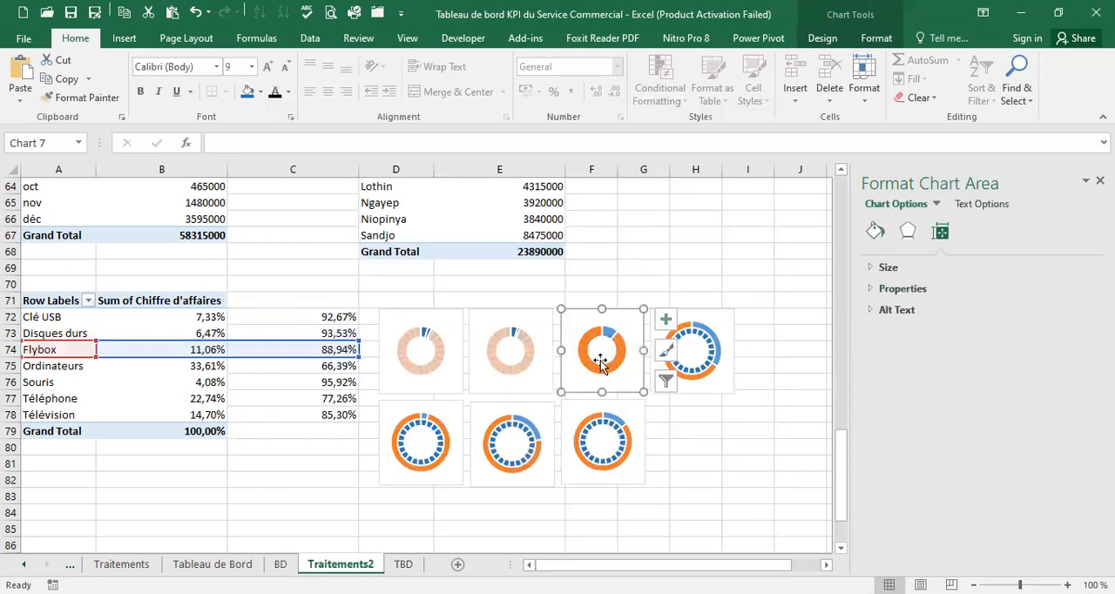
# Make the Flybox chart's small slice unfilled and give its large slice a light orange solid fill with 15% transparency
pyautogui.click(608, 332)
pyautogui.click(608, 332)
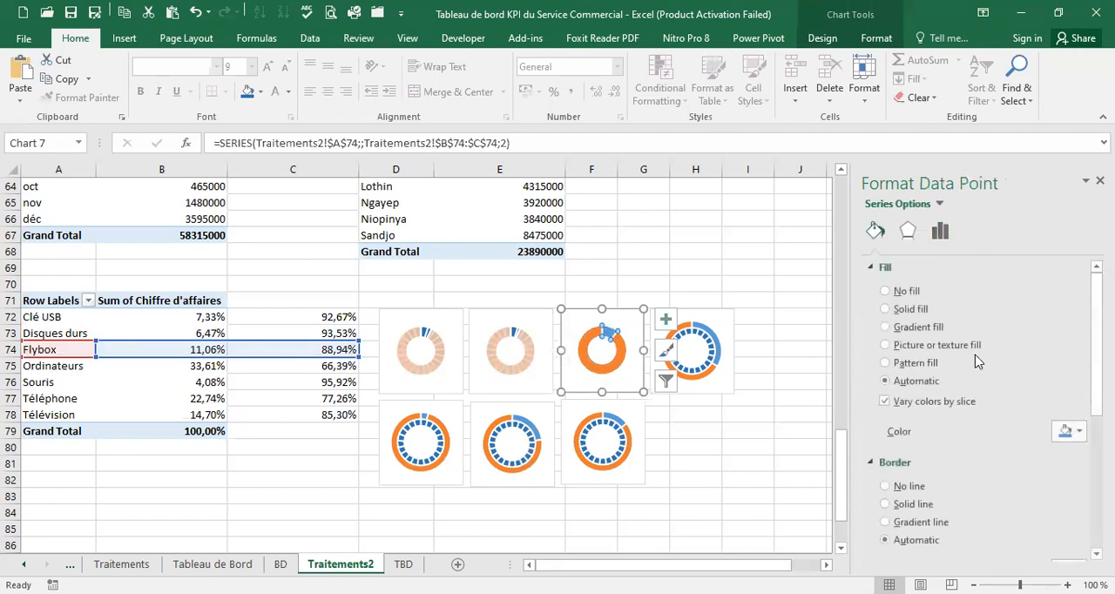
pyautogui.click(897, 291)
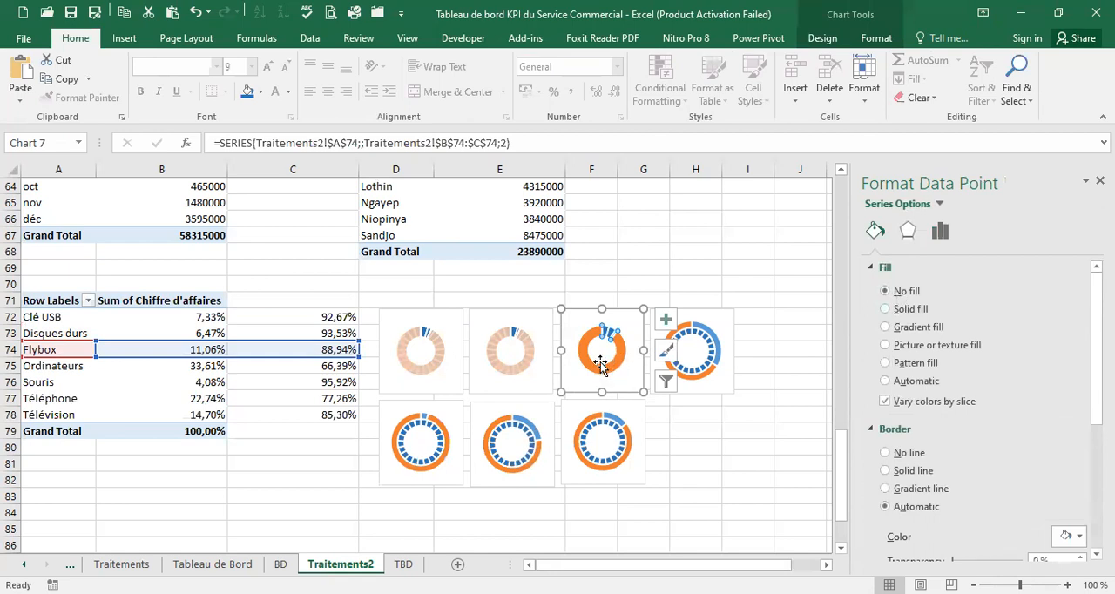
pyautogui.click(886, 381)
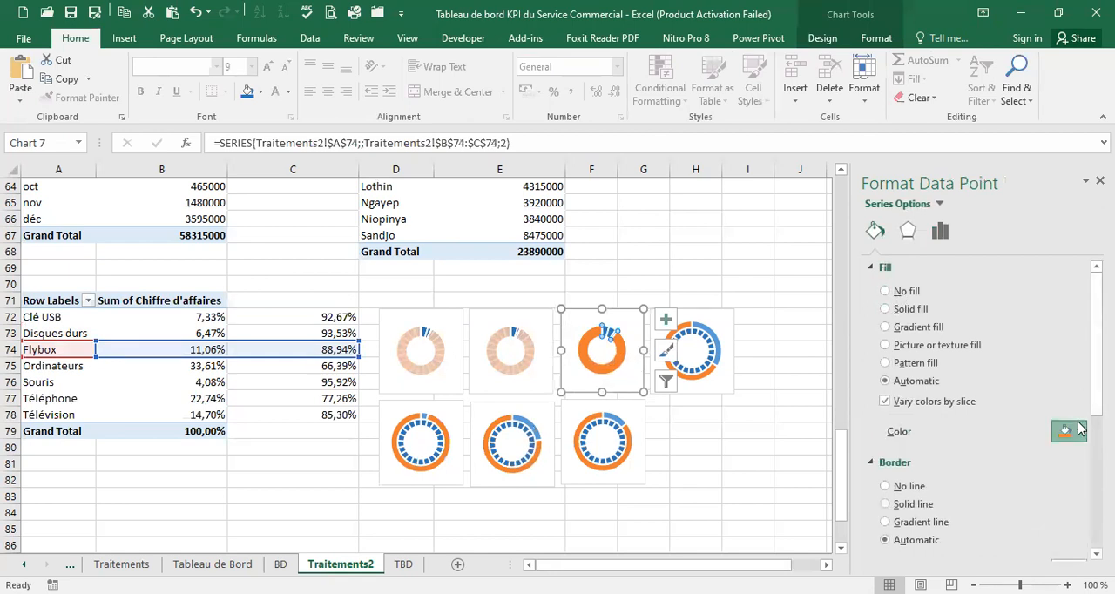
pyautogui.click(1077, 431)
pyautogui.click(1052, 496)
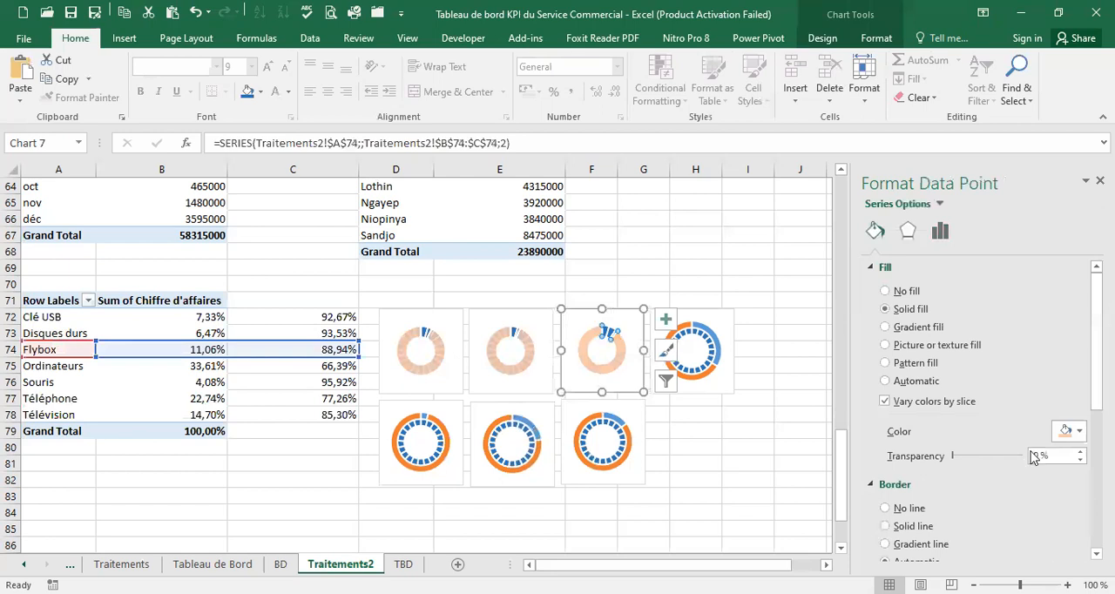
pyautogui.doubleClick(1038, 457)
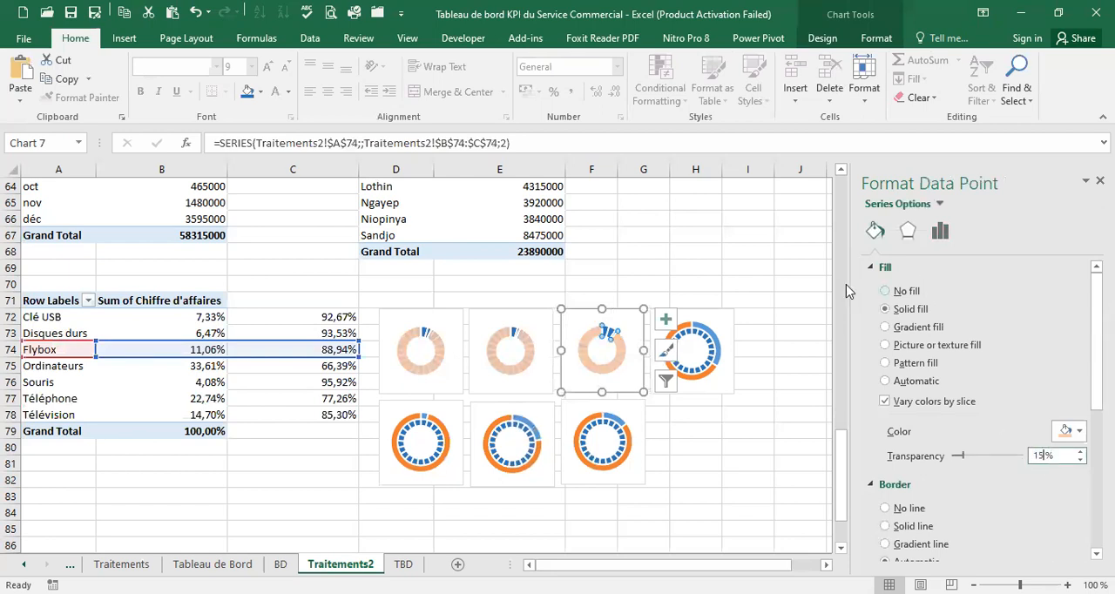
# Assign the Ordinateurs doughnut series to the secondary axis of its combo chart
pyautogui.click(709, 339)
pyautogui.rightClick(707, 339)
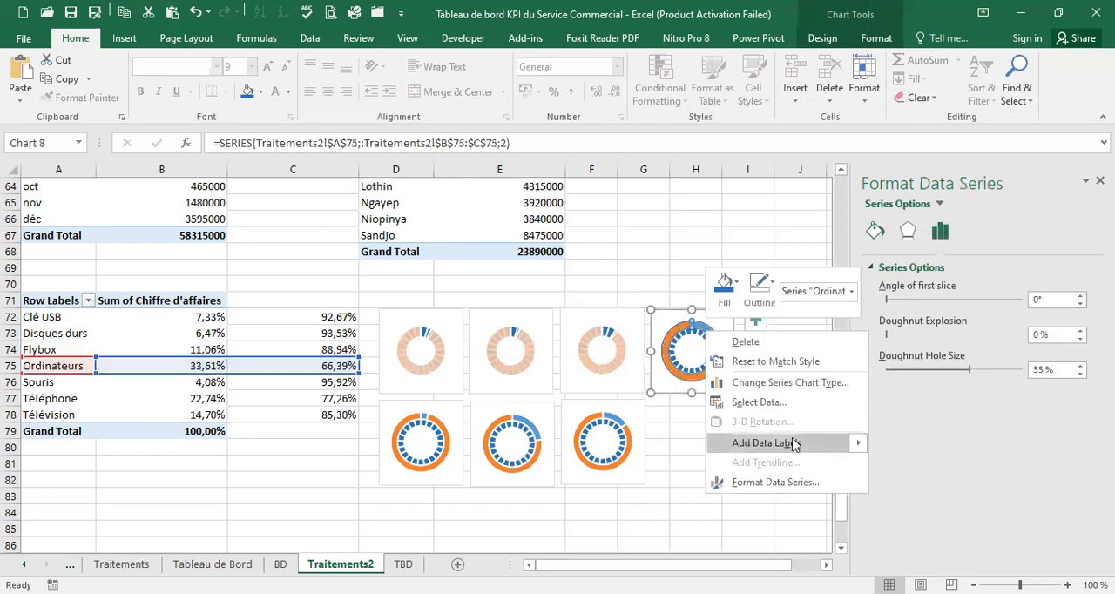
pyautogui.click(784, 383)
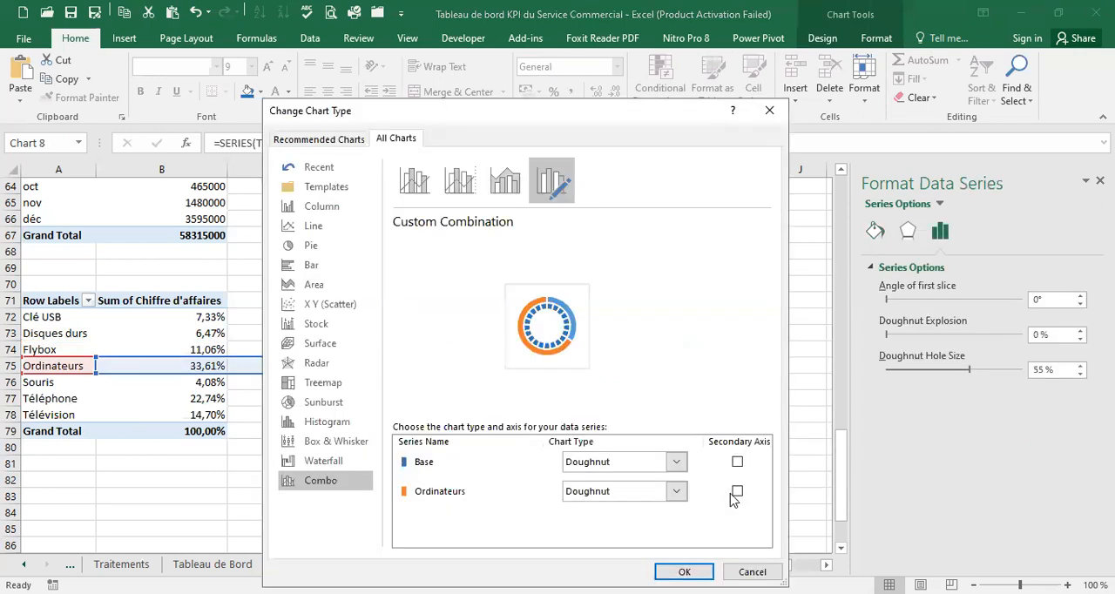
pyautogui.click(737, 492)
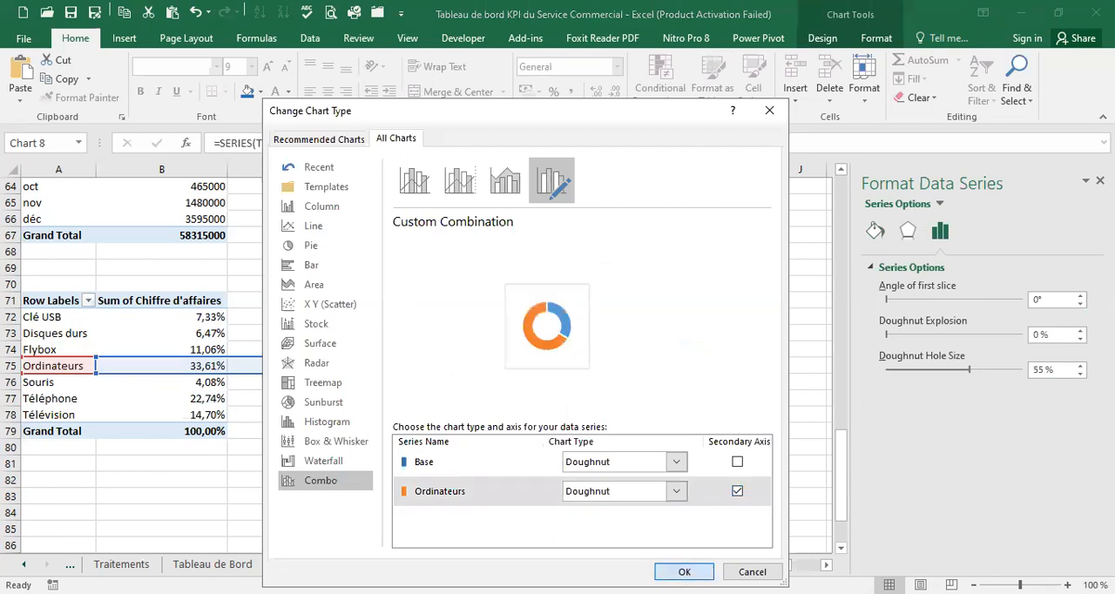
pyautogui.press('Return')
# Remove the fill from the Ordinateurs chart's blue slice and give its orange slice a semi-transparent light orange fill matching the neighbouring rings
pyautogui.click(708, 339)
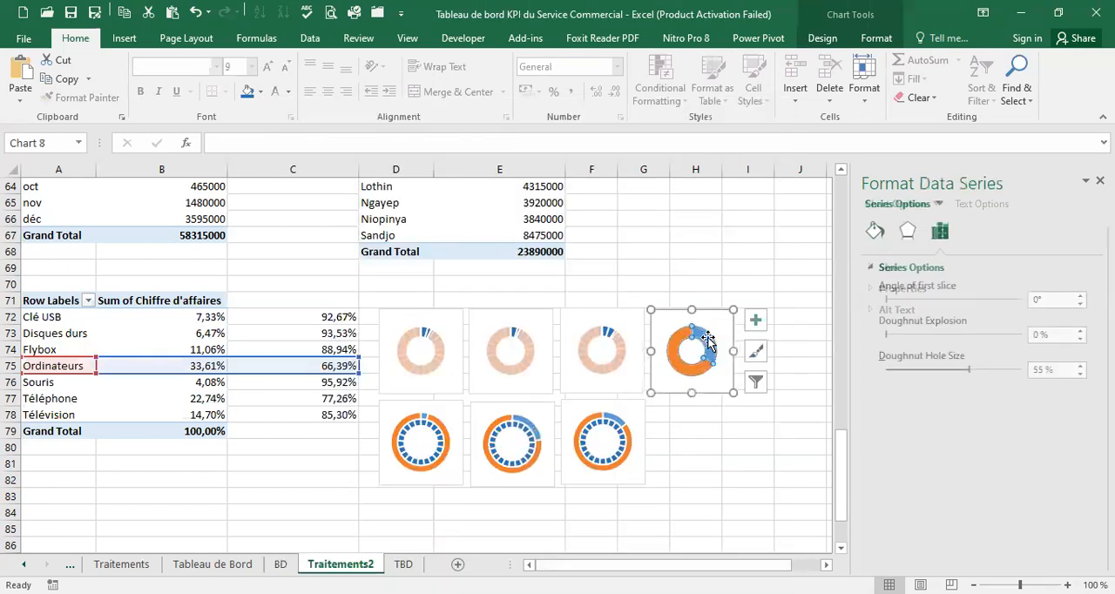
pyautogui.click(706, 339)
pyautogui.click(876, 231)
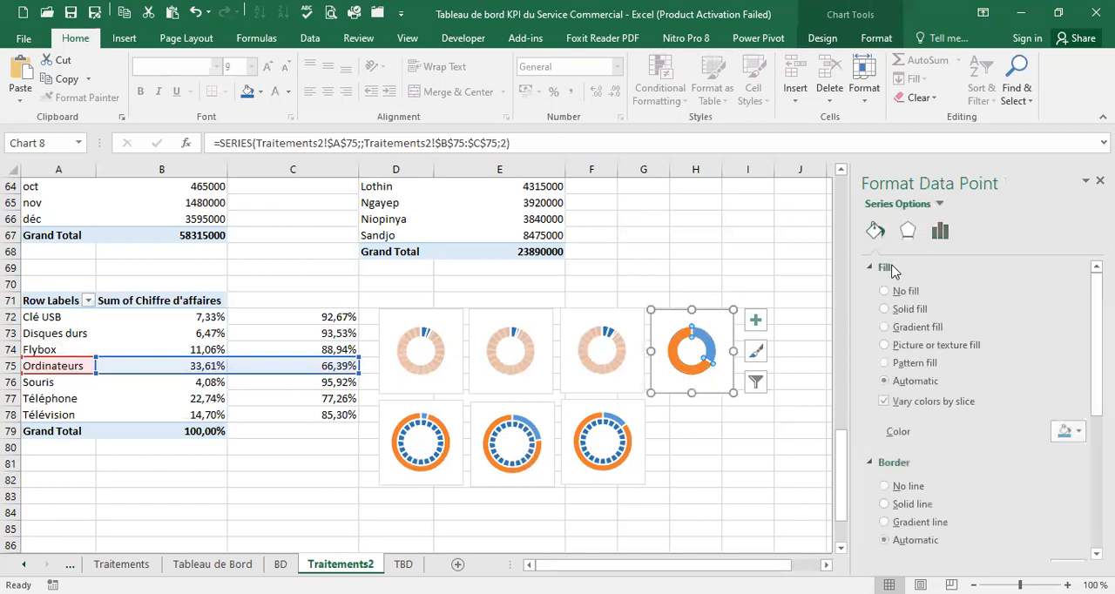
pyautogui.click(885, 291)
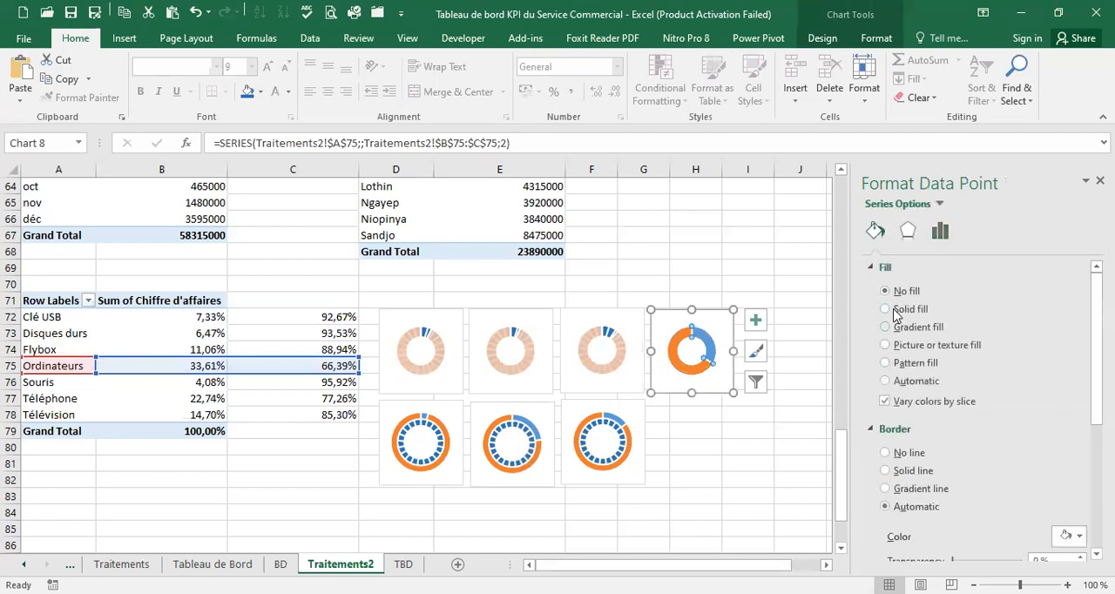
pyautogui.hotkey('ctrl', 'z')
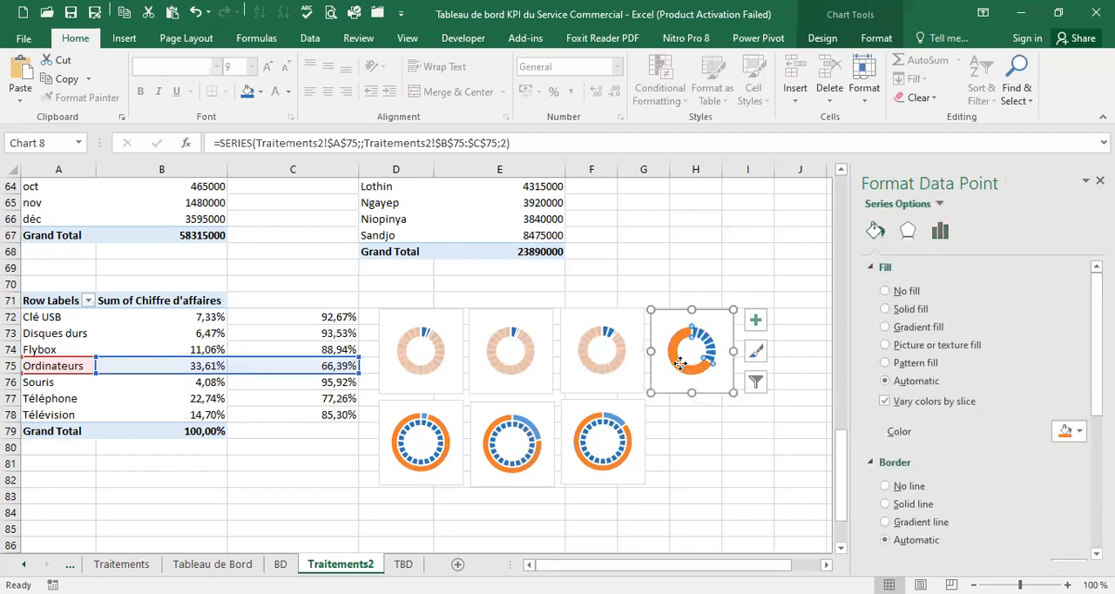
pyautogui.click(1077, 433)
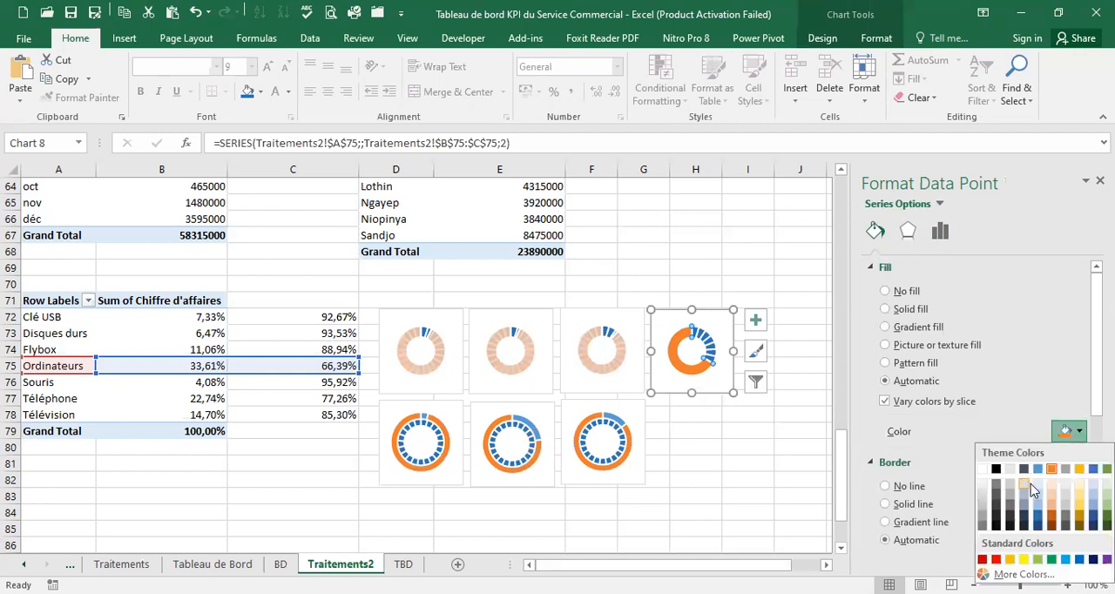
pyautogui.click(1057, 495)
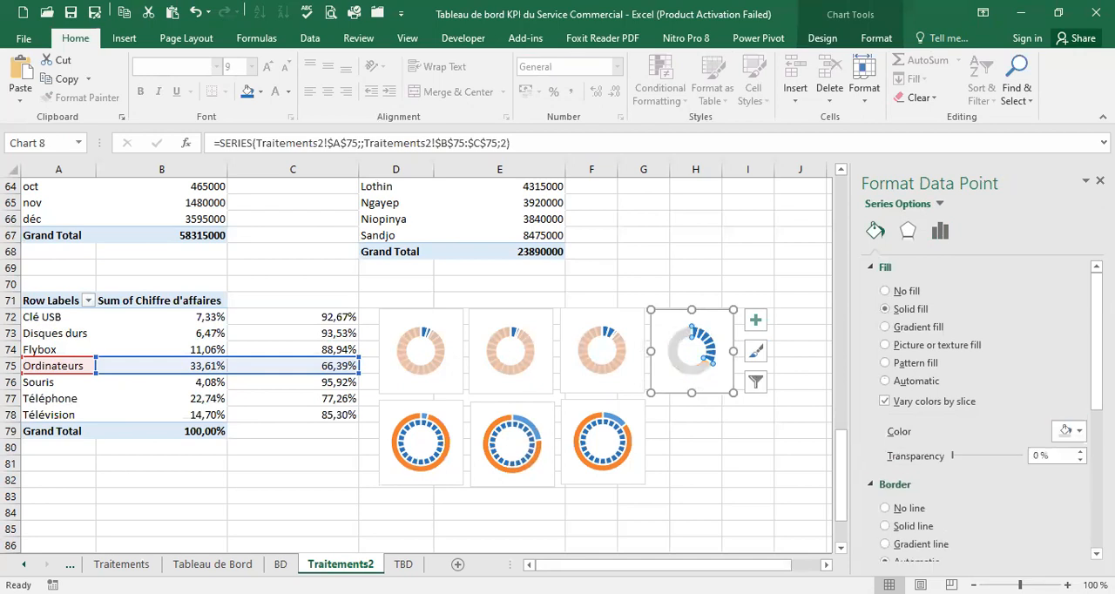
pyautogui.click(1070, 431)
pyautogui.click(1055, 497)
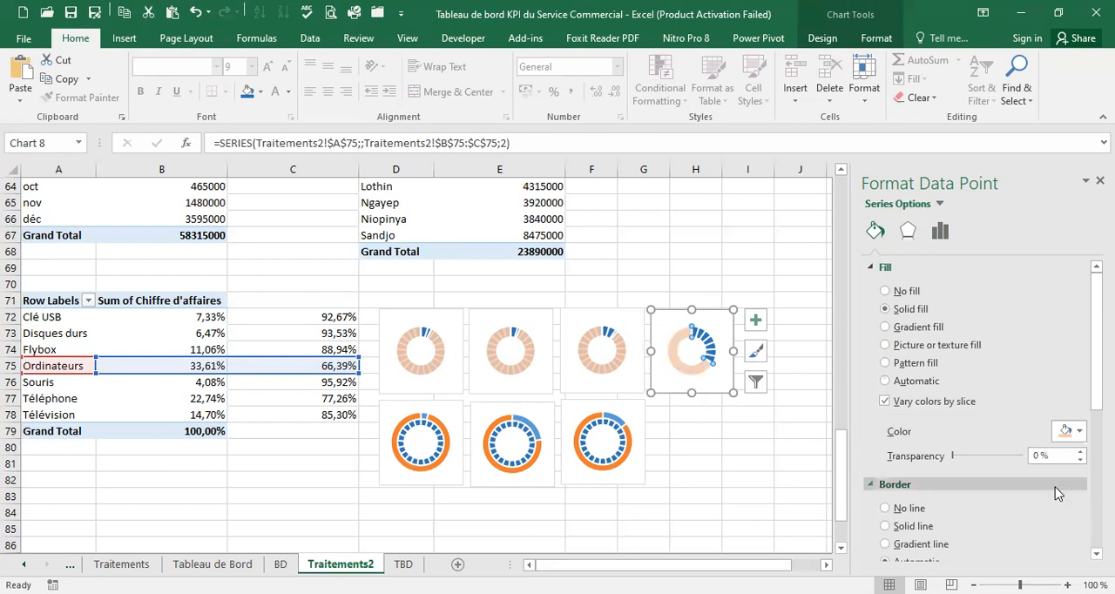
pyautogui.click(1041, 455)
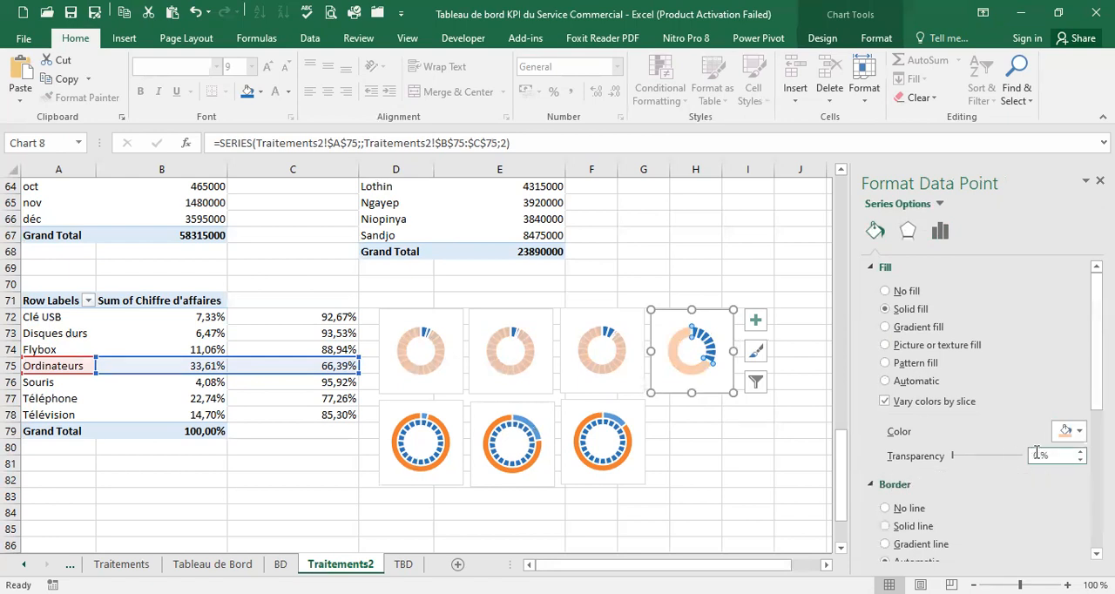
pyautogui.doubleClick(1036, 454)
pyautogui.write('1')
# Put the Souris doughnut series on the secondary axis of its combo chart
pyautogui.click(438, 424)
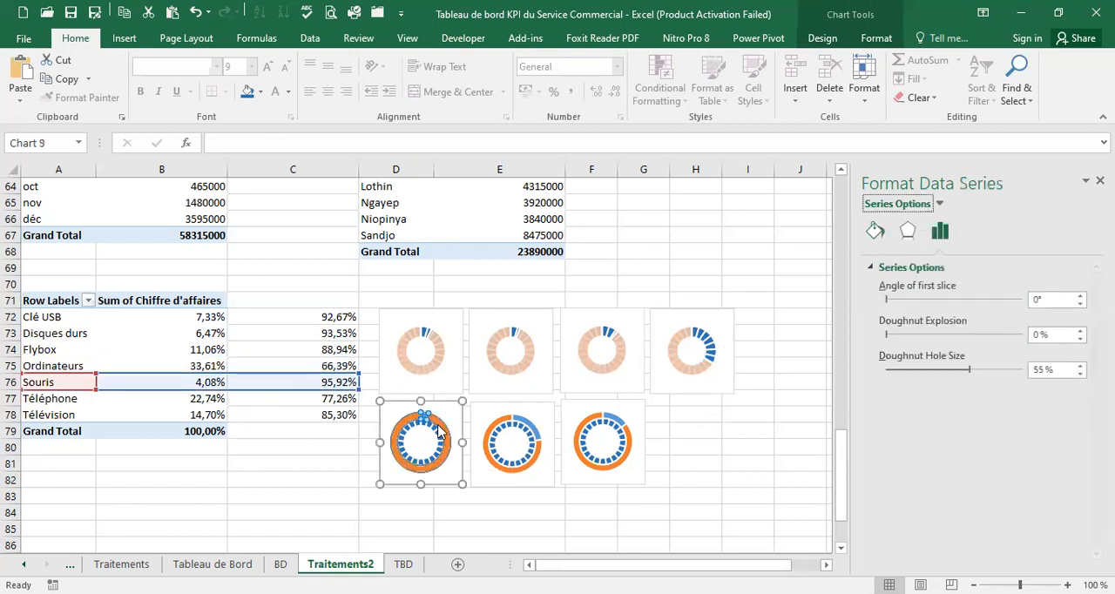
pyautogui.rightClick(438, 430)
pyautogui.click(491, 478)
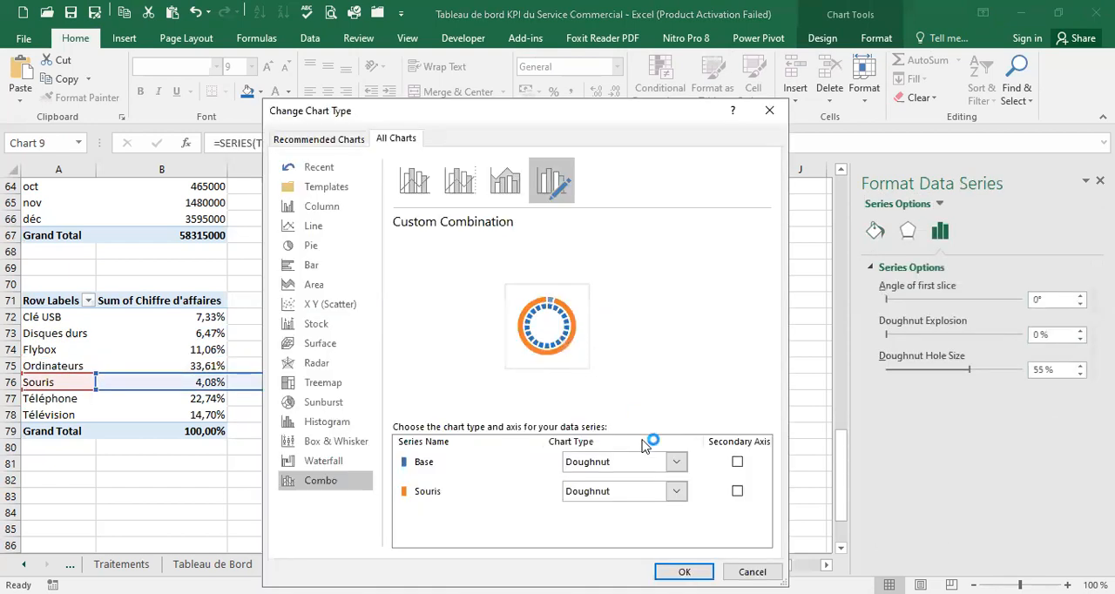
pyautogui.click(737, 492)
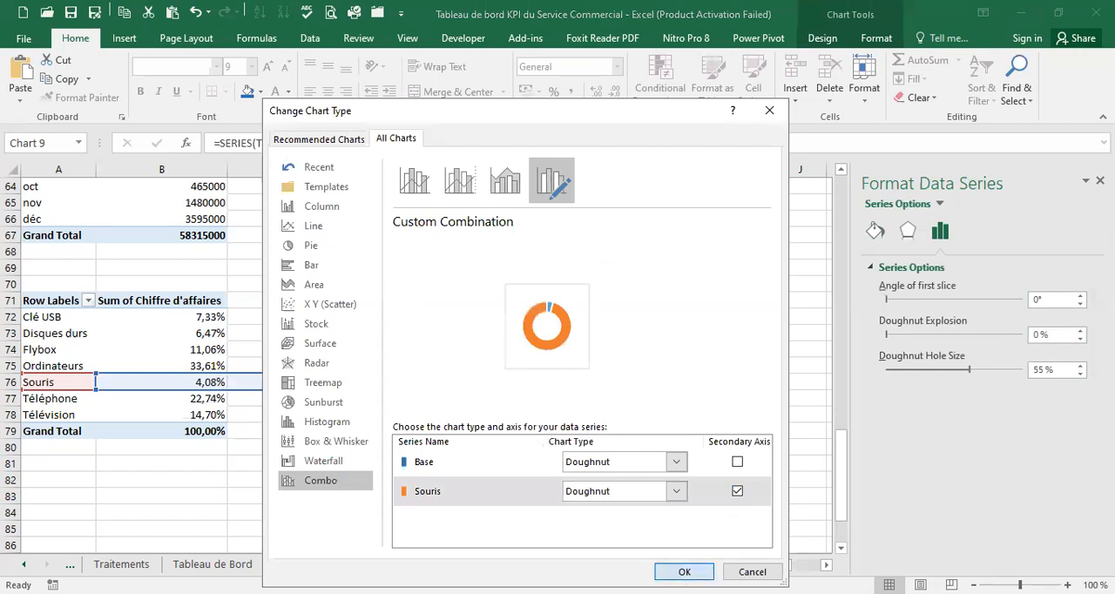
pyautogui.click(684, 571)
# Set the Souris chart's small slice to no fill and its large slice to light orange with 15% transparency
pyautogui.click(425, 422)
pyautogui.click(425, 425)
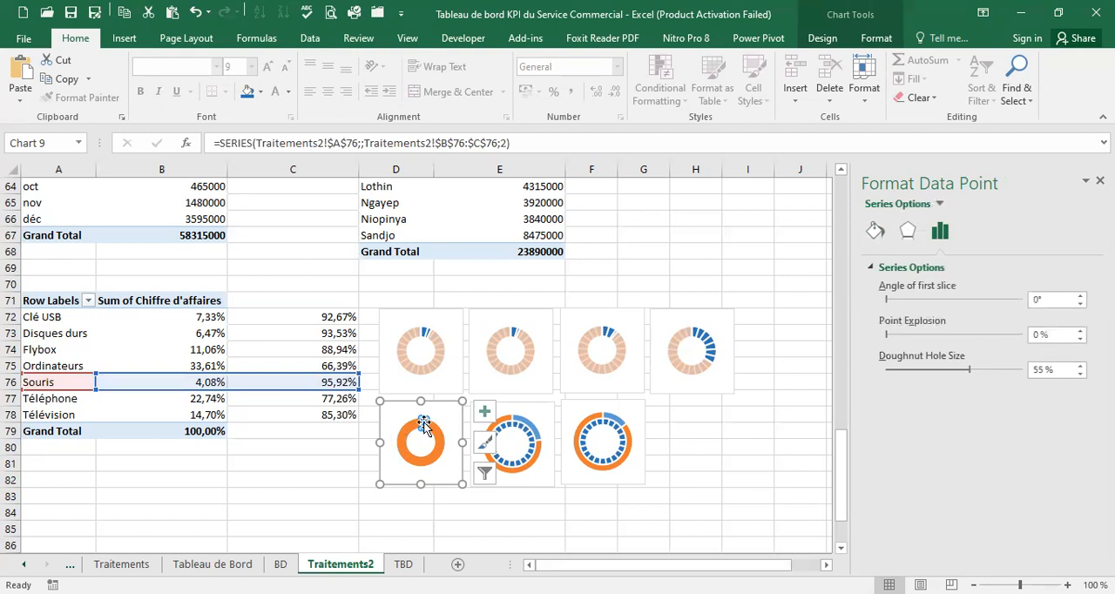
pyautogui.click(874, 234)
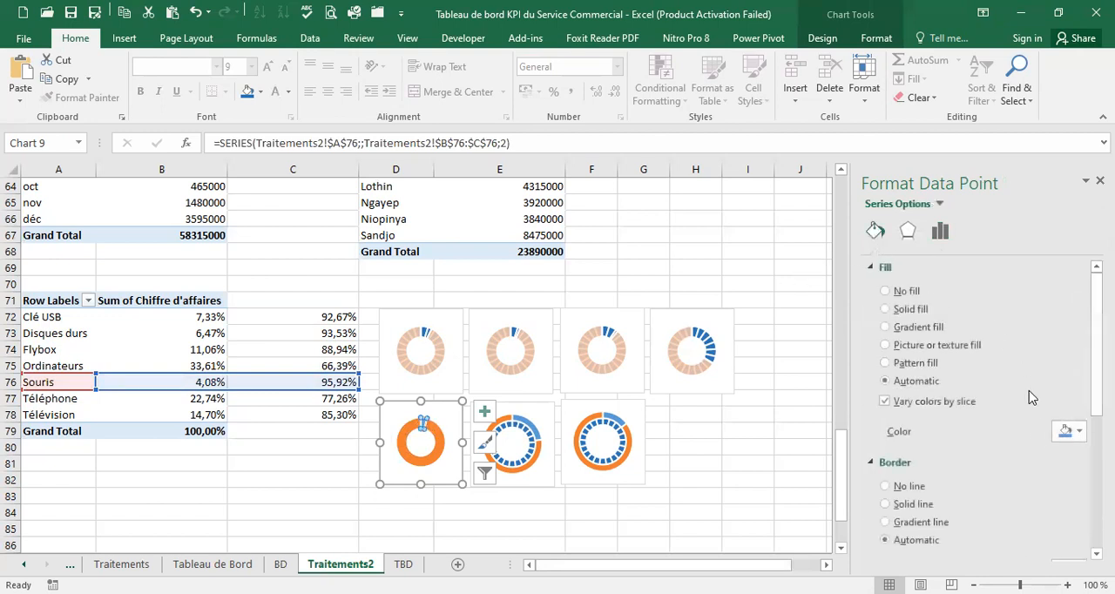
pyautogui.click(888, 292)
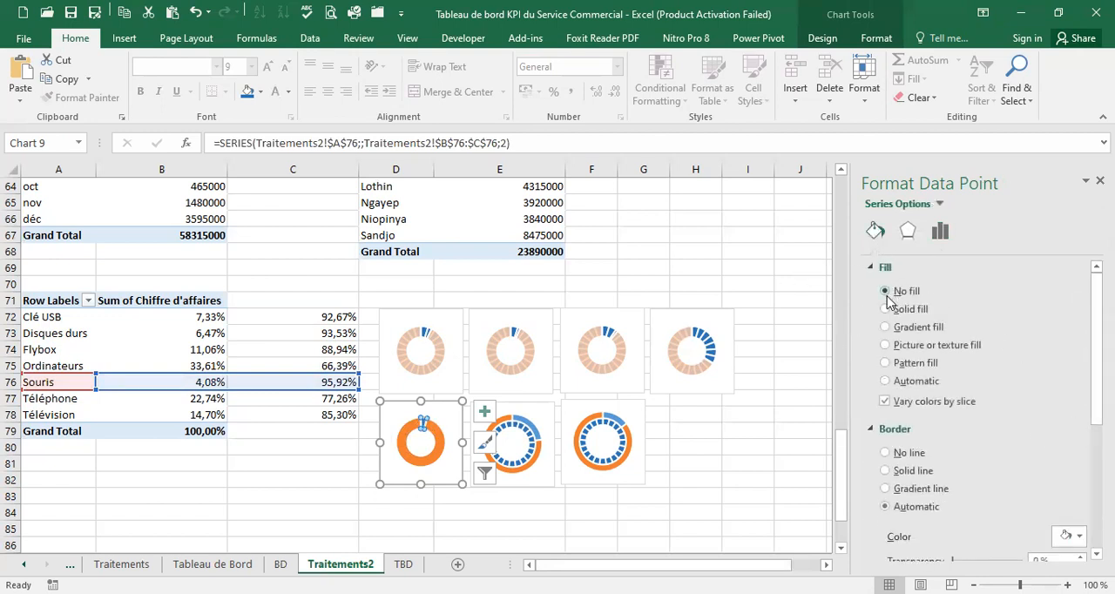
pyautogui.hotkey('ctrl', 'z')
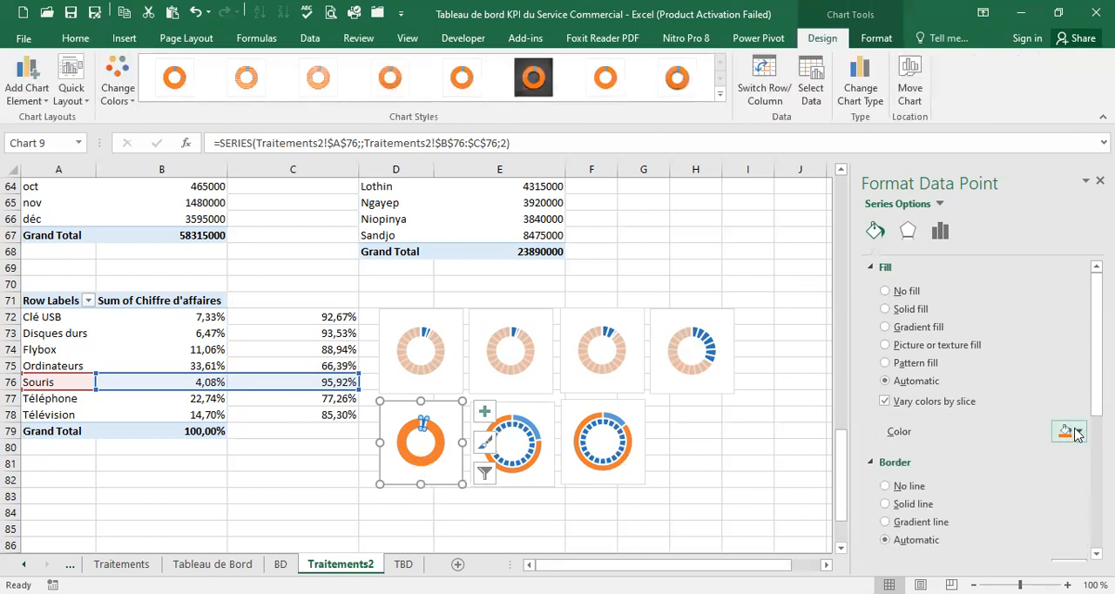
pyautogui.click(1079, 433)
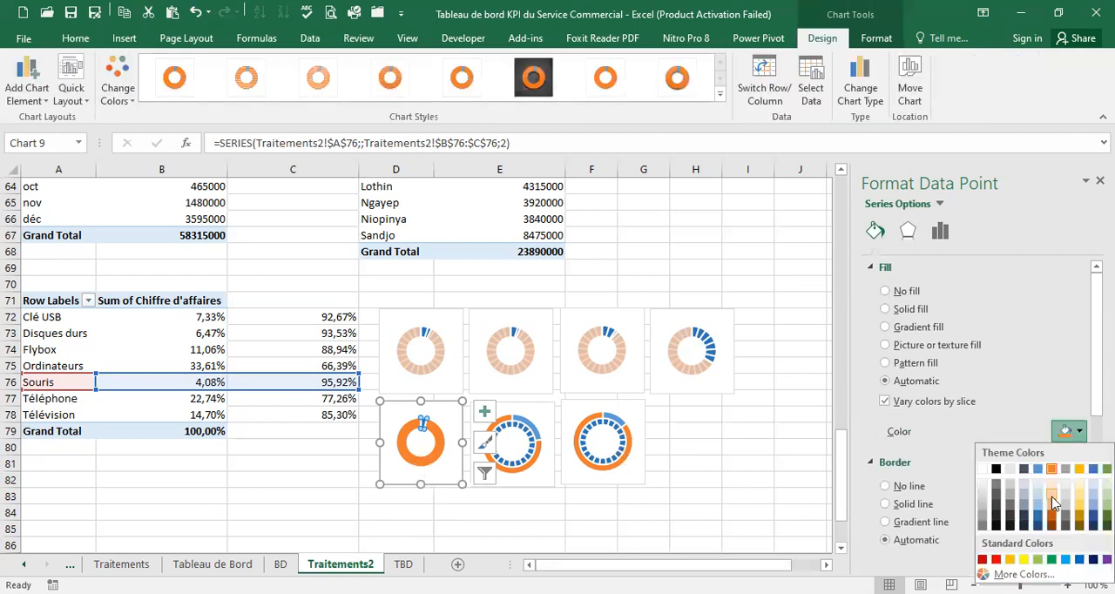
pyautogui.click(1052, 498)
pyautogui.moveTo(1040, 457); pyautogui.dragTo(1029, 452)
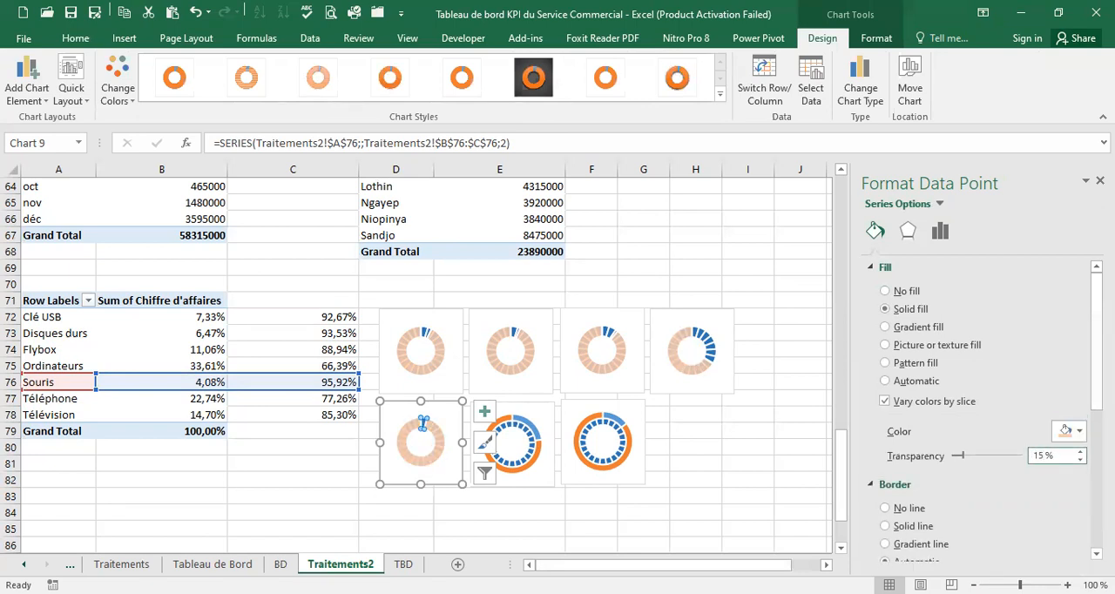
pyautogui.write('15')
# Move the Téléphone doughnut series to the secondary axis of its combo chart
pyautogui.click(527, 427)
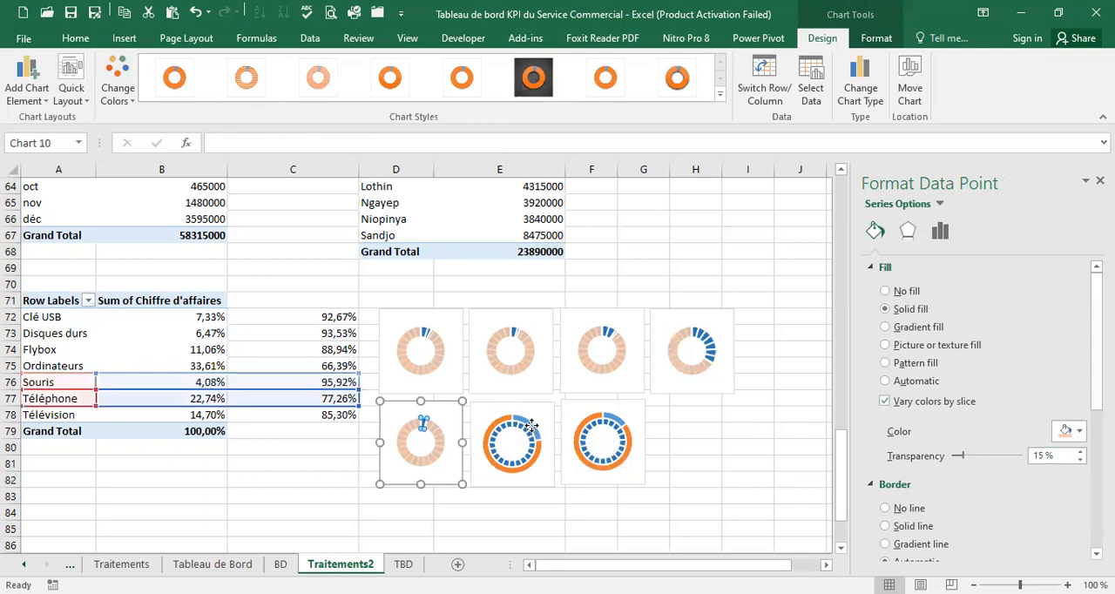
pyautogui.rightClick(527, 427)
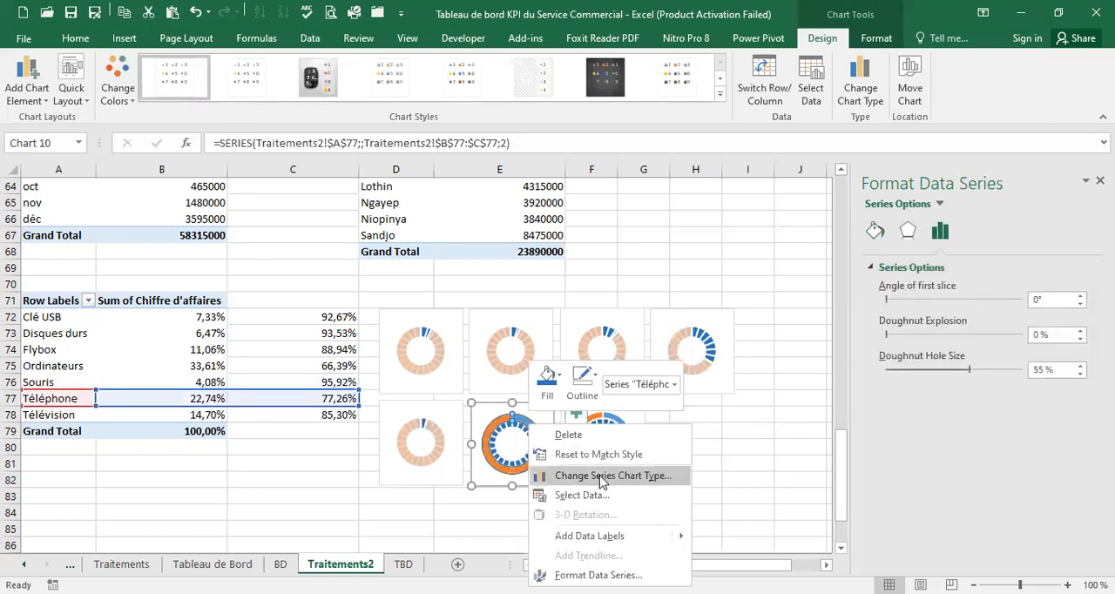
pyautogui.click(599, 477)
pyautogui.click(737, 492)
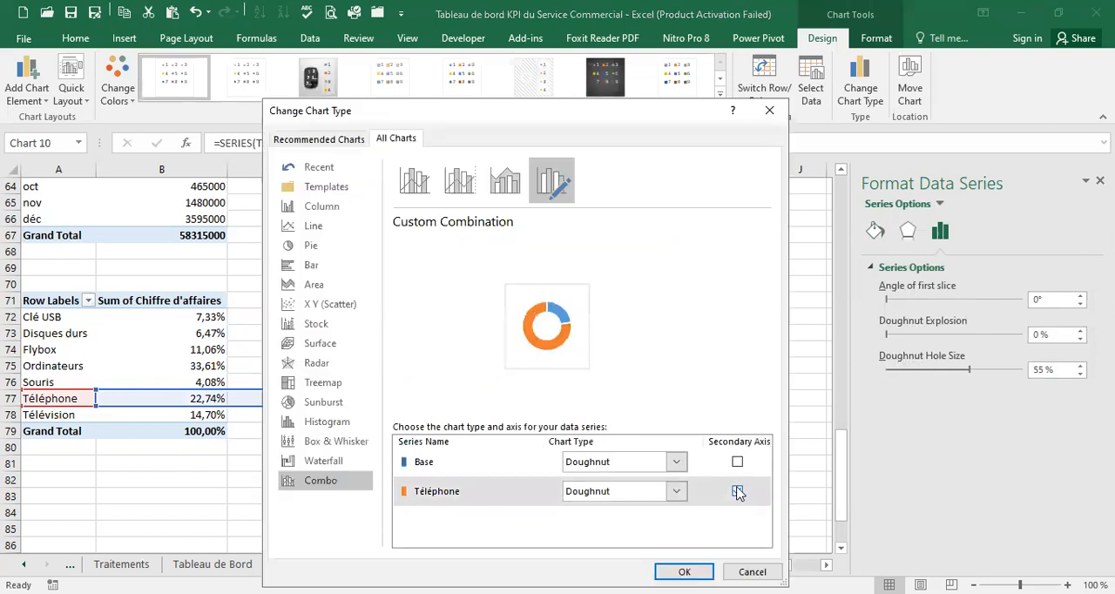
pyautogui.click(684, 572)
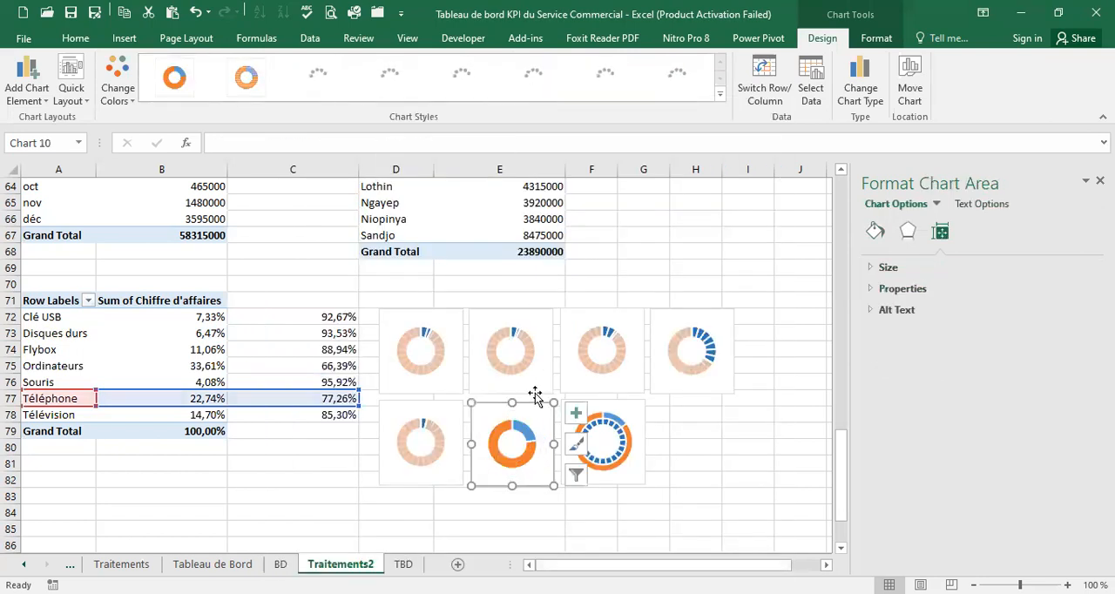
# Make the Téléphone chart's blue slice unfilled and give its orange slice a light orange solid fill with 15% transparency
pyautogui.click(527, 428)
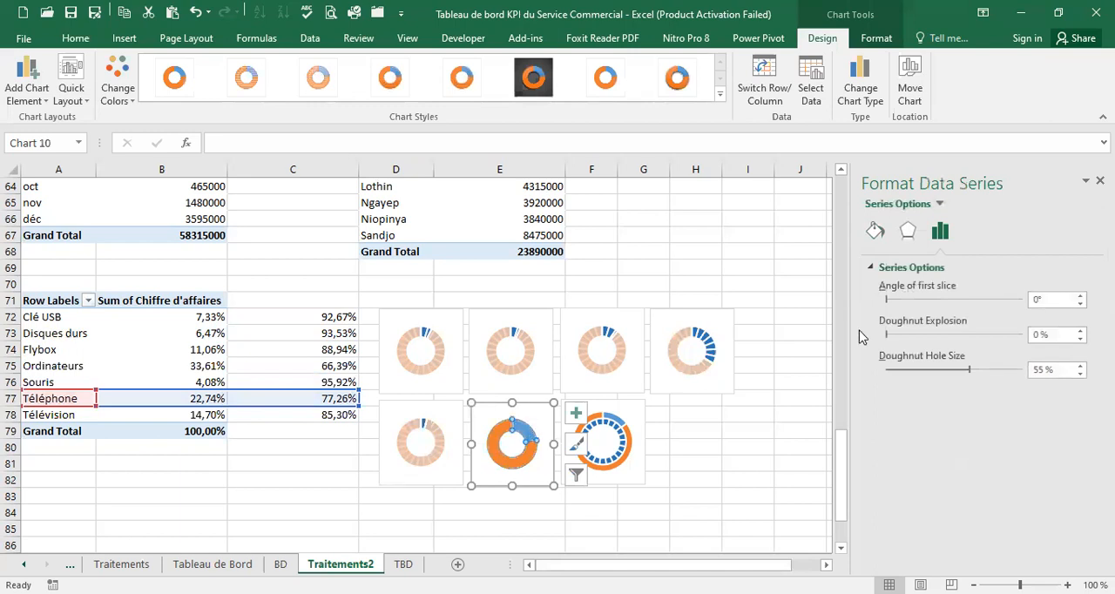
pyautogui.click(875, 231)
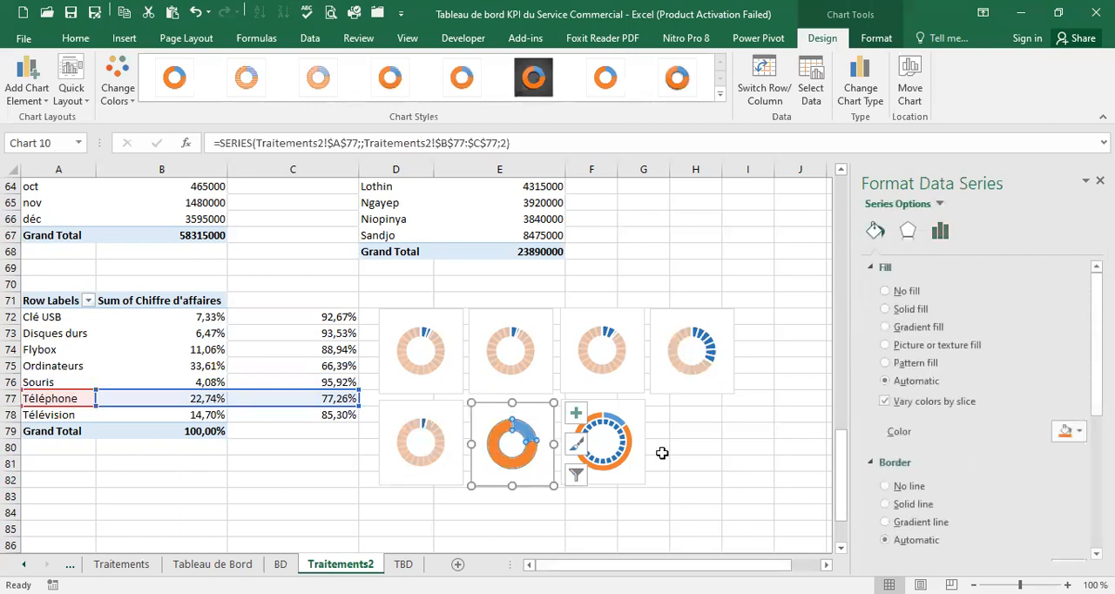
pyautogui.click(528, 432)
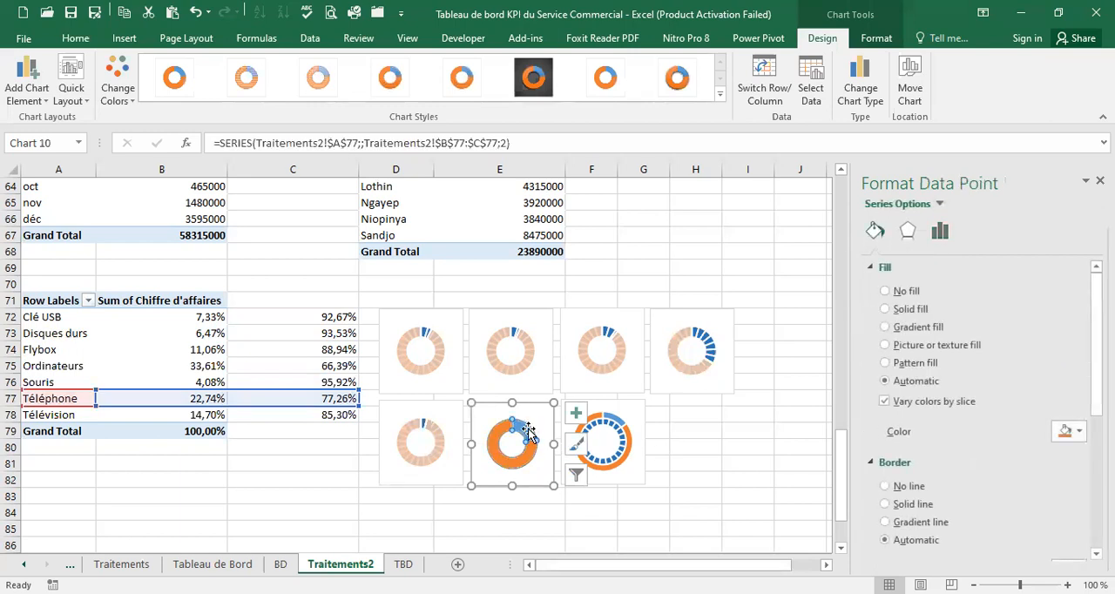
pyautogui.click(885, 291)
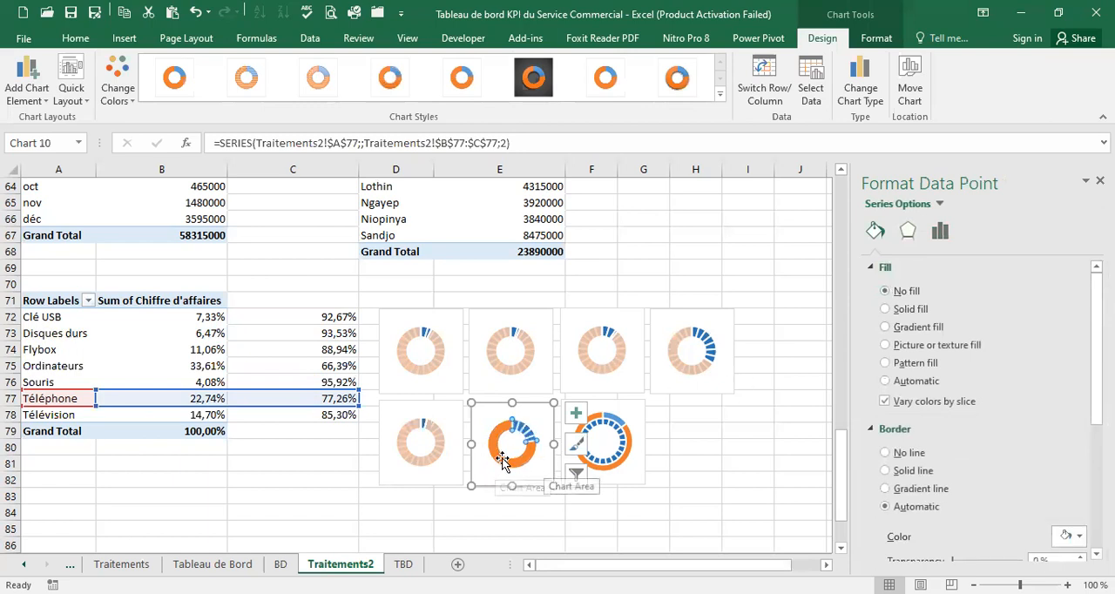
pyautogui.hotkey('ctrl', 'z')
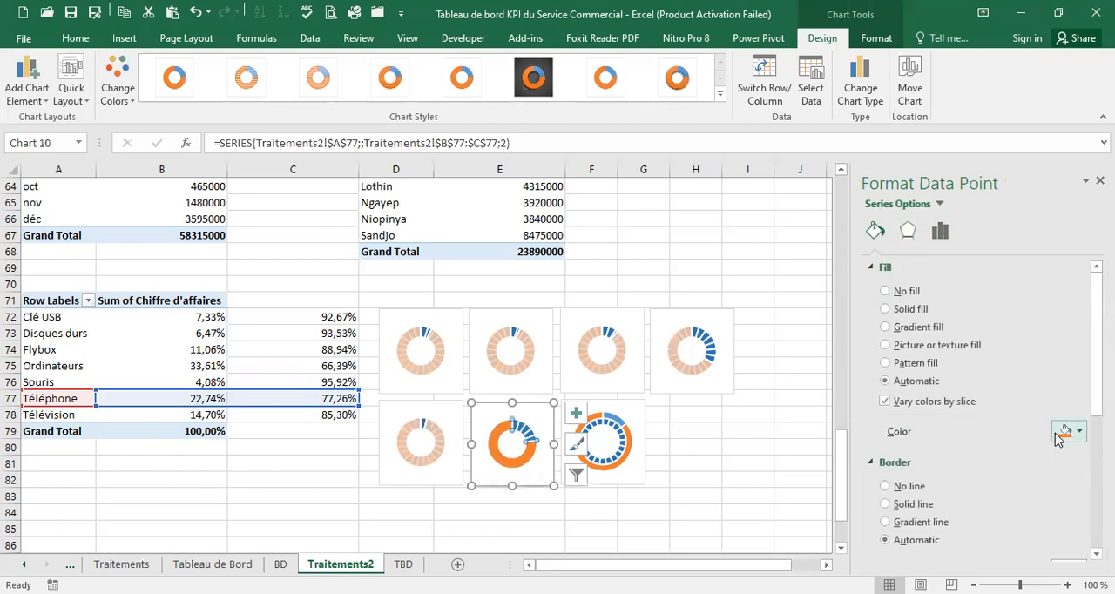
pyautogui.click(1081, 431)
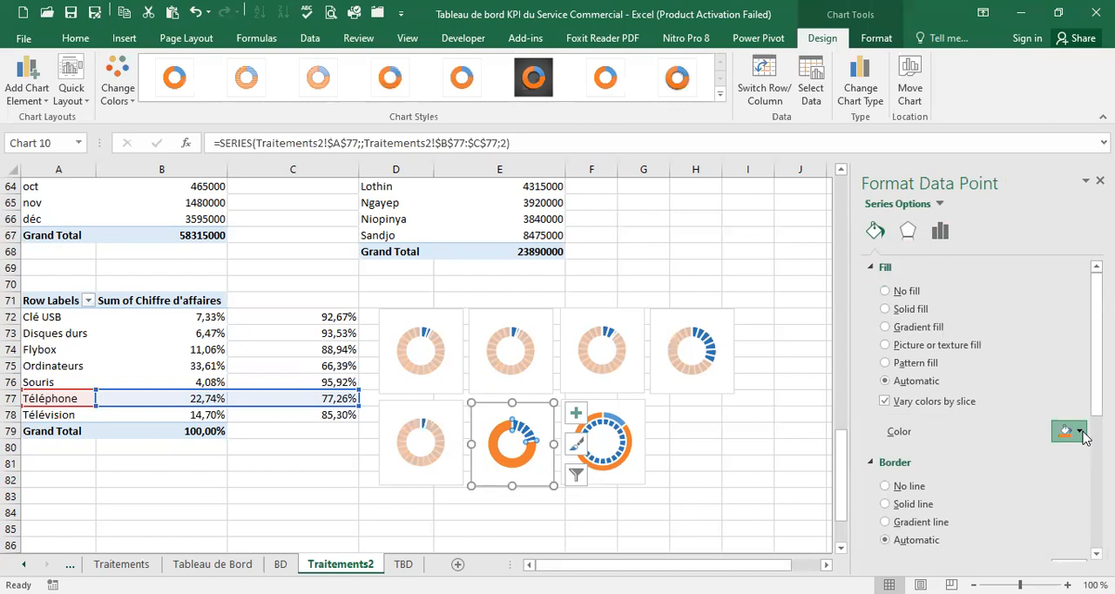
pyautogui.click(1055, 493)
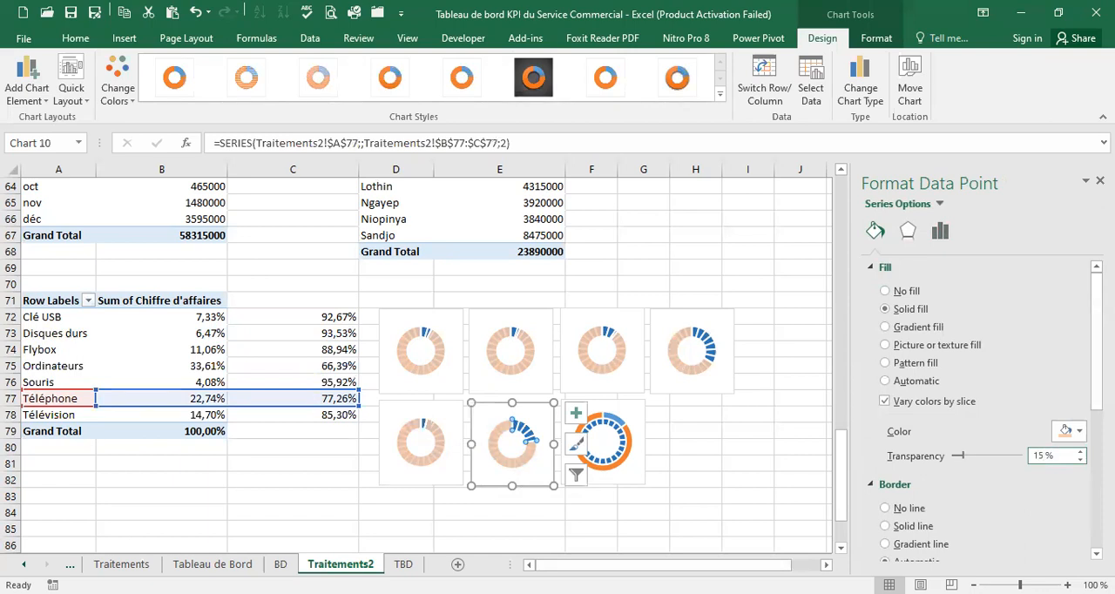
# Assign the Télévision doughnut series to the secondary axis in its combo chart
pyautogui.click(615, 424)
pyautogui.click(616, 423)
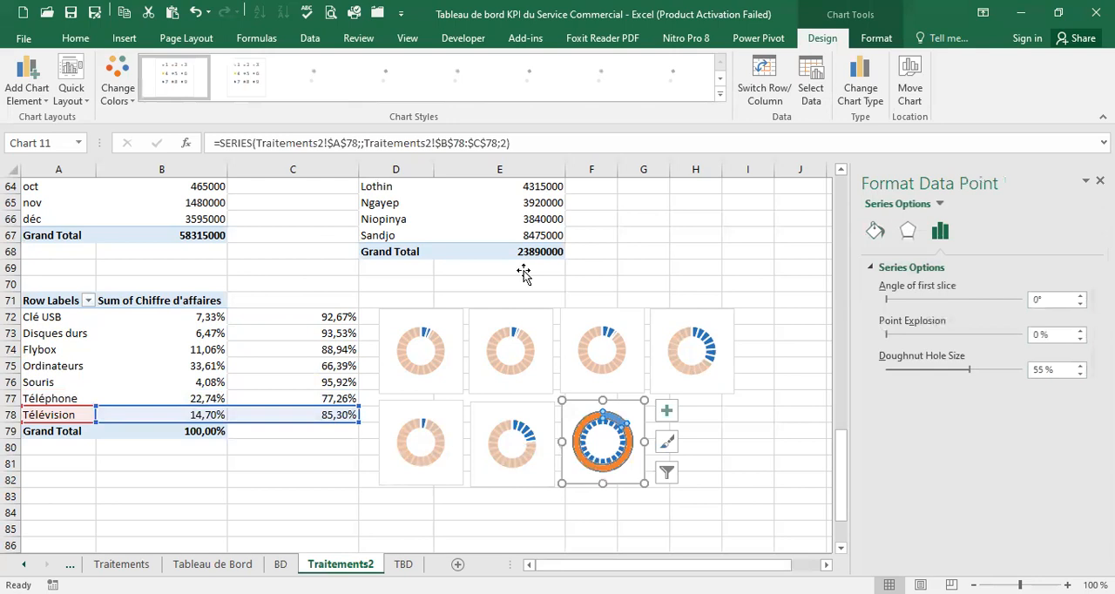
pyautogui.rightClick(617, 424)
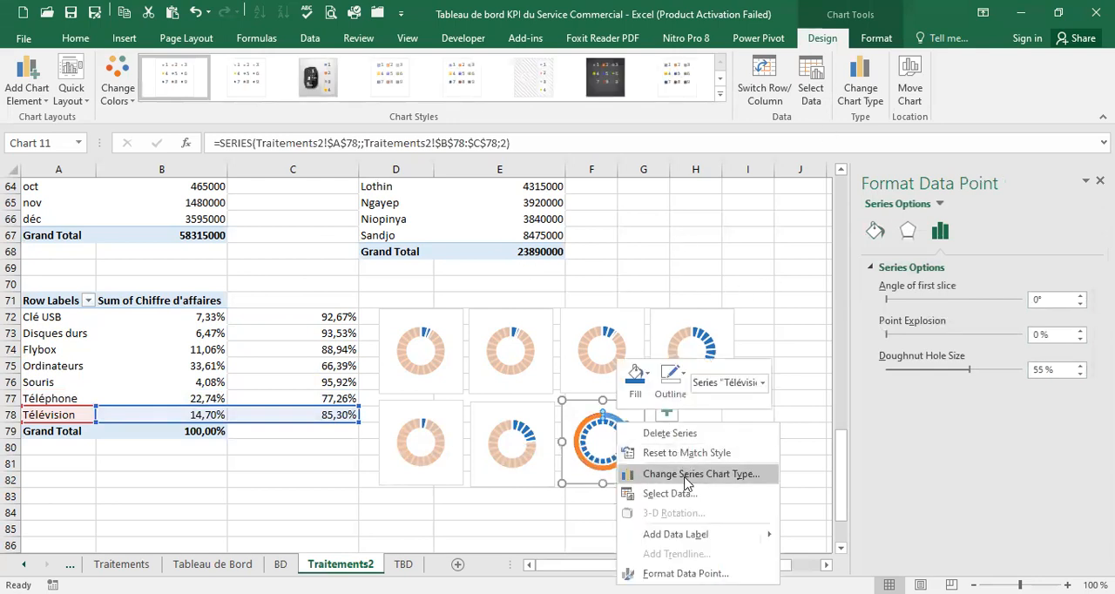
pyautogui.click(700, 474)
pyautogui.click(737, 491)
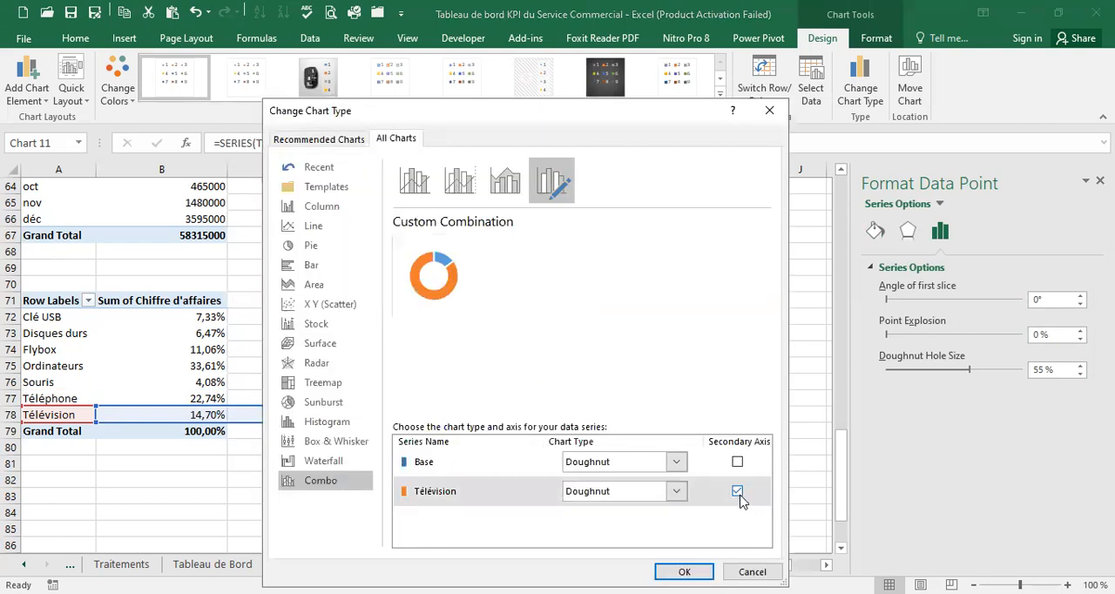
pyautogui.press('Return')
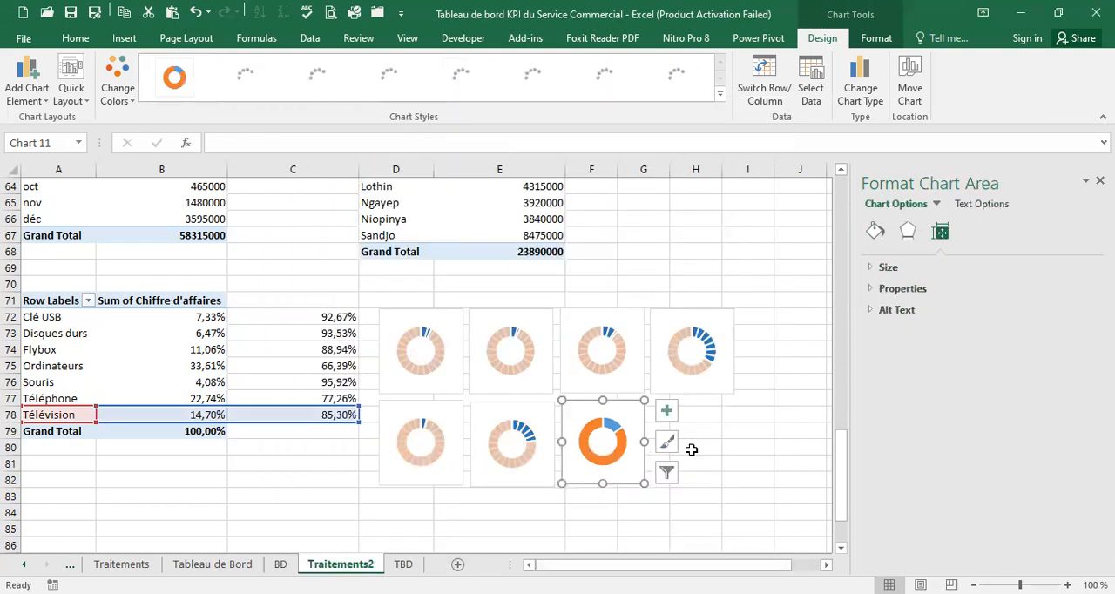
# Set the Télévision chart's blue slice to no fill and its orange slice to a light orange solid fill with 15% transparency
pyautogui.click(617, 424)
pyautogui.click(617, 423)
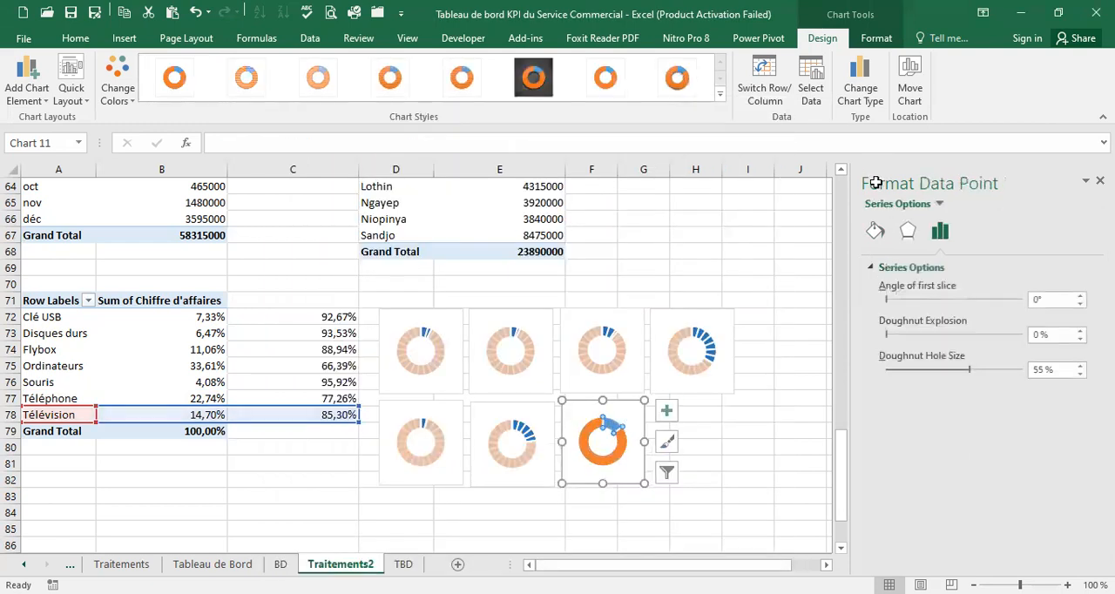
pyautogui.click(876, 231)
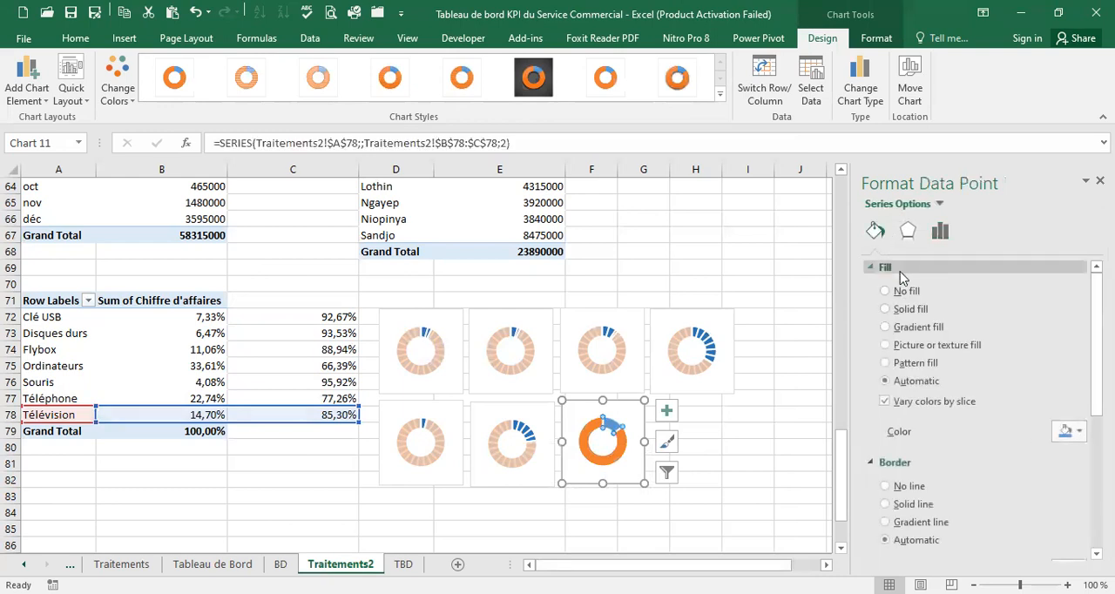
pyautogui.click(885, 290)
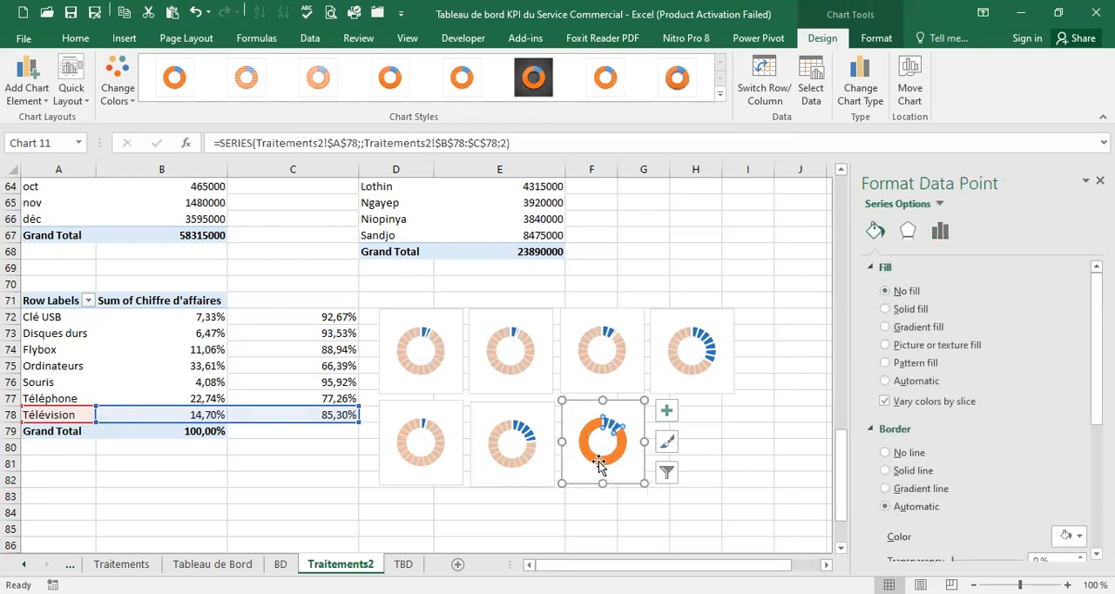
pyautogui.hotkey('ctrl', 'z')
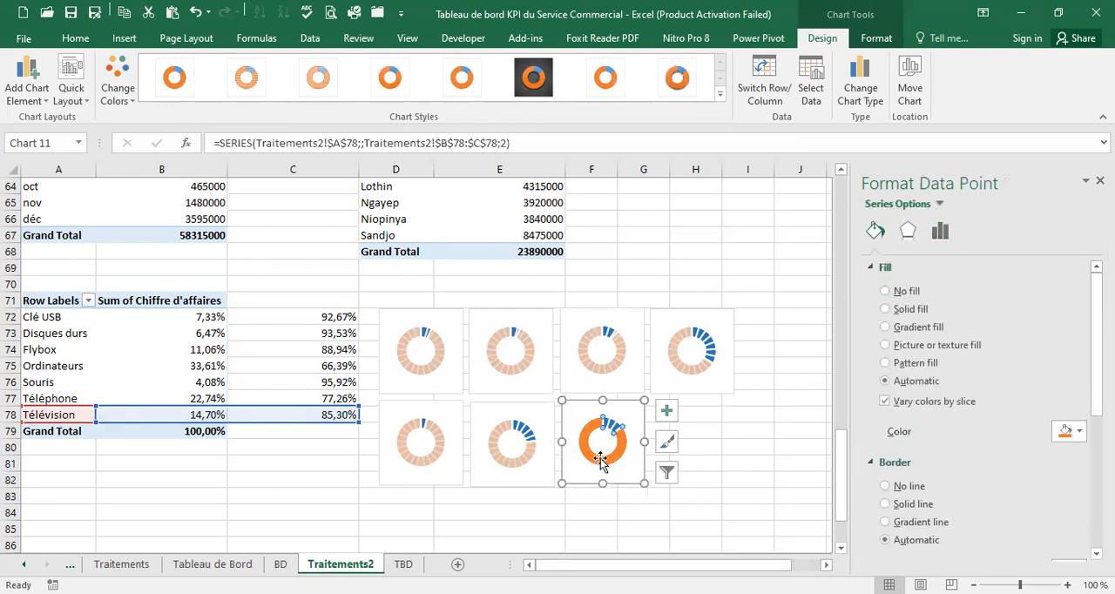
pyautogui.click(1081, 433)
pyautogui.click(1056, 490)
pyautogui.doubleClick(1039, 454)
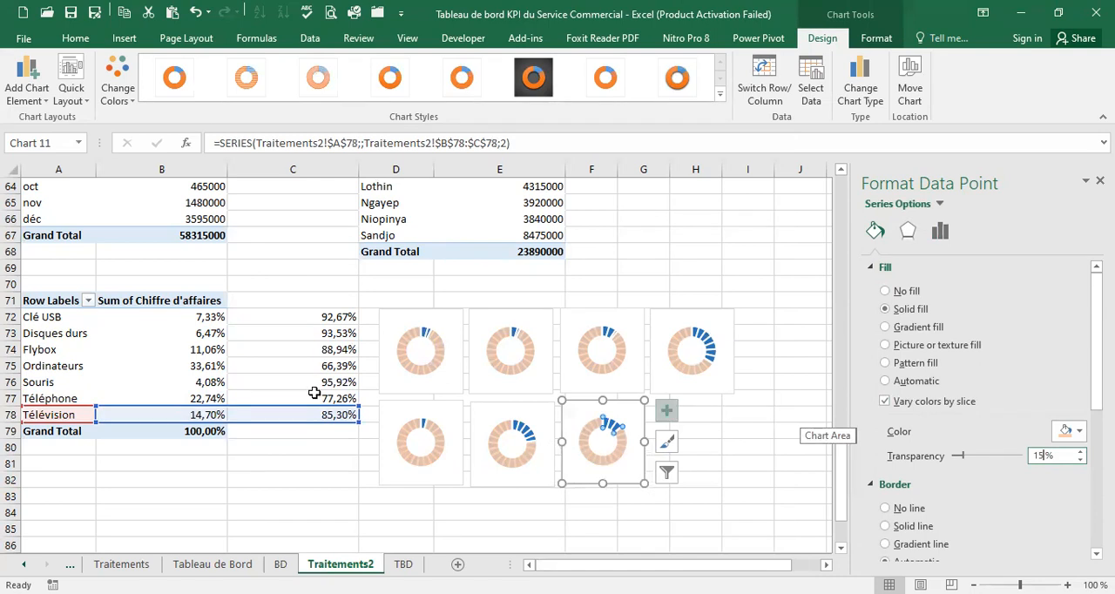
# Check the fill settings of the small slices in the Clé USB and Disques durs charts
pyautogui.click(435, 338)
pyautogui.click(421, 330)
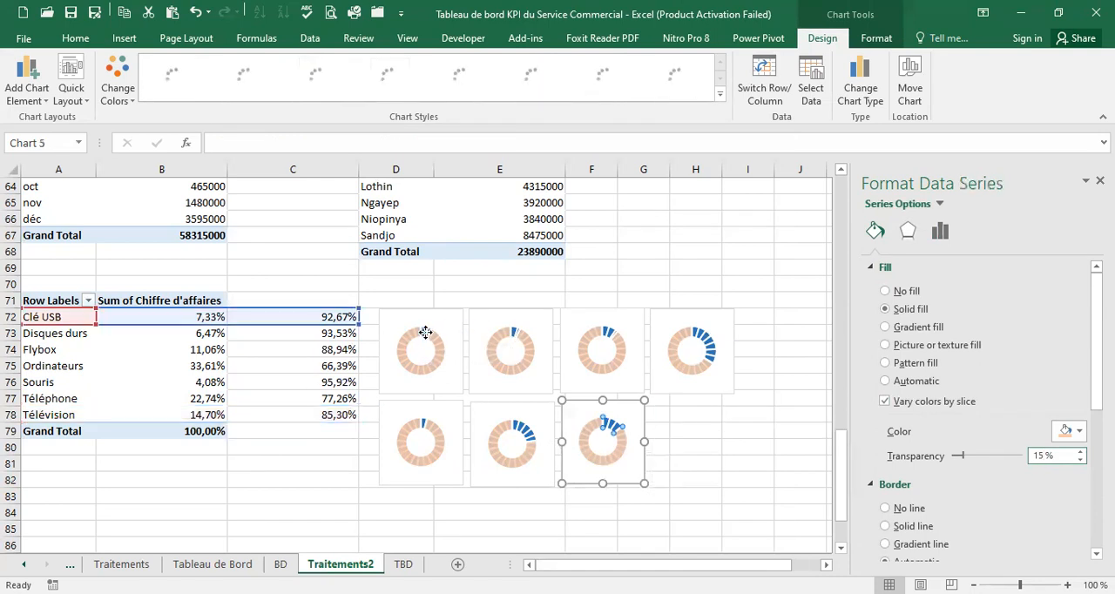
pyautogui.click(423, 329)
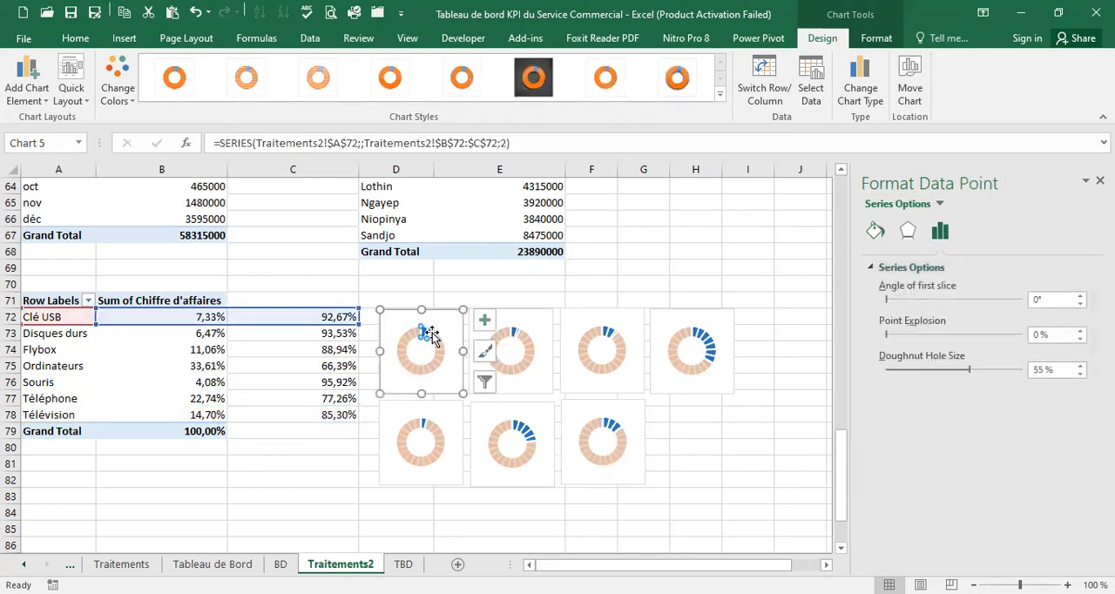
pyautogui.click(874, 231)
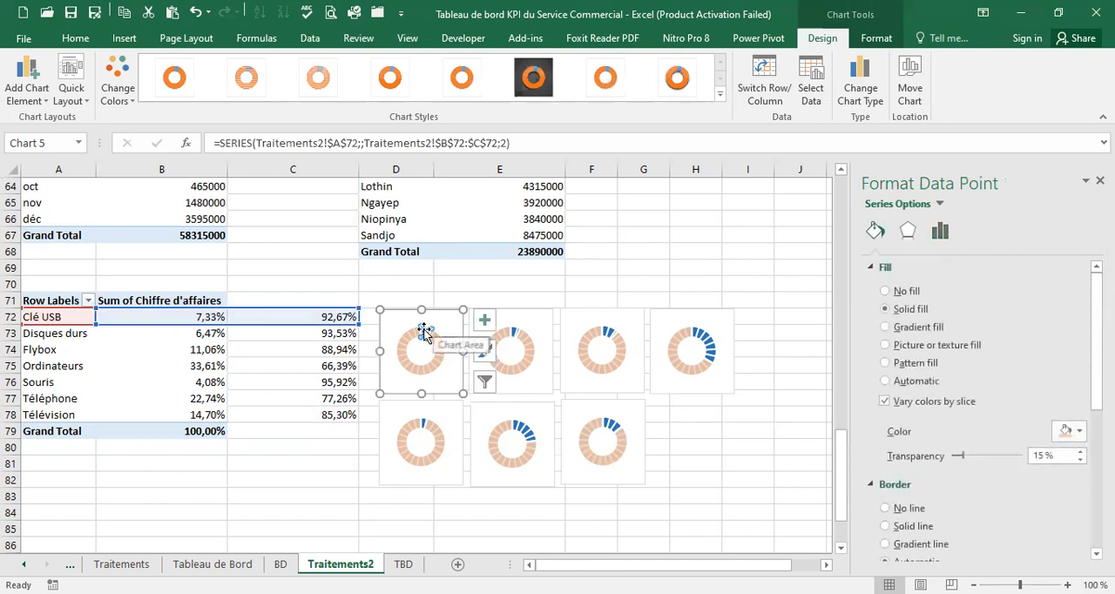
pyautogui.click(425, 332)
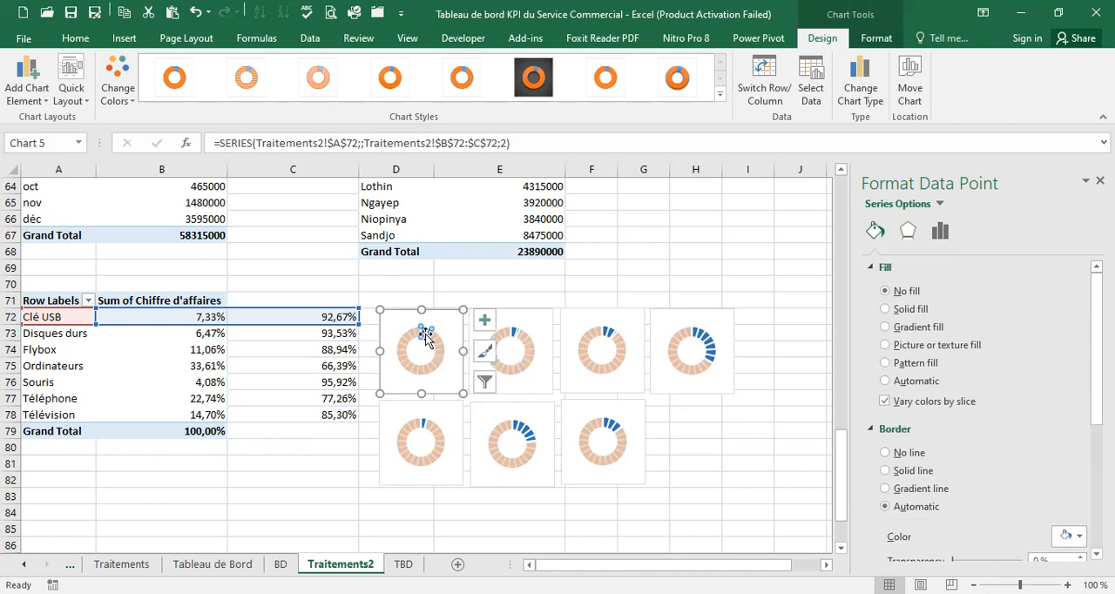
pyautogui.click(515, 329)
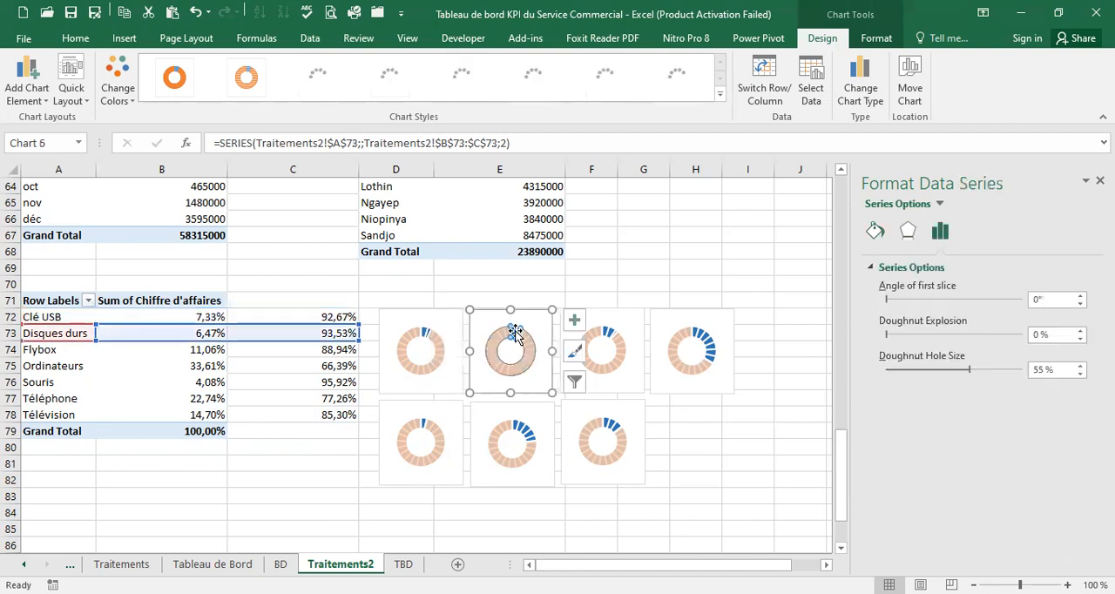
pyautogui.click(876, 230)
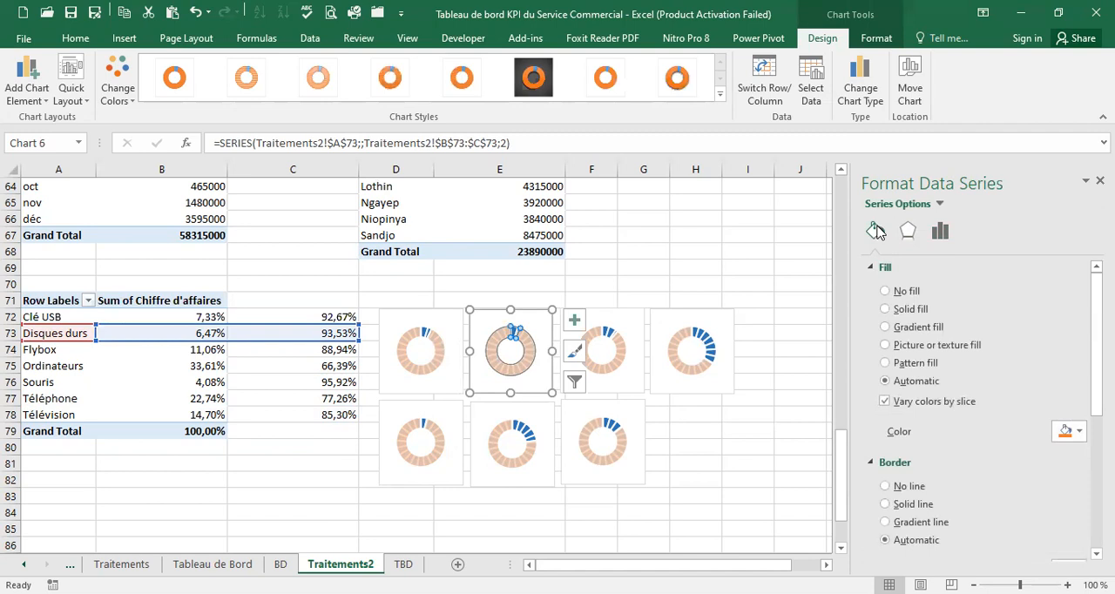
pyautogui.click(514, 333)
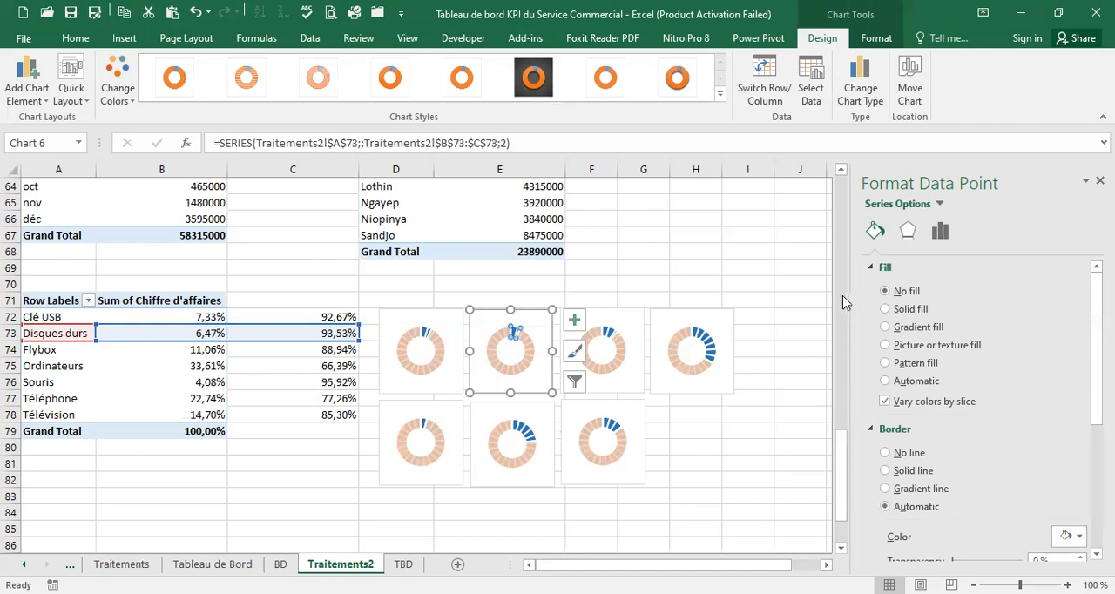
# Try a solid light blue fill on the smaller slice of the Ordinateurs chart and restore it to no fill
pyautogui.click(709, 342)
pyautogui.click(709, 345)
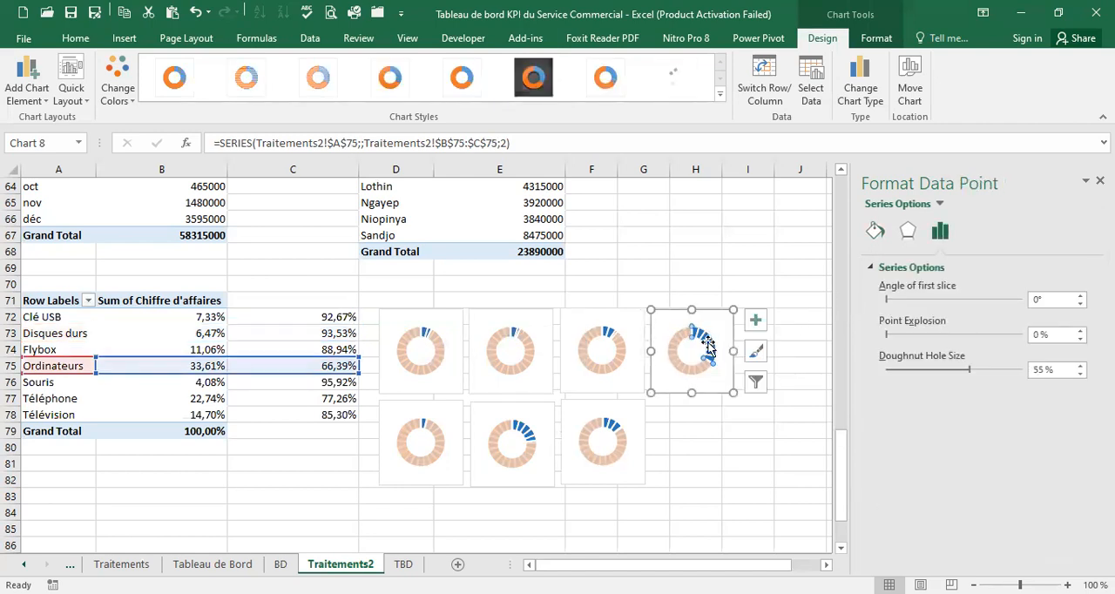
pyautogui.click(875, 231)
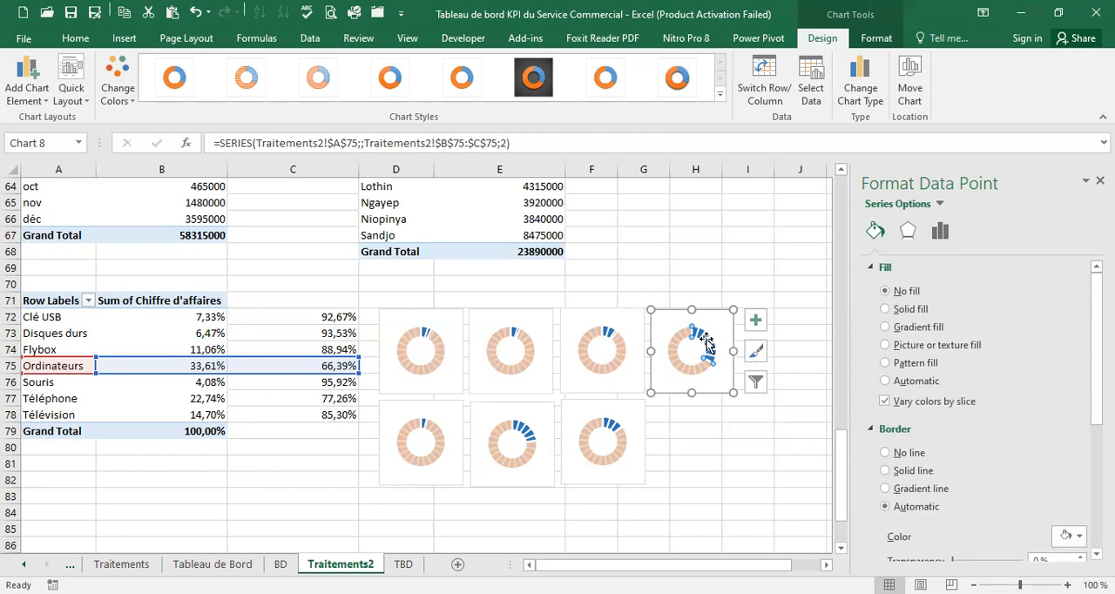
pyautogui.click(886, 310)
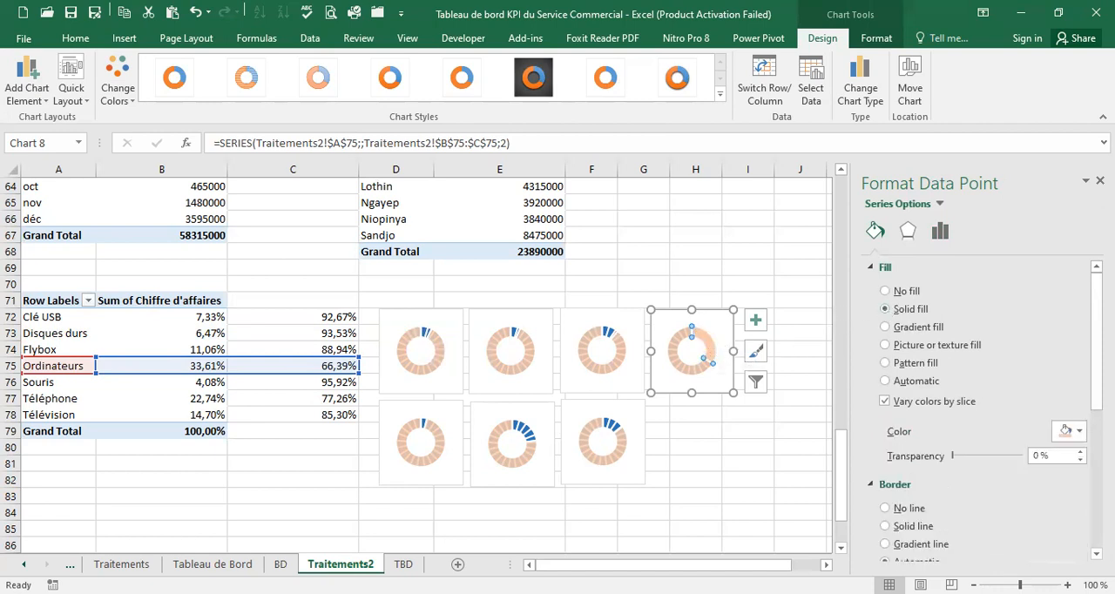
pyautogui.click(1080, 433)
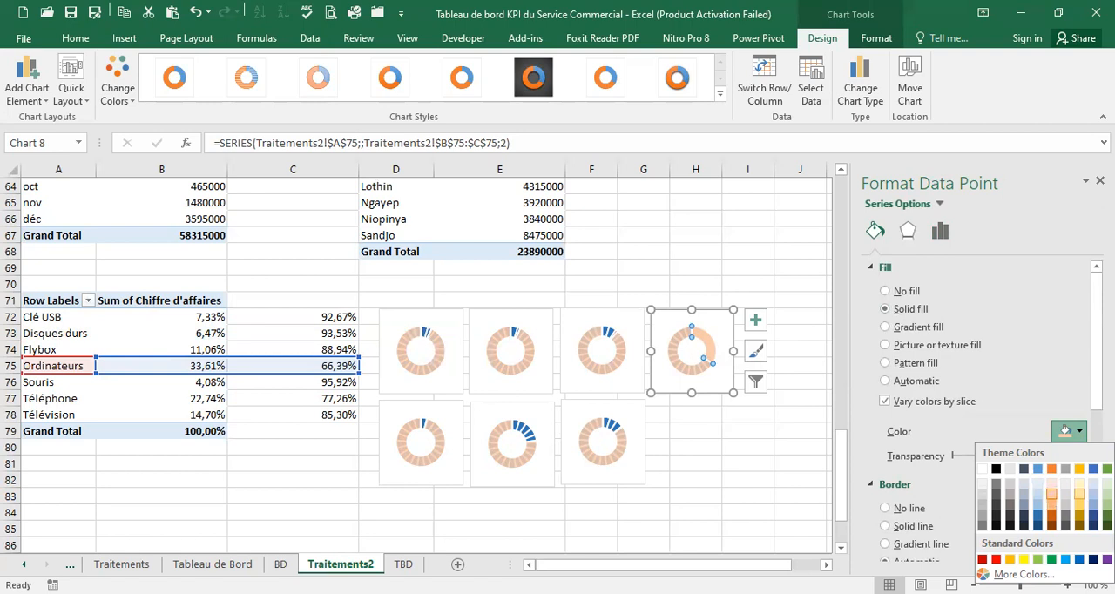
pyautogui.click(1094, 504)
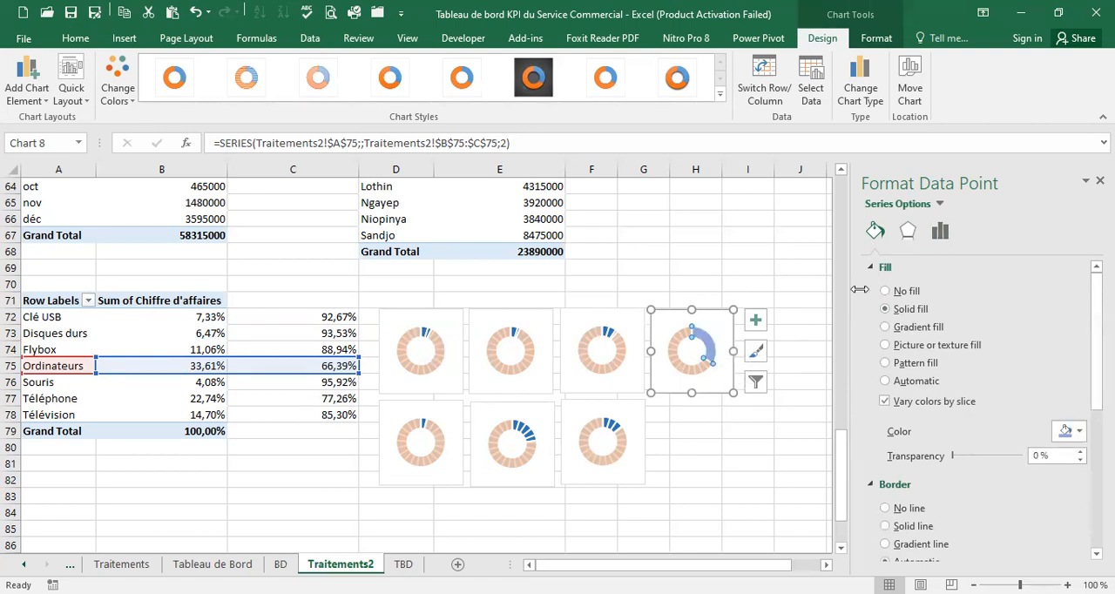
pyautogui.click(886, 291)
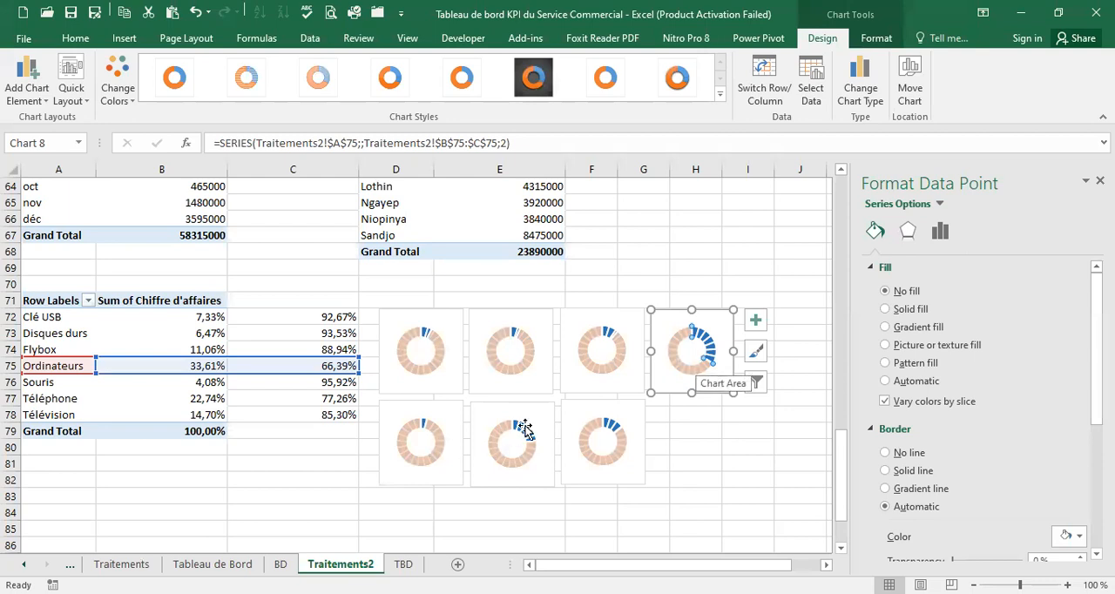
# Recolor the Base ring segments of the Téléphone chart with a solid dark green fill
pyautogui.moveTo(525, 430)
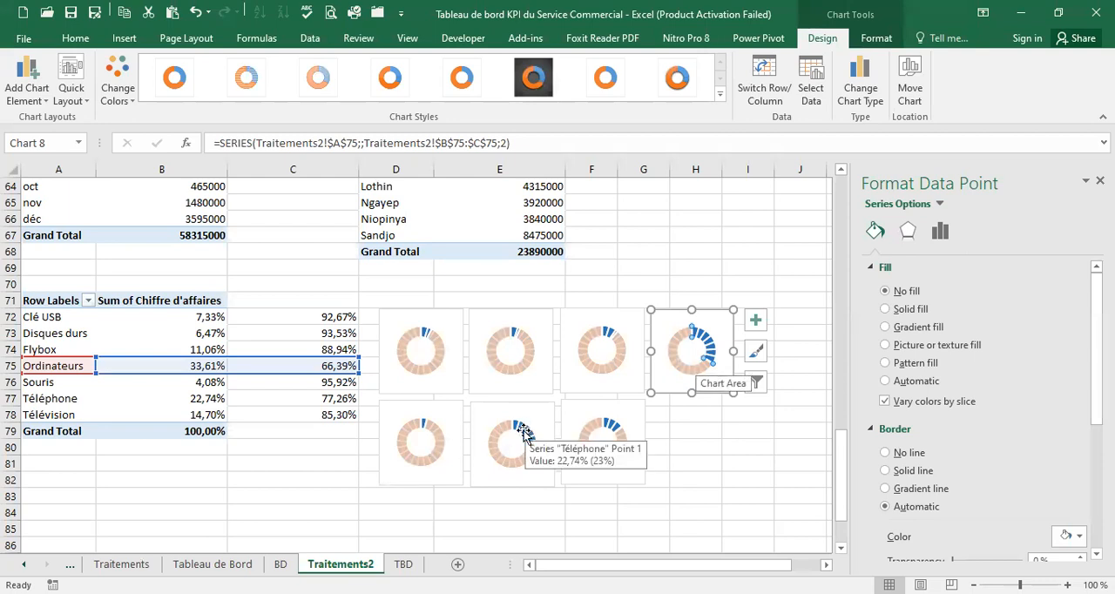
pyautogui.moveTo(526, 434); pyautogui.dragTo(542, 417)
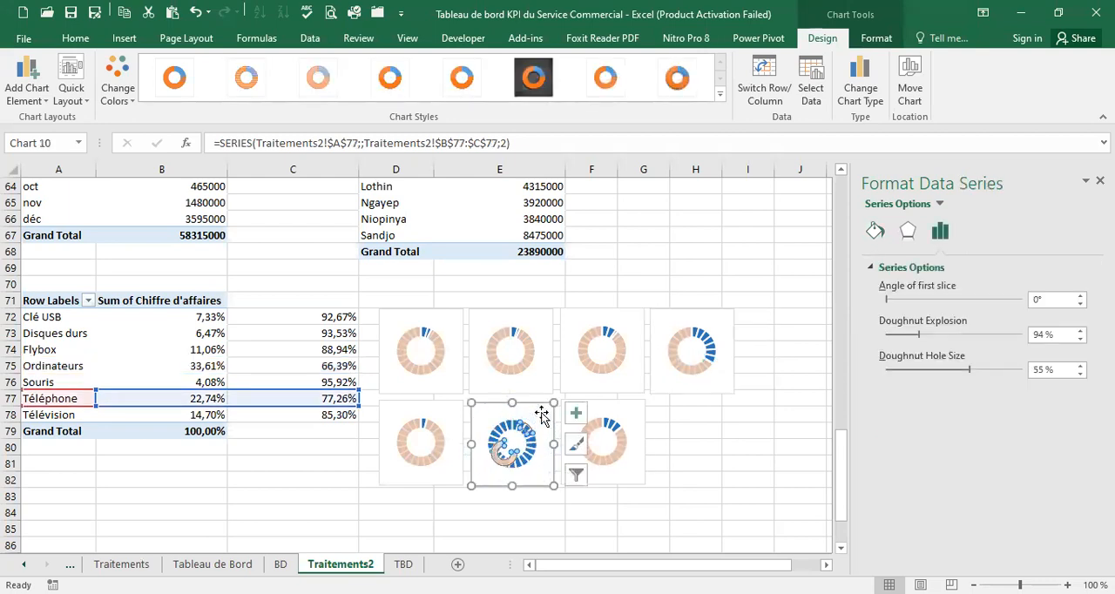
pyautogui.click(525, 429)
pyautogui.moveTo(526, 428); pyautogui.dragTo(504, 425)
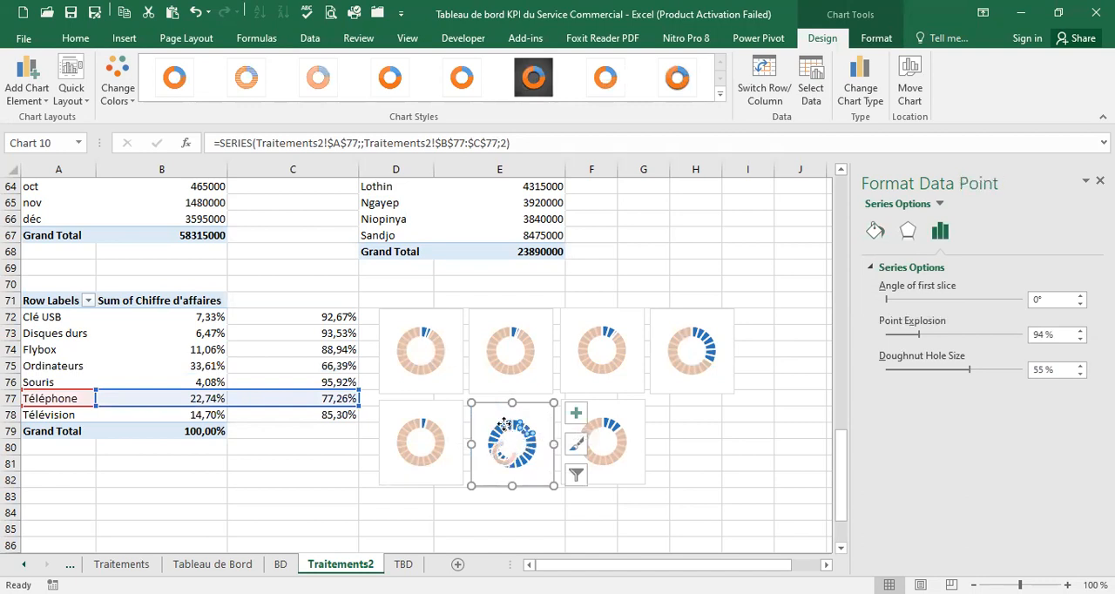
pyautogui.click(876, 231)
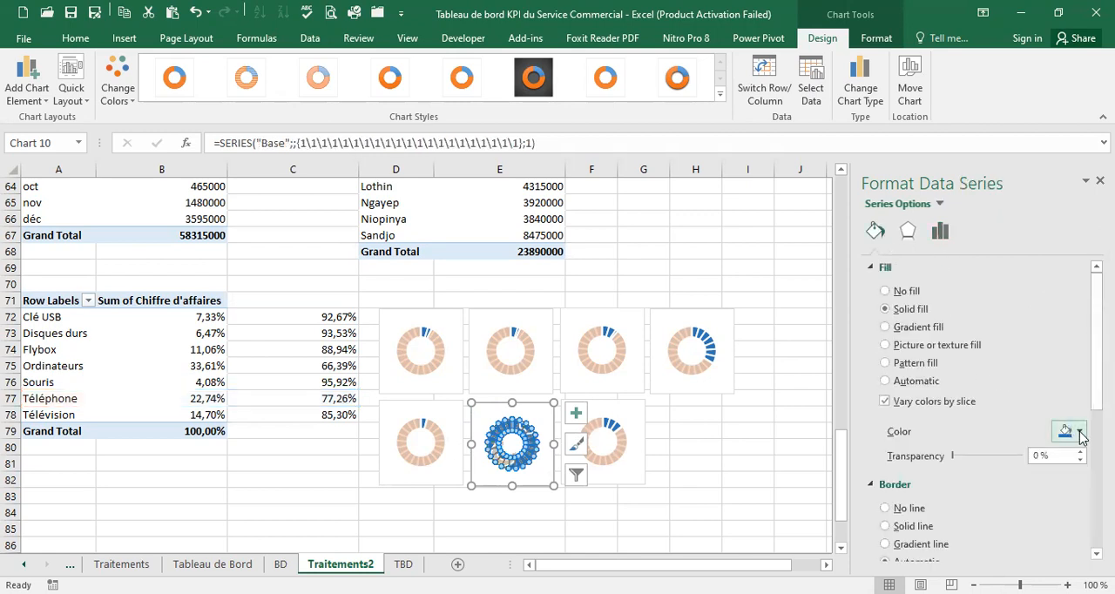
pyautogui.click(1079, 433)
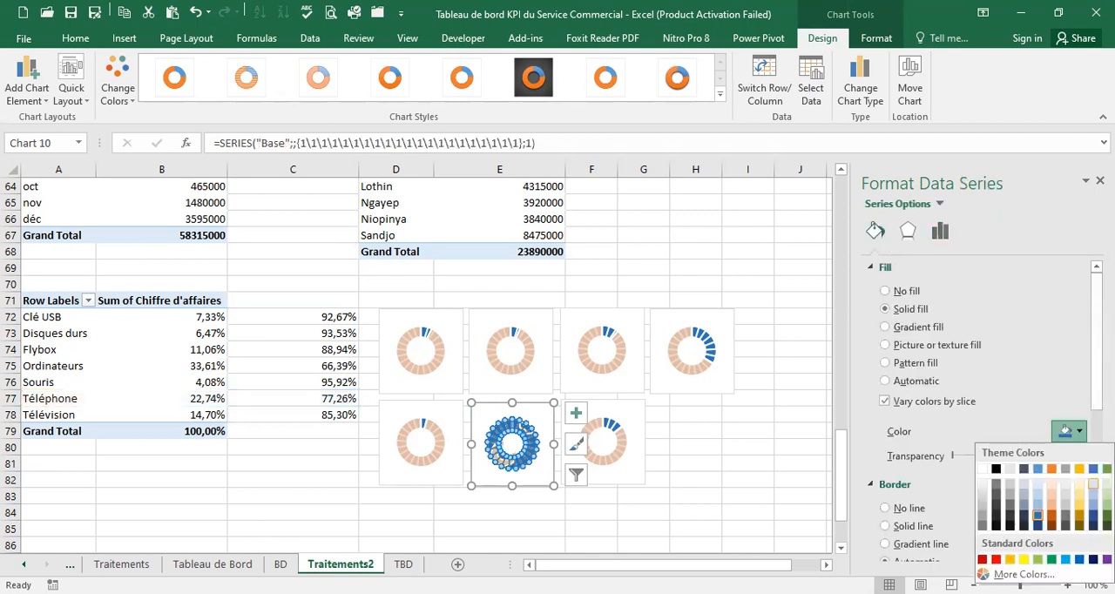
pyautogui.click(1107, 516)
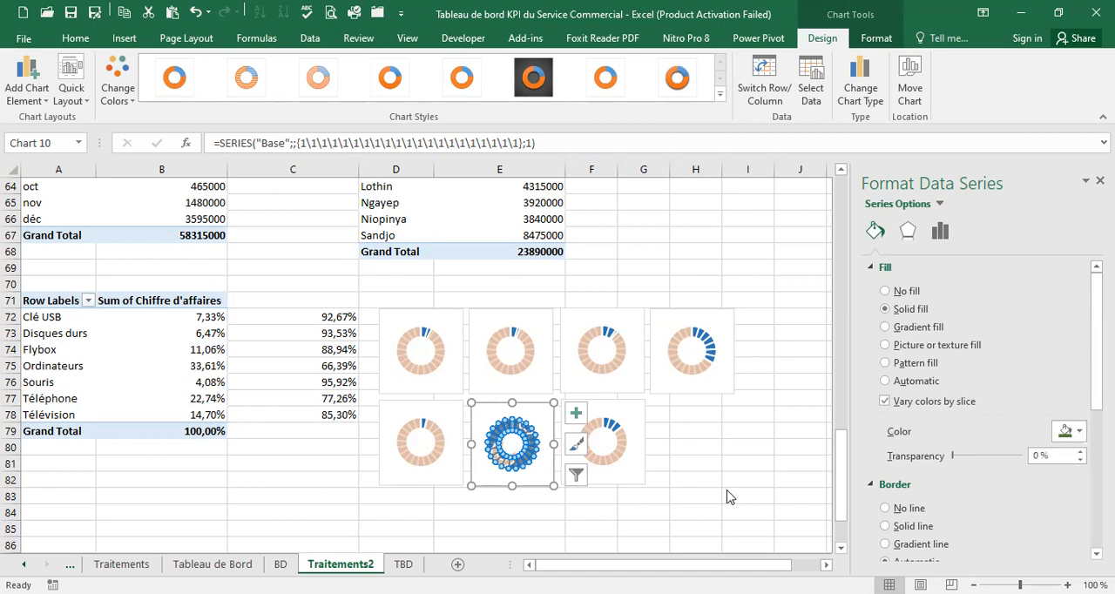
pyautogui.click(700, 433)
pyautogui.click(690, 476)
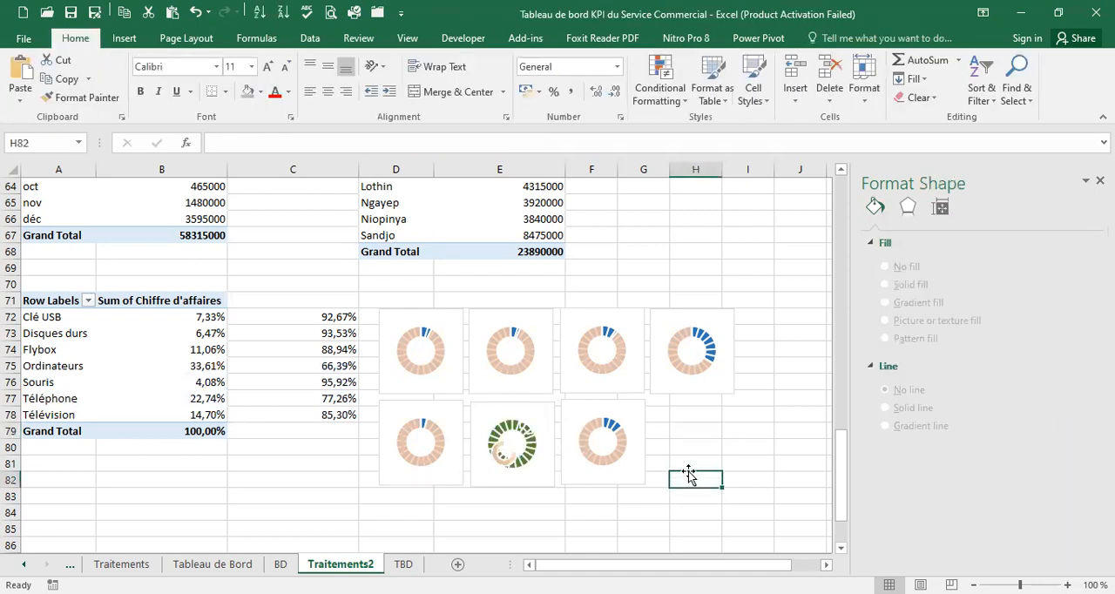
# Reconfirm the secondary axis assignment of the Téléphone series in its custom combination chart
pyautogui.click(506, 460)
pyautogui.click(508, 461)
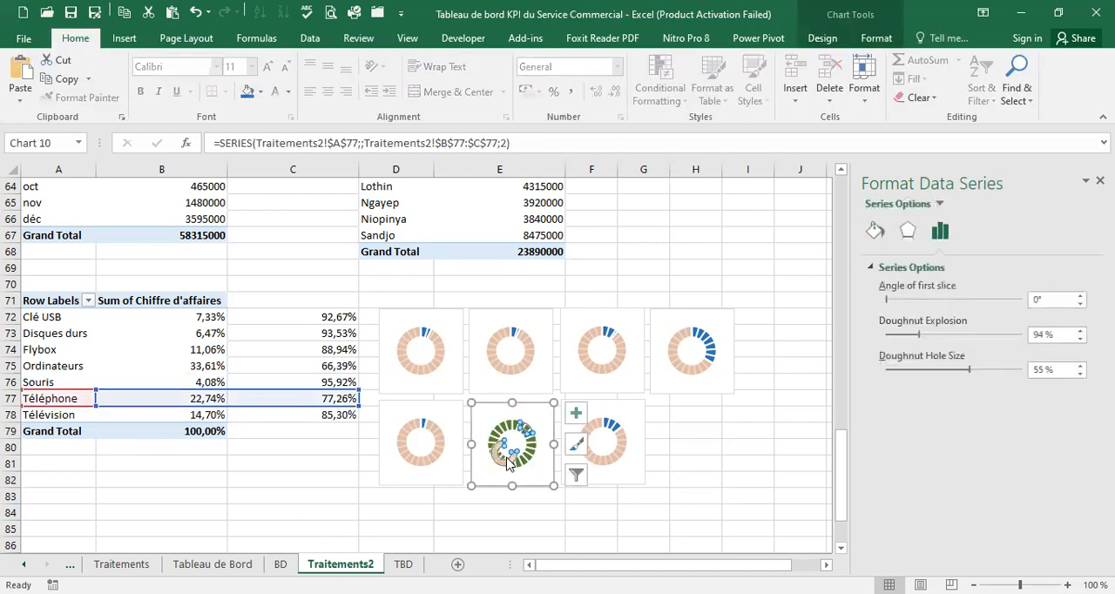
pyautogui.rightClick(508, 462)
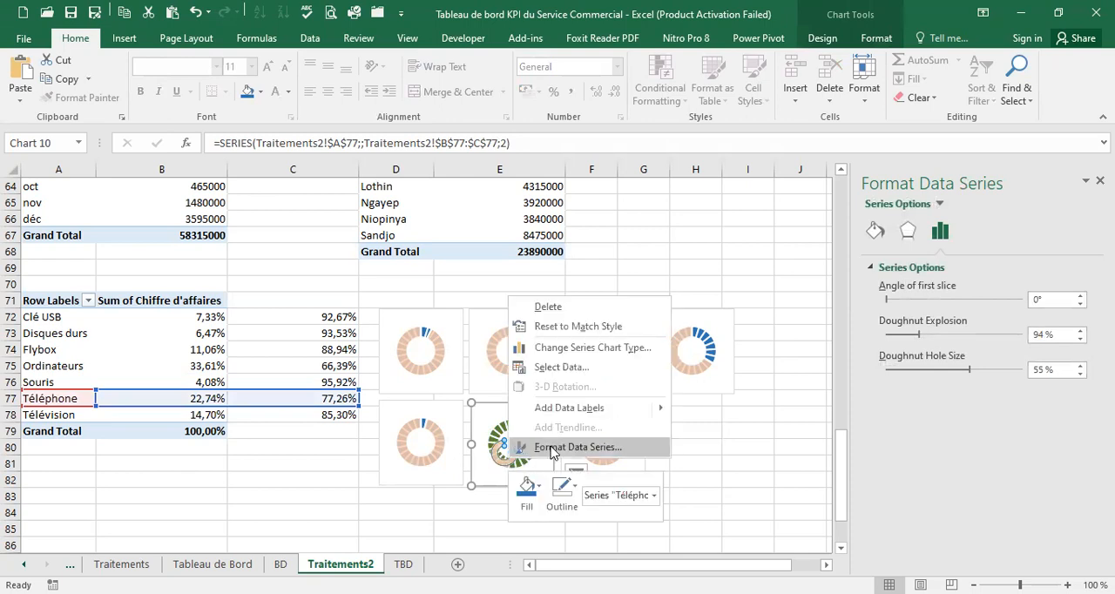
pyautogui.click(599, 349)
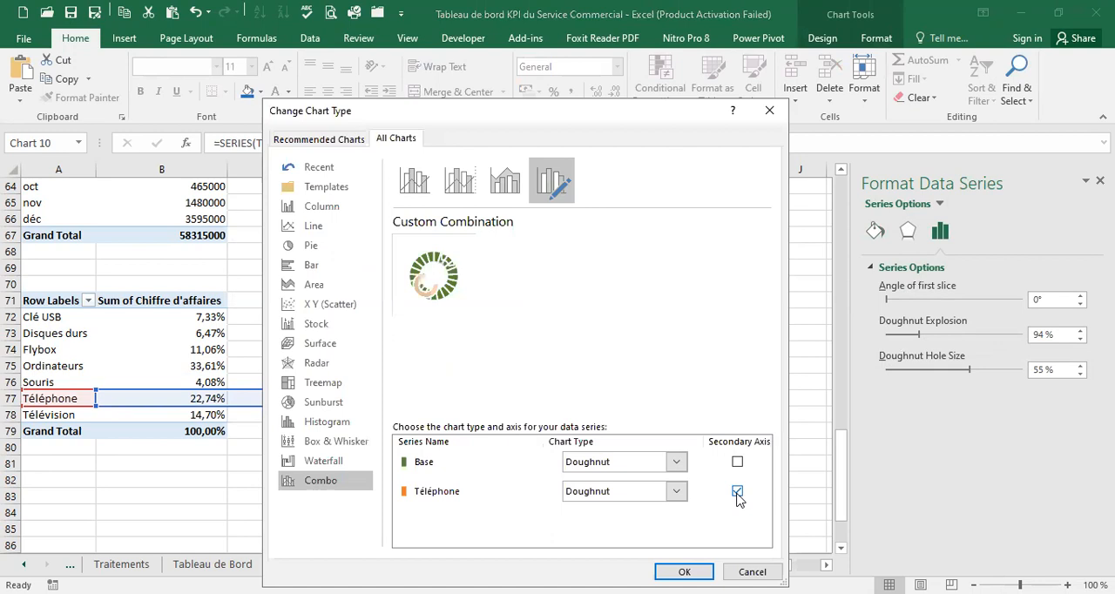
pyautogui.click(738, 491)
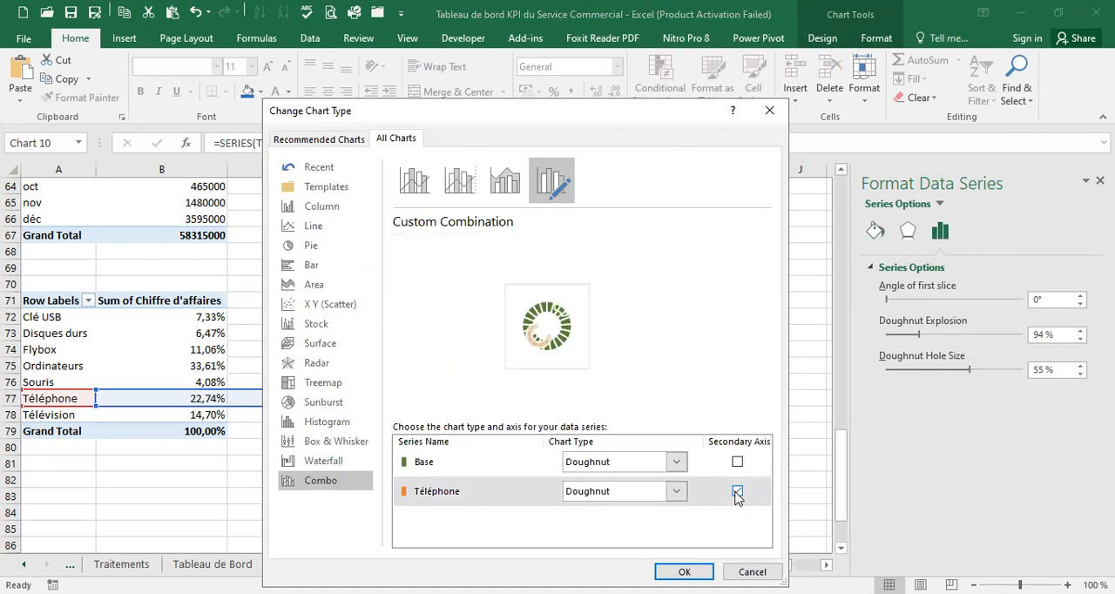
pyautogui.click(684, 572)
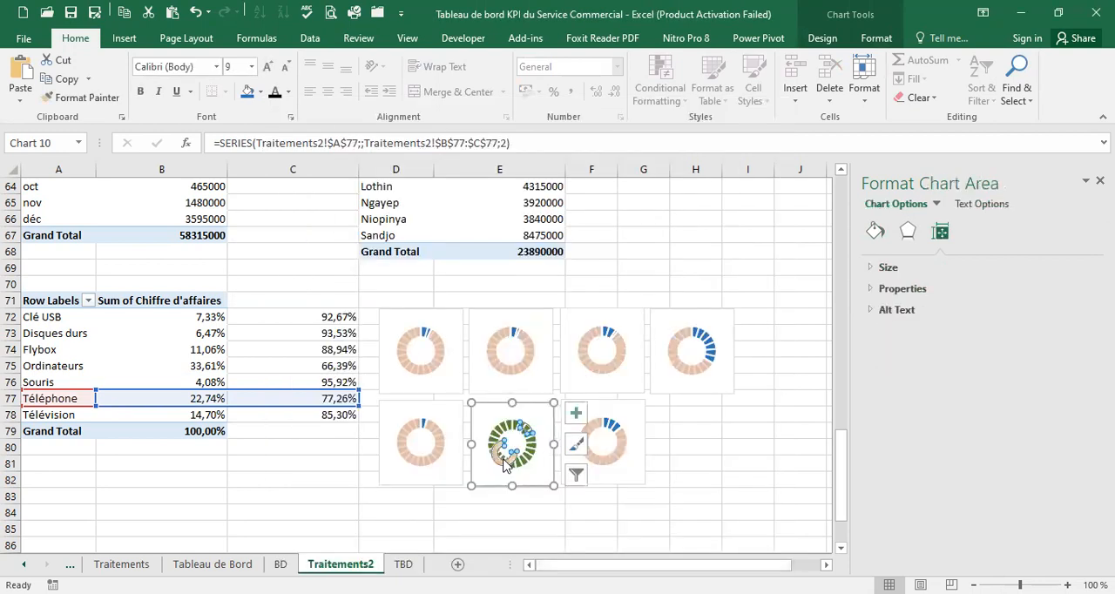
# Try to reposition the separated Téléphone doughnut slices inside their chart, and undo the plot area move
pyautogui.click(503, 463)
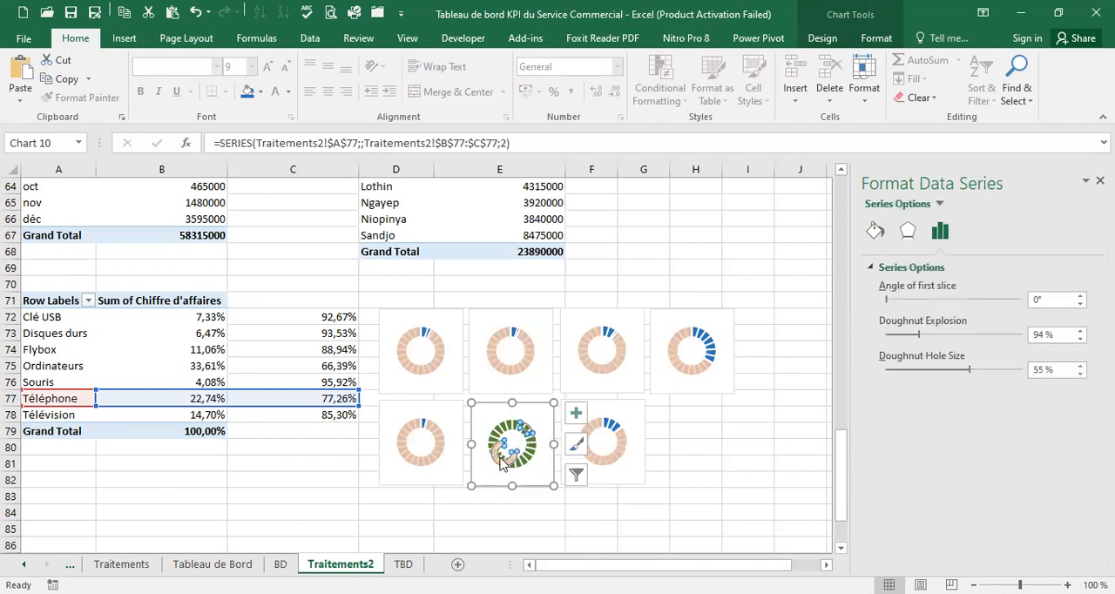
pyautogui.moveTo(504, 463); pyautogui.dragTo(517, 427)
pyautogui.click(517, 443)
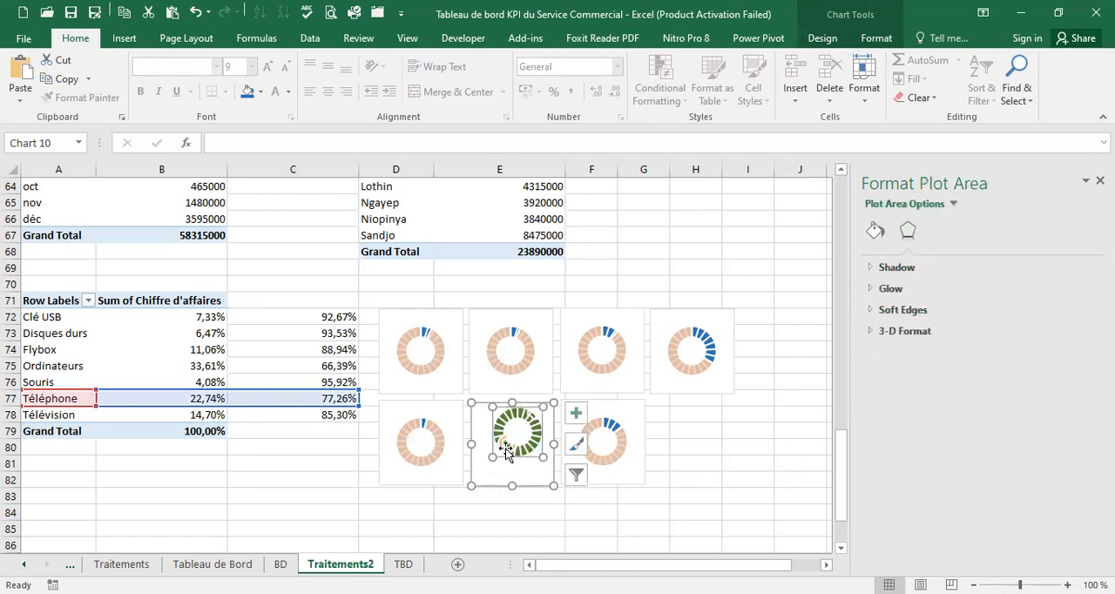
pyautogui.click(195, 12)
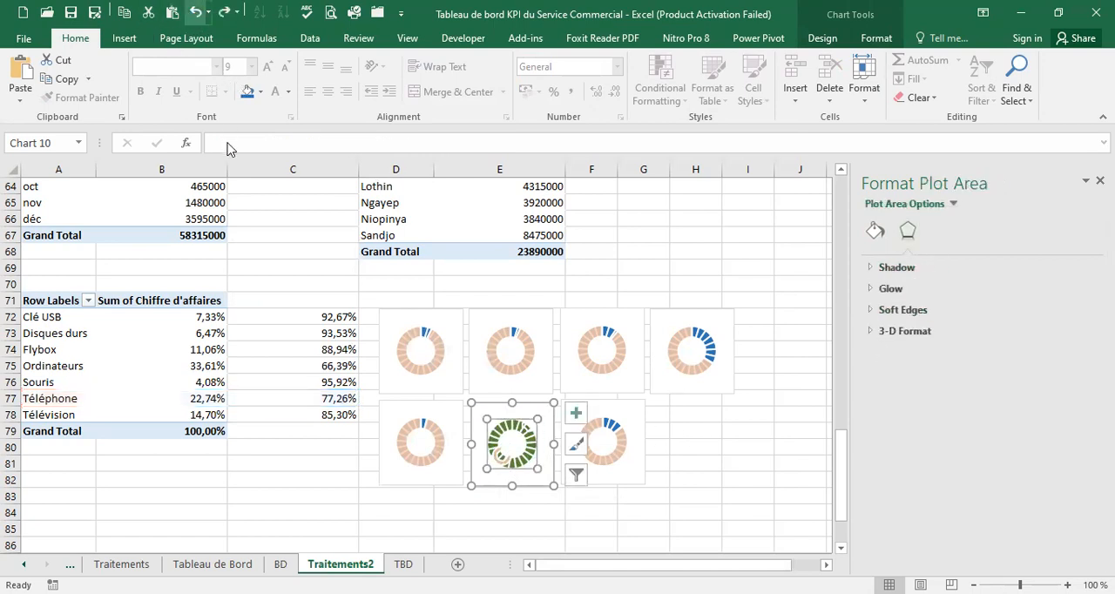
# Undo the dark green recoloring and the slice separation in the Téléphone chart
pyautogui.click(501, 459)
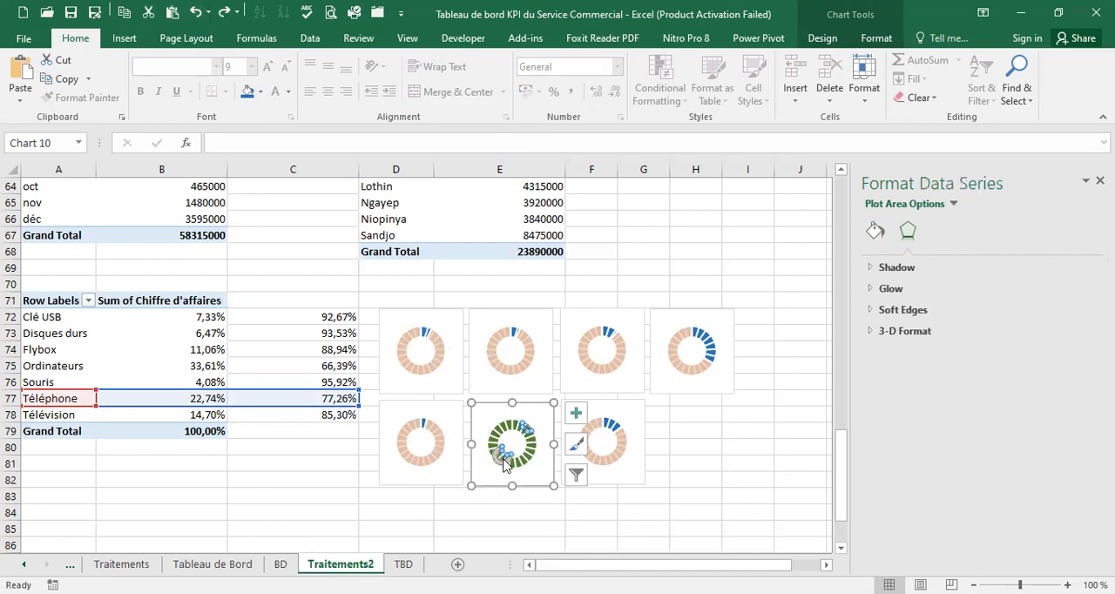
pyautogui.click(518, 455)
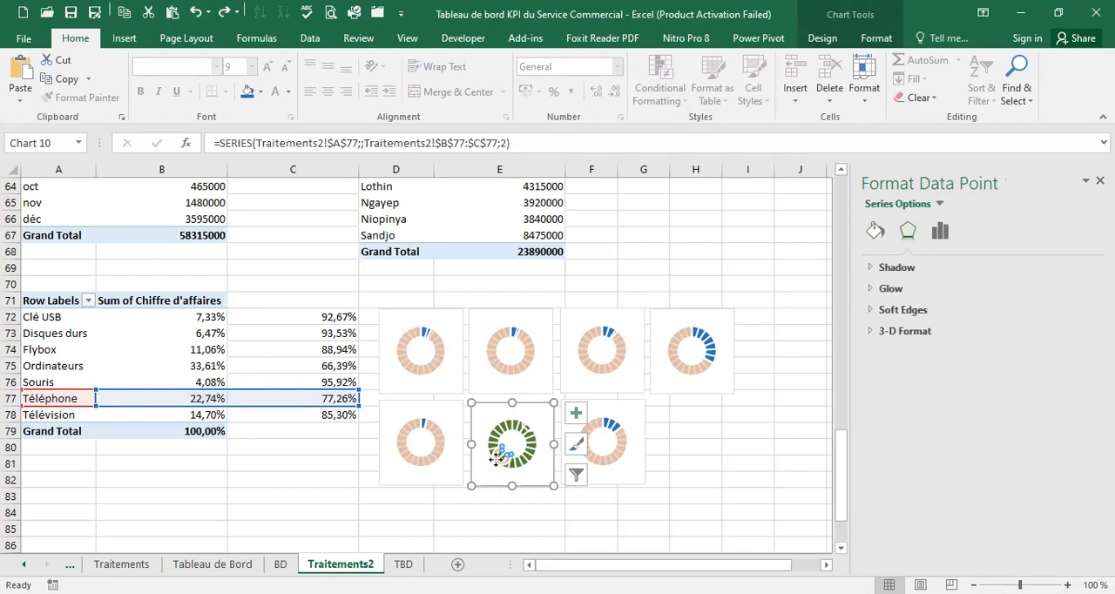
pyautogui.click(198, 14)
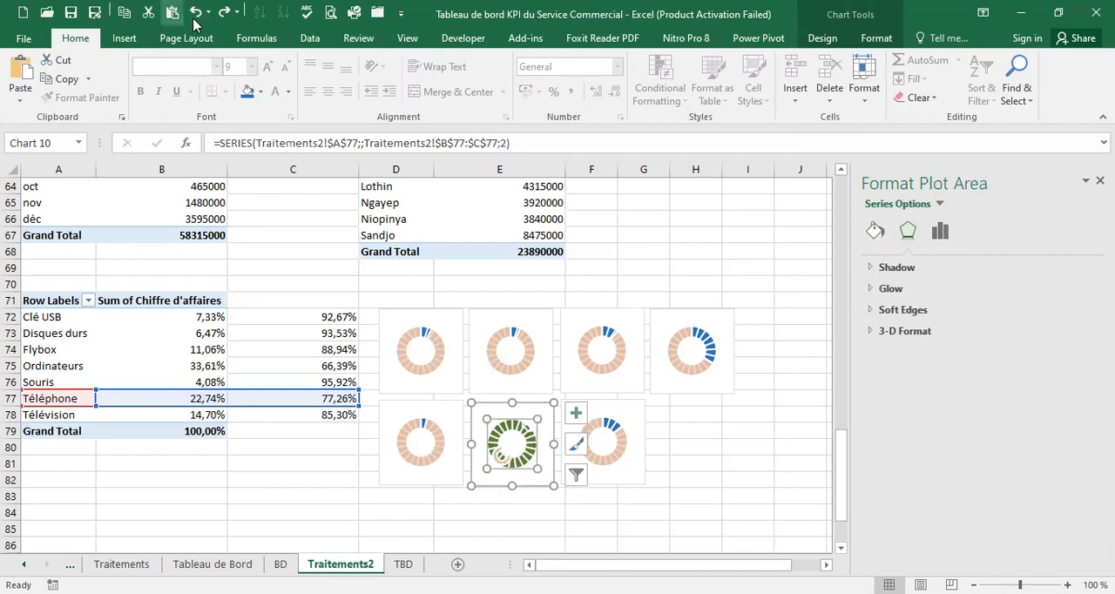
pyautogui.click(202, 14)
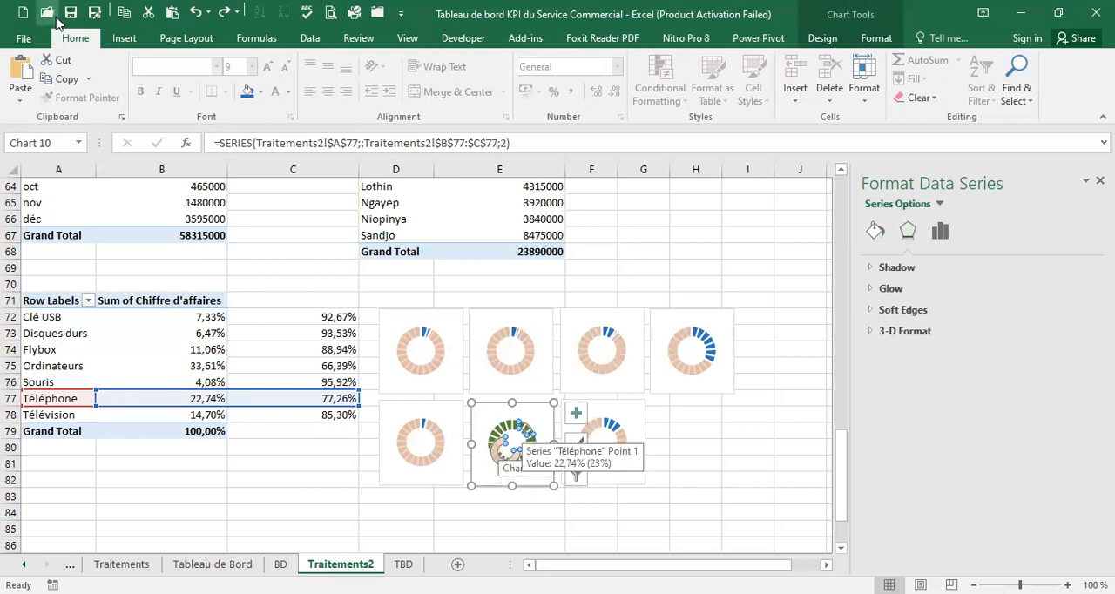
pyautogui.click(200, 13)
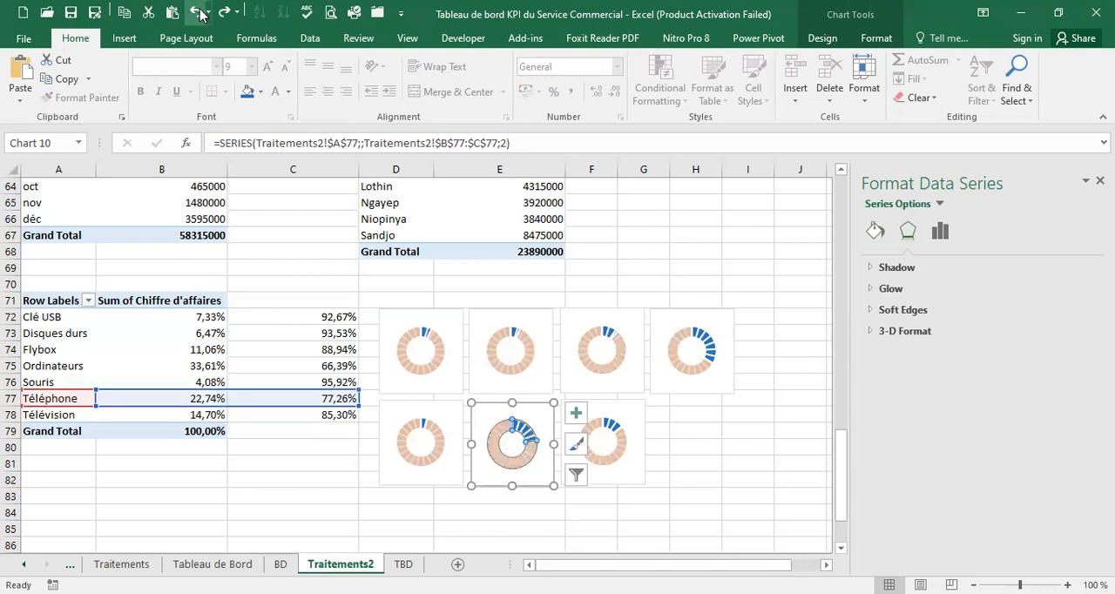
pyautogui.click(683, 453)
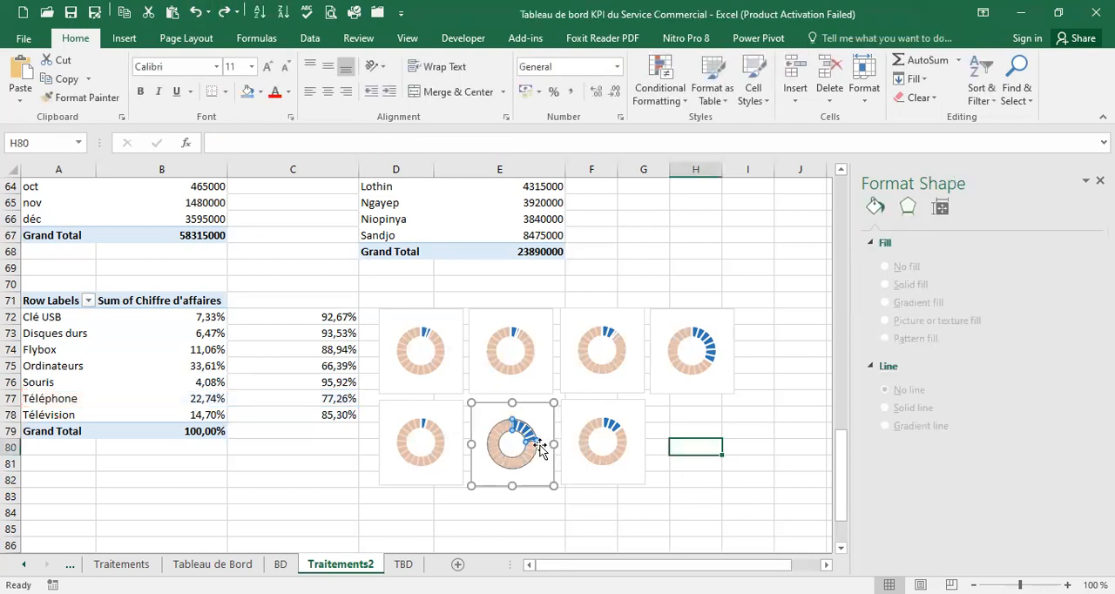
# Try to separate the Téléphone doughnut slices and move one back into the ring, and undo both changes
pyautogui.click(519, 425)
pyautogui.click(521, 425)
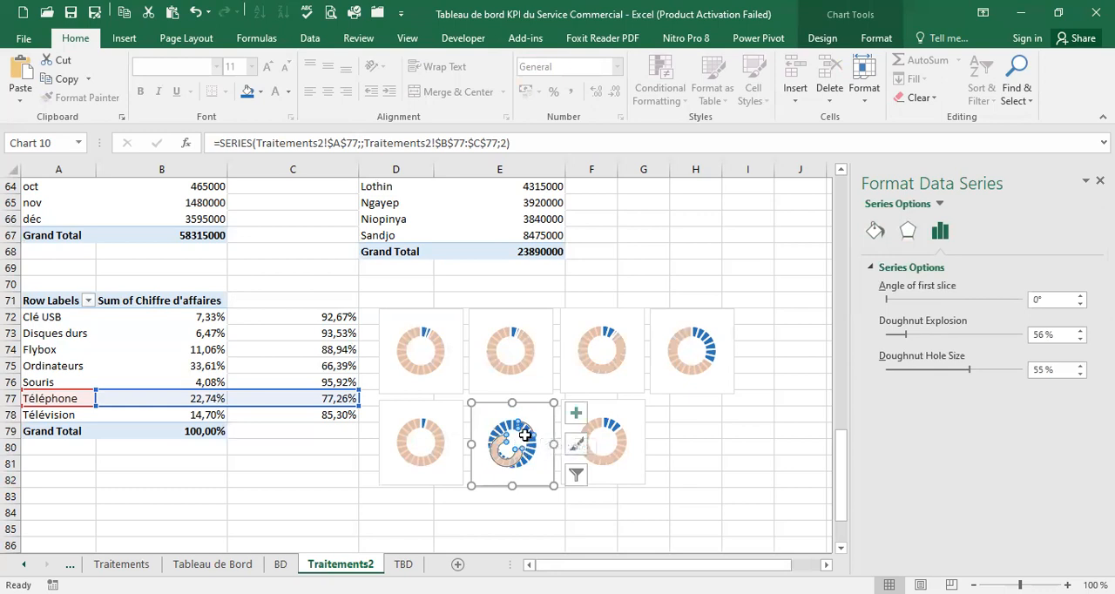
pyautogui.click(528, 433)
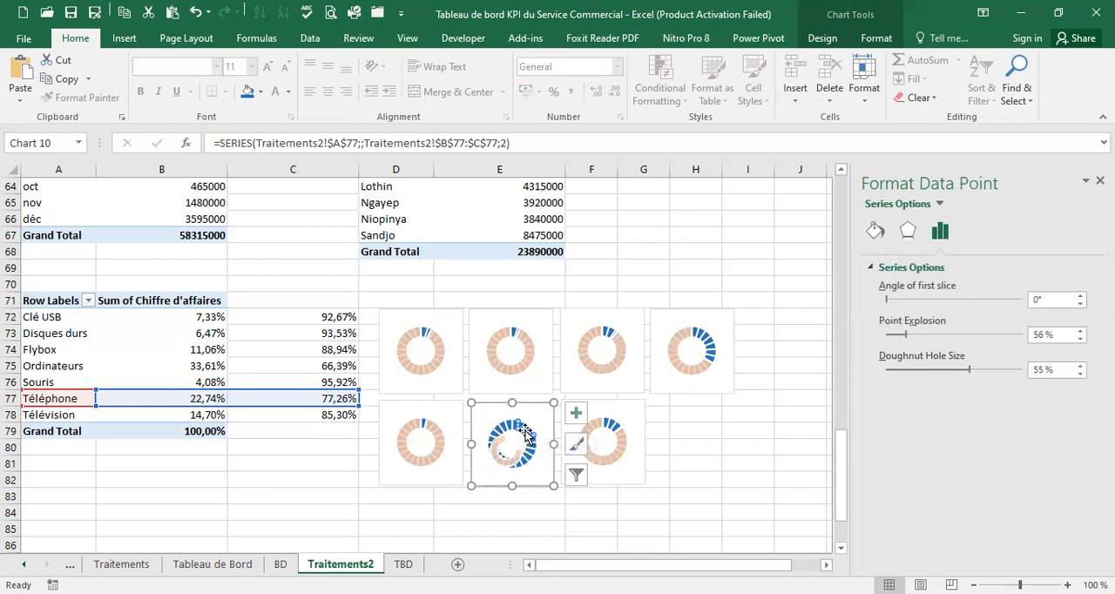
pyautogui.moveTo(528, 433); pyautogui.dragTo(517, 447)
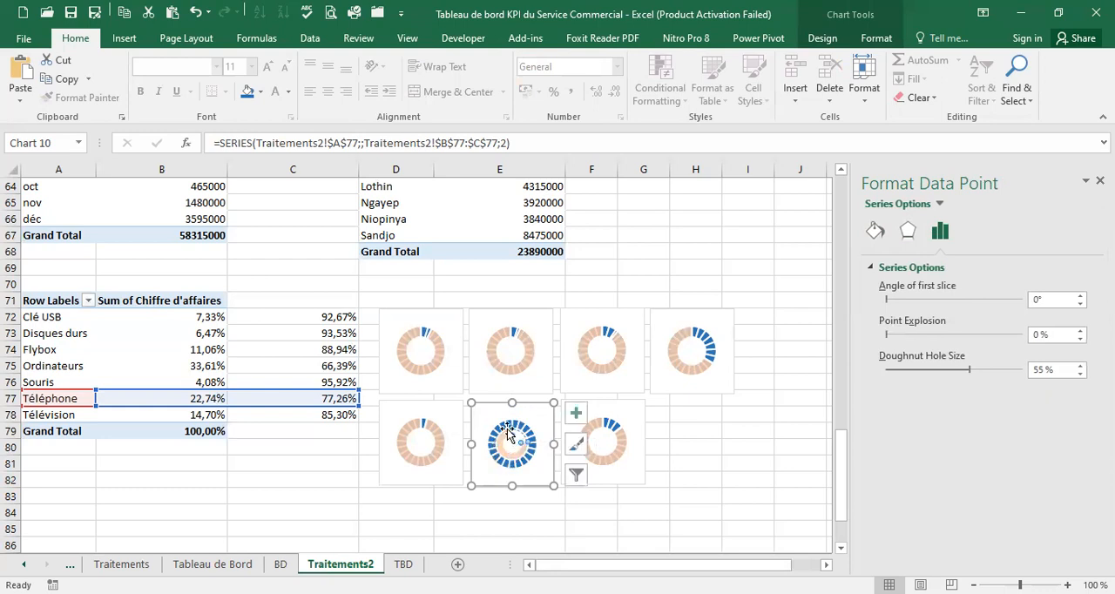
pyautogui.click(195, 14)
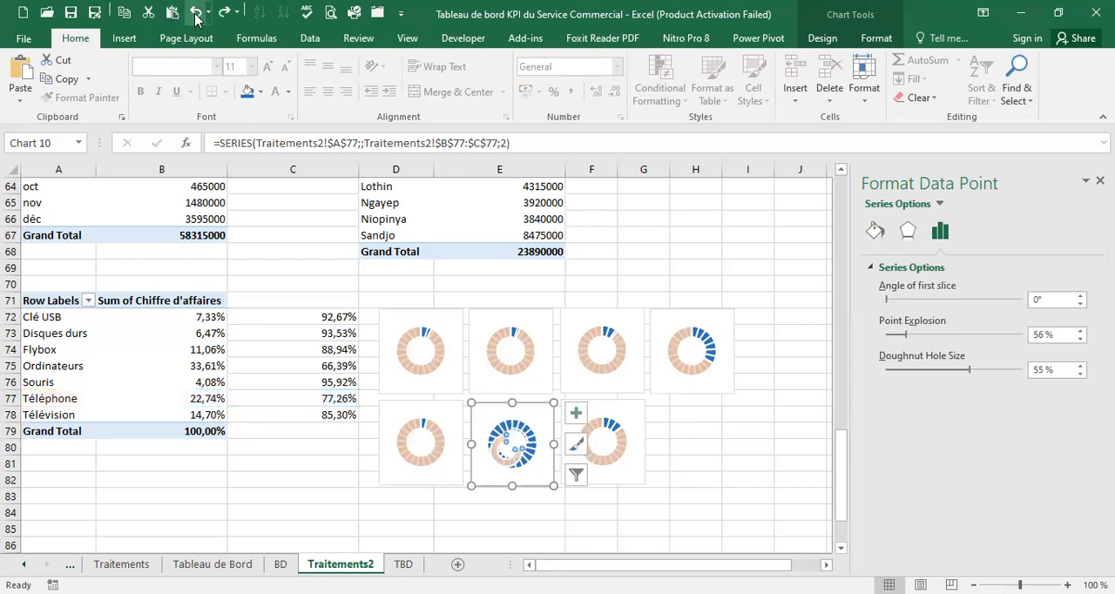
pyautogui.click(195, 14)
pyautogui.click(195, 14)
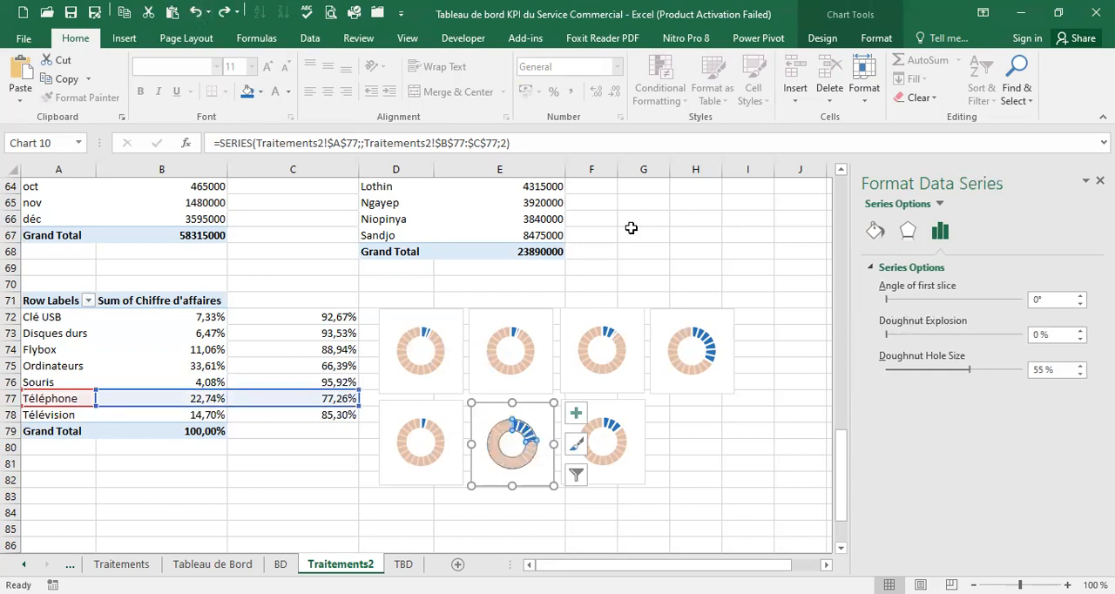
pyautogui.click(749, 456)
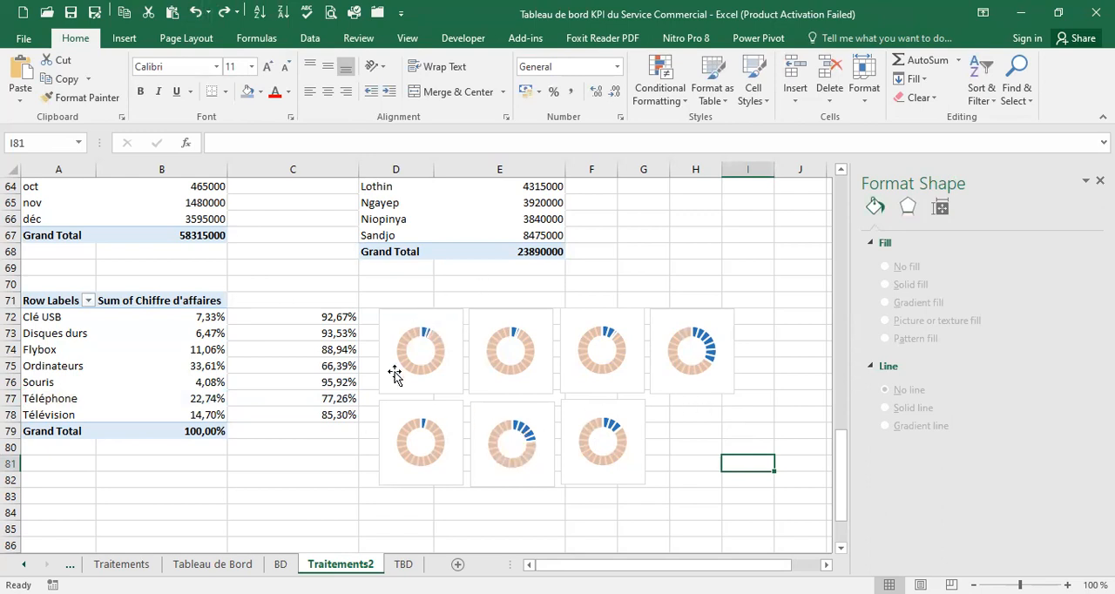
# Fill the doughnut series of the Disques durs chart with solid green
pyautogui.click(445, 314)
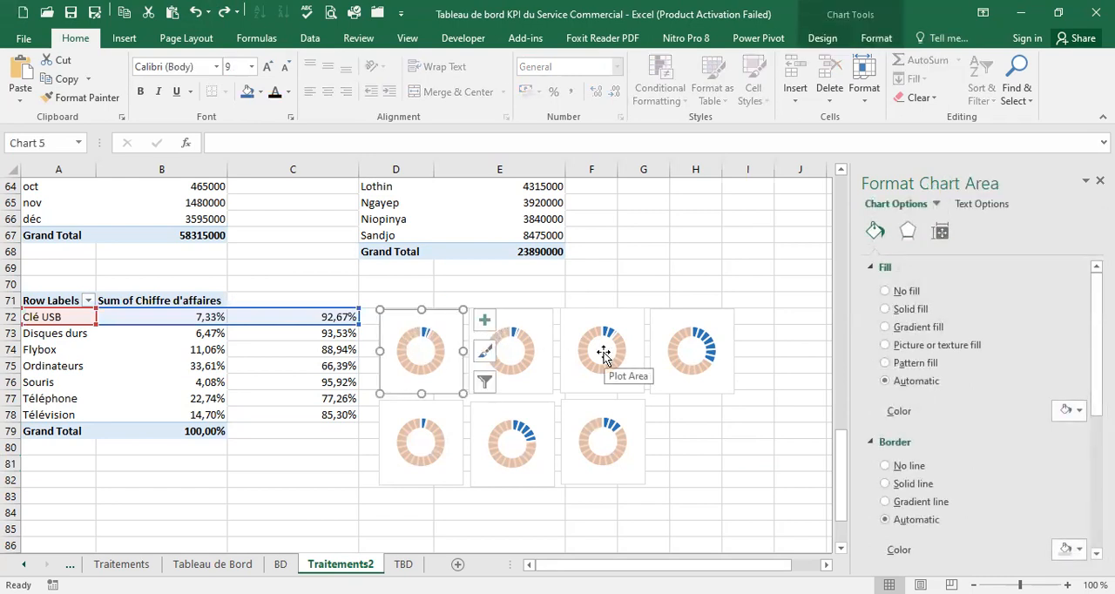
pyautogui.click(423, 332)
pyautogui.click(522, 338)
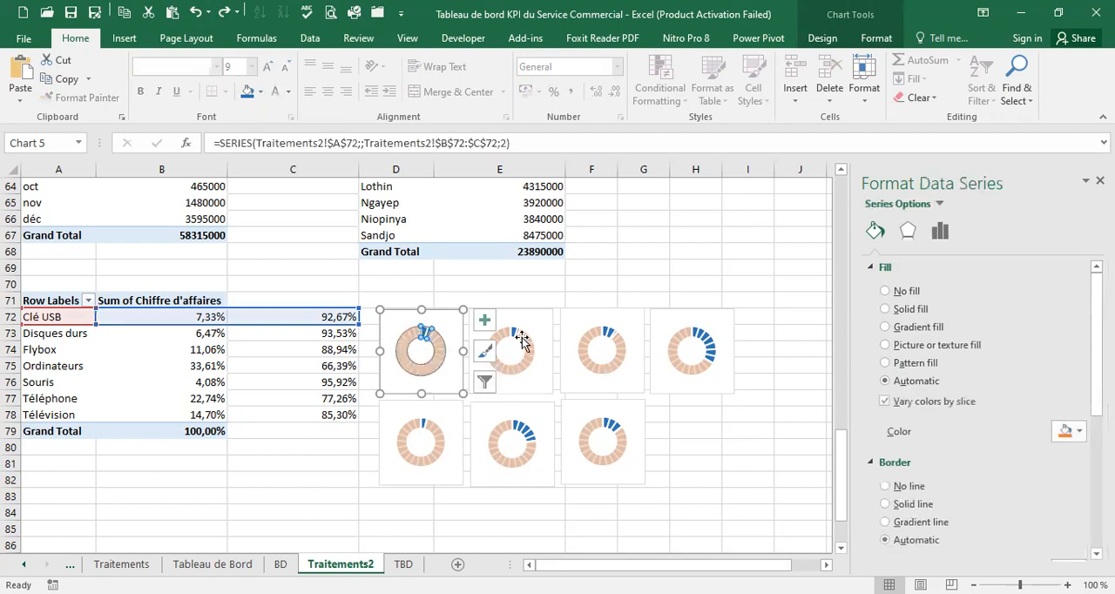
pyautogui.click(876, 231)
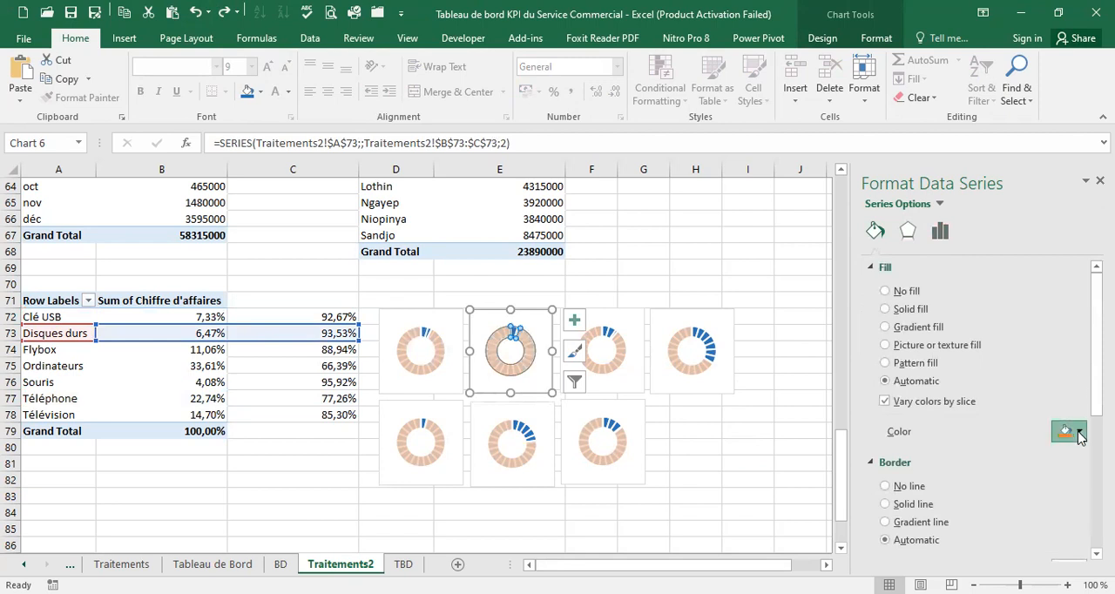
pyautogui.click(1080, 433)
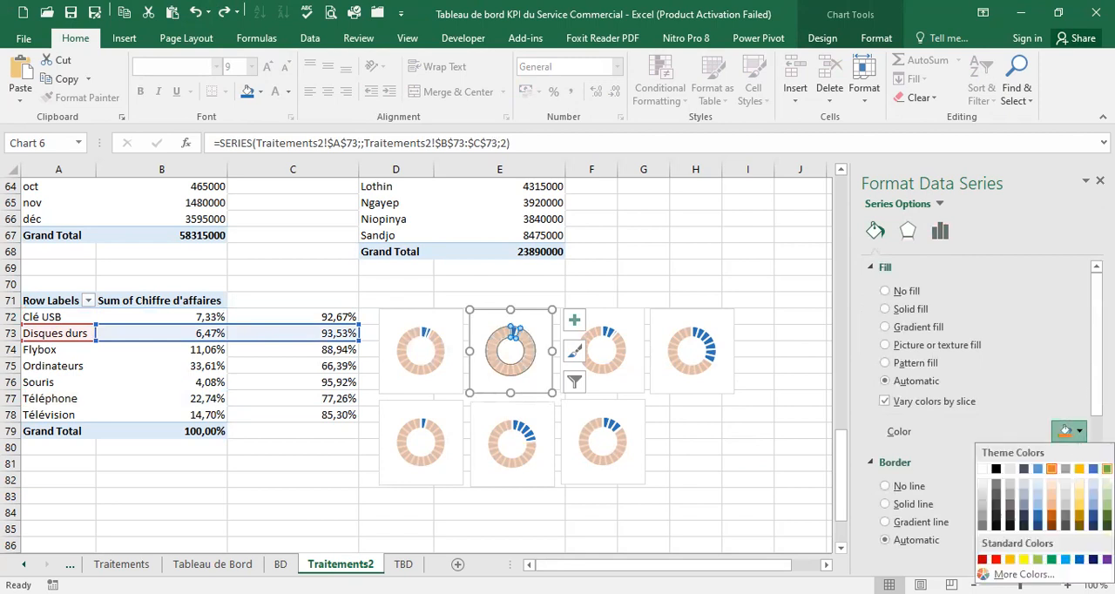
pyautogui.click(1106, 468)
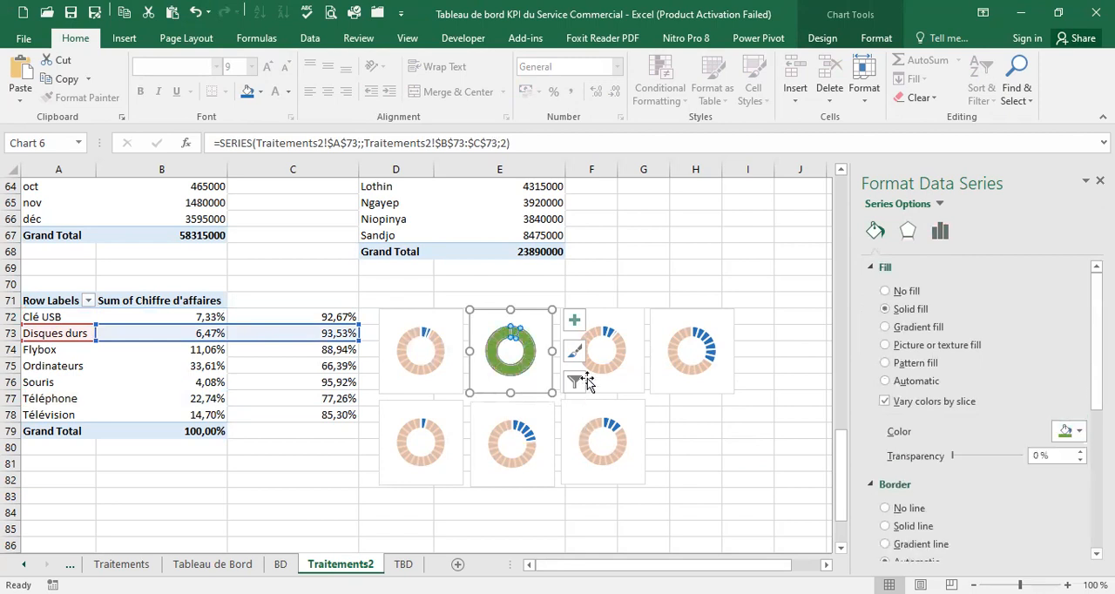
# Give the larger slice of the Disques durs chart a light green fill with 15% transparency
pyautogui.click(618, 347)
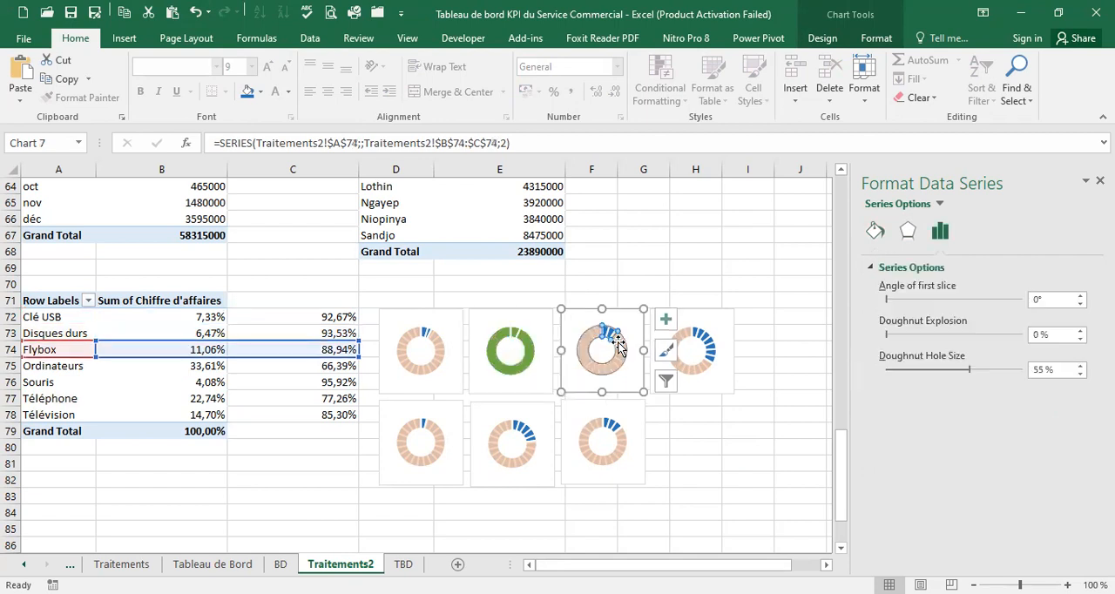
pyautogui.click(514, 373)
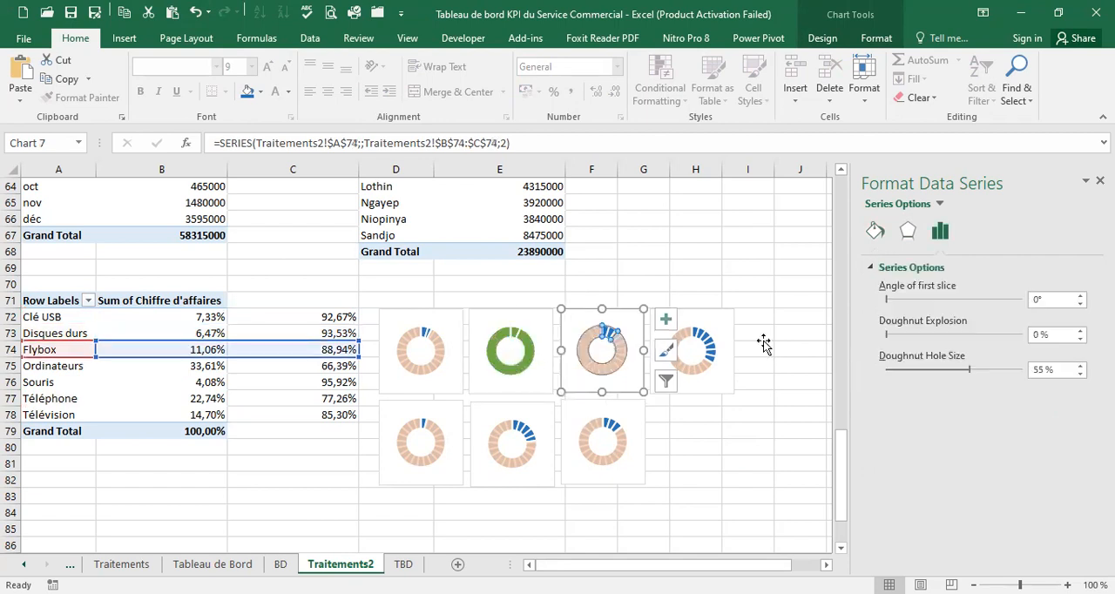
pyautogui.click(875, 232)
pyautogui.click(514, 373)
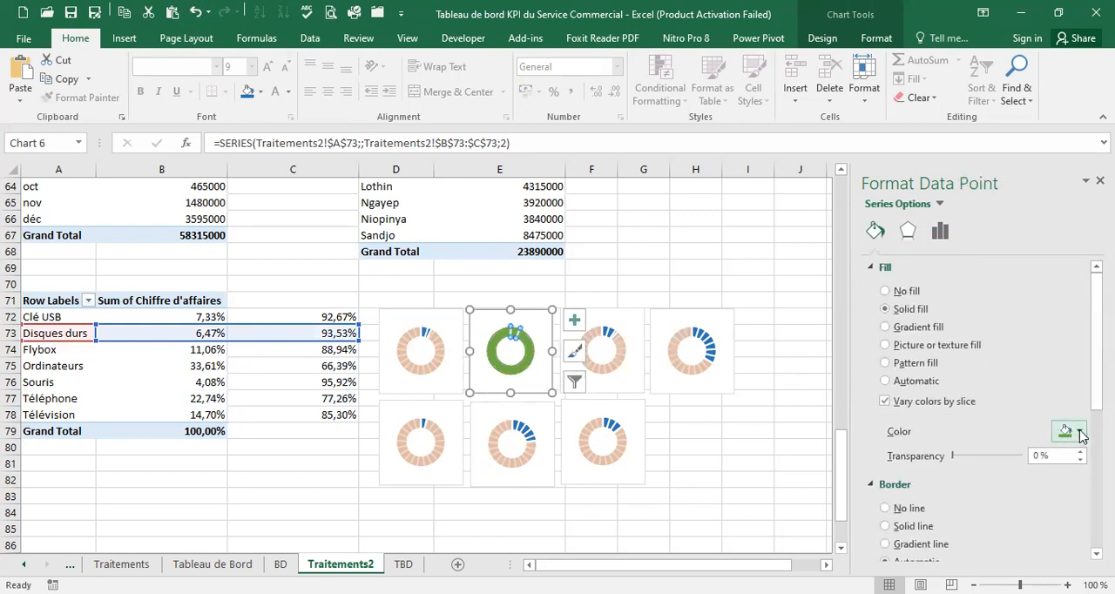
pyautogui.click(1081, 433)
pyautogui.click(1107, 484)
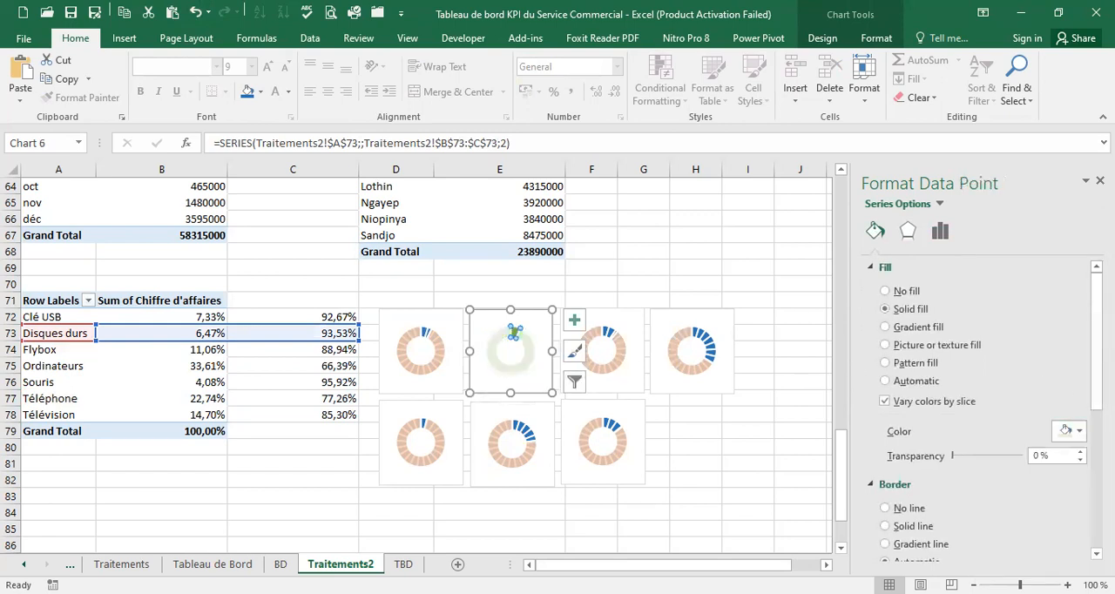
pyautogui.click(1082, 434)
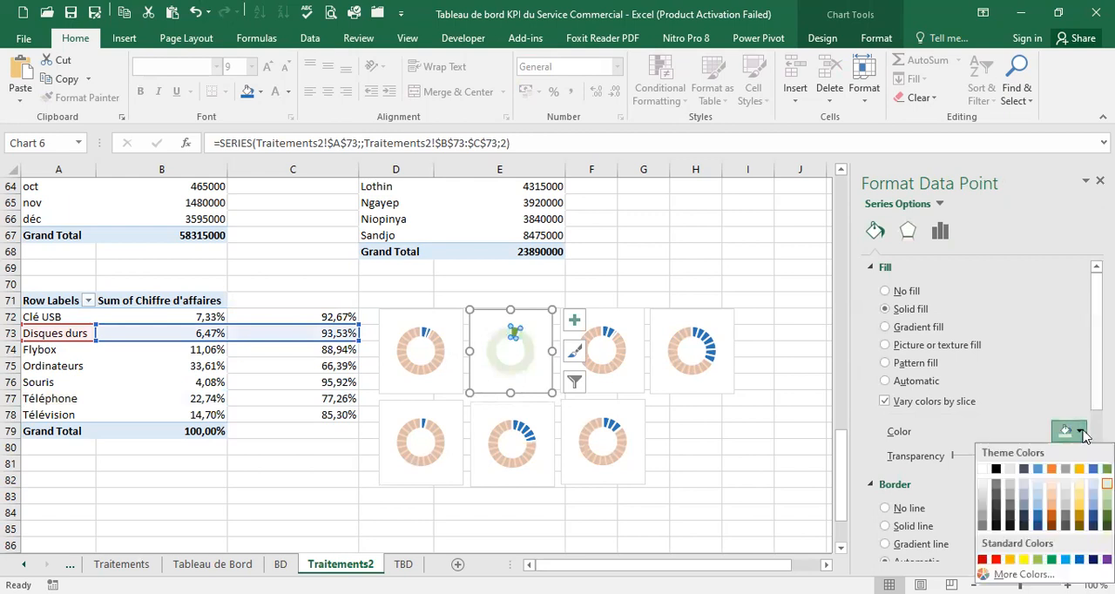
pyautogui.click(1107, 494)
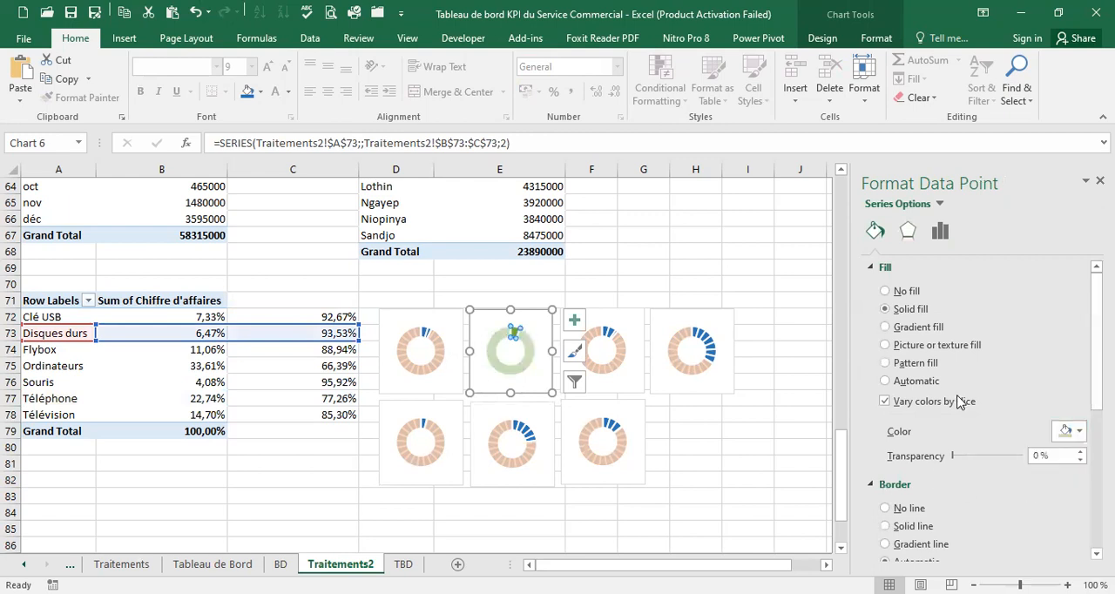
pyautogui.moveTo(1041, 456); pyautogui.dragTo(1031, 461)
pyautogui.write('15')
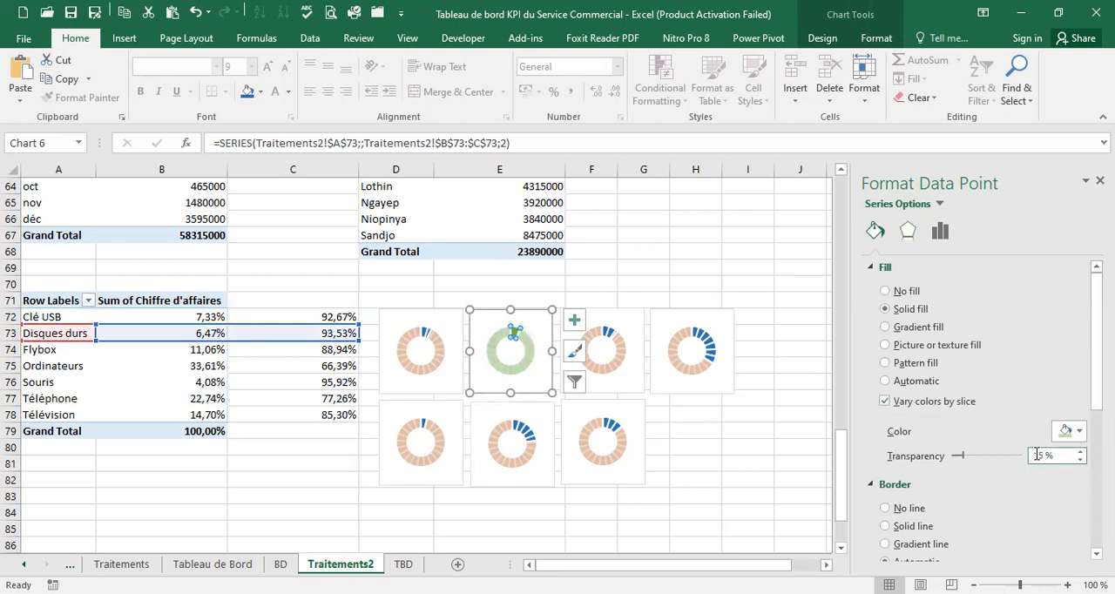
# Fill the doughnut series of the Flybox chart with solid dark orange
pyautogui.click(613, 361)
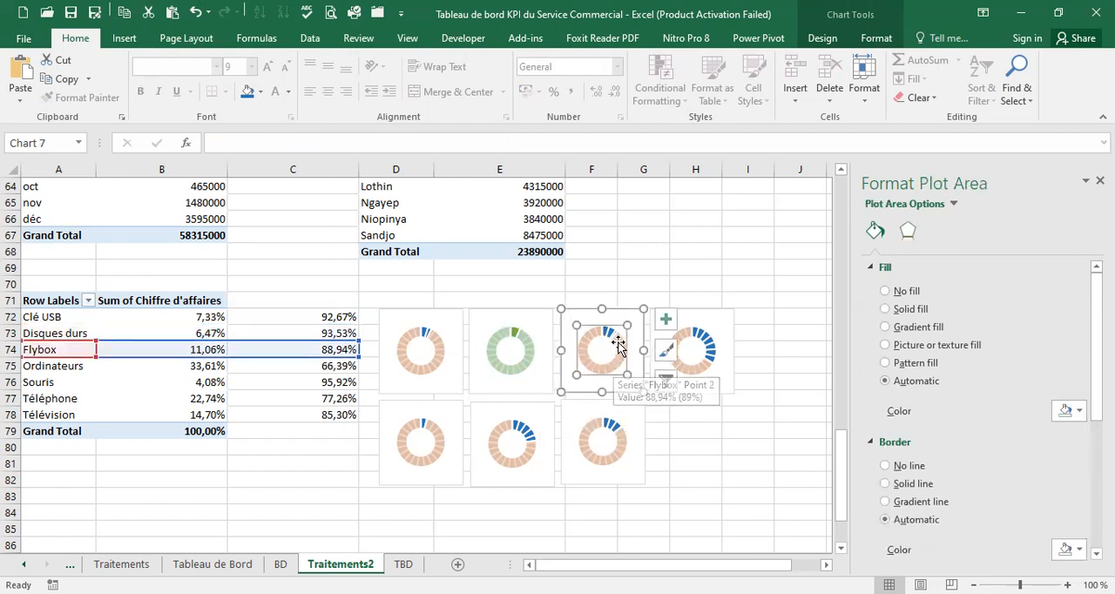
pyautogui.click(610, 355)
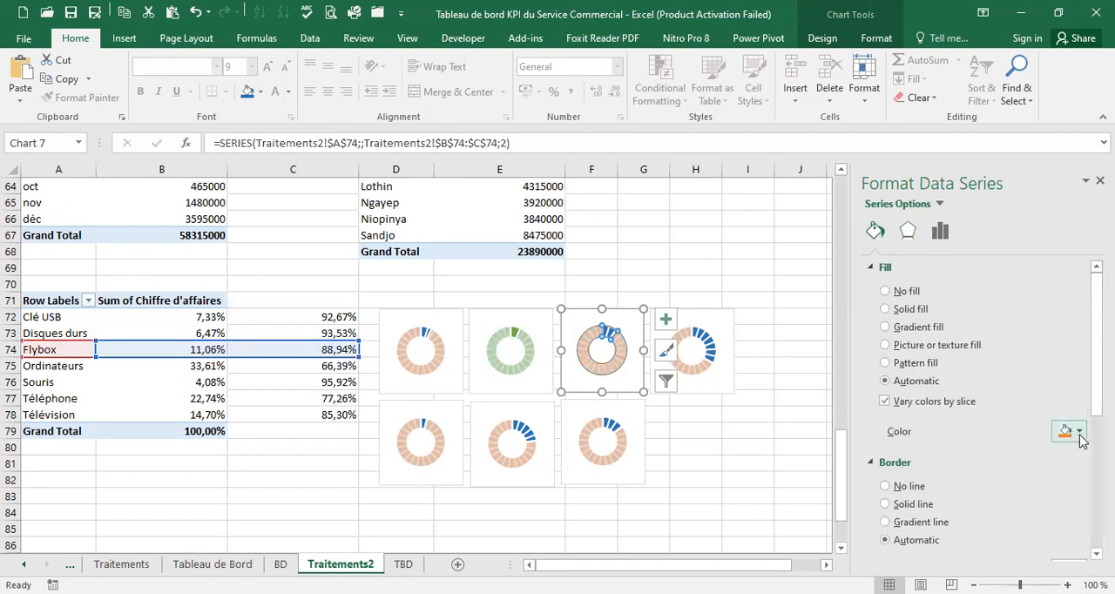
pyautogui.click(1079, 433)
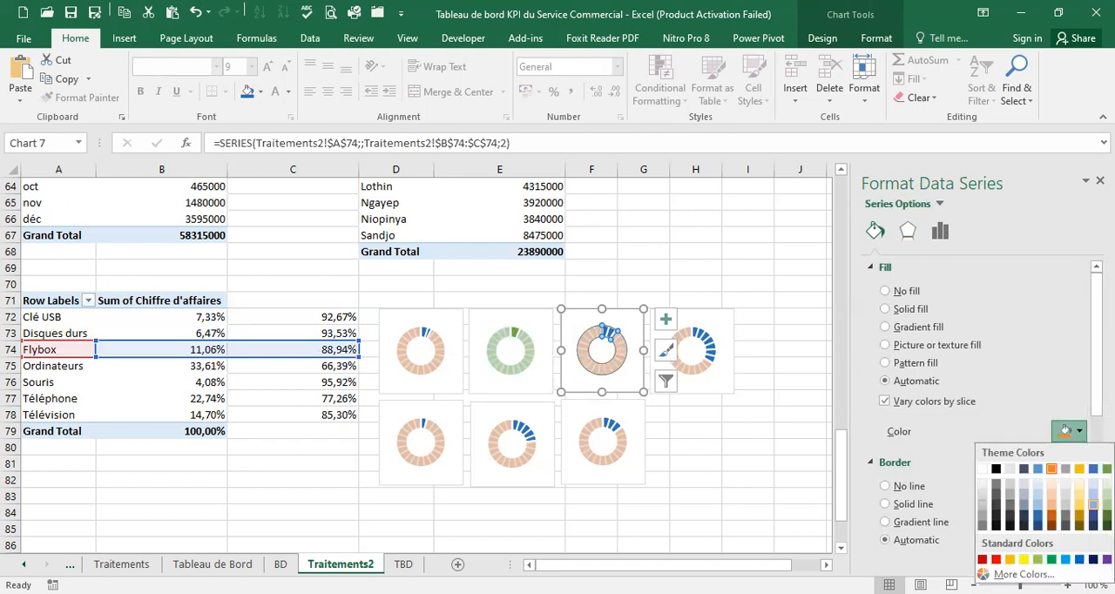
pyautogui.click(1082, 432)
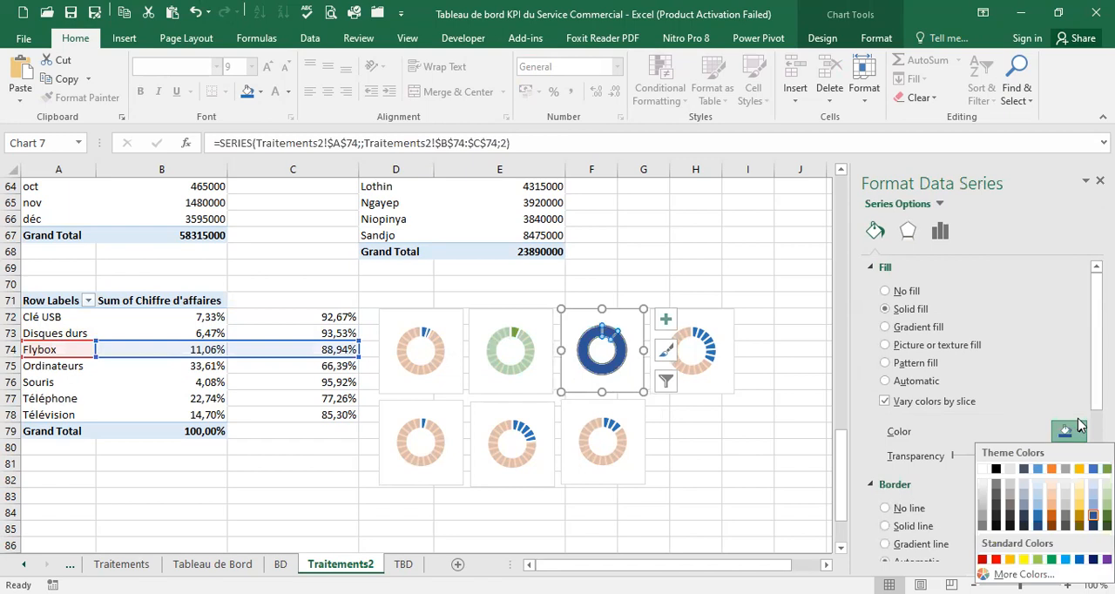
pyautogui.click(1051, 516)
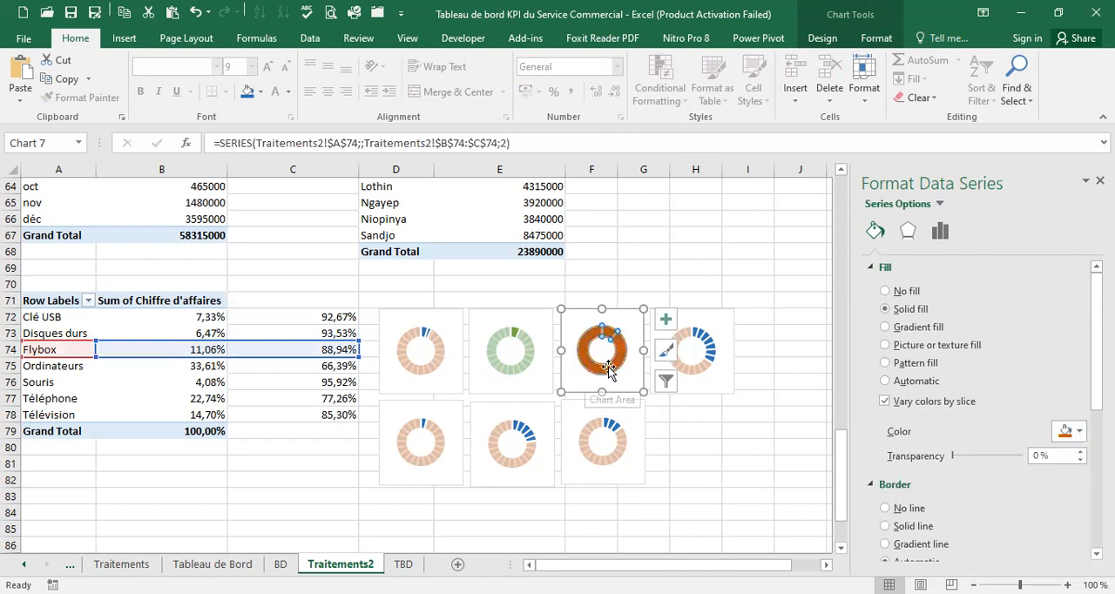
# Give the larger slice of the Flybox chart a light orange fill with 15% transparency
pyautogui.click(599, 366)
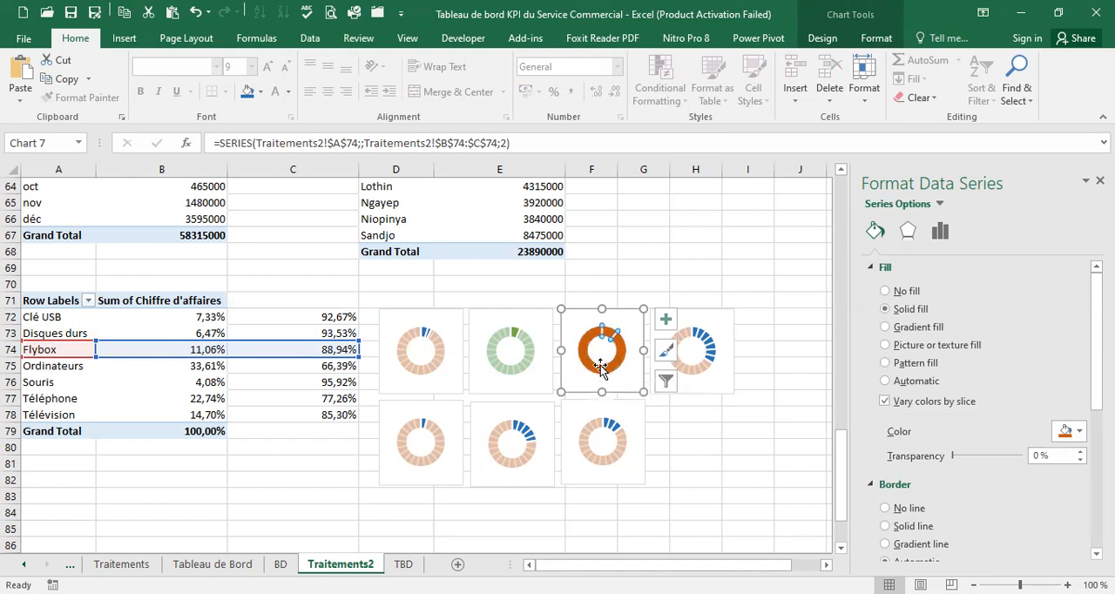
pyautogui.click(1079, 431)
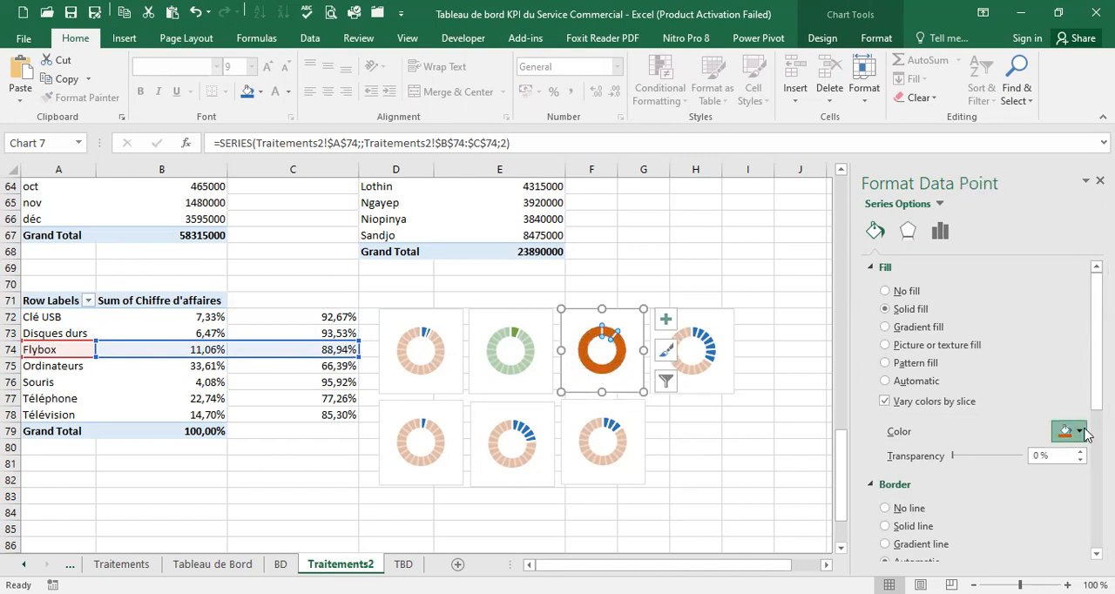
pyautogui.click(1055, 498)
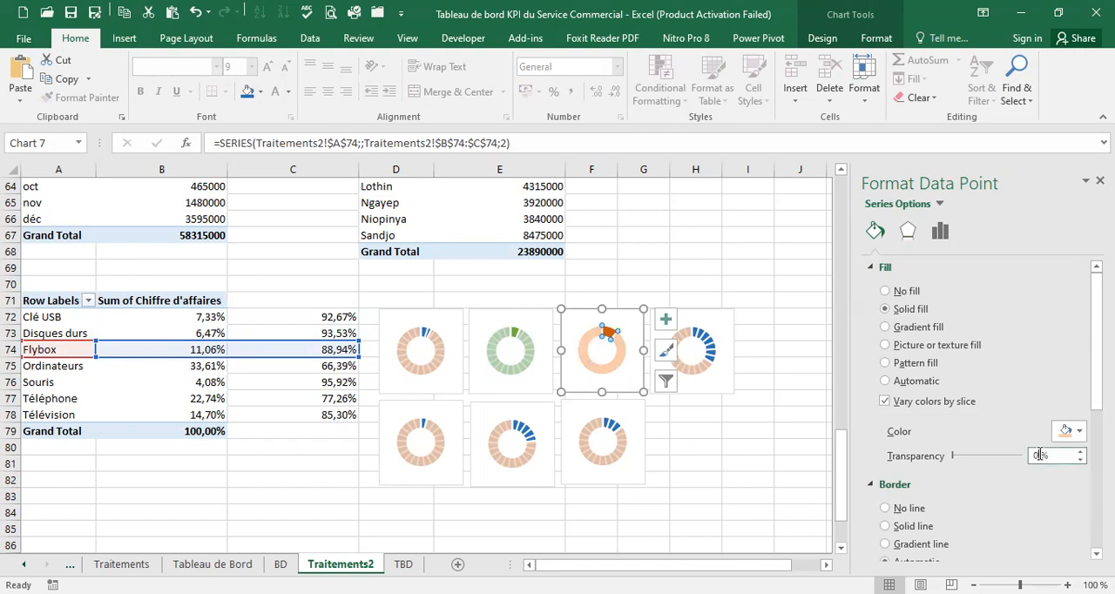
pyautogui.write('15')
# Fill the larger slice of the Ordinateurs chart with solid dark gold
pyautogui.click(687, 354)
pyautogui.click(693, 365)
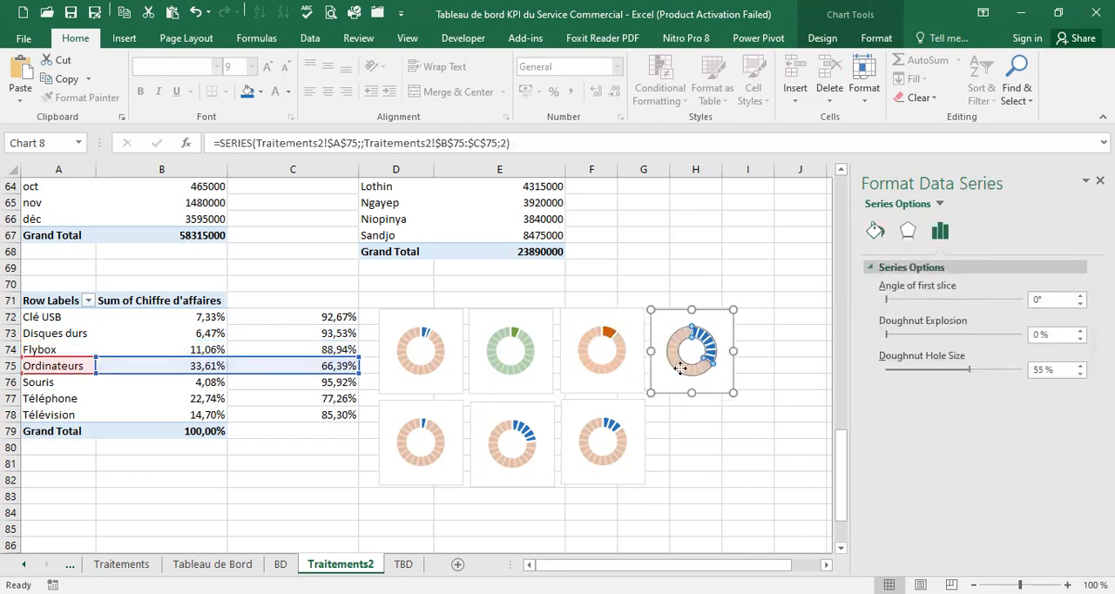
pyautogui.click(706, 350)
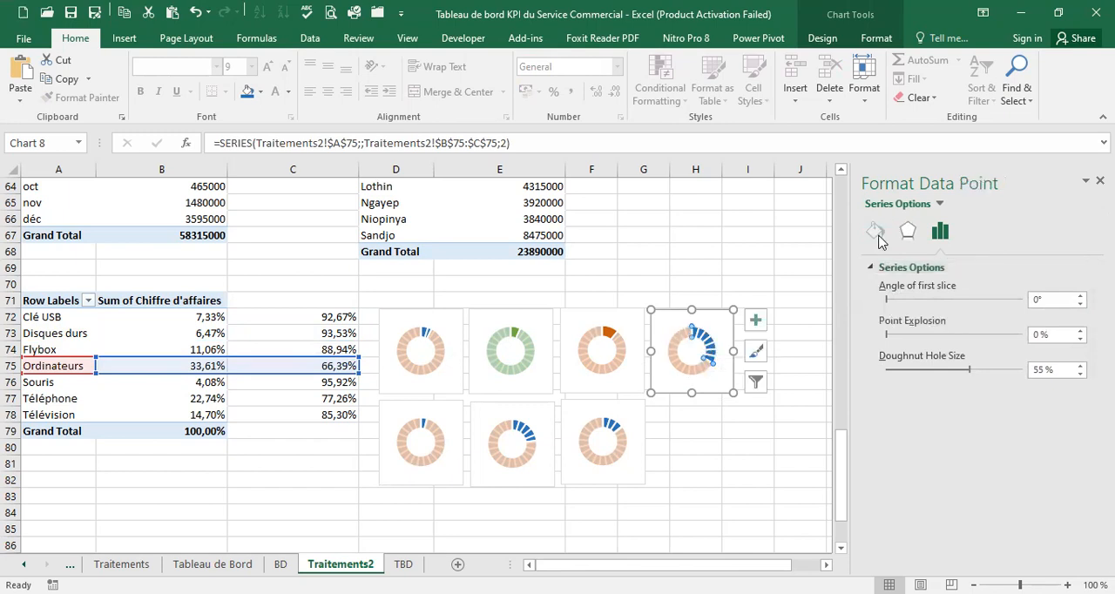
pyautogui.click(875, 231)
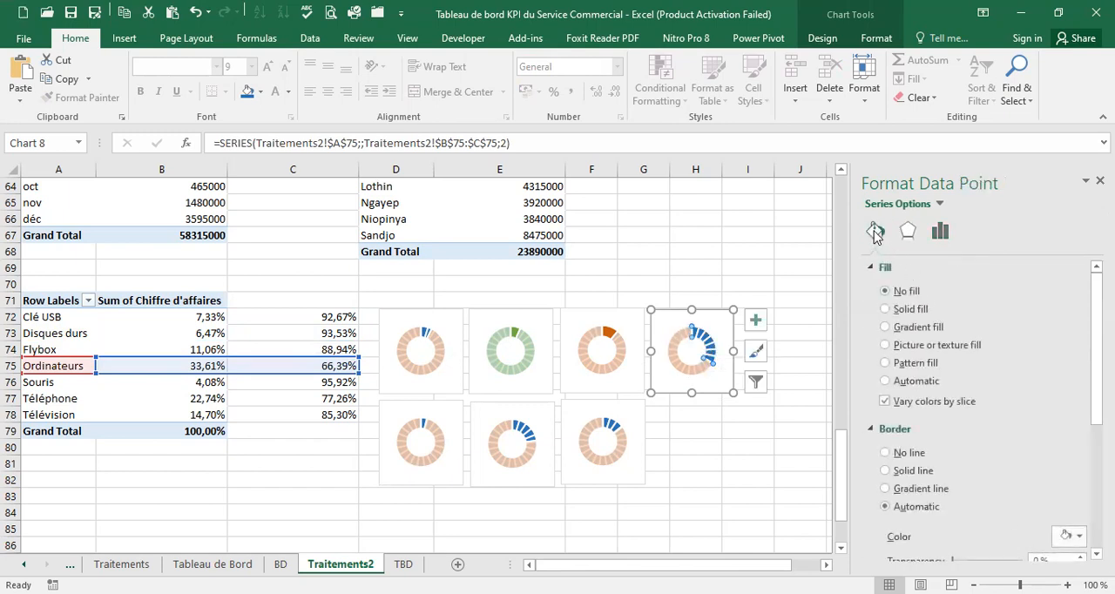
pyautogui.click(680, 366)
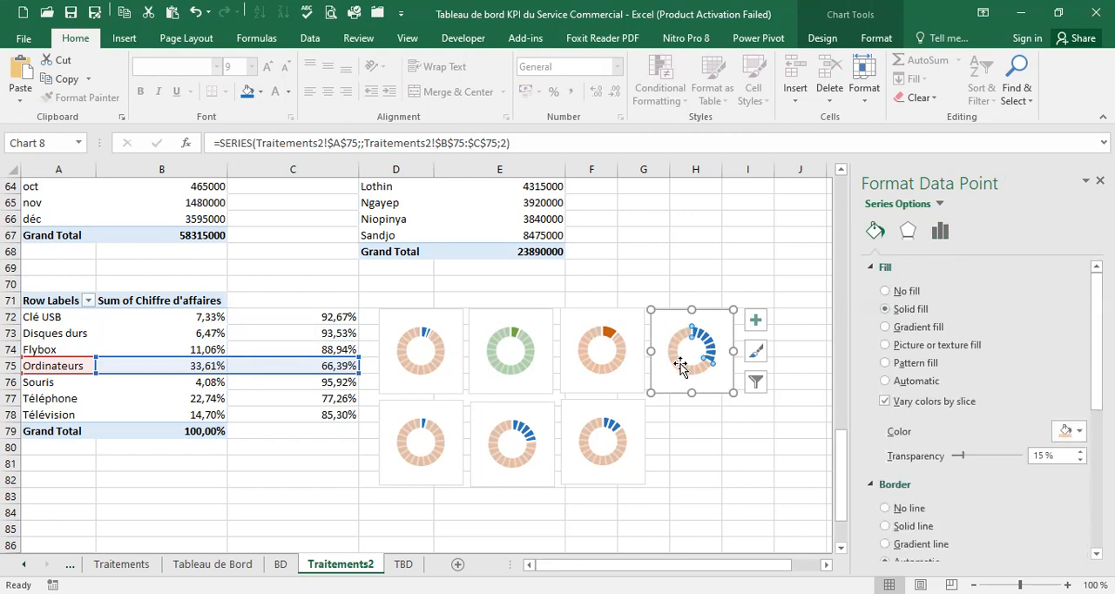
pyautogui.click(1080, 430)
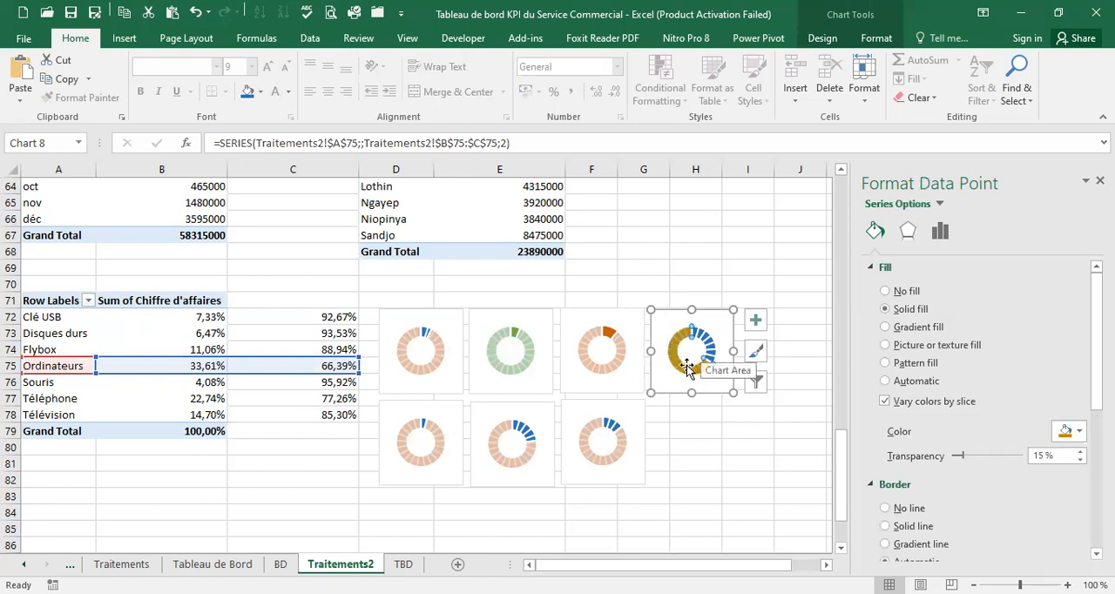
# Change the fill color of the larger slice of the Ordinateurs chart to light gold
pyautogui.click(709, 345)
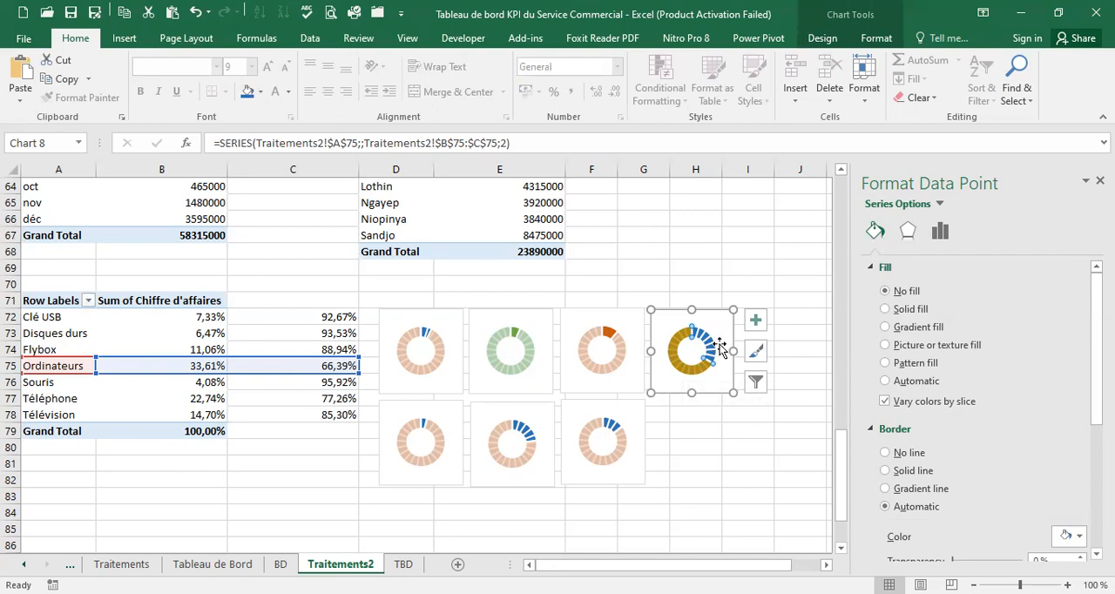
pyautogui.click(908, 230)
pyautogui.click(875, 230)
pyautogui.click(688, 361)
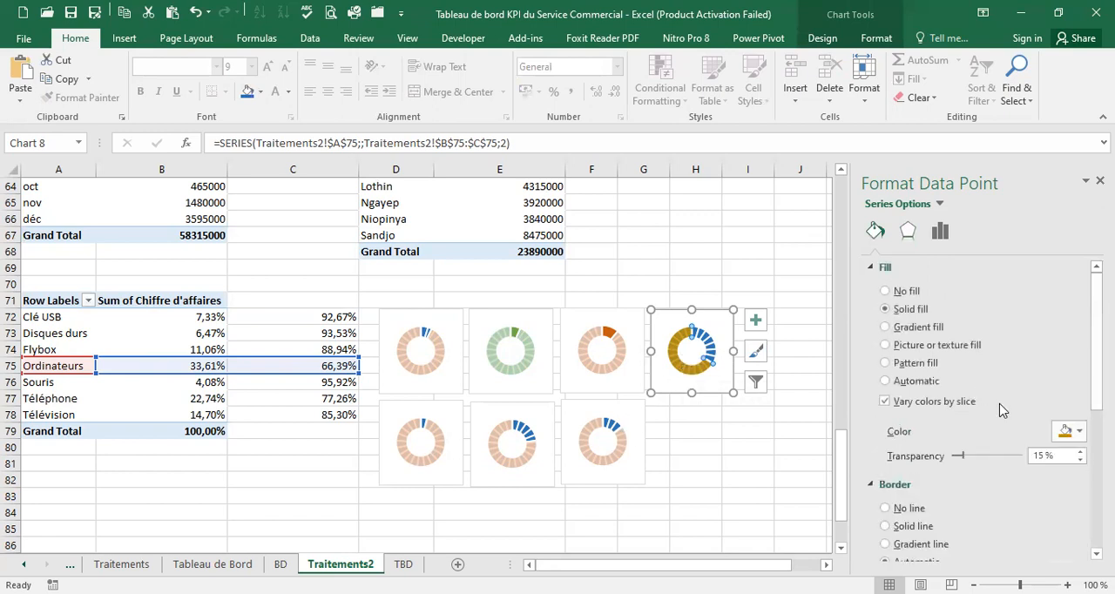
pyautogui.click(1084, 428)
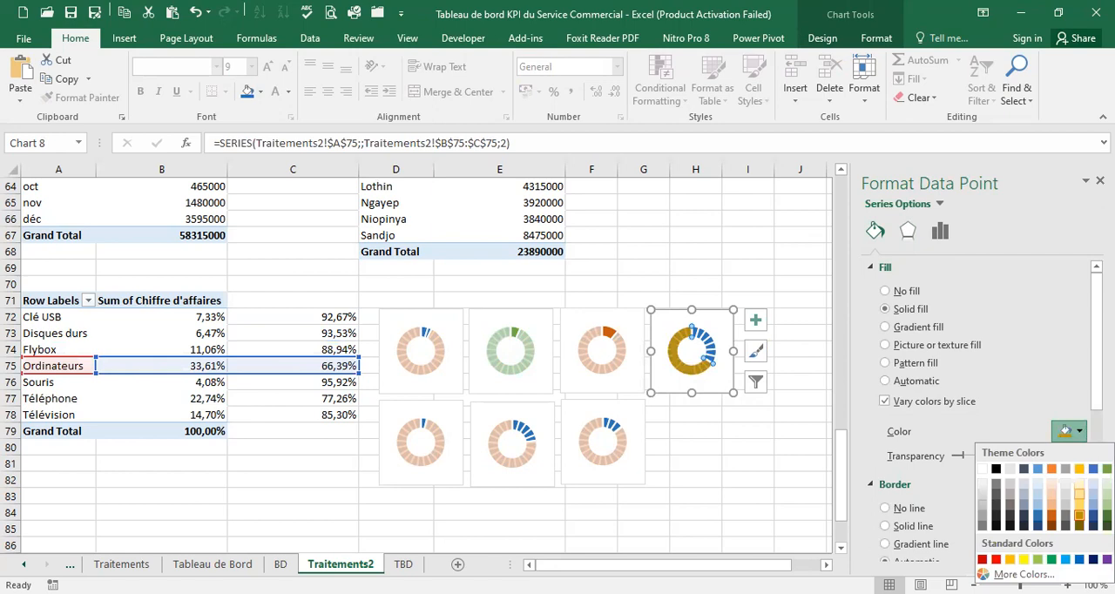
pyautogui.click(1081, 498)
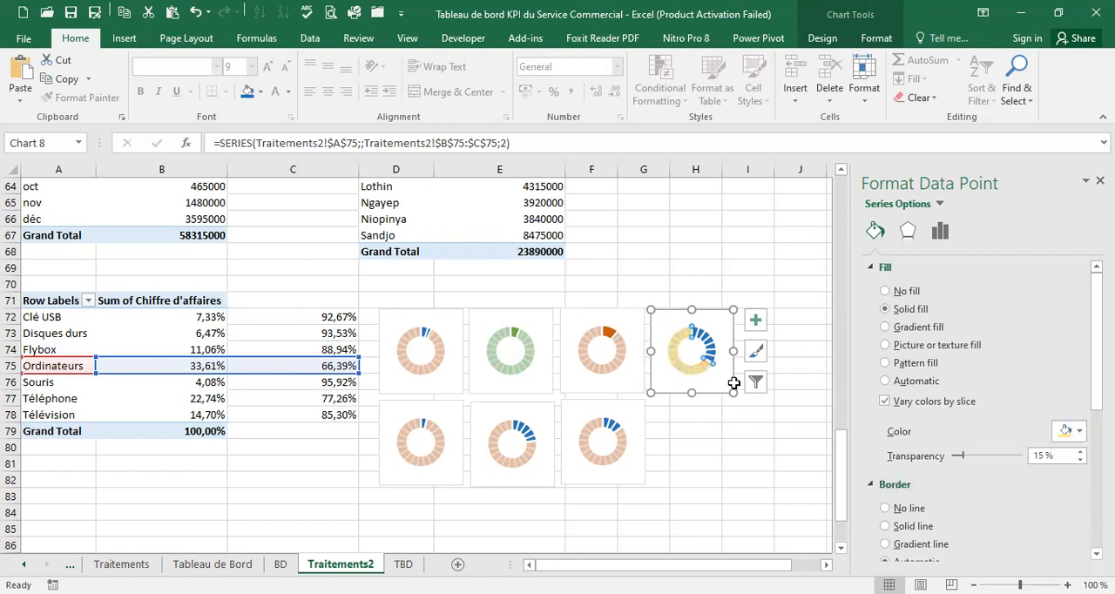
# Try a solid dark gold fill on the smaller slice of the Ordinateurs chart and set it back to no fill
pyautogui.click(710, 347)
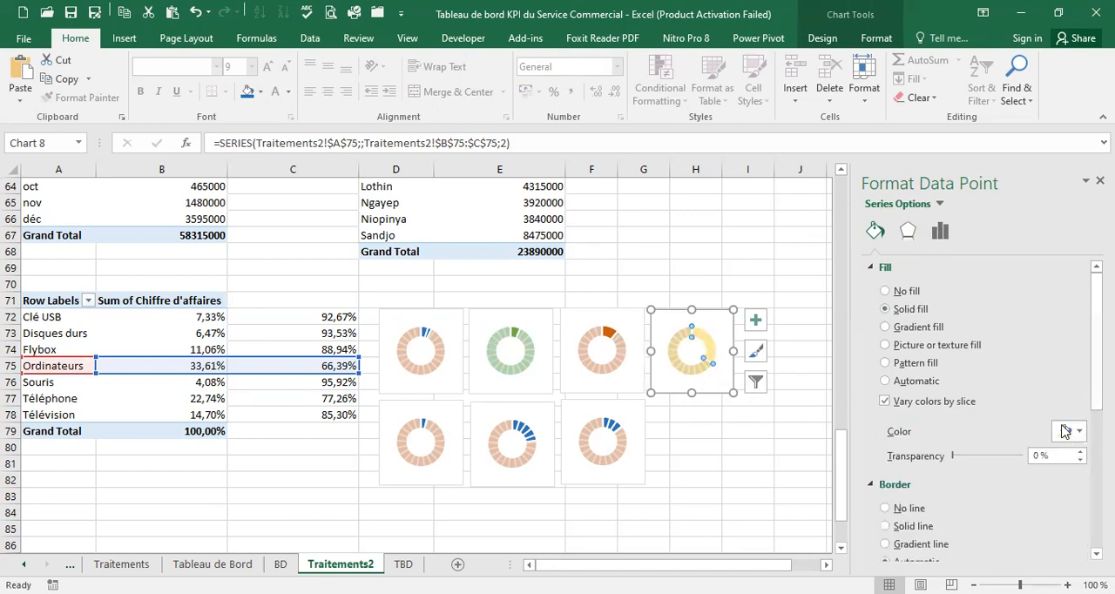
pyautogui.click(1069, 432)
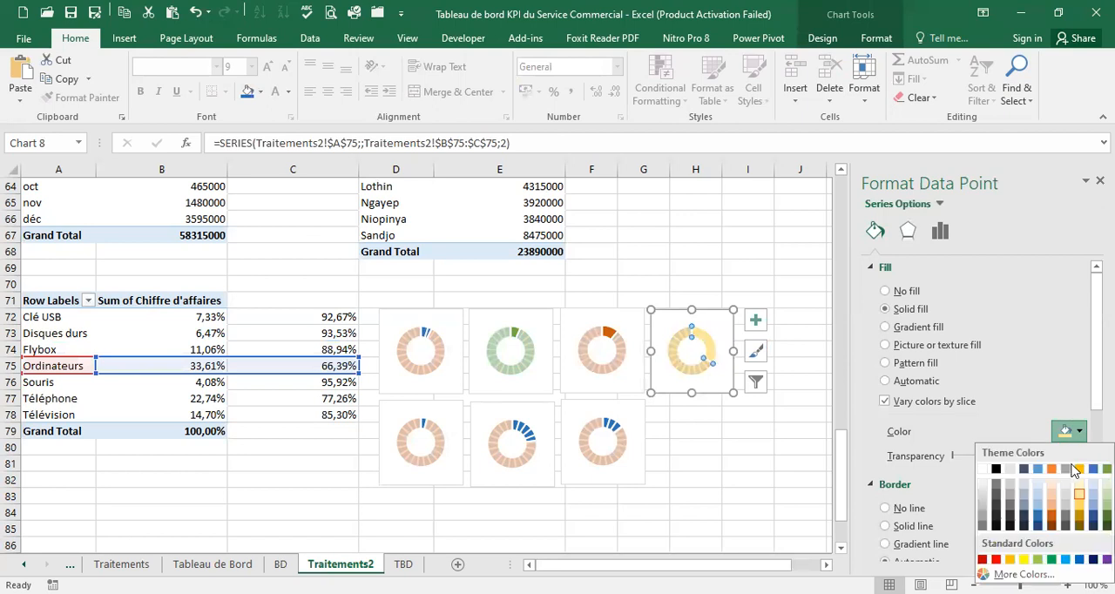
pyautogui.click(1080, 522)
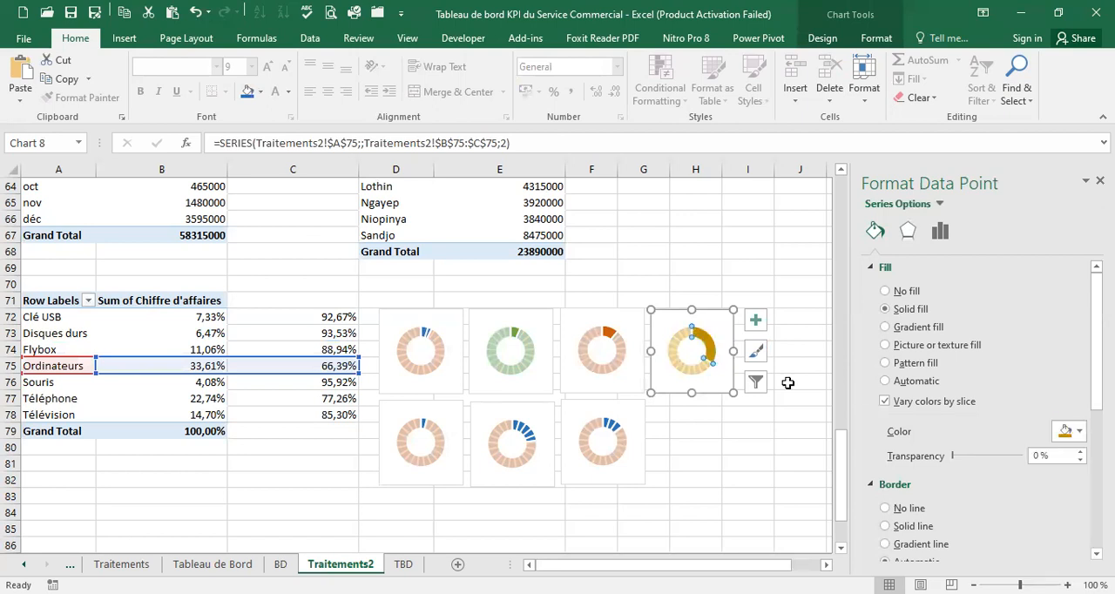
pyautogui.click(681, 367)
pyautogui.click(1080, 433)
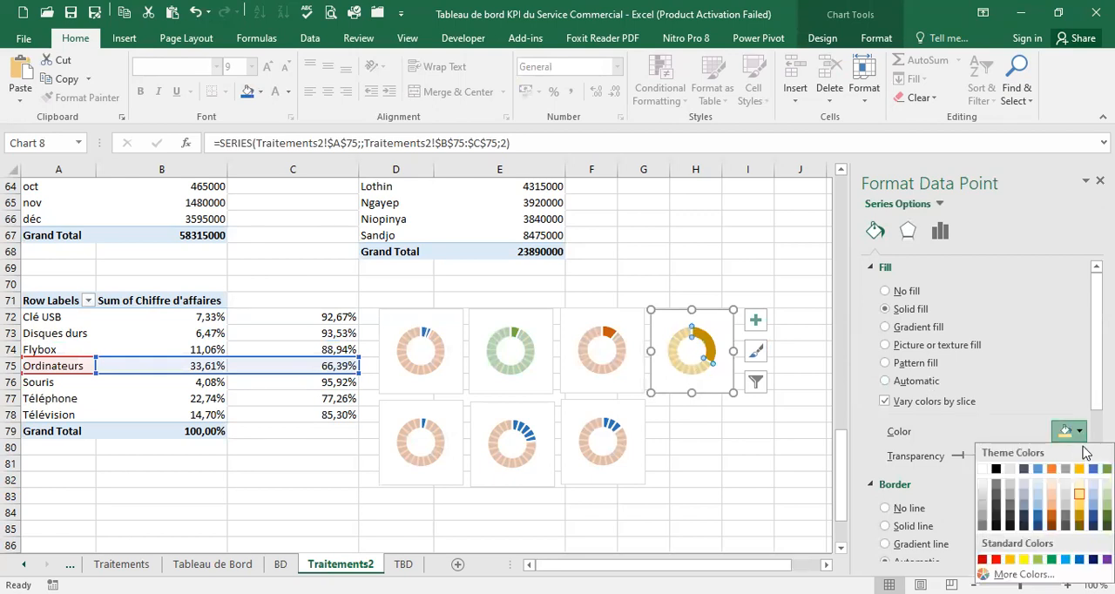
pyautogui.click(1081, 436)
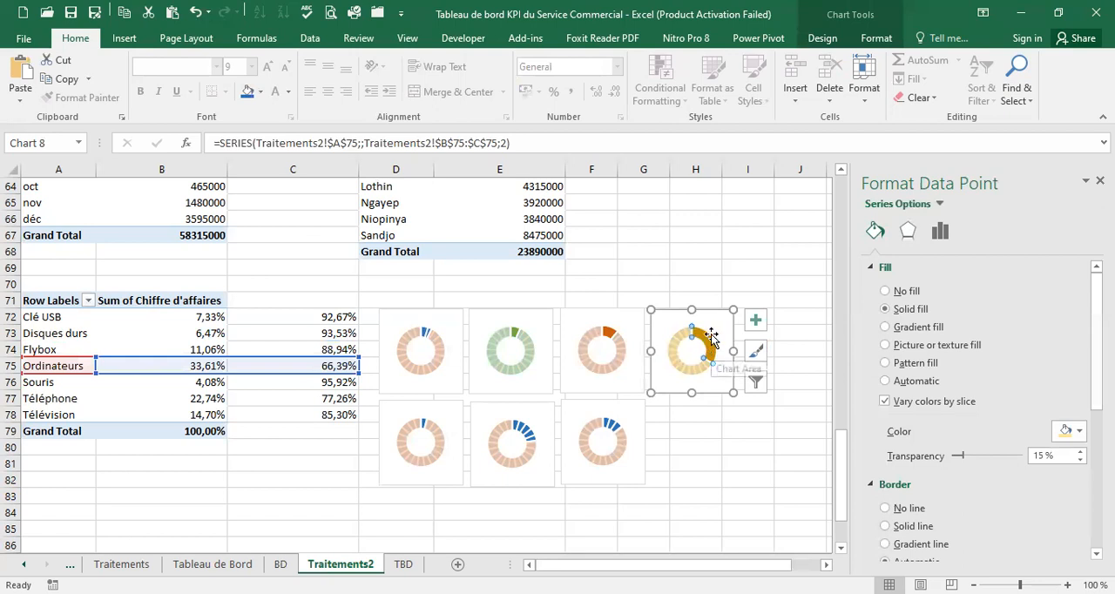
pyautogui.click(713, 343)
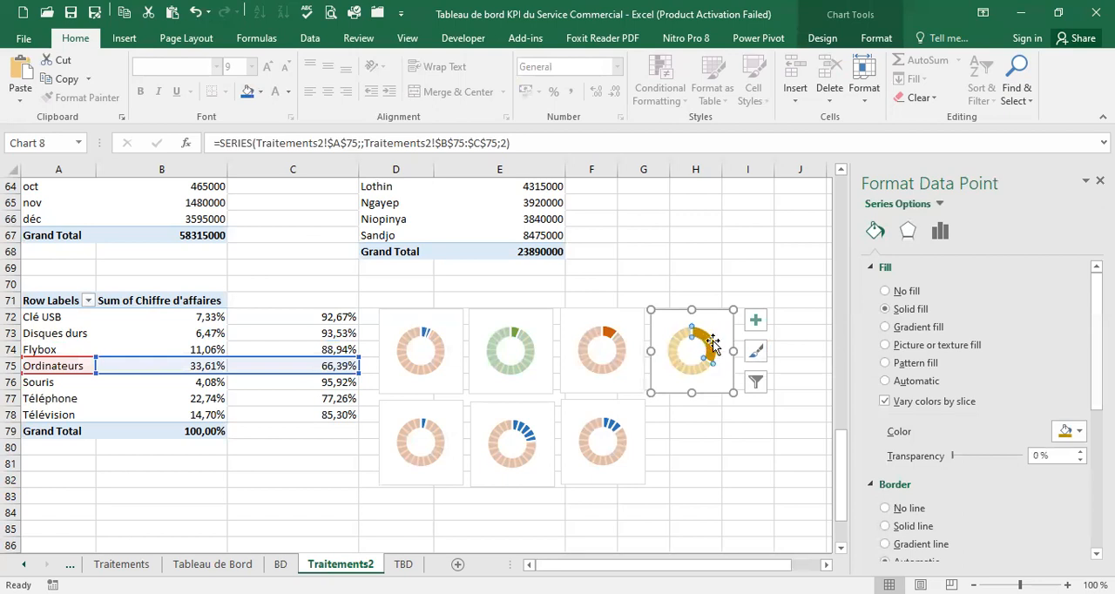
pyautogui.click(884, 292)
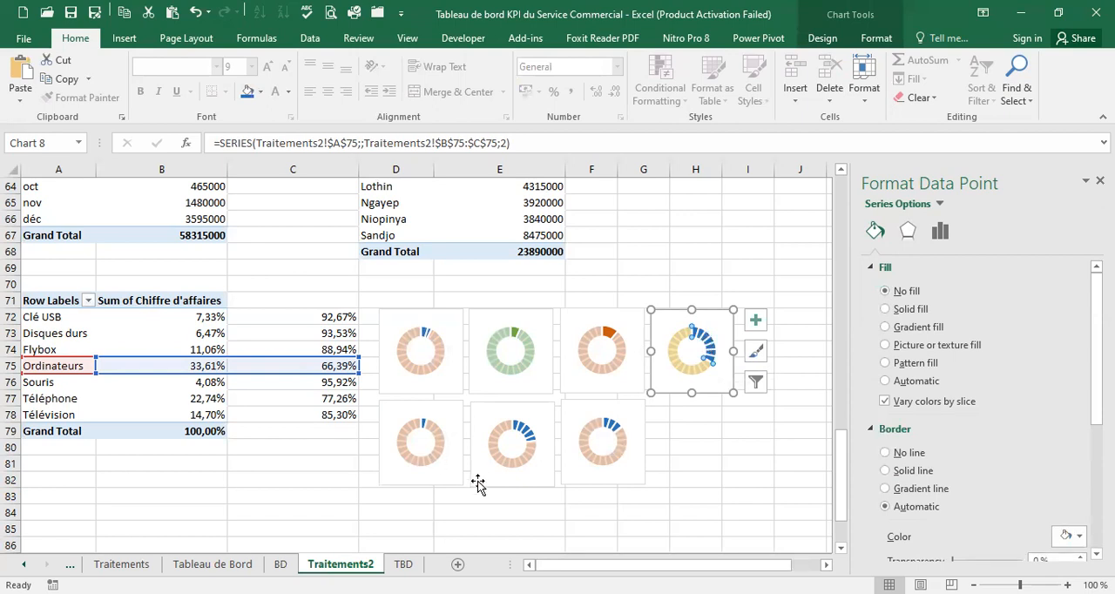
# Fill the doughnut series of the Souris chart with solid purple
pyautogui.click(421, 446)
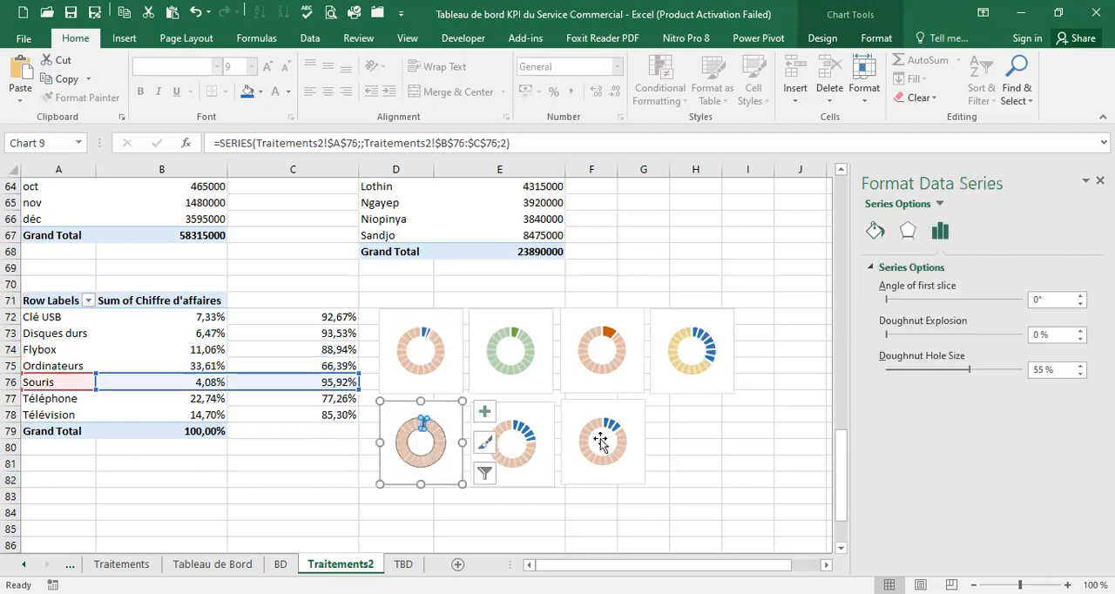
pyautogui.click(876, 233)
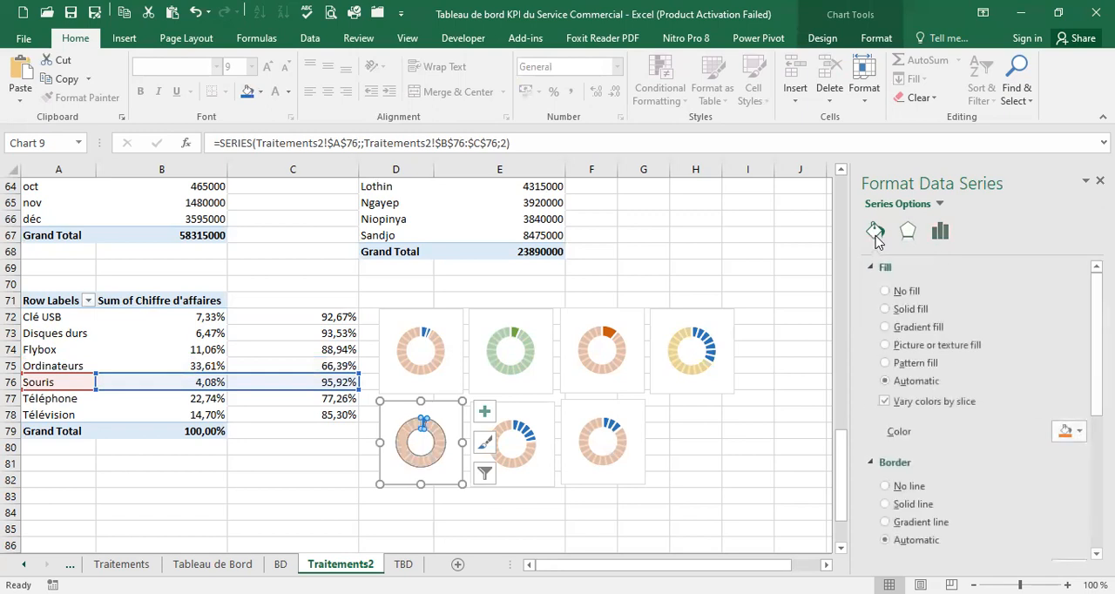
pyautogui.click(1081, 433)
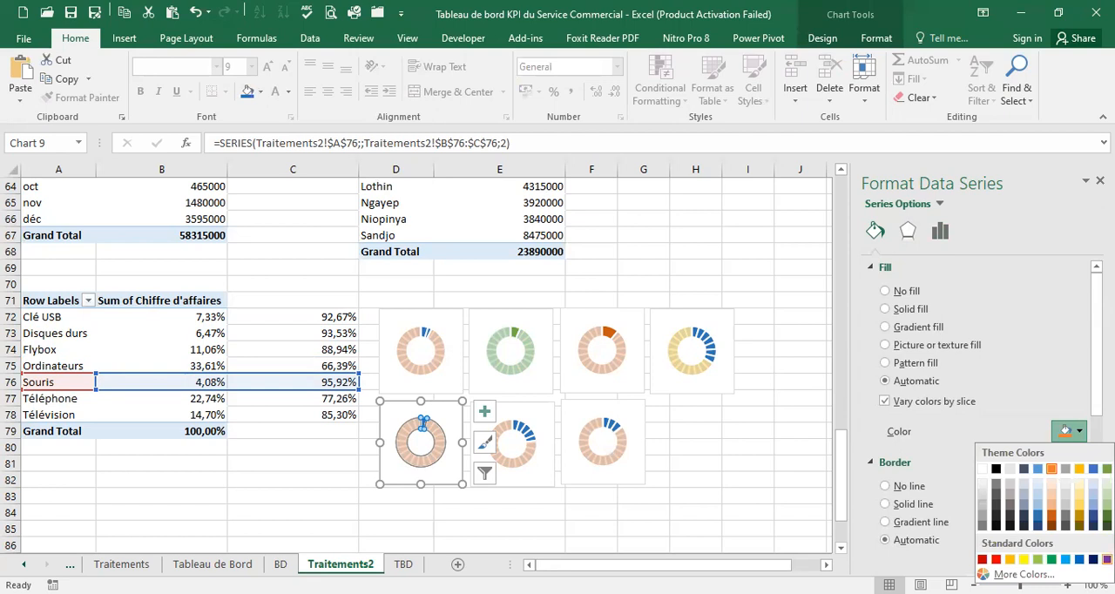
pyautogui.click(1106, 559)
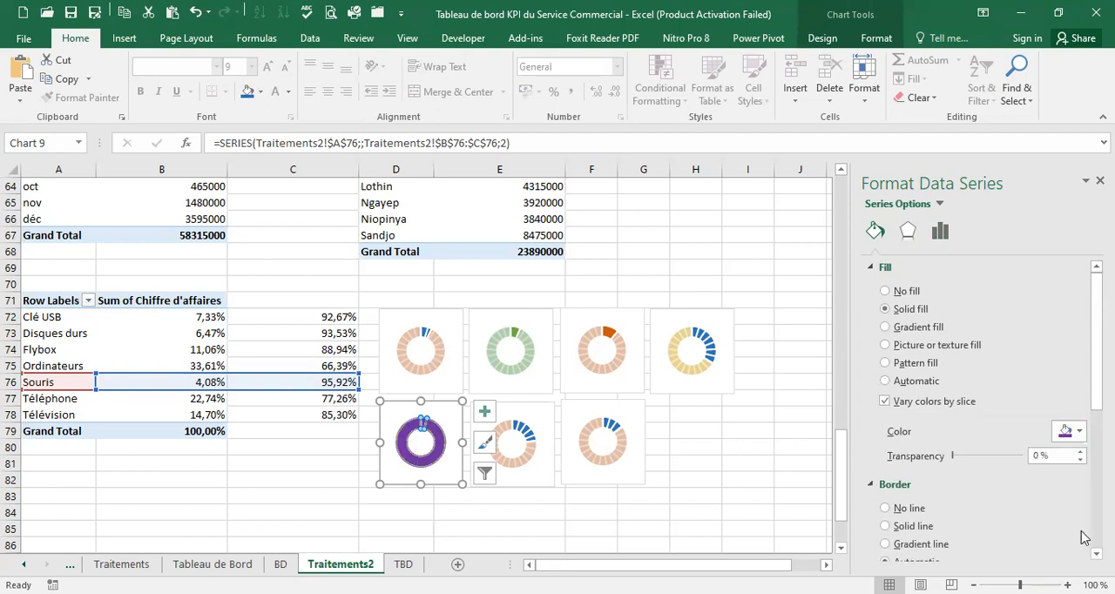
# Give the larger slice of the Souris chart a light green fill with 15% transparency
pyautogui.click(416, 461)
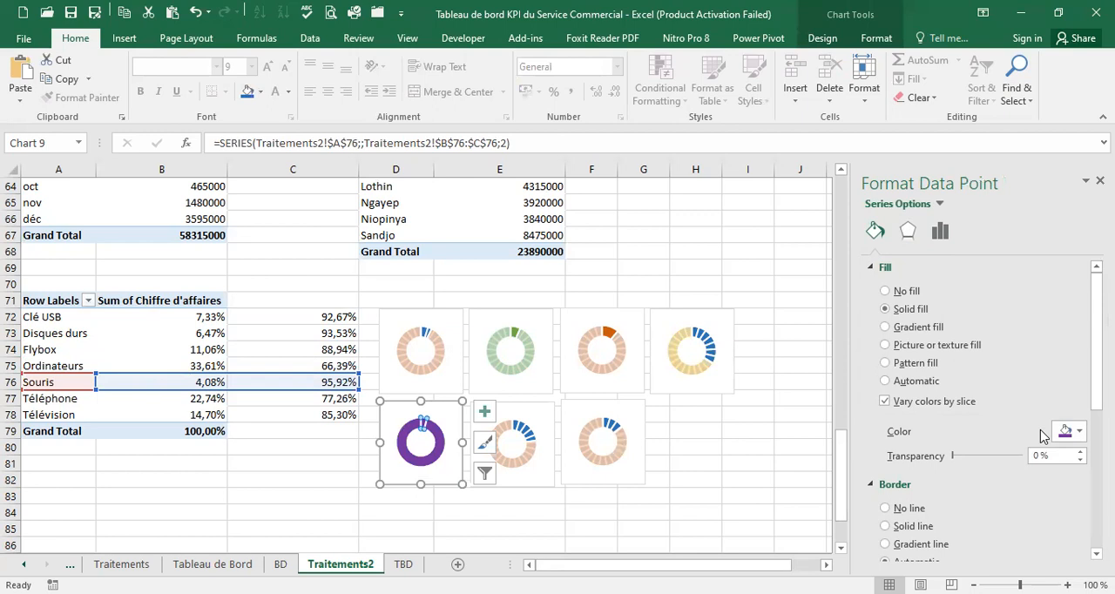
pyautogui.click(1080, 432)
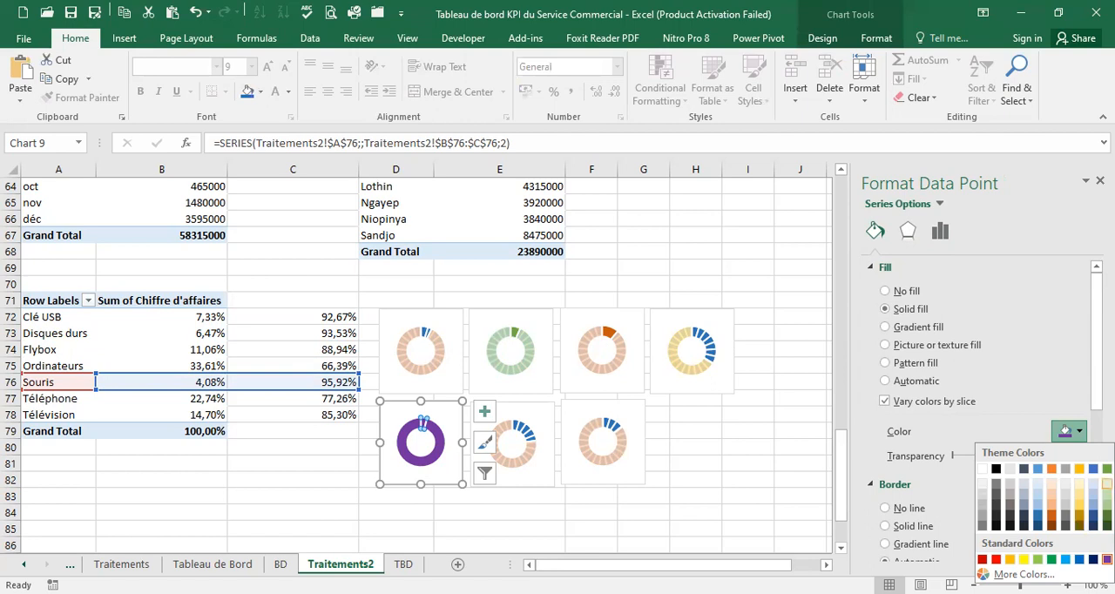
pyautogui.click(1106, 494)
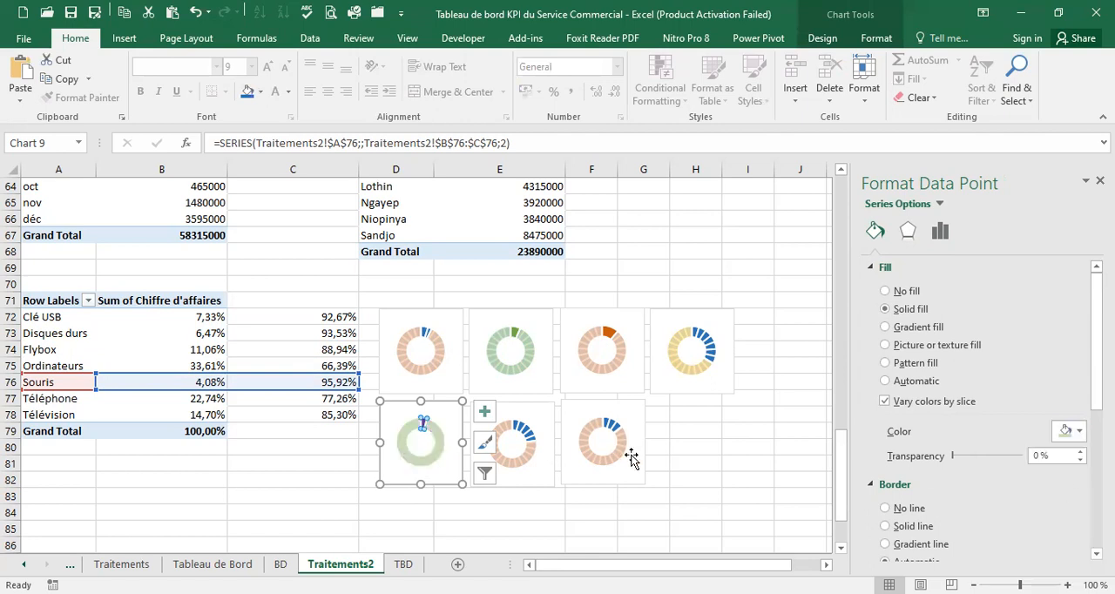
pyautogui.click(1041, 455)
pyautogui.write('15')
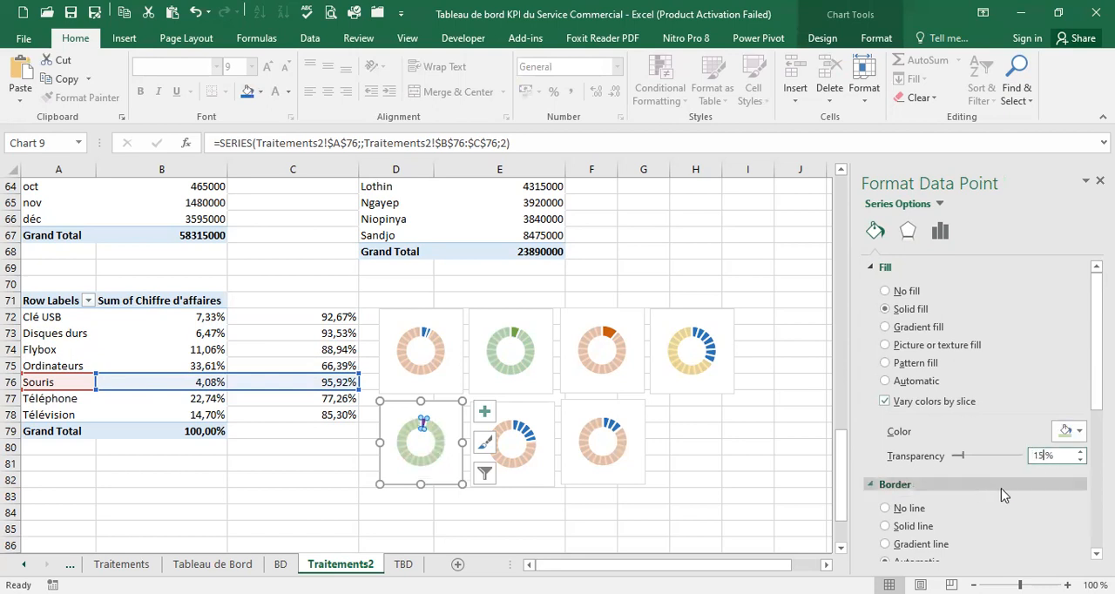
# Fill the doughnut series of the Téléphone chart with a solid near-black color
pyautogui.click(523, 464)
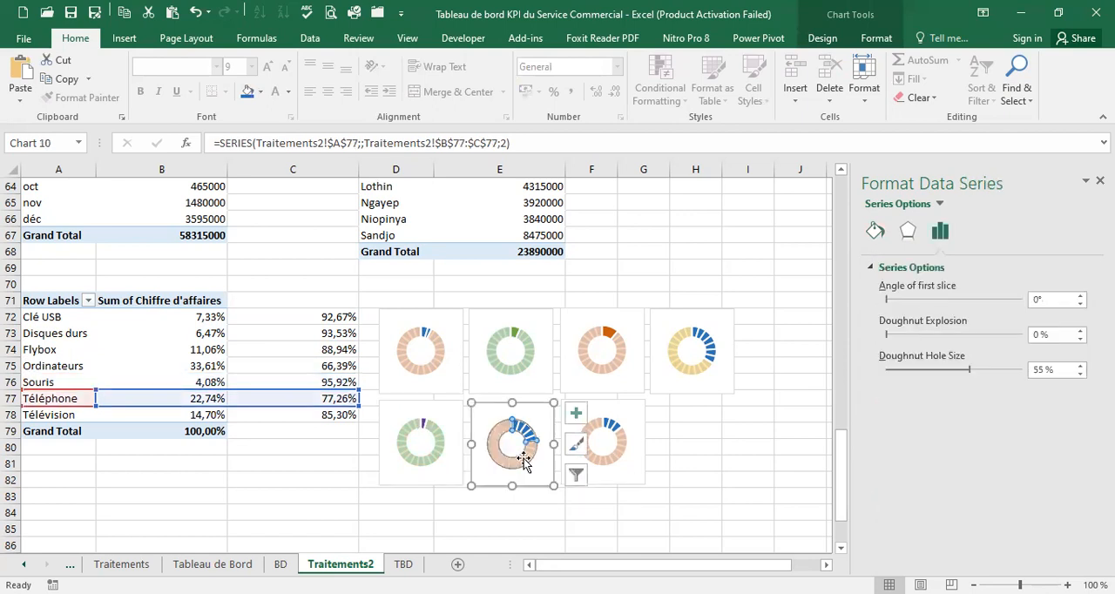
pyautogui.click(873, 236)
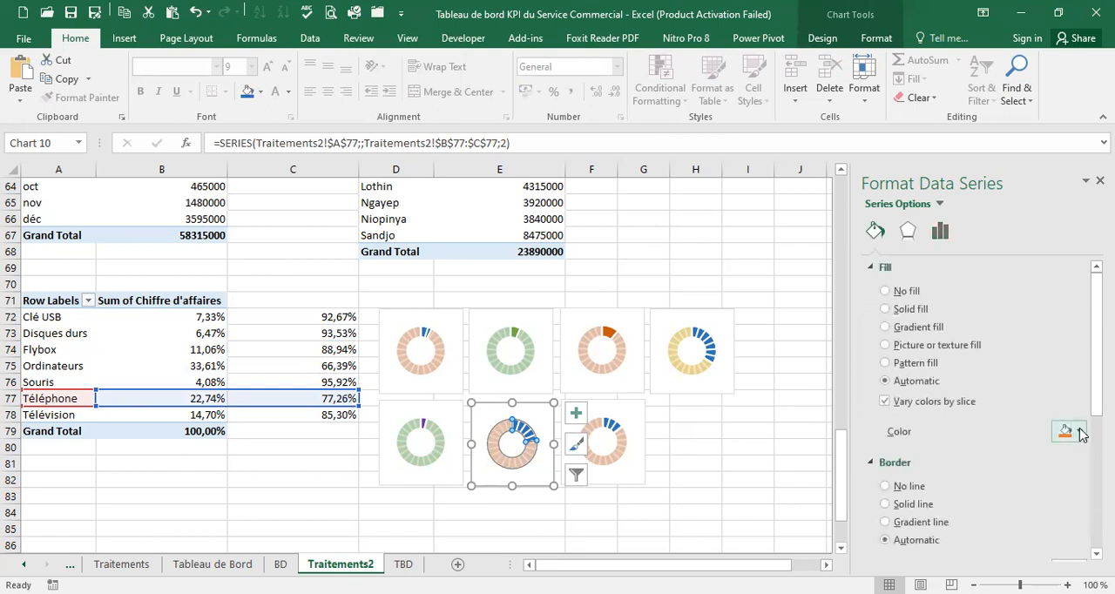
pyautogui.click(1079, 432)
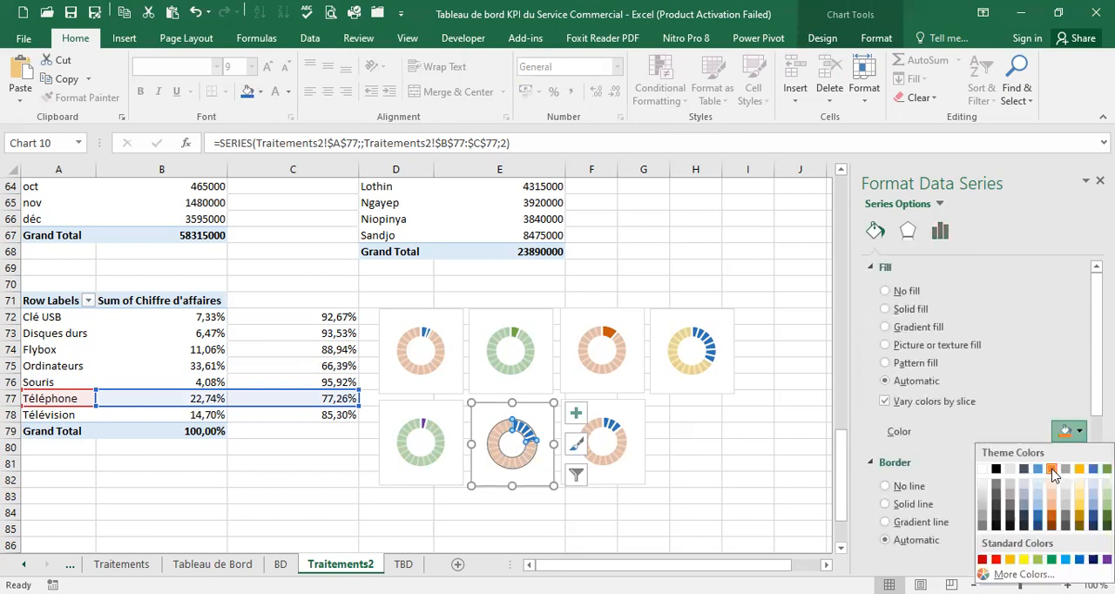
pyautogui.click(998, 517)
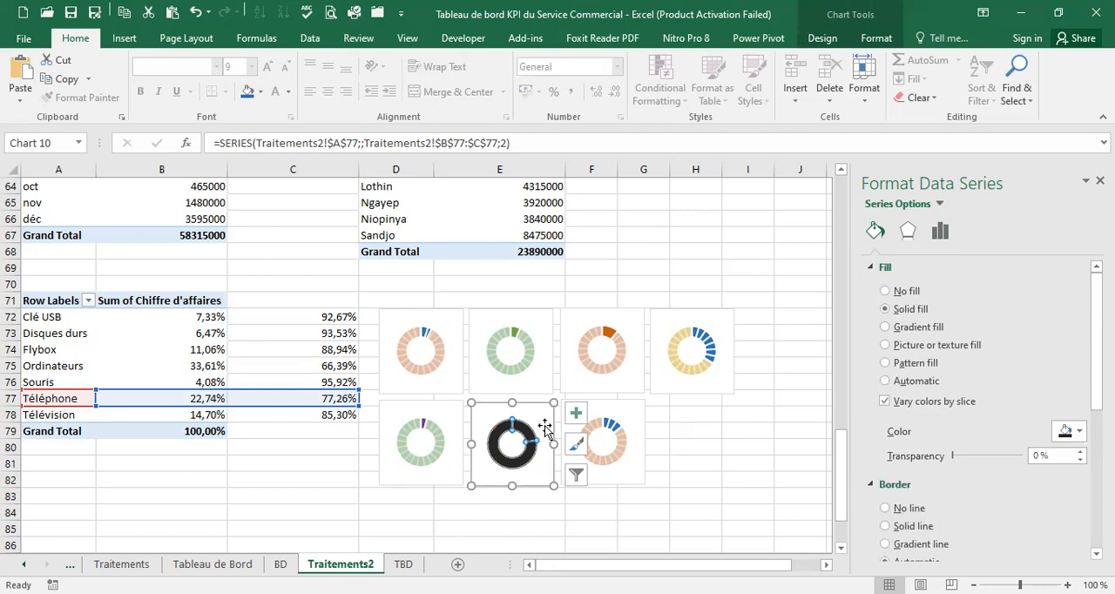
# Give the larger slice of the Téléphone chart a gray fill with 15% transparency
pyautogui.click(503, 470)
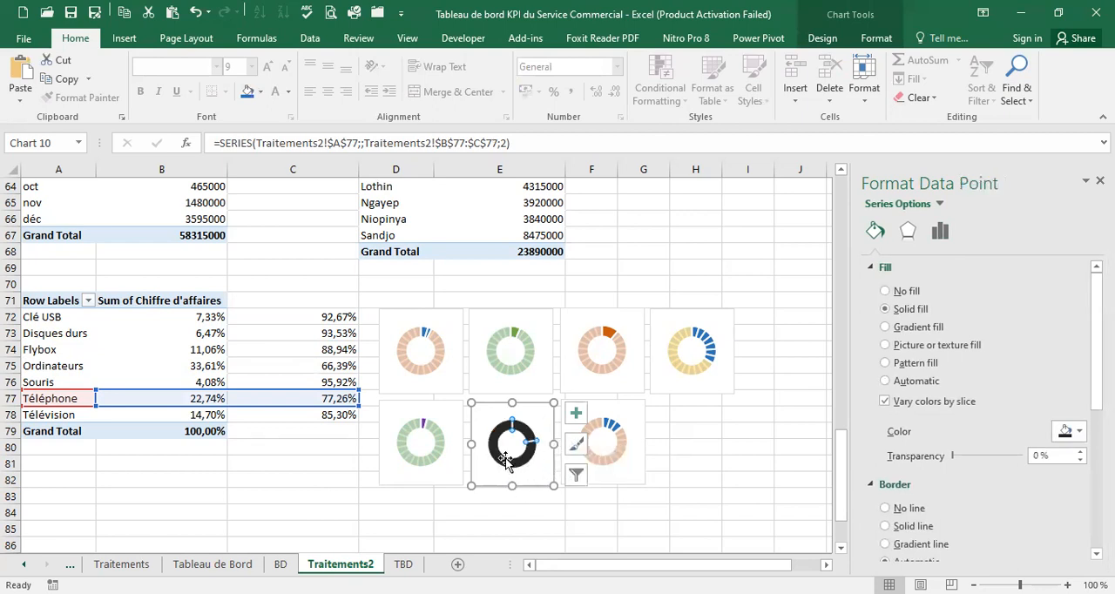
pyautogui.click(1080, 431)
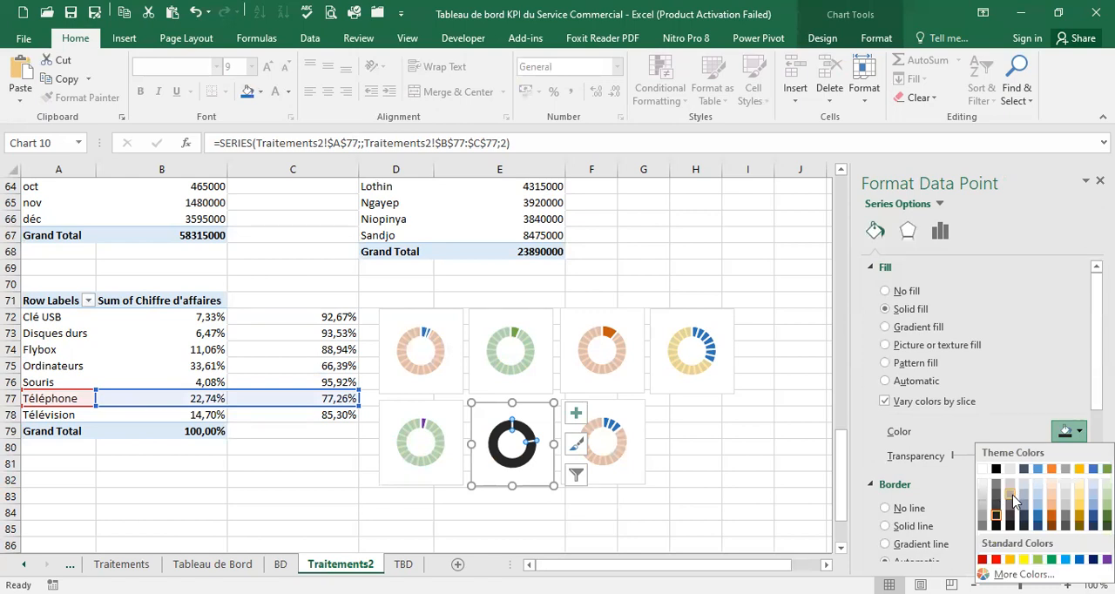
pyautogui.click(1012, 496)
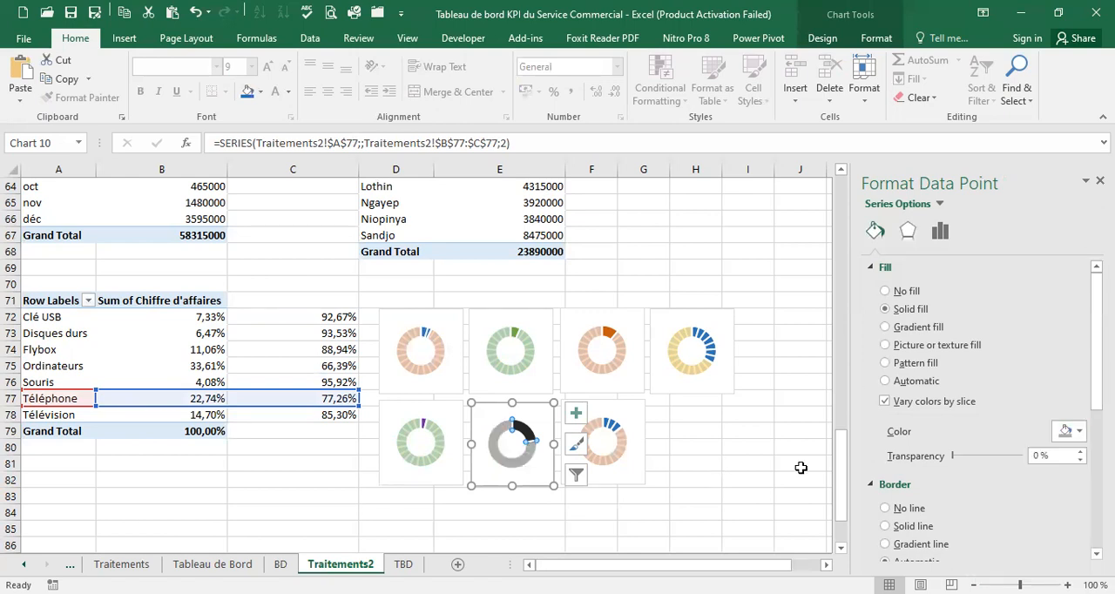
pyautogui.doubleClick(1031, 454)
pyautogui.write('15')
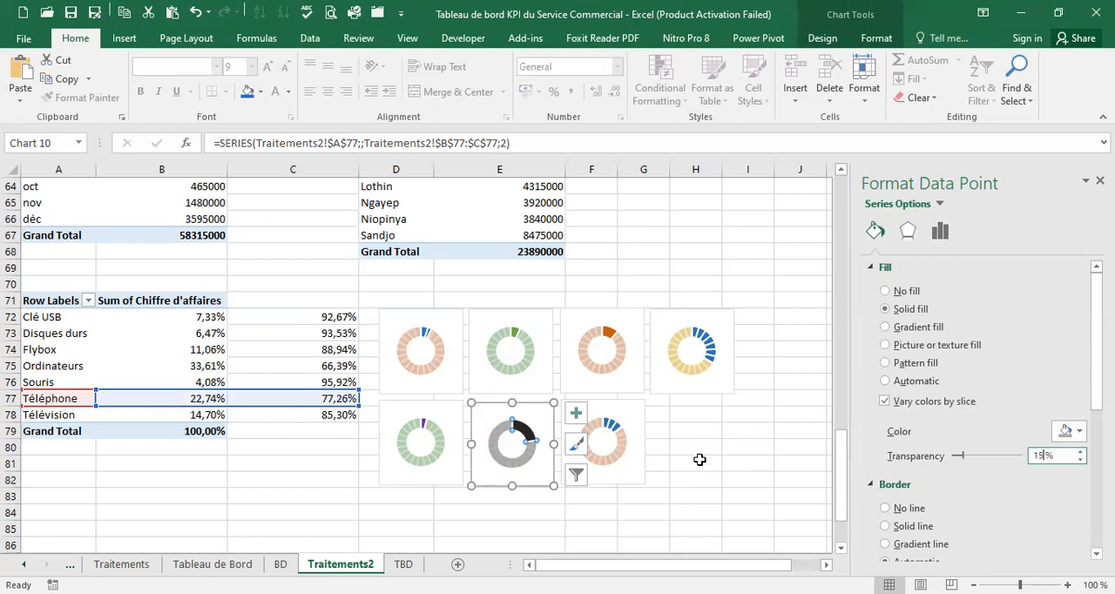
# Set the smaller slice of the Téléphone chart to no fill and deselect the chart
pyautogui.click(524, 429)
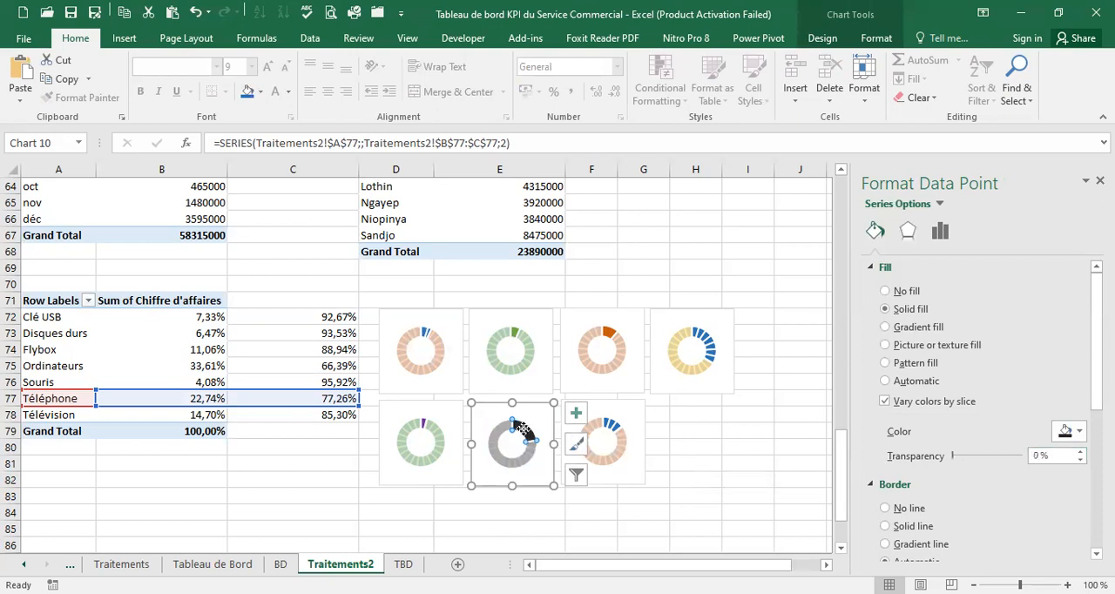
pyautogui.click(885, 291)
pyautogui.click(699, 453)
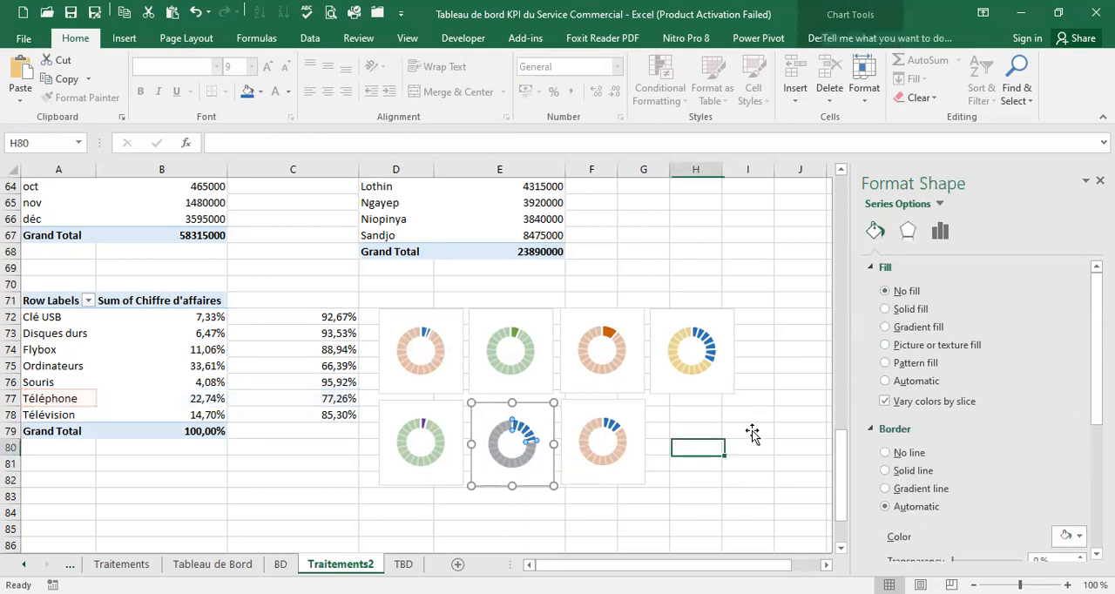
pyautogui.click(765, 417)
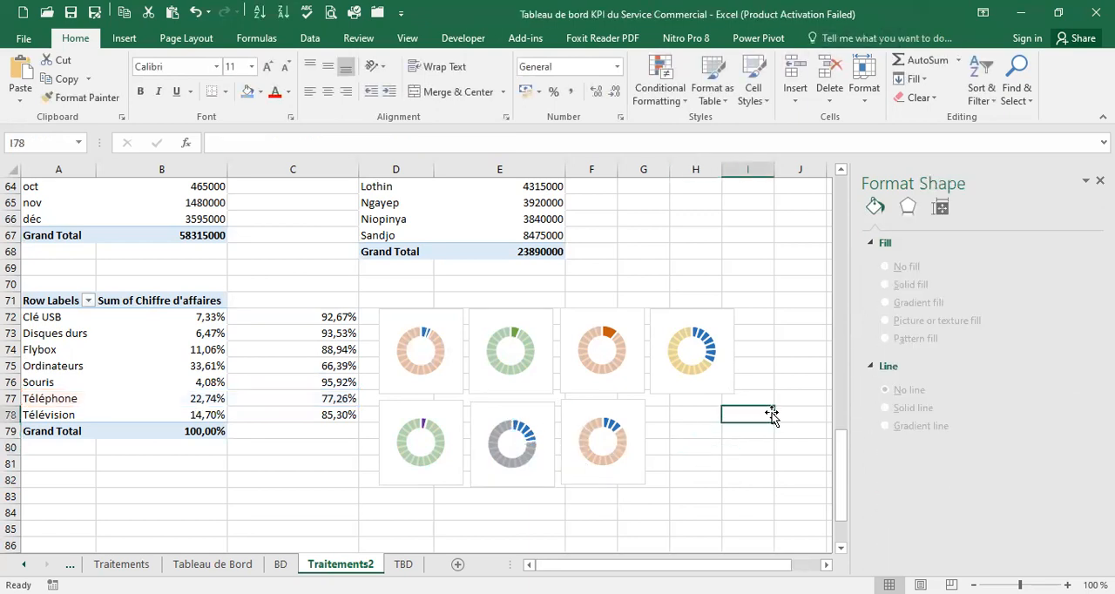
# Select all seven product doughnut charts beside the Chiffre d'affaires percentage table and cut them from the Traitements2 sheet
pyautogui.click(455, 310)
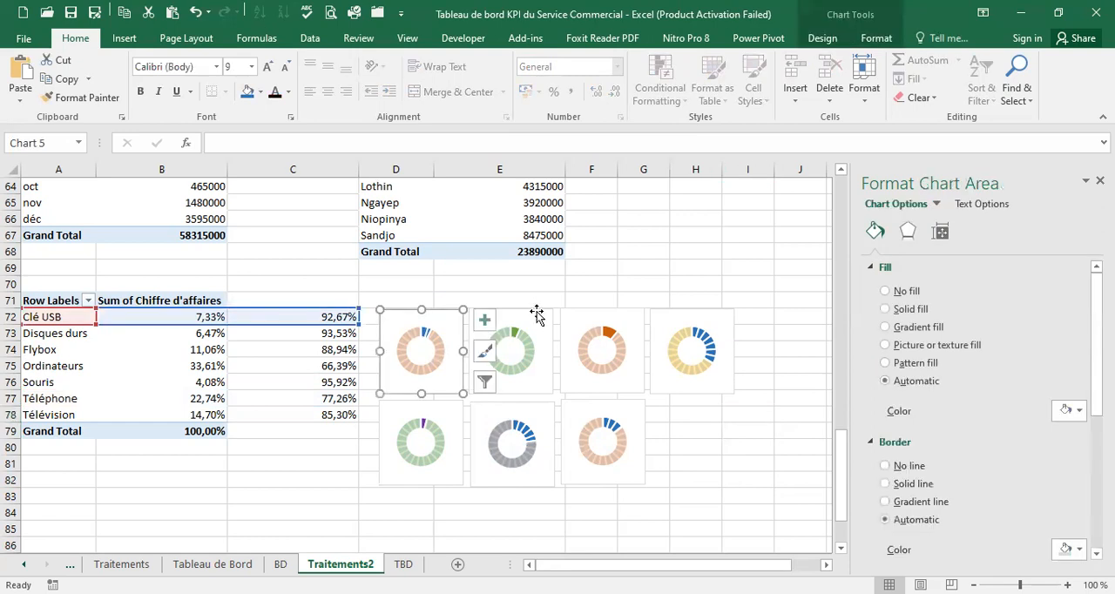
pyautogui.keyDown('ctrl'); pyautogui.click(535, 312); pyautogui.keyUp('ctrl')
pyautogui.keyDown('ctrl'); pyautogui.click(586, 313); pyautogui.keyUp('ctrl')
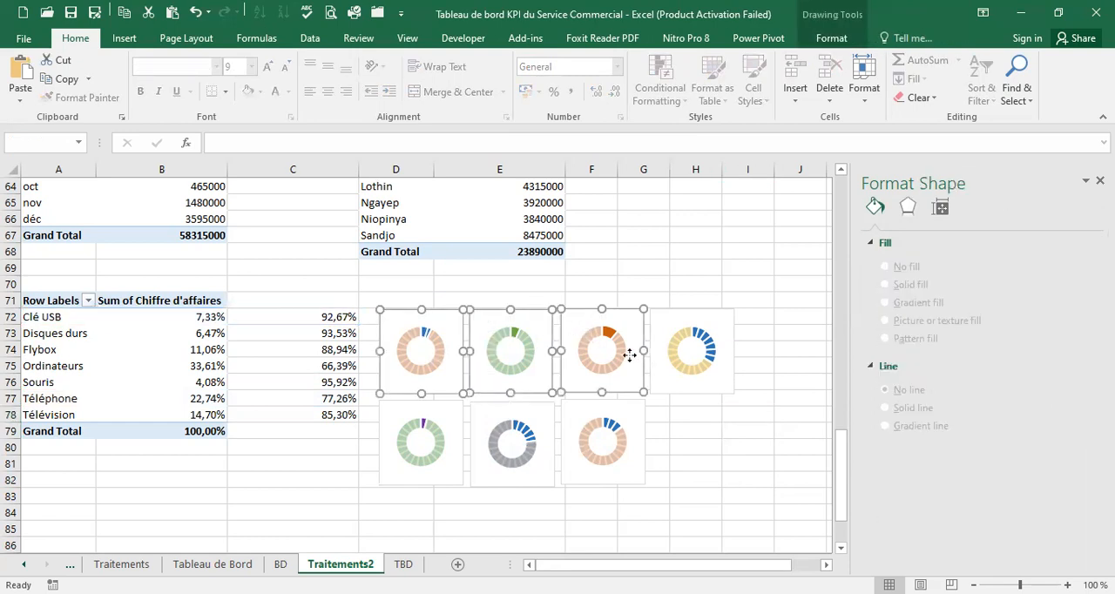
pyautogui.keyDown('ctrl'); pyautogui.click(667, 342); pyautogui.keyUp('ctrl')
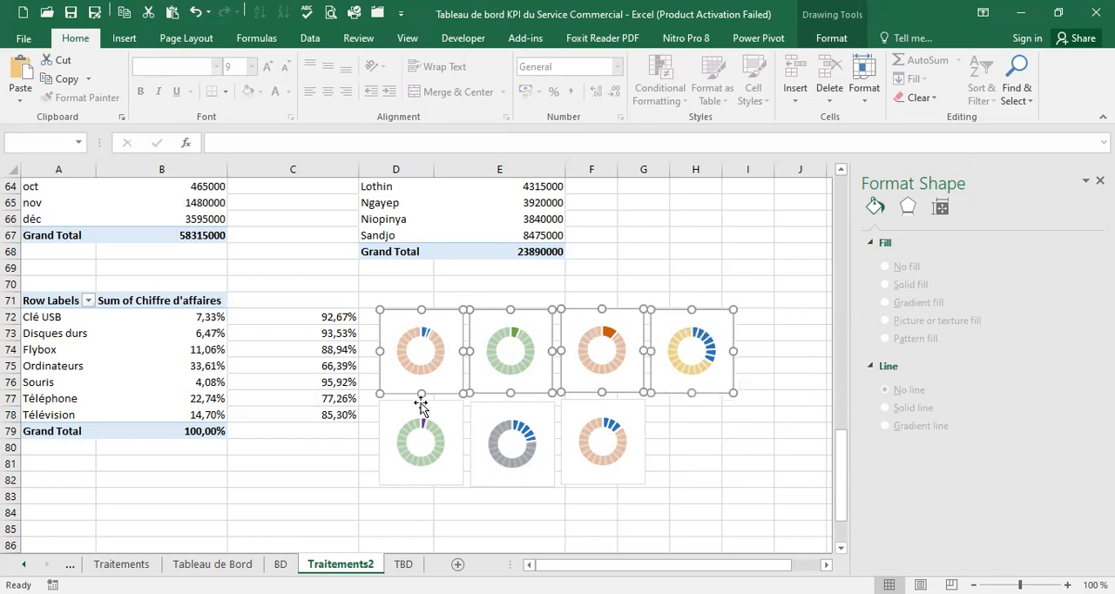
pyautogui.keyDown('ctrl'); pyautogui.click(433, 409); pyautogui.keyUp('ctrl')
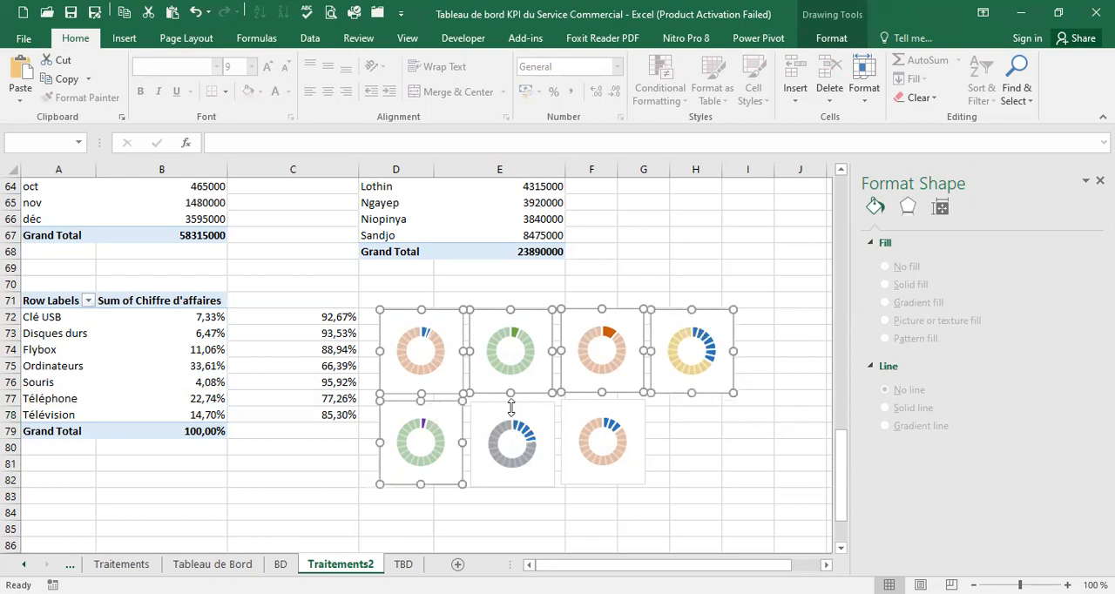
pyautogui.keyDown('ctrl'); pyautogui.click(512, 409); pyautogui.keyUp('ctrl')
pyautogui.keyDown('ctrl'); pyautogui.click(592, 410); pyautogui.keyUp('ctrl')
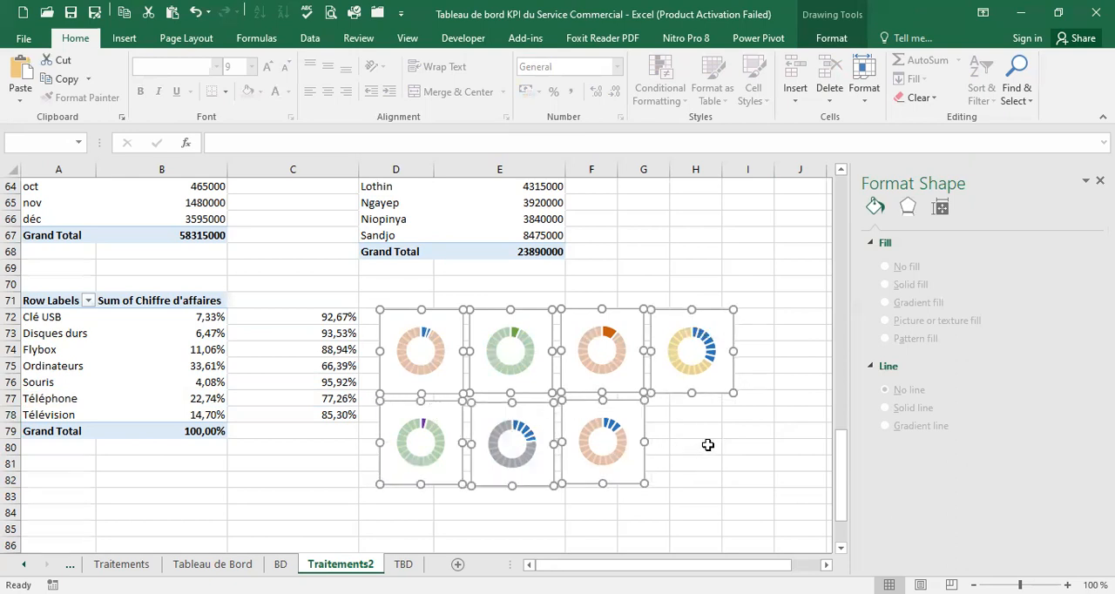
pyautogui.press('Delete')
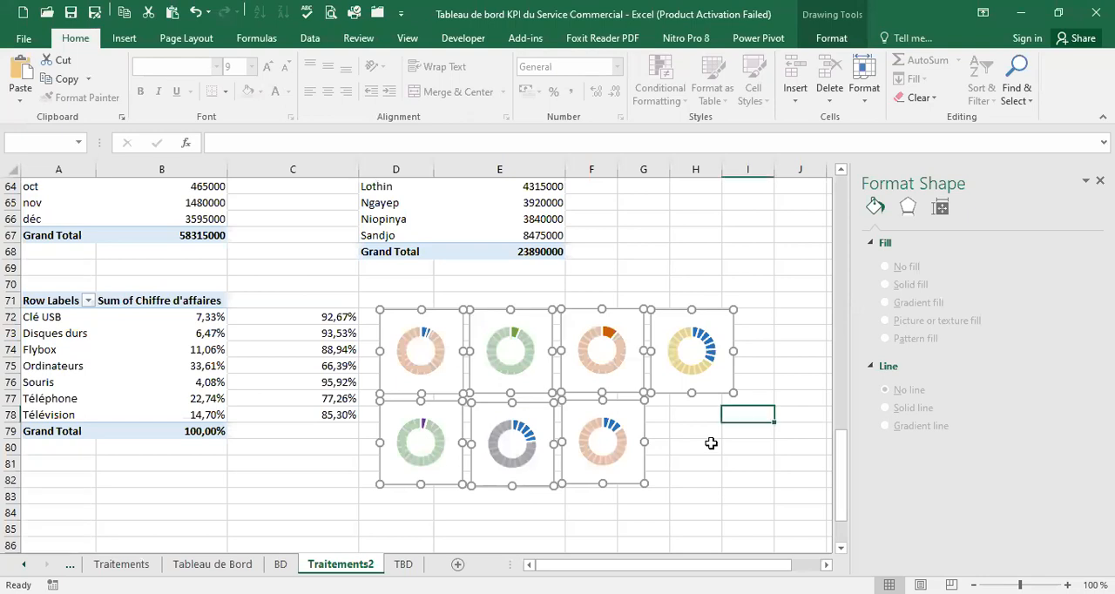
# Paste the seven doughnut charts into the TBD sheet at cell W18
pyautogui.hotkey('ctrl', 'pagedown')
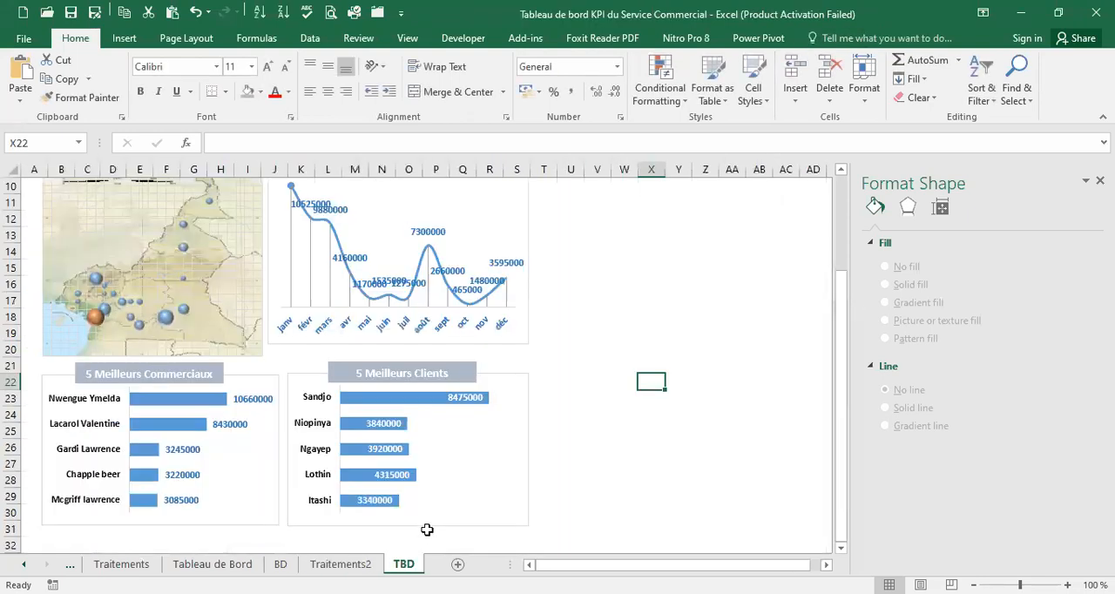
pyautogui.click(619, 318)
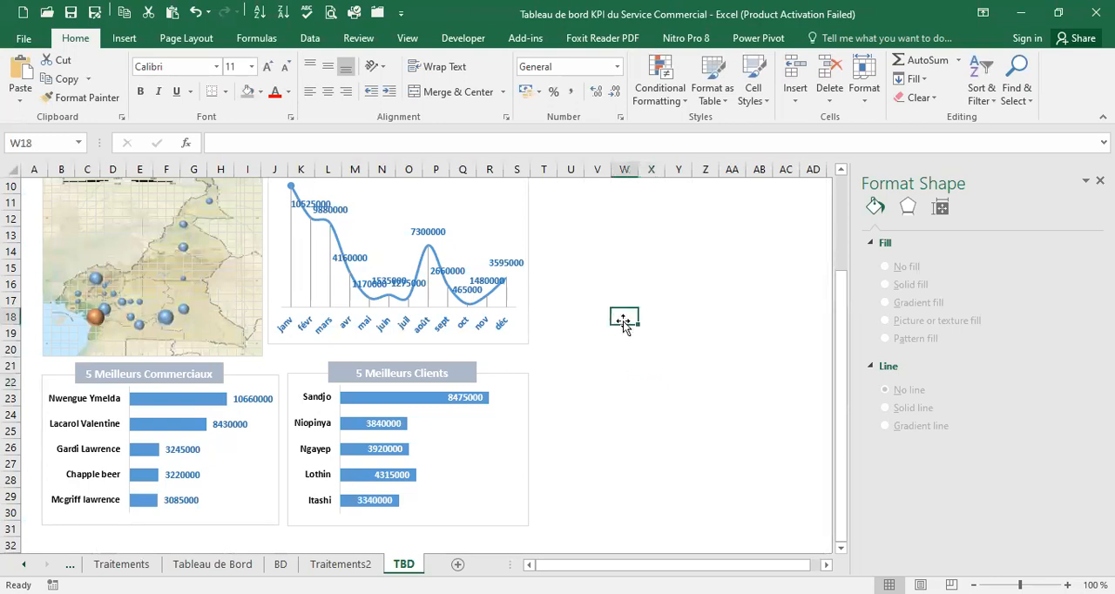
pyautogui.hotkey('ctrl', 'v')
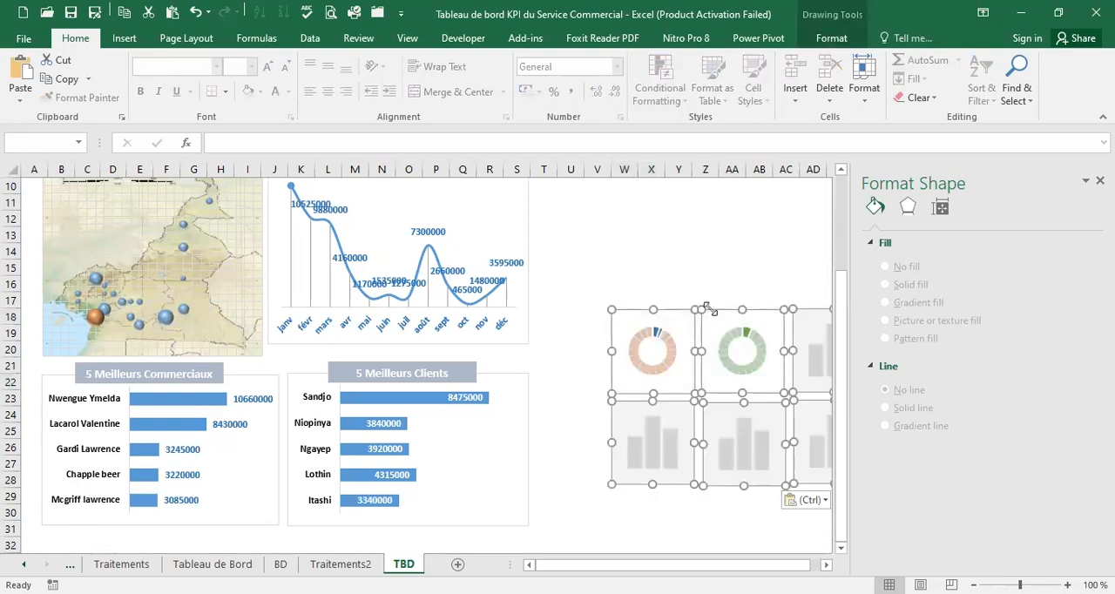
# Move the pasted doughnut charts together up beside the Tendances de ventes chart, starting near row 14, and deselect them
pyautogui.click(827, 565)
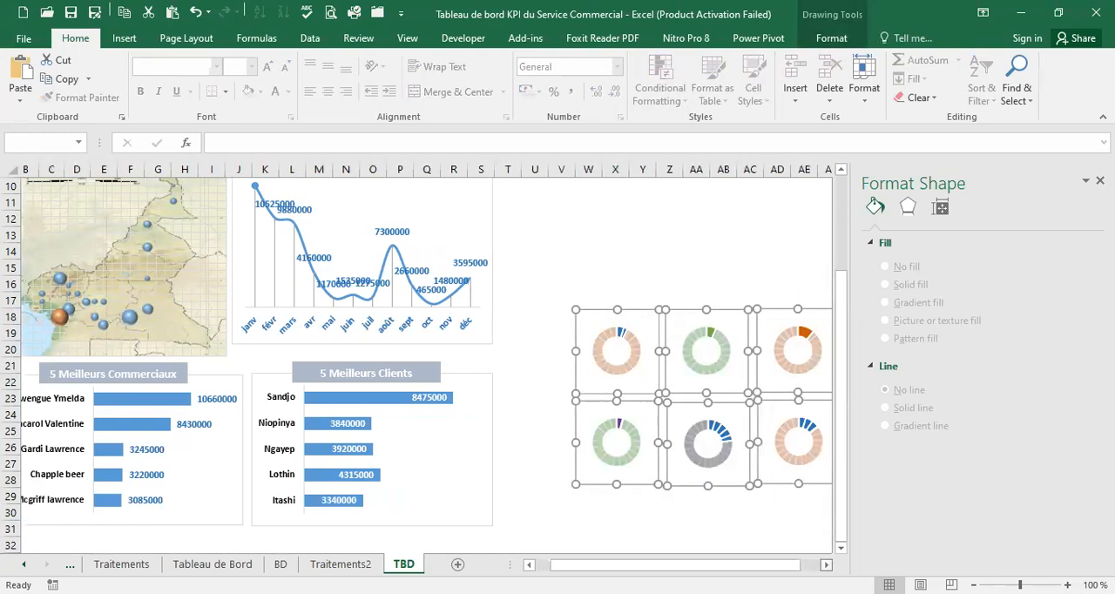
pyautogui.click(829, 565)
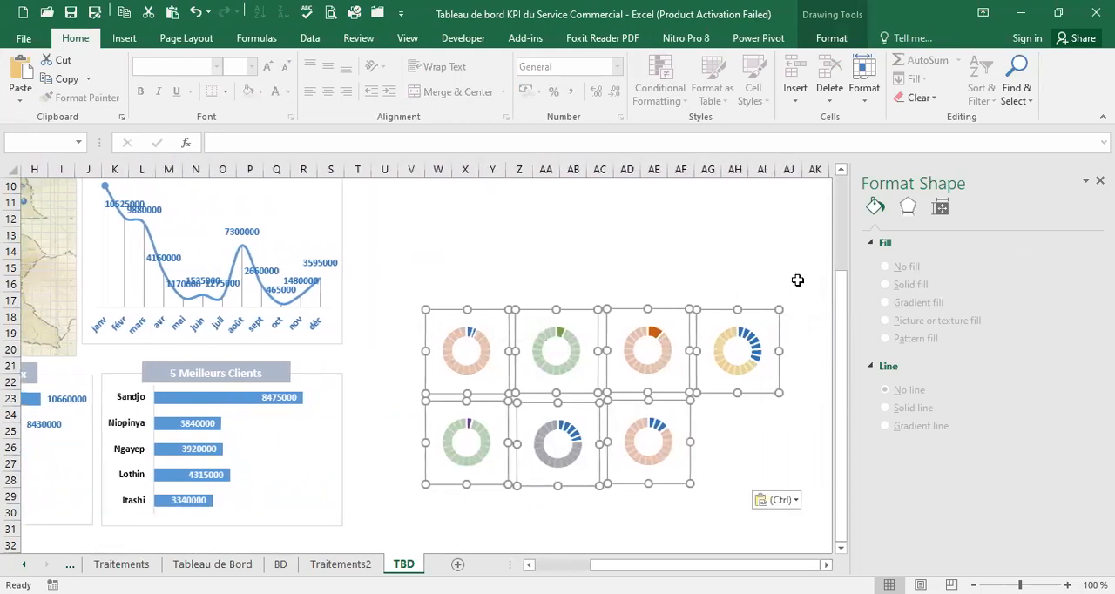
pyautogui.moveTo(836, 294); pyautogui.dragTo(845, 270)
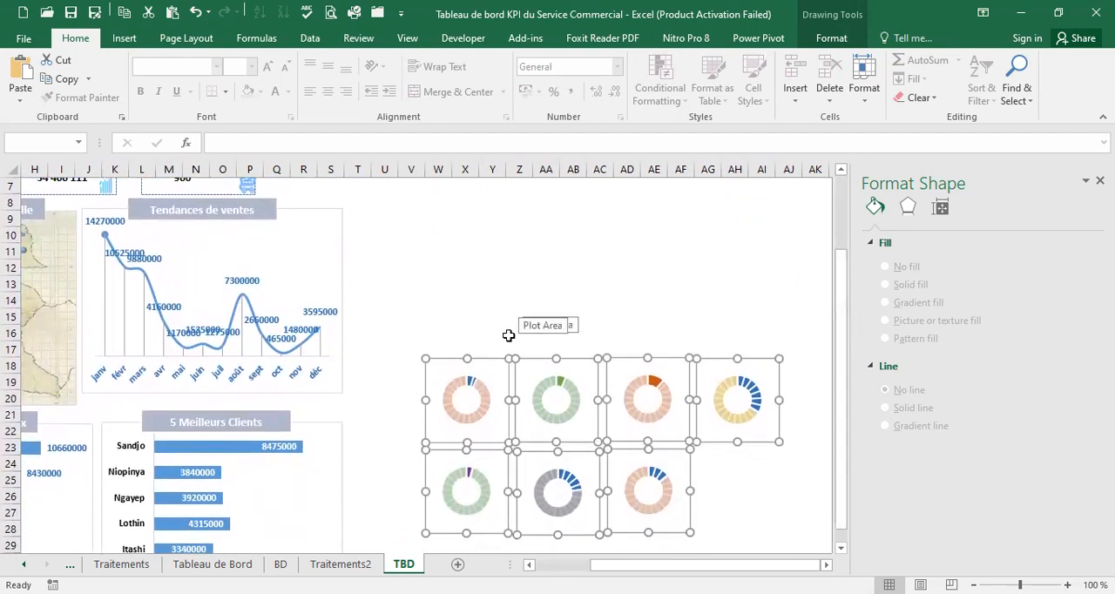
pyautogui.moveTo(498, 356); pyautogui.dragTo(447, 307)
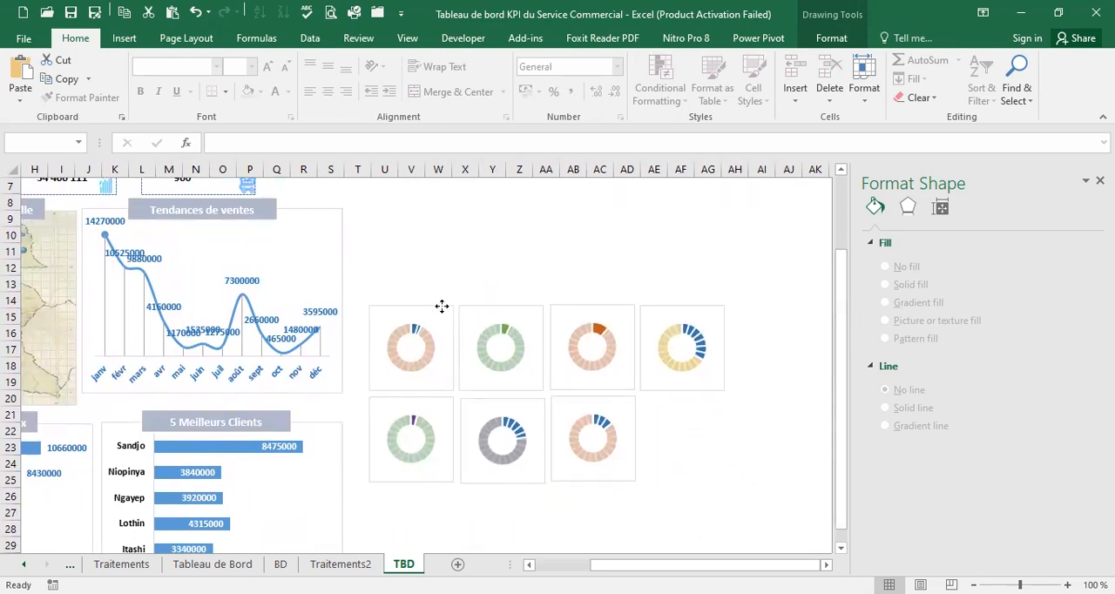
pyautogui.click(434, 299)
pyautogui.click(739, 462)
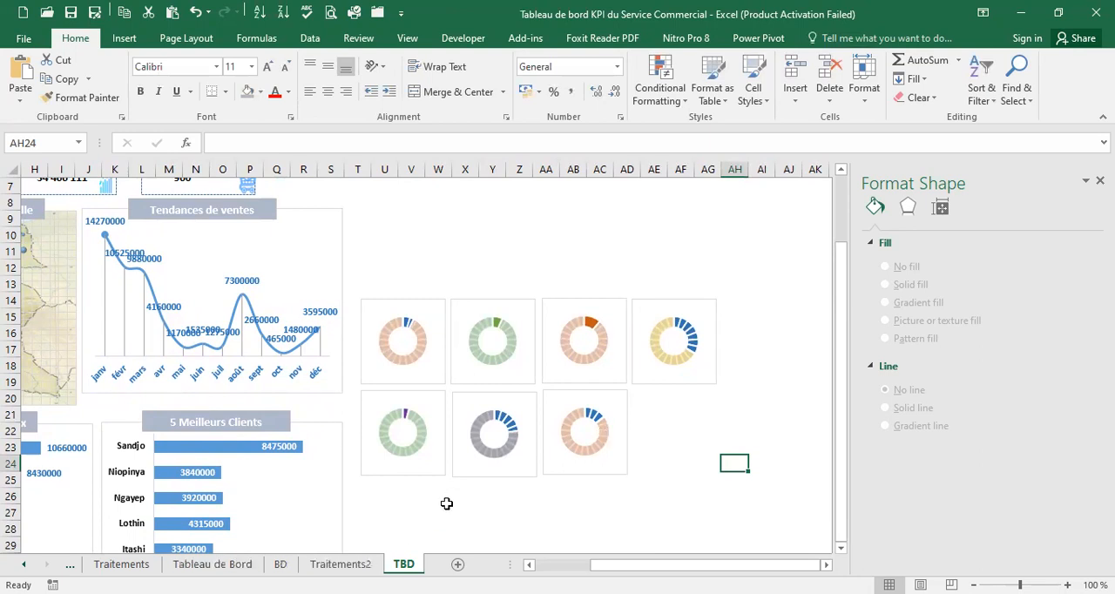
# Insert a text box of about 3.33 by 1.24 cm below the doughnut charts and link it to =Traitements2!B72
pyautogui.click(120, 40)
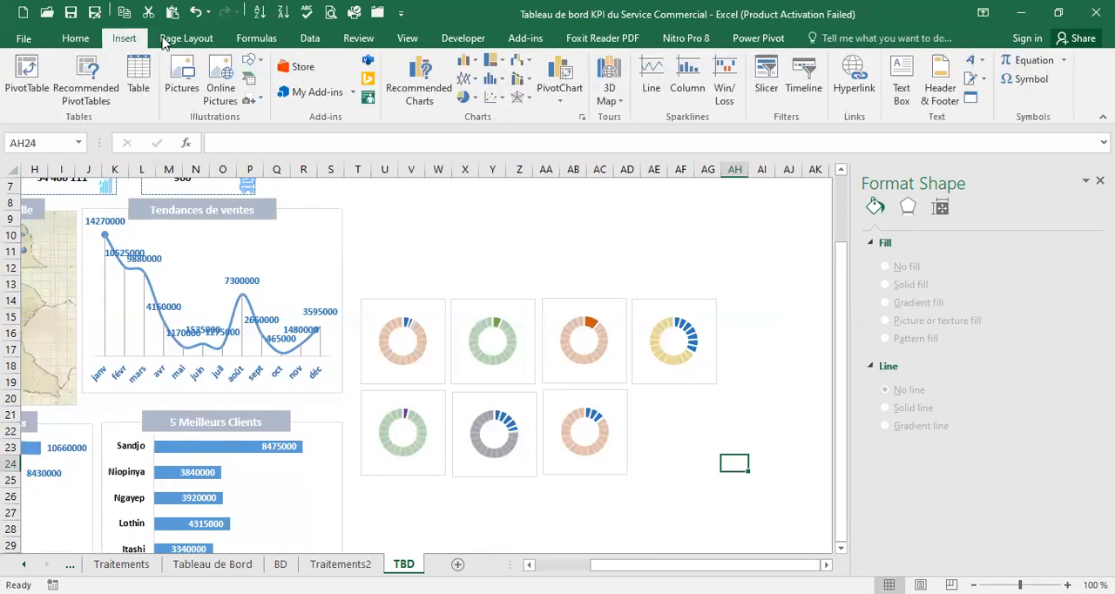
pyautogui.click(901, 80)
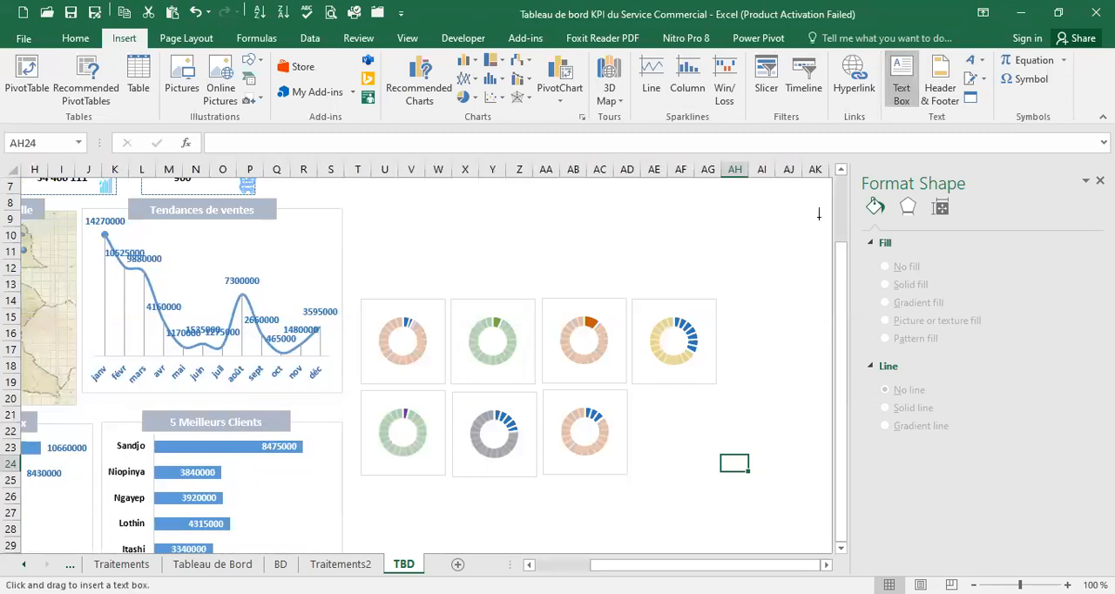
pyautogui.moveTo(544, 495); pyautogui.dragTo(647, 533)
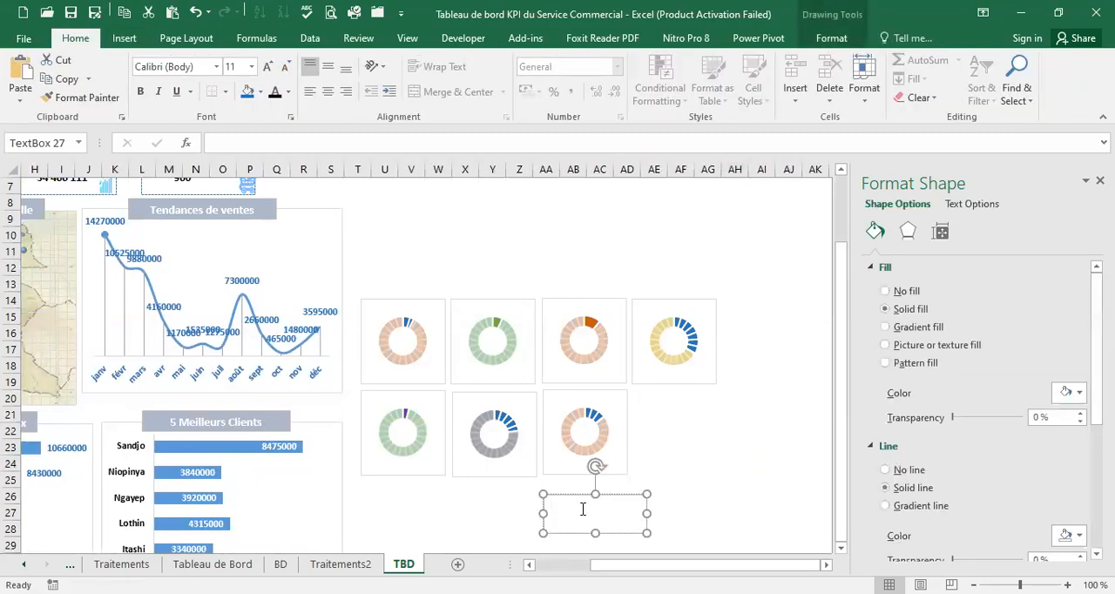
pyautogui.click(236, 141)
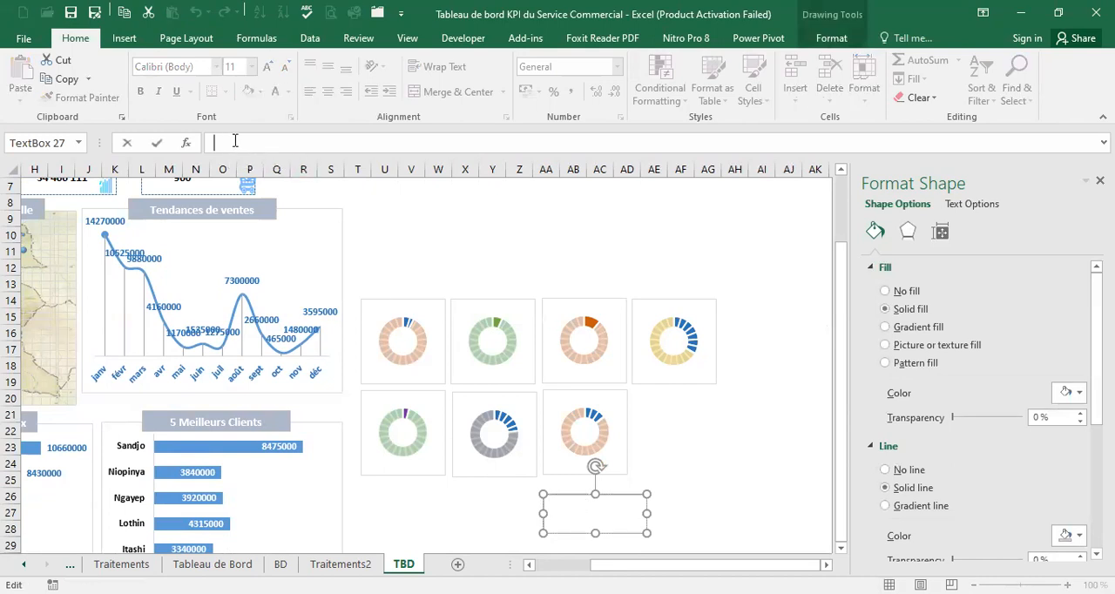
pyautogui.write('=')
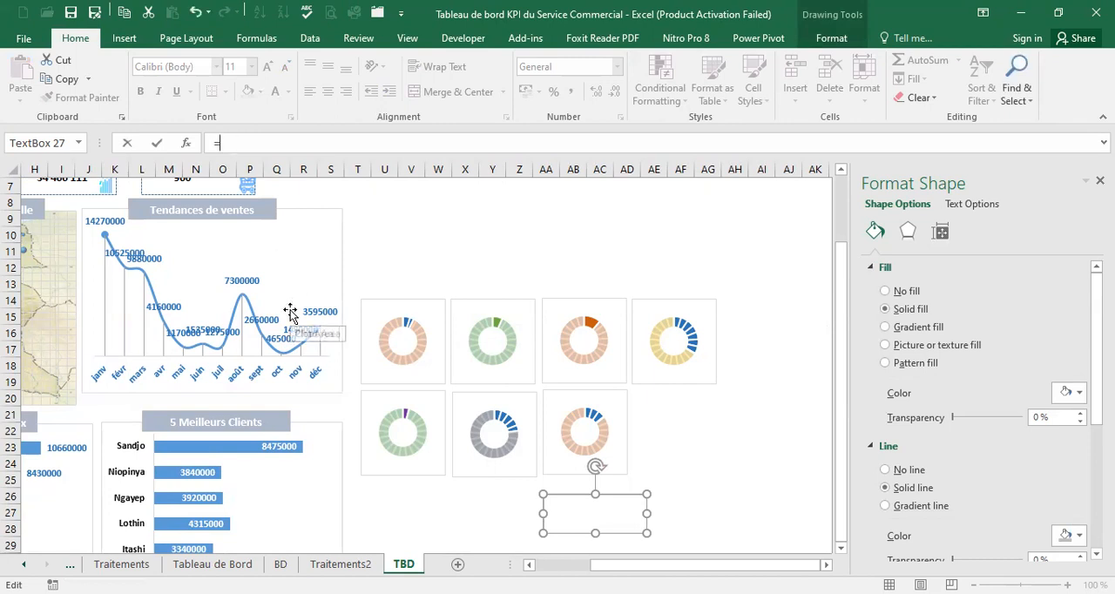
pyautogui.click(328, 557)
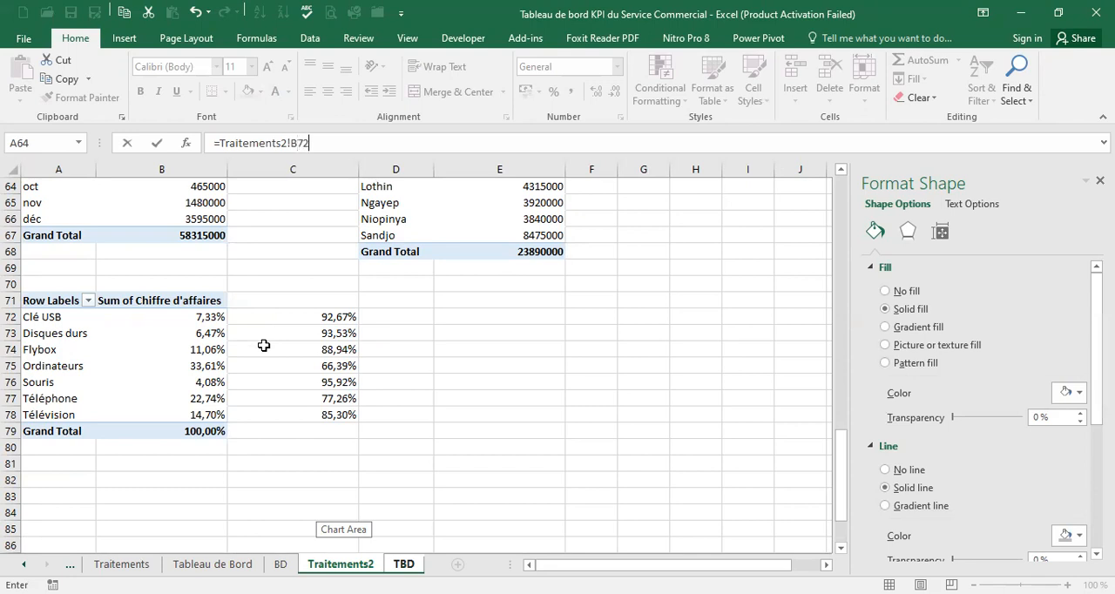
pyautogui.press('Return')
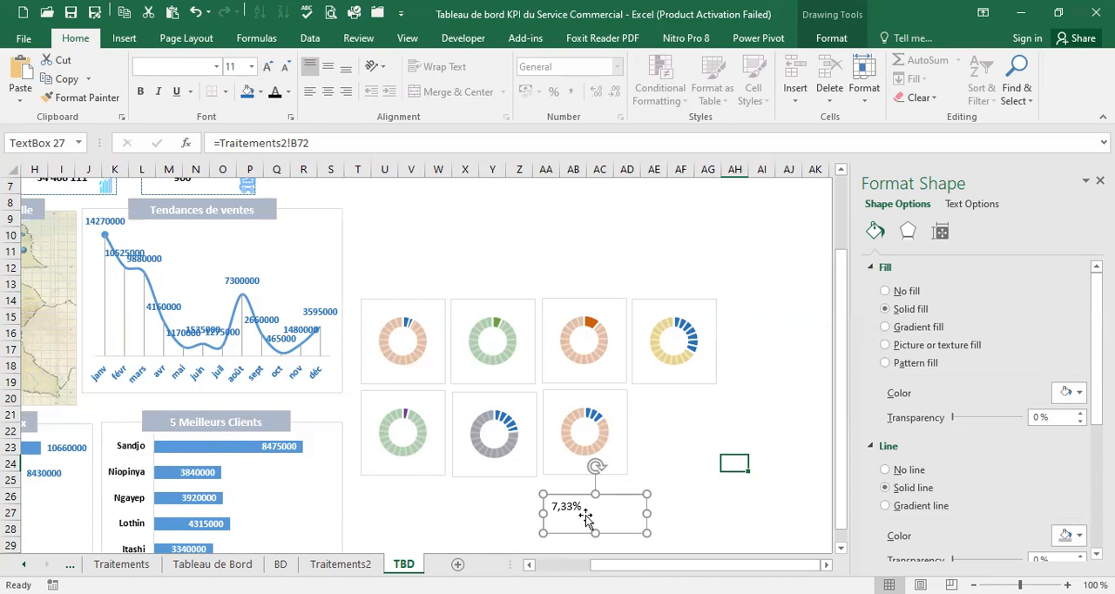
# Place the linked text box over the Clé USB doughnut chart and set it to no fill
pyautogui.moveTo(625, 495); pyautogui.dragTo(473, 319)
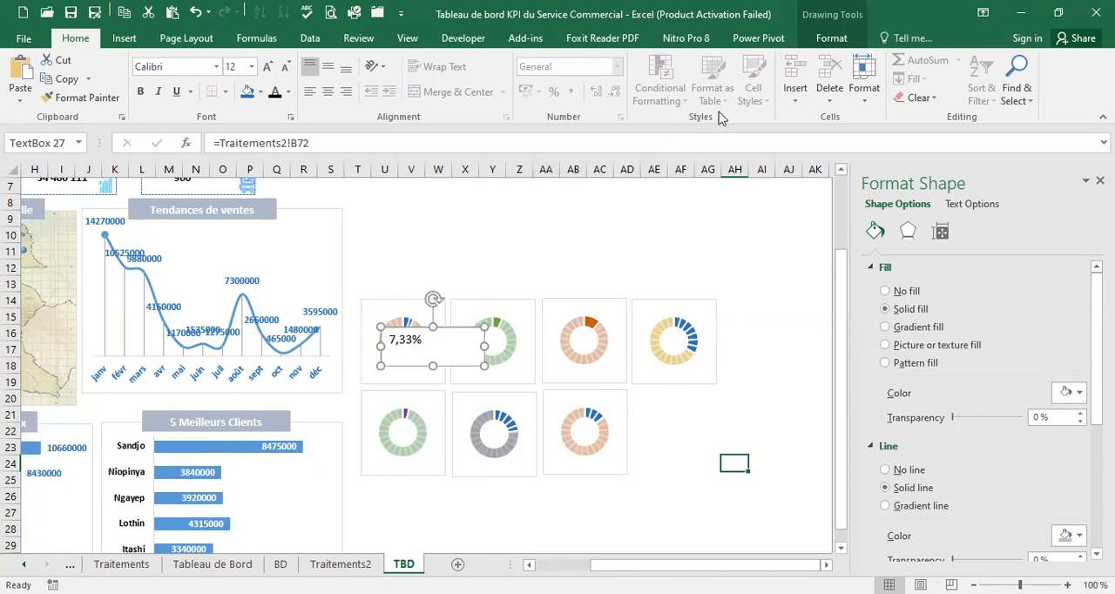
pyautogui.click(832, 38)
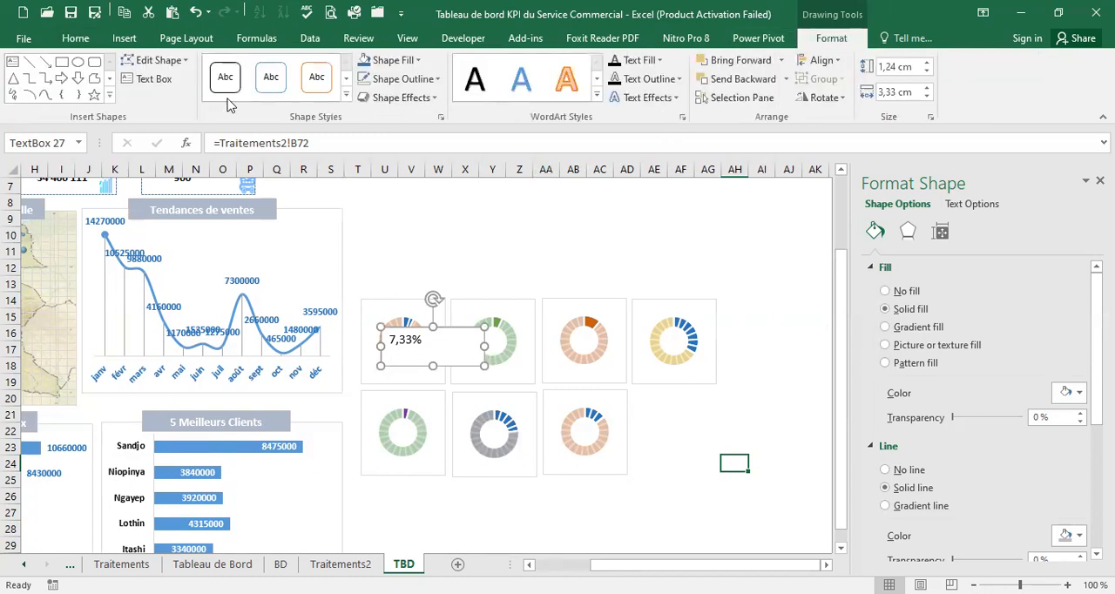
pyautogui.click(419, 61)
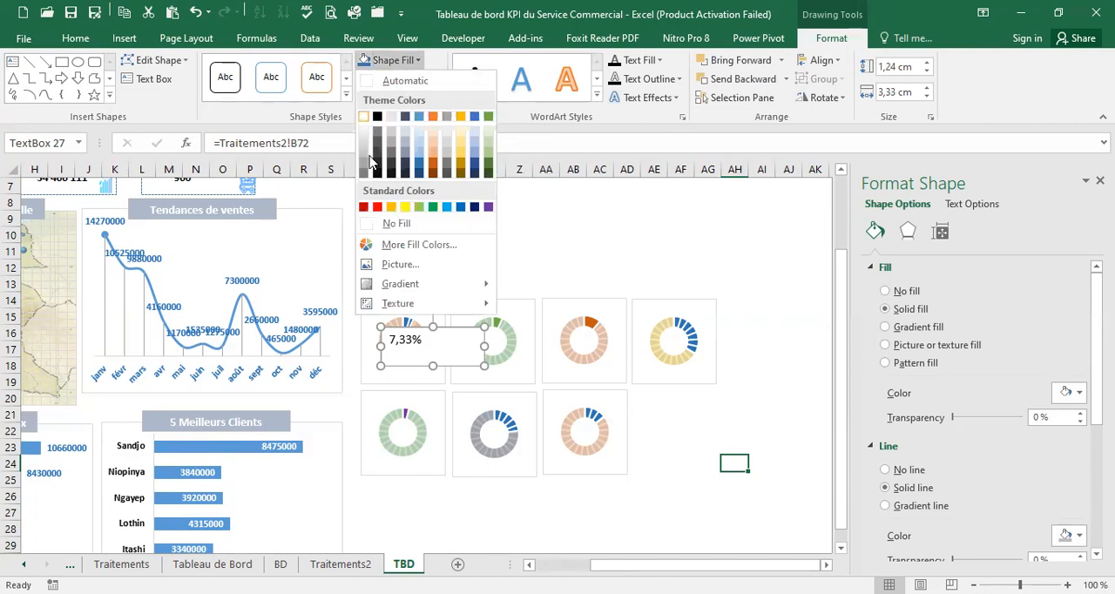
pyautogui.click(375, 227)
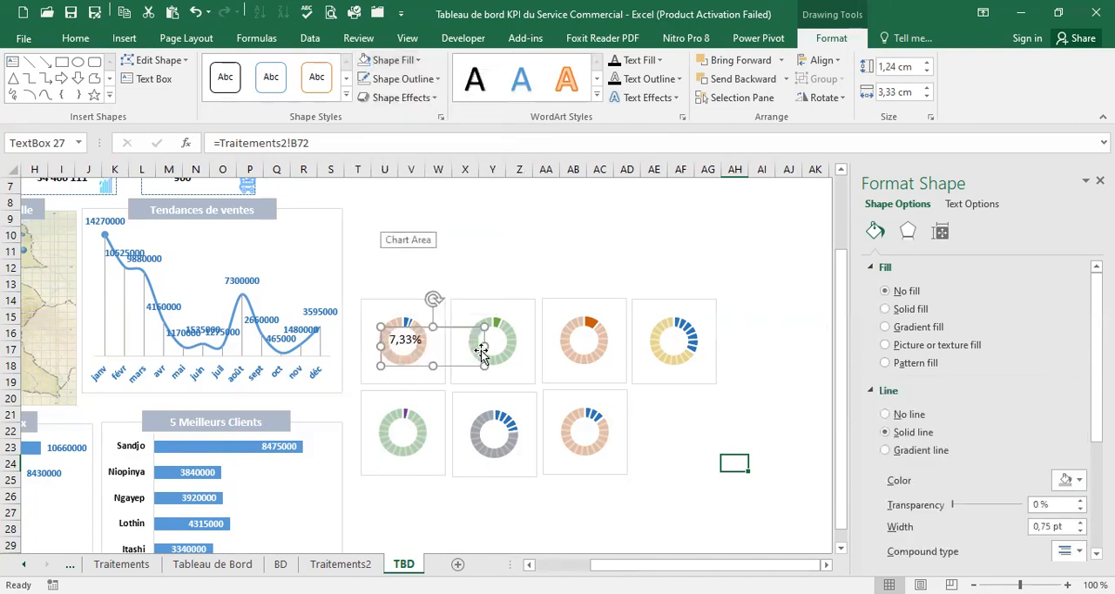
# Shrink the Clé USB text box to about 0.74 cm high, just wide enough for its percentage, and make the text bold
pyautogui.click(431, 340)
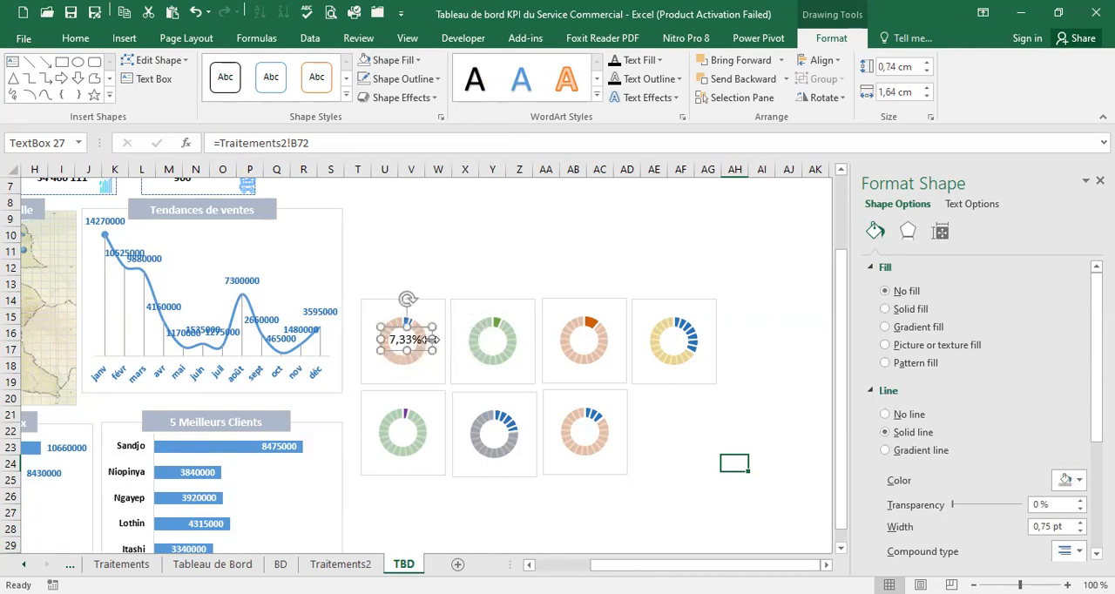
pyautogui.moveTo(432, 339); pyautogui.dragTo(427, 340)
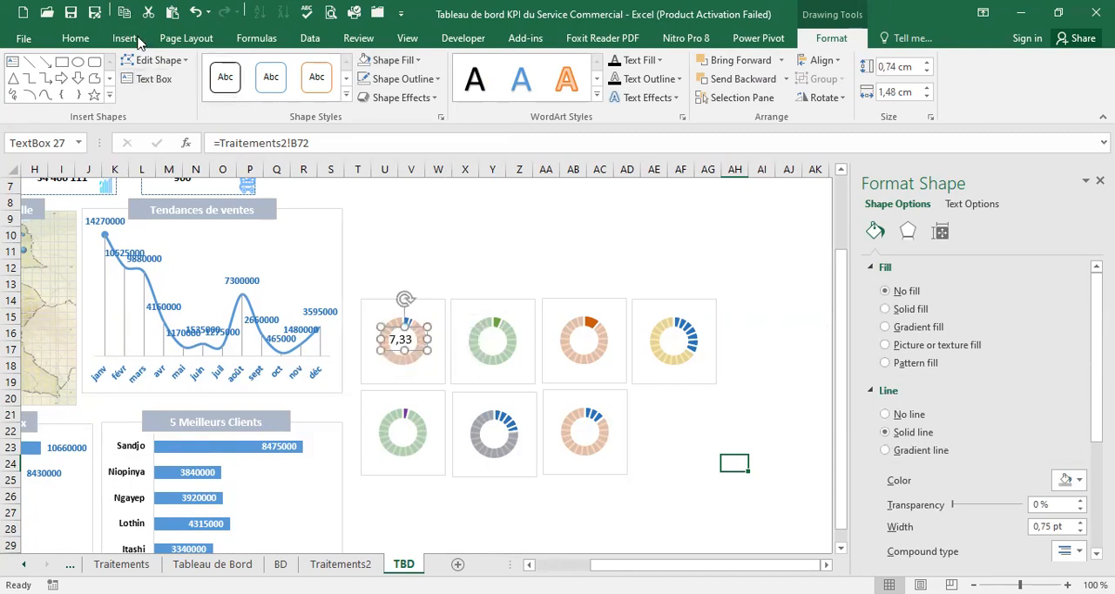
pyautogui.click(75, 39)
pyautogui.click(140, 91)
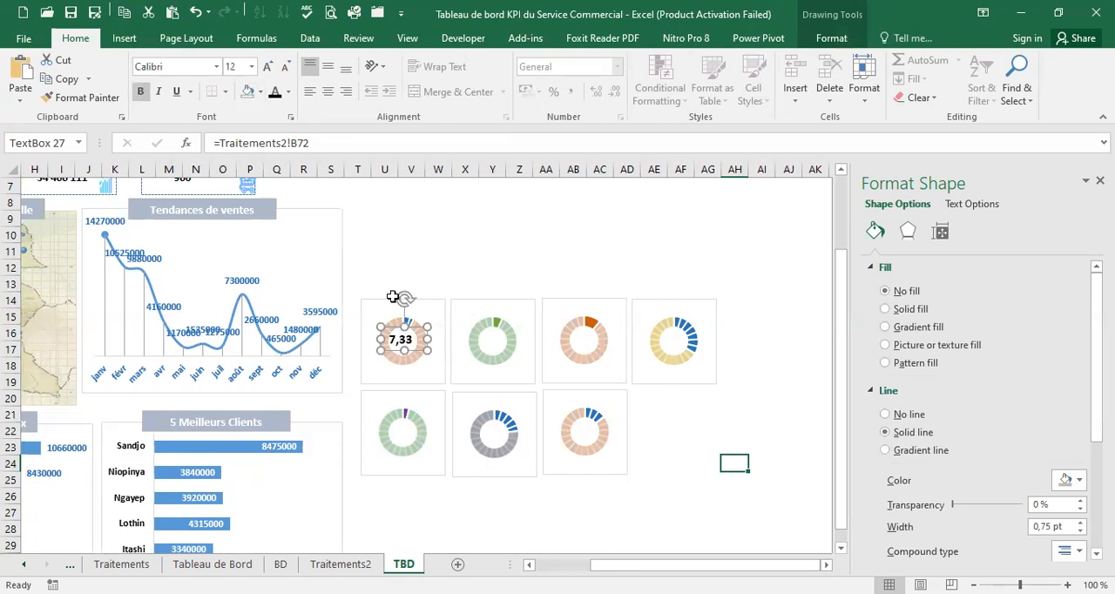
pyautogui.moveTo(427, 340)
pyautogui.mouseDown()
pyautogui.moveTo(448, 341)
pyautogui.moveTo(436, 337)
pyautogui.mouseUp()
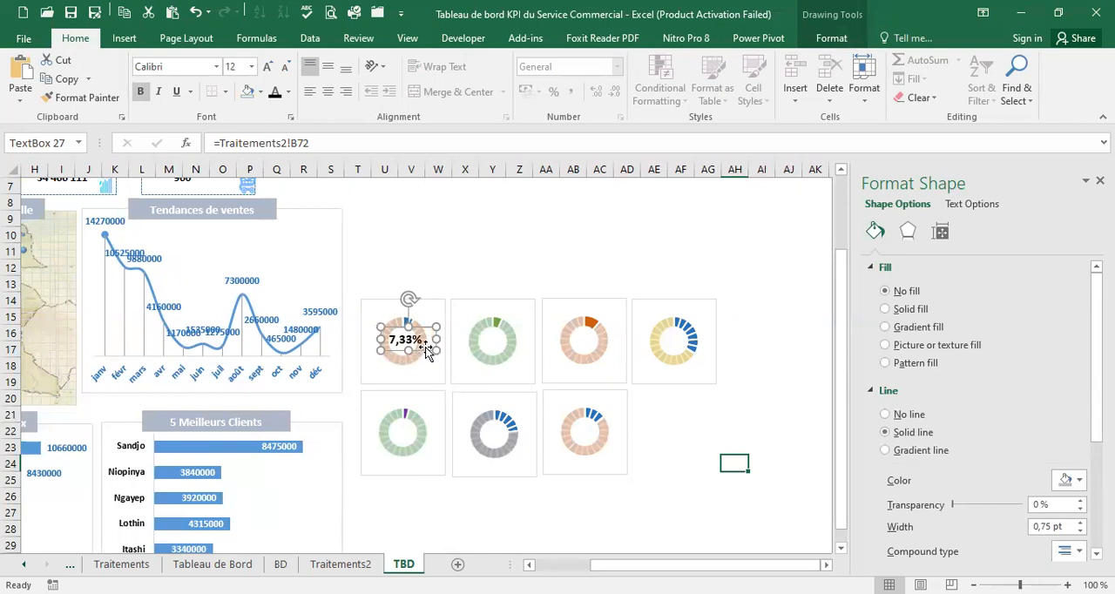
# Paste copies of the percentage text box and center them on the Disques durs, Flybox and Ordinateurs doughnut charts
pyautogui.click(521, 286)
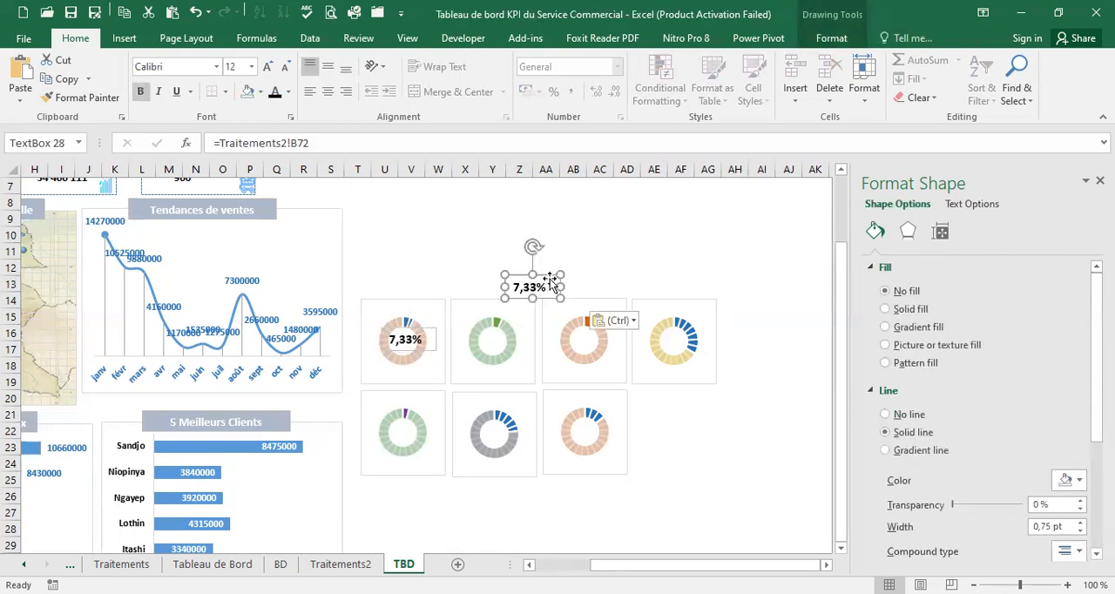
pyautogui.moveTo(532, 306); pyautogui.dragTo(514, 326)
pyautogui.click(599, 251)
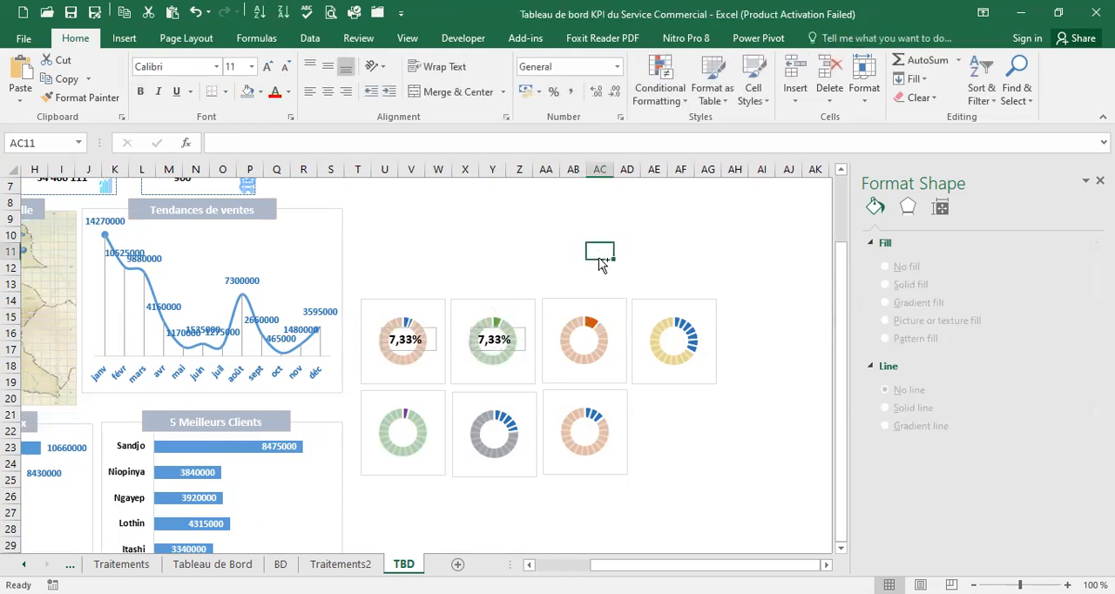
pyautogui.hotkey('ctrl', 'v')
pyautogui.moveTo(598, 242); pyautogui.dragTo(573, 326)
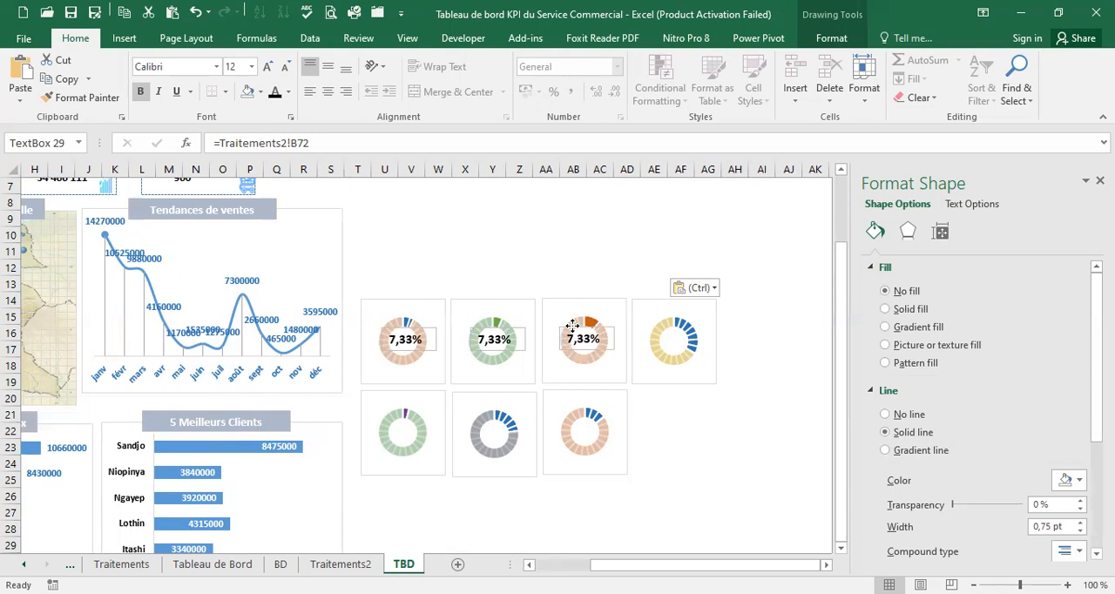
pyautogui.click(599, 251)
pyautogui.hotkey('ctrl', 'v')
pyautogui.moveTo(626, 245)
pyautogui.mouseDown()
pyautogui.moveTo(648, 304)
pyautogui.moveTo(687, 329)
pyautogui.mouseUp()
# Paste two more copies of the percentage text box and center them on the Souris and Téléphone doughnut charts
pyautogui.click(610, 250)
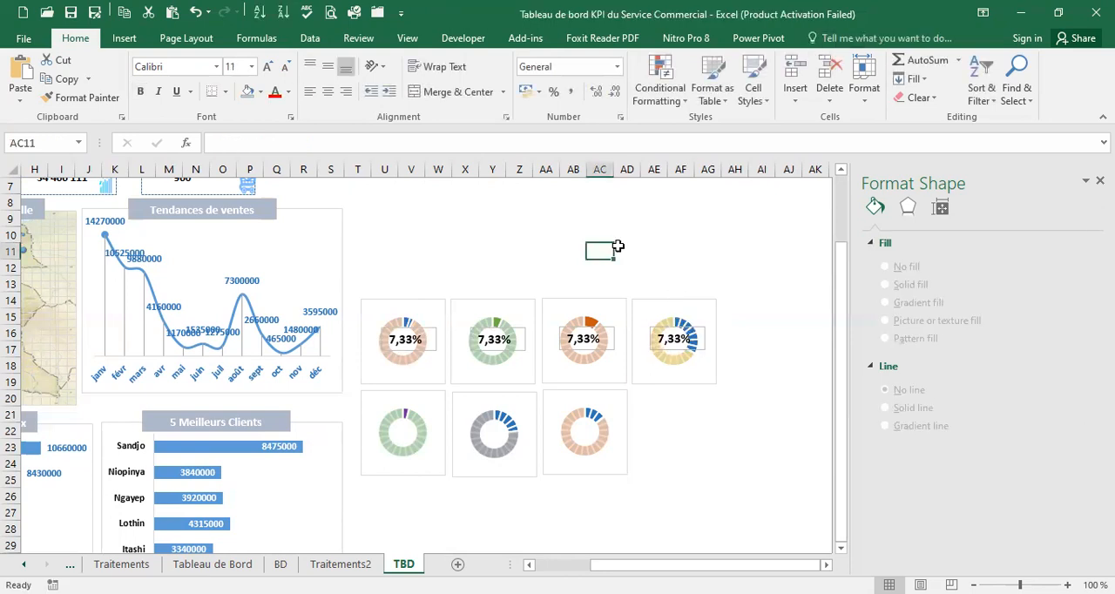
pyautogui.hotkey('ctrl', 'v')
pyautogui.moveTo(610, 255); pyautogui.dragTo(404, 432)
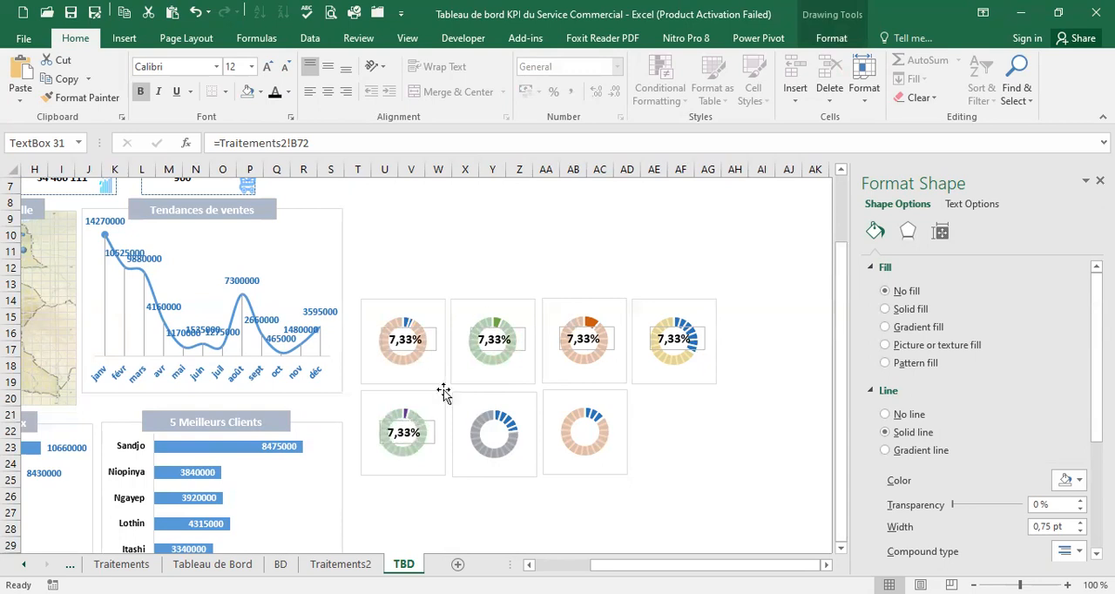
pyautogui.click(557, 254)
pyautogui.hotkey('ctrl', 'v')
pyautogui.moveTo(572, 243); pyautogui.dragTo(510, 419)
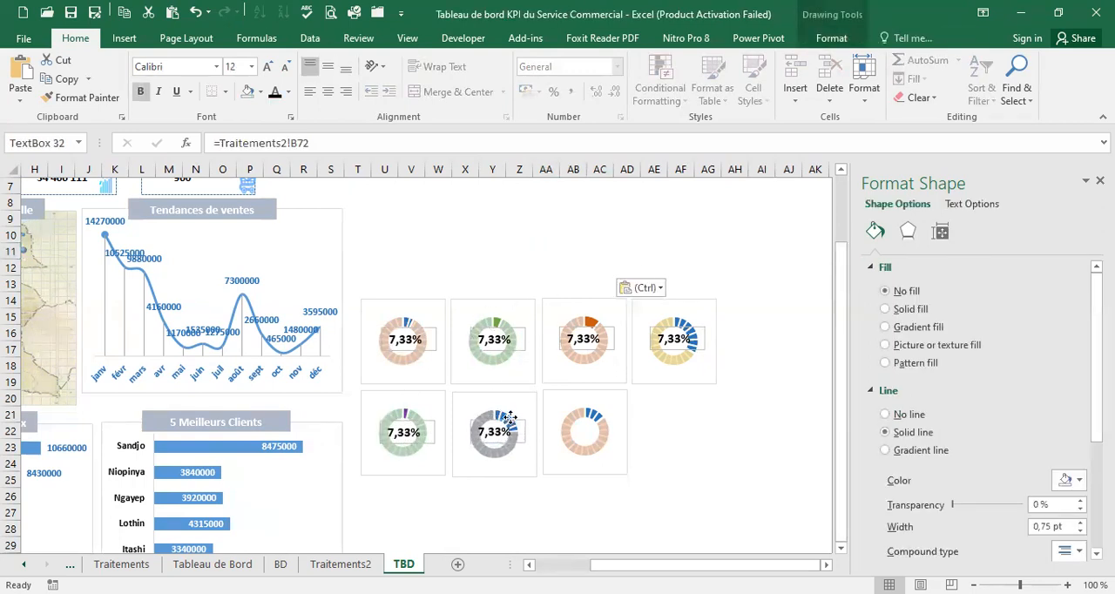
# Paste another copy of the percentage text box and center it on the Télévision doughnut chart
pyautogui.click(662, 253)
pyautogui.hotkey('ctrl', 'v')
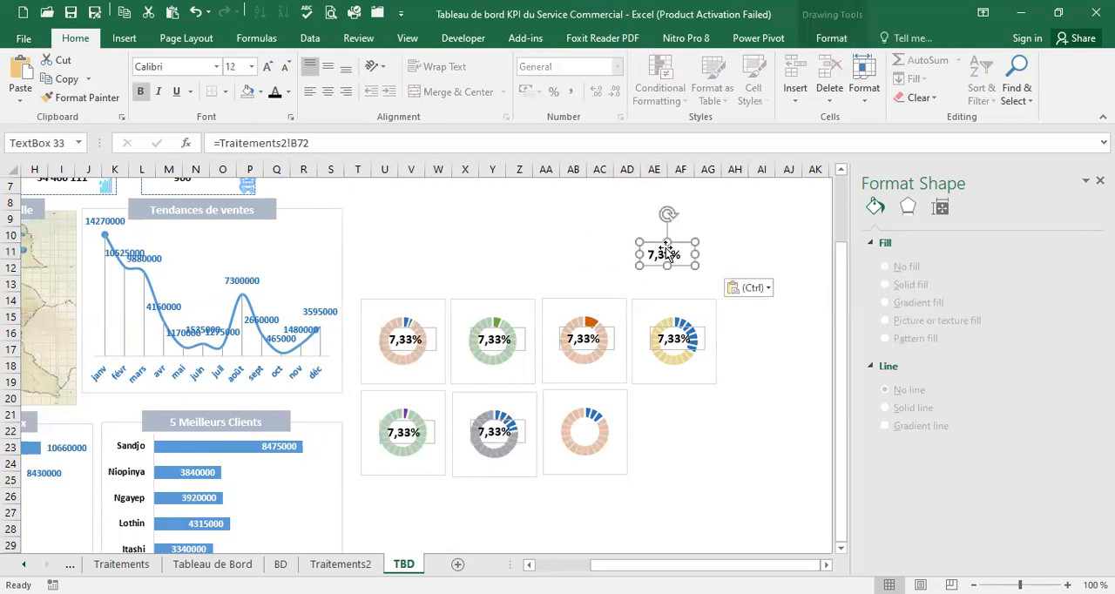
pyautogui.moveTo(630, 361); pyautogui.dragTo(604, 421)
pyautogui.click(652, 251)
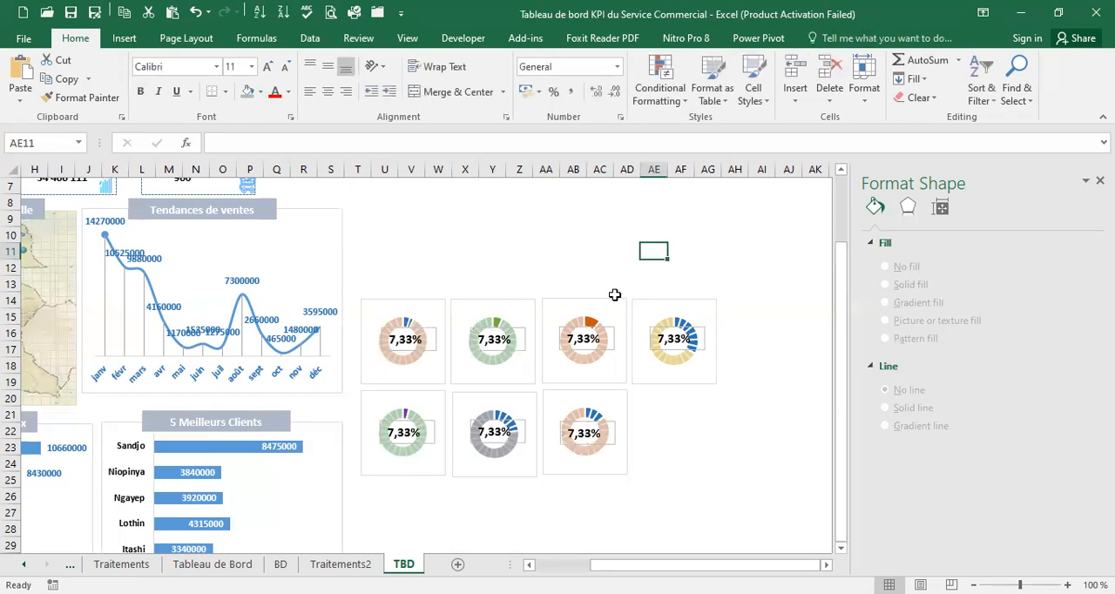
# Check the product percentages on Traitements2, and link the Disques durs text box on TBD to Traitements2!B73
pyautogui.click(339, 565)
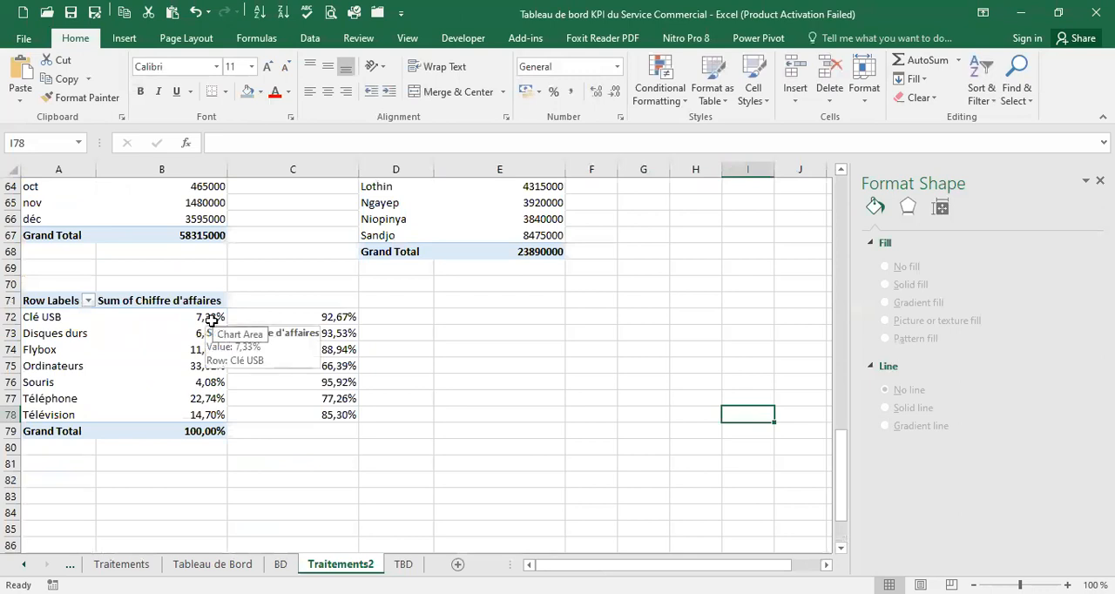
pyautogui.click(403, 564)
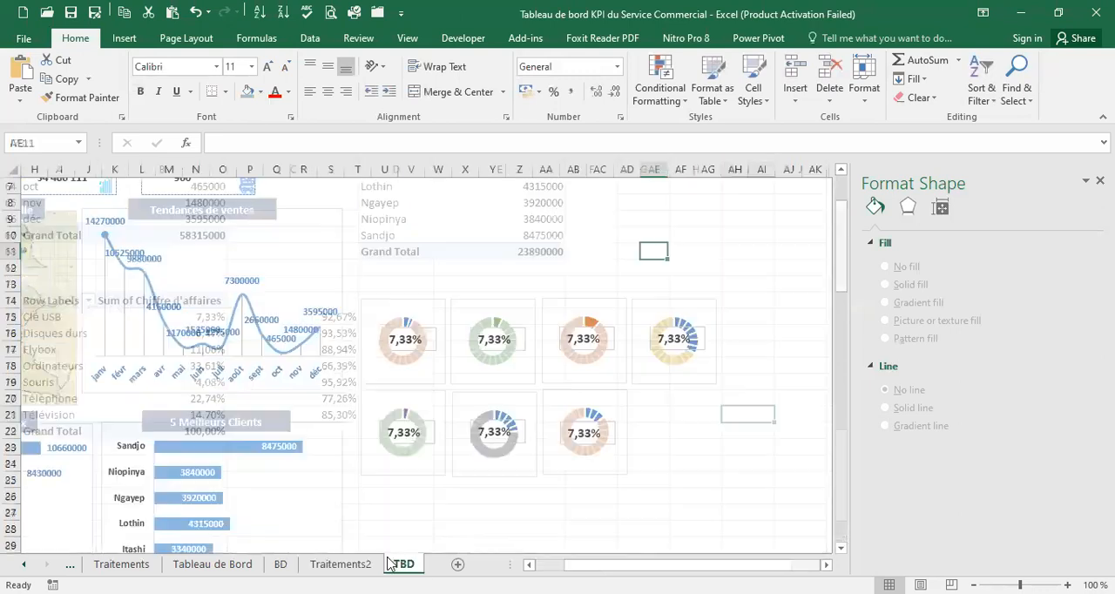
pyautogui.click(425, 329)
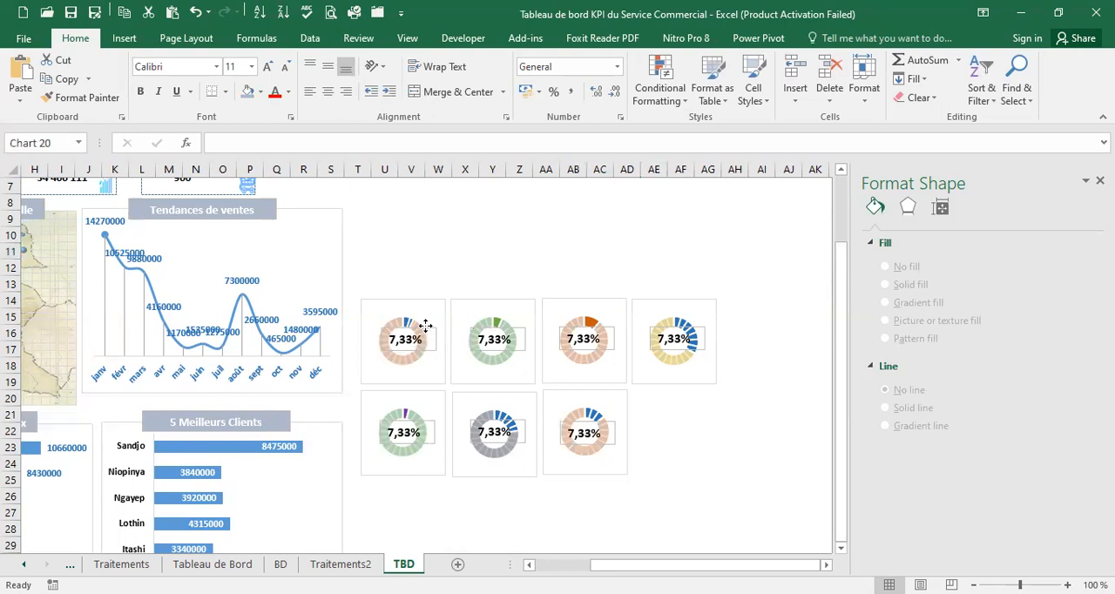
pyautogui.click(423, 326)
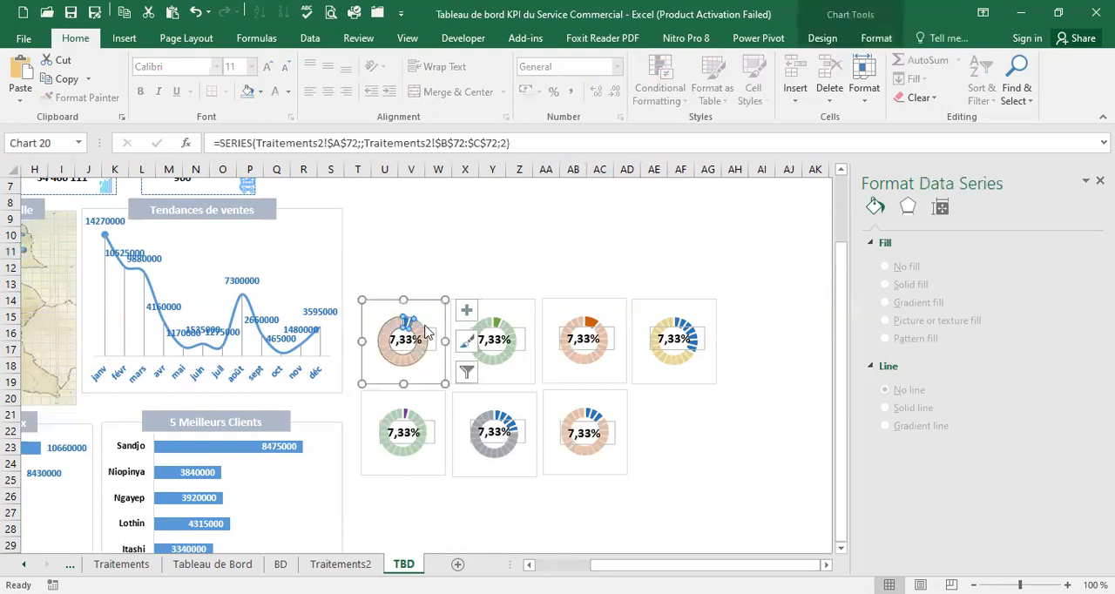
pyautogui.click(514, 330)
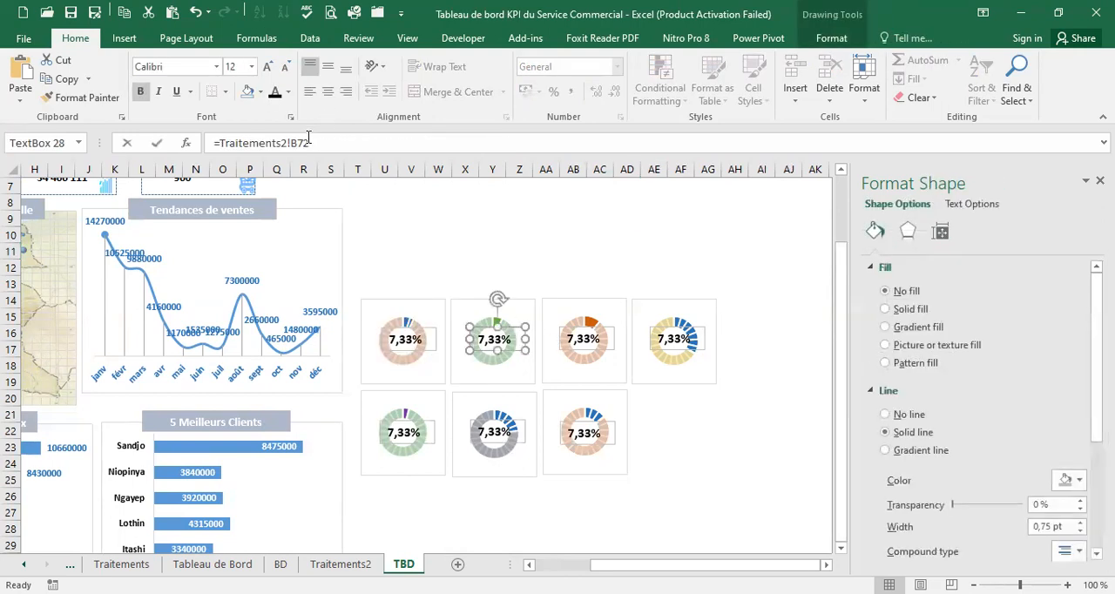
pyautogui.click(307, 142)
pyautogui.press('BackSpace')
pyautogui.write('3')
pyautogui.press('Return')
# Link the percentage text box on the Flybox doughnut chart to Traitements2!B74
pyautogui.click(567, 345)
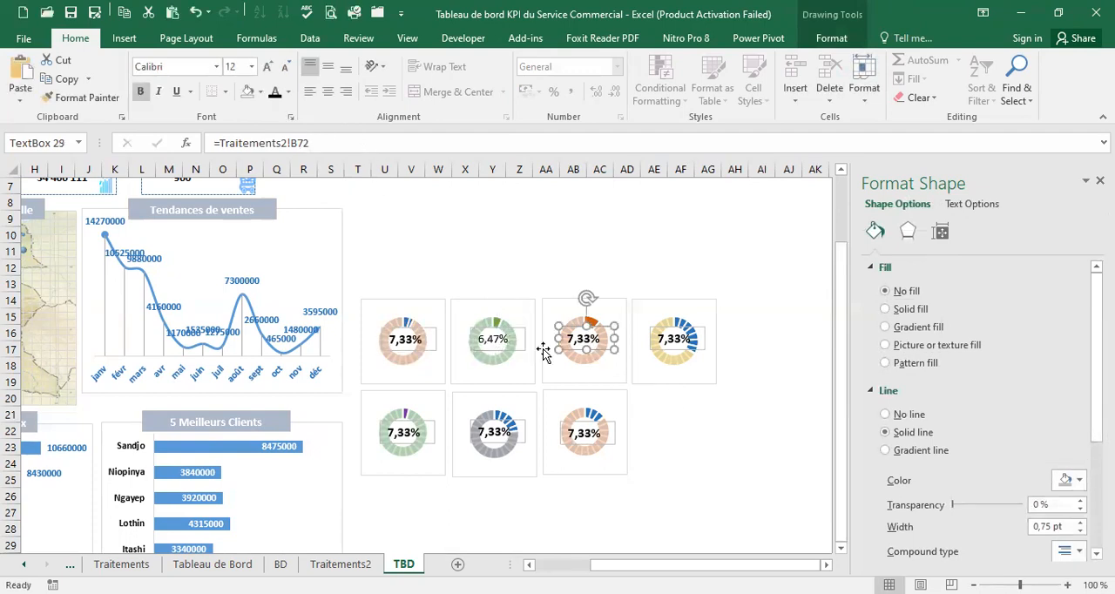
pyautogui.click(516, 345)
pyautogui.click(603, 338)
pyautogui.click(303, 143)
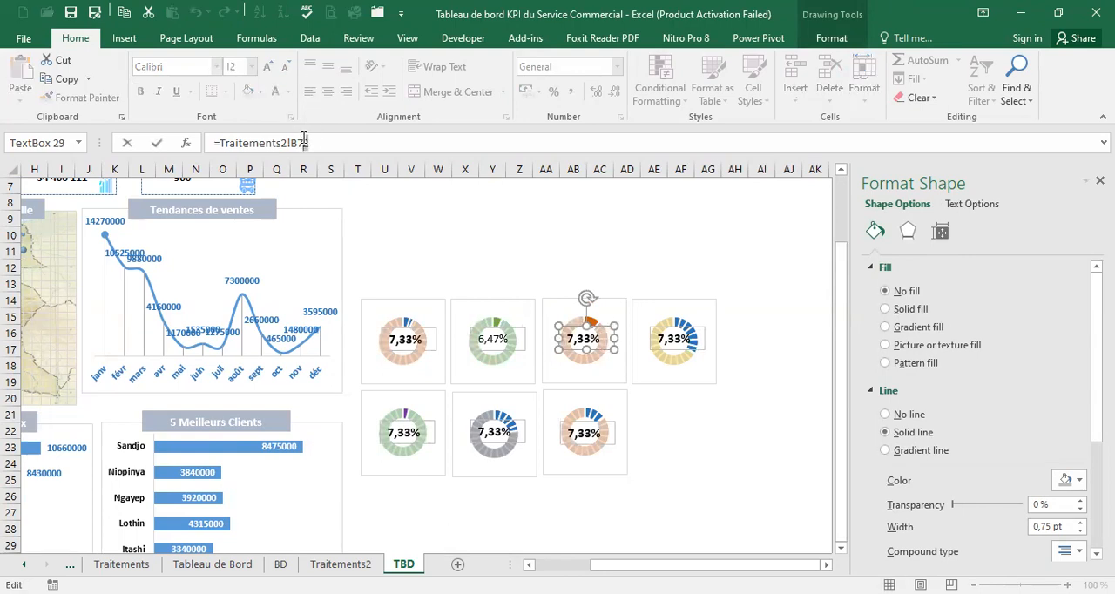
pyautogui.press('Return')
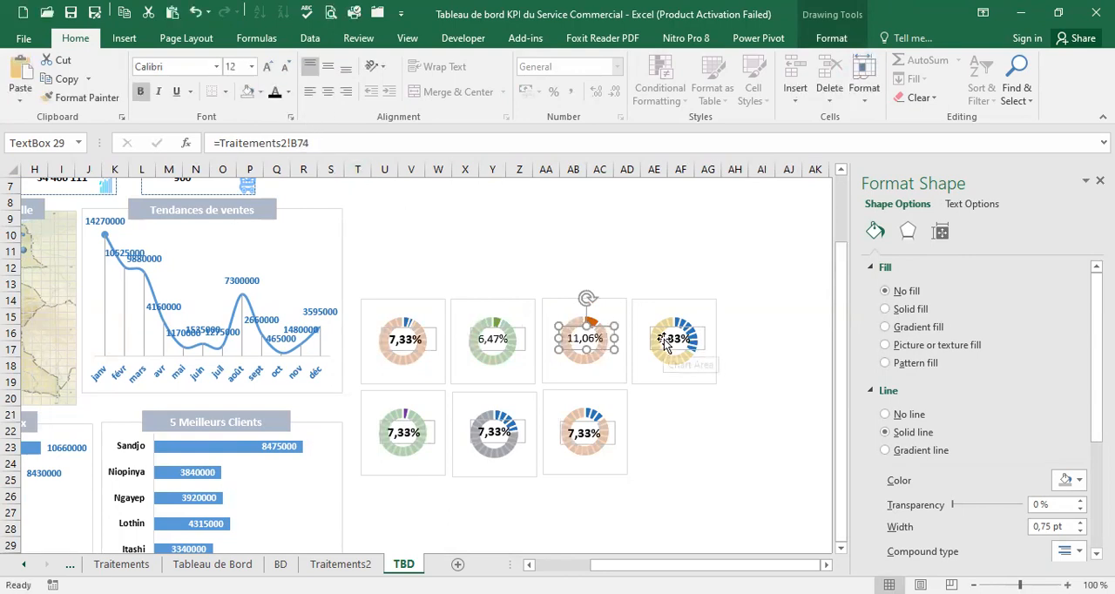
# Link the Ordinateurs text box to Traitements2!B75 and the Souris text box to Traitements2!B76
pyautogui.click(662, 328)
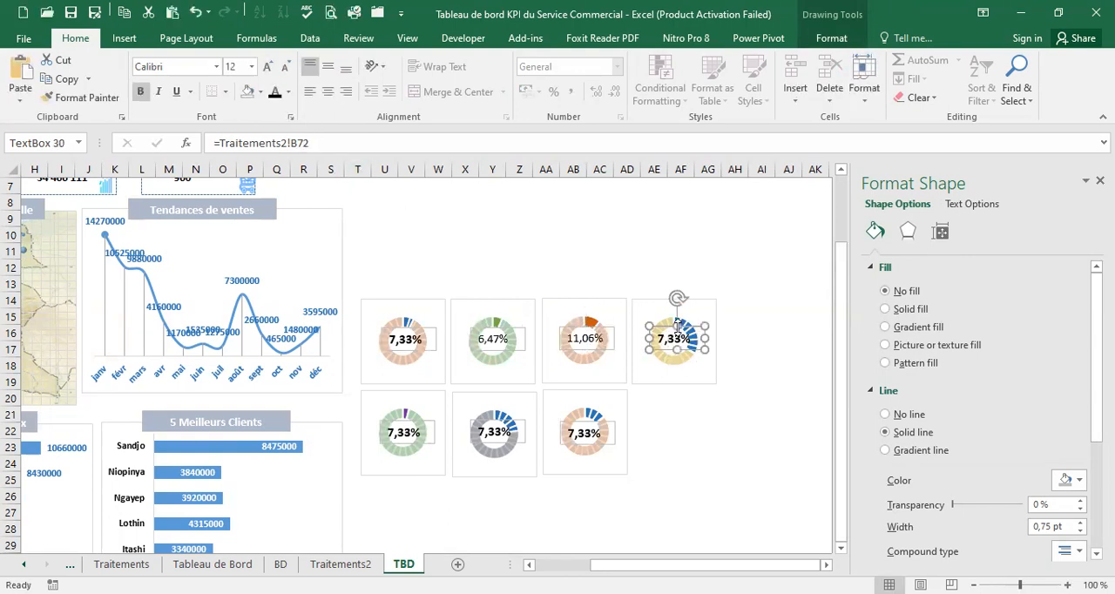
pyautogui.click(305, 143)
pyautogui.press('Return')
pyautogui.click(416, 426)
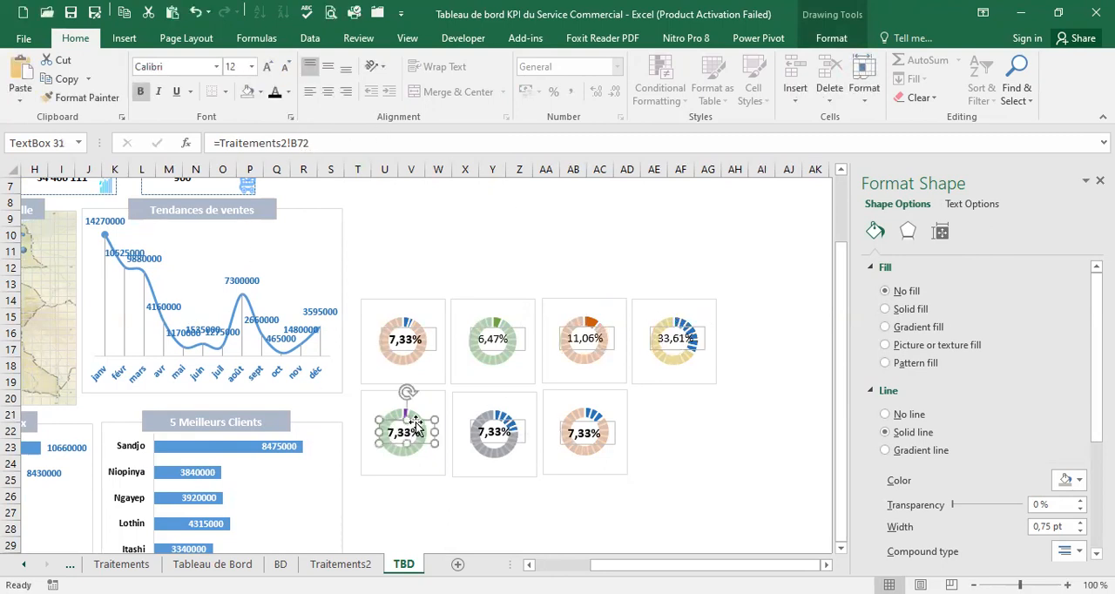
pyautogui.click(307, 143)
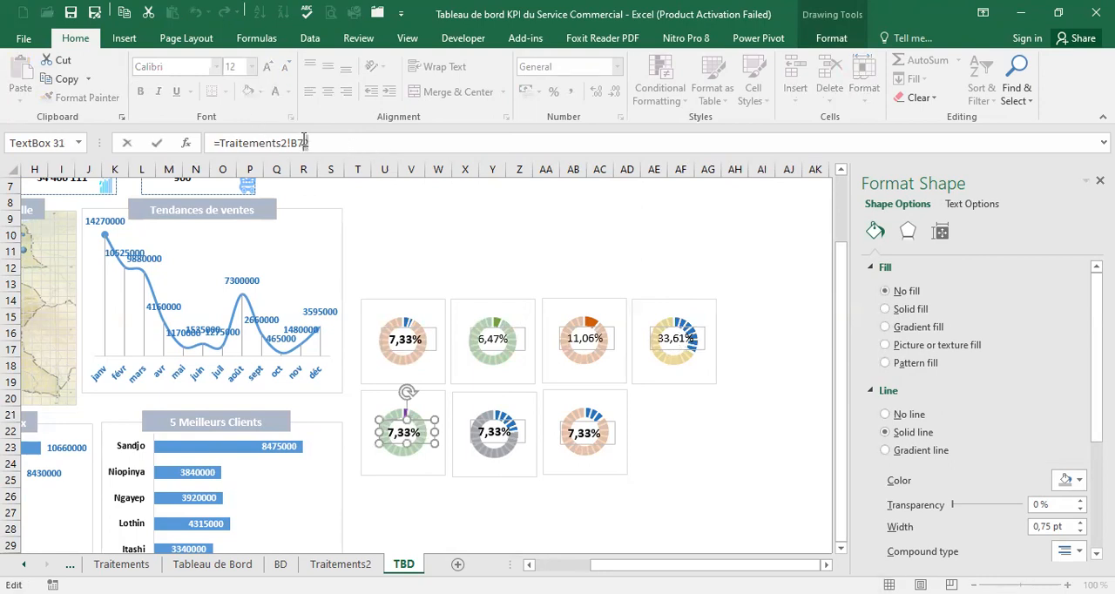
pyautogui.press('Return')
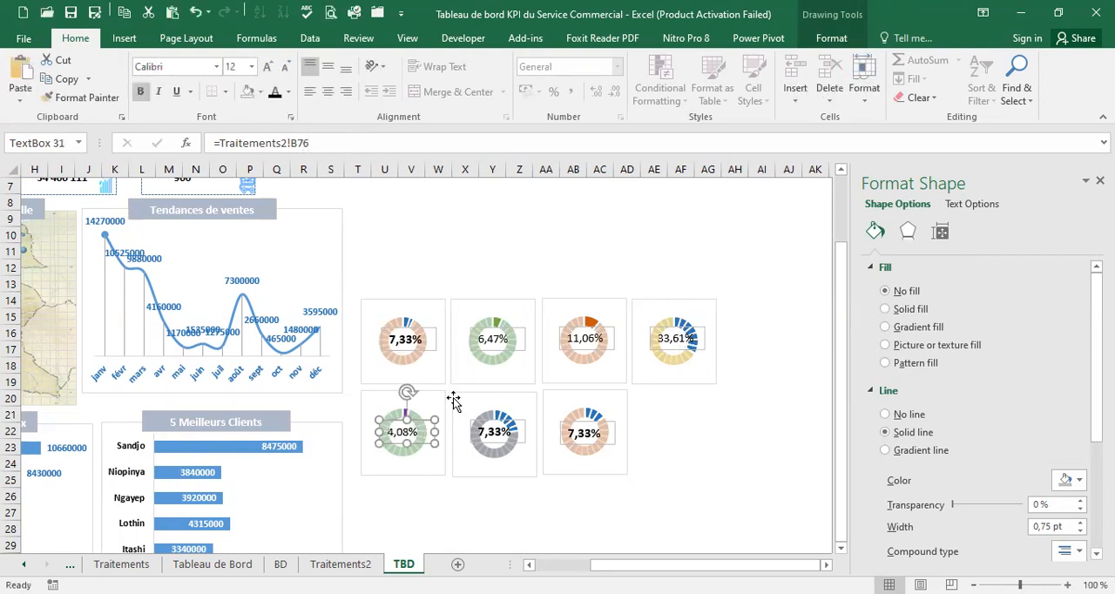
# Link the percentage text box on the Téléphone doughnut chart to Traitements2!B77
pyautogui.click(485, 426)
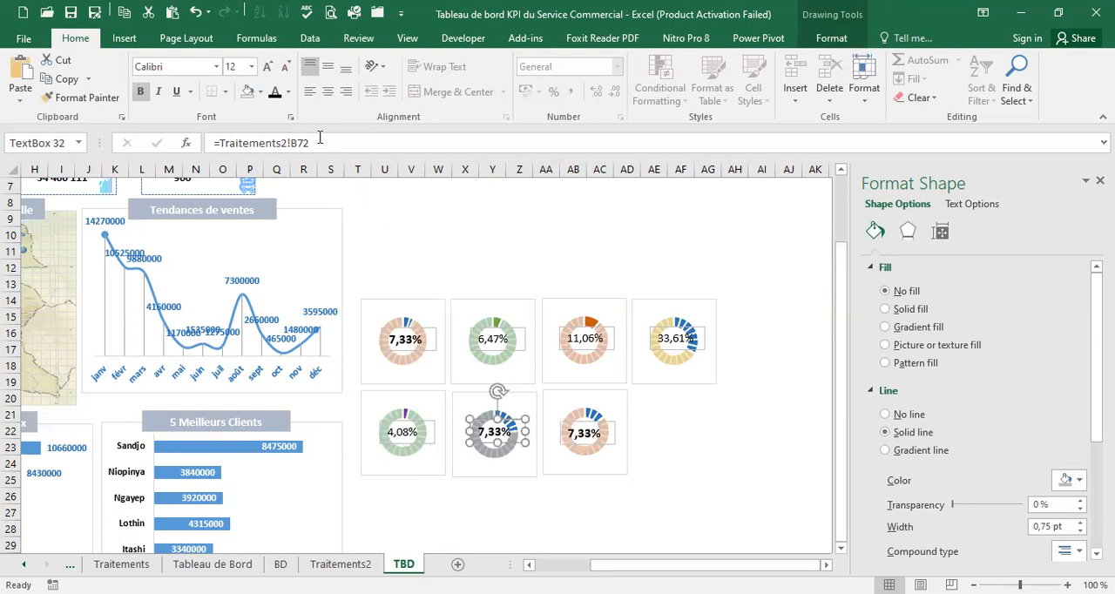
pyautogui.click(305, 143)
pyautogui.press('Return')
# Link the Télévision text box to Traitements2!B78 and compare the percentages with the table on Traitements2
pyautogui.click(595, 421)
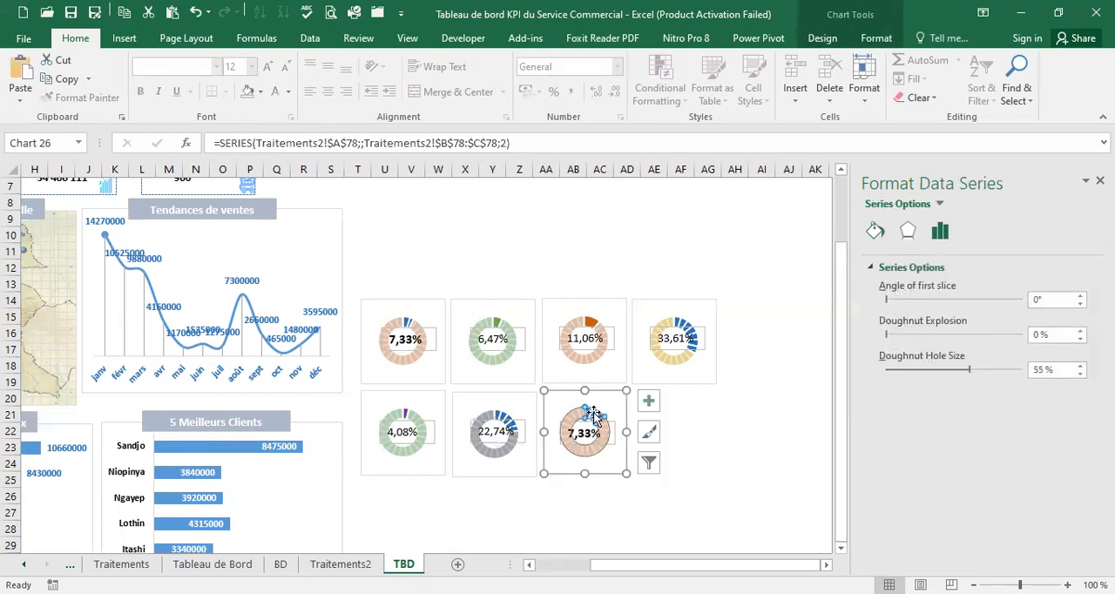
pyautogui.click(584, 421)
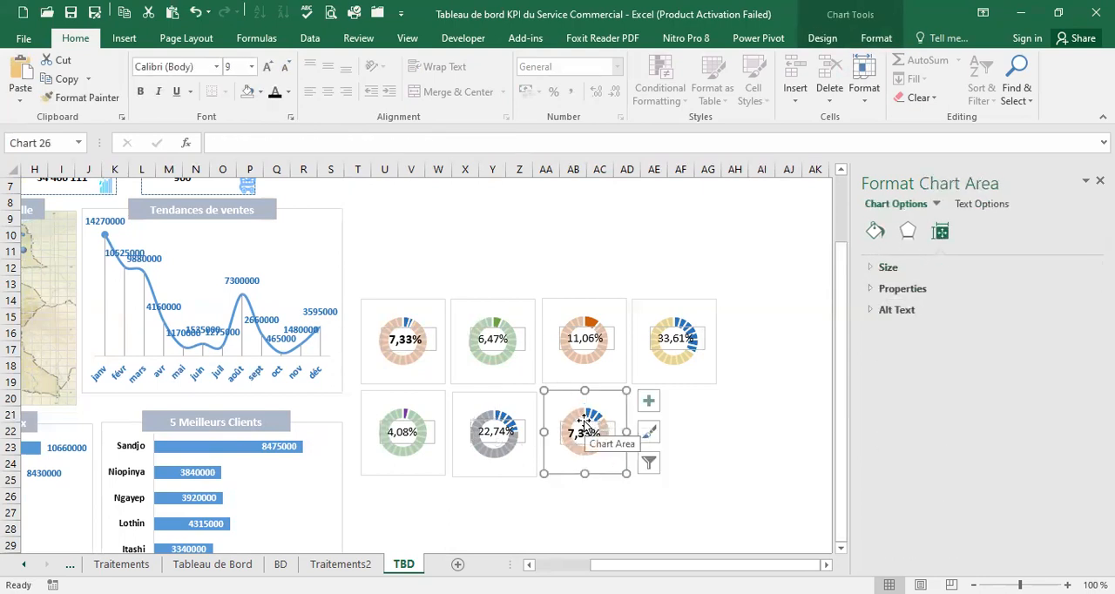
pyautogui.click(584, 424)
pyautogui.click(605, 446)
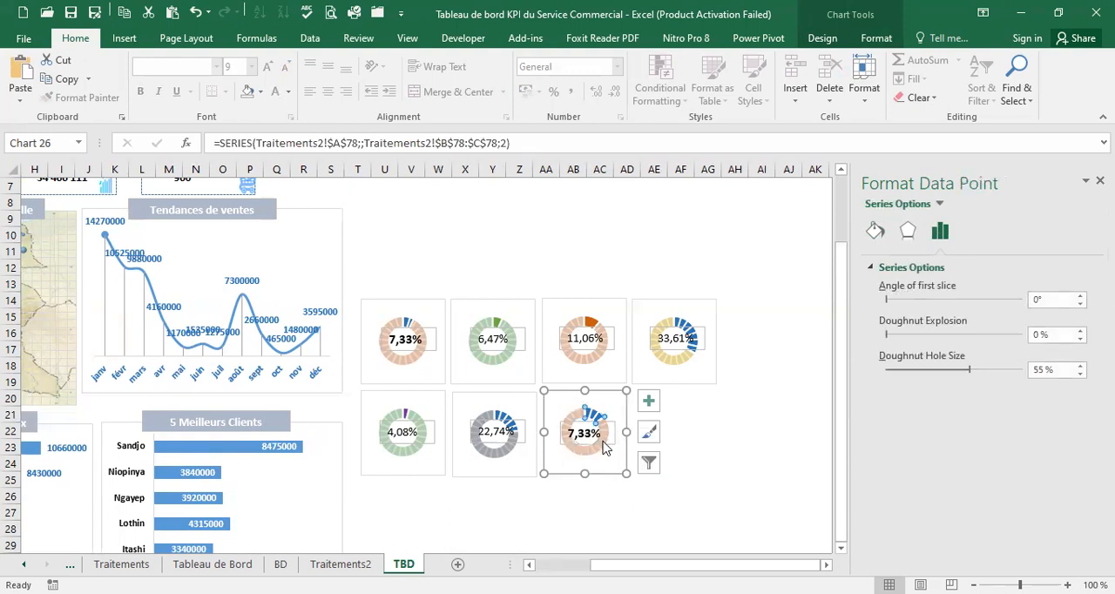
pyautogui.click(606, 444)
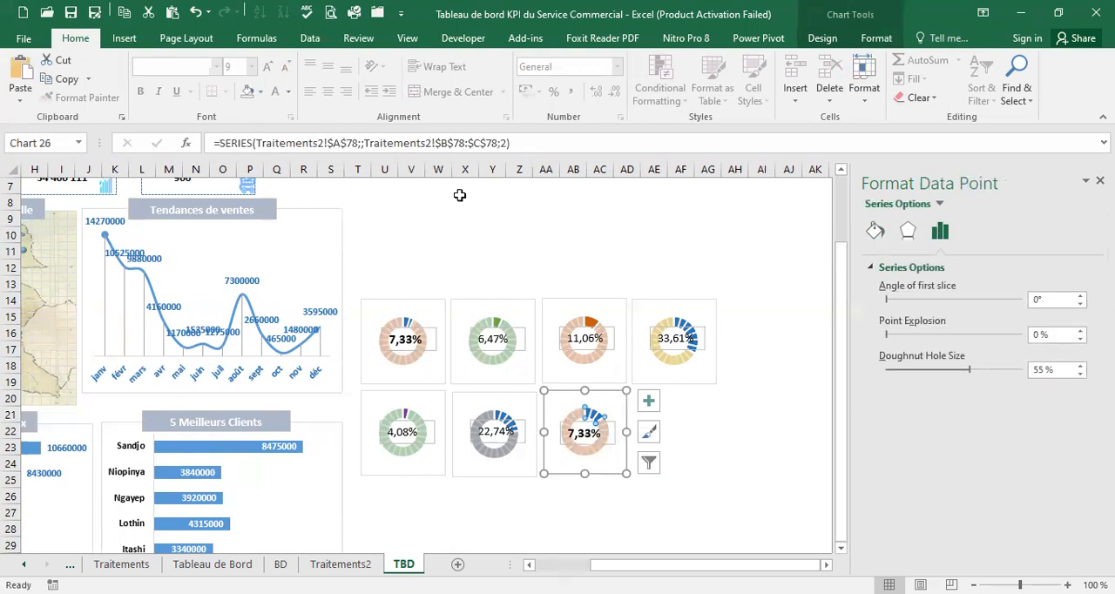
pyautogui.click(303, 142)
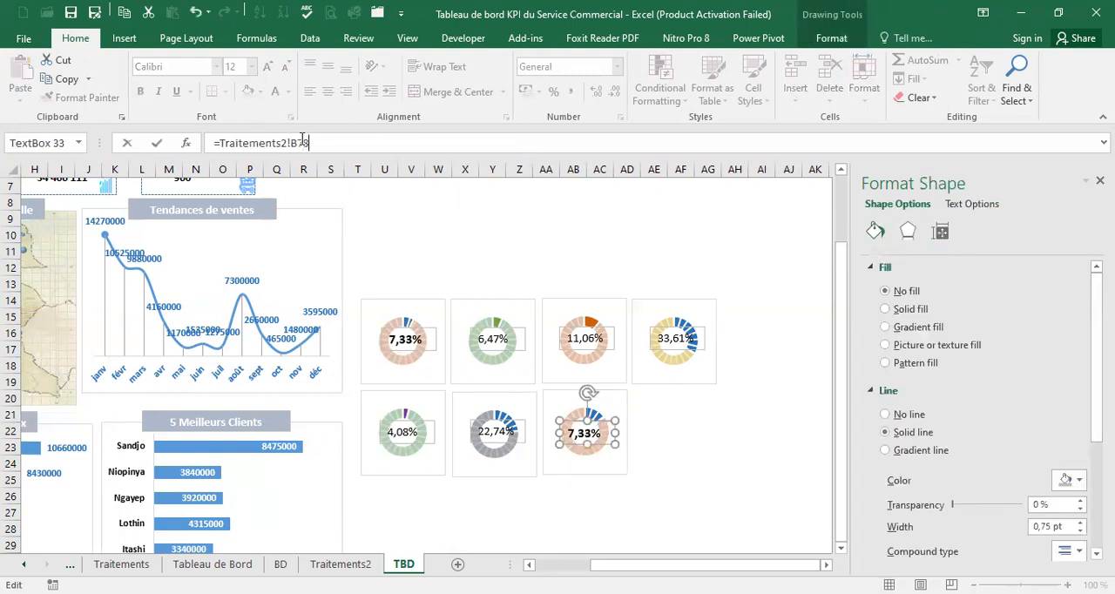
pyautogui.click(332, 564)
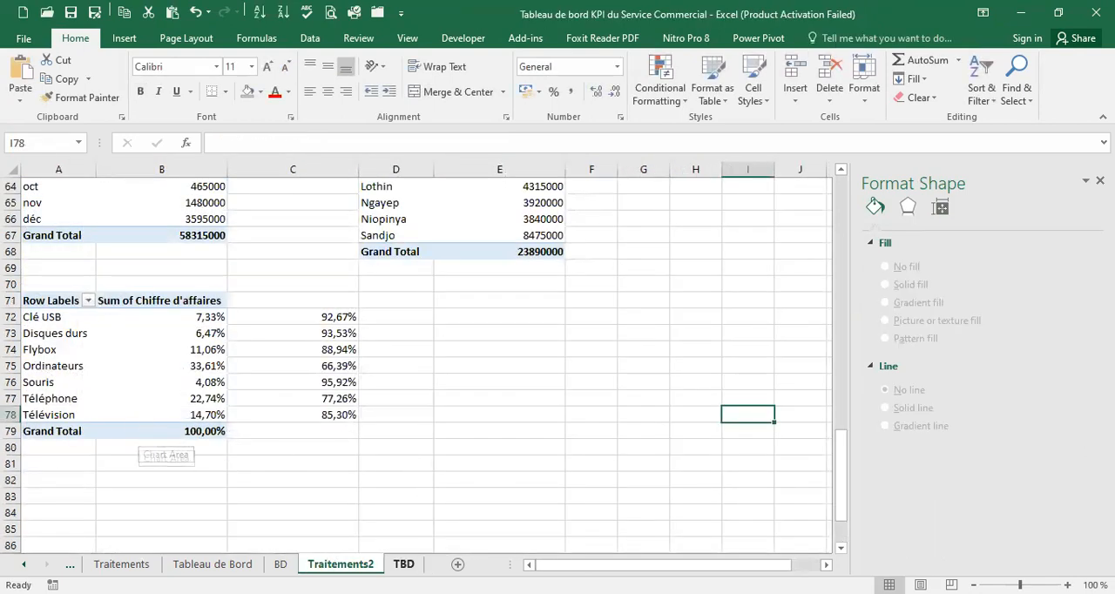
pyautogui.click(403, 565)
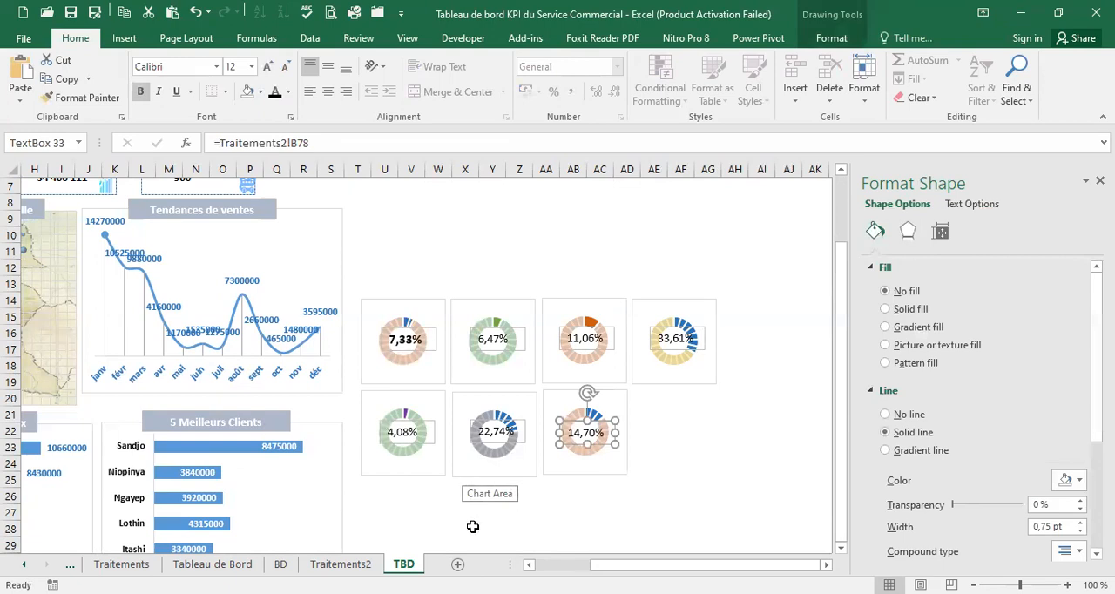
# Make the text bold in the Disques durs, Flybox, Ordinateurs, Souris, Téléphone and Télévision percentage text boxes
pyautogui.click(519, 349)
pyautogui.click(140, 92)
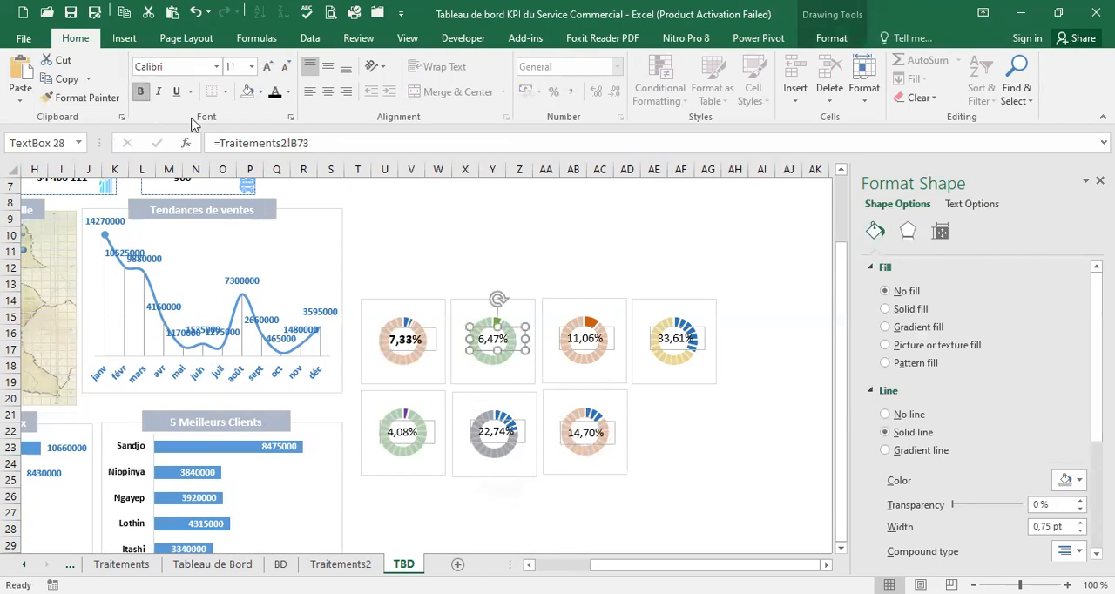
pyautogui.click(585, 345)
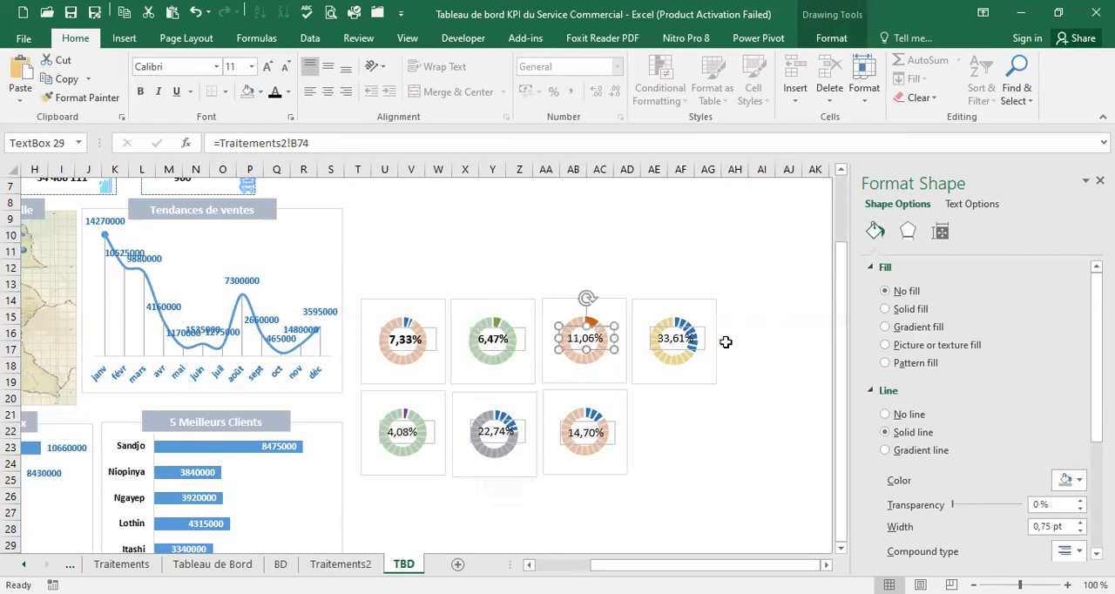
pyautogui.keyDown('shift'); pyautogui.click(685, 345); pyautogui.keyUp('shift')
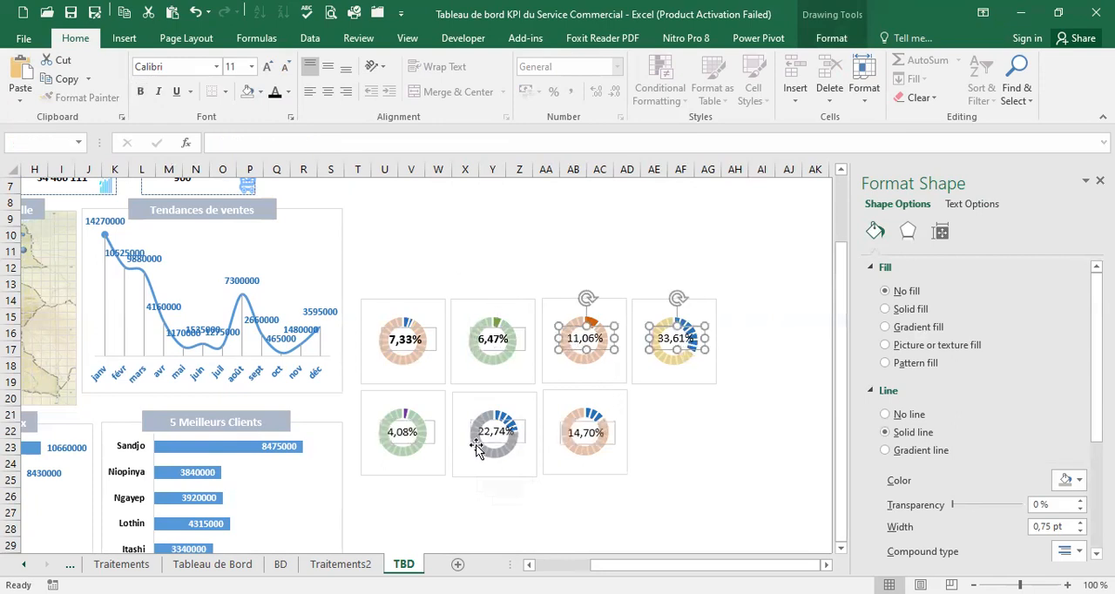
pyautogui.keyDown('shift'); pyautogui.click(405, 440); pyautogui.keyUp('shift')
pyautogui.keyDown('shift'); pyautogui.click(523, 440); pyautogui.keyUp('shift')
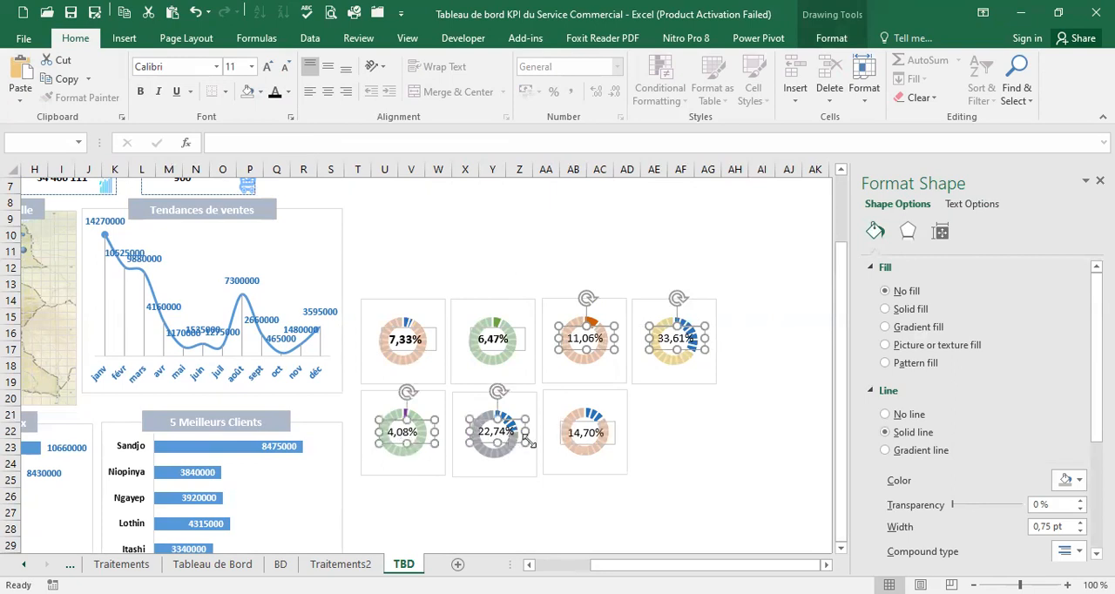
pyautogui.keyDown('shift'); pyautogui.click(583, 446); pyautogui.keyUp('shift')
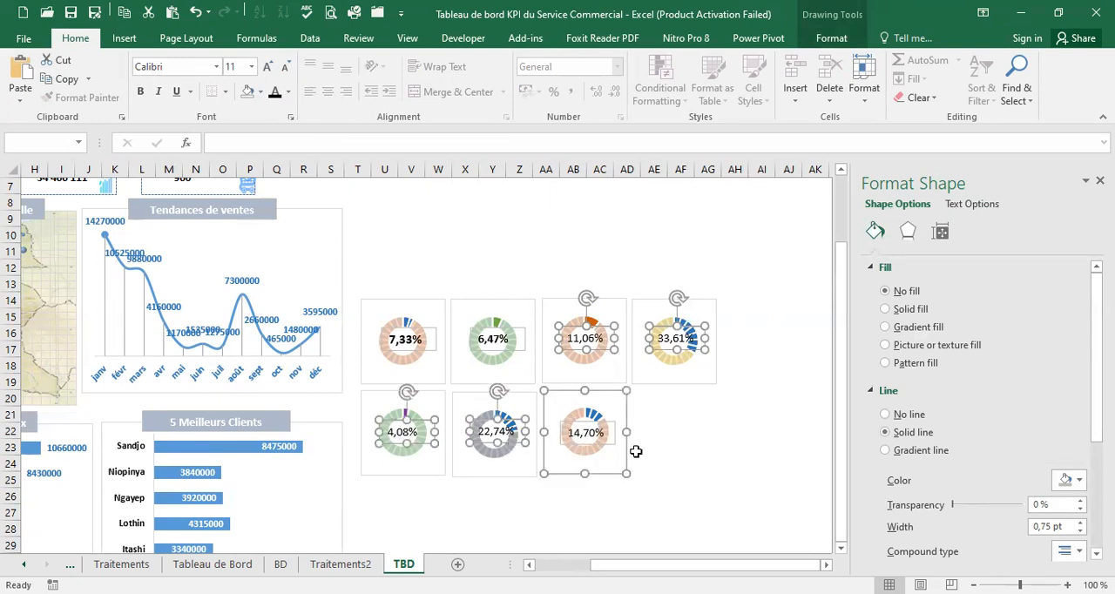
pyautogui.keyDown('shift'); pyautogui.click(610, 440); pyautogui.keyUp('shift')
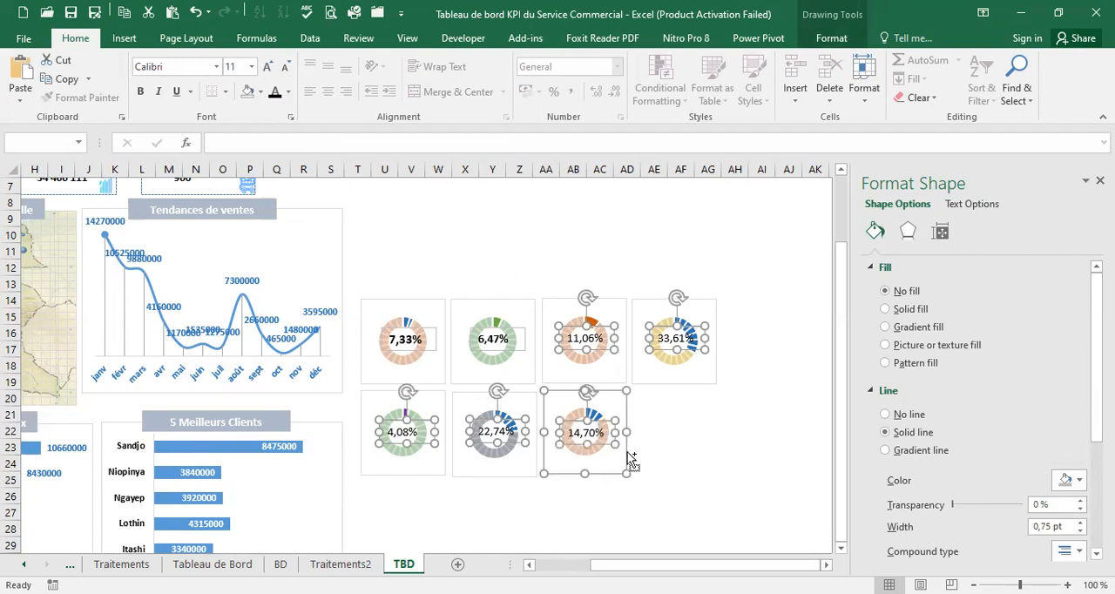
pyautogui.keyDown('shift'); pyautogui.click(627, 454); pyautogui.keyUp('shift')
pyautogui.click(140, 91)
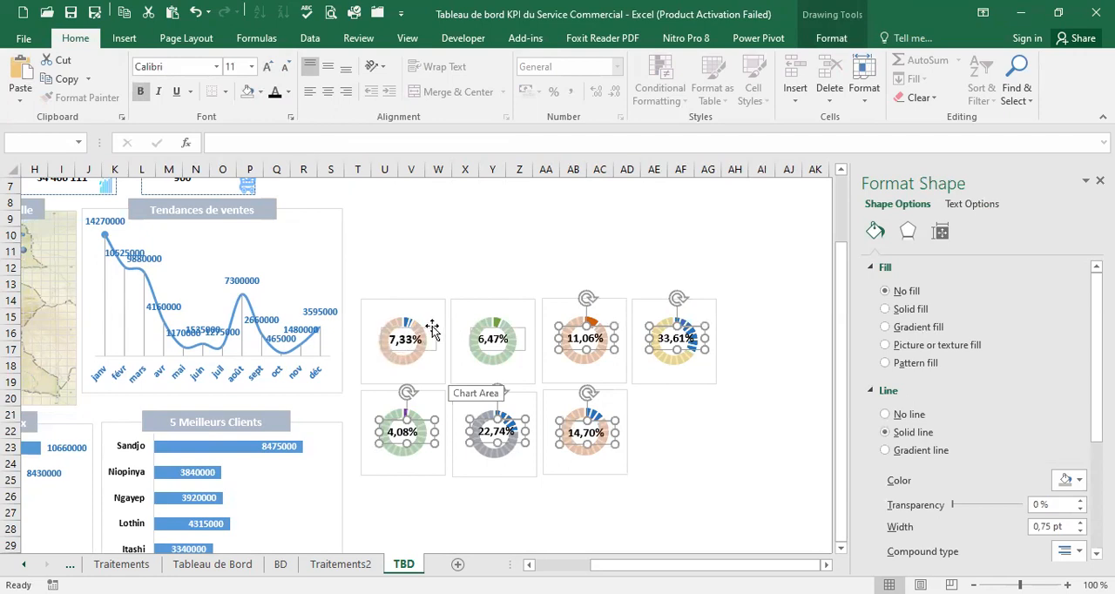
# Duplicate the Clé USB percentage text box and place the copy in the upper-left corner of the Clé USB chart
pyautogui.click(430, 328)
pyautogui.click(428, 332)
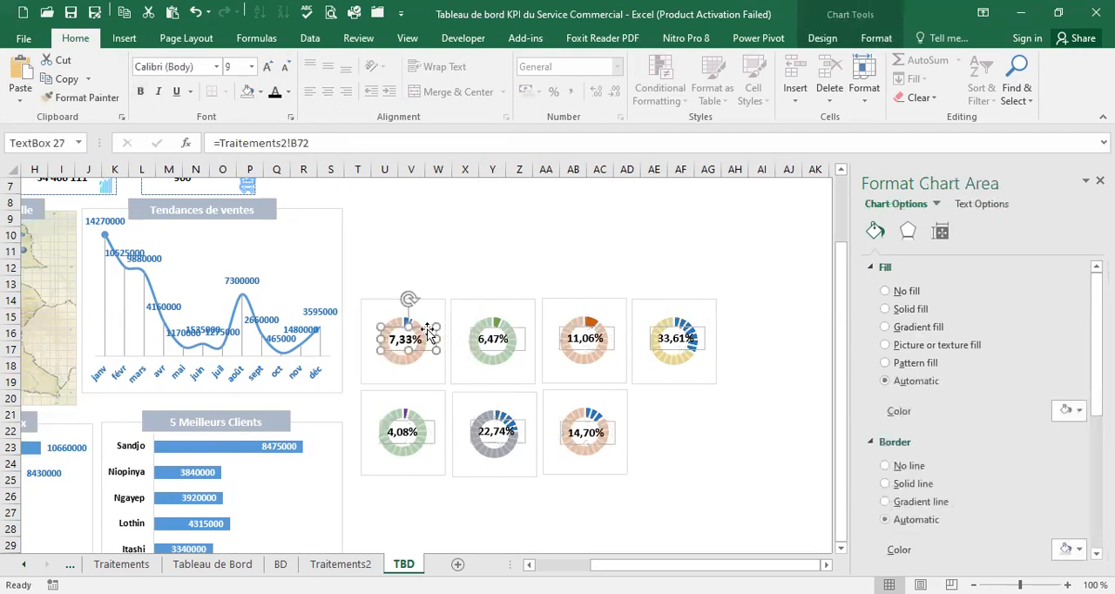
pyautogui.click(405, 283)
pyautogui.hotkey('ctrl', 'v')
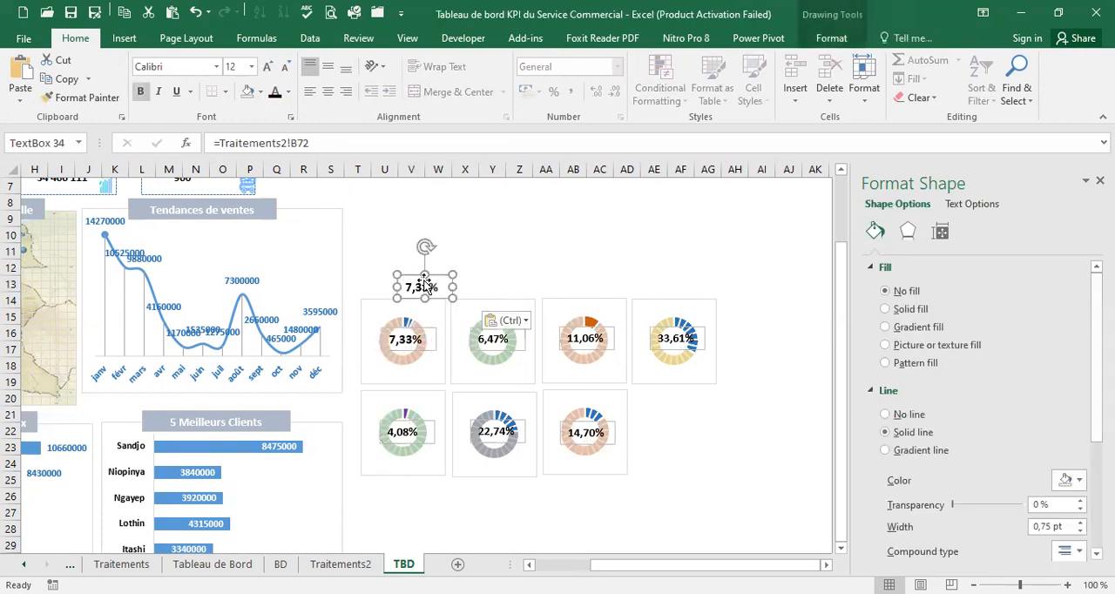
pyautogui.moveTo(436, 276); pyautogui.dragTo(400, 299)
# Check the product names on Traitements2 and link the copied text box on the Clé USB chart to Traitements2!A72
pyautogui.click(341, 564)
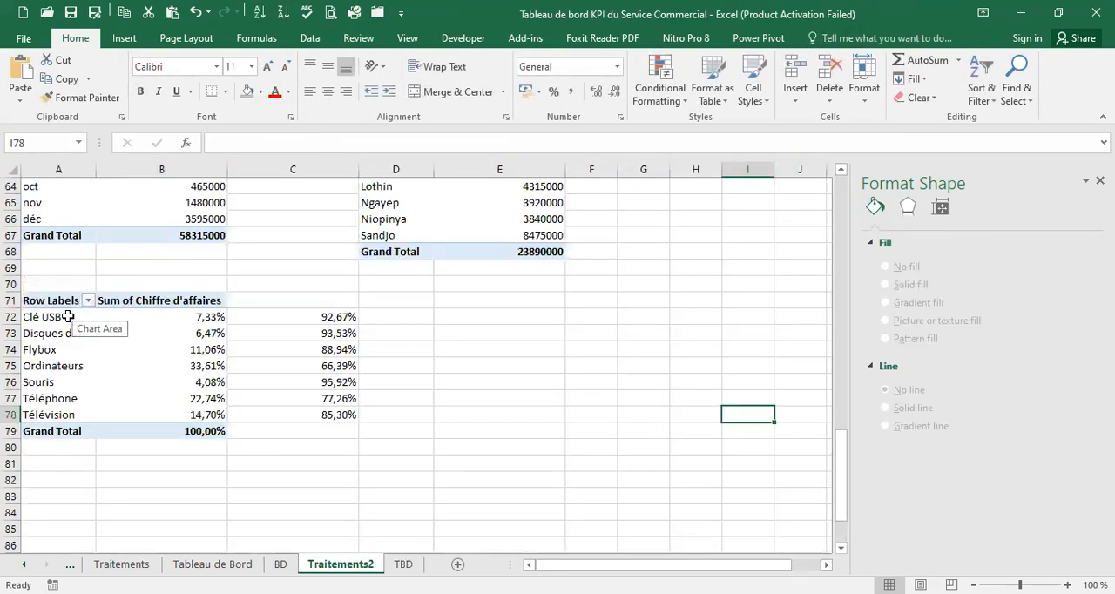
pyautogui.click(403, 564)
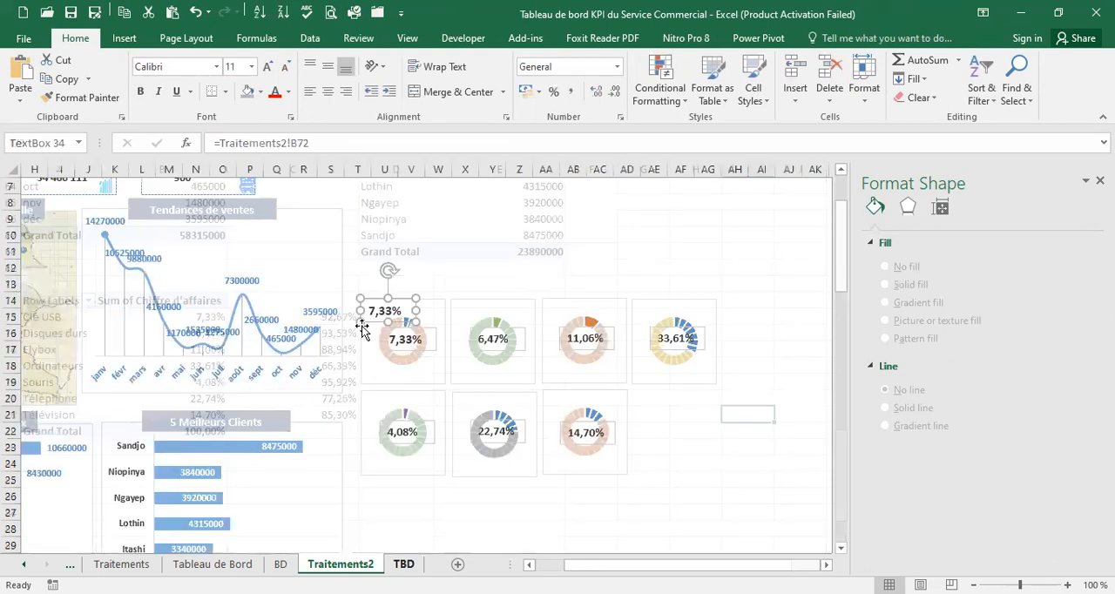
pyautogui.click(297, 145)
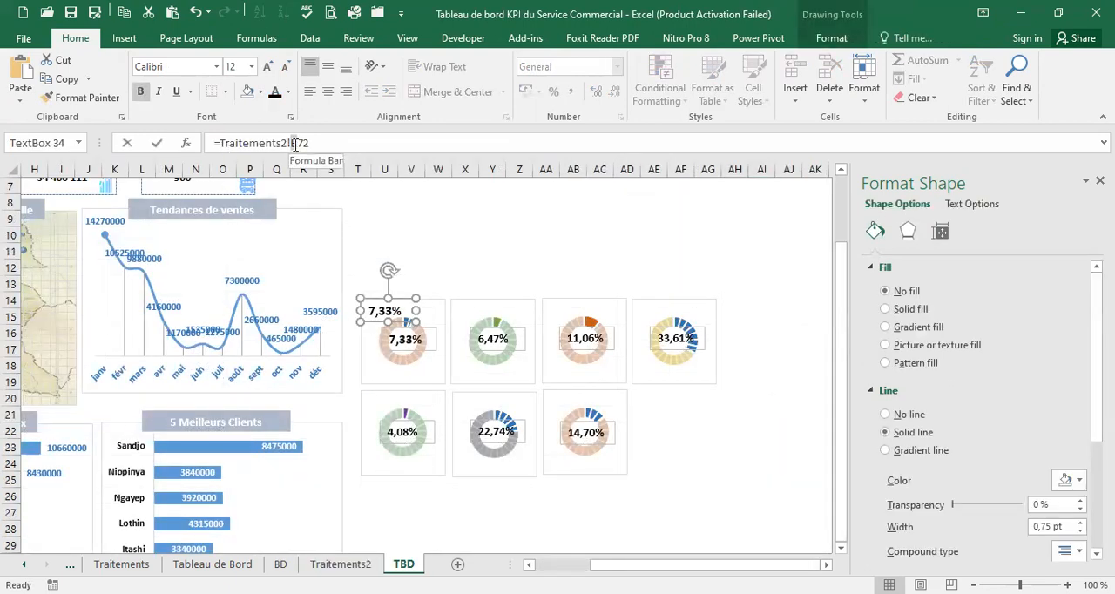
pyautogui.click(294, 145)
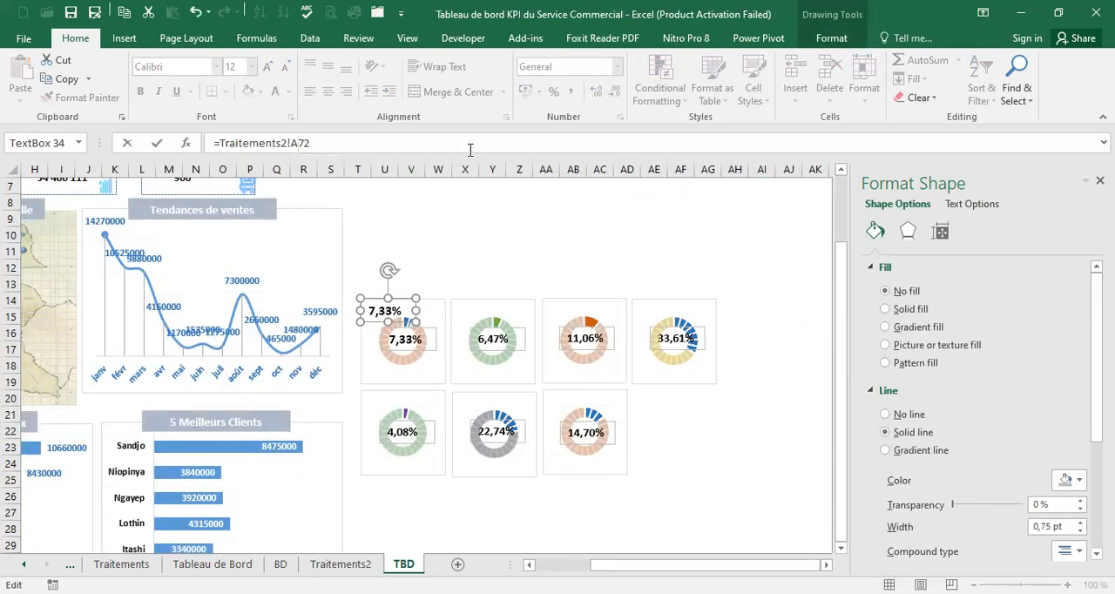
pyautogui.press('Return')
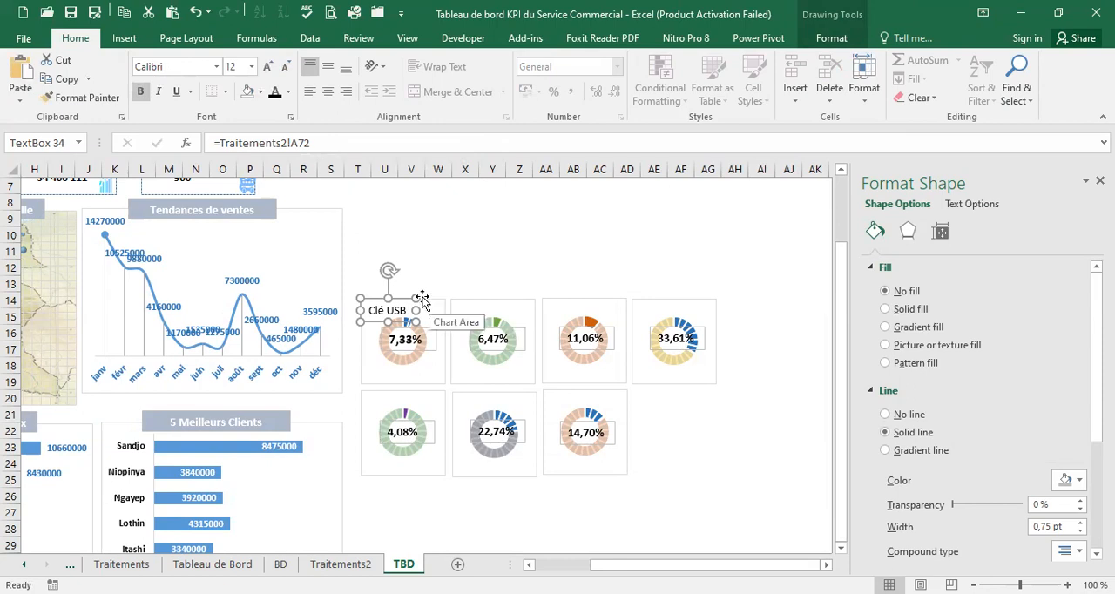
# Duplicate the Disques durs percentage text box and place the copy in the upper-left corner of its doughnut chart
pyautogui.click(518, 325)
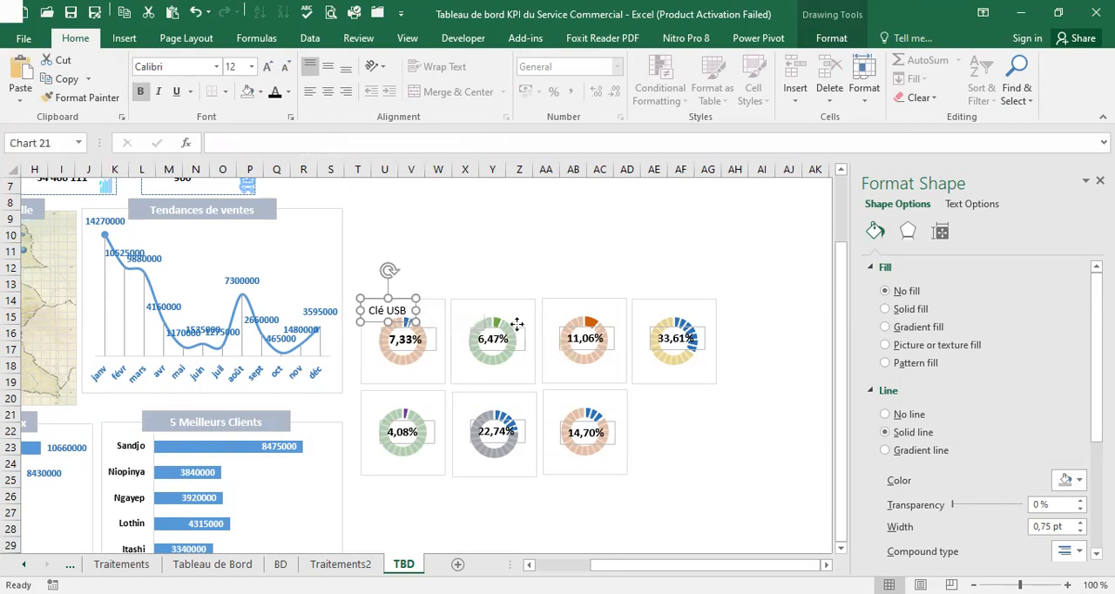
pyautogui.click(517, 324)
pyautogui.click(524, 329)
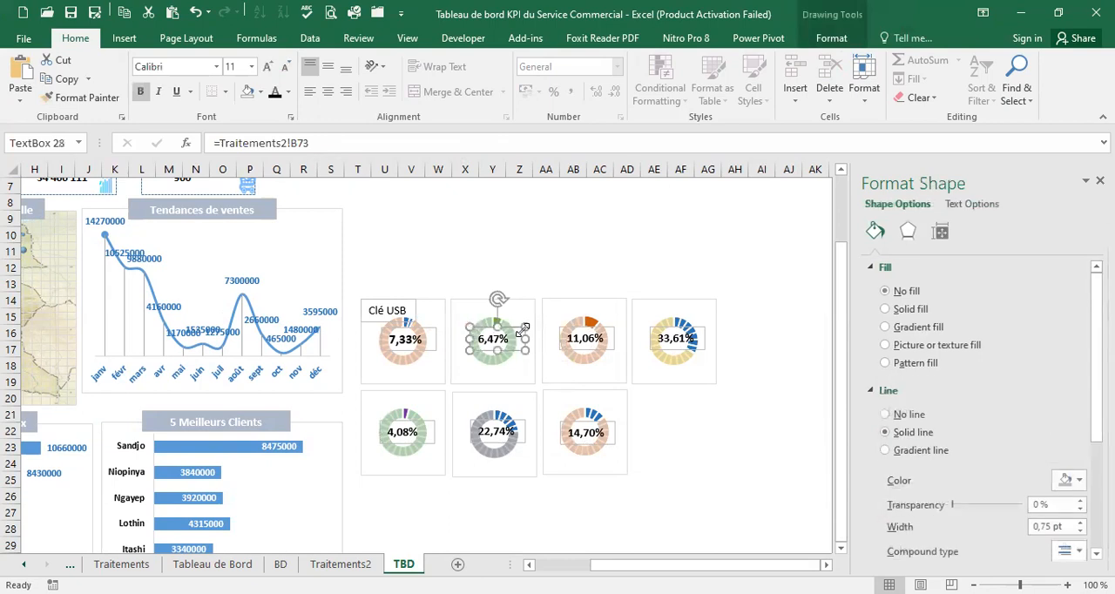
pyautogui.click(508, 274)
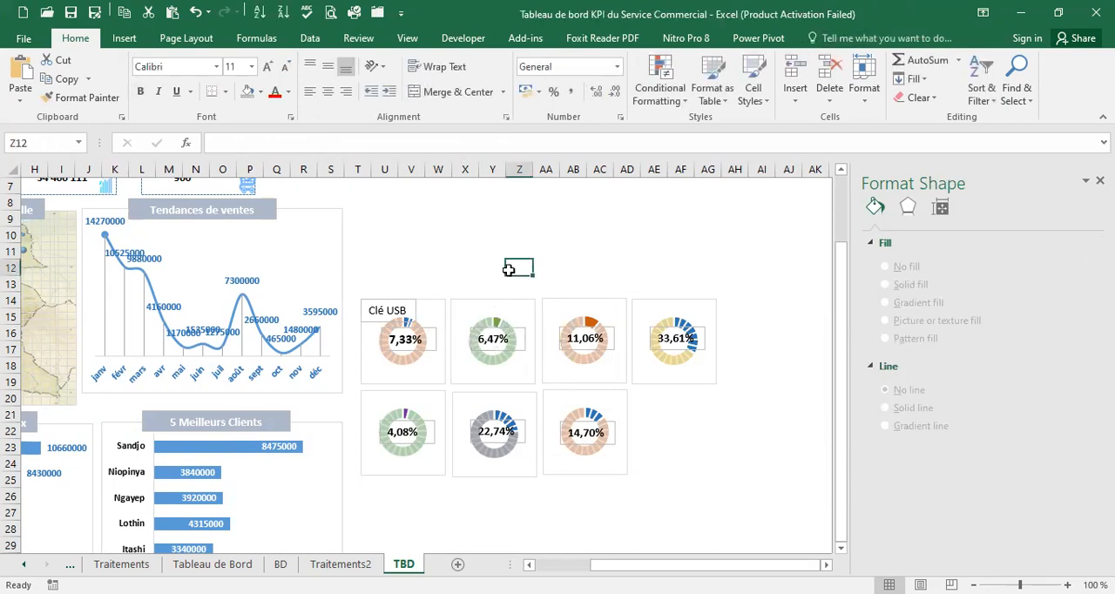
pyautogui.click(524, 328)
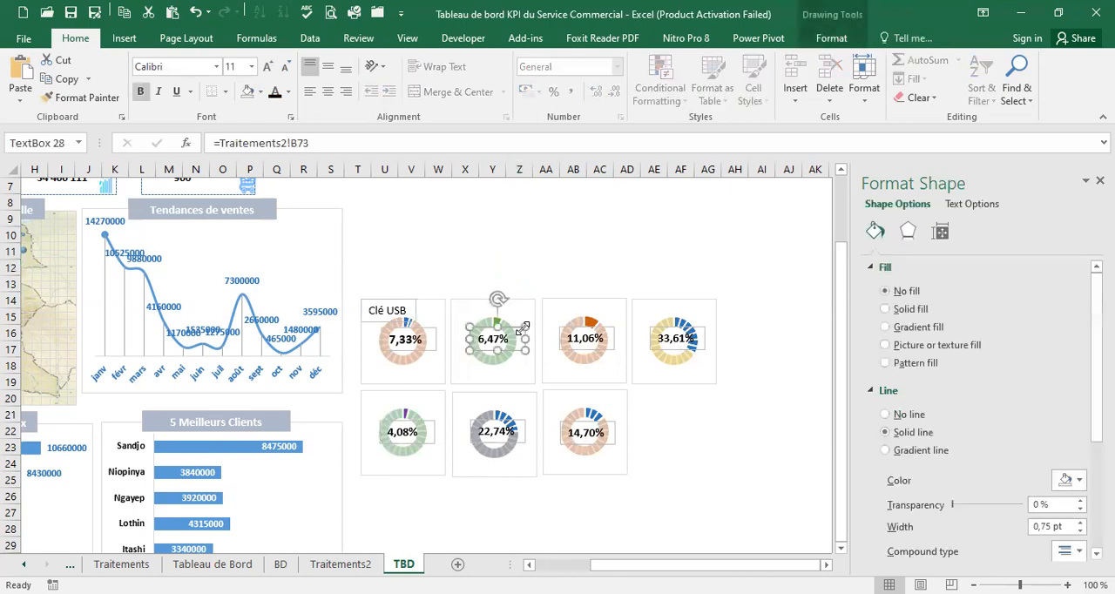
pyautogui.hotkey('ctrl', 'c')
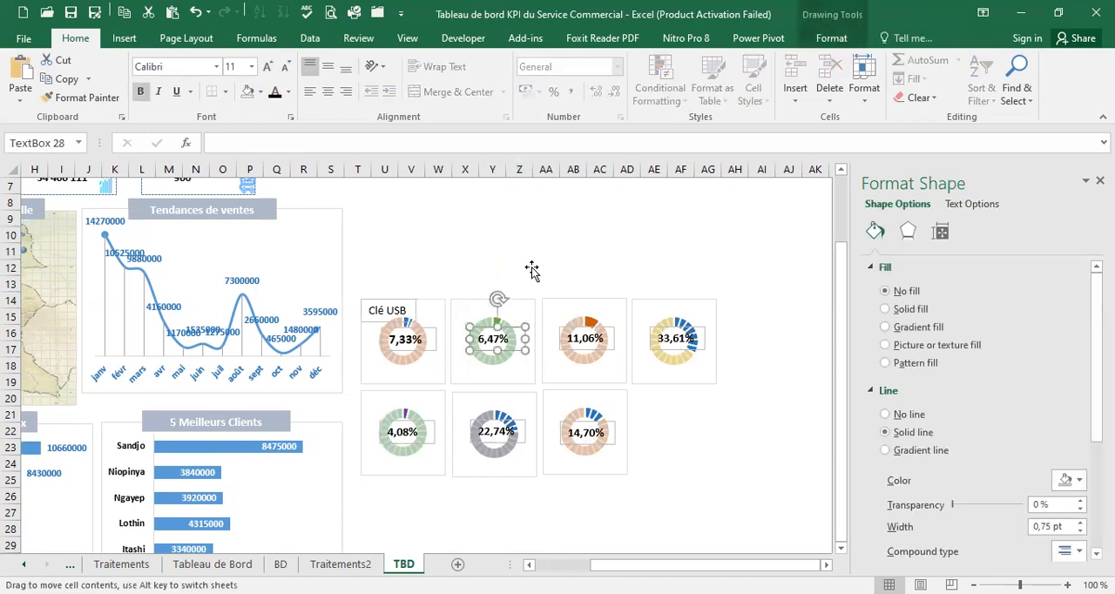
pyautogui.click(530, 268)
pyautogui.hotkey('ctrl', 'v')
pyautogui.moveTo(543, 267); pyautogui.dragTo(494, 298)
# Link the copied text box on the Disques durs chart to Traitements2!A73 and widen it to fit the full product name
pyautogui.click(300, 142)
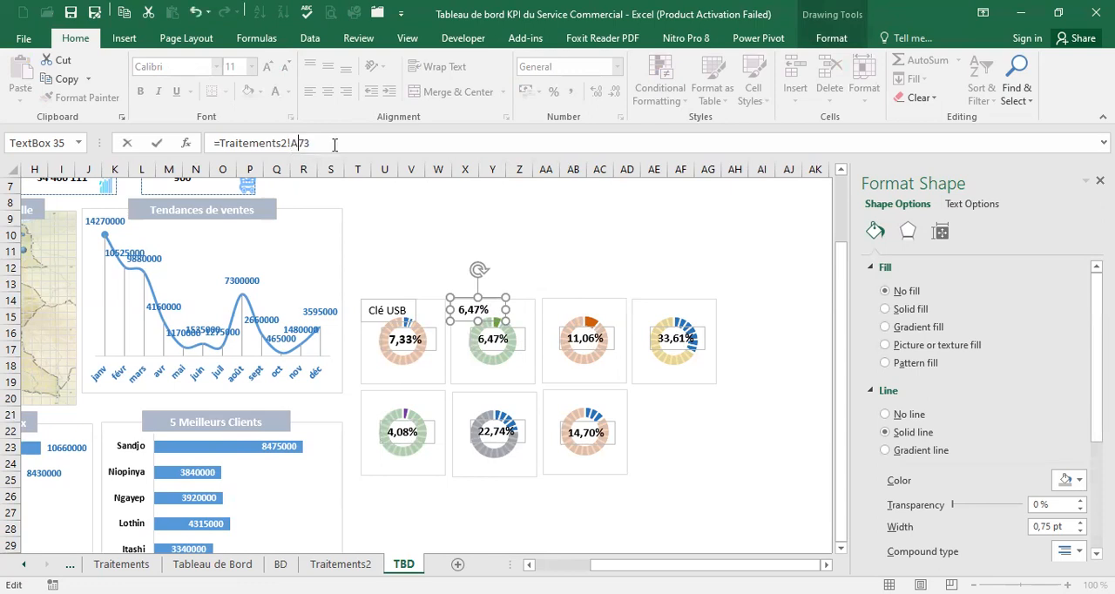
pyautogui.press('Return')
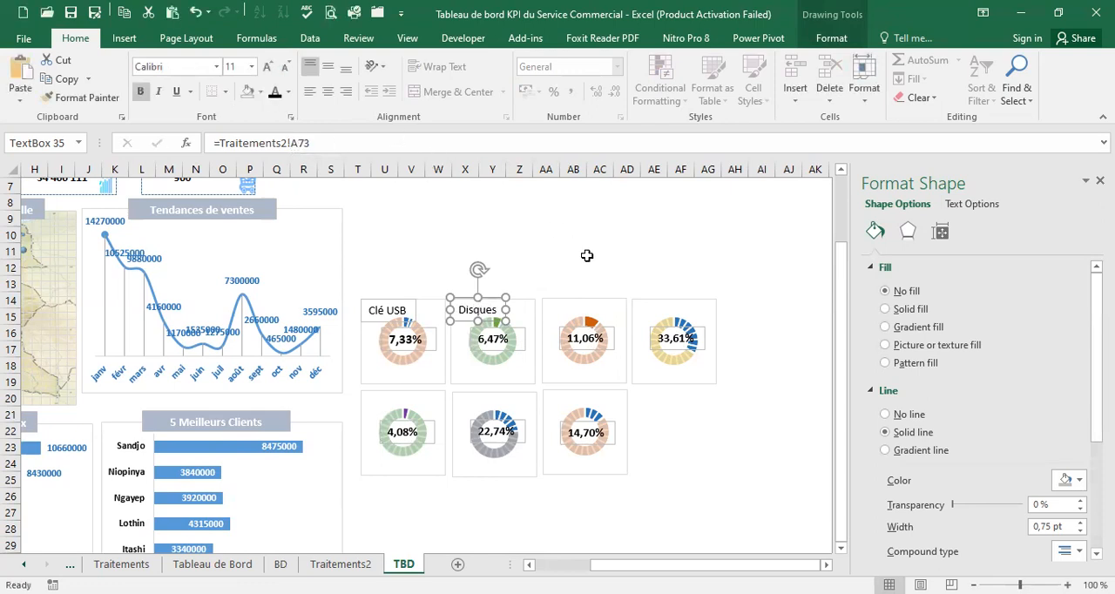
pyautogui.moveTo(507, 310); pyautogui.dragTo(530, 306)
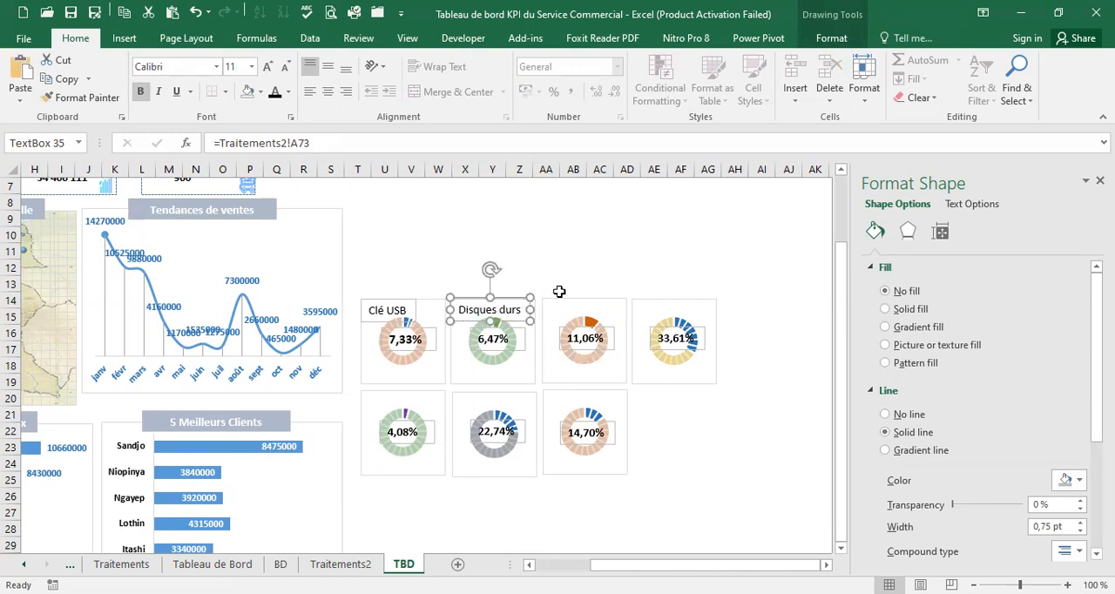
# Copy the Flybox percentage text box to the upper-left corner of its chart and link the copy to Traitements2!A74
pyautogui.click(609, 332)
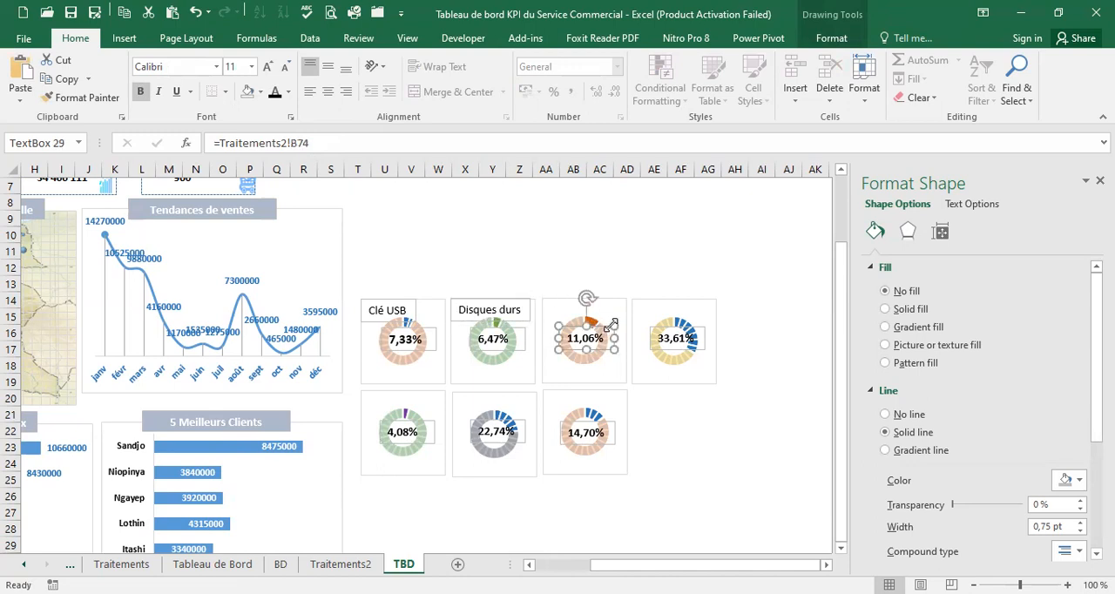
pyautogui.moveTo(566, 275); pyautogui.dragTo(585, 300)
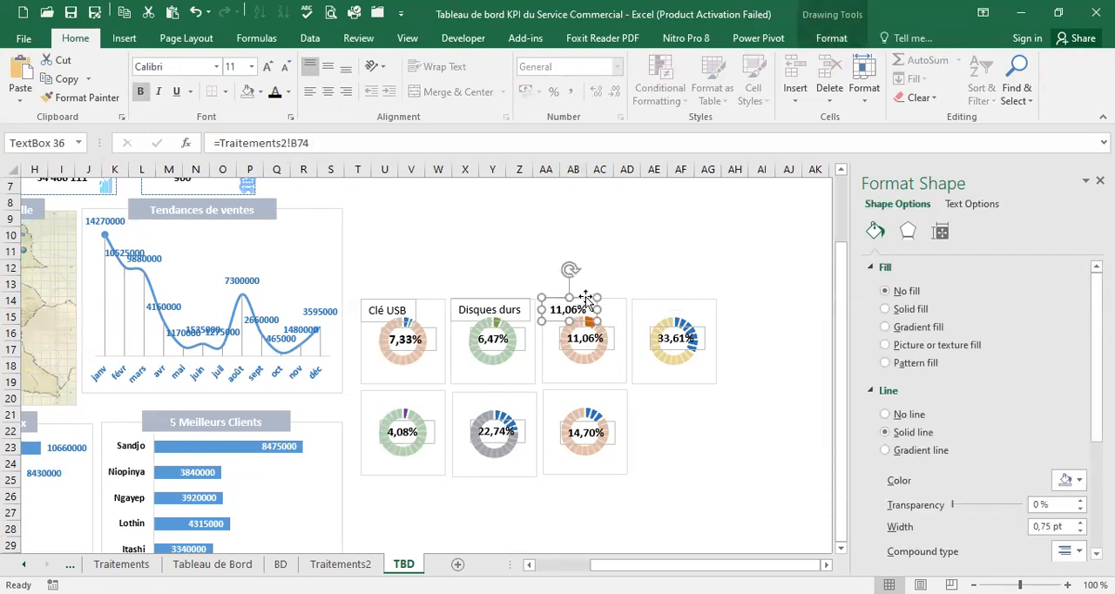
pyautogui.click(293, 143)
pyautogui.press('BackSpace')
pyautogui.write('A')
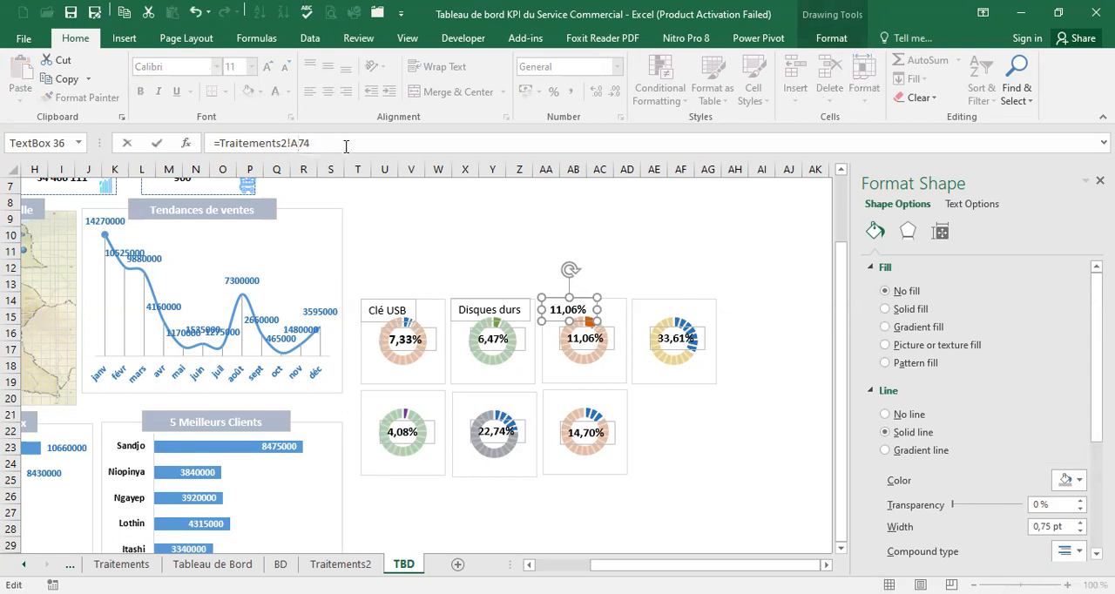
pyautogui.press('Return')
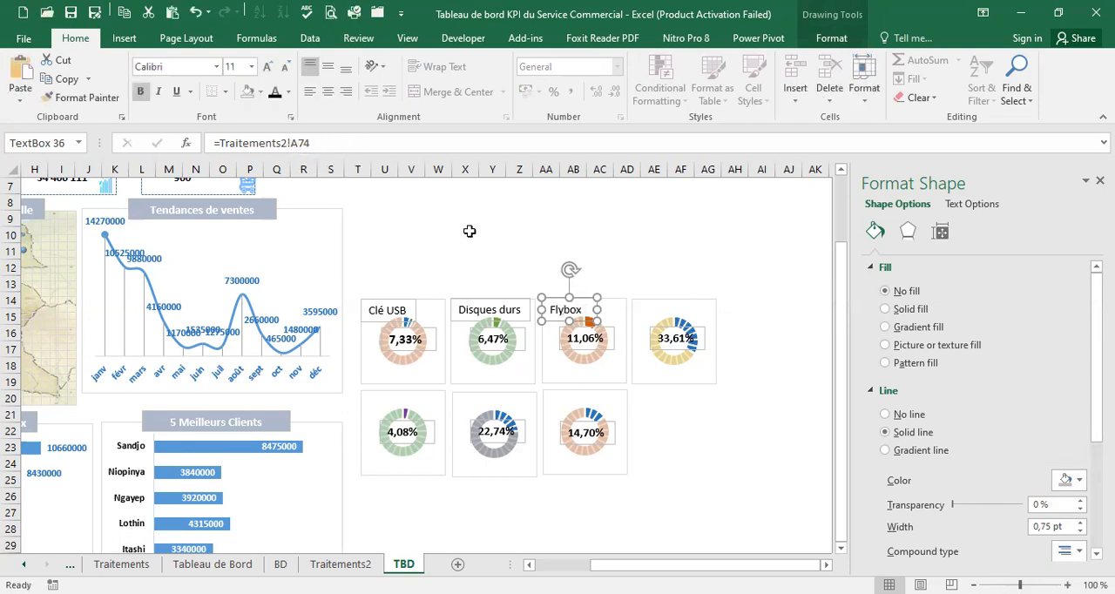
# Duplicate the Ordinateurs percentage text box and place the copy in the upper-left corner of its doughnut chart
pyautogui.click(701, 329)
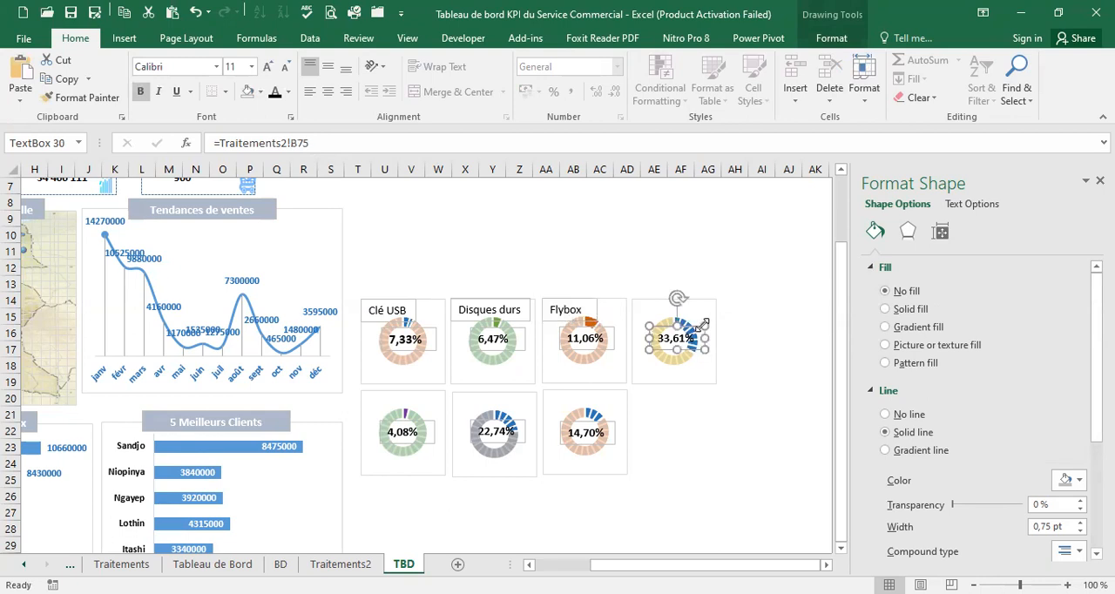
pyautogui.click(680, 288)
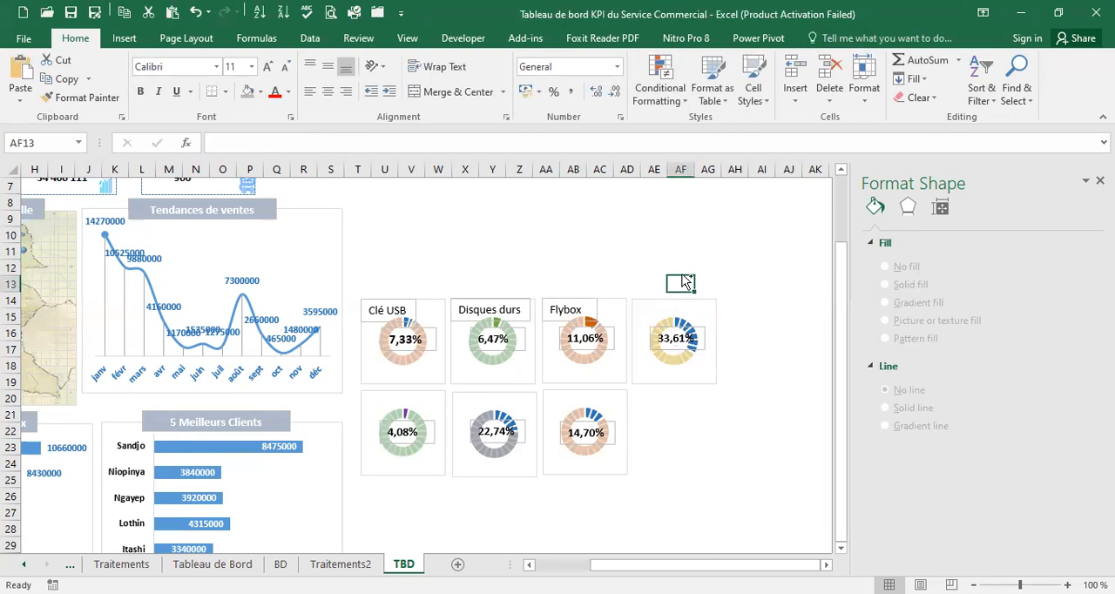
pyautogui.hotkey('ctrl', 'v')
pyautogui.moveTo(687, 293); pyautogui.dragTo(670, 297)
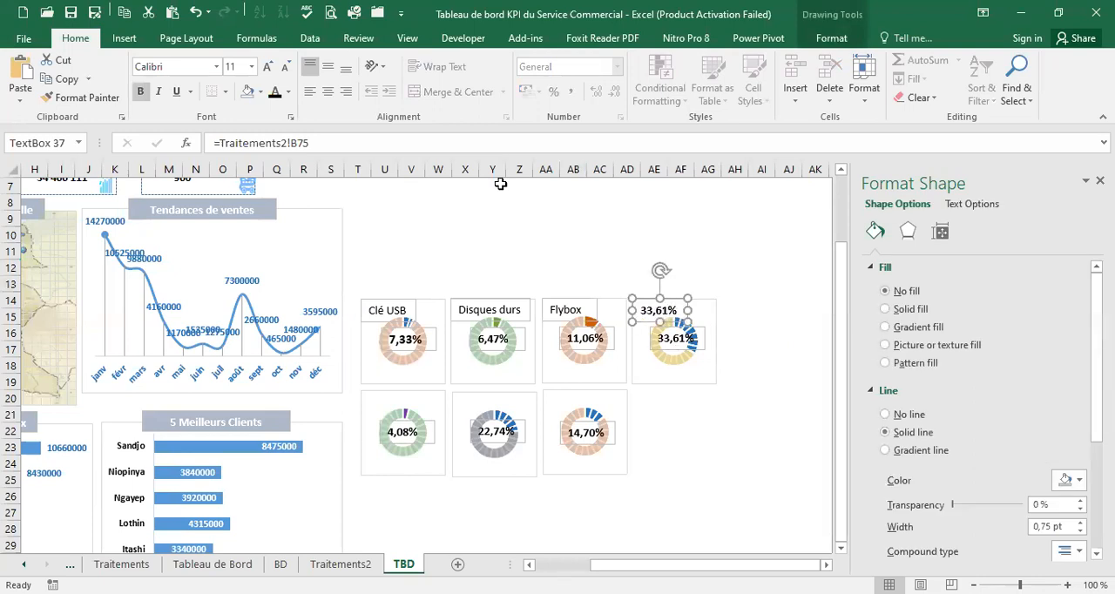
# Link the copied text box on the Ordinateurs chart to Traitements2!A75 and widen it to fit the product name
pyautogui.click(293, 143)
pyautogui.press('BackSpace')
pyautogui.write('A')
pyautogui.press('Return')
pyautogui.moveTo(688, 310); pyautogui.dragTo(711, 306)
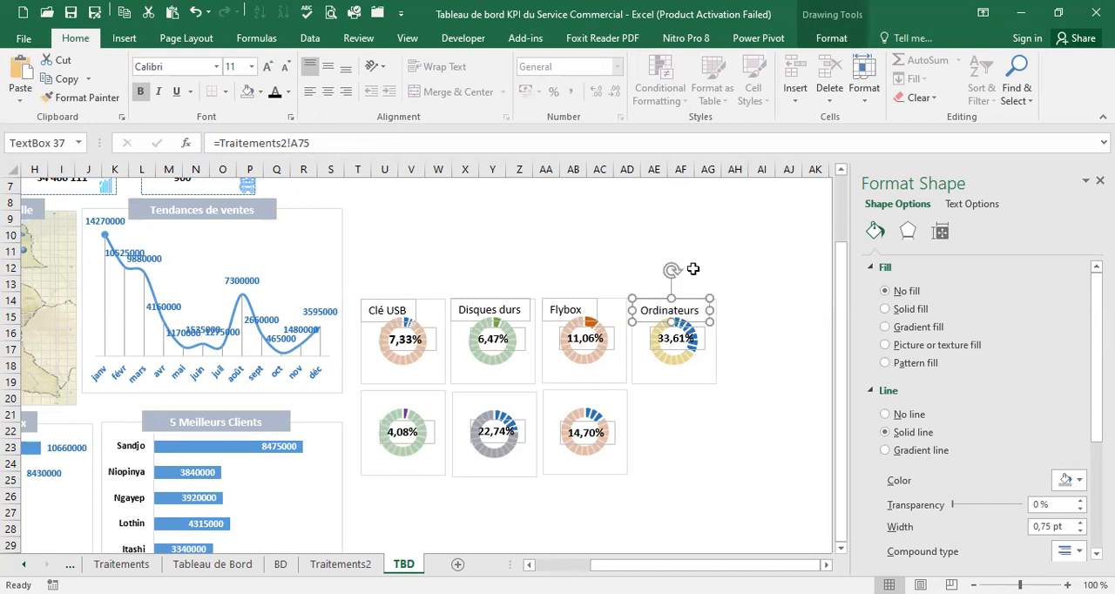
# Copy the Souris percentage text box to the upper-left corner of its chart and link the copy to Traitements2!A76
pyautogui.click(431, 422)
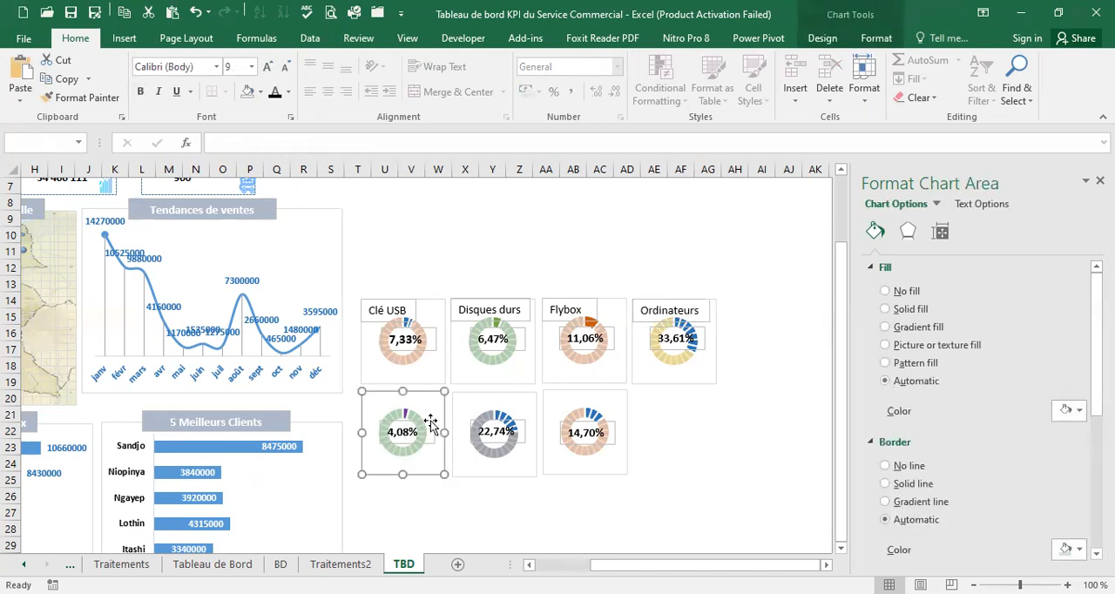
pyautogui.click(432, 425)
pyautogui.click(448, 495)
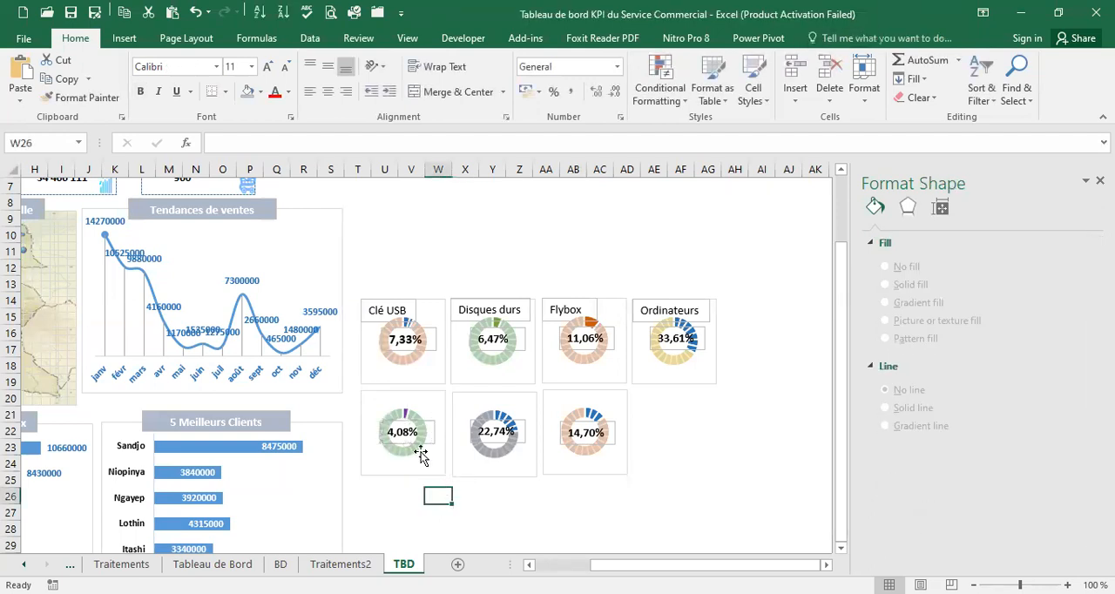
pyautogui.click(427, 422)
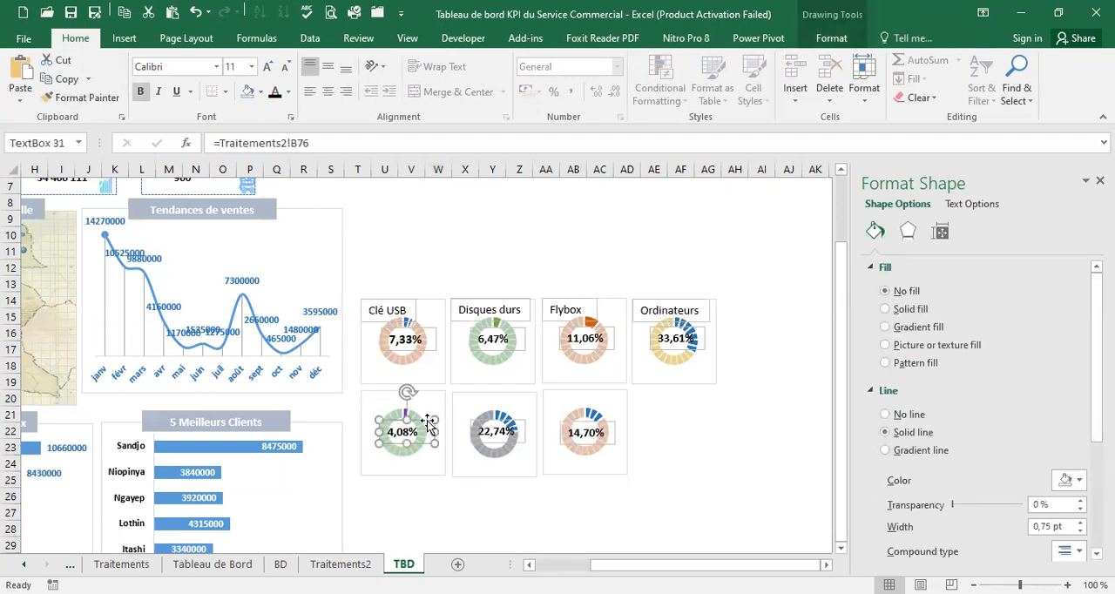
pyautogui.hotkey('ctrl', 'c')
pyautogui.click(436, 496)
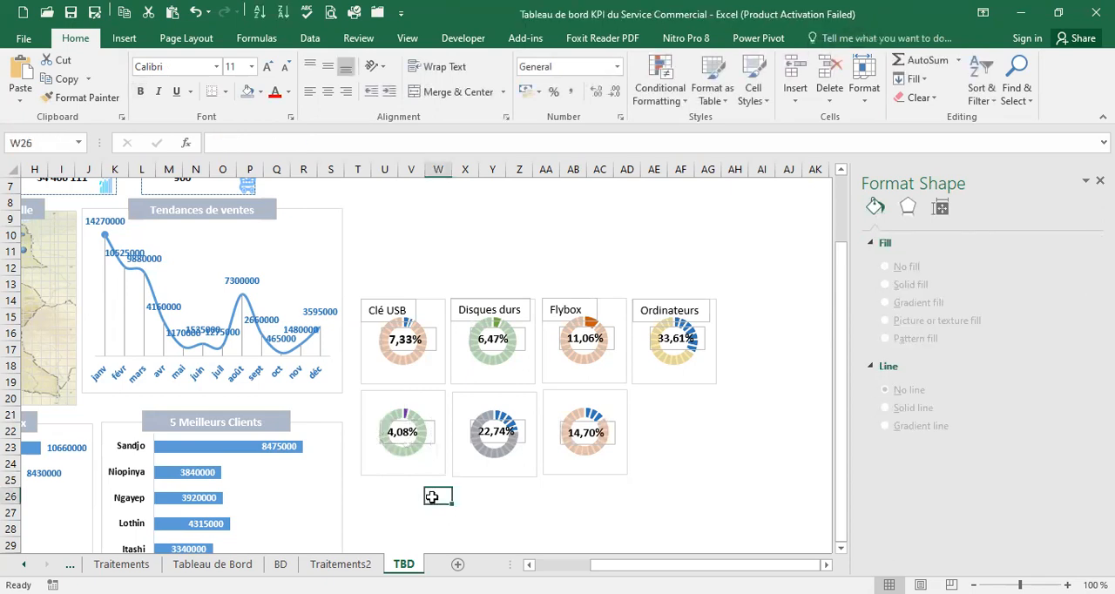
pyautogui.hotkey('ctrl', 'v')
pyautogui.moveTo(455, 493); pyautogui.dragTo(408, 390)
pyautogui.click(297, 142)
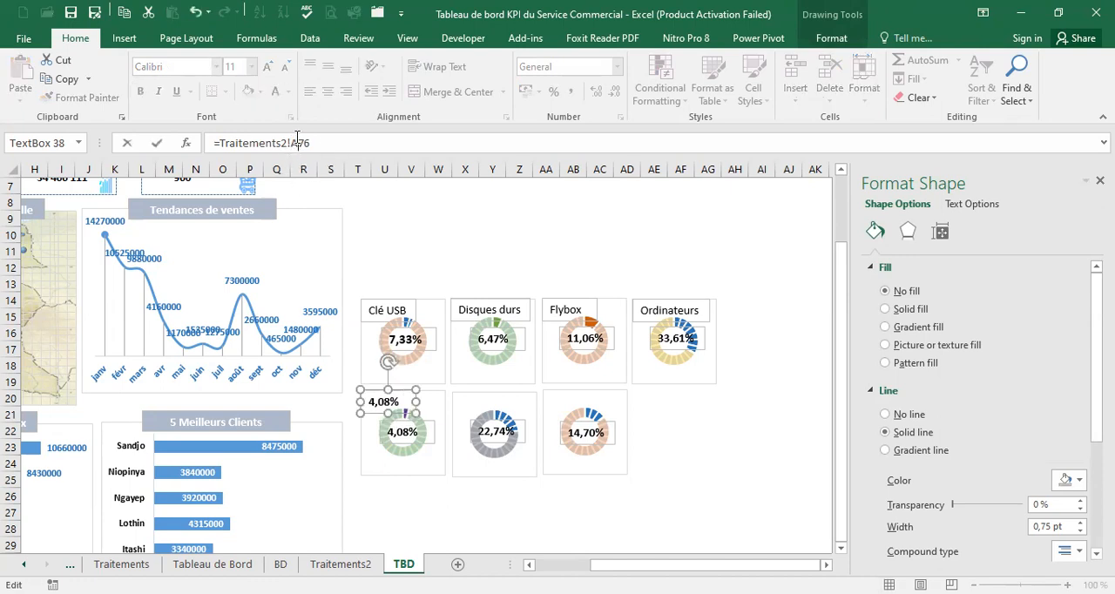
pyautogui.press('Return')
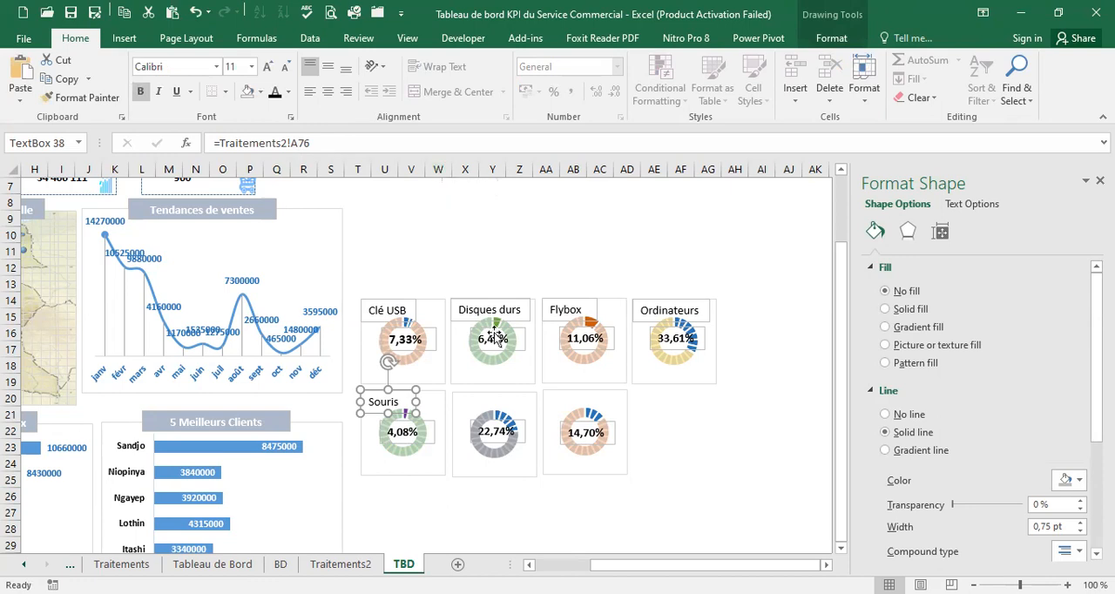
# Duplicate the 22,74% text box and place the copy in the upper-left corner of its doughnut chart
pyautogui.click(498, 445)
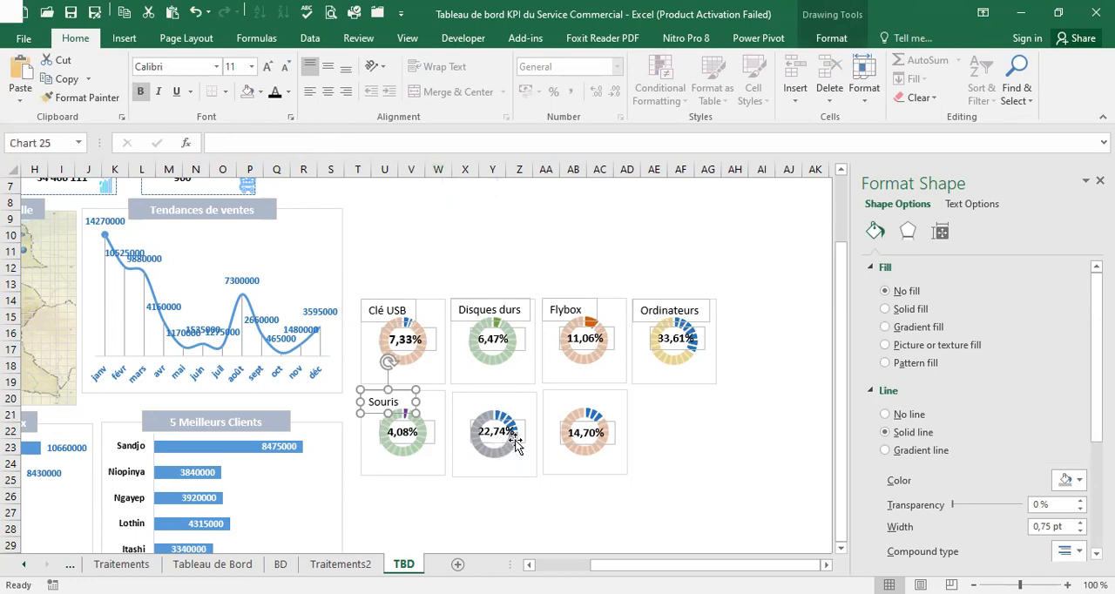
pyautogui.click(516, 444)
pyautogui.click(516, 527)
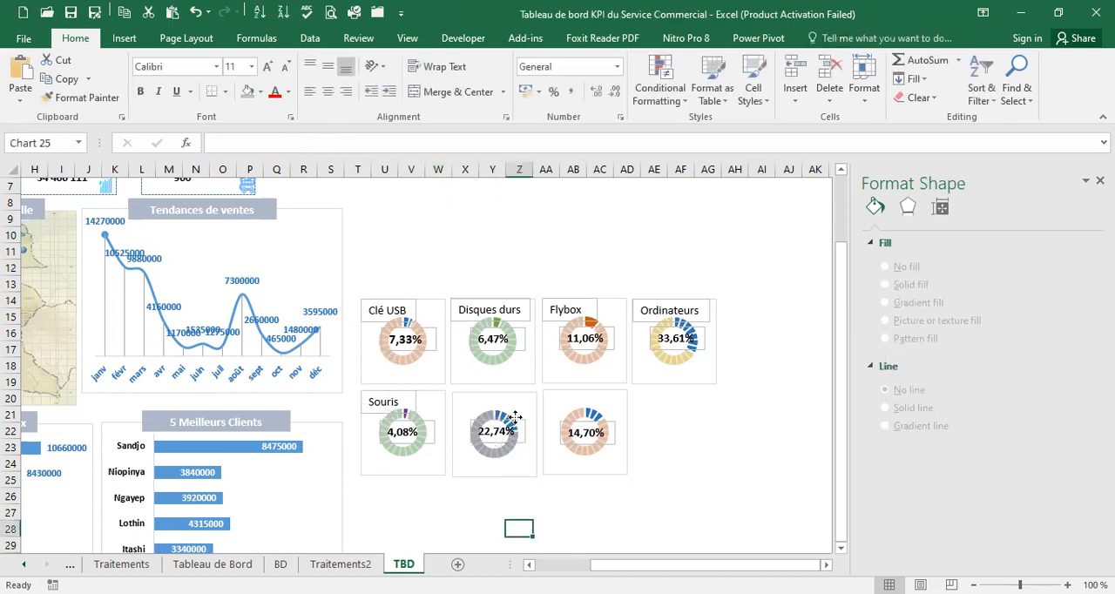
pyautogui.click(516, 420)
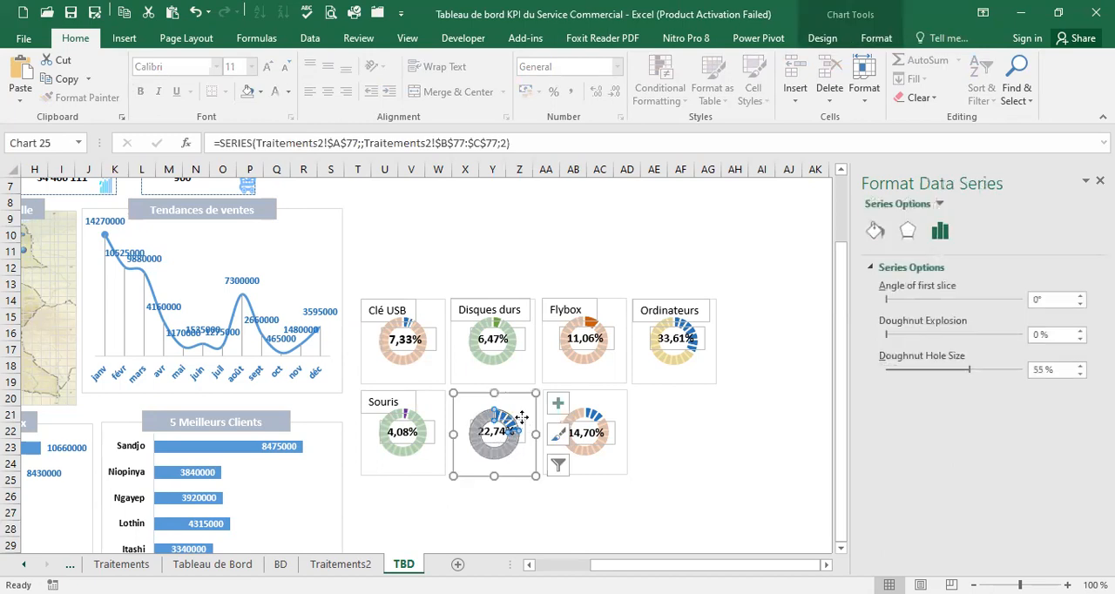
pyautogui.click(518, 507)
pyautogui.click(520, 423)
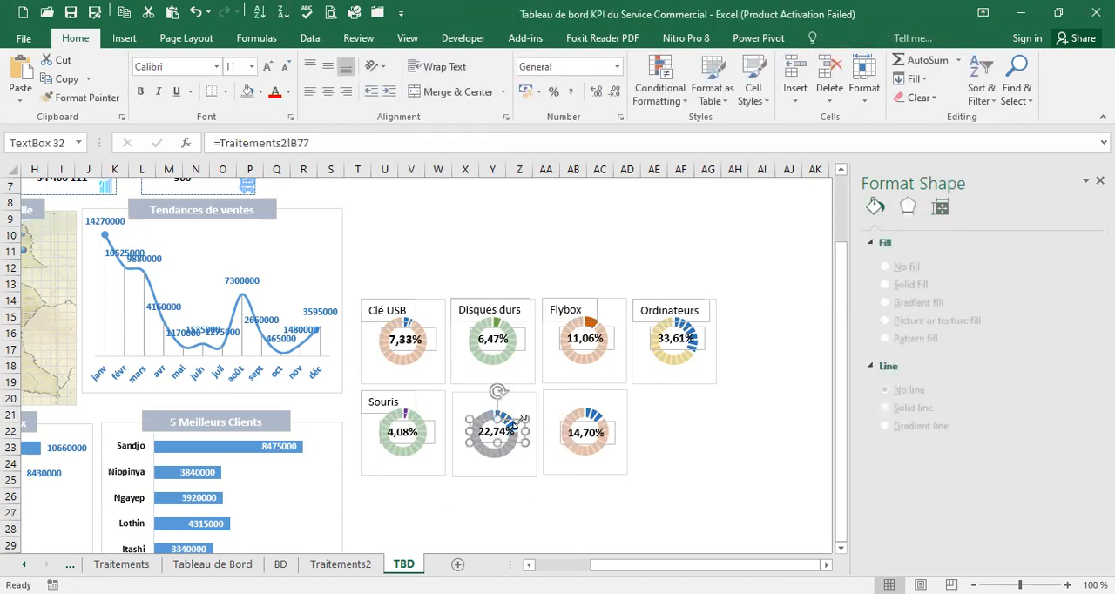
pyautogui.hotkey('ctrl', 'c')
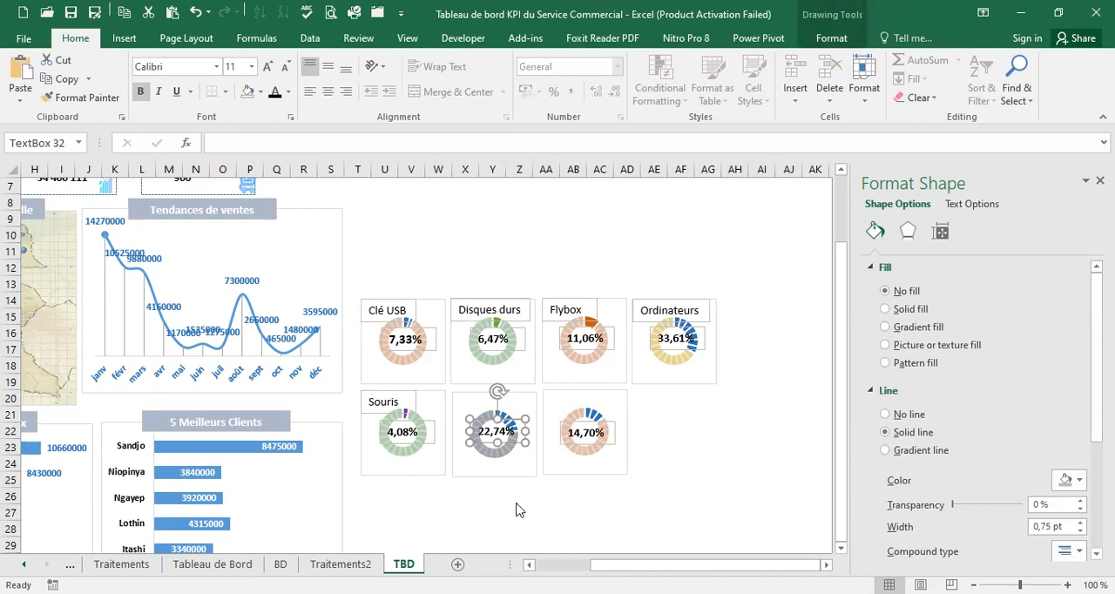
pyautogui.click(515, 506)
pyautogui.hotkey('ctrl', 'v')
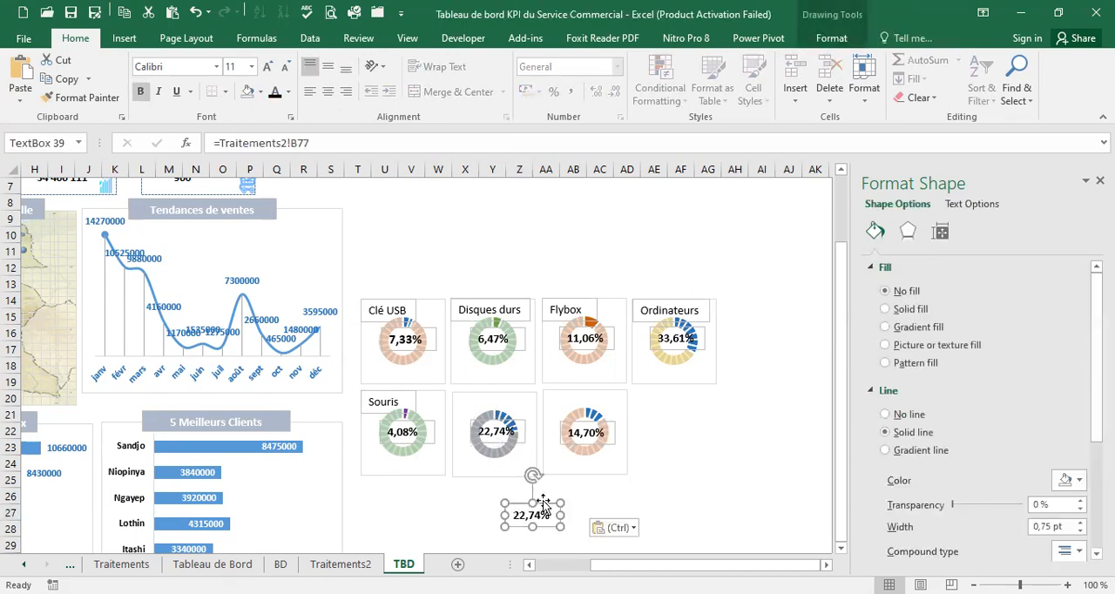
pyautogui.moveTo(546, 504); pyautogui.dragTo(490, 393)
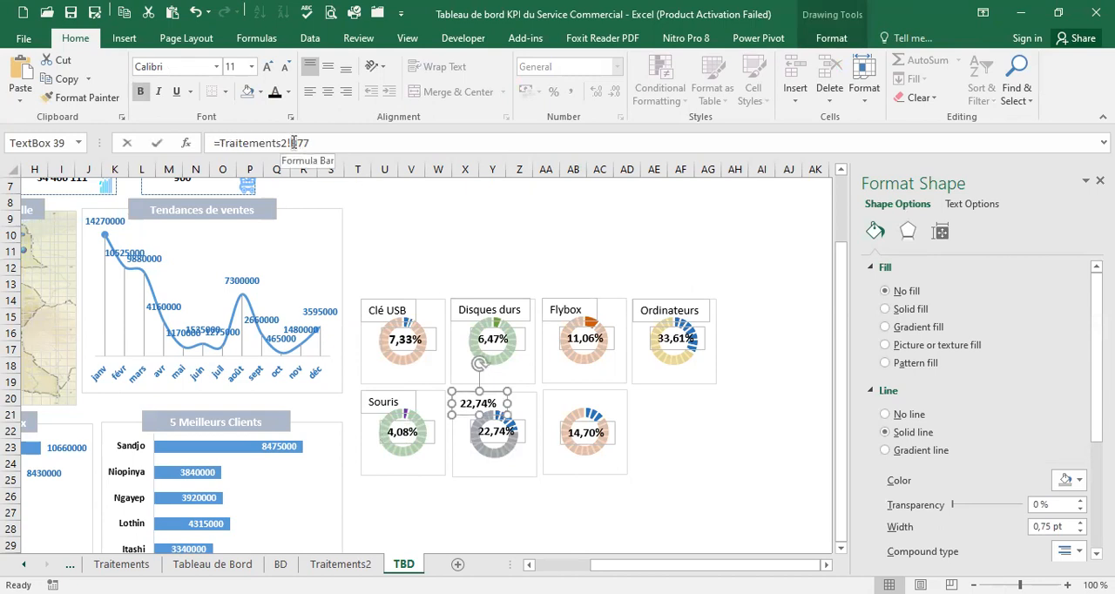
# Link the copied text box on the 22,74% chart to Traitements2!A77 and widen it to fit the product name
pyautogui.moveTo(291, 143); pyautogui.dragTo(307, 142)
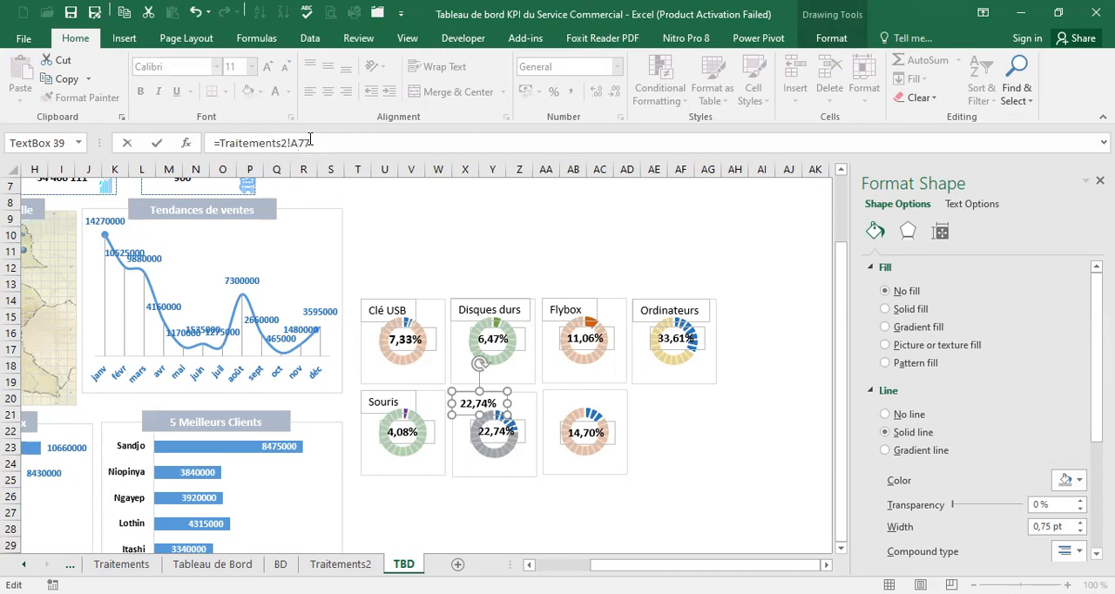
pyautogui.press('Return')
pyautogui.moveTo(509, 404); pyautogui.dragTo(523, 403)
# Duplicate the 14,70% text box and place the copy in the upper-left corner of its doughnut chart
pyautogui.click(611, 425)
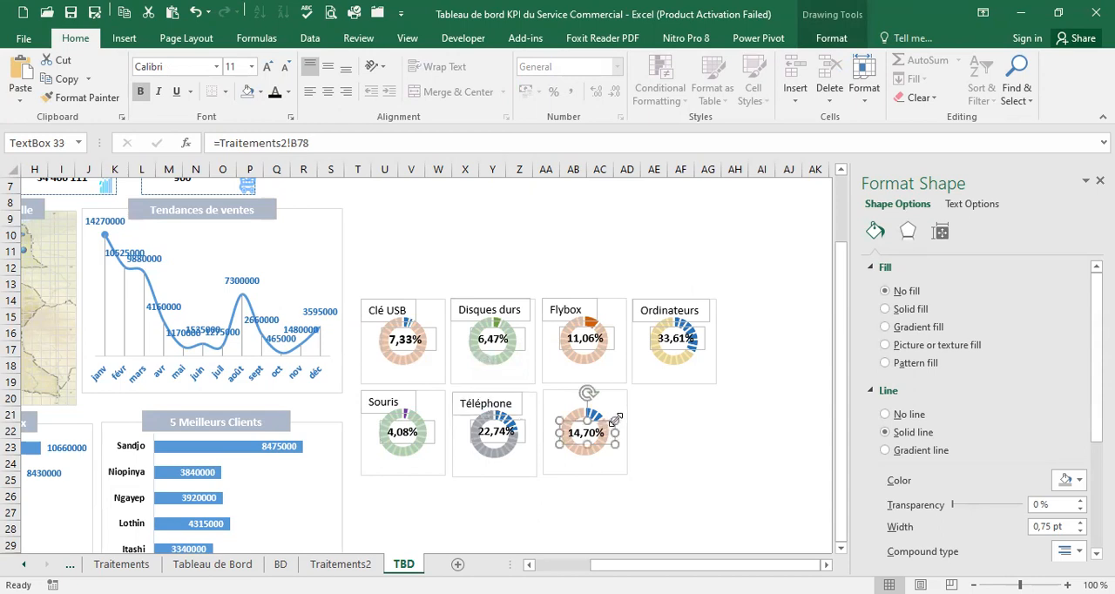
pyautogui.hotkey('ctrl', 'c')
pyautogui.click(664, 453)
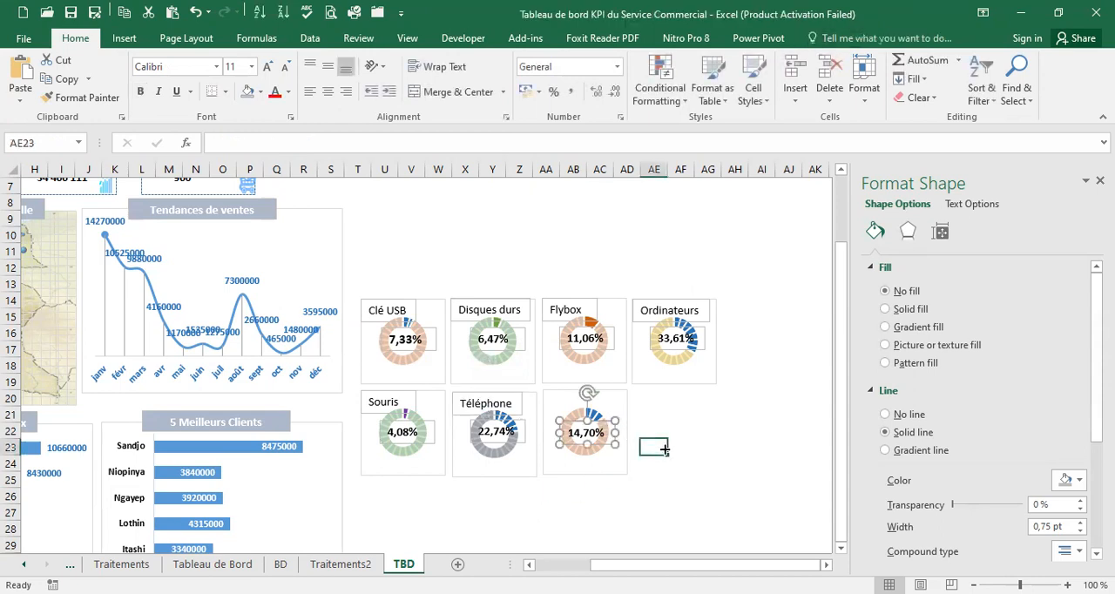
pyautogui.hotkey('ctrl', 'v')
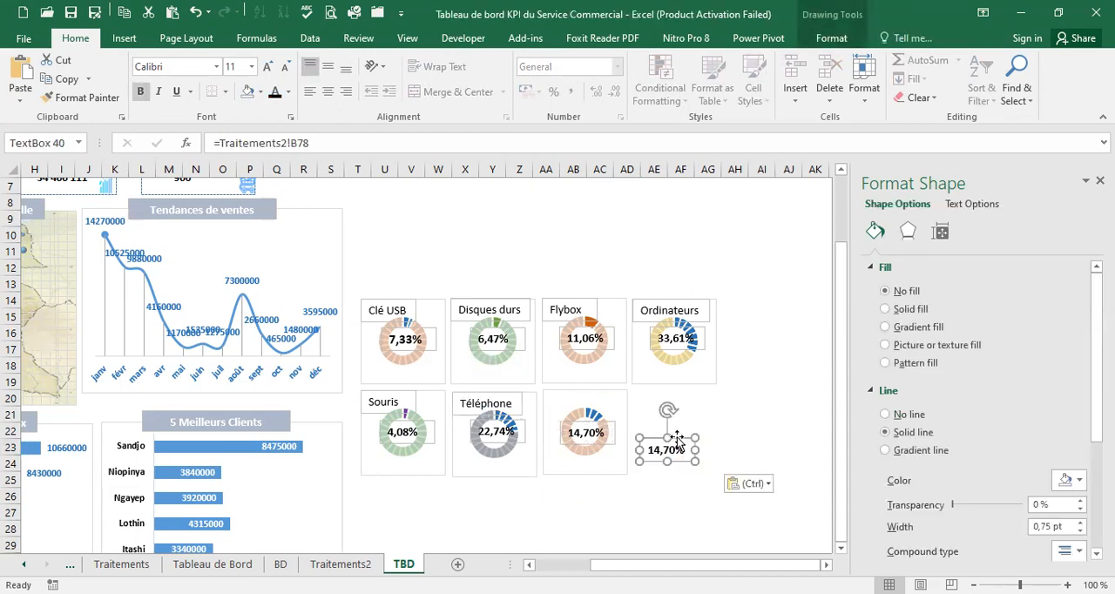
pyautogui.moveTo(649, 422); pyautogui.dragTo(582, 387)
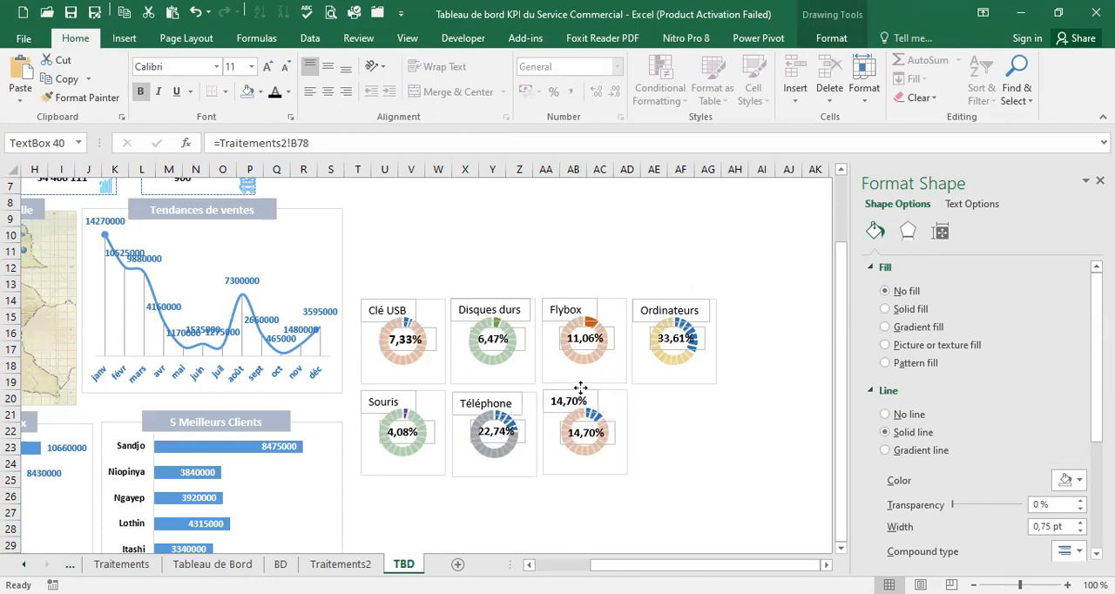
# Link the copied text box on the 14,70% chart to Traitements2!A78 and widen it to fit the product name
pyautogui.doubleClick(293, 143)
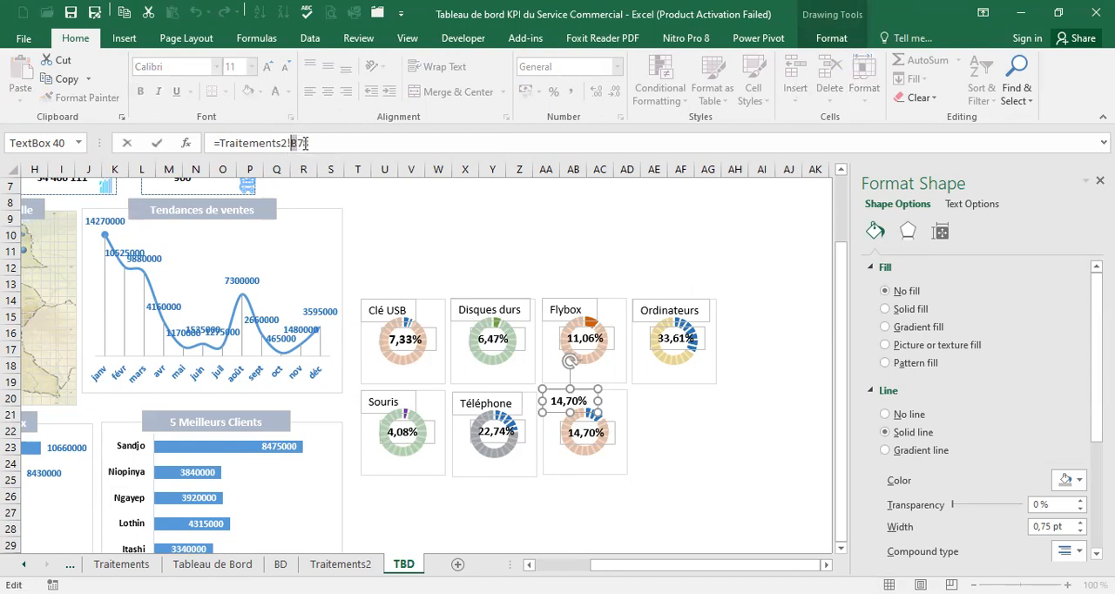
pyautogui.write('A78')
pyautogui.press('Return')
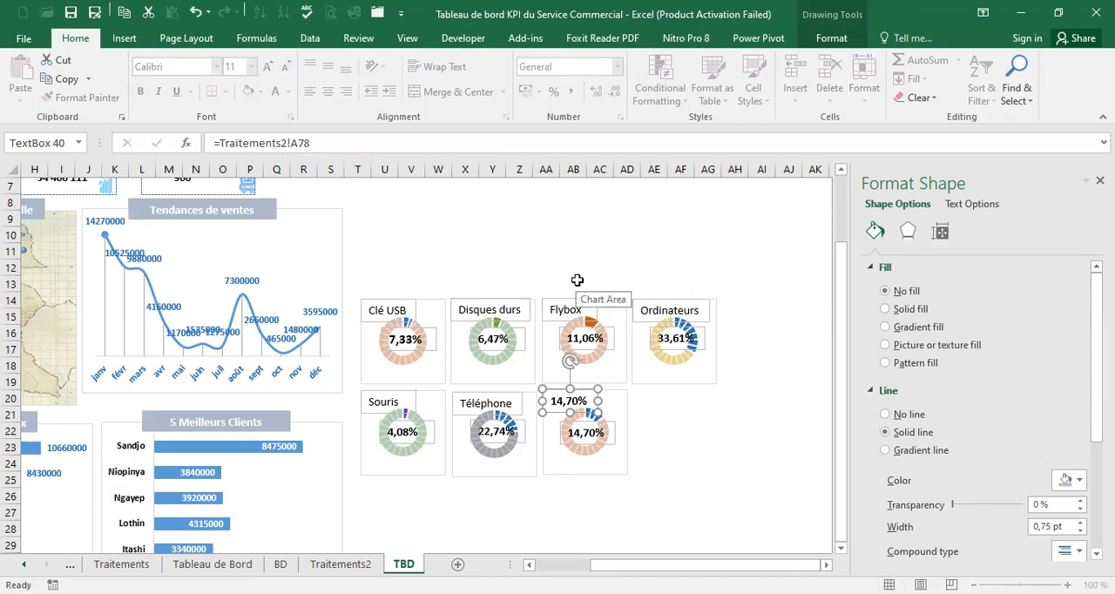
pyautogui.moveTo(600, 400); pyautogui.dragTo(610, 400)
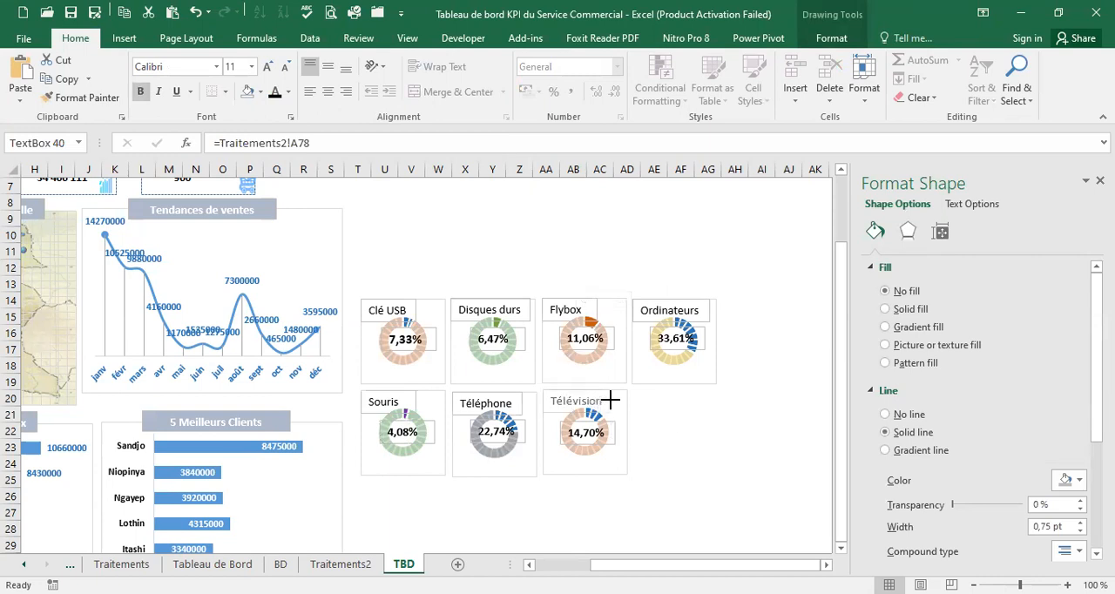
pyautogui.click(678, 429)
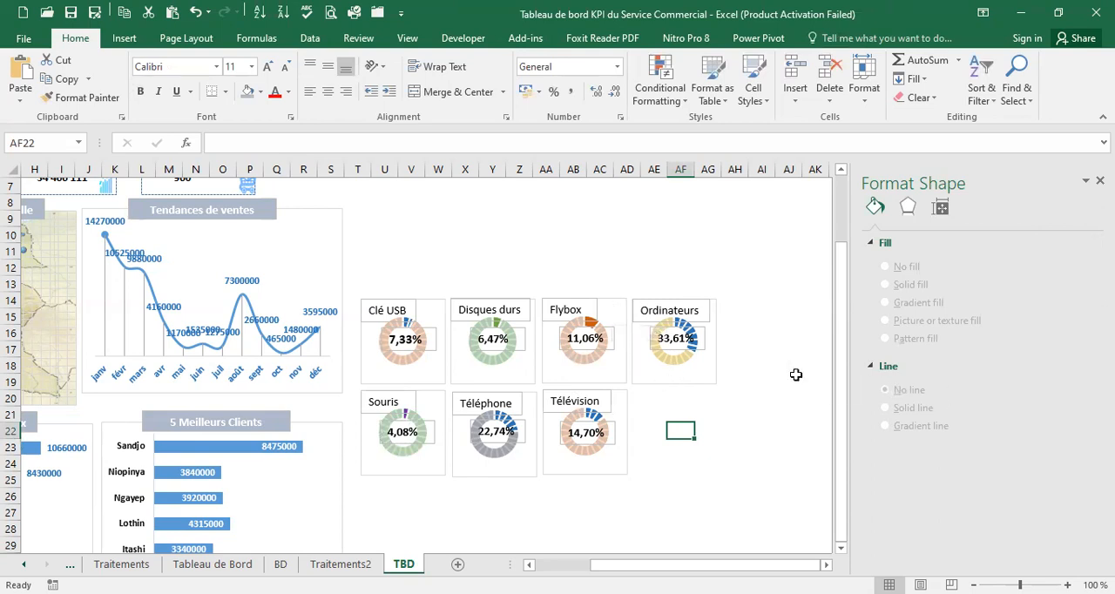
# Examine the slicer and timeline layout on the Tableau de Bord sheet and return to the empty area above the rings on TBD
pyautogui.scroll(1, 790, 362)
pyautogui.scroll(2, 789, 362)
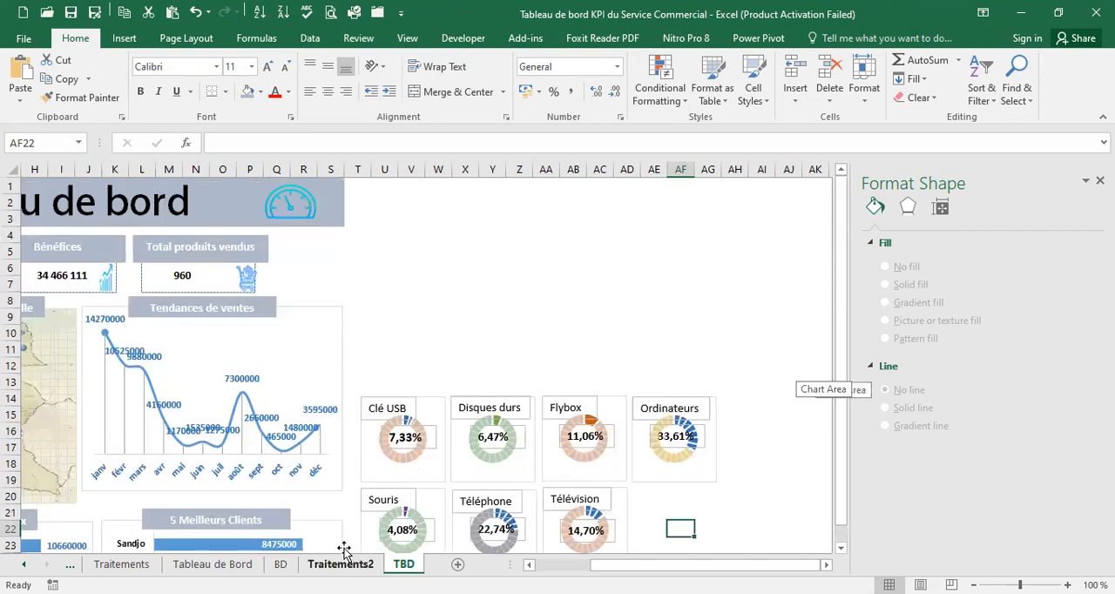
pyautogui.click(235, 564)
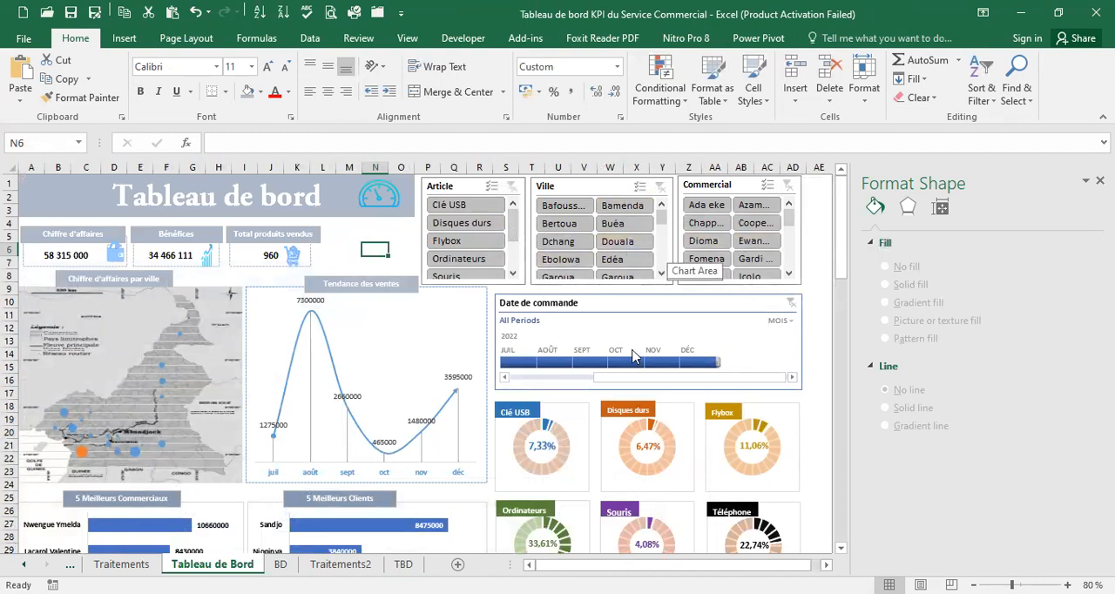
pyautogui.click(404, 565)
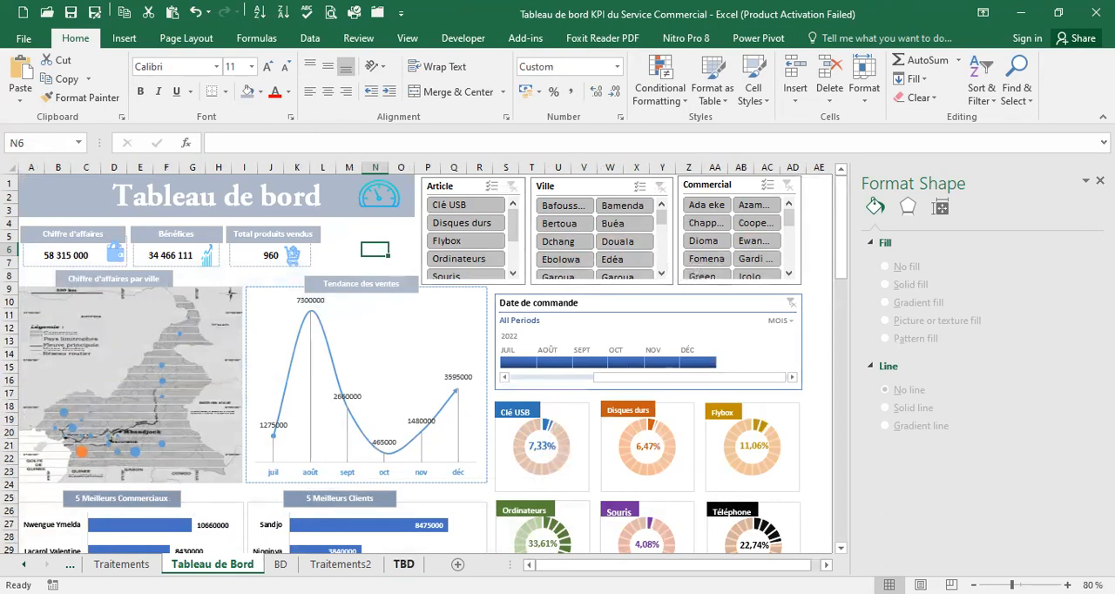
pyautogui.click(440, 250)
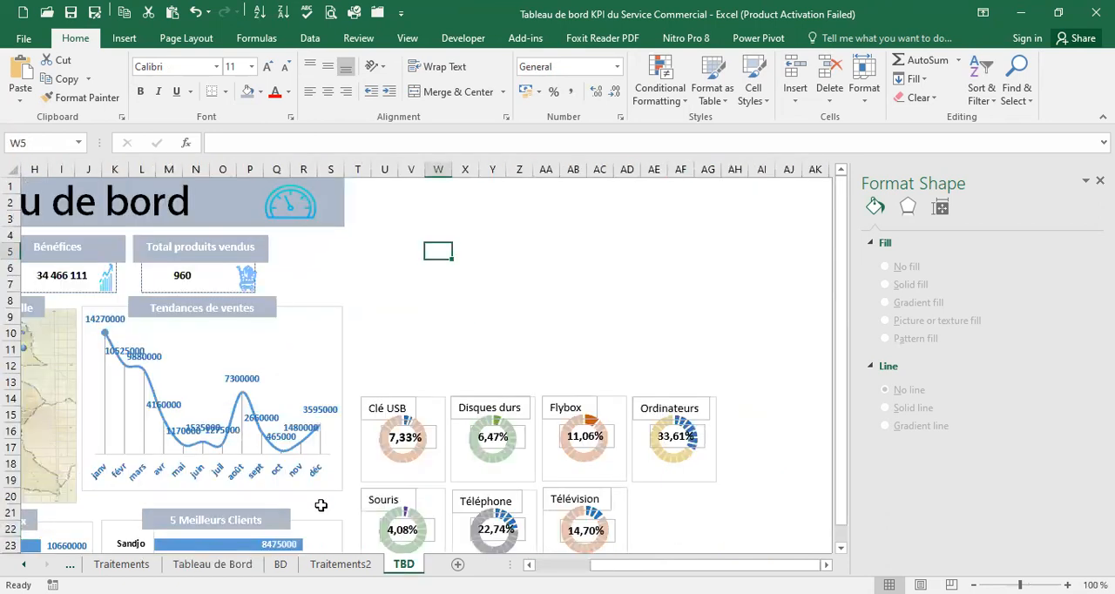
# Select a cell in the Commercial pivot table at the start of the Traitements2 sheet
pyautogui.click(340, 564)
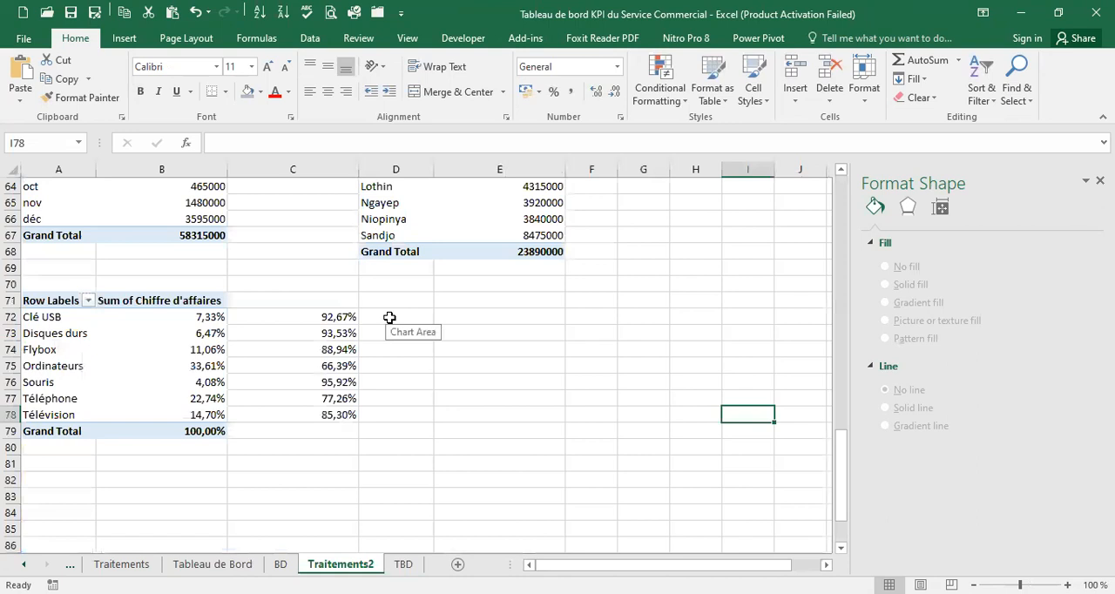
pyautogui.scroll(4, 393, 314)
pyautogui.scroll(17, 405, 287)
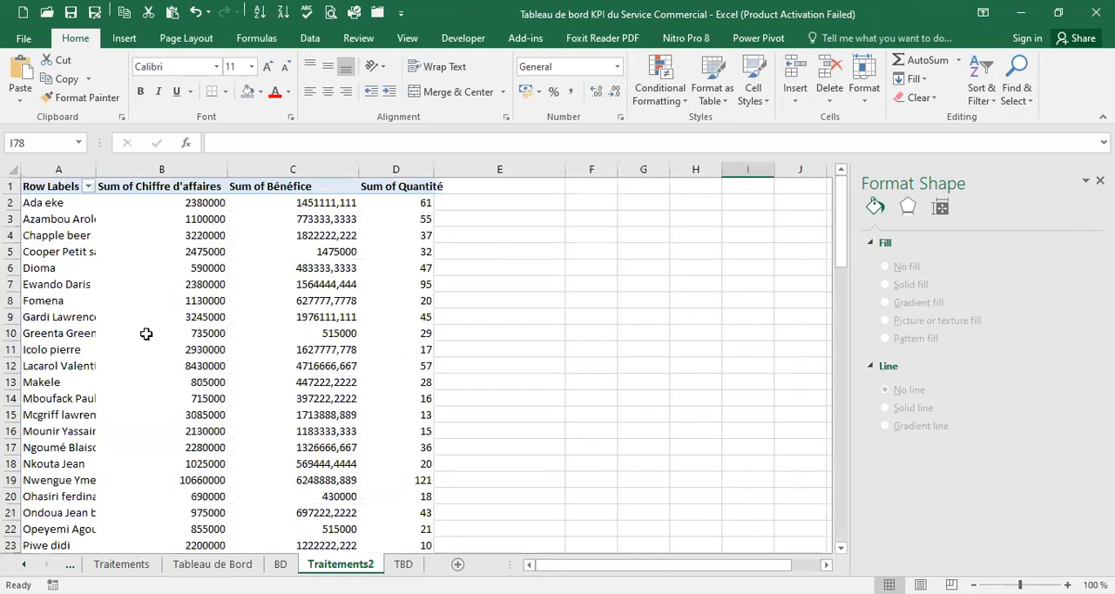
pyautogui.click(68, 285)
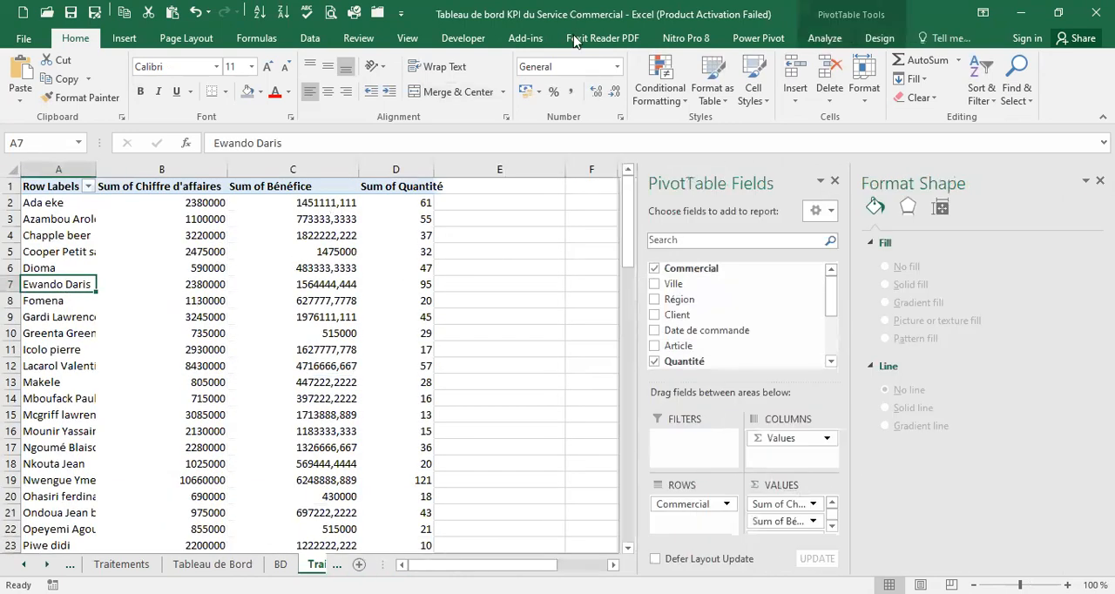
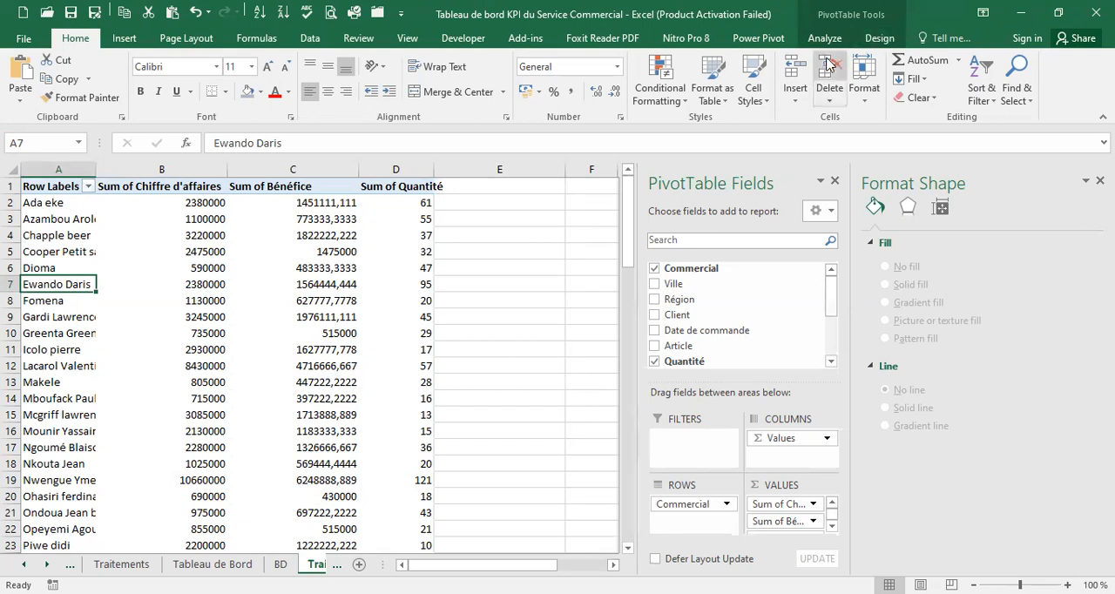
# Insert slicers for Article, Ville and Commercial from the Commercial pivot table
pyautogui.click(877, 40)
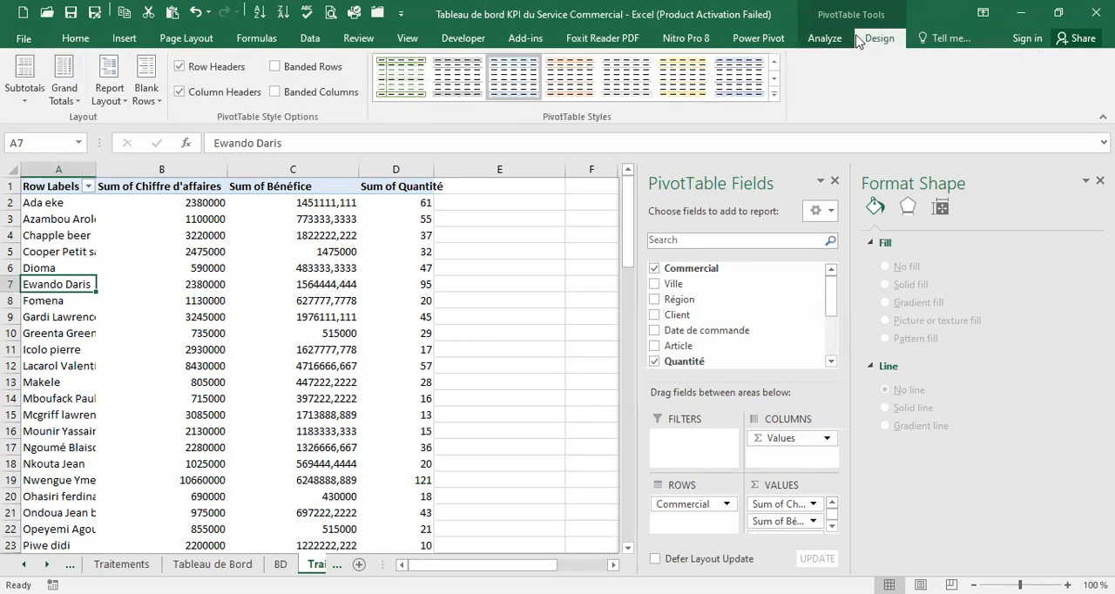
pyautogui.click(806, 41)
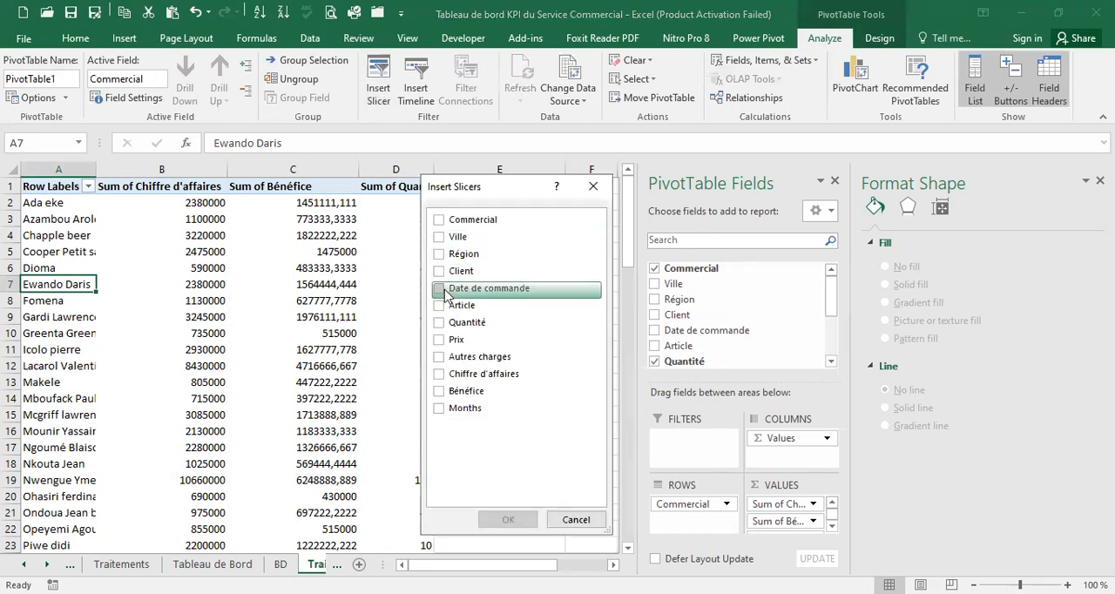
pyautogui.click(459, 310)
pyautogui.click(440, 236)
pyautogui.click(440, 220)
pyautogui.click(510, 519)
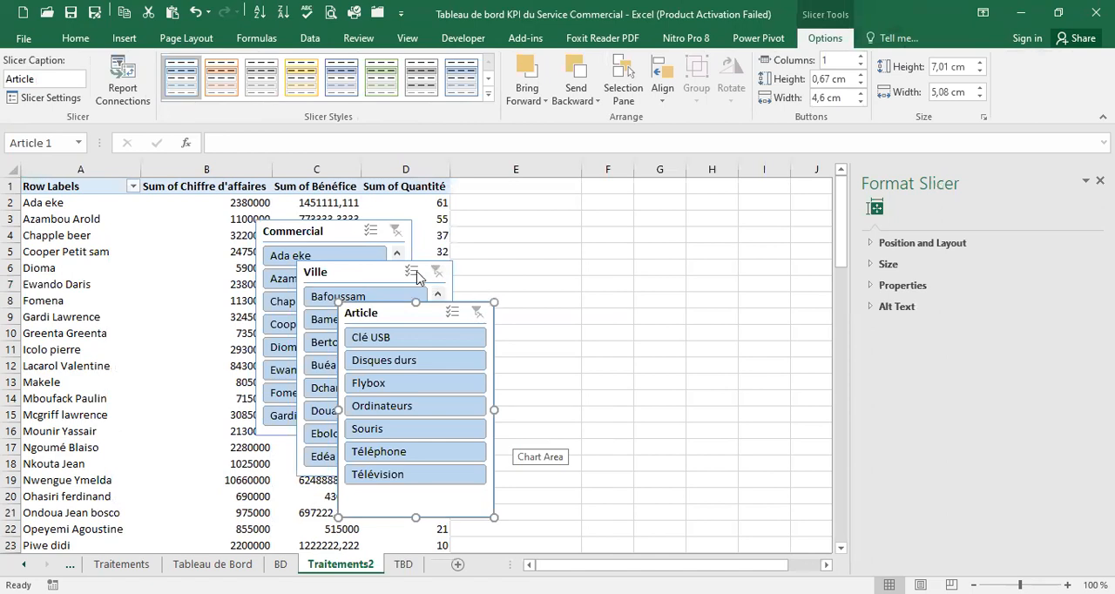
# Move the three slicers together from Traitements2 to the empty area above the rings on the TBD sheet
pyautogui.keyDown('ctrl'); pyautogui.click(379, 264); pyautogui.keyUp('ctrl')
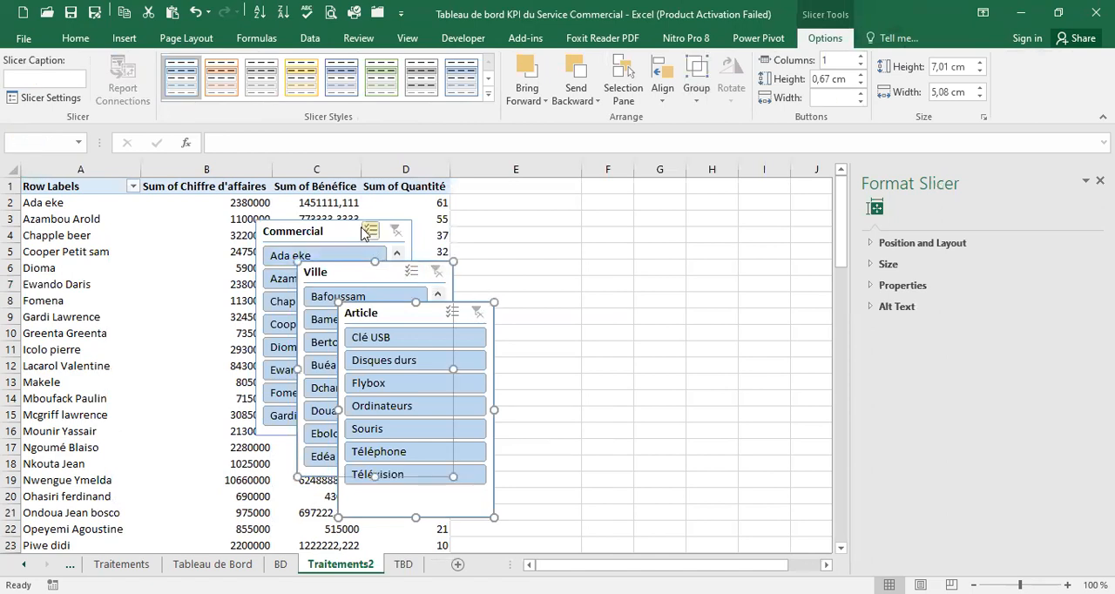
pyautogui.keyDown('ctrl'); pyautogui.click(364, 228); pyautogui.keyUp('ctrl')
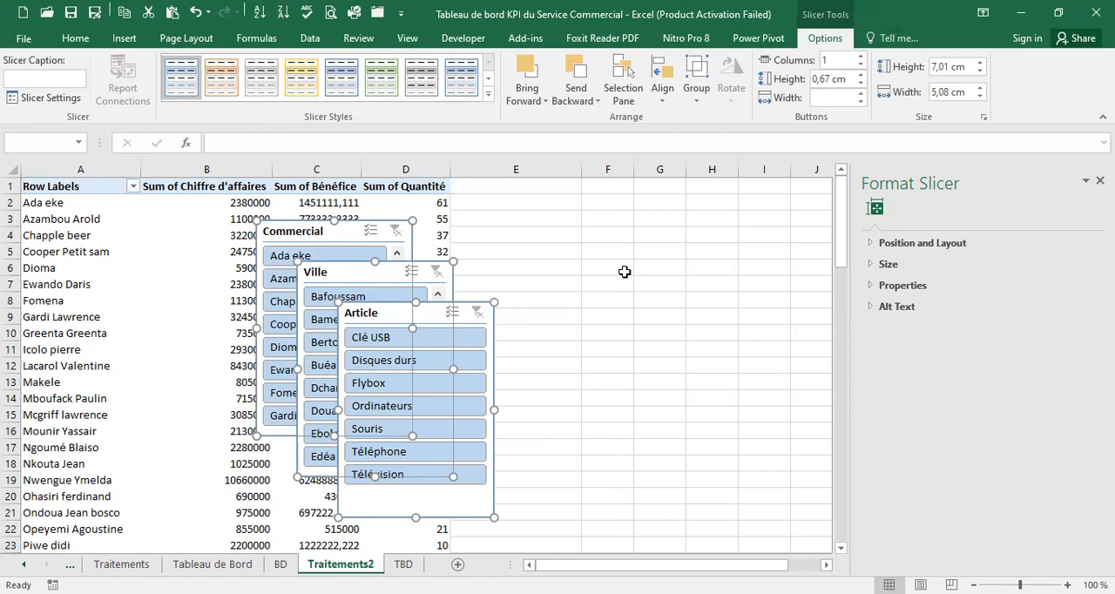
pyautogui.hotkey('ctrl', 'x')
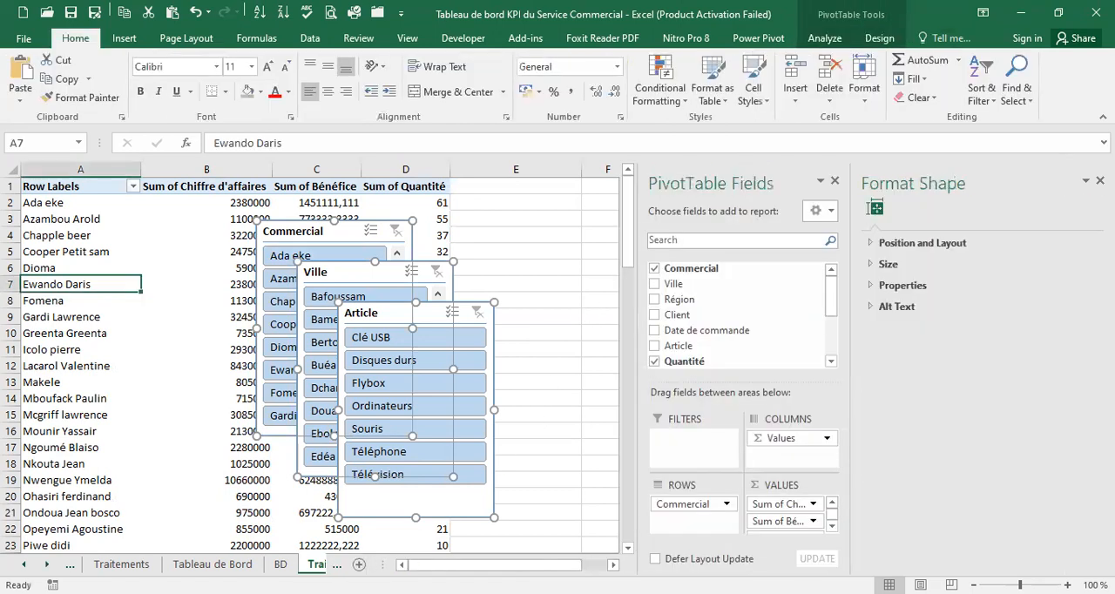
pyautogui.click(47, 565)
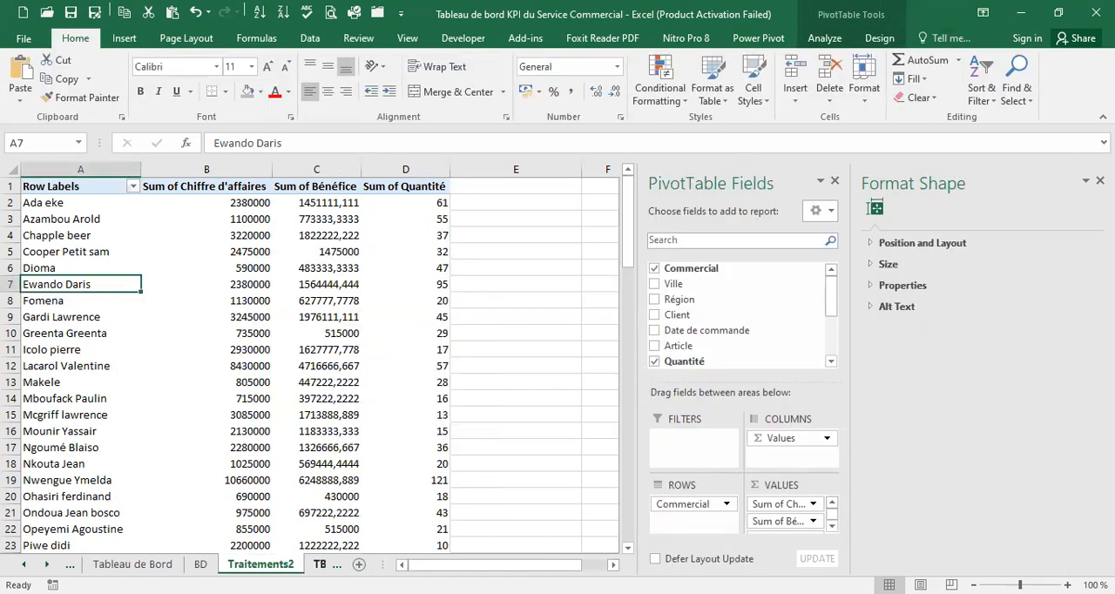
pyautogui.click(320, 565)
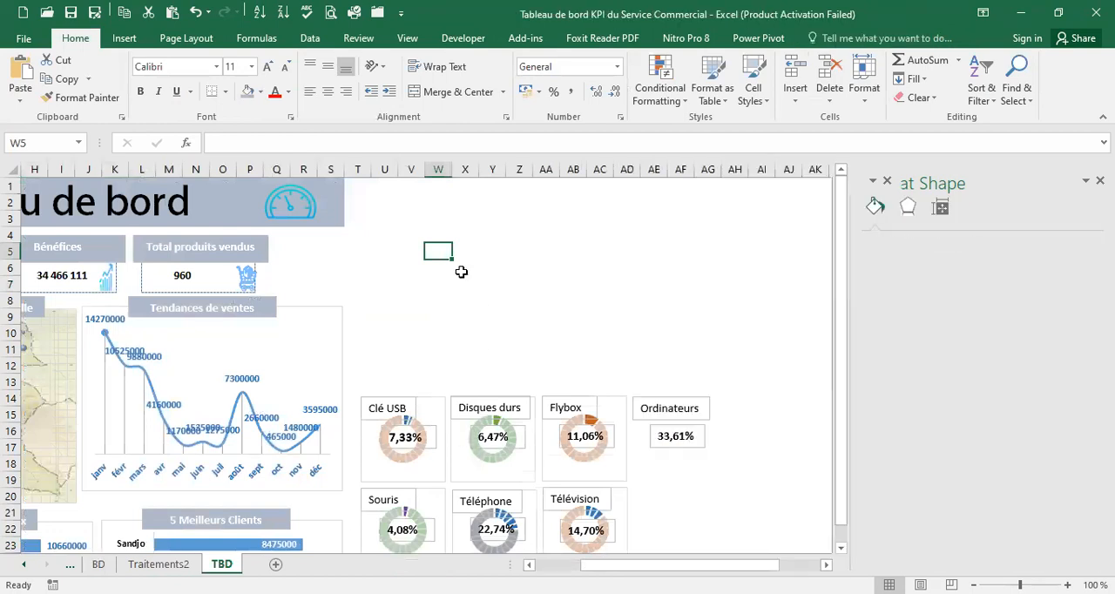
pyautogui.click(416, 207)
pyautogui.hotkey('ctrl', 'v')
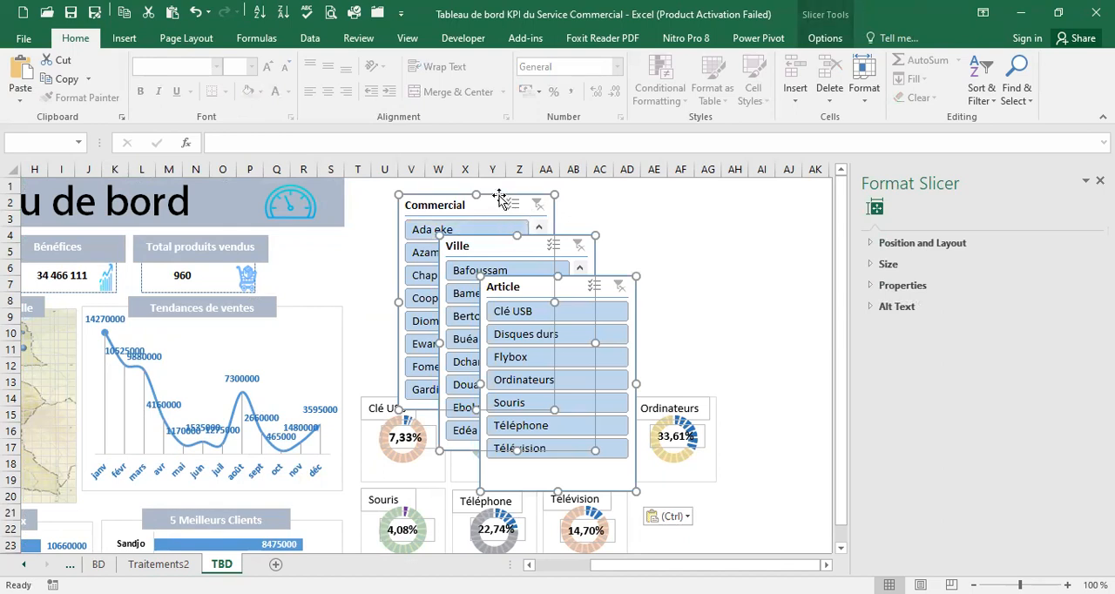
pyautogui.moveTo(499, 196); pyautogui.dragTo(649, 200)
pyautogui.click(813, 236)
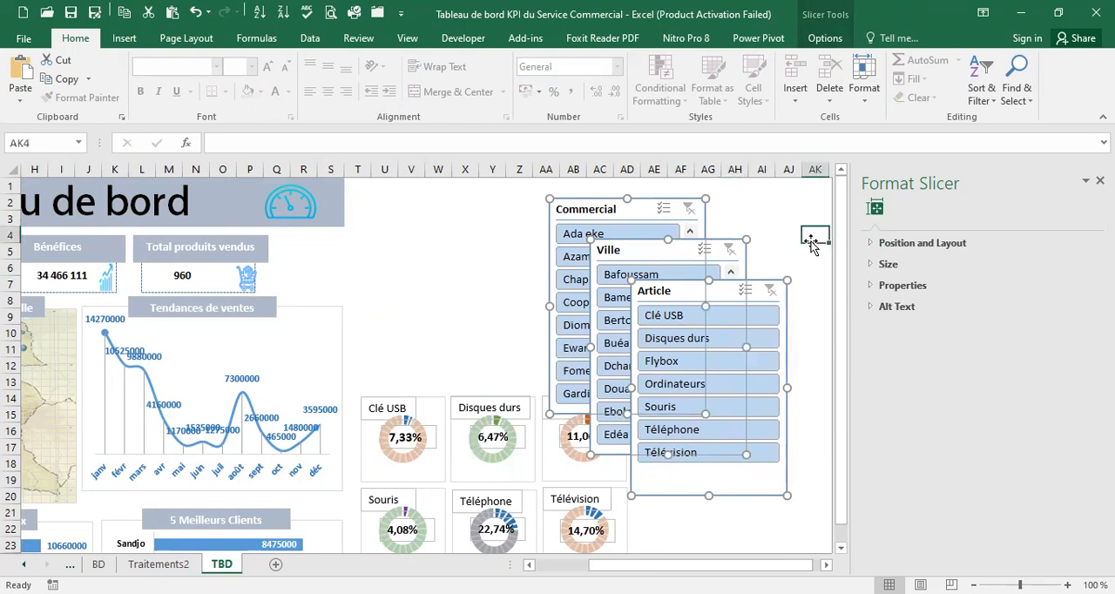
# Place the Article slicer beside the title banner above the rings, and reduce its height and its width to about 4,05 cm
pyautogui.click(706, 278)
pyautogui.moveTo(710, 281); pyautogui.dragTo(438, 183)
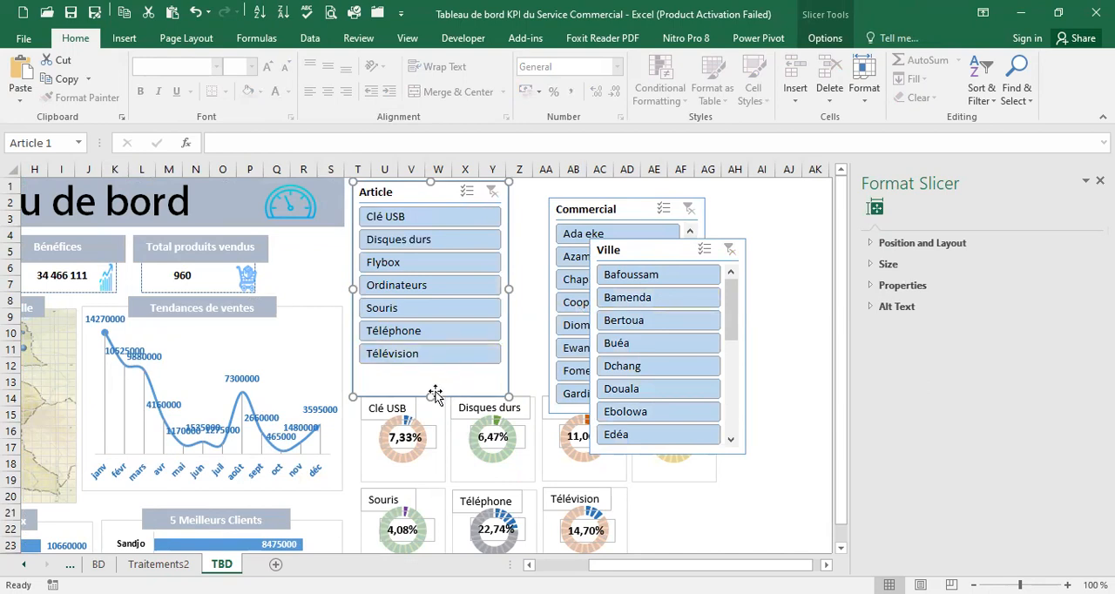
pyautogui.moveTo(432, 394); pyautogui.dragTo(432, 351)
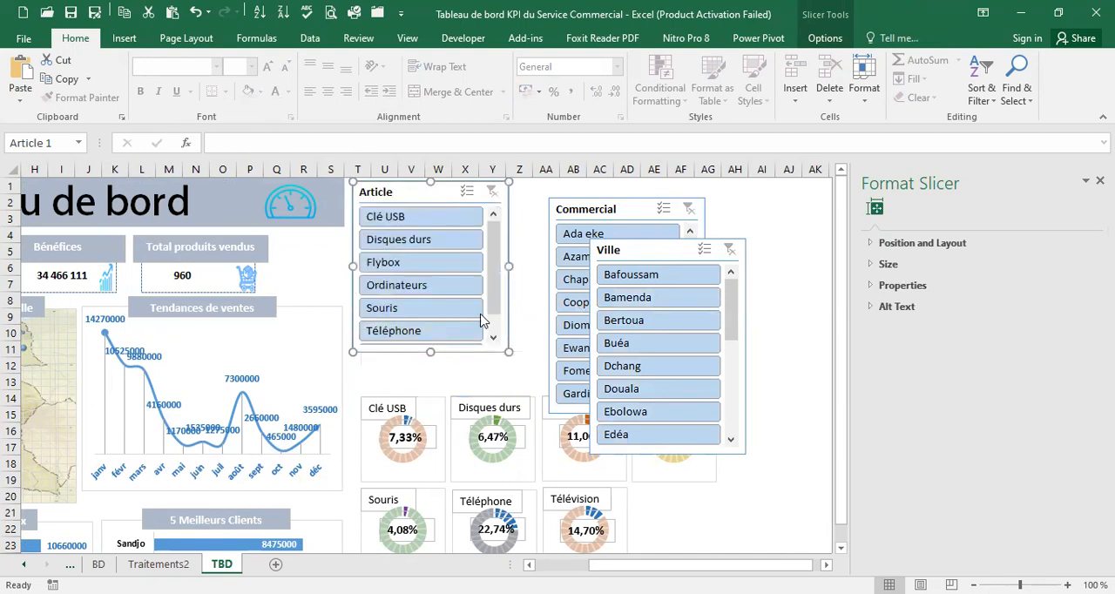
pyautogui.moveTo(510, 265); pyautogui.dragTo(476, 263)
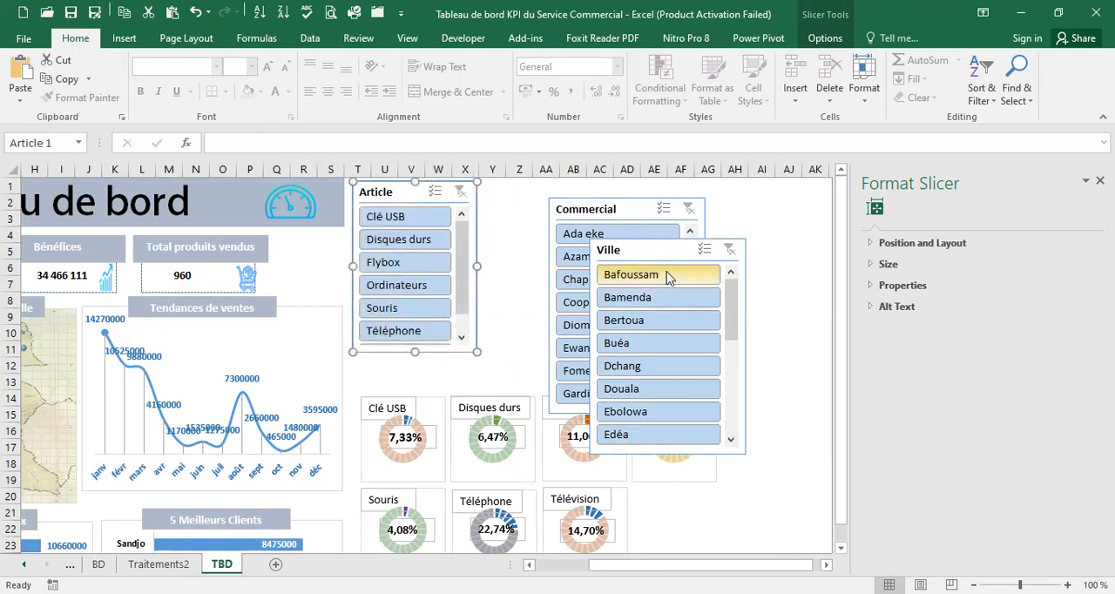
# Line up the Ville and Commercial slicers in one row beside the Article slicer
pyautogui.moveTo(660, 238); pyautogui.dragTo(567, 191)
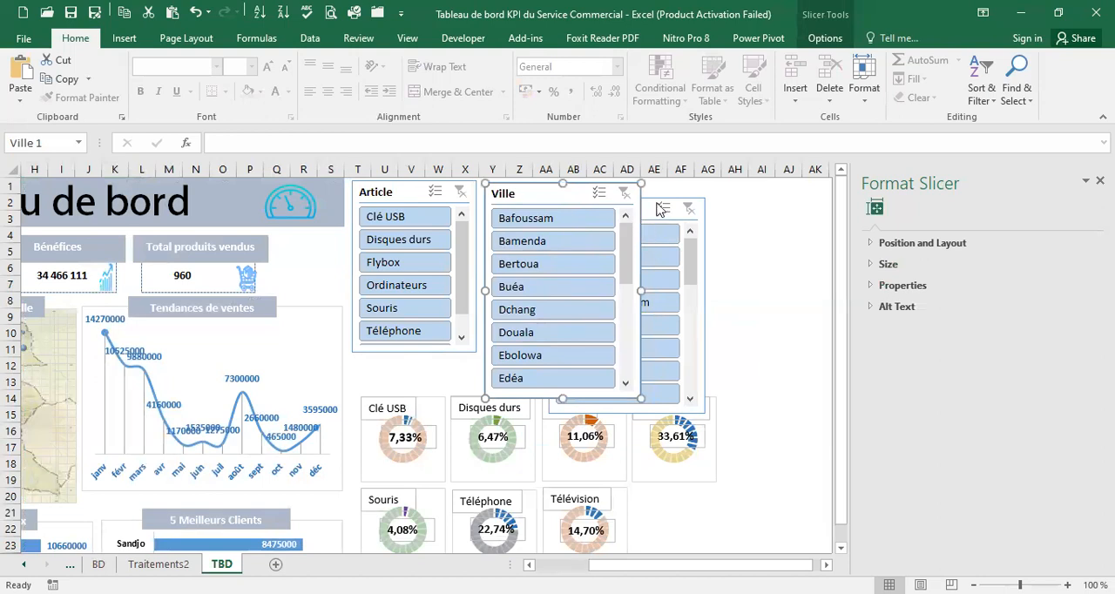
pyautogui.moveTo(648, 200); pyautogui.dragTo(755, 184)
pyautogui.click(568, 181)
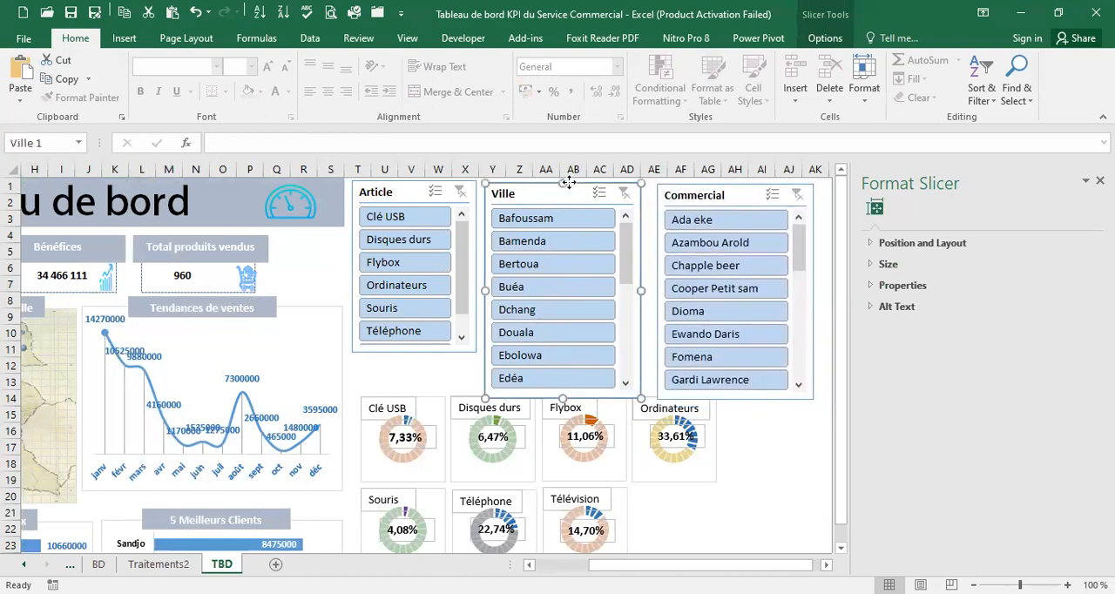
pyautogui.moveTo(567, 181); pyautogui.dragTo(564, 180)
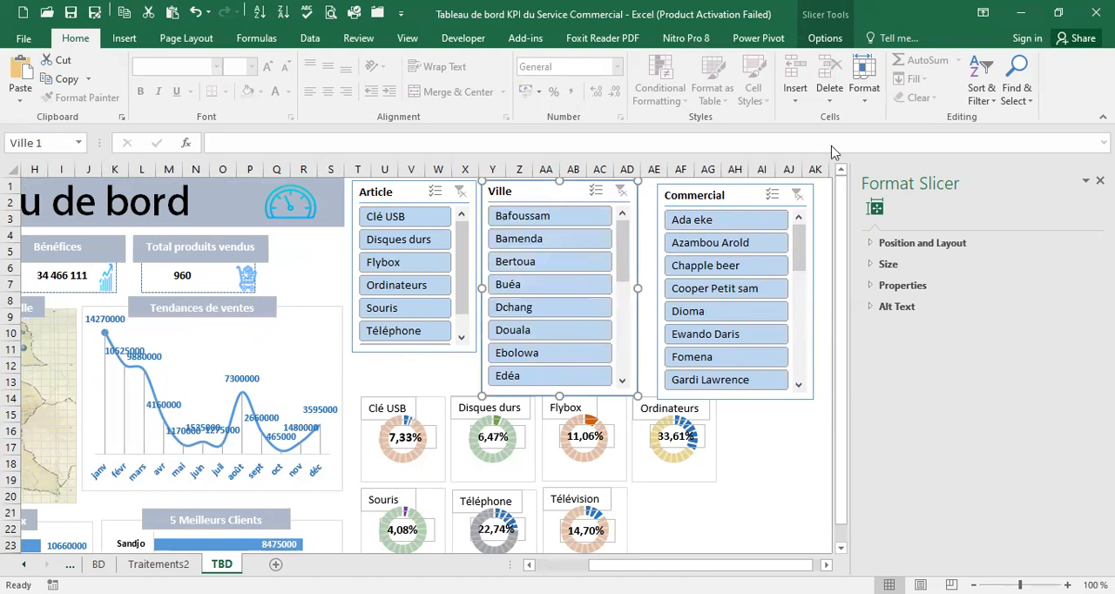
# Set the Ville and Commercial slicers to show their buttons in 2 columns
pyautogui.click(825, 38)
pyautogui.click(862, 56)
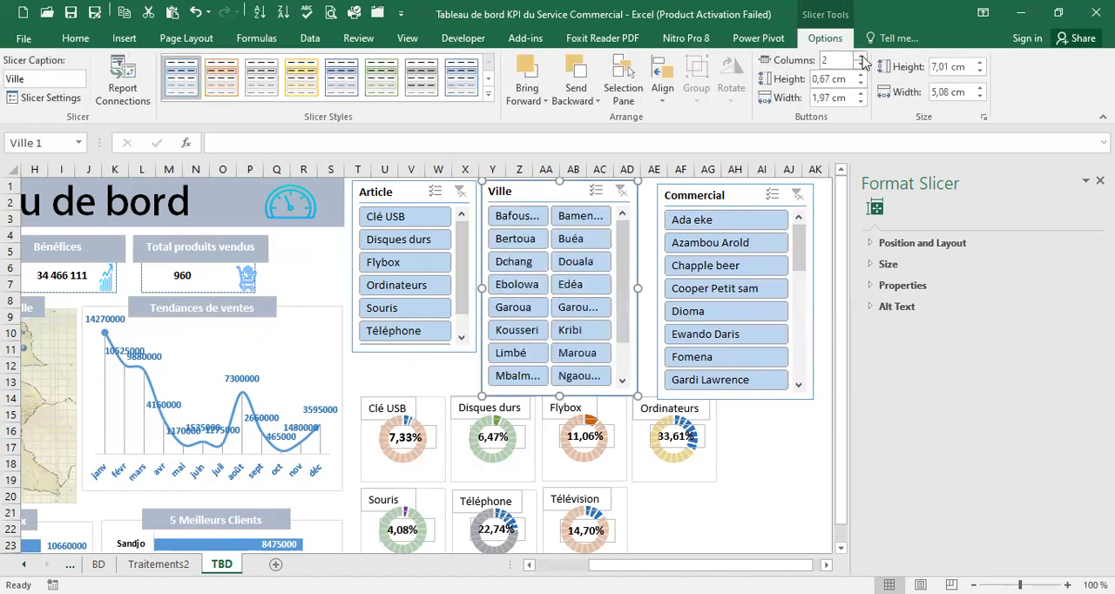
pyautogui.click(767, 192)
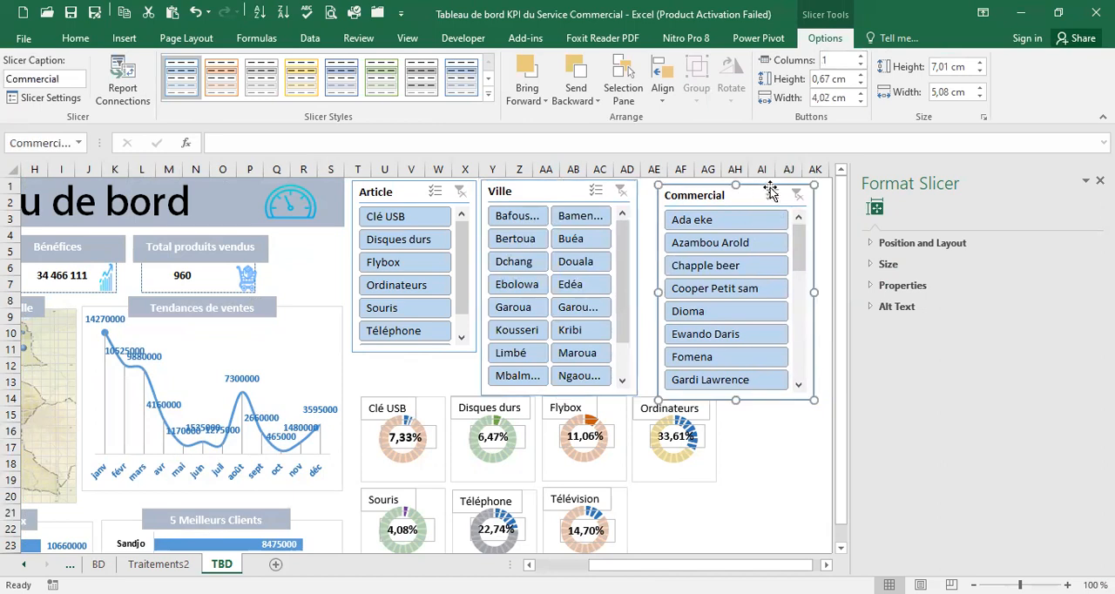
pyautogui.click(861, 56)
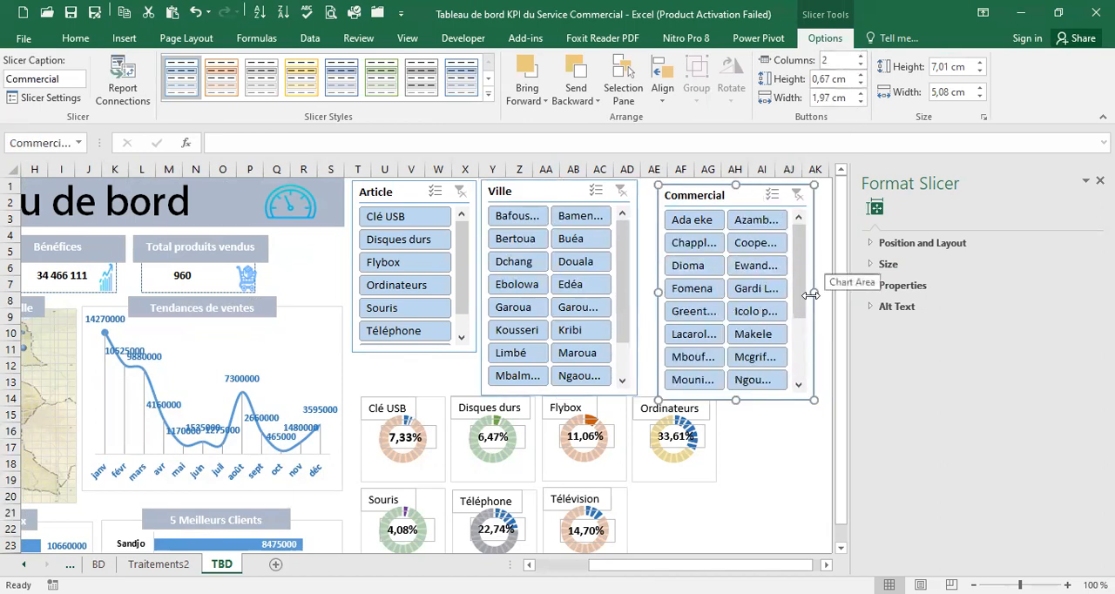
# Apply the grey slicer style to the Ville, Article and Commercial slicers
pyautogui.click(634, 296)
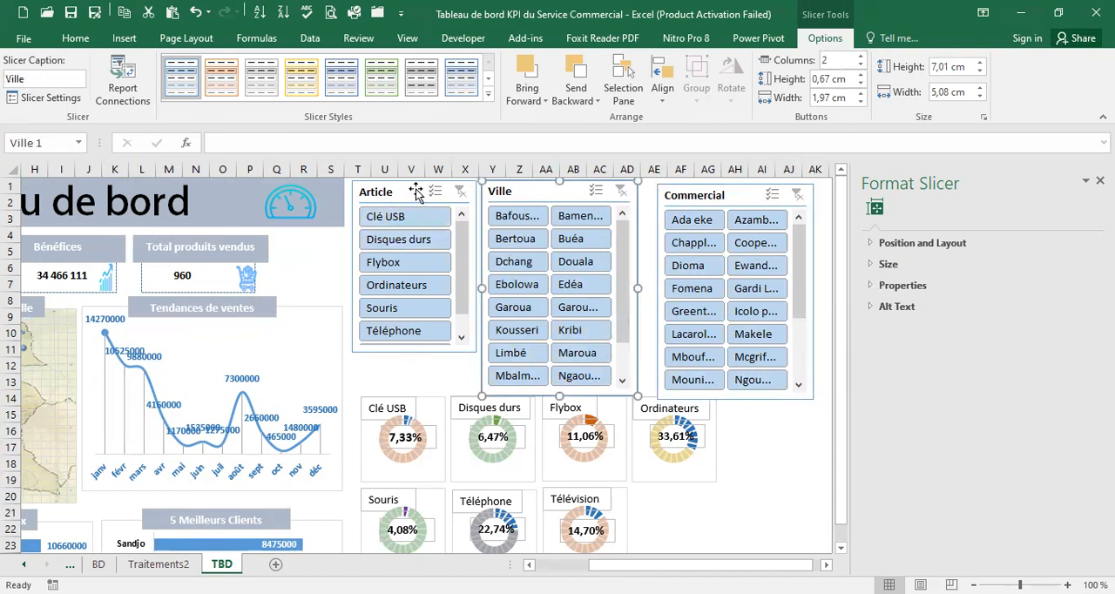
pyautogui.click(352, 76)
pyautogui.click(421, 78)
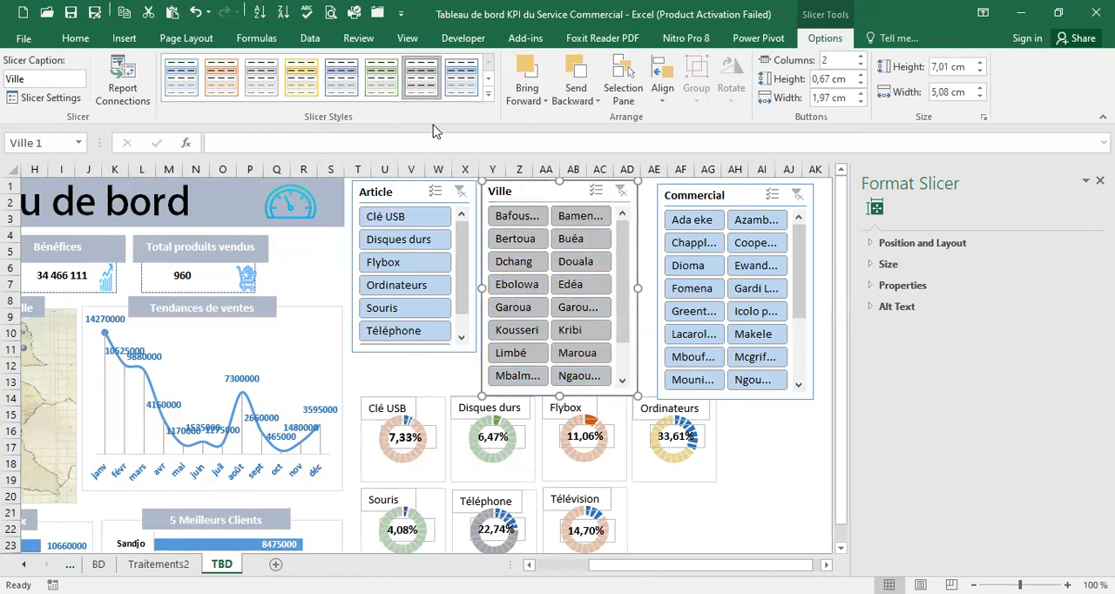
pyautogui.click(424, 188)
pyautogui.click(671, 197)
pyautogui.click(435, 92)
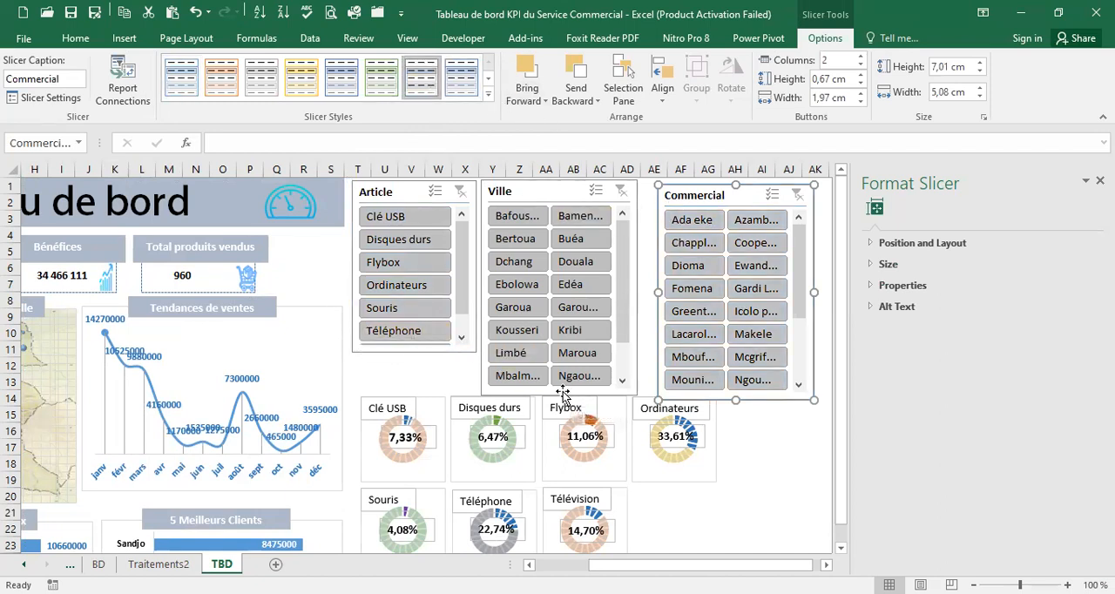
# Shorten the Ville slicer to about 4,1 cm and the Article slicer to about 4,02 cm in height
pyautogui.click(634, 341)
pyautogui.moveTo(558, 388); pyautogui.dragTo(540, 307)
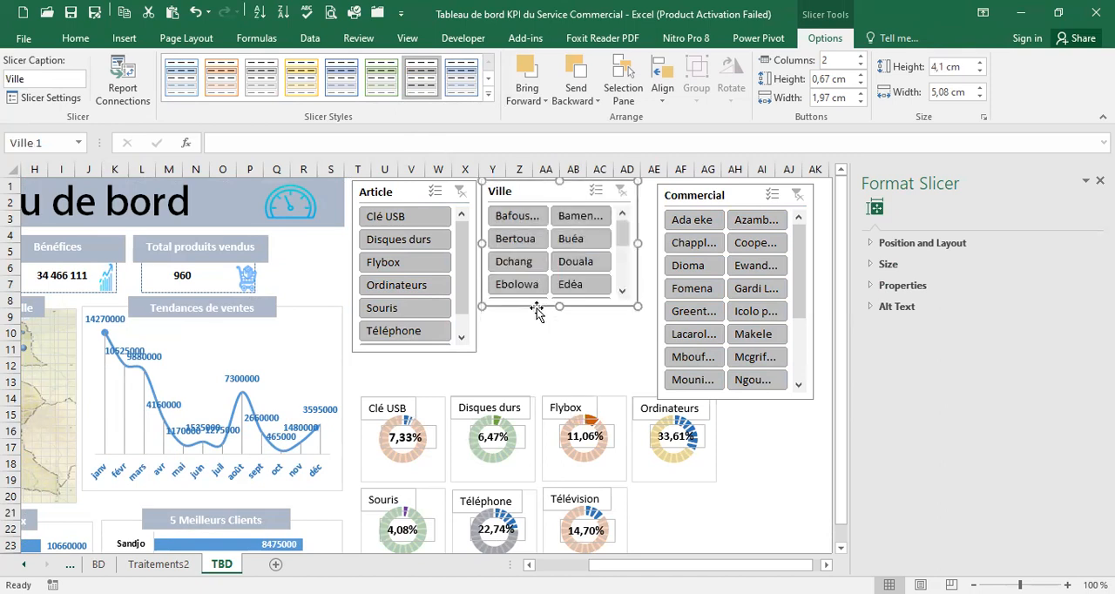
pyautogui.click(476, 334)
pyautogui.moveTo(415, 352); pyautogui.dragTo(415, 304)
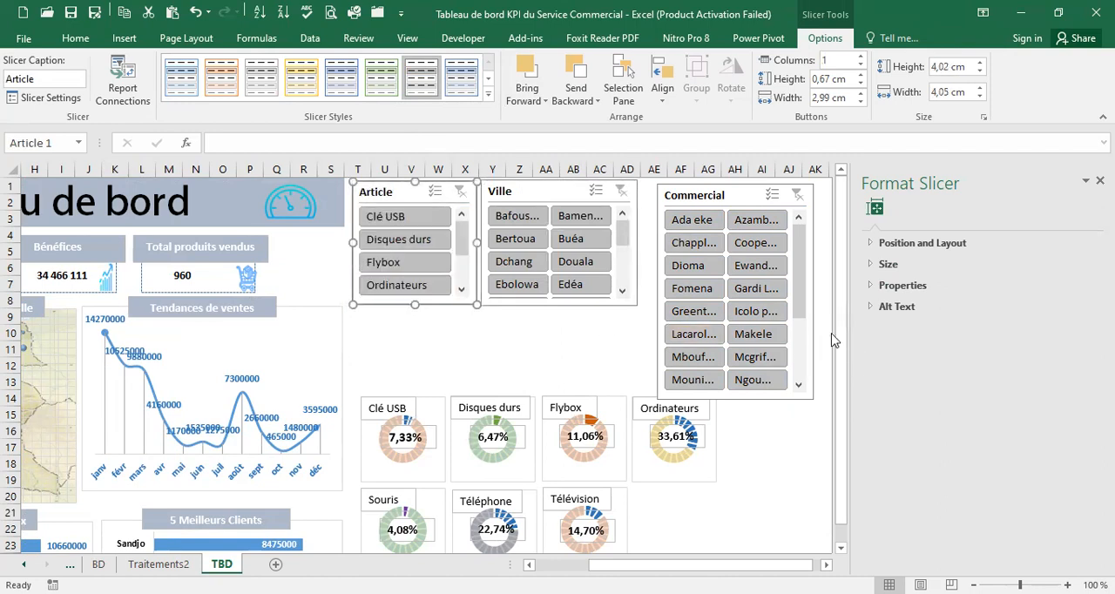
# Resize the Commercial slicer to about 3,92 cm high and 5,87 cm wide, extending it toward the Ville slicer
pyautogui.click(812, 316)
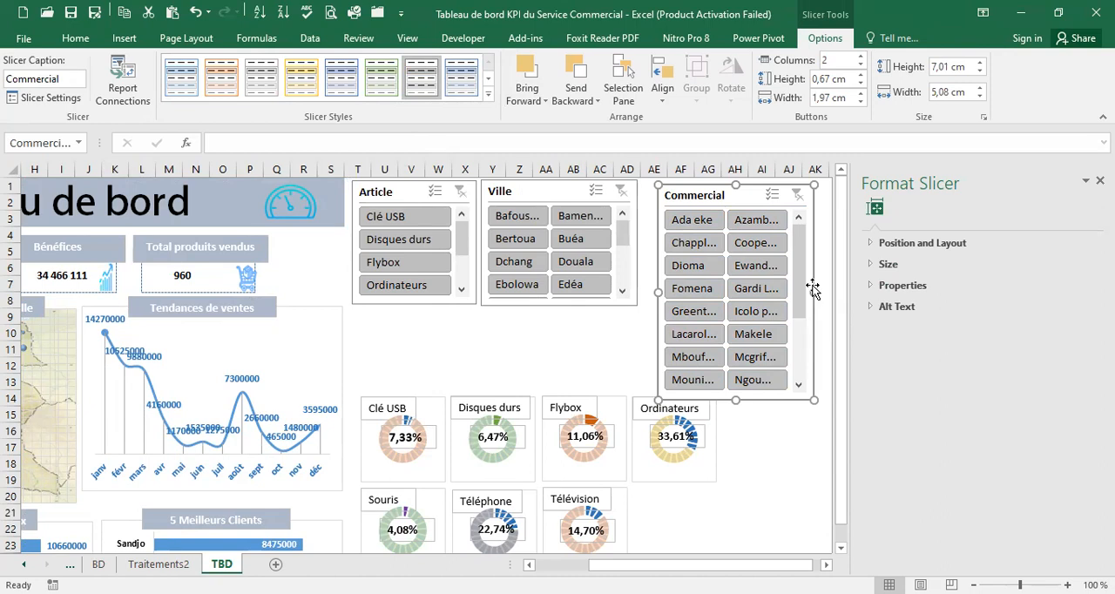
pyautogui.moveTo(817, 288); pyautogui.dragTo(690, 283)
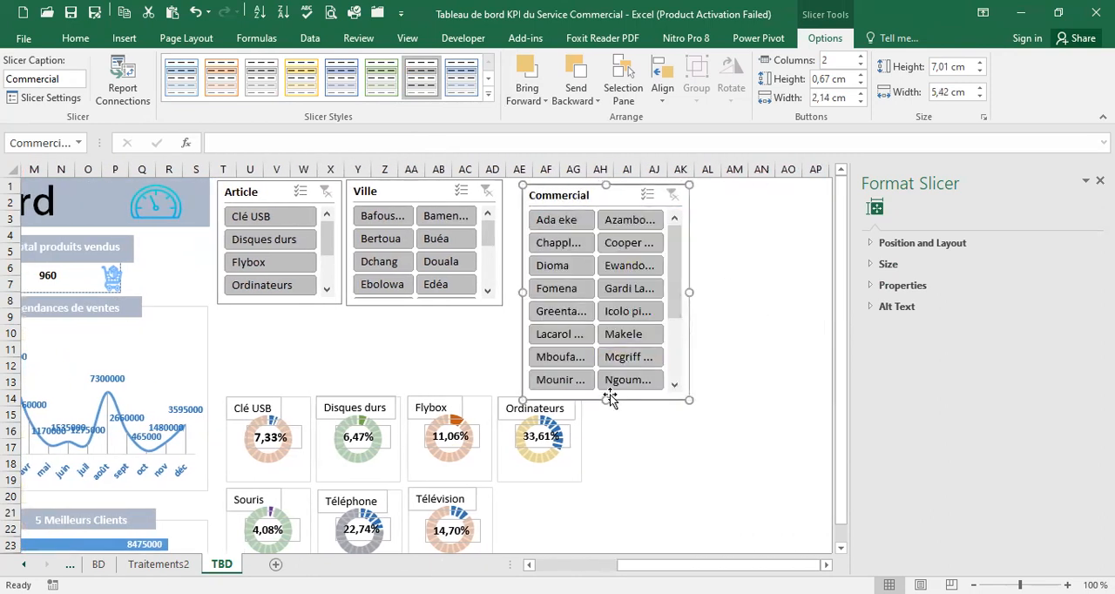
pyautogui.moveTo(608, 398); pyautogui.dragTo(597, 304)
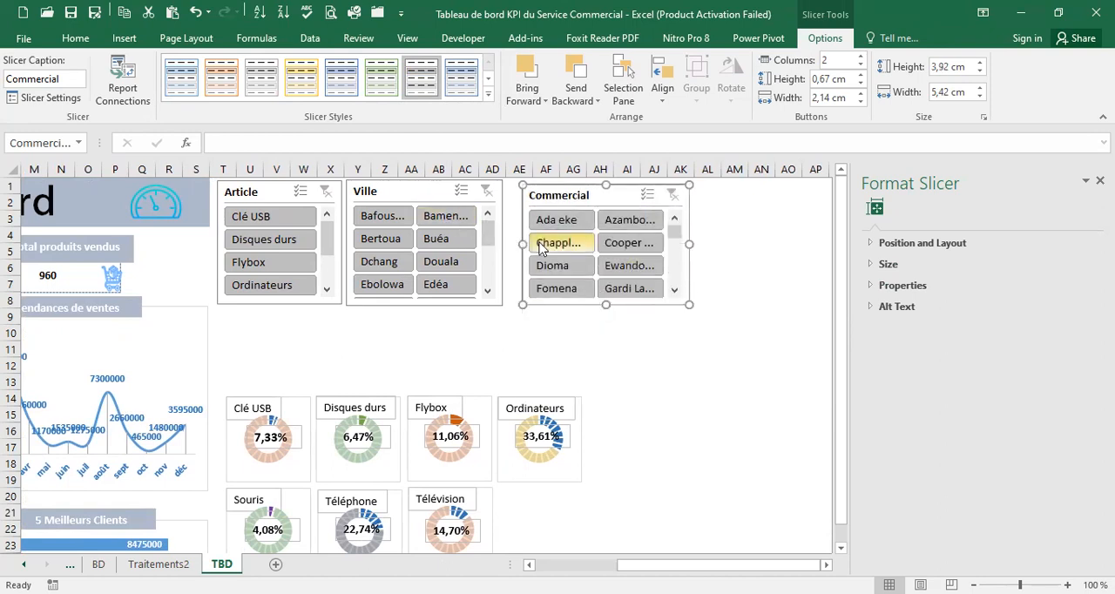
pyautogui.moveTo(521, 243); pyautogui.dragTo(508, 250)
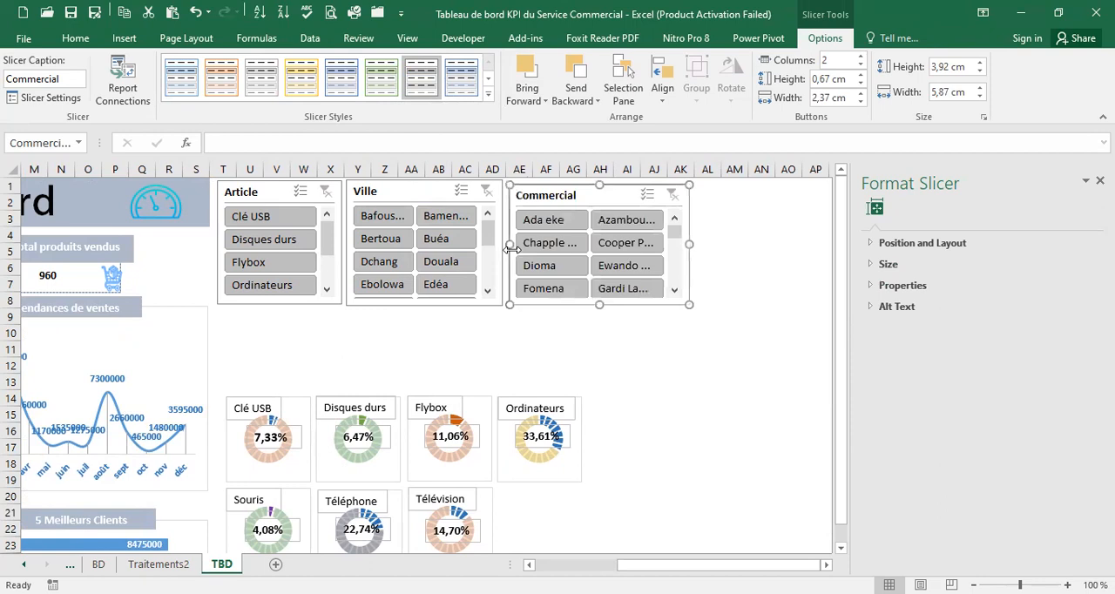
# Pick an empty cell below the TBD slicers, and insert a Date de commande timeline from the Commercial pivot table on Traitements2
pyautogui.click(310, 331)
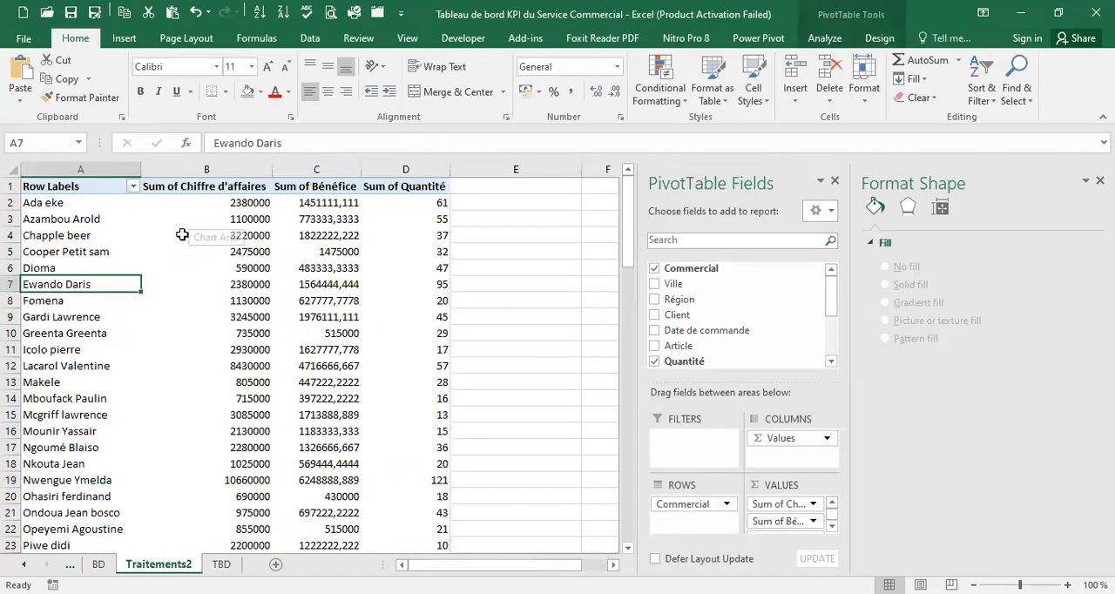
pyautogui.click(826, 38)
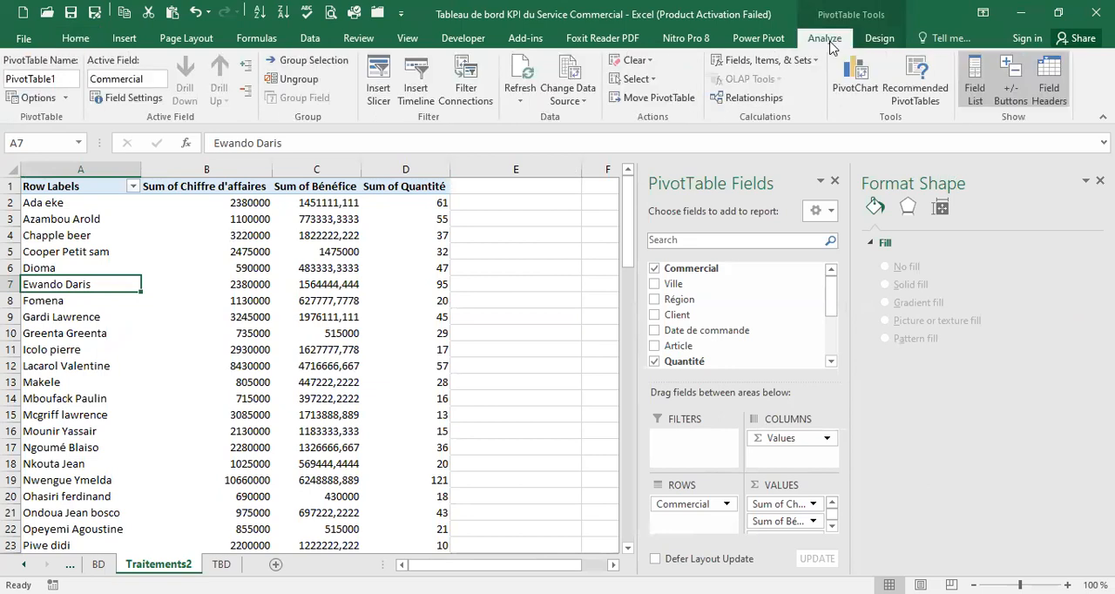
pyautogui.click(416, 81)
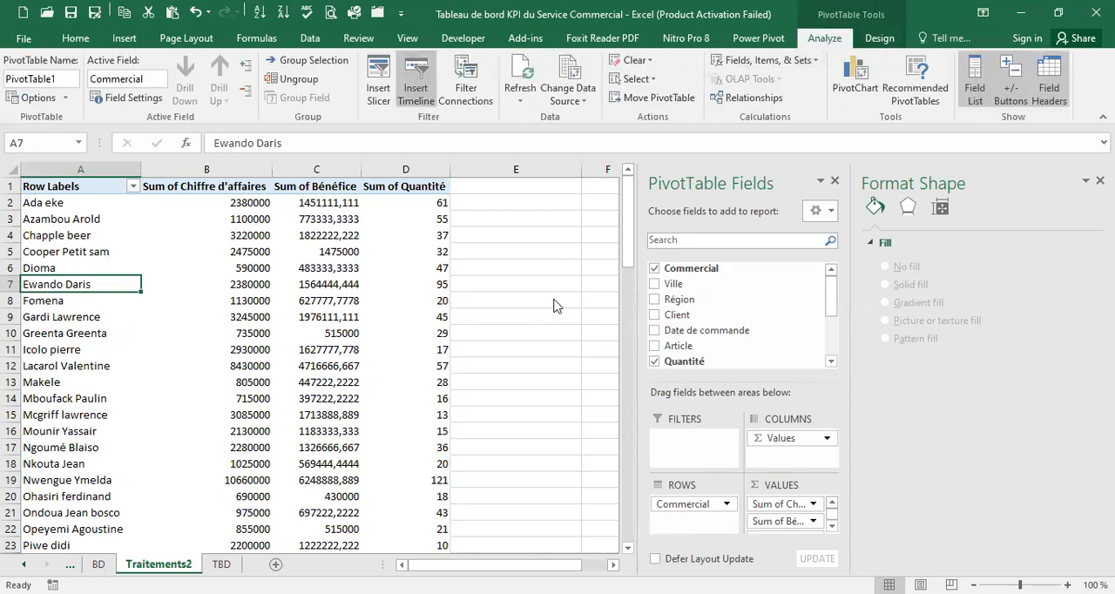
pyautogui.click(627, 249)
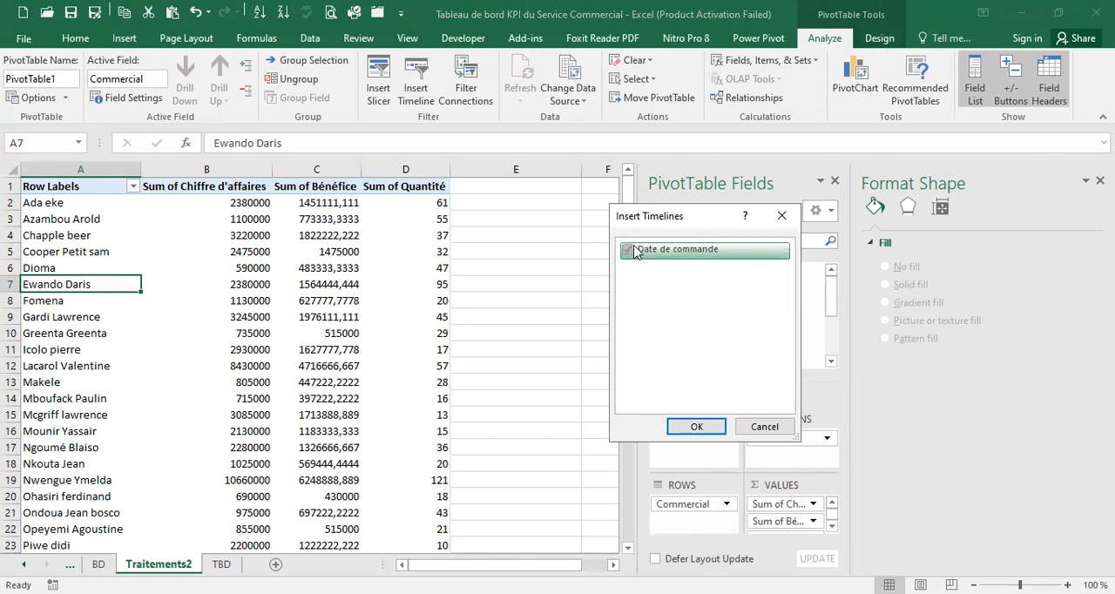
pyautogui.click(697, 427)
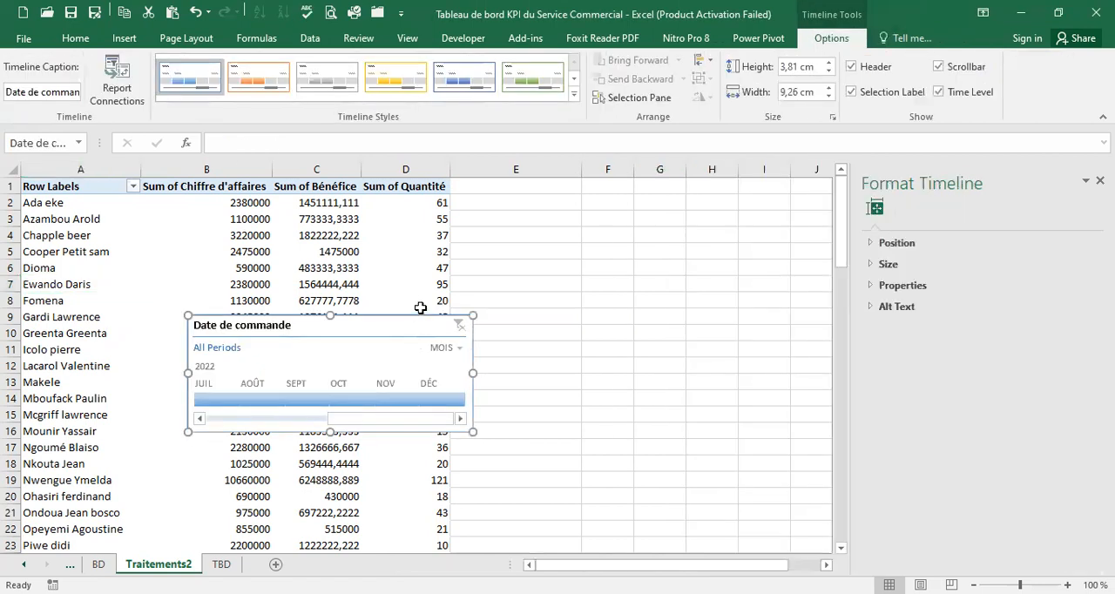
# Move the Date de commande timeline from Traitements2 to the empty area below the slicers on TBD
pyautogui.hotkey('ctrl', 'x')
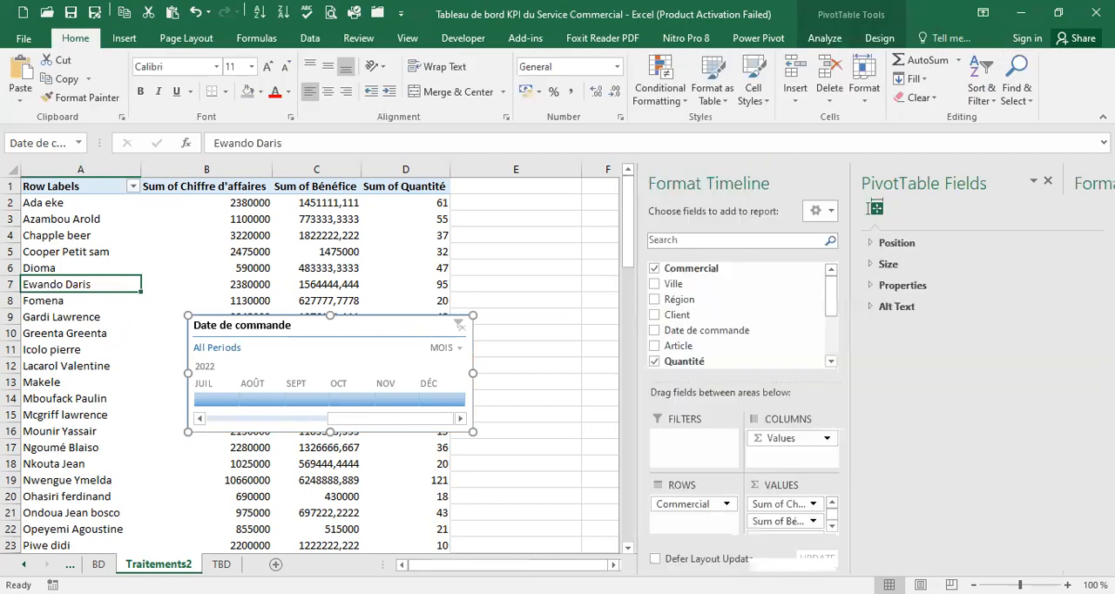
pyautogui.click(221, 565)
pyautogui.hotkey('ctrl', 'v')
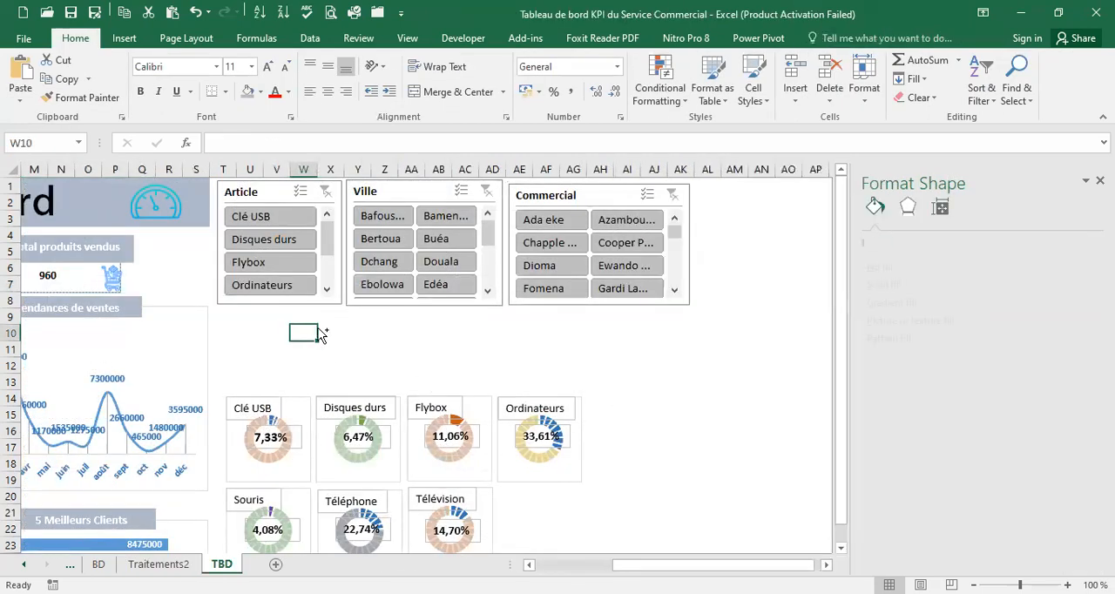
# Place the Date de commande timeline directly below the three slicers and resize it to about 15,24 cm wide and 4 cm high
pyautogui.moveTo(349, 325); pyautogui.dragTo(276, 305)
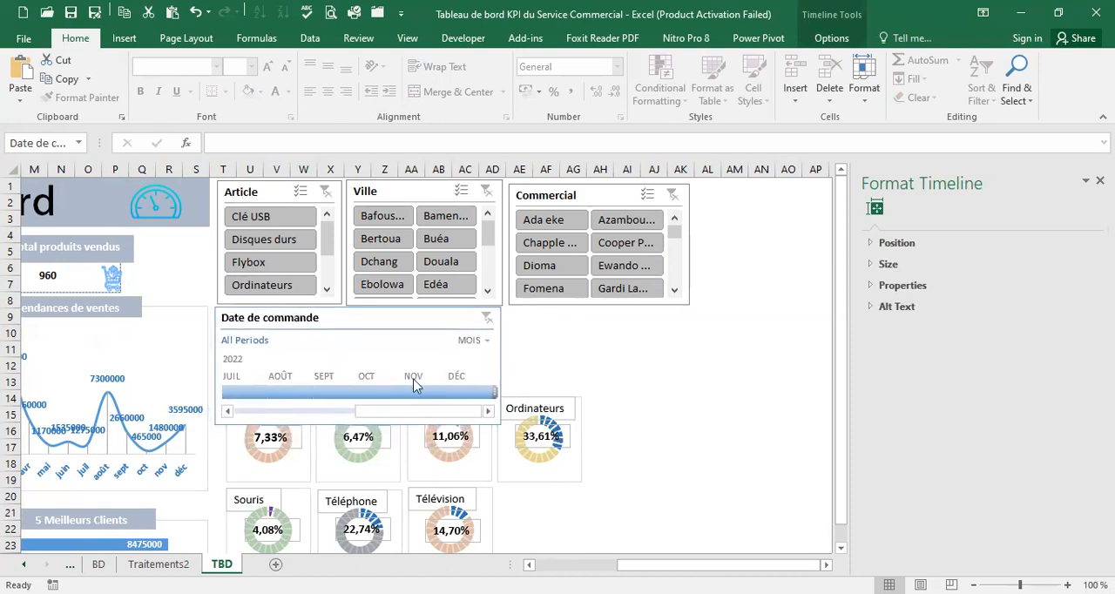
pyautogui.moveTo(501, 360); pyautogui.dragTo(685, 350)
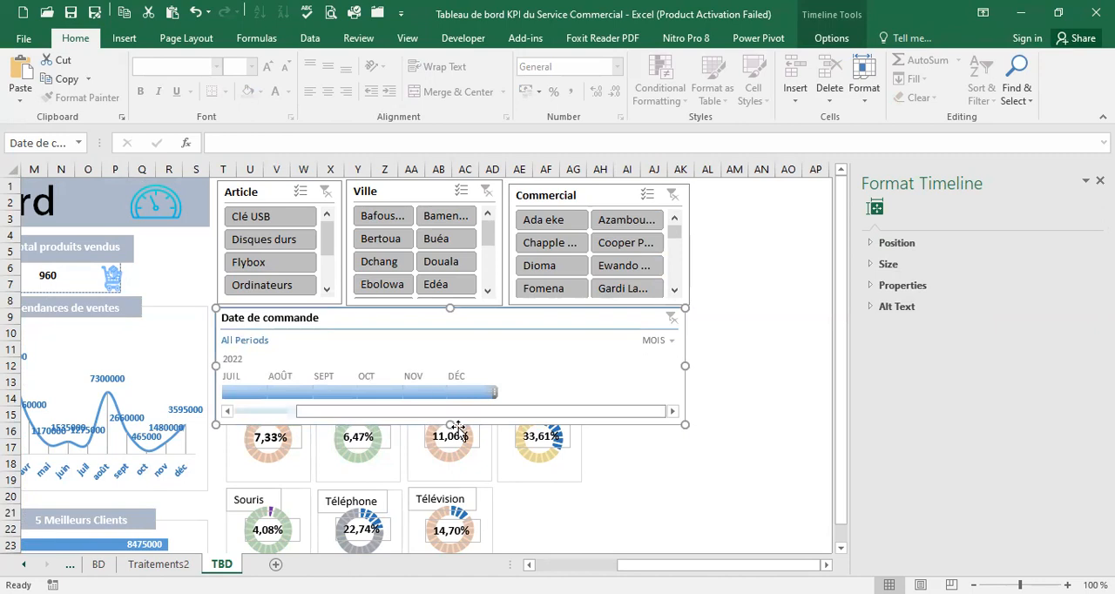
pyautogui.moveTo(454, 392); pyautogui.dragTo(454, 388)
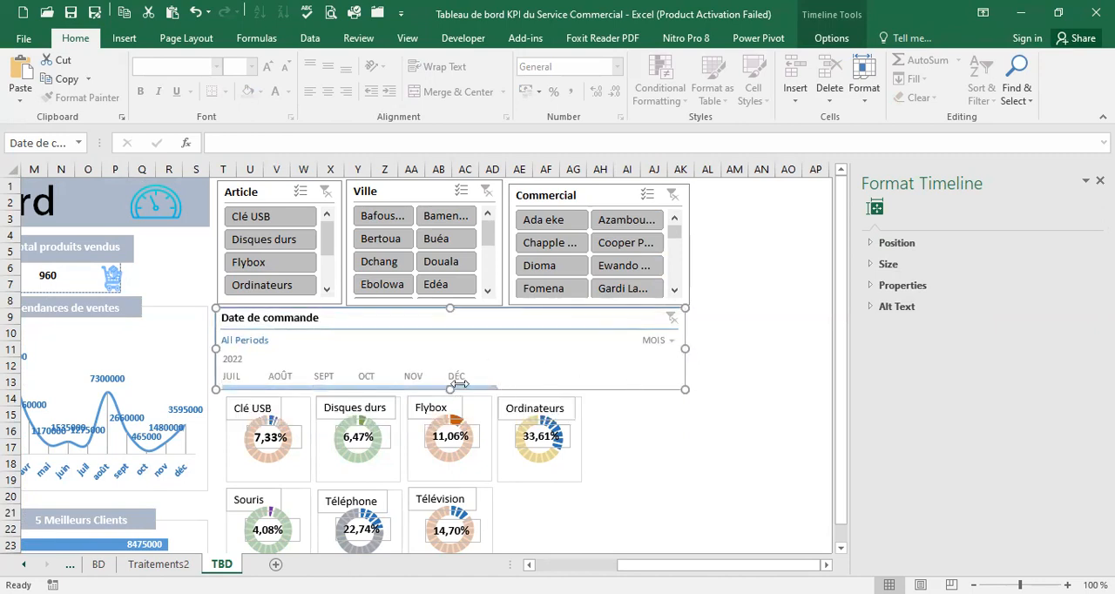
pyautogui.moveTo(449, 389); pyautogui.dragTo(449, 429)
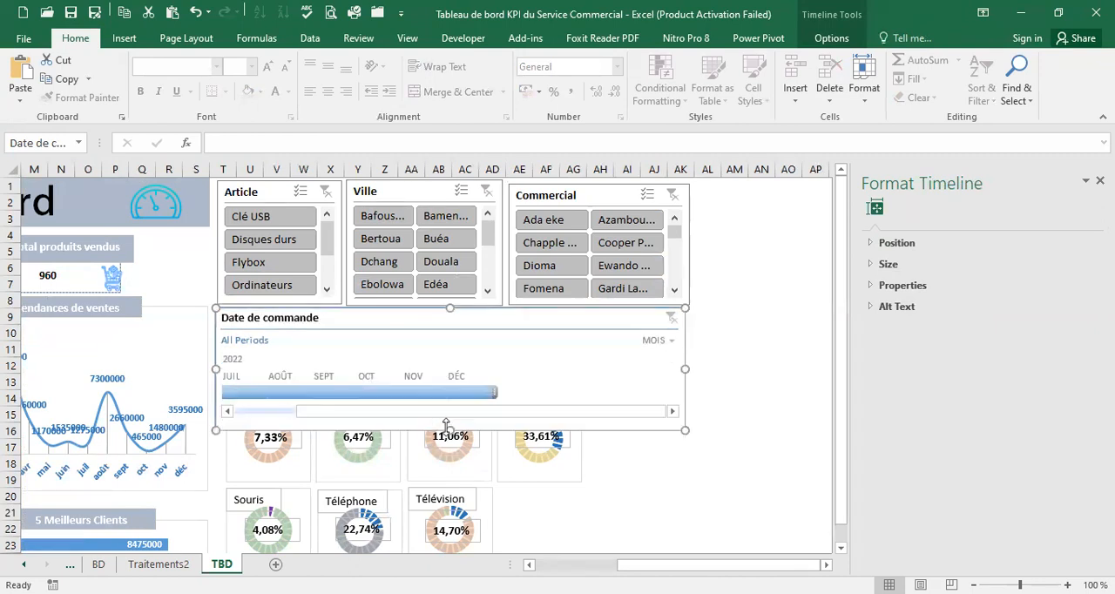
pyautogui.rightClick(385, 413)
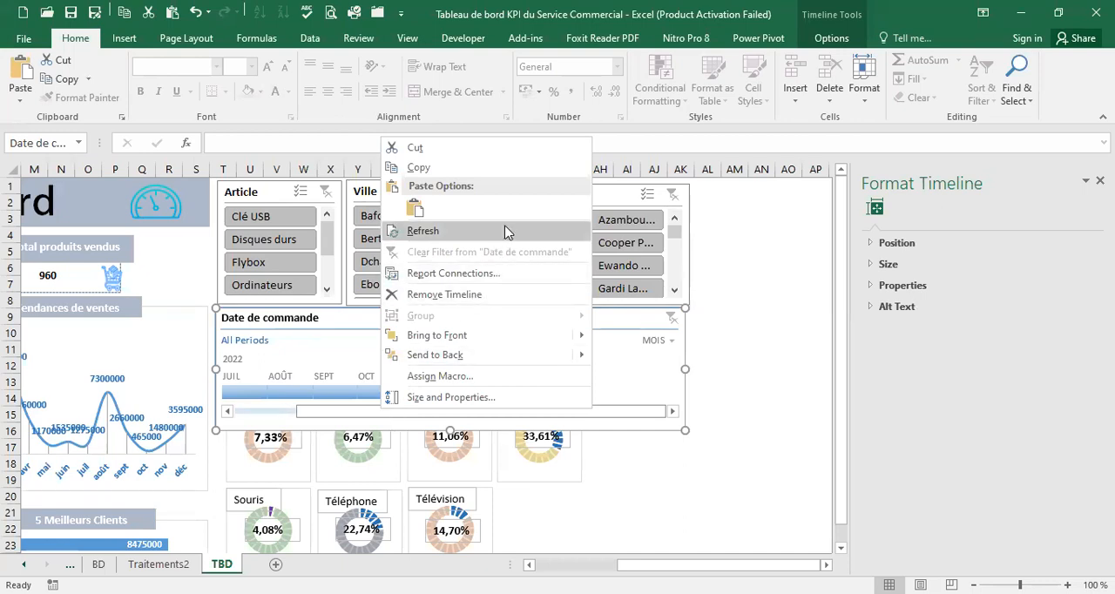
pyautogui.click(669, 372)
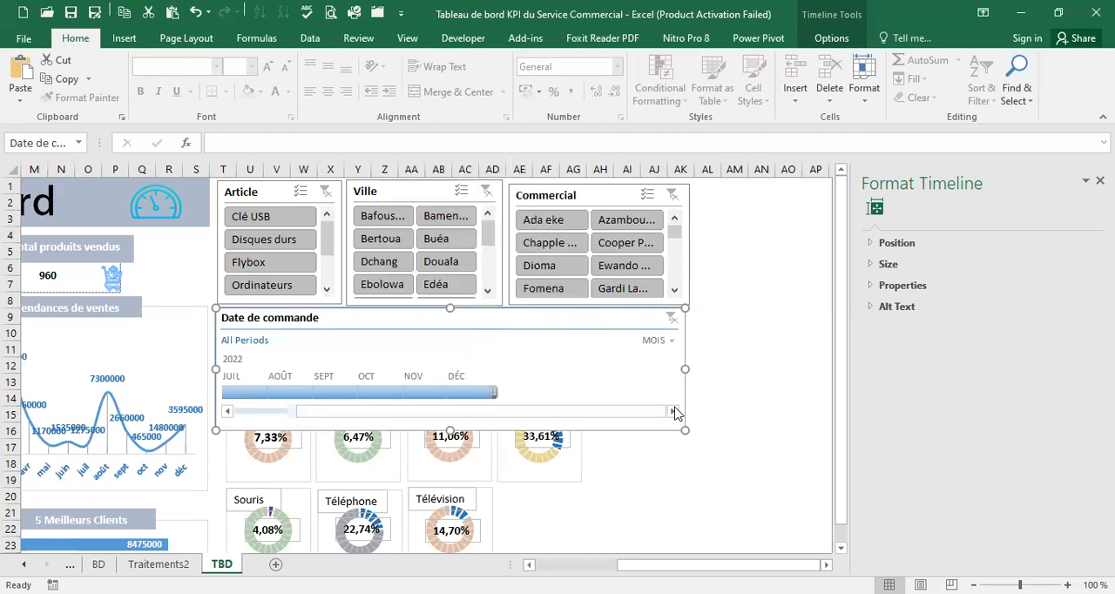
# Hide the scrollbar, selection label and time level of the Date de commande timeline, keeping its header
pyautogui.click(829, 38)
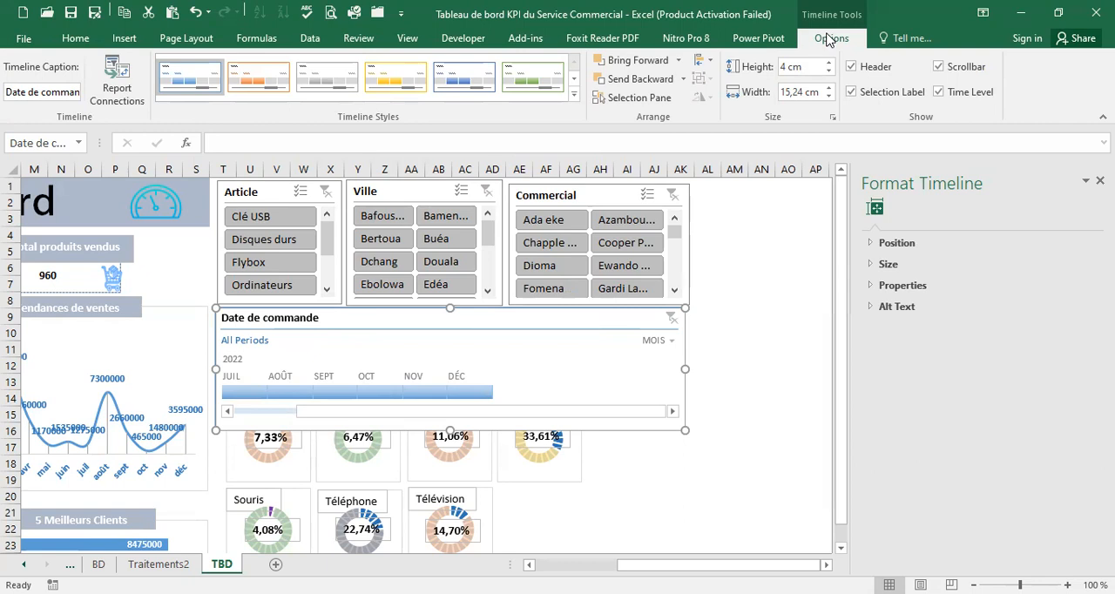
pyautogui.click(938, 66)
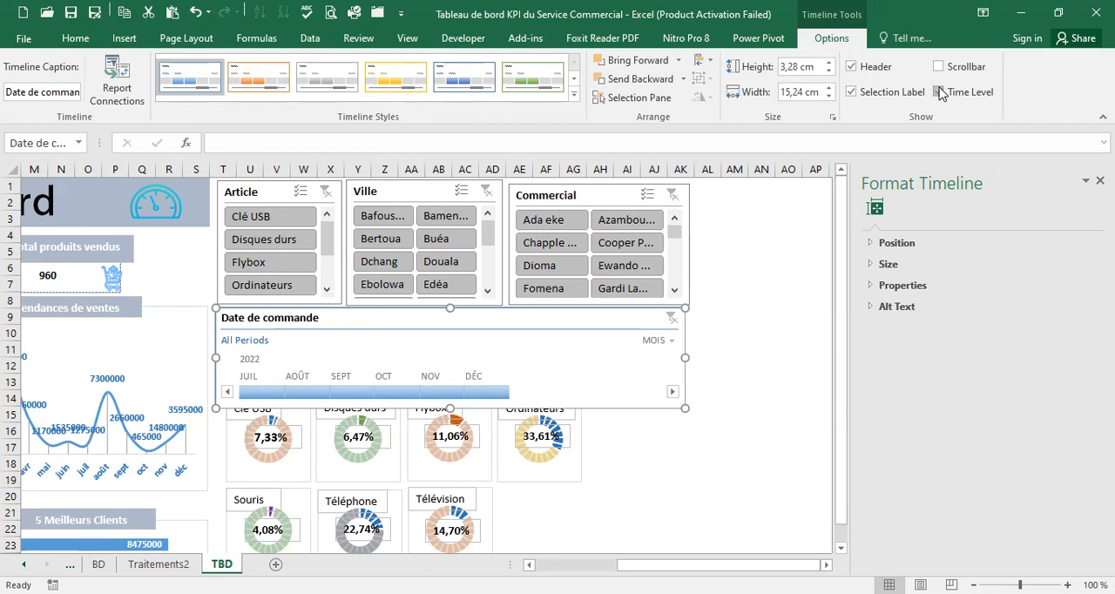
pyautogui.click(851, 92)
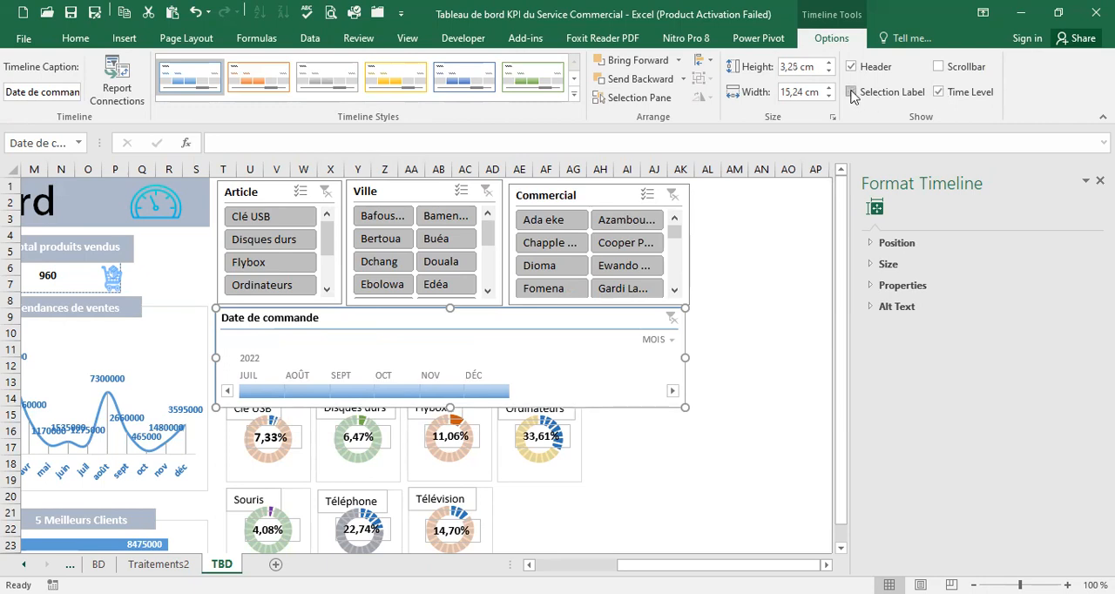
pyautogui.click(939, 91)
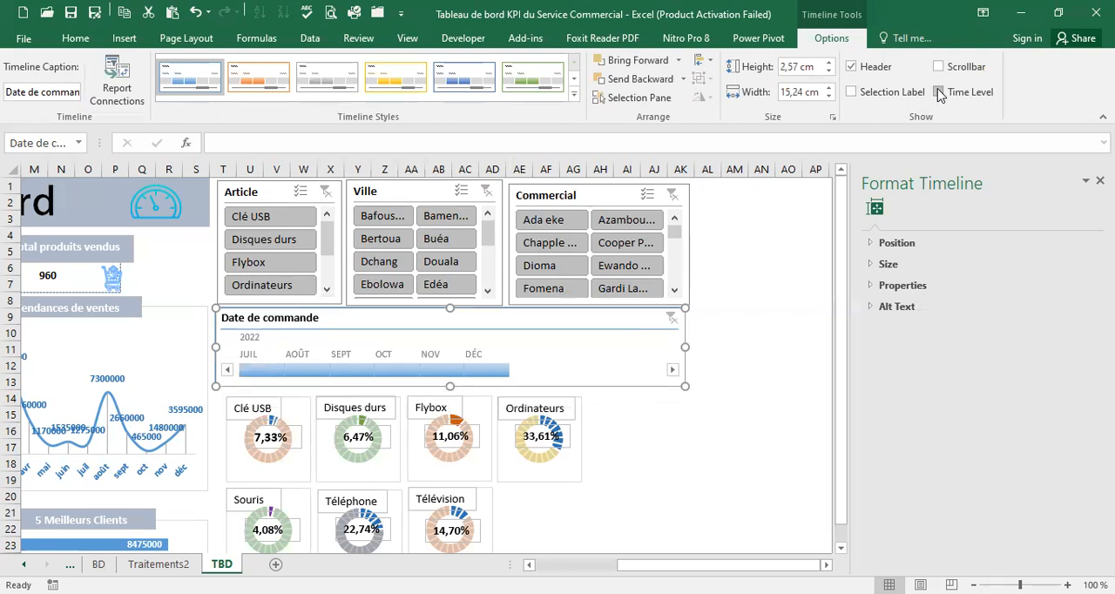
# Try the timeline without its header and with the selection label and time level shown, and restore the previous display options
pyautogui.click(852, 67)
pyautogui.click(852, 67)
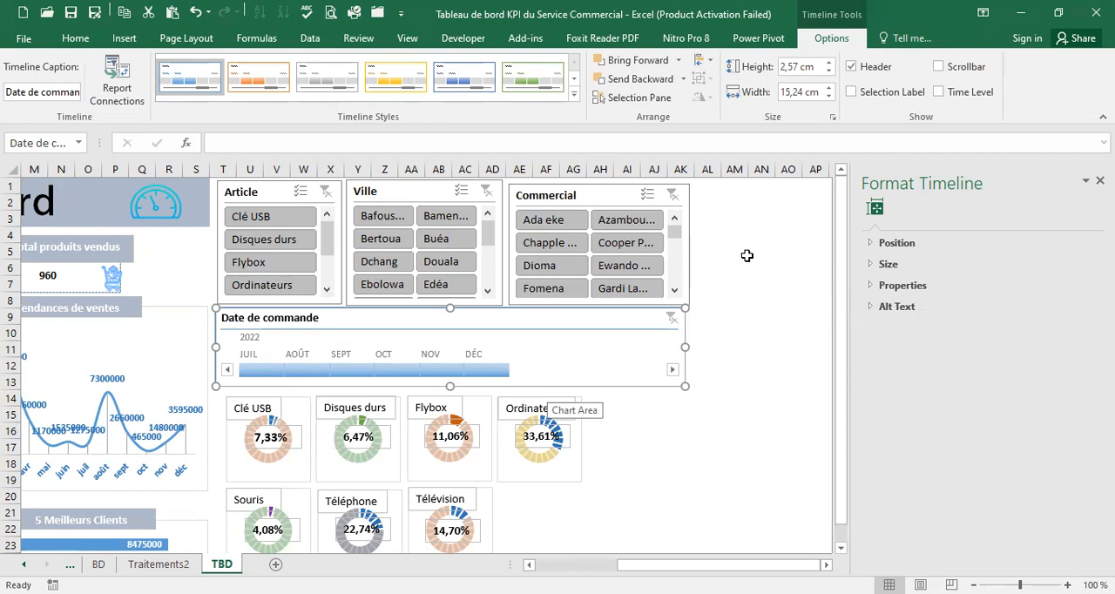
pyautogui.click(854, 92)
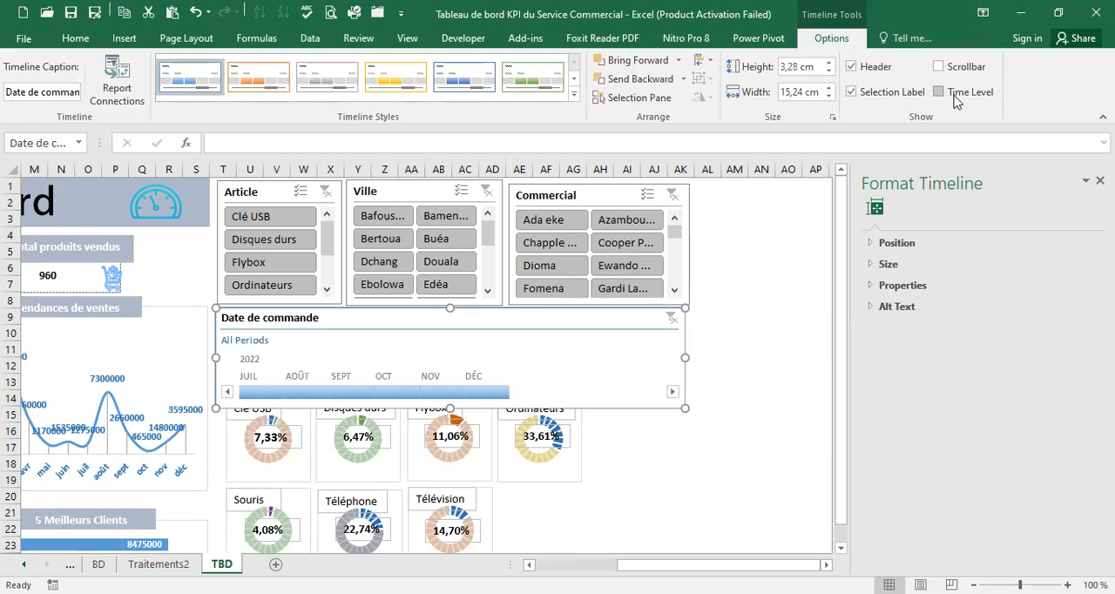
pyautogui.click(939, 92)
pyautogui.click(853, 67)
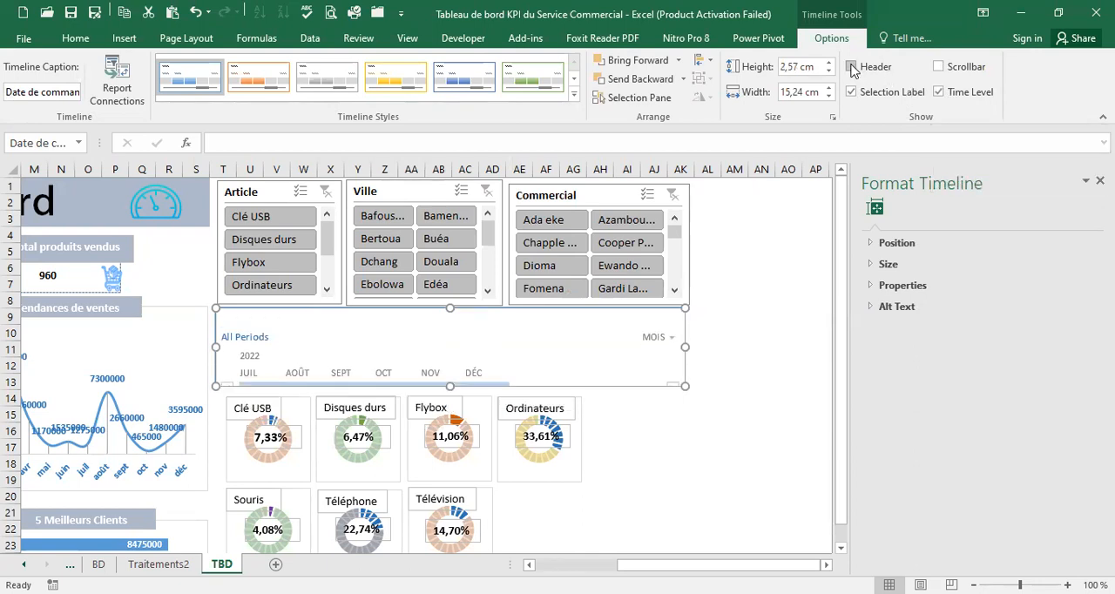
pyautogui.click(853, 67)
pyautogui.click(852, 91)
pyautogui.click(939, 93)
# Deselect the timeline, close the formatting pane and bring the whole dashboard into view
pyautogui.click(732, 383)
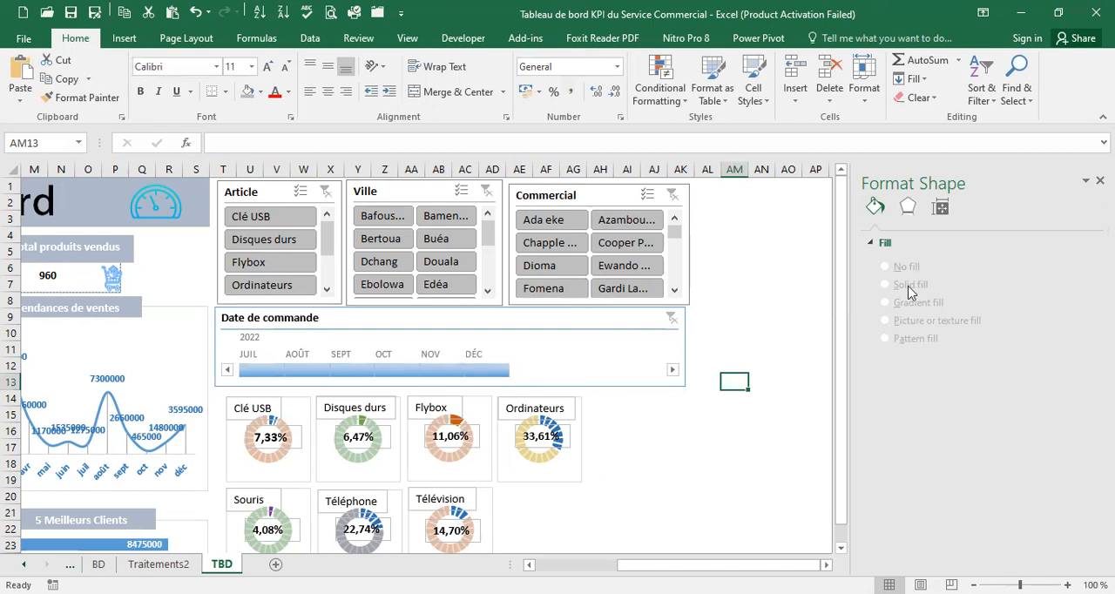
pyautogui.click(1101, 181)
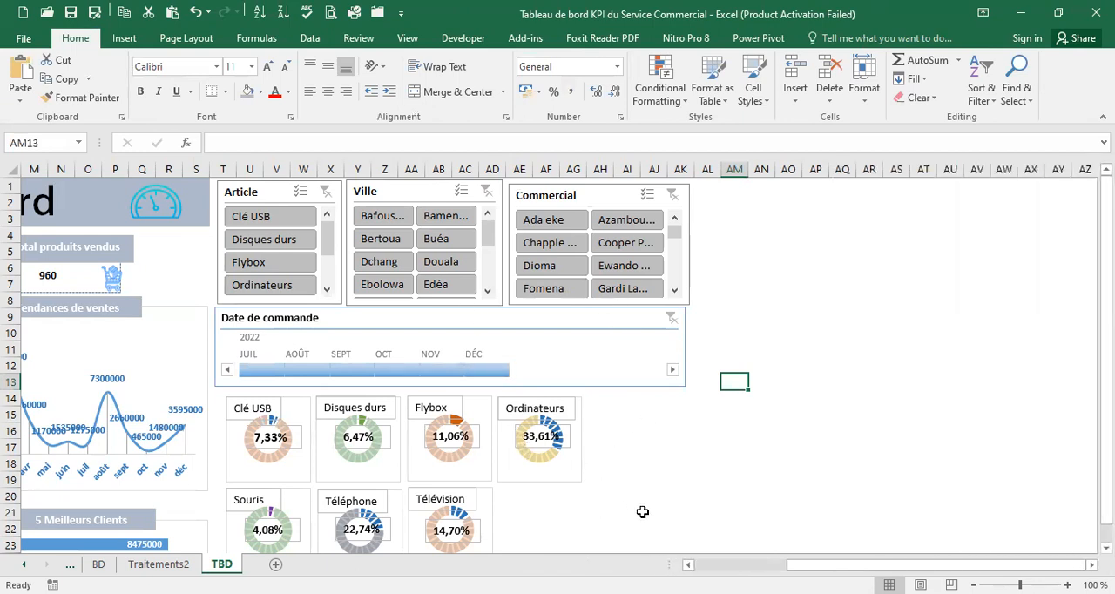
pyautogui.moveTo(840, 566); pyautogui.dragTo(747, 565)
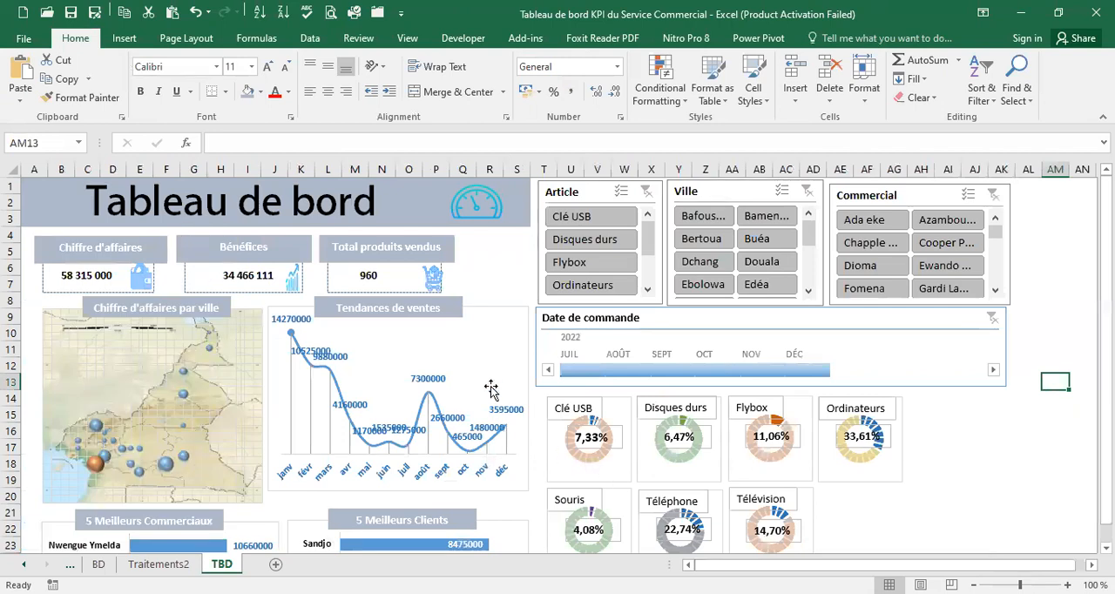
pyautogui.scroll(-7, 493, 386)
pyautogui.scroll(7, 495, 379)
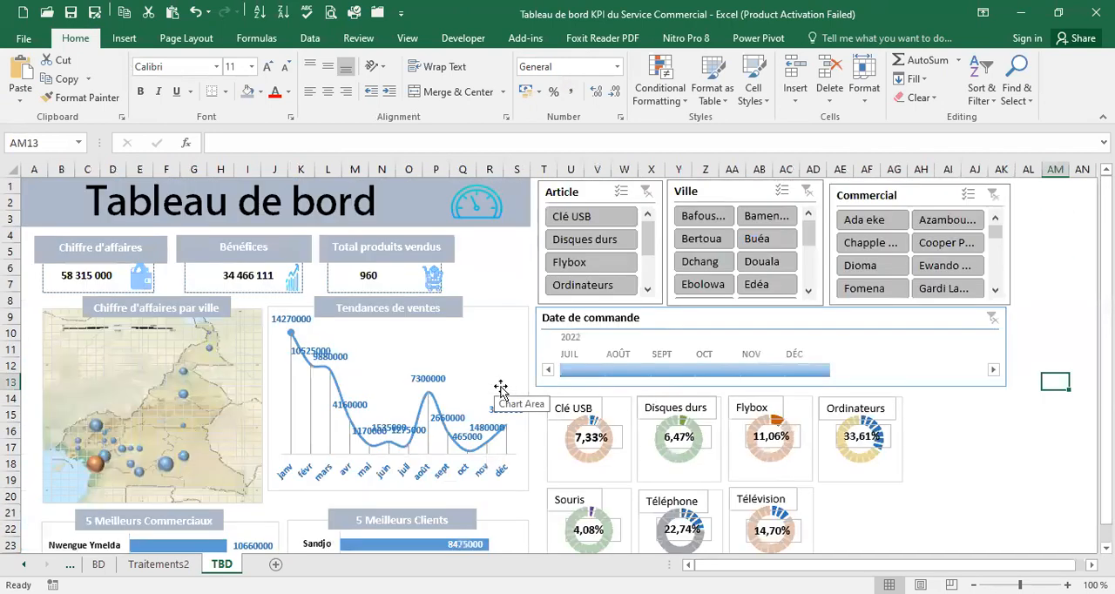
# Connect the Article slicer to PivotTable2 and PivotTable3 on Traitements2 in addition to PivotTable1
pyautogui.rightClick(595, 190)
pyautogui.click(586, 186)
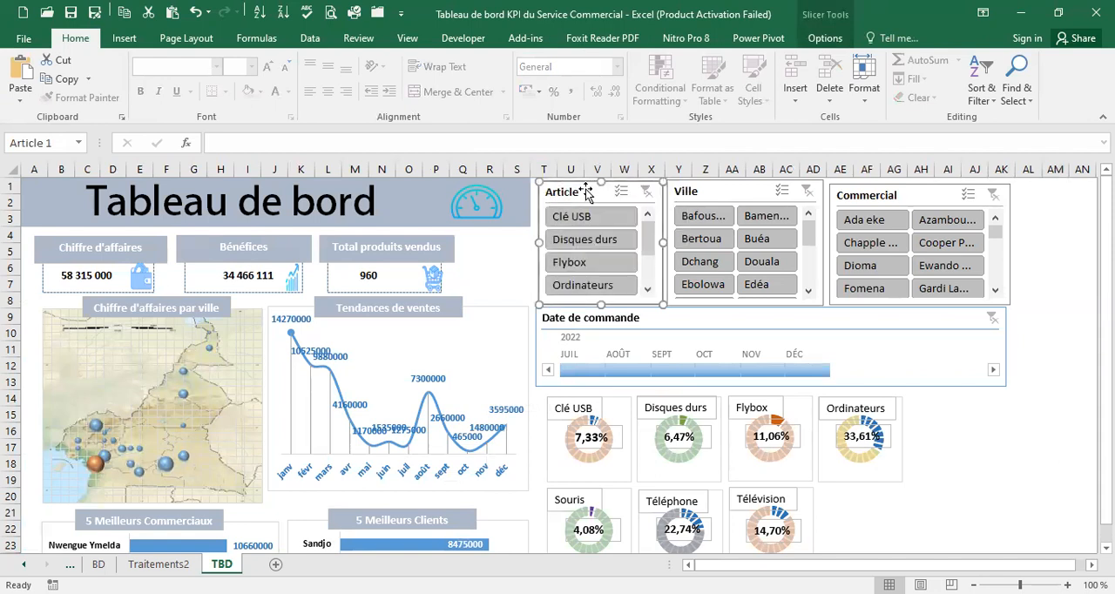
pyautogui.rightClick(586, 192)
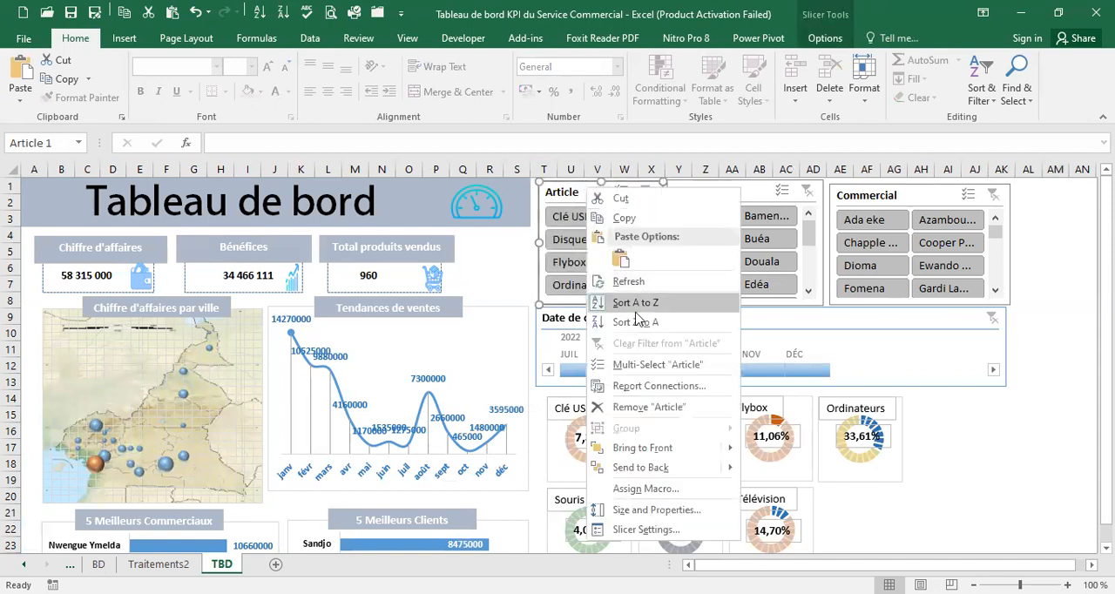
pyautogui.click(649, 386)
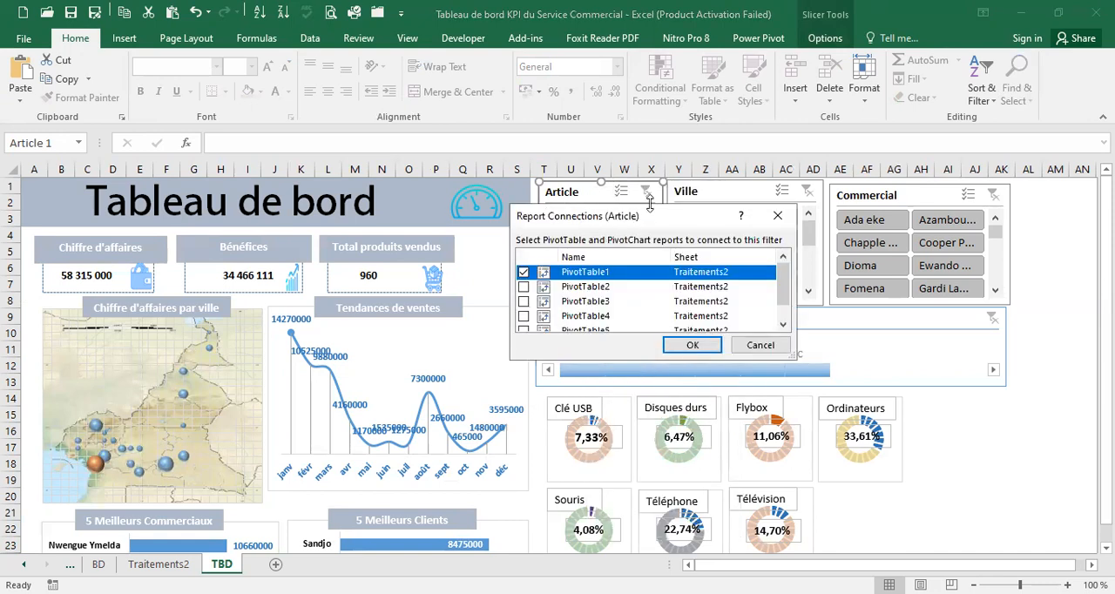
pyautogui.moveTo(667, 224); pyautogui.dragTo(781, 223)
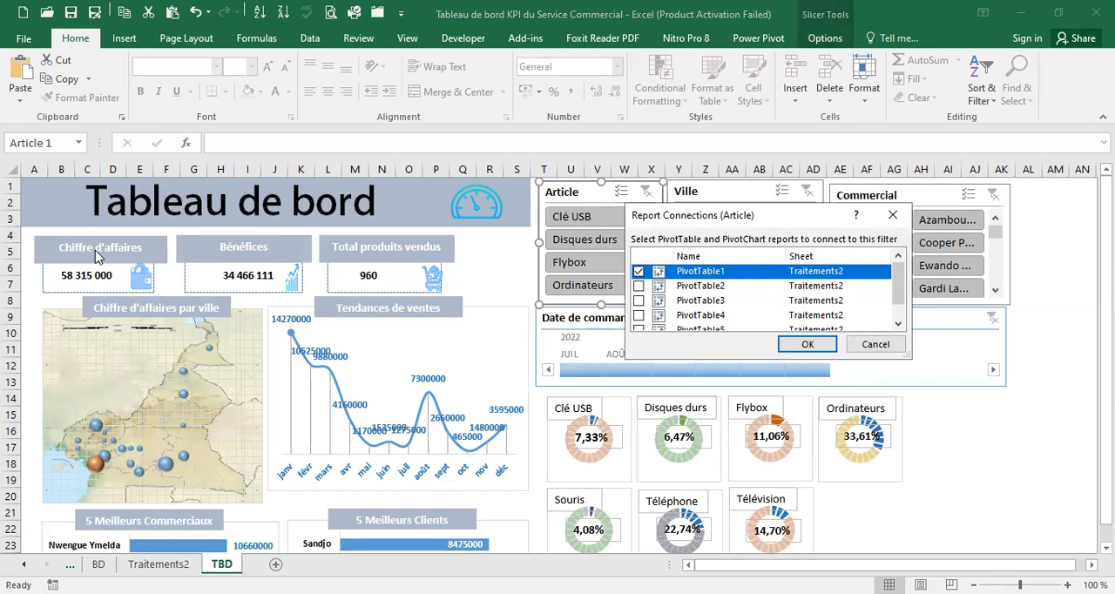
pyautogui.click(640, 288)
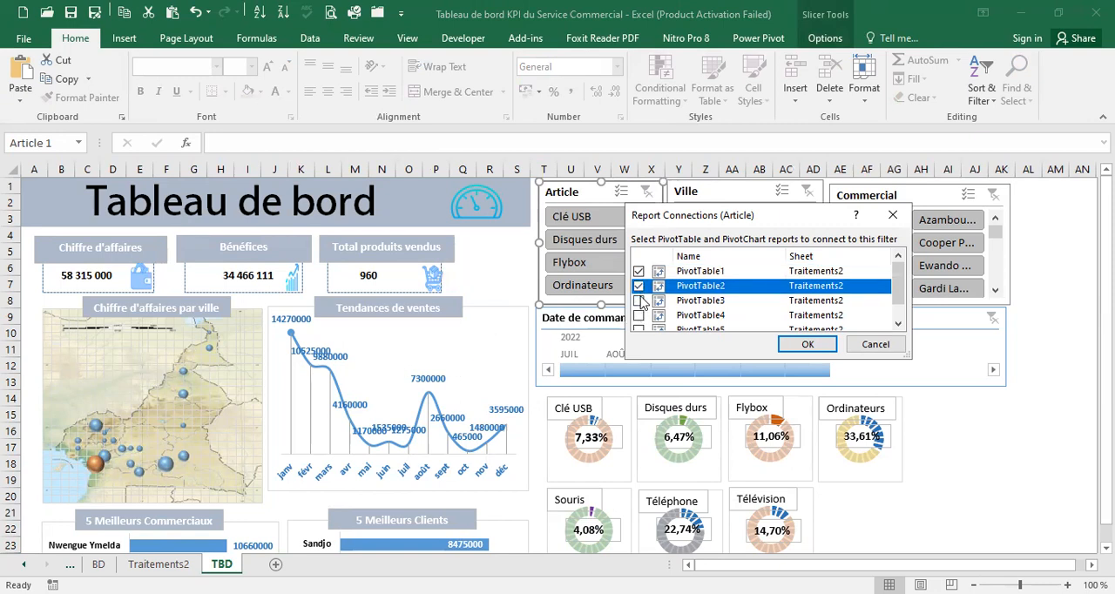
pyautogui.click(640, 301)
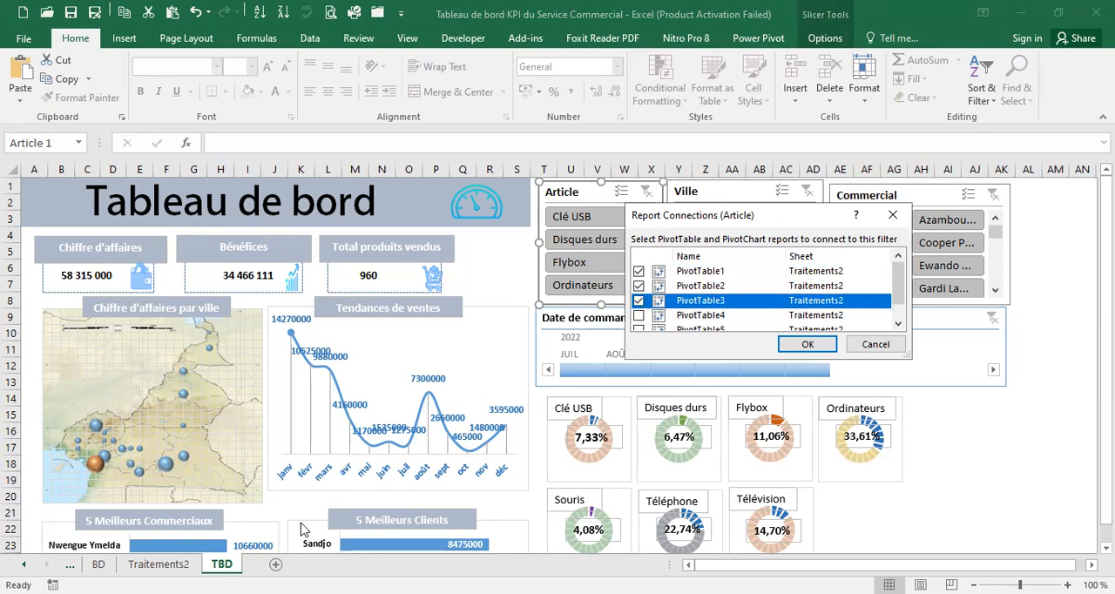
pyautogui.moveTo(899, 277); pyautogui.dragTo(902, 307)
pyautogui.click(808, 344)
# Set the Ville slicer's report connections to PivotTable1, PivotTable2 and PivotTable3 on Traitements2
pyautogui.click(730, 189)
pyautogui.rightClick(730, 189)
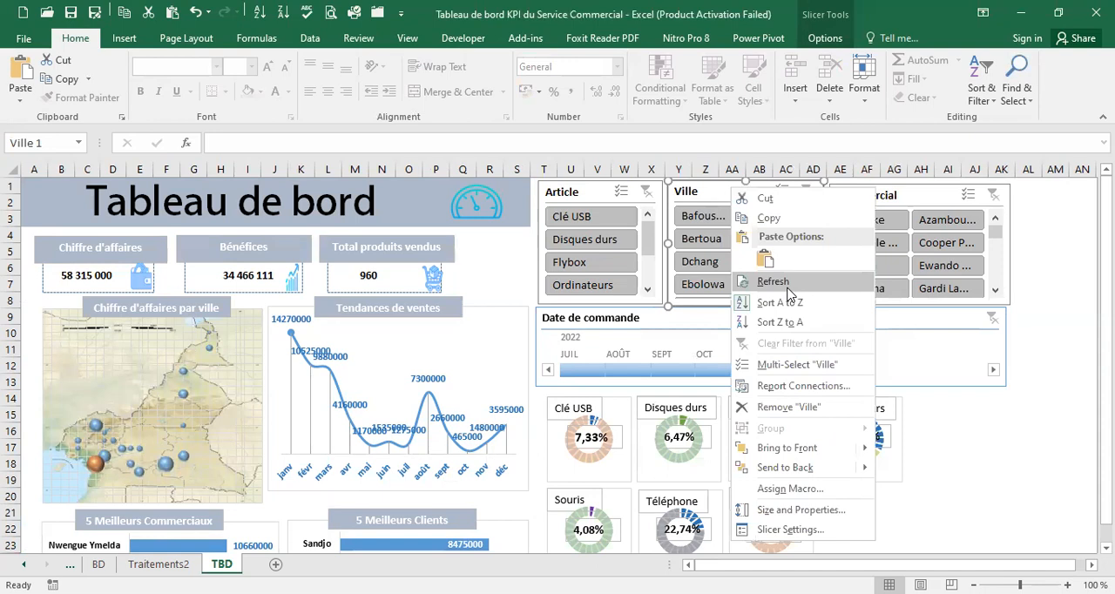
pyautogui.click(780, 385)
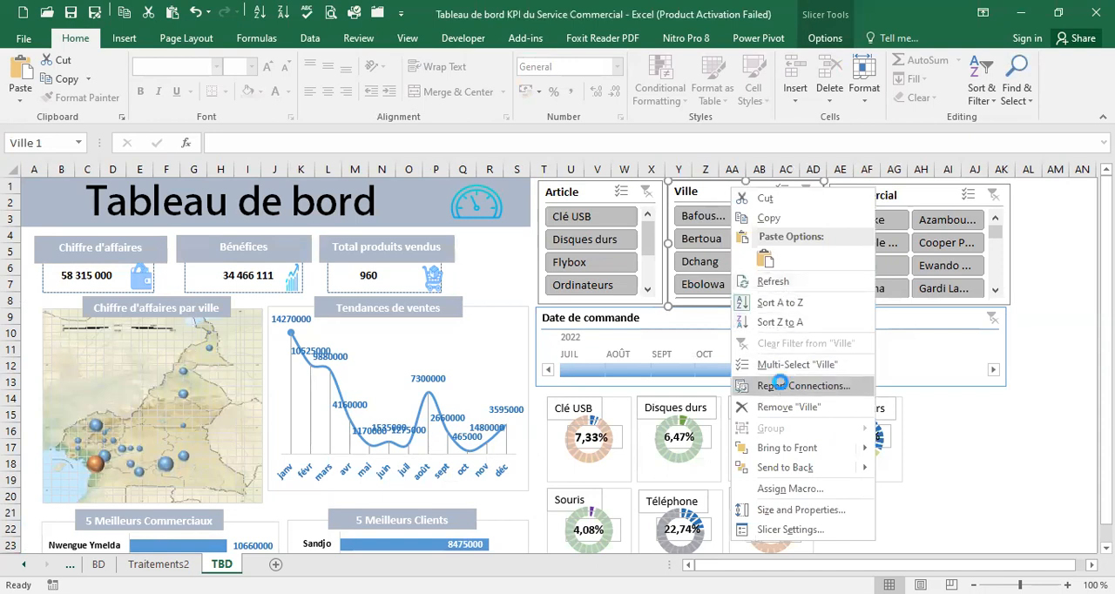
pyautogui.click(639, 300)
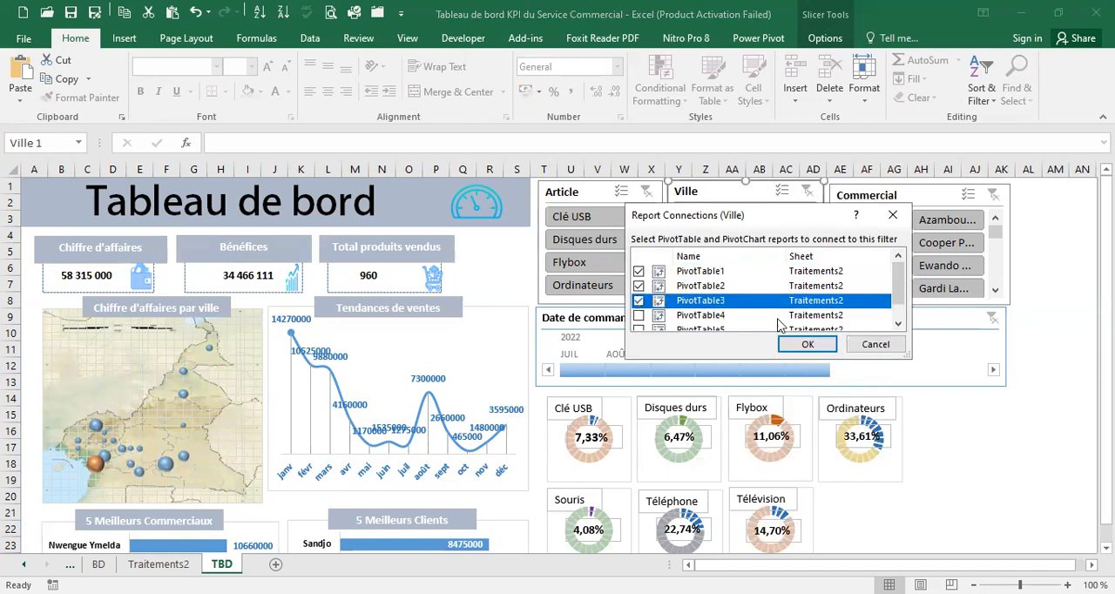
pyautogui.moveTo(899, 287); pyautogui.dragTo(905, 328)
pyautogui.click(825, 346)
# Set the Commercial slicer's report connections to PivotTable1, PivotTable2 and PivotTable3 on Traitements2
pyautogui.click(911, 190)
pyautogui.rightClick(913, 190)
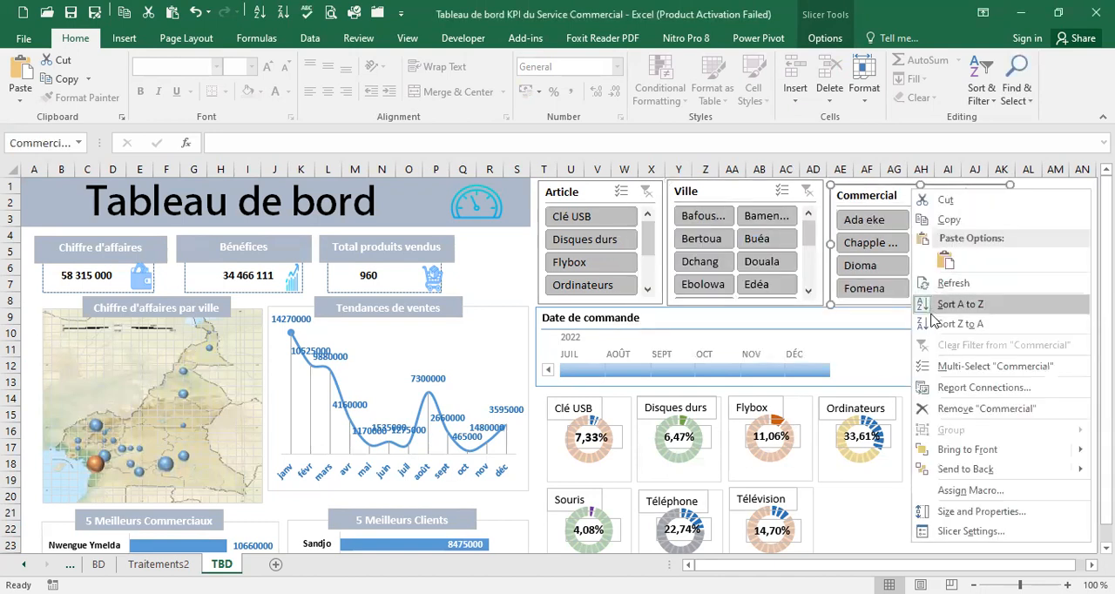
pyautogui.click(637, 287)
pyautogui.click(639, 302)
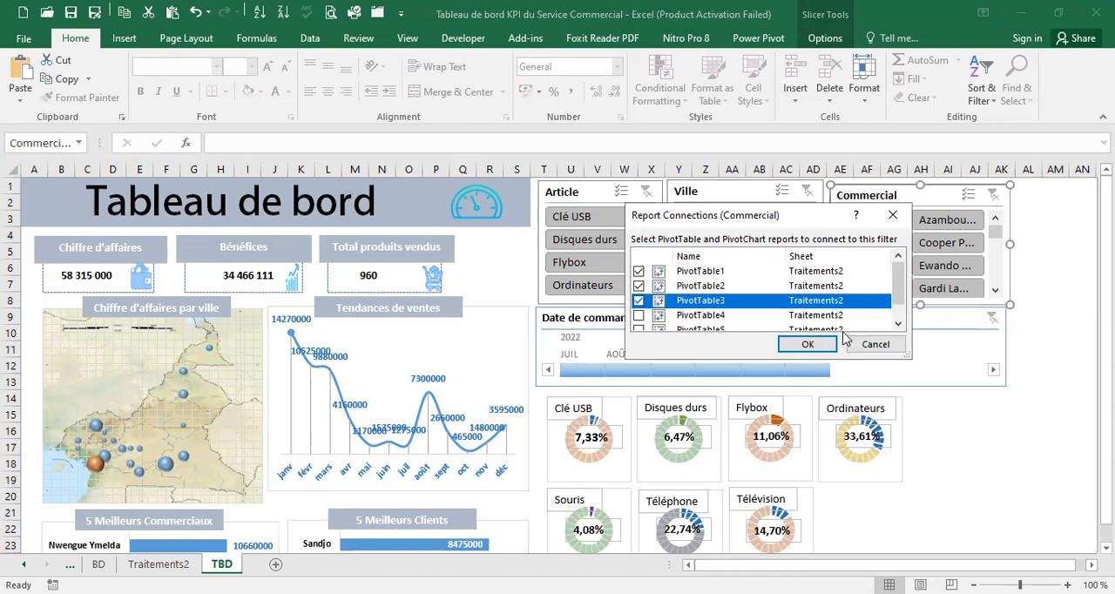
pyautogui.click(811, 344)
# Connect the Date de commande timeline to PivotTable2 in addition to PivotTable1, and deselect the timeline
pyautogui.click(715, 315)
pyautogui.rightClick(717, 373)
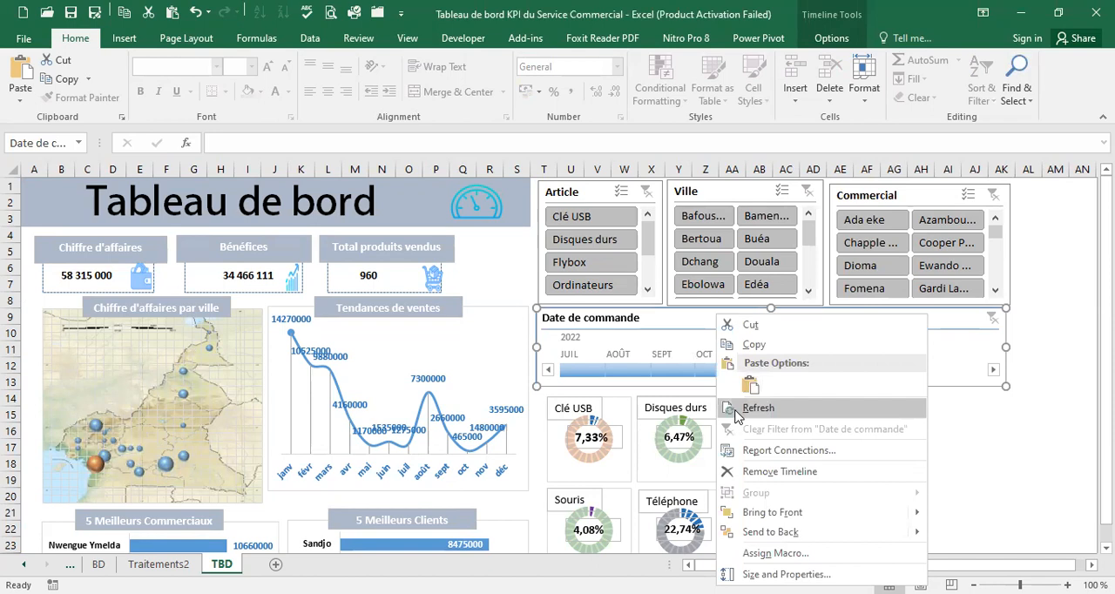
pyautogui.click(773, 449)
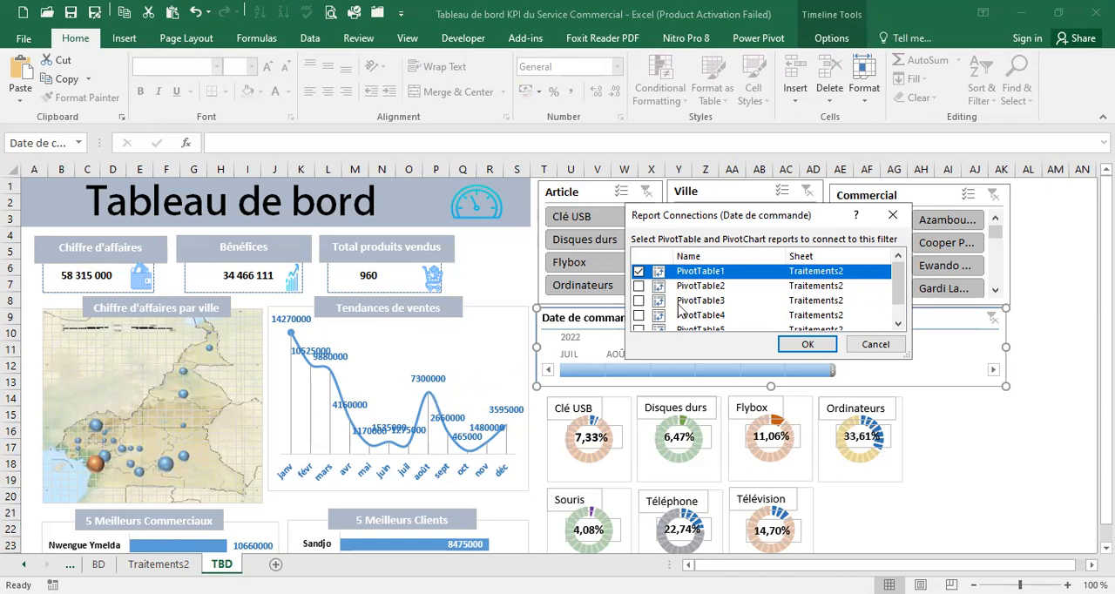
pyautogui.scroll(-1, 175, 450)
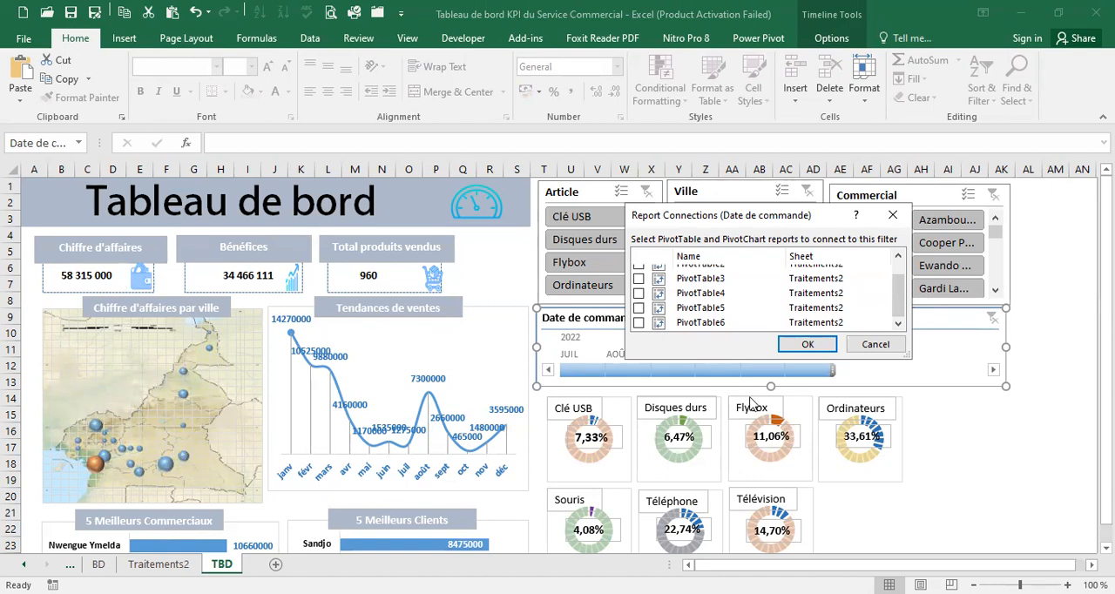
pyautogui.scroll(2, 900, 288)
pyautogui.click(698, 271)
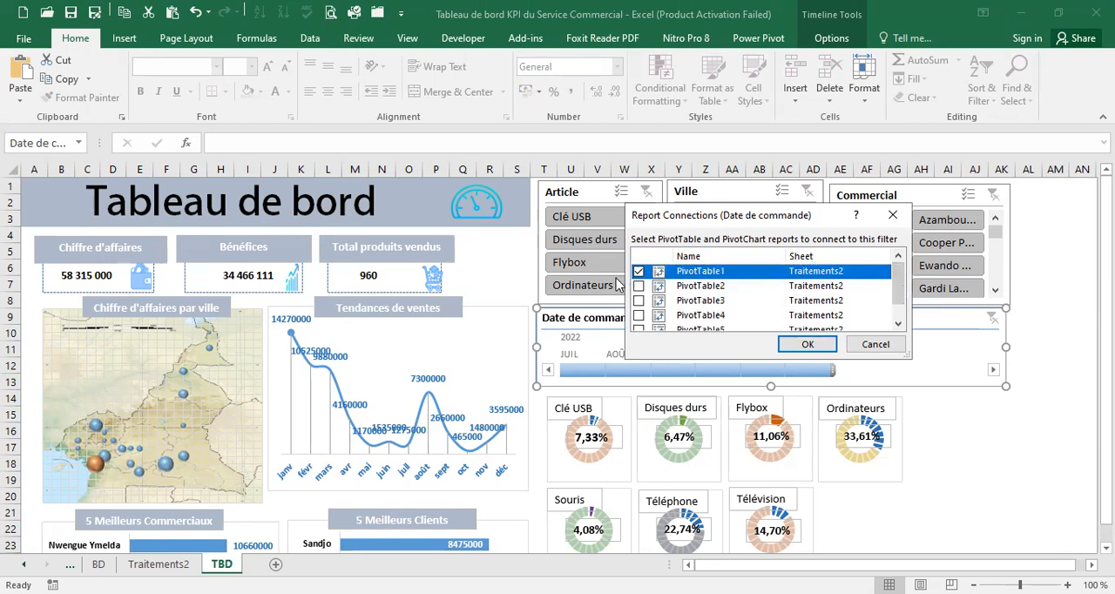
pyautogui.click(639, 286)
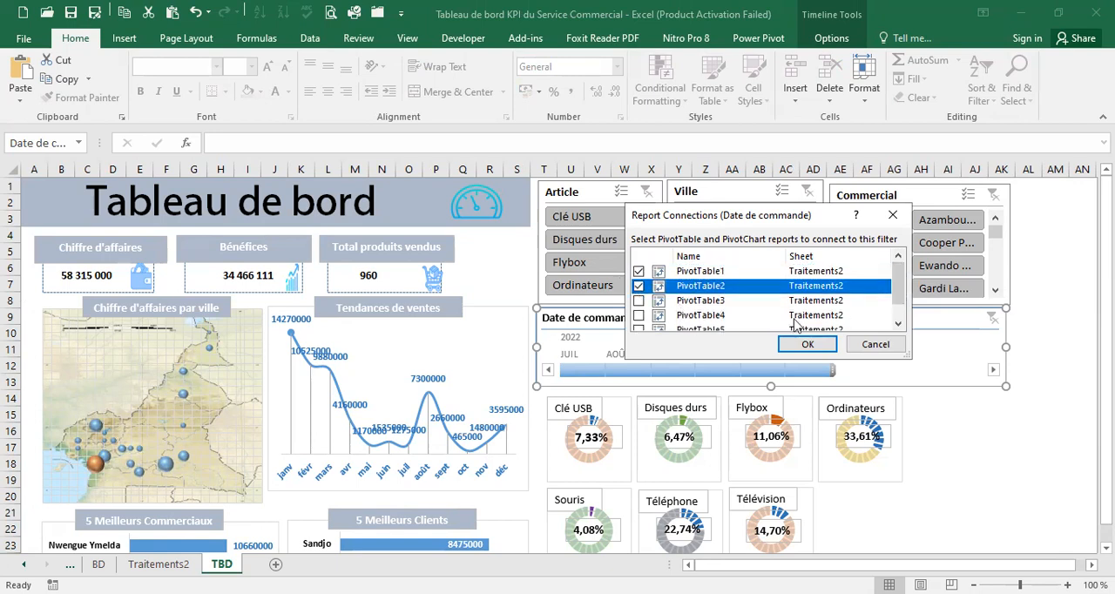
pyautogui.click(811, 346)
pyautogui.click(972, 433)
# Look over the dashboard and filter it to Clé USB with the Article slicer
pyautogui.scroll(-3, 970, 429)
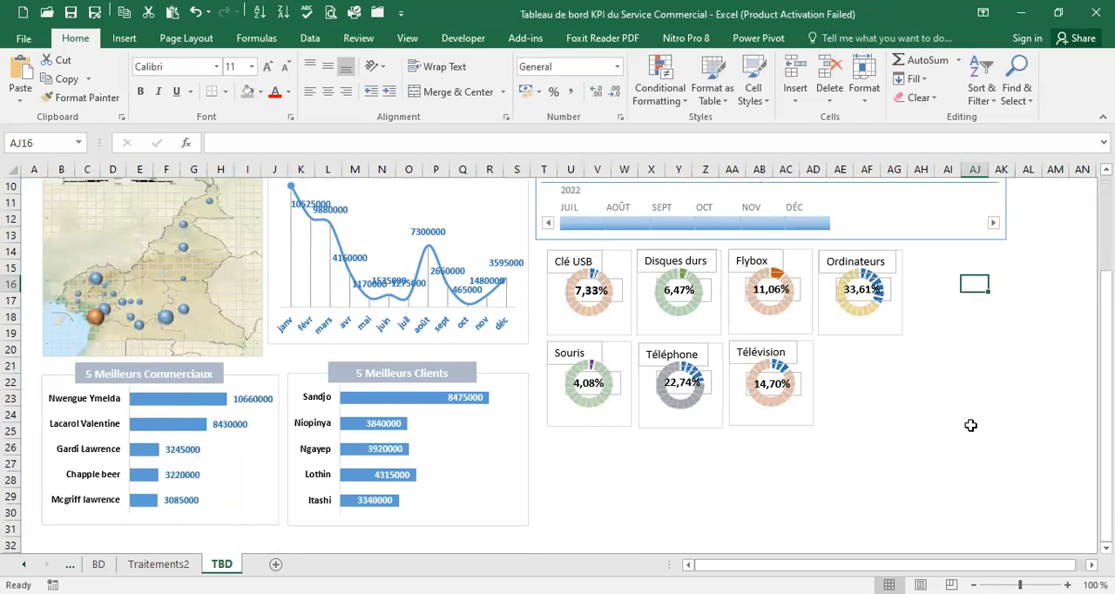
pyautogui.scroll(3, 971, 425)
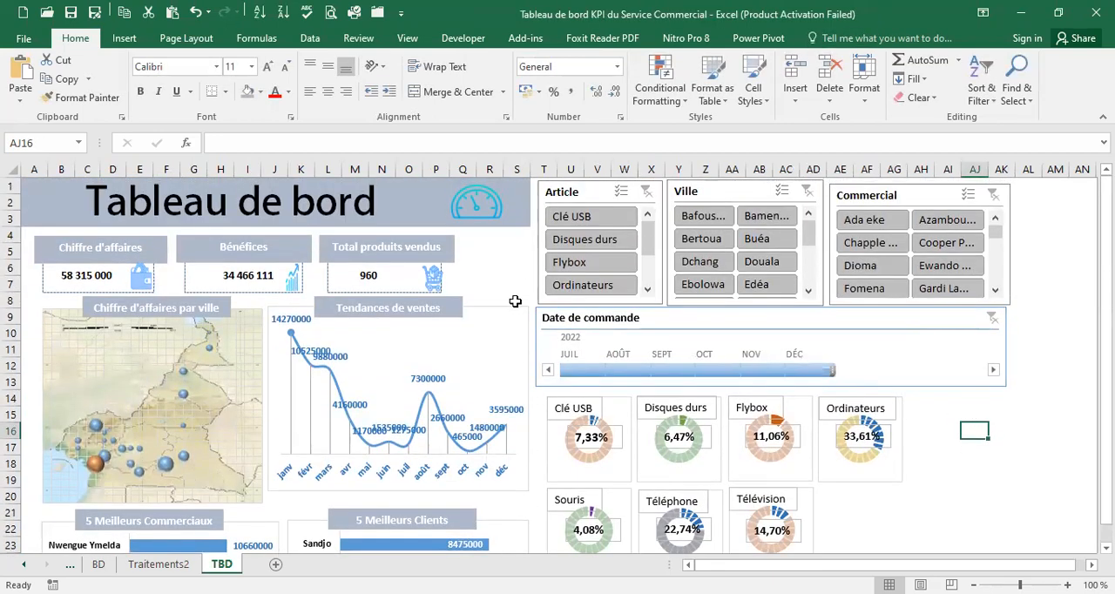
pyautogui.click(587, 217)
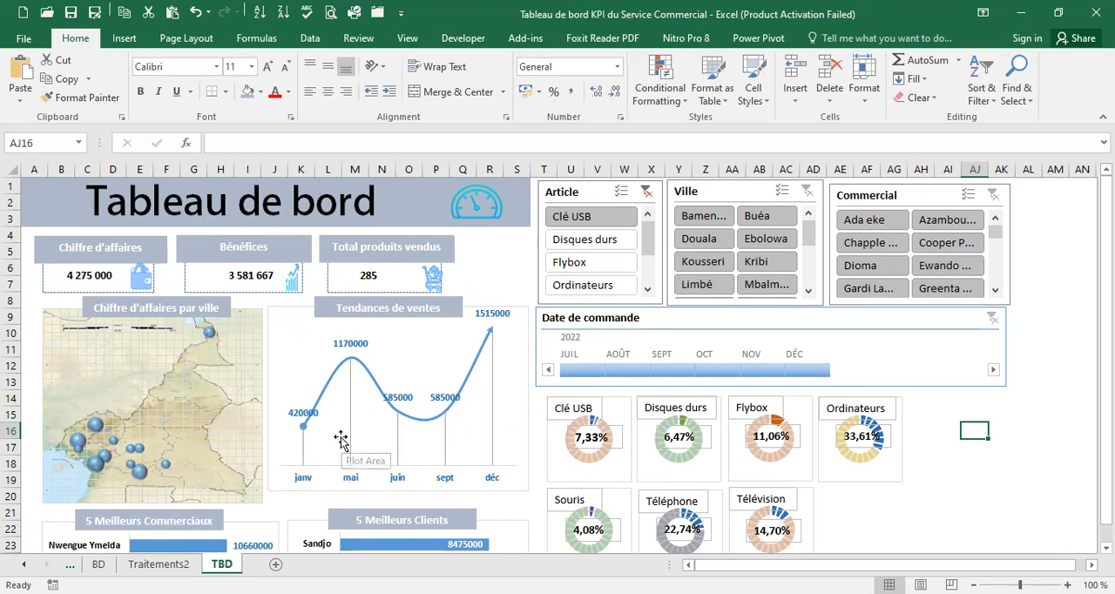
# Look over the dashboard charts, then filter it in turn to Disques durs, Flybox and Ordinateurs with the Article slicer
pyautogui.scroll(-3, 309, 453)
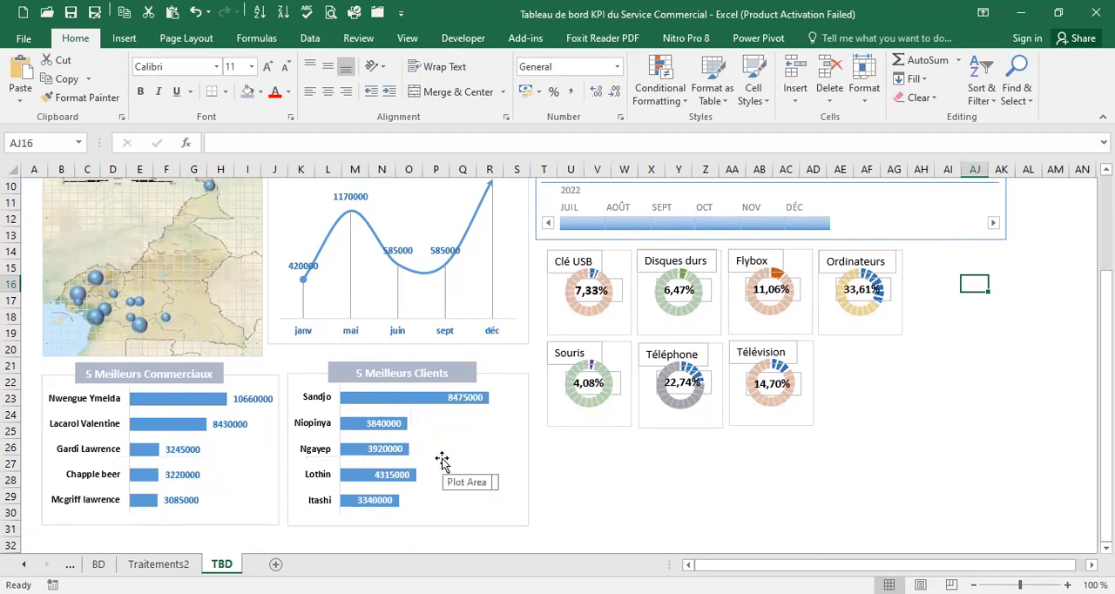
pyautogui.scroll(2, 442, 460)
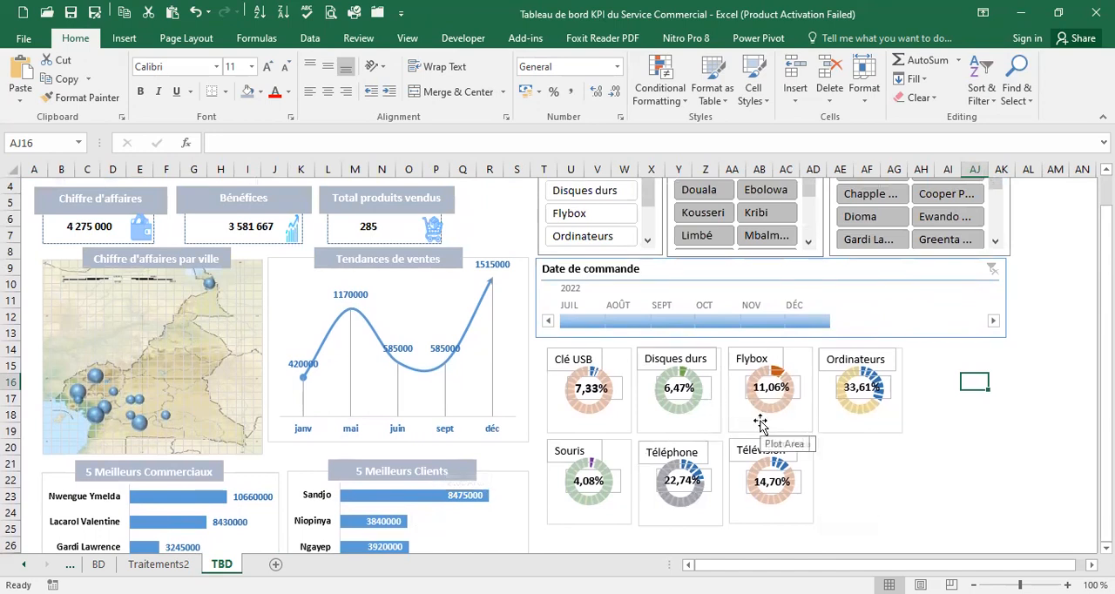
pyautogui.scroll(1, 761, 424)
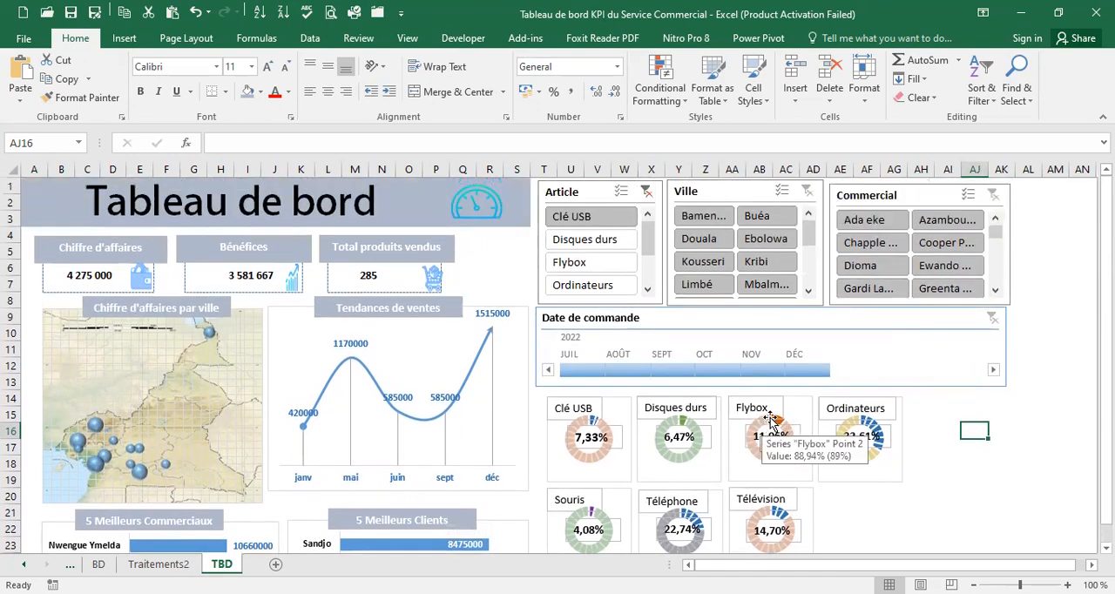
pyautogui.click(607, 242)
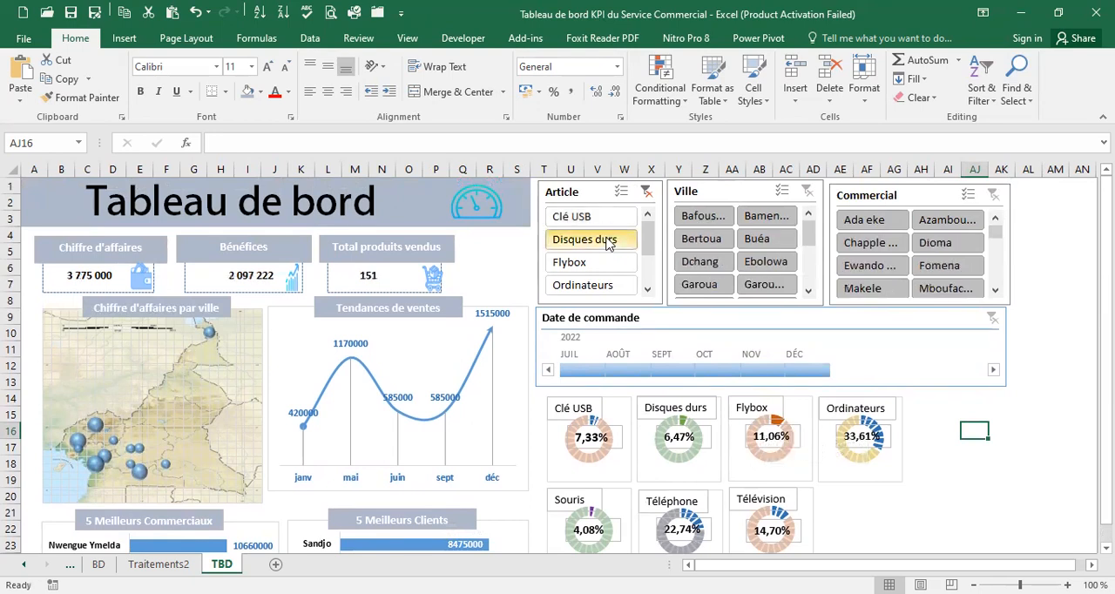
pyautogui.click(606, 266)
pyautogui.click(648, 291)
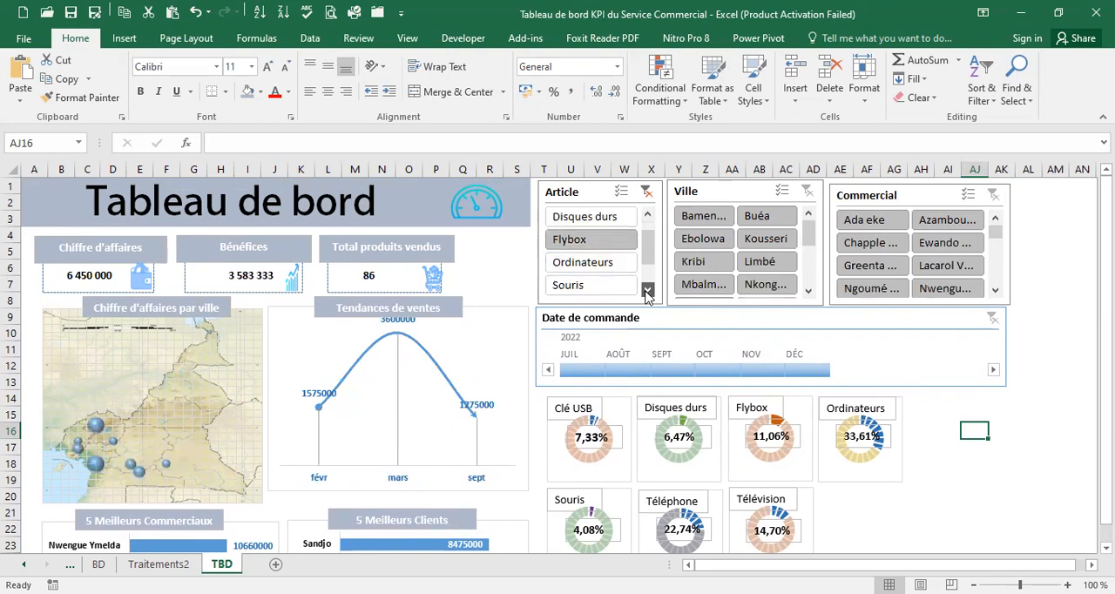
pyautogui.click(610, 262)
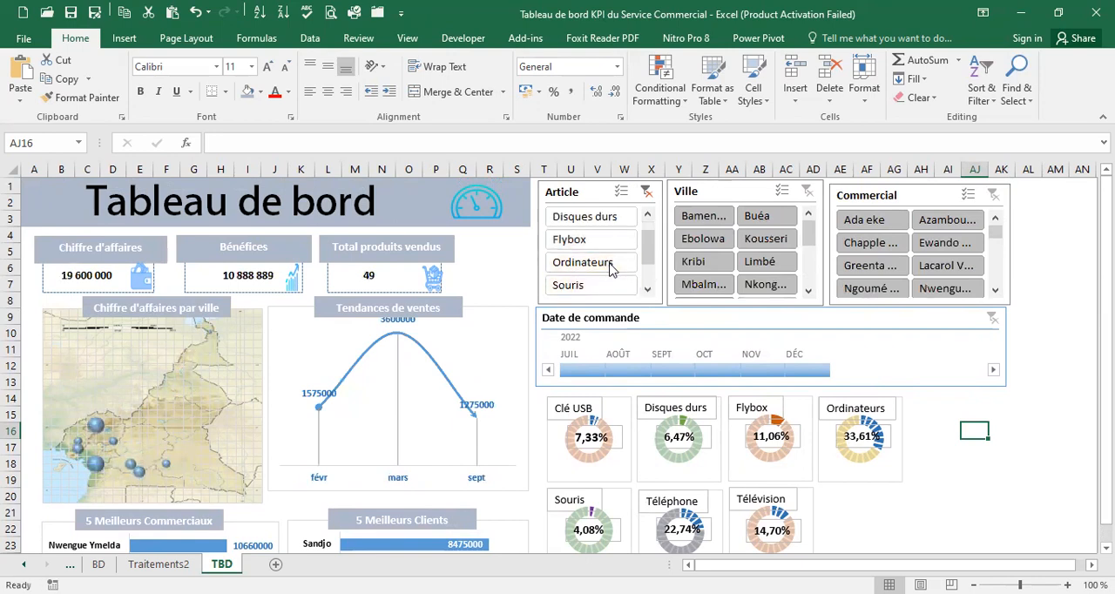
# Filter the dashboard in turn to Souris, Téléphone and Télévision with the Article slicer, then clear its filter
pyautogui.click(647, 290)
pyautogui.click(605, 260)
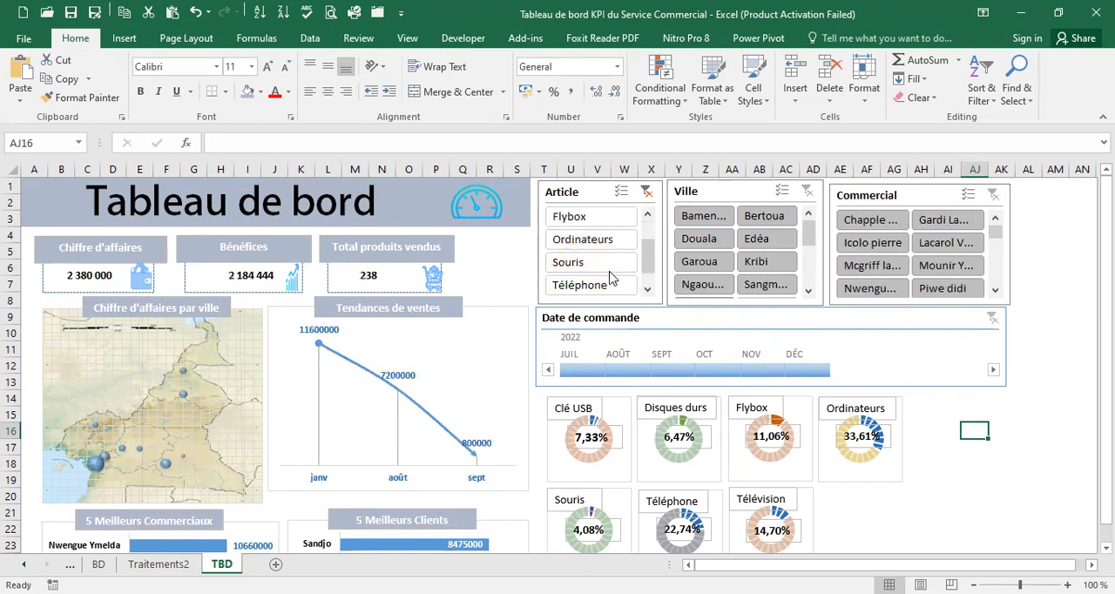
pyautogui.click(647, 289)
pyautogui.click(601, 261)
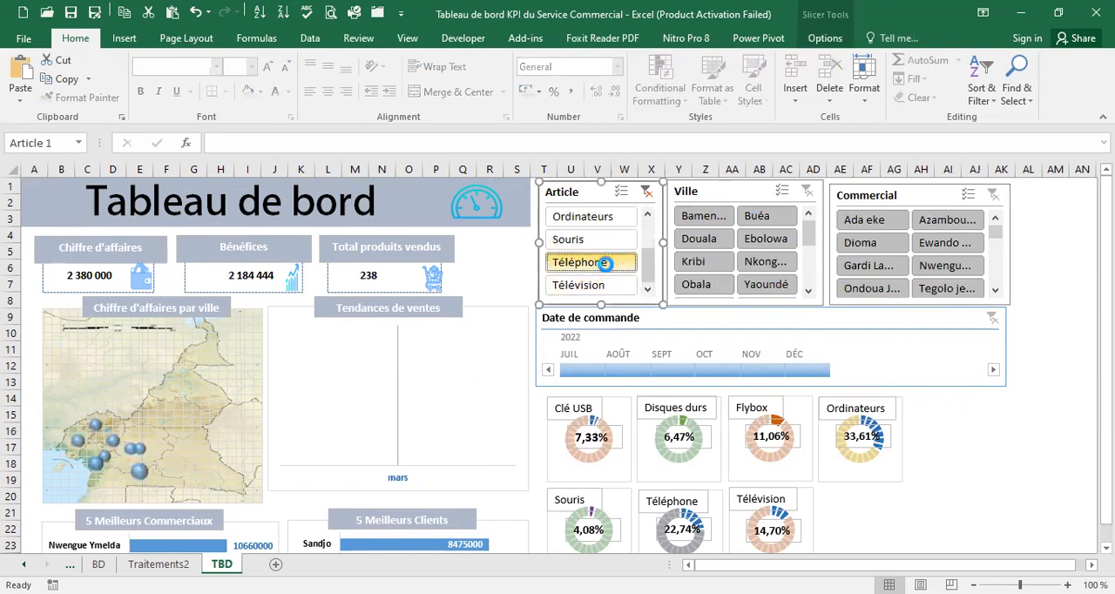
pyautogui.click(629, 285)
pyautogui.click(645, 192)
# Test the Ville slicer with Bafoussam, Bertoua, Dchang, Ebolowa and Buéa in turn, then clear its filter
pyautogui.click(704, 216)
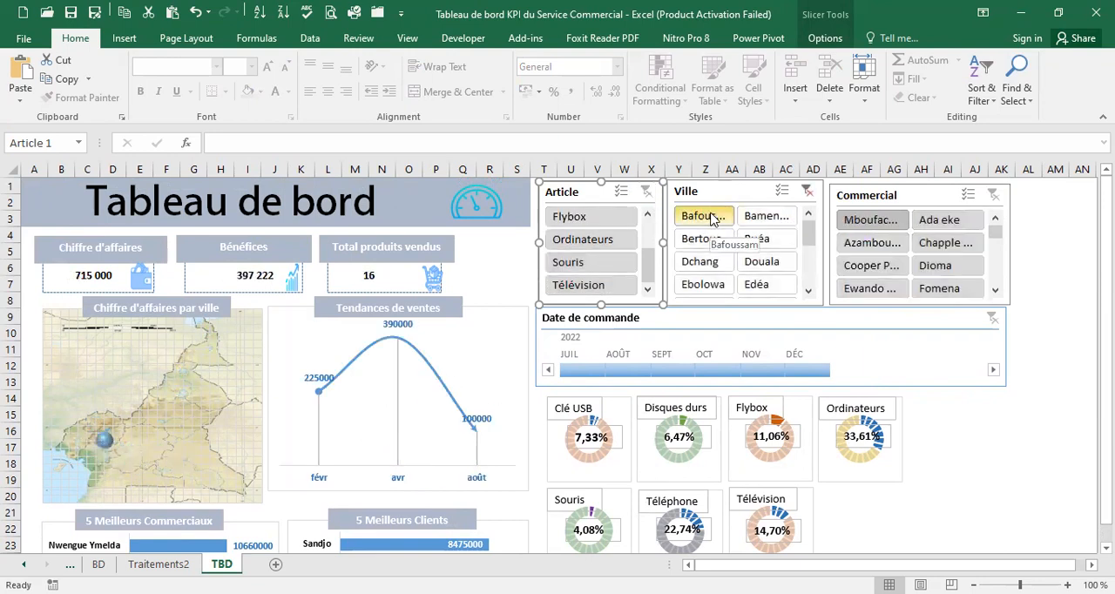
pyautogui.keyDown('ctrl'); pyautogui.click(715, 238); pyautogui.keyUp('ctrl')
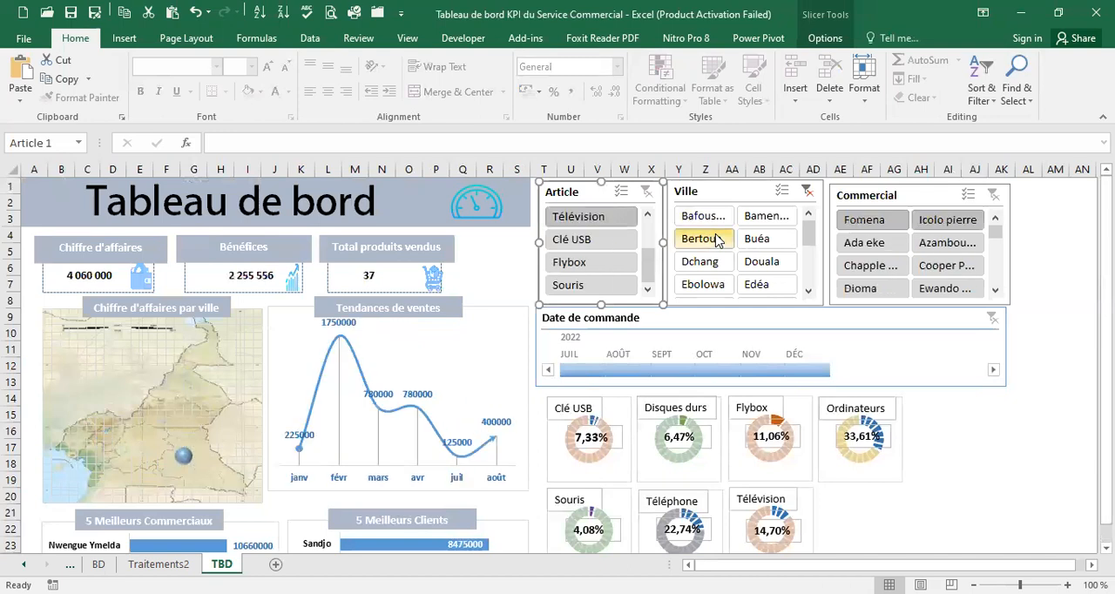
pyautogui.click(707, 260)
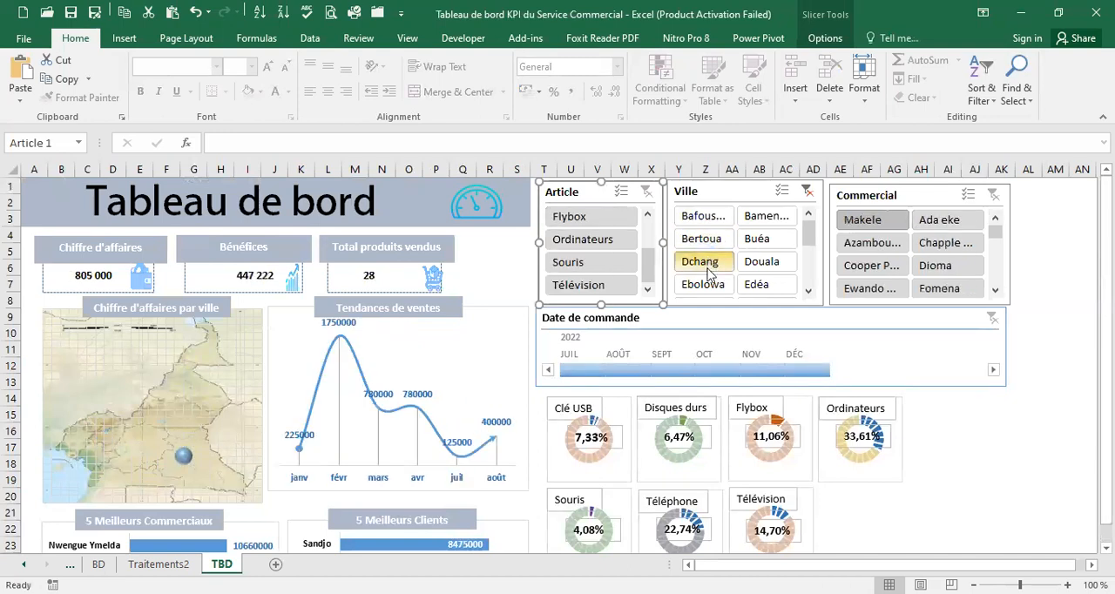
pyautogui.click(707, 288)
pyautogui.click(786, 235)
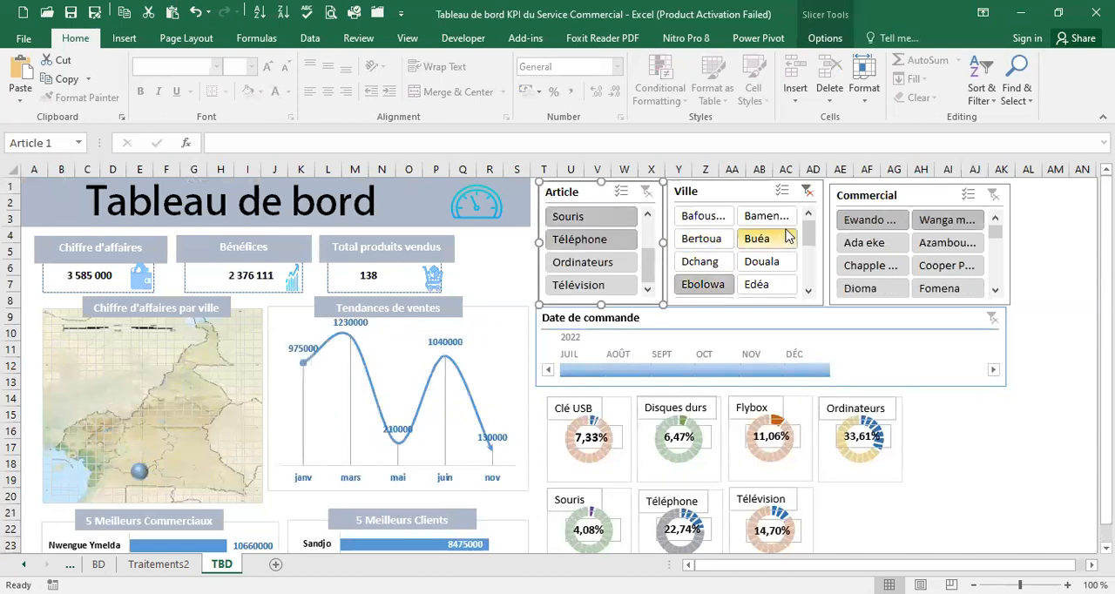
pyautogui.click(807, 190)
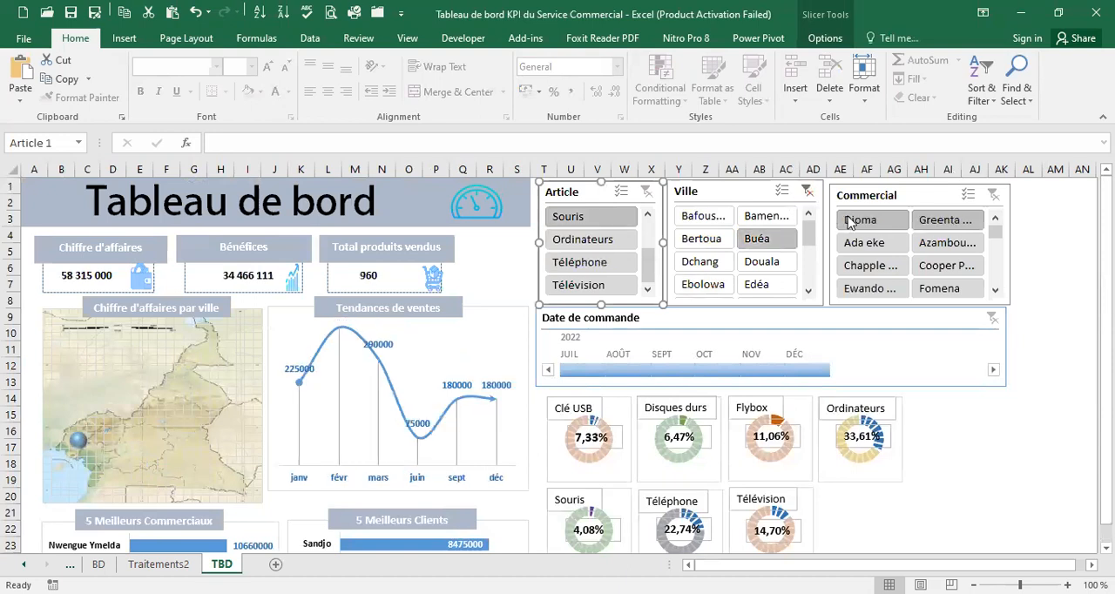
# Test the Commercial slicer by filtering the dashboard to several salespeople one after another, and browse the rest of its list
pyautogui.click(878, 224)
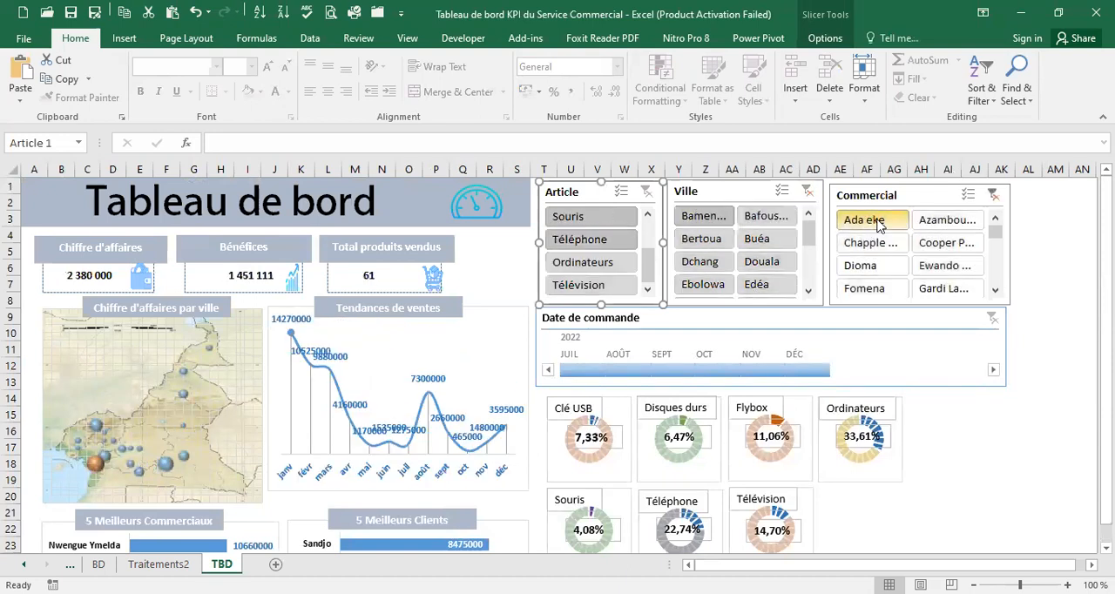
pyautogui.click(875, 244)
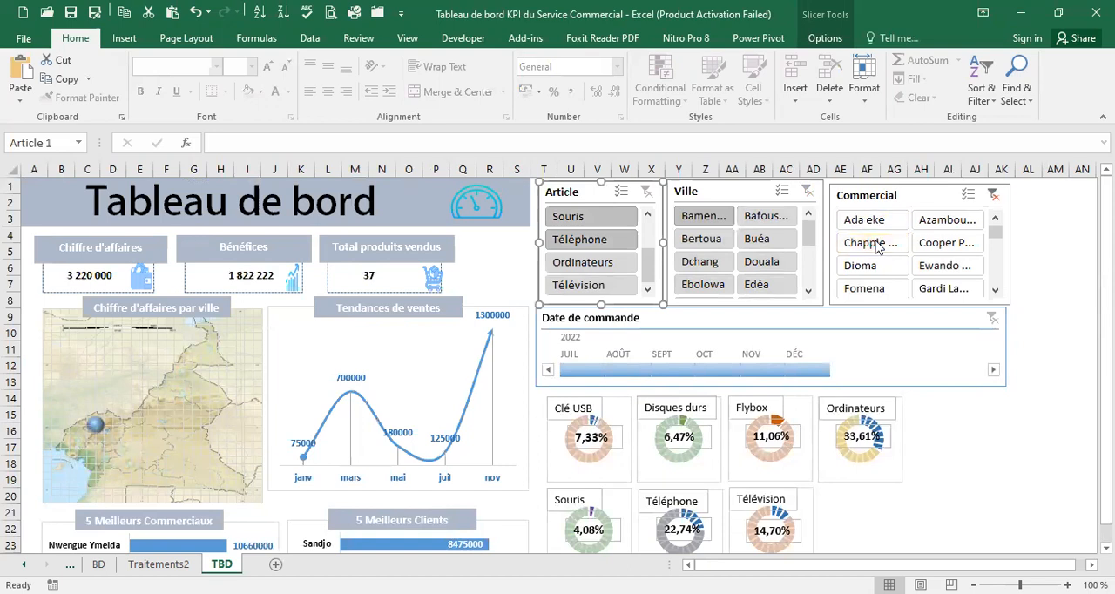
pyautogui.click(862, 263)
pyautogui.click(863, 288)
pyautogui.click(931, 228)
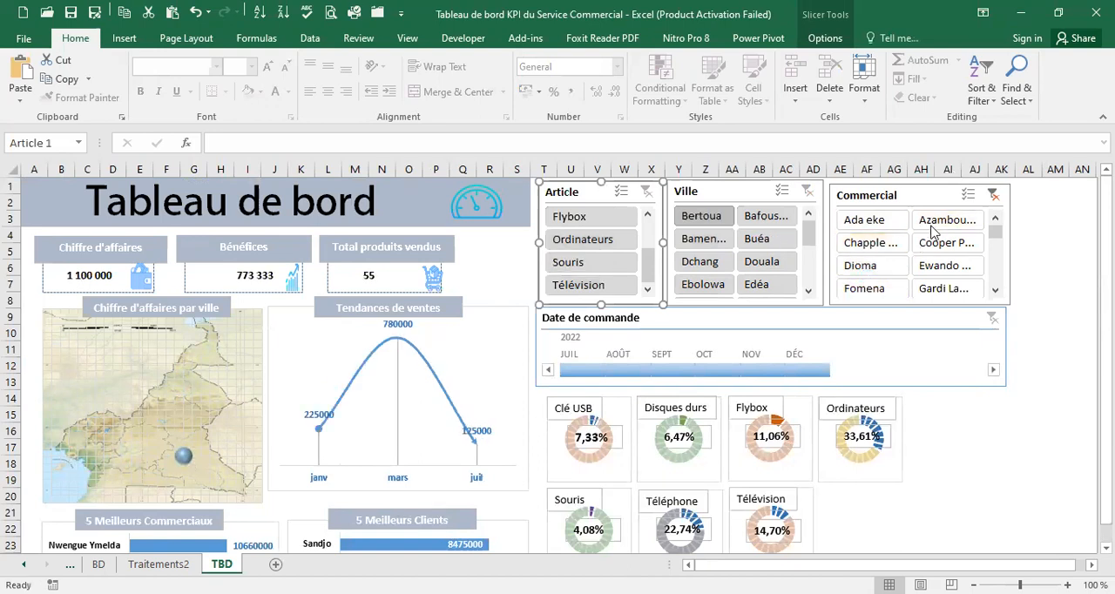
pyautogui.click(938, 245)
pyautogui.click(938, 264)
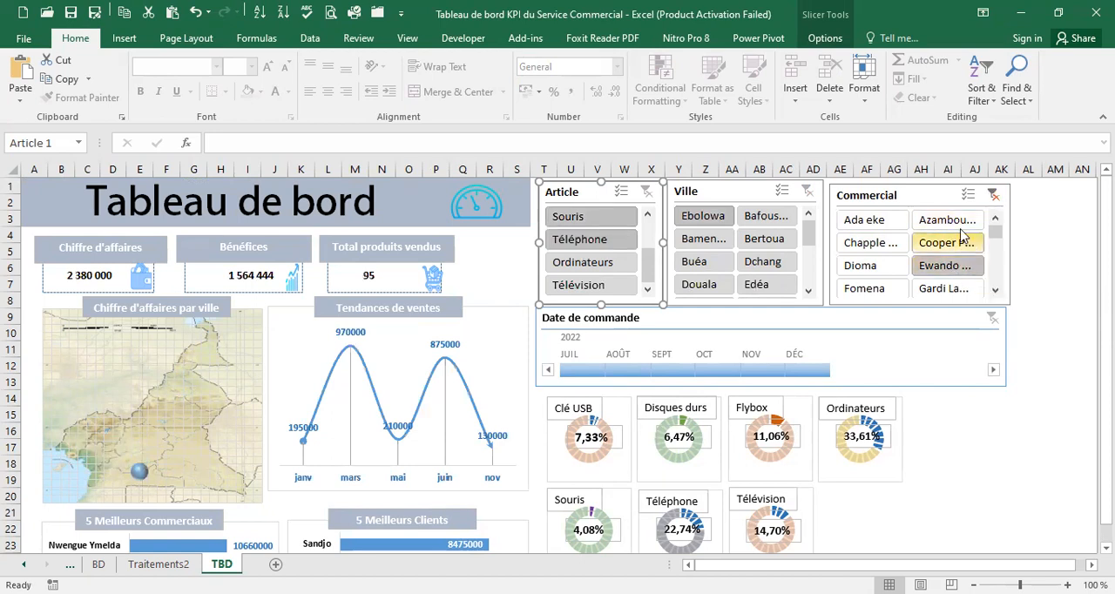
pyautogui.click(996, 291)
pyautogui.click(996, 292)
pyautogui.click(996, 292)
pyautogui.click(996, 292)
pyautogui.click(997, 292)
pyautogui.click(996, 291)
pyautogui.click(997, 292)
pyautogui.click(997, 292)
pyautogui.click(933, 481)
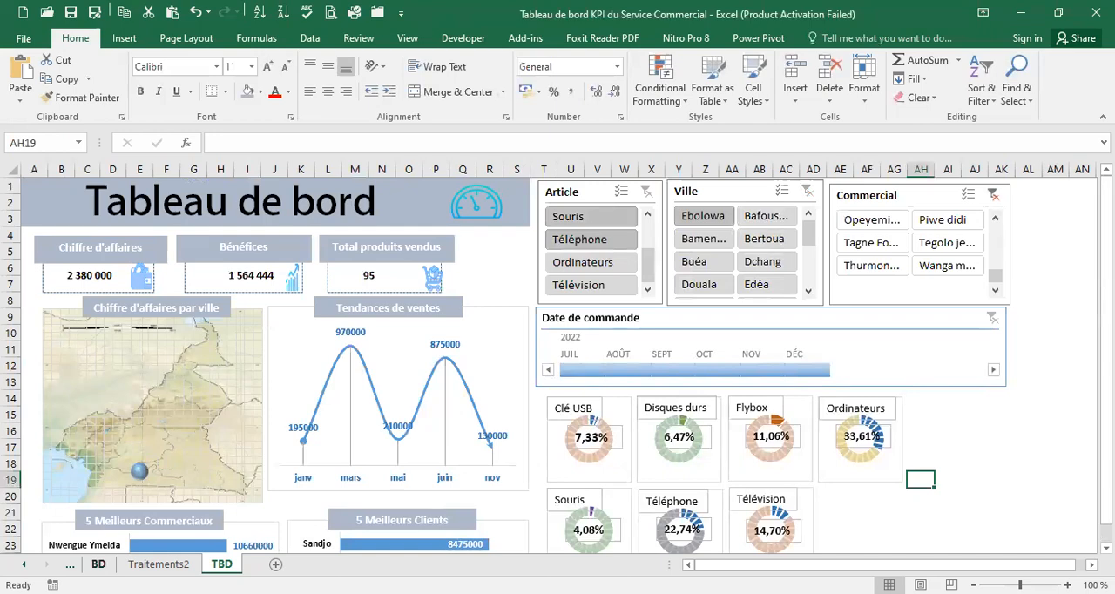
# Review the source table on the BD sheet and the filtered pivot tables on Traitements2, then return to the TBD sheet
pyautogui.click(100, 565)
pyautogui.scroll(1, 506, 210)
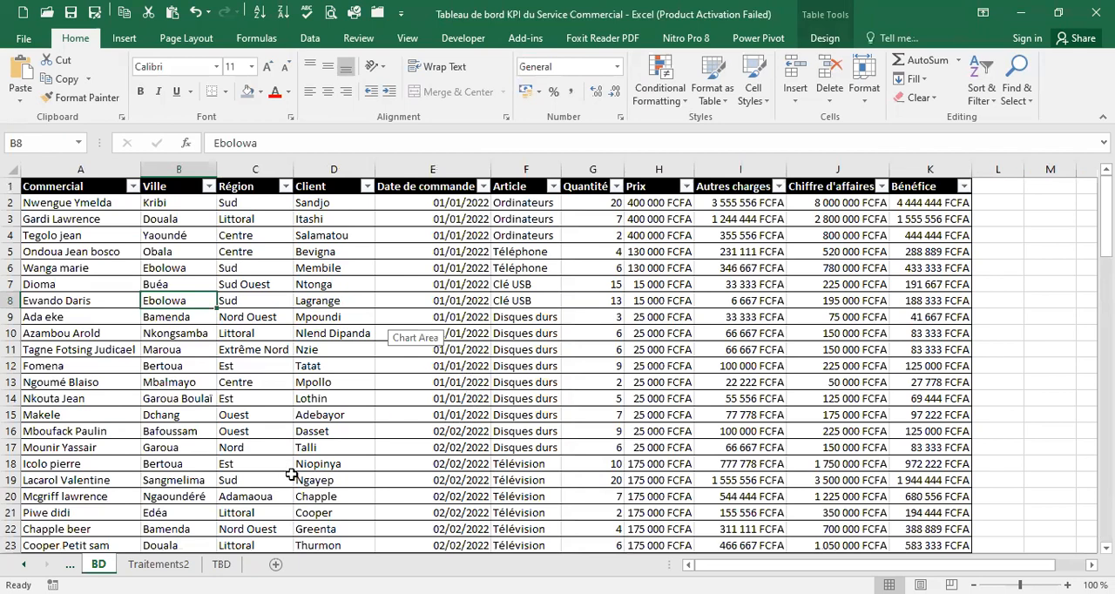
pyautogui.click(156, 565)
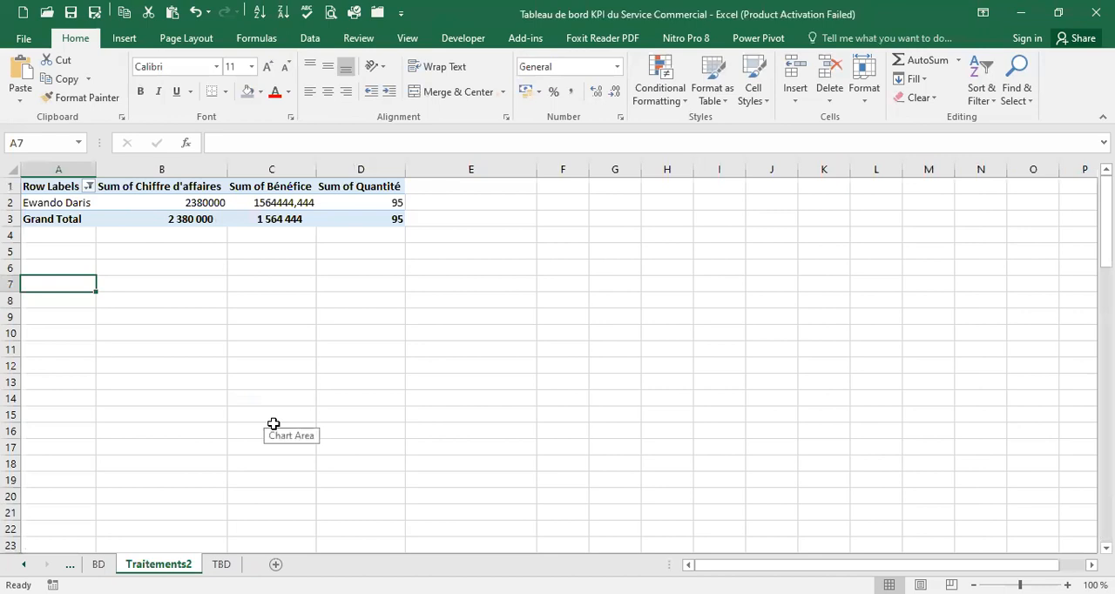
pyautogui.click(901, 305)
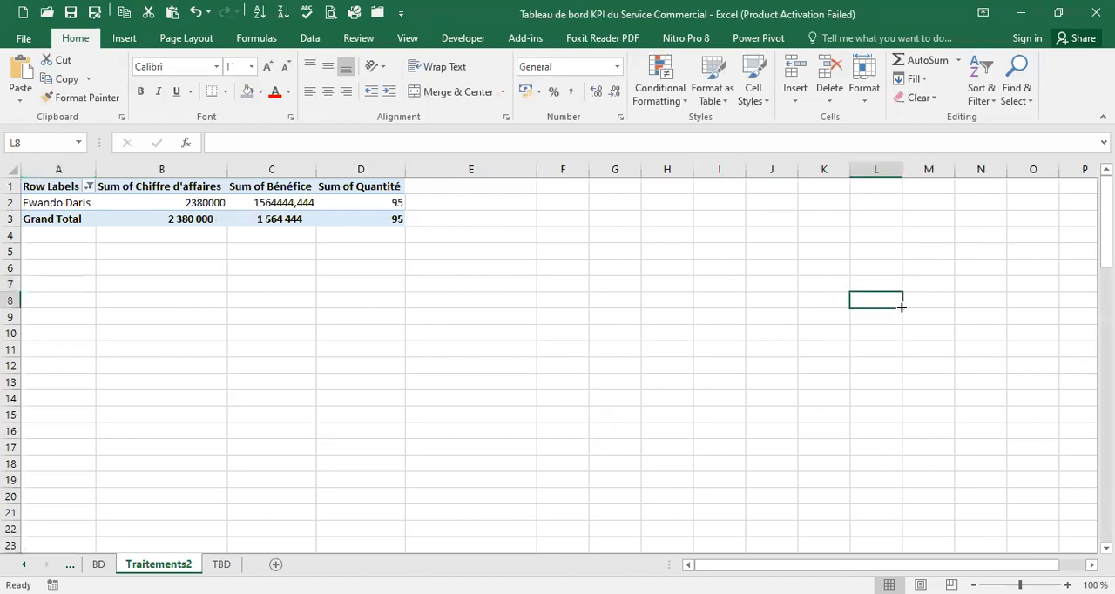
pyautogui.moveTo(1105, 213); pyautogui.dragTo(1073, 207)
pyautogui.click(221, 565)
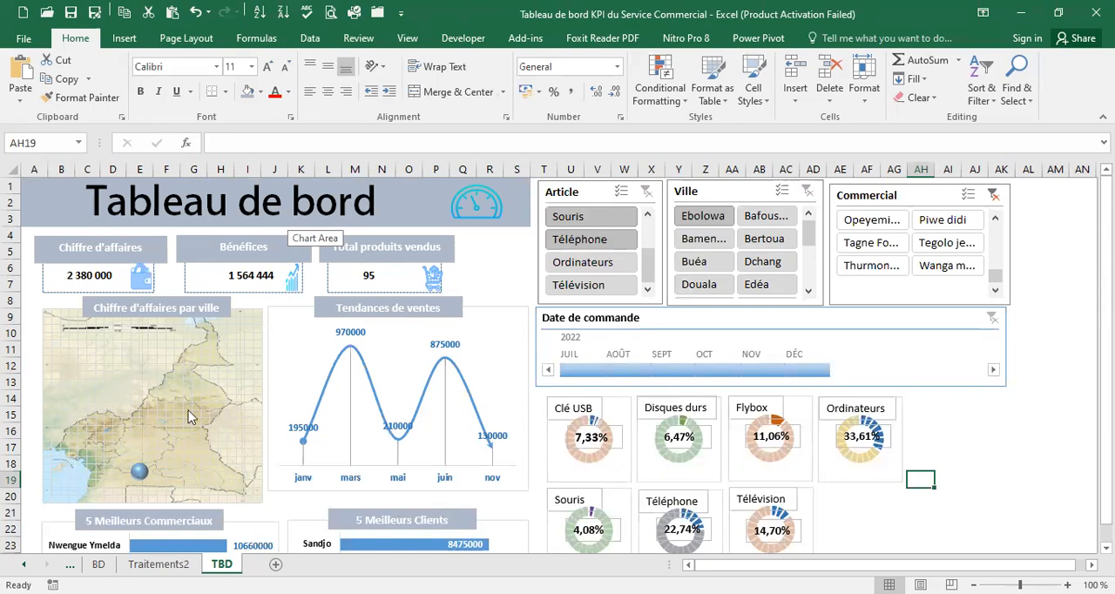
# Clear the Commercial slicer's filter and look over the unfiltered dashboard
pyautogui.click(993, 194)
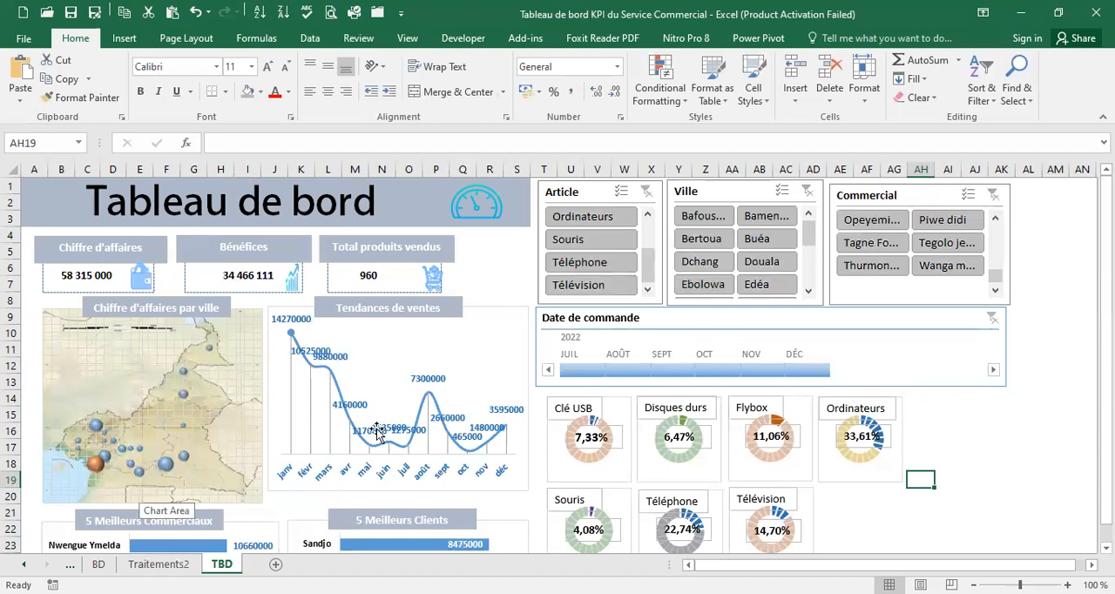
pyautogui.scroll(-3, 340, 370)
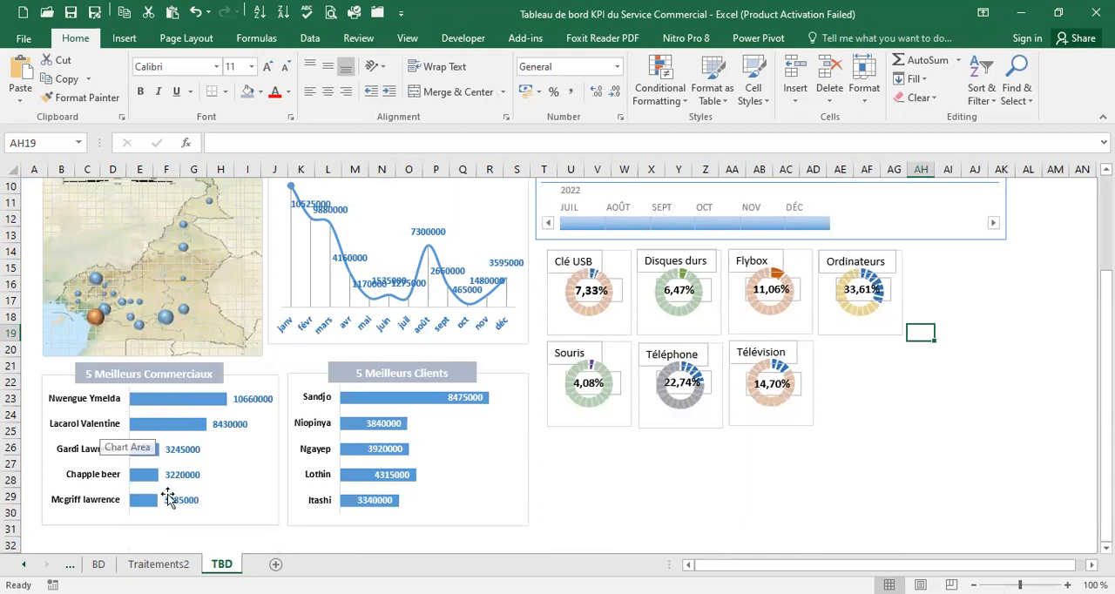
pyautogui.scroll(3, 493, 410)
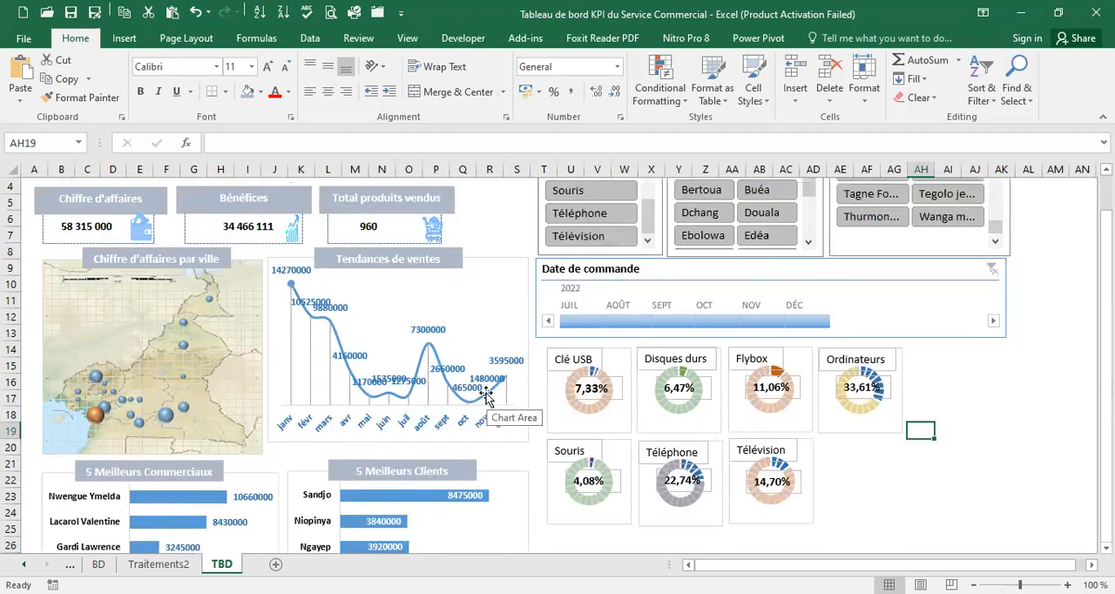